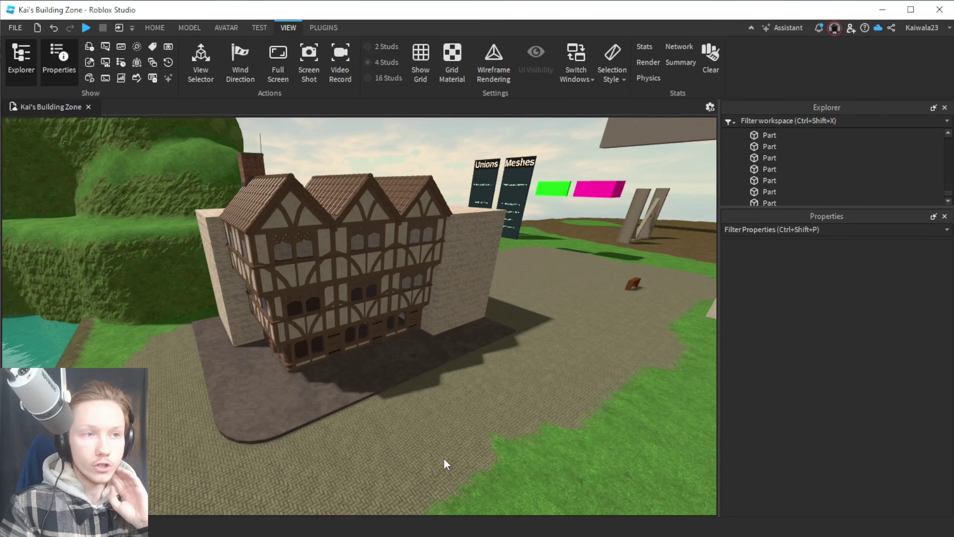
Step: Examine the Tudor house's facade from ground level and from above
key("q")
right_click_drag(444, 443, 444, 445)
key("w")
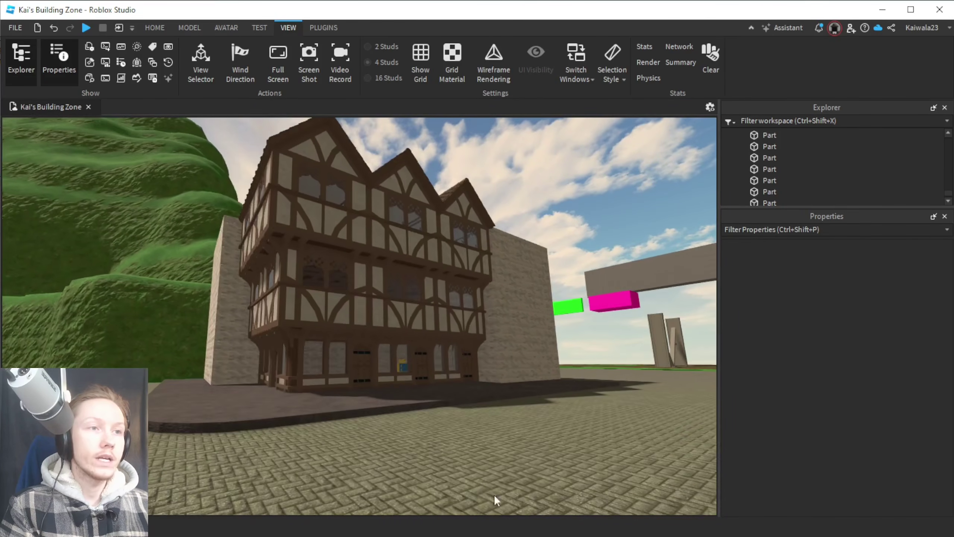
key("w")
key("d")
right_click_drag(531, 498, 530, 497)
key("s")
key("a")
key("s")
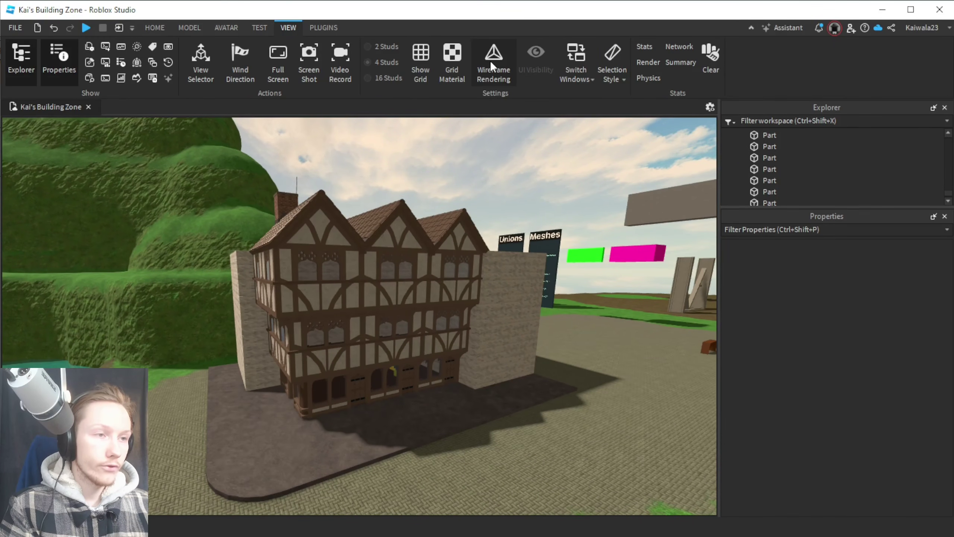
Step: Inspect the house's interior and tiled roofs in wireframe rendering, and return to normal rendering
left_click(492, 62)
key("w")
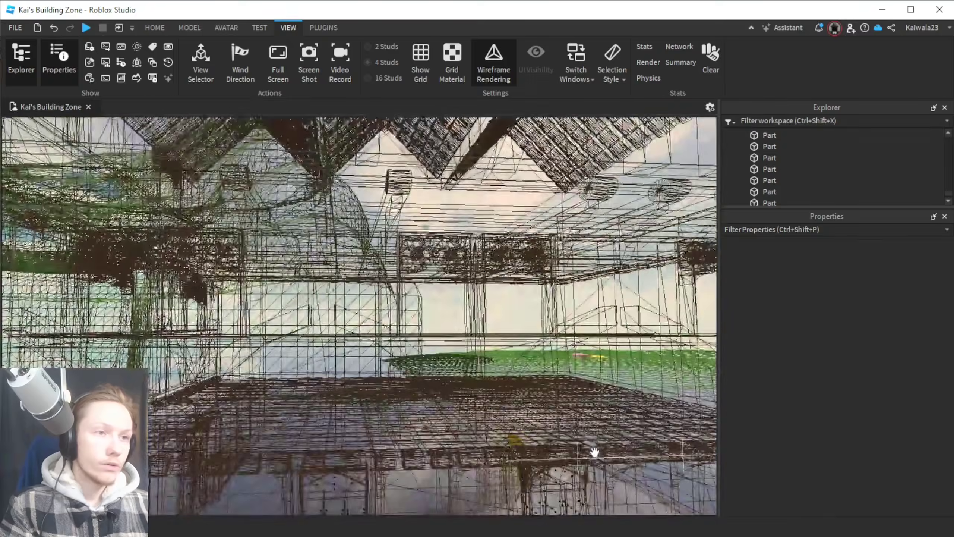
key("s")
right_click_drag(594, 452, 594, 452)
key("e")
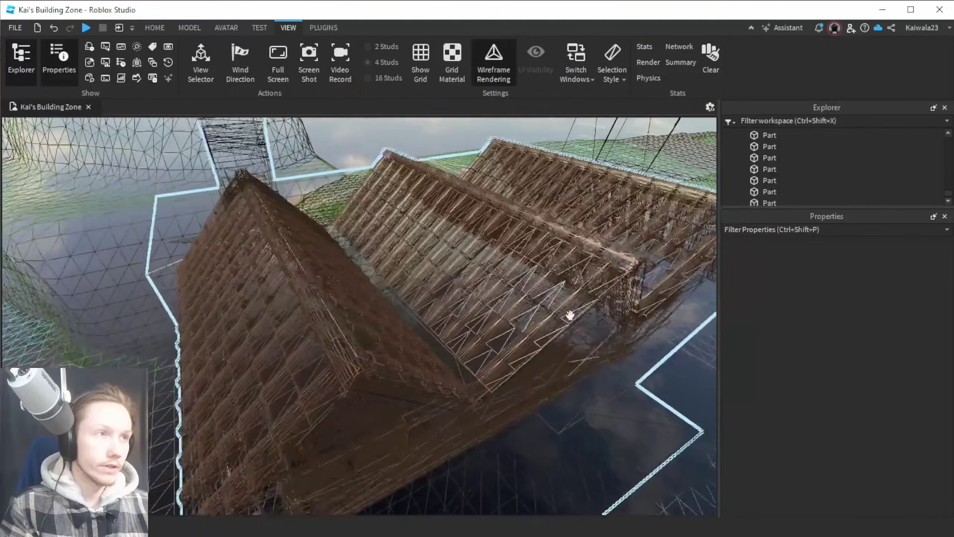
left_click(493, 63)
Step: Enable Show Decomposition Geometry in the Studio settings and inspect the house's collision pieces down to the front doors
left_click(15, 28)
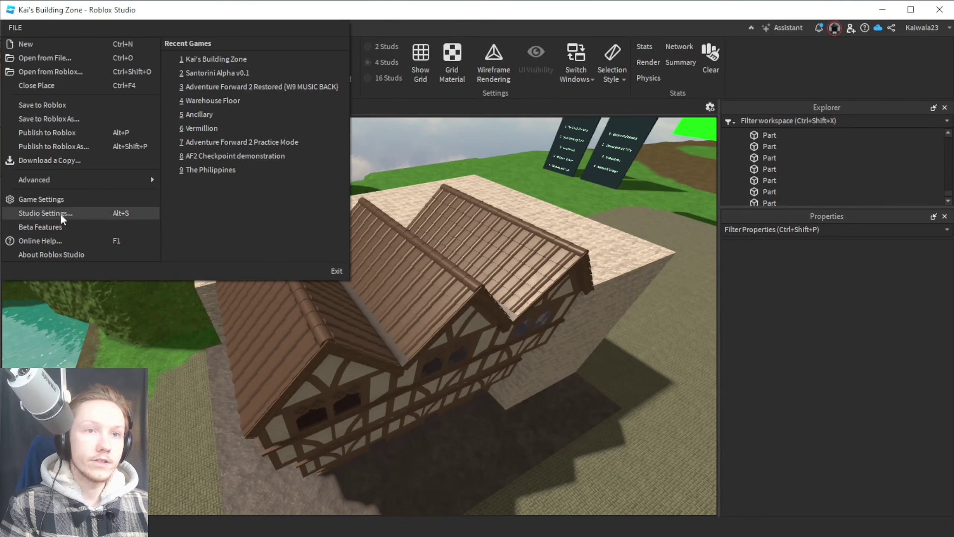
left_click(46, 213)
left_click(847, 254)
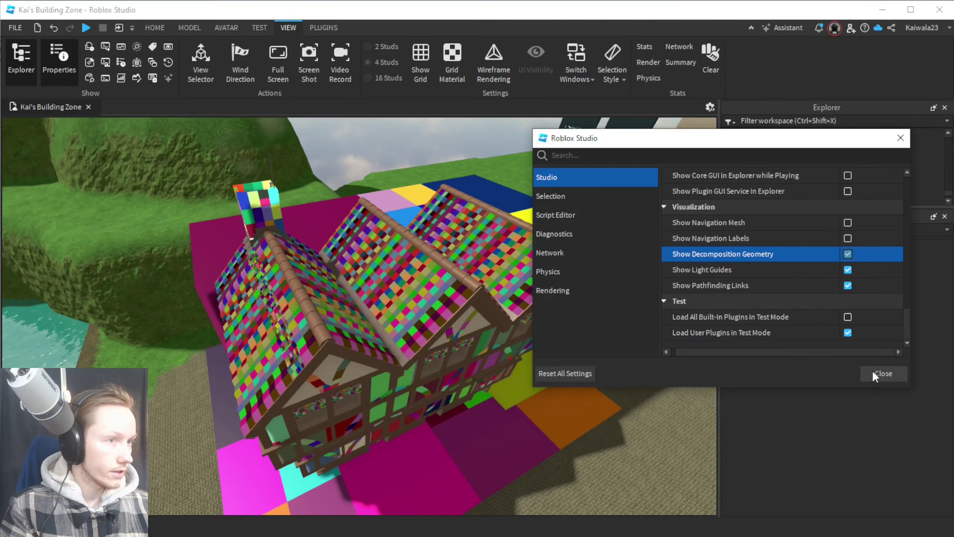
left_click(884, 373)
right_click_drag(571, 462, 570, 462)
key("w")
key("s")
Step: Select the panelled door union and disable Show Decomposition Geometry in the Studio settings
left_click(370, 300)
left_click(14, 28)
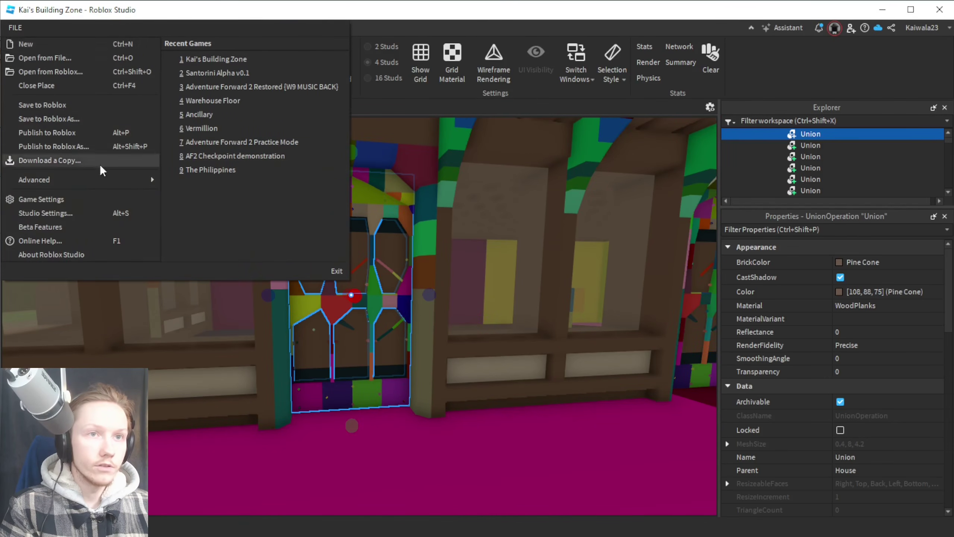
left_click(72, 214)
left_click(848, 253)
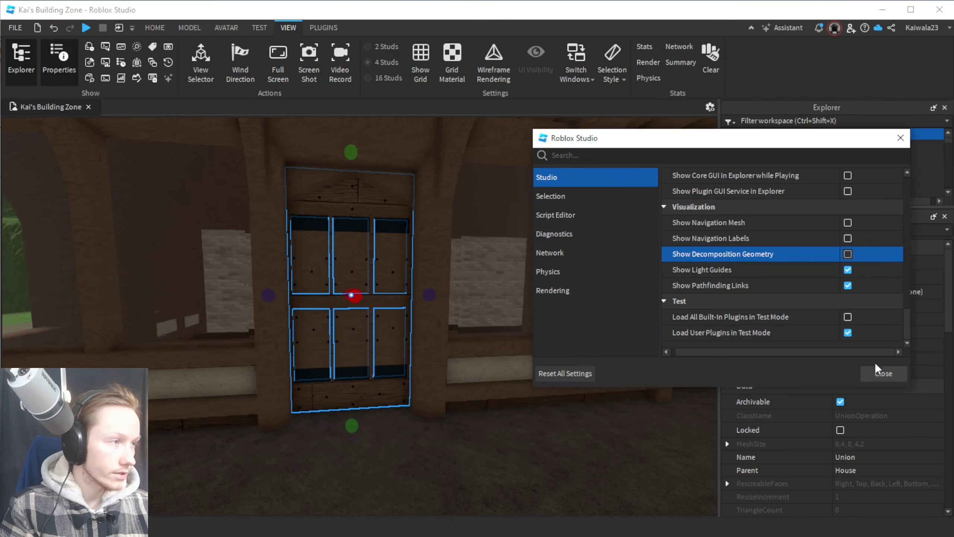
left_click(878, 370)
Step: Move the panelled door union out of its doorway onto the paved street in front of the house
right_click_drag(452, 376, 452, 377)
key("s")
key("ctrl+2")
left_click_drag(365, 312, 509, 429)
left_click(527, 383)
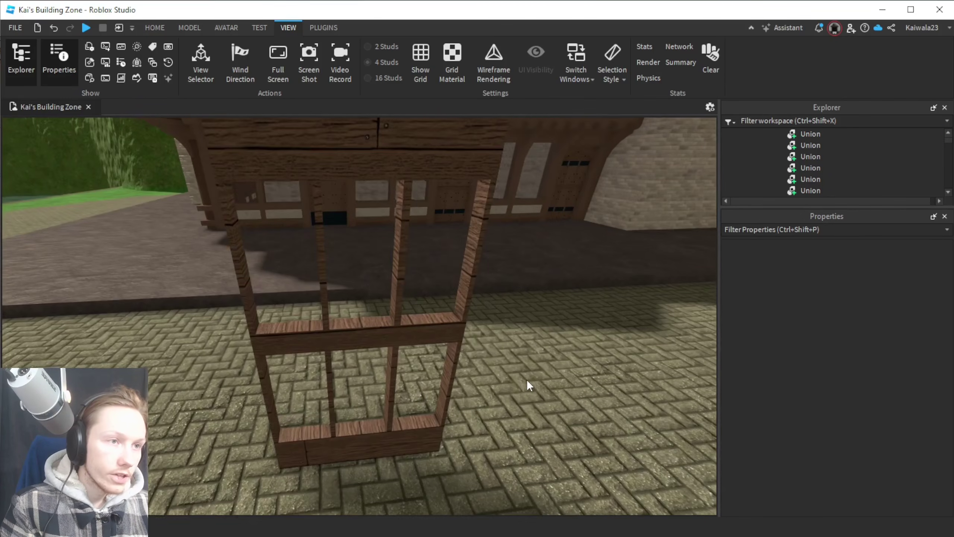
Step: Separate the panelled door union into its base part and the negative parts that cut its panels
left_click(438, 340)
left_click(429, 331)
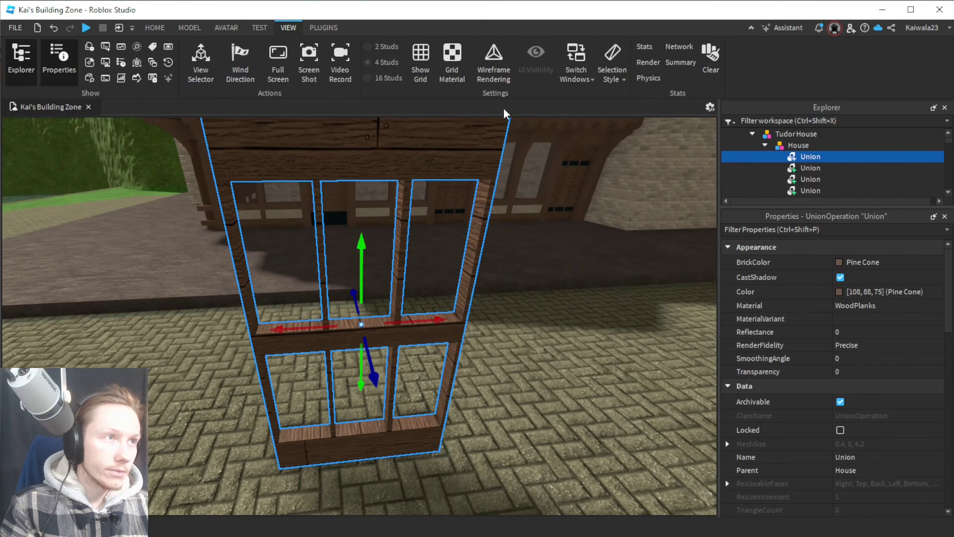
left_click(189, 28)
left_click(646, 67)
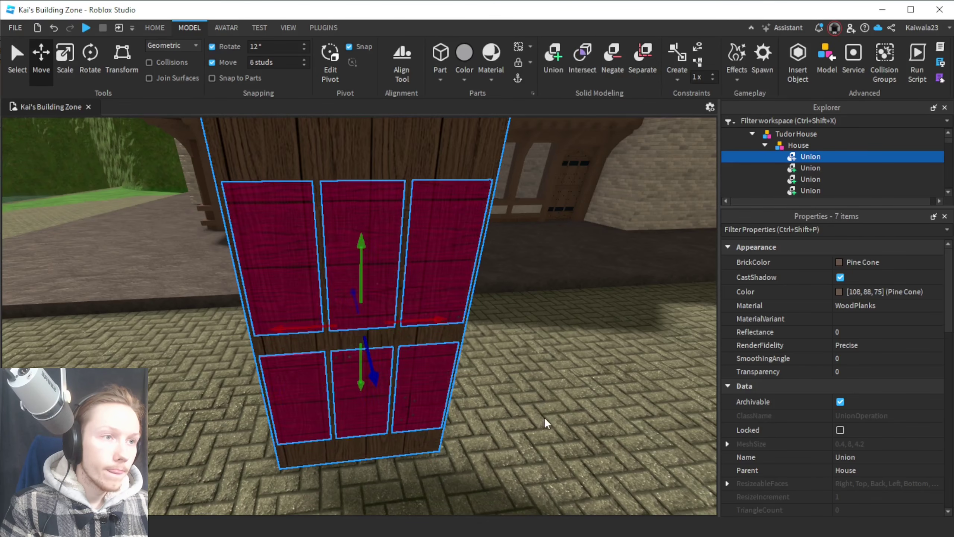
left_click(542, 418)
key("a")
right_click_drag(542, 418, 542, 417)
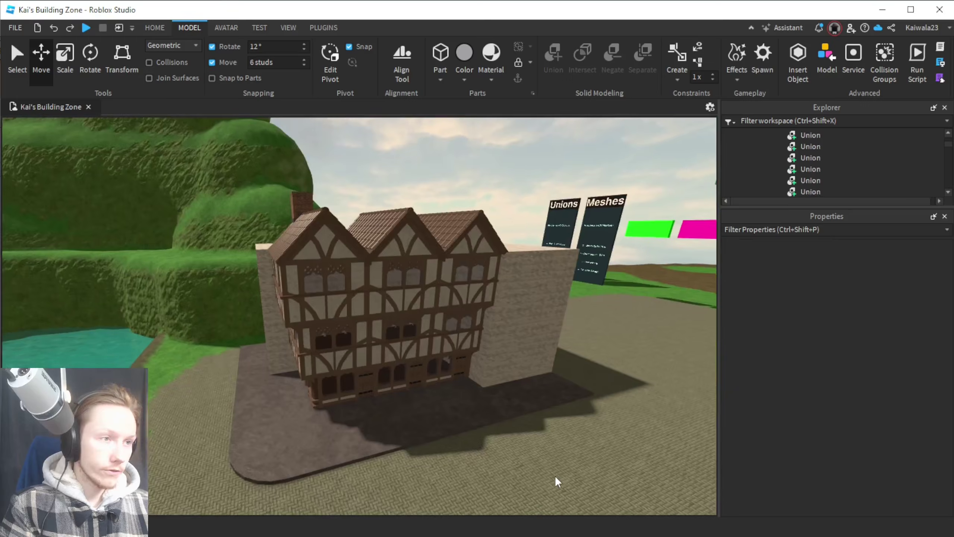
Step: Move the curved brace union in the middle gable 36 studs out in front of the house
scroll(557, 481, "up", 3)
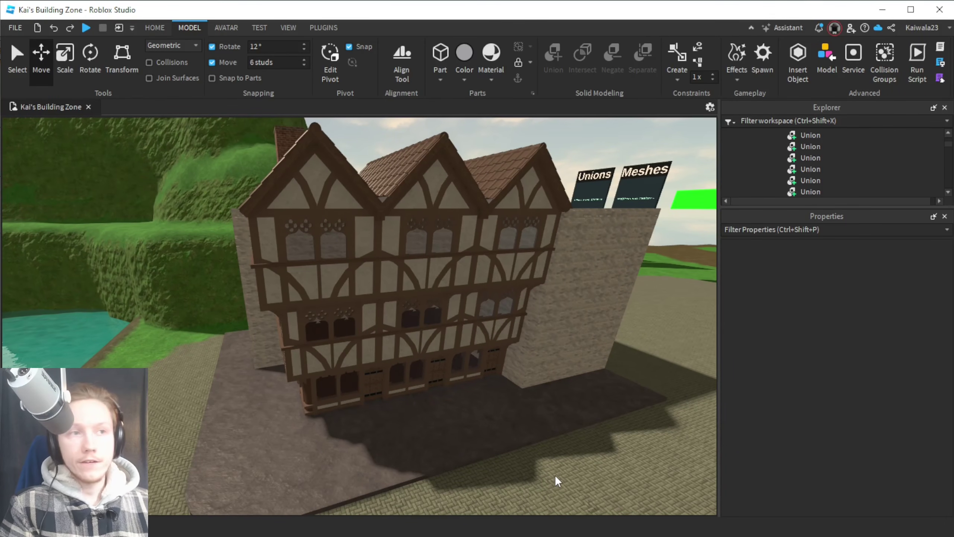
scroll(537, 475, "up", 3)
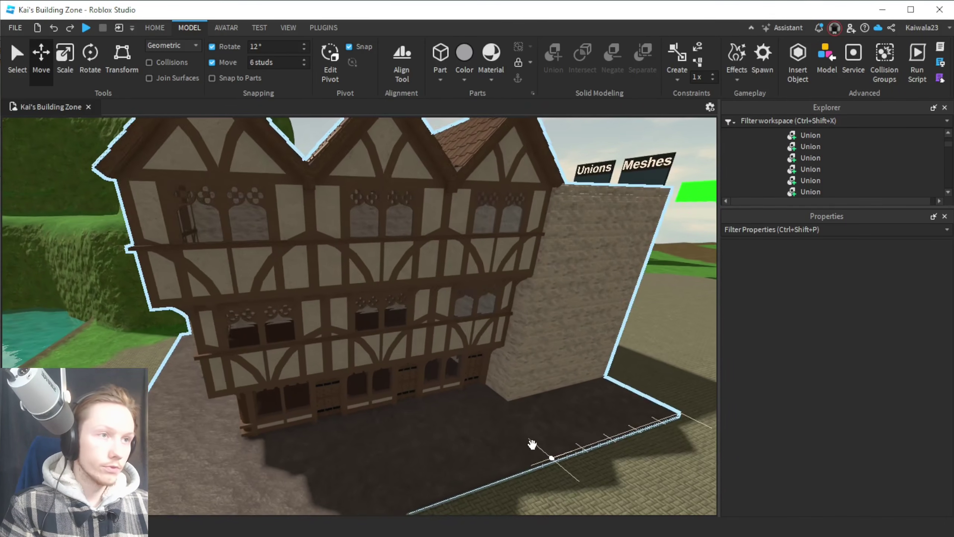
scroll(533, 446, "down", 2)
right_click_drag(533, 447, 533, 432)
scroll(533, 446, "up", 2)
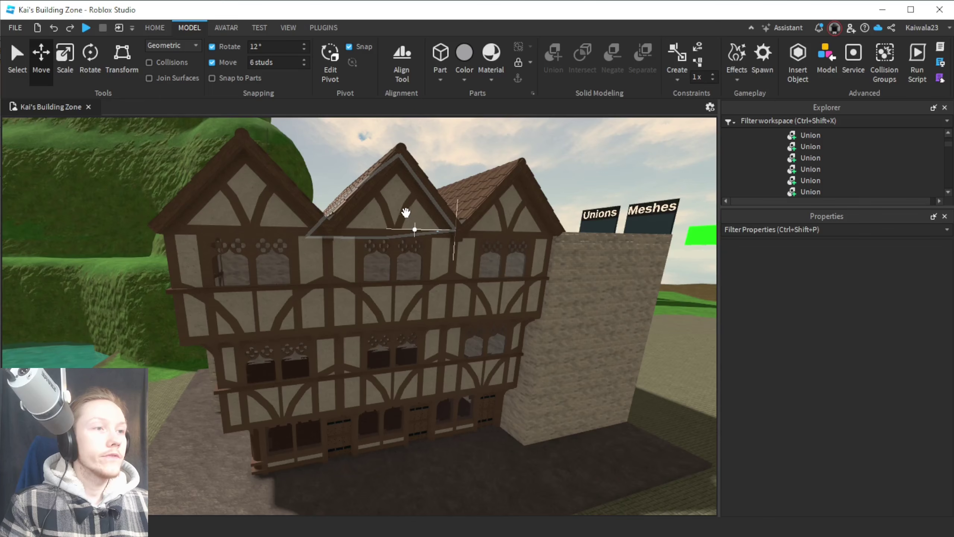
left_click(401, 211)
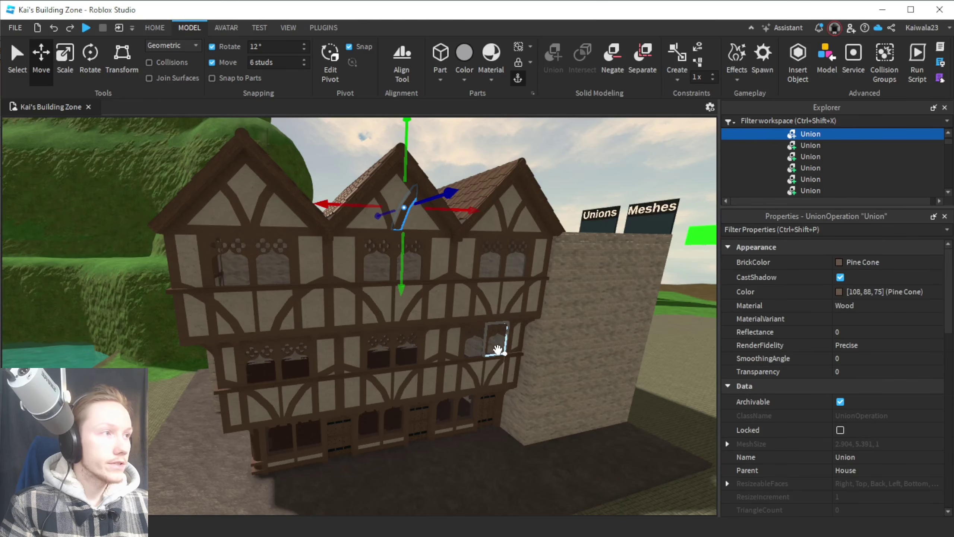
scroll(541, 207, "down", 3)
left_click_drag(435, 195, 560, 215)
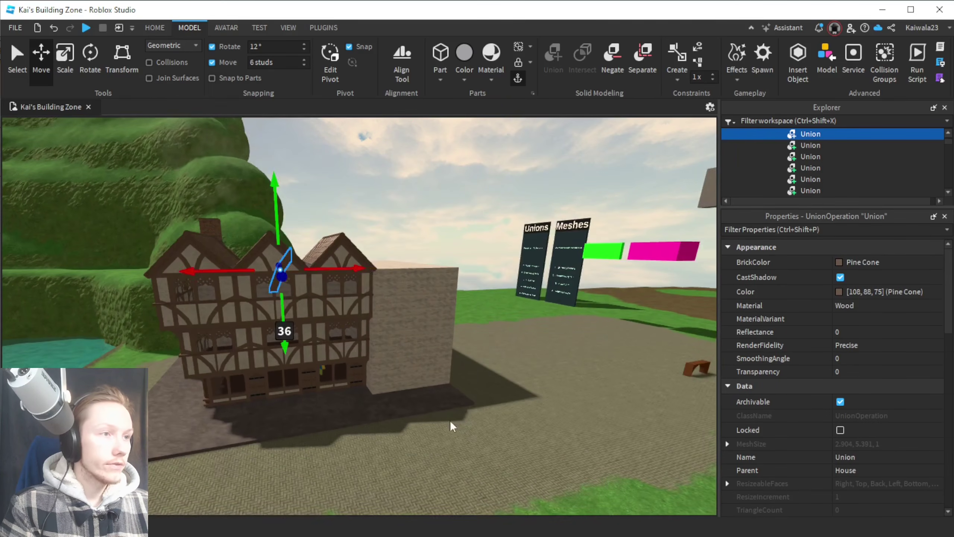
left_click(451, 426)
Step: Separate the moved curved brace union into its original and negative parts
key("w")
right_click_drag(431, 459, 505, 446)
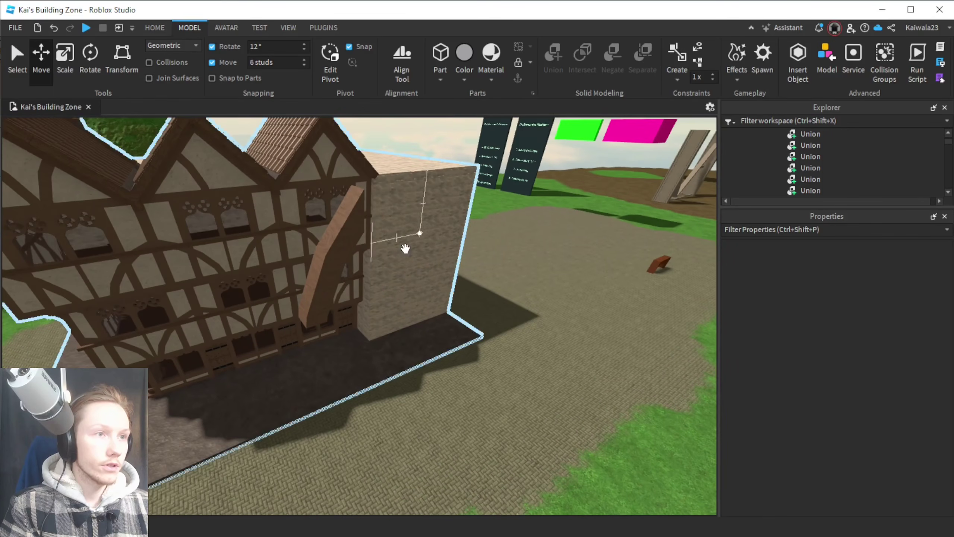
left_click(325, 242)
left_click(638, 75)
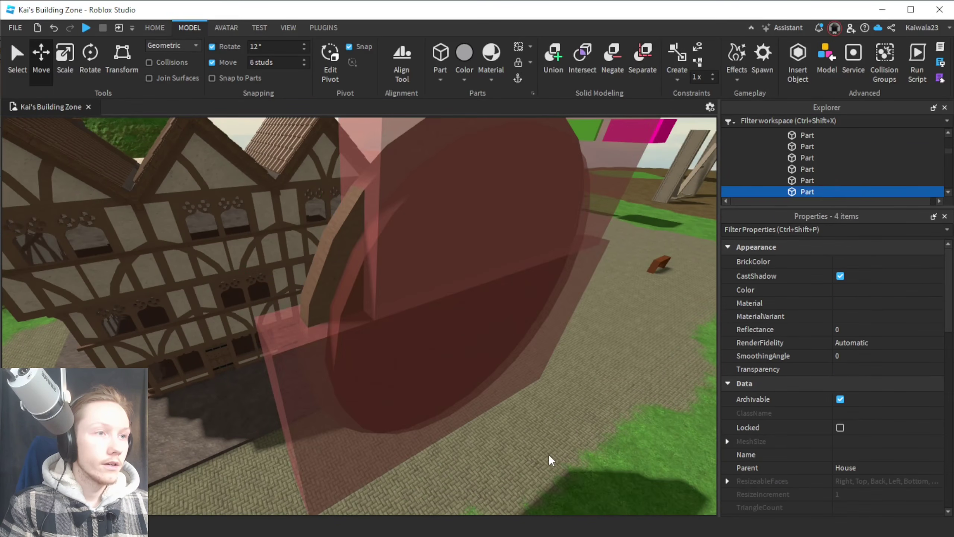
left_click(549, 459)
Step: Examine the brace's separated negative blocks and cylinder from several angles, including the two large cutting blocks
key("s")
right_click_drag(549, 459, 488, 459)
key("a")
key("w")
key("w")
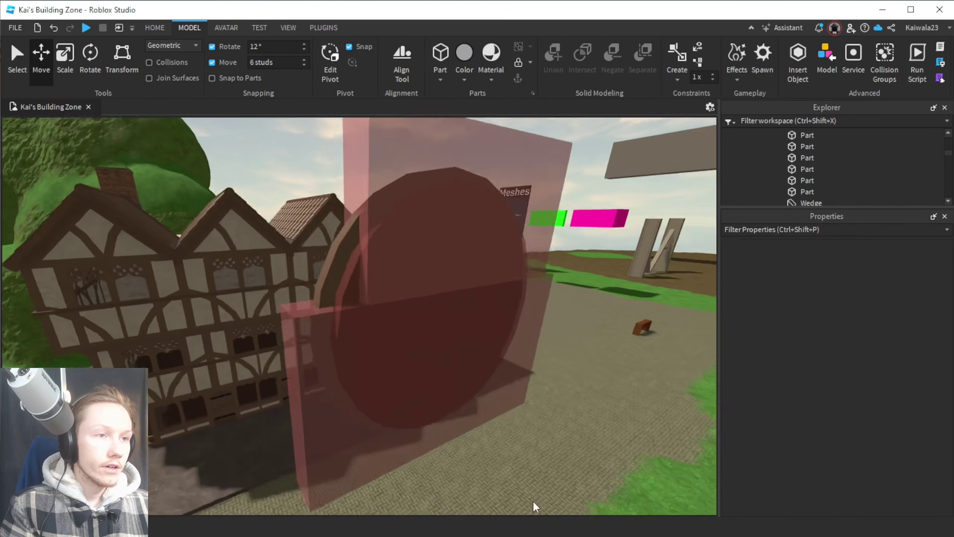
key("a")
right_click_drag(533, 502, 533, 502)
key("d")
key("s")
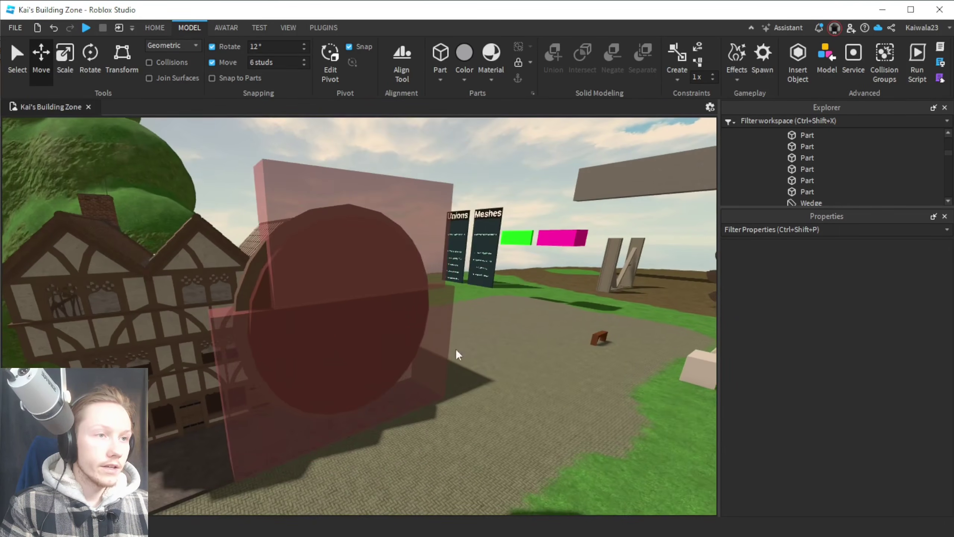
left_click(395, 413)
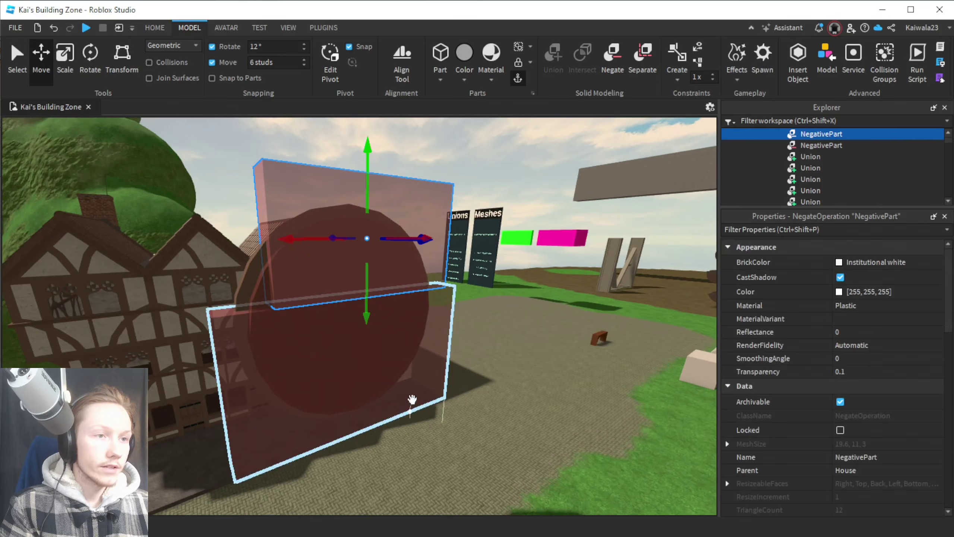
left_click(505, 478)
key("a")
right_click_drag(505, 479, 504, 479)
key("d")
key("s")
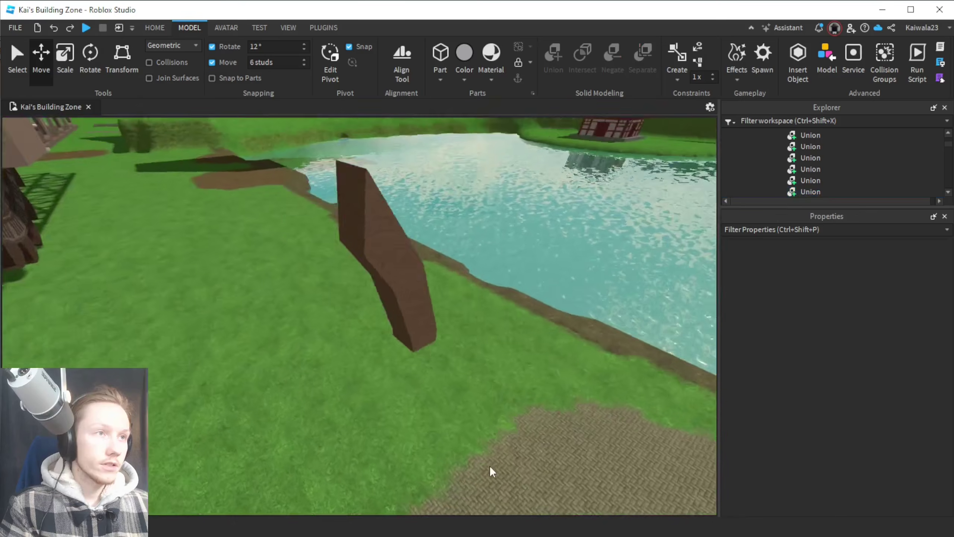
Step: Inspect the curved brace union's triangles in wireframe rendering from several angles, and return to normal rendering
right_click_drag(491, 468, 506, 445)
left_click(288, 28)
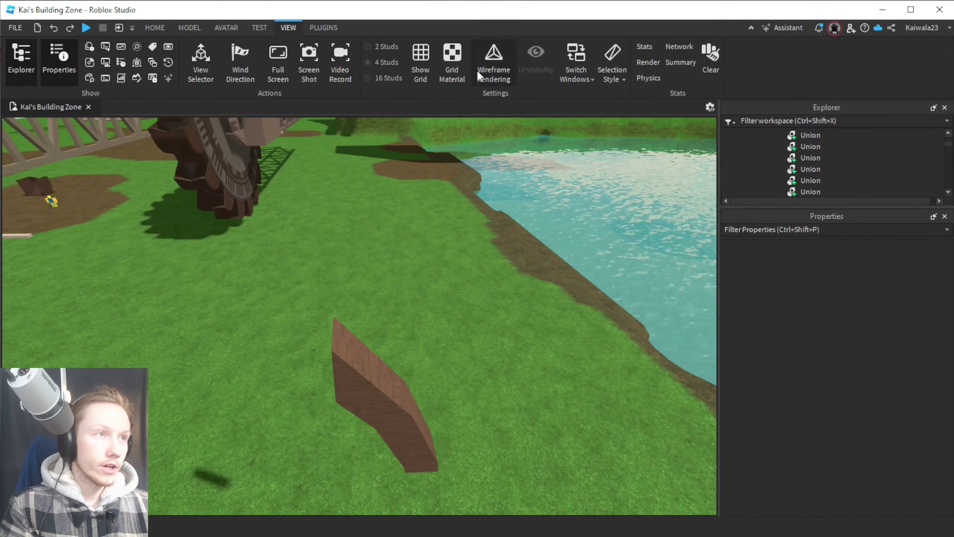
left_click(493, 62)
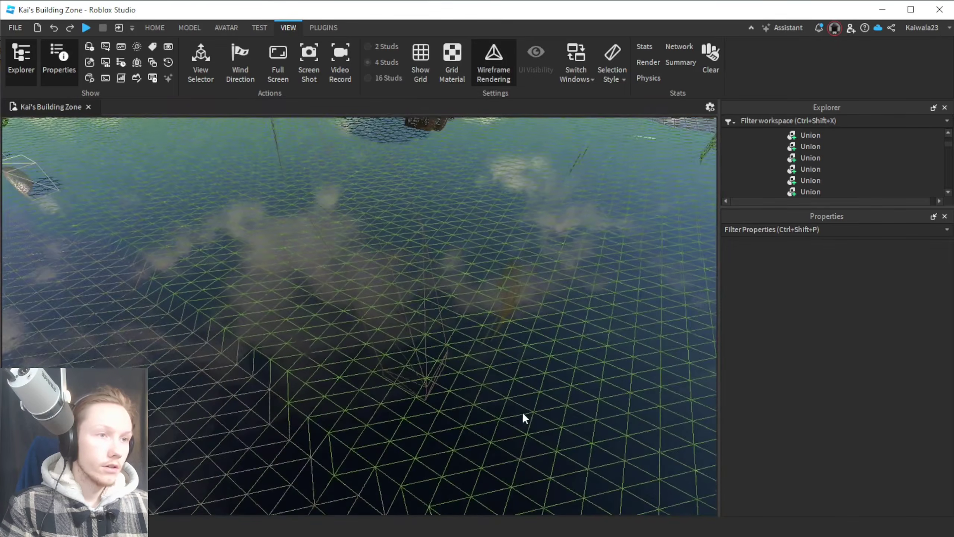
right_click_drag(522, 411, 522, 412)
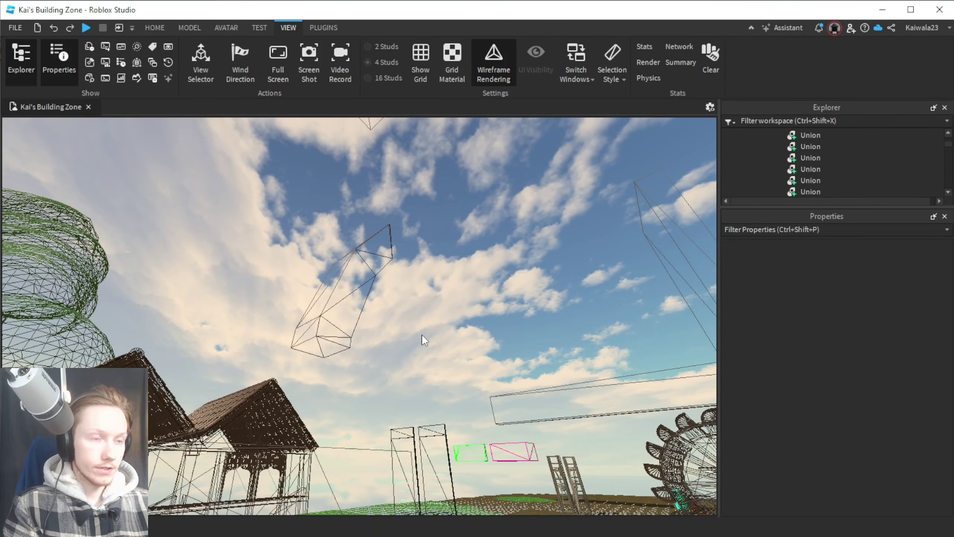
right_click_drag(422, 338, 422, 333)
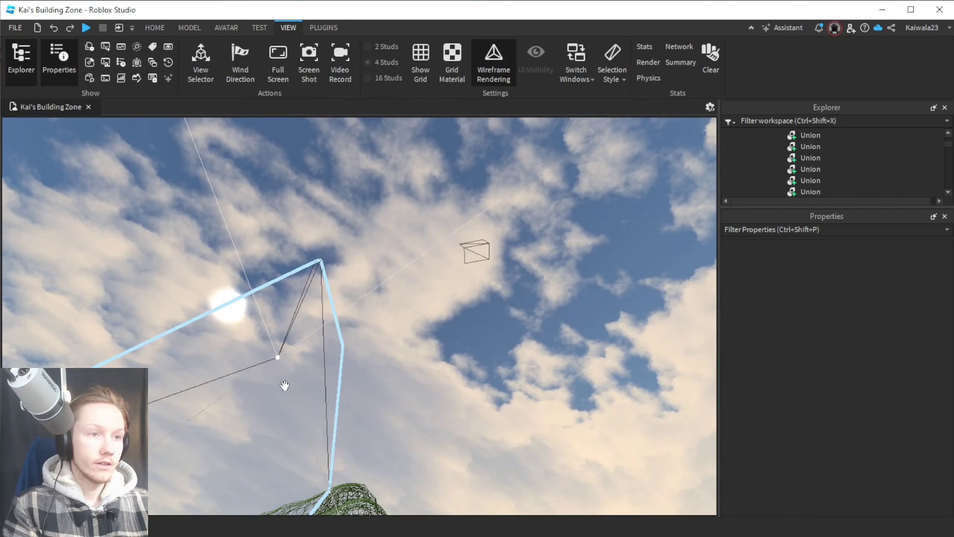
right_click_drag(367, 265, 366, 278)
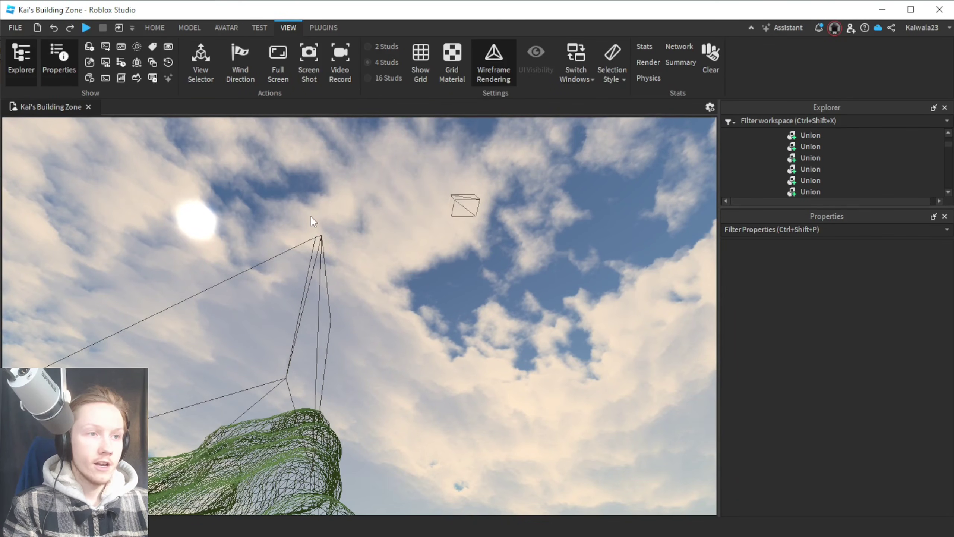
left_click(493, 64)
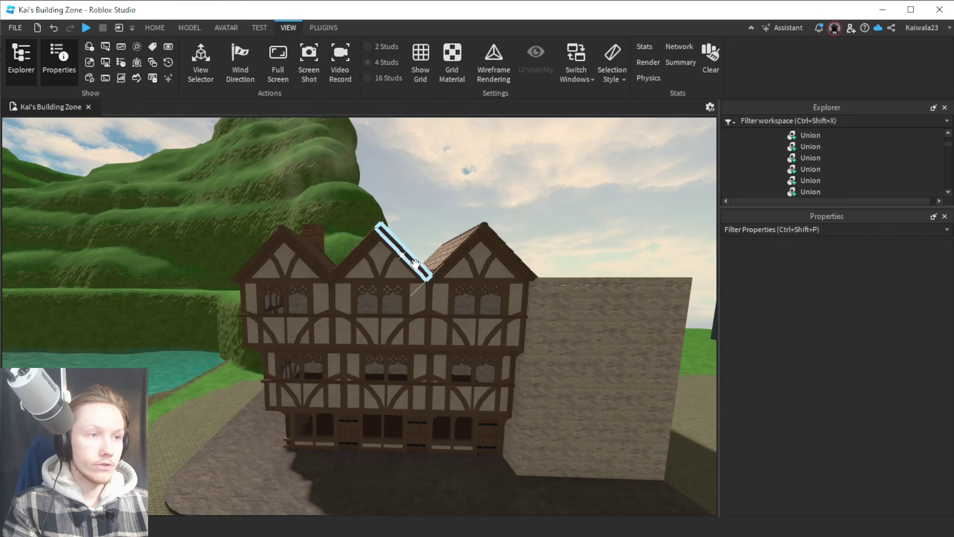
Step: Select the curved brace union in the middle gable and review its collision, part and assembly properties
left_click(387, 267)
scroll(389, 267, "up", 5)
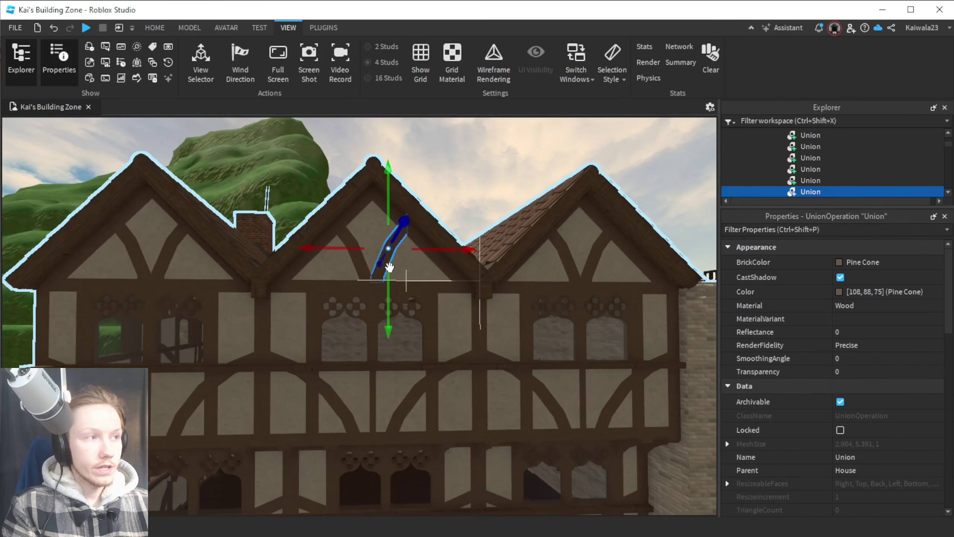
right_click_drag(390, 267, 399, 257)
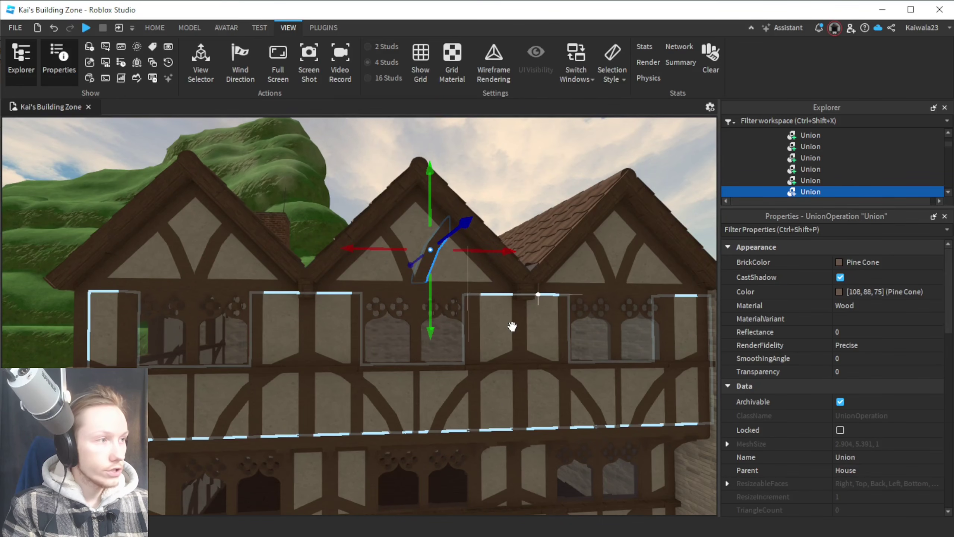
scroll(884, 477, "down", 8)
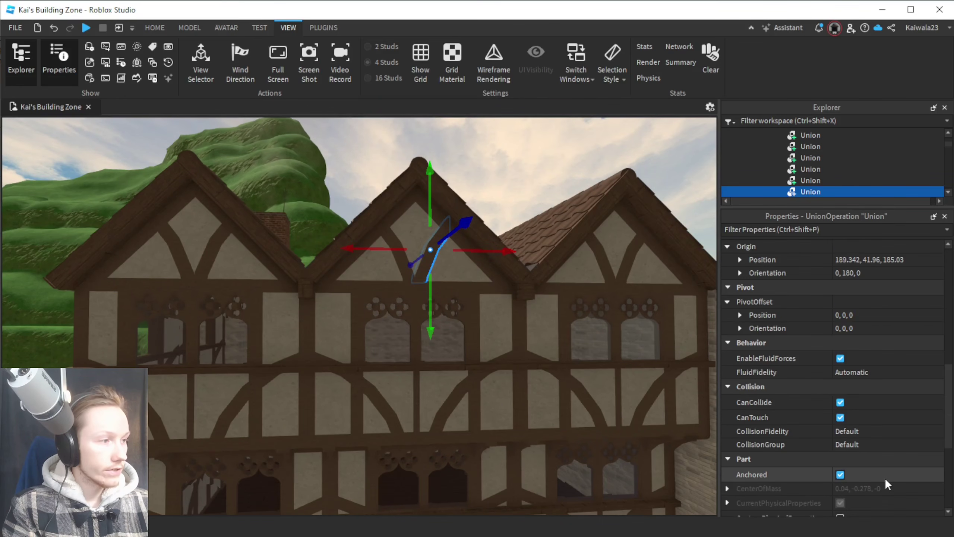
scroll(885, 477, "down", 5)
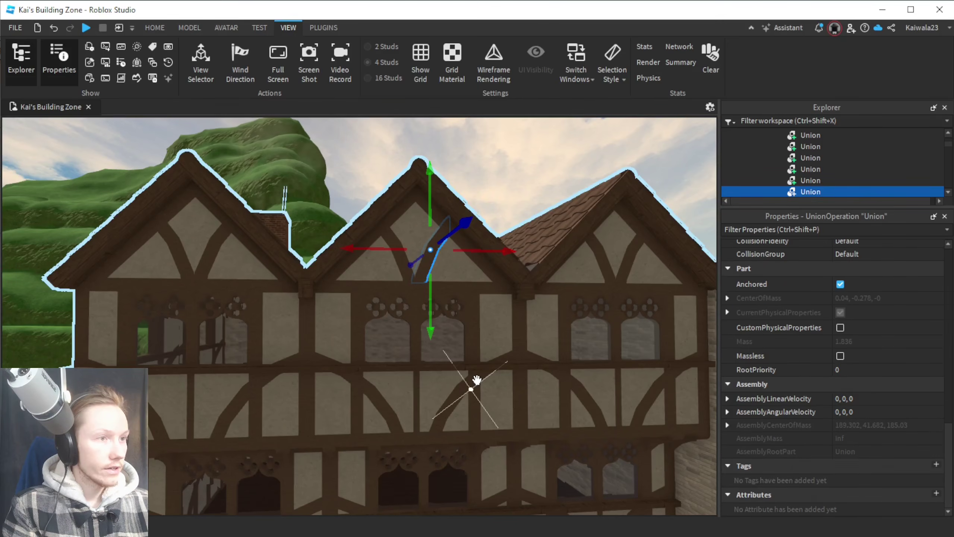
Step: Undo the last change and examine the V-shaped brace unions in the house's gables
key("ctrl+z")
key("f")
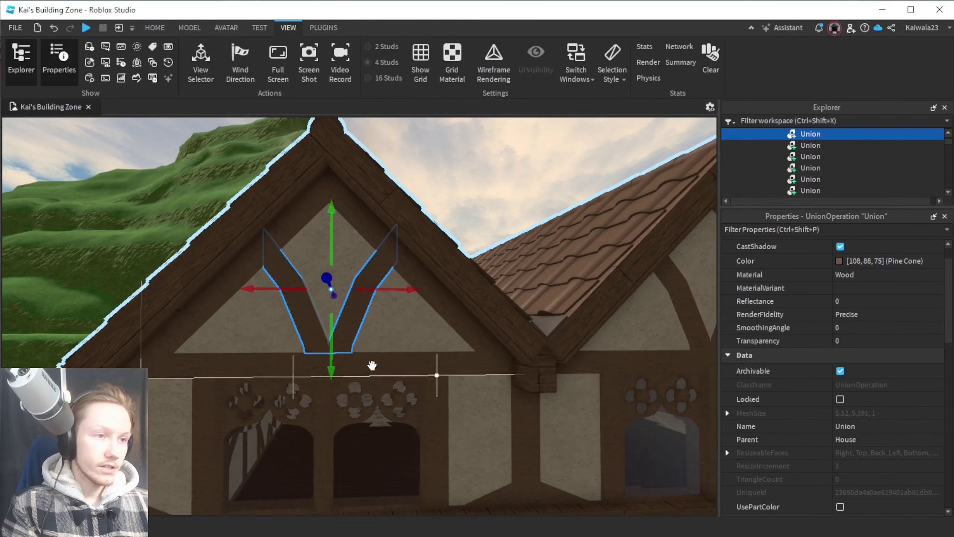
key("d")
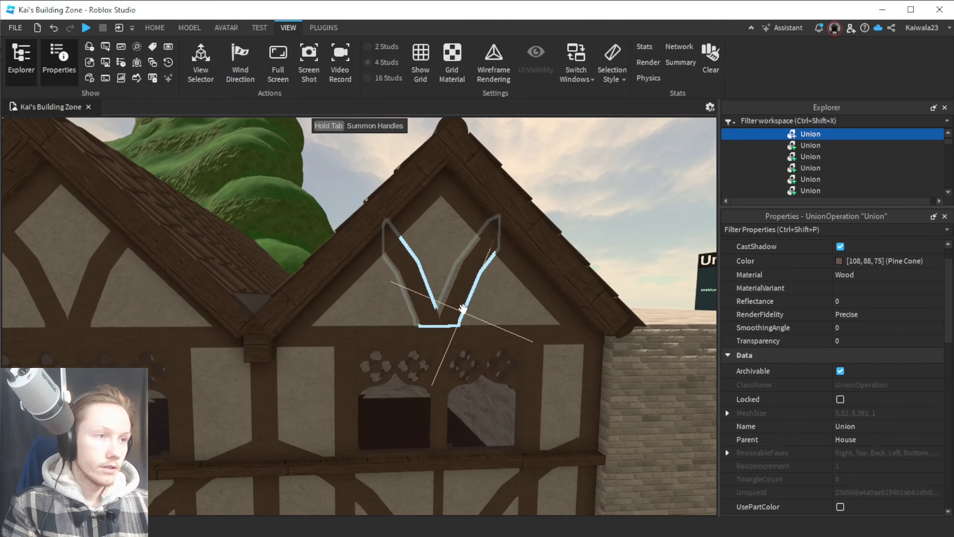
Step: Separate the V-shaped brace union in the house's chimney-side gable into its component braces
left_click(459, 306)
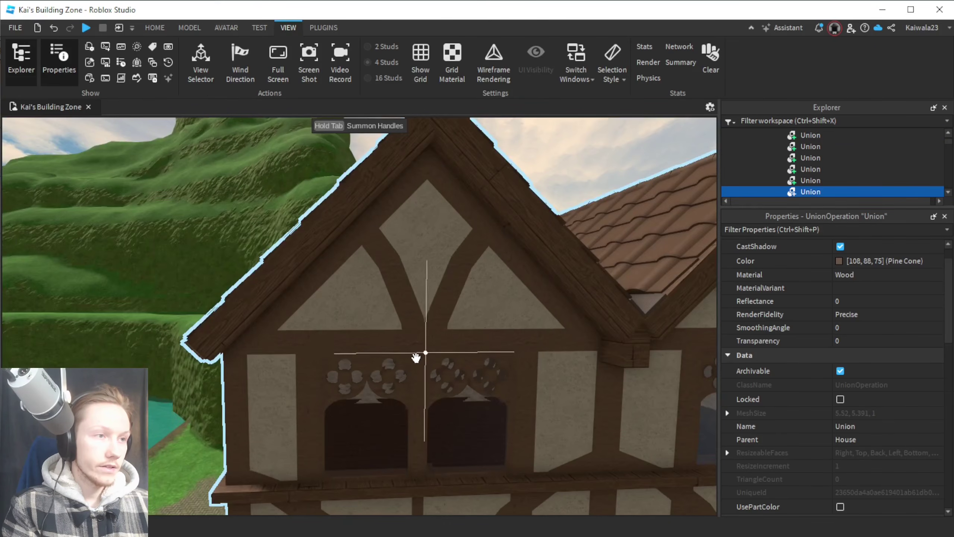
scroll(421, 355, "down", 5)
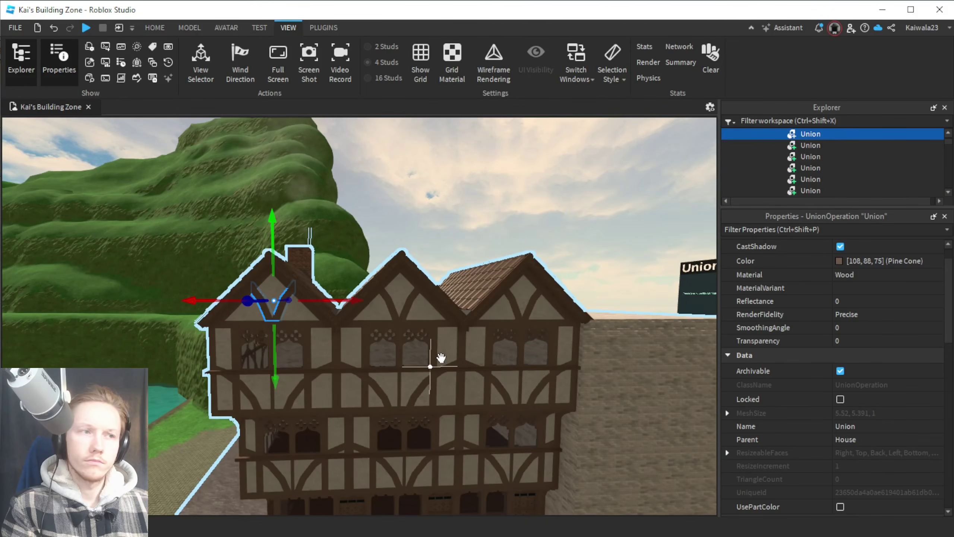
key("f")
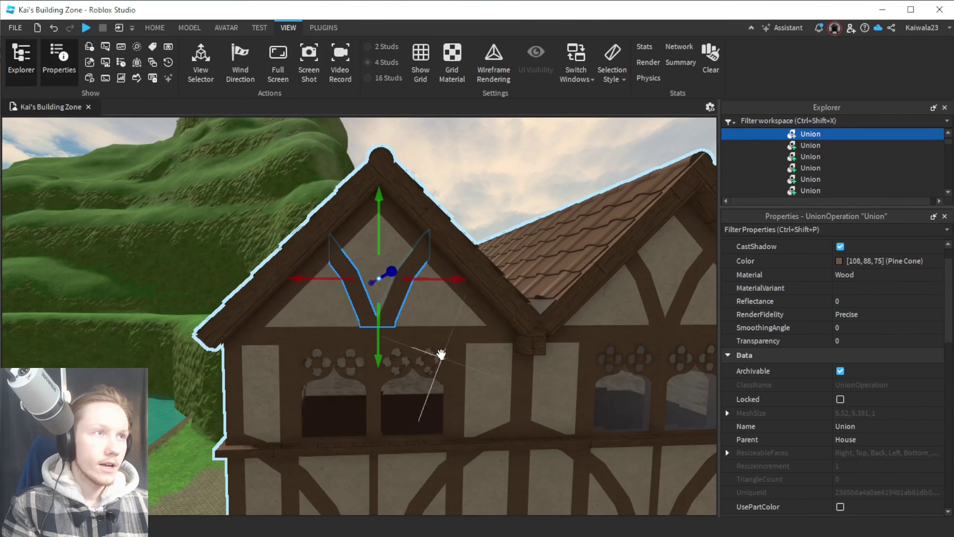
key("w")
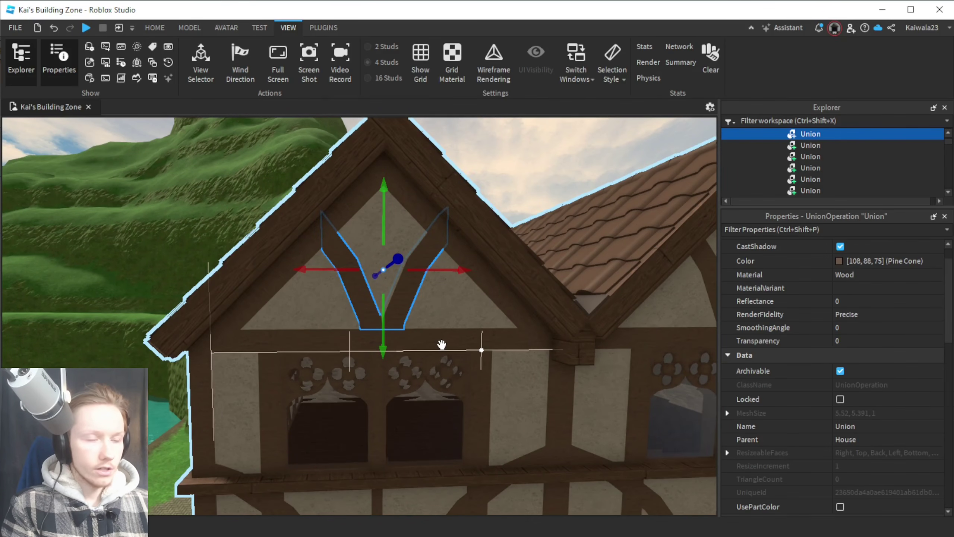
left_click(189, 28)
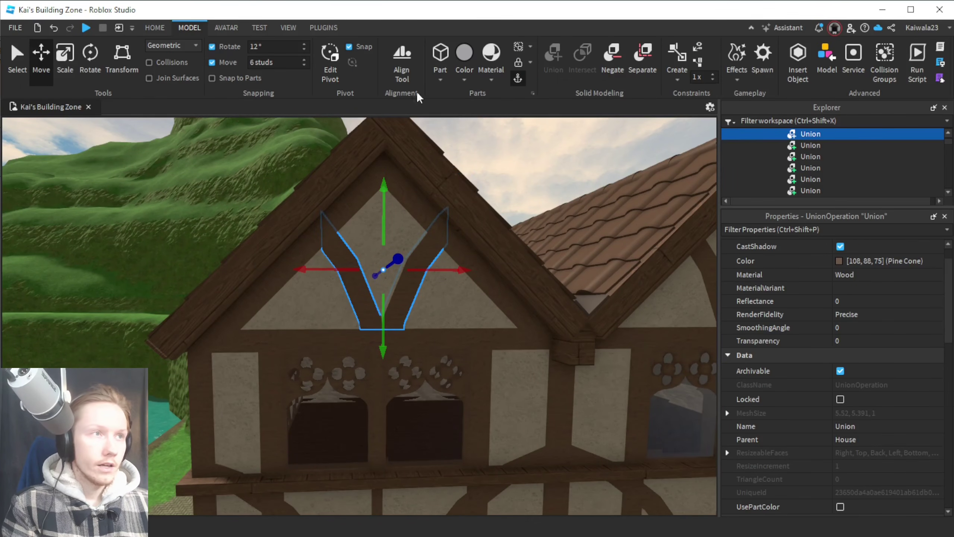
left_click(655, 63)
left_click(575, 266)
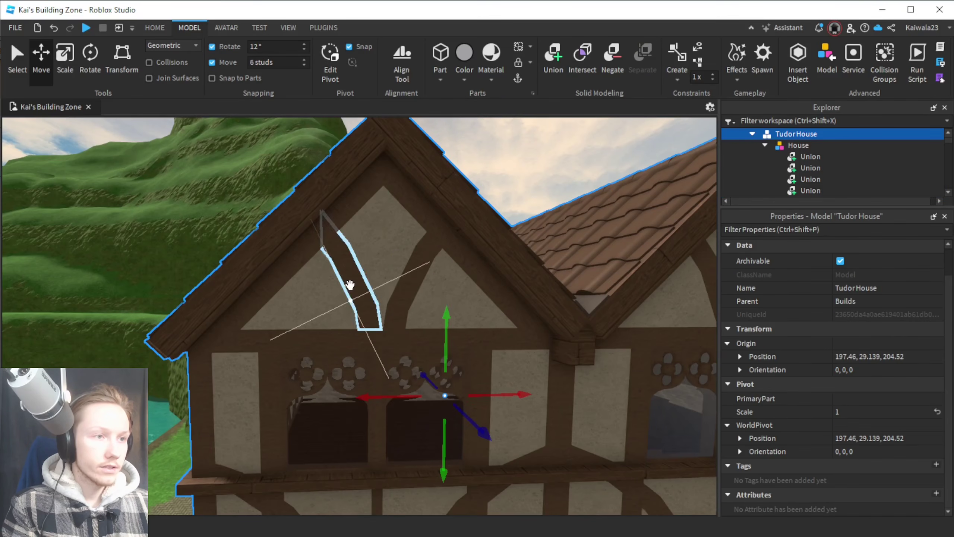
Step: Undo the brace separation, switch to the Select tool and select the chimney-side gable's V-shaped union
key("s")
key("d")
key("a")
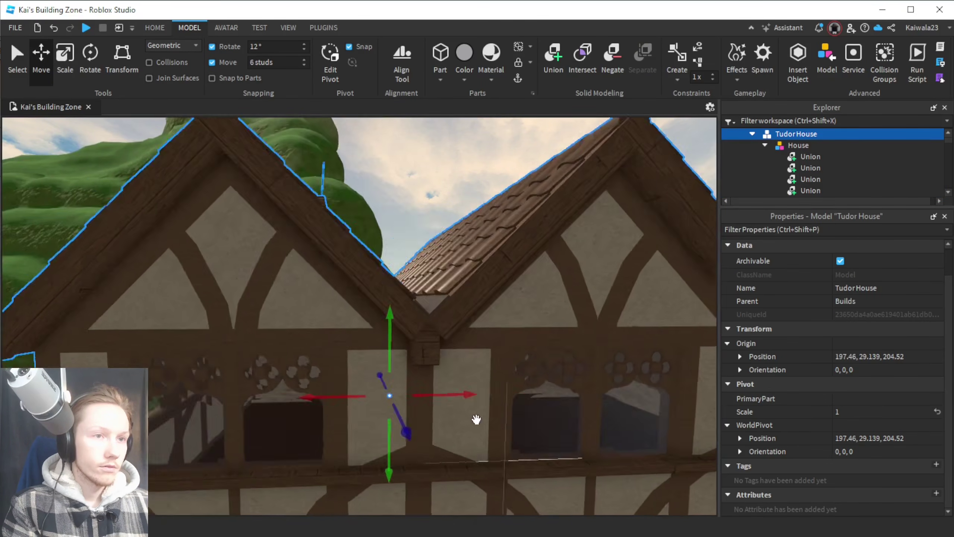
key("w")
key("ctrl+z")
key("s")
left_click(505, 401)
key("w")
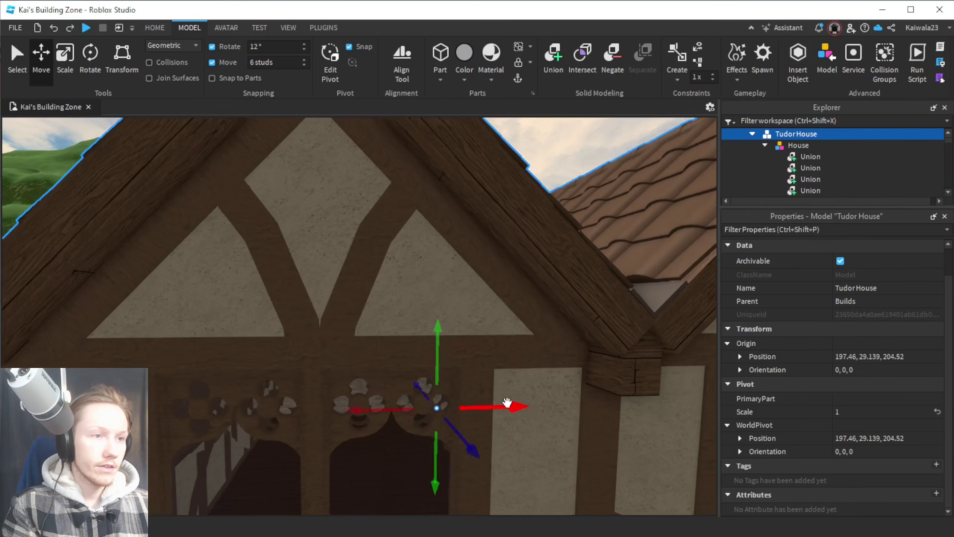
right_click_drag(507, 402, 505, 398)
key("w")
key("ctrl+1")
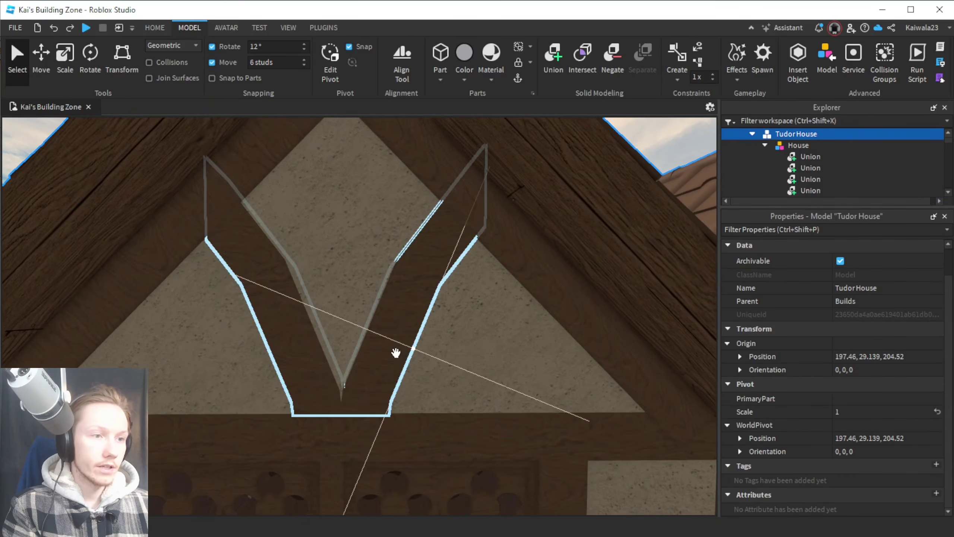
left_click(397, 352)
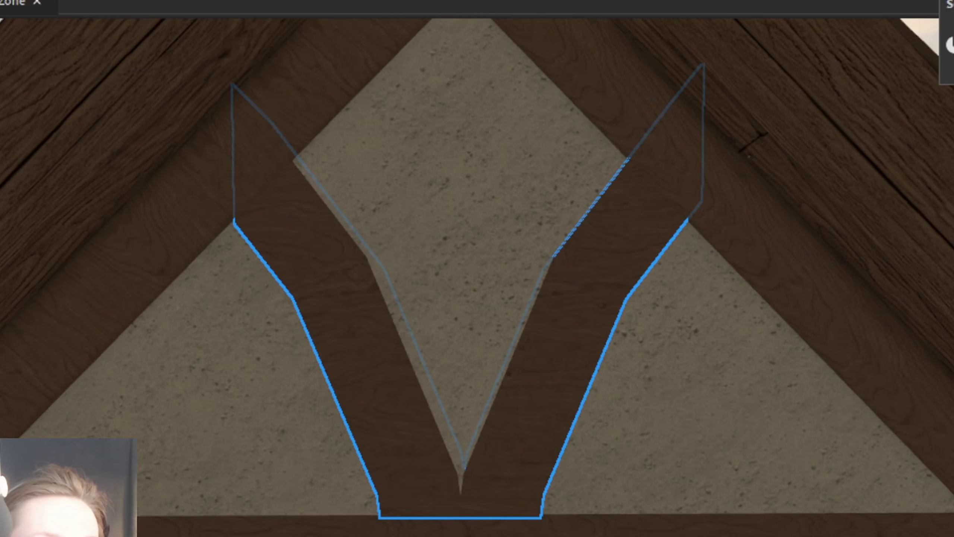
Step: Undo recent changes step by step to compare the gable brace's joined and separated shapes
key("ctrl+z")
key("ctrl+z")
key("ctrl+z")
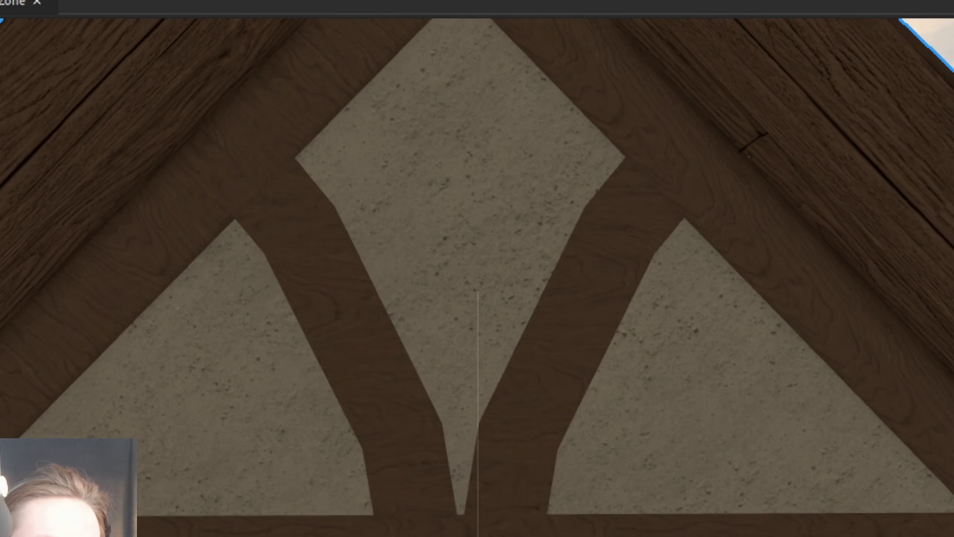
key("ctrl+z")
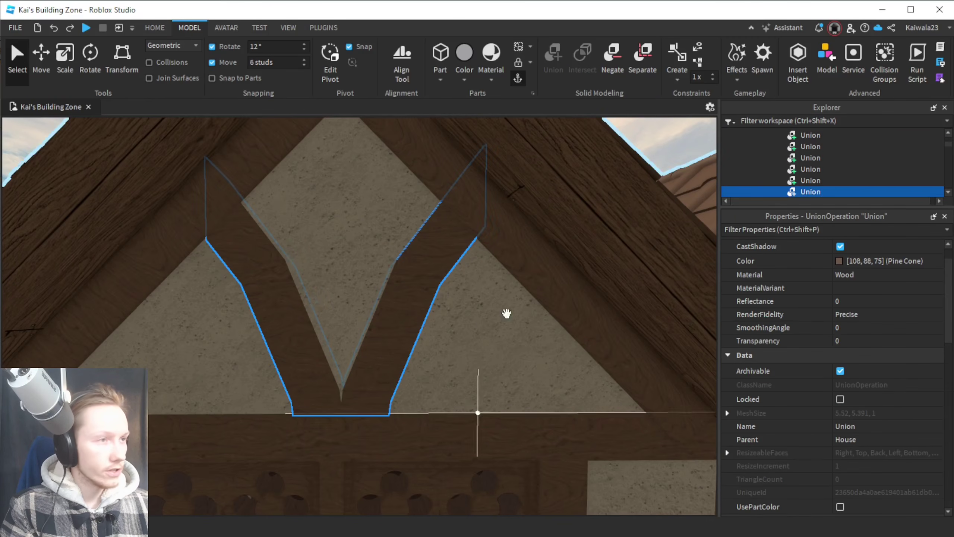
Step: Separate the selected V-shaped gable union and examine the shape of its individual braces
left_click(651, 66)
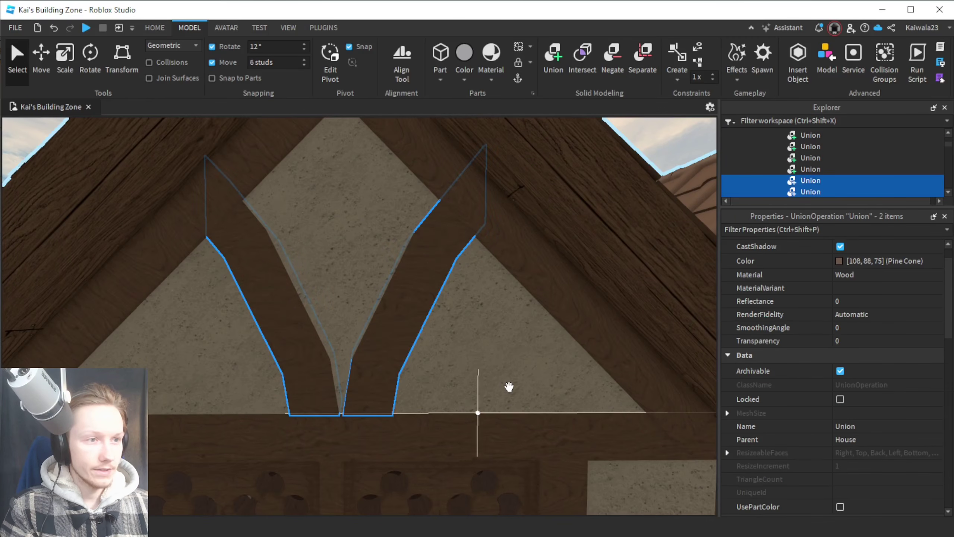
left_click(509, 387)
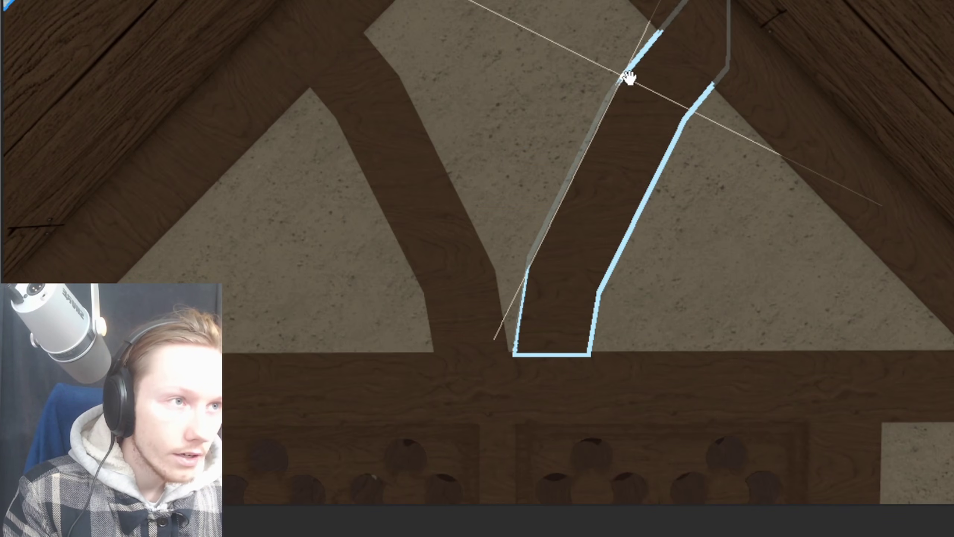
left_click(592, 227)
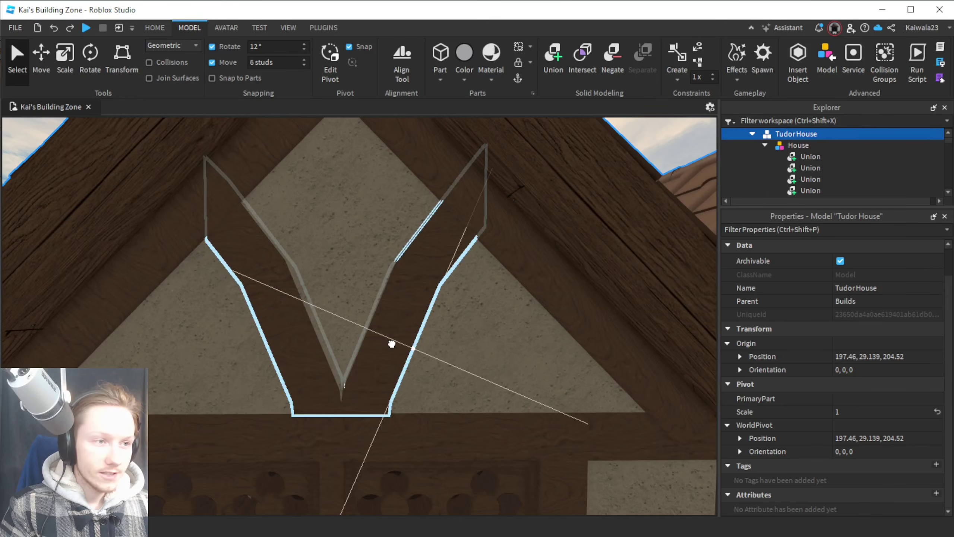
Step: Reselect the joined V-shaped union in the chimney-side gable and separate it into two braces
left_click(392, 342)
left_click(637, 62)
key("ctrl+c")
key("s")
key("d")
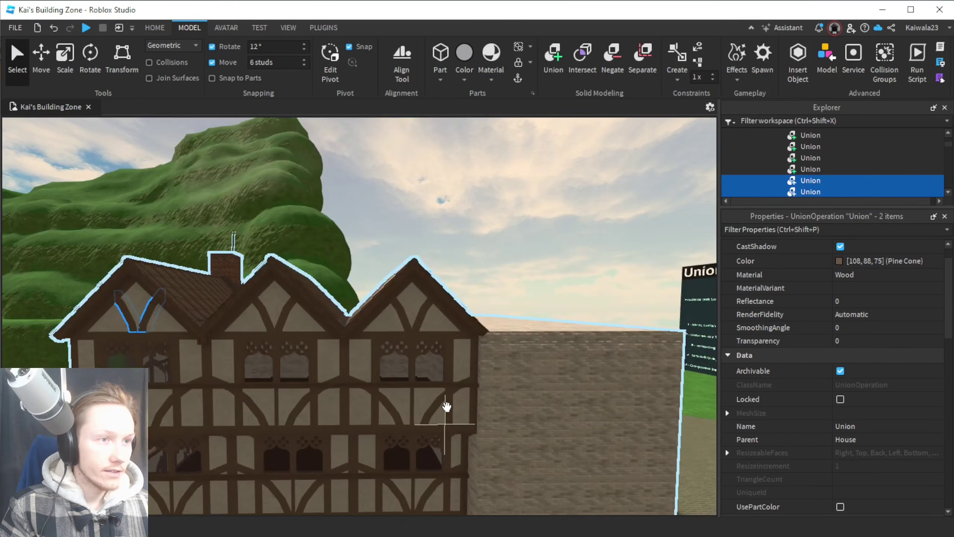
Step: Separate the V-shaped brace union in the gable beside the stone wall, and clear the selection
key("w")
key("ctrl+v")
left_click(428, 323)
left_click(655, 75)
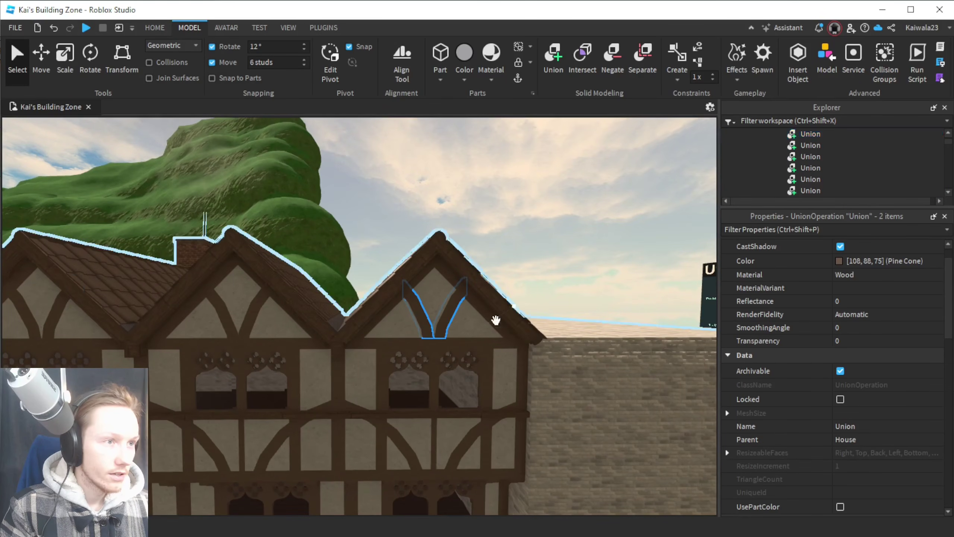
right_click_drag(494, 319, 456, 375)
scroll(456, 374, "down", 5)
left_click(452, 393)
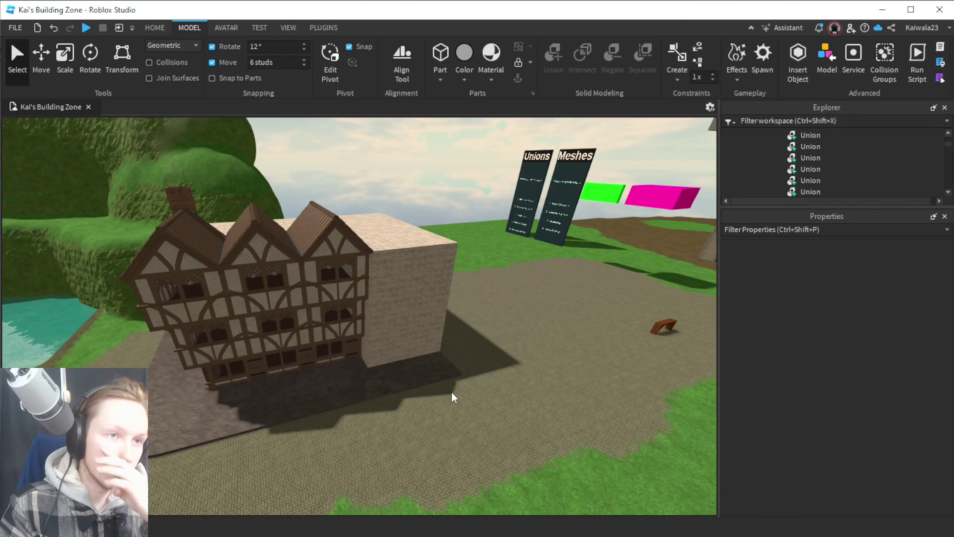
Step: Select one separated brace in the gable beside the stone wall and review its properties
left_click(449, 390)
scroll(436, 315, "up", 5)
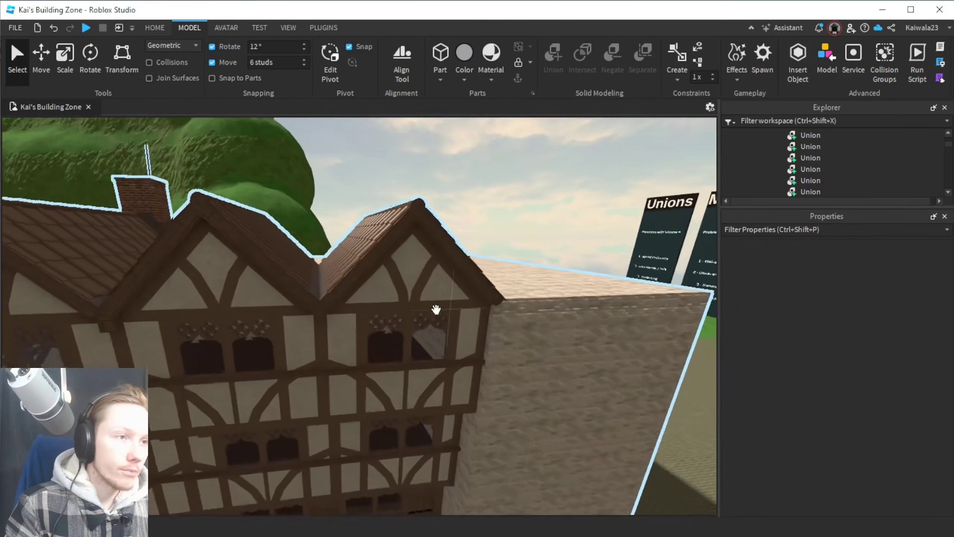
left_click(396, 278, "alt")
scroll(413, 281, "down", 4)
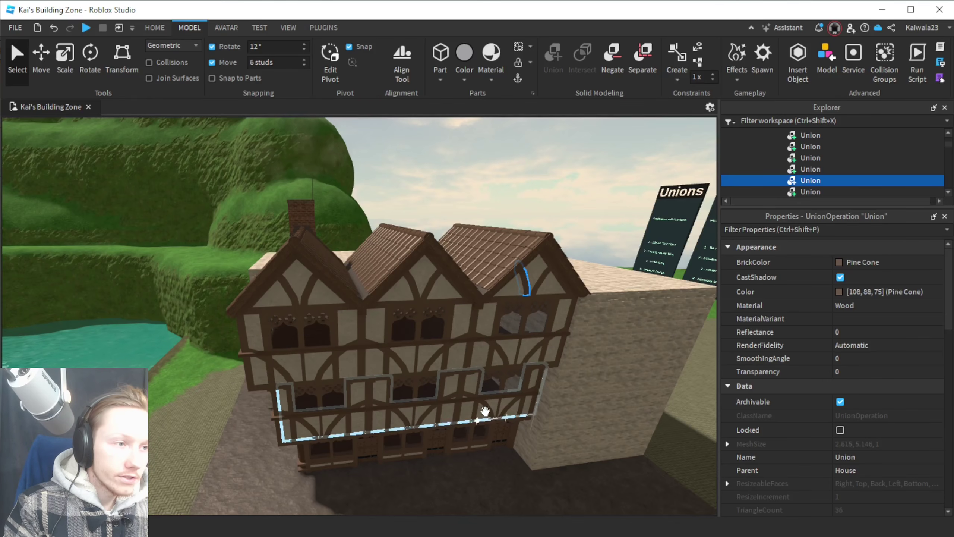
Step: Separate the middle V-shaped brace union above the ground-floor doors on the front facade, and deselect the braces
left_click(423, 418)
scroll(423, 419, "up", 3)
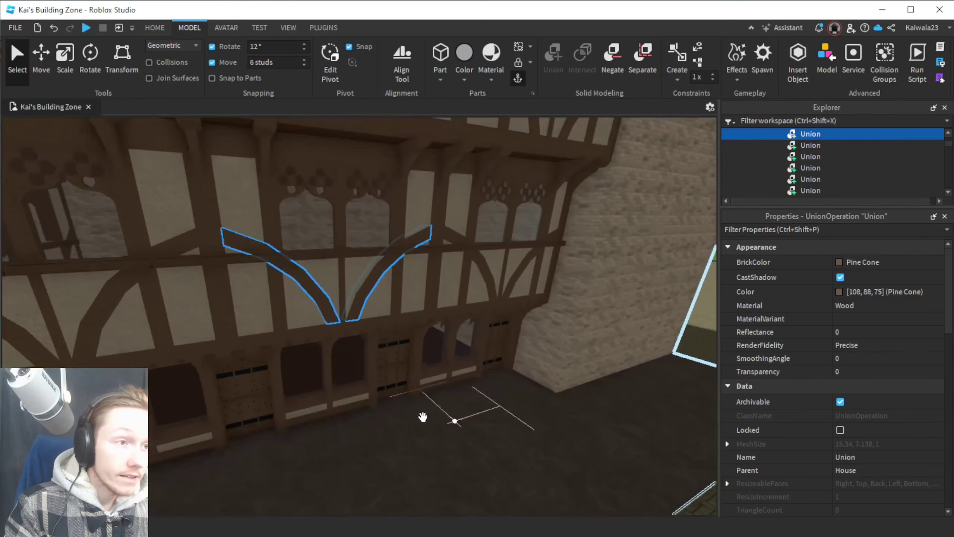
left_click(642, 60)
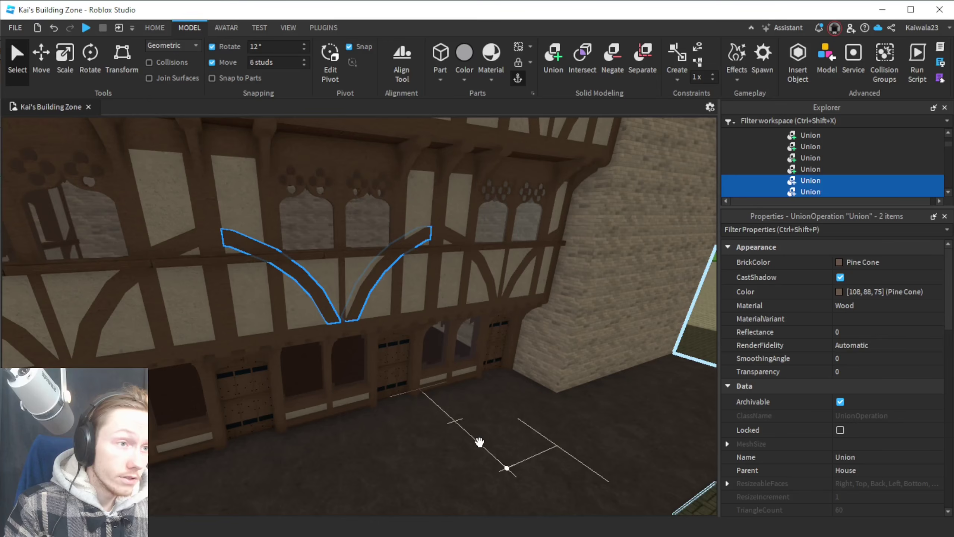
scroll(479, 442, "down", 3)
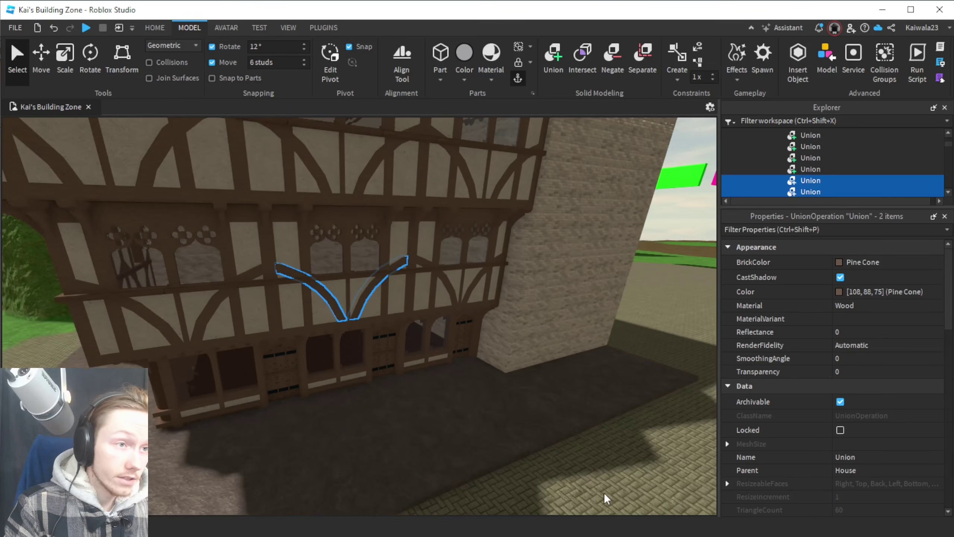
left_click(605, 496)
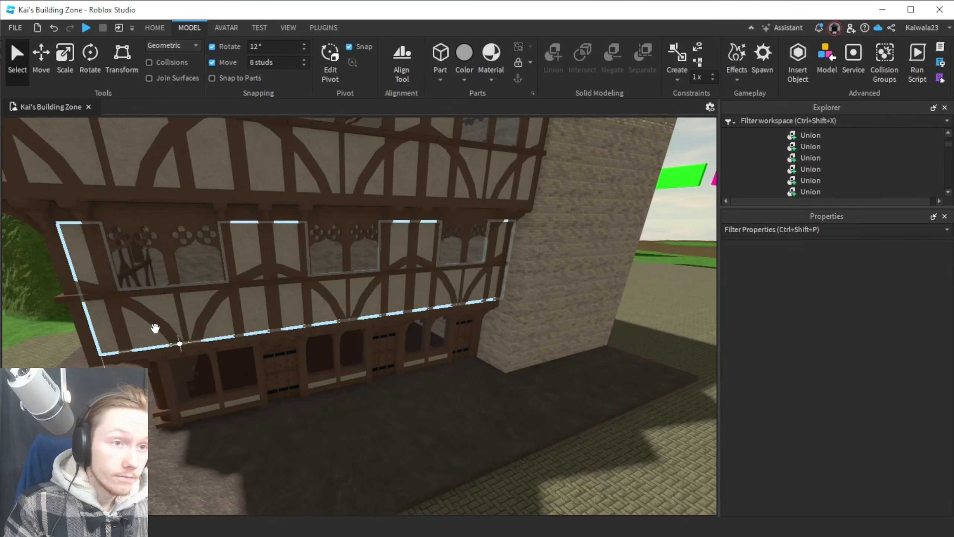
Step: Separate the V-shaped brace union at the outer front corner above the ground floor, and deselect the braces
left_click(155, 328)
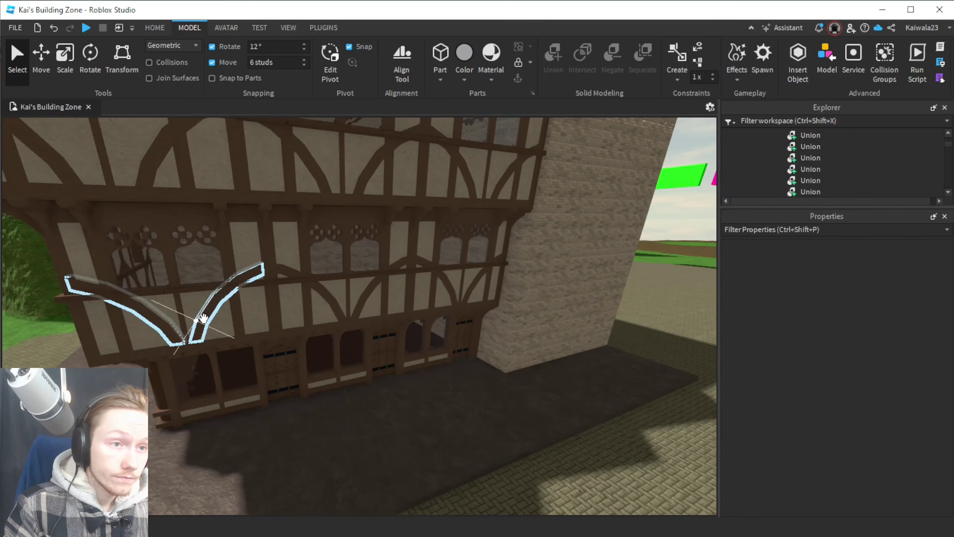
scroll(287, 345, "up", 5)
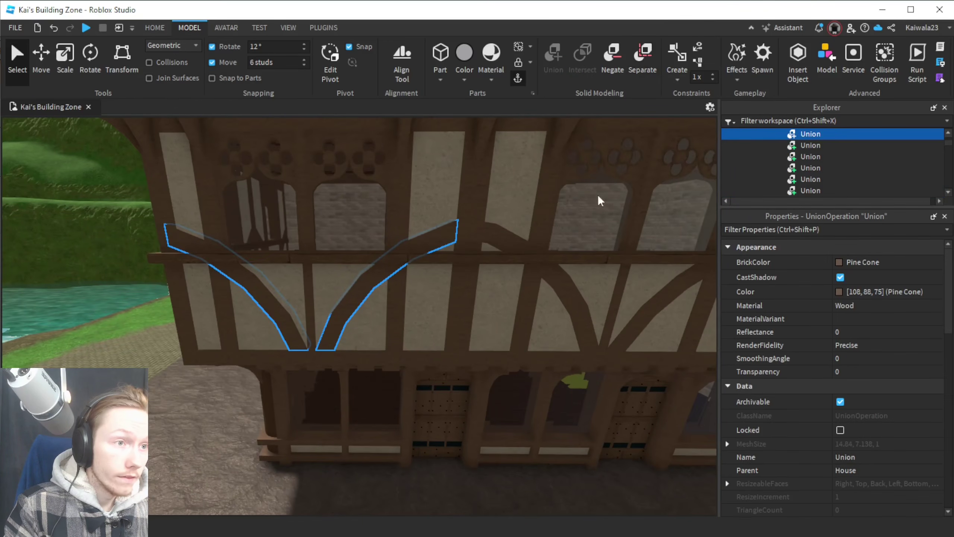
left_click(642, 60)
scroll(479, 389, "down", 5)
left_click(583, 493)
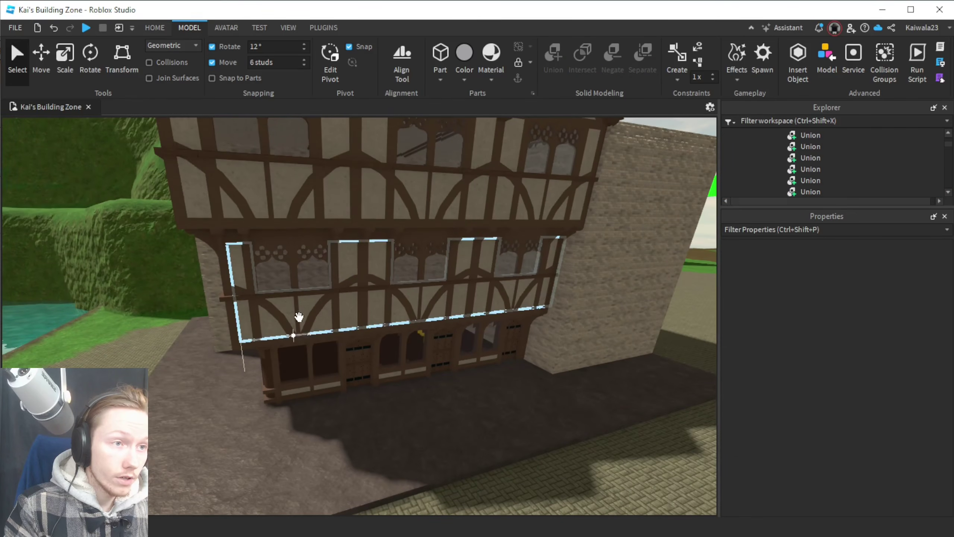
Step: Separate the V-shaped brace union near the outer corner of the house's side wall, and clear the selection
right_click_drag(418, 386, 417, 386)
key("a")
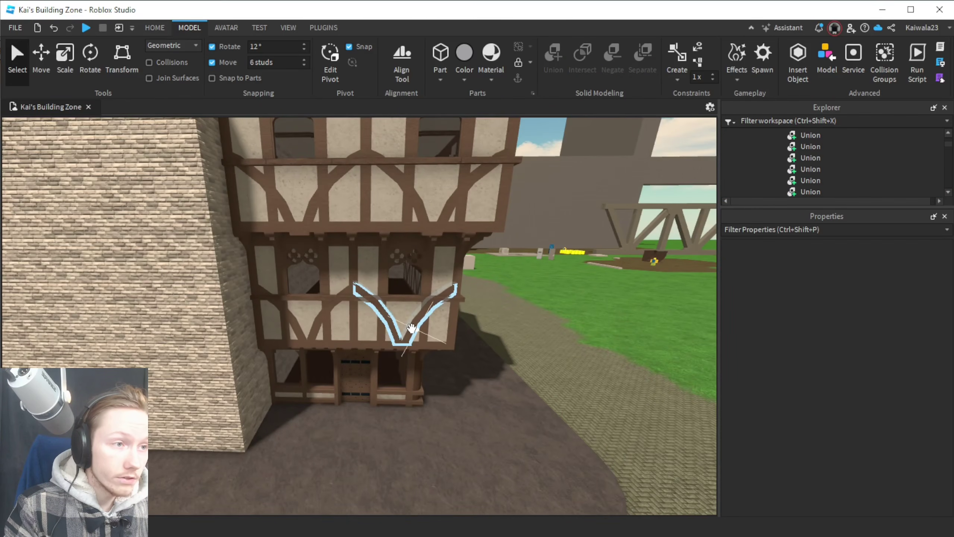
left_click(411, 328)
scroll(412, 328, "up", 3)
scroll(467, 380, "up", 2)
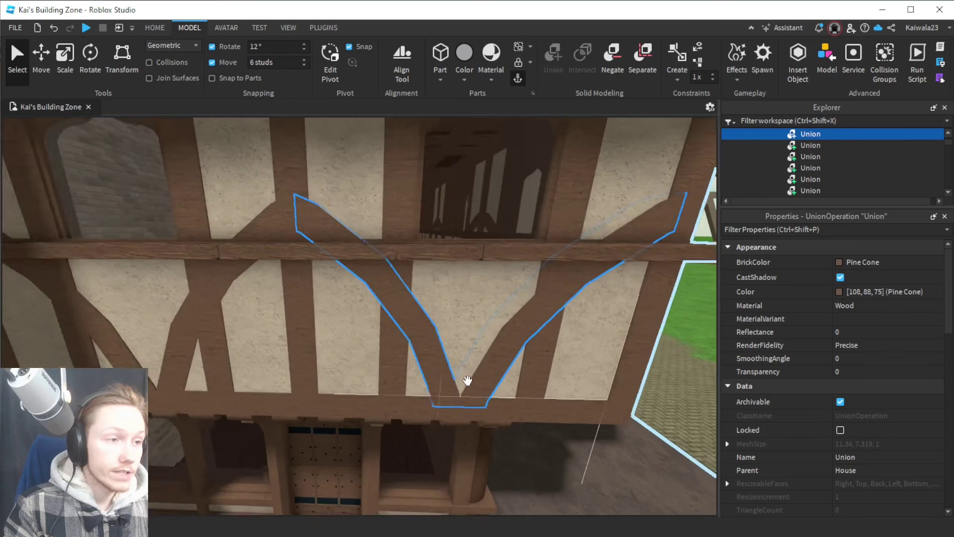
scroll(505, 437, "down", 4)
right_click_drag(505, 438, 503, 435)
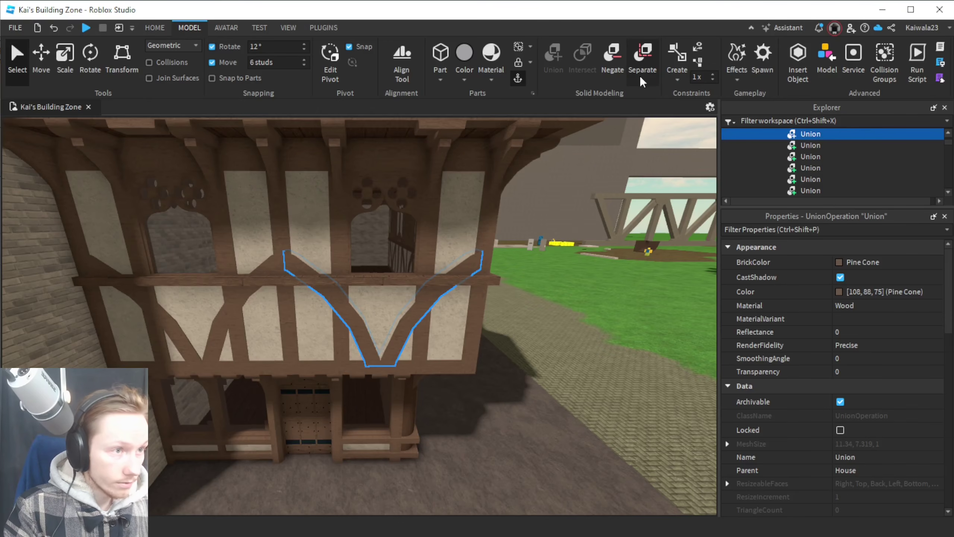
left_click(643, 427)
Step: Separate the side wall's other V-shaped brace union, the one next to the stone wall
right_click_drag(634, 428, 489, 449)
left_click(236, 330)
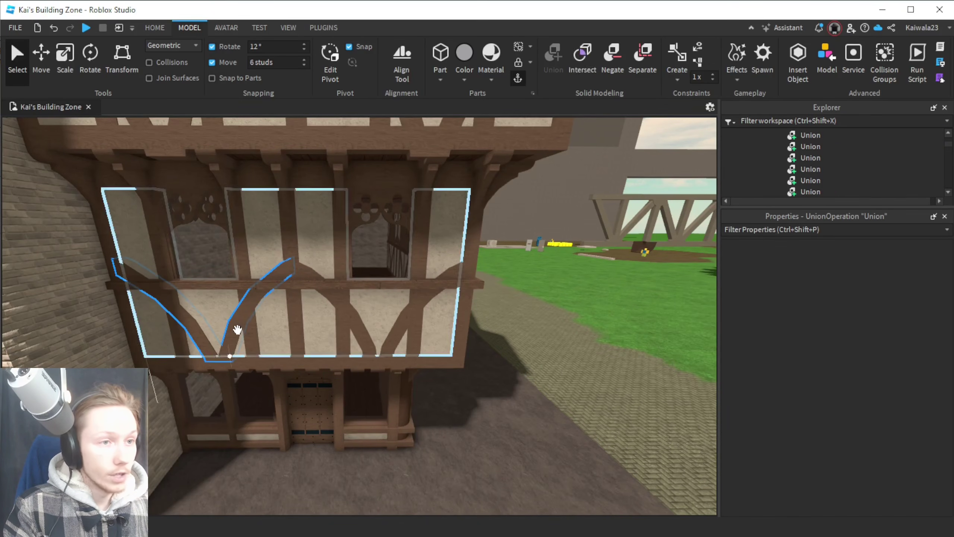
left_click(642, 70)
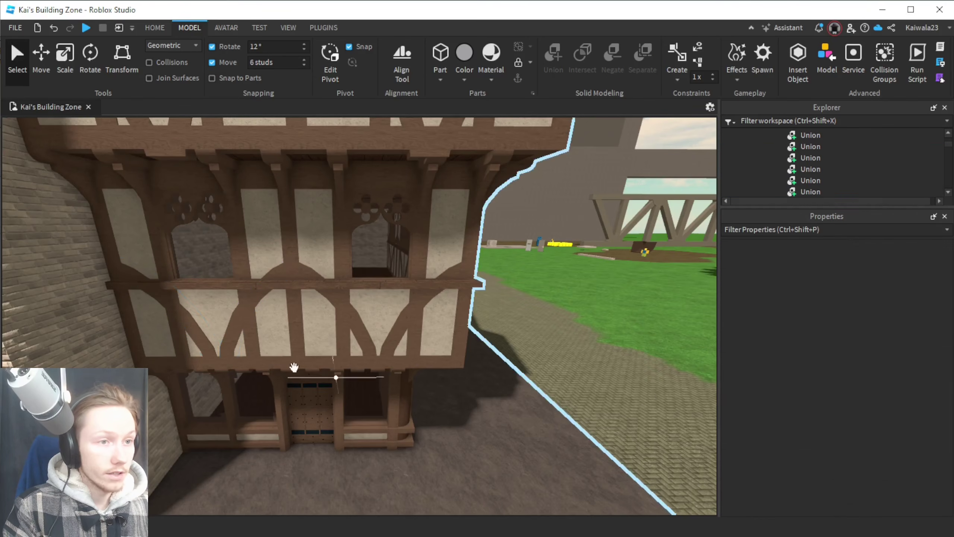
Step: Examine the braces on the house's side and front facades for remaining joined unions
scroll(447, 329, "up", 3)
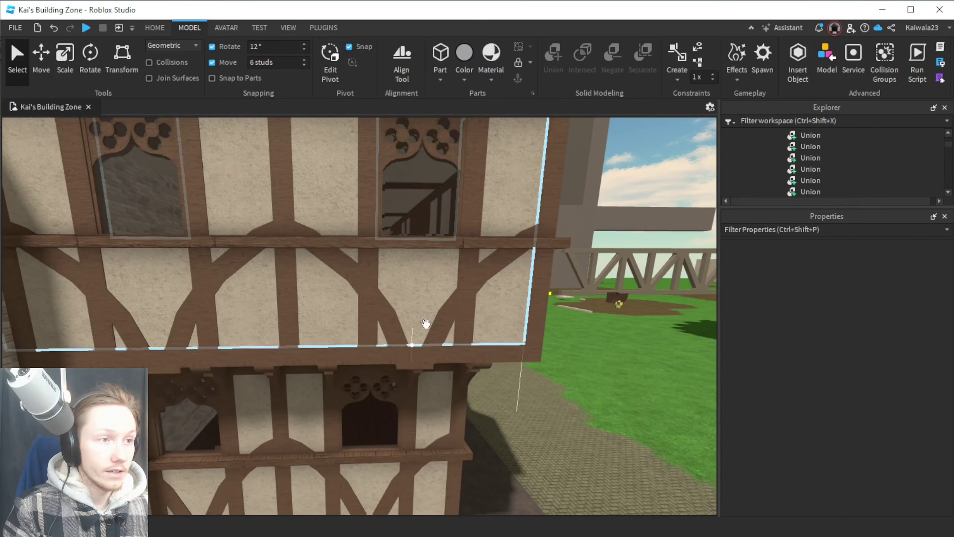
scroll(177, 336, "down", 3)
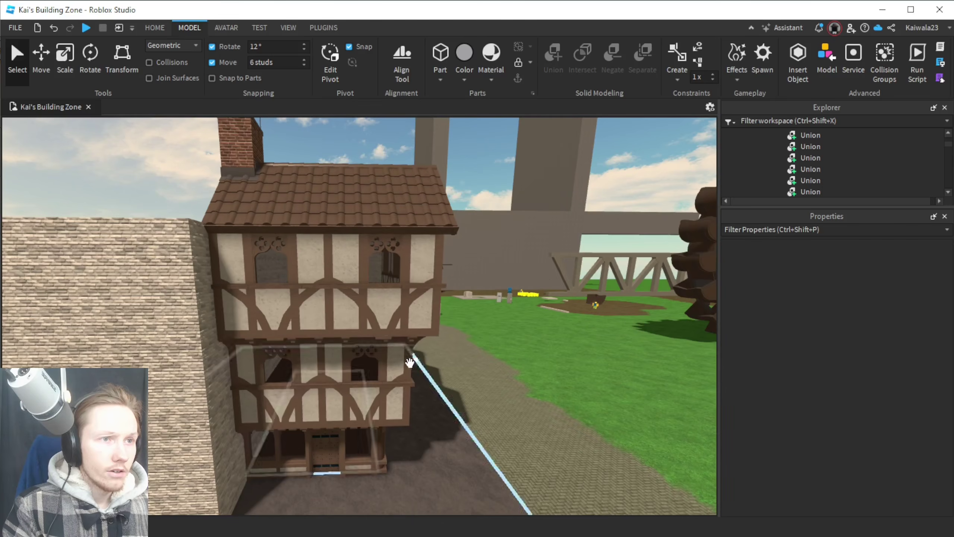
key("d")
right_click_drag(484, 434, 437, 438)
key("d")
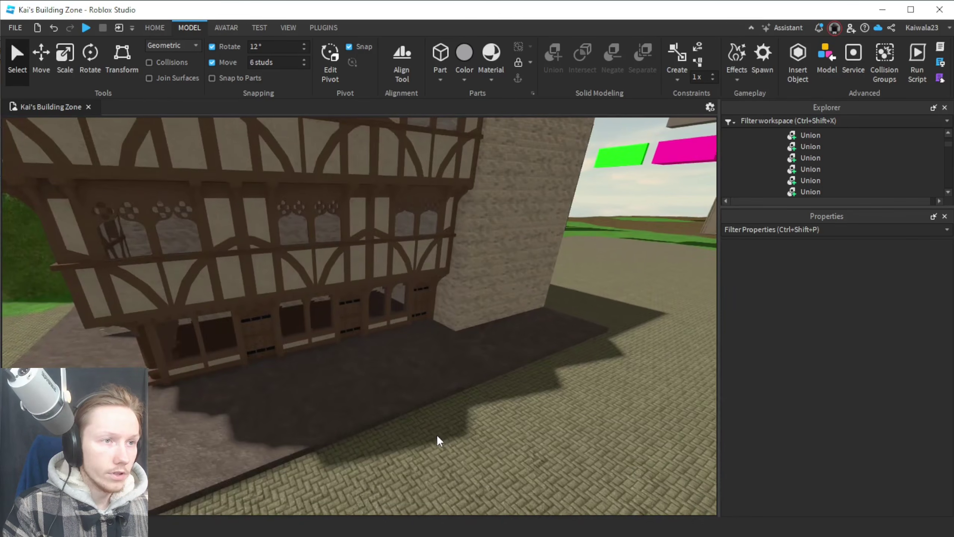
Step: Move the curved timber support beside the ground-floor window 36 studs out from the house front
scroll(437, 435, "up", 5)
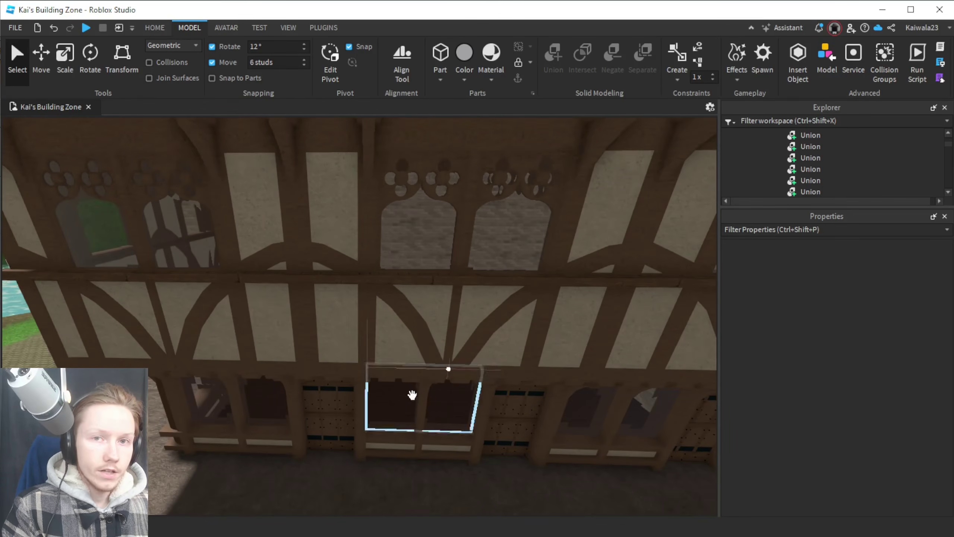
scroll(429, 443, "down", 5)
key("w")
right_click_drag(430, 444, 428, 443)
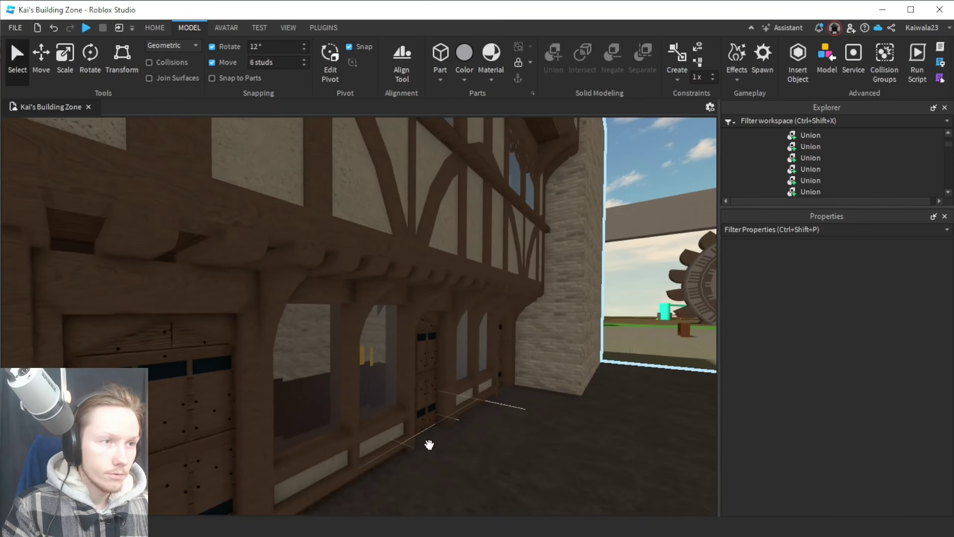
left_click(372, 280)
right_click_drag(377, 379, 378, 379)
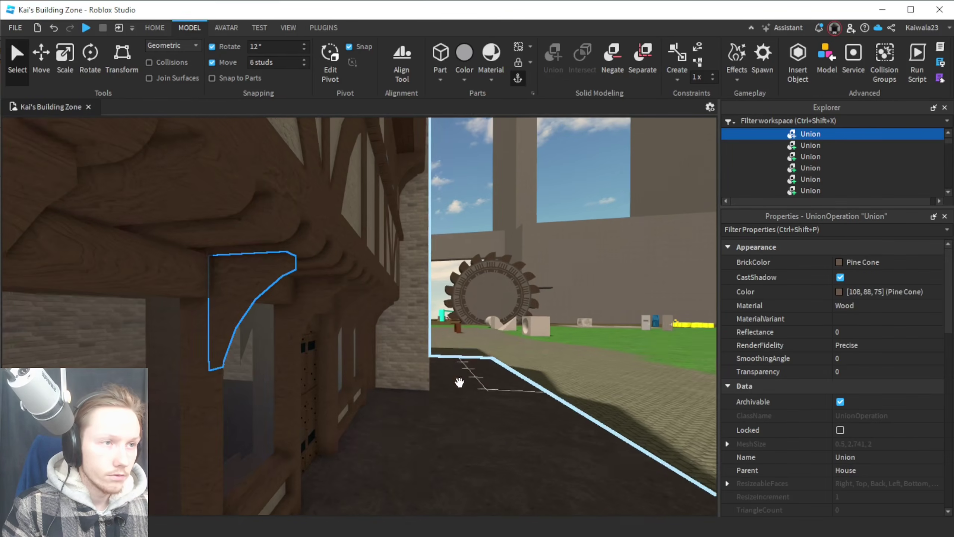
key("ctrl+2")
key("d")
left_click_drag(331, 313, 497, 316)
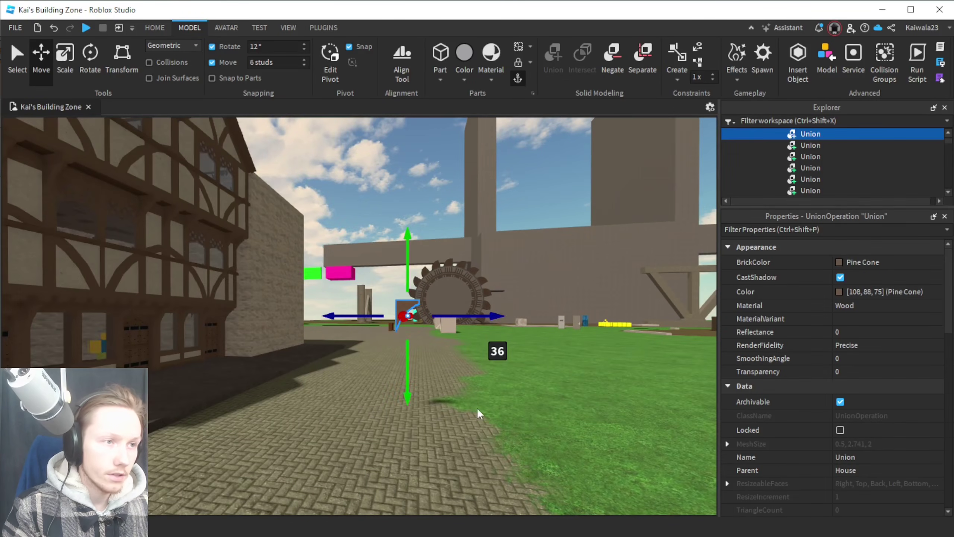
Step: Clear the selection and use the wireframe rendering option to inspect the geometry
right_click_drag(478, 410, 483, 421)
left_click(478, 410)
key("d")
key("a")
left_click(288, 28)
left_click(479, 67)
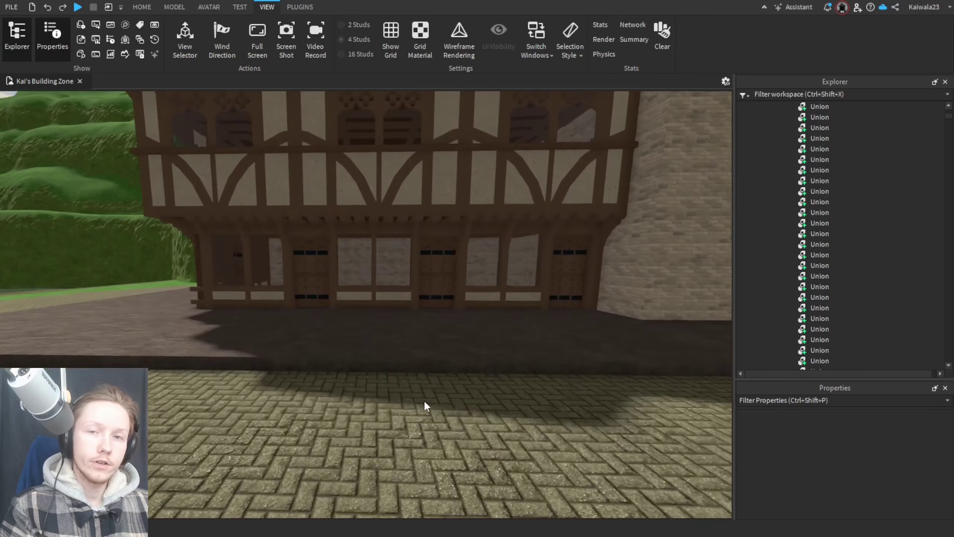
Step: Select the curved support beside the ground-floor door and start exporting the selection
right_click_drag(423, 400, 390, 371)
left_click(314, 248)
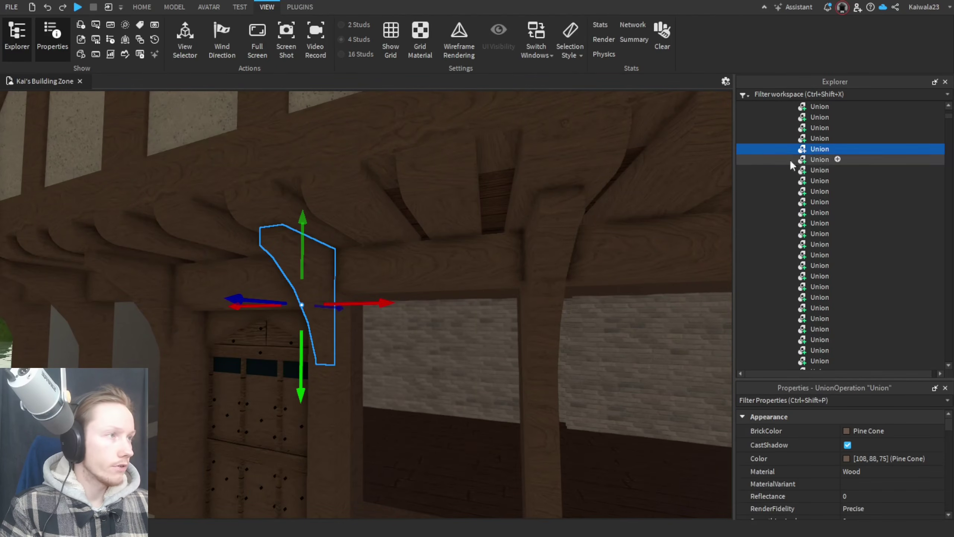
scroll(808, 150, "down", 1)
right_click(811, 120)
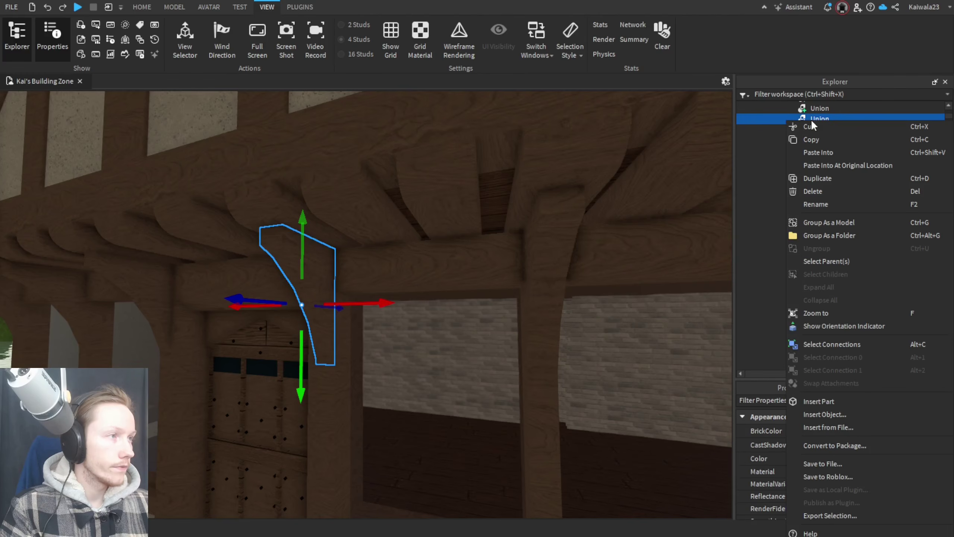
left_click(811, 515)
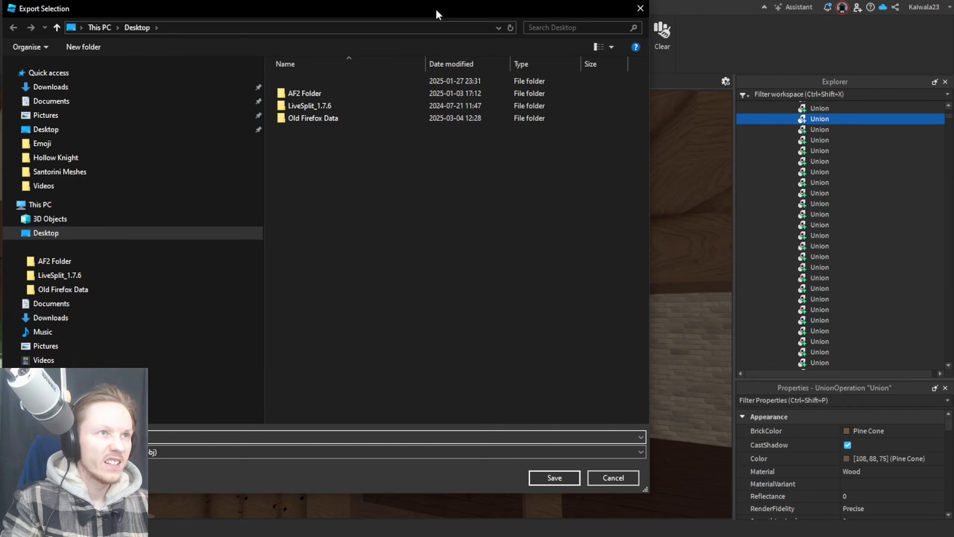
Step: Set the export location to the Meshes folder on the D: drive
left_click_drag(435, 8, 572, 25)
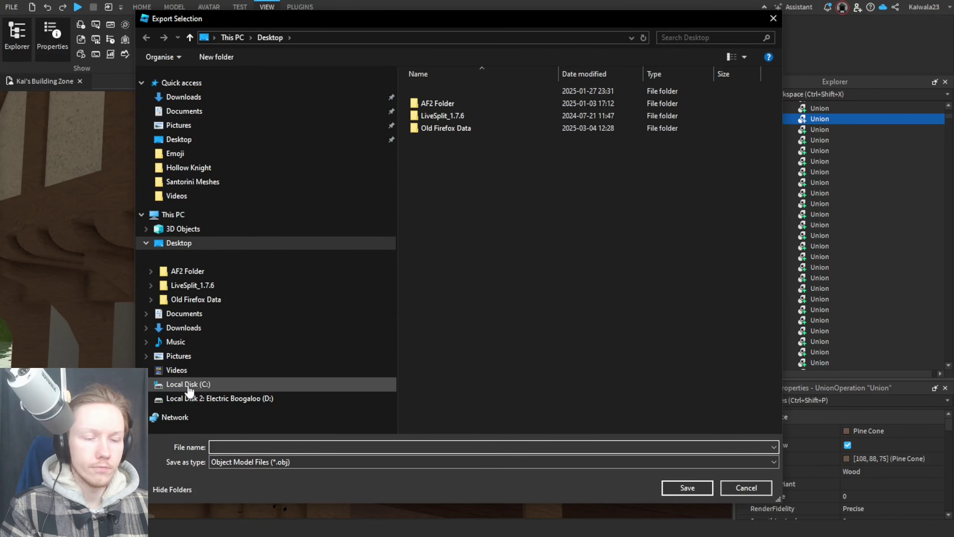
left_click(146, 398)
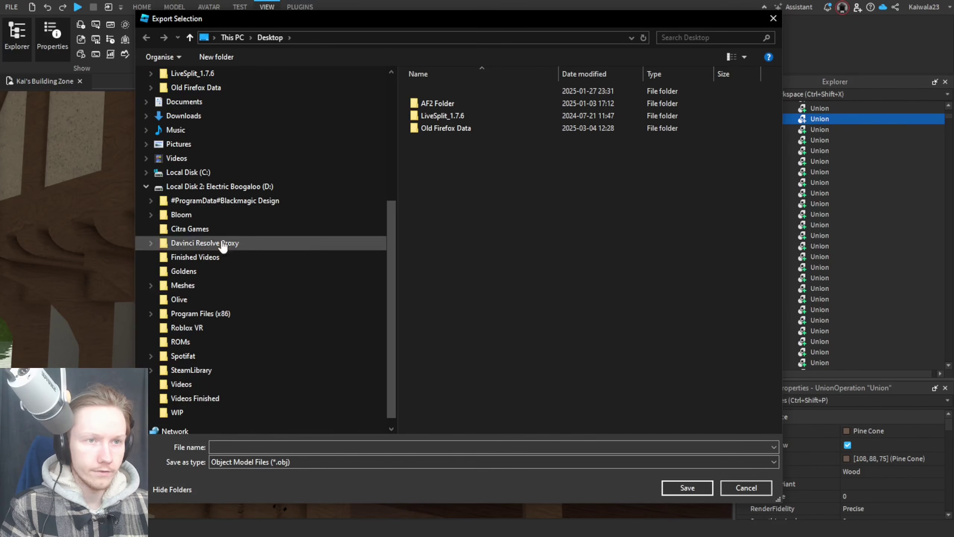
left_click(214, 286)
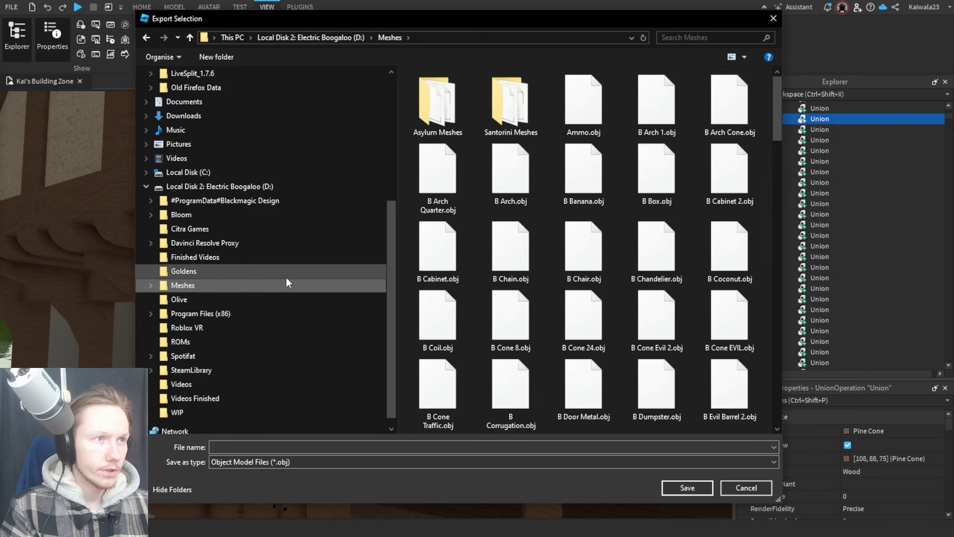
scroll(386, 211, "up", 5)
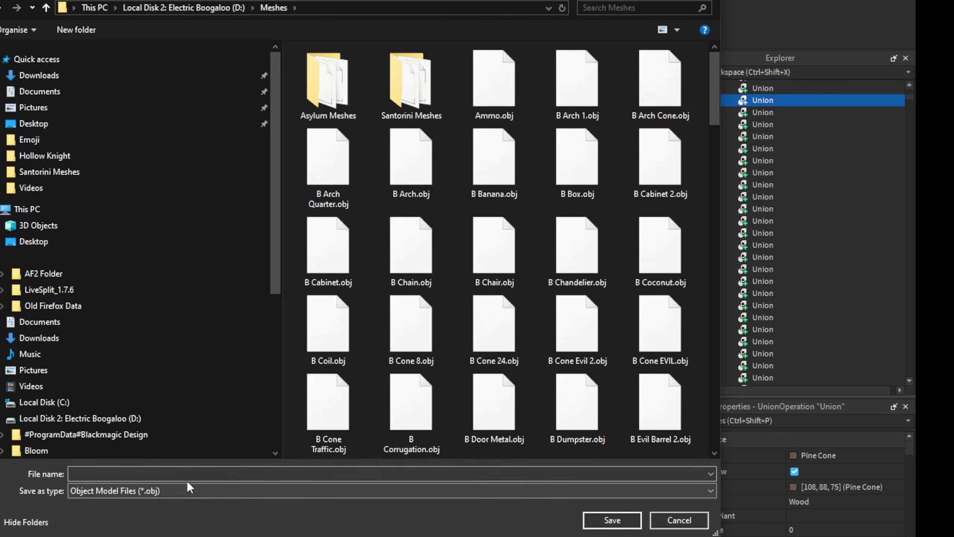
Step: Create a folder named Tudor House Meshes inside the Meshes folder and open it
right_click(450, 95)
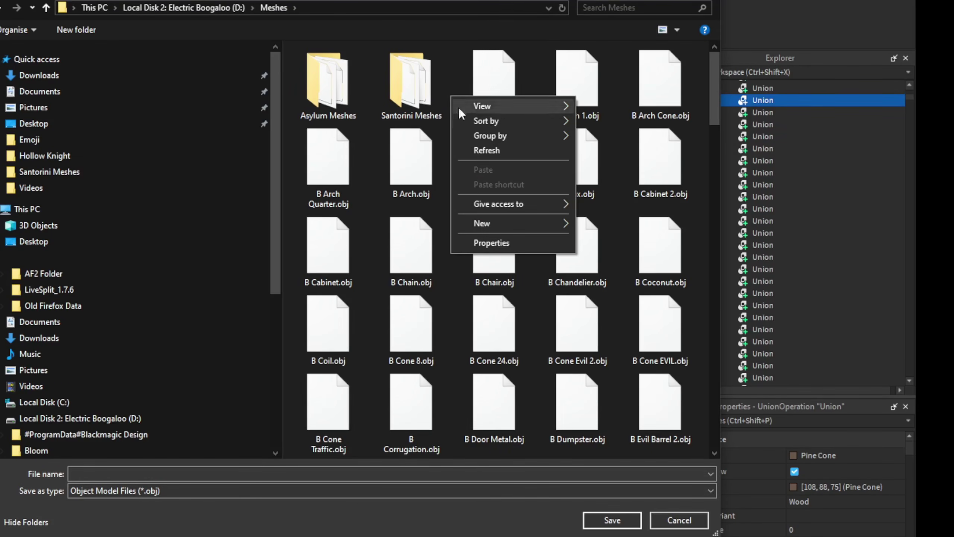
mouse_move(506, 217)
left_click(618, 224)
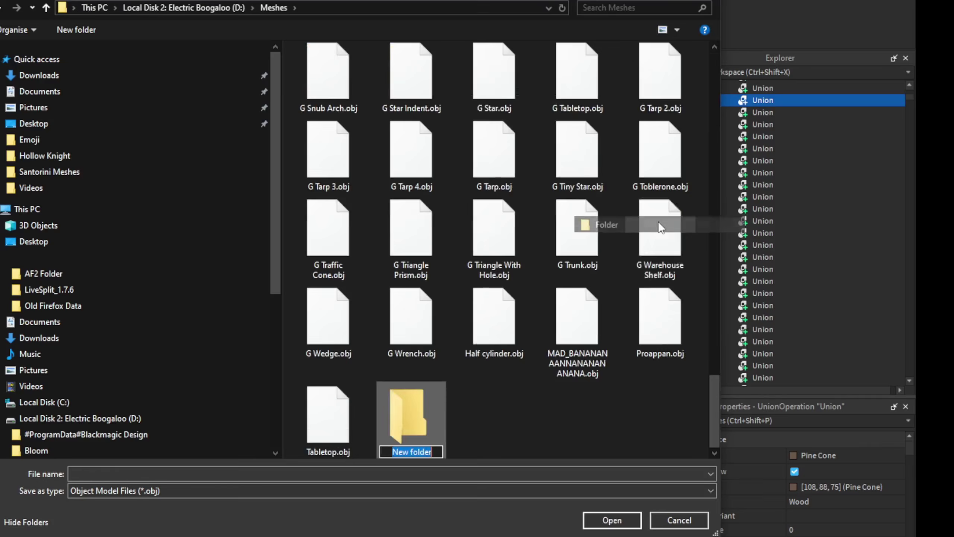
type("Tu")
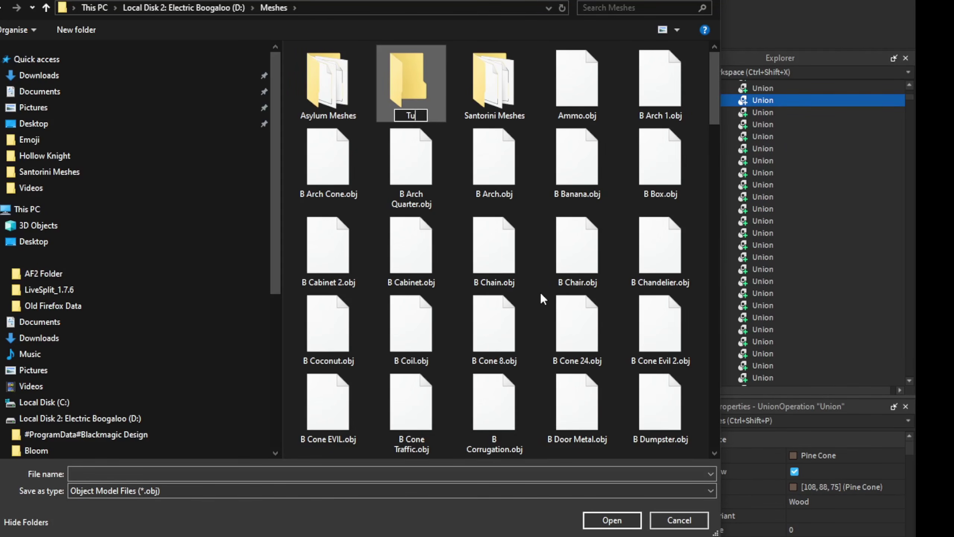
type("dor House Mes")
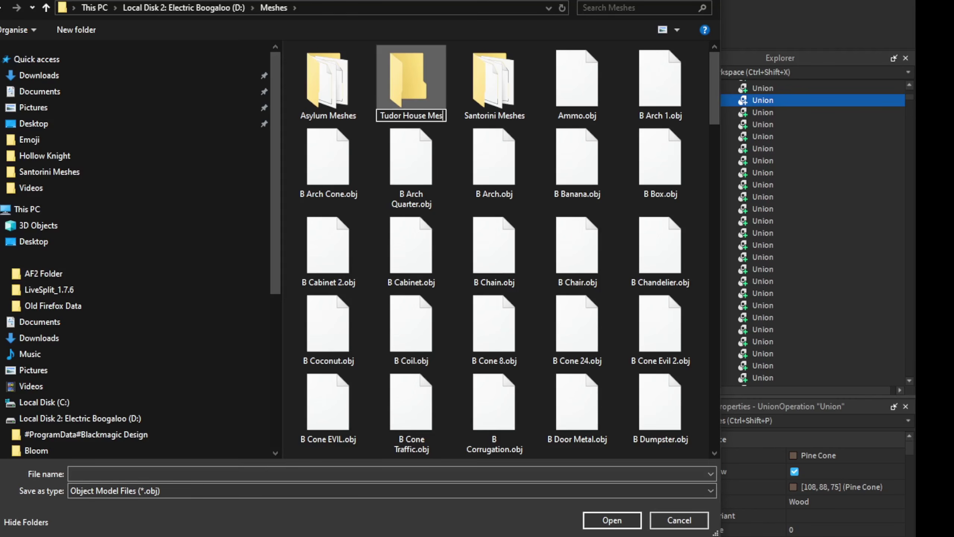
type("hes")
key("Return")
double_click(507, 81)
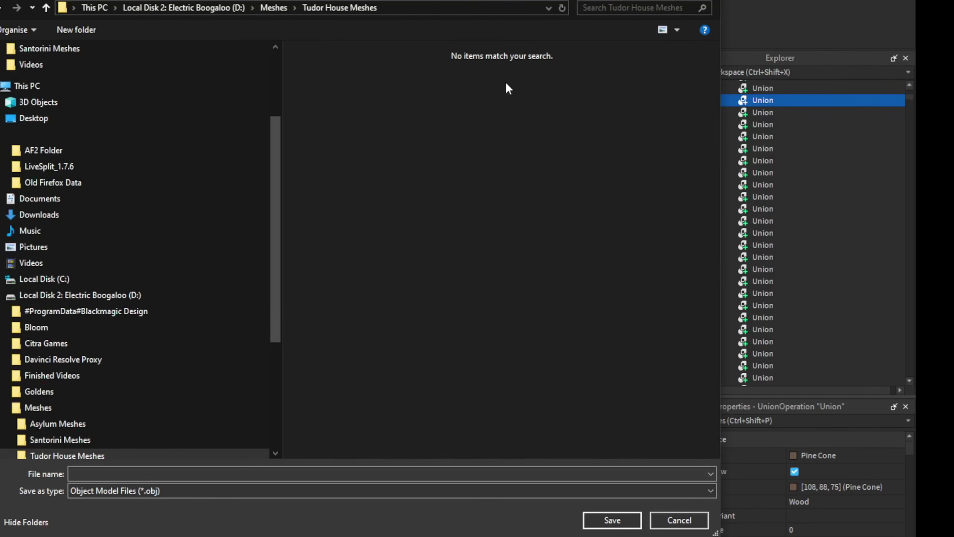
Step: Save the exported support as an OBJ file named B Corner Arch Support
left_click(113, 473)
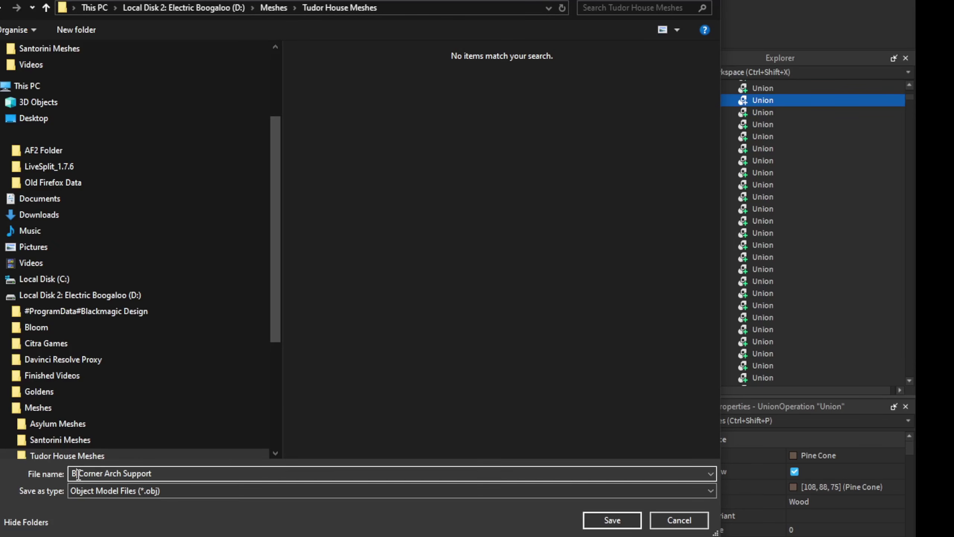
left_click(612, 520)
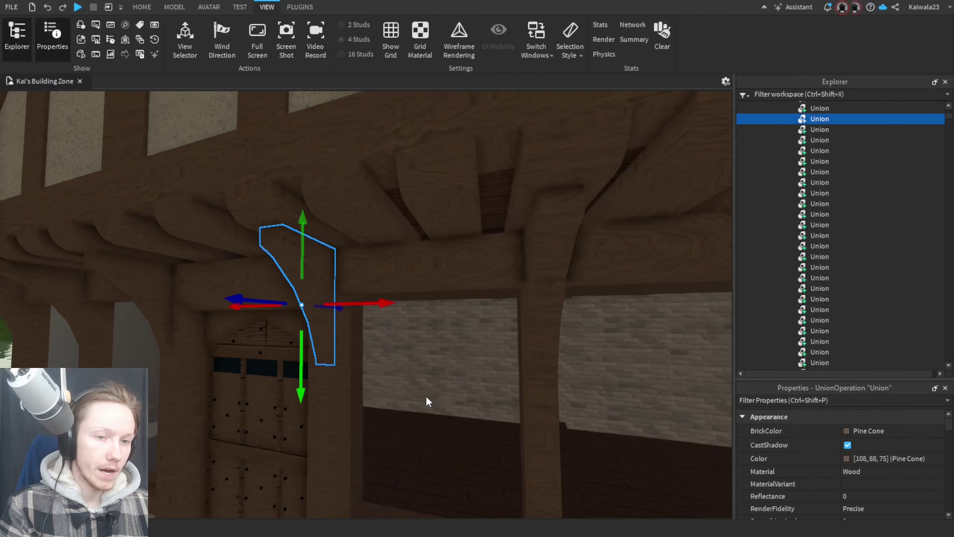
scroll(502, 334, "down", 5)
right_click_drag(502, 334, 238, 379)
left_click(239, 379)
right_click_drag(505, 362, 507, 452)
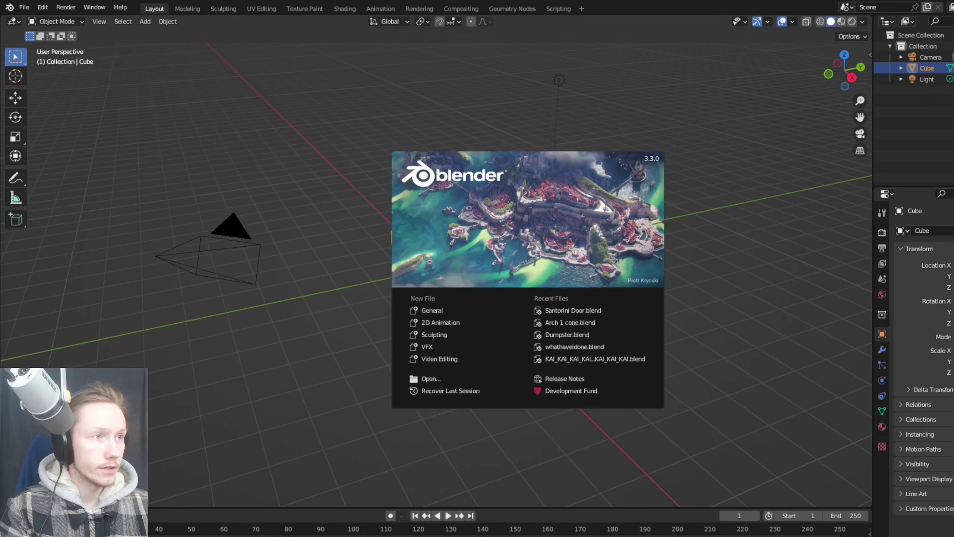
Step: Switch to Blender, dismiss the splash screen and select the default cube
left_click(650, 164)
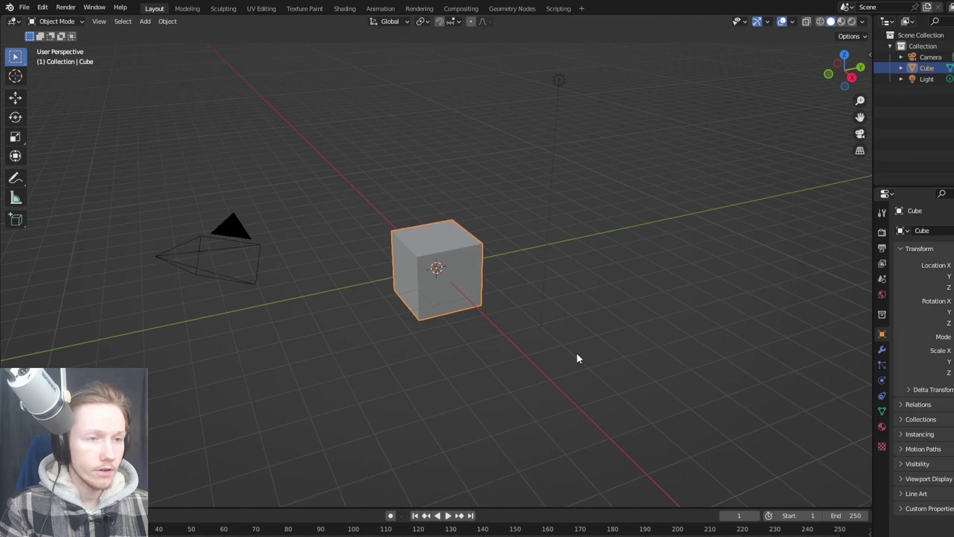
left_click(548, 356)
mouse_move(566, 330)
middle_mouse_down()
mouse_move(631, 328)
mouse_move(525, 357)
mouse_move(517, 332)
mouse_move(555, 322)
mouse_move(553, 333)
middle_mouse_up()
scroll(468, 316, "up", 3)
left_click(469, 258)
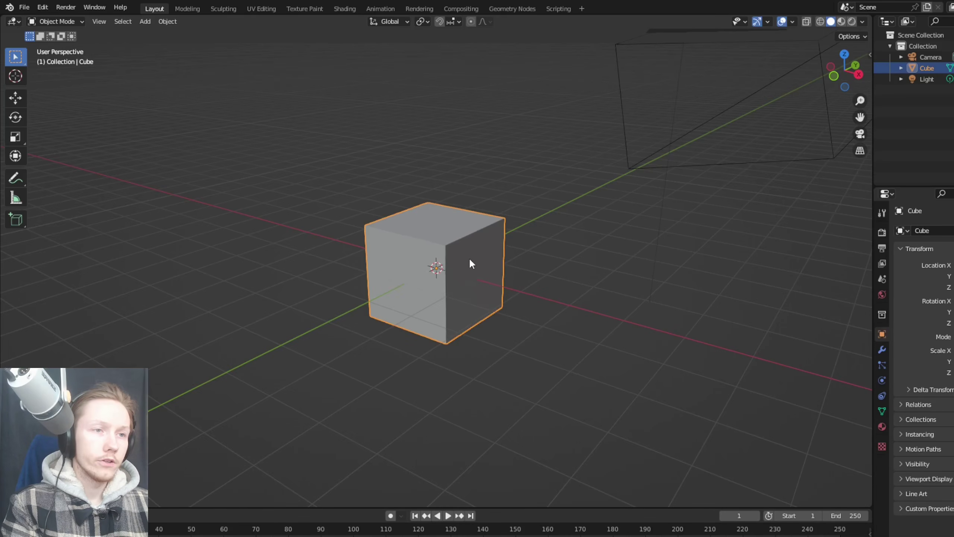
Step: Try deleting the default cube, and undo the deletion
key("Delete")
middle_click_drag(533, 308, 515, 337)
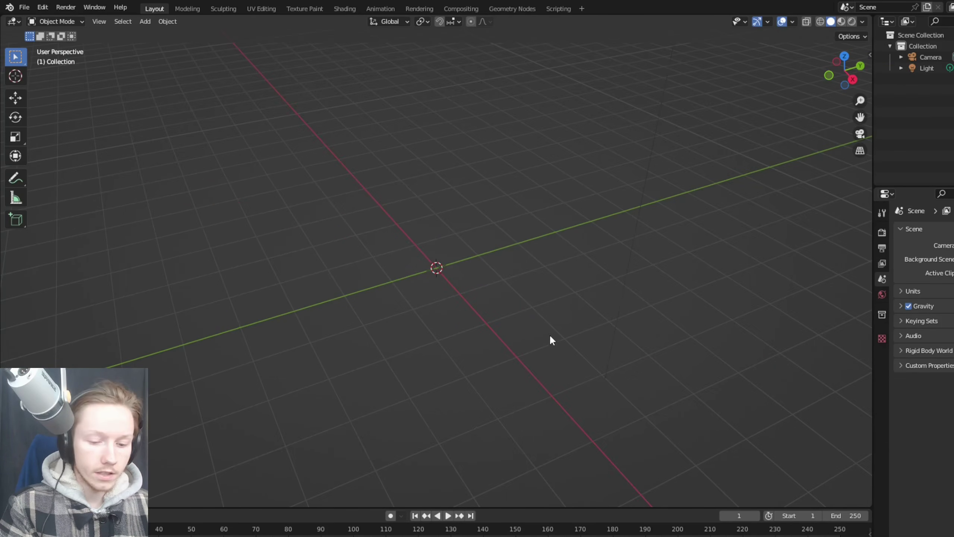
middle_click_drag(575, 337, 485, 320)
key("ctrl+z")
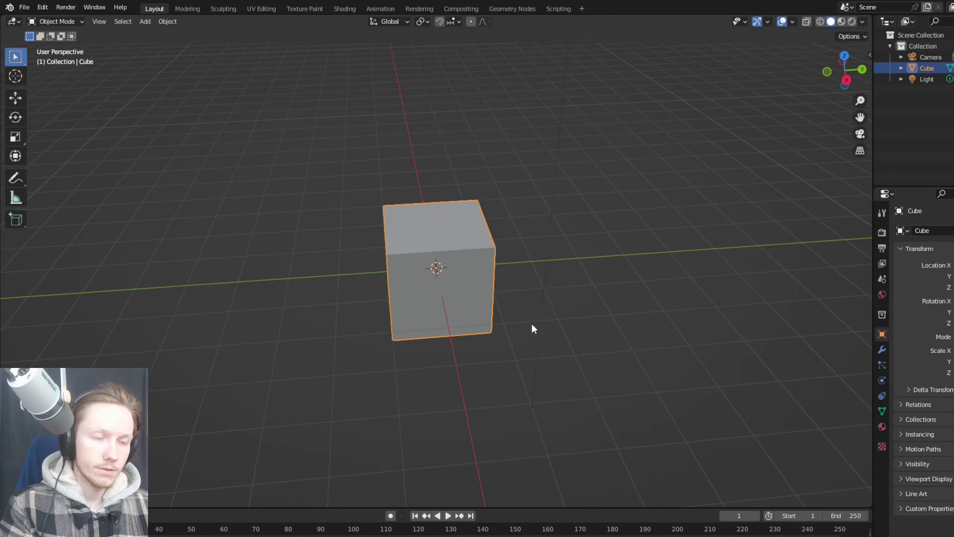
Step: Select the default cube and delete it from the scene
left_click(531, 324)
left_click(449, 287)
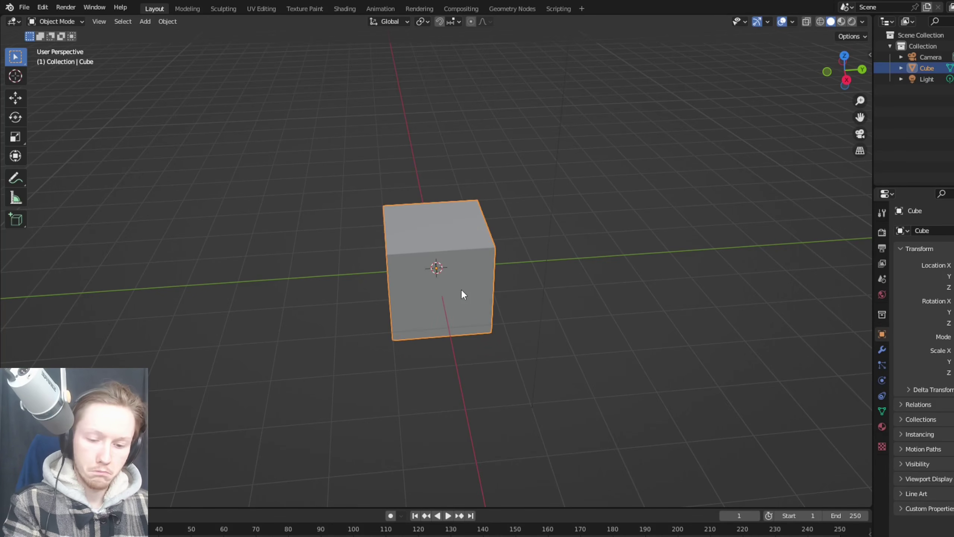
key("Delete")
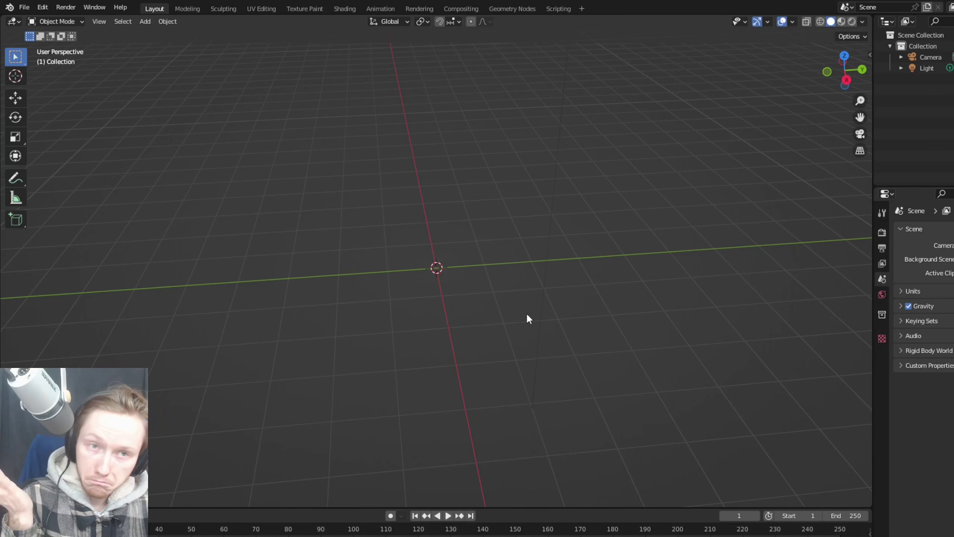
middle_click_drag(446, 264, 398, 248)
Step: Import the B Corner Arch Support mesh as a Wavefront OBJ file
left_click(25, 7)
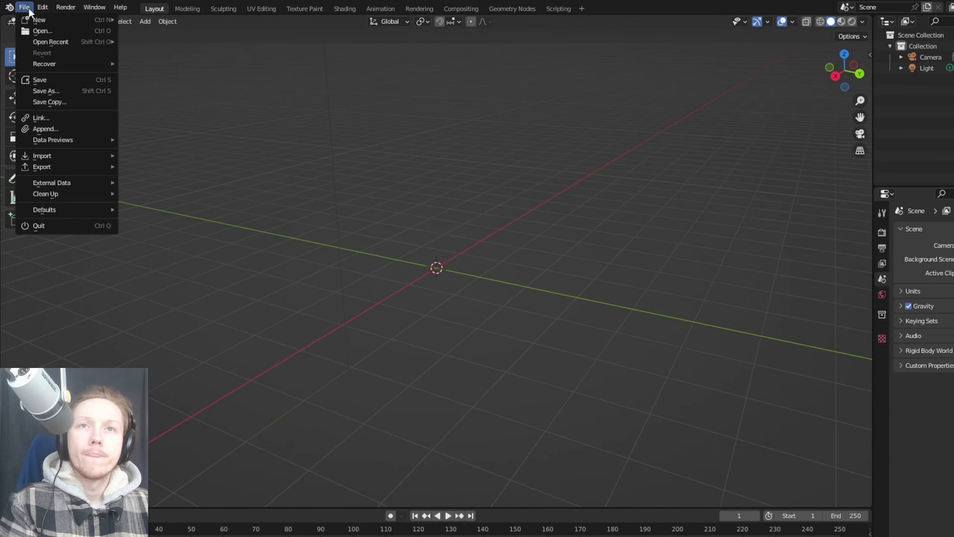
left_click(24, 7)
left_click(24, 7)
mouse_move(68, 158)
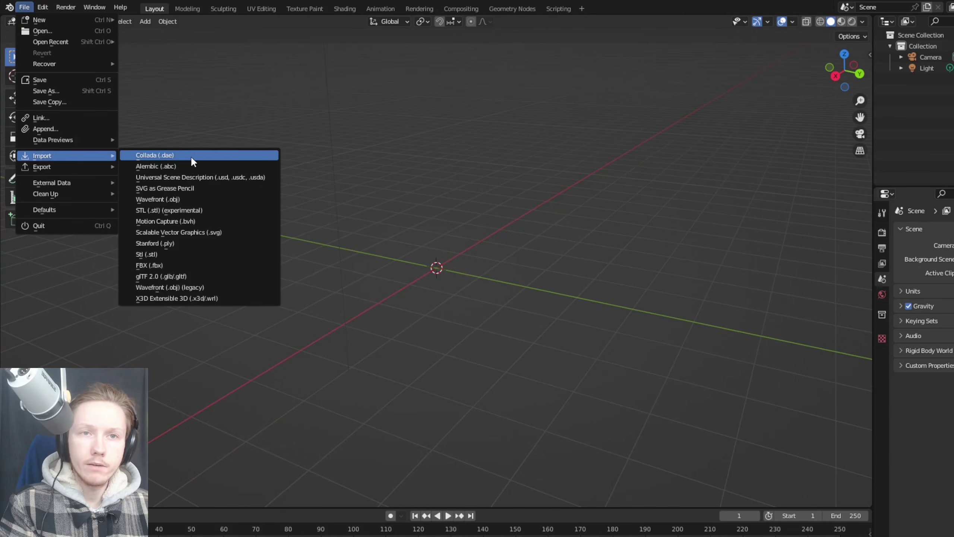
left_click(211, 202)
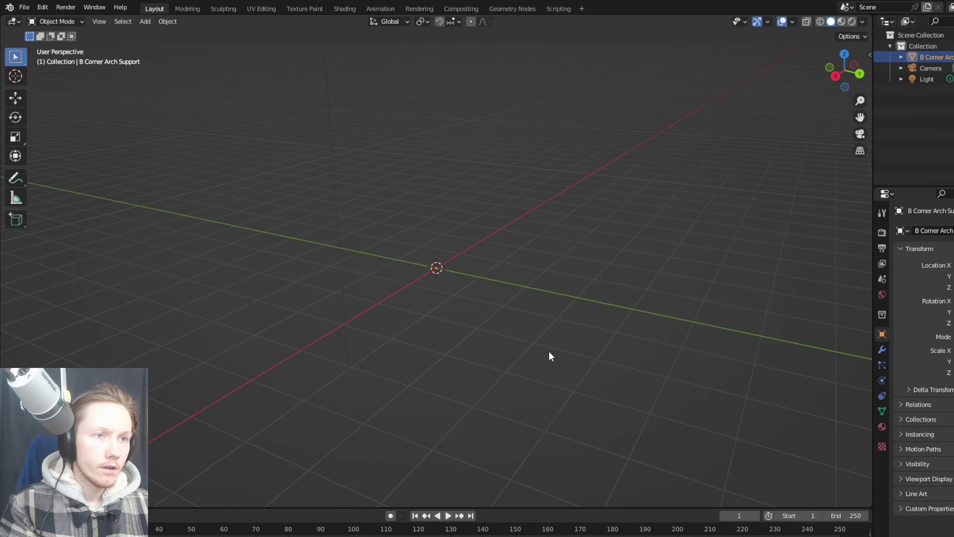
Step: Fly the view through the scene to look for the imported arch support
middle_click_drag(549, 355, 696, 359)
middle_click_drag(543, 346, 435, 257)
key("shift+grave")
key("w")
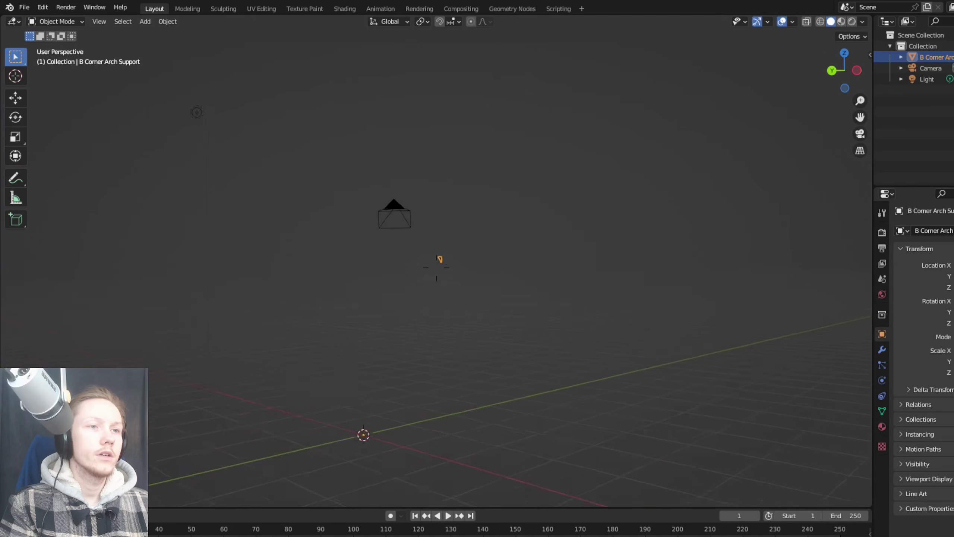
key("s")
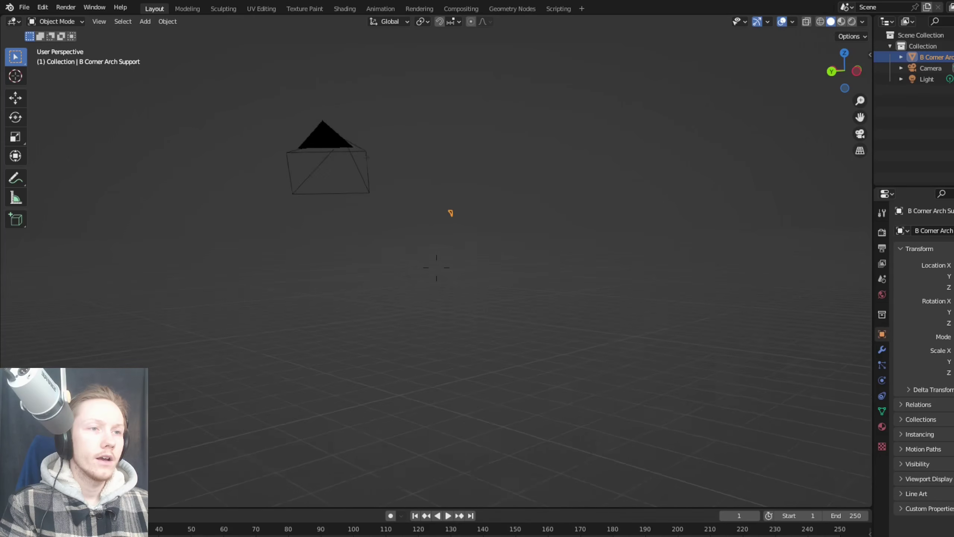
key("w")
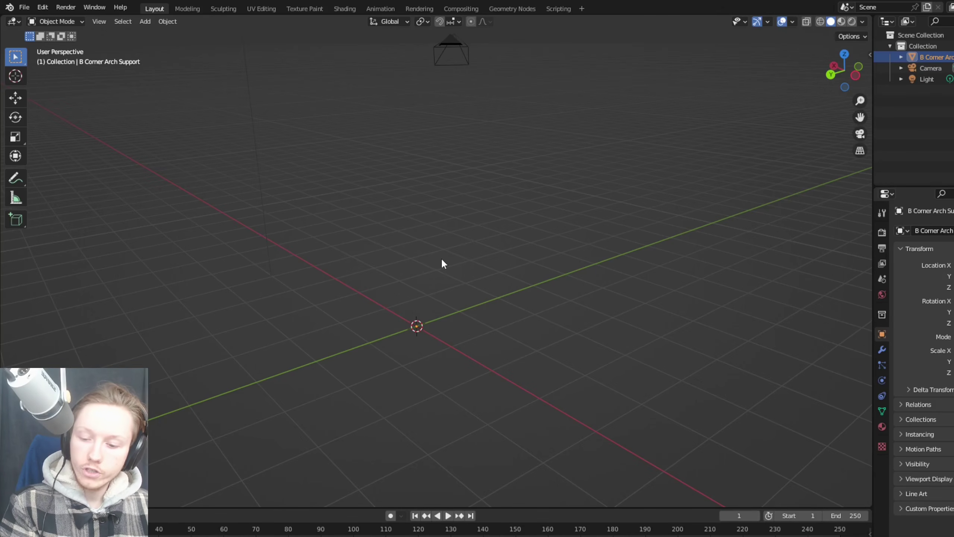
key("shift+grave")
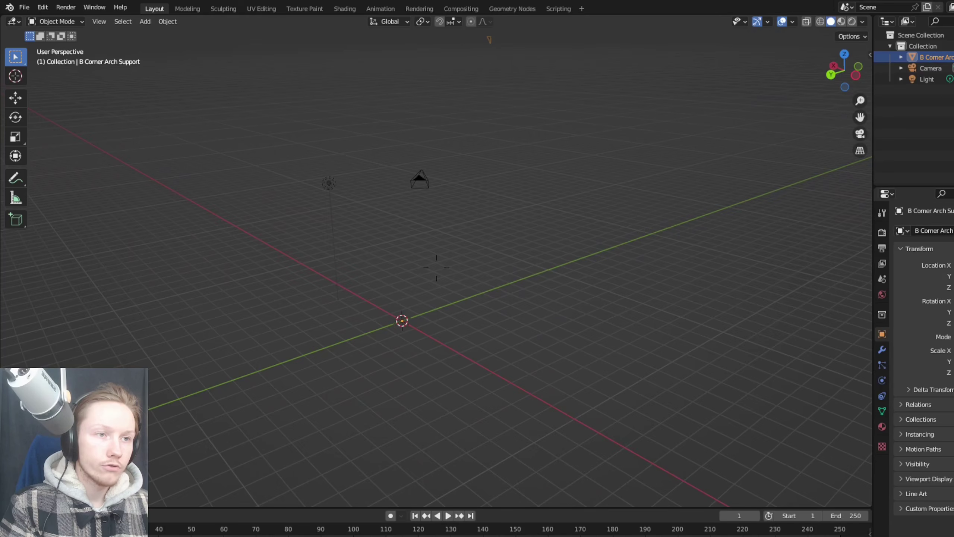
left_click(436, 267)
key("s")
key("Escape")
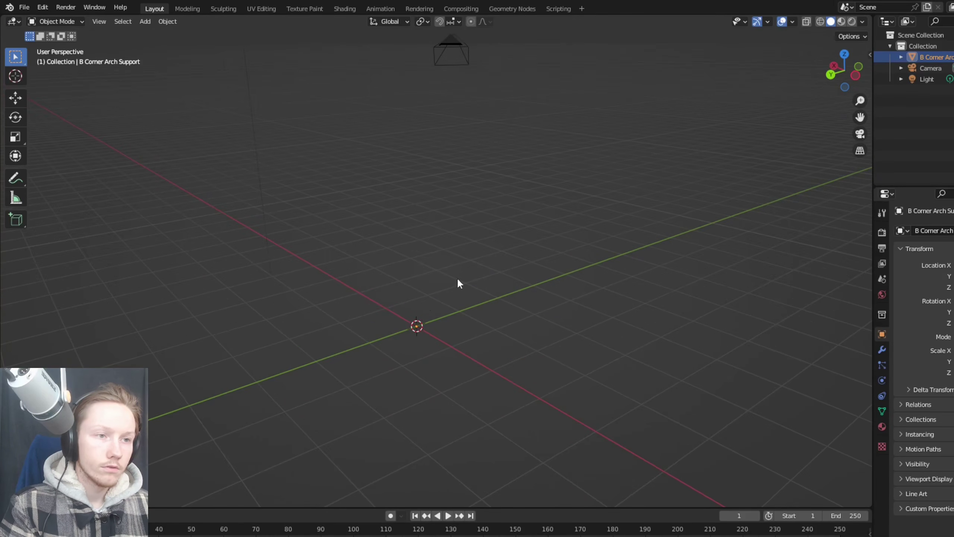
Step: Fly the view up close to the imported B Corner Arch Support mesh
key("shift+grave")
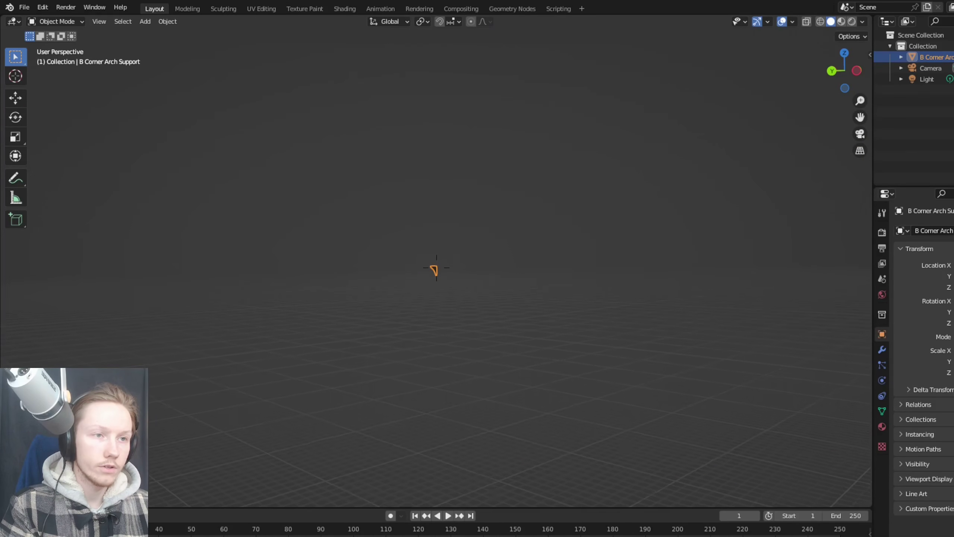
key("w")
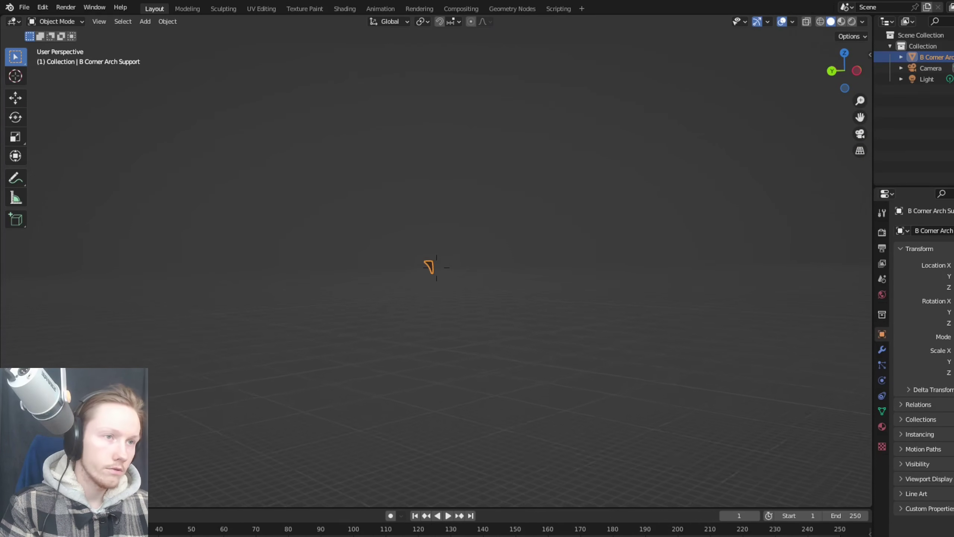
key("w")
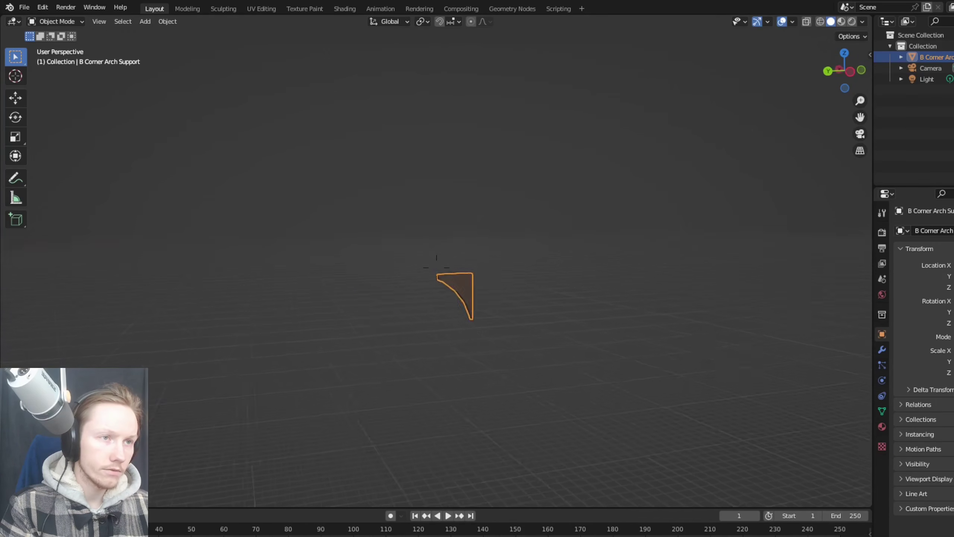
key("w")
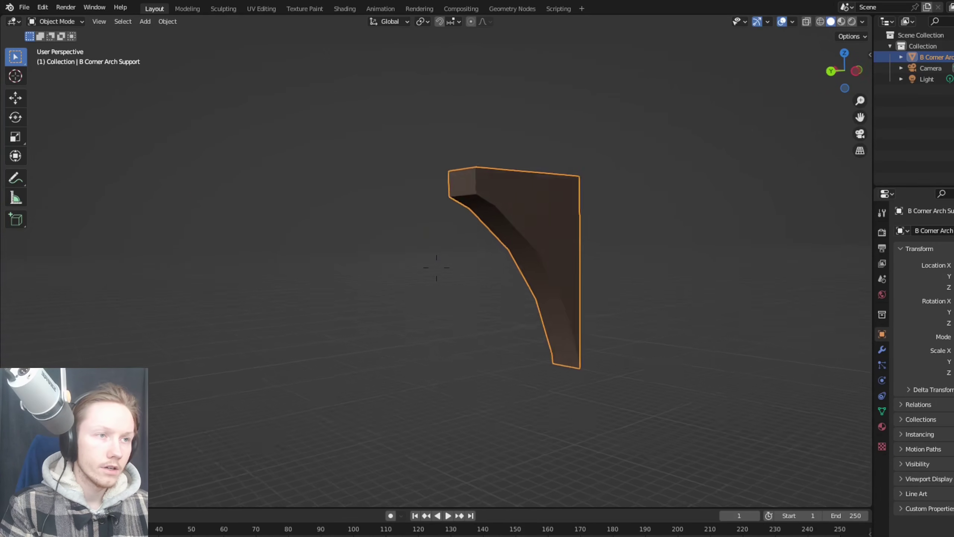
left_click(462, 278)
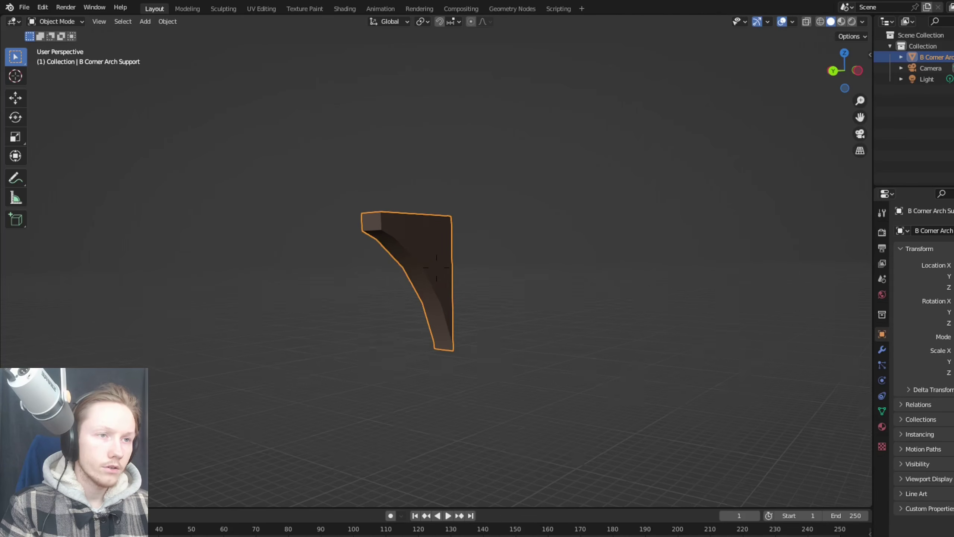
Step: Circle around the arch support to examine its back, side and front faces
key("q")
key("d")
key("d")
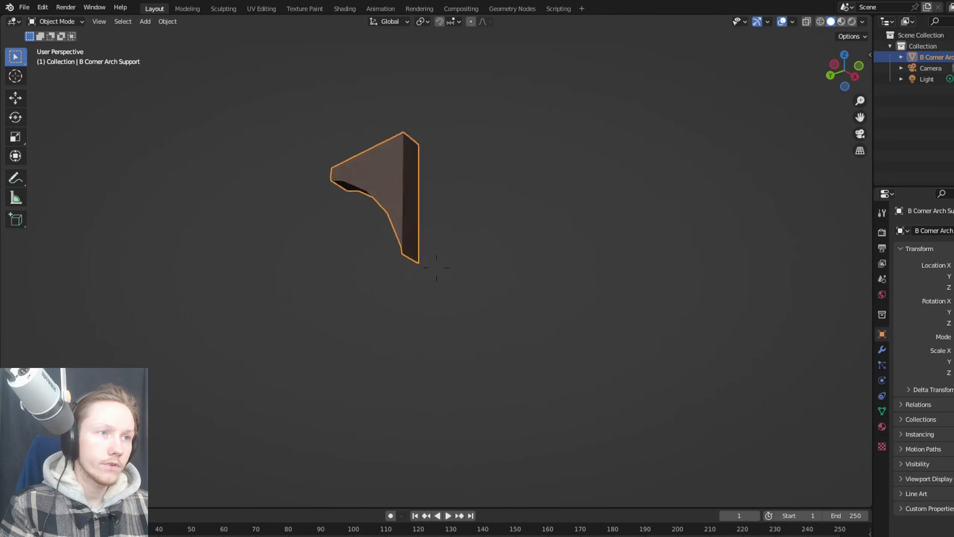
key("e")
key("a")
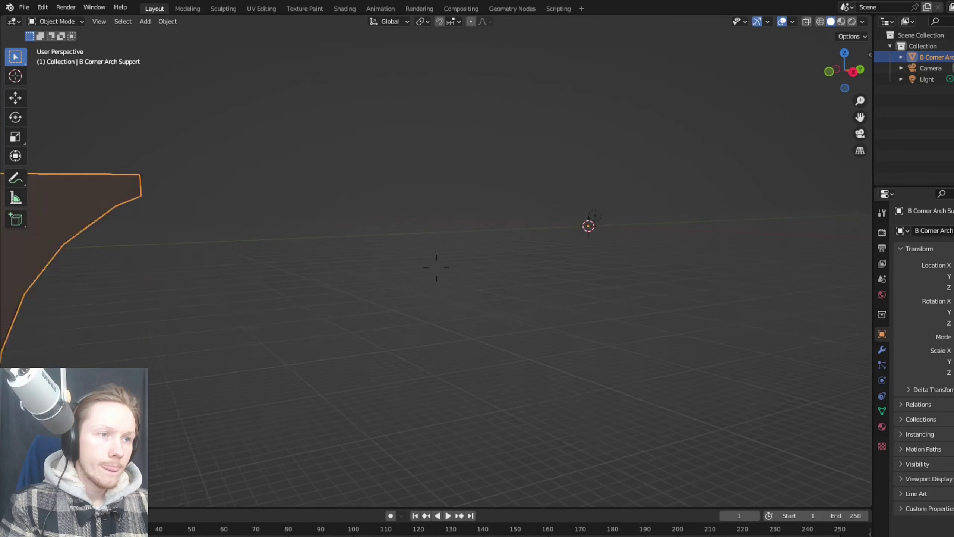
key("s")
key("a")
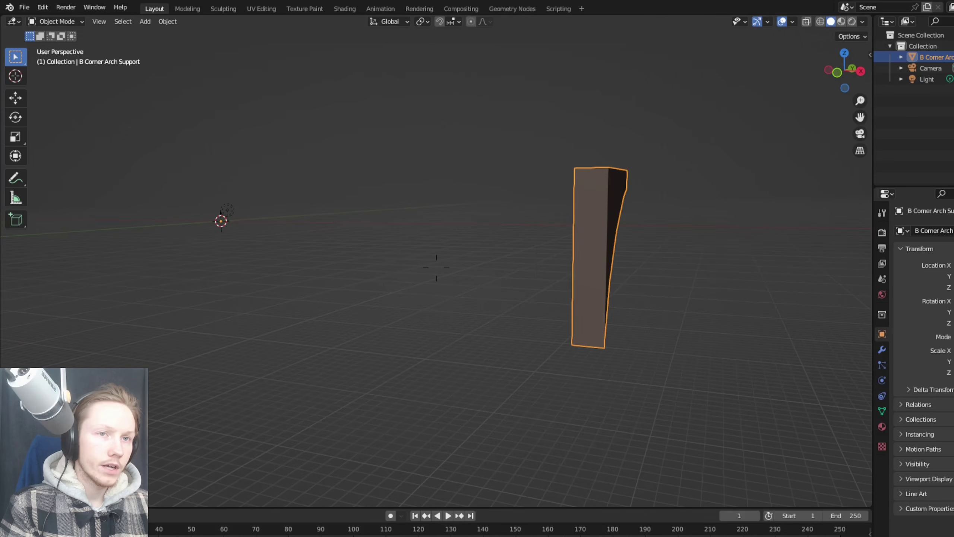
key("a")
left_click(539, 266)
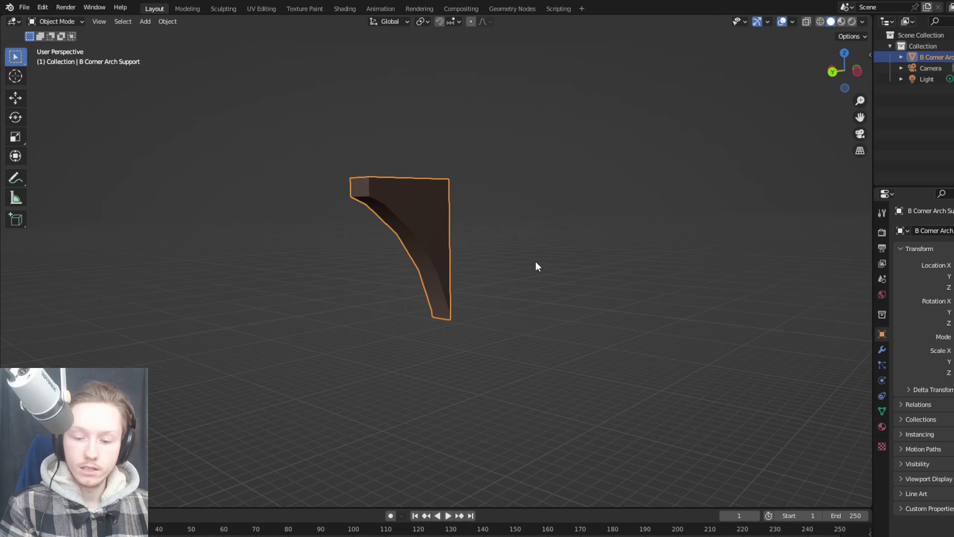
Step: Show the arch support's transform values beside the viewport and view the mesh from slightly above
key("n")
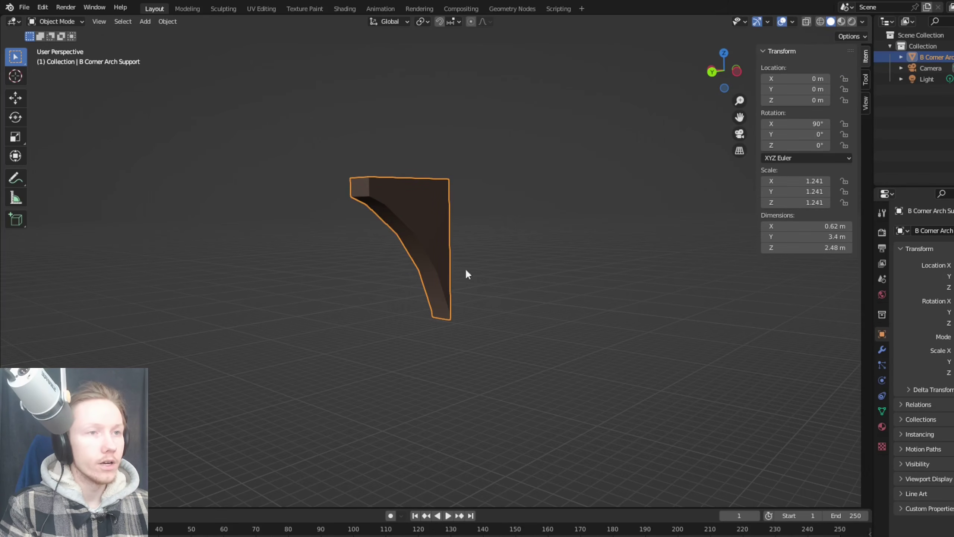
left_click(490, 265)
middle_click_drag(429, 231, 432, 254)
left_click(434, 260)
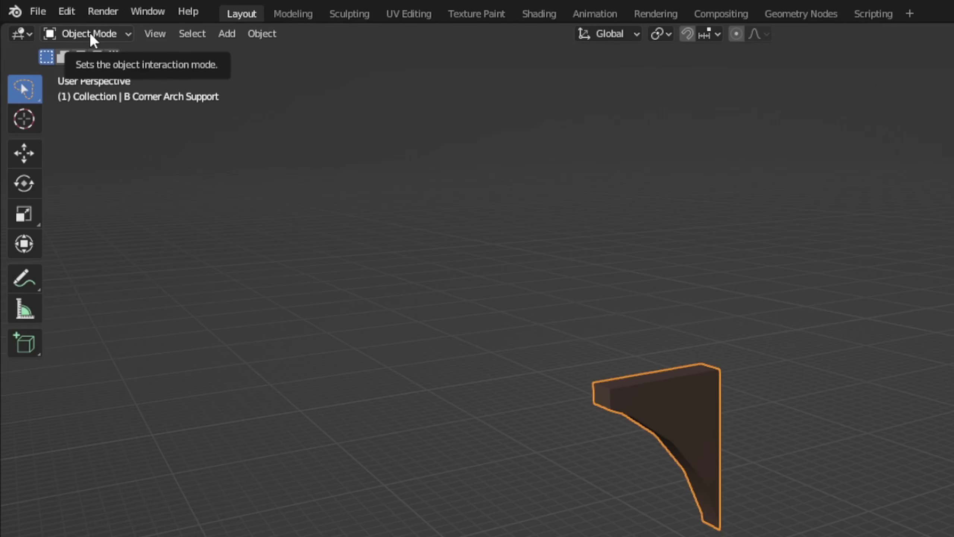
Step: Toggle the arch support repeatedly between Object Mode and Edit Mode, finishing in Edit Mode
key("Tab")
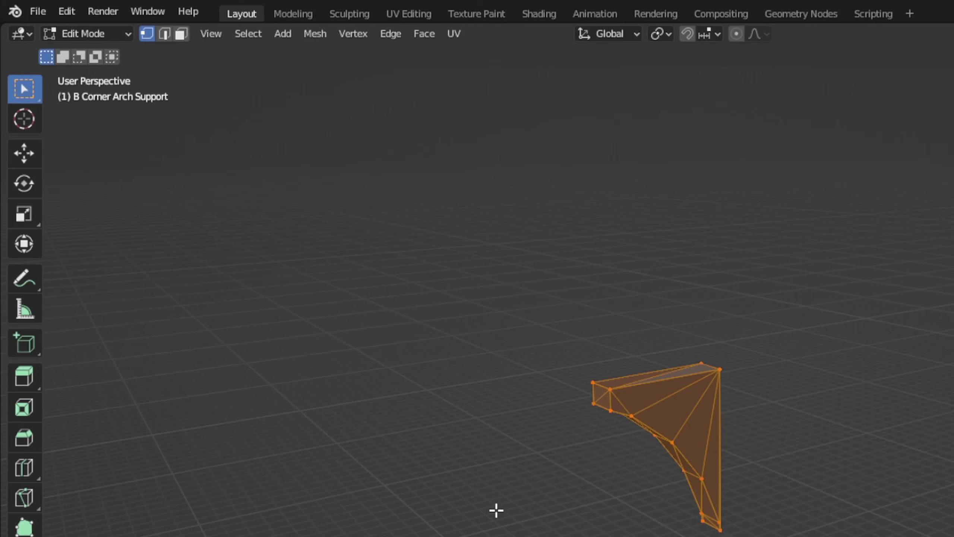
key("Tab")
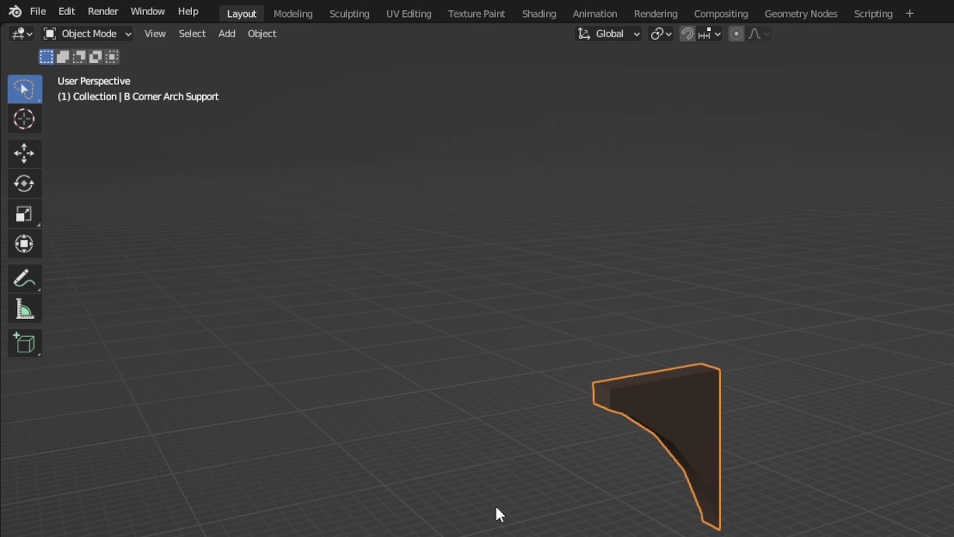
key("Tab")
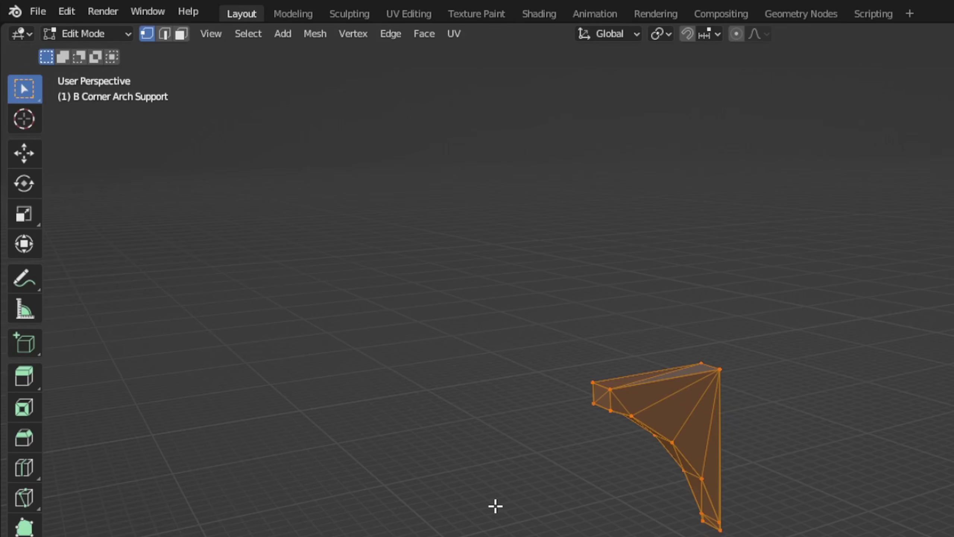
key("Tab")
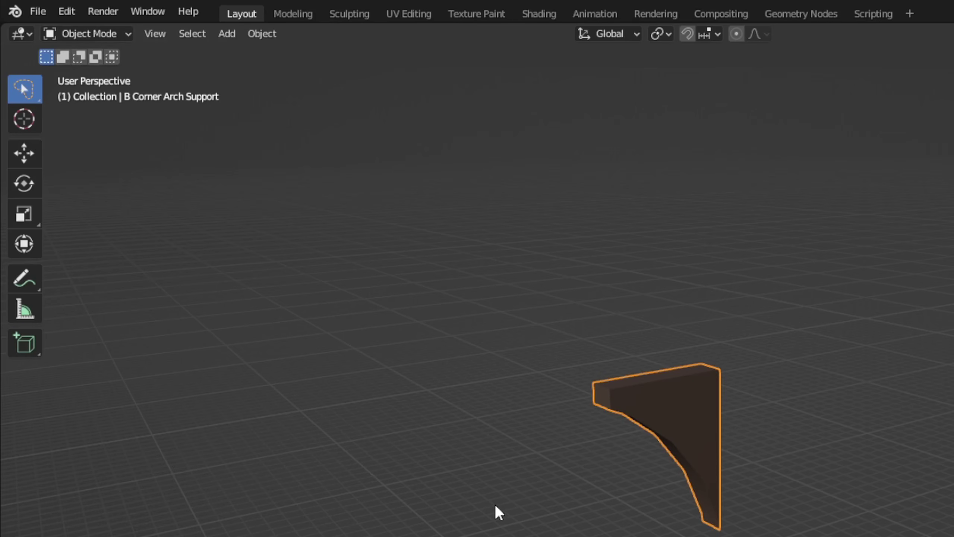
key("Tab")
key("Tab")
key("Tab")
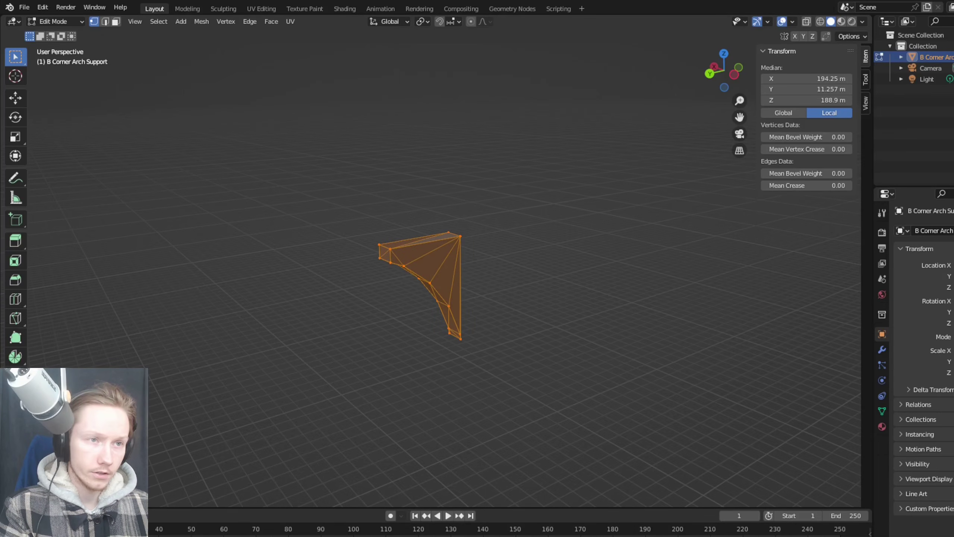
Step: Select the upper corner vertex at the support's narrow end, and clear the selection
scroll(370, 296, "up", 3)
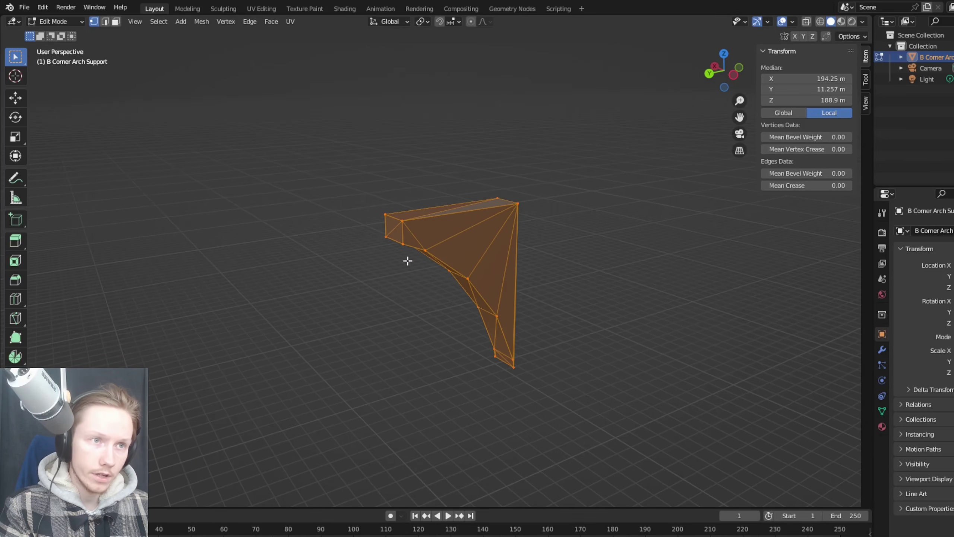
left_click(402, 221)
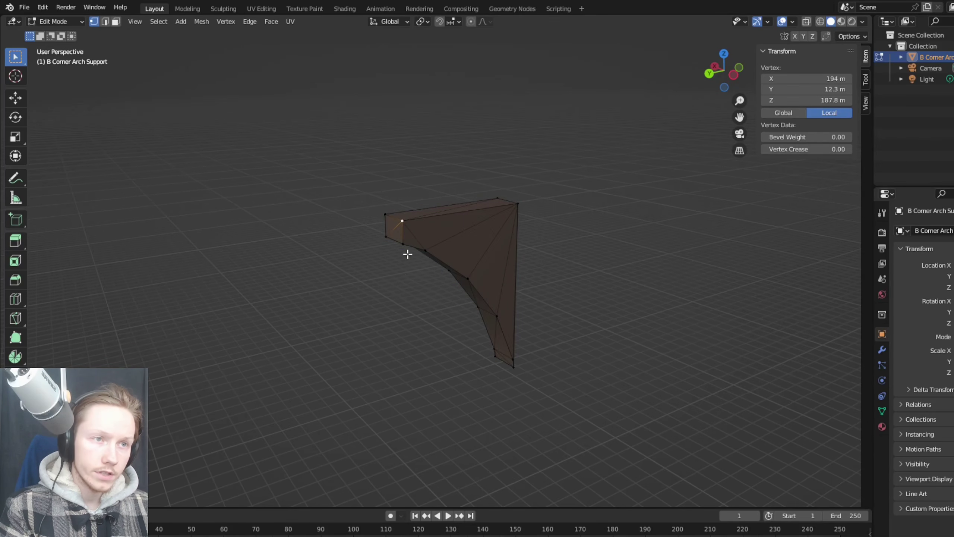
left_click(411, 335)
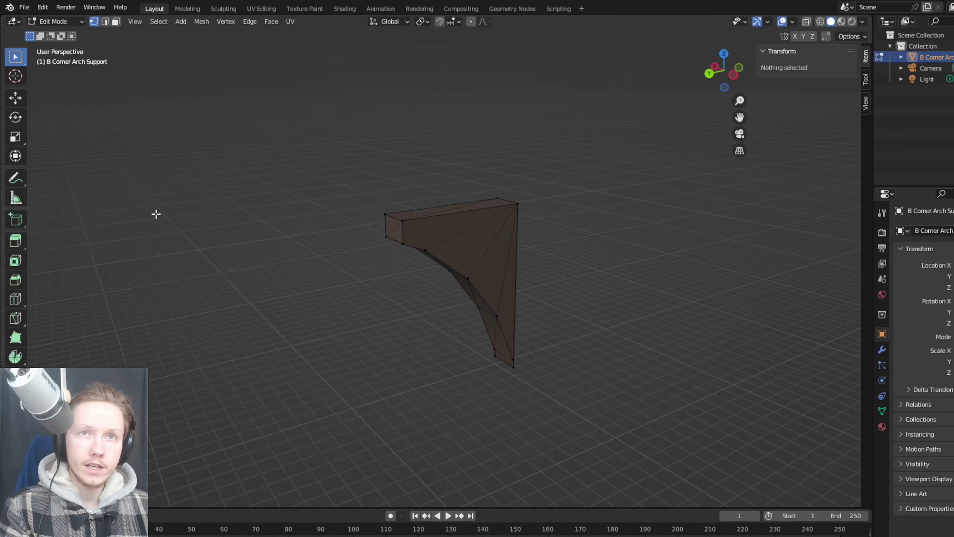
Step: Re-enter Edit Mode and cycle through the vertex, edge and face selection modes, finishing in face selection
key("Tab")
key("Tab")
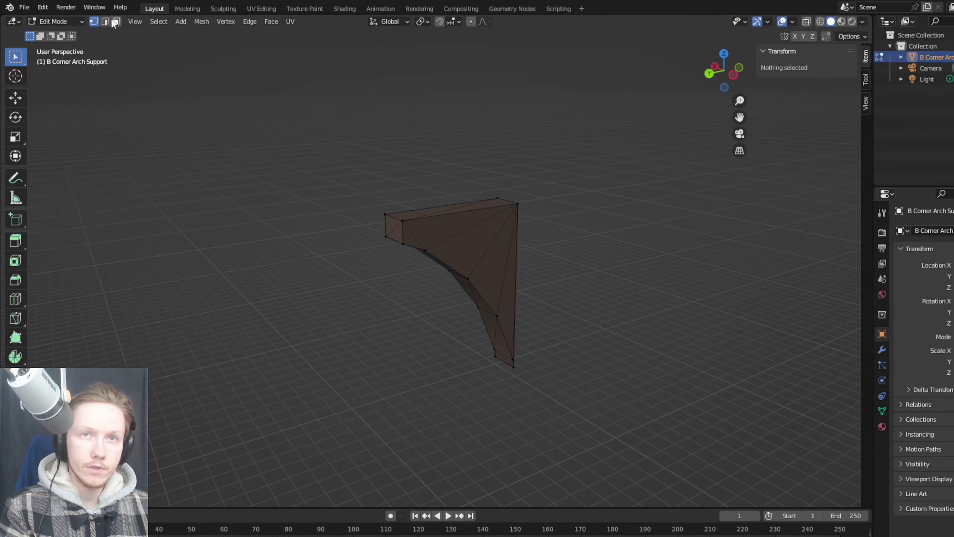
key("2")
key("3")
key("1")
key("3")
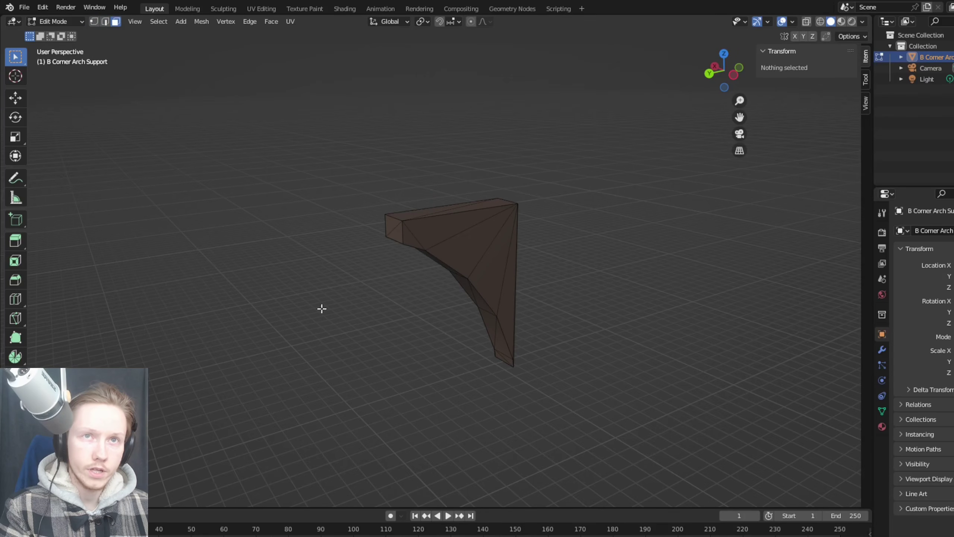
key("2")
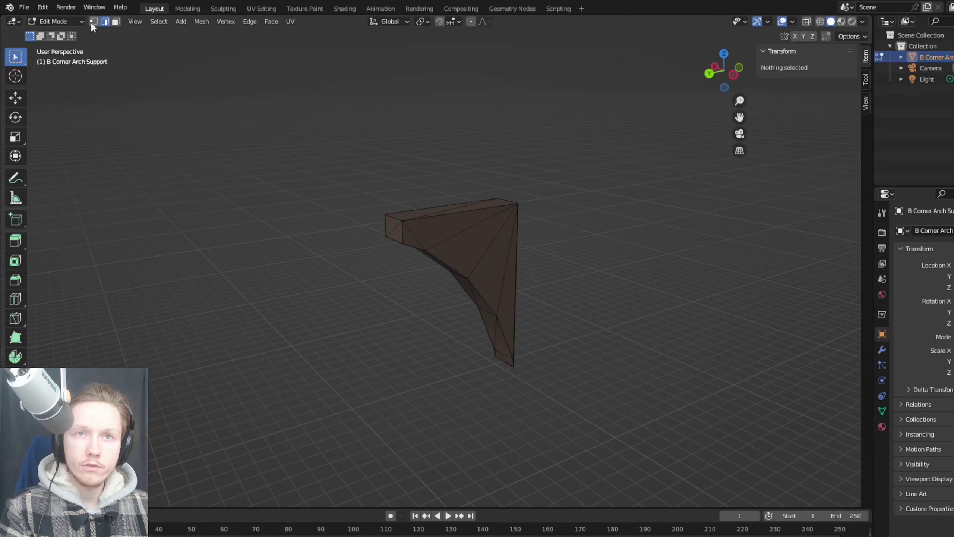
key("1")
key("3")
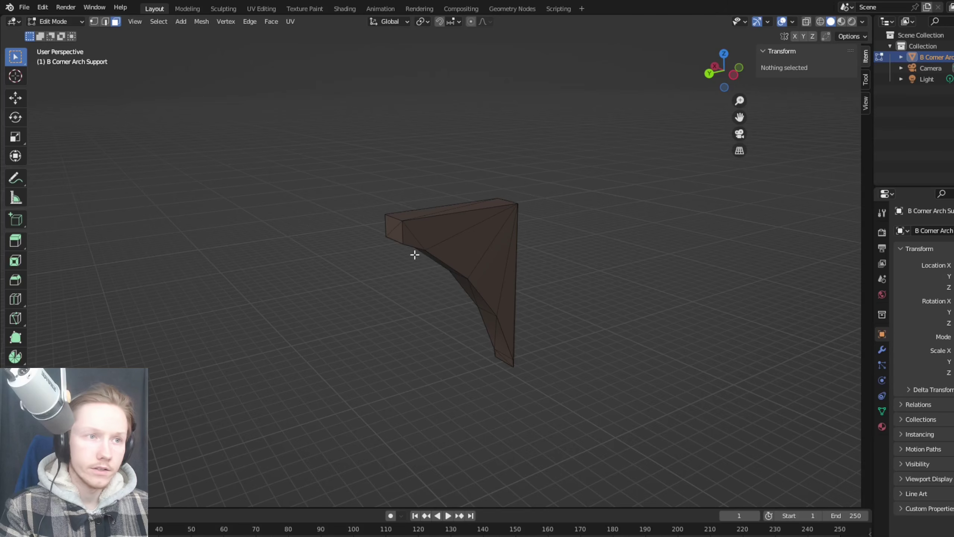
Step: In vertex selection mode, select single vertices one after another from the narrow end down the arch curve
left_click(402, 222)
key("1")
left_click(405, 222)
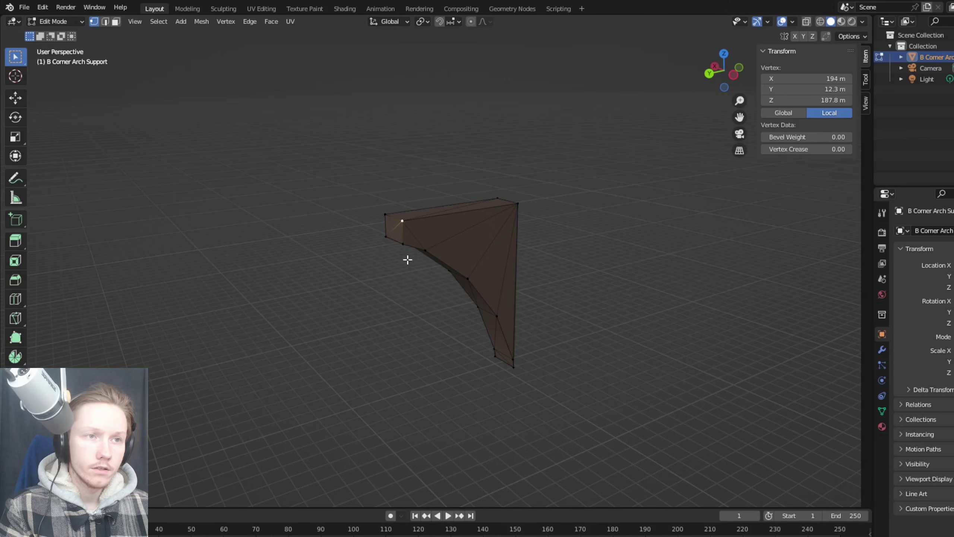
left_click(422, 251)
left_click(473, 277)
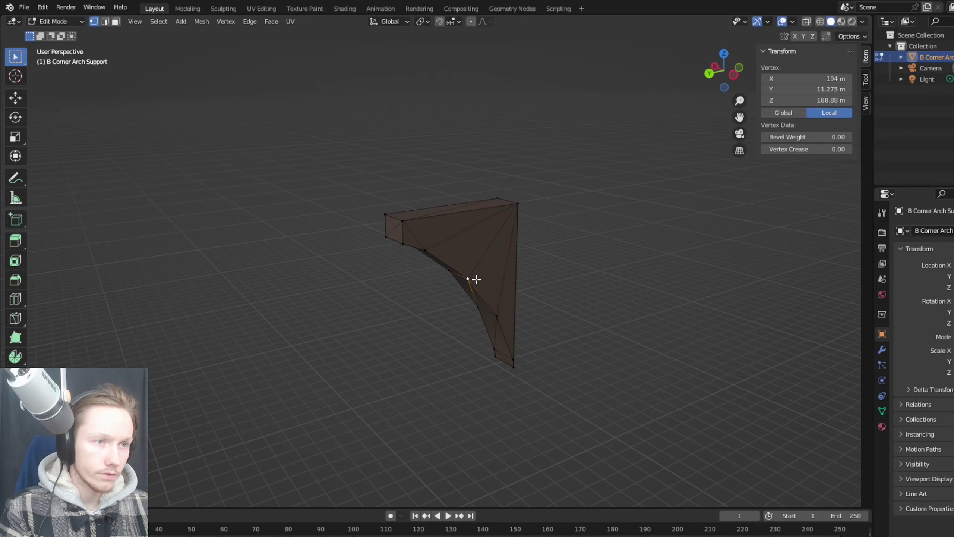
left_click(496, 315)
Step: In edge selection mode, select single edges on the support's flat side, ending with an upper diagonal edge
key("2")
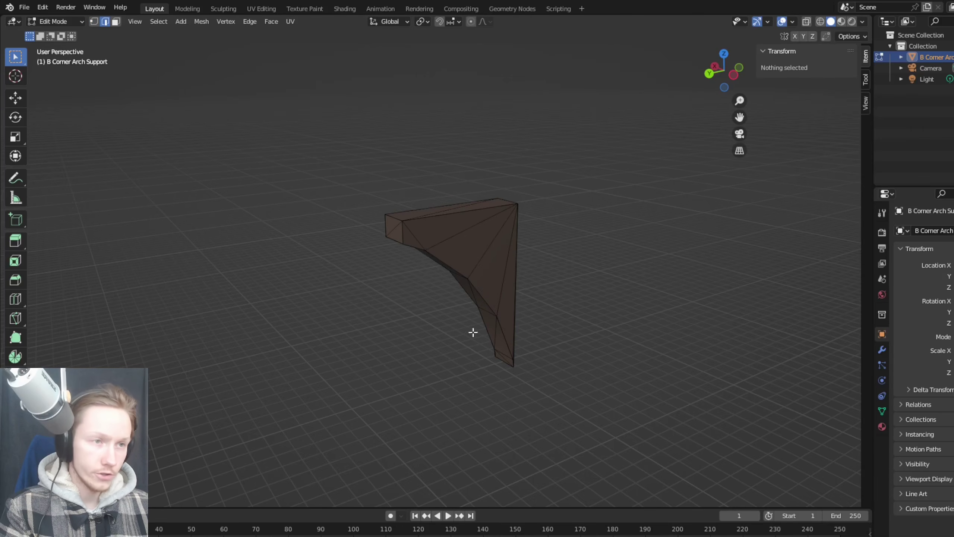
left_click(479, 292)
left_click(483, 262)
left_click(508, 288)
left_click(473, 234)
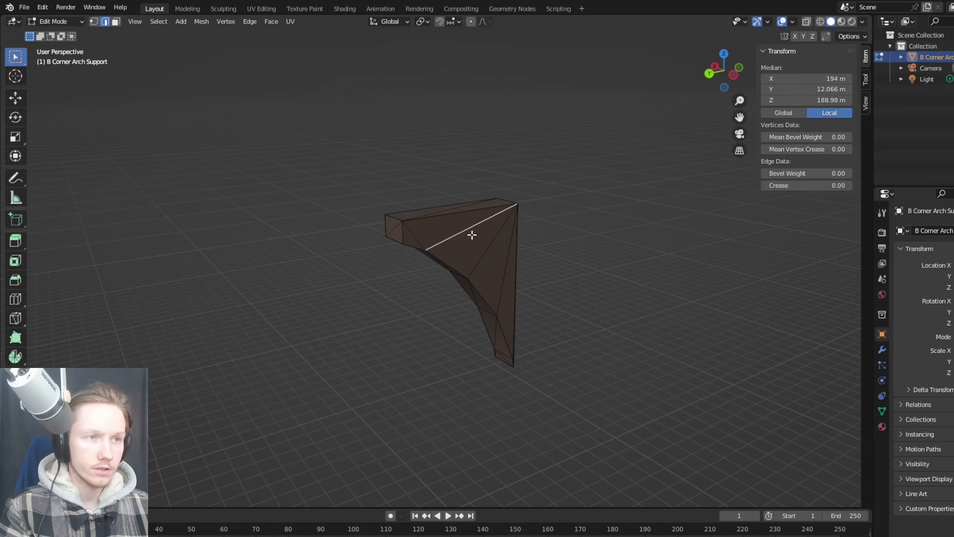
Step: In face selection mode, select single triangles on the side and narrow end, finishing with the long triangle along the vertical edge
key("3")
left_click(476, 244)
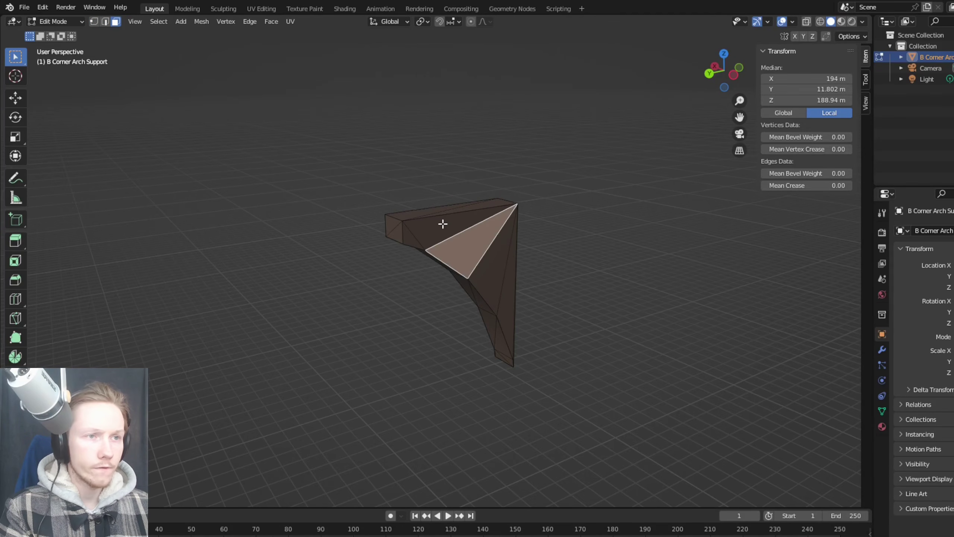
left_click(443, 225)
left_click(393, 232)
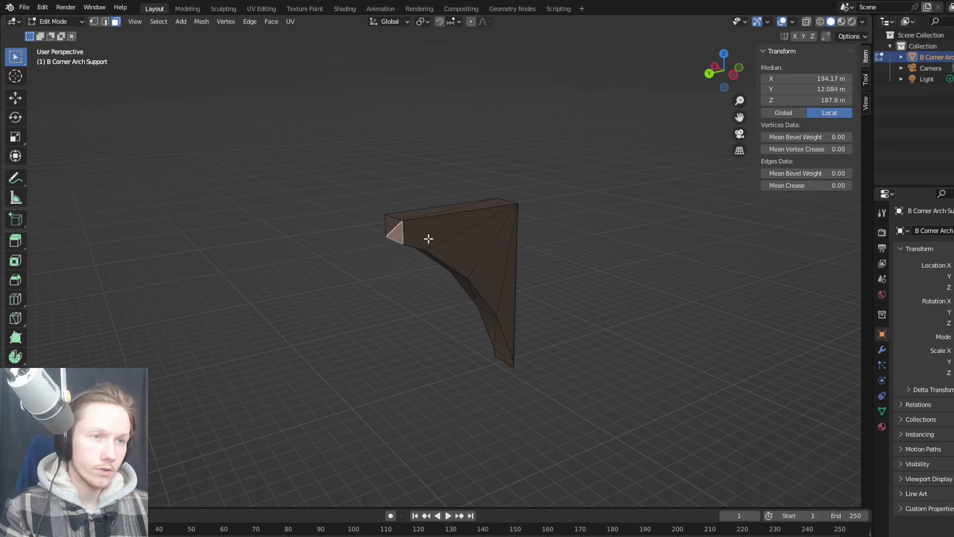
left_click(461, 240)
left_click(498, 283)
left_click(512, 309)
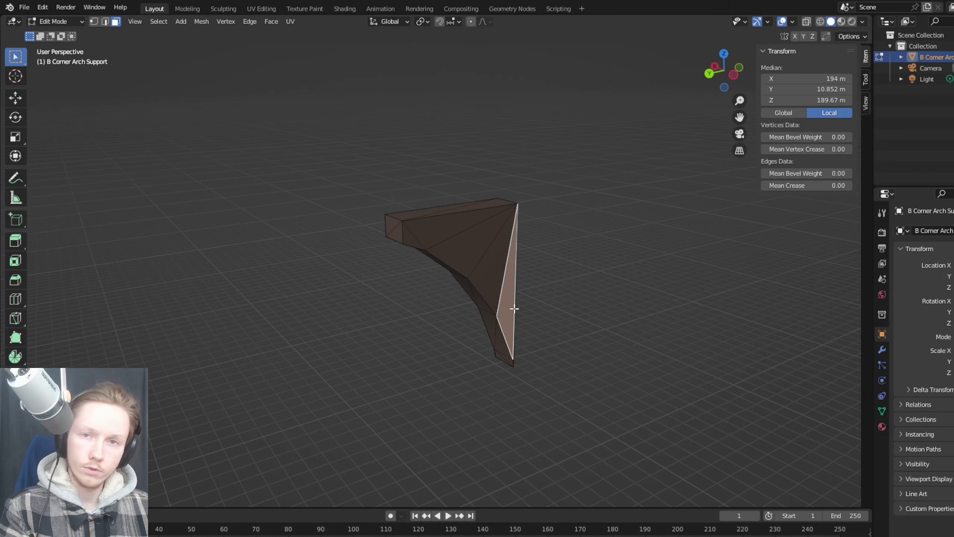
Step: In vertex selection mode, select the whole support mesh and set its median X to 0 m
left_click(609, 356)
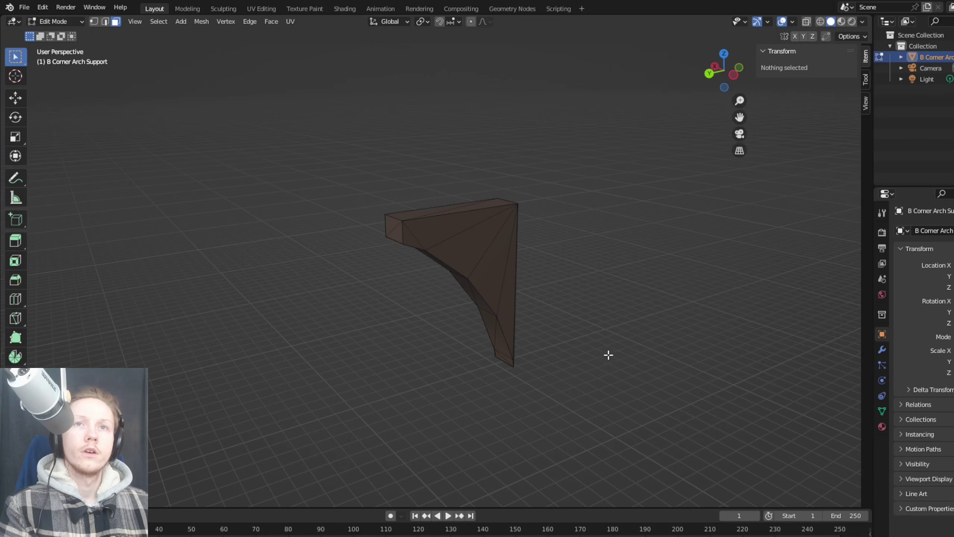
key("1")
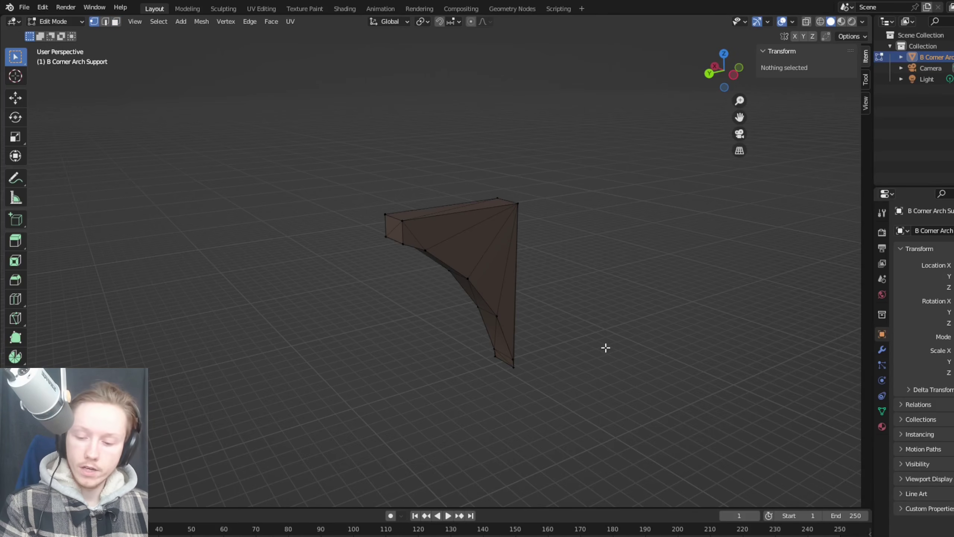
key("a")
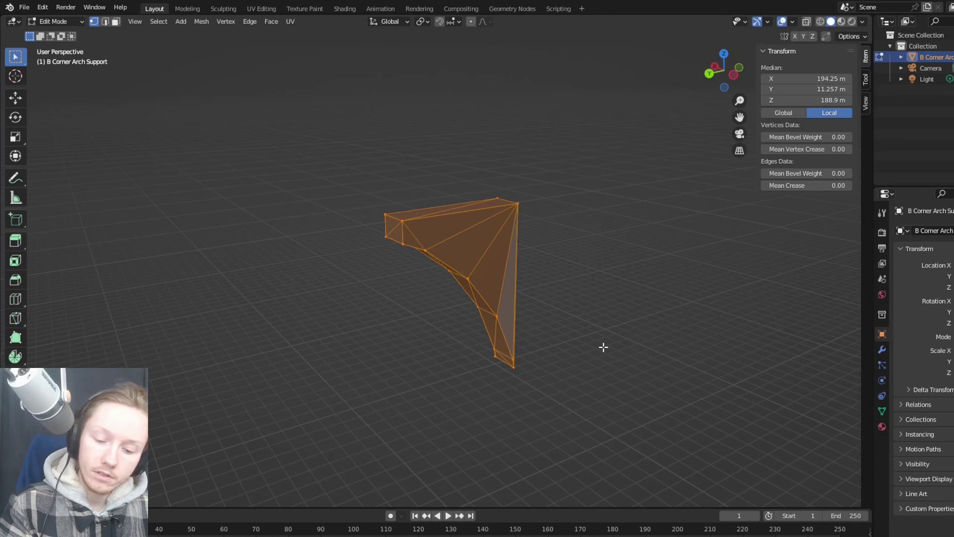
left_click(828, 80)
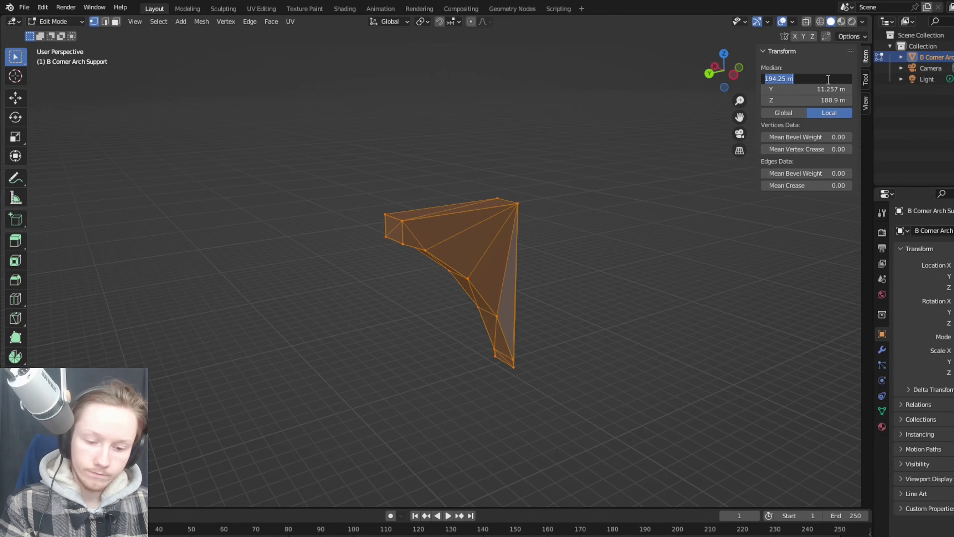
type("0")
key("Return")
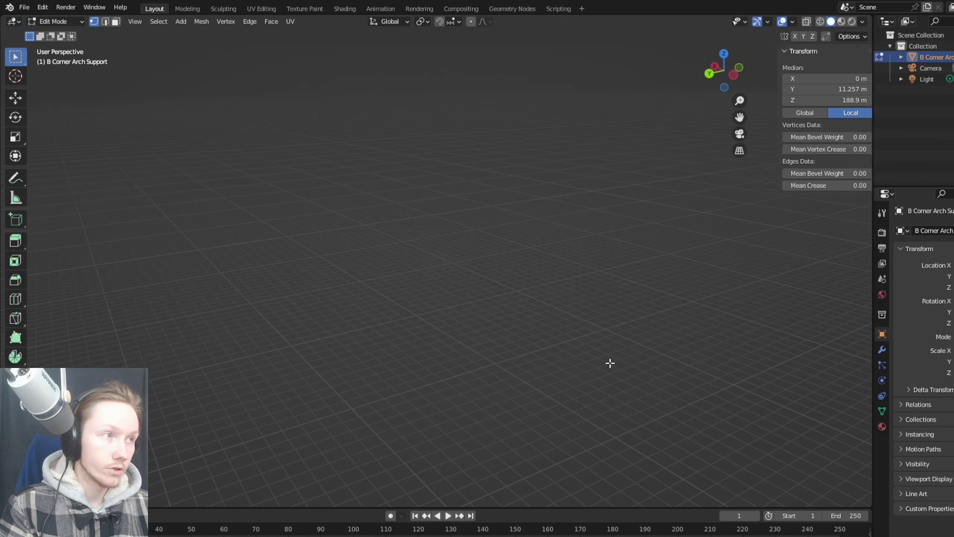
Step: Set the selected mesh's median Y and Z to 0 m, frame it at the world origin and clear the selection
left_click(827, 88)
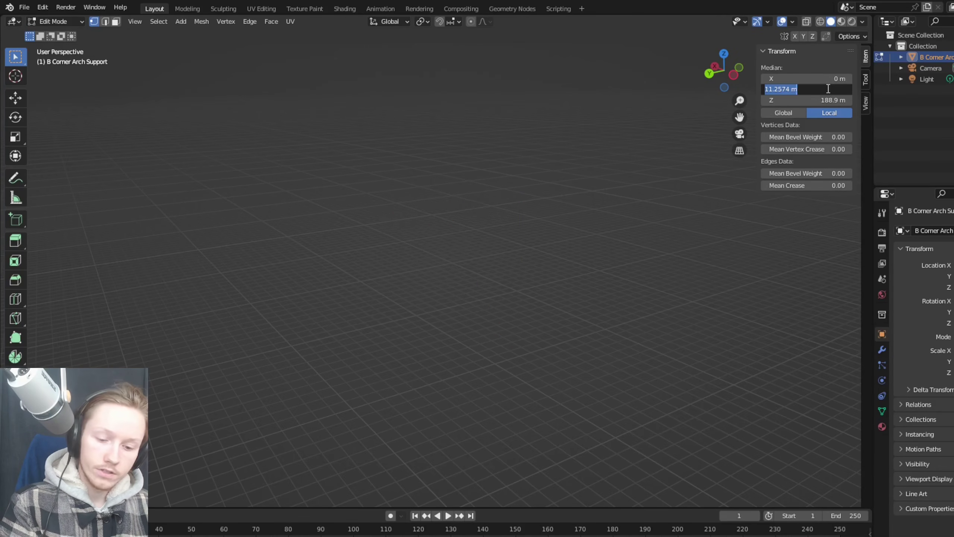
type("0")
key("Return")
left_click(824, 100)
type("0")
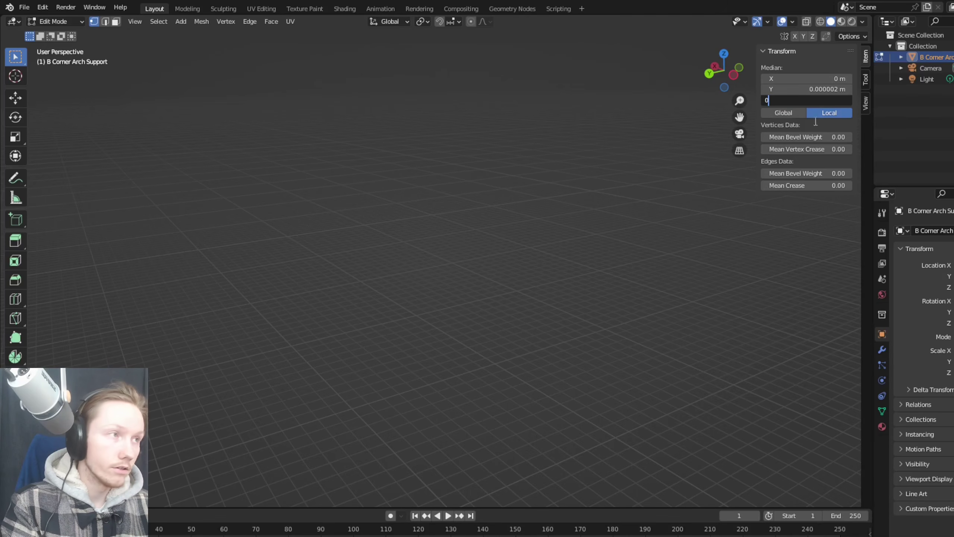
key("Return")
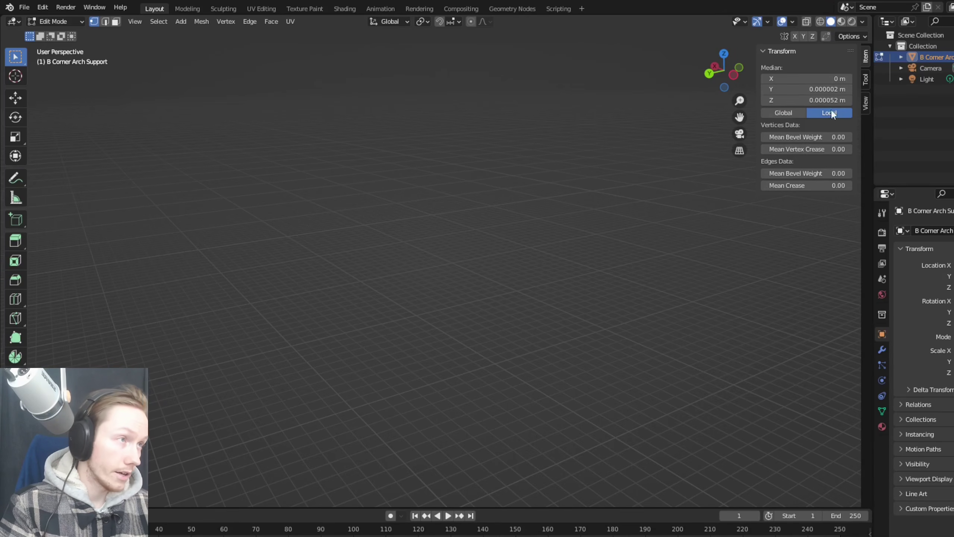
middle_click_drag(638, 290, 437, 268)
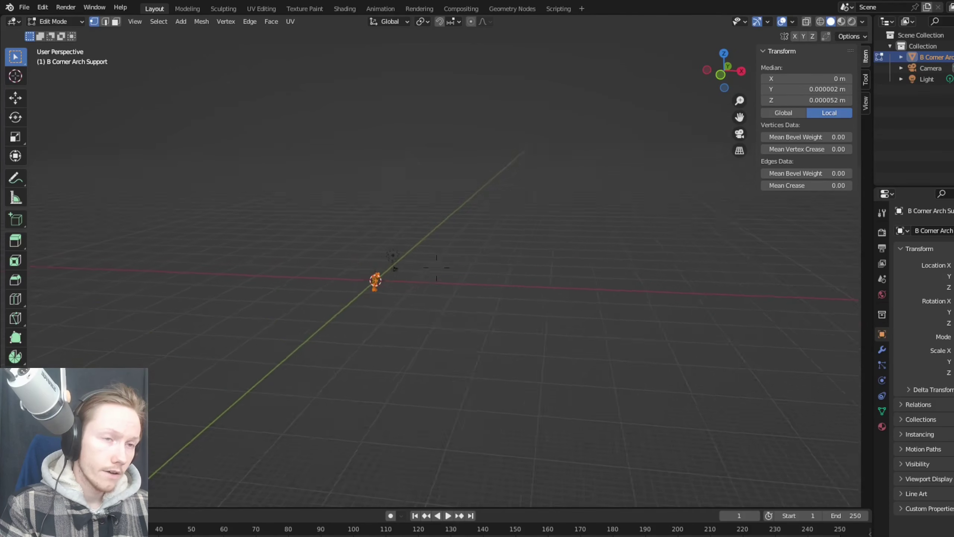
key("KP_Decimal")
key("alt+a")
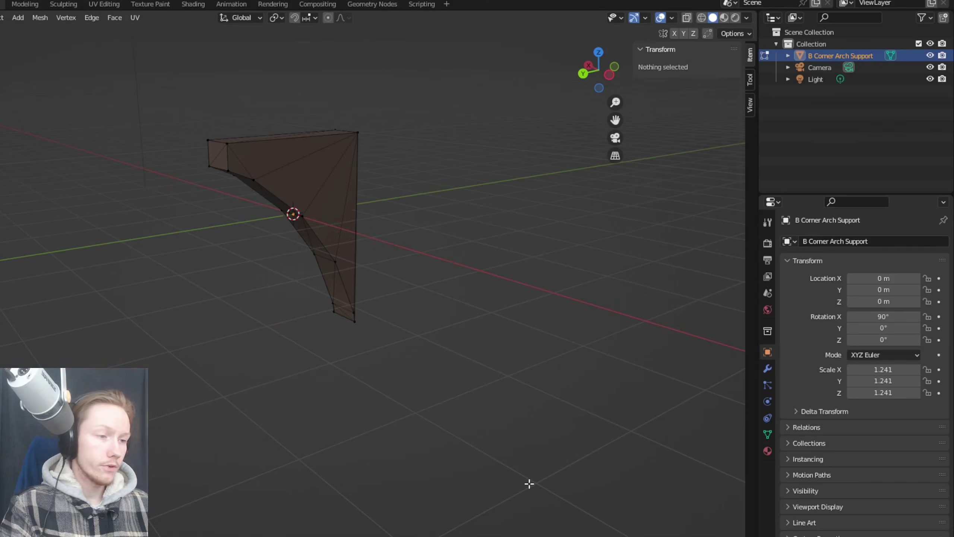
Step: Switch to Roblox Studio, pull the curved corner support union away from the house and set its position to 0, 0, 0
left_click(492, 511)
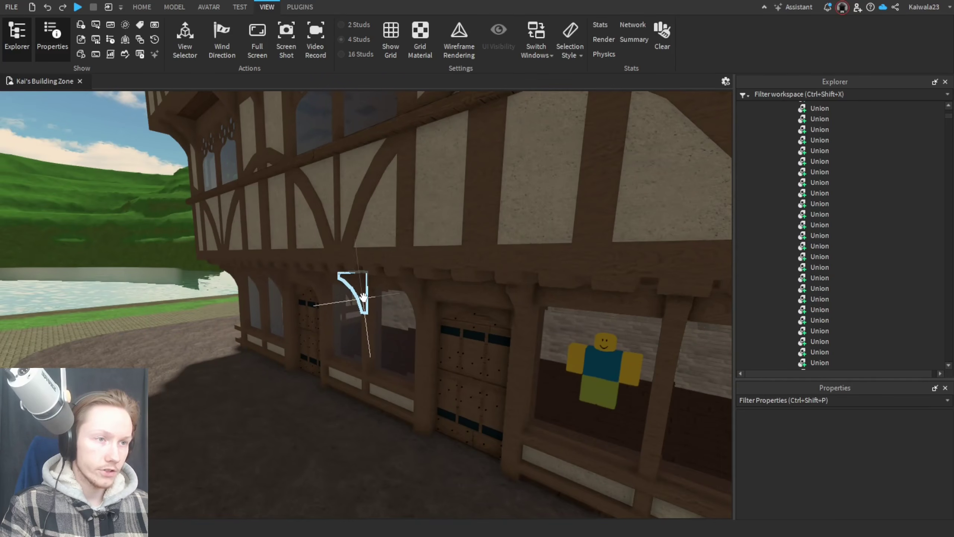
left_click(351, 299)
left_click_drag(279, 320, 356, 355)
scroll(886, 471, "down", 3)
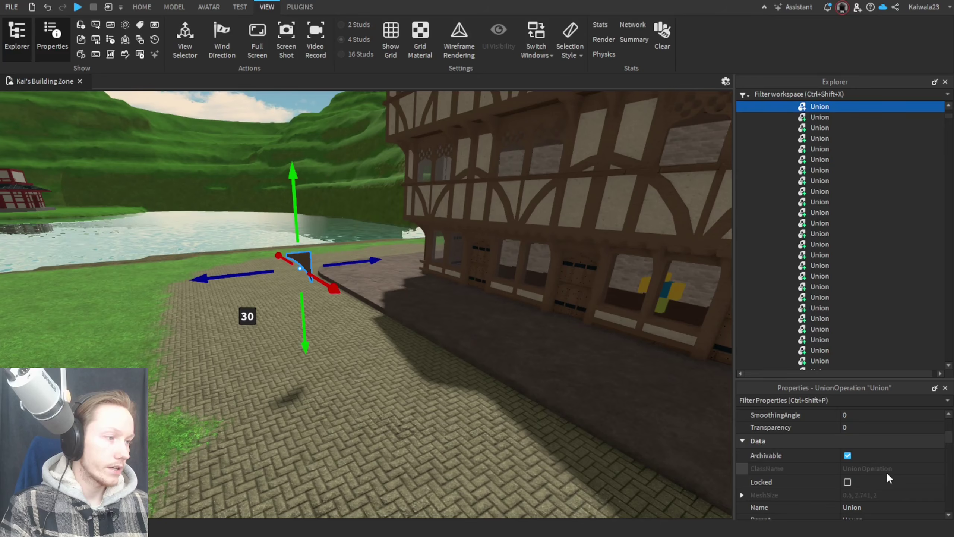
scroll(887, 475, "down", 5)
left_click(885, 493)
type("0, 0")
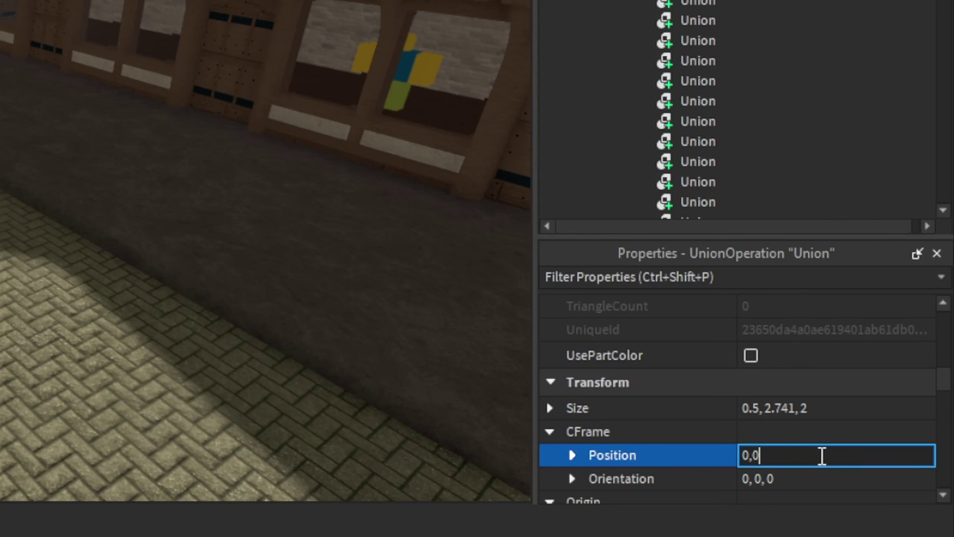
type(", 0")
key("Return")
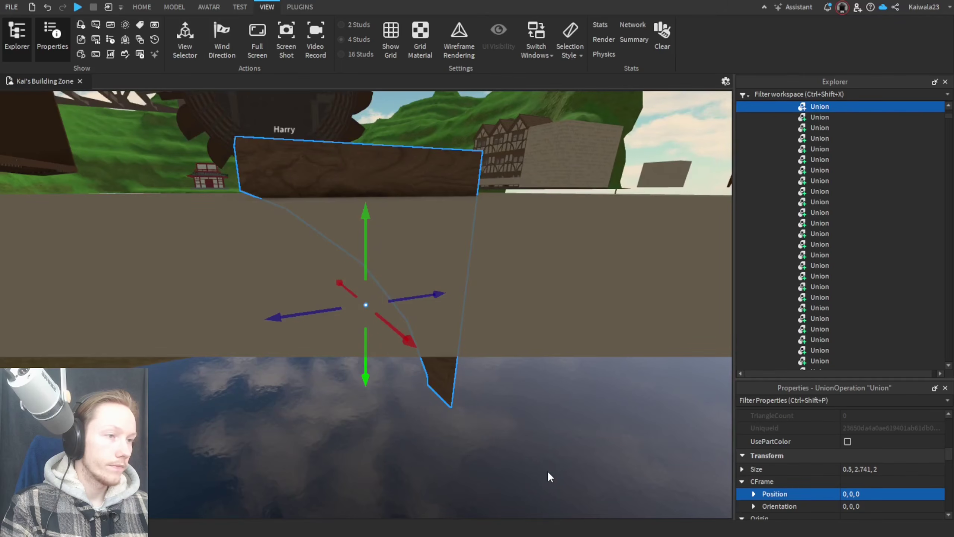
key("f")
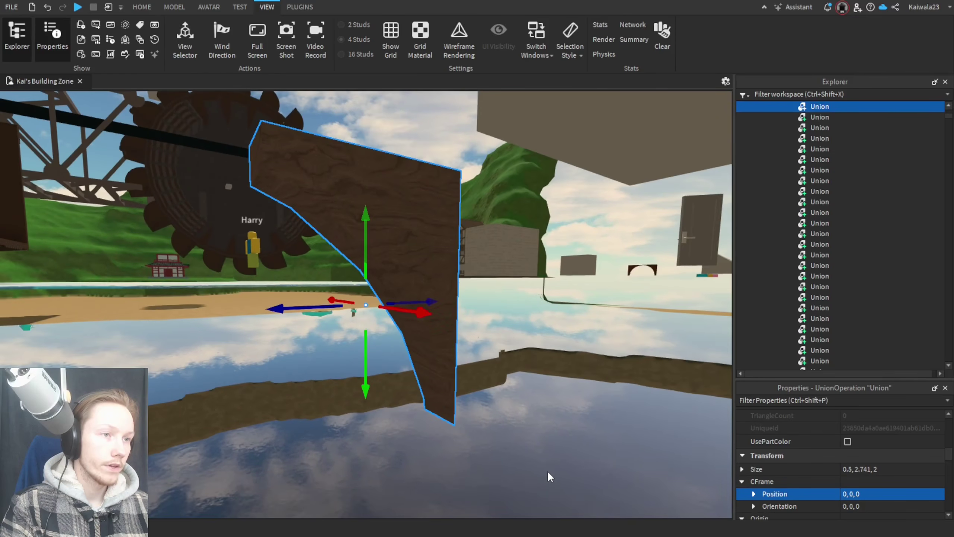
mouse_move(823, 107)
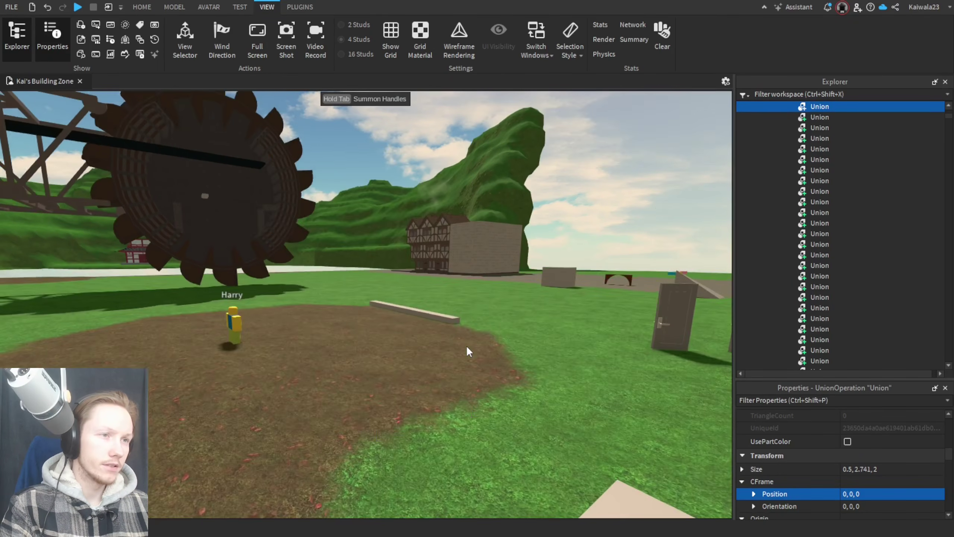
scroll(467, 345, "up", 10)
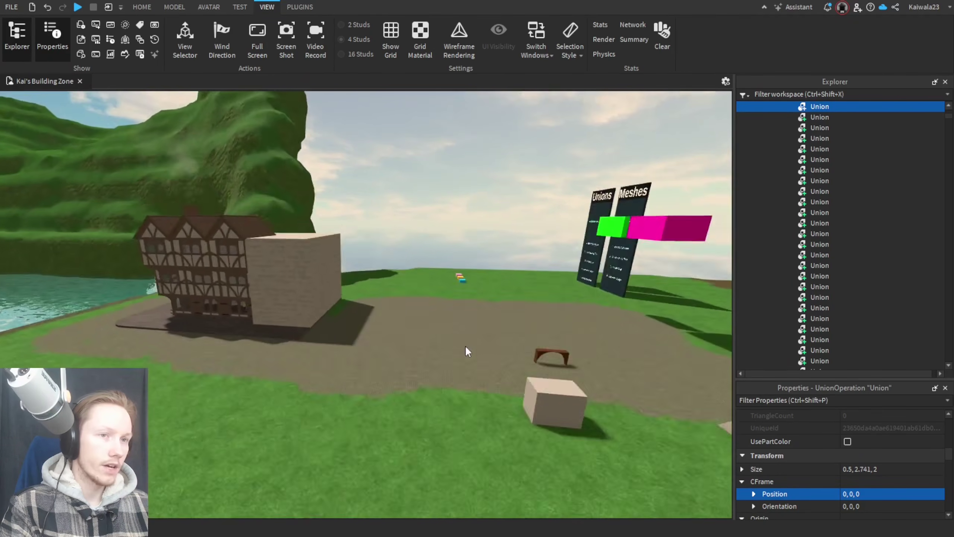
scroll(466, 345, "down", 3)
key("ctrl+v")
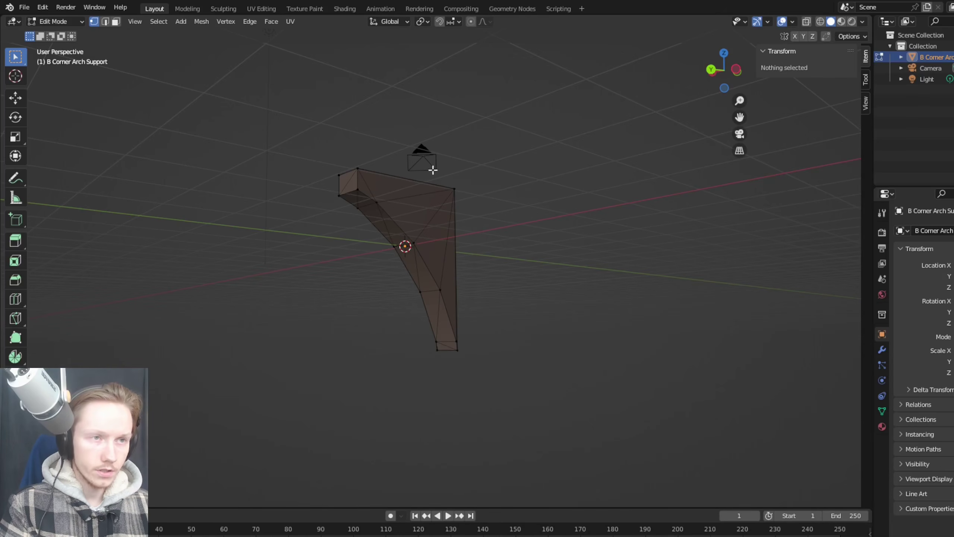
Step: In Blender, select the two vertices at the upper corners of the support's narrow lower end face and delete them
mouse_move(498, 337)
middle_mouse_down()
mouse_move(436, 267)
mouse_move(498, 337)
middle_mouse_up()
scroll(436, 267, "up", 5)
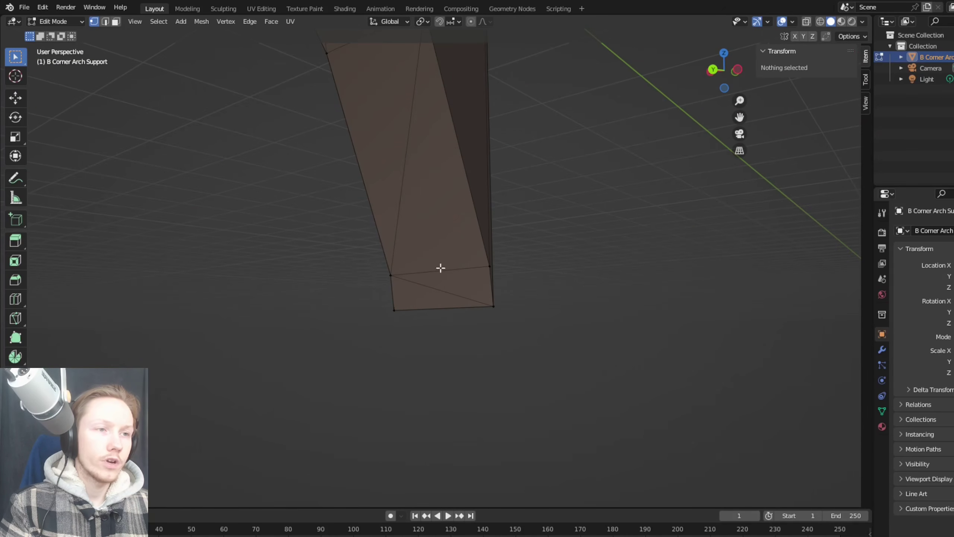
middle_click_drag(595, 326, 579, 248)
middle_click_drag(622, 337, 510, 253)
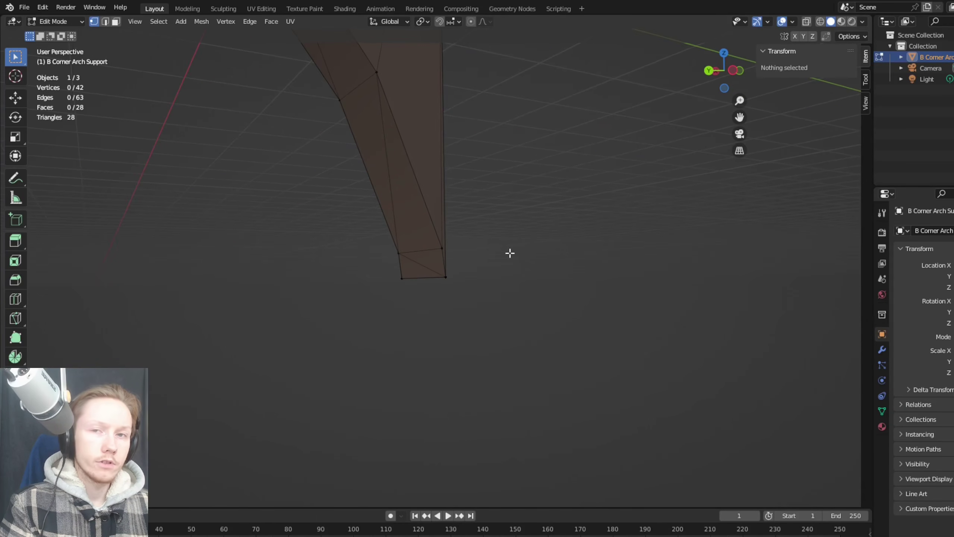
left_click(436, 252)
left_click(393, 257, "shift")
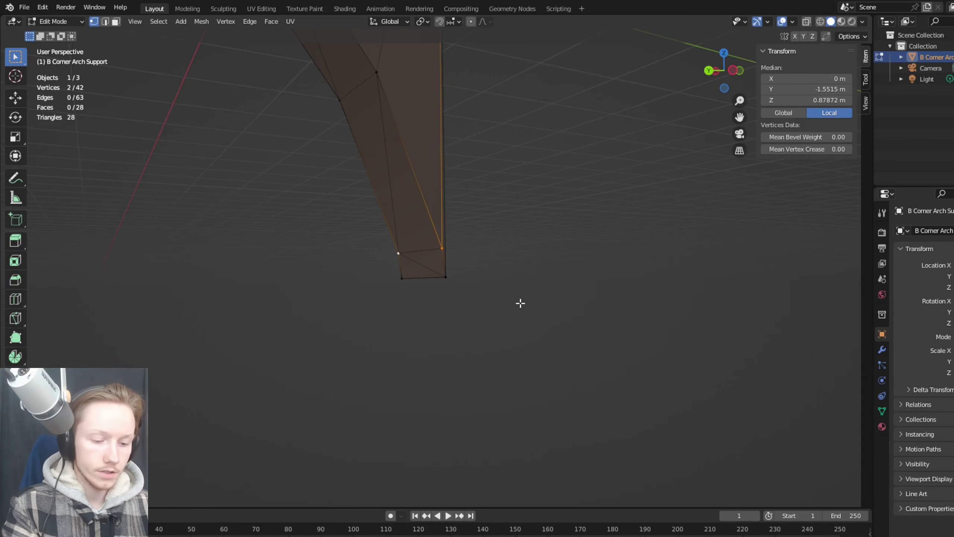
key("x")
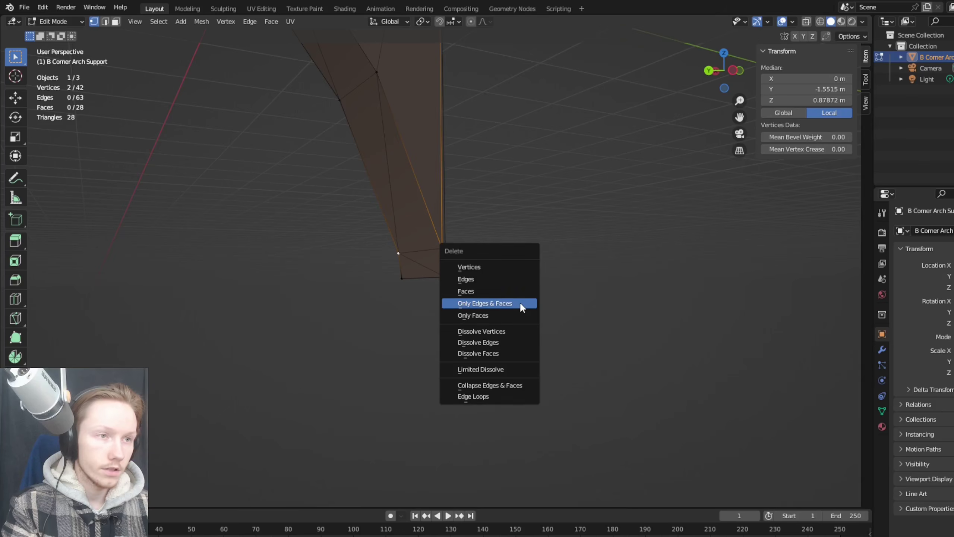
left_click(488, 266)
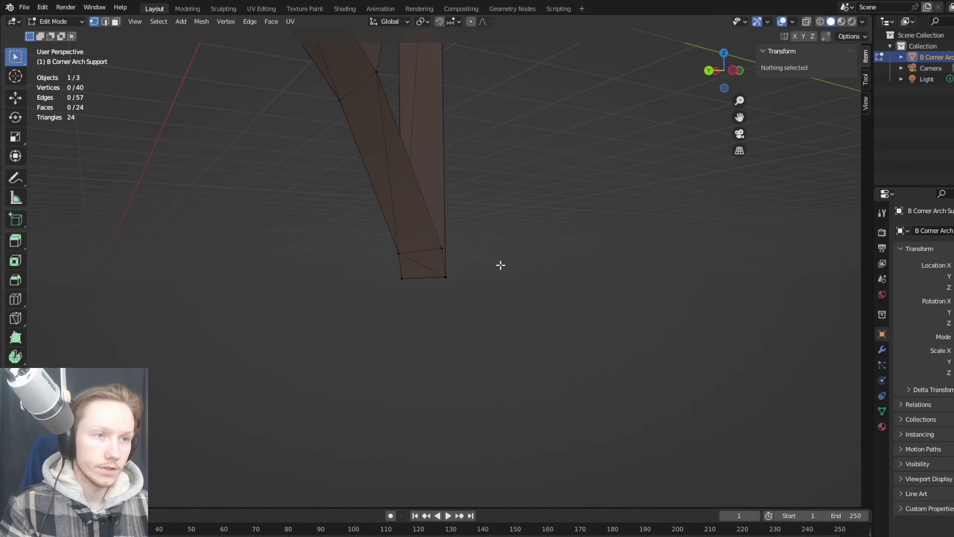
Step: Examine the support's lower end from the opposite side and undo the vertex deletion
middle_click_drag(436, 267, 437, 193)
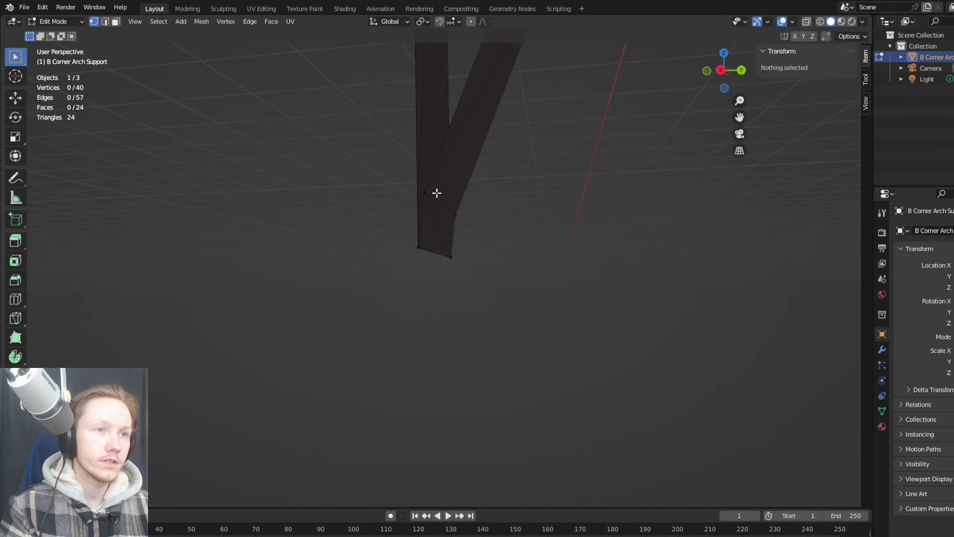
left_click(436, 192)
left_click(512, 250)
middle_click_drag(511, 249, 507, 233)
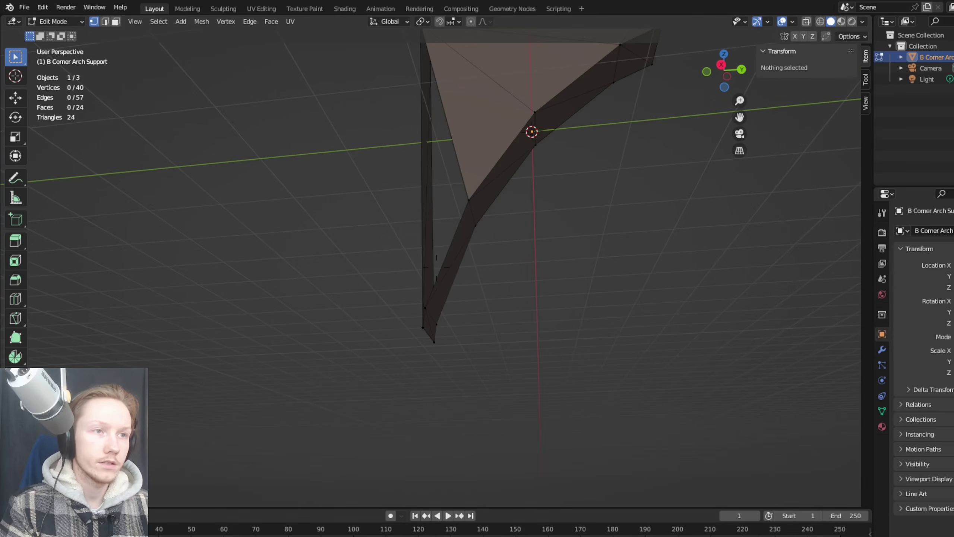
left_click(522, 252)
key("alt+a")
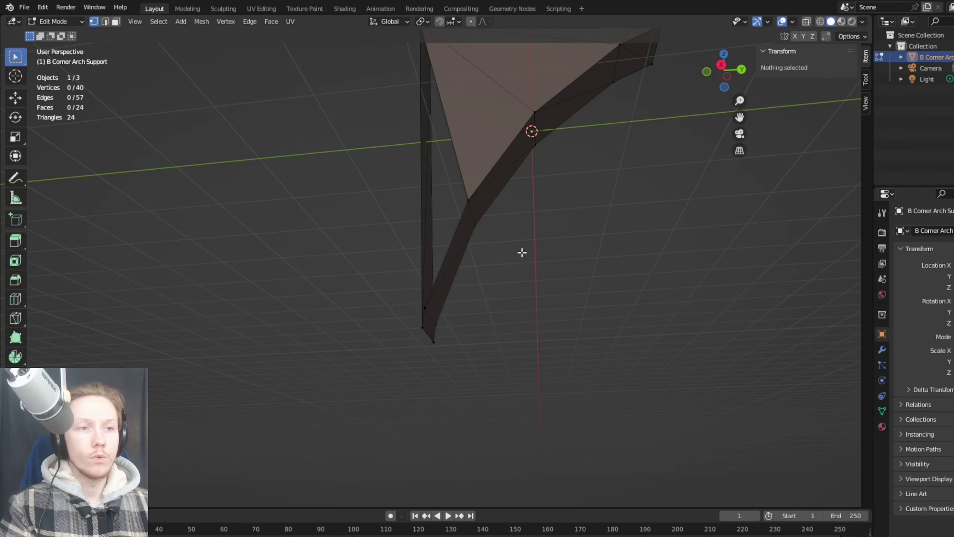
key("ctrl+z")
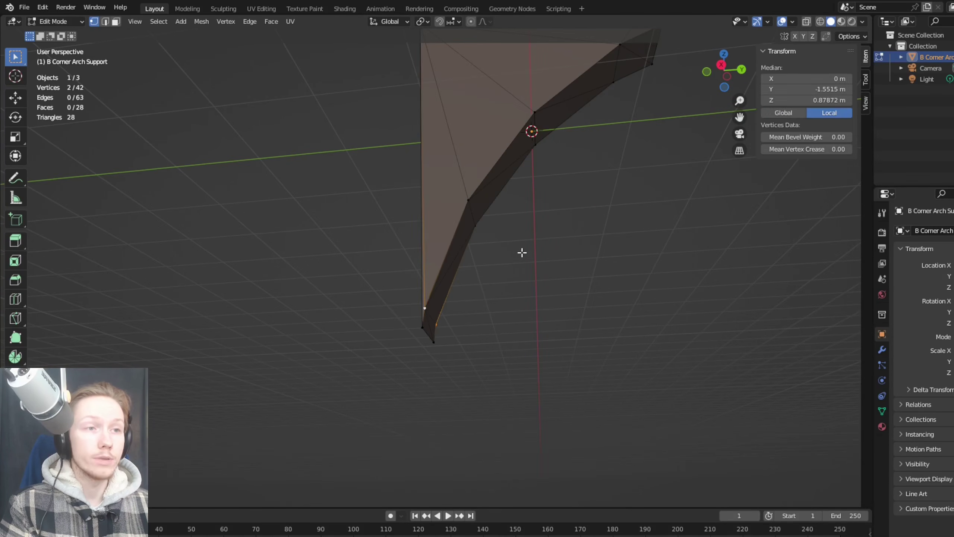
Step: Move a single vertex on the lower arch curve freely outward from the support, and undo the move
left_click(521, 282)
key("shift+grave")
key("d")
key("d")
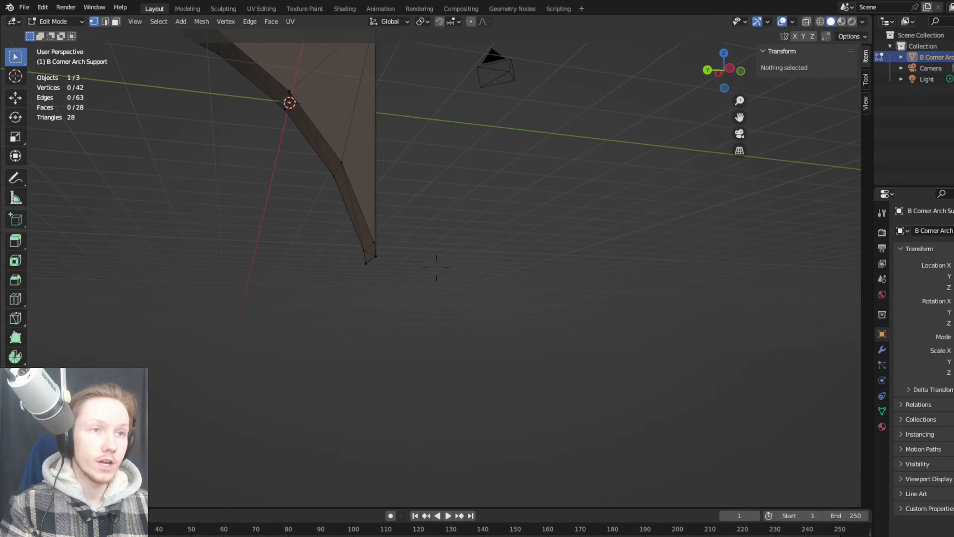
key("Escape")
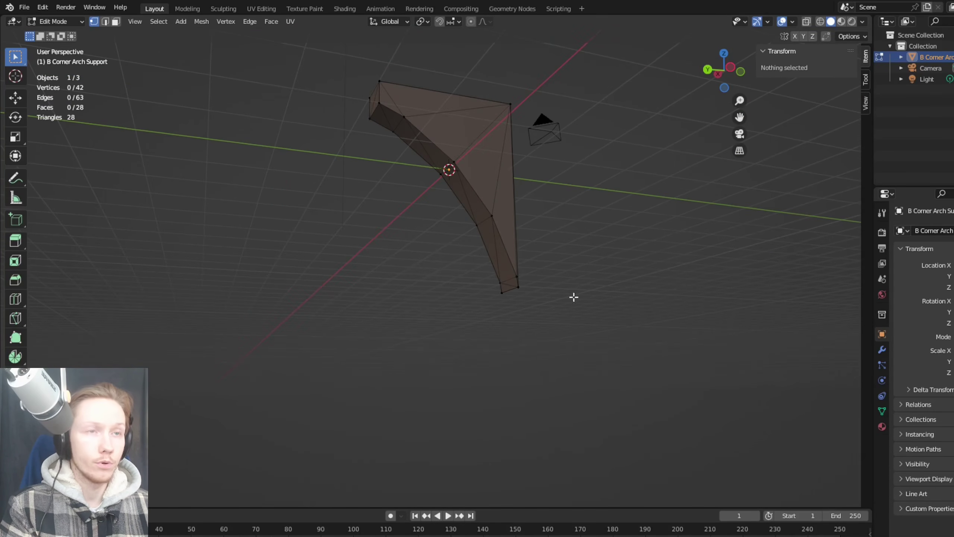
key("w")
left_click(541, 279)
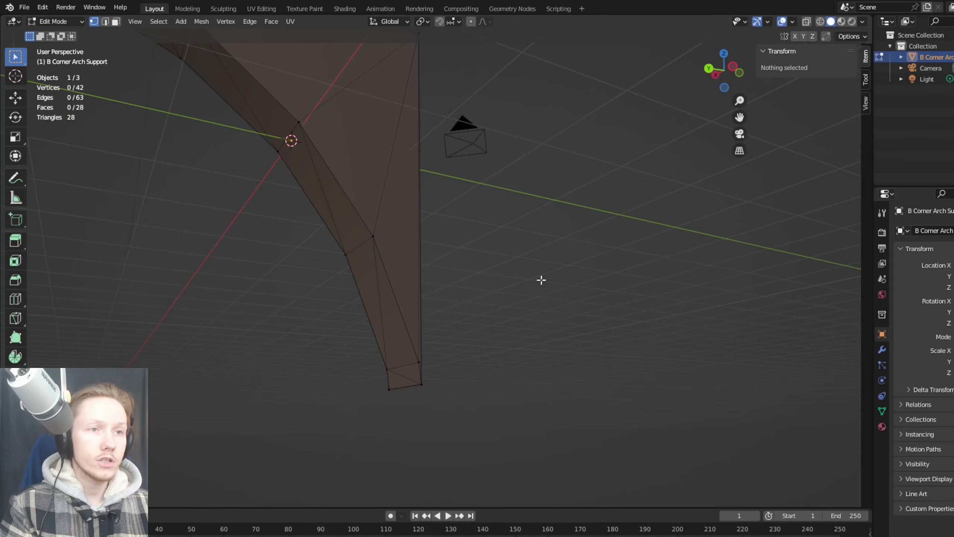
left_click(378, 234)
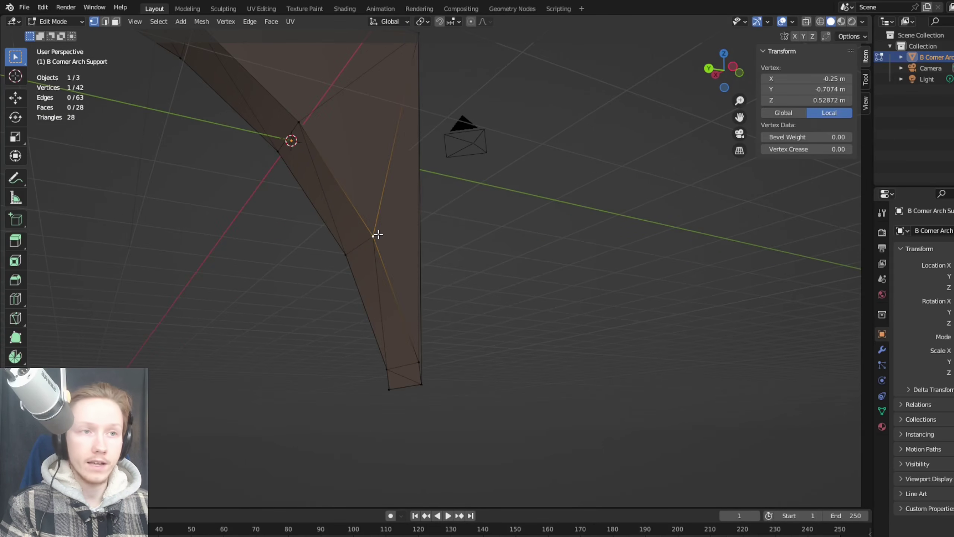
key("g")
left_click(307, 287)
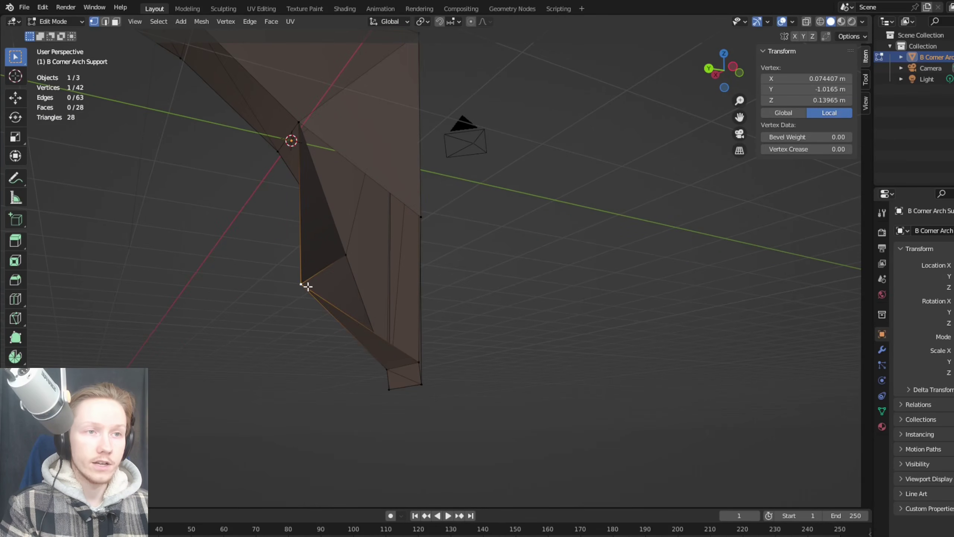
key("ctrl+z")
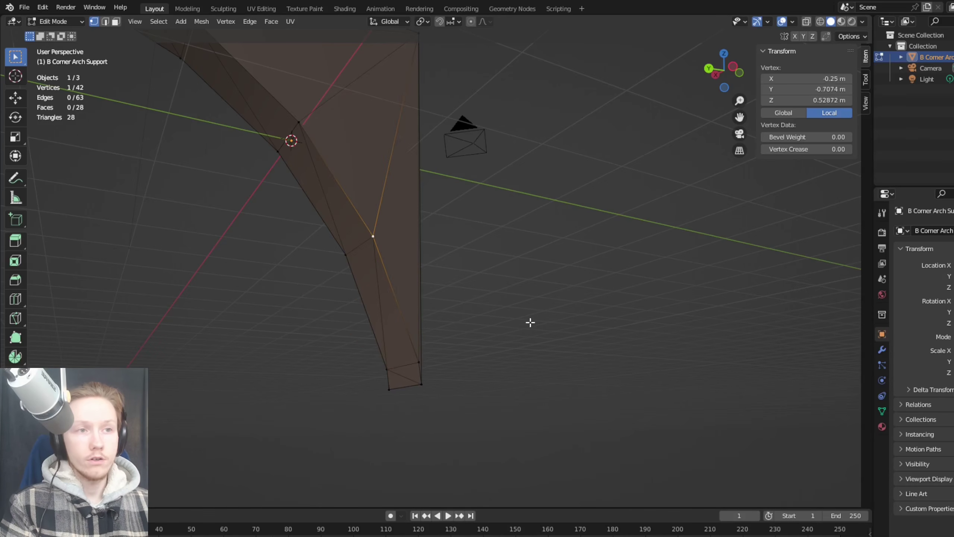
Step: Try merging all of the support's vertices at their center, and undo the merge
left_click(528, 258)
scroll(436, 268, "down", 4)
middle_click_drag(436, 267, 83, 96)
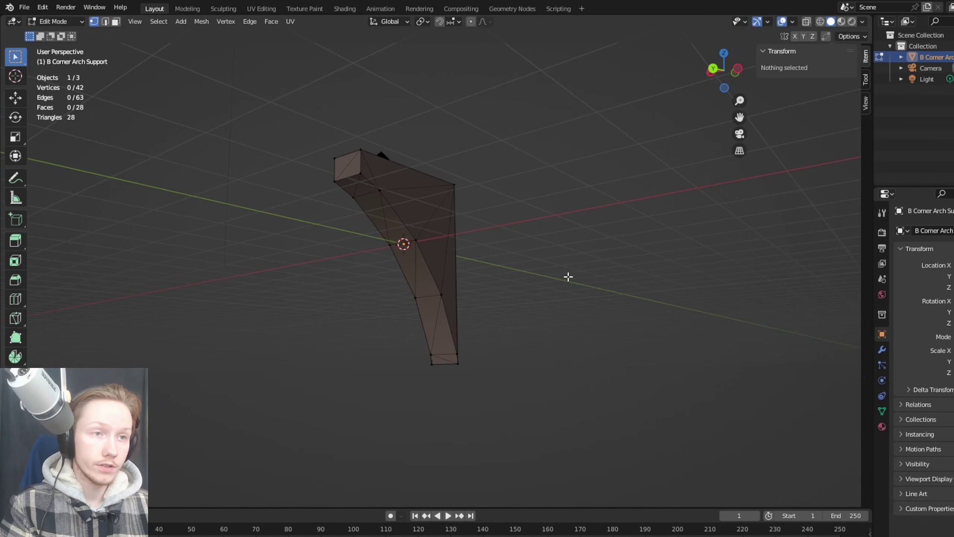
key("a")
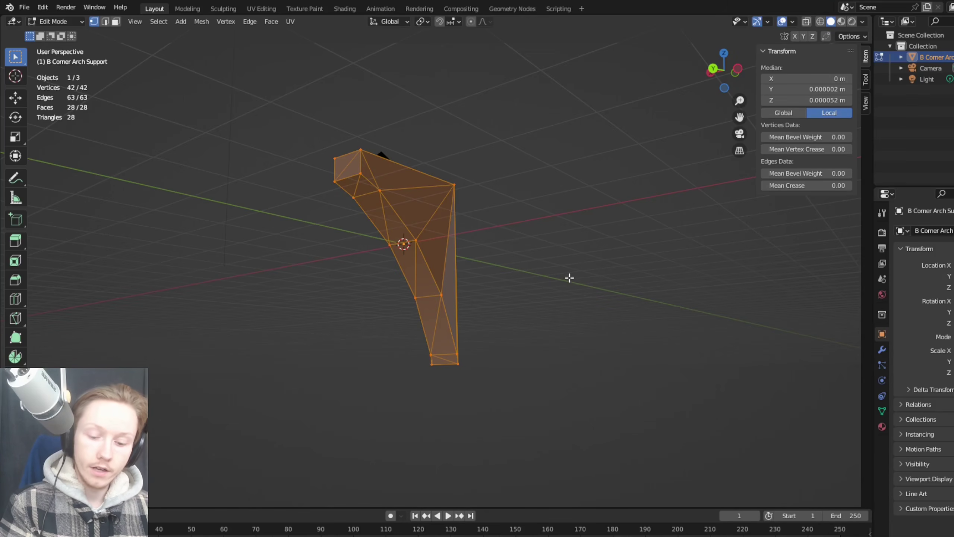
key("m")
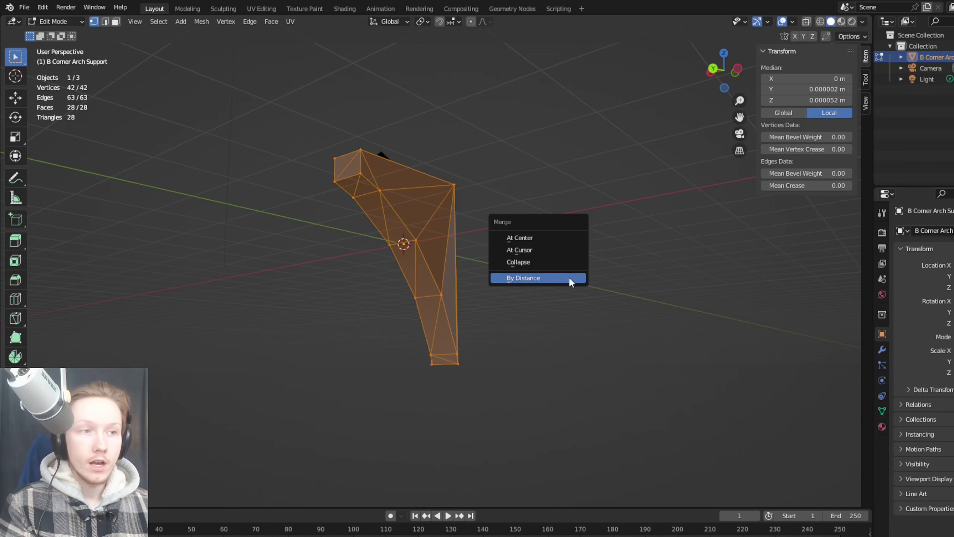
left_click(558, 236)
left_click(566, 273)
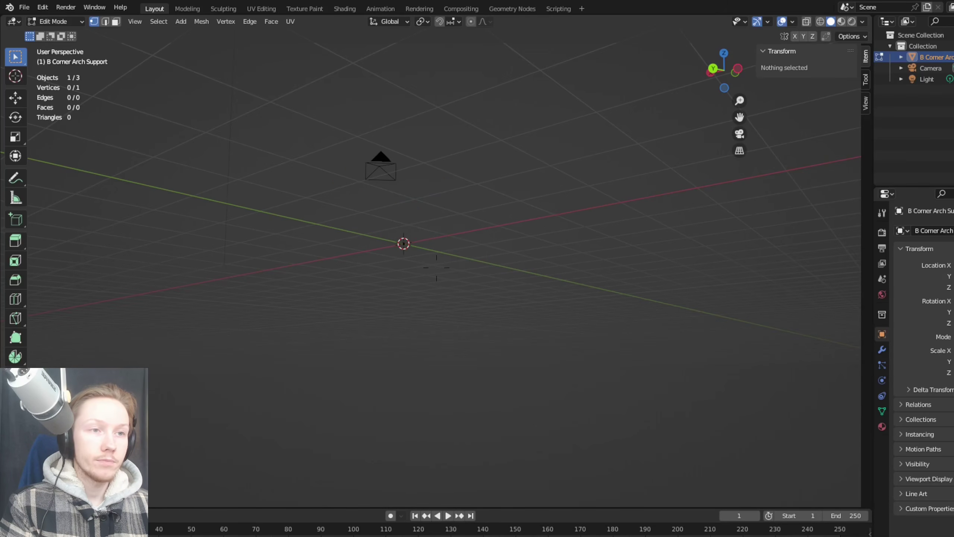
middle_click_drag(437, 267, 556, 259)
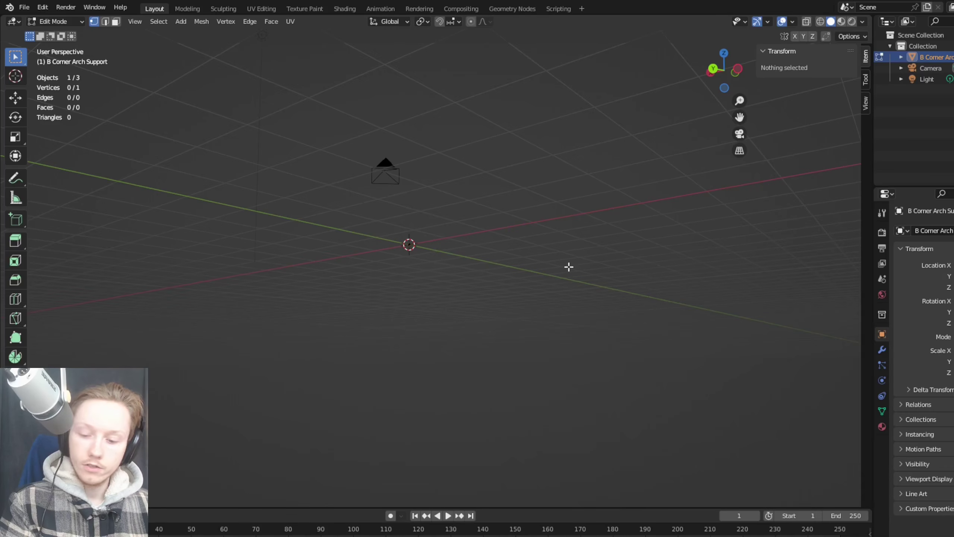
key("a")
key("ctrl+z")
key("alt+a")
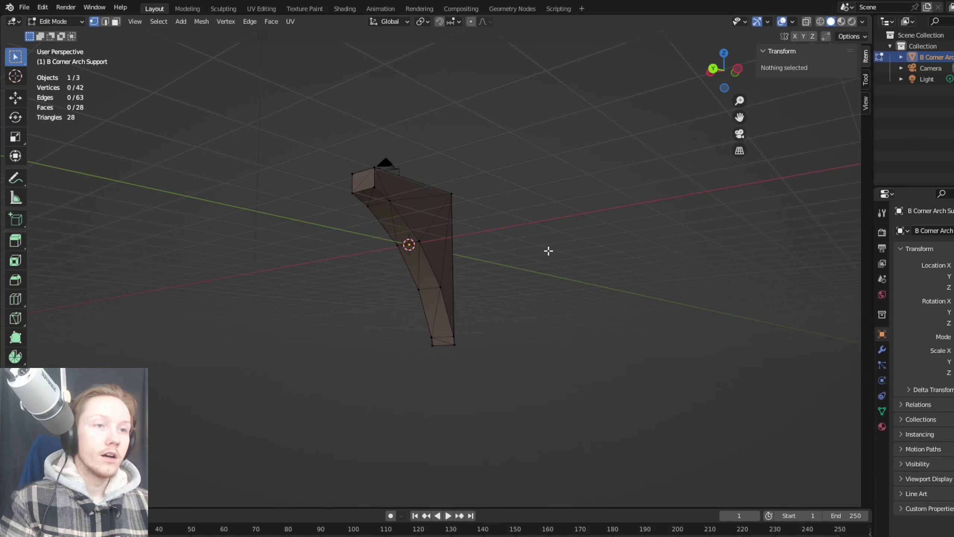
Step: Select all of the support's vertices, merge them by distance and clear the selection
key("a")
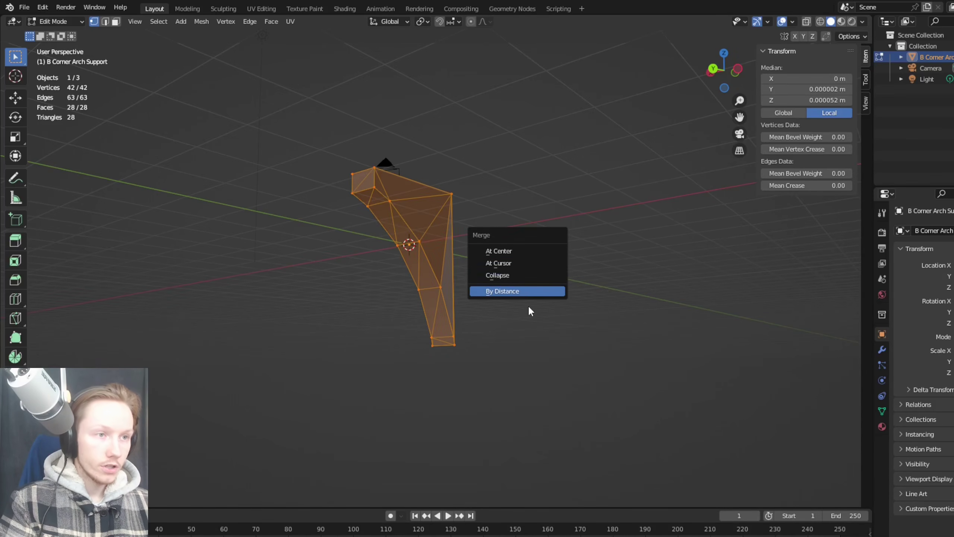
left_click(527, 291)
key("alt+a")
scroll(437, 268, "up", 5)
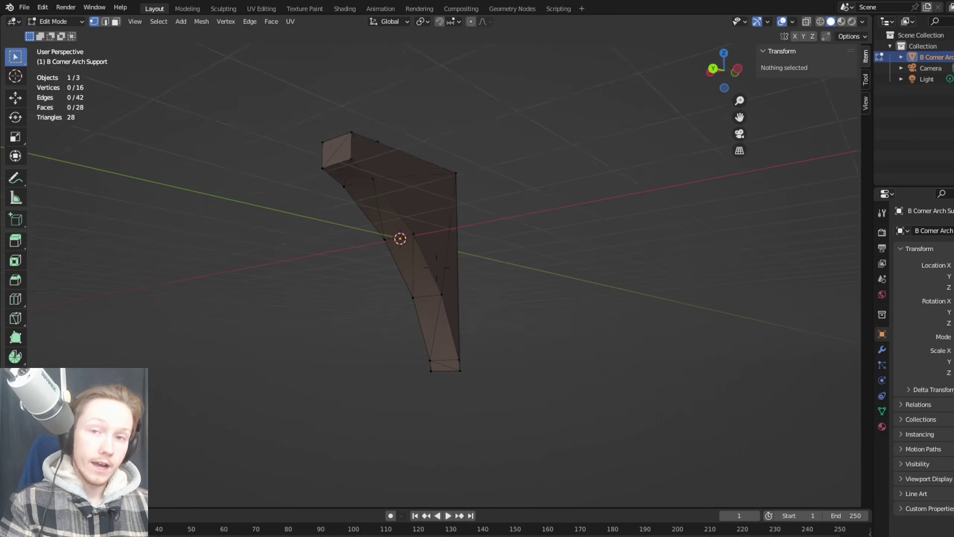
scroll(436, 267, "down", 5)
scroll(523, 297, "up", 4)
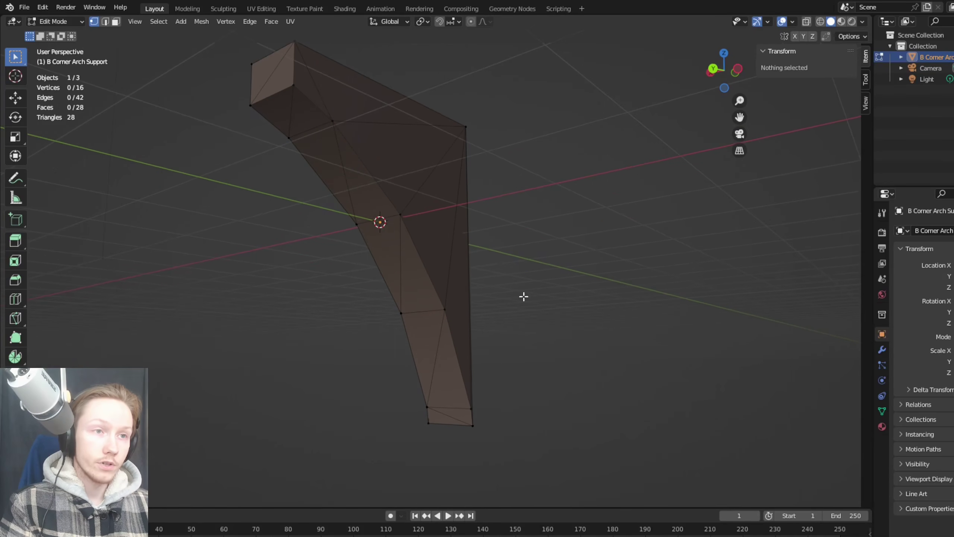
Step: Test-move the middle and upper vertices on the arch curve's near side individually, and revert both moves
left_click(402, 222)
key("g")
right_click(462, 231)
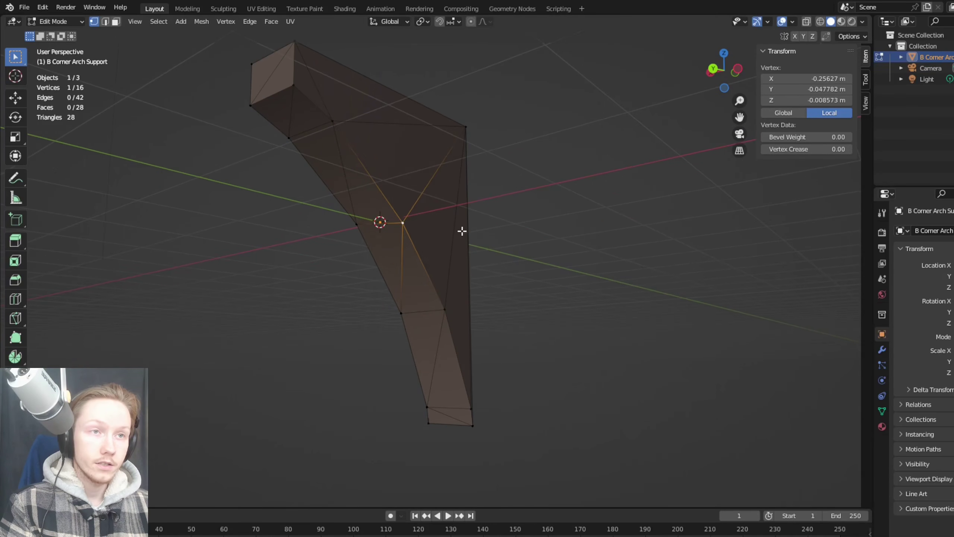
left_click(333, 122)
key("g")
left_click(406, 132)
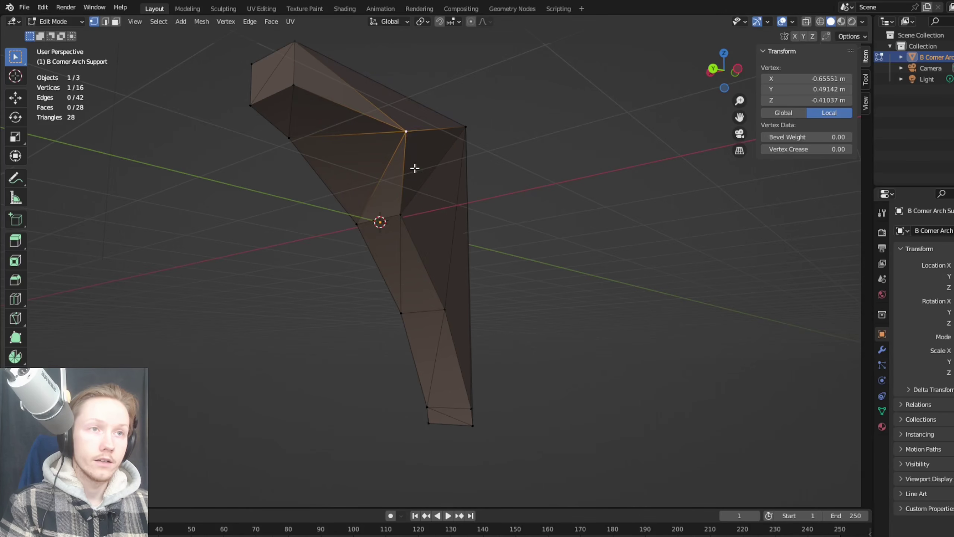
key("ctrl+z")
Step: Test-move the support's outer corner vertex, an upper end vertex and a lower end vertex in turn, cancelling each move
left_click(466, 128)
key("g")
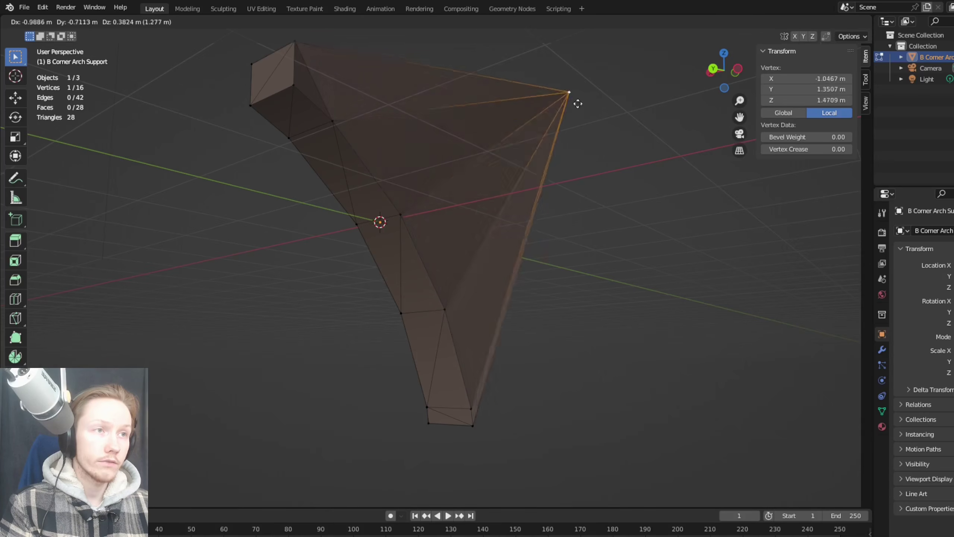
right_click(484, 127)
left_click(278, 89)
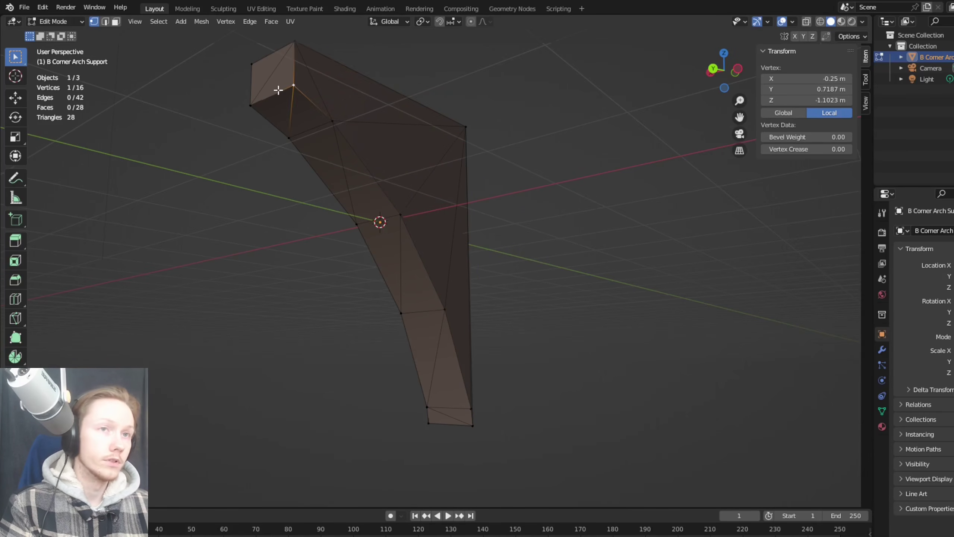
key("g")
right_click(349, 90)
left_click(472, 425)
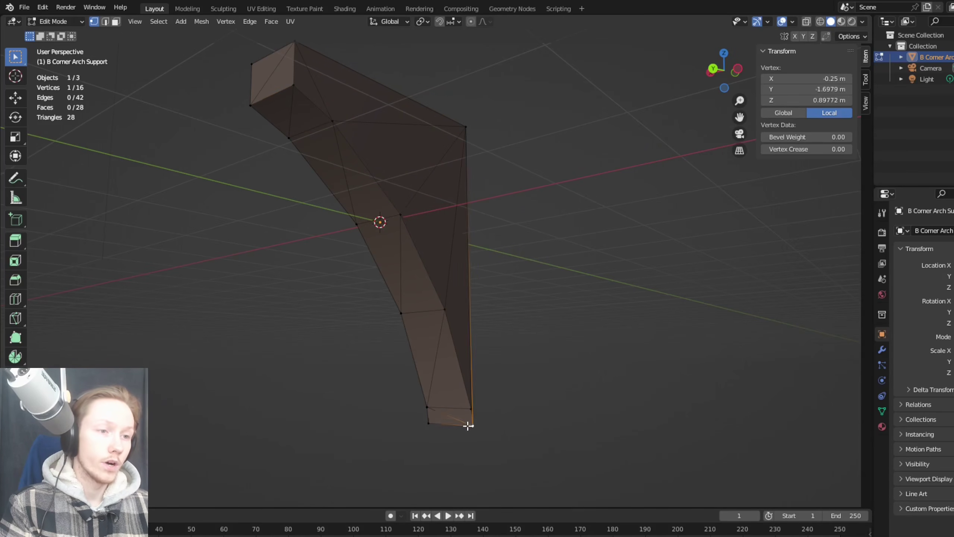
key("g")
right_click(771, 319)
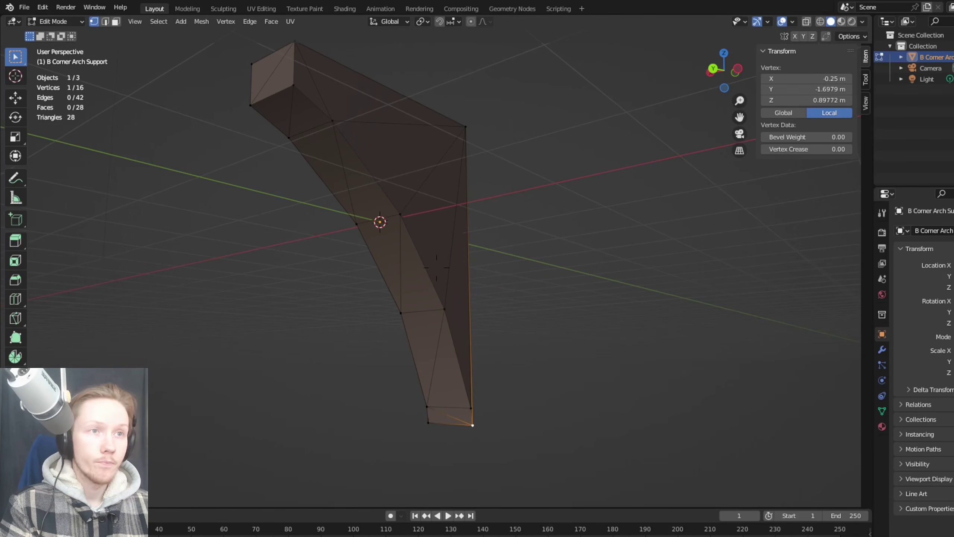
Step: Delete the two vertices at the upper corners of the support's narrow lower end face
middle_click_drag(466, 420, 438, 139, "shift")
middle_click_drag(750, 187, 723, 337, "shift")
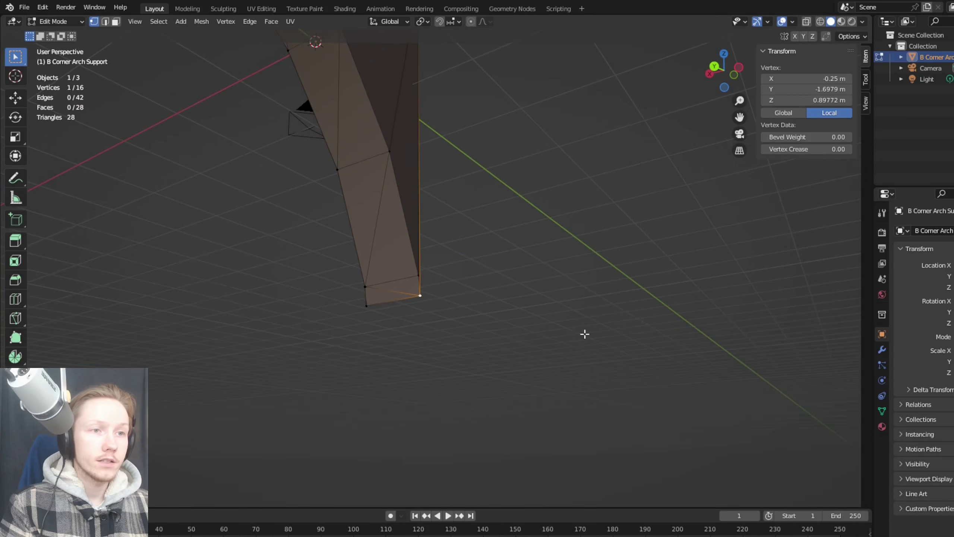
left_click(417, 275)
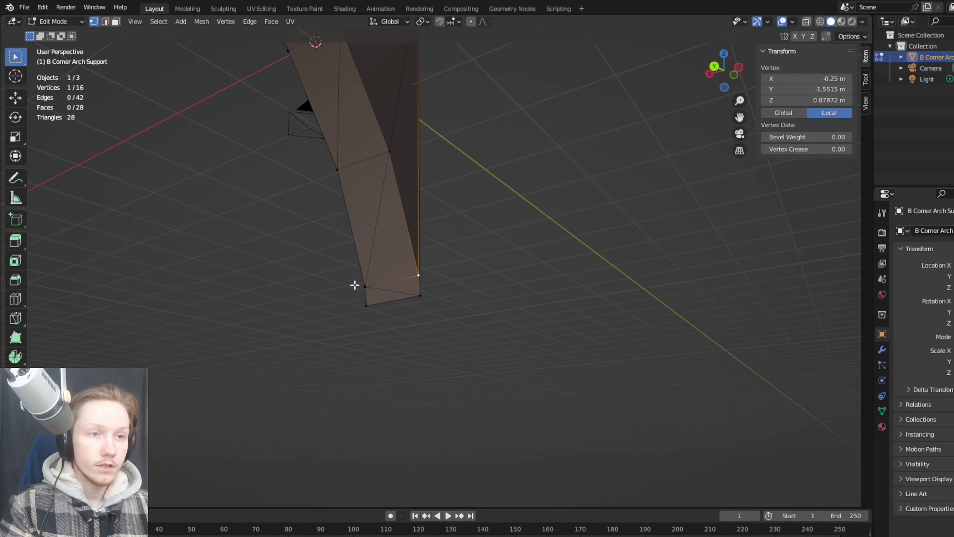
left_click(354, 284, "shift")
key("x")
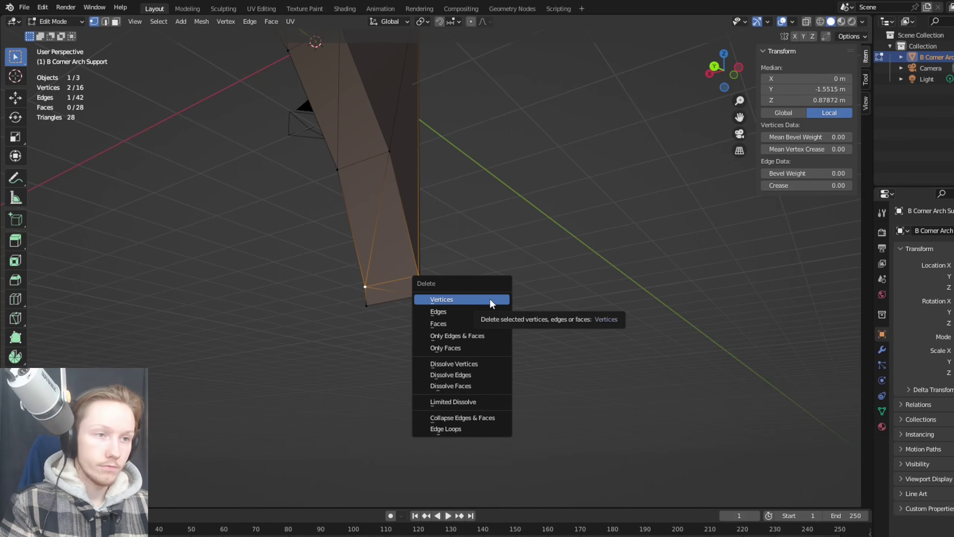
left_click(489, 298)
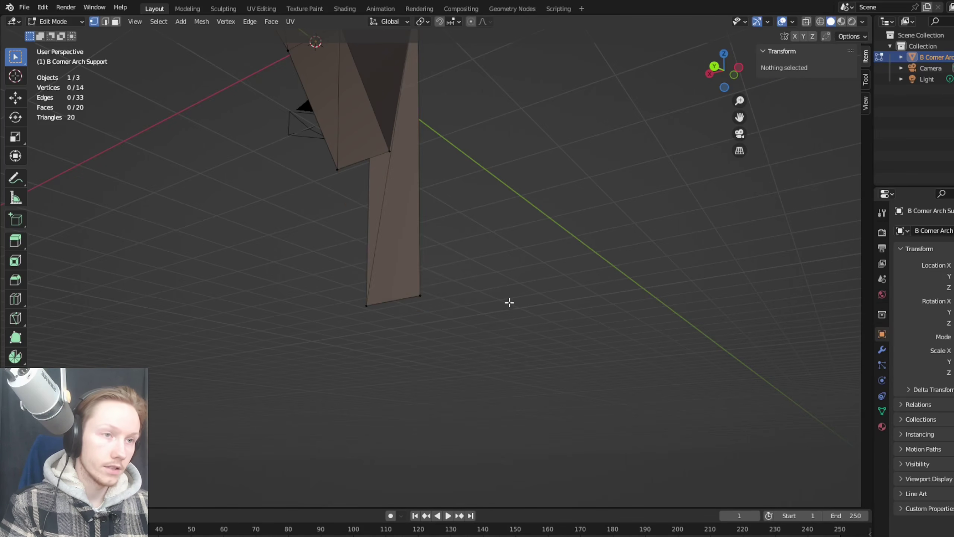
Step: Fill a face between the two lowest remaining arch-curve vertices and the two vertices at the support's bottom end
middle_click_drag(509, 301, 436, 267)
scroll(436, 267, "up", 2)
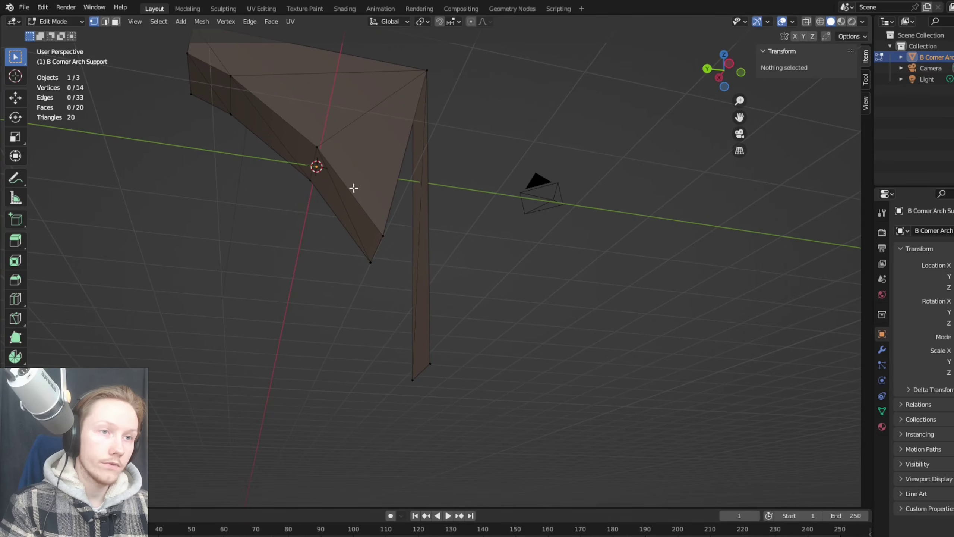
left_click(384, 233)
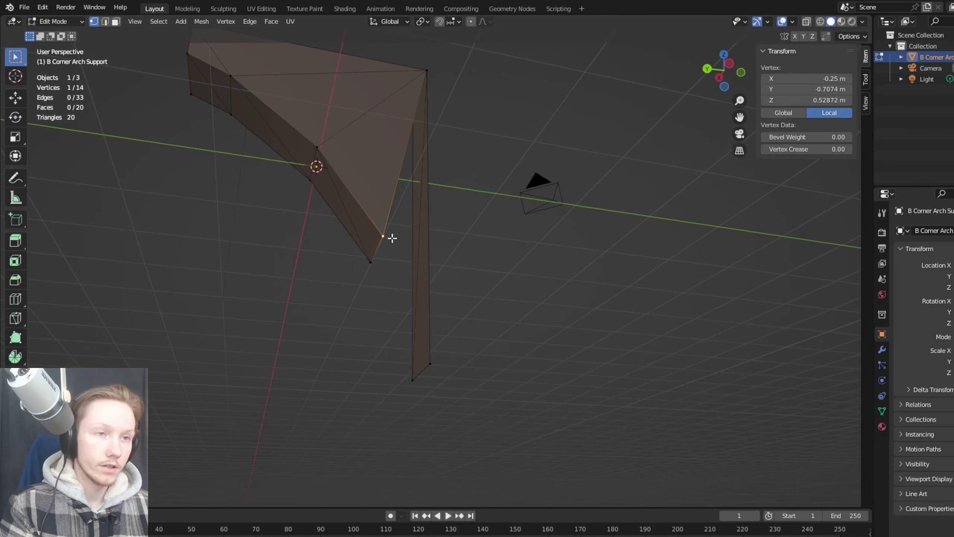
middle_click_drag(392, 238, 392, 238)
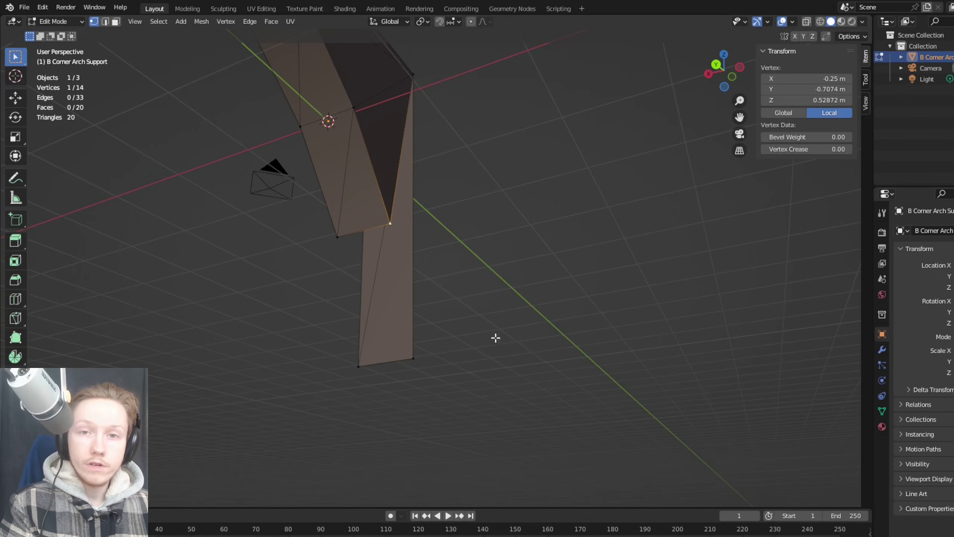
key("alt+a")
left_click(389, 223)
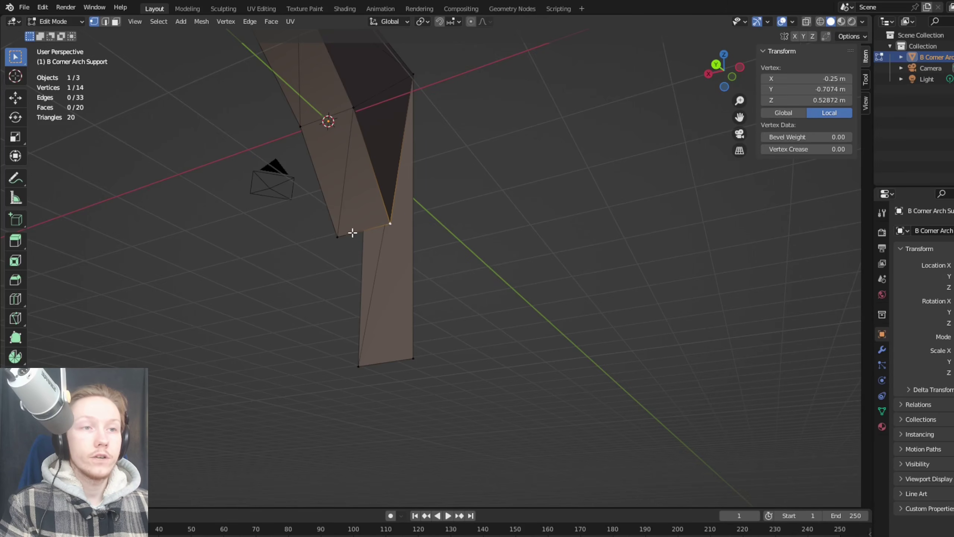
left_click(338, 236, "shift")
left_click(355, 372, "shift")
left_click(416, 370, "shift")
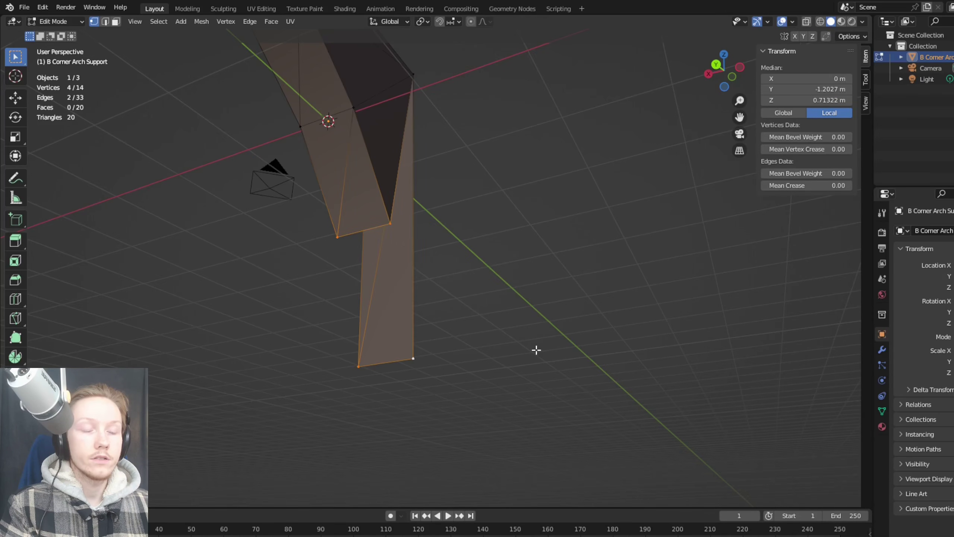
key("f")
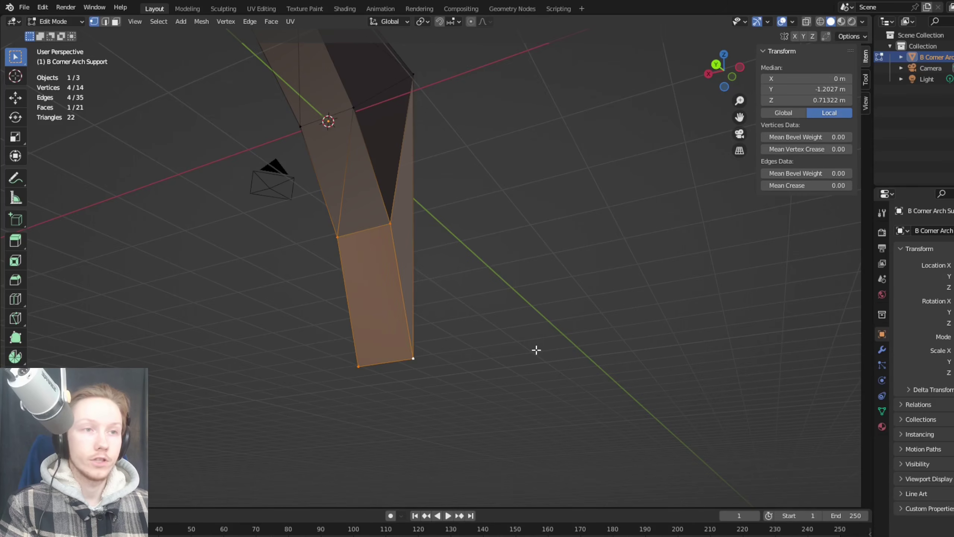
Step: Fill the triangular gap on one side between the outer corner, the lowest arch-curve vertex and the bottom vertex
left_click(535, 286)
mouse_move(535, 285)
middle_mouse_down()
mouse_move(436, 267)
mouse_move(409, 205)
mouse_move(436, 267)
mouse_move(535, 286)
middle_mouse_up()
left_click(323, 121)
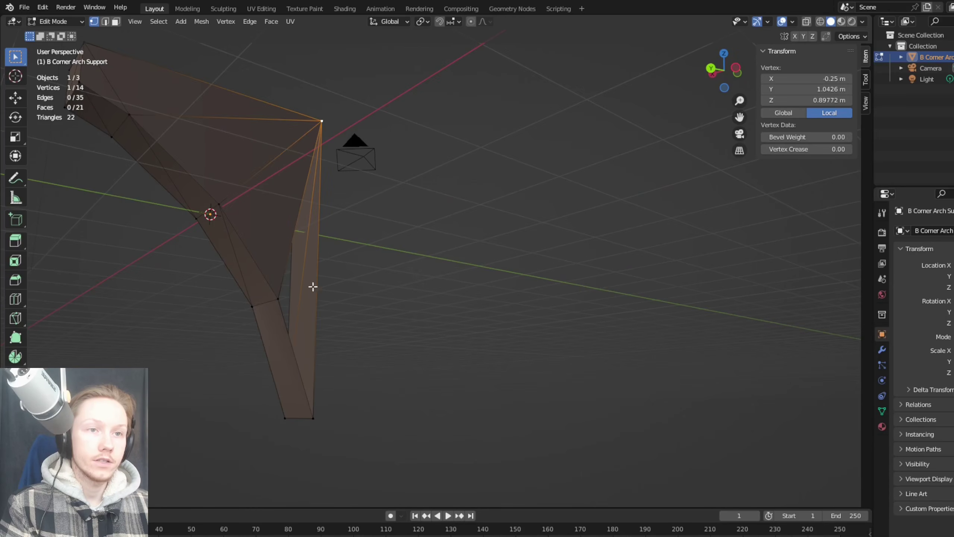
left_click(281, 299, "shift")
left_click(313, 416, "shift")
key("f")
left_click(436, 267)
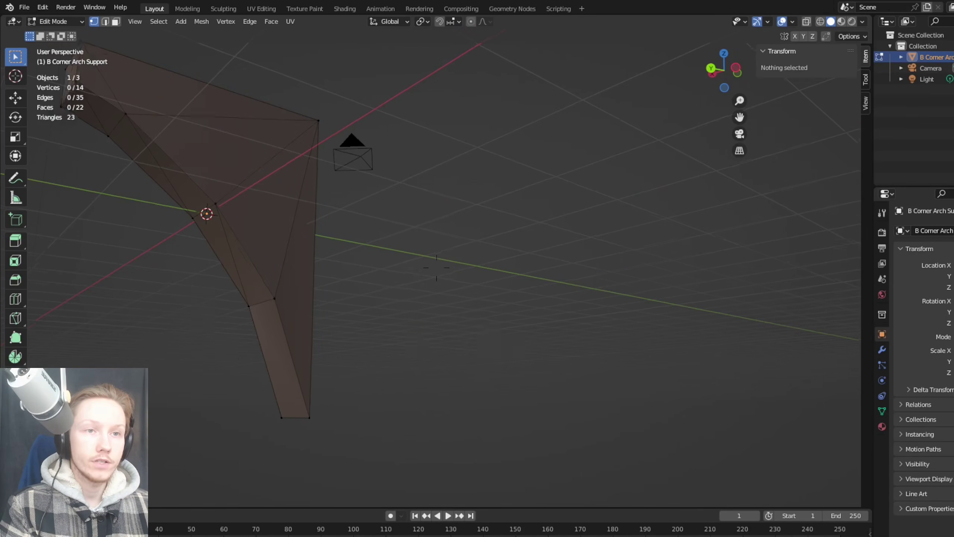
Step: Fill the matching triangular gap on the support's opposite side from its outer corner, lowest arch-curve and bottom vertices
middle_click_drag(436, 267, 405, 195)
left_click(376, 124)
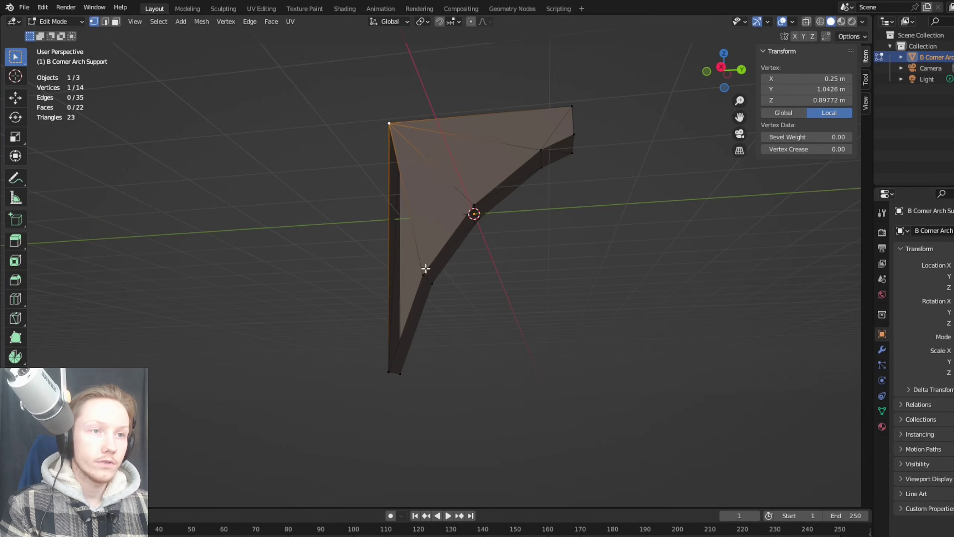
left_click(424, 278, "shift")
left_click(377, 378, "shift")
key("f")
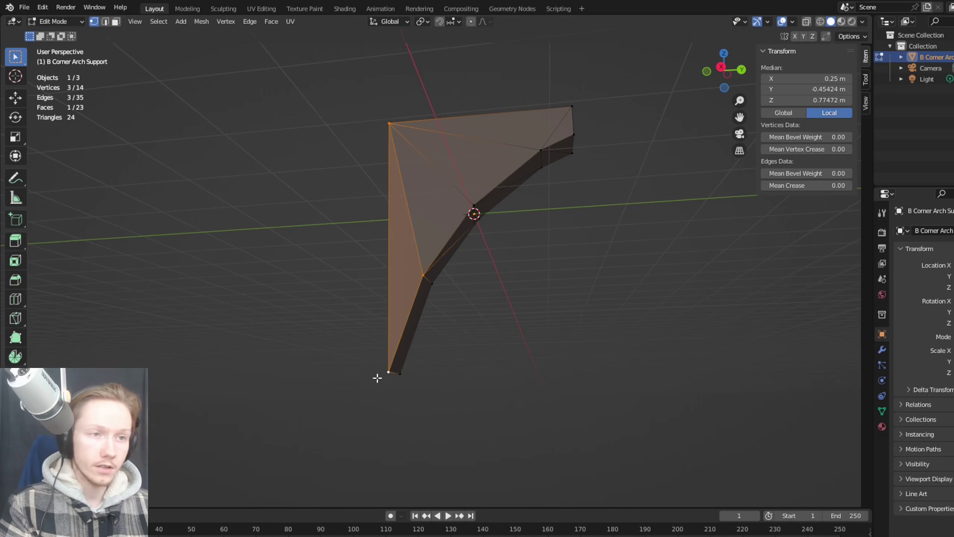
left_click(599, 365)
Step: Try scaling a lower corner vertex of the upper end face, cancel it, and select the face's diagonal in edge selection mode
mouse_move(436, 267)
middle_mouse_down()
mouse_move(417, 240)
mouse_move(436, 267)
middle_mouse_up()
mouse_move(436, 267)
right_mouse_down()
mouse_move(376, 267)
mouse_move(436, 268)
right_mouse_up()
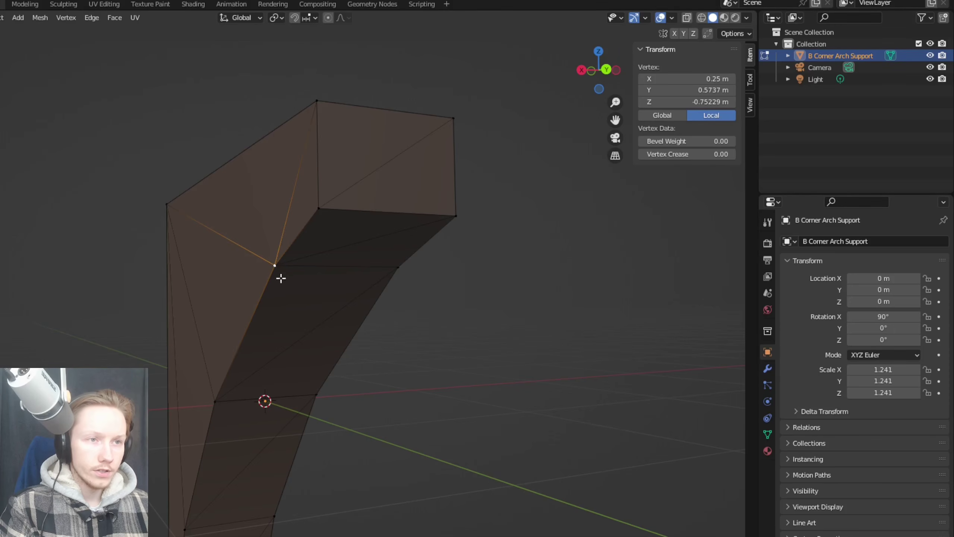
left_click(343, 207)
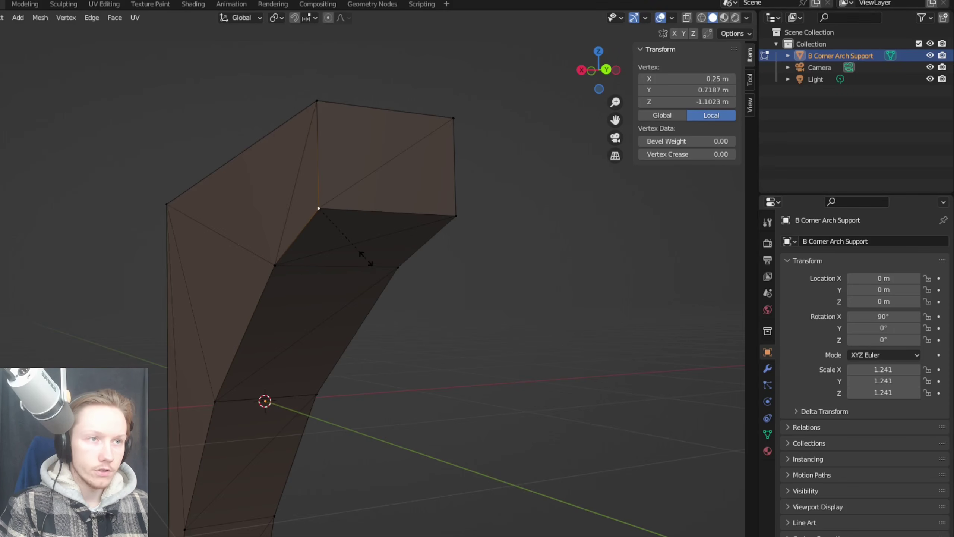
right_click(333, 255)
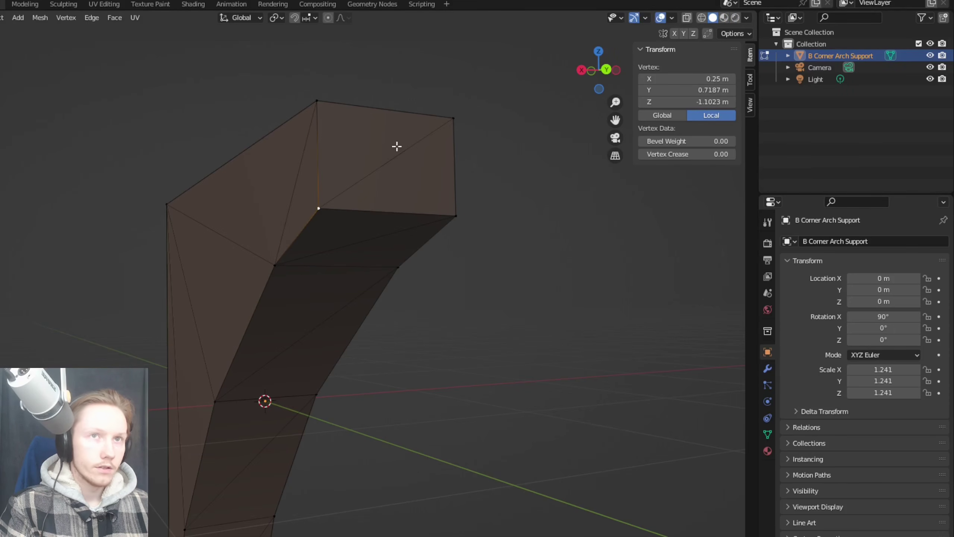
key("2")
left_click(377, 154)
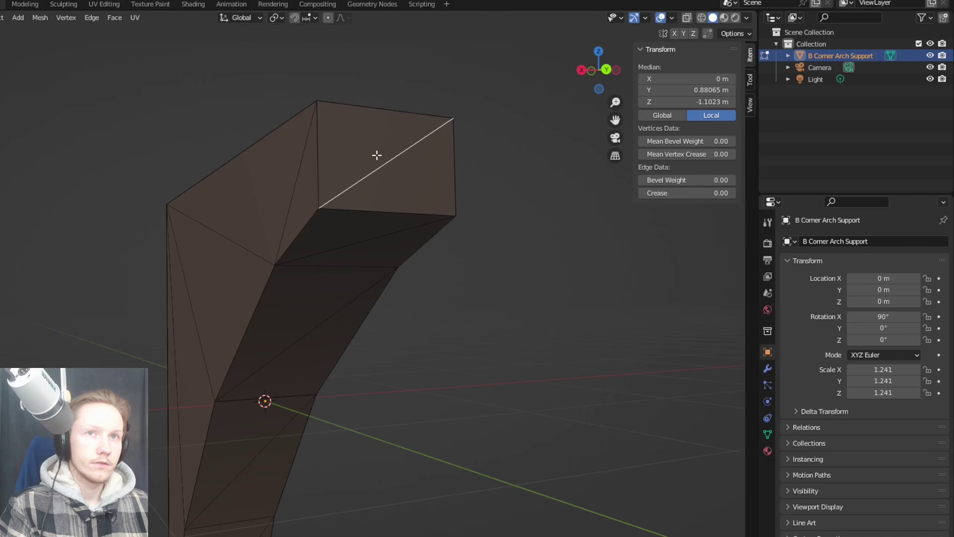
Step: In face selection mode, scale up the upper triangle of the support's upper end face beyond its original outline
key("3")
left_click(372, 149)
key("s")
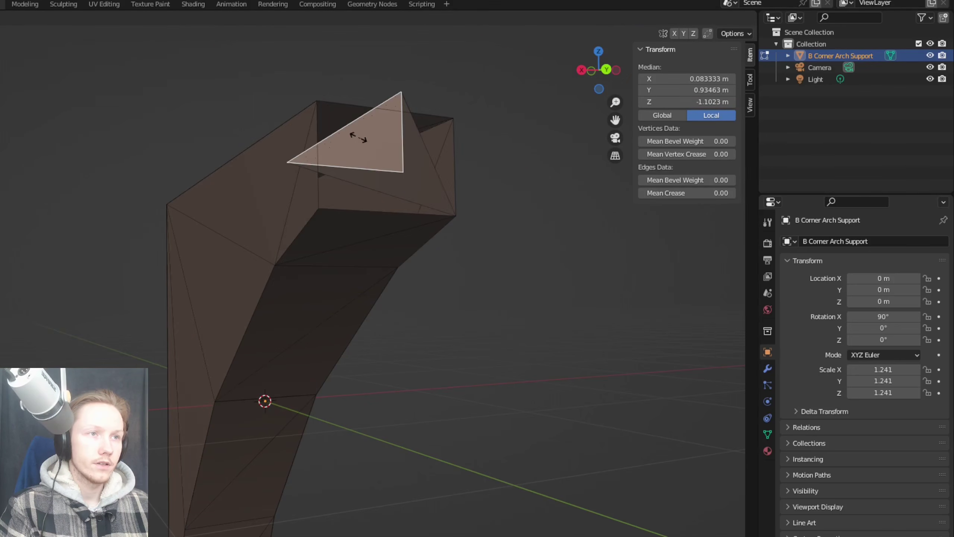
left_click(382, 148)
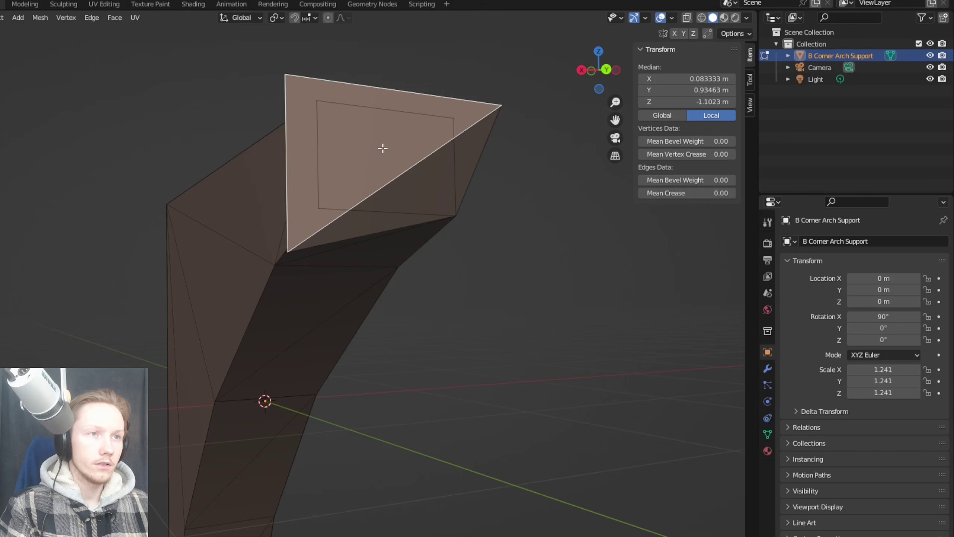
Step: Try extruding and rotating the upper triangle of the support's upper end face, and undo the changes
key("e")
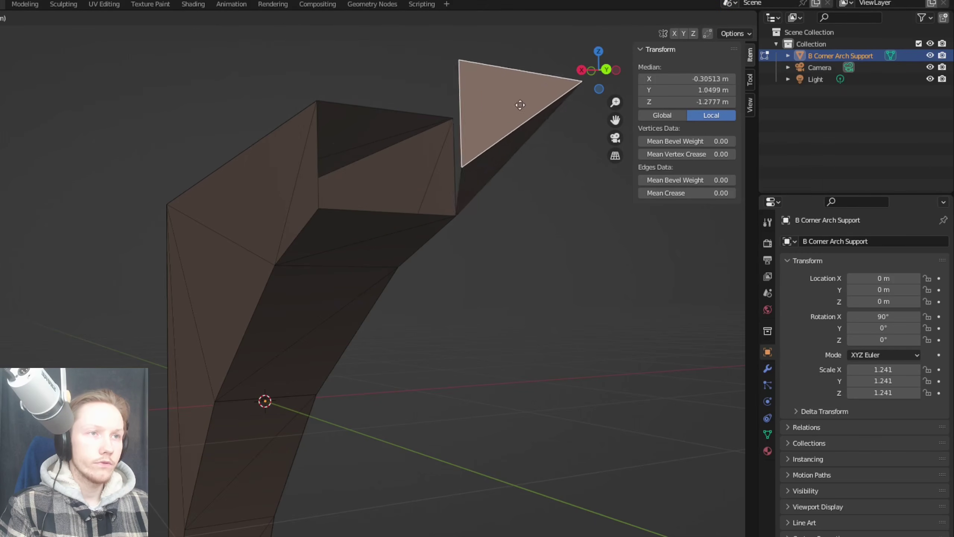
right_click(474, 109)
key("r")
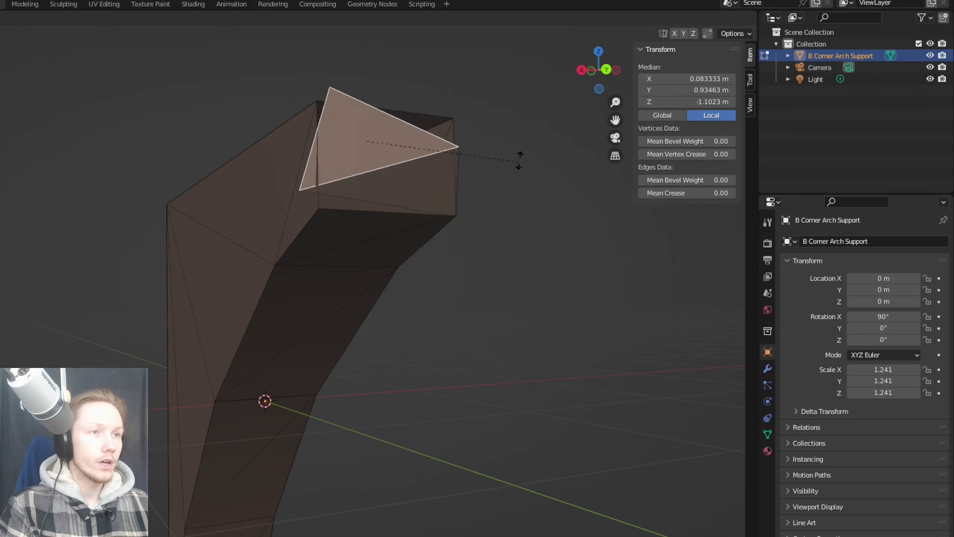
left_click(506, 146)
key("ctrl+z")
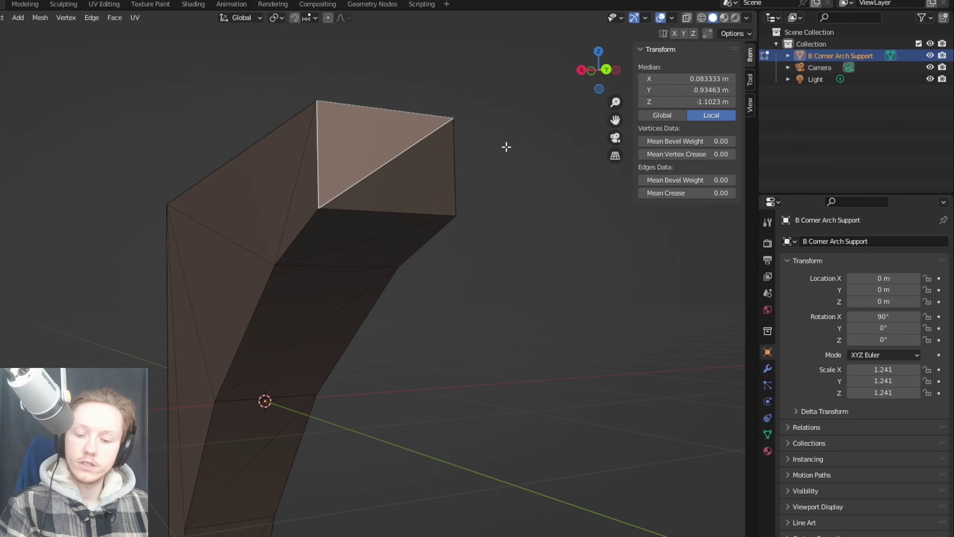
Step: Try moving the end face's upper triangle freely and along the X, Z and Y axes, and undo the move
key("g")
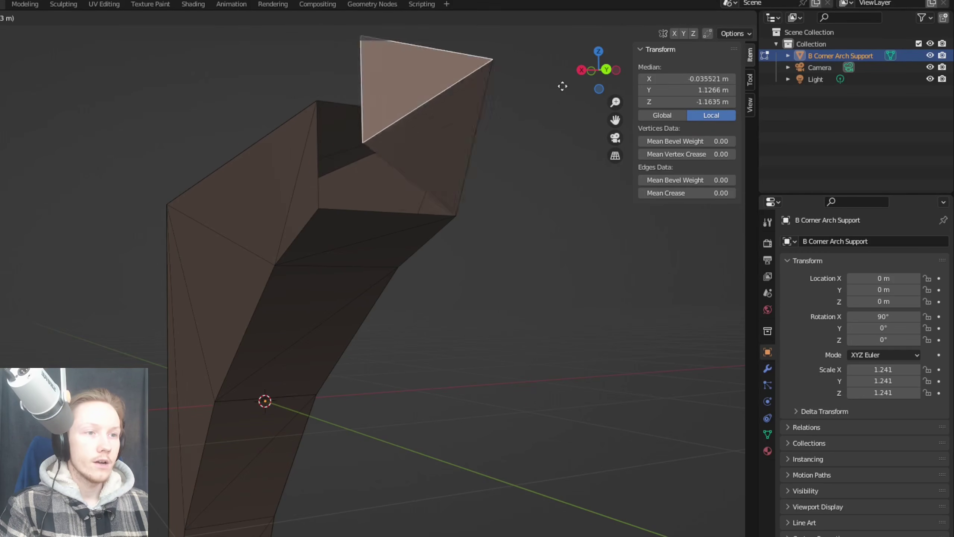
key("x")
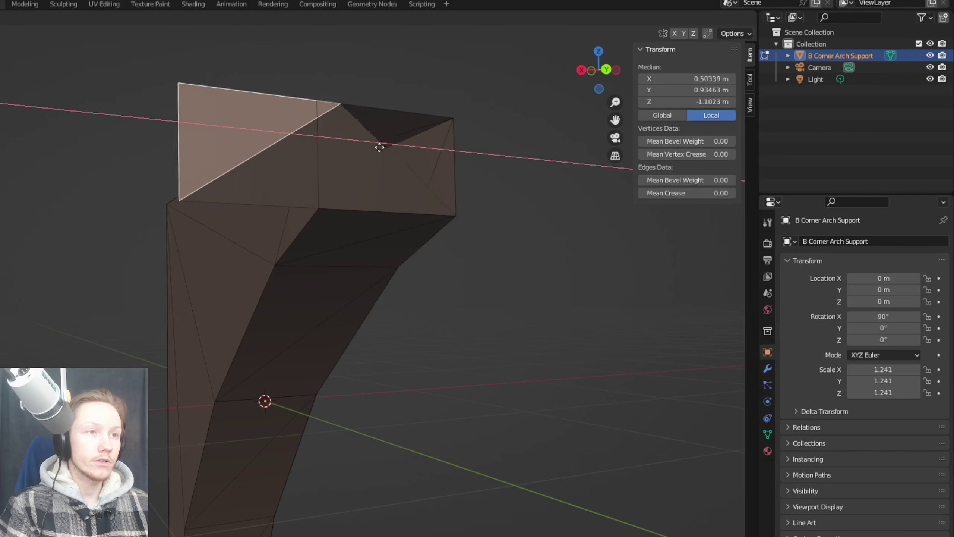
key("z")
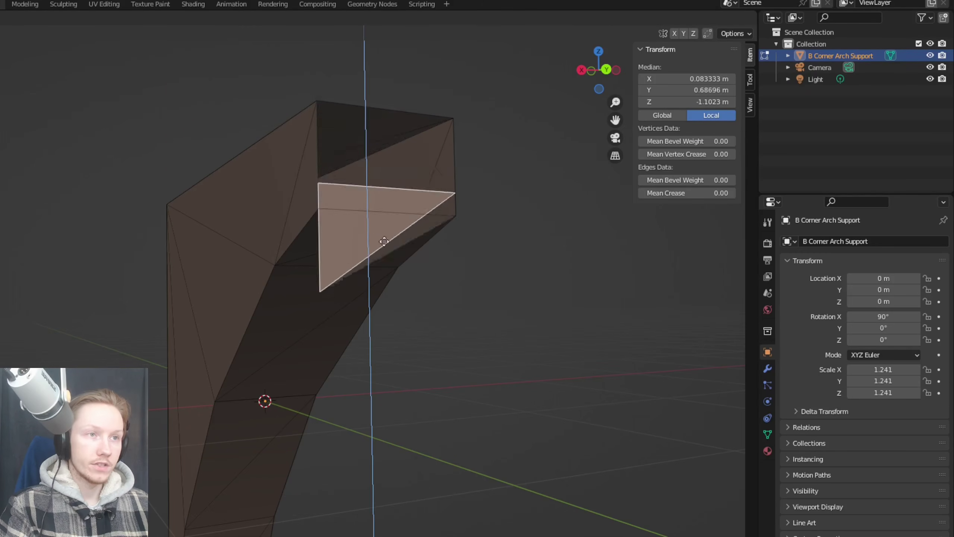
key("y")
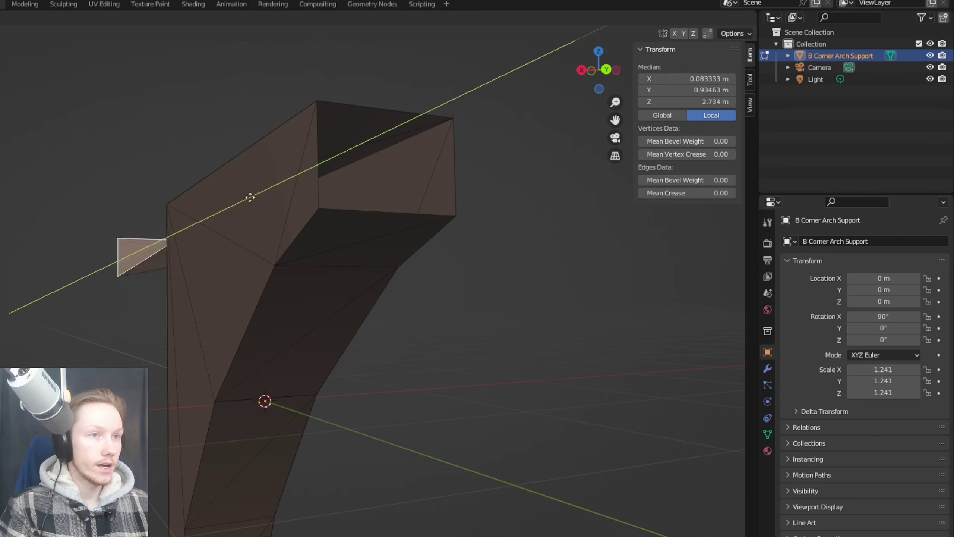
left_click(555, 145)
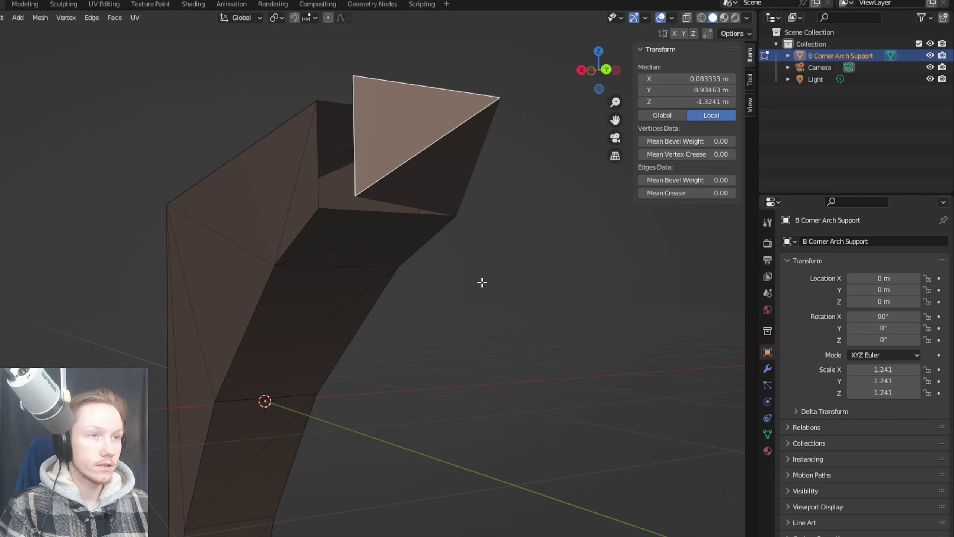
key("ctrl+z")
Step: Try moving the two vertices at the arch curve's upper bend along the X axis
left_click(281, 237)
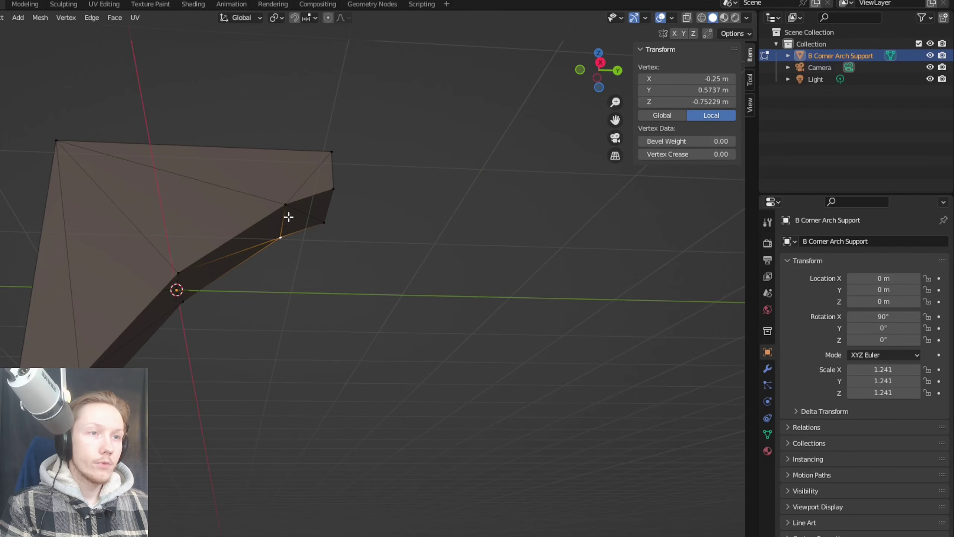
left_click(287, 208, "shift")
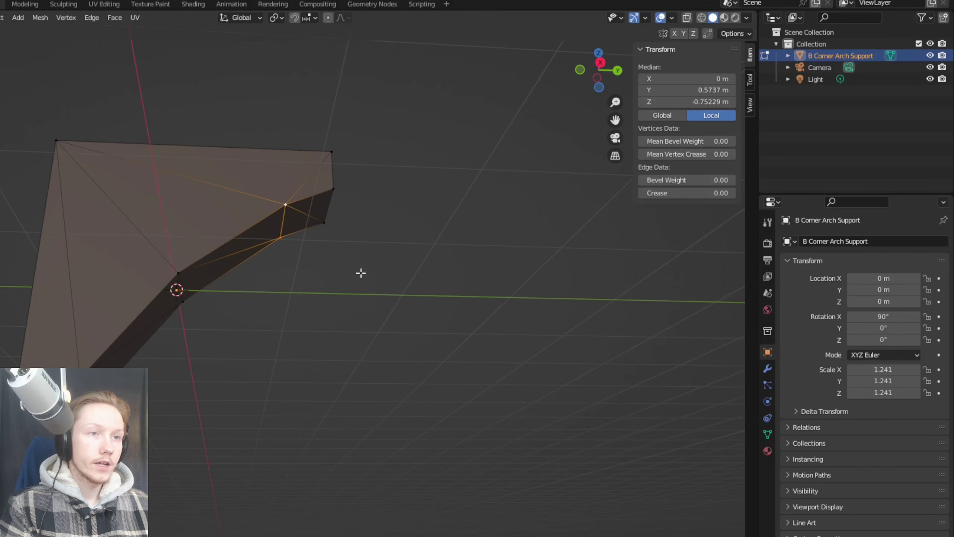
key("g")
key("x")
right_click(388, 285)
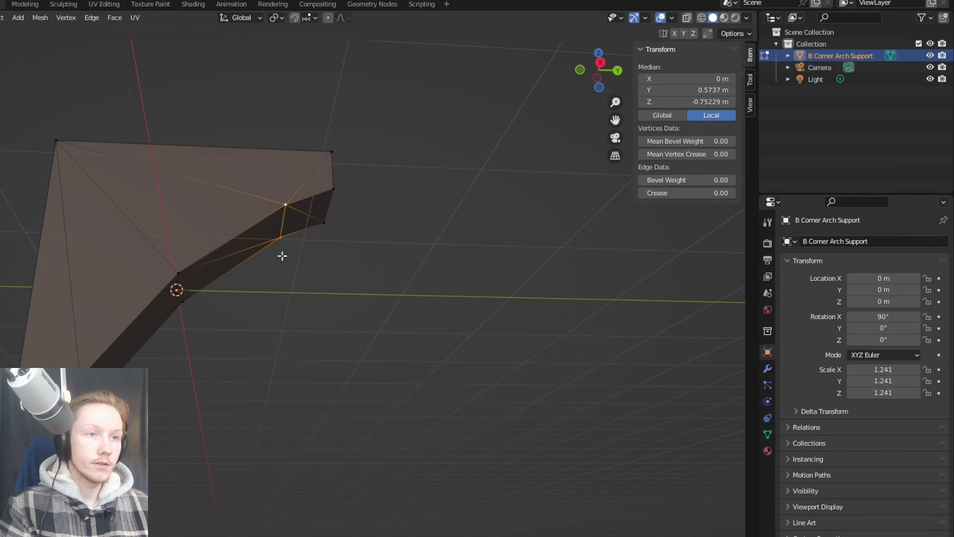
Step: Select the vertex pair at the arch curve's upper bend and move it slightly downward along the Z axis
left_click(321, 284)
left_click(288, 244)
left_click(284, 210, "shift")
key("g")
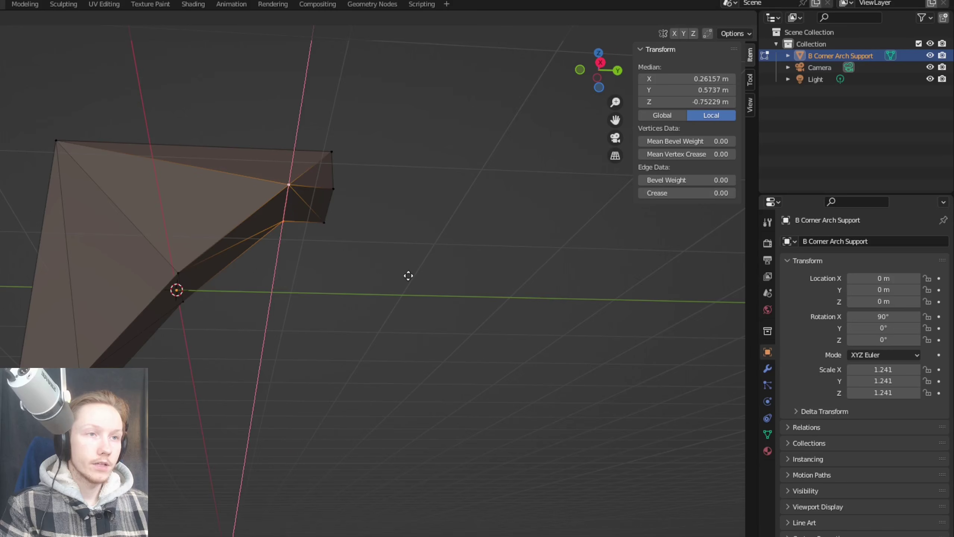
key("z")
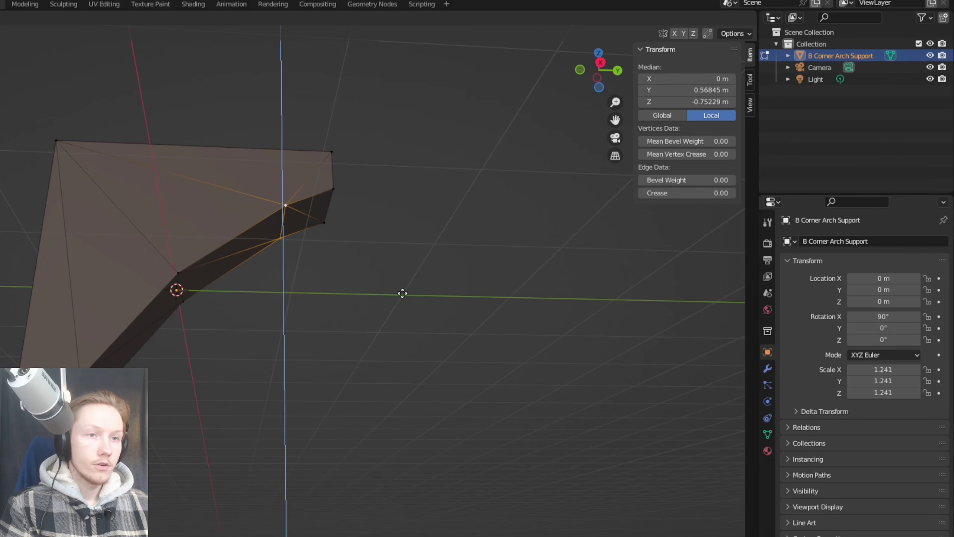
left_click(402, 293)
Step: Move the two vertices at the arch curve's lower bend slightly downward along the Z axis, and clear the selection
left_click(181, 420)
mouse_move(181, 420)
middle_mouse_down()
mouse_move(292, 281)
mouse_move(181, 420)
middle_mouse_up()
left_click(300, 282)
left_click(294, 264, "shift")
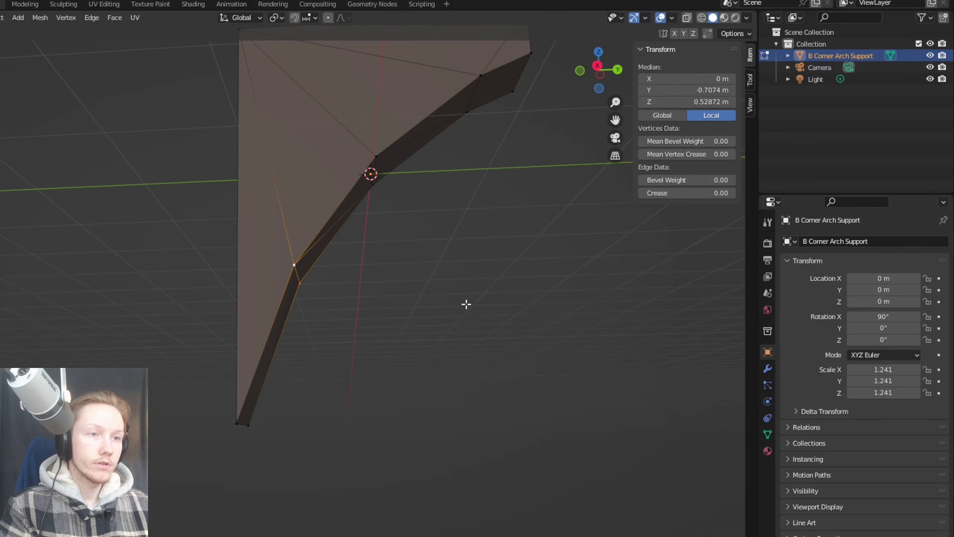
key("g")
key("z")
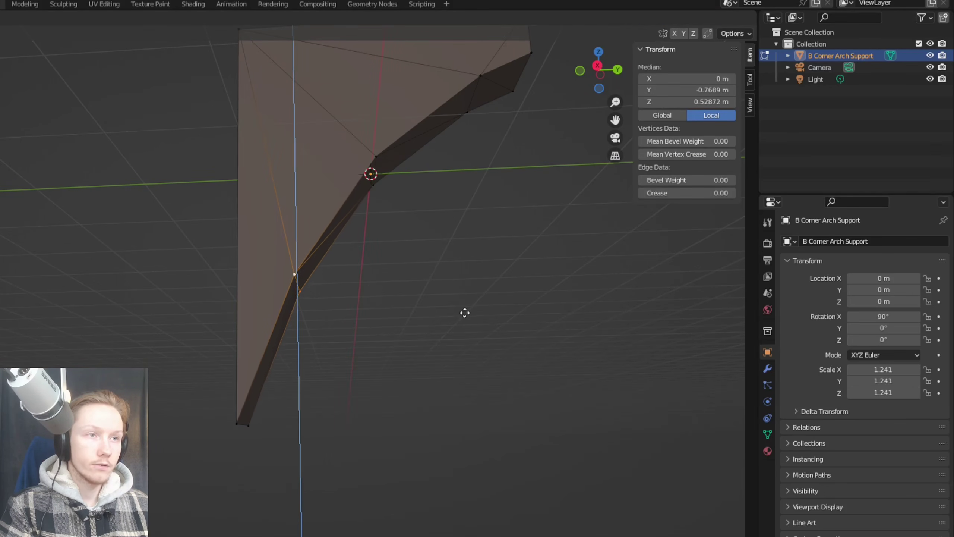
left_click(463, 317)
key("alt+a")
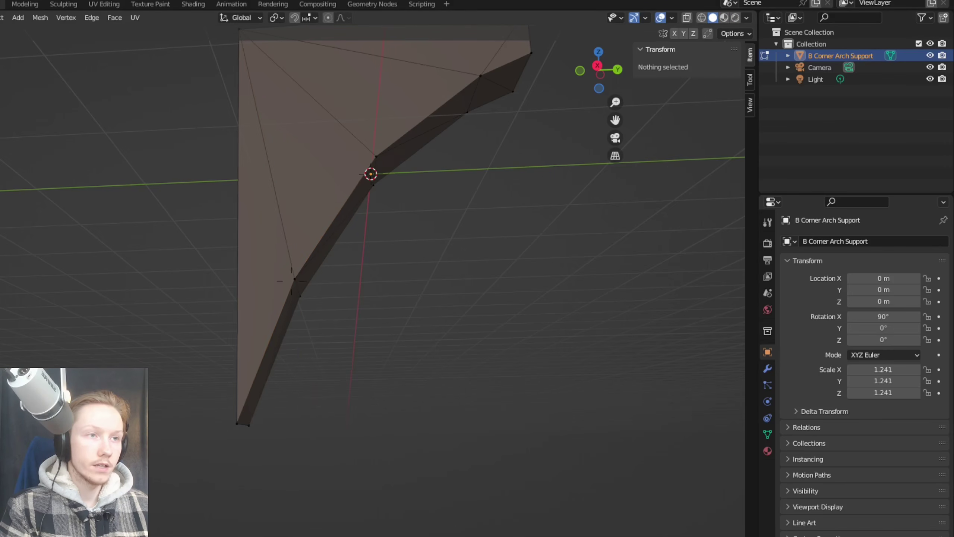
Step: Turn on the Statistics viewport overlay for the corner arch support and return to Edit Mode
scroll(292, 281, "down", 6)
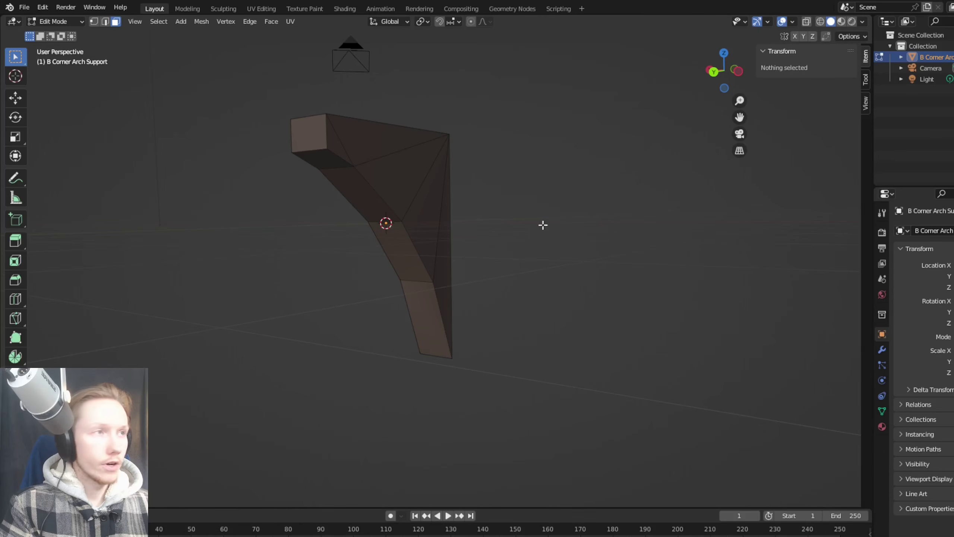
left_click(792, 21)
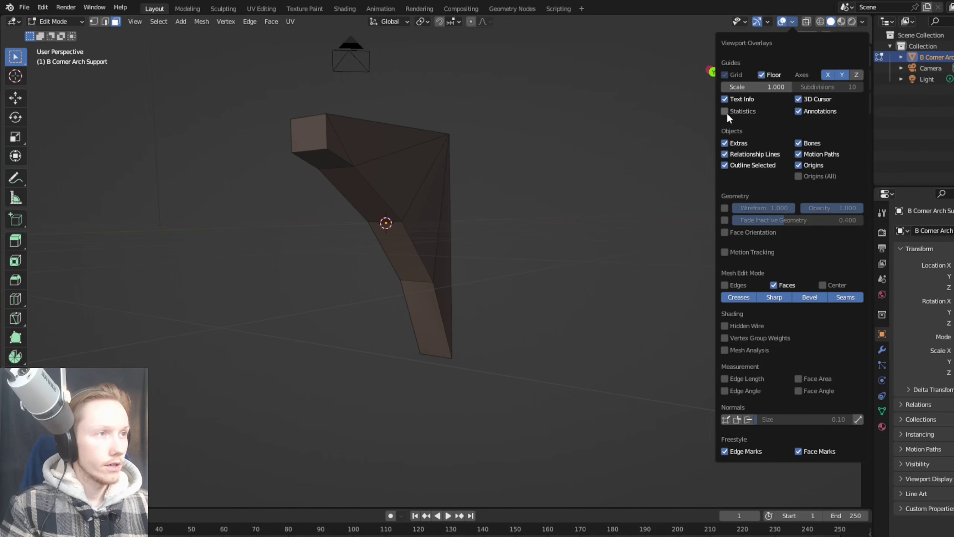
key("n")
key("Tab")
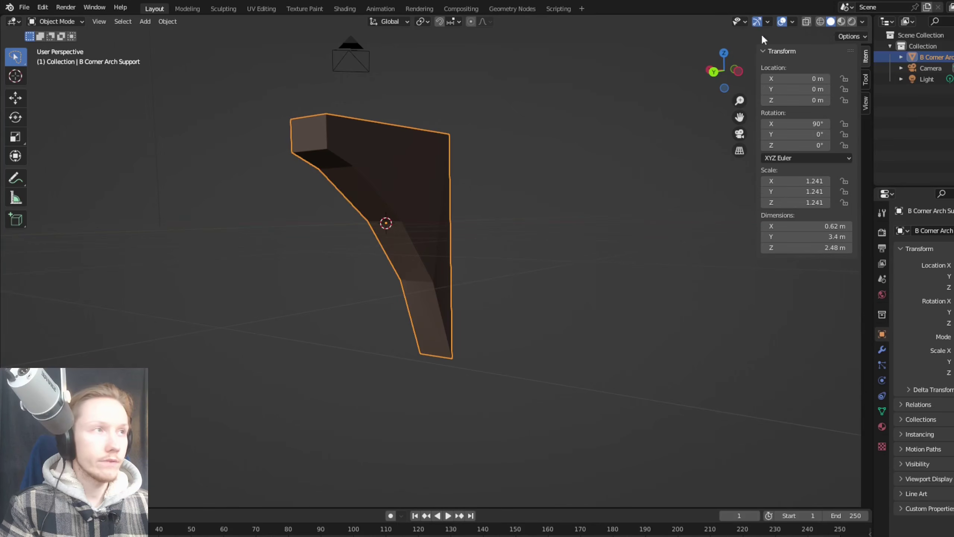
left_click(793, 21)
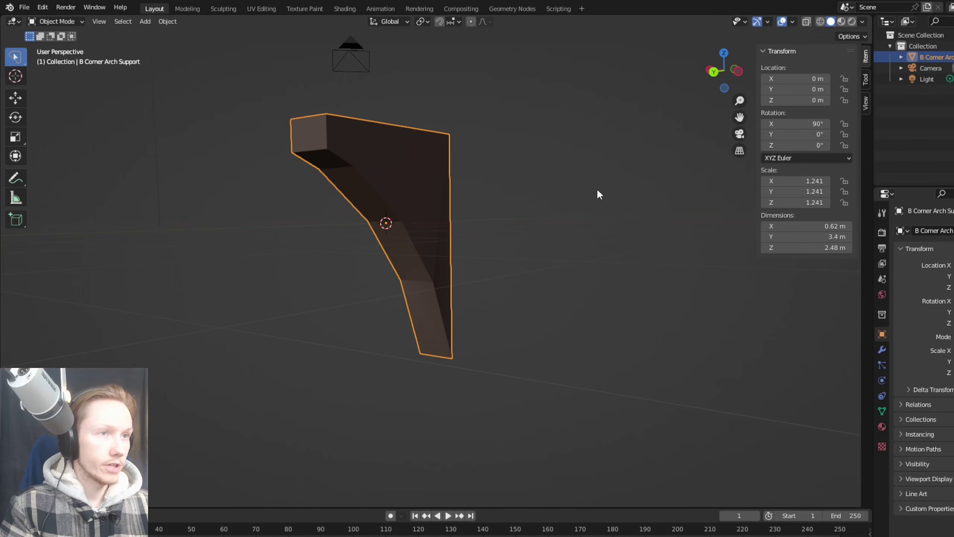
left_click(208, 105)
key("Tab")
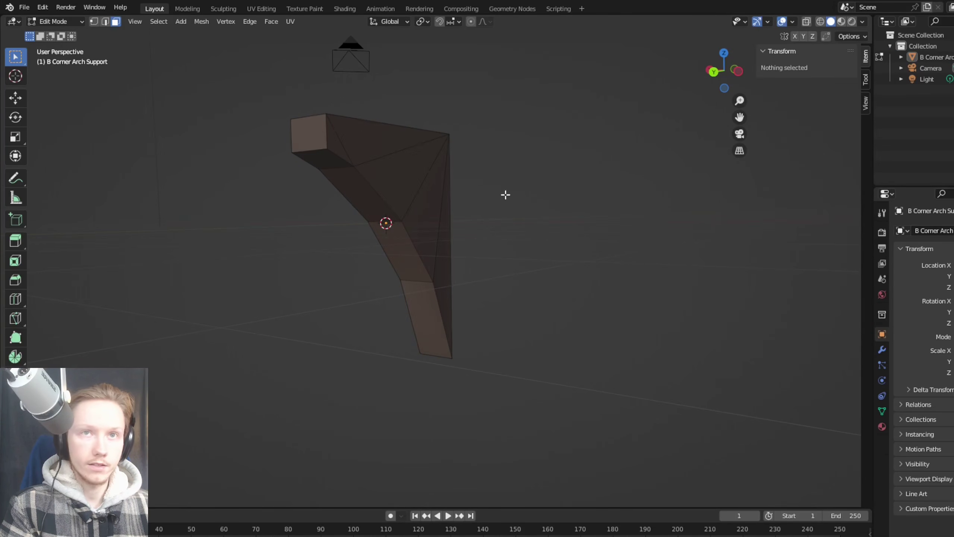
left_click(791, 21)
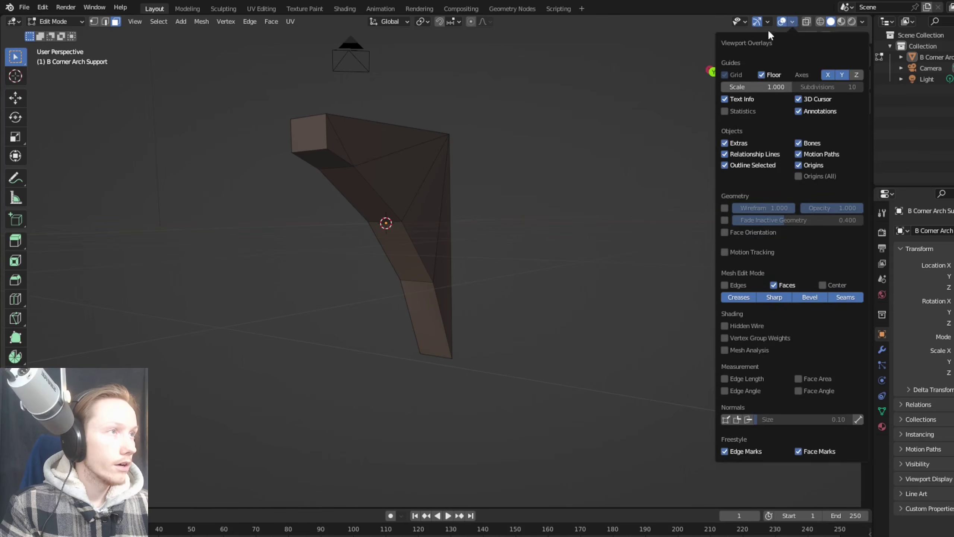
left_click(791, 22)
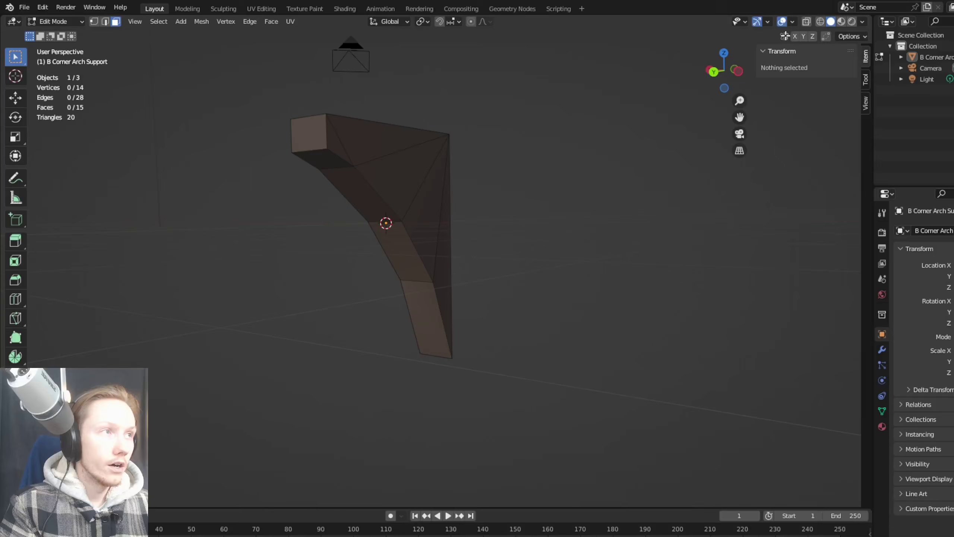
Step: Remove the Statistics overlay option from Quick Favorites, add it back, and check the Quick Favorites list
left_click(793, 21)
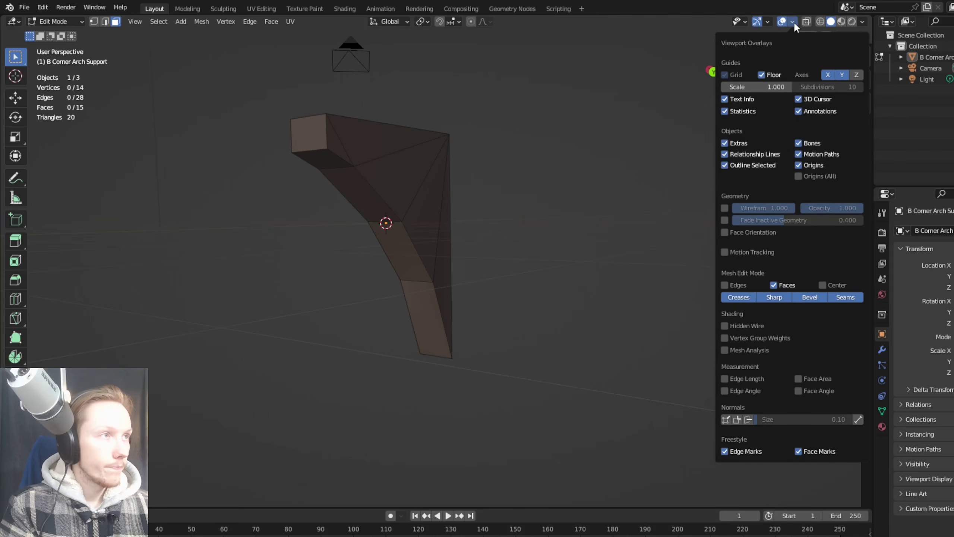
right_click(733, 111)
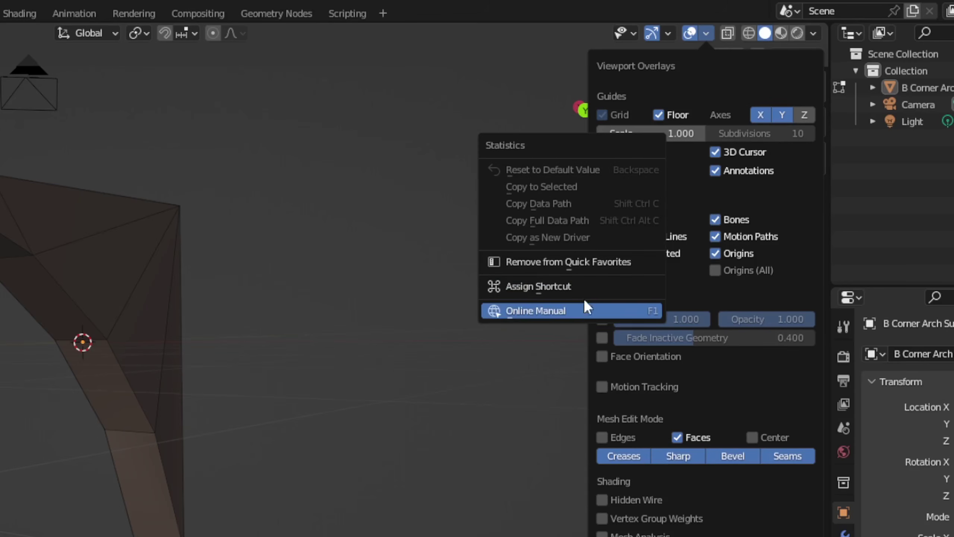
left_click(585, 262)
right_click(627, 174)
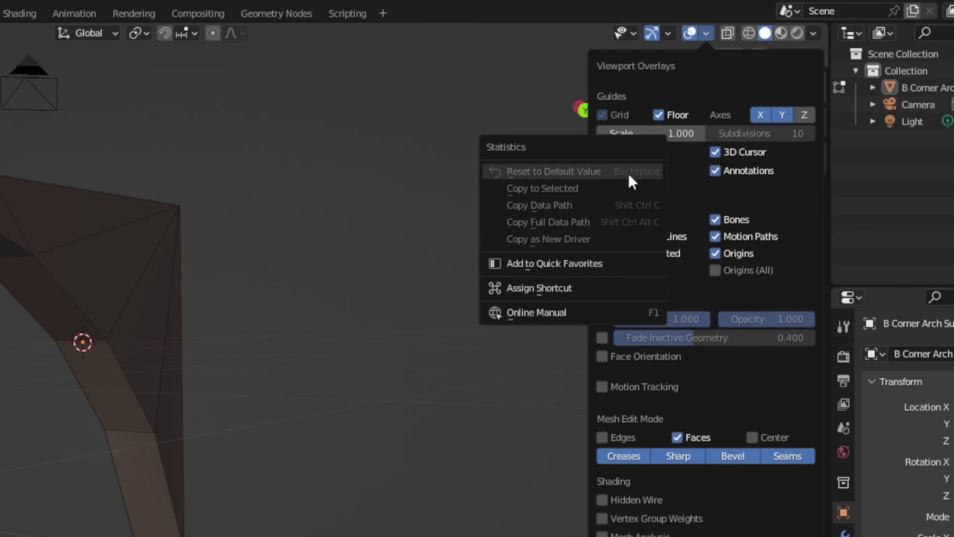
left_click(561, 262)
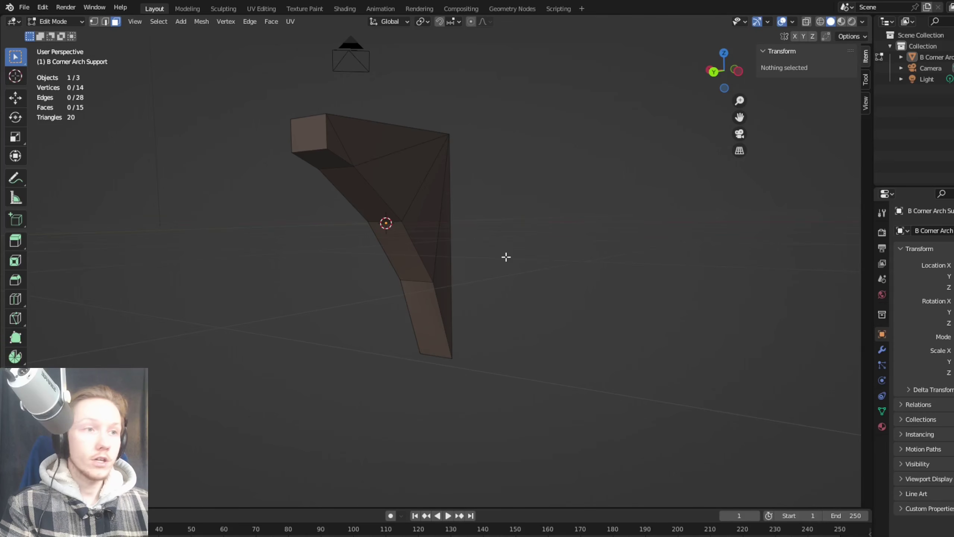
key("q")
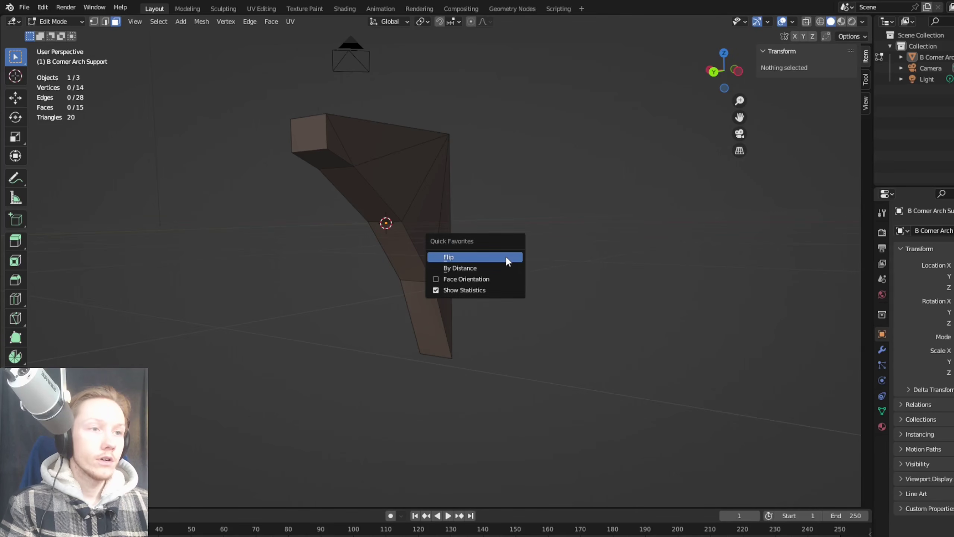
key("Escape")
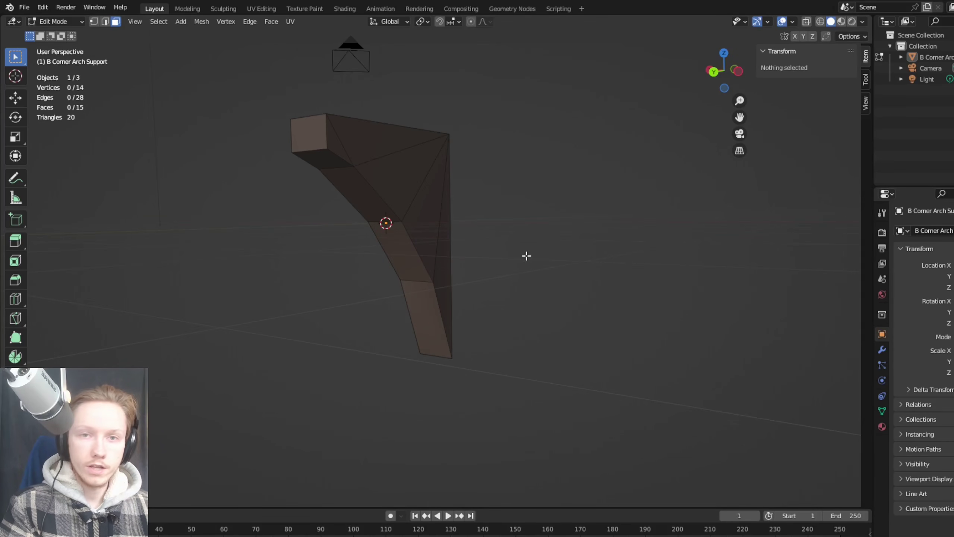
key("q")
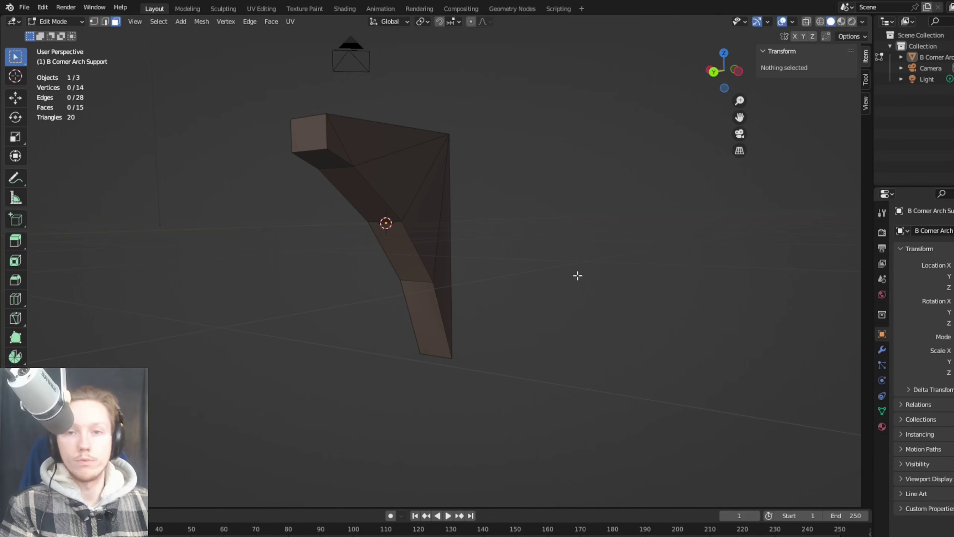
Step: Undo the merging of the support's triangles into larger faces
key("ctrl+z")
middle_click_drag(578, 275, 436, 268)
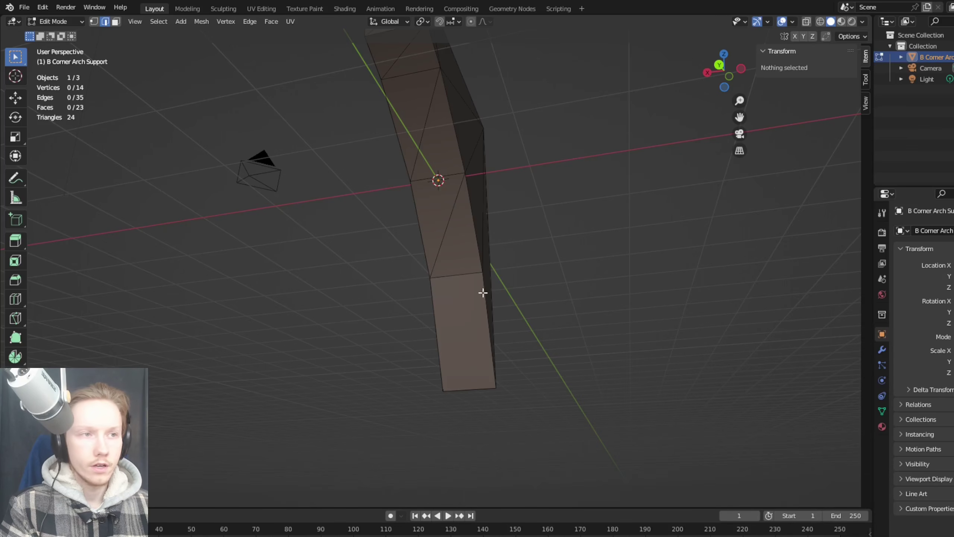
scroll(609, 297, "down", 2)
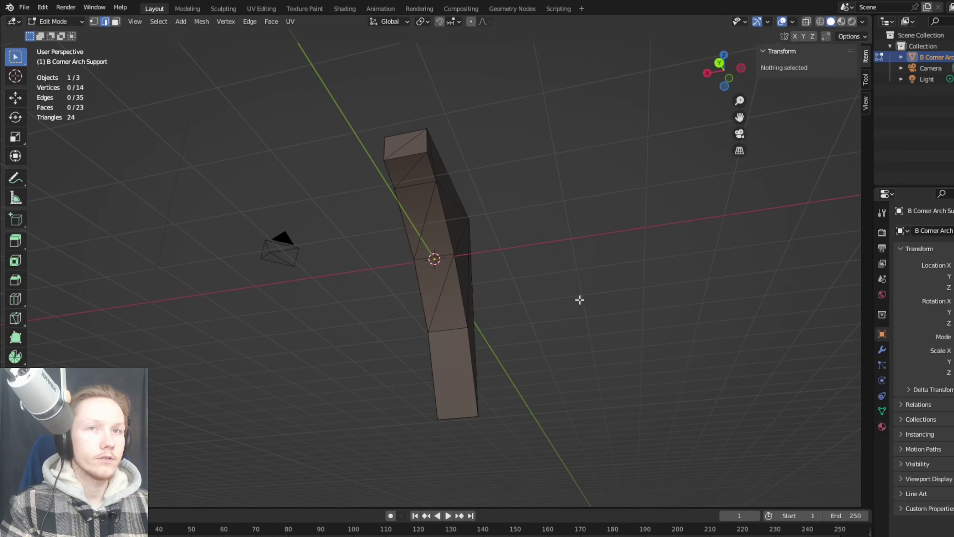
Step: Delete the three diagonal and two cross edges along the support's inner arch curve with Only Edges & Faces
key("1")
key("2")
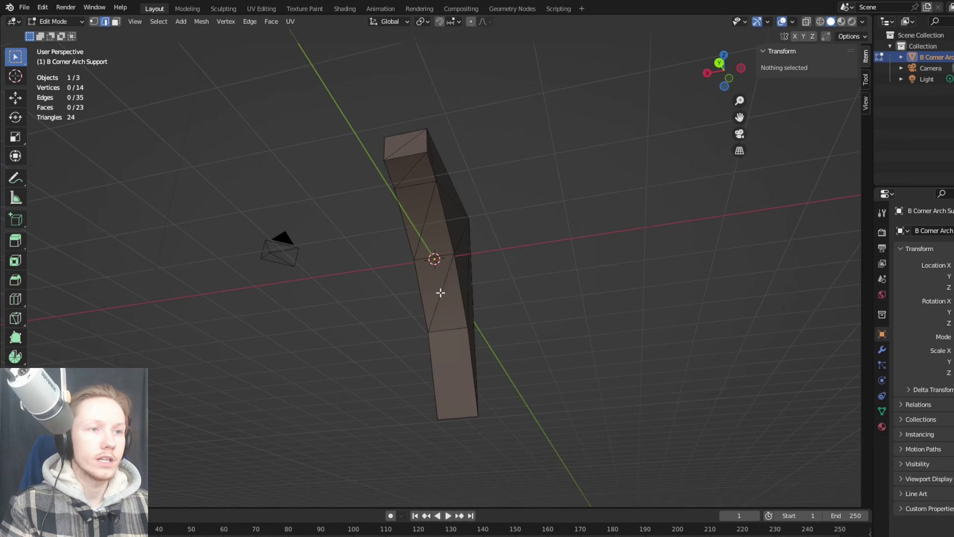
left_click(438, 293)
left_click(425, 217, "shift")
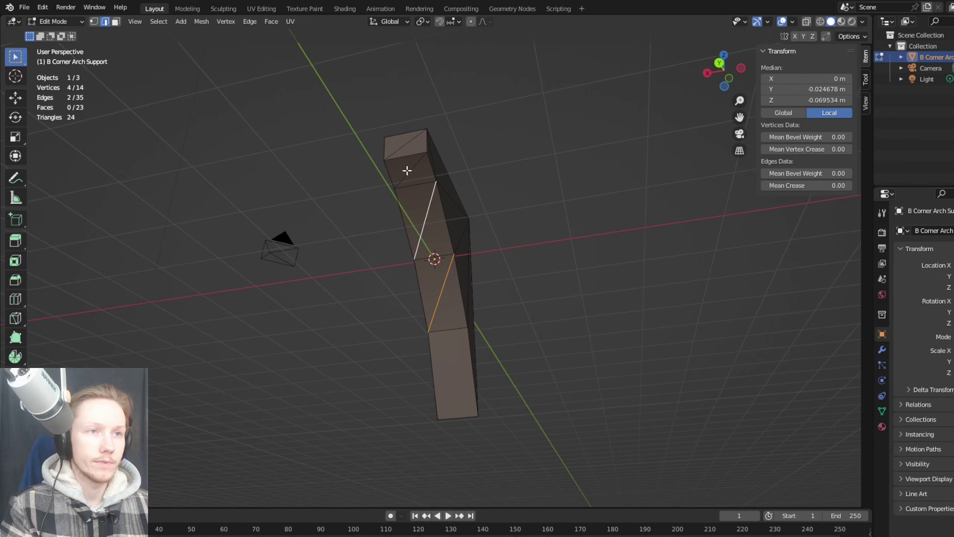
left_click(407, 170, "shift")
left_click(416, 183, "shift")
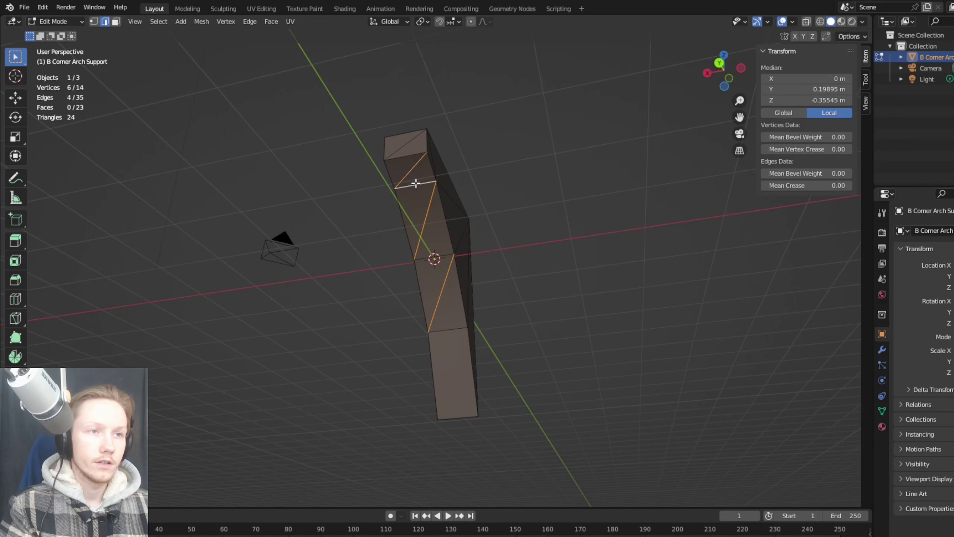
left_click(434, 258, "shift")
key("x")
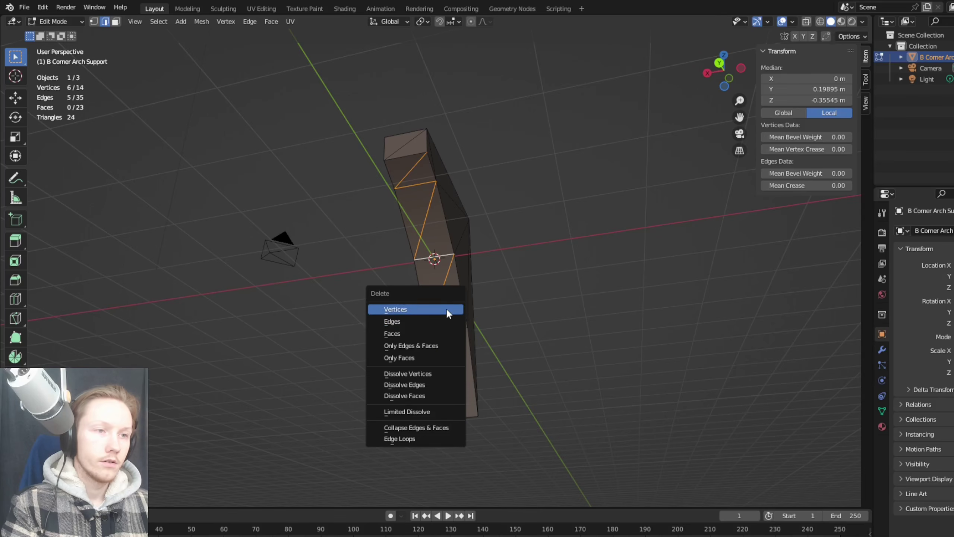
left_click(402, 346)
middle_click_drag(552, 330, 552, 330)
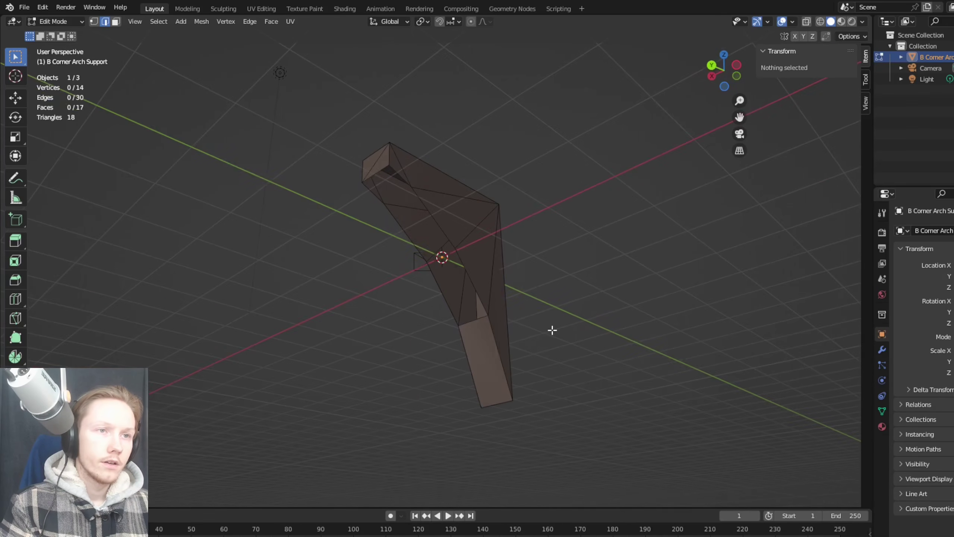
Step: Fill the opening nearest the arch's upper tip on the inner curve with one four-sided face
key("1")
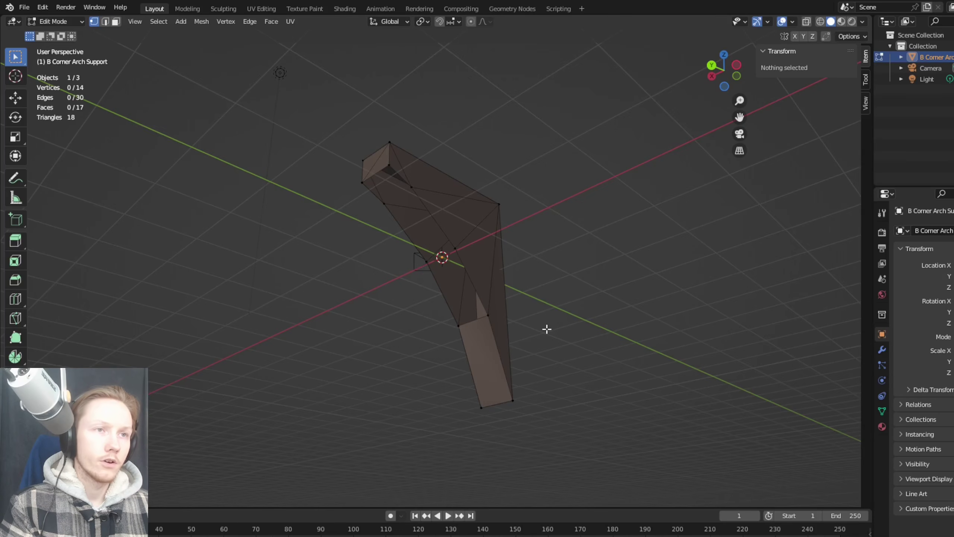
left_click(389, 166)
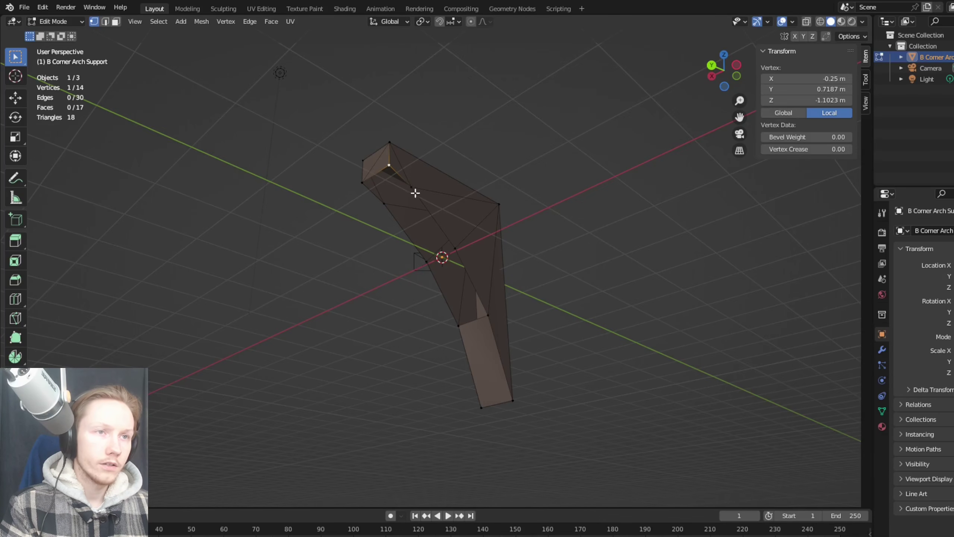
left_click(412, 188, "shift")
left_click(384, 204, "shift")
left_click(361, 183, "shift")
key("f")
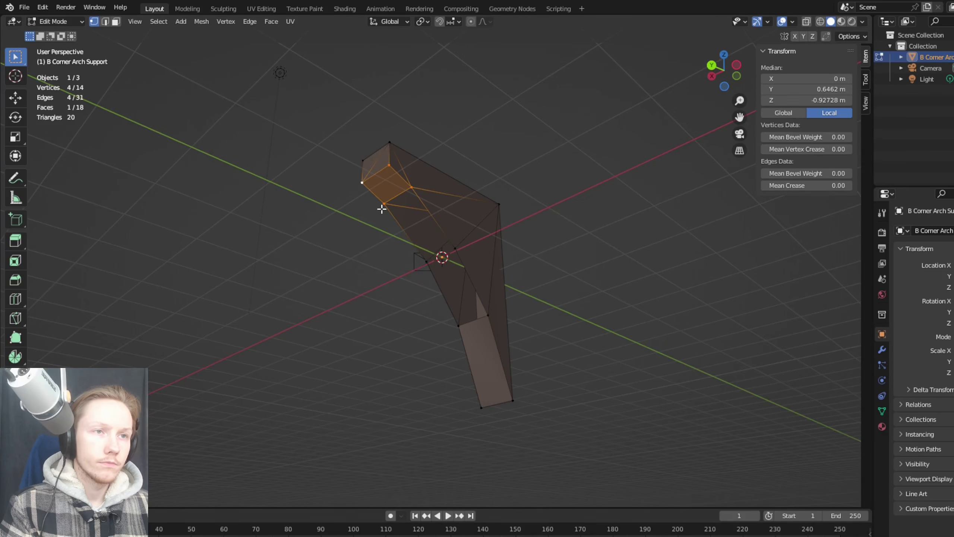
Step: Fill the middle opening of the inner arch curve with one four-sided face
left_click(383, 205)
left_click(412, 188, "shift")
left_click(455, 249, "shift")
left_click(426, 262, "shift")
key("f")
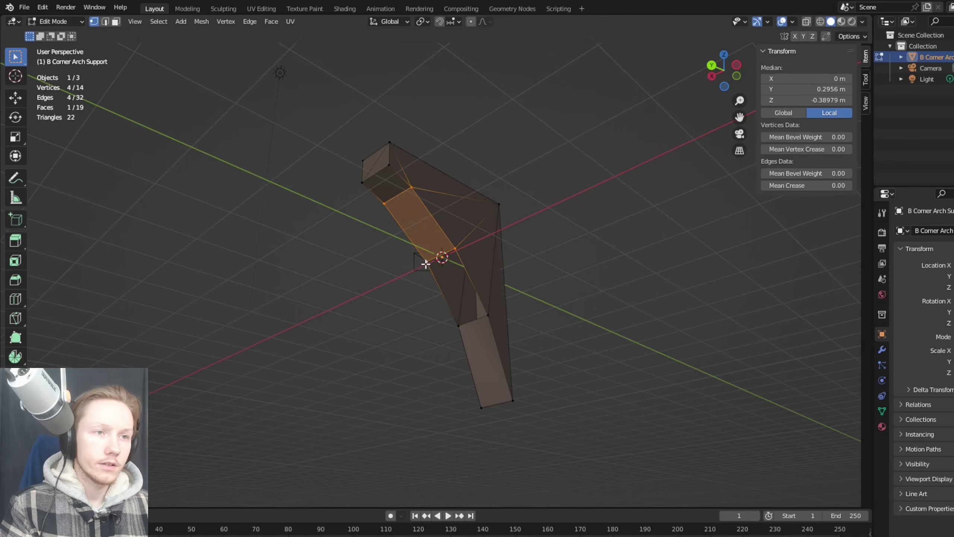
Step: Fill the remaining lower opening of the inner arch curve with one four-sided face, and clear the selection
left_click(426, 262)
left_click(455, 249, "shift")
left_click(488, 315, "shift")
left_click(458, 325, "shift")
key("f")
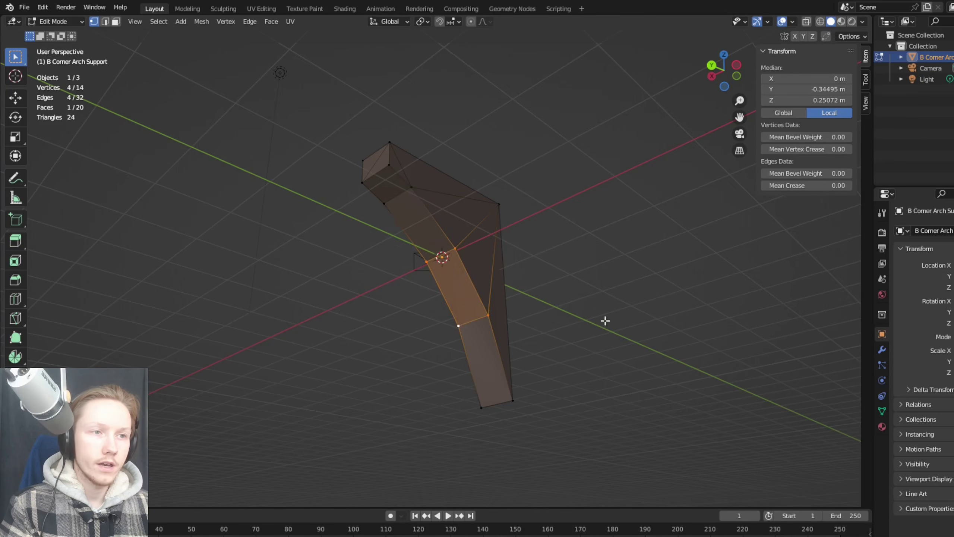
key("alt+a")
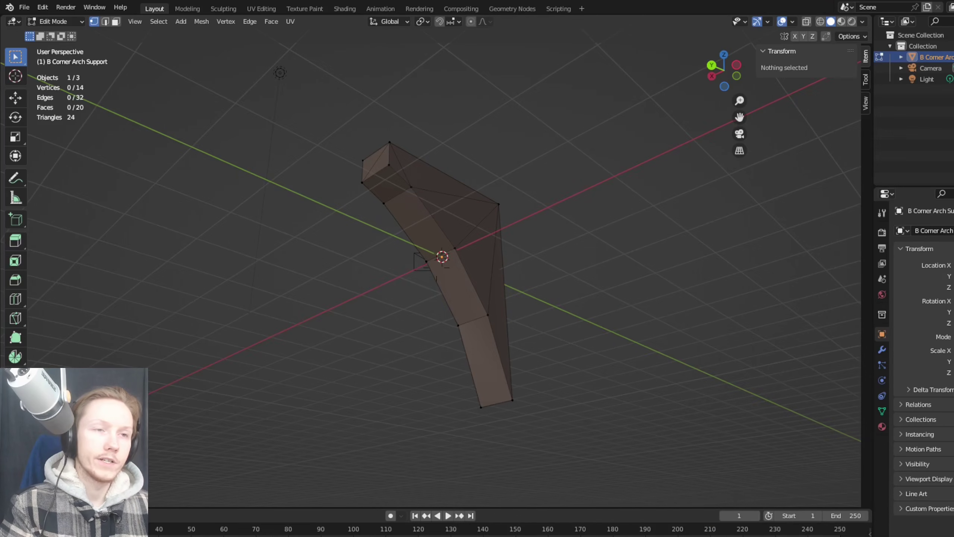
Step: Delete the diagonal edge across the end face at the arch's upper tip
middle_click_drag(602, 331, 620, 345)
middle_click_drag(602, 331, 605, 389, "shift")
scroll(601, 330, "up", 2)
key("2")
left_click(404, 204)
key("x")
left_click(409, 204)
key("1")
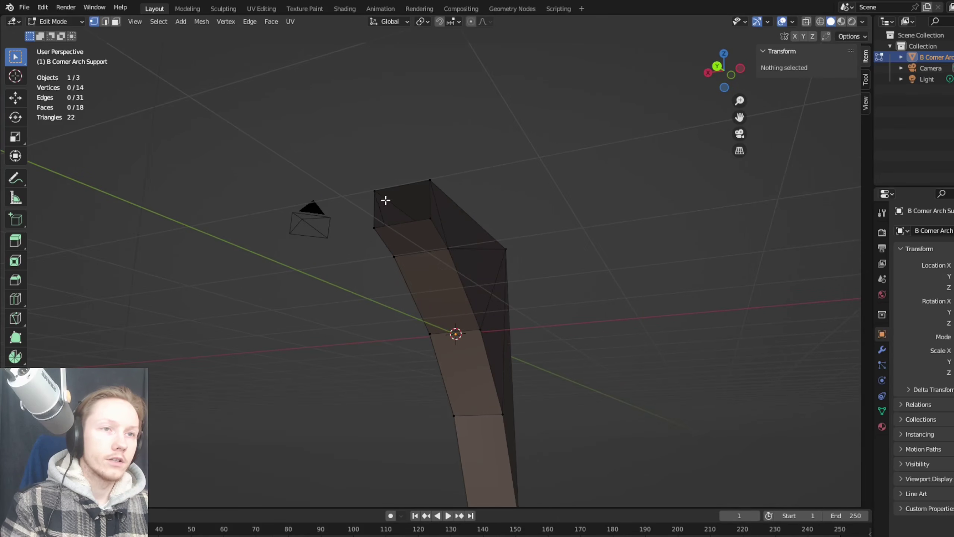
Step: Fill the open end at the arch's upper tip with one four-sided face, and clear the selection
left_click(375, 191)
left_click(374, 228, "shift")
left_click(430, 218, "shift")
left_click(430, 182, "shift")
key("f")
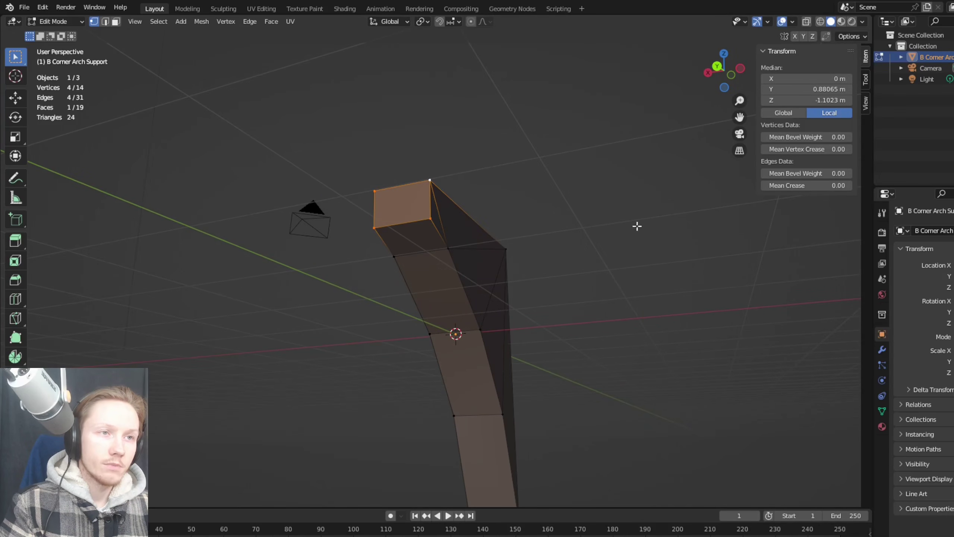
key("alt+a")
mouse_move(637, 224)
middle_mouse_down()
mouse_move(437, 268)
mouse_move(630, 211)
middle_mouse_up()
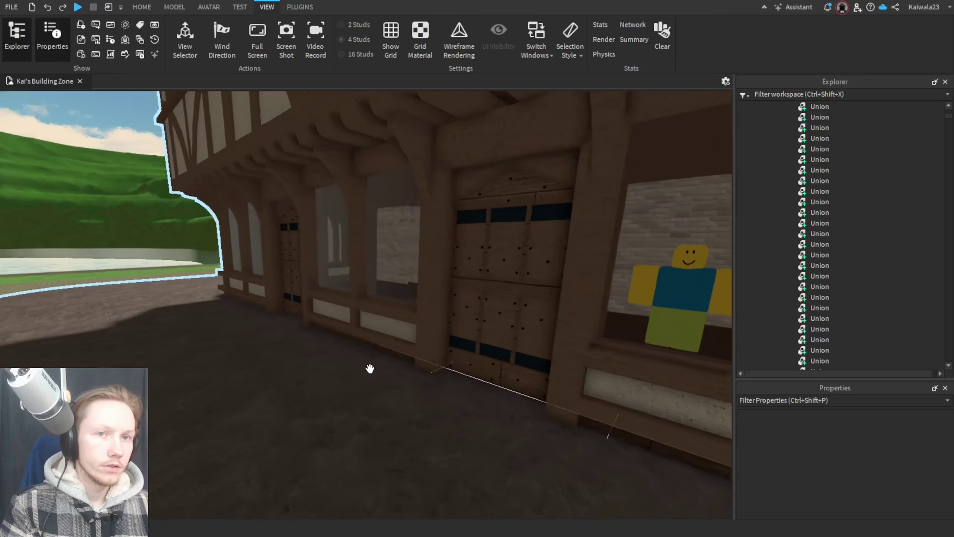
Step: Switch to Roblox Studio, move an arch support beside the door to examine which sides are hidden, and undo the move
scroll(296, 334, "up", 10)
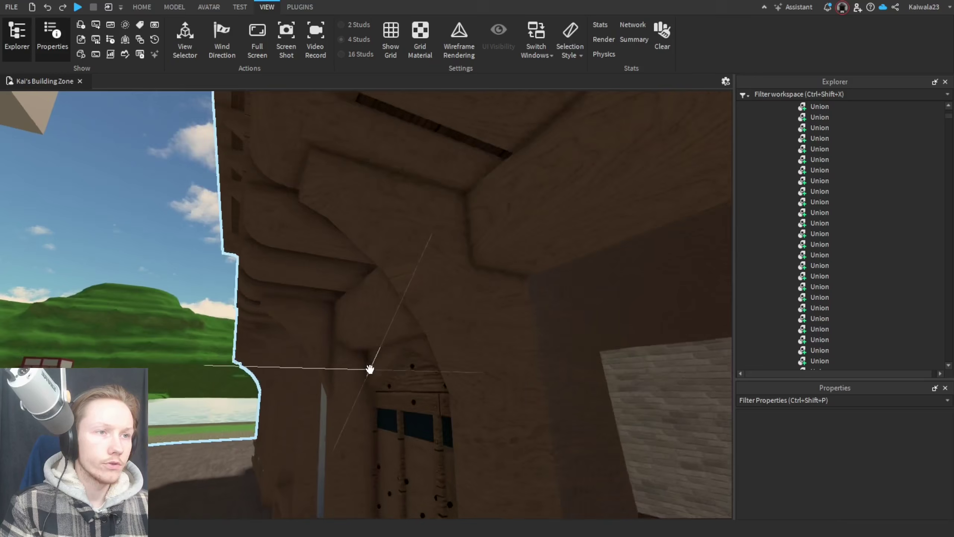
left_click(297, 311)
left_click_drag(189, 372, 83, 375)
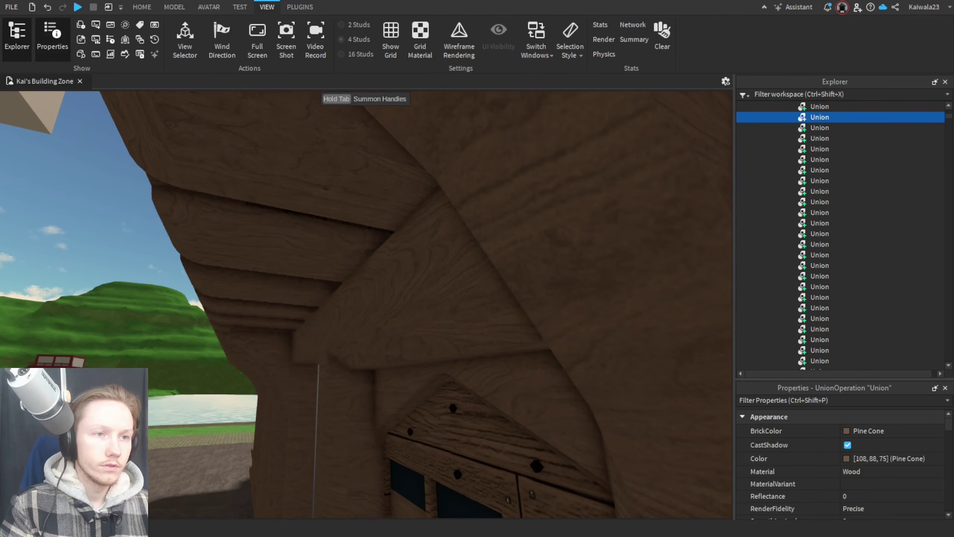
right_click_drag(263, 375, 260, 377)
right_click_drag(321, 393, 324, 394)
scroll(326, 394, "down", 2)
key("ctrl+z")
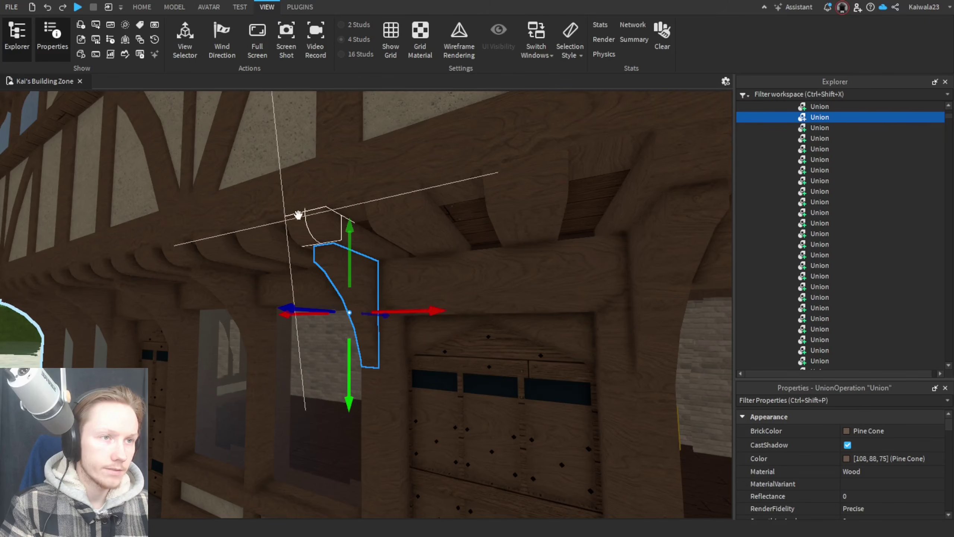
scroll(309, 317, "up", 5)
scroll(302, 334, "down", 8)
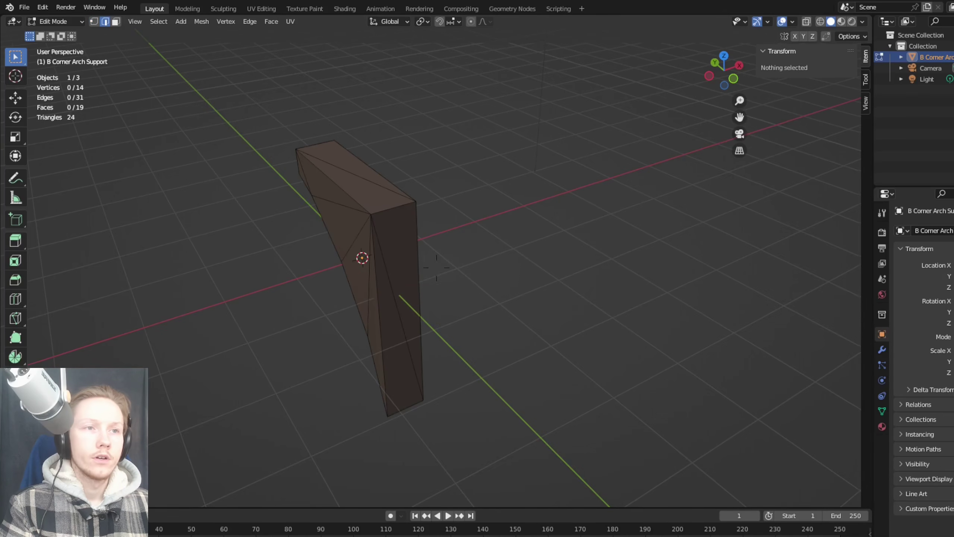
Step: In Blender, delete the two triangles on the support's flat top with Only Faces, undoing a first deletion made with Only Edges & Faces
key("e")
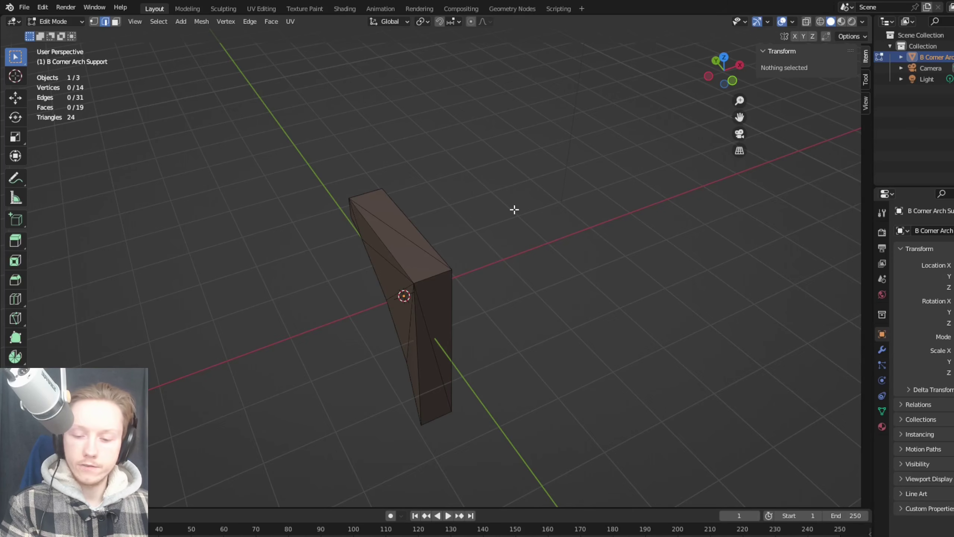
left_click(398, 219)
left_click(386, 199, "shift")
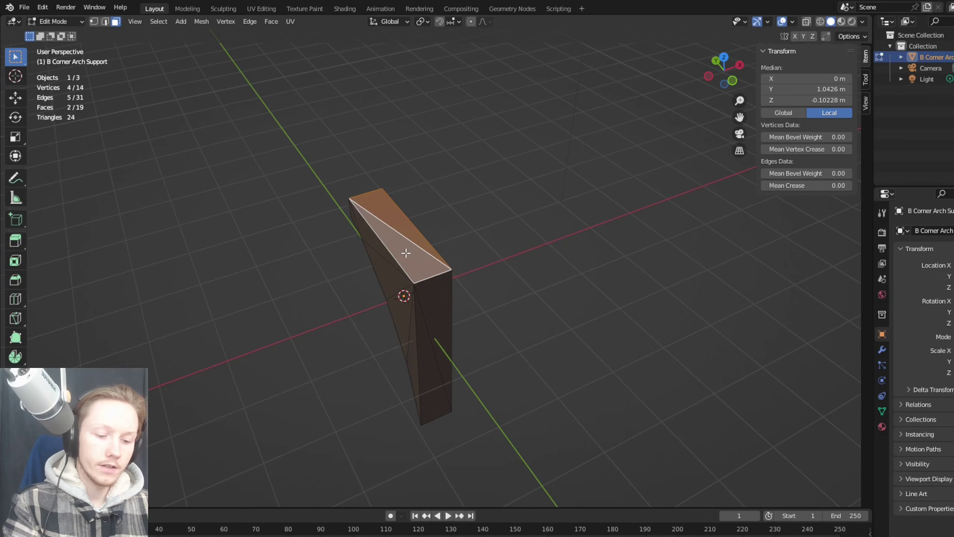
key("x")
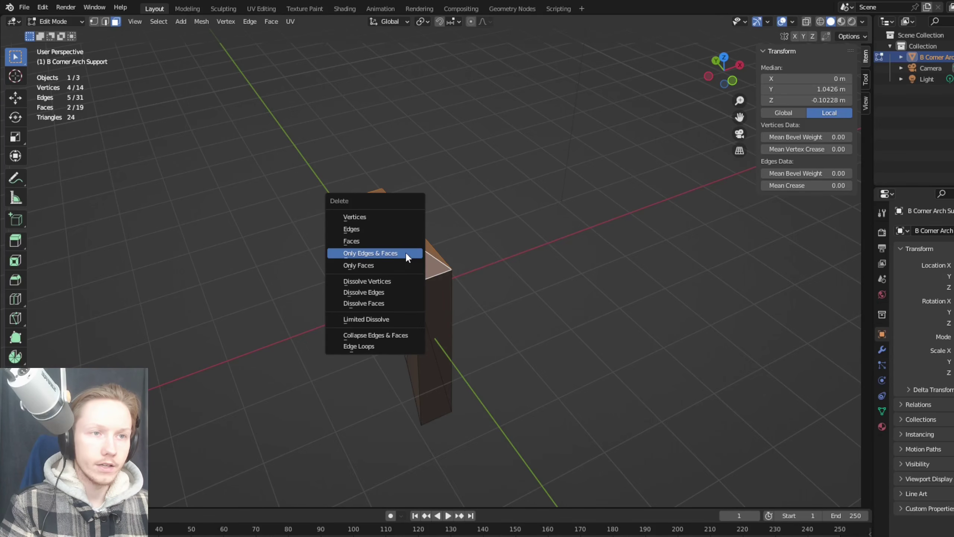
left_click(377, 253)
middle_click_drag(378, 253, 443, 263)
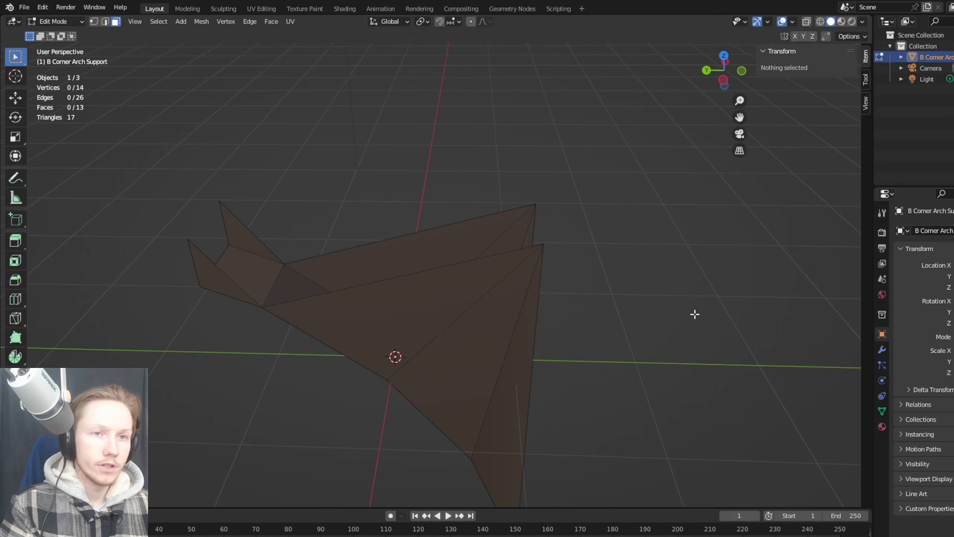
key("ctrl+z")
key("x")
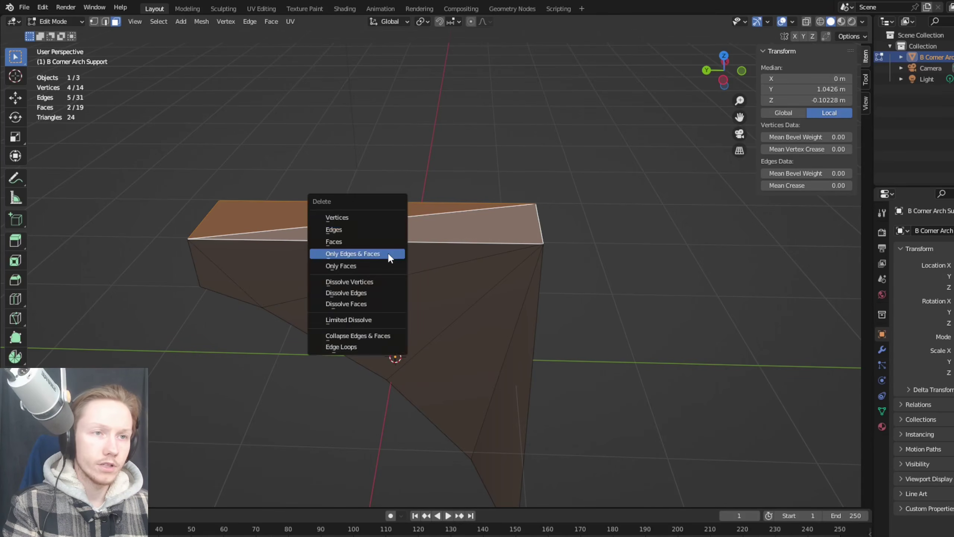
left_click(367, 267)
middle_click_drag(367, 269, 436, 268)
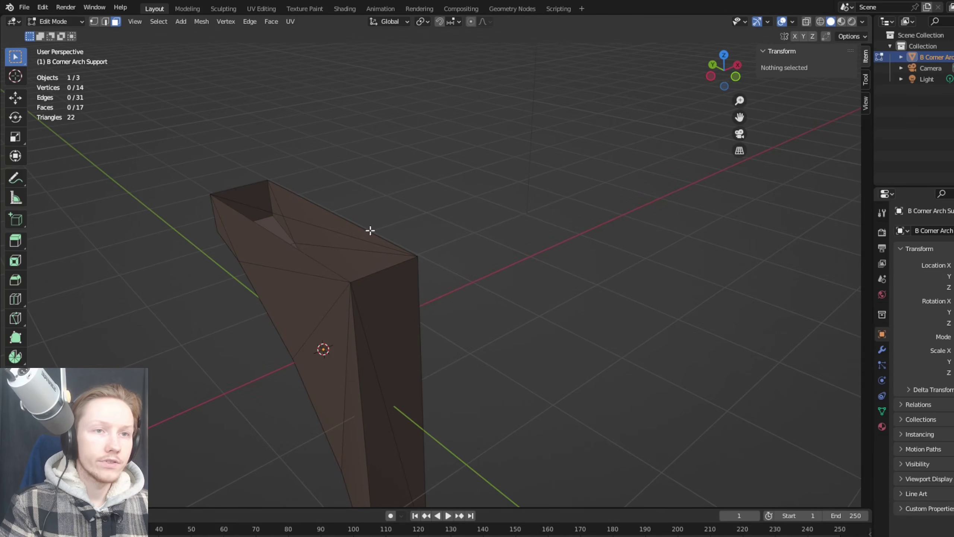
Step: Delete the leftover diagonal edge across the support's open top
left_click(326, 226)
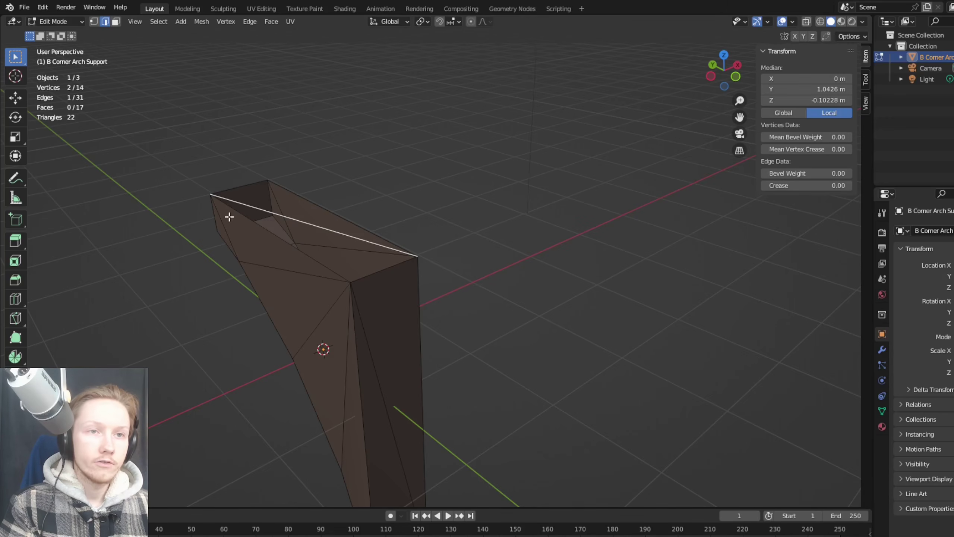
key("x")
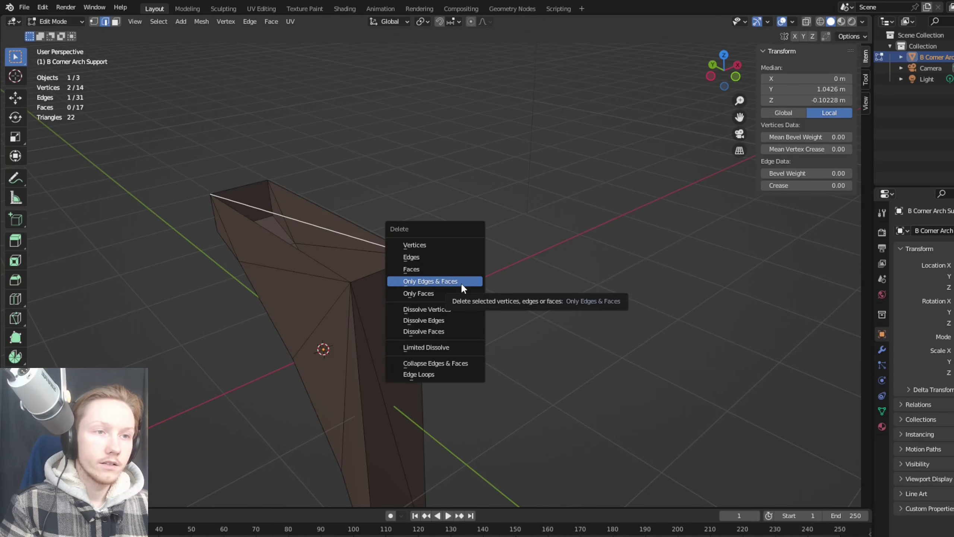
left_click(463, 258)
Step: Delete the diagonal edge across the support's flat back side together with its two triangles
middle_click_drag(564, 288, 386, 255)
left_click(385, 255)
key("x")
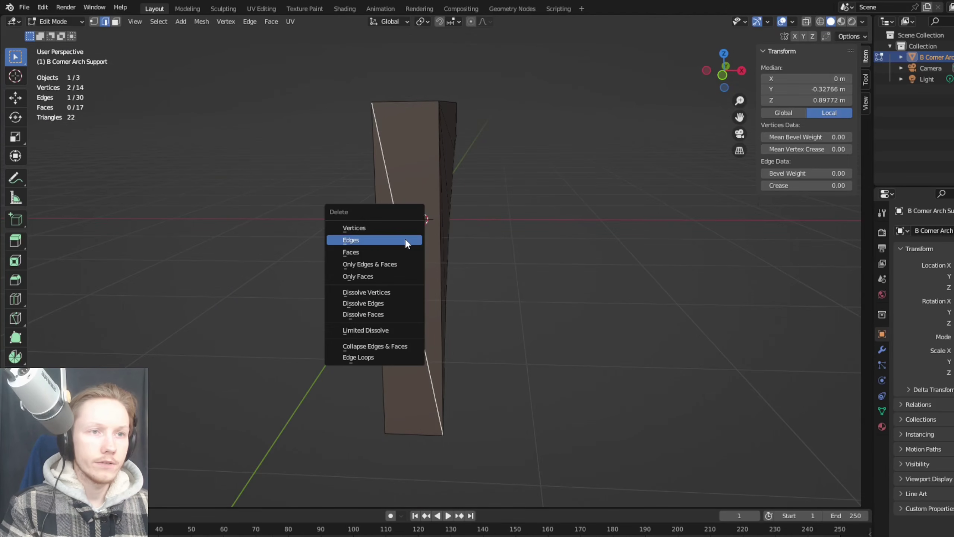
left_click(404, 237)
middle_click_drag(485, 260, 569, 274)
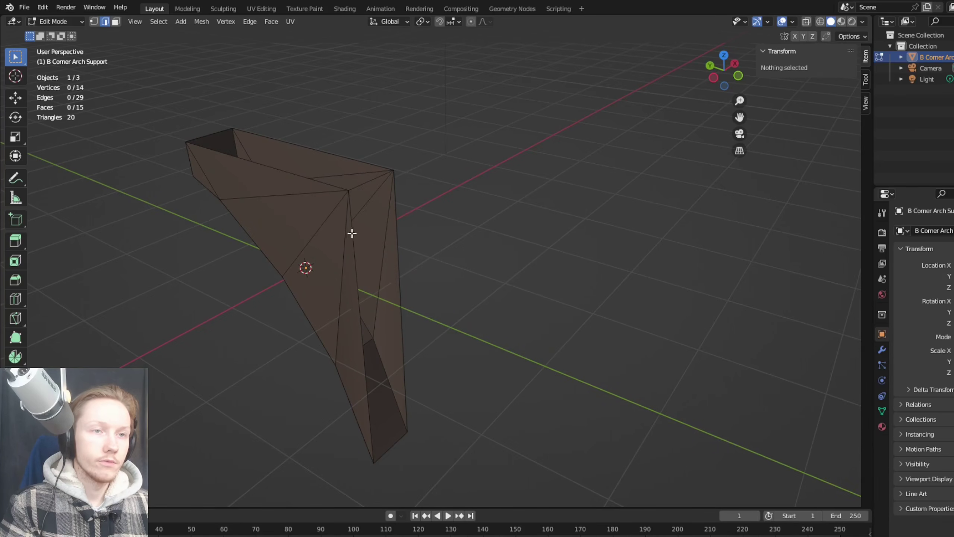
left_click(415, 272)
key("x")
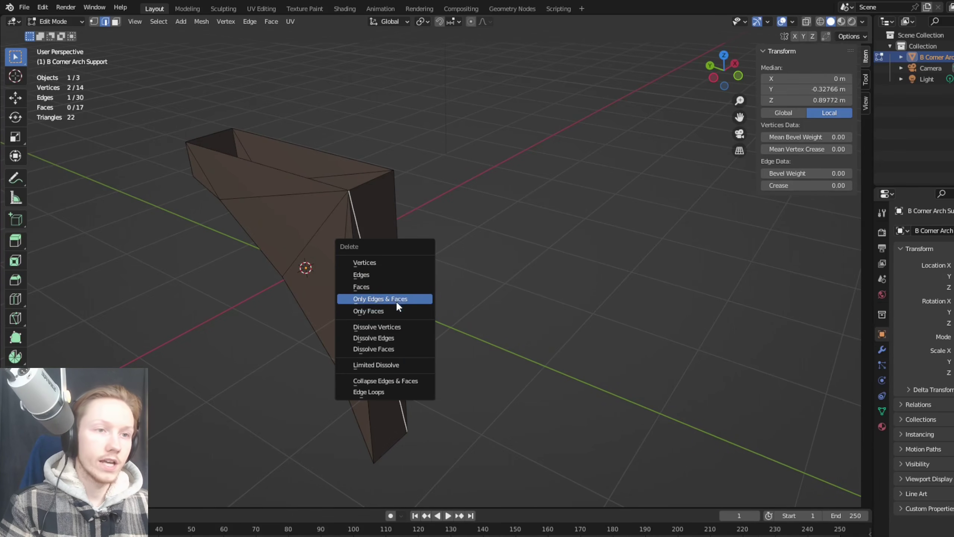
left_click(448, 296)
Step: Delete the short edge between the open top and open back of the support, undoing and redoing the deletion
left_click(371, 184)
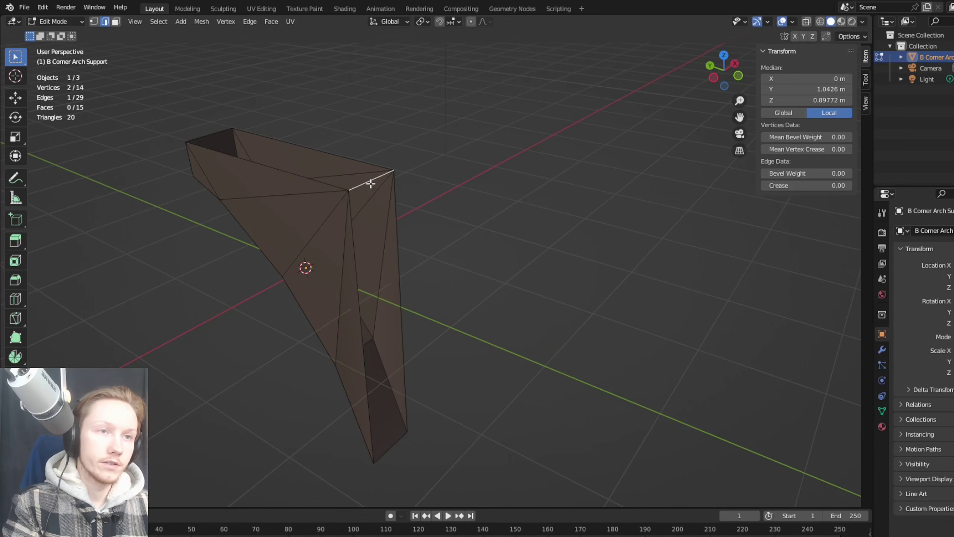
key("x")
left_click(339, 223)
middle_click_drag(436, 267, 507, 245)
key("ctrl+z")
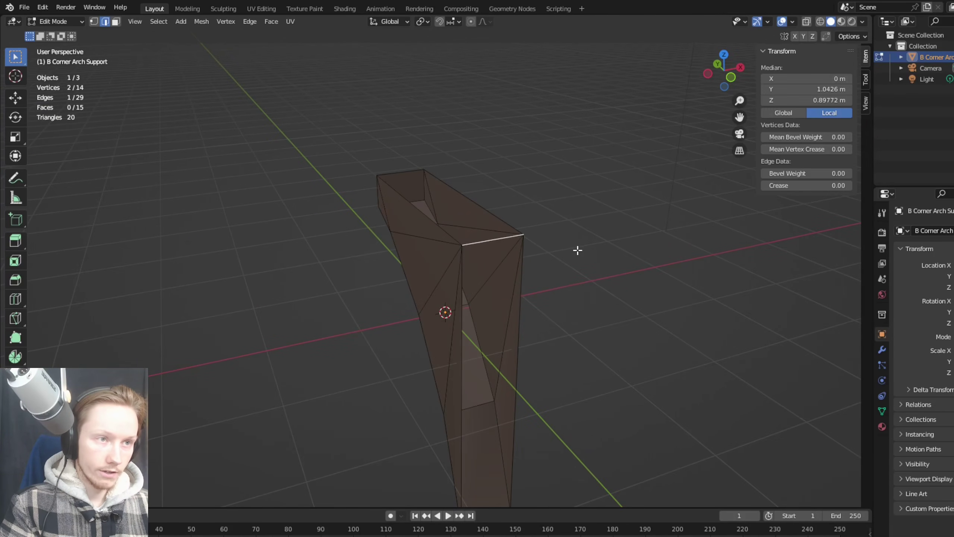
key("ctrl+shift+z")
middle_click_drag(605, 292, 373, 236)
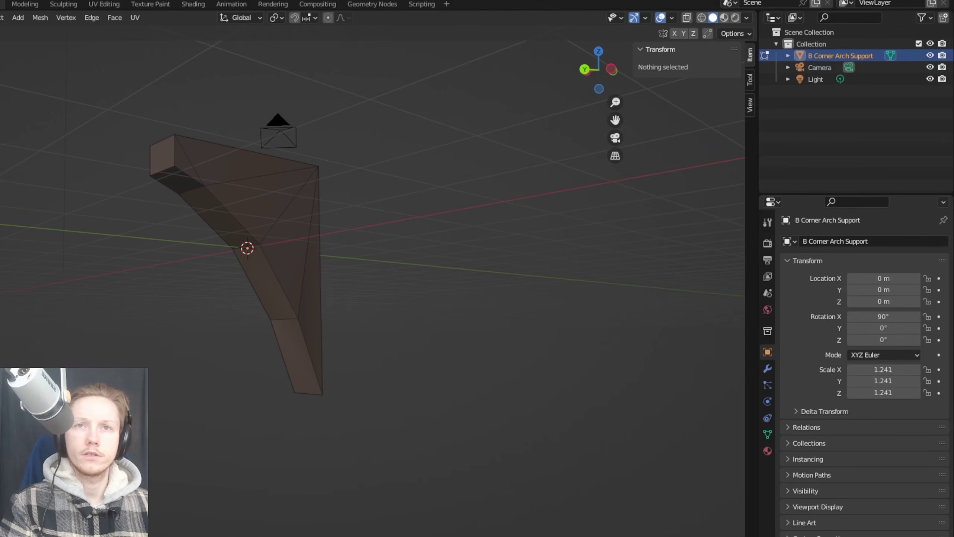
Step: Start a Wavefront OBJ export of the corner support and choose the D:\Meshes\Tudor House Meshes folder as its destination
mouse_move(1, 173)
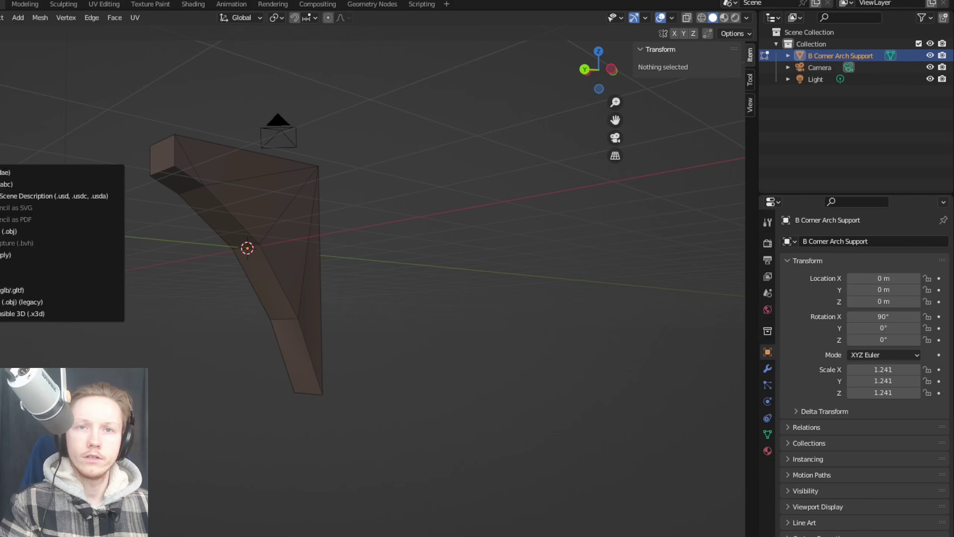
left_click(33, 235)
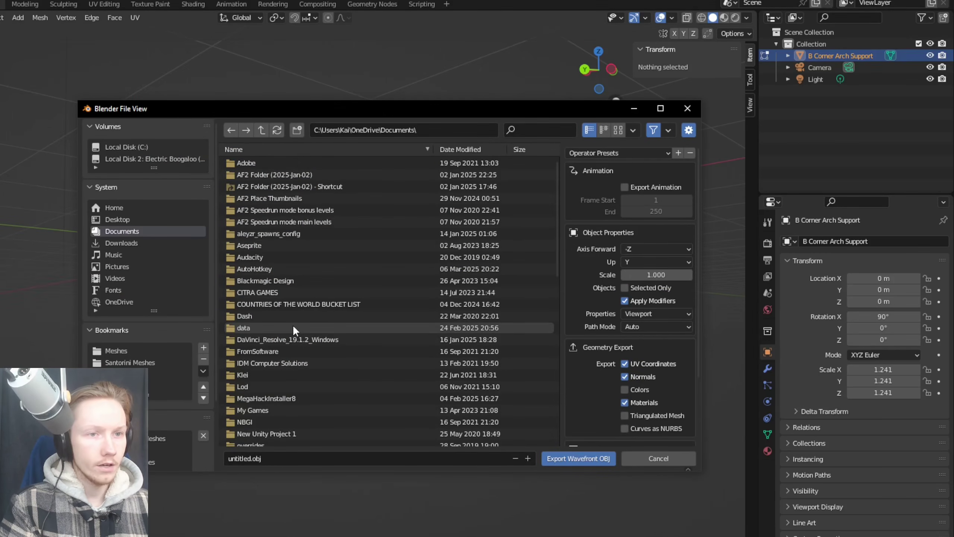
left_click(146, 352)
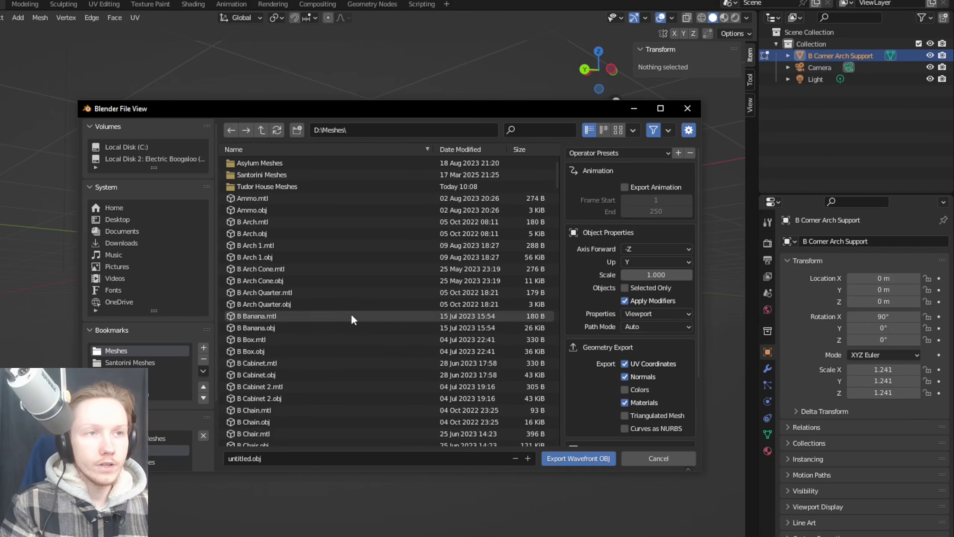
left_click(311, 186)
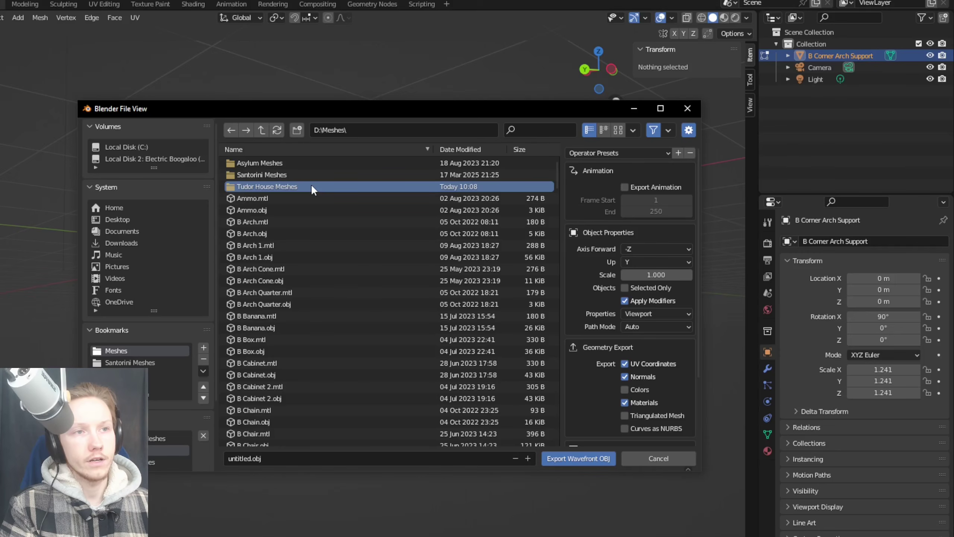
double_click(311, 186)
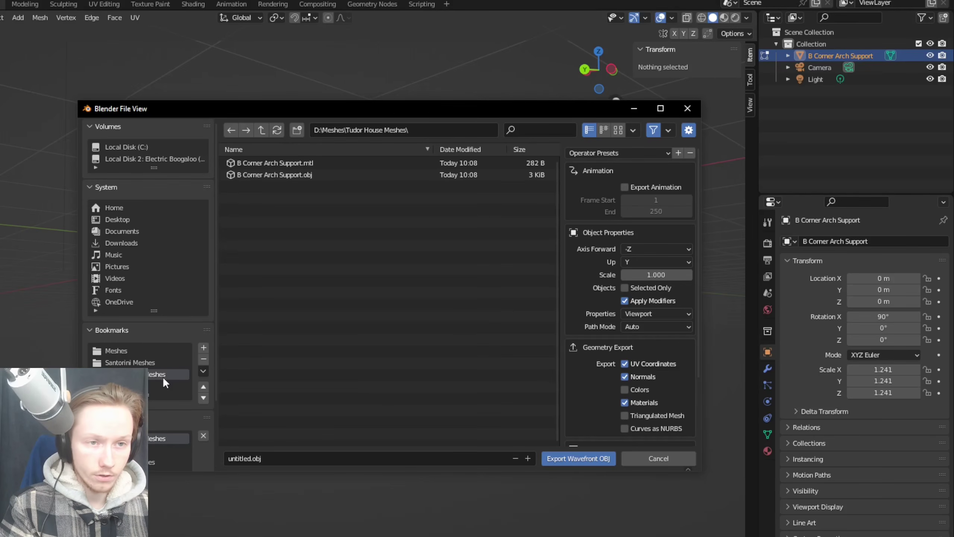
left_click(152, 351)
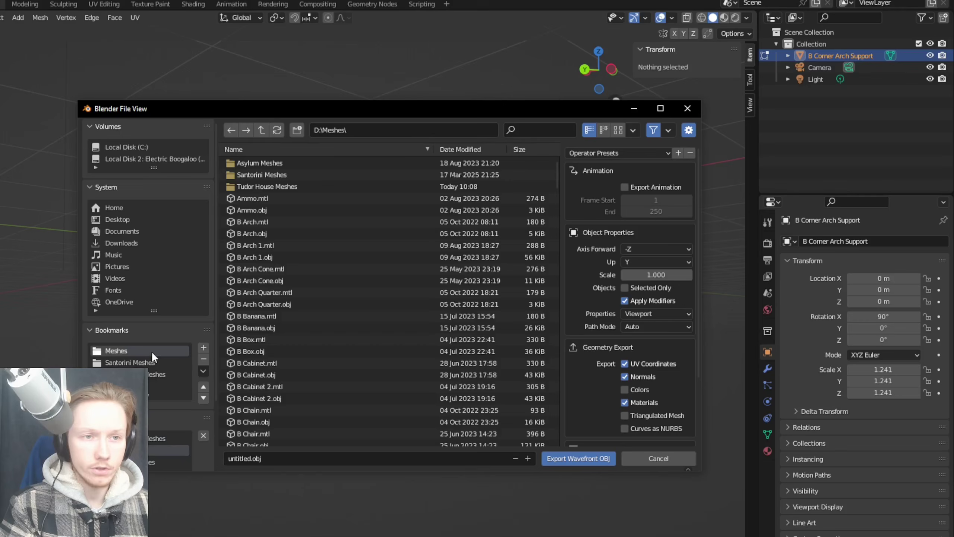
left_click(148, 374)
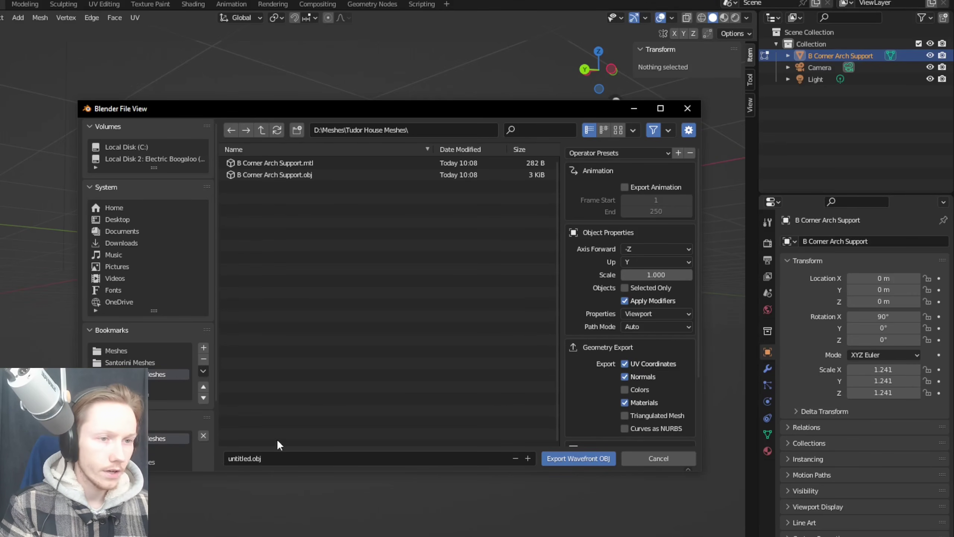
Step: Name the file G Corner Arch Support.obj, export it, and deselect the support in Object Mode
left_click(250, 459)
double_click(249, 458)
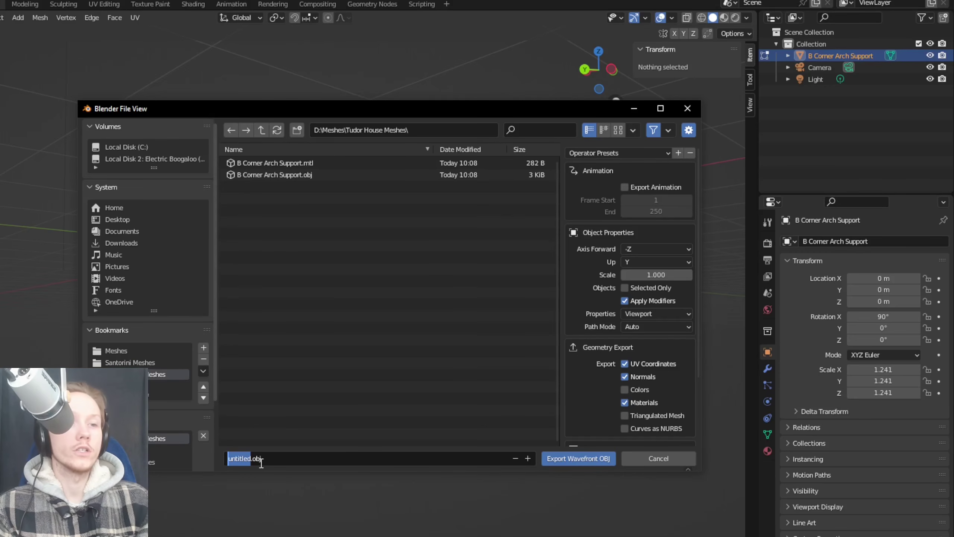
type("G Corner A")
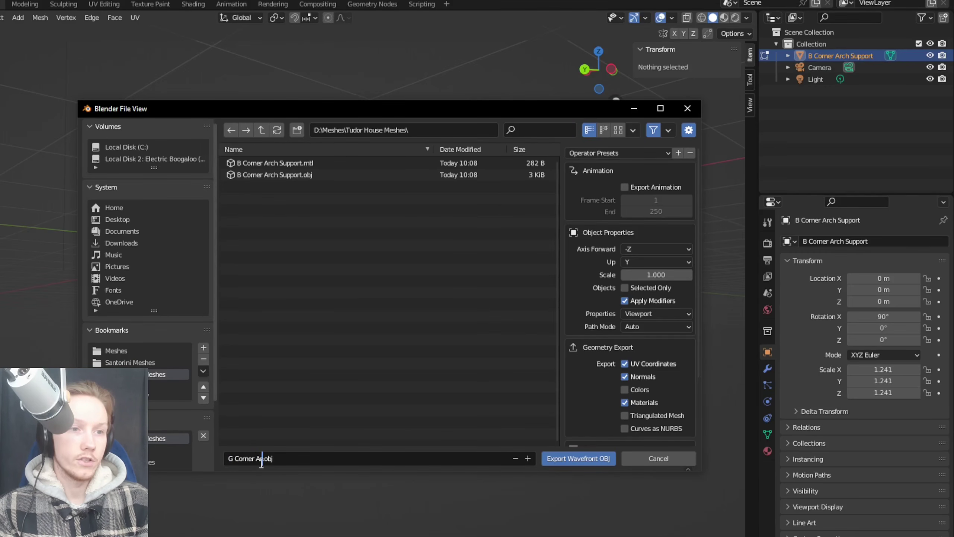
type("rch Support")
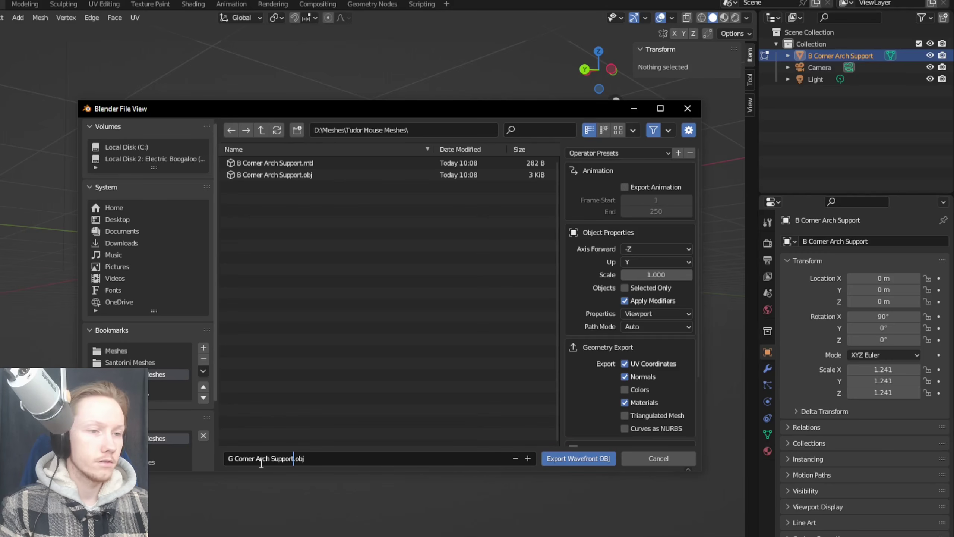
left_click(579, 457)
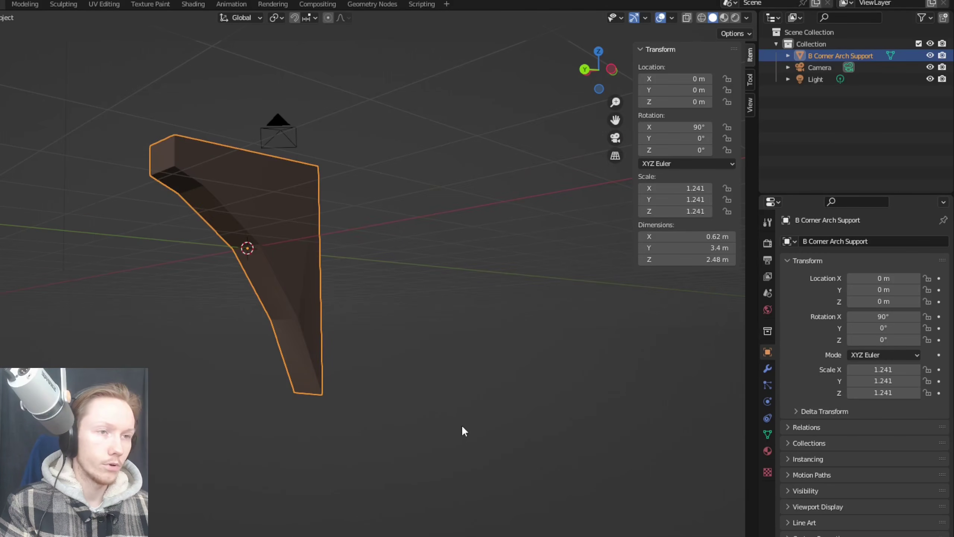
left_click(458, 429)
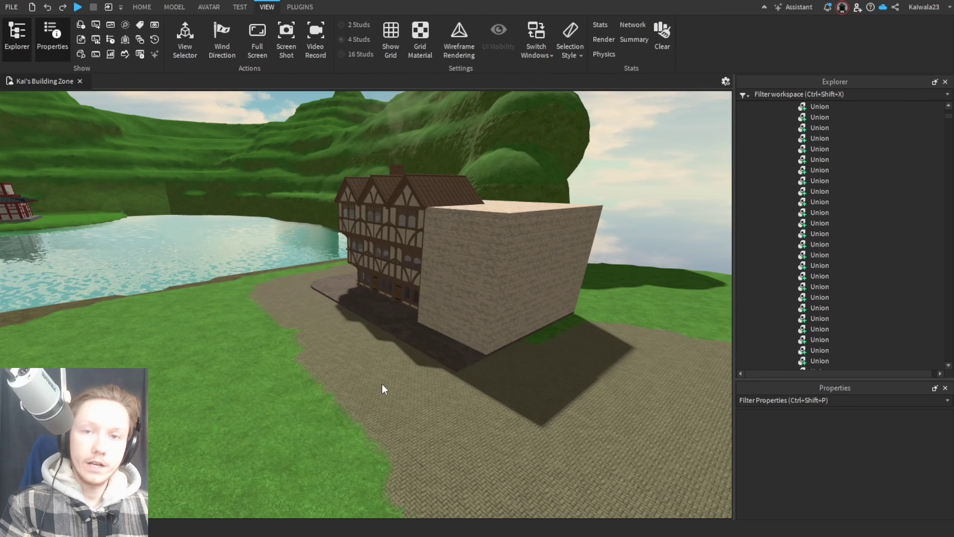
Step: Switch to Roblox Studio and open the Asset Manager
right_click_drag(381, 383, 385, 383)
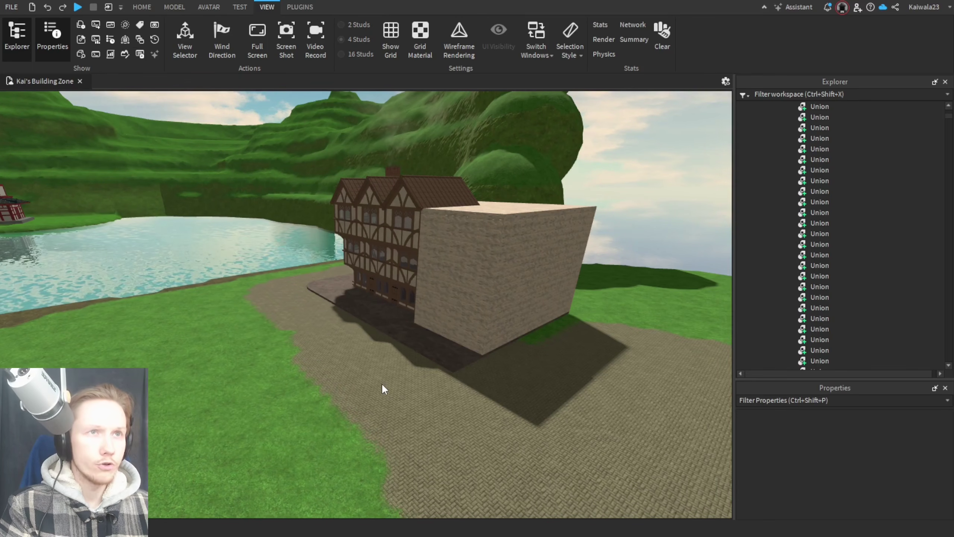
left_click(80, 24)
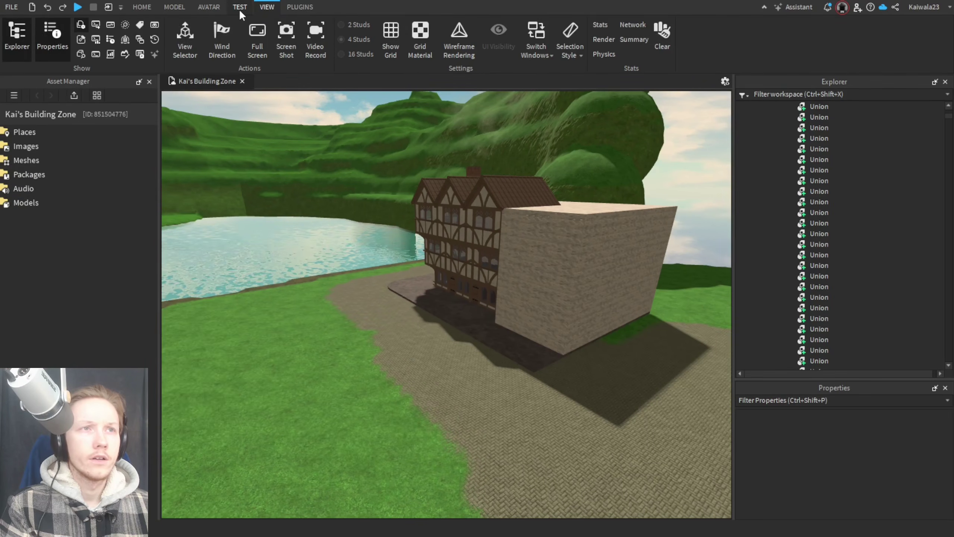
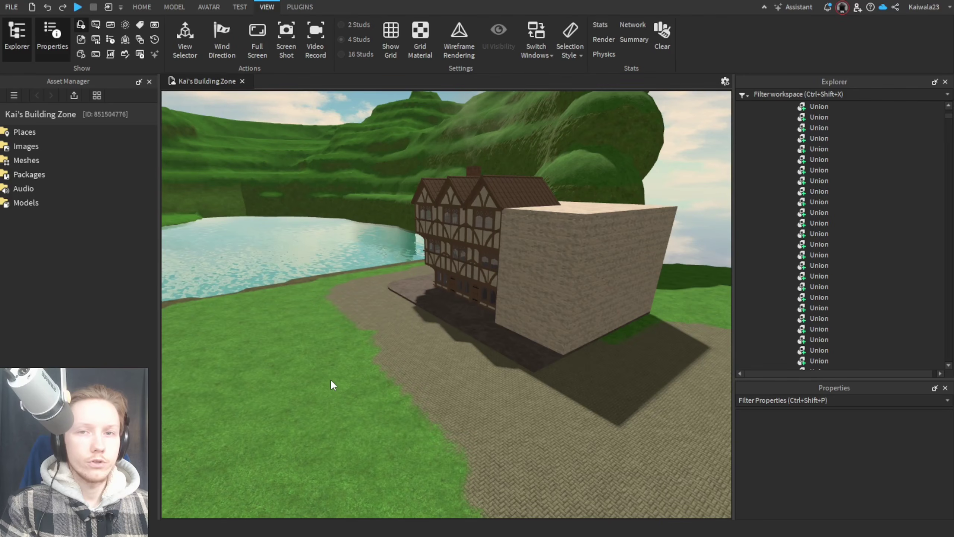
scroll(331, 378, "down", 10)
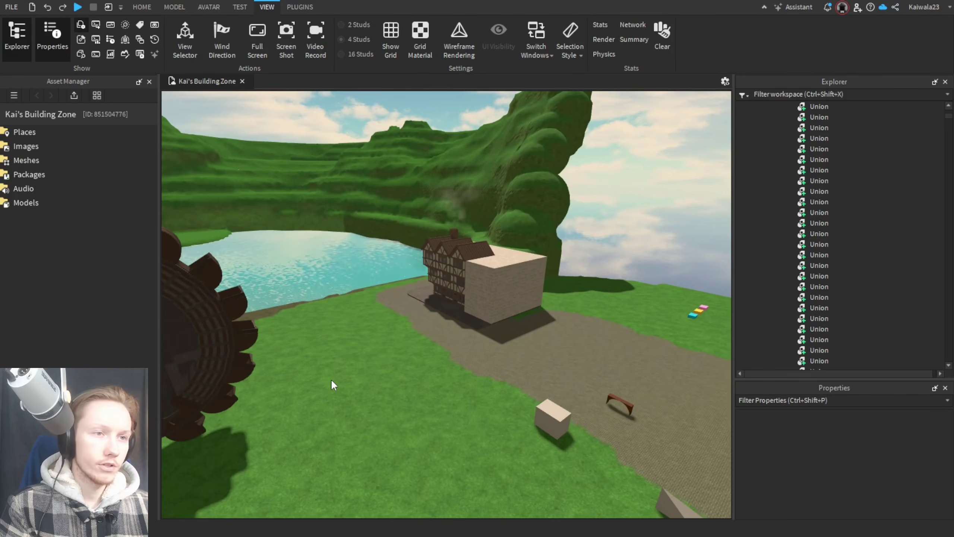
scroll(331, 379, "up", 6)
scroll(331, 379, "up", 5)
scroll(331, 378, "down", 6)
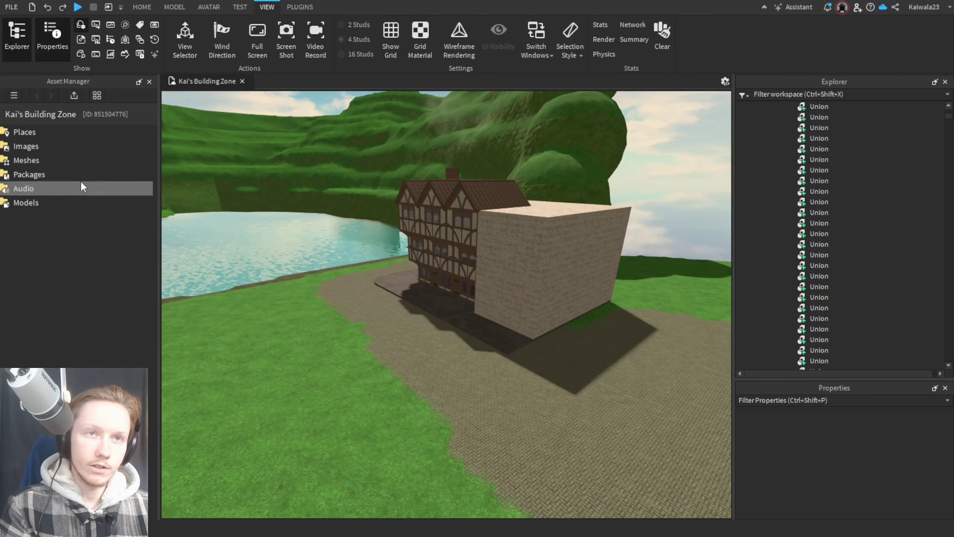
Step: Bulk import G Corner Arch Support.obj from the Tudor House Meshes folder with the default mesh import options
left_click(73, 95)
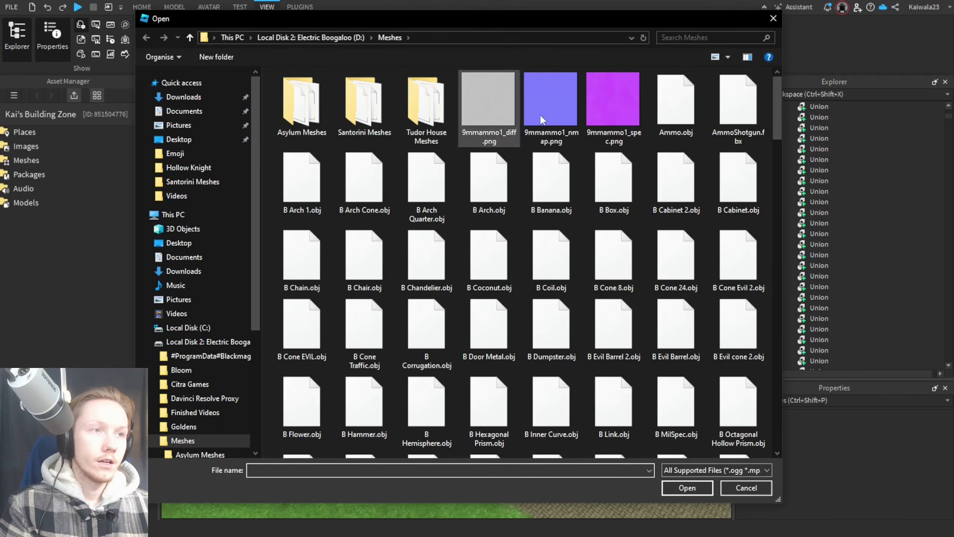
scroll(213, 406, "down", 2)
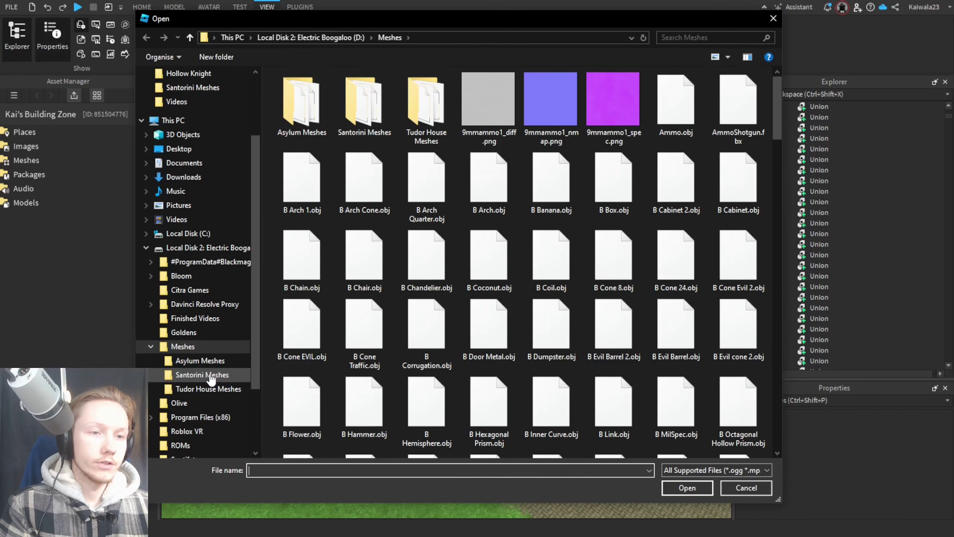
left_click(209, 389)
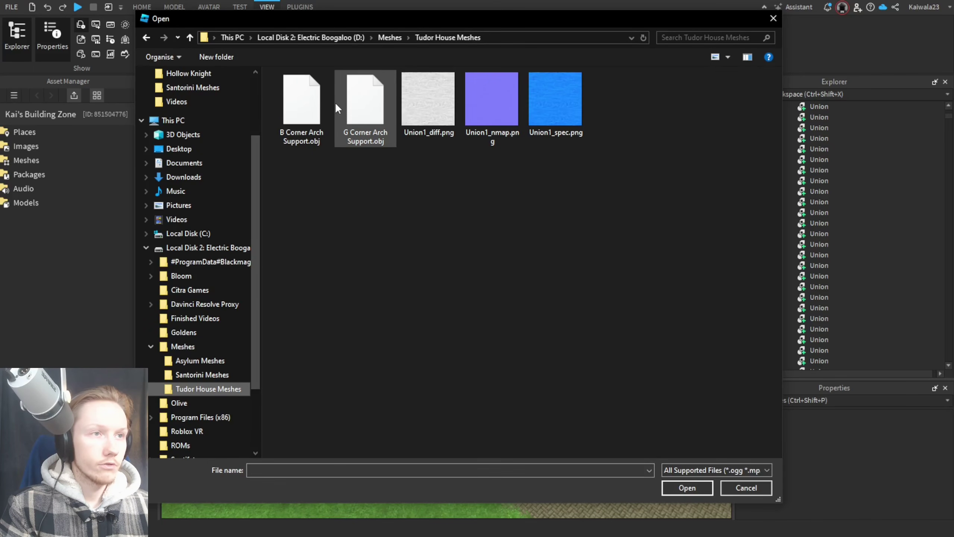
left_click(381, 121)
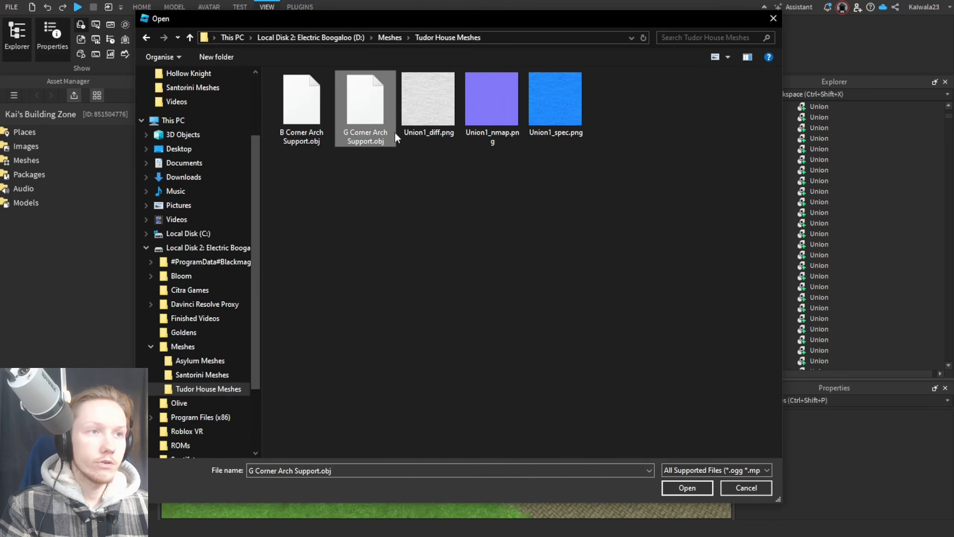
left_click(689, 487)
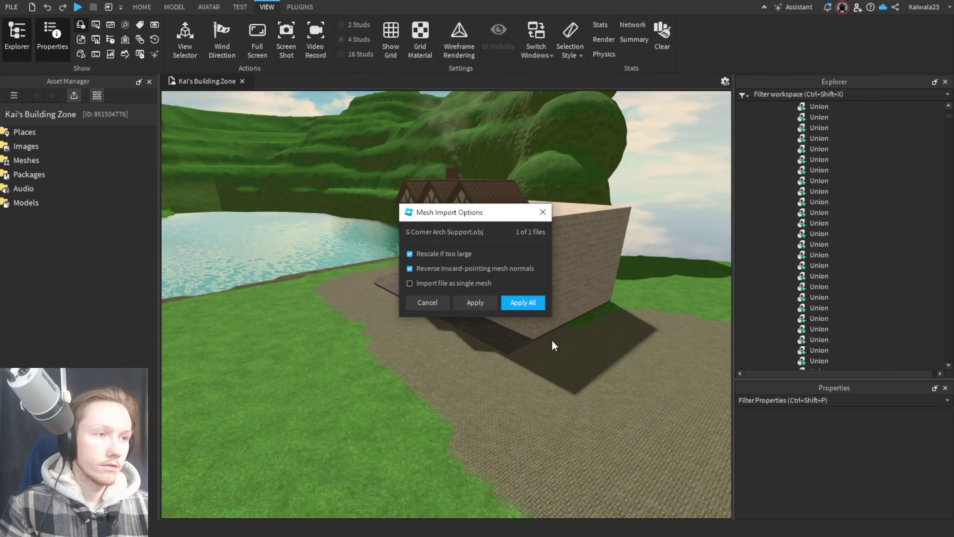
left_click(521, 302)
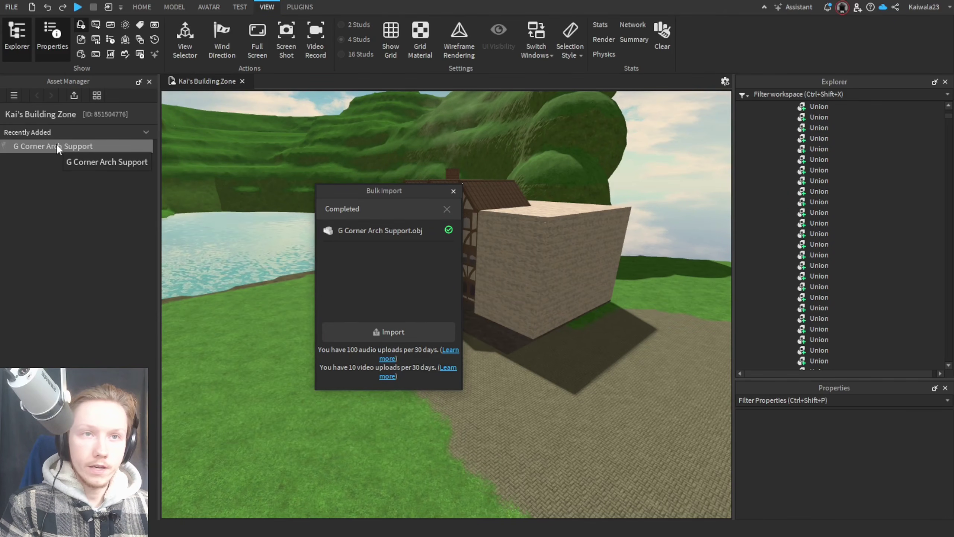
Step: Close the import summary and insert the G Corner Arch Support mesh into the workspace with its location
left_click(453, 191)
left_click(89, 145)
right_click(90, 145)
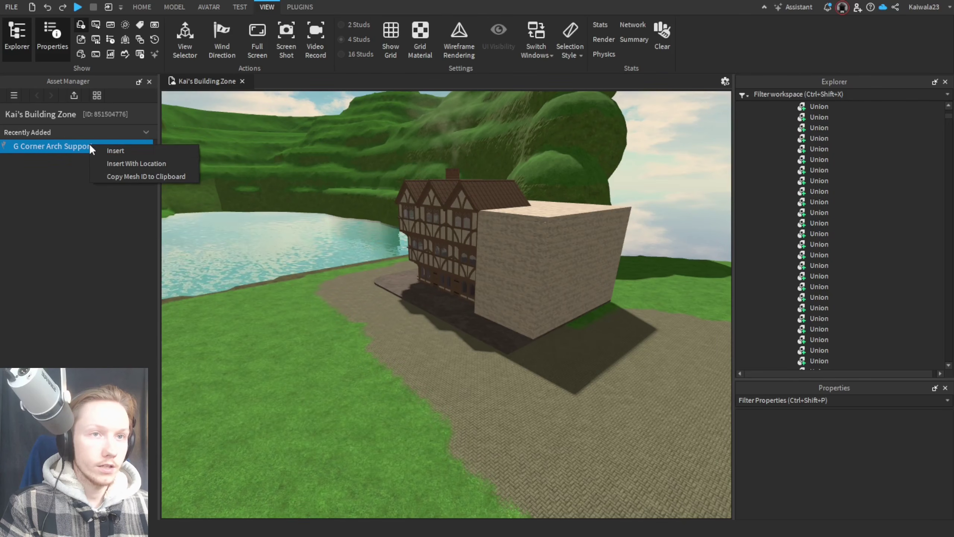
left_click(127, 163)
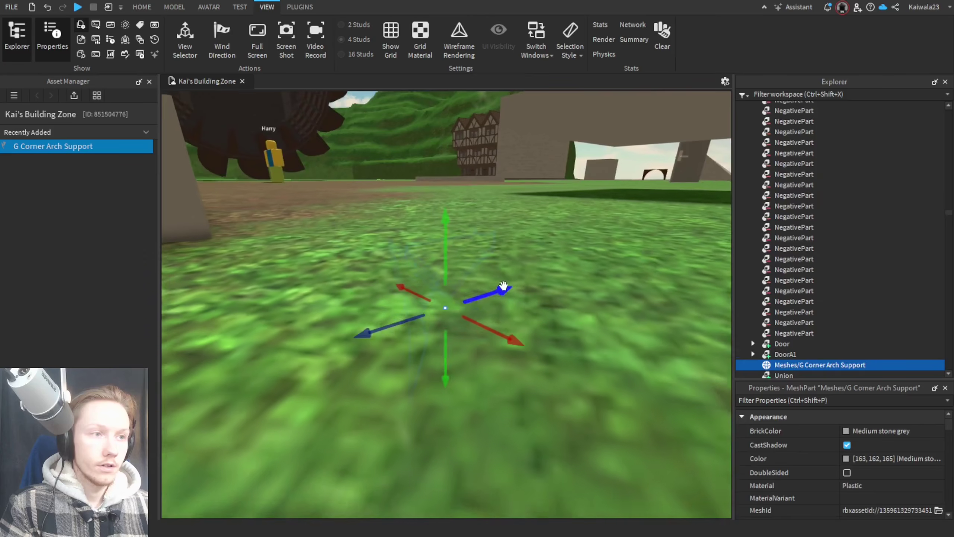
right_click_drag(503, 286, 476, 270)
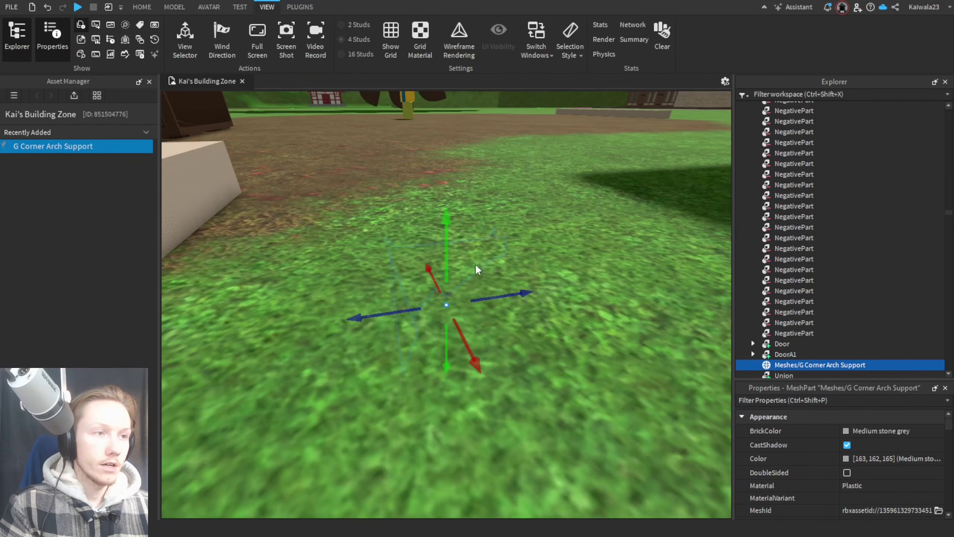
left_click_drag(445, 240, 476, 297)
Step: Deselect the inserted corner support and examine its faces from several sides
key("e")
key("s")
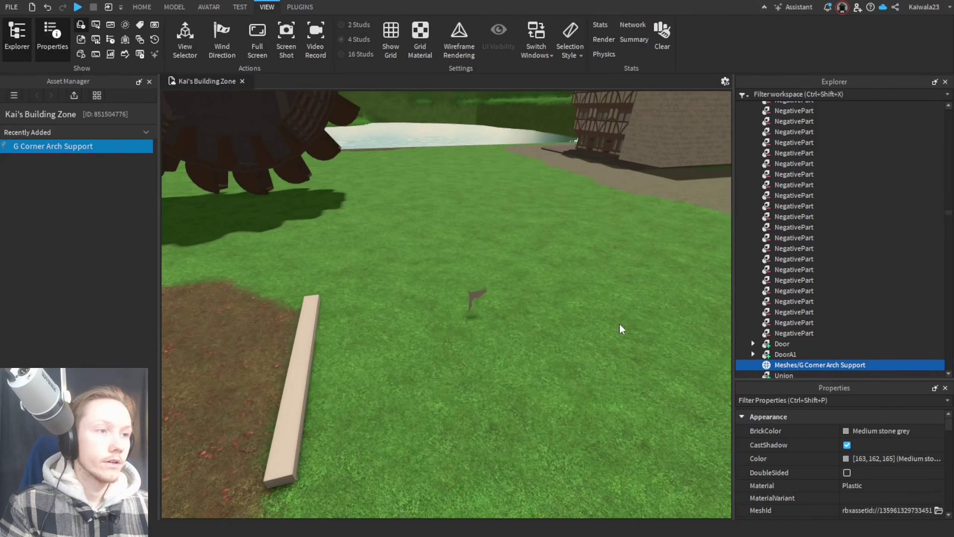
left_click(620, 329)
right_click_drag(620, 329, 620, 324)
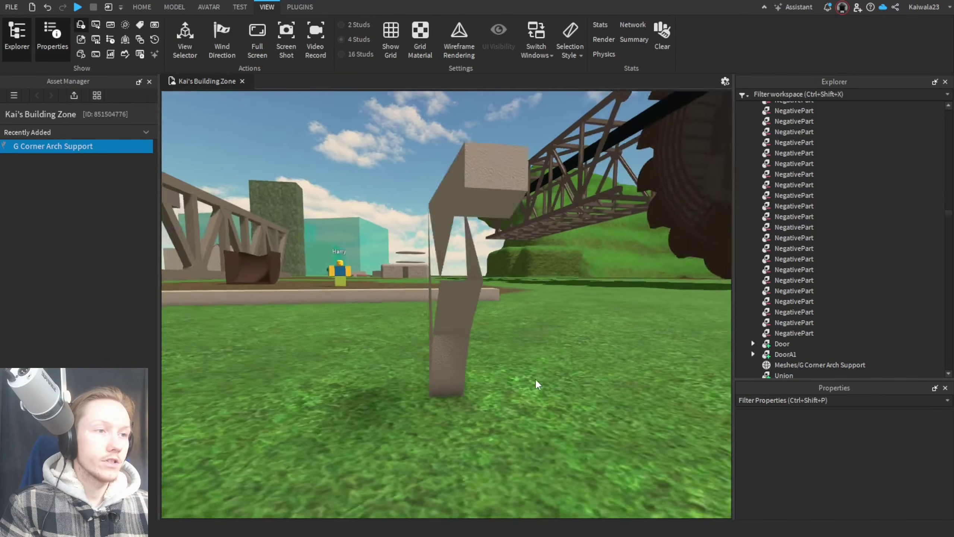
right_click_drag(535, 378, 527, 382)
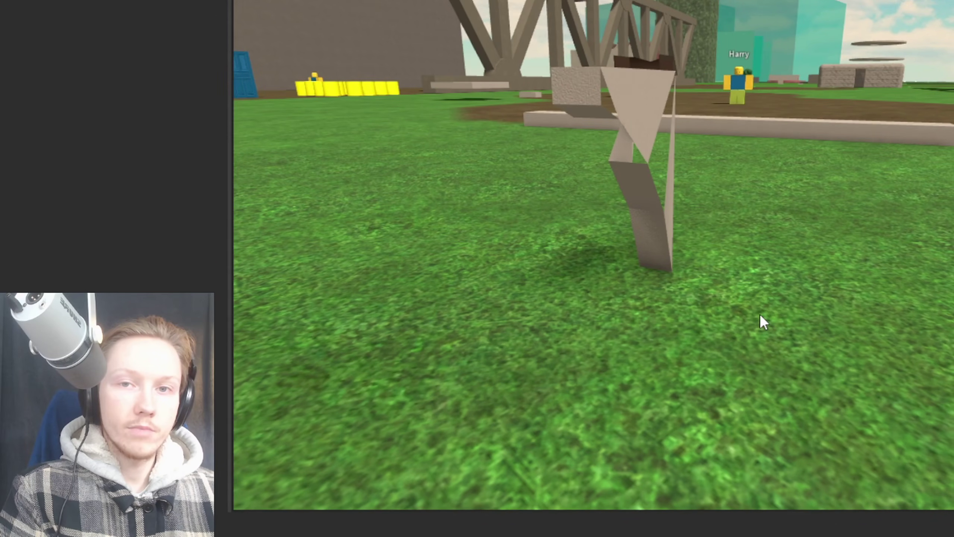
right_click_drag(759, 313, 760, 313)
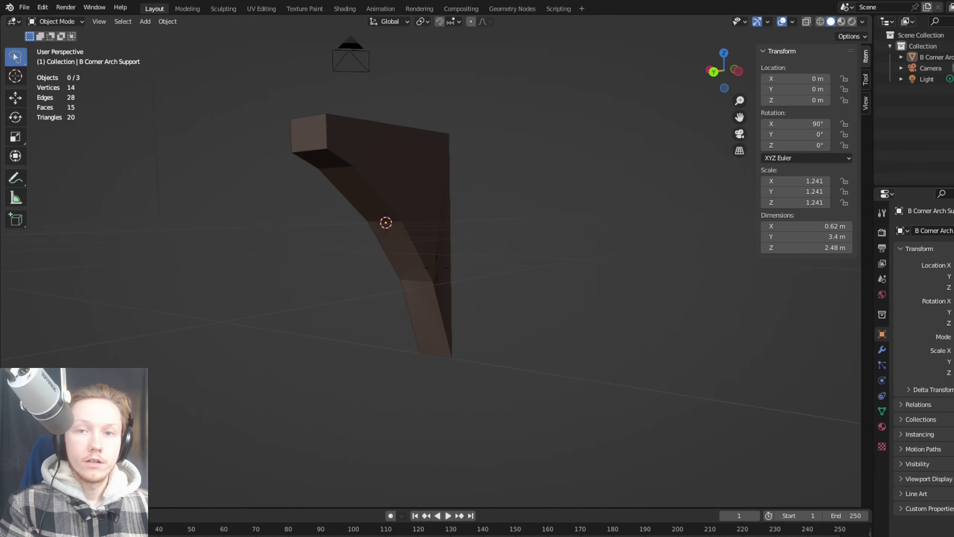
Step: Examine the corner arch support closely and switch it to Edit Mode
middle_click_drag(568, 321, 436, 267)
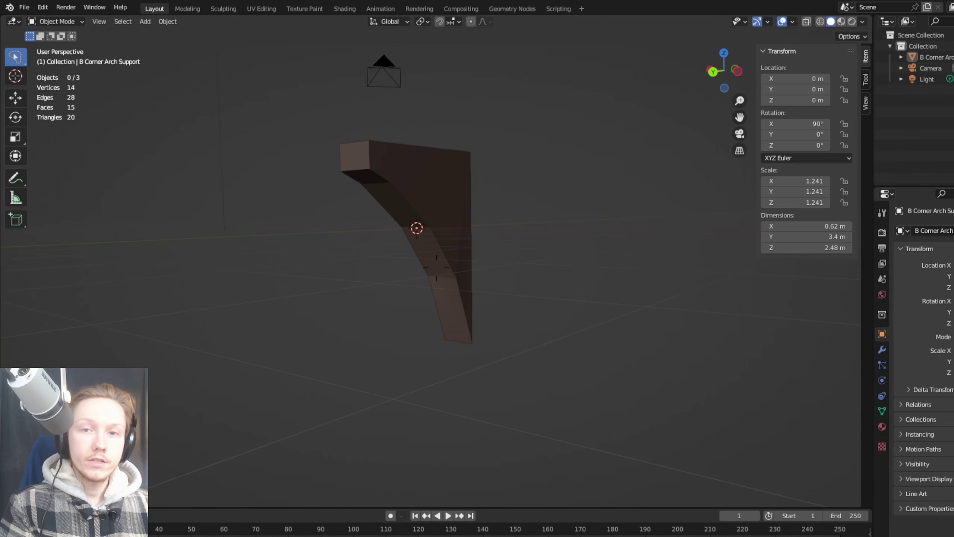
scroll(436, 267, "up", 3)
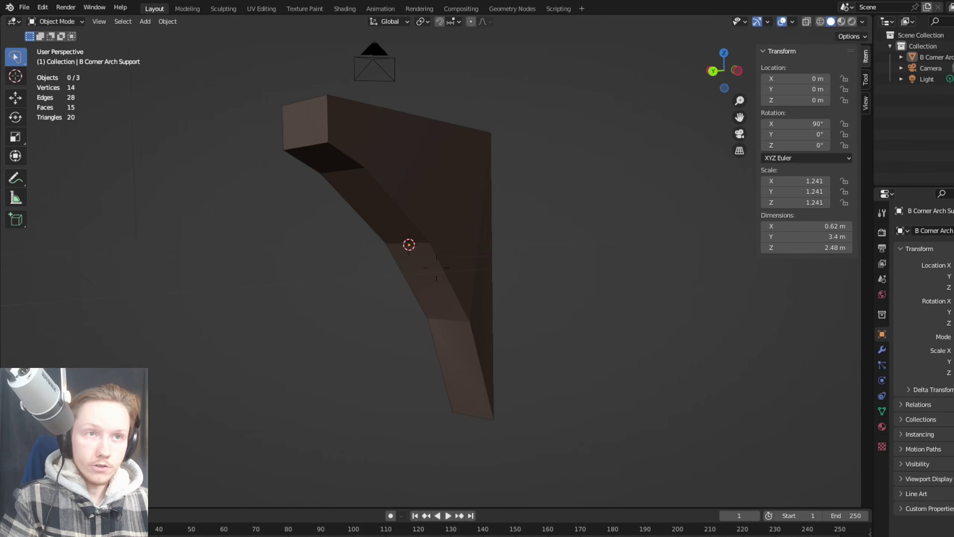
middle_click_drag(436, 268, 437, 268)
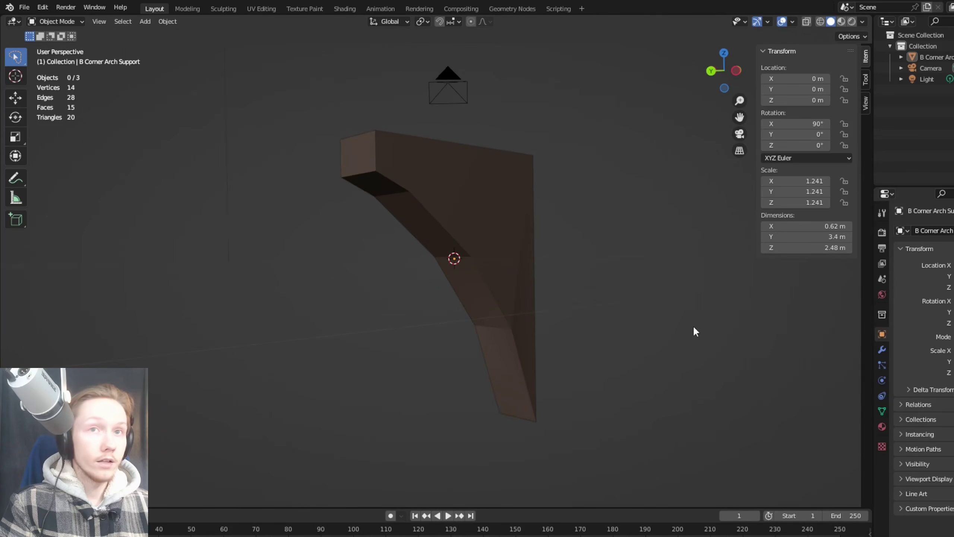
key("Tab")
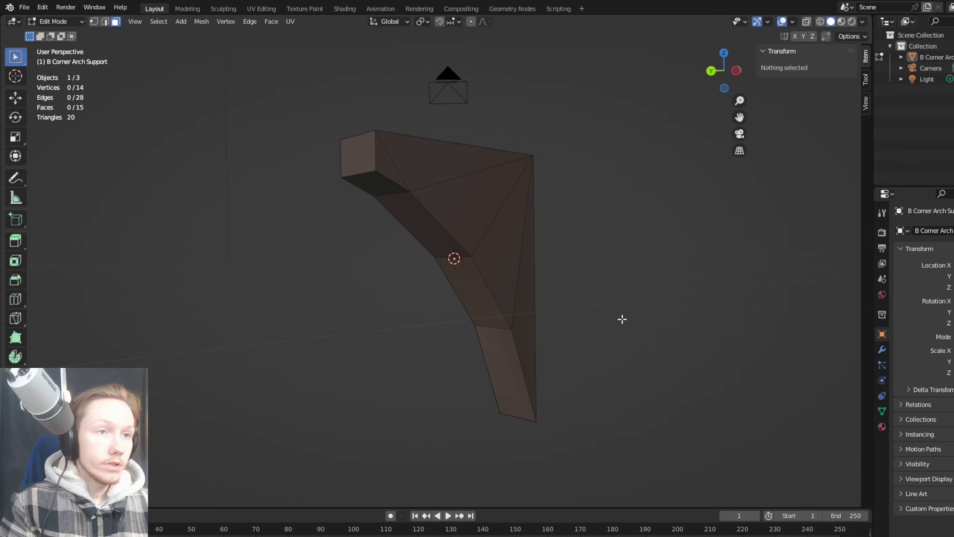
Step: Add the Face Orientation overlay to Quick Favorites and turn the overlay on
left_click(791, 20)
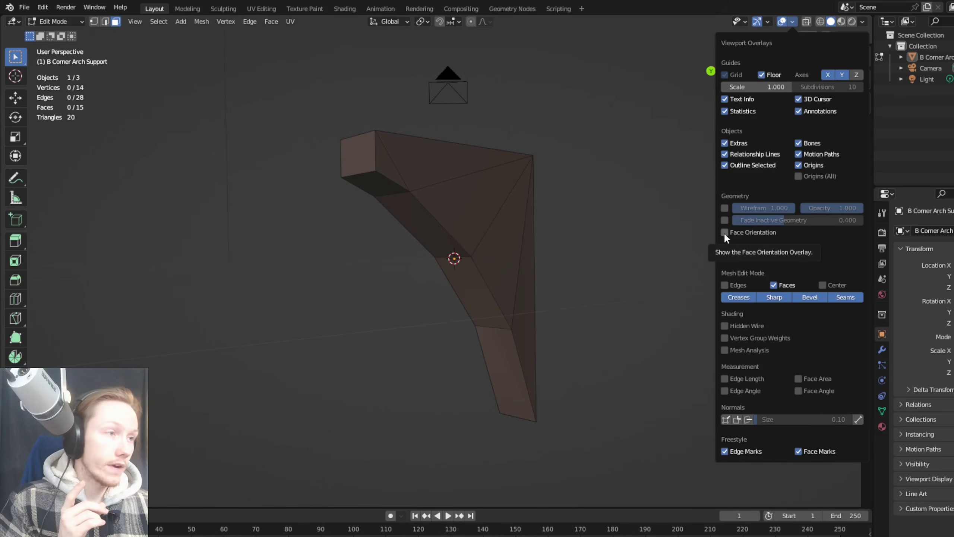
right_click(723, 232)
left_click(689, 297)
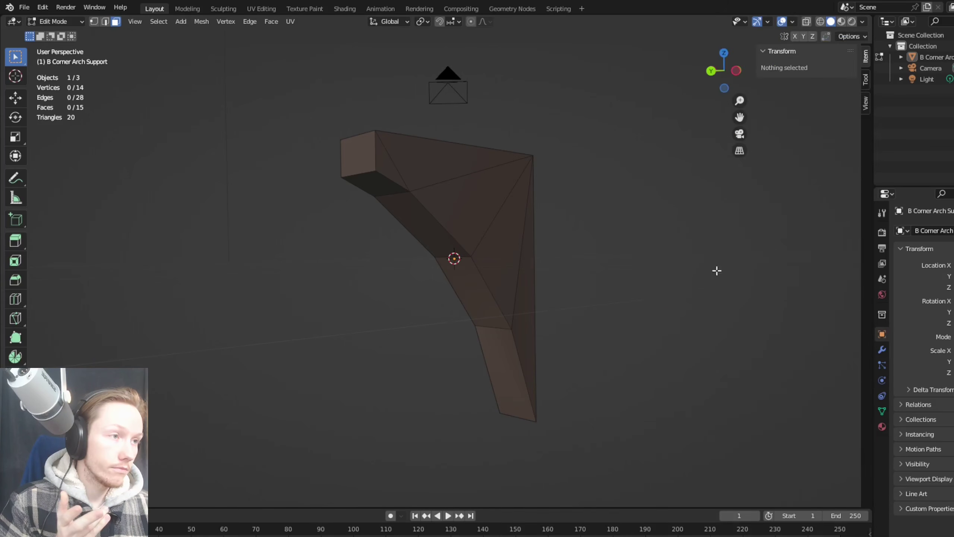
right_click(732, 246)
left_click(792, 22)
right_click(727, 230)
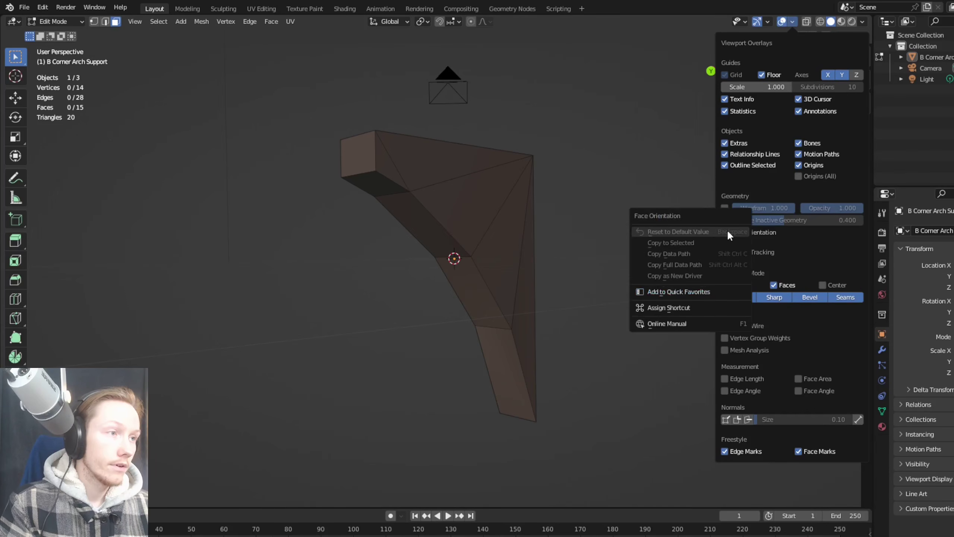
left_click(693, 293)
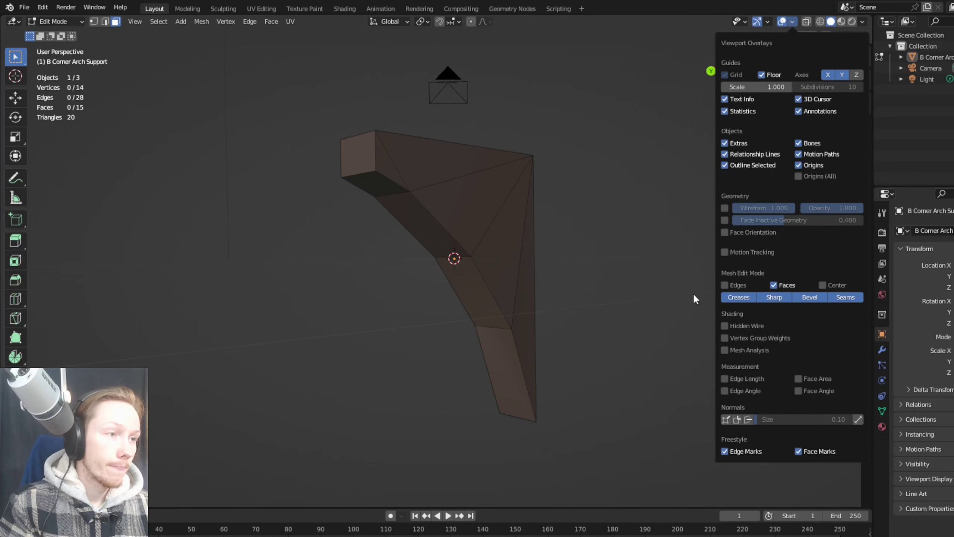
left_click(724, 232)
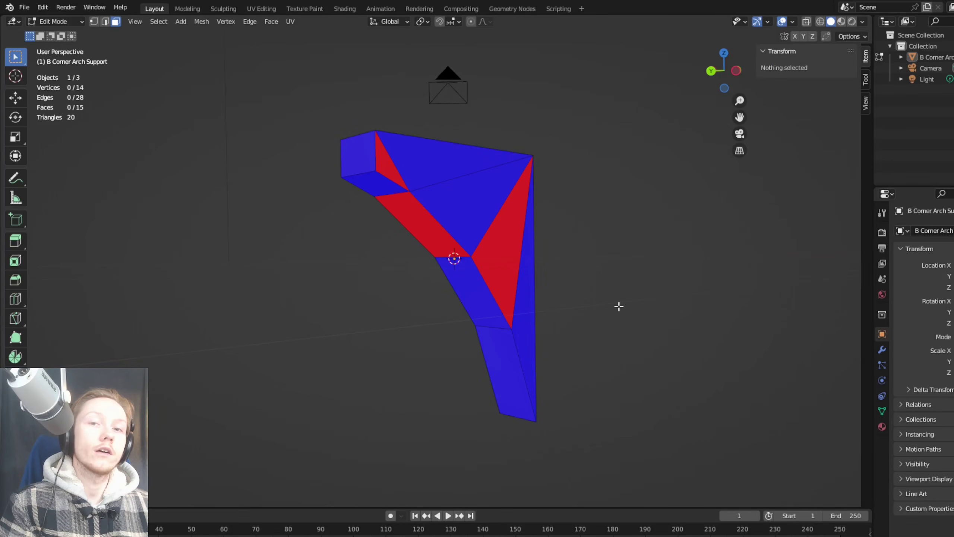
Step: Select the four reversed red faces on the support's two flat sides and curved underside
middle_click_drag(454, 258, 436, 267, "shift")
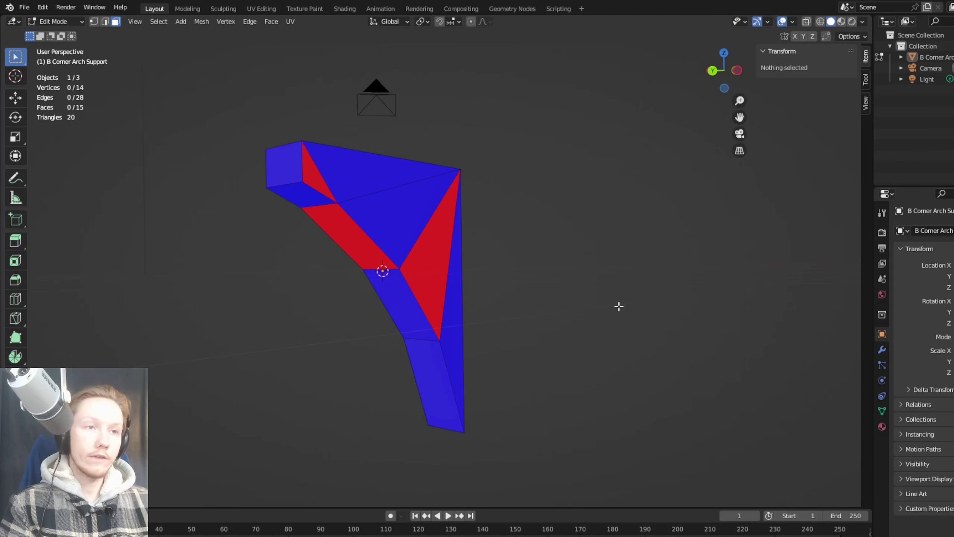
middle_click_drag(436, 267, 619, 306)
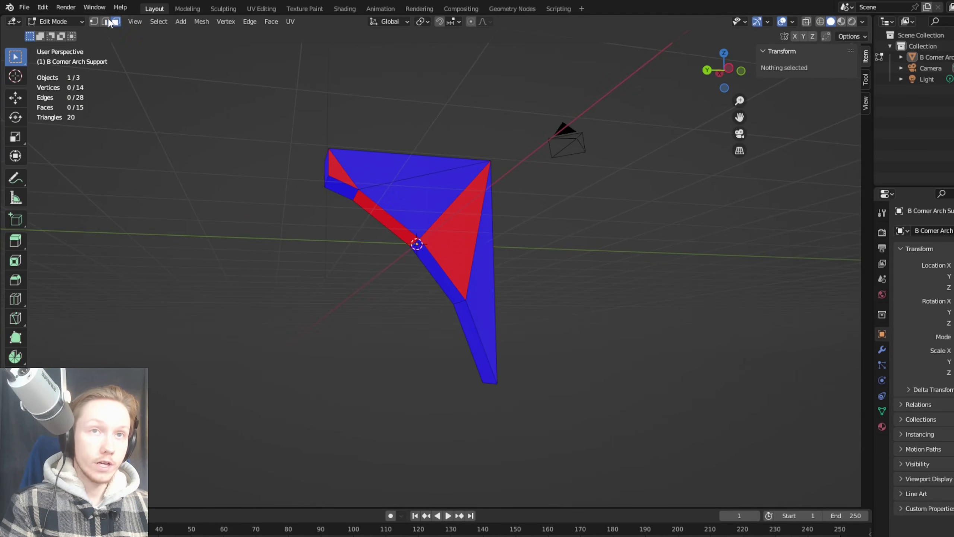
left_click(450, 239)
left_click(387, 222, "shift")
left_click(340, 175, "shift")
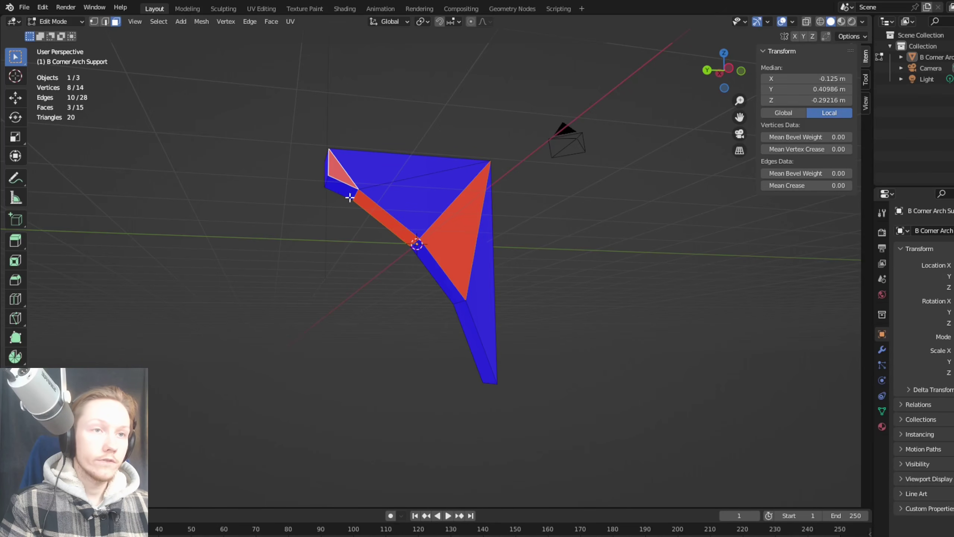
mouse_move(360, 292)
middle_mouse_down()
mouse_move(331, 287)
mouse_move(357, 288)
middle_mouse_up()
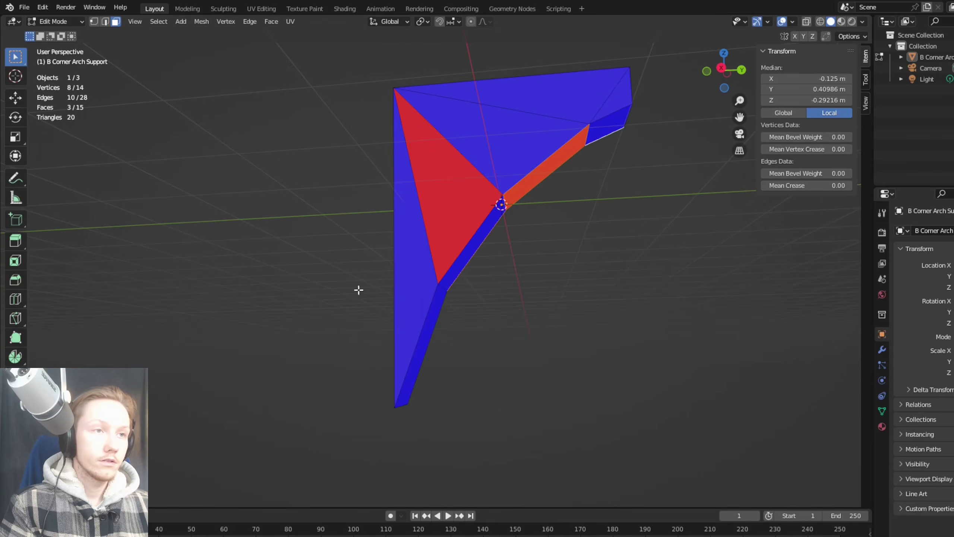
left_click(466, 198, "shift")
middle_click_drag(522, 322, 630, 289)
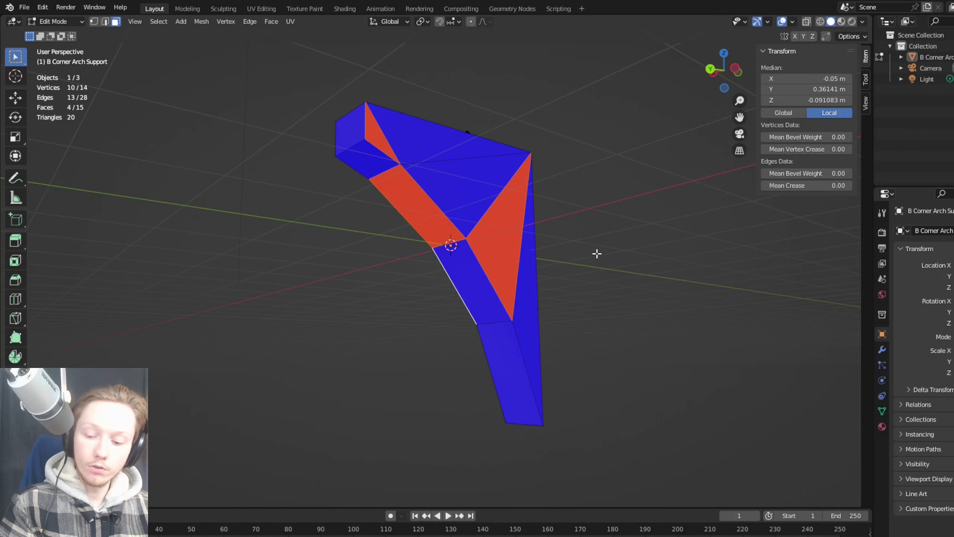
Step: Add the normals Flip command to Quick Favorites
key("alt+n")
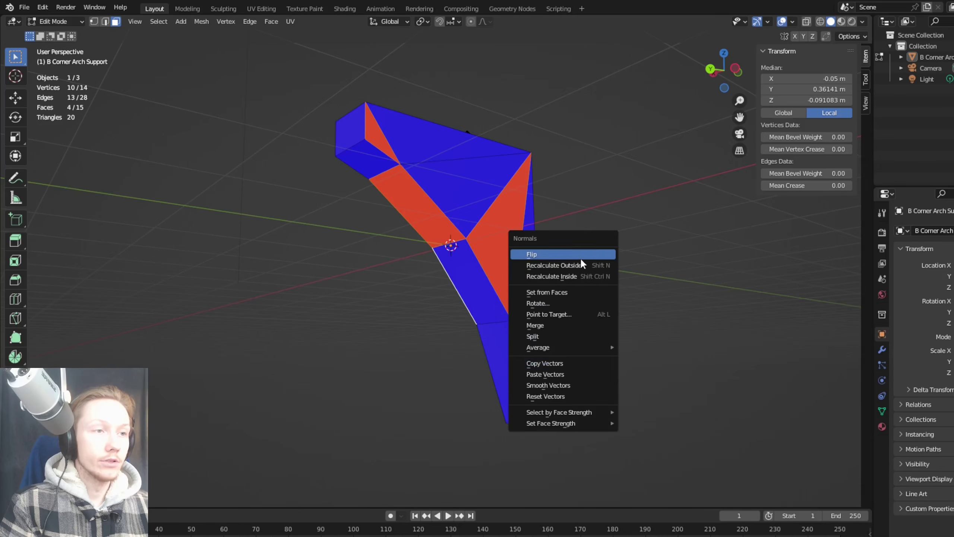
right_click(547, 253)
key("Escape")
right_click(547, 253)
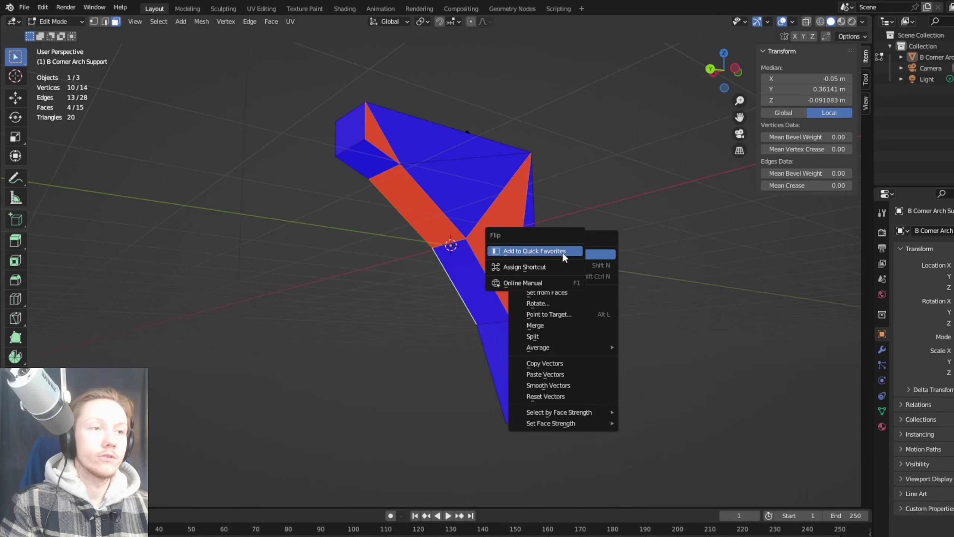
left_click(525, 254)
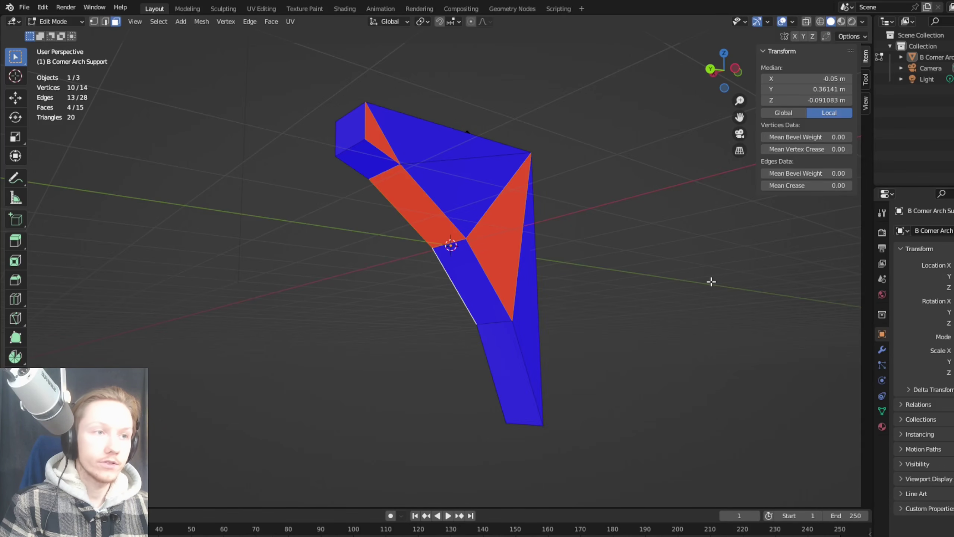
Step: Flip the normals of the selected faces and clear the selection
key("q")
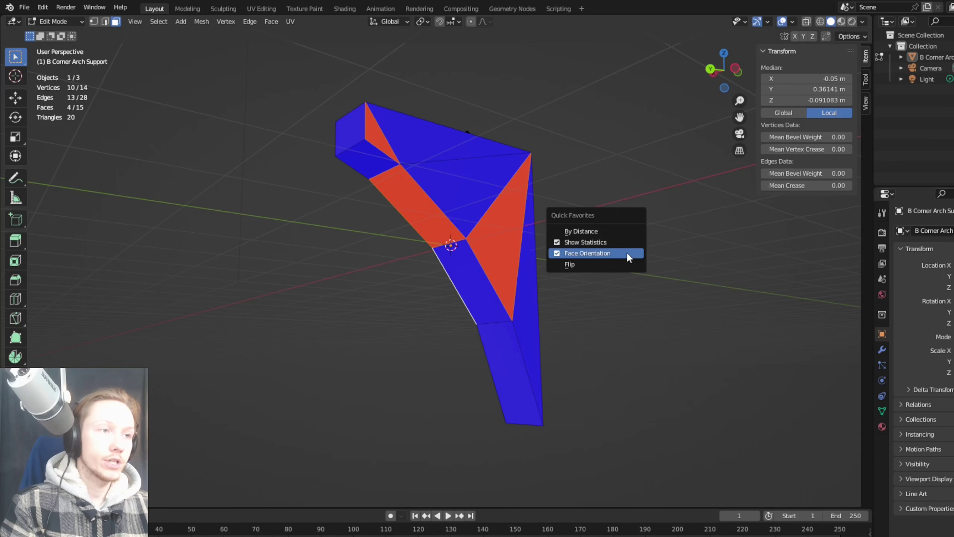
left_click(585, 263)
key("alt+a")
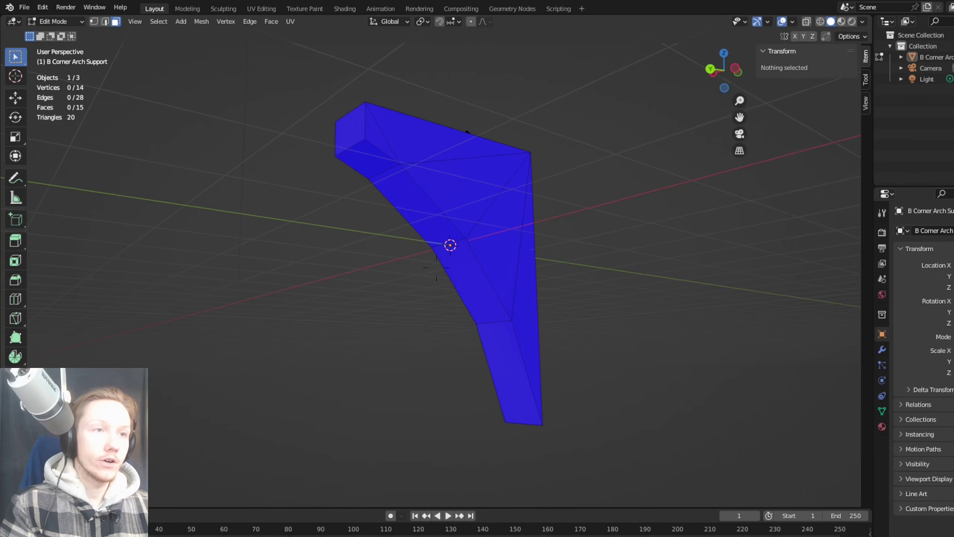
Step: Check the support's face orientation from above, behind and both sides
key("a")
key("s")
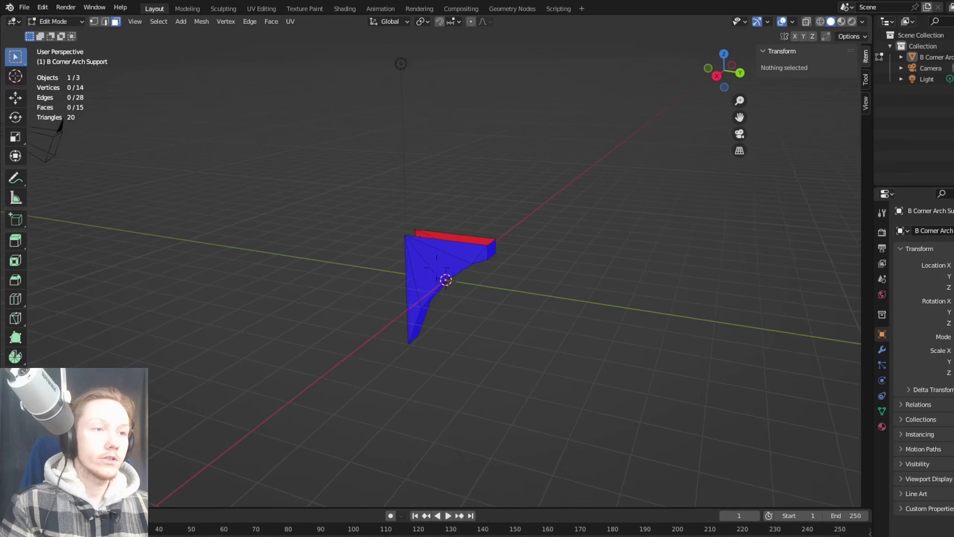
key("w")
key("a")
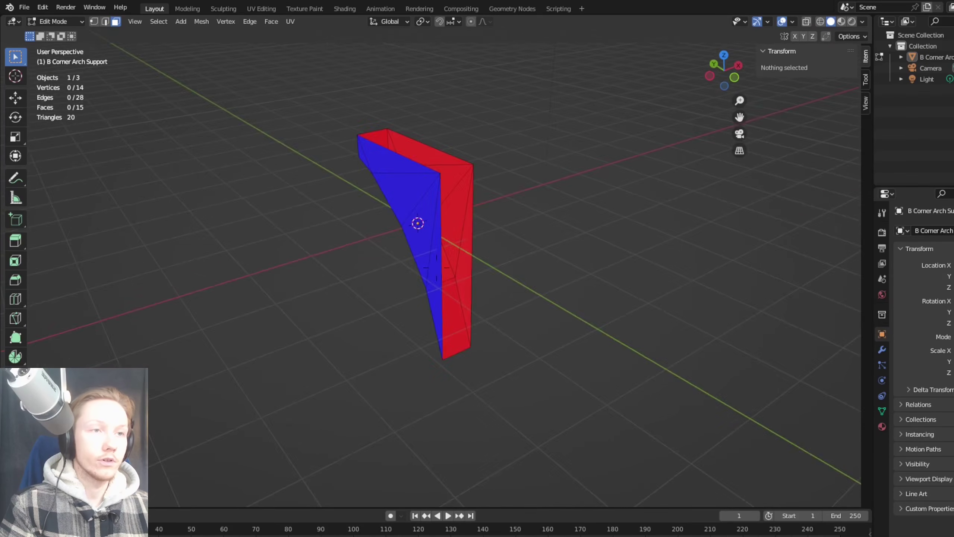
key("a")
key("q")
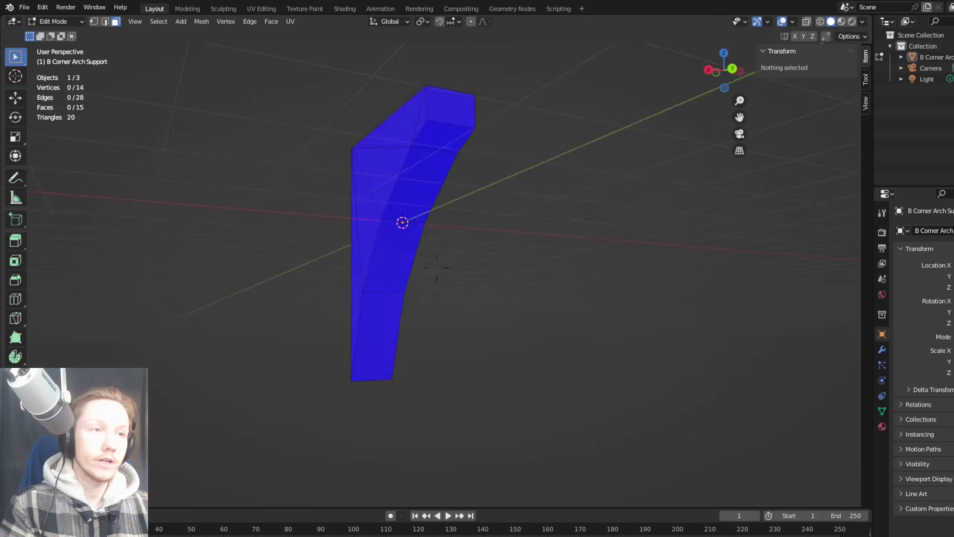
key("d")
Step: Return the support to Object Mode and open the export formats for it
left_click(614, 280)
key("Tab")
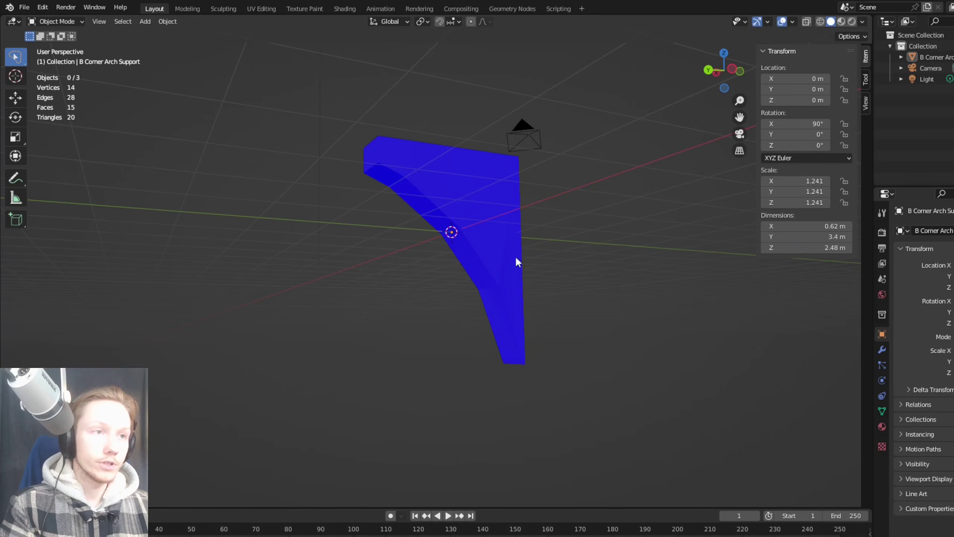
left_click(27, 9)
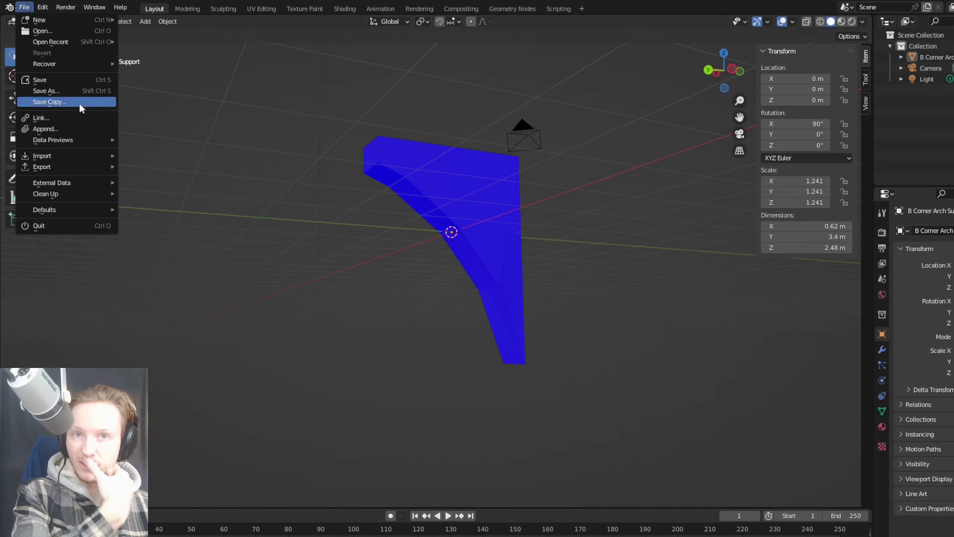
mouse_move(68, 166)
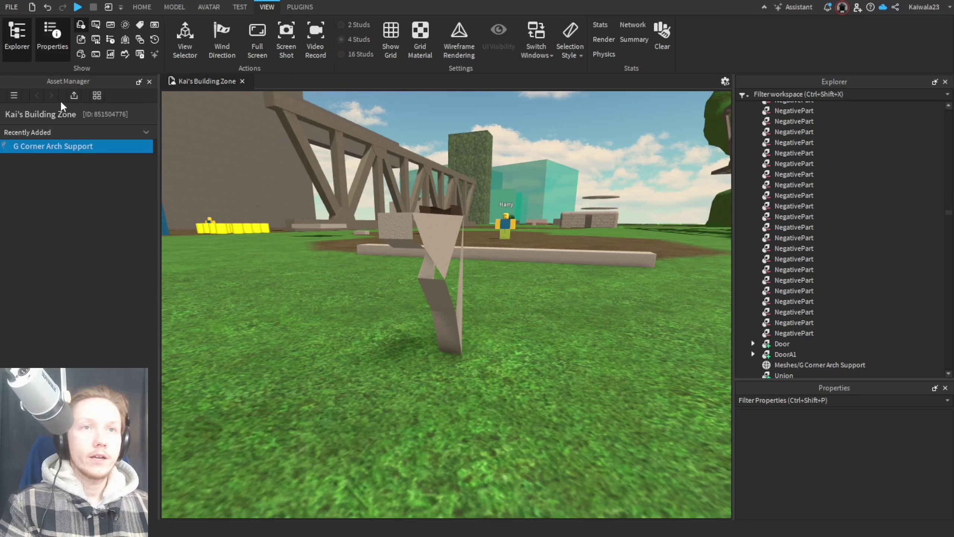
Step: In Roblox Studio, bulk import G Corner Arch Support 2.obj from the Tudor House Meshes folder and close the import summary
left_click(73, 96)
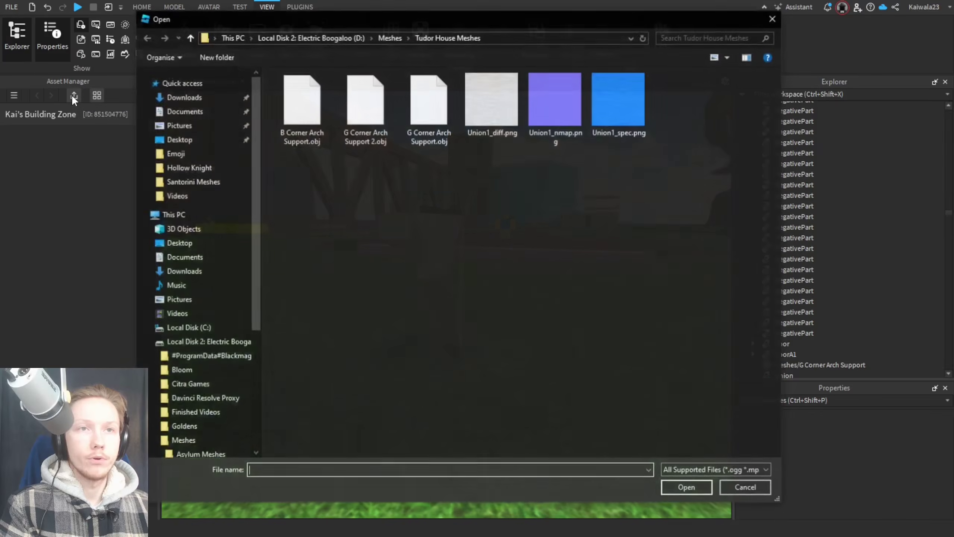
left_click(365, 103)
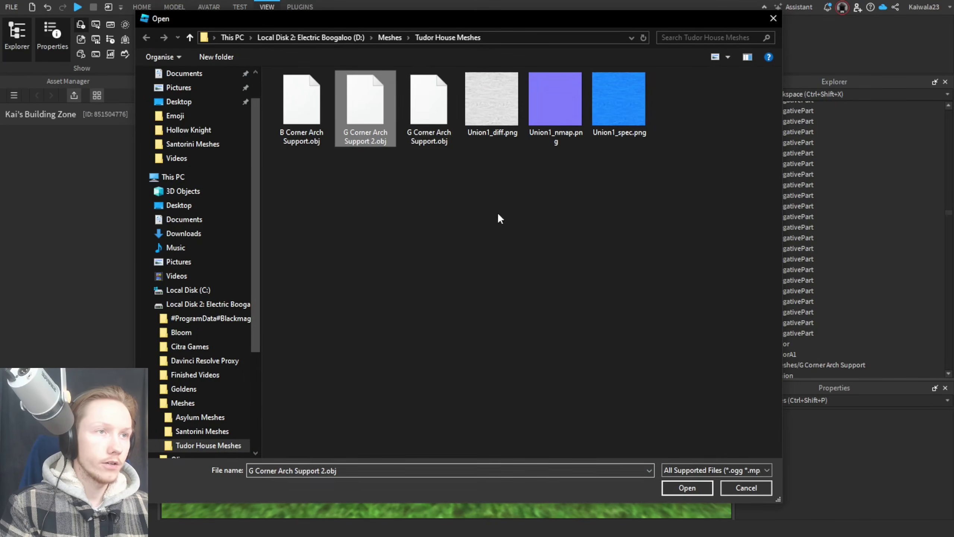
left_click(687, 487)
left_click(523, 303)
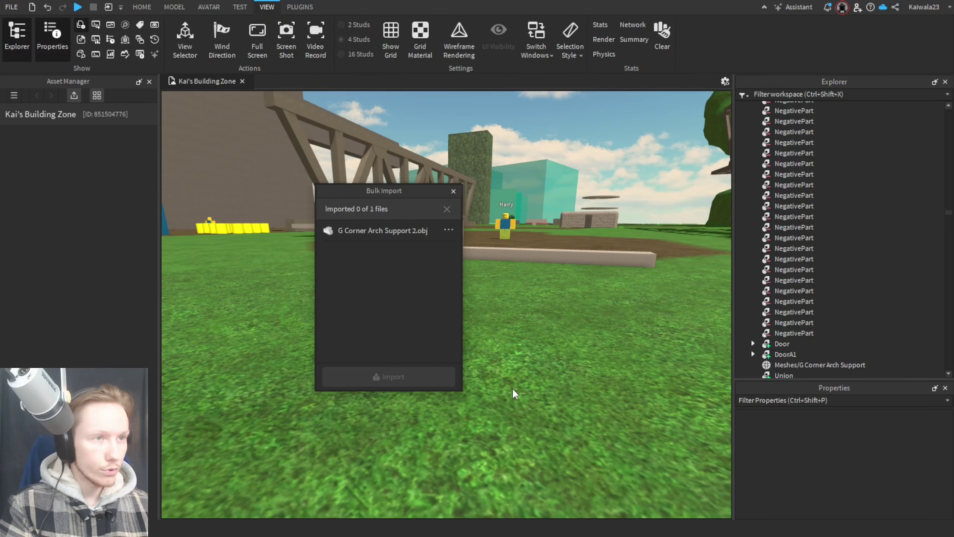
left_click(454, 191)
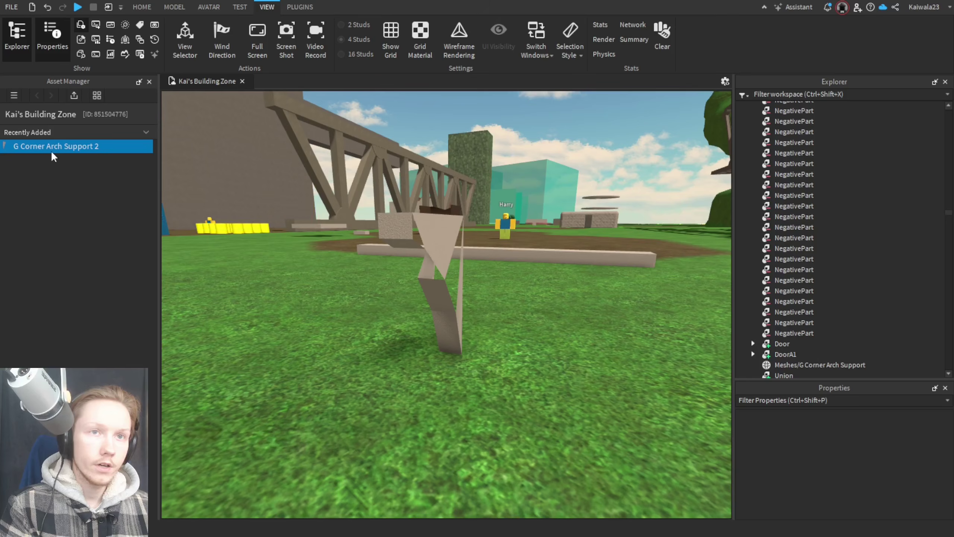
Step: Insert the G Corner Arch Support 2 mesh into the workspace and move it onto the grass beside the first support
right_click(61, 149)
left_click(104, 164)
scroll(459, 322, "up", 5)
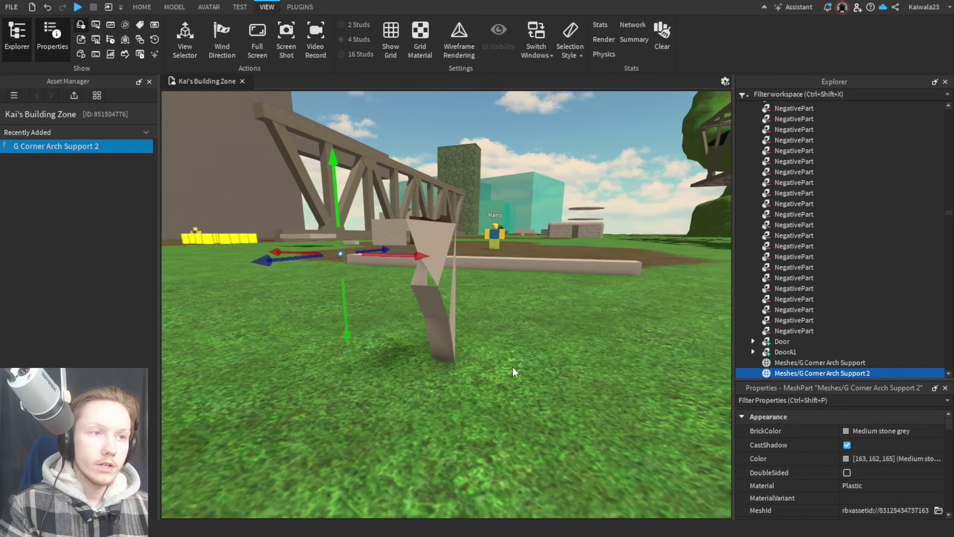
scroll(486, 278, "up", 5)
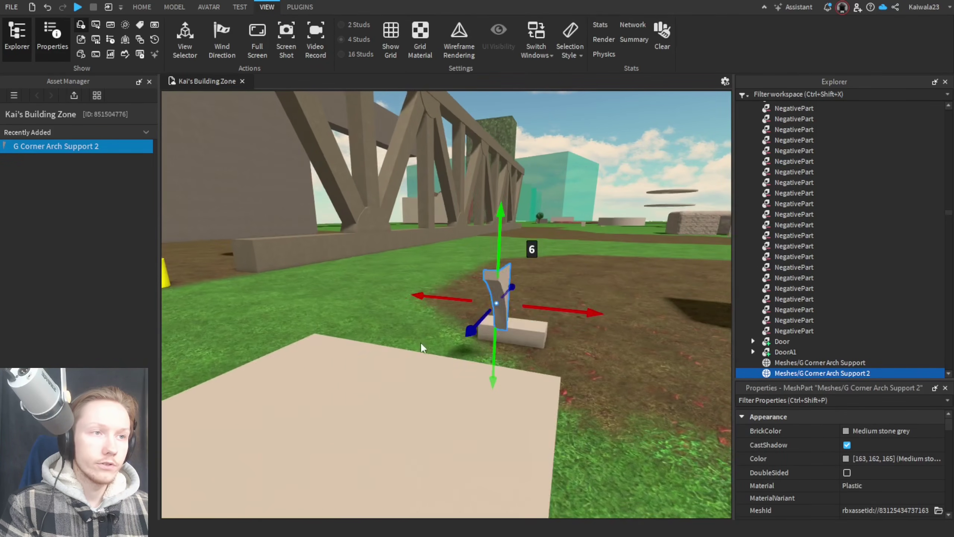
left_click_drag(487, 279, 403, 431)
key("a")
key("q")
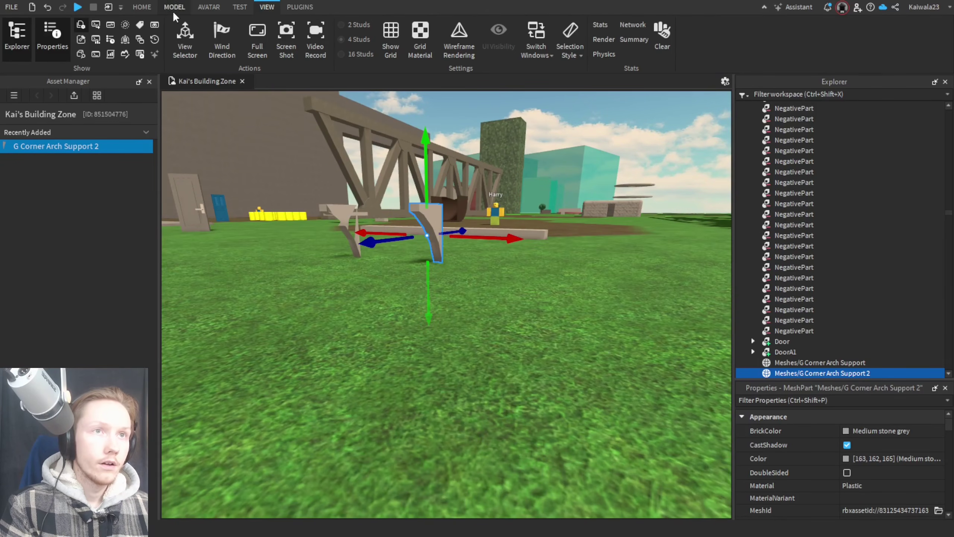
Step: Enlarge the second corner support with the Scale tool in thickness and to a height of about 21.4 studs
right_click_drag(499, 369, 522, 370)
key("ctrl+3")
left_click_drag(436, 319, 540, 424)
right_click_drag(540, 424, 507, 375)
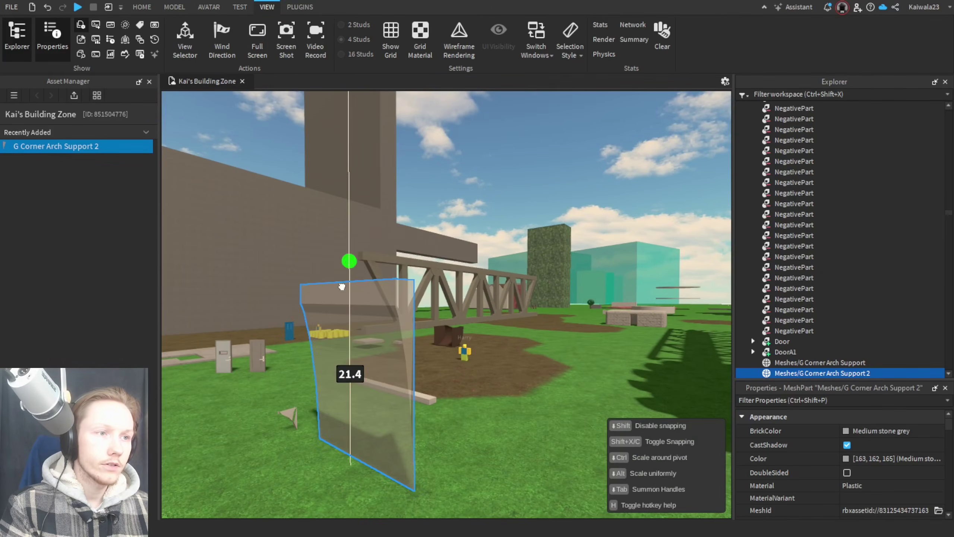
left_click_drag(341, 286, 341, 289)
right_click_drag(341, 289, 301, 329)
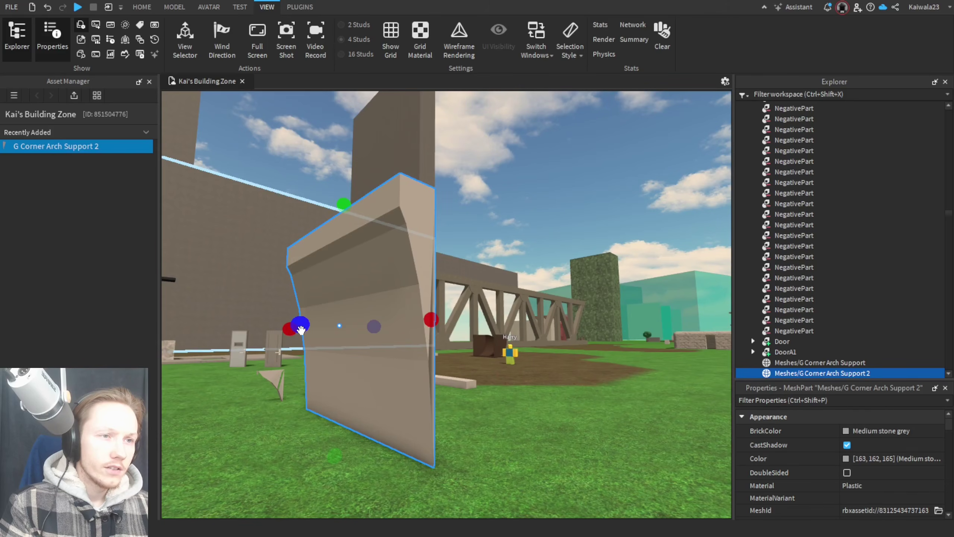
Step: Enlarge the second corner support in depth with the Scale tool to make its curved face larger
left_click_drag(300, 329, 195, 324)
right_click_drag(196, 324, 539, 336)
right_click_drag(497, 304, 447, 297)
scroll(449, 309, "down", 5)
left_click_drag(447, 297, 445, 297)
left_click_drag(333, 312, 351, 313)
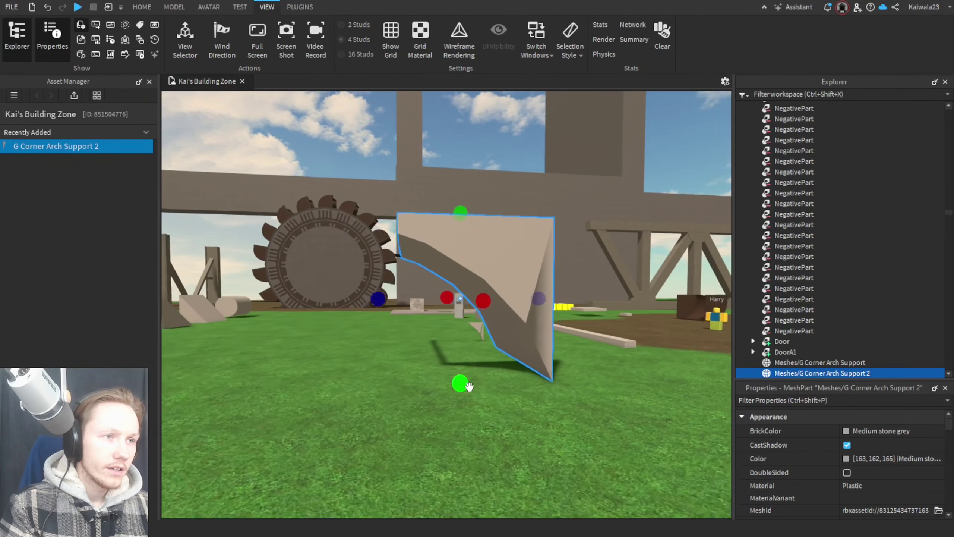
right_click_drag(467, 388, 430, 158)
scroll(429, 159, "down", 2)
left_click_drag(427, 175, 425, 117)
scroll(432, 151, "down", 2)
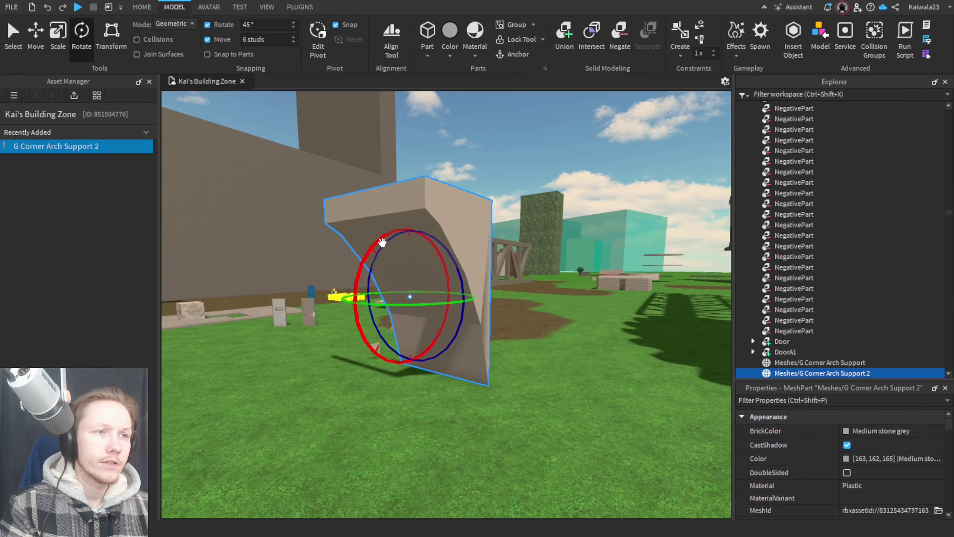
Step: Rotate the enlarged second support so its curved face points upward, examine the shading, and undo the changes
left_click_drag(381, 243, 484, 312)
left_click(538, 432)
right_click_drag(538, 431, 539, 432)
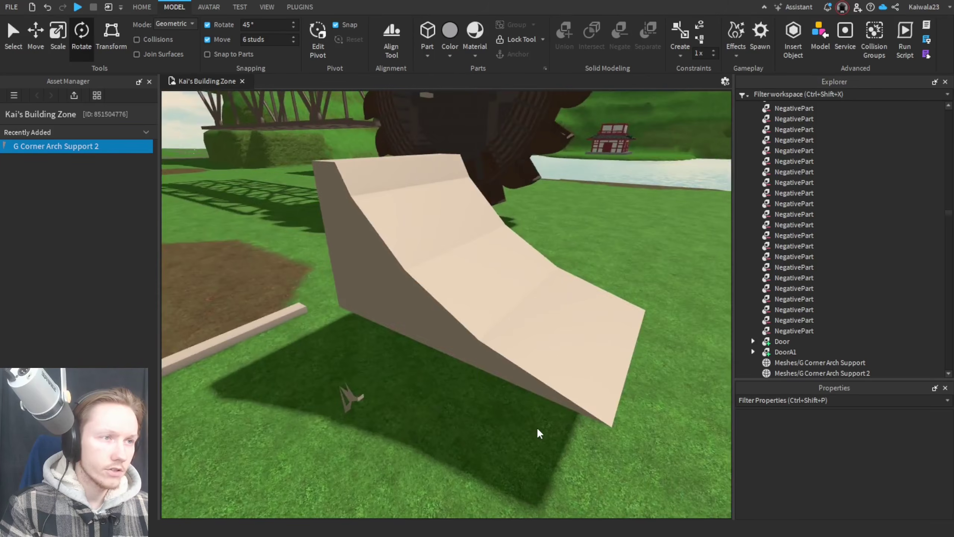
left_click(351, 176)
right_click_drag(606, 409, 607, 415)
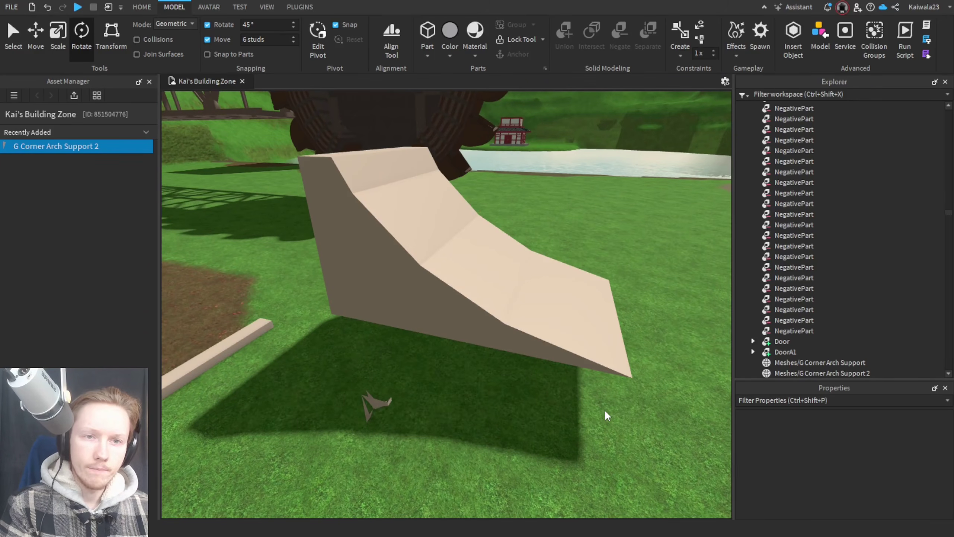
right_click_drag(564, 449, 512, 436)
key("ctrl+z")
left_click(560, 450)
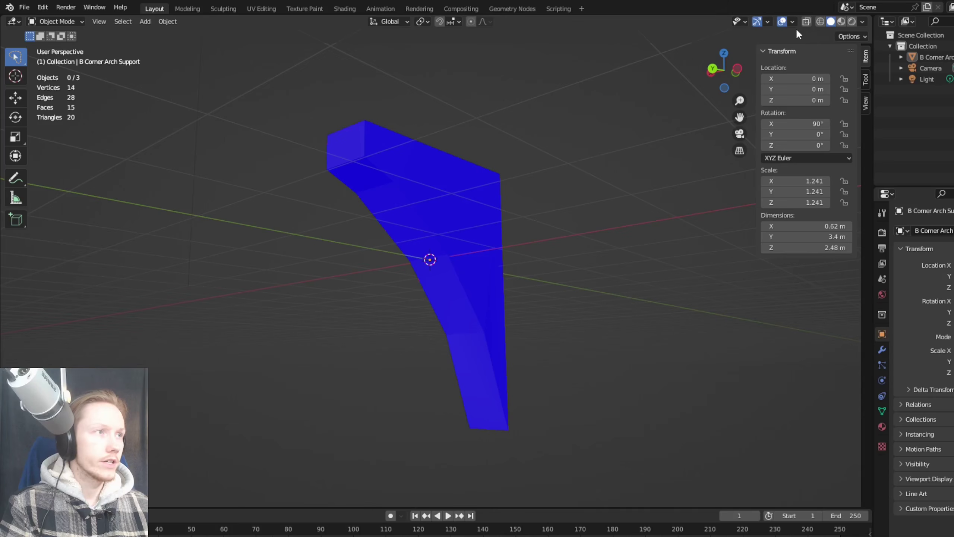
Step: In Blender, turn off the Face Orientation overlay for the corner support and return it to Object Mode
left_click(792, 21)
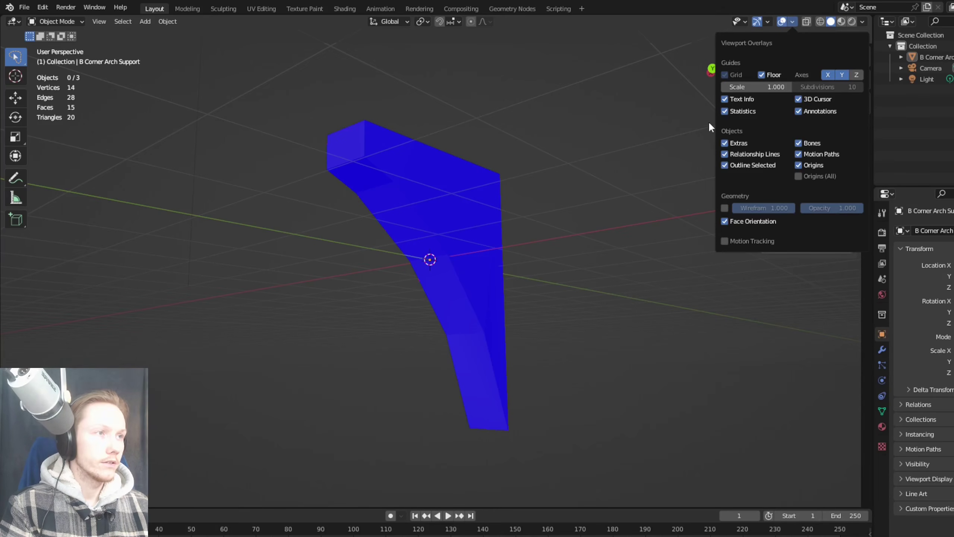
key("n")
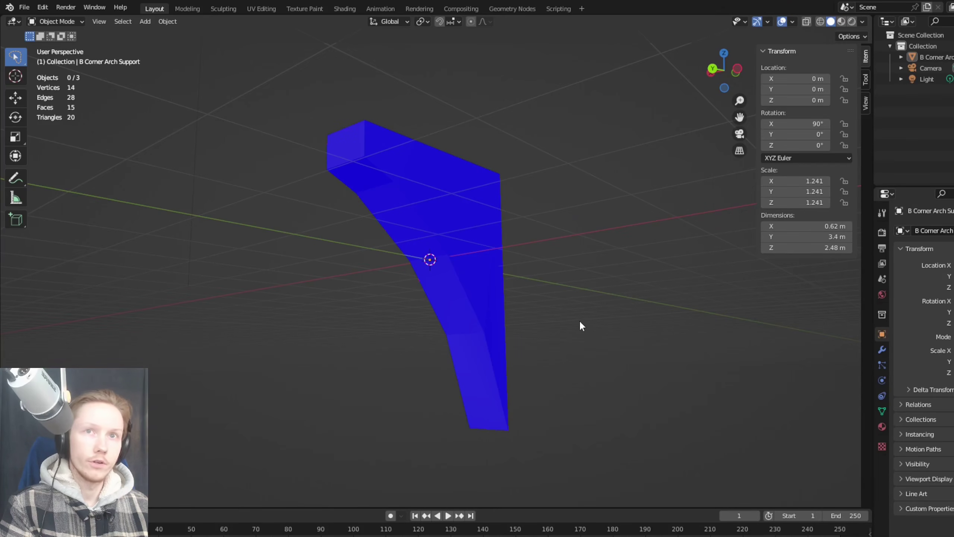
key("Tab")
left_click(791, 22)
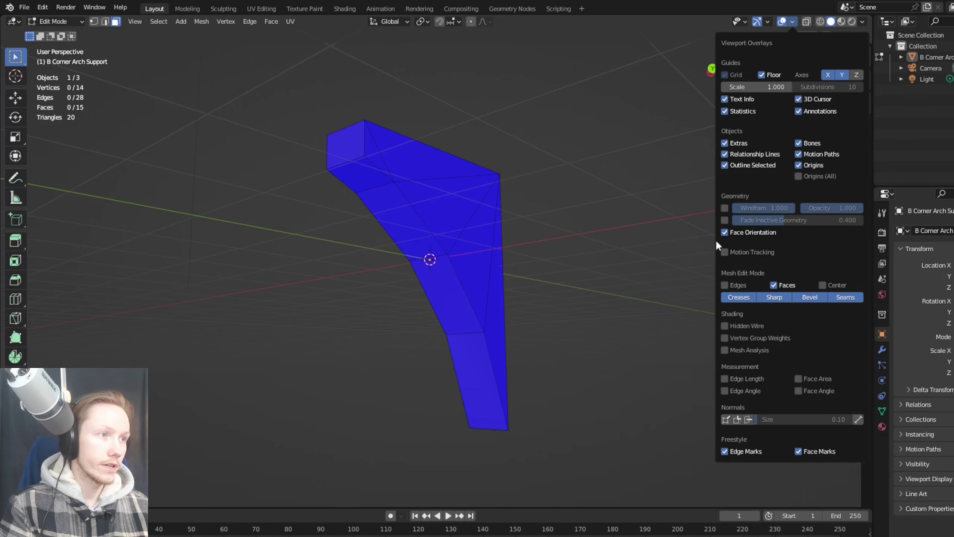
left_click(724, 232)
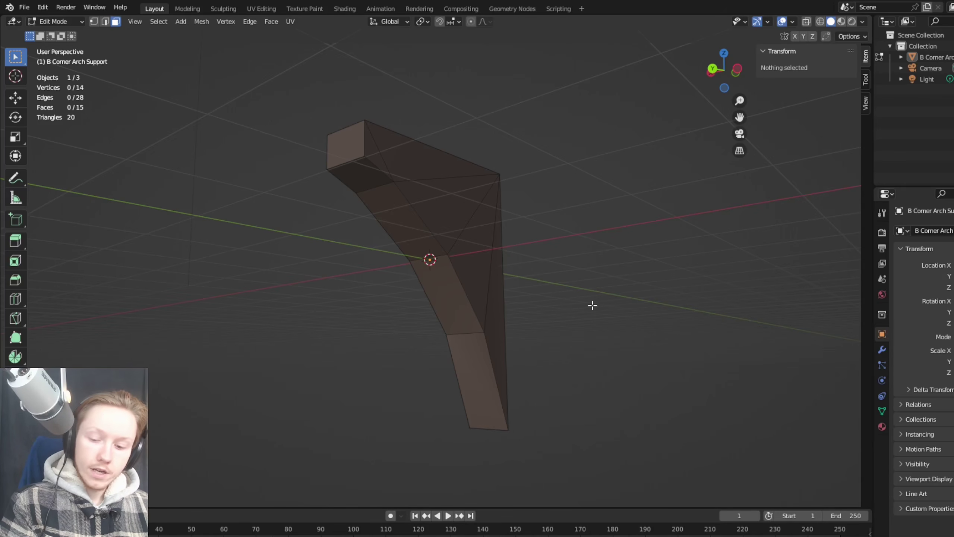
key("Tab")
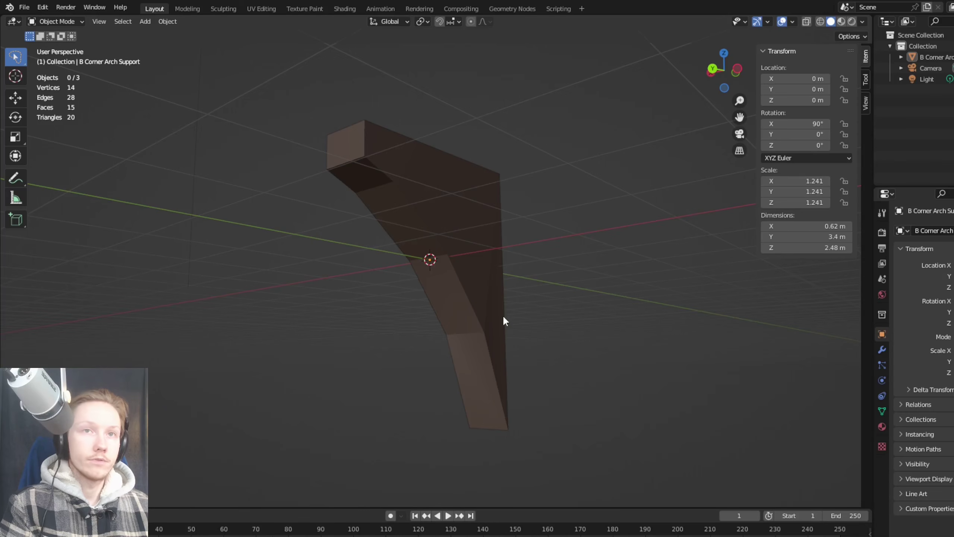
Step: Apply Shade Smooth to the B Corner Arch Support object
left_click(461, 227)
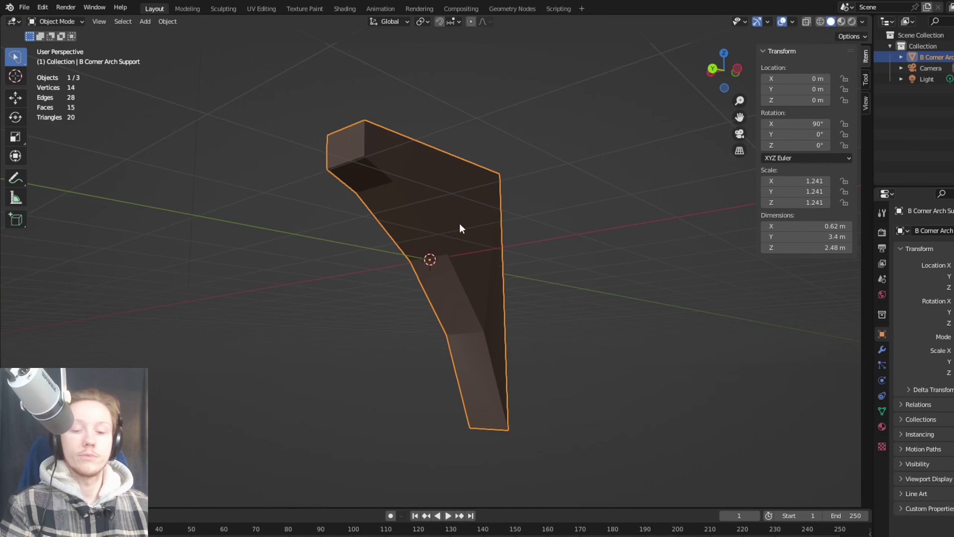
right_click(462, 228)
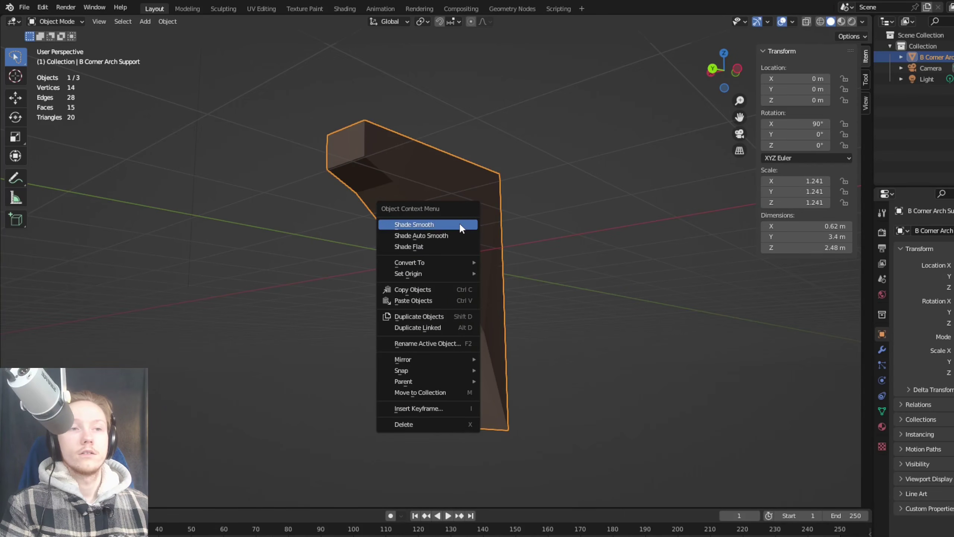
left_click(461, 228)
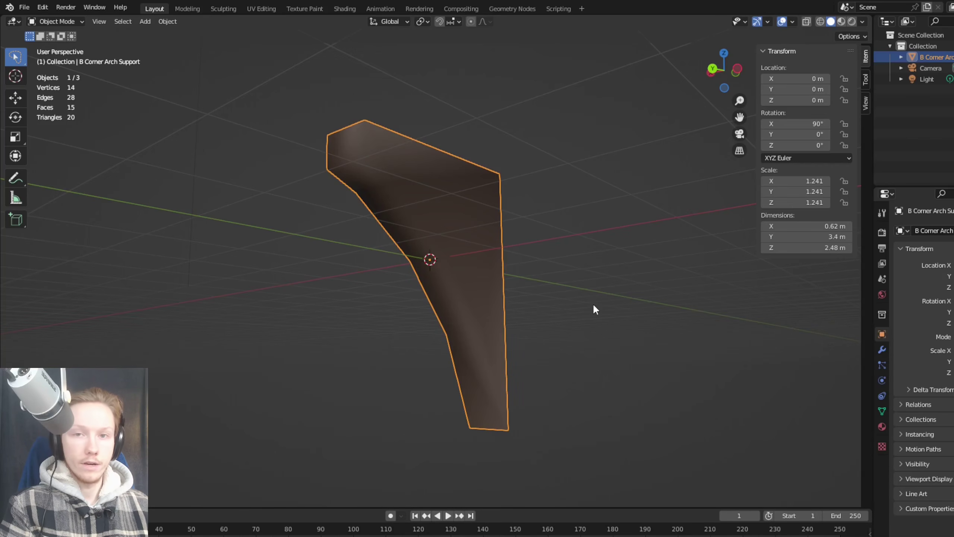
Step: Start exporting the smooth-shaded corner support in Wavefront (.obj) format
left_click(27, 8)
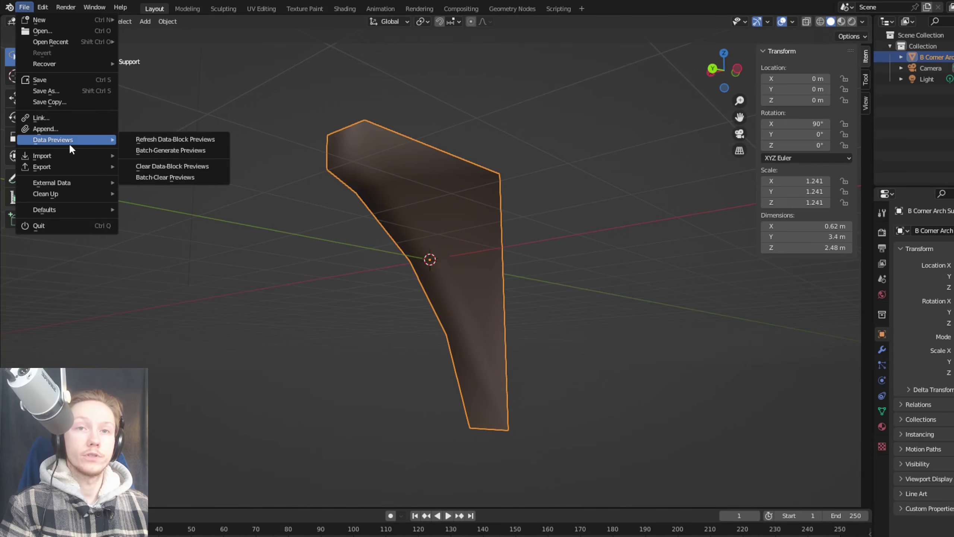
mouse_move(78, 167)
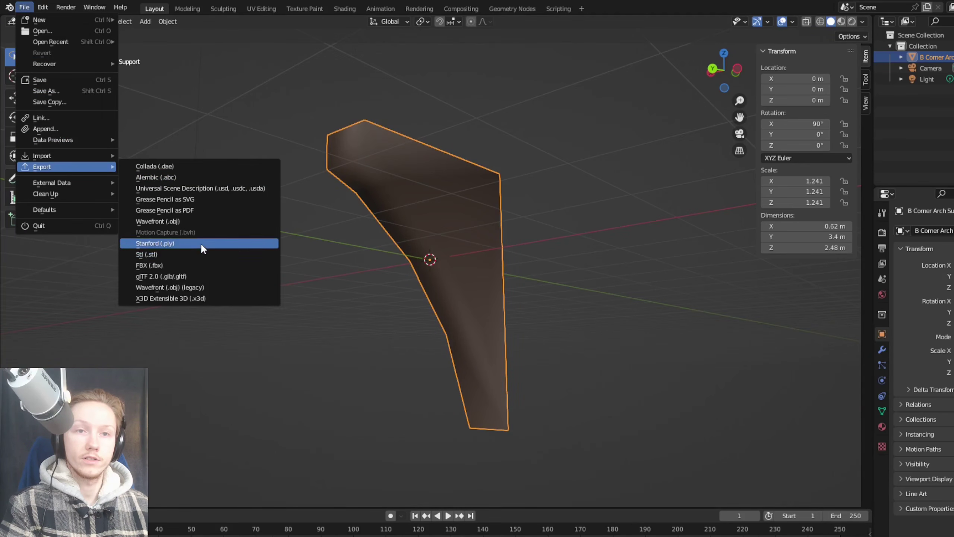
left_click(200, 221)
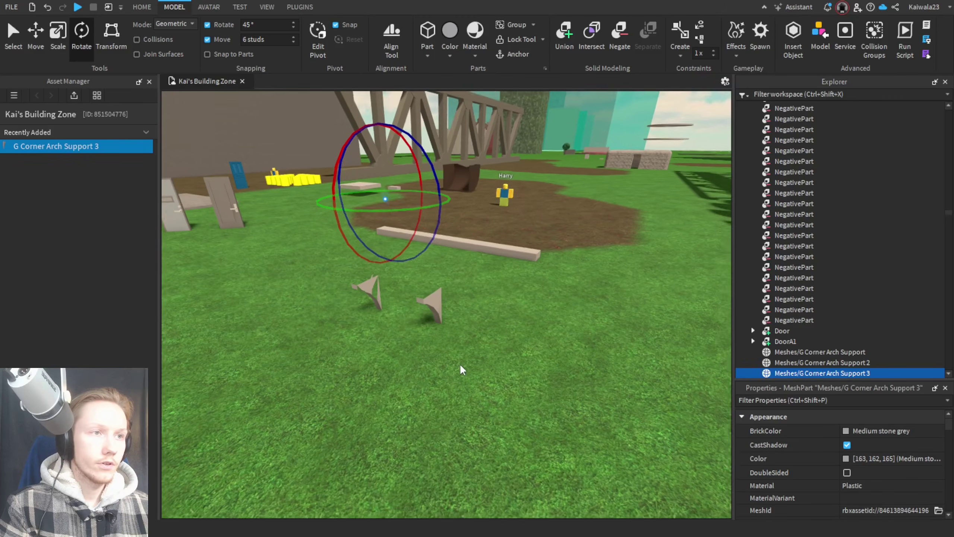
Step: In Roblox Studio, move the G Corner Arch Support 3 mesh onto the grass beside the two earlier supports
key("f")
right_click_drag(459, 363, 459, 363)
scroll(459, 363, "down", 5)
key("ctrl+2")
left_click_drag(446, 244, 446, 243)
scroll(445, 243, "down", 5)
scroll(446, 340, "down", 3)
left_click_drag(446, 340, 503, 240)
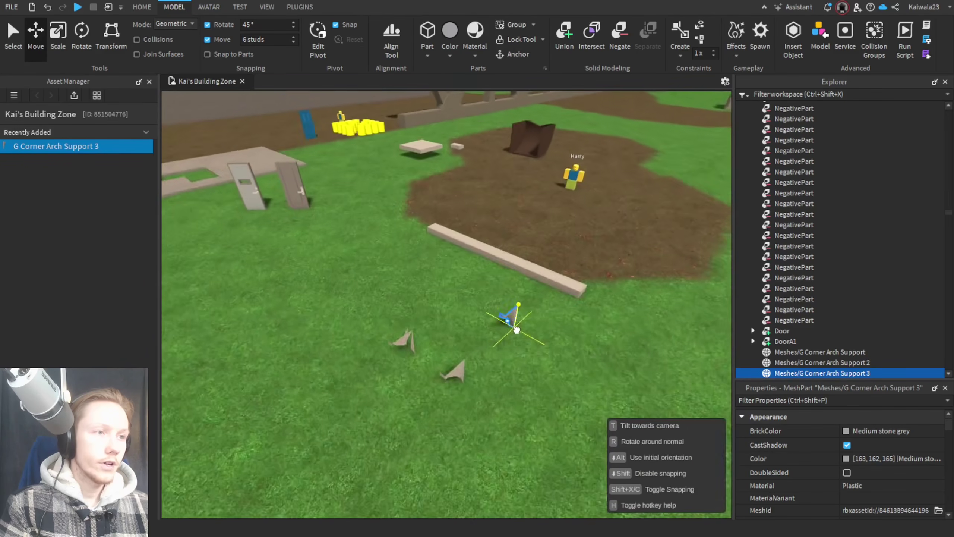
Step: Rotate the third corner support so its curved face points upward
key("ctrl+4")
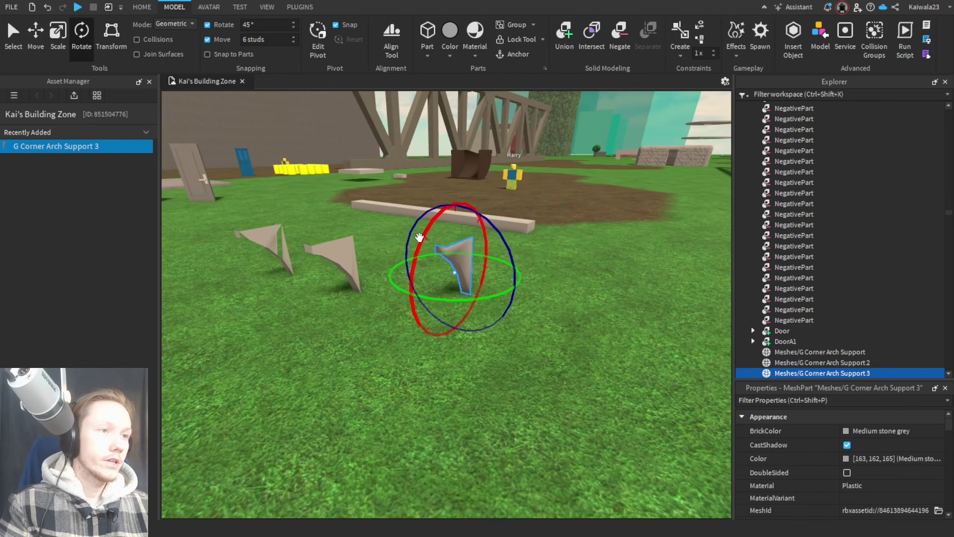
left_click_drag(419, 237, 453, 205)
left_click(553, 330)
left_click(484, 293)
Step: Widen the third support considerably across its thickness with the Scale tool and examine its curved face
key("ctrl+3")
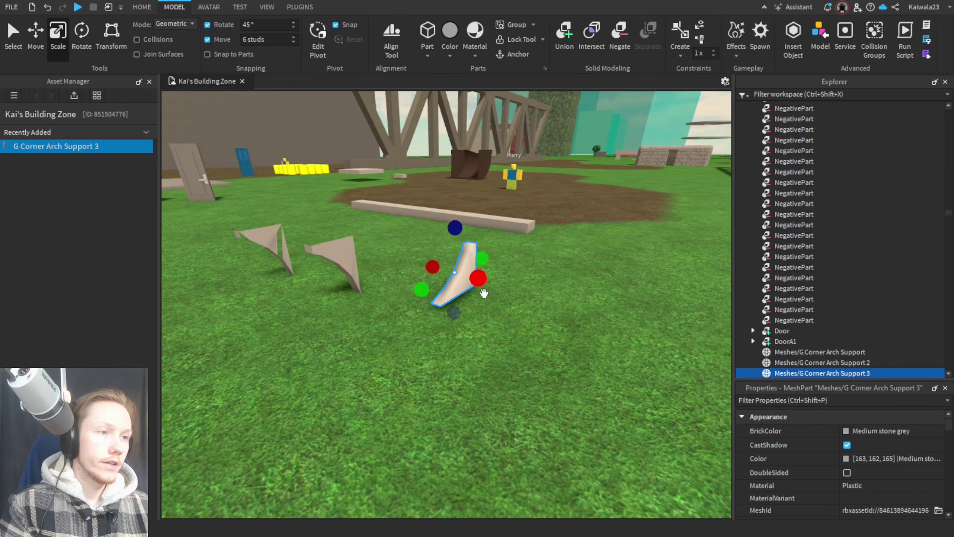
left_click_drag(484, 293, 601, 308)
left_click(547, 375)
scroll(547, 375, "up", 5)
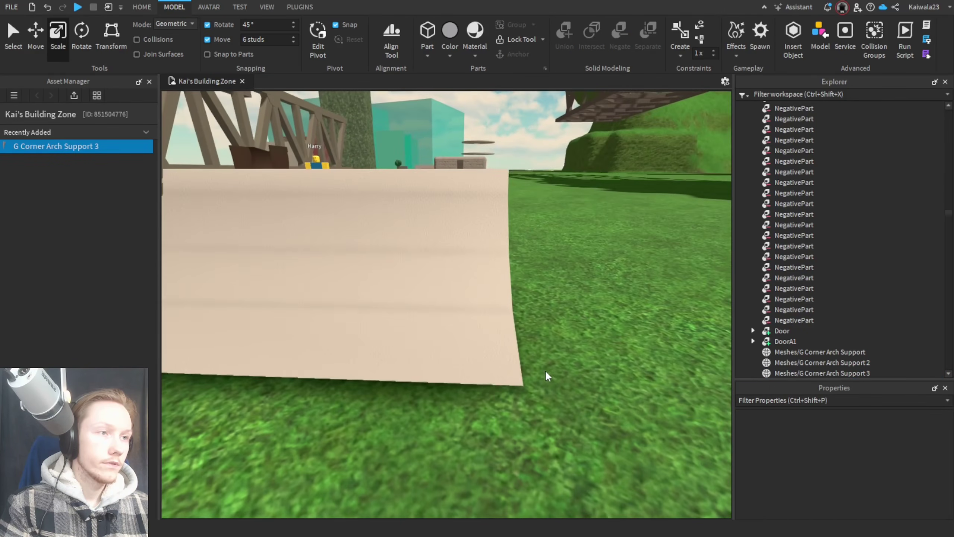
key("d")
right_click_drag(548, 376, 391, 315)
key("a")
scroll(349, 306, "down", 8)
Step: Stretch the third support along its longest side and inspect the smooth shading of the curve
left_click(392, 316)
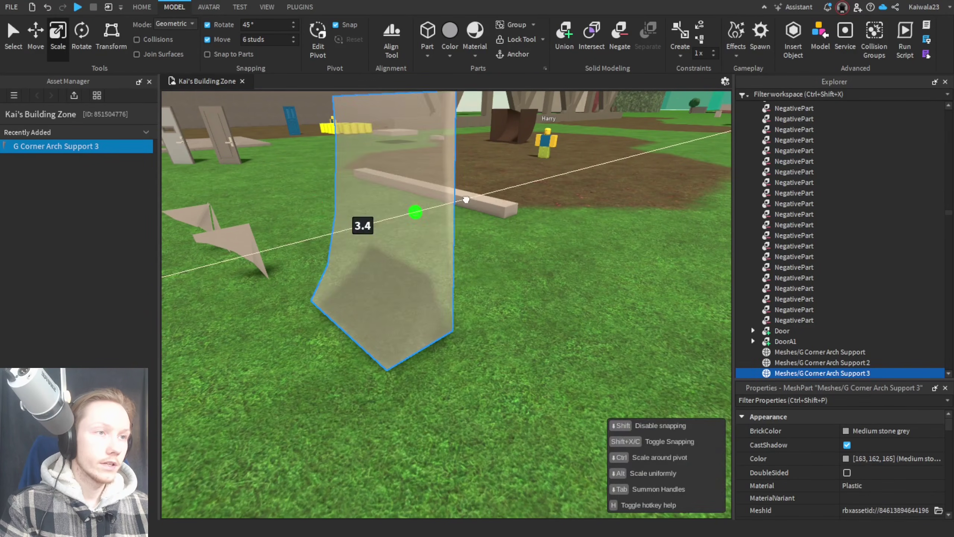
left_click_drag(466, 199, 522, 186)
left_click(607, 315)
right_click_drag(607, 315, 607, 316)
key("a")
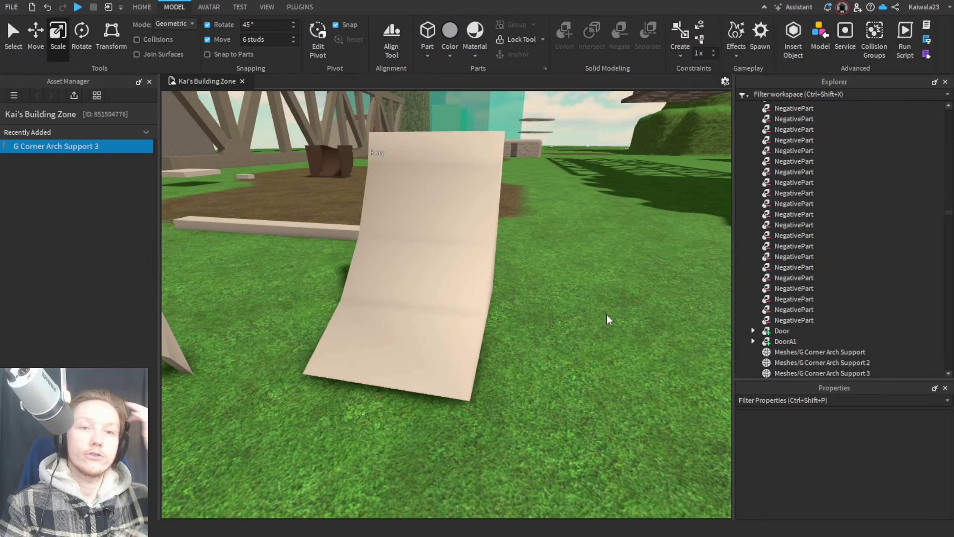
Step: Rotate the largest corner arch support mesh standing on the grass so its wide end is on top
scroll(609, 319, "down", 3)
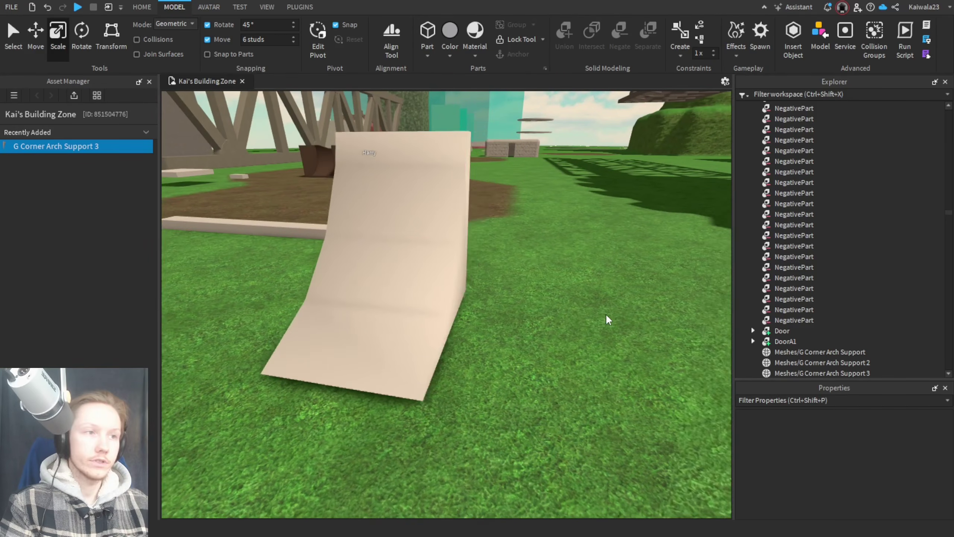
right_click_drag(608, 319, 580, 326)
left_click(464, 298)
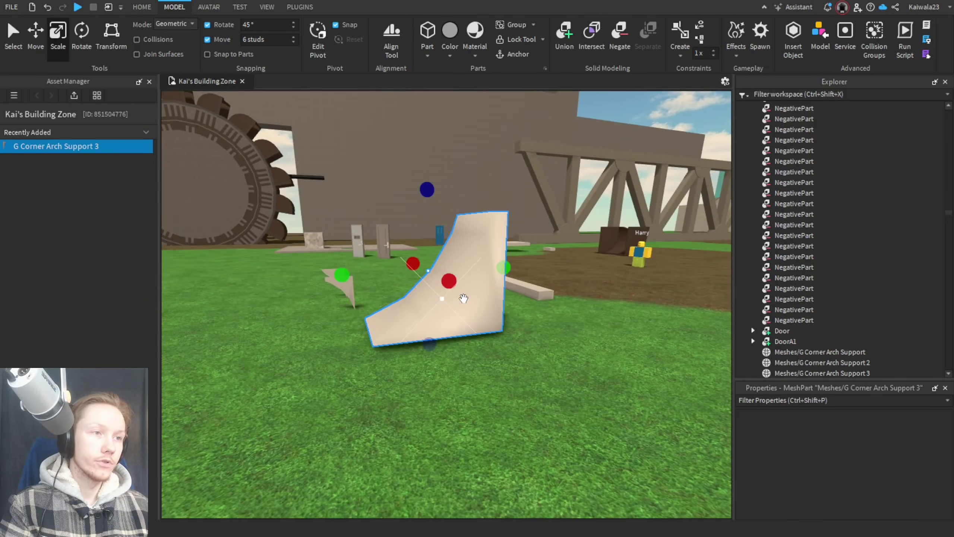
key("ctrl+4")
left_click_drag(468, 316, 557, 417)
left_click(580, 420)
right_click_drag(580, 421, 583, 426)
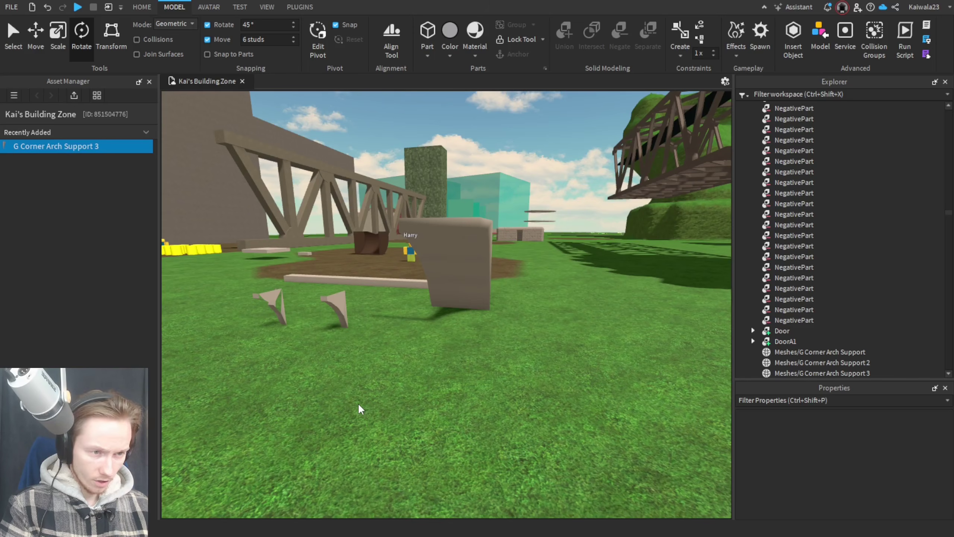
Step: Switch to Blender and apply Shade Flat to the B Corner Arch Support object
left_click(195, 528)
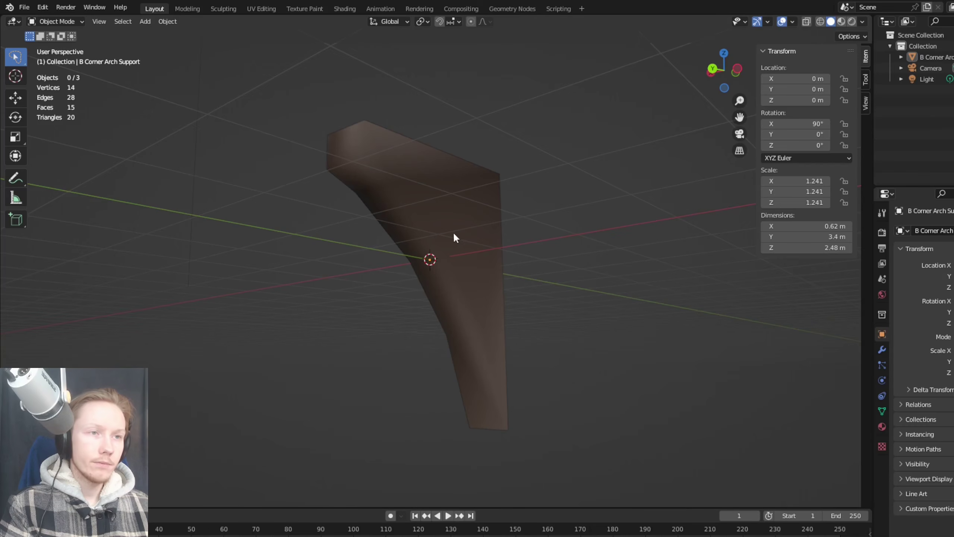
left_click(456, 230)
right_click(456, 230)
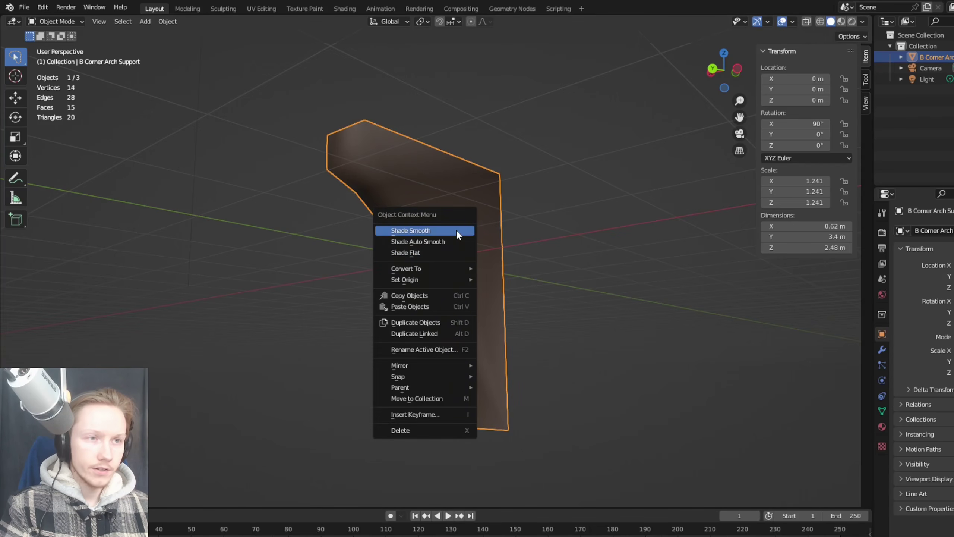
left_click(433, 253)
middle_click_drag(586, 310, 607, 313)
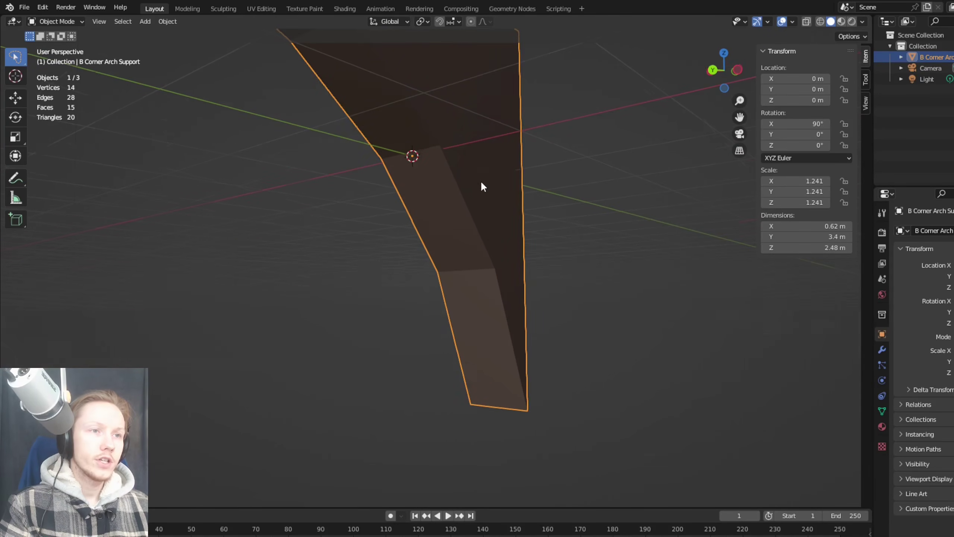
Step: Apply Shade Smooth to the arch support and back the view away to see the whole object
right_click(481, 182)
left_click(481, 161)
key("shift+grave")
key("s")
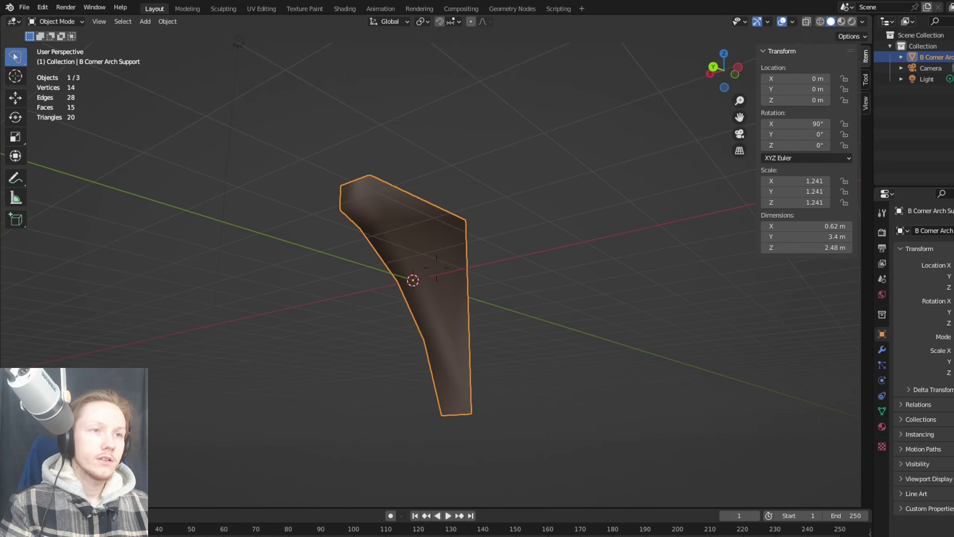
left_click(483, 218)
Step: Try Shade Auto Smooth on the arch support
right_click(436, 247)
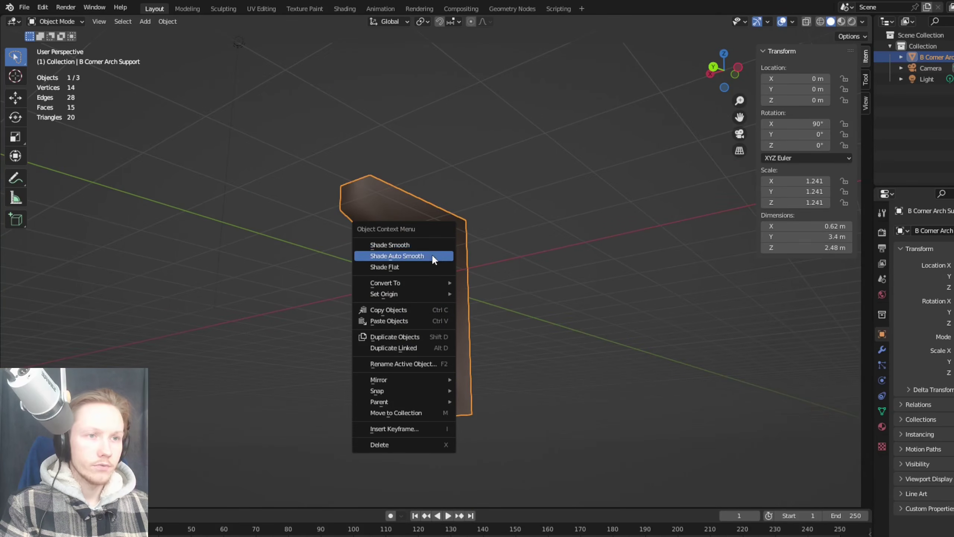
left_click(433, 256)
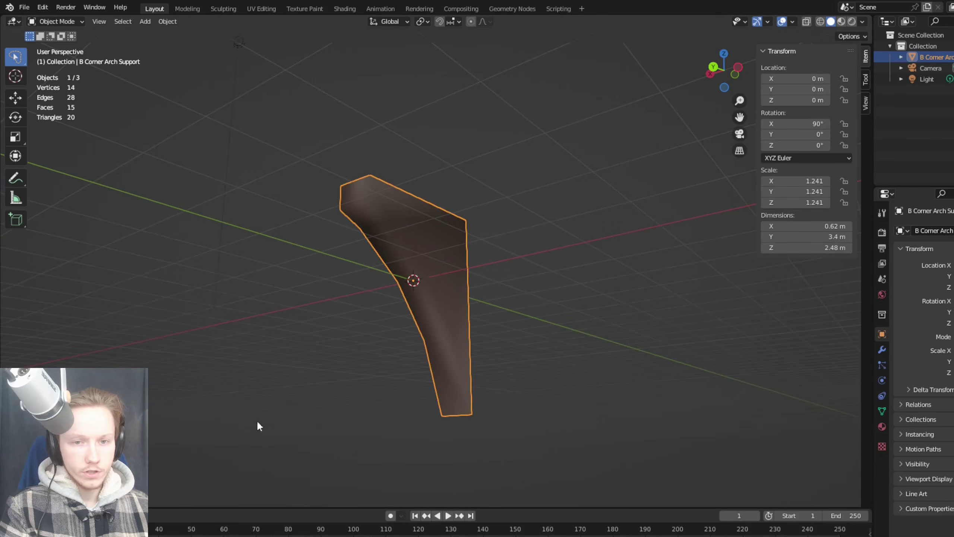
right_click(452, 275)
left_click(446, 276)
scroll(441, 273, "up", 2)
right_click(452, 289)
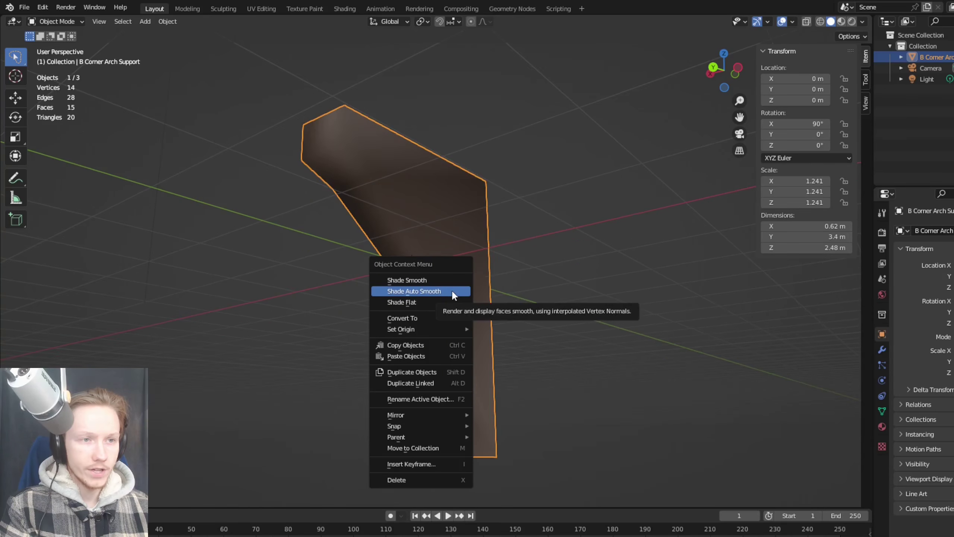
left_click(452, 290)
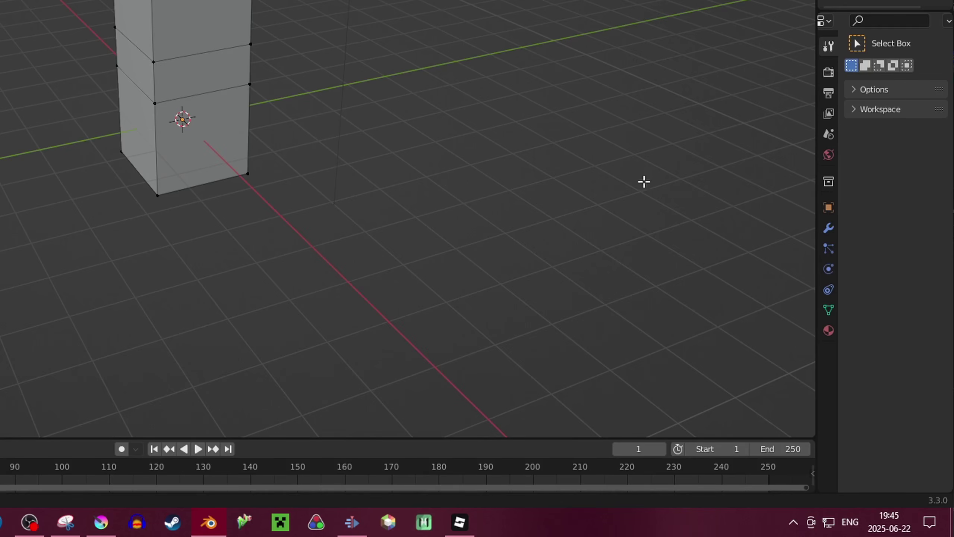
Step: Widen the Properties editor and add an Edge Split modifier to the arch support
left_click_drag(818, 235, 617, 230)
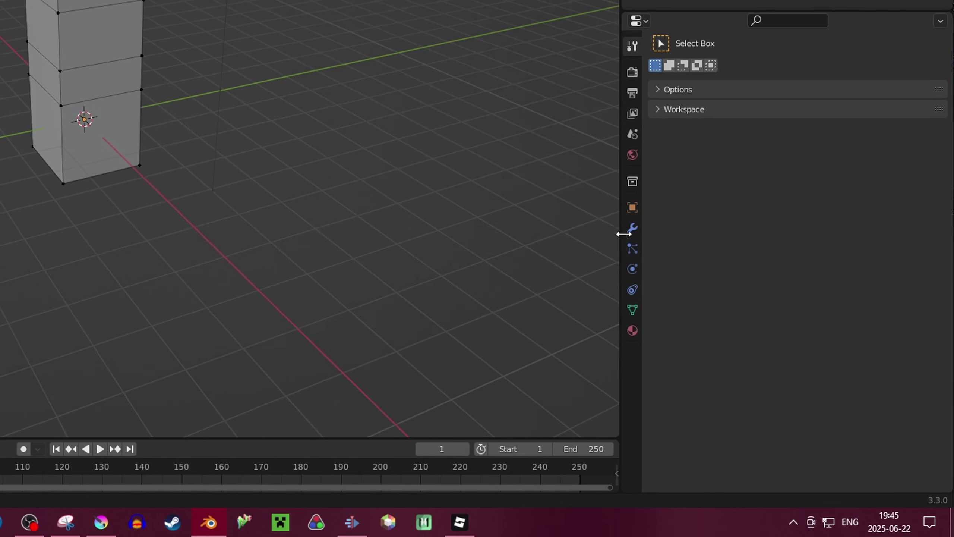
left_click(633, 228)
left_click(739, 70)
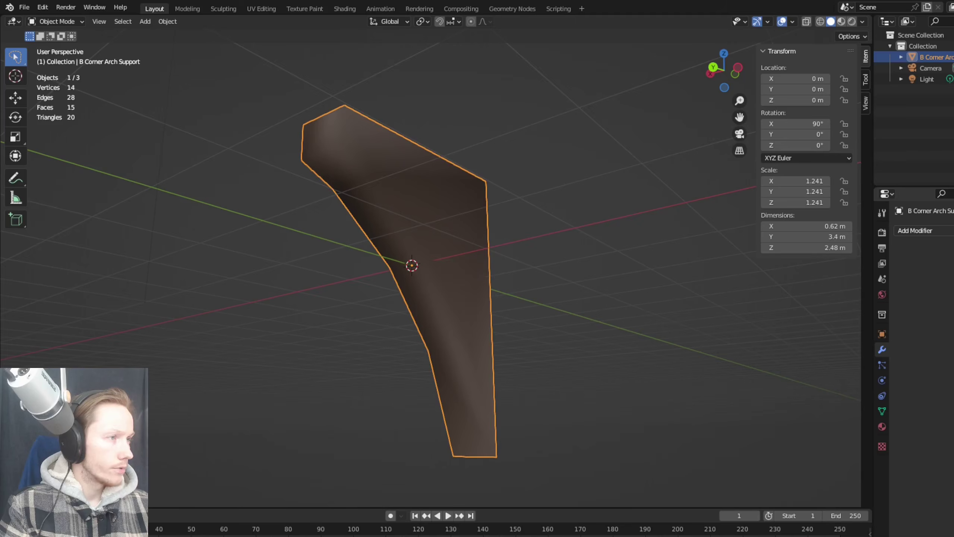
left_click(924, 231)
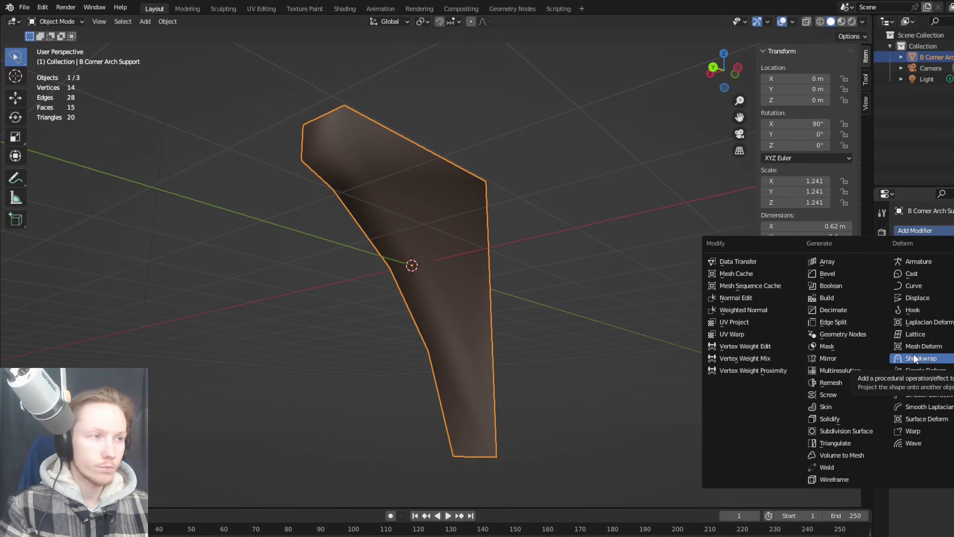
left_click(832, 321)
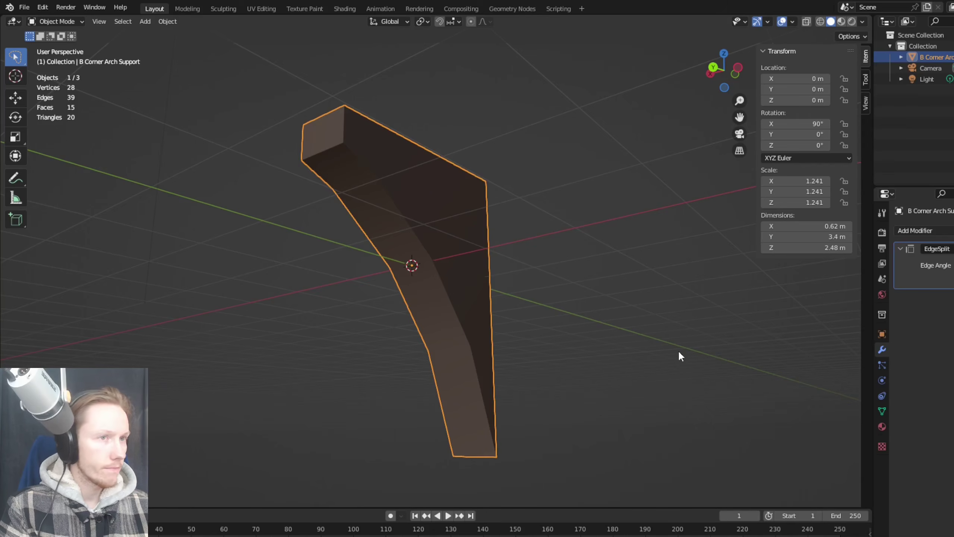
left_click(602, 296)
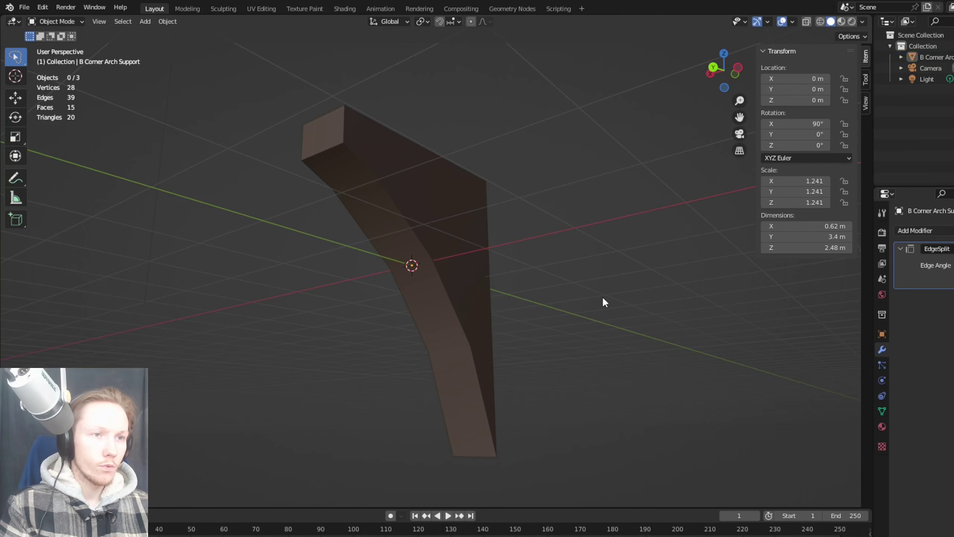
Step: Apply Shade Flat to the arch support with the Edge Split modifier active
left_click(433, 247)
right_click(452, 234)
left_click(452, 234)
left_click(608, 280)
left_click(432, 228)
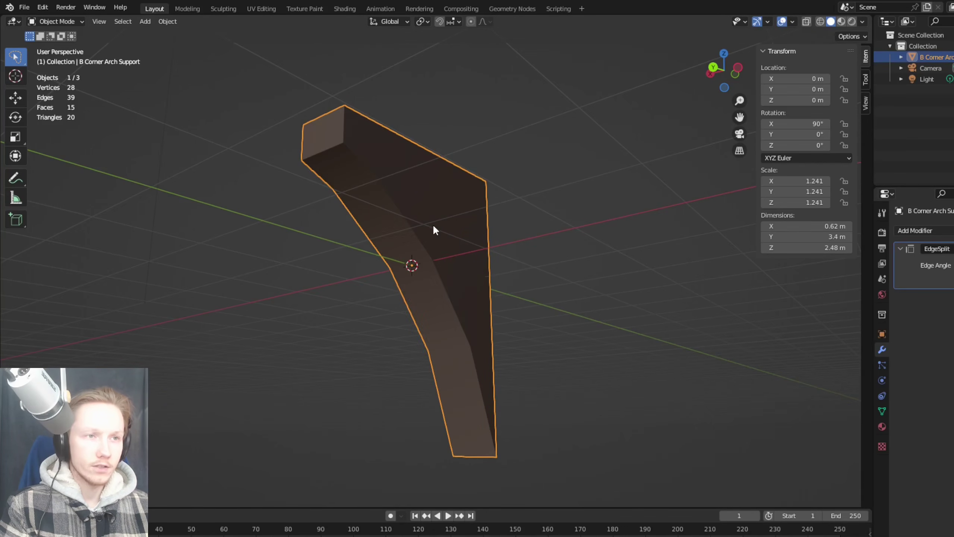
right_click(409, 219)
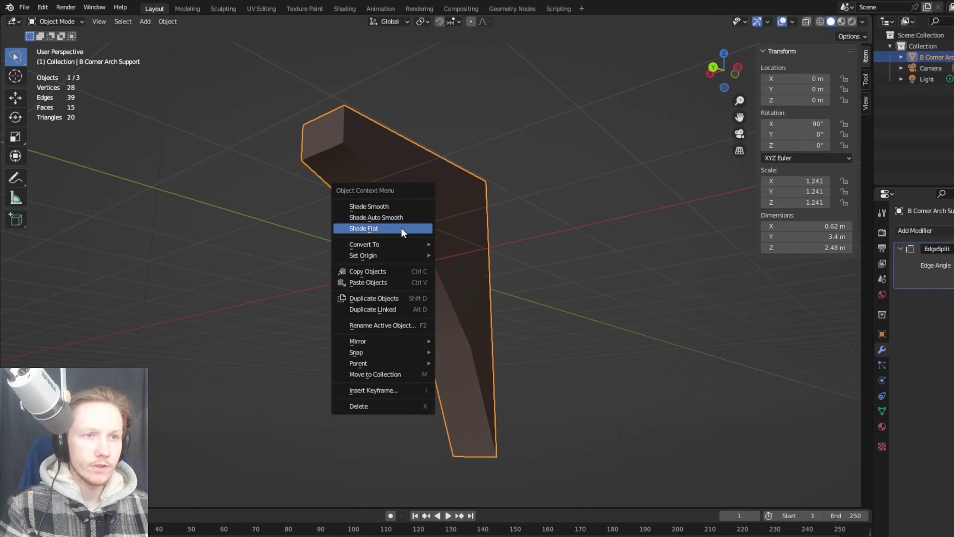
left_click(401, 227)
left_click(565, 301)
Step: Set the arch support's shading to Shade Smooth with the Edge Split modifier active
left_click(450, 246)
right_click(449, 242)
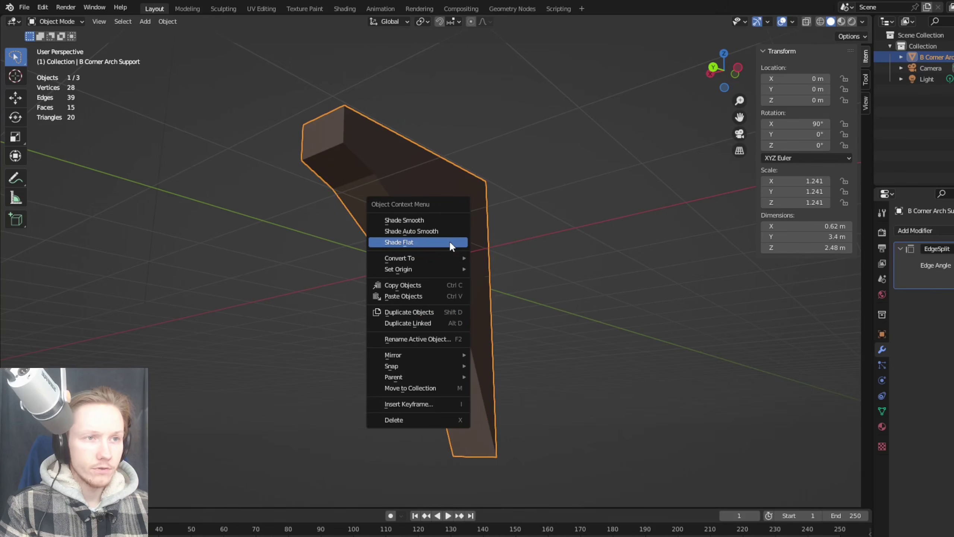
left_click(449, 218)
left_click(550, 256)
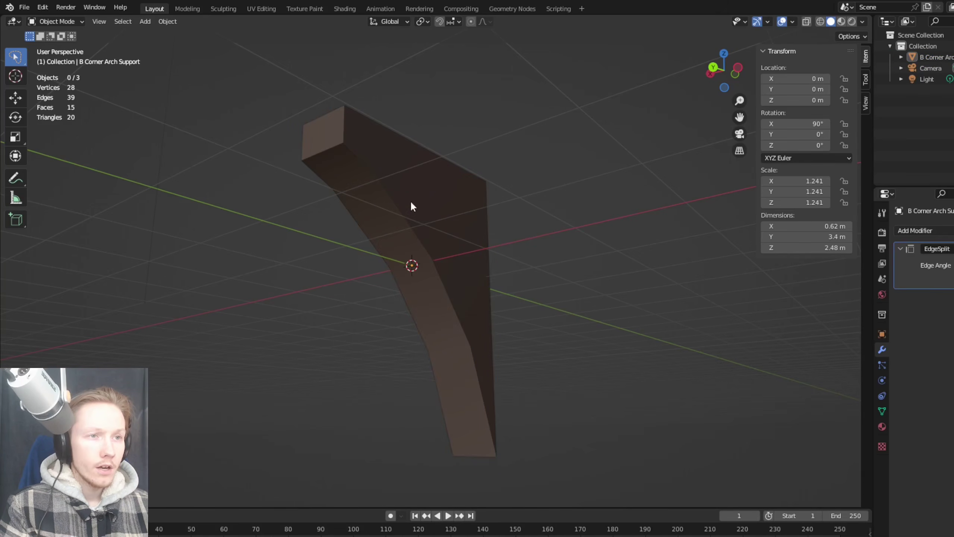
Step: Adjust the Edge Split modifier's edge angle up and down, ending where the inner curve shades smoothly and the corners stay sharp
middle_click_drag(411, 263, 390, 322)
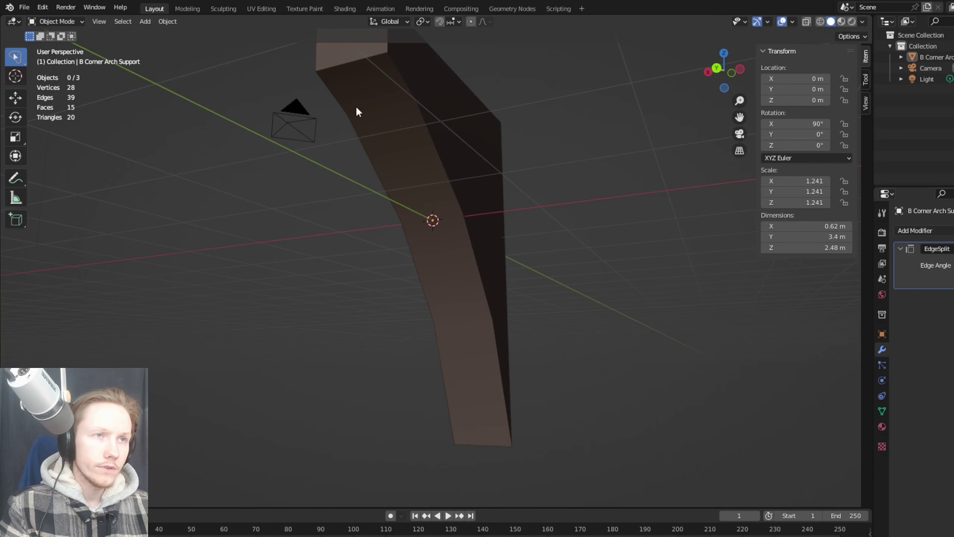
middle_click_drag(600, 369, 462, 323)
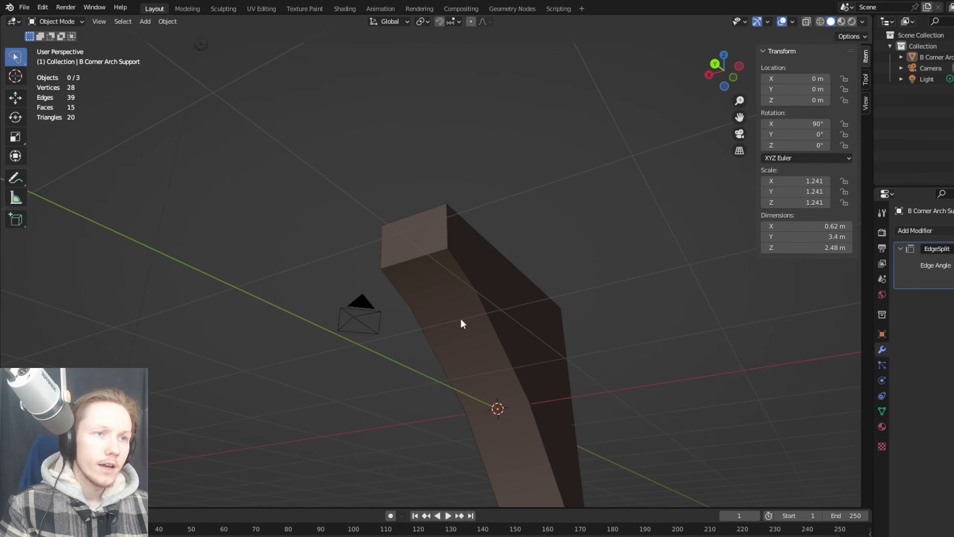
middle_click_drag(446, 236, 436, 267)
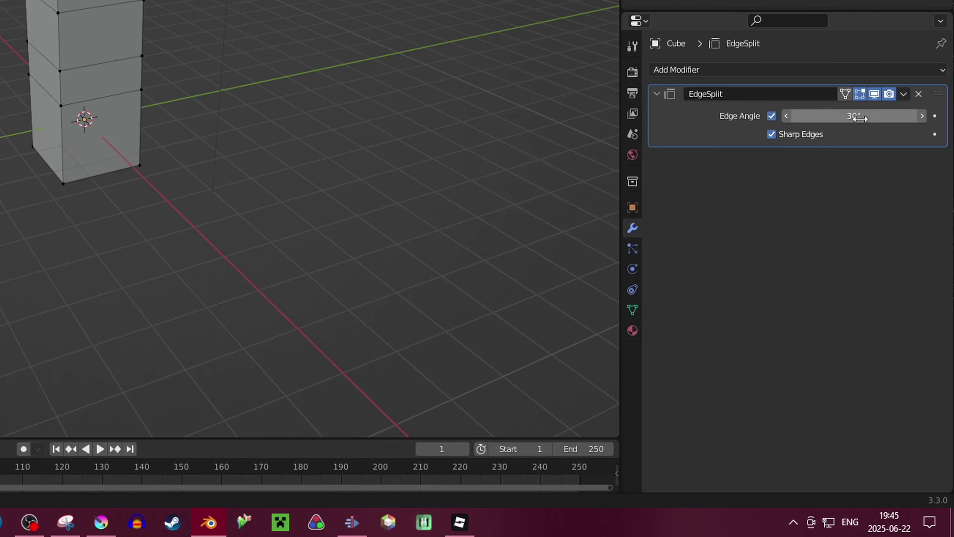
left_click_drag(853, 116, 876, 115)
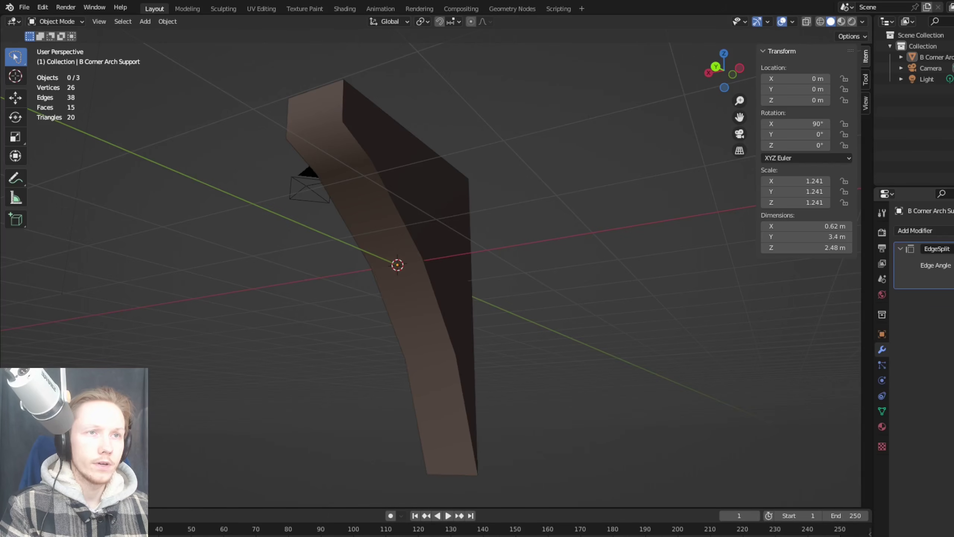
left_click_drag(953, 266, 950, 265)
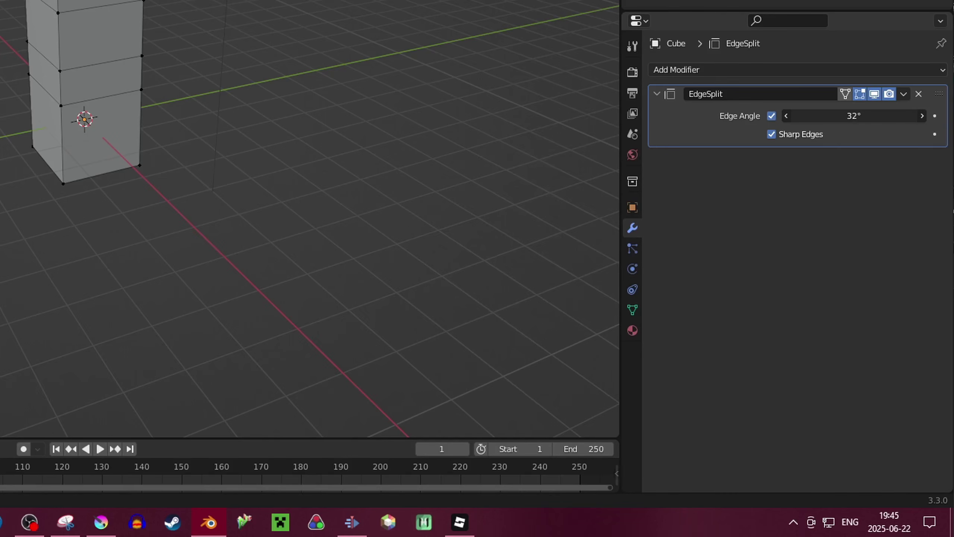
left_click_drag(853, 115, 894, 115)
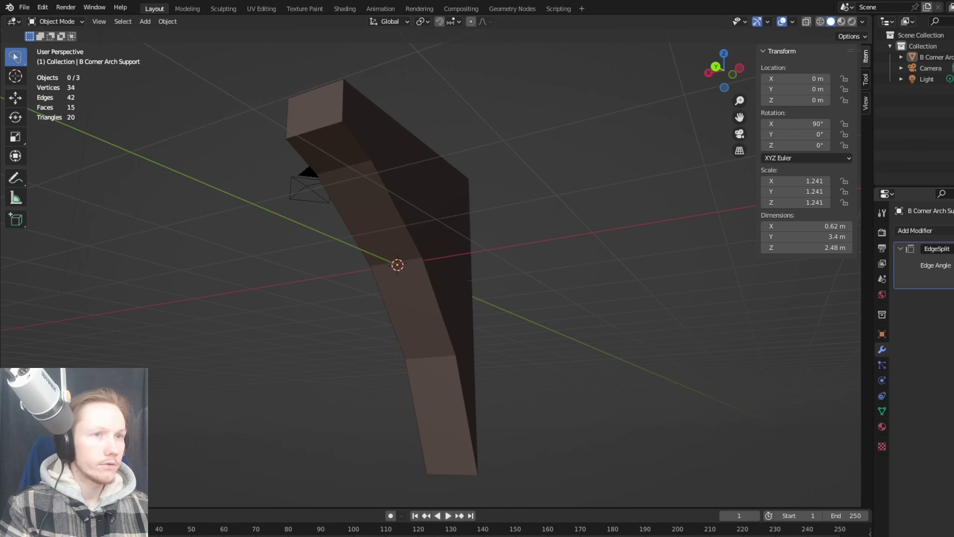
left_click_drag(950, 265, 952, 265)
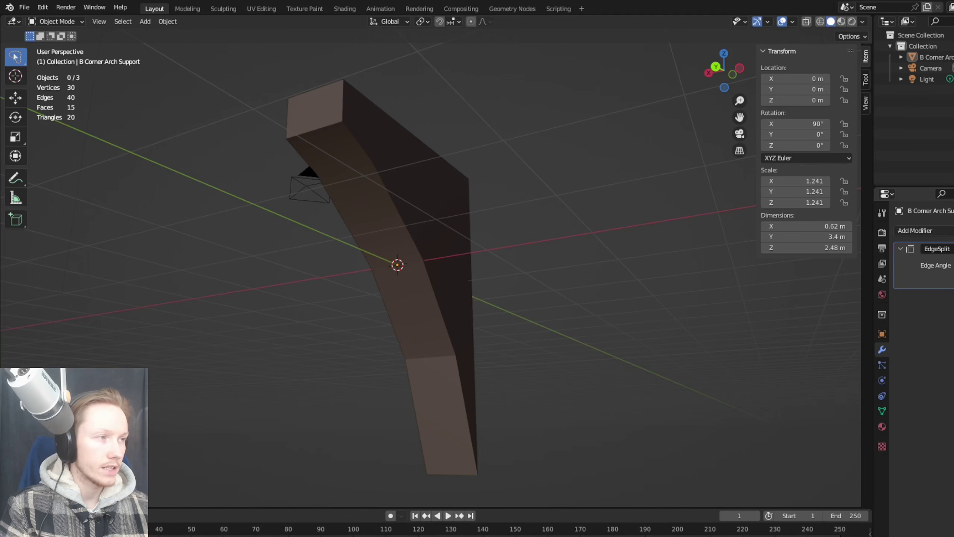
left_click_drag(952, 265, 948, 265)
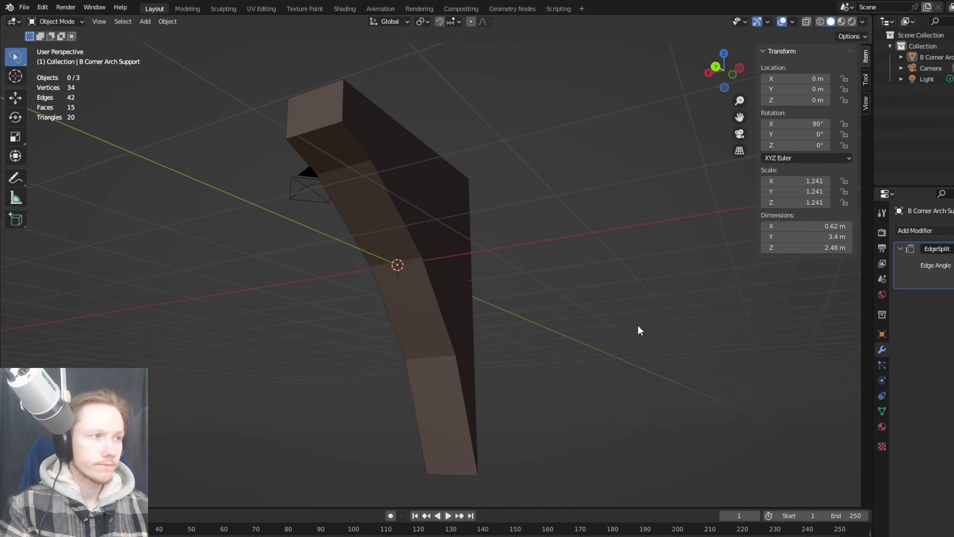
left_click_drag(948, 265, 952, 265)
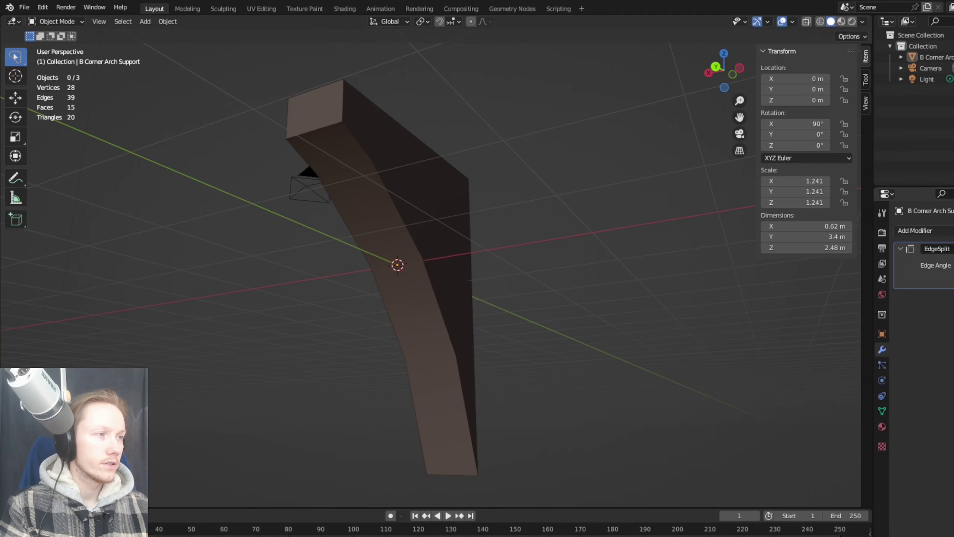
left_click_drag(948, 264, 945, 265)
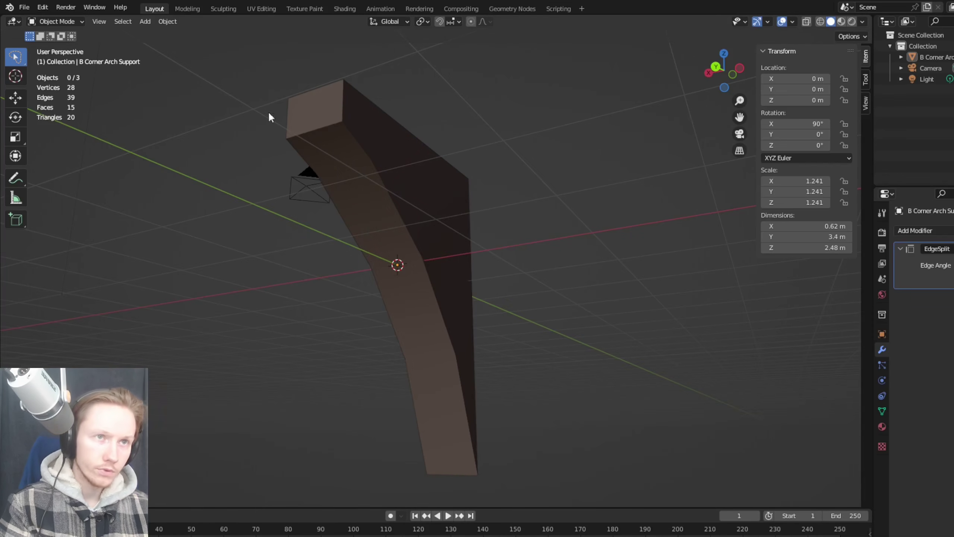
Step: In Edit Mode, select the two vertices of the arch support's lower inner-curve edge and raise them along Z
middle_click_drag(436, 267, 559, 285)
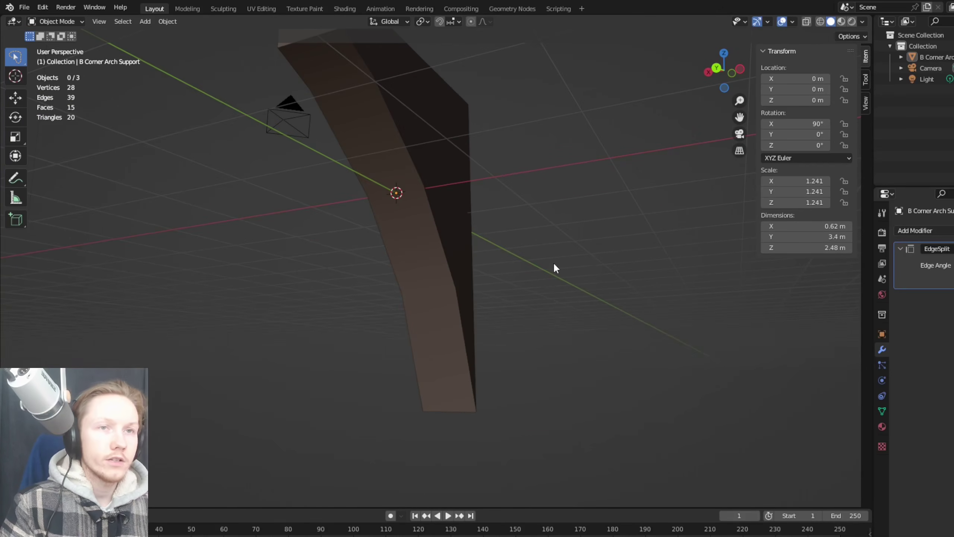
key("Tab")
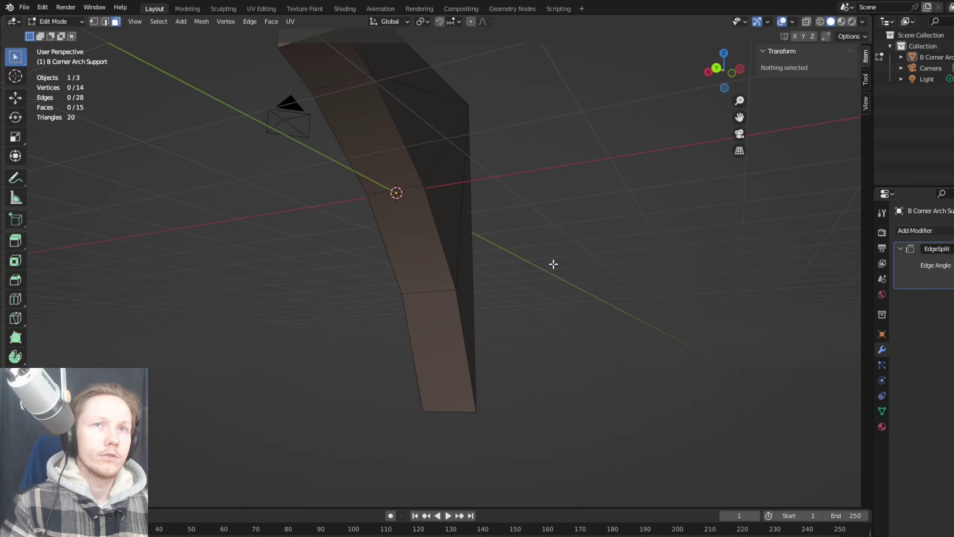
key("1")
left_click(402, 293)
left_click(455, 290, "shift")
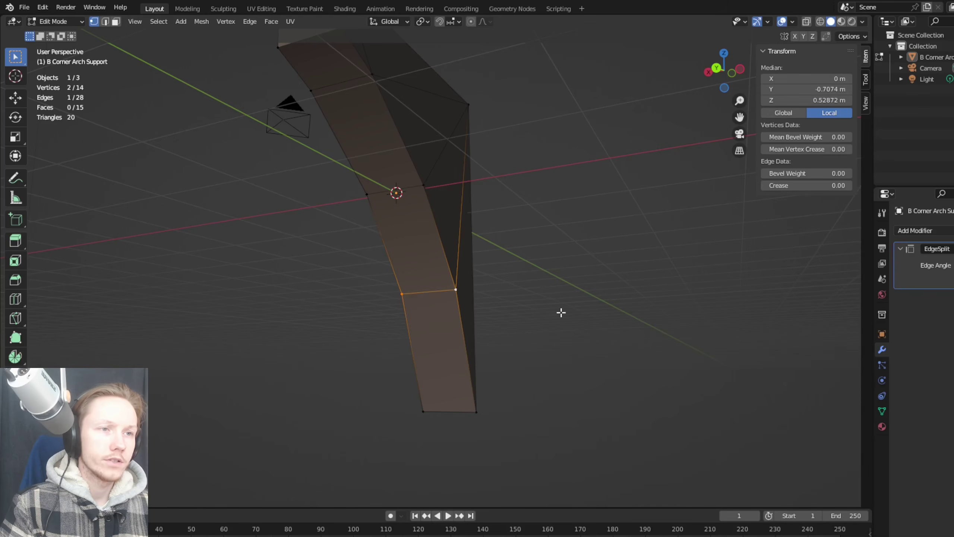
key("g")
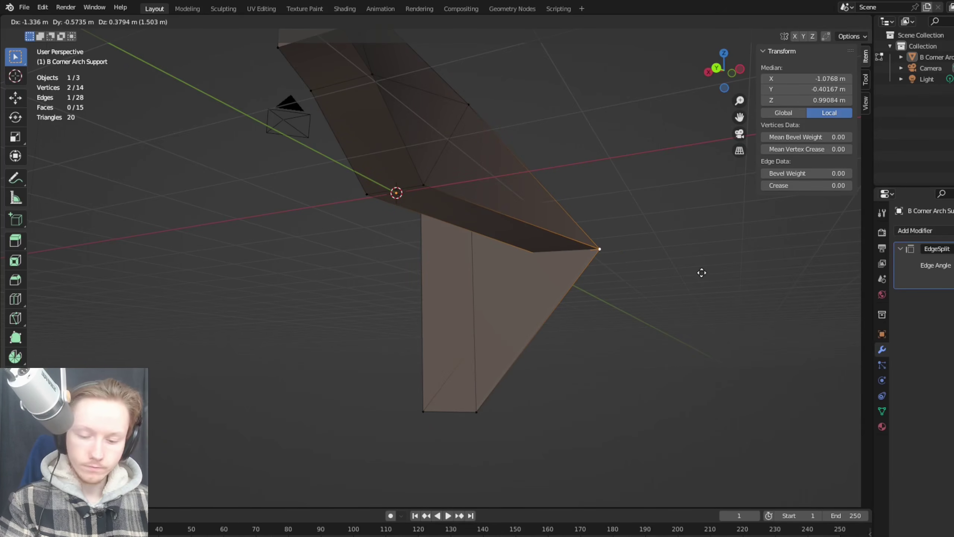
key("x")
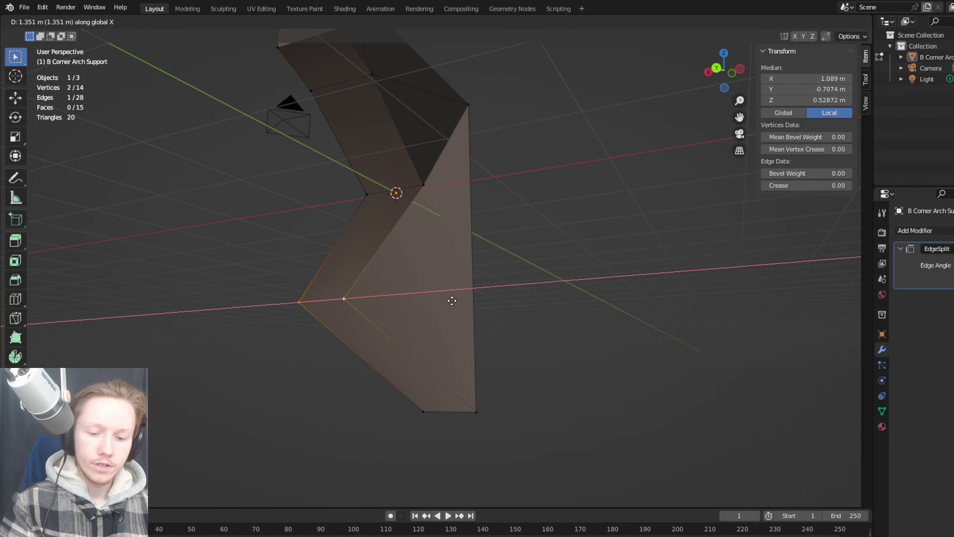
key("y")
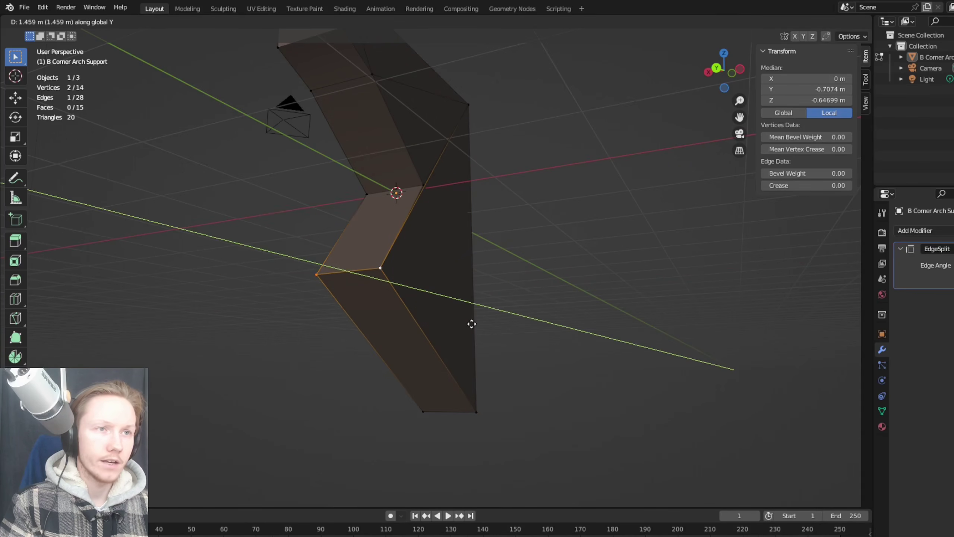
key("z")
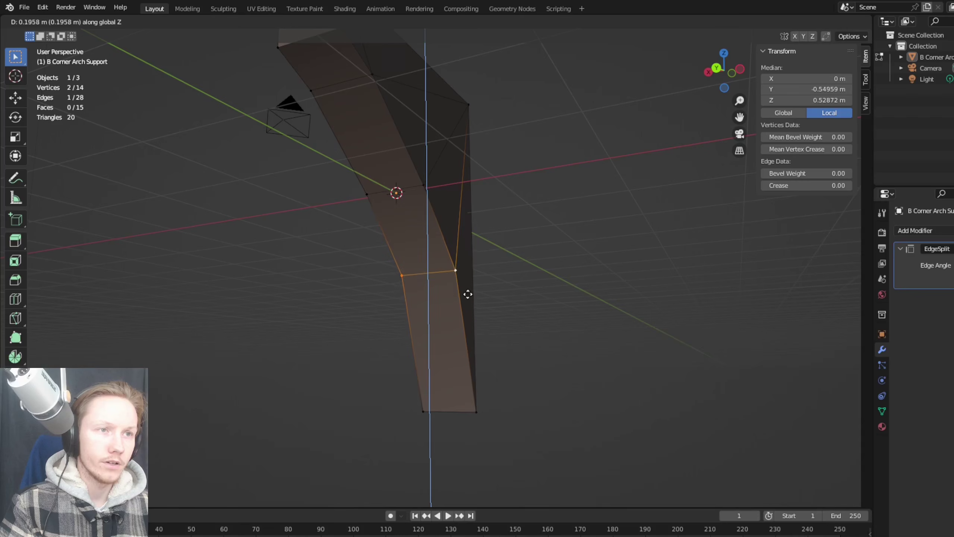
left_click(469, 255)
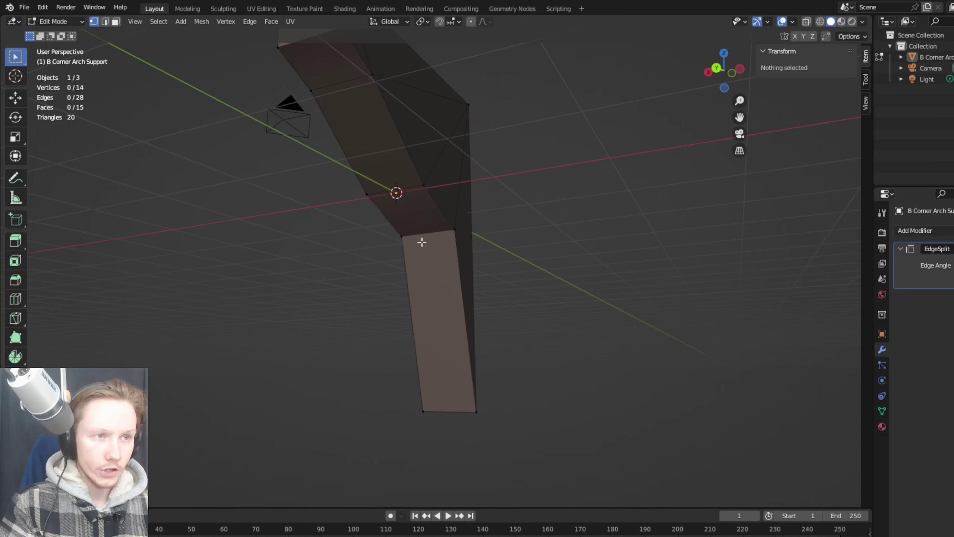
Step: Lower the same inner-curve edge along Z to a local Y median of about -0.68 m
key("g")
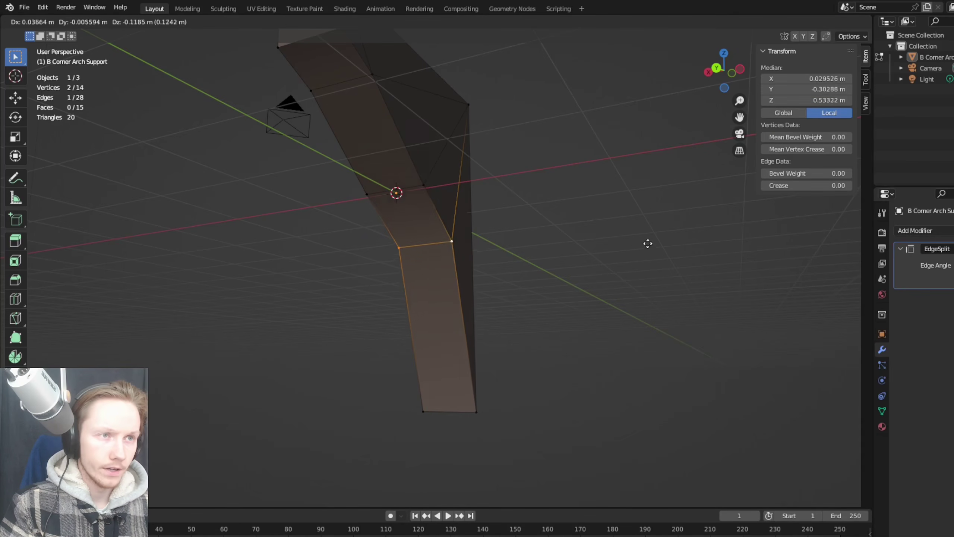
key("z")
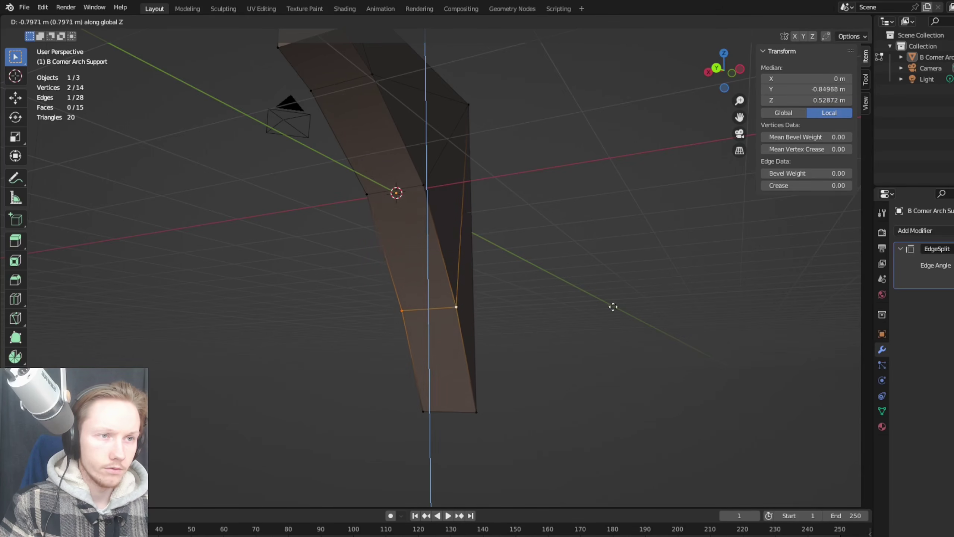
left_click(613, 287)
mouse_move(614, 287)
middle_mouse_down()
mouse_move(436, 267)
mouse_move(613, 287)
middle_mouse_up()
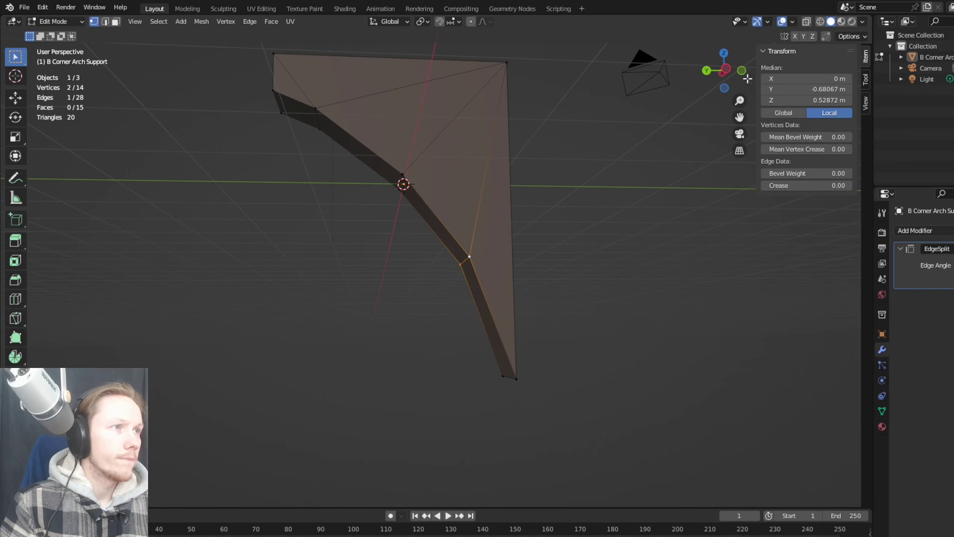
Step: From the left orthographic view, nudge the lower inner-curve edge slightly down along Z to about -0.708 m local Y
left_click(727, 72)
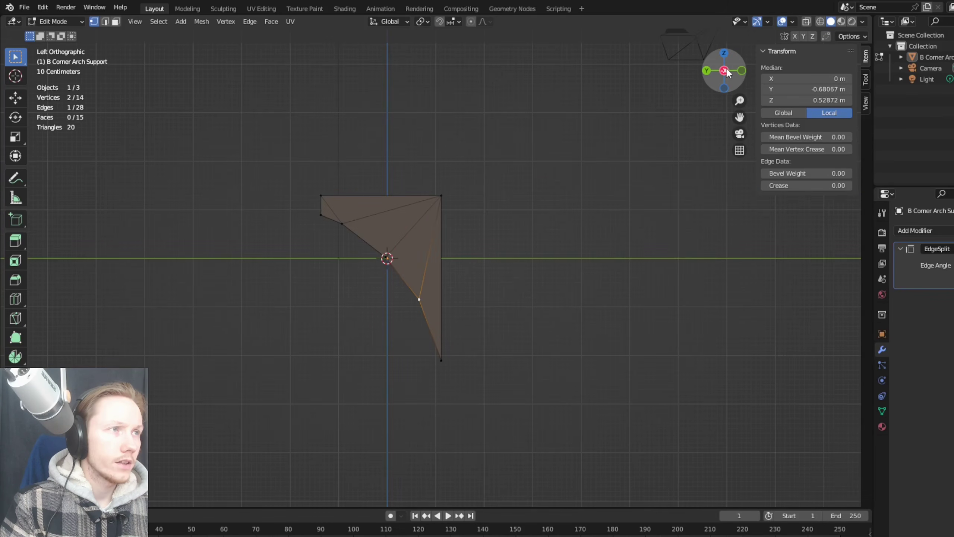
left_click(740, 71)
left_click(723, 71)
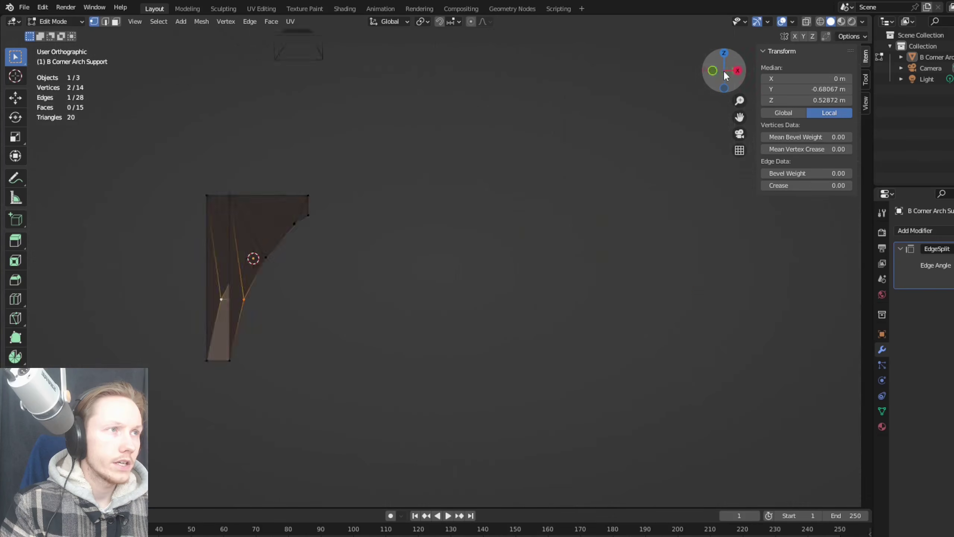
left_click(741, 71)
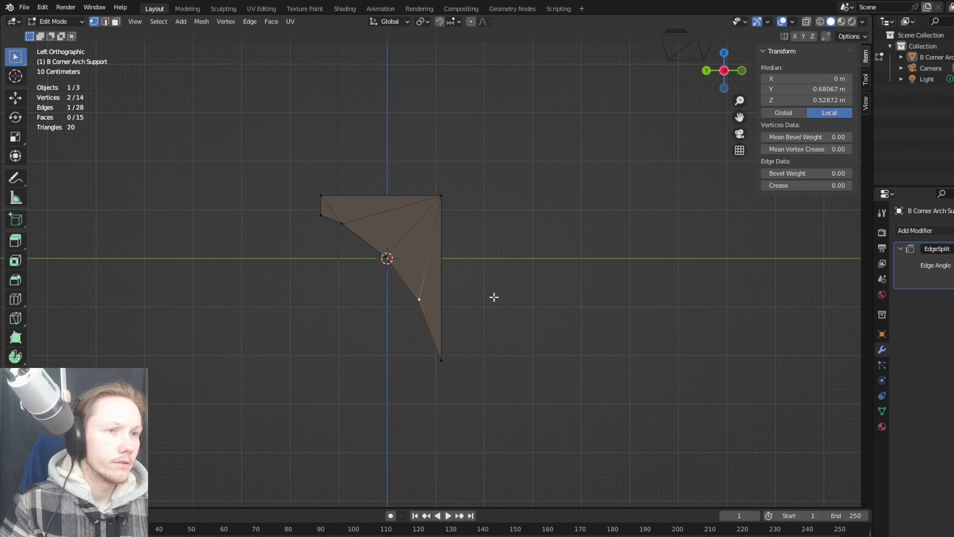
key("g")
key("x")
key("z")
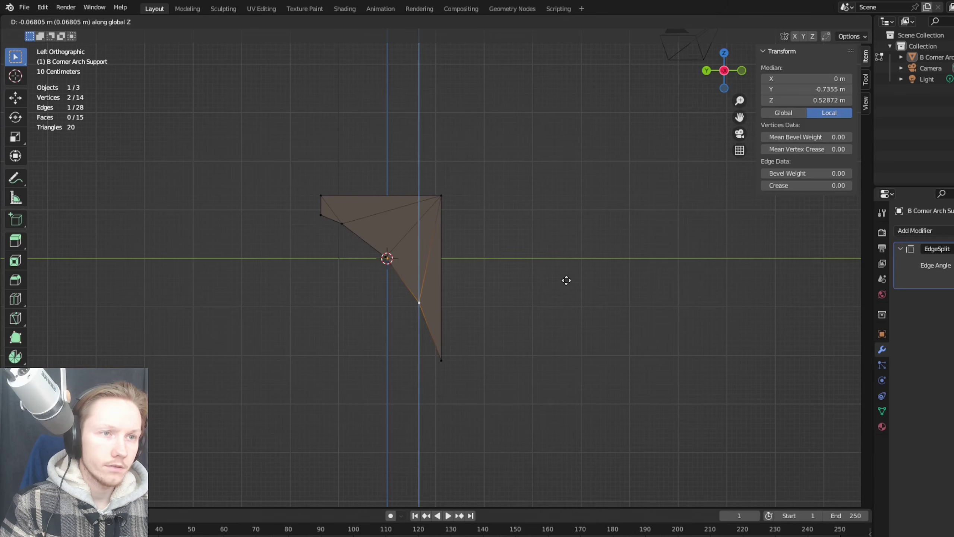
left_click(568, 279)
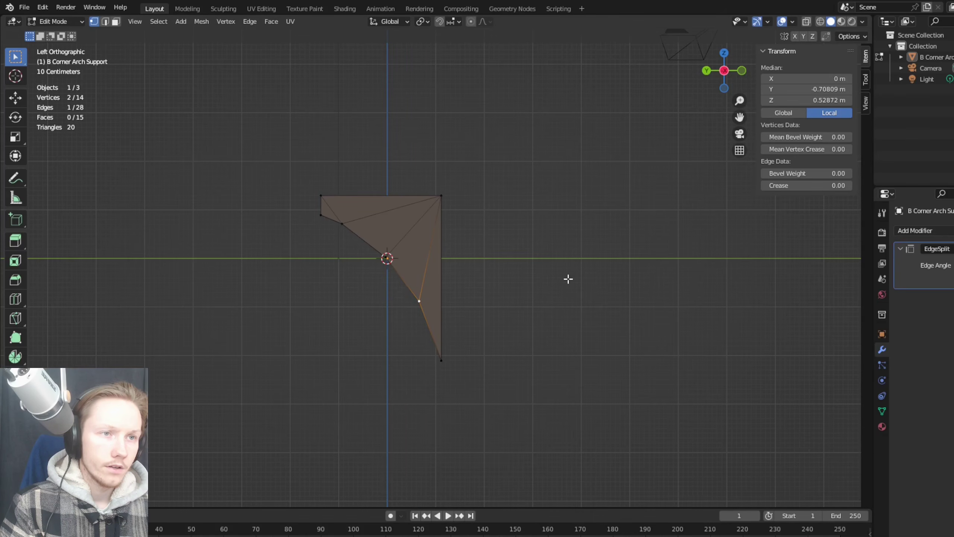
Step: Turn on X-ray and reposition the upper and lower vertex pairs of the arch's inner curve
left_click(333, 278)
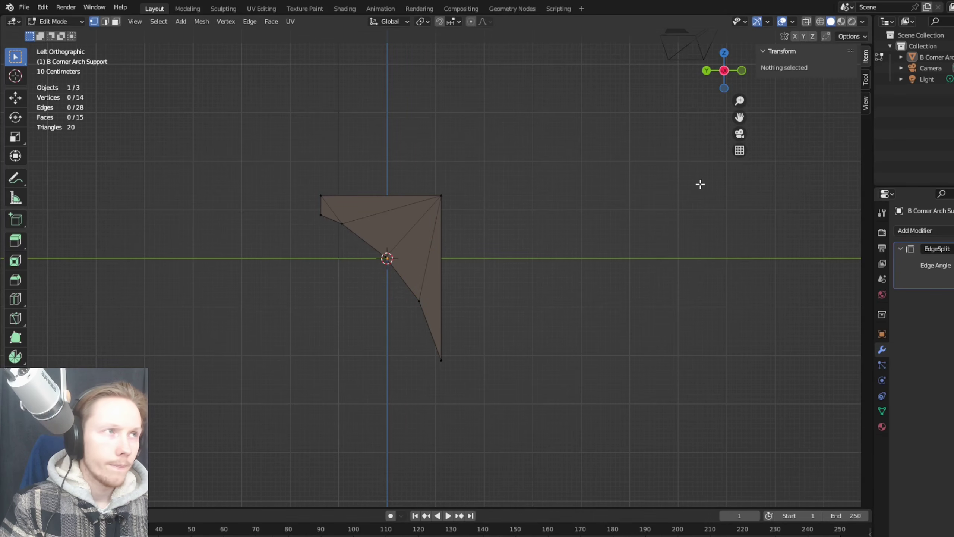
left_click(805, 21)
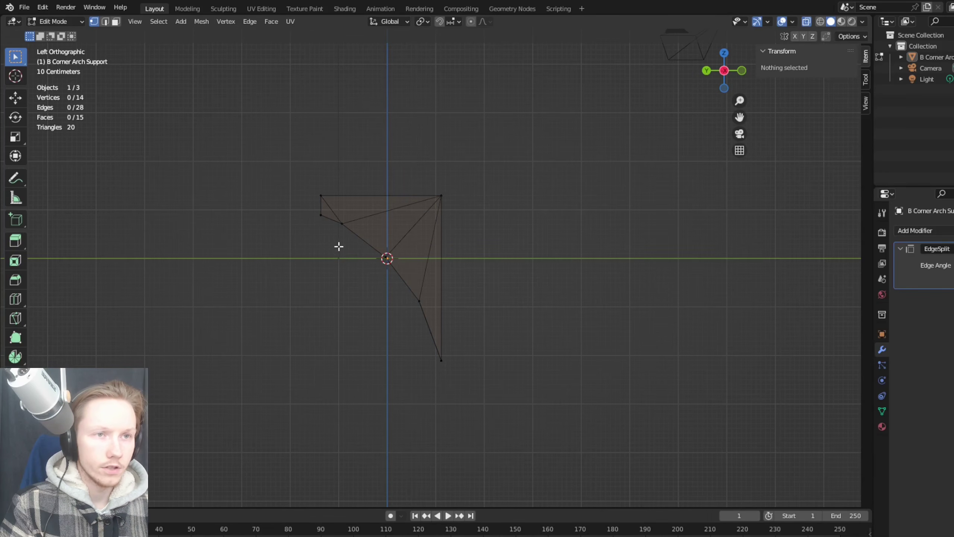
left_click(353, 218)
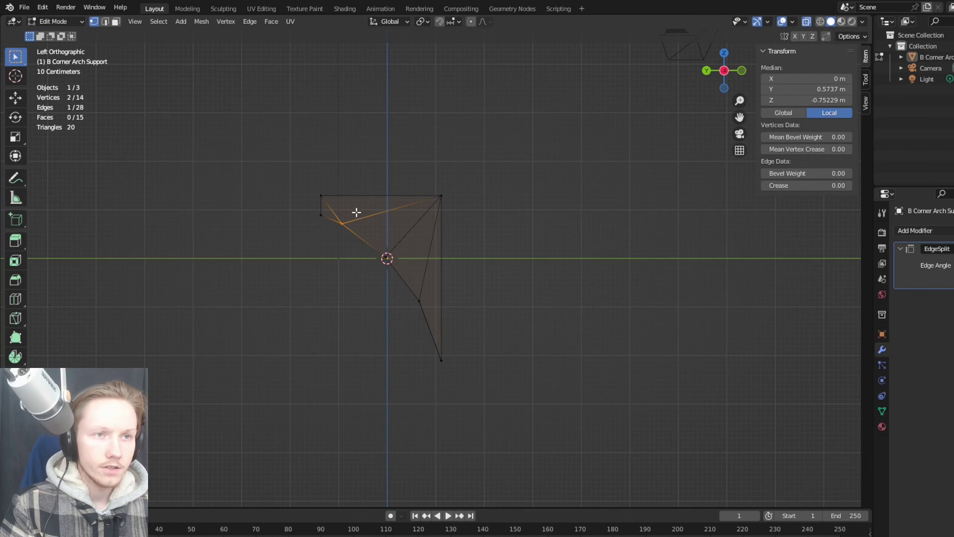
key("g")
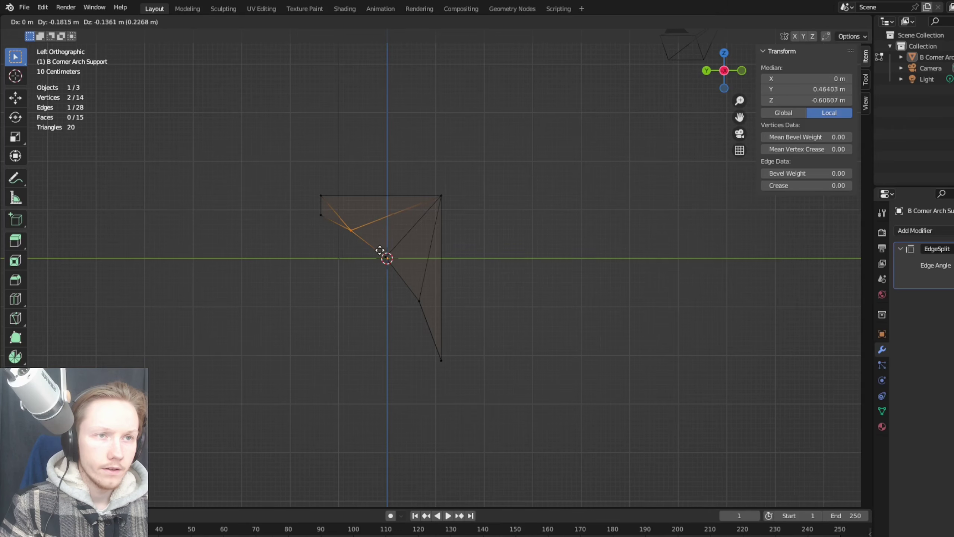
left_click(383, 254)
key("g")
left_click(402, 311)
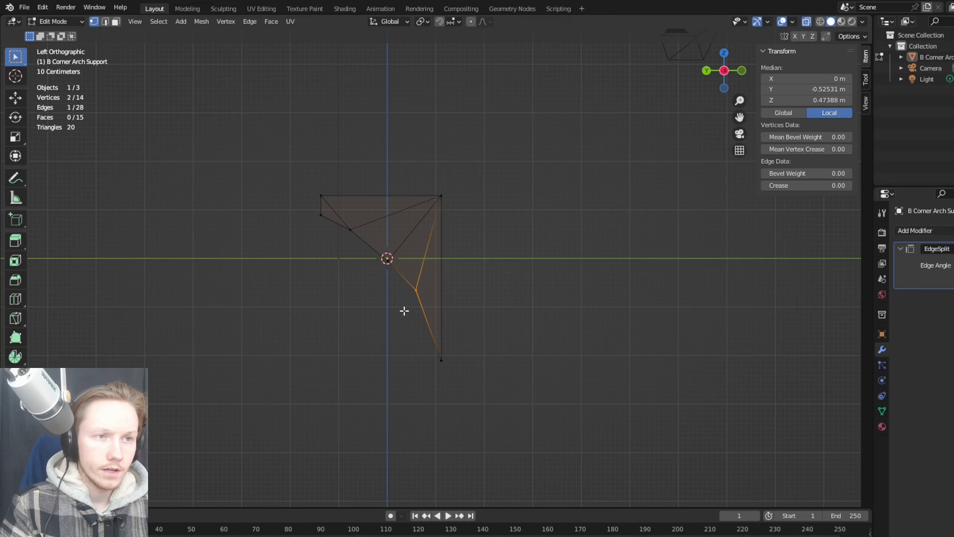
Step: Raise the inner curve's middle vertex pair and readjust the upper pair to round out the arch
key("g")
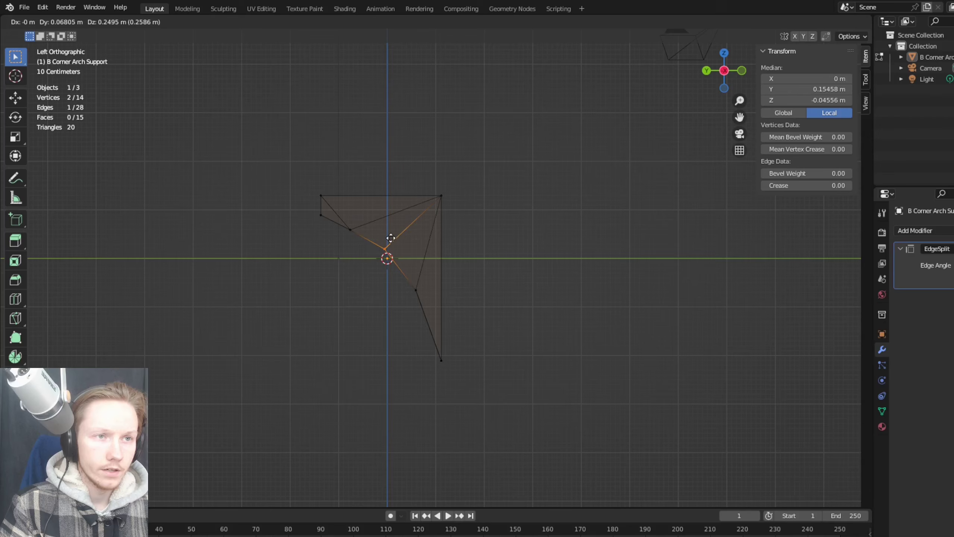
left_click(385, 236)
key("g")
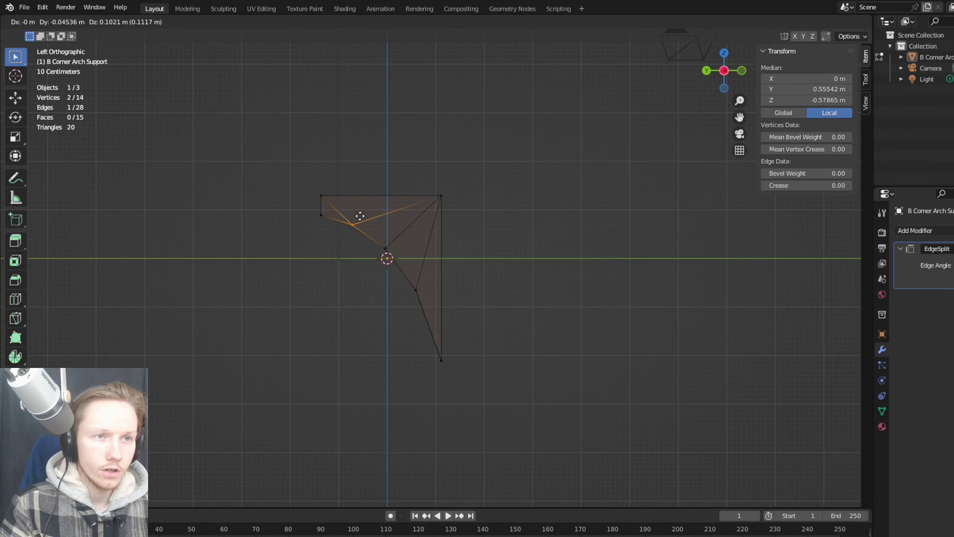
left_click(360, 216)
left_click(589, 316)
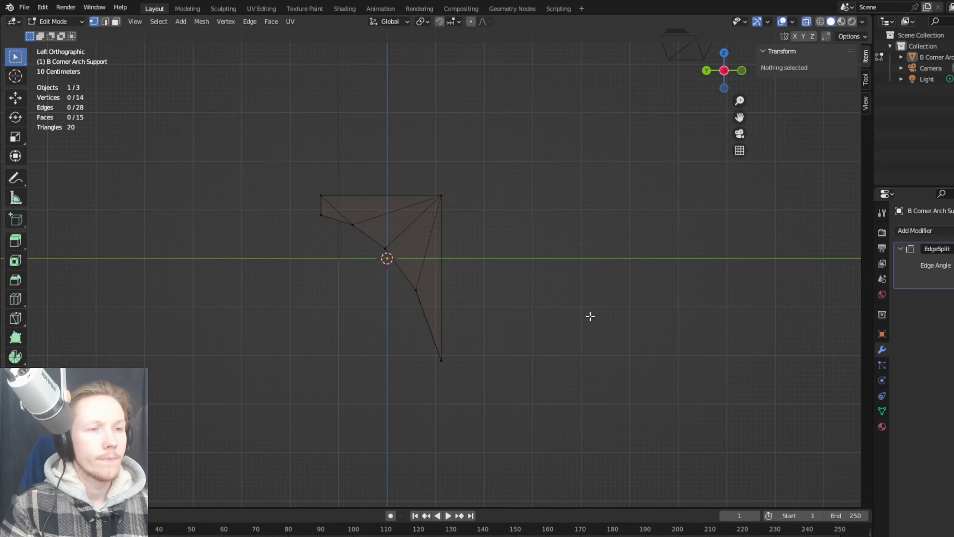
Step: Turn off X-ray, check the reshaped inner curve and leave Edit Mode
mouse_move(590, 316)
middle_mouse_down()
mouse_move(626, 351)
mouse_move(595, 327)
middle_mouse_up()
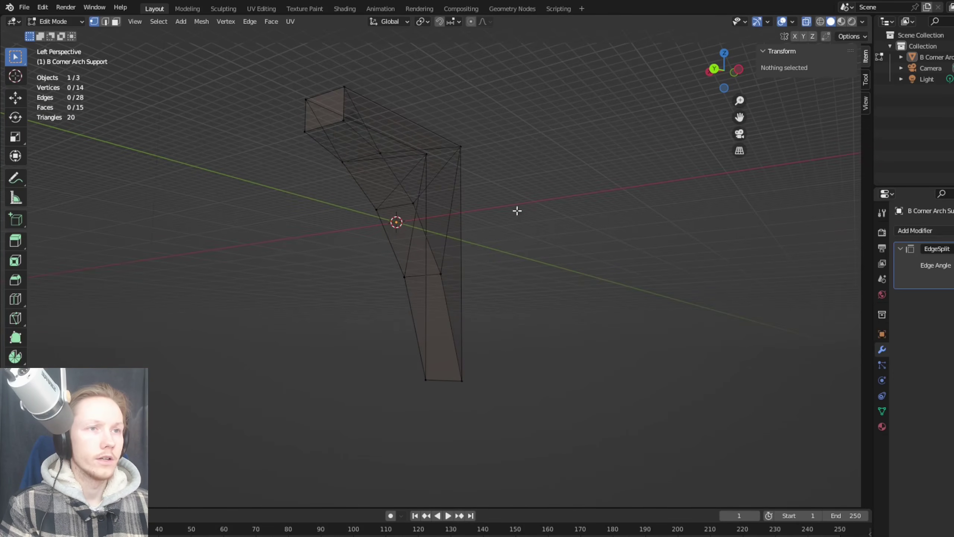
left_click(807, 18)
middle_click_drag(603, 230, 616, 256)
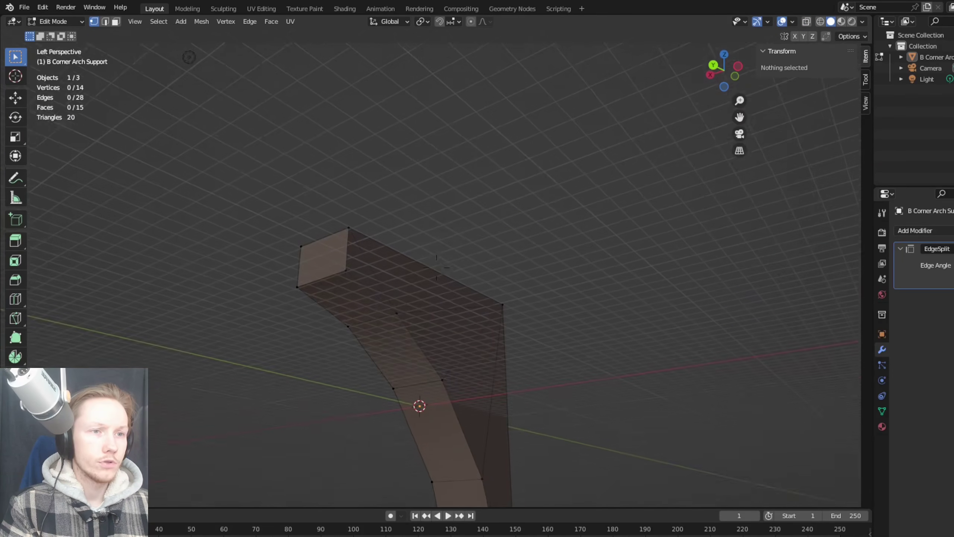
middle_click_drag(436, 267, 432, 256)
key("Tab")
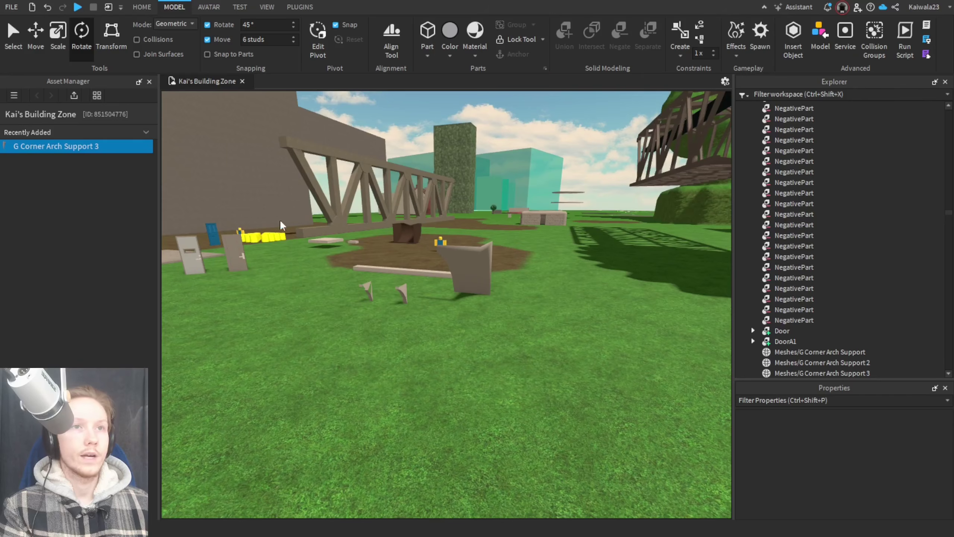
Step: In Roblox Studio, import the G Corner Arch Support 4.obj mesh, applying the default mesh import options
left_click(74, 99)
left_click(493, 109)
left_click(685, 488)
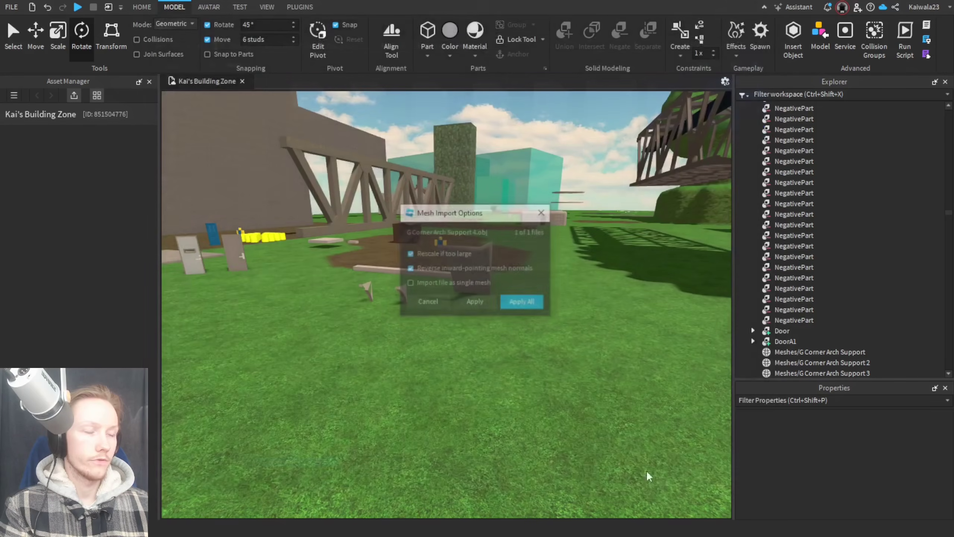
left_click(523, 302)
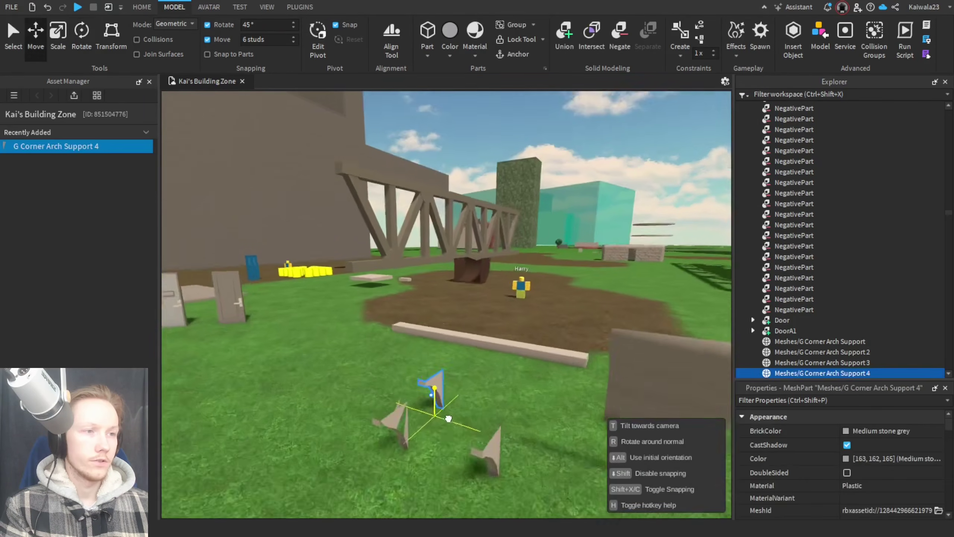
Step: Place the inserted G Corner Arch Support 4 mesh on the grass near the earlier arch supports
right_click_drag(431, 432, 420, 441)
left_click(419, 441)
left_click(474, 277)
key("w")
left_click(474, 277)
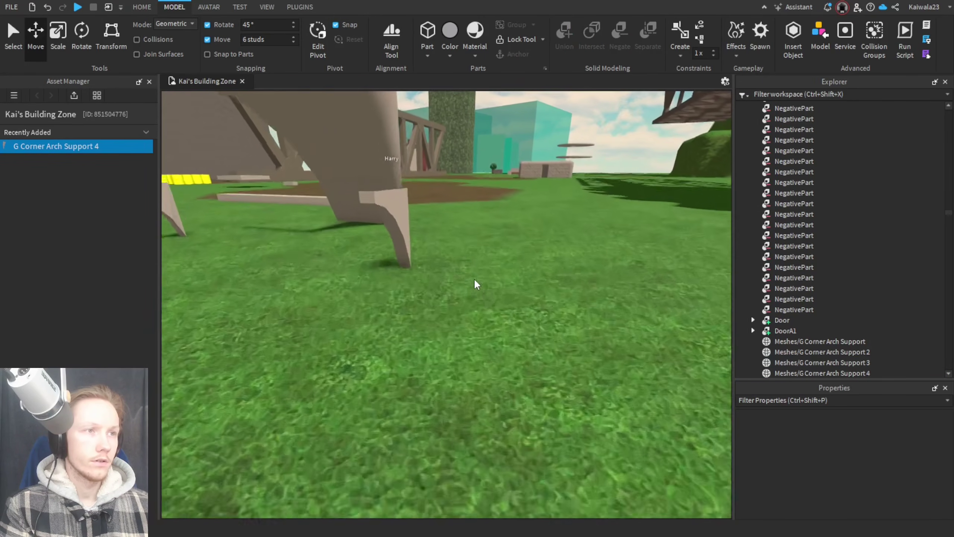
Step: Try to resize the new arch support mesh with the Scale tool, and undo the changes
left_click(382, 237)
key("ctrl+3")
left_click_drag(399, 255, 509, 287)
right_click_drag(508, 288, 485, 278)
key("s")
left_click_drag(446, 217, 449, 126)
key("e")
left_click_drag(483, 259, 548, 270)
left_click(591, 368)
right_click_drag(592, 368, 590, 370)
key("e")
key("ctrl+z")
key("ctrl+z")
key("ctrl+z")
Step: Examine the new arch support's inner-curve shading from the side, and select the mesh
right_click_drag(529, 359, 478, 348)
key("e")
key("d")
key("d")
key("e")
key("q")
key("d")
left_click(393, 244)
left_click(423, 258)
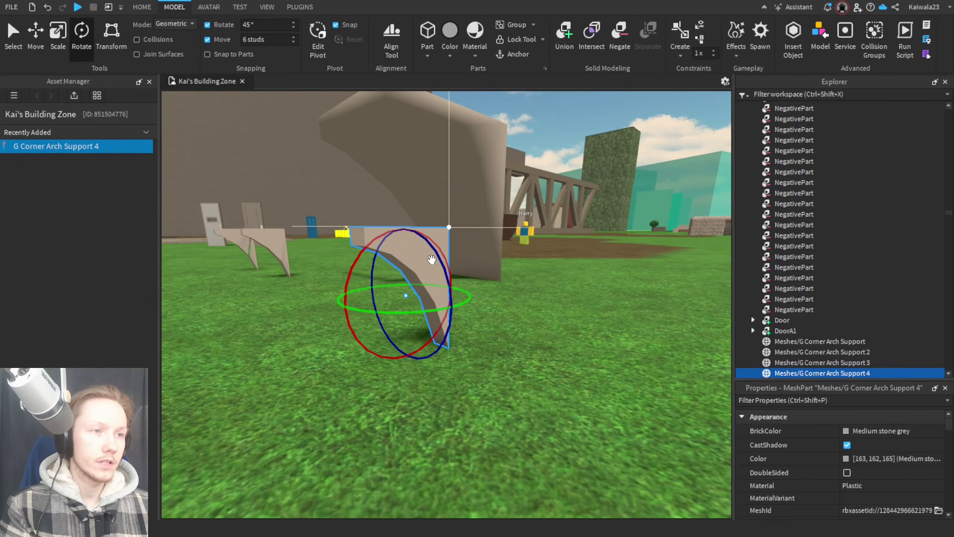
Step: Rotate and move the arch support to the timber-framed building, fitting it beneath the overhang beside the existing supports
key("ctrl+4")
key("ctrl+4")
left_click_drag(424, 312, 394, 266)
right_click_drag(396, 263, 394, 266)
left_click_drag(394, 265, 402, 265)
right_click_drag(393, 265, 402, 266)
key("w")
left_click_drag(403, 266, 397, 266)
right_click_drag(403, 265, 398, 267)
left_click_drag(398, 266, 370, 231)
Step: Set the arch support's BrickColor to Dark taupe and compare it with the building's other timber supports
left_click(846, 431)
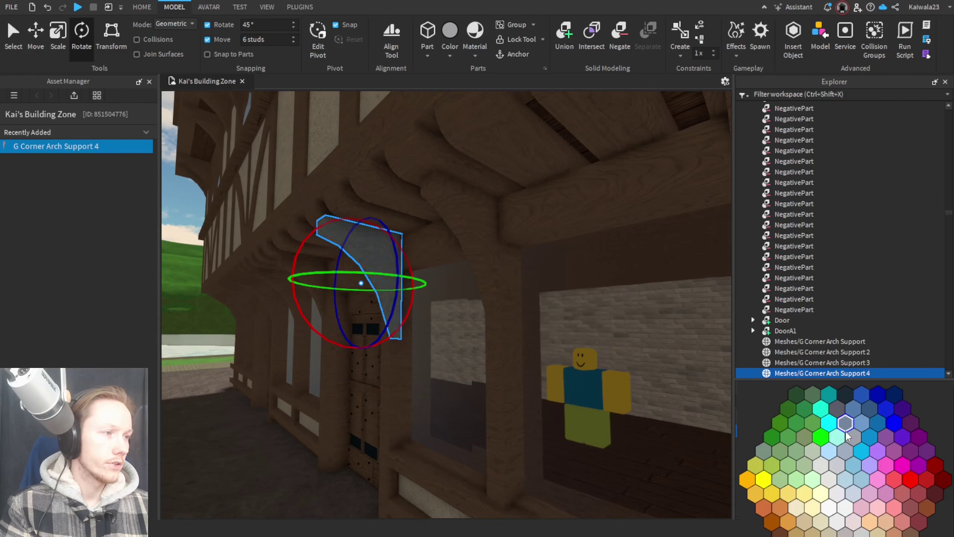
left_click(829, 536)
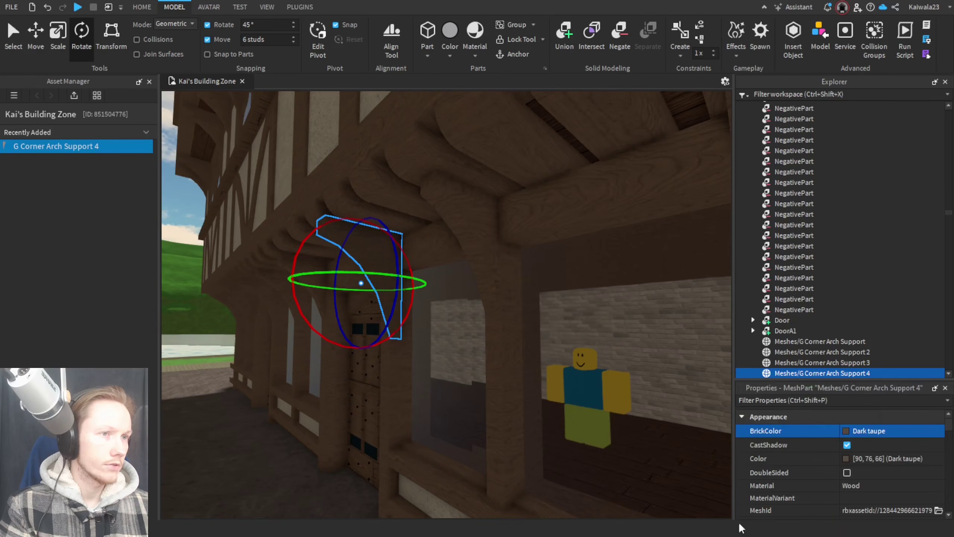
key("a")
right_click_drag(447, 260, 507, 340)
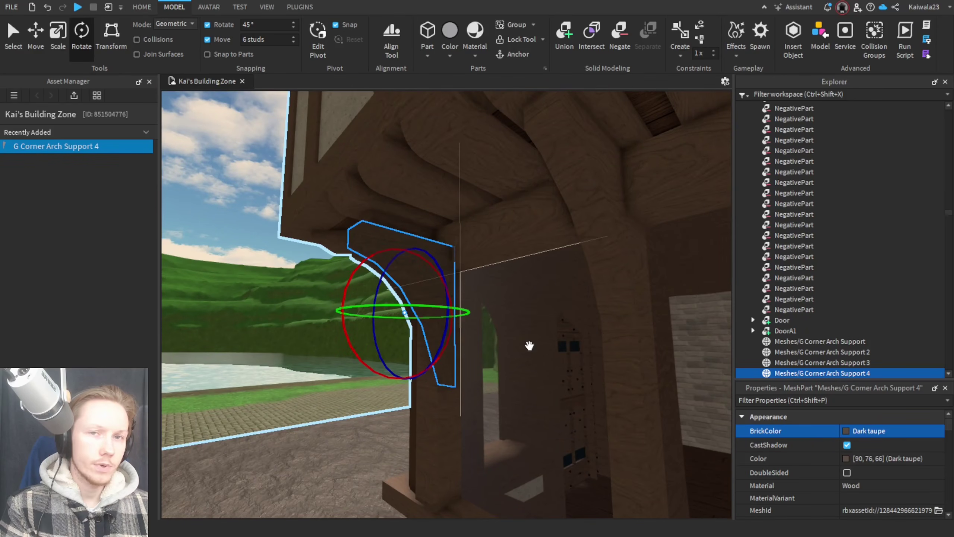
Step: Move the dark taupe arch support away from the timber-framed building onto the open grass
key("s")
left_click_drag(448, 248, 477, 340)
right_click_drag(479, 341, 477, 339)
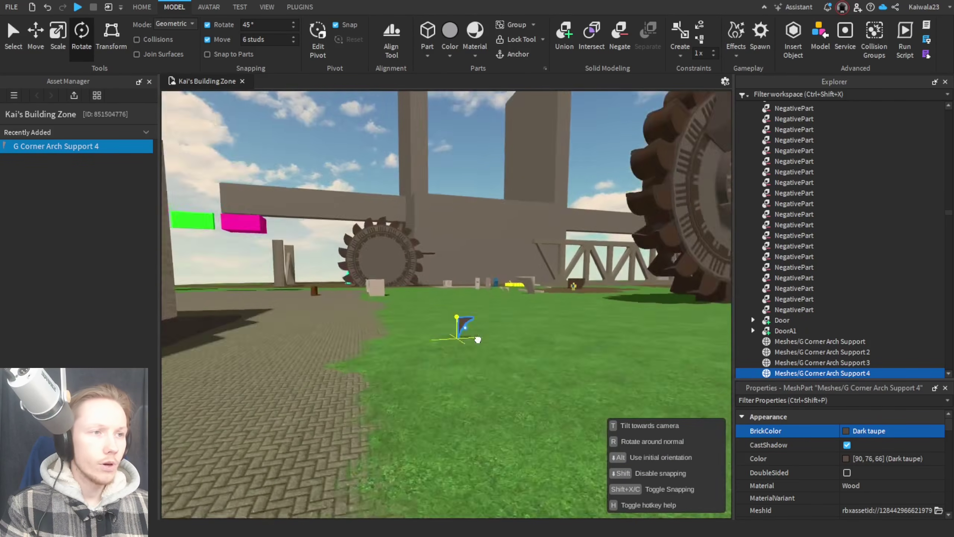
left_click_drag(477, 339, 477, 339)
right_click_drag(477, 339, 477, 338)
left_click_drag(478, 339, 476, 341)
right_click_drag(478, 339, 476, 340)
key("w")
left_click_drag(476, 340, 390, 372)
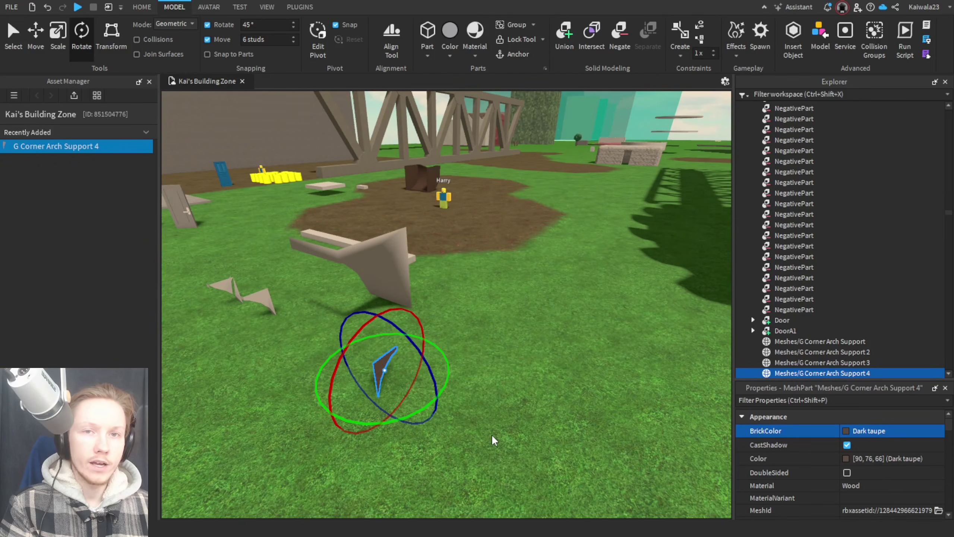
Step: Enlarge the arch support on the grass and set move snapping to 1 studs
key("d")
right_click_drag(492, 435, 491, 435)
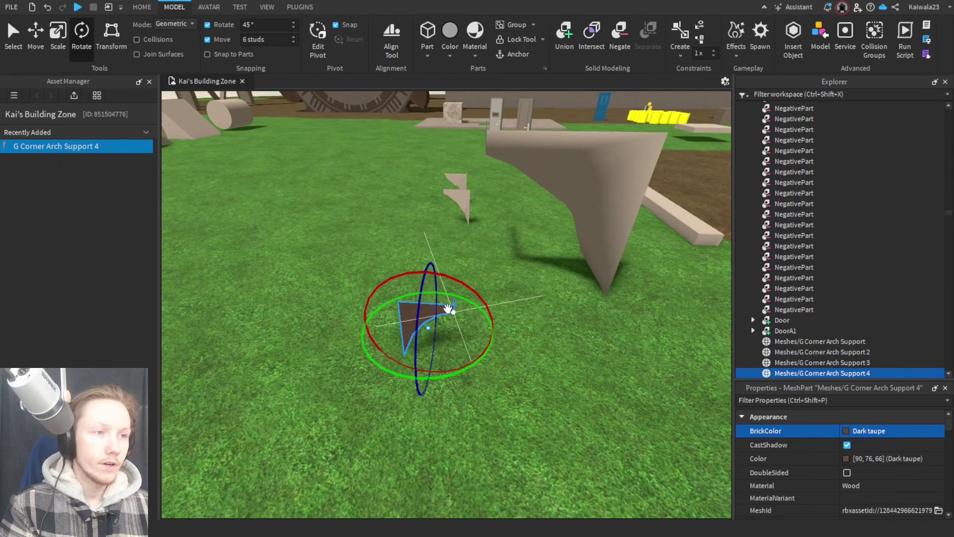
key("a")
left_click_drag(448, 309, 361, 370)
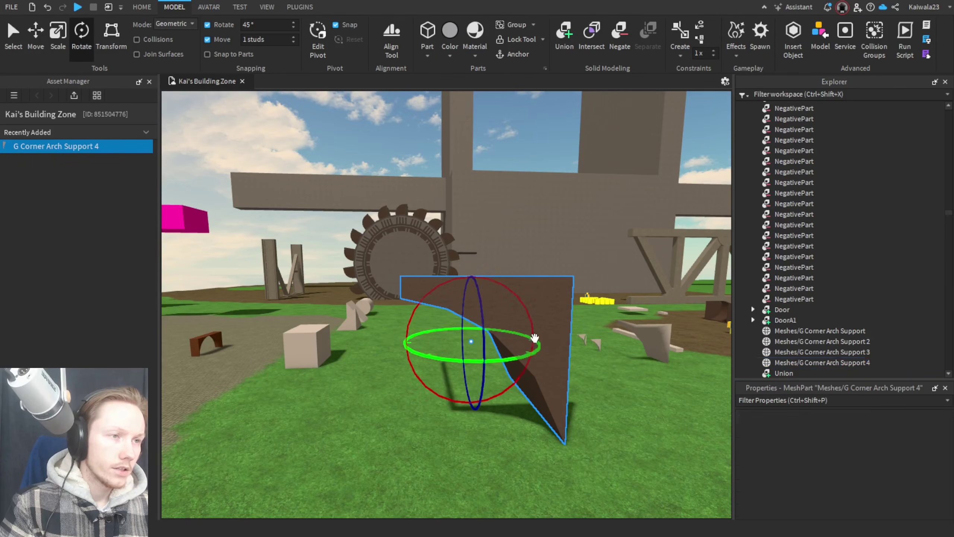
Step: Duplicate the arch support alongside the original and rotate one of the pair so both halves form a full arch
key("ctrl+2")
right_click_drag(522, 454, 523, 454)
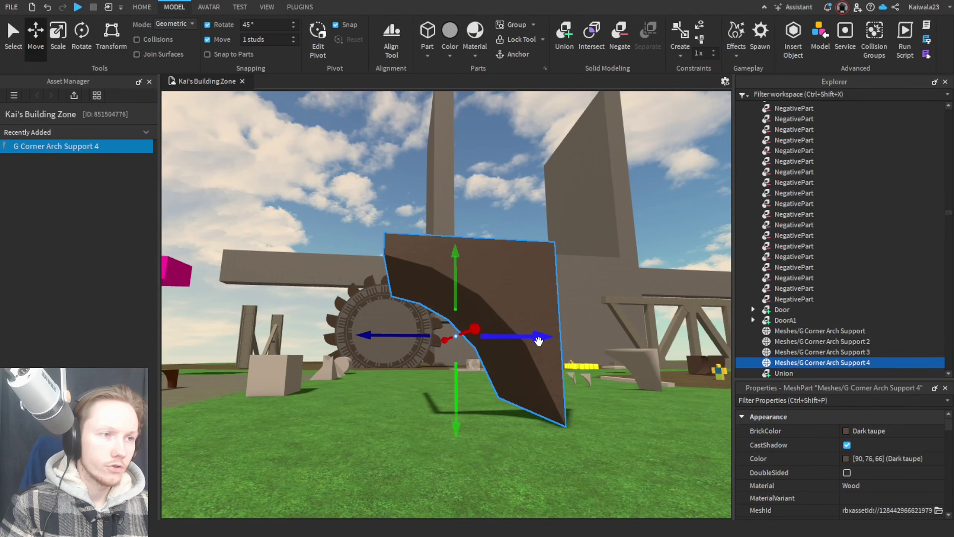
left_click_drag(537, 339, 474, 488)
right_click_drag(474, 488, 474, 489)
key("ctrl+4")
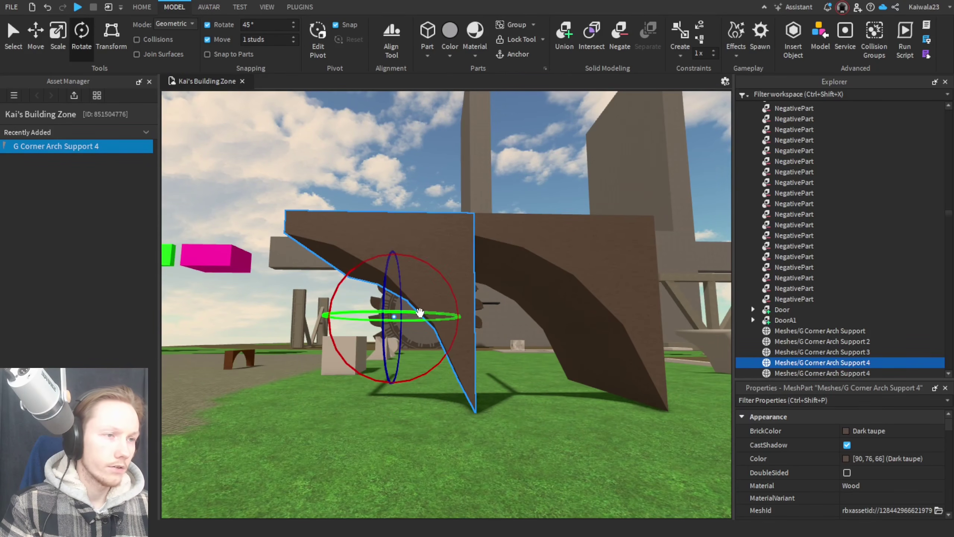
left_click_drag(419, 313, 337, 345)
Step: Examine the paired supports from the front, above and behind, checking the missing top and back faces
left_click(510, 464)
key("s")
right_click_drag(510, 464, 510, 464)
key("d")
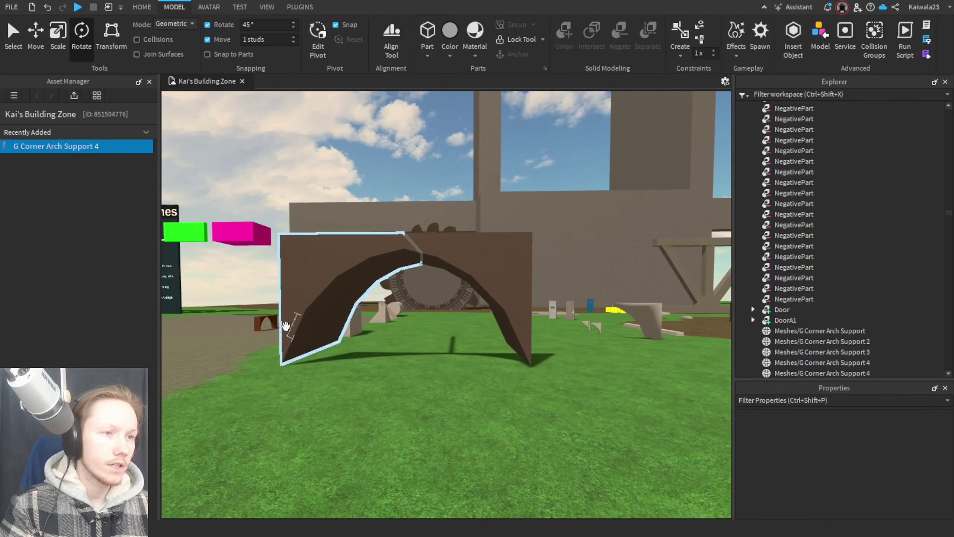
key("e")
right_click_drag(540, 411, 538, 404)
key("d")
key("d")
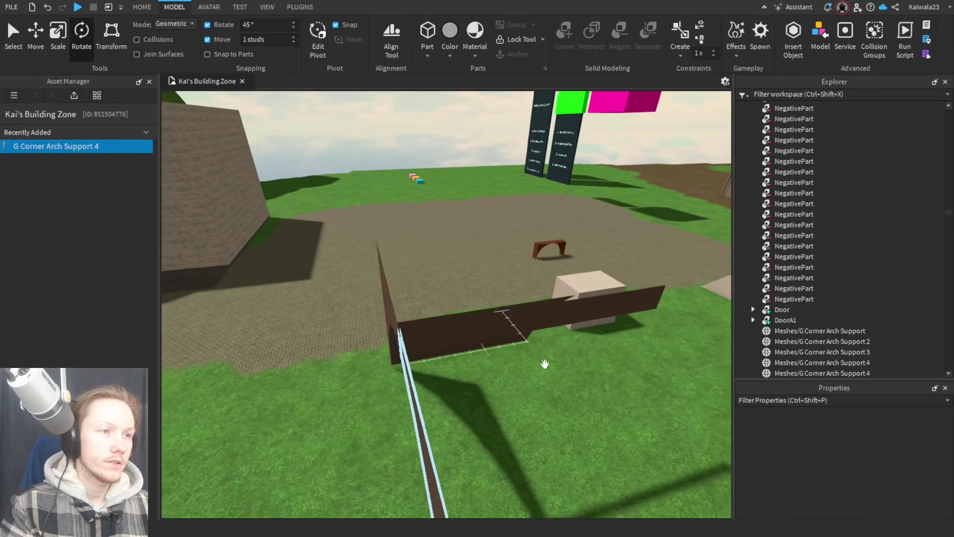
right_click_drag(545, 366, 558, 390)
left_click(503, 338)
right_click_drag(436, 267, 443, 273)
Step: Stretch a copy of the floating hot pink part across the arch's top, coloured Dark taupe with Wood material
left_click(342, 225)
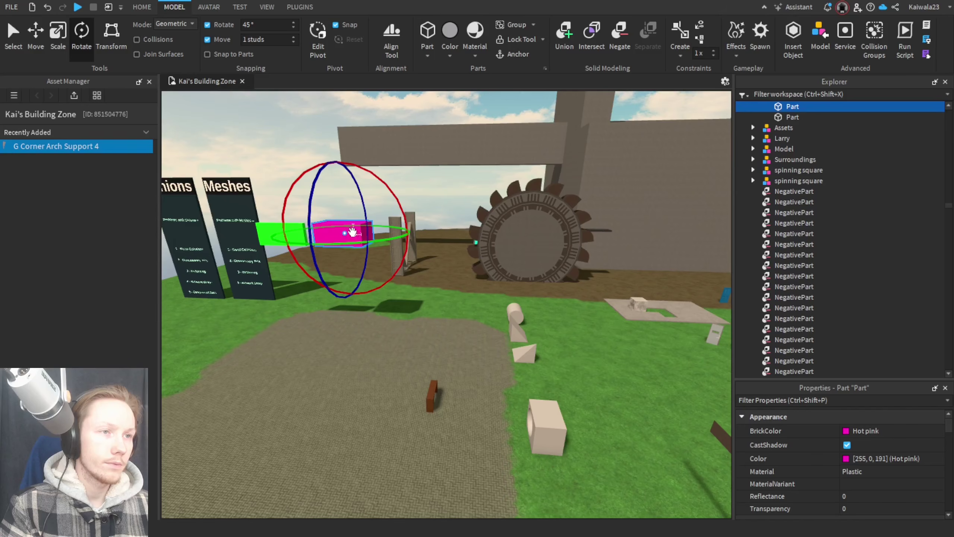
left_click_drag(451, 379, 452, 377)
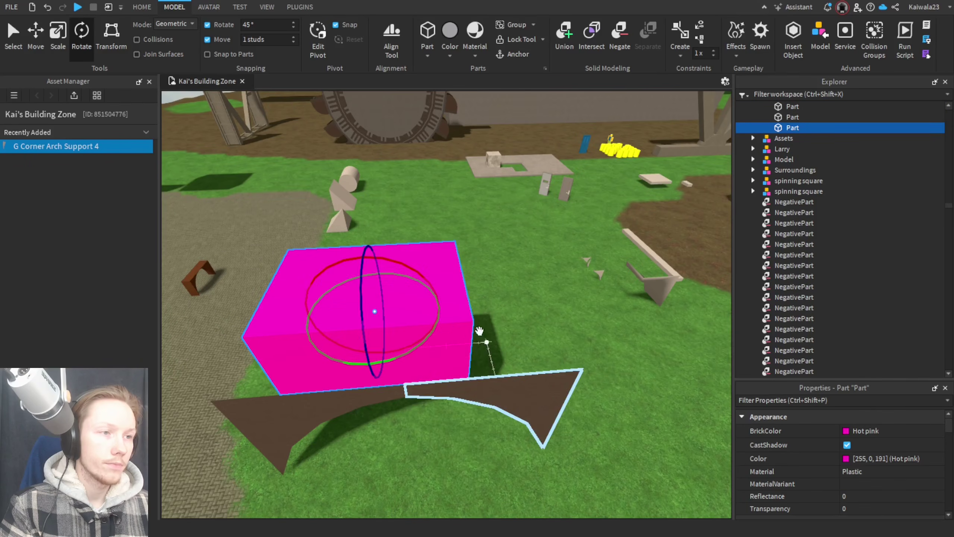
key("ctrl+3")
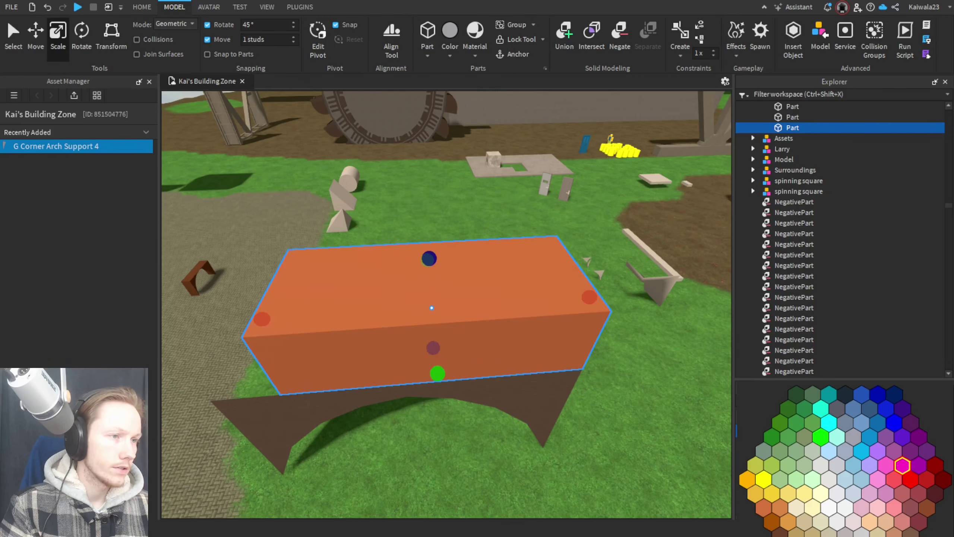
left_click(910, 531)
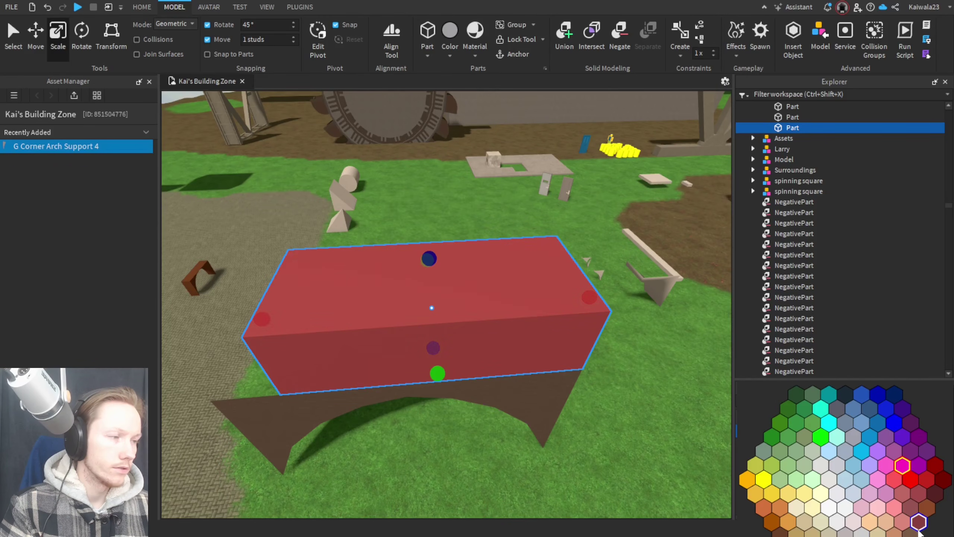
left_click_drag(513, 228, 511, 252)
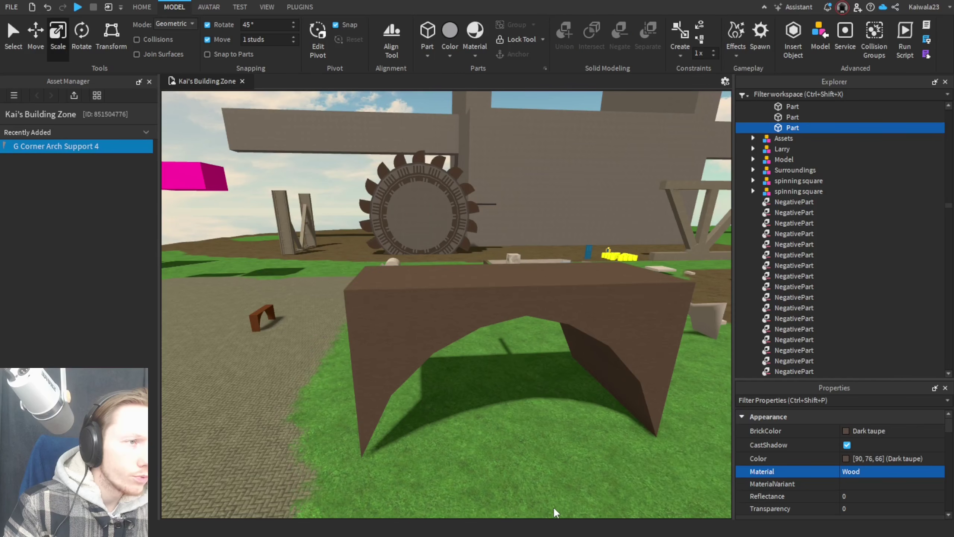
Step: Widen the wooden slab on the arch so it extends further over the open top
left_click(553, 506)
right_click_drag(553, 506, 553, 506)
scroll(553, 506, "down", 5)
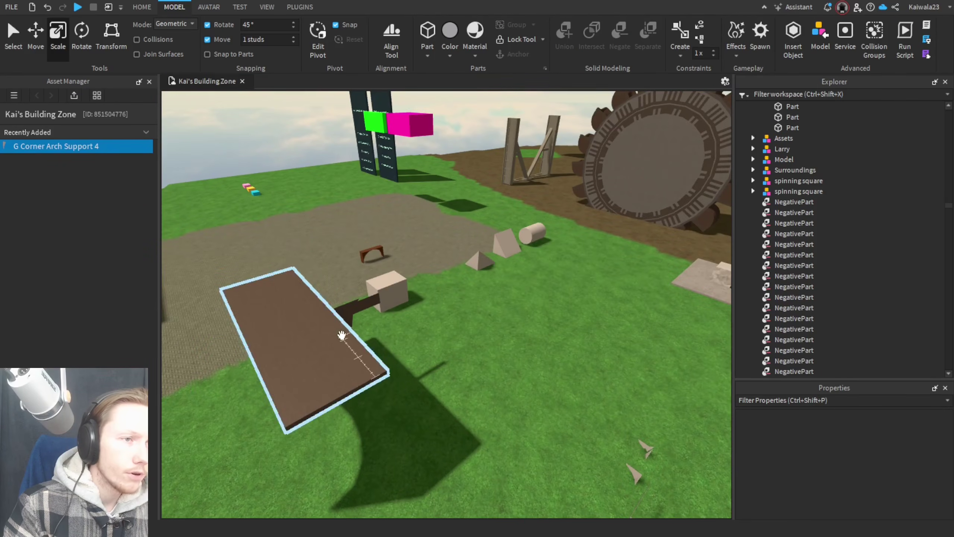
left_click(320, 319)
left_click_drag(347, 298, 390, 284)
left_click(518, 379)
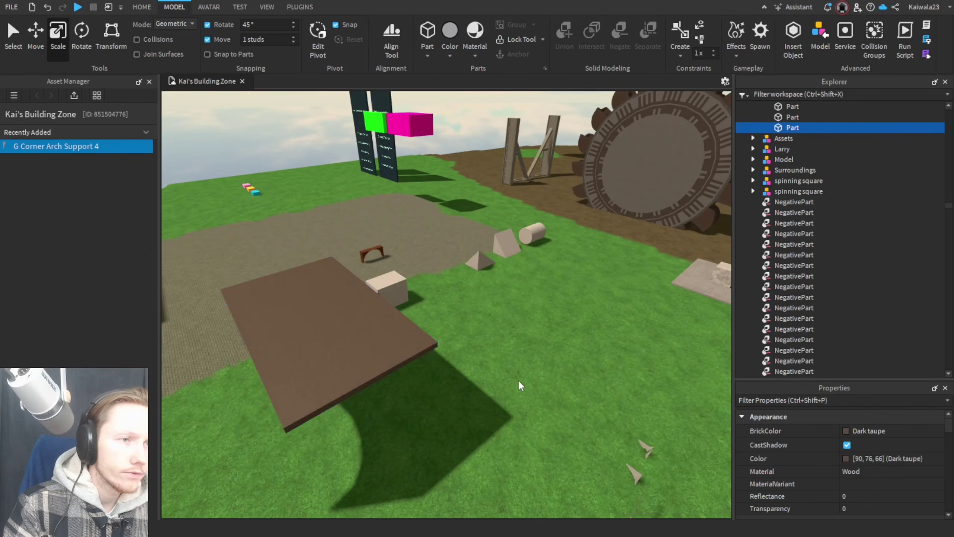
Step: Examine the slab-covered arch from above and from the front, and delete the slab
right_click_drag(518, 379, 518, 379)
scroll(495, 442, "up", 5)
scroll(497, 449, "down", 3)
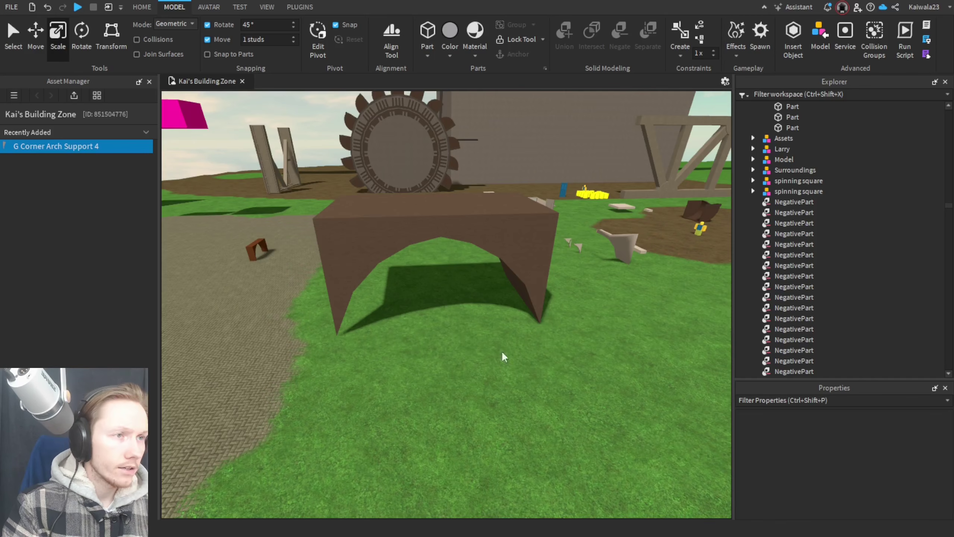
right_click_drag(477, 345, 381, 314)
key("q")
key("d")
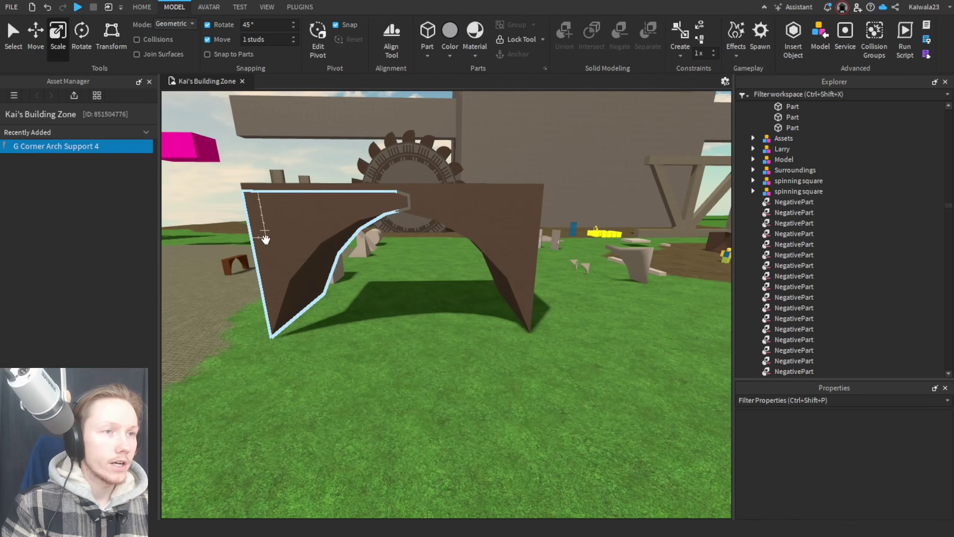
key("e")
left_click(420, 267)
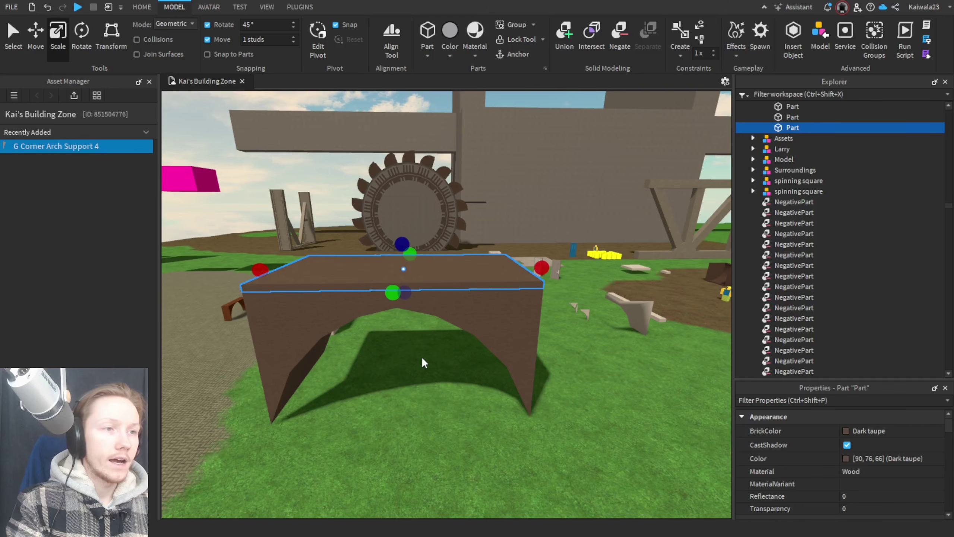
key("Delete")
Step: Examine the uncovered arch and compare it with how beams and posts hide the supports' edges on the timber-framed building
key("q")
key("w")
key("a")
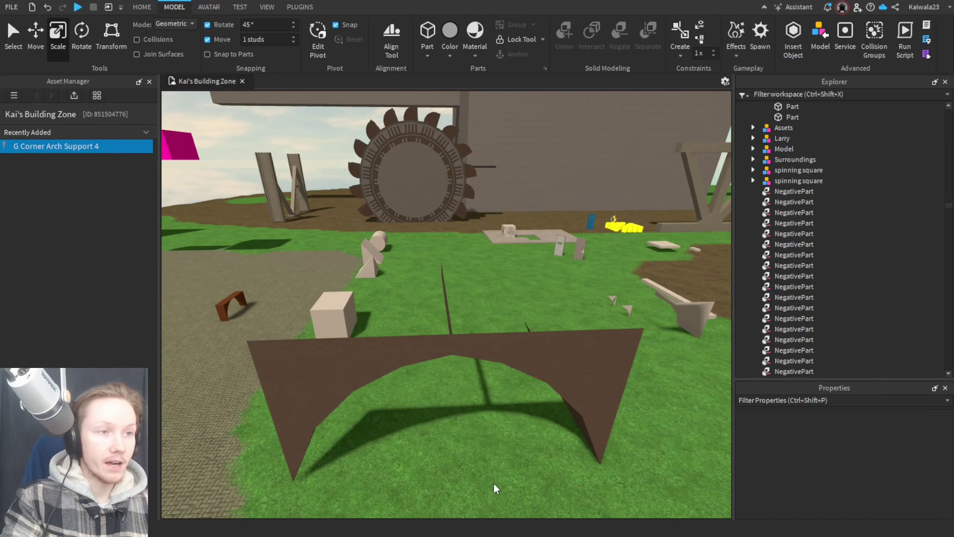
mouse_move(493, 482)
right_mouse_down()
mouse_move(482, 483)
mouse_move(492, 482)
right_mouse_up()
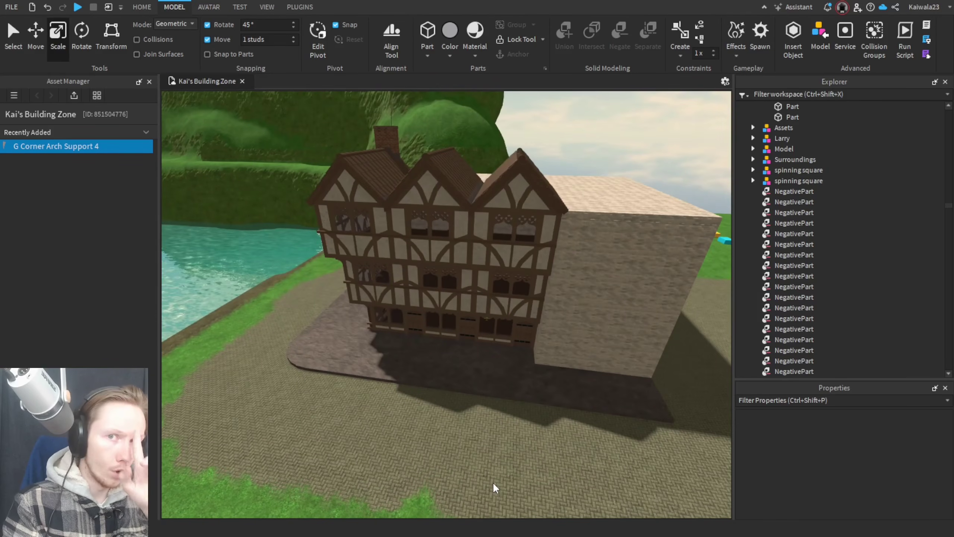
key("w")
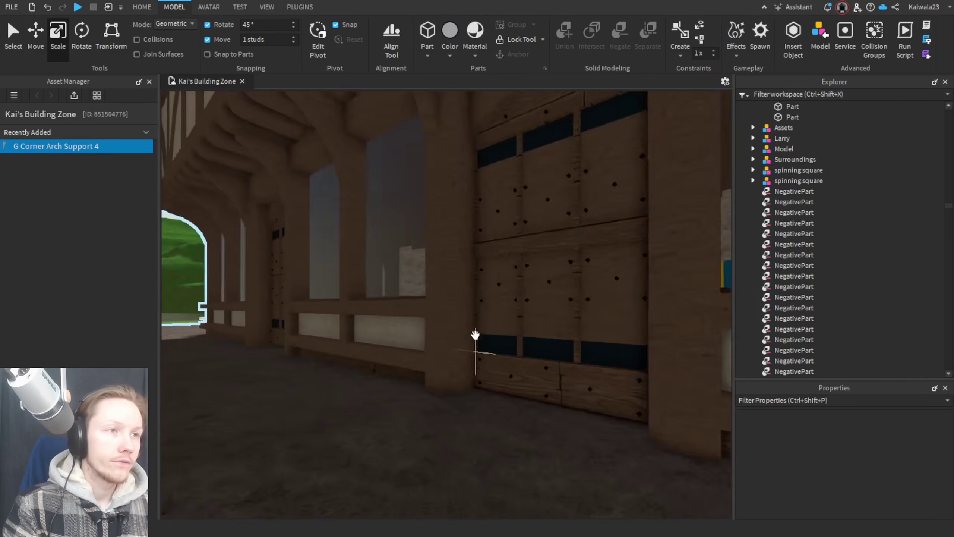
left_click_drag(348, 299, 397, 361)
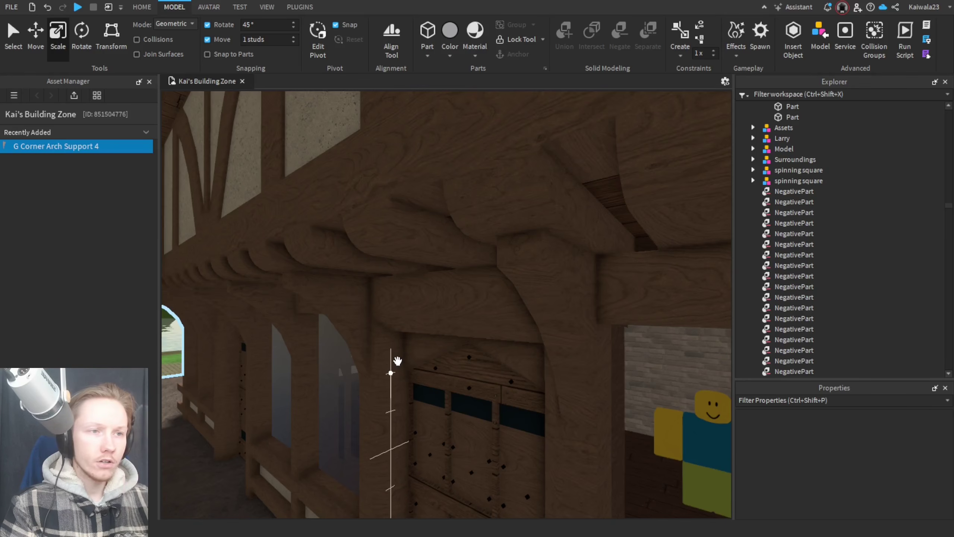
key("s")
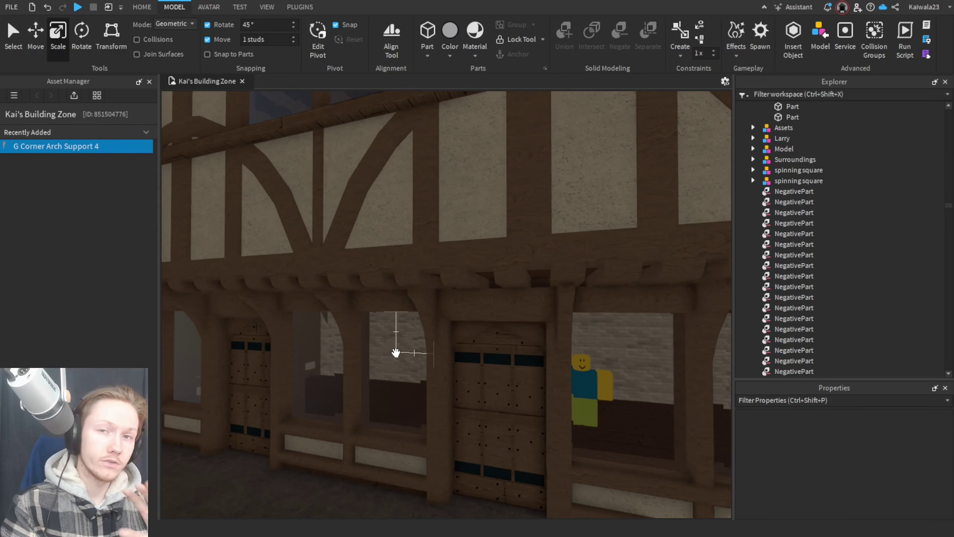
key("s")
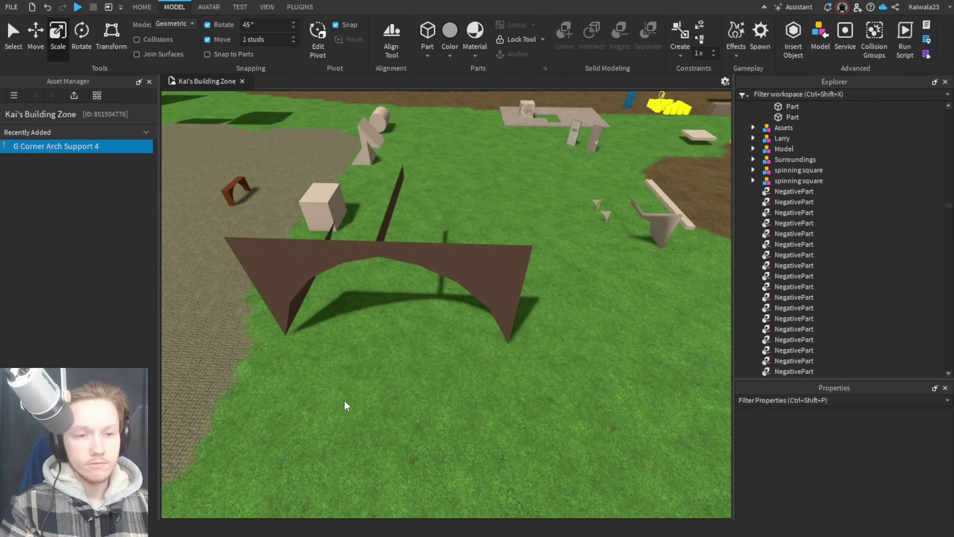
Step: Switch to Blender and fill the arch support's open top with a face in Edit Mode
key("alt+Tab")
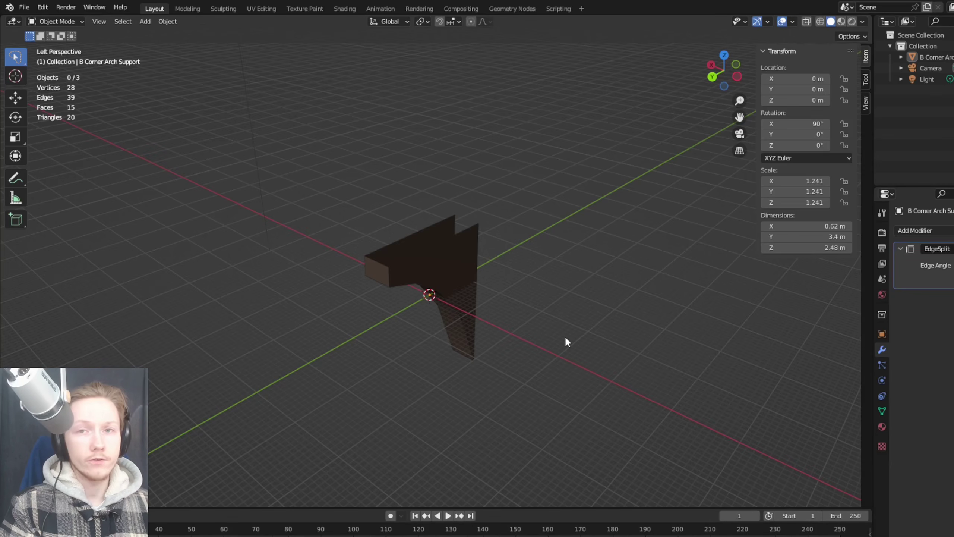
key("Tab")
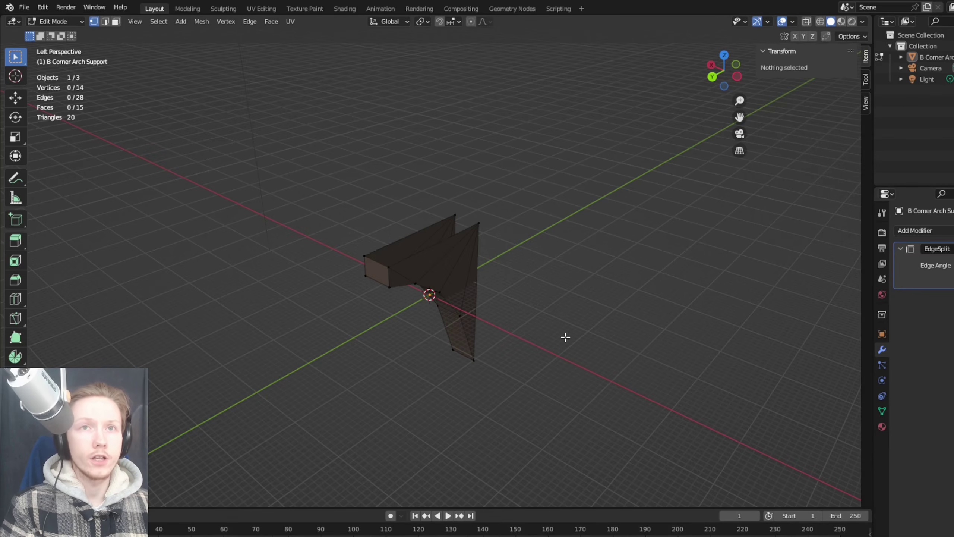
left_click(390, 266)
left_click(479, 226, "shift")
left_click(446, 217, "shift")
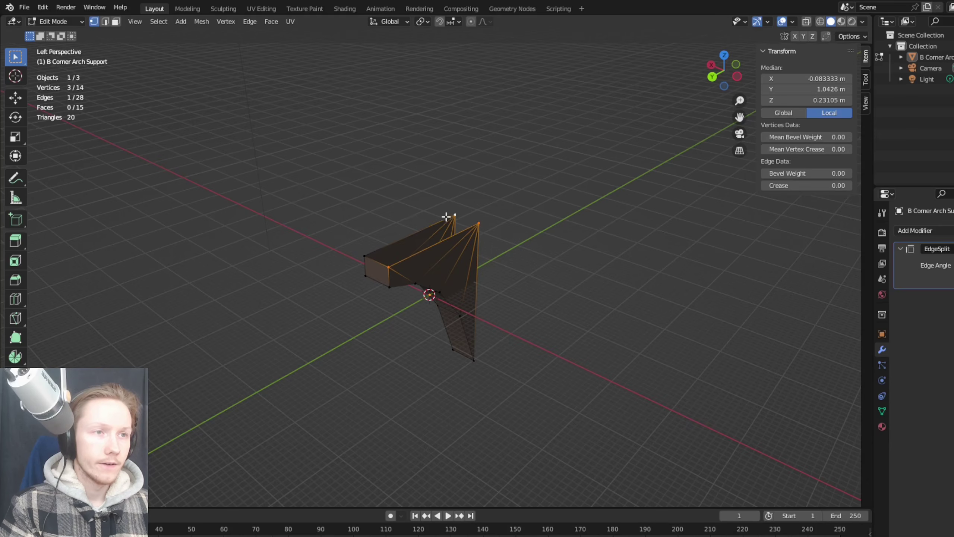
key("f")
key("alt+a")
Step: Fill the arch support's open vertical back with a face between its four corner vertices
middle_click_drag(373, 256, 437, 268)
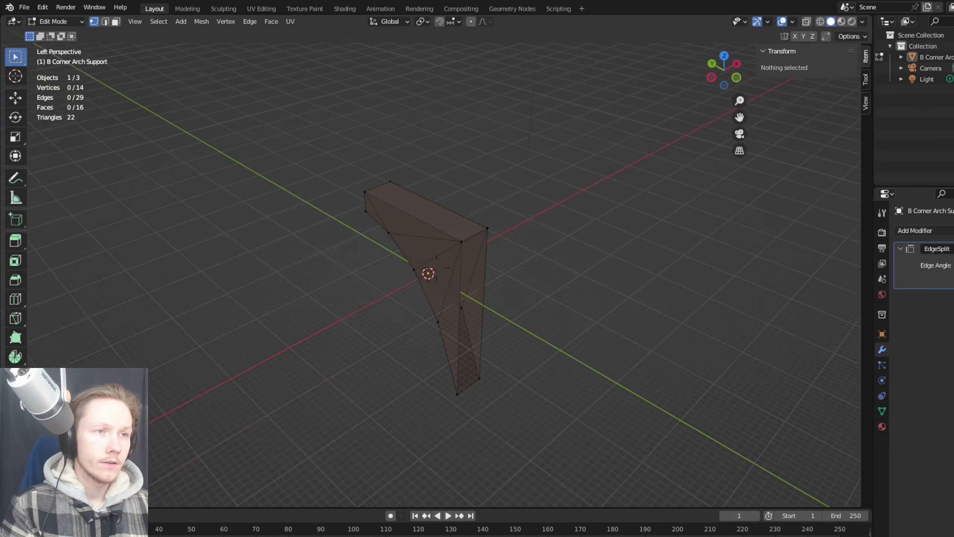
left_click(461, 243)
left_click(488, 229, "shift")
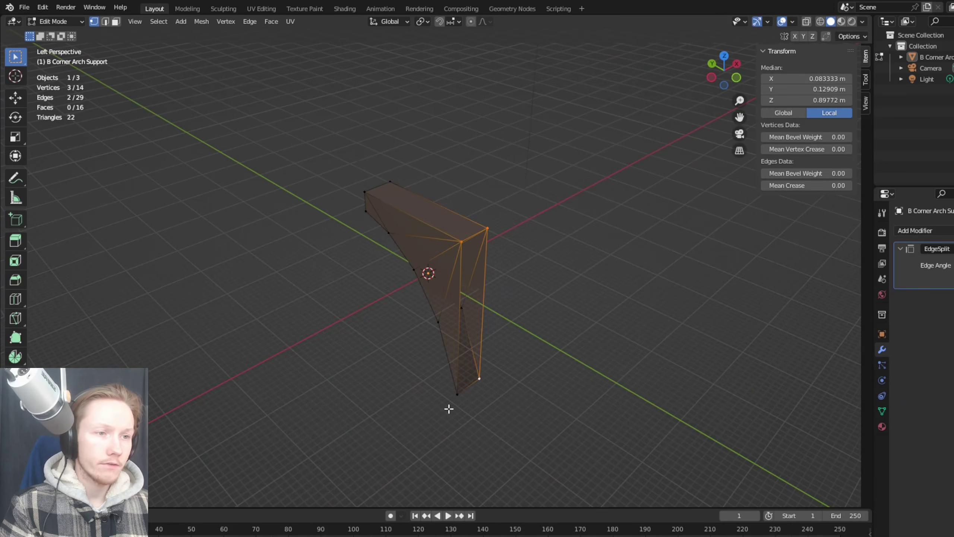
key("alt+a")
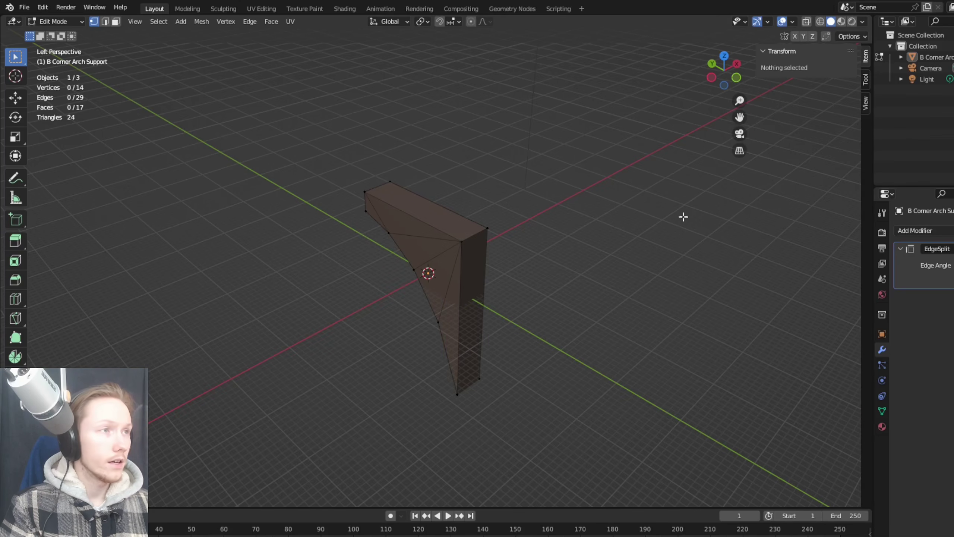
Step: Check the closed arch support's normals with the Face Orientation overlay and turn the overlay off again
left_click(792, 22)
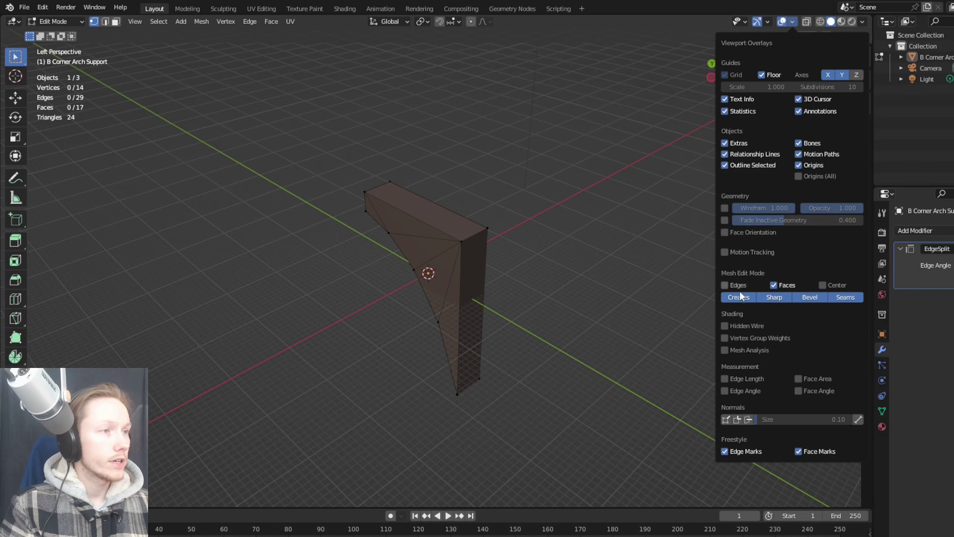
left_click(725, 233)
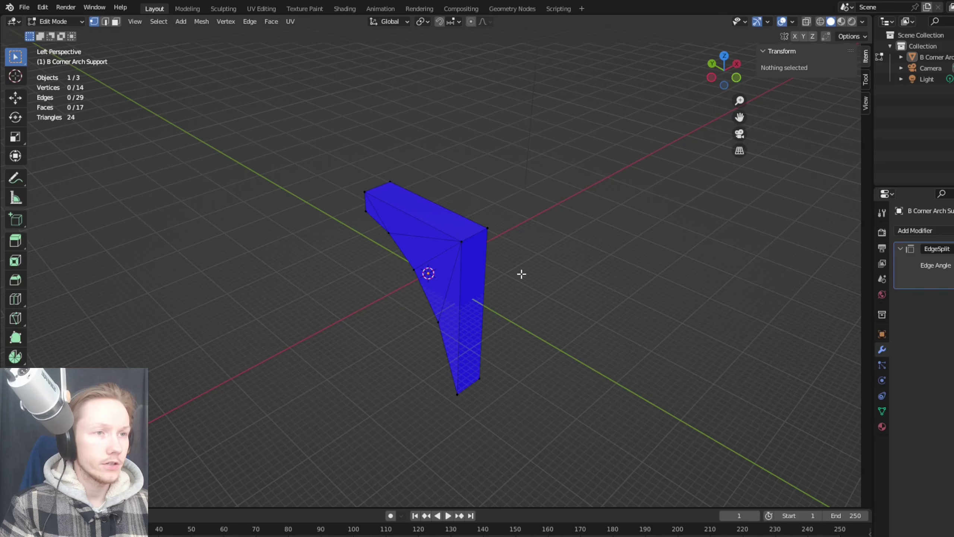
key("q")
left_click(586, 327)
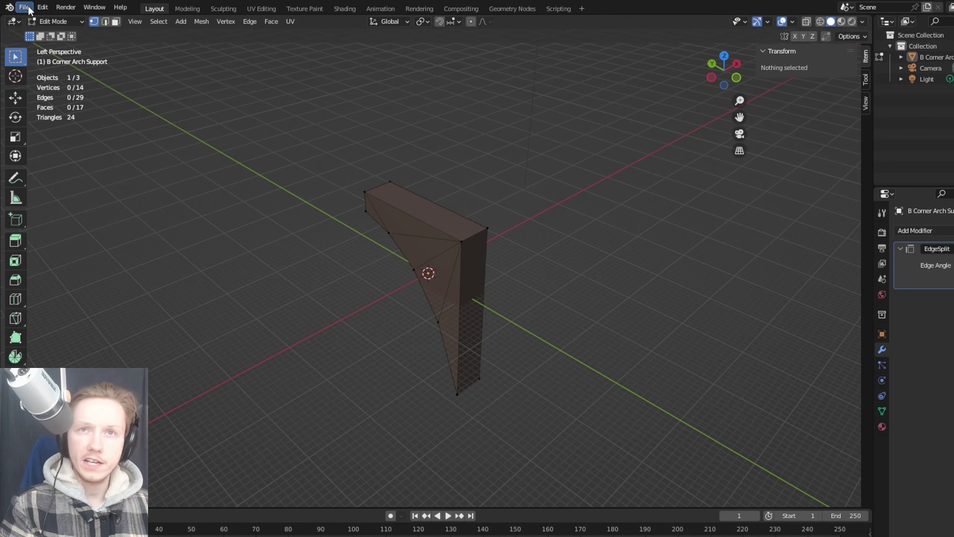
Step: Export the closed arch support, switch to Roblox Studio, and enlarge the imported G Corner Arch Support 5 mesh on the grass
left_click(25, 7)
mouse_move(85, 204)
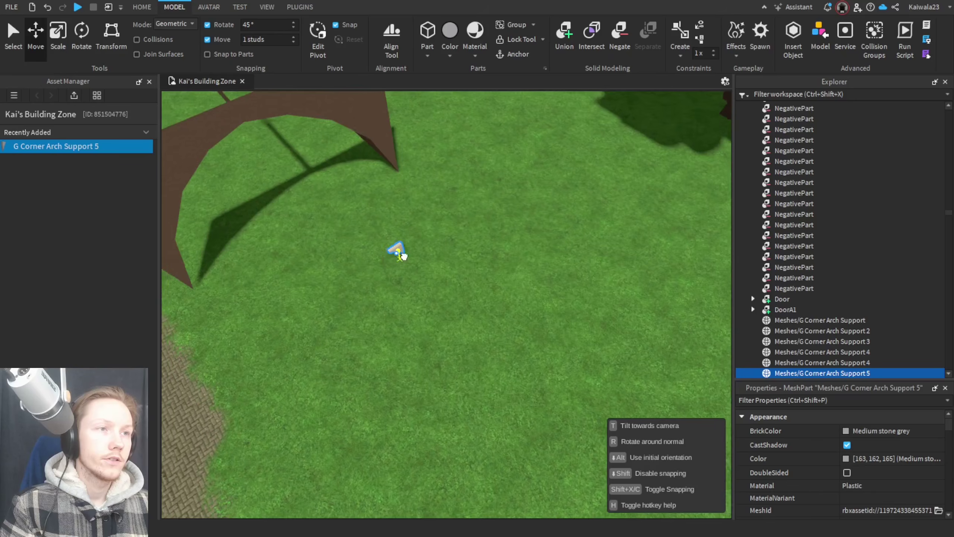
left_click_drag(475, 251, 550, 221)
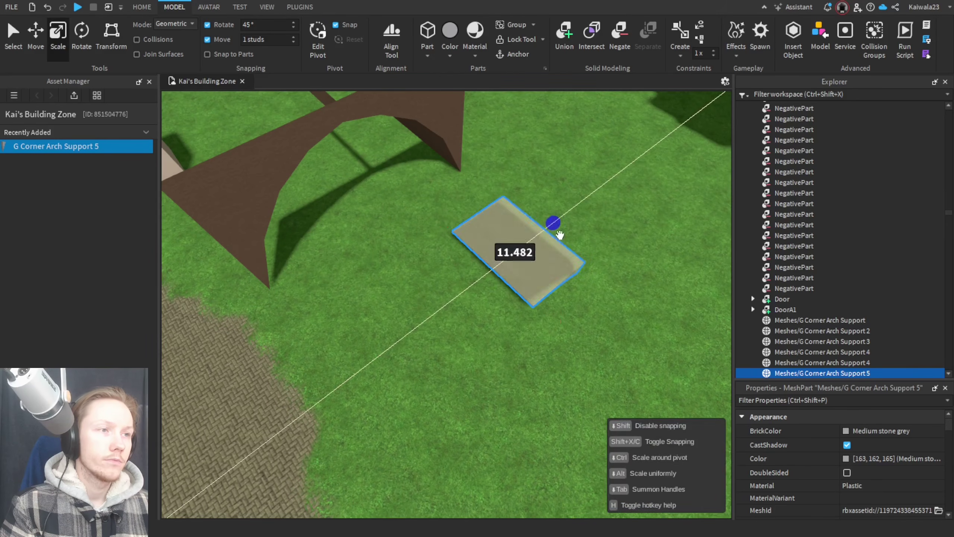
left_click_drag(511, 245, 524, 211)
scroll(543, 203, "down", 3)
right_click_drag(542, 204, 548, 263)
scroll(890, 464, "down", 5)
scroll(903, 474, "up", 5)
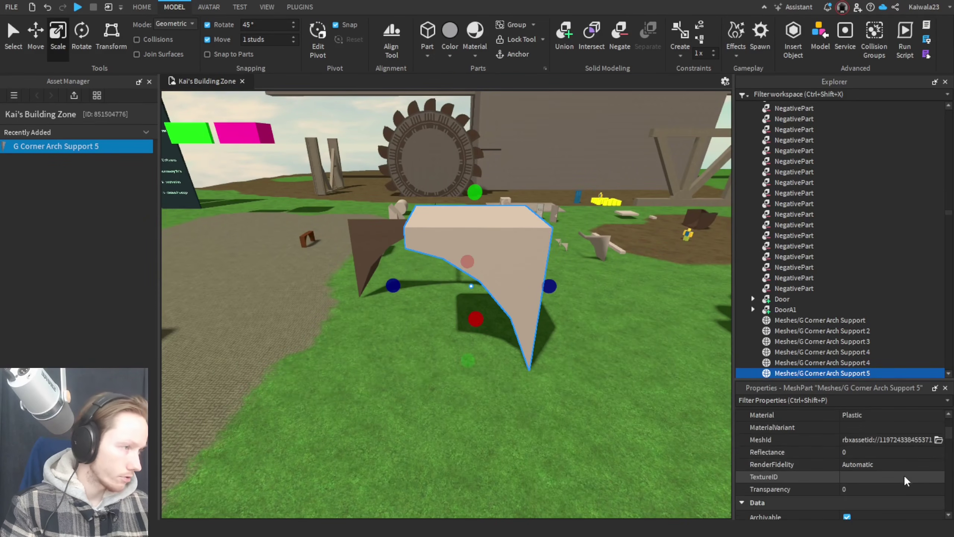
Step: Set the arch support mesh's size to 17, 26, 21 in its properties
left_click_drag(870, 381, 874, 200)
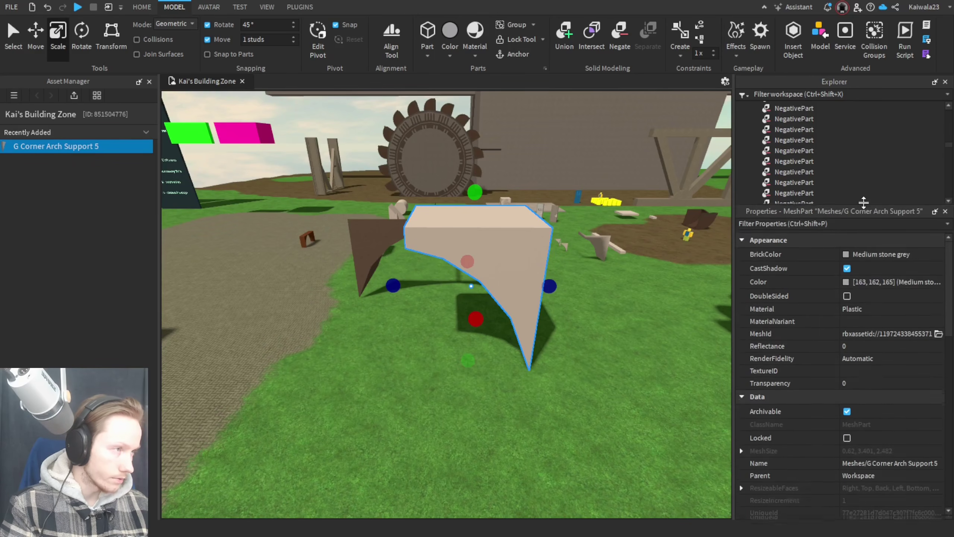
scroll(884, 303, "down", 4)
left_click(910, 379)
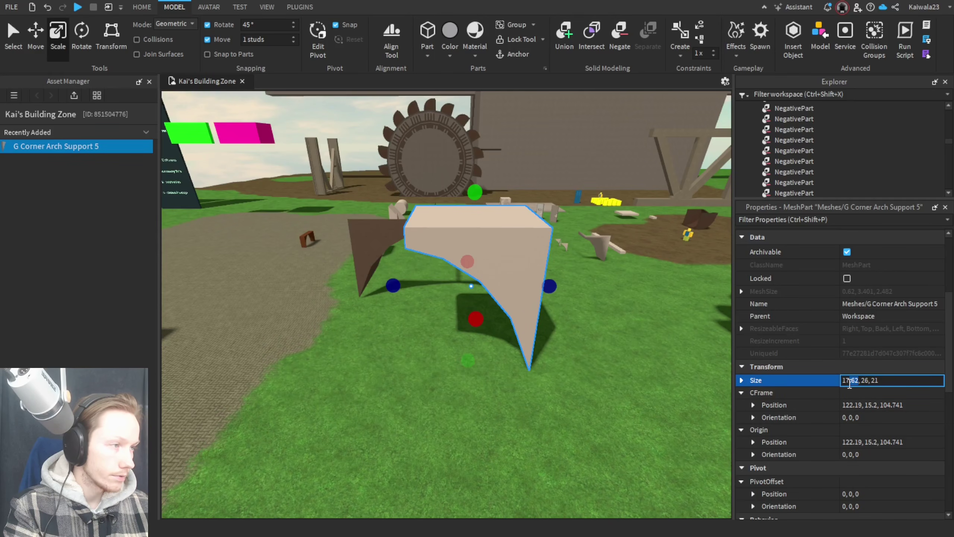
key("BackSpace")
key("Return")
right_click_drag(466, 433, 492, 436)
key("w")
key("s")
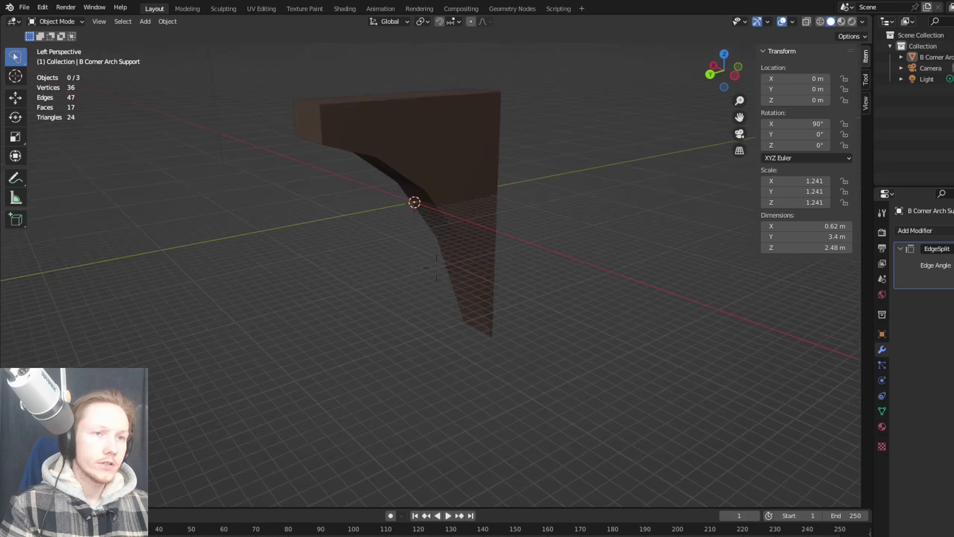
Step: Switch to Blender and delete all vertices on one side of the arch support's thickness, using X-ray and the back view
middle_click_drag(593, 334, 436, 267)
key("Tab")
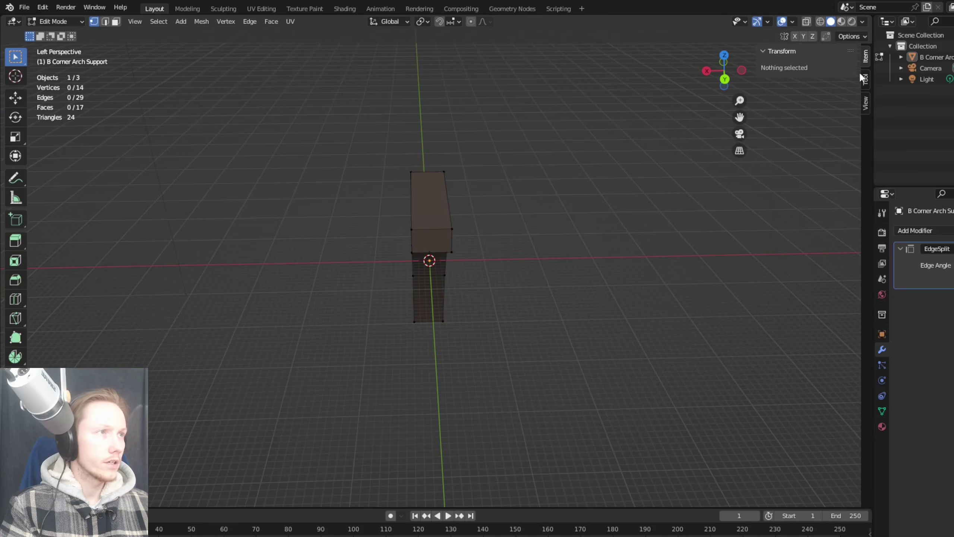
left_click(808, 19)
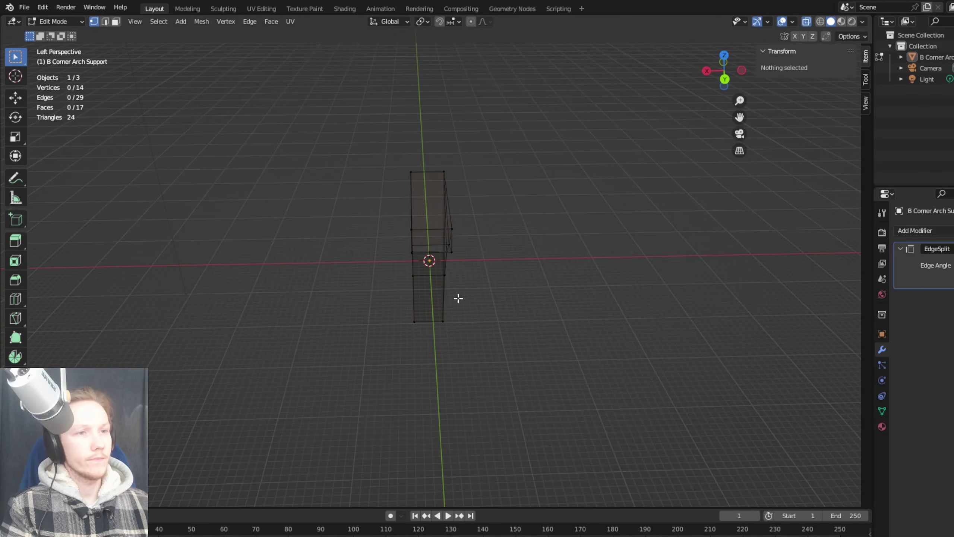
left_click(724, 79)
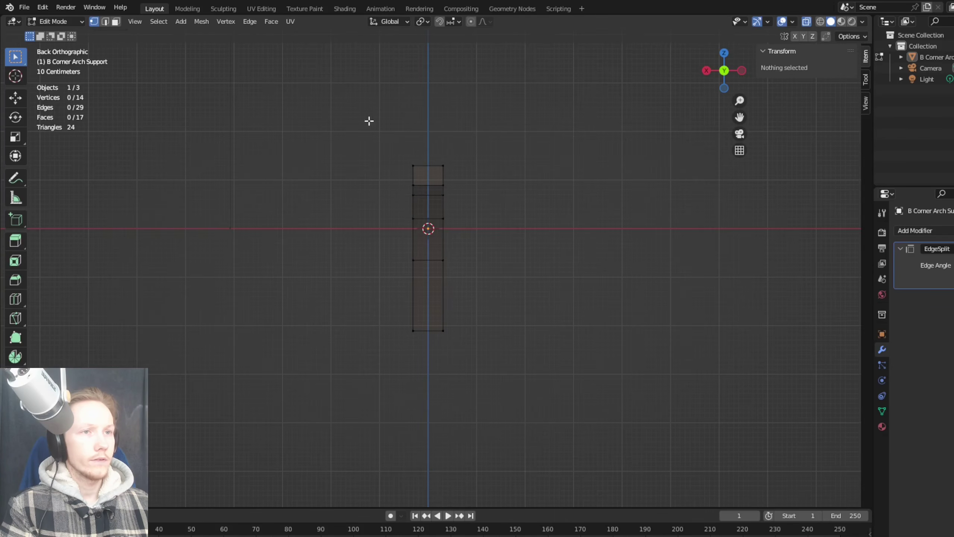
left_click_drag(365, 114, 431, 440)
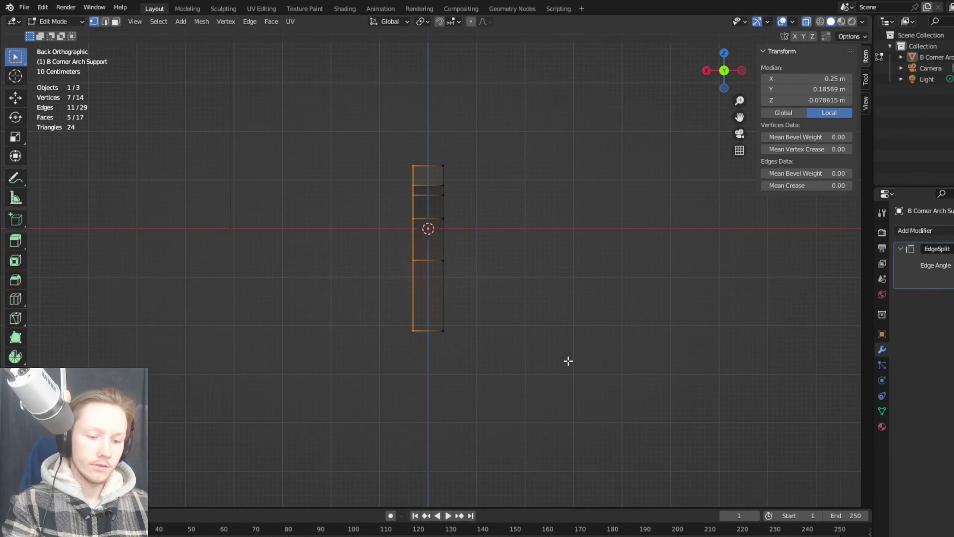
key("x")
left_click(541, 325)
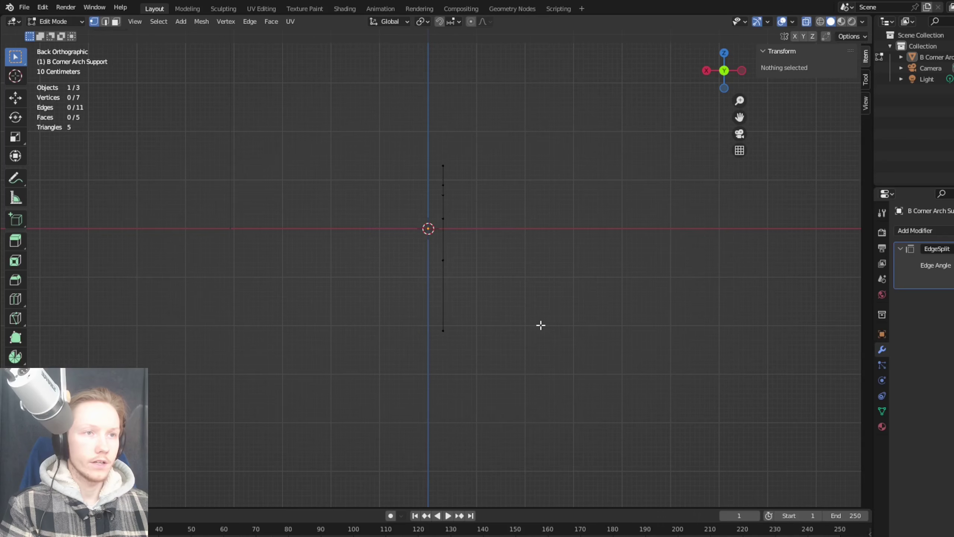
Step: Set the local Y coordinate of the flat profile's lowest tip vertex to -1.5 m
middle_click_drag(540, 325, 487, 360)
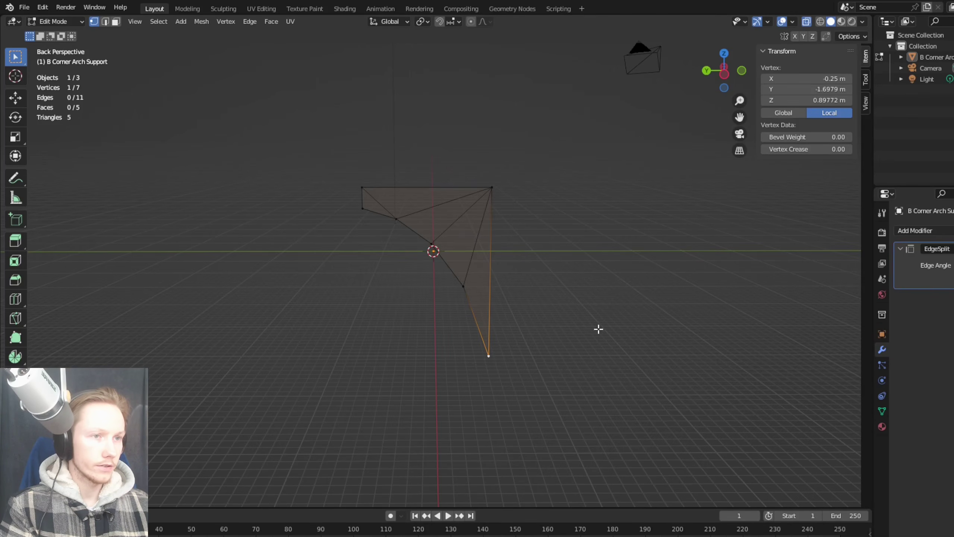
middle_click_drag(598, 328, 435, 268, "shift")
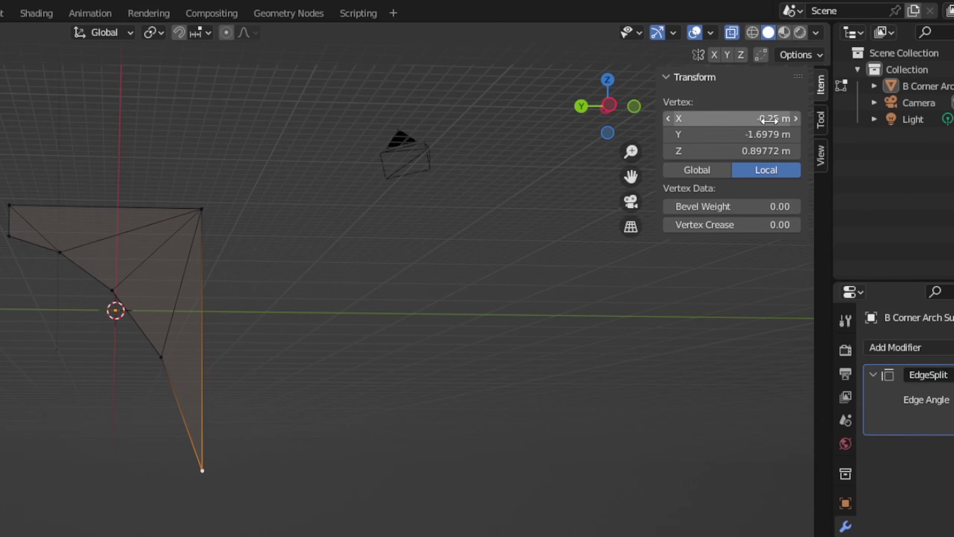
left_click(709, 138)
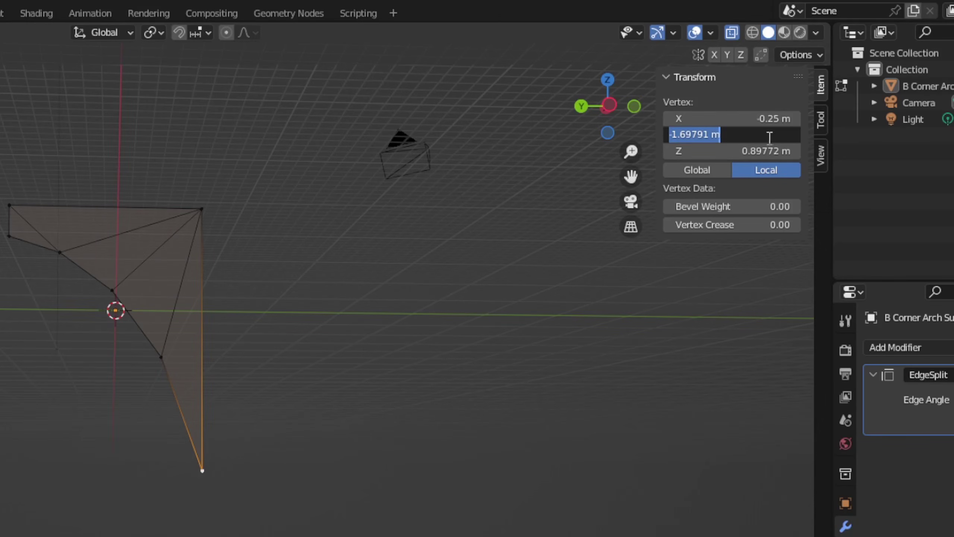
left_click_drag(709, 135, 681, 138)
type("5")
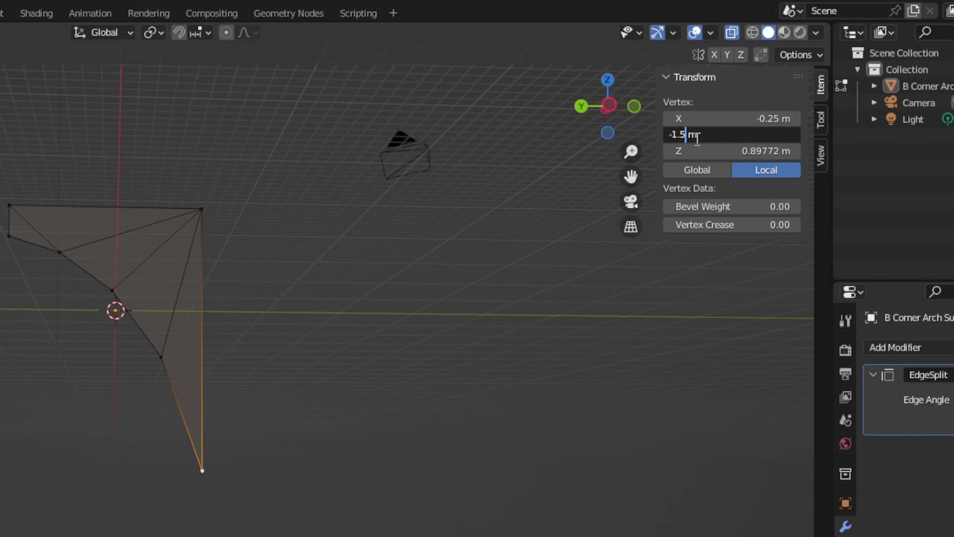
key("Return")
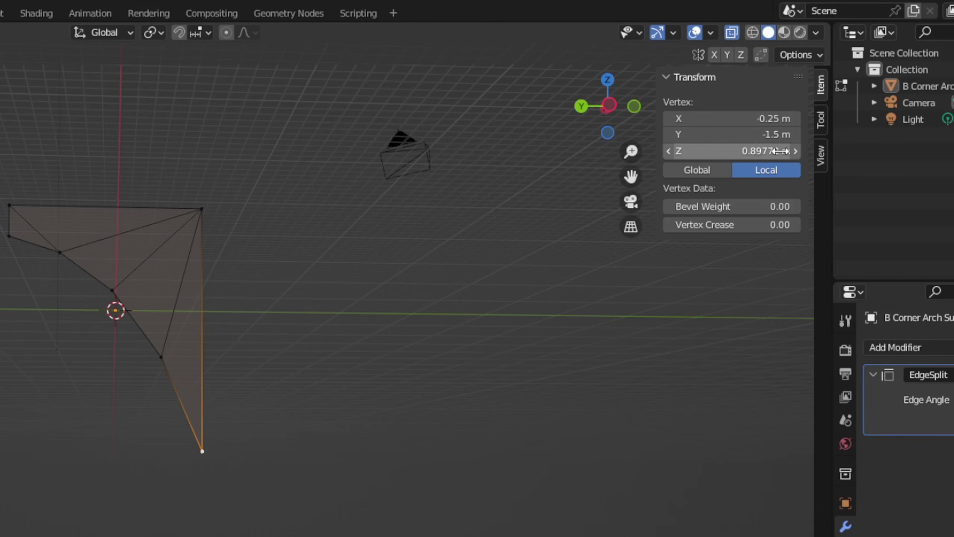
Step: Change the tip vertex's local Z coordinate to 0.9 m and readjust it to 1 m
left_click(705, 152)
left_click_drag(677, 151, 707, 150)
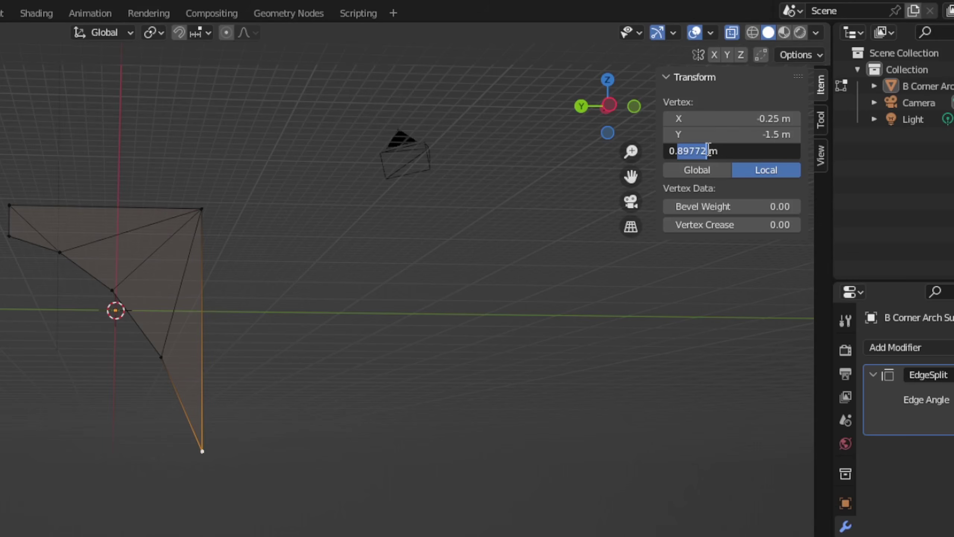
type("9")
key("Return")
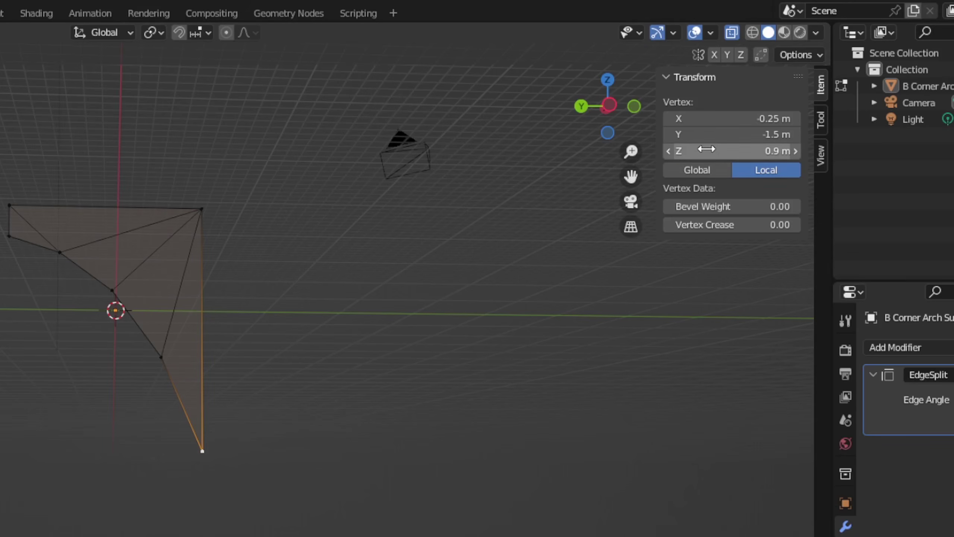
left_click(707, 149)
type("1")
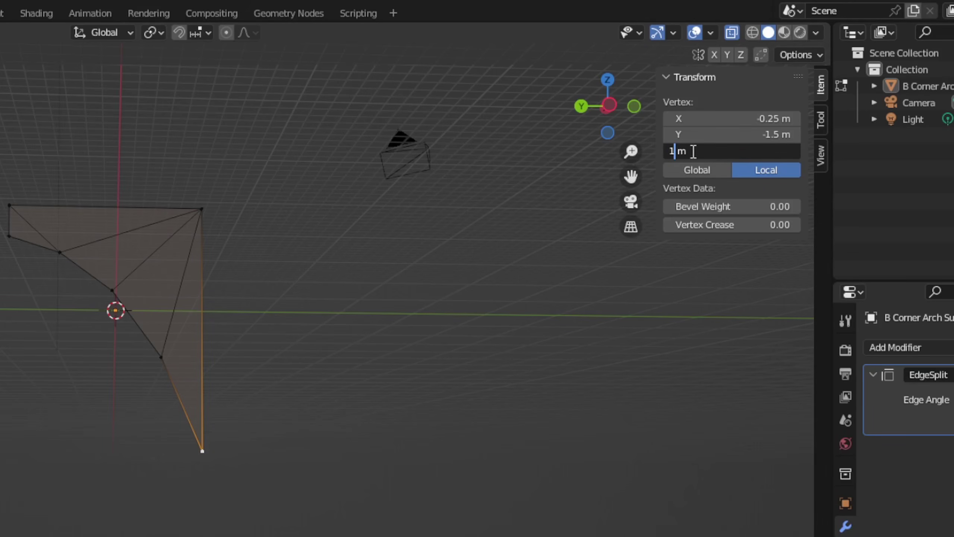
key("Return")
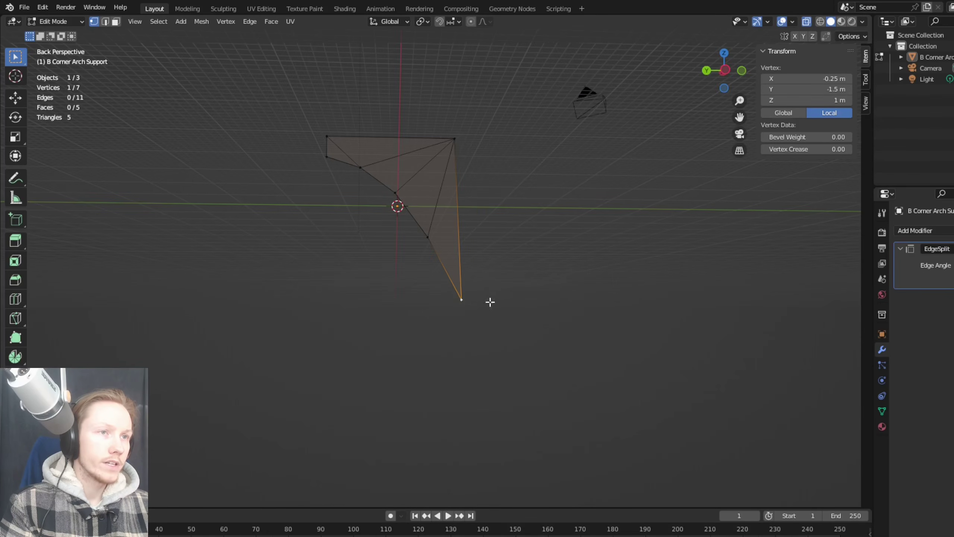
Step: Set the local Z and Y coordinates of the profile's square corner vertex, above the lower tip, to 1 m each
left_click(455, 138)
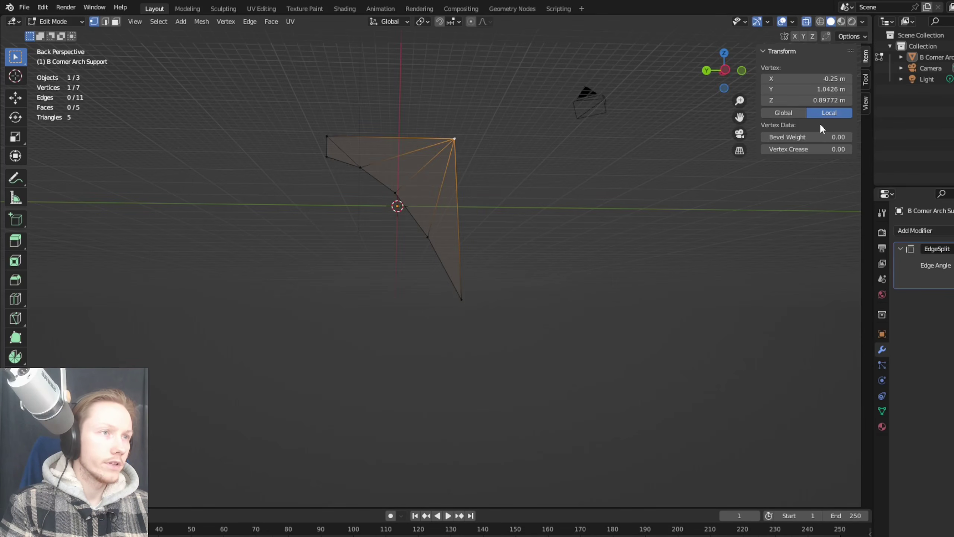
double_click(820, 101)
type("1")
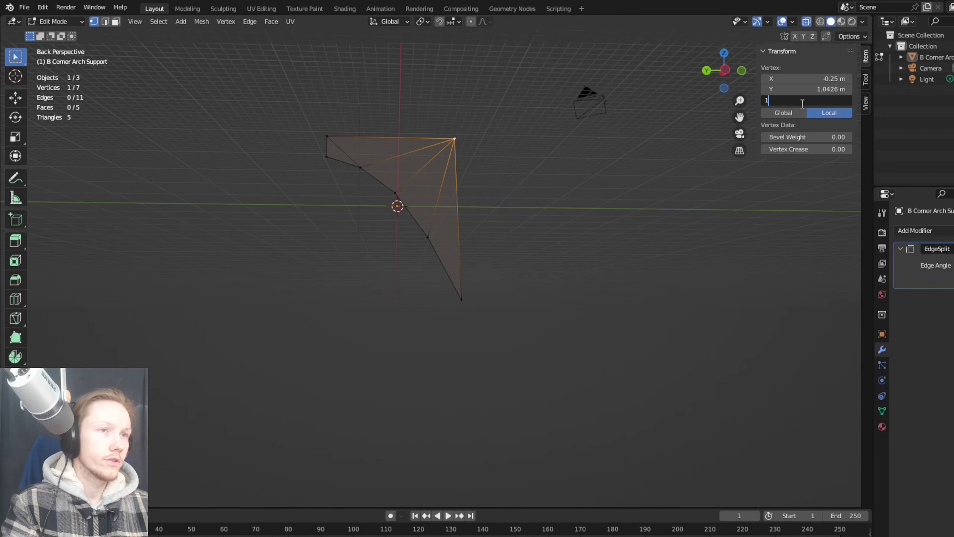
key("Return")
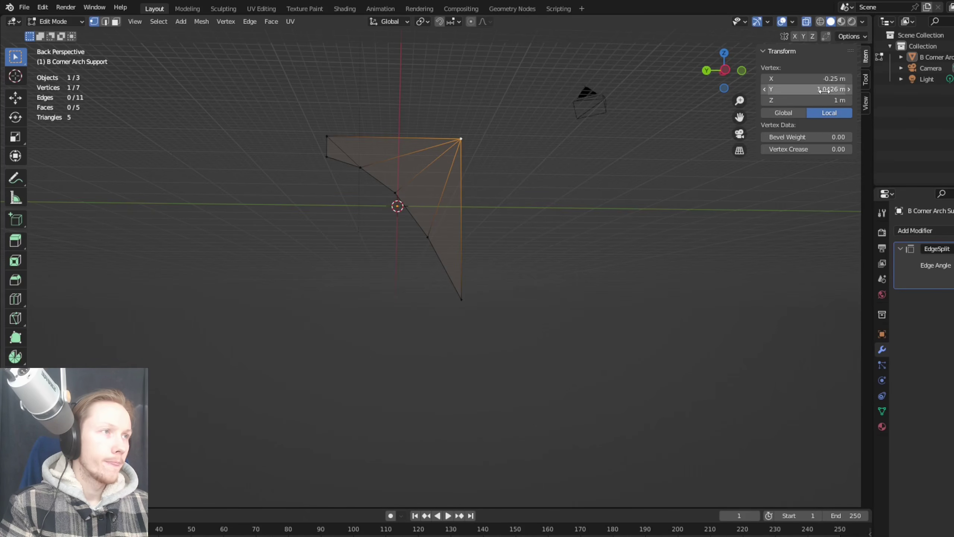
double_click(776, 94)
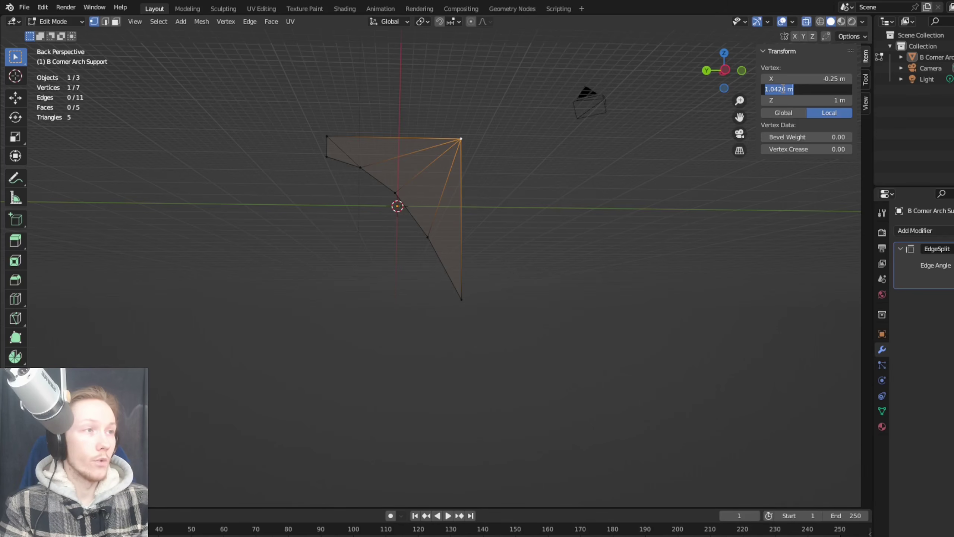
type("1")
key("Return")
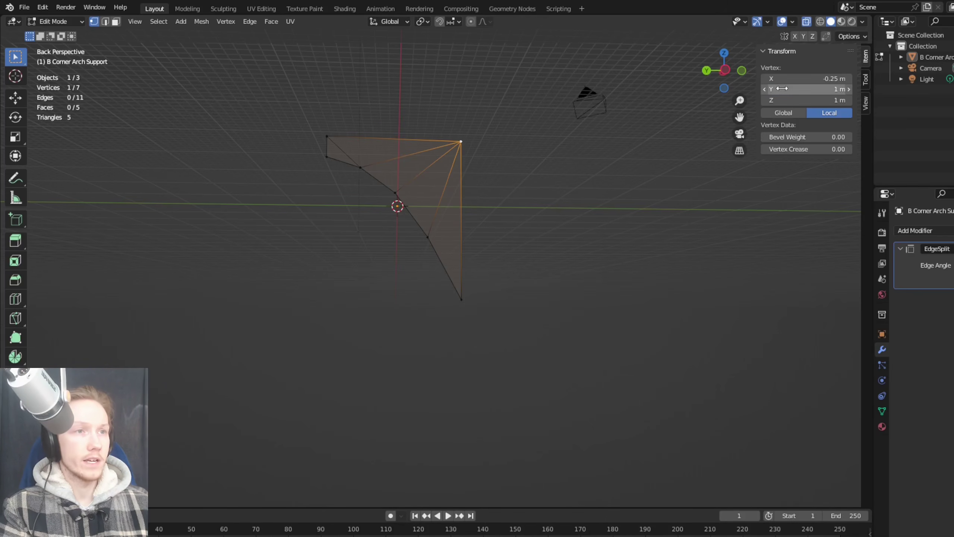
Step: Set the local Y coordinate of the upper vertex at the arch's short end to 1 m
left_click(323, 138)
double_click(823, 90)
type("1")
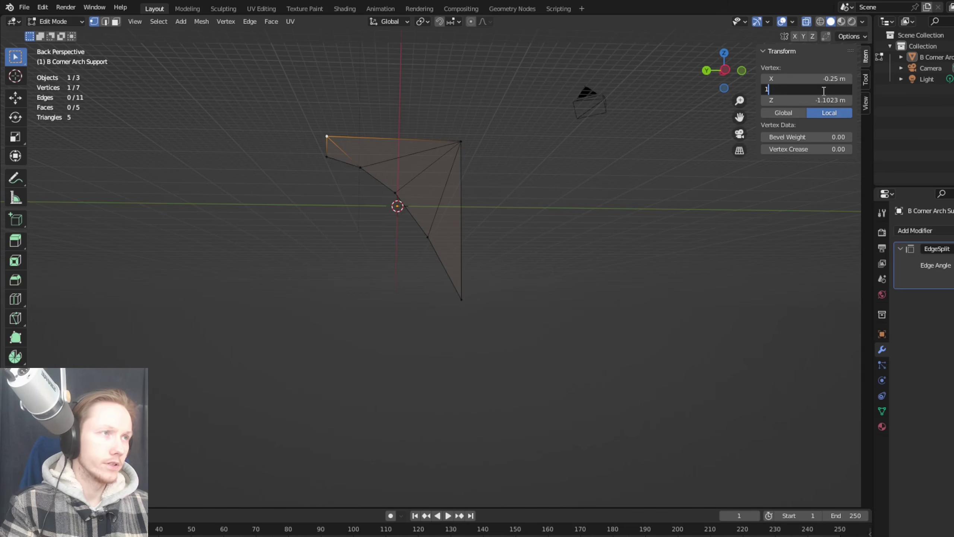
key("Return")
double_click(821, 100)
type("1")
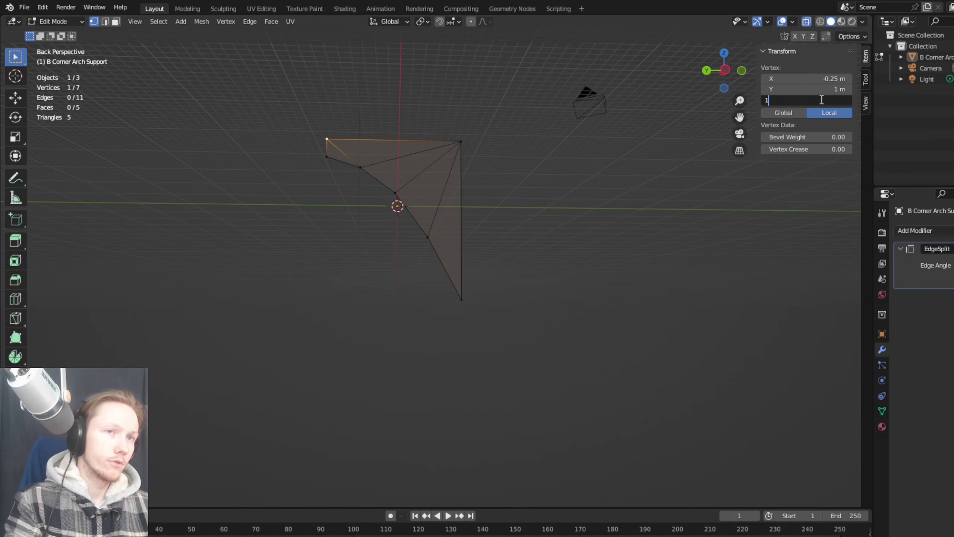
key("Return")
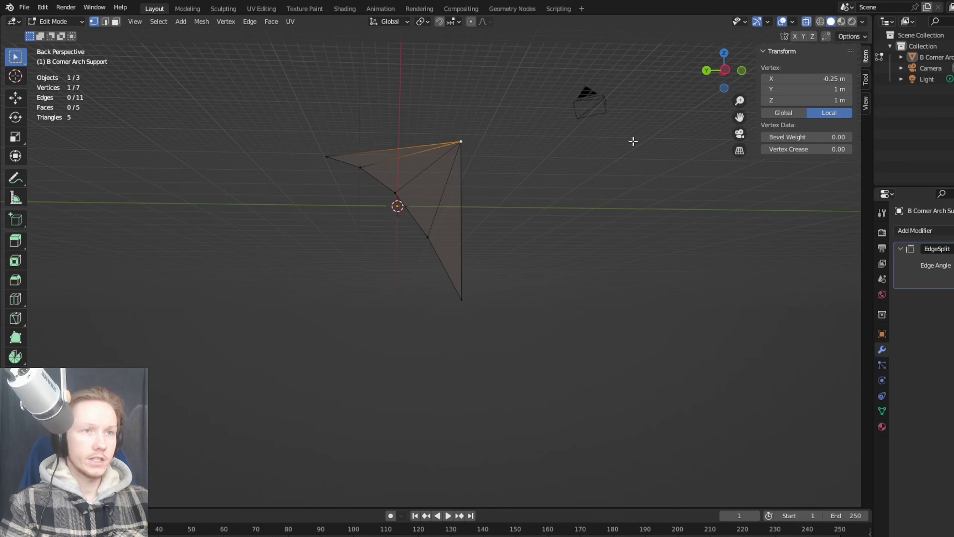
key("ctrl+z")
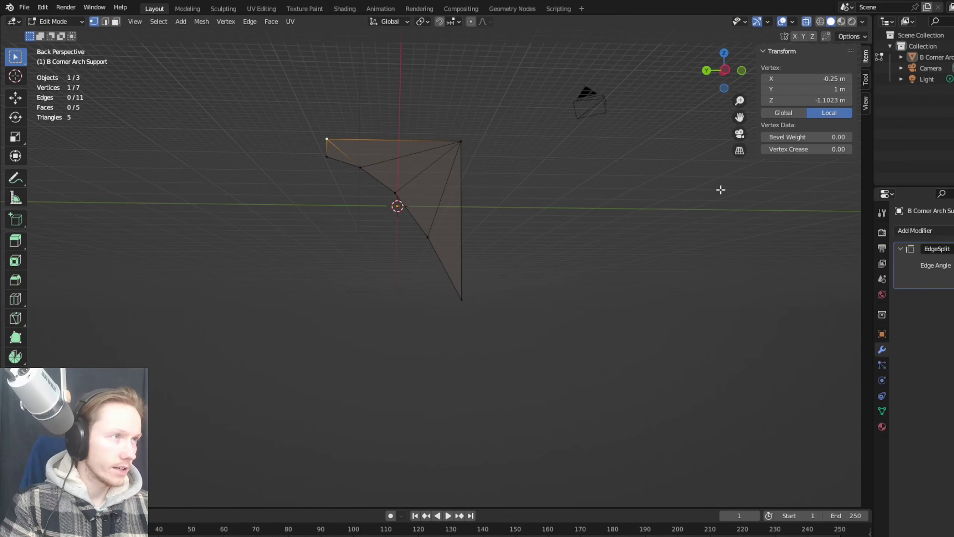
Step: Set the local Z coordinate of the short end's upper vertex to -1 m
left_click(831, 98)
left_click_drag(771, 100, 791, 100)
key("BackSpace")
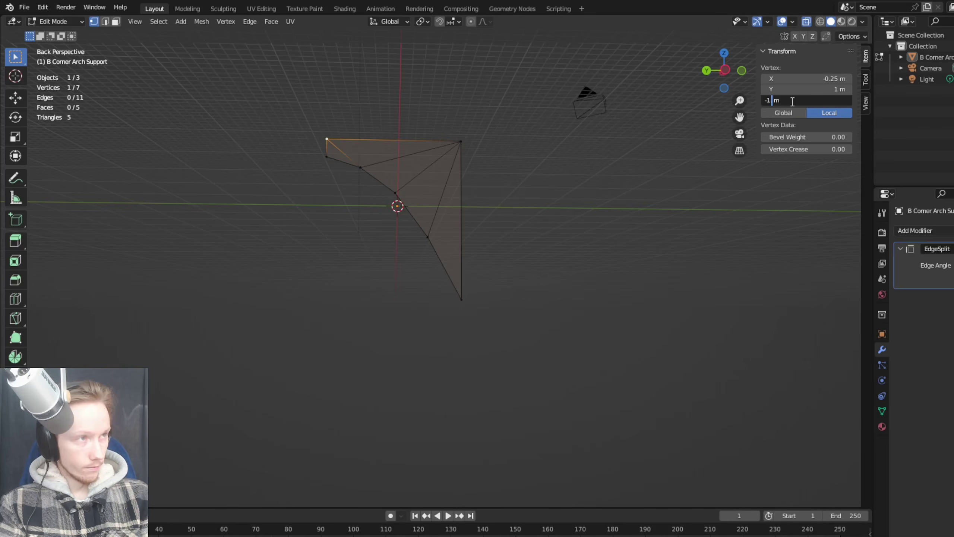
key("Return")
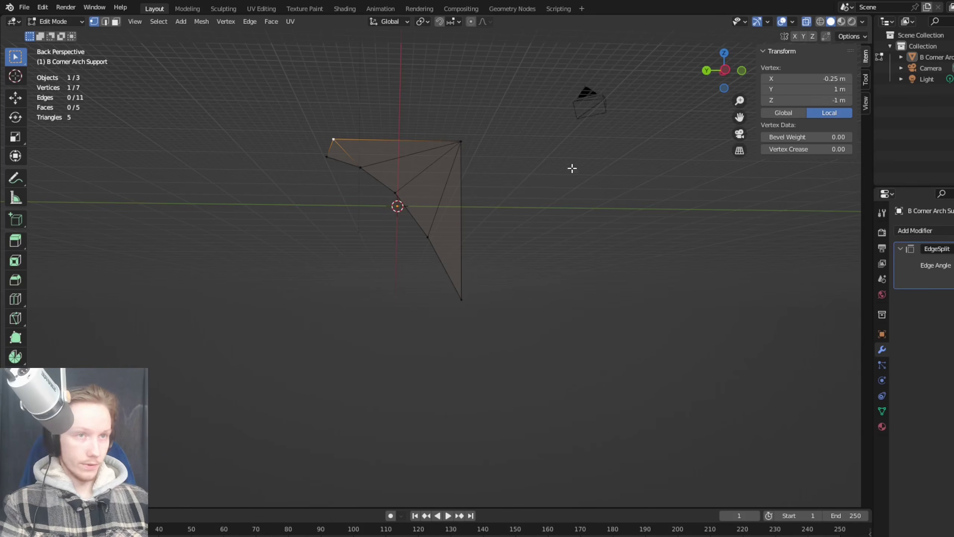
Step: Match the local Z coordinate of the short end's lower vertex to the vertex above it, then deselect everything
left_click(326, 158)
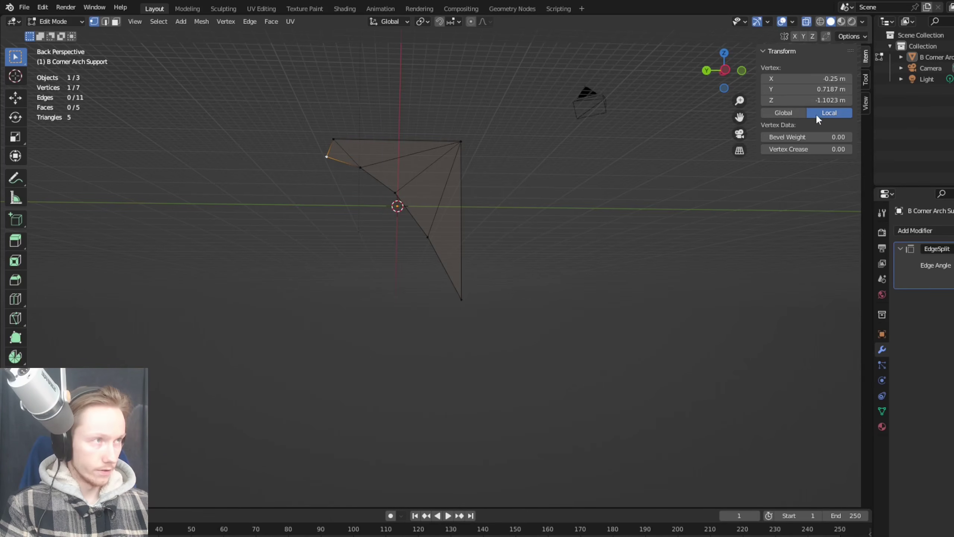
left_click(767, 101)
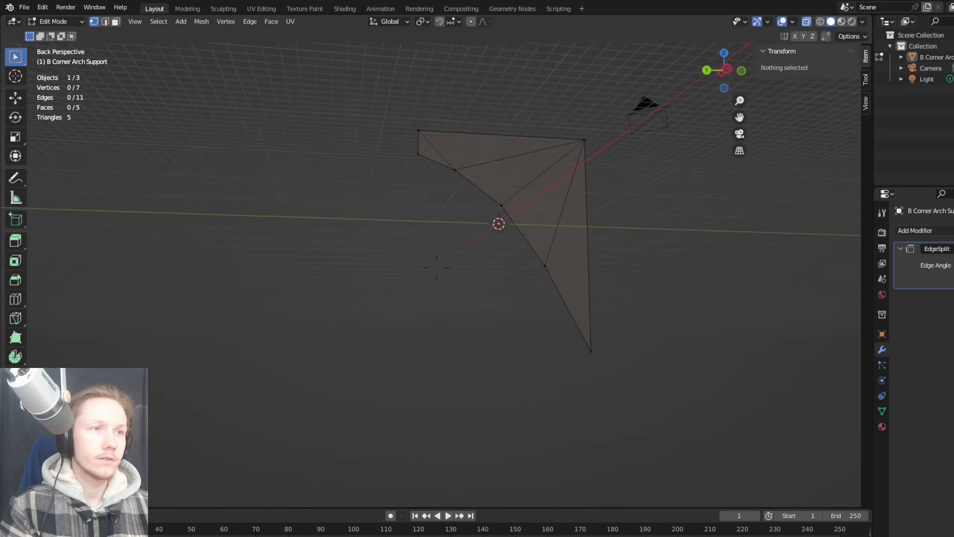
key("a")
key("d")
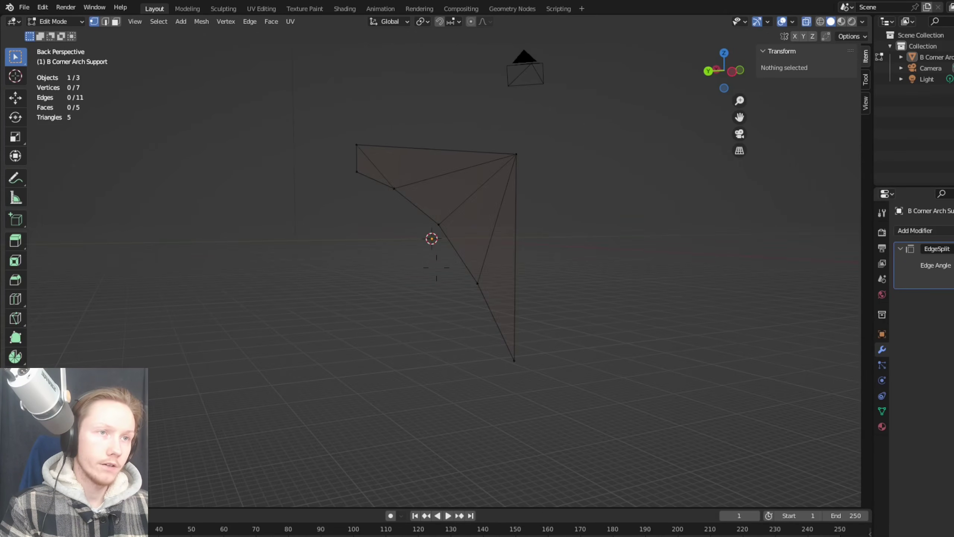
left_click(556, 312)
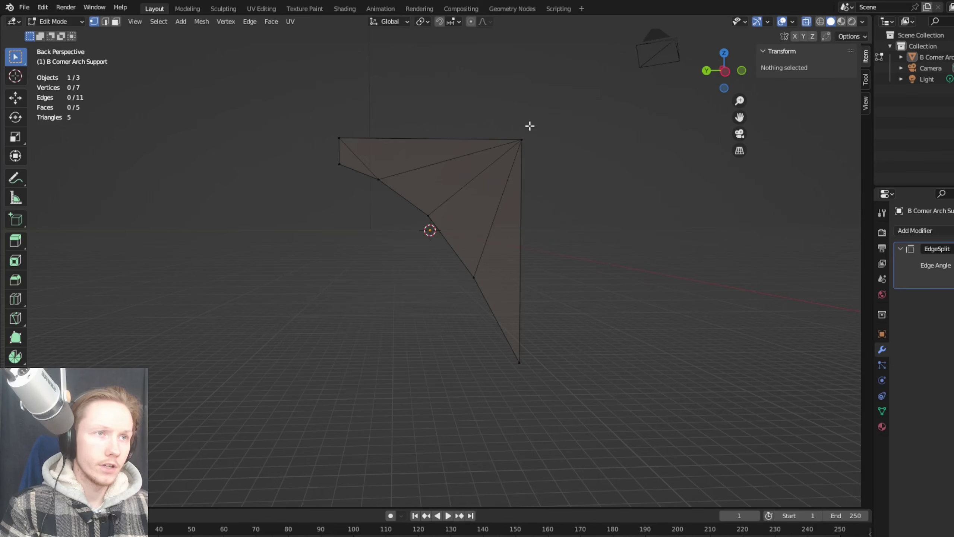
Step: Check the local coordinates of the short end's two vertices, the square corner and the lower tip
left_click(339, 164)
left_click(339, 138)
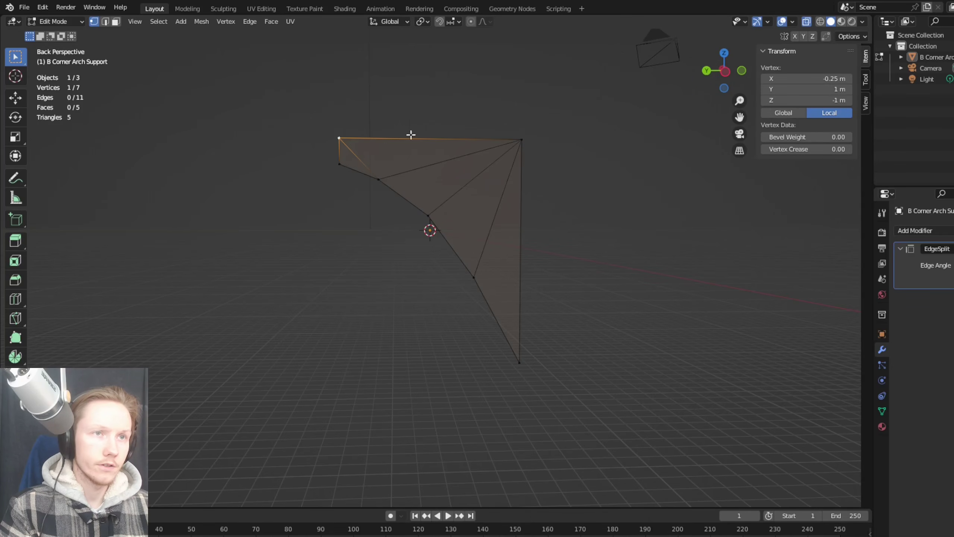
left_click(526, 134)
left_click(525, 371)
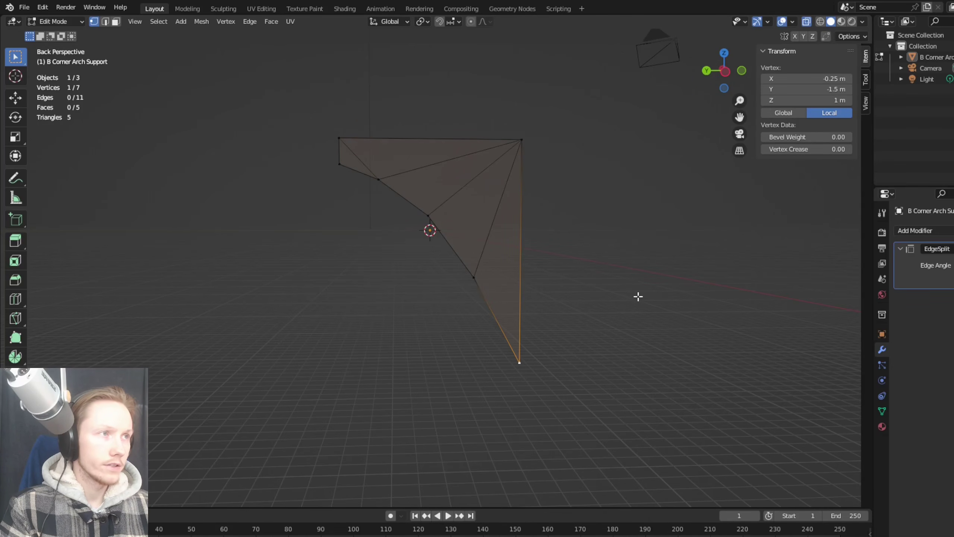
Step: In the left orthographic view, reposition the three inner-curve vertices, pulling the middle one toward the square corner, and deselect everything
left_click(481, 265)
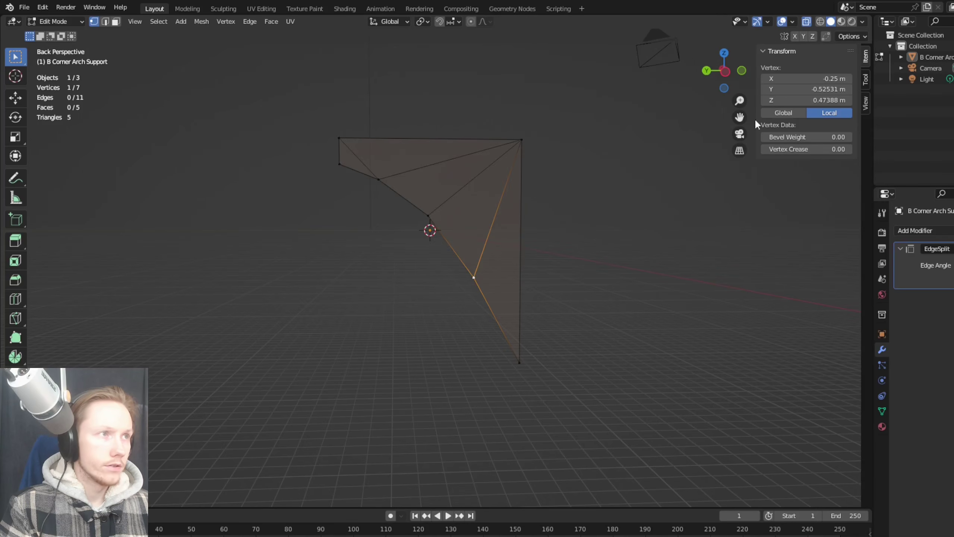
left_click(725, 71)
key("g")
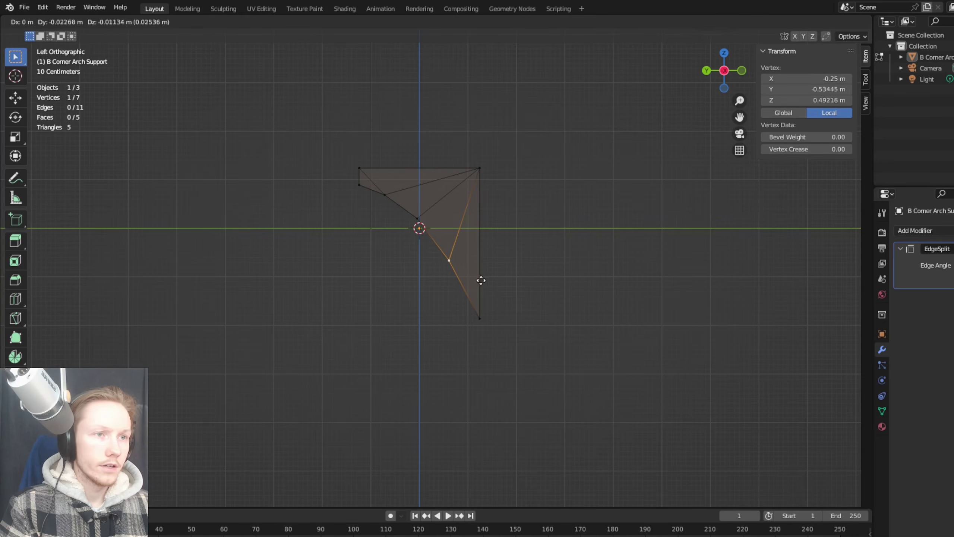
left_click(488, 283)
left_click(425, 217)
left_click_drag(425, 218, 393, 193)
left_click(427, 206)
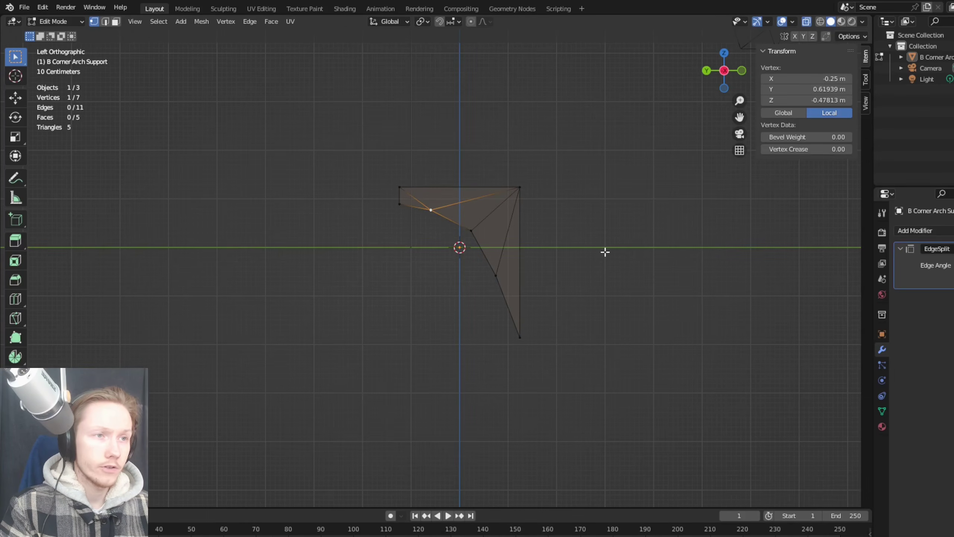
left_click(605, 252)
Step: Extrude a new vertex from the middle inner-curve vertex, placing it between that vertex and the short end
left_click(471, 230)
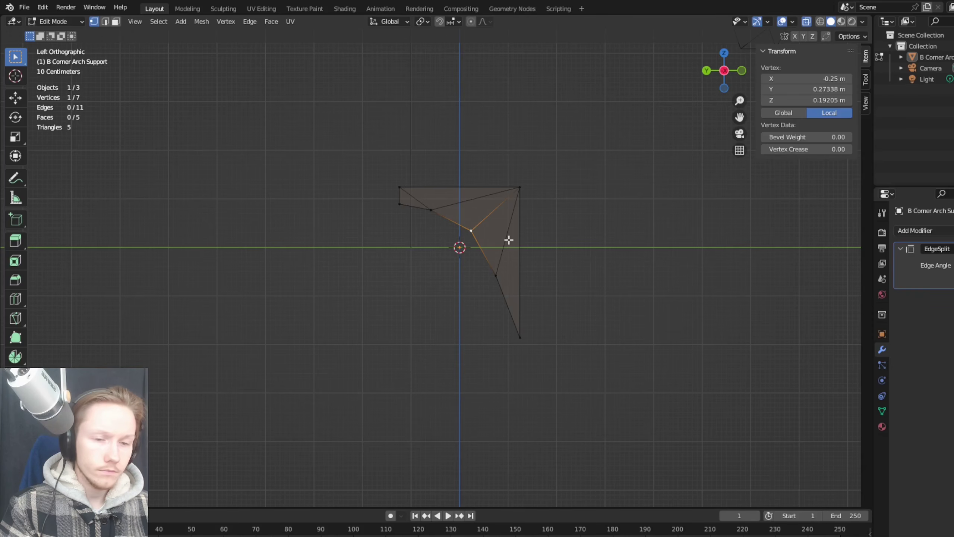
key("e")
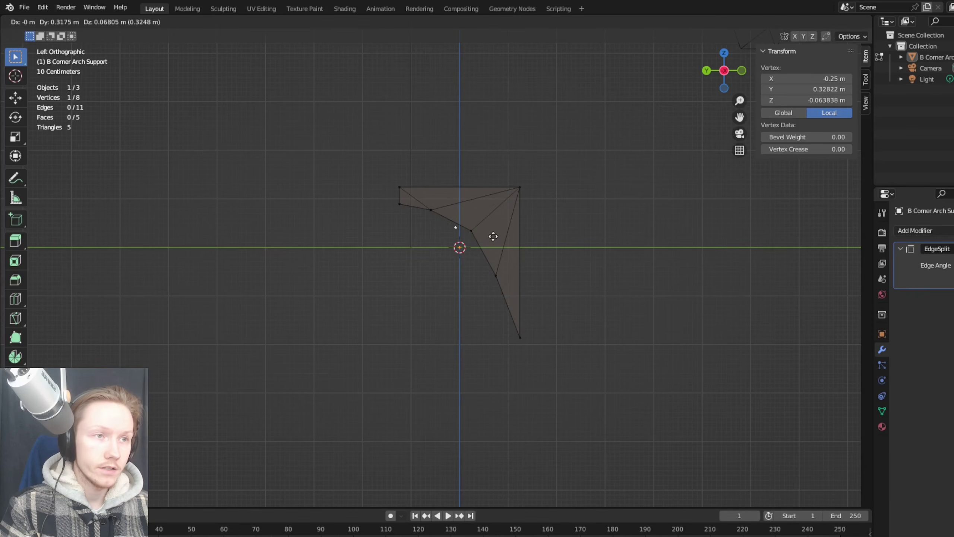
left_click(465, 234)
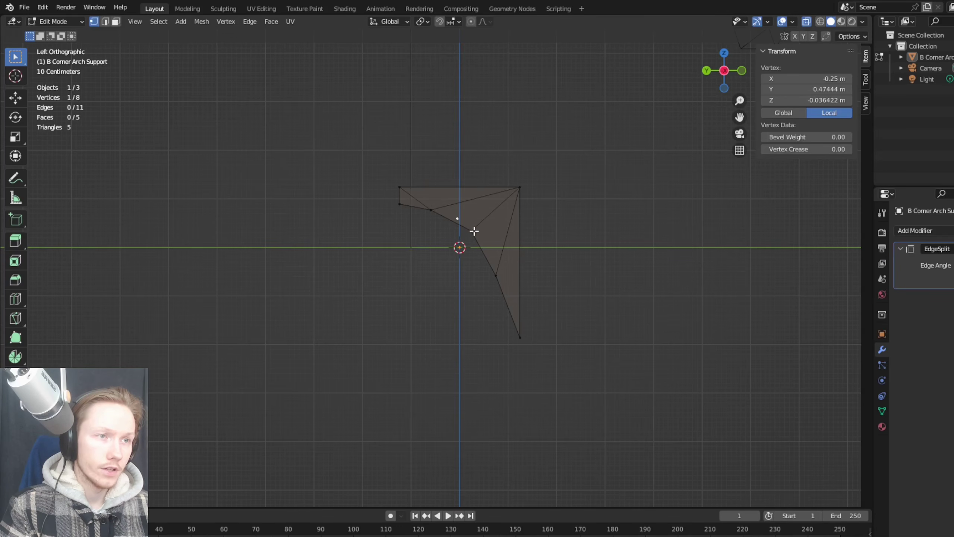
Step: Delete only the edges and faces of the whole profile, keeping all its vertices
left_click(474, 231)
key("x")
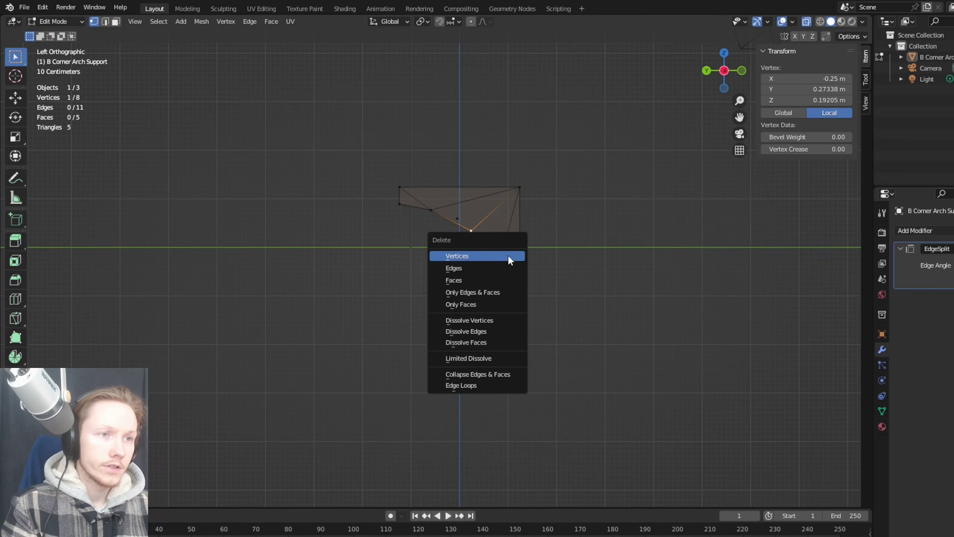
left_click(496, 292)
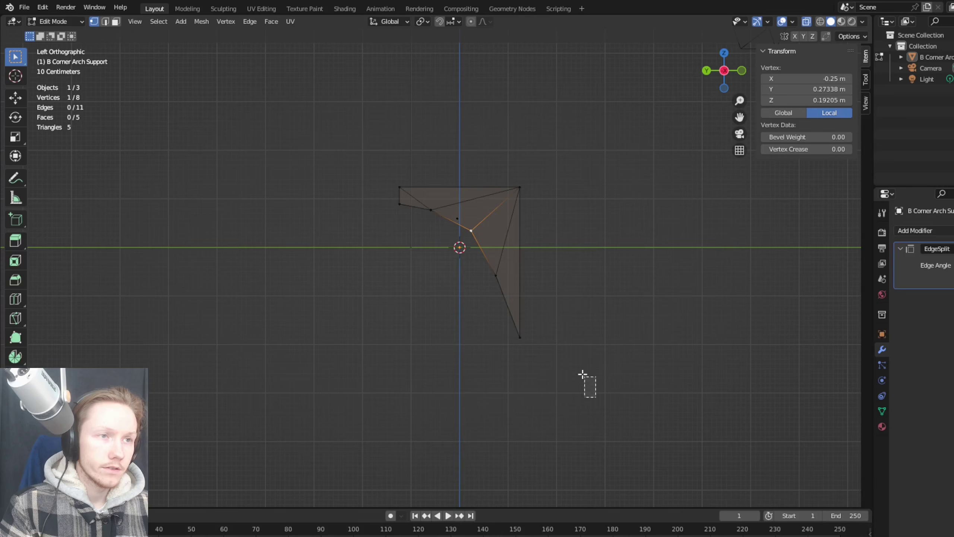
key("a")
key("x")
left_click(508, 233)
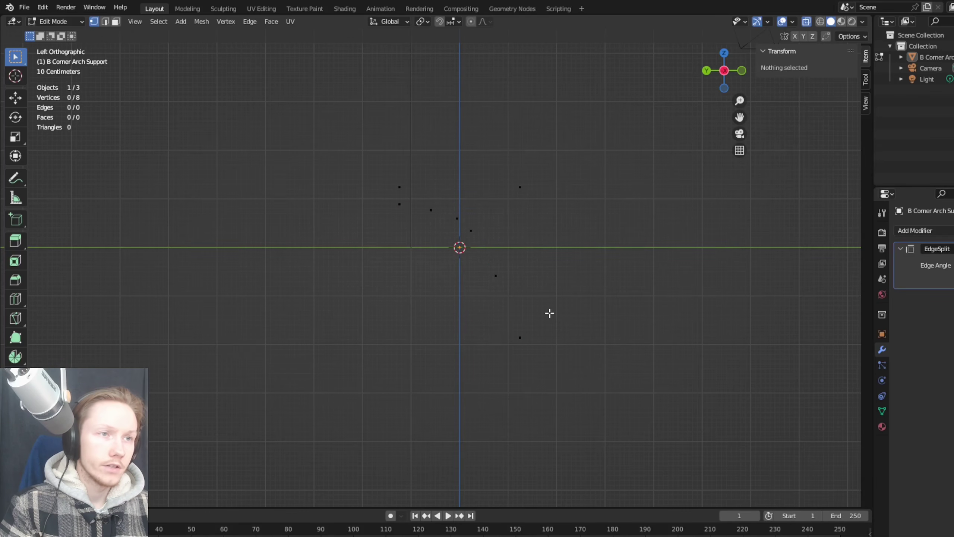
Step: Reposition the four inner-curve vertices so they are spaced more evenly along the arch
left_click(434, 213)
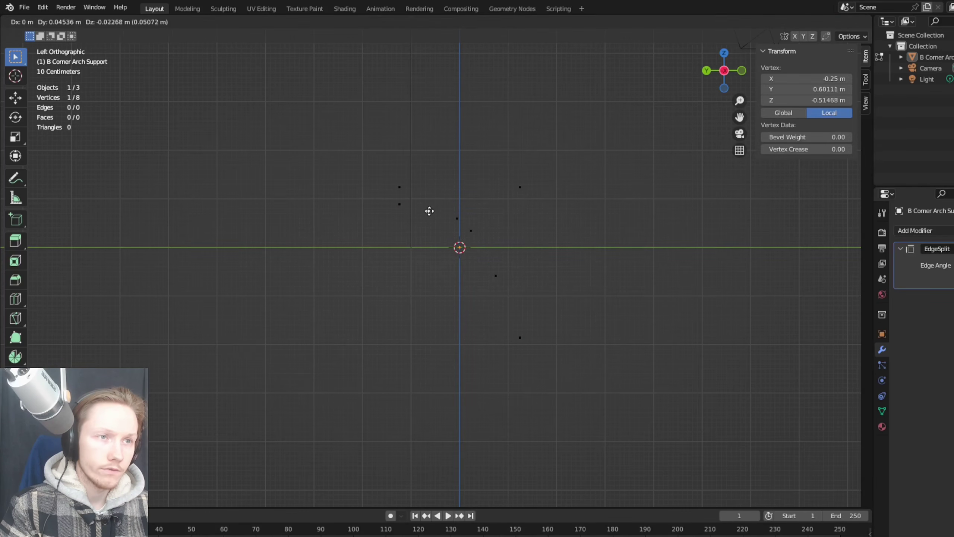
key("g")
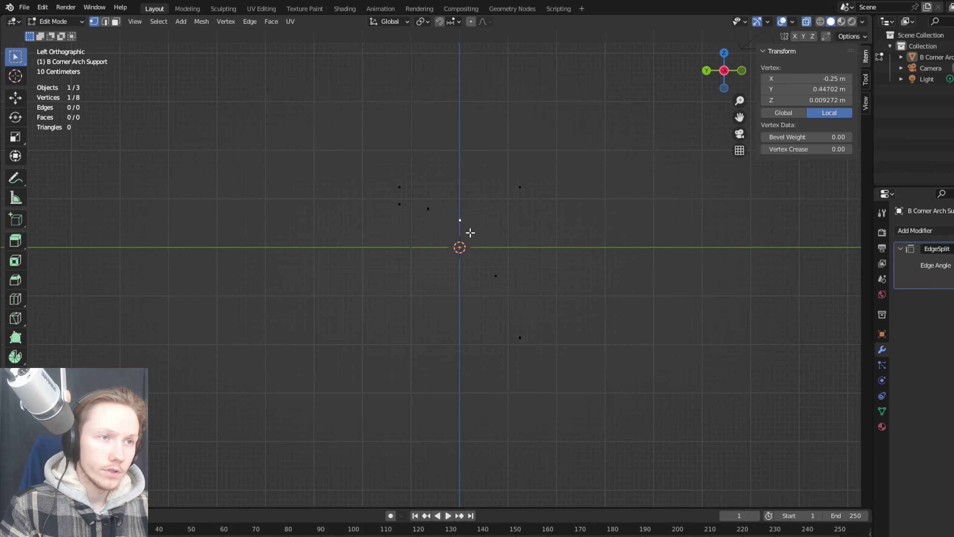
left_click(481, 243)
left_click(495, 276)
key("g")
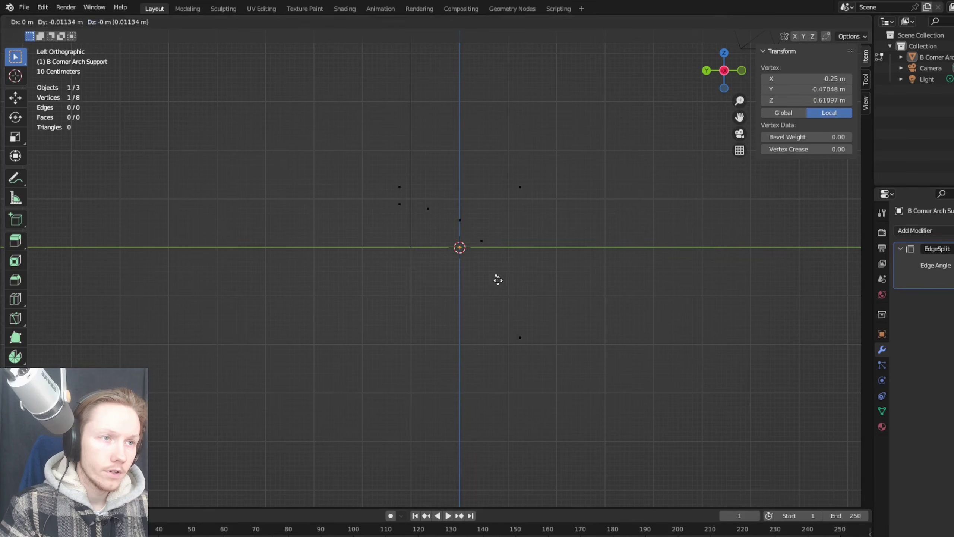
left_click(503, 284)
Step: Fill two triangular faces fanning from the square corner, covering the lower tip and the two lower curve vertices
left_click(531, 344)
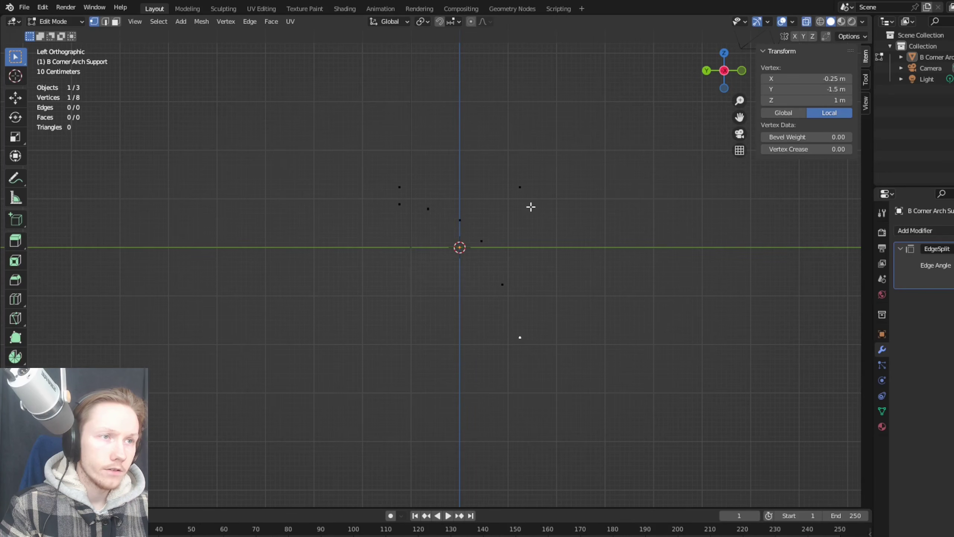
left_click(525, 189, "shift")
left_click(503, 285, "shift")
key("f")
left_click(503, 284)
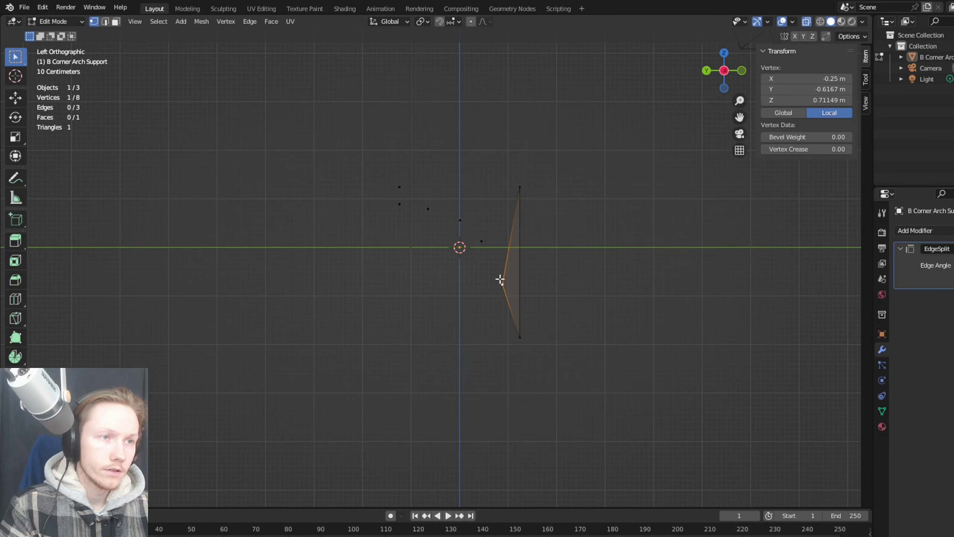
left_click(482, 241, "shift")
left_click(519, 188, "shift")
key("f")
Step: Fill two more triangles from the square corner, connecting the middle curve vertices up to the one nearest the short end
left_click(479, 238)
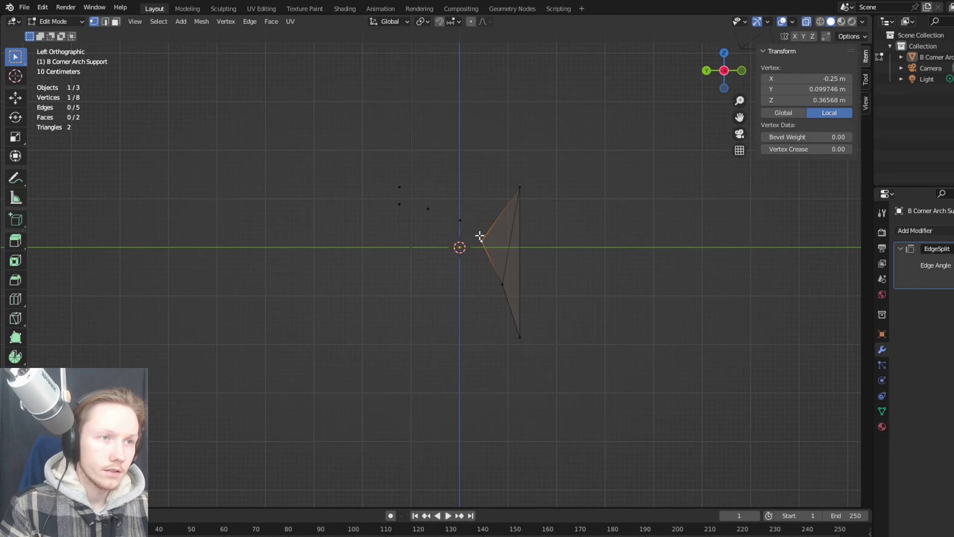
left_click(462, 217, "shift")
left_click(521, 188, "shift")
key("f")
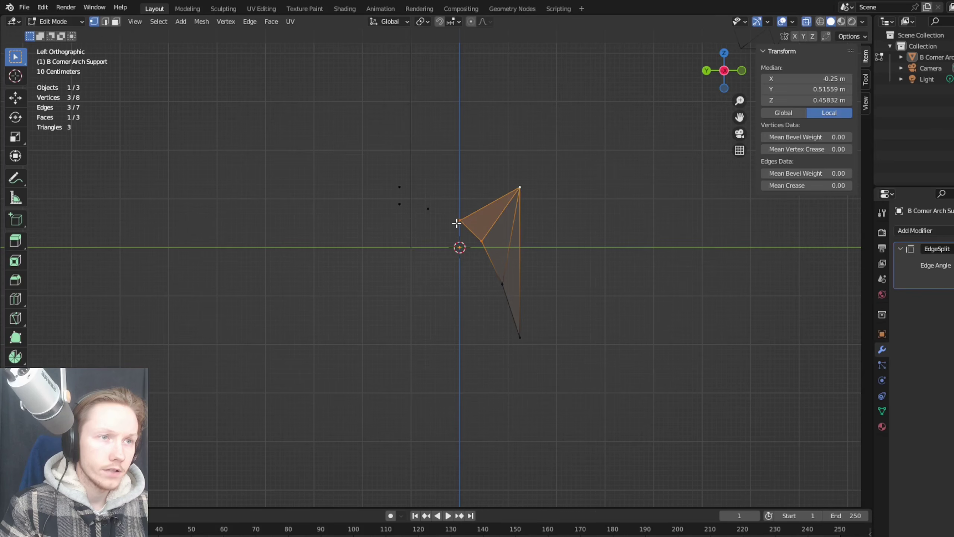
left_click(459, 222)
left_click(521, 187, "shift")
left_click(429, 208, "shift")
key("f")
Step: Fill the last two triangles between the square corner and the short end's vertices to complete the profile, and deselect everything
left_click(431, 210)
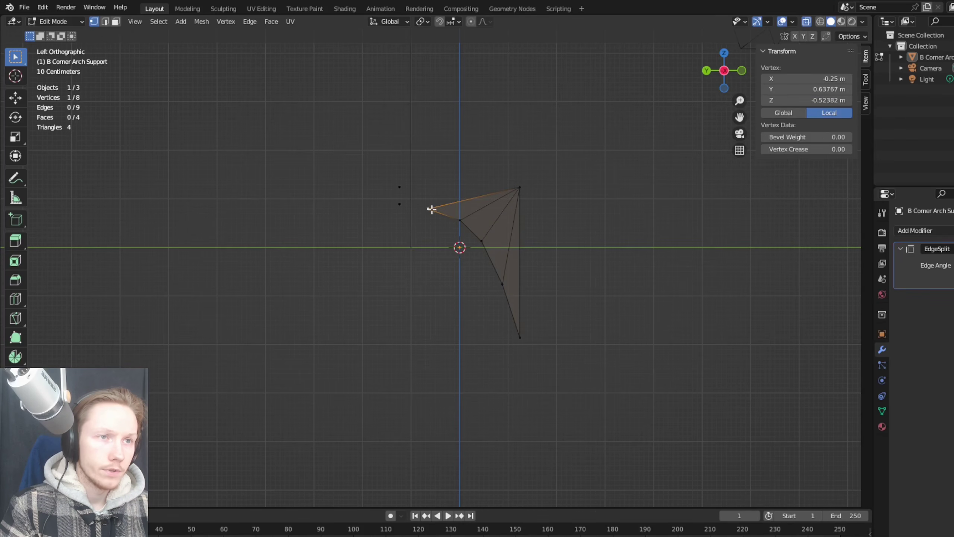
left_click(398, 204, "shift")
left_click(517, 186, "shift")
key("f")
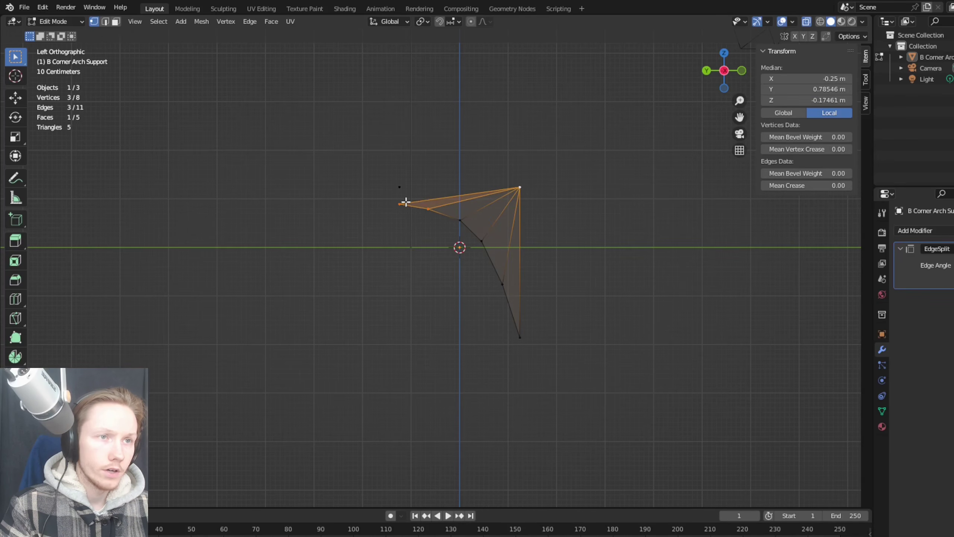
left_click(400, 204)
left_click(400, 186, "shift")
left_click(520, 188, "shift")
key("f")
left_click(604, 241)
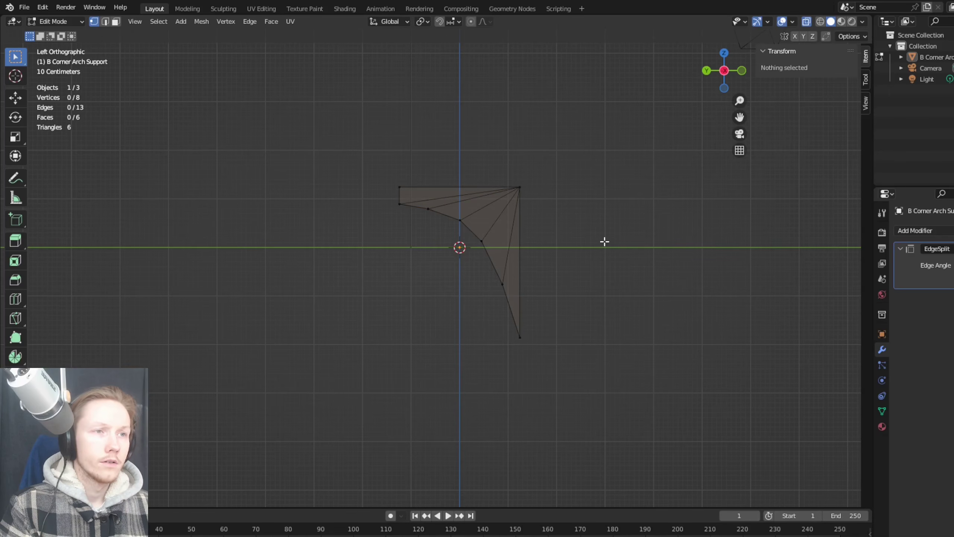
Step: Adjust the two upper inner-curve vertices, moving the second one from the short end slightly down to smooth the arch
left_click(430, 211)
key("g")
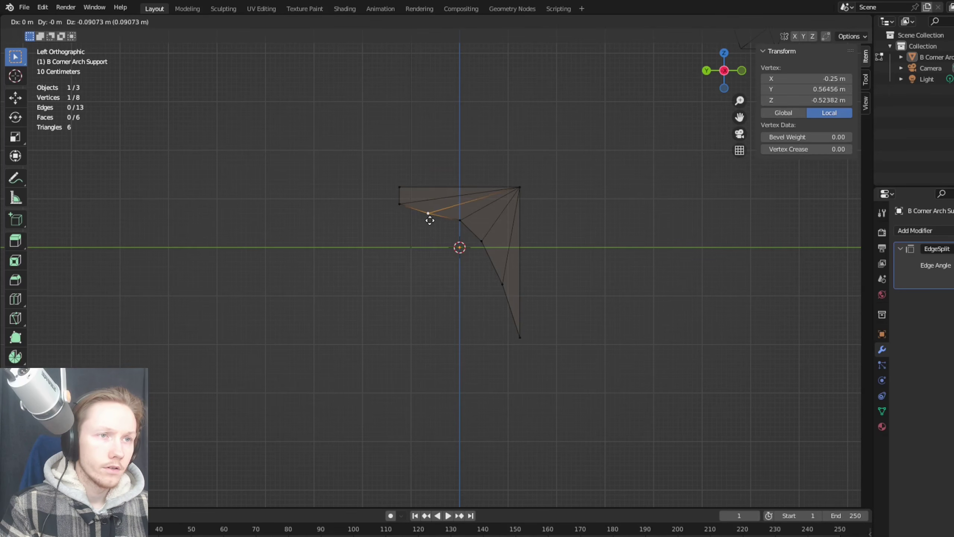
left_click(432, 215)
left_click(462, 221)
key("g")
left_click(462, 226)
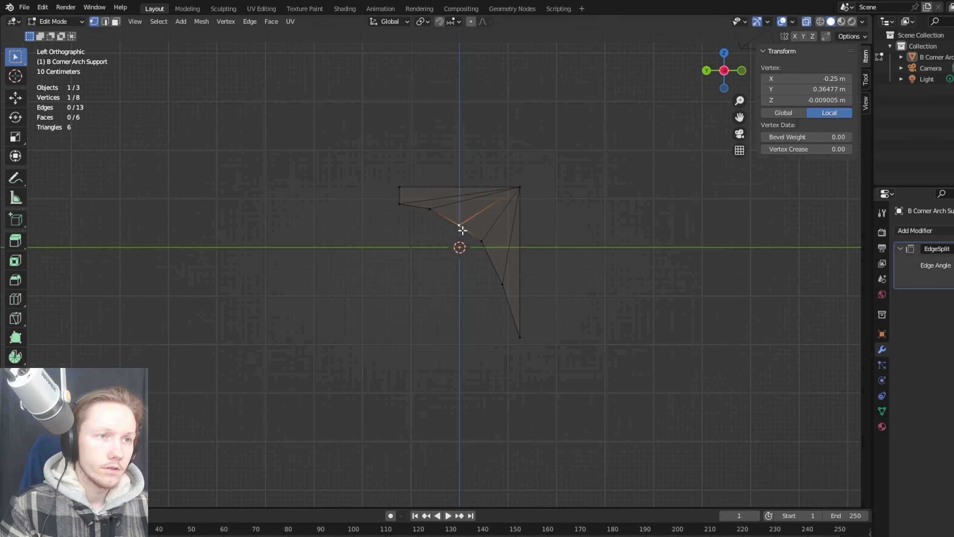
Step: Move the two lower inner-curve vertices slightly down to smooth the lower half of the arch
left_click(481, 240)
key("g")
left_click(483, 255)
left_click(502, 283)
key("g")
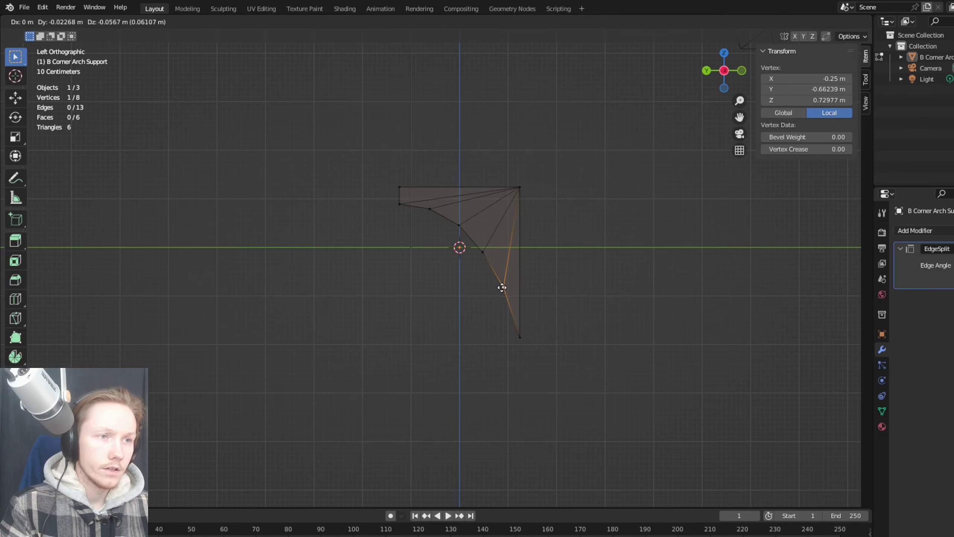
left_click(501, 289)
key("g")
left_click(502, 290)
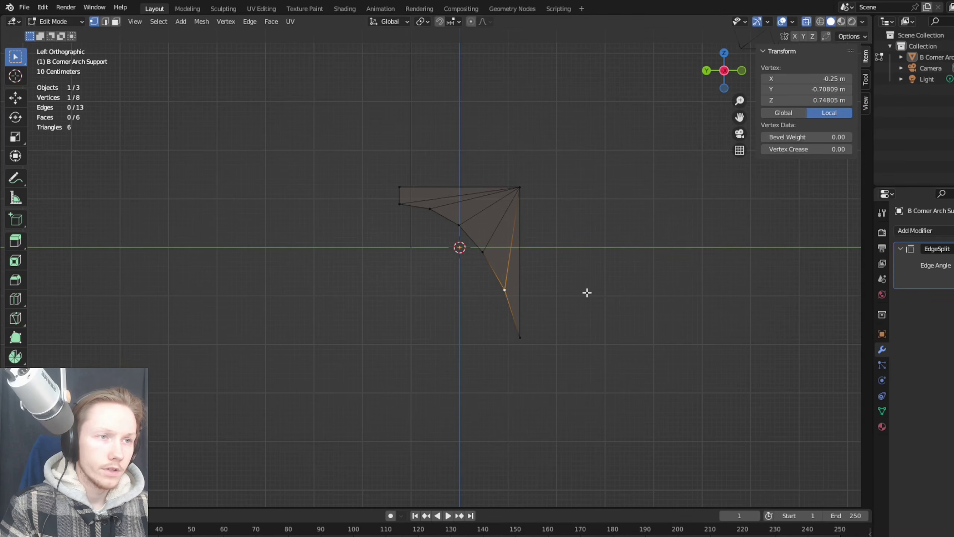
Step: Deselect everything and turn off the X-ray display
left_click(586, 292)
middle_click_drag(515, 251, 488, 263)
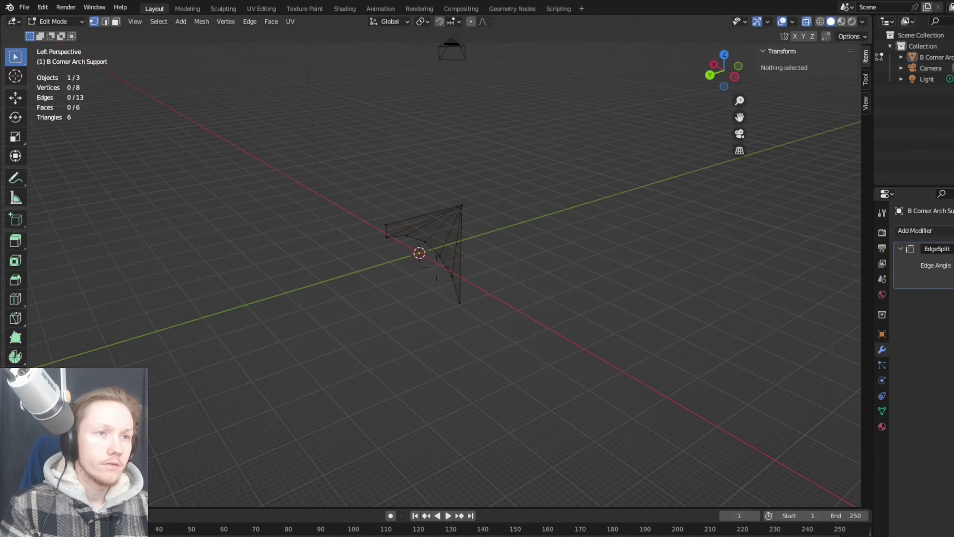
left_click(806, 21)
Step: Try to extrude the whole profile along the global X axis, by about 0.0004 m
left_click_drag(528, 355, 341, 147)
mouse_move(573, 229)
middle_mouse_down()
mouse_move(436, 268)
mouse_move(575, 231)
middle_mouse_up()
key("e")
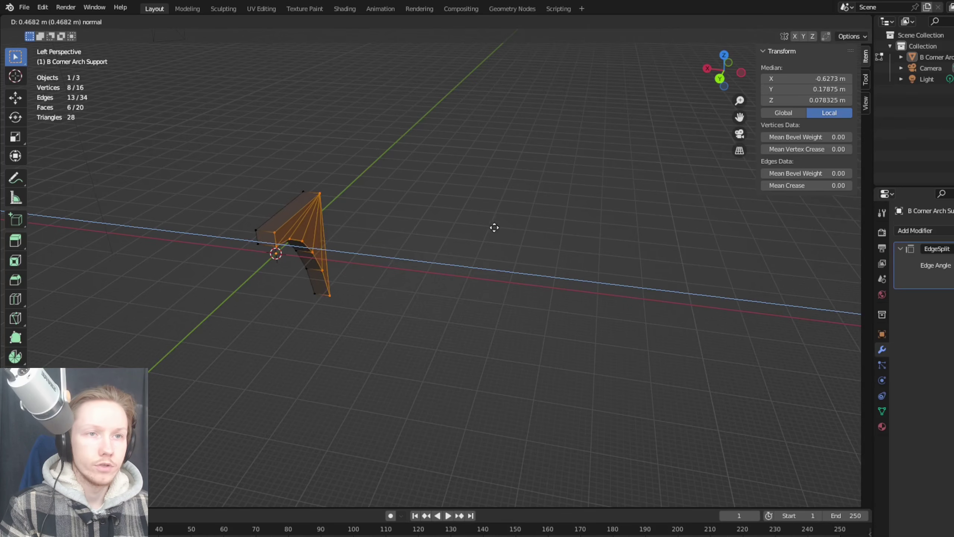
key("z")
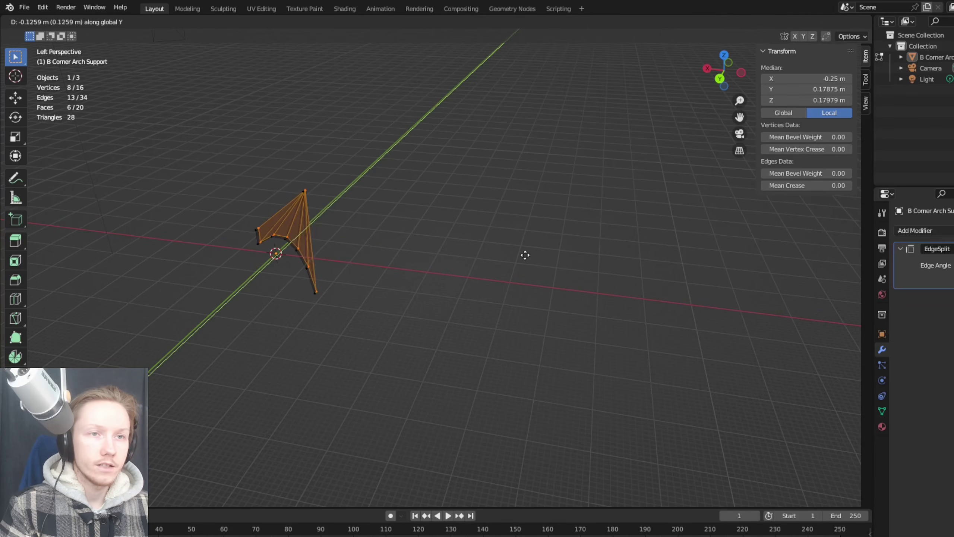
key("z")
key("x")
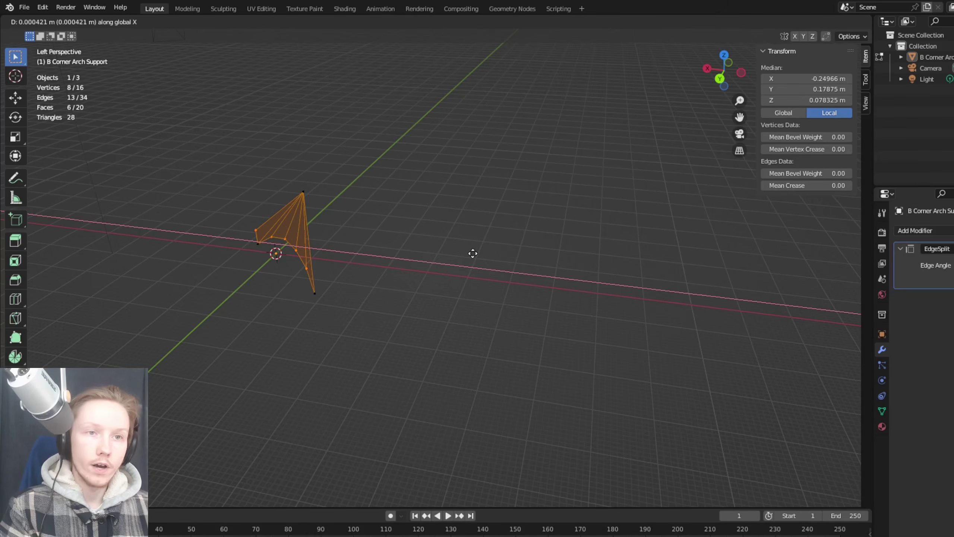
left_click(473, 253)
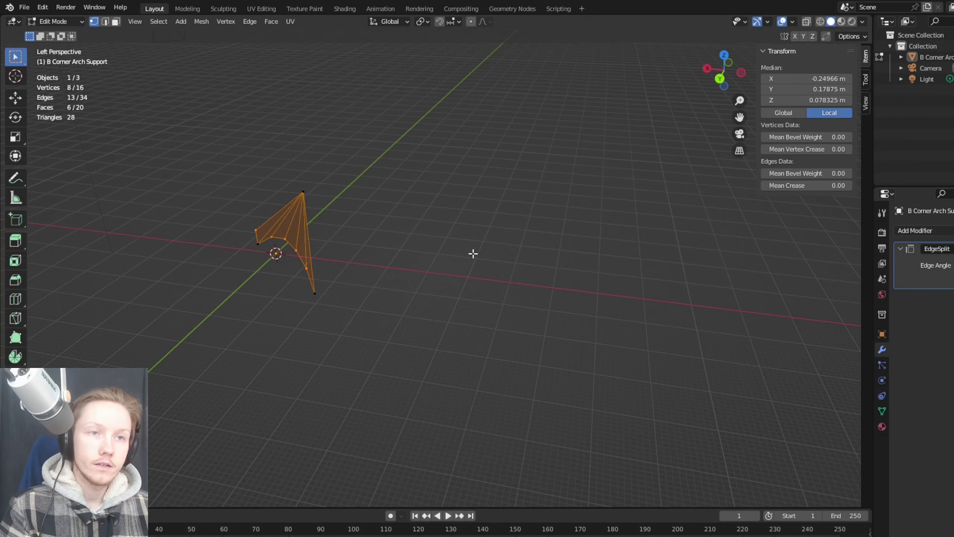
middle_click_drag(473, 254, 430, 213)
left_click(476, 255)
left_click(431, 211)
key("g")
right_click(423, 205)
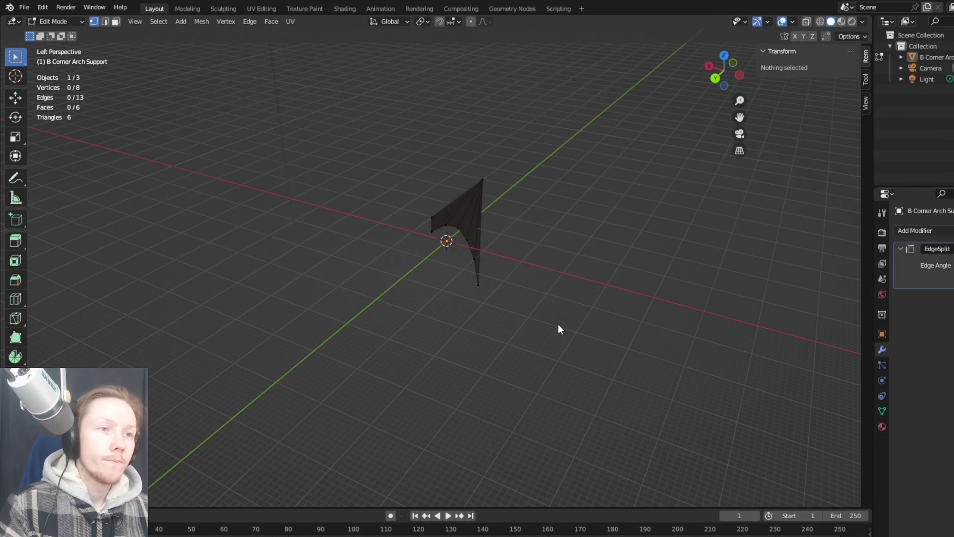
Step: Select the whole profile and try extruding it 0.5 m along the global X axis, reverting it at the end
left_click_drag(556, 353, 410, 145)
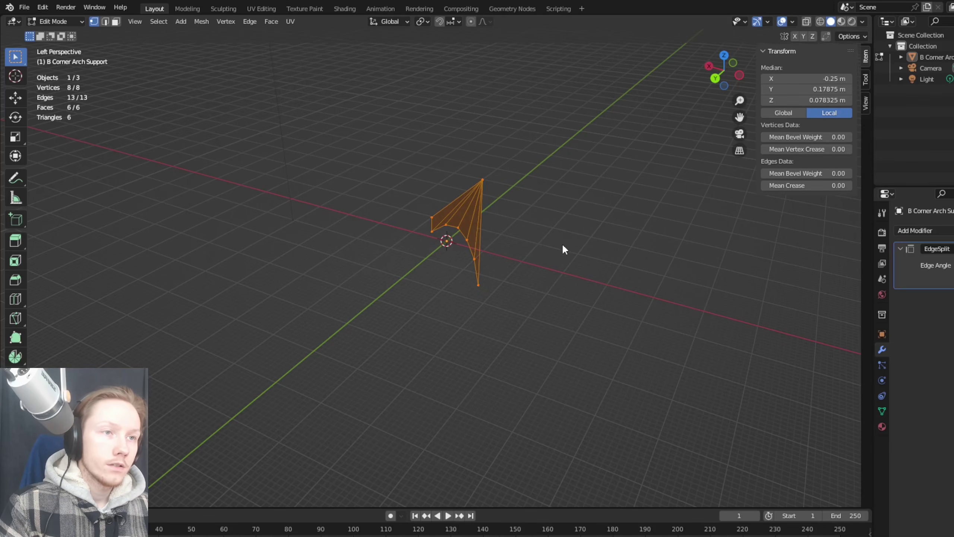
key("e")
key("x")
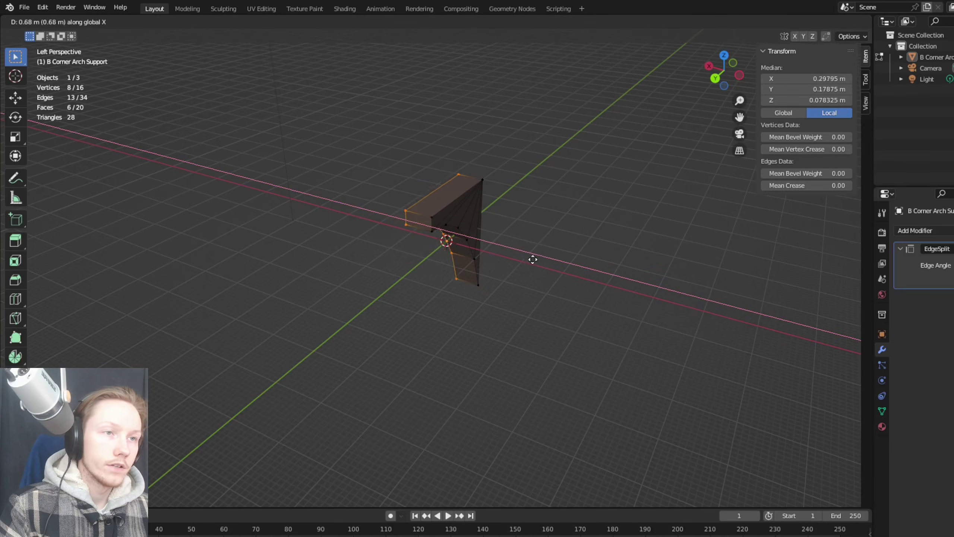
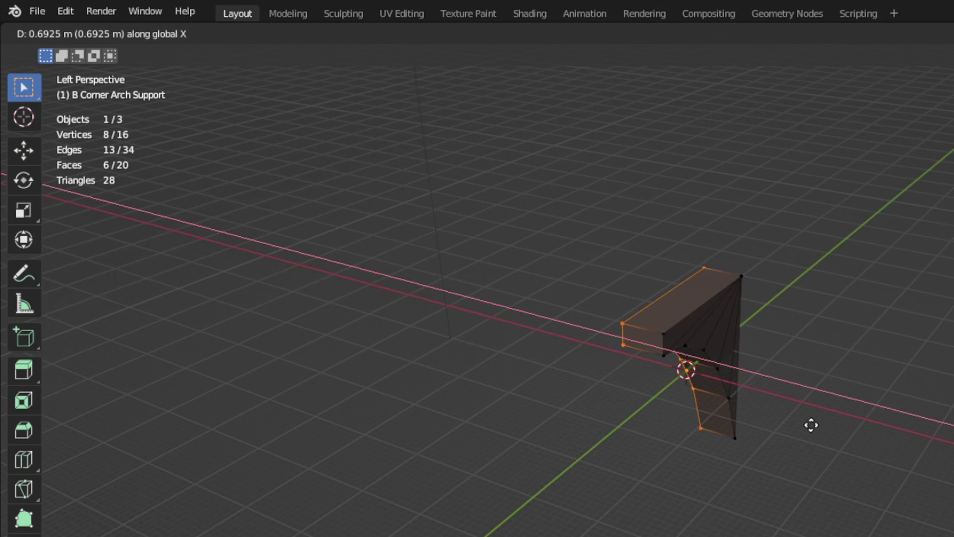
type(".")
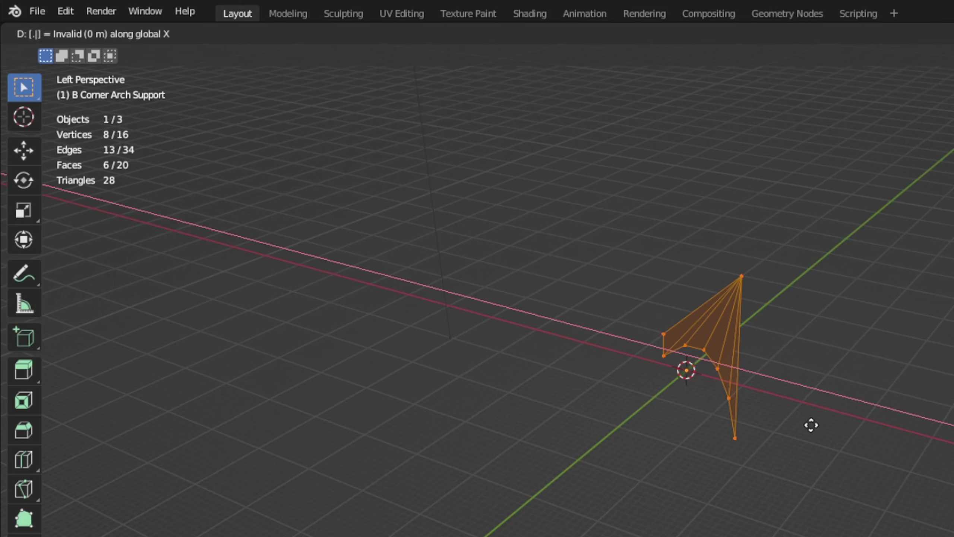
type("5")
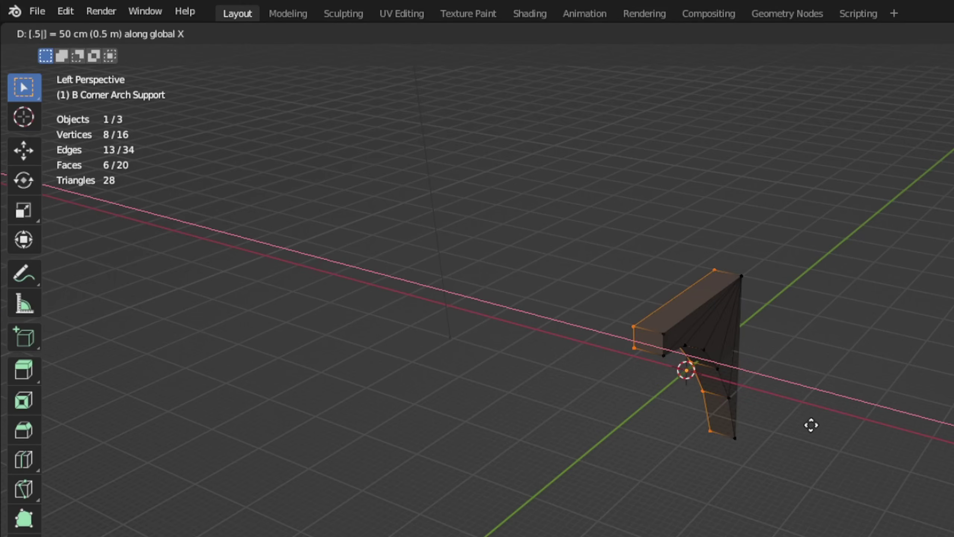
key("Return")
key("ctrl+z")
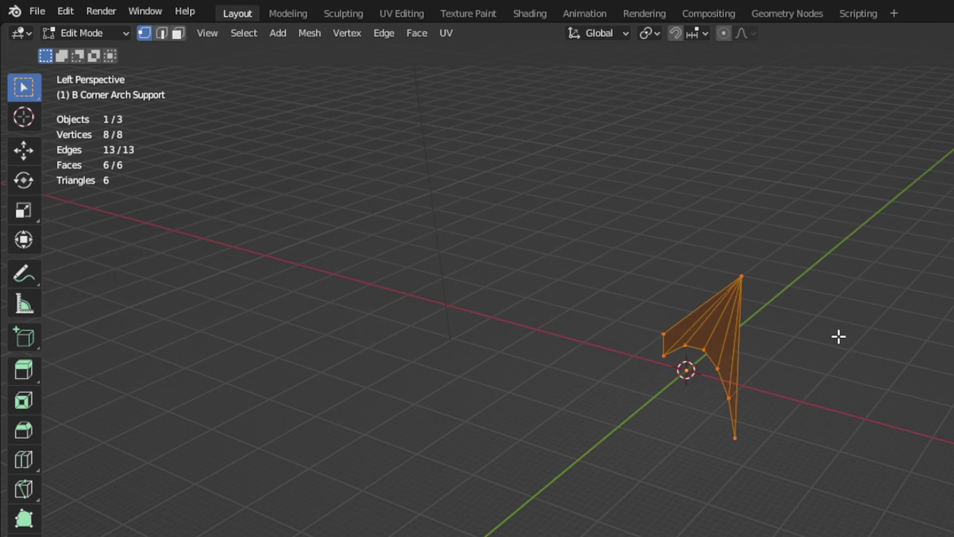
Step: Try moving the whole profile along the global Y axis by 1, 3, 4, 5 and -5 m
key("g")
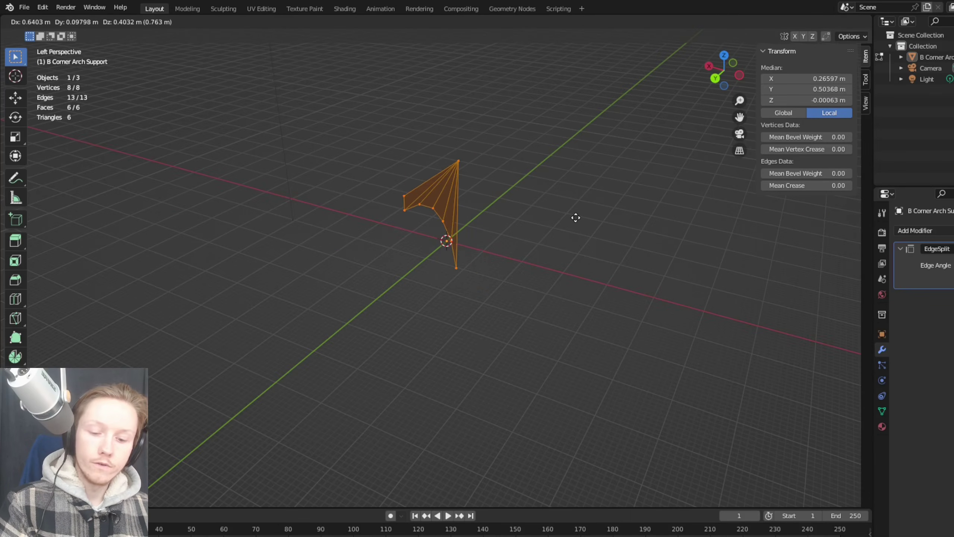
key("y")
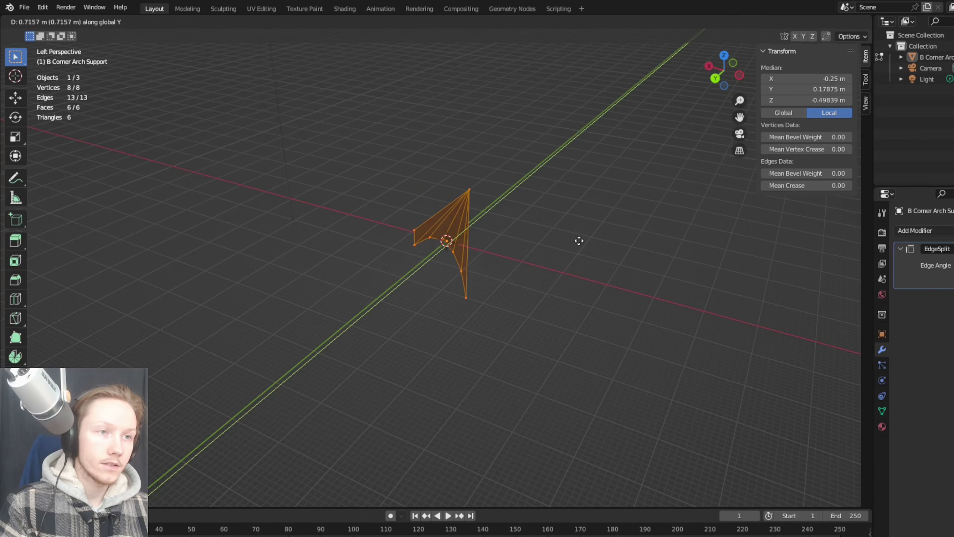
type("1")
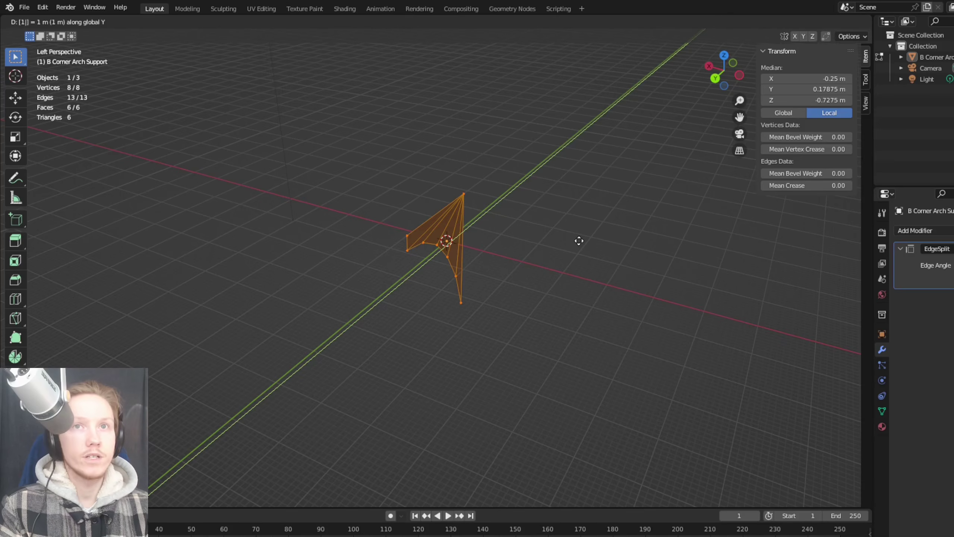
key("BackSpace")
type("1")
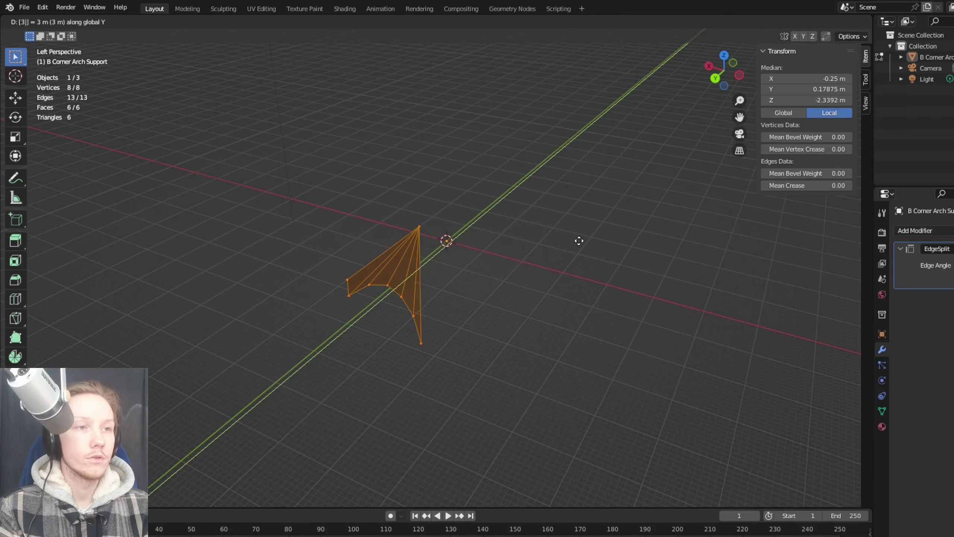
key("BackSpace")
type("4")
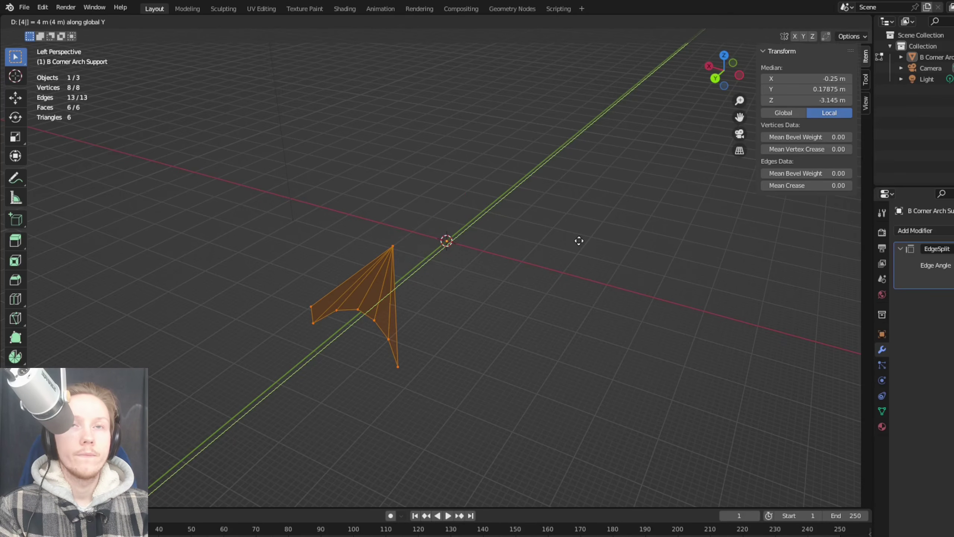
key("BackSpace")
type("5")
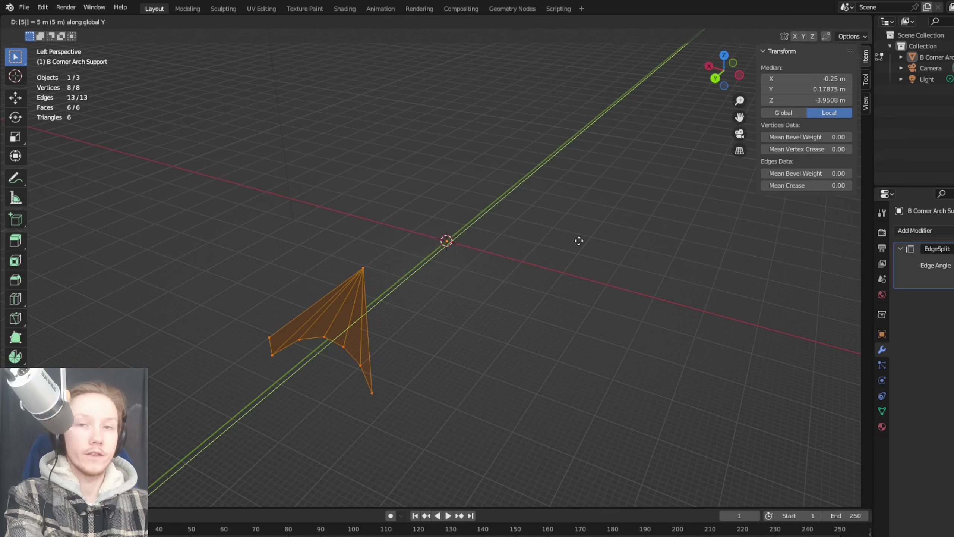
key("minus")
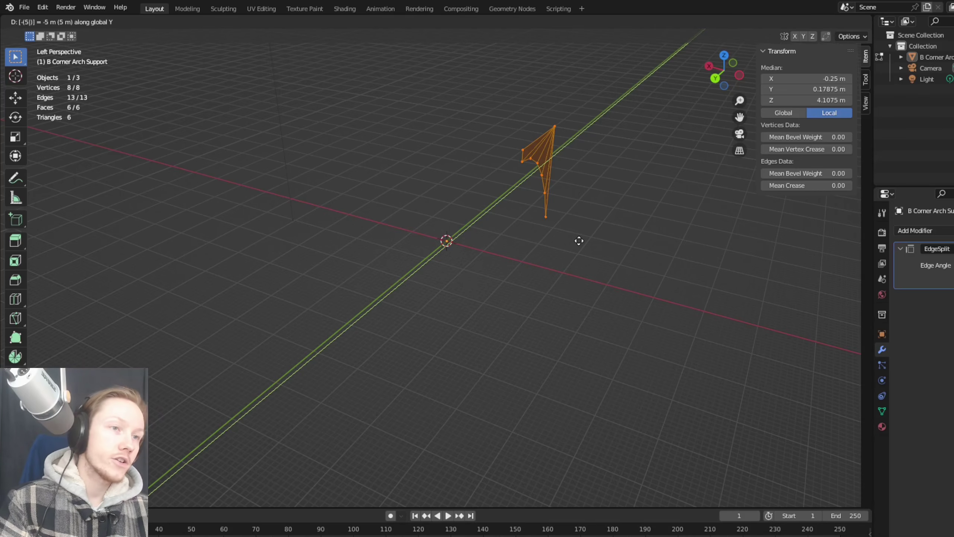
Step: Try the 5 m move along the global X and Z axes, flipping its sign, and undo the move
key("x")
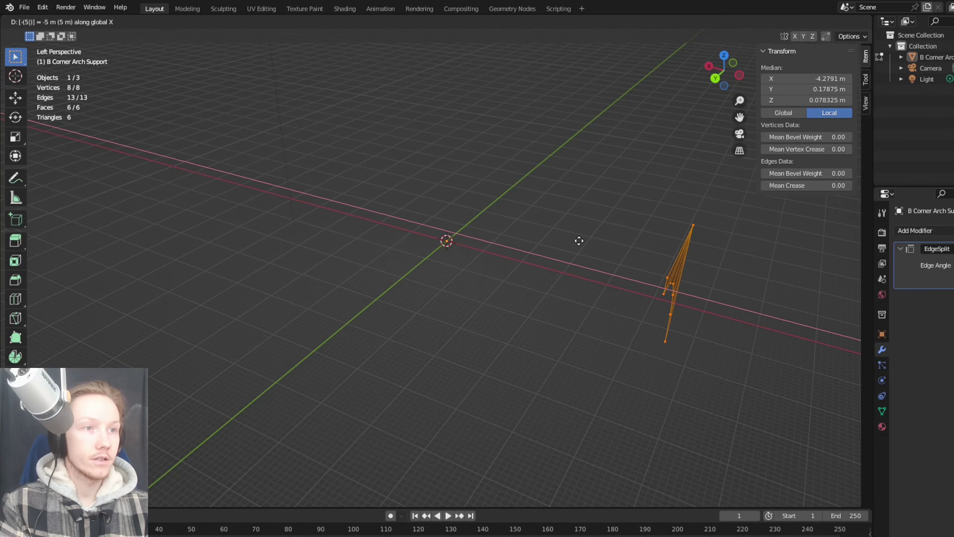
key("z")
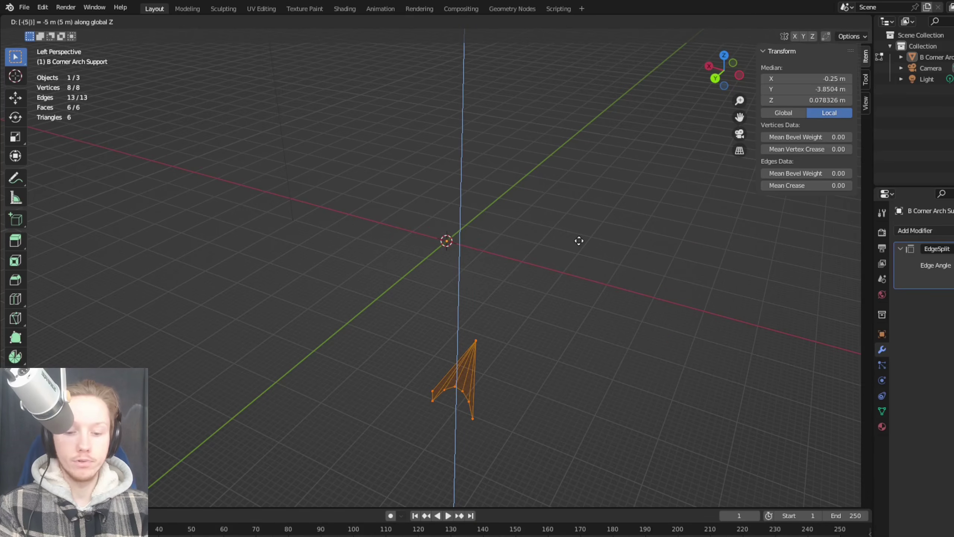
key("minus")
key("minus")
key("minus")
key("minus")
key("minus")
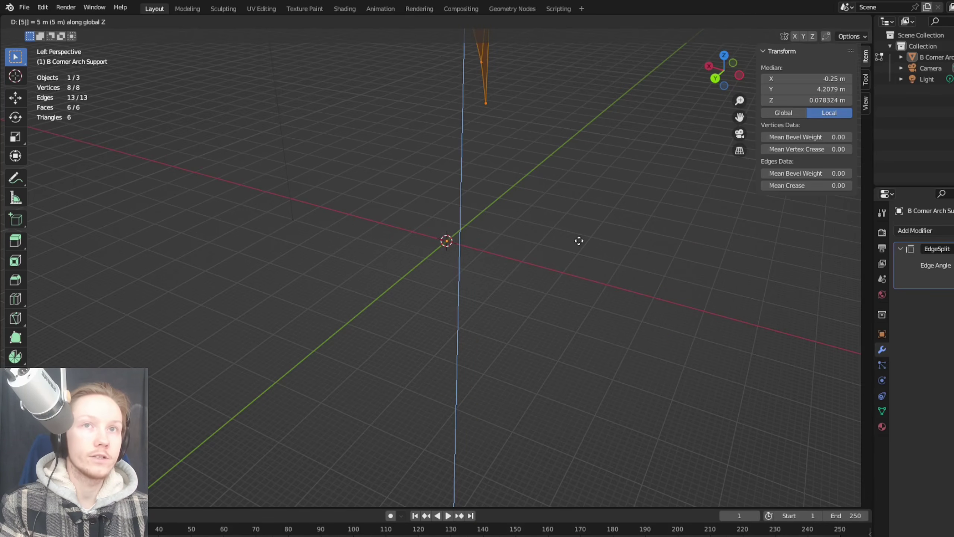
key("minus")
key("minus")
key("minus")
key("minus")
key("minus")
key("minus")
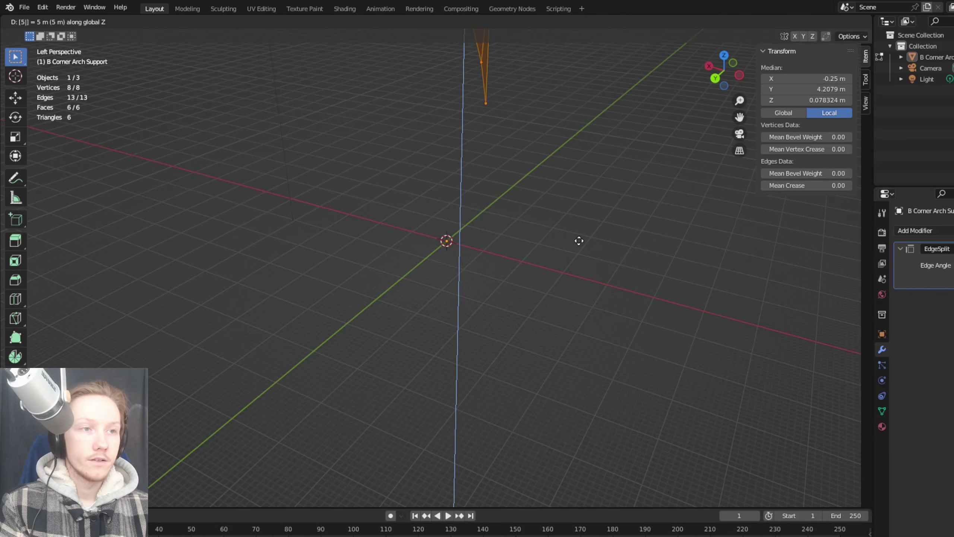
key("Return")
key("ctrl+z")
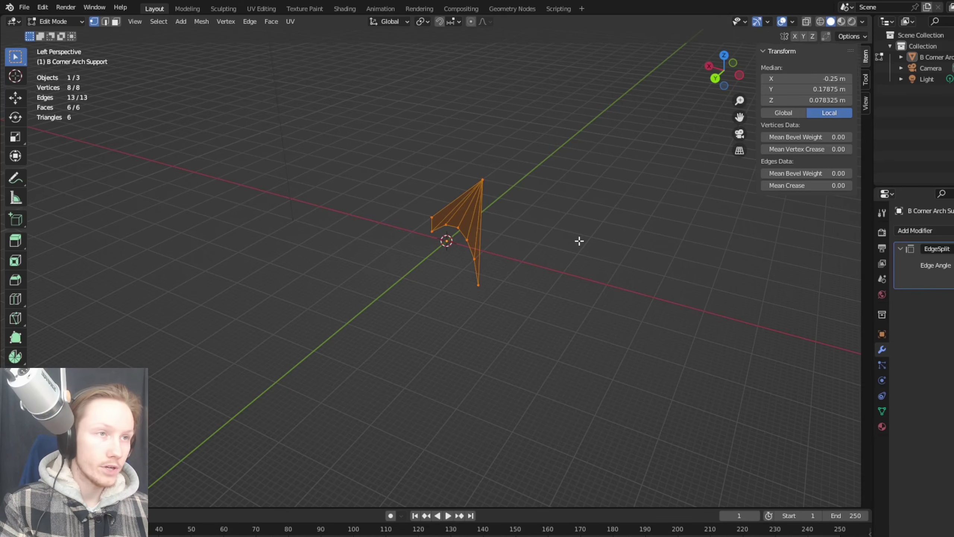
Step: Try scaling the whole profile uniformly by 0.5, 1.5 and 1.78, ending with a factor of 1
key("s")
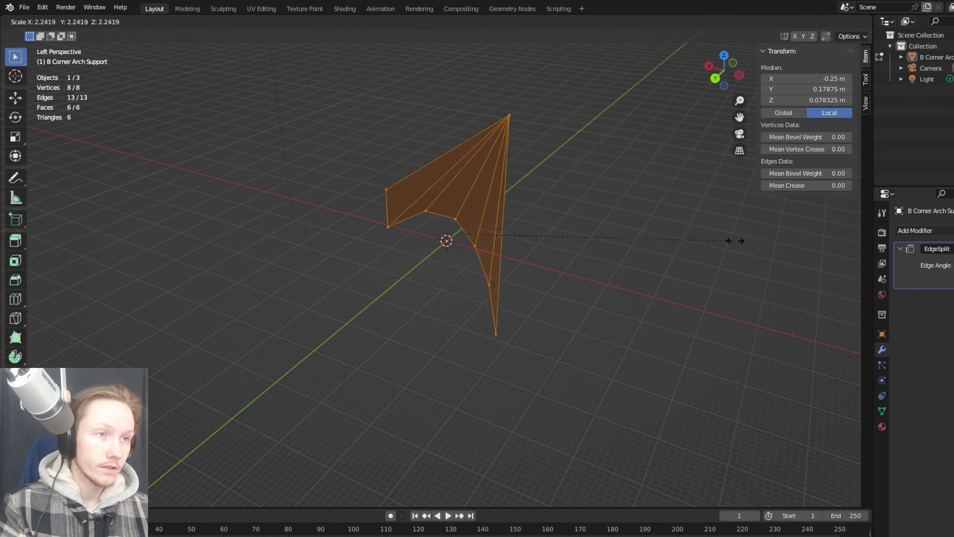
type(".")
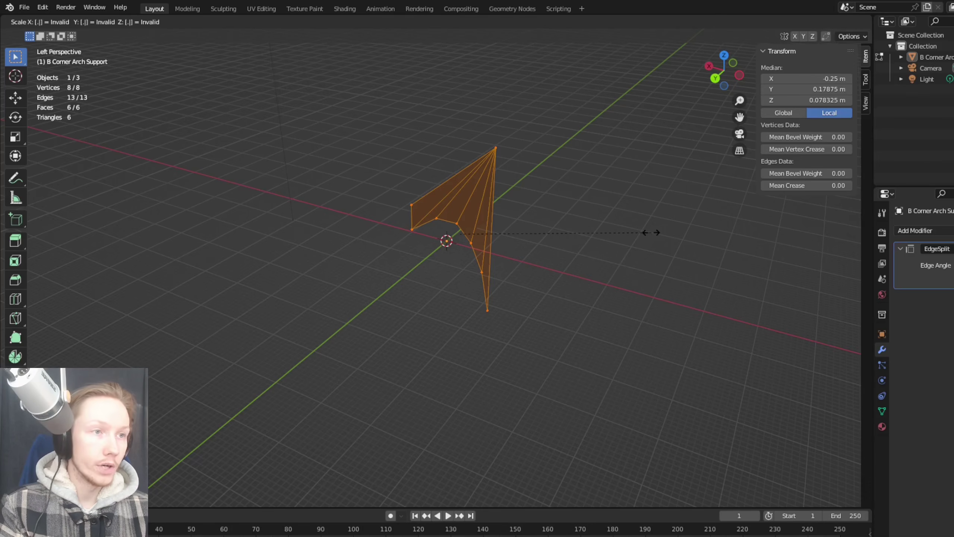
type("5")
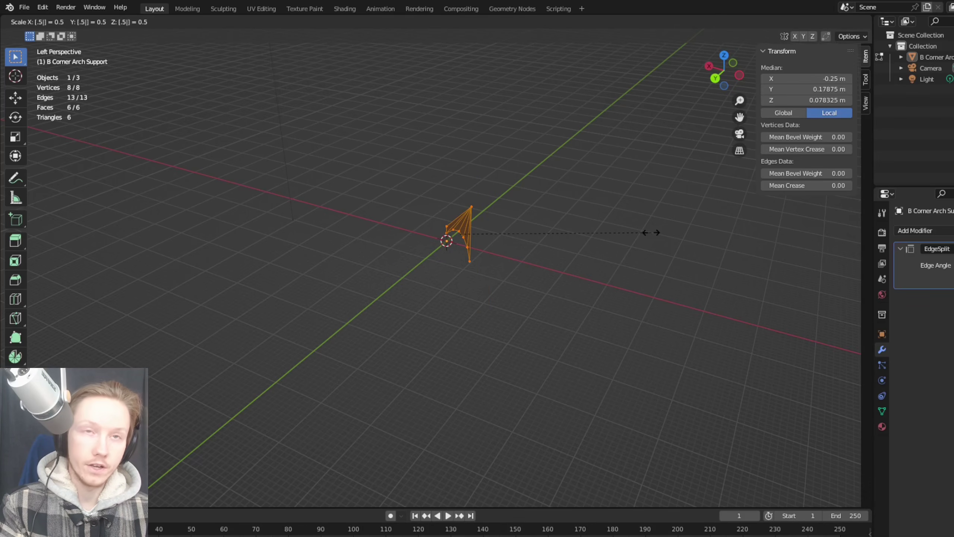
key("BackSpace")
key("BackSpace")
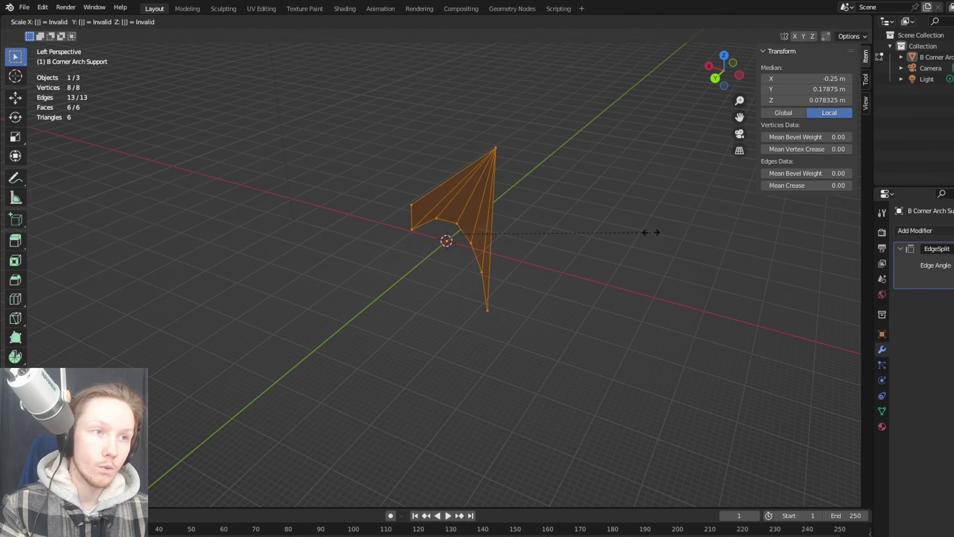
type("1.5")
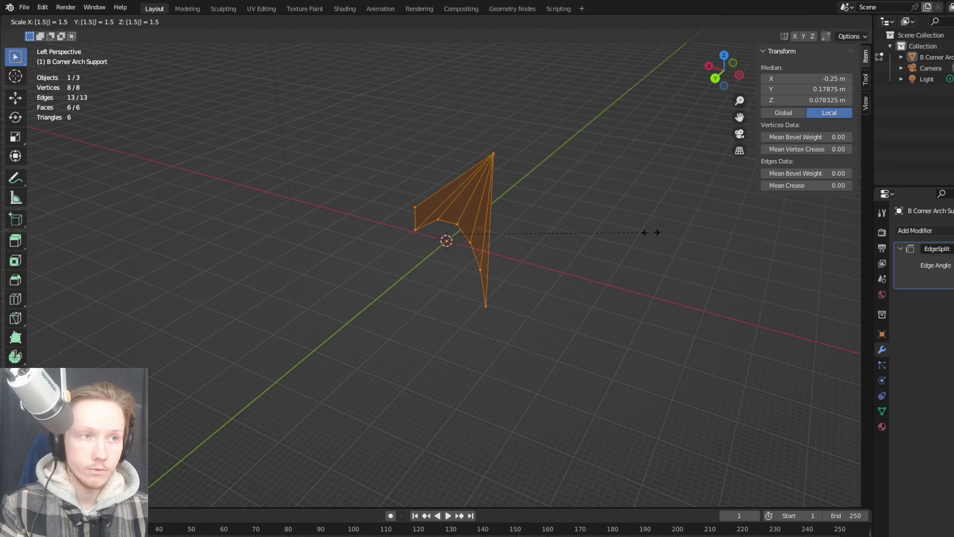
key("BackSpace")
type("78")
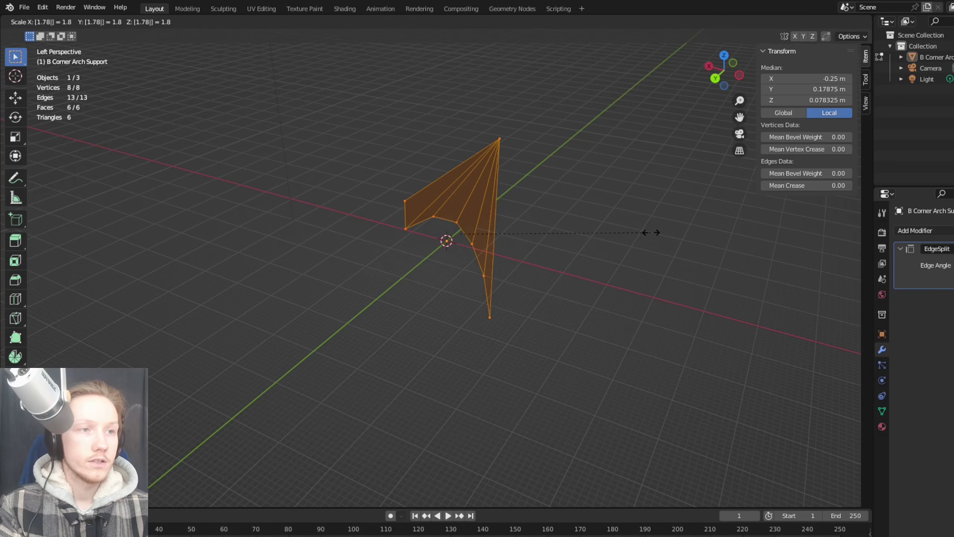
key("BackSpace")
key("BackSpace")
key("BackSpace")
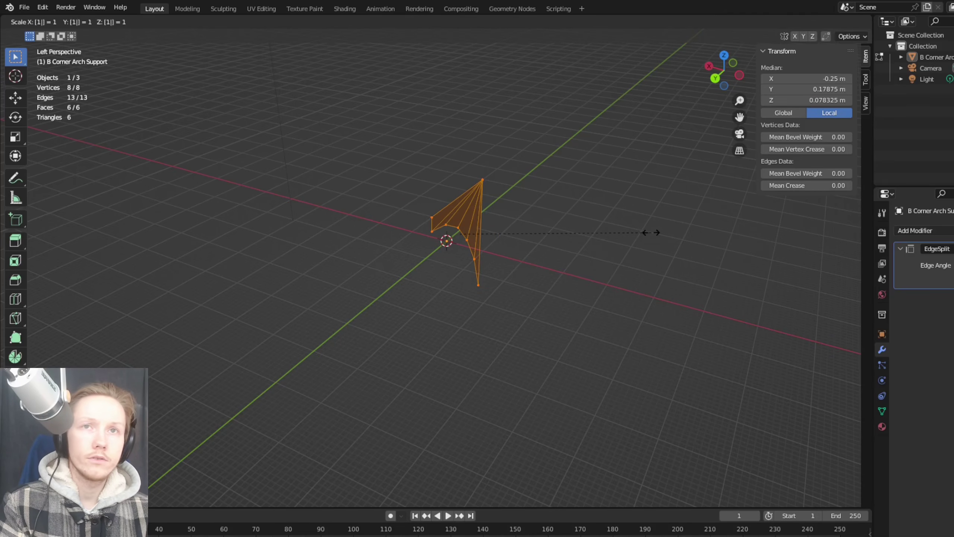
key("Return")
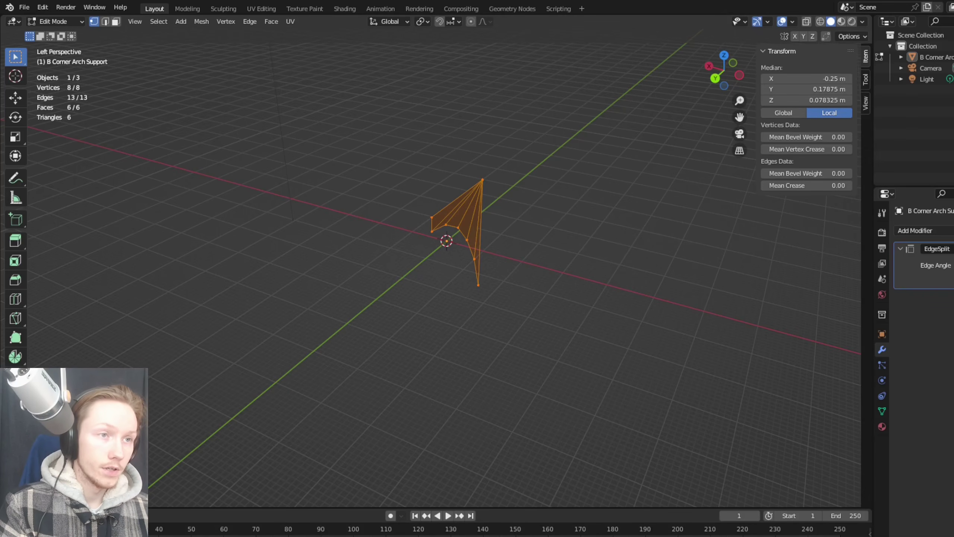
Step: Try rotating the profile about the X, Z and Y axes, including 45° about global Z, and cancel the transform
middle_click_drag(488, 226, 571, 242)
key("r")
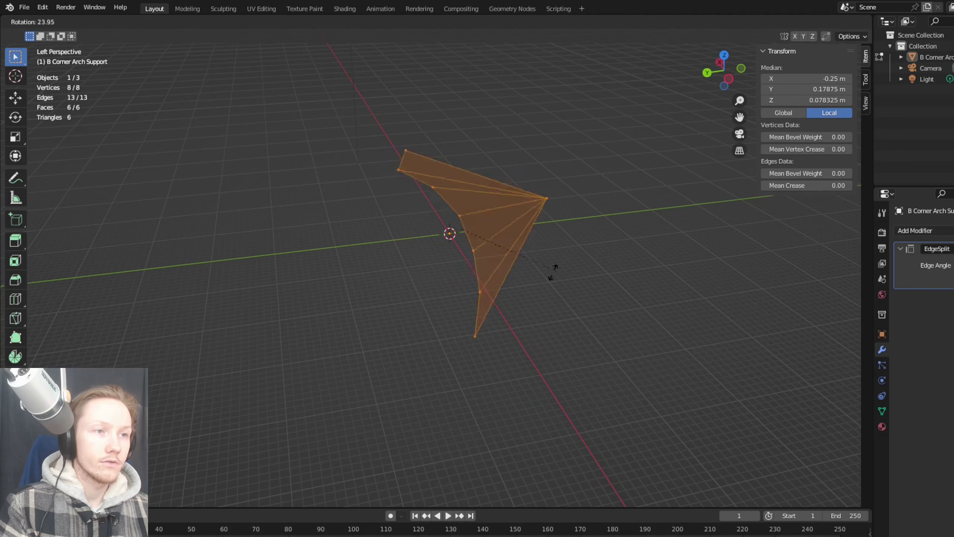
key("x")
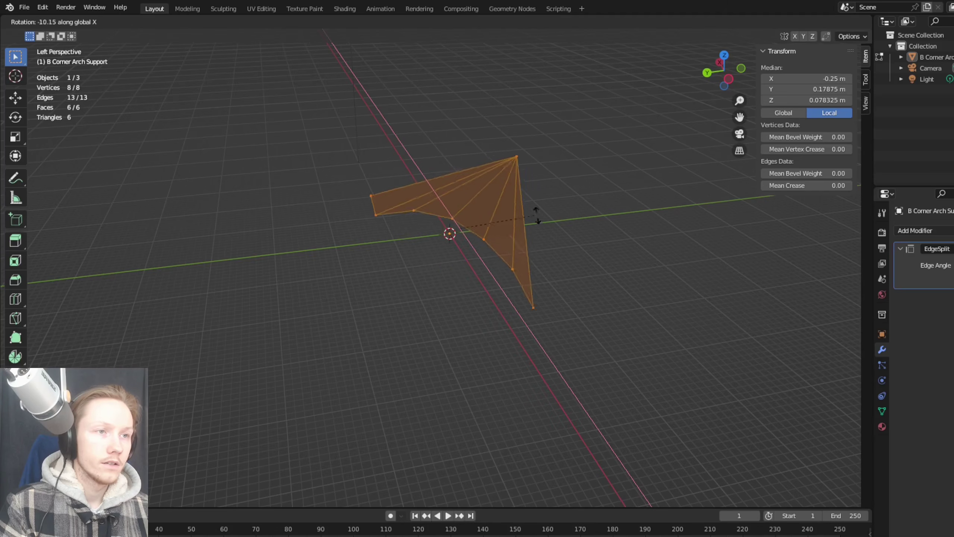
key("z")
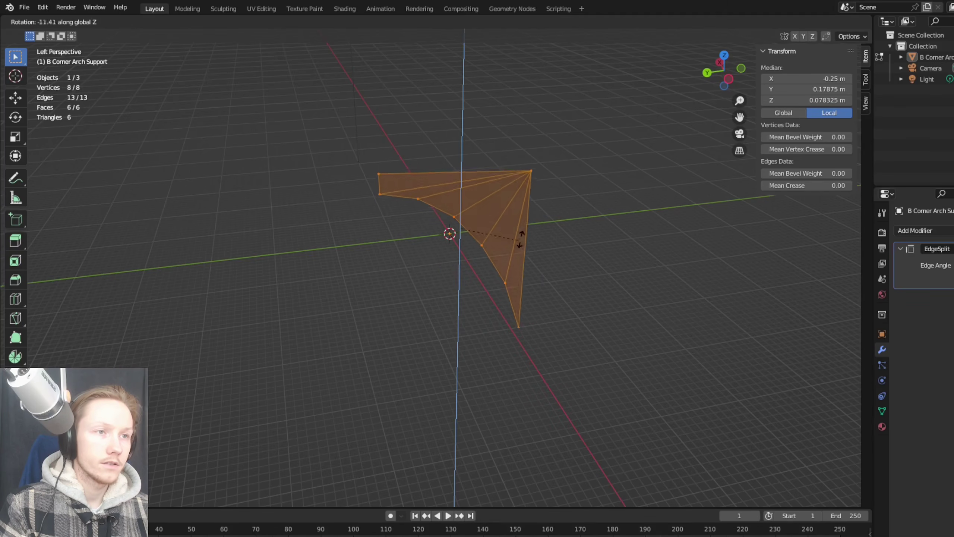
key("y")
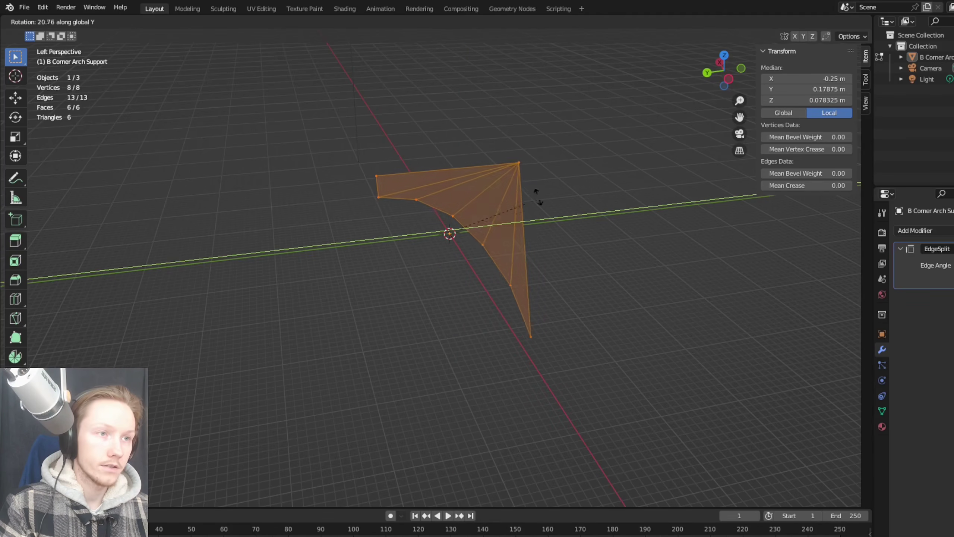
key("z")
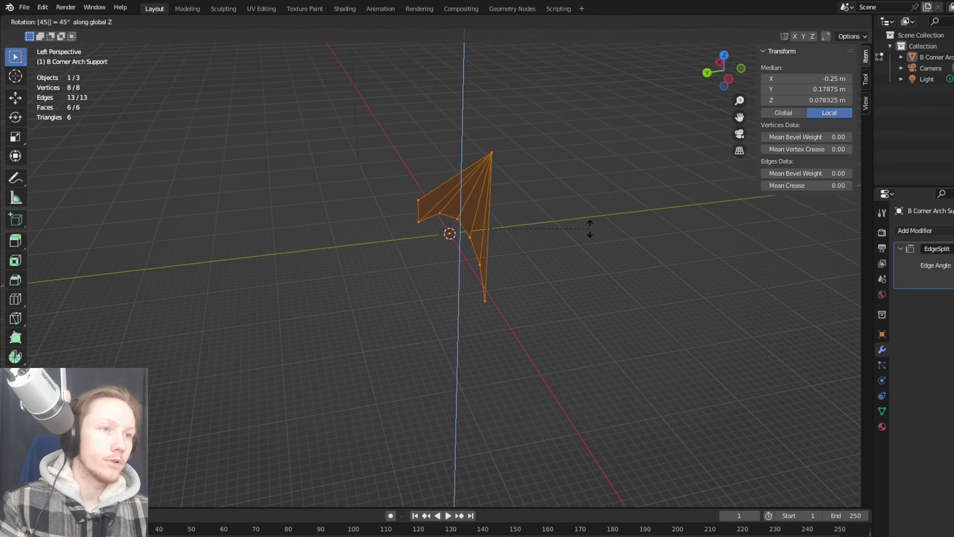
type("45")
key("minus")
key("minus")
key("minus")
key("minus")
key("minus")
key("minus")
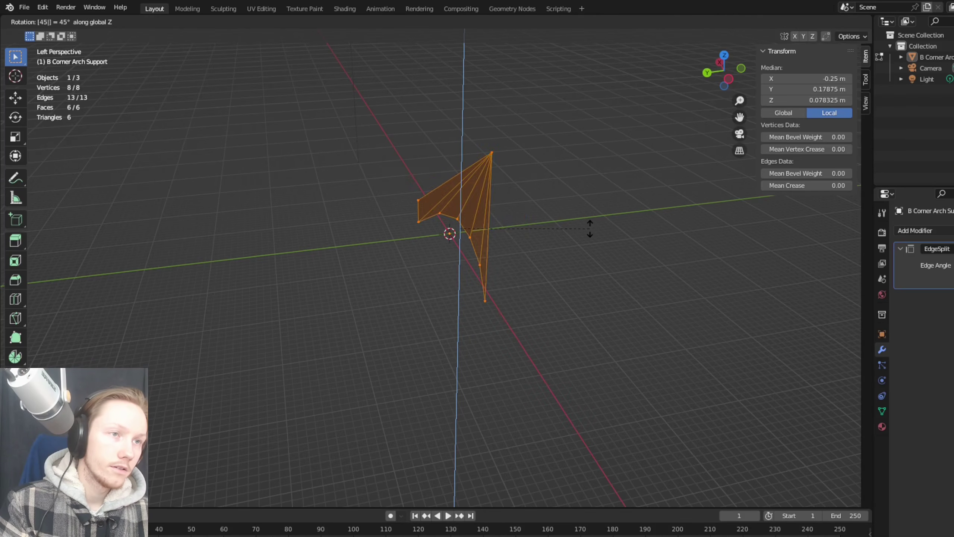
key("minus")
key("minus")
key("minus")
key("minus")
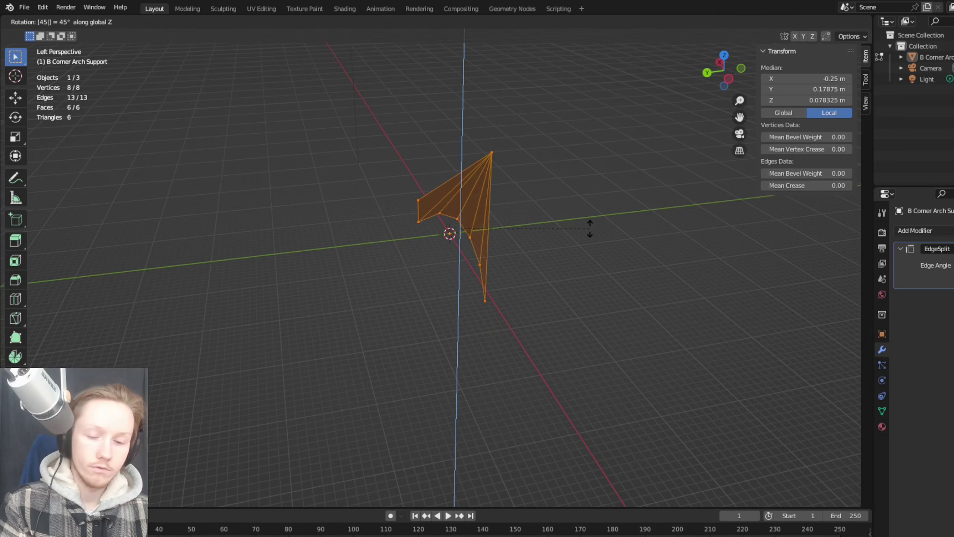
key("Escape")
key("s")
right_click_drag(623, 229, 598, 229)
Step: Inspect the local coordinates of the profile's individual vertices, from the upper corner around the outline and along the inner arch curve
left_click(634, 255)
left_click(590, 176)
right_click_drag(590, 175, 631, 178)
key("w")
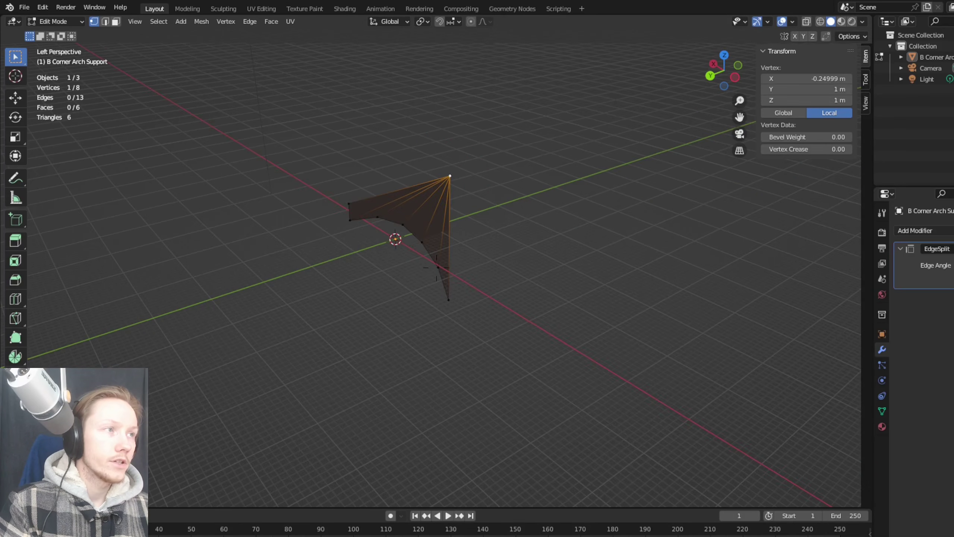
left_click(349, 206)
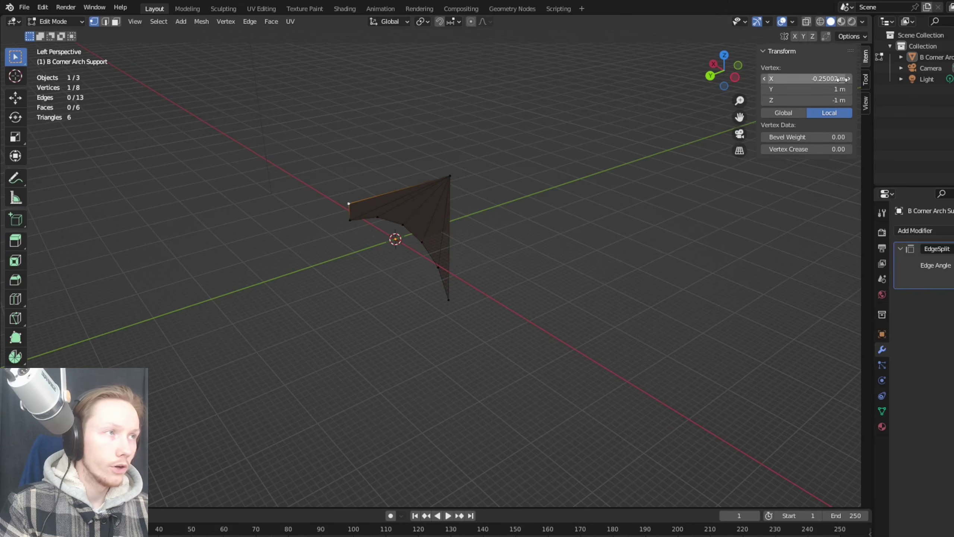
left_click(350, 222)
left_click(392, 223)
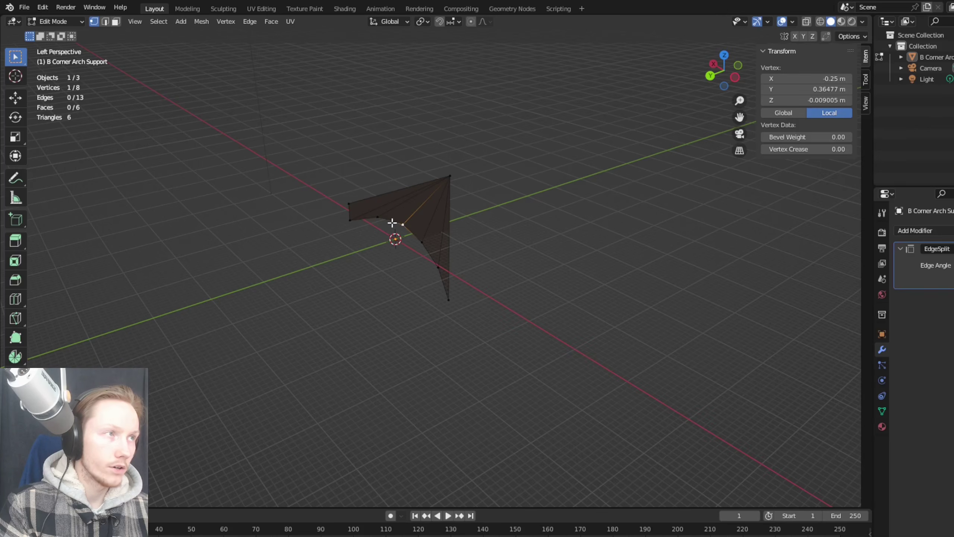
left_click(422, 242)
left_click(436, 267)
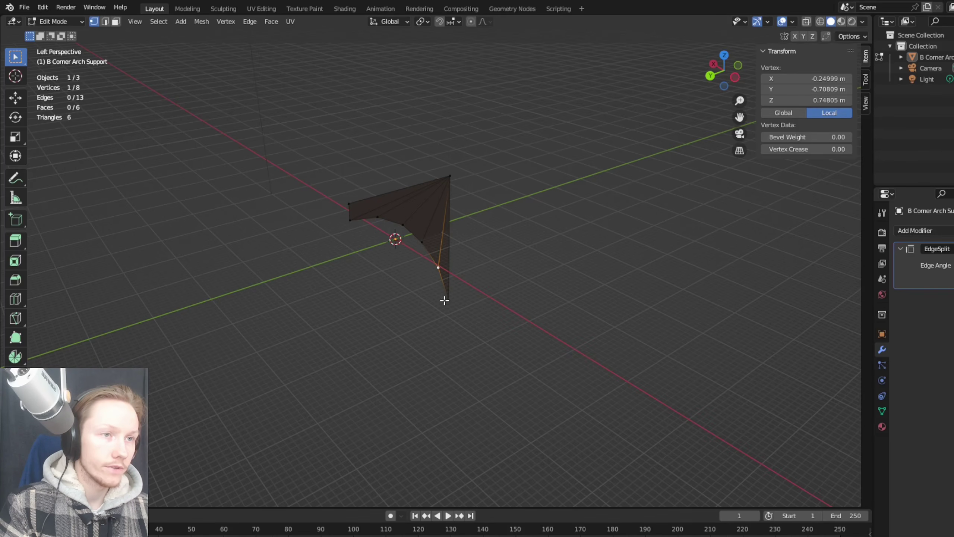
left_click(445, 299)
left_click(445, 265)
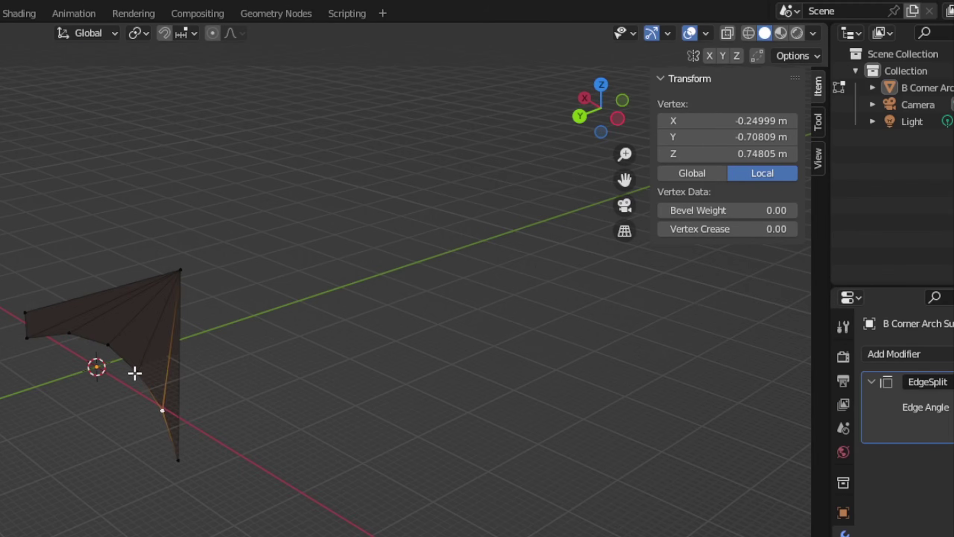
left_click(420, 242)
left_click(381, 224)
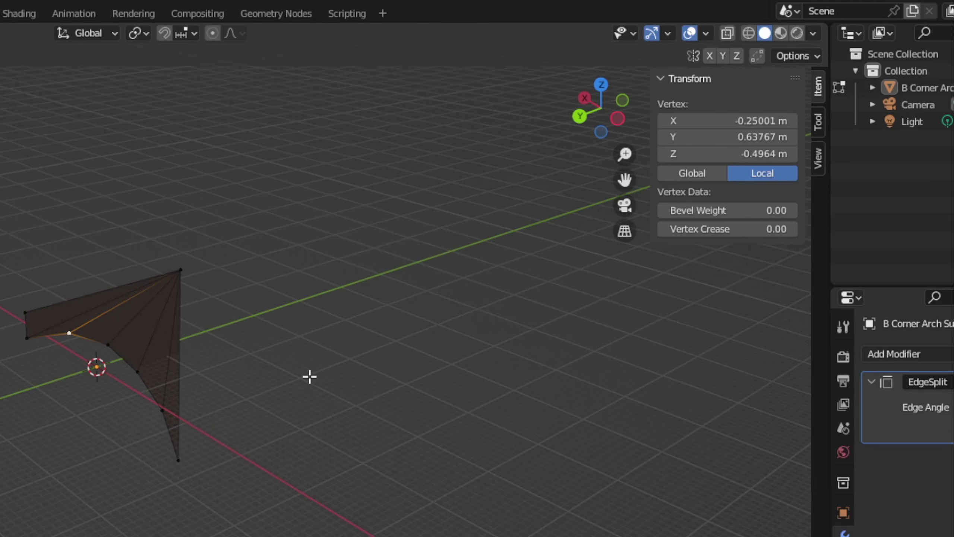
Step: Undo and redo the recent vertex selections to compare their coordinates, ending on the inner vertex at the short end of the profile
key("ctrl+z")
key("ctrl+z")
key("ctrl+z")
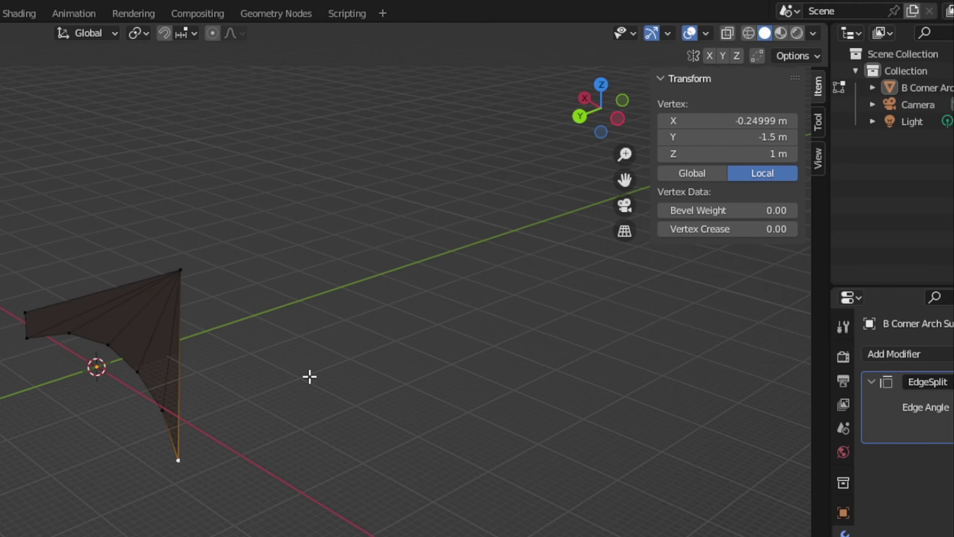
key("ctrl+shift+z")
key("ctrl+shift+z")
key("ctrl+z")
key("ctrl+z")
key("ctrl+z")
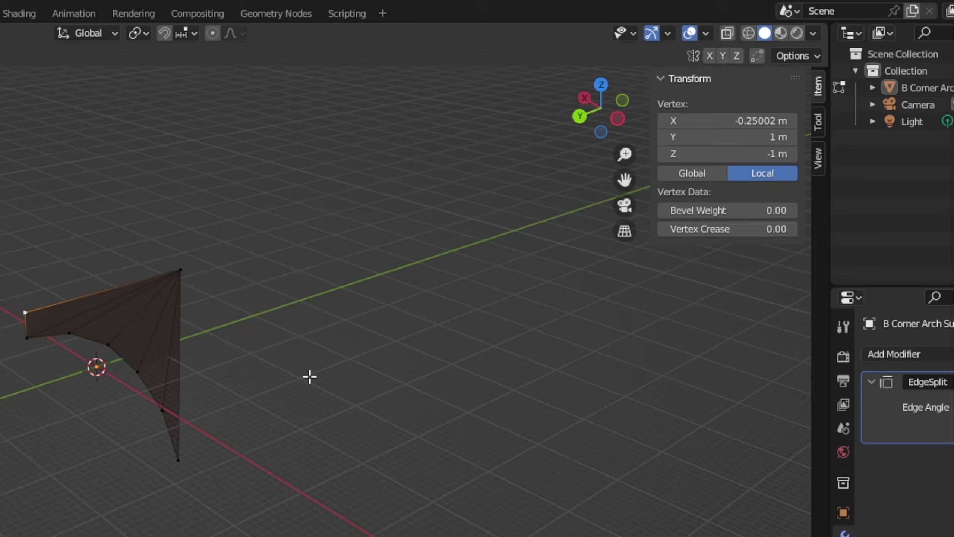
left_click(12, 347)
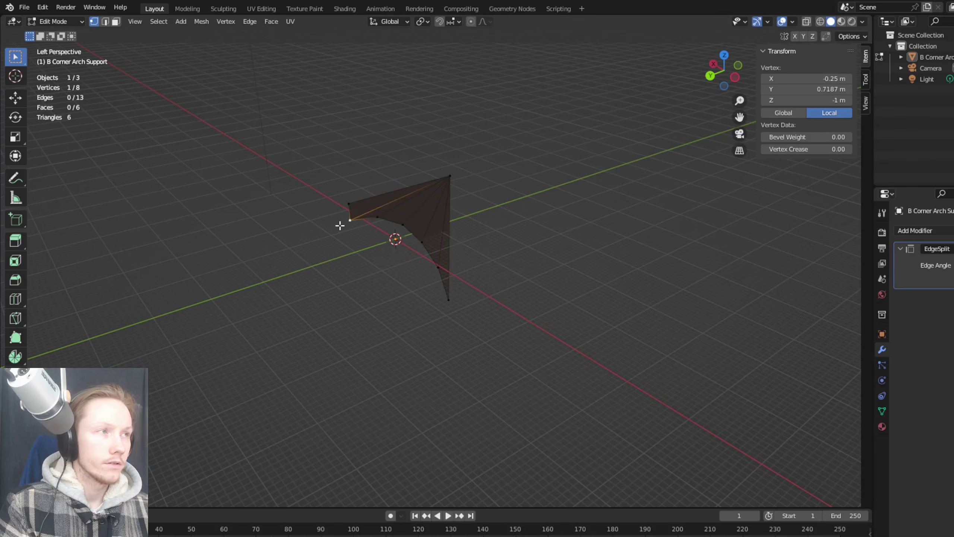
Step: Set the local Z of the arch curve vertex at Y 0.36477 m to 0 m and open its Y coordinate for editing
left_click(402, 224)
double_click(765, 99)
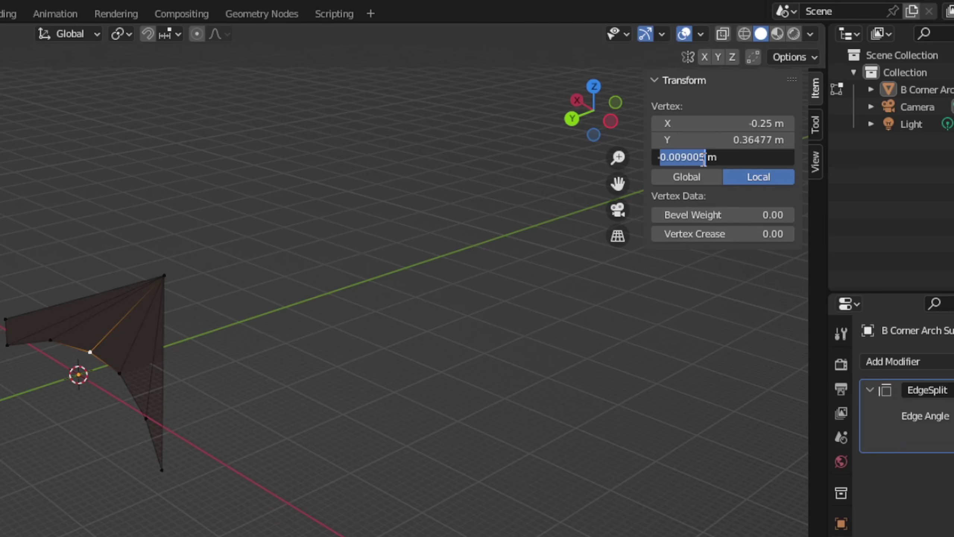
type("0")
key("Return")
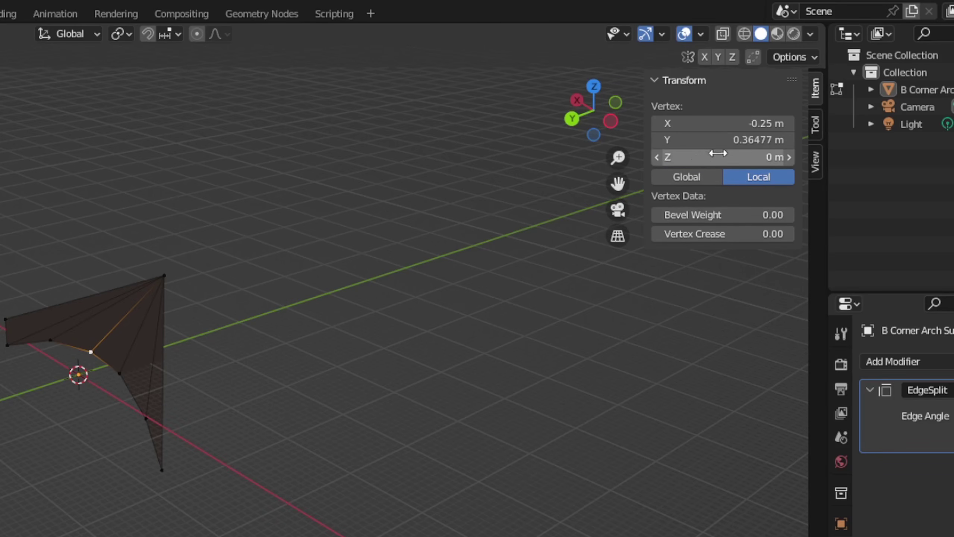
double_click(688, 138)
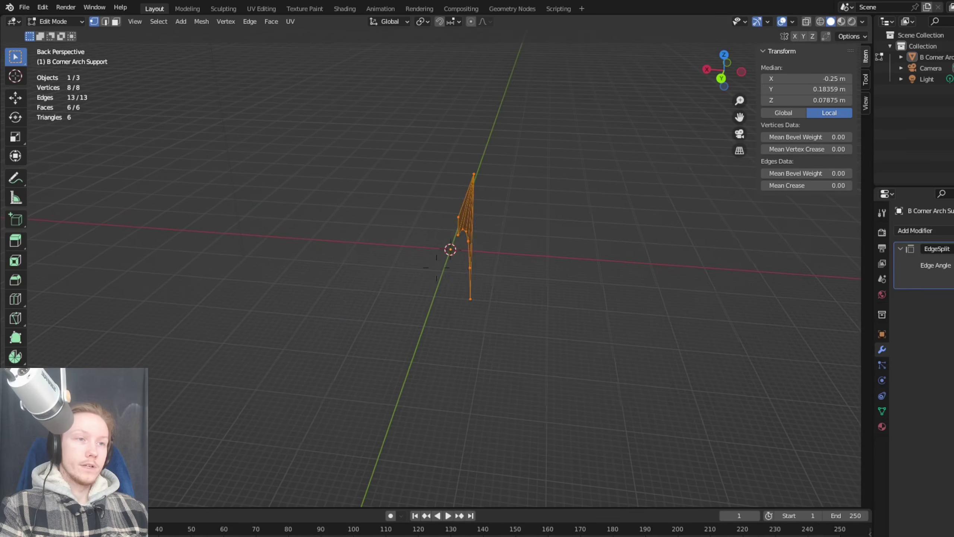
Step: Extrude the whole profile by about 0.62 m along its normal to give the arch support thickness
middle_click_drag(436, 268, 424, 268)
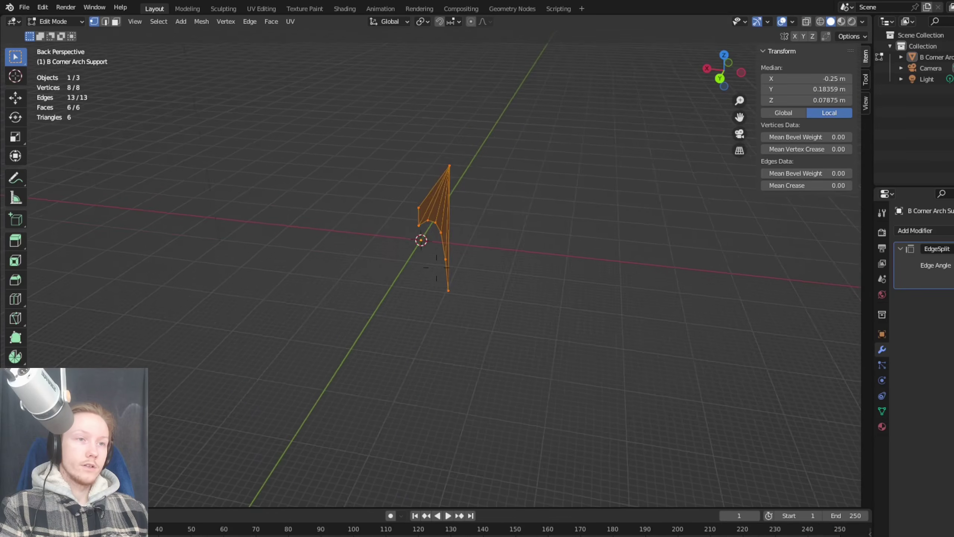
scroll(551, 227, "up", 1)
key("e")
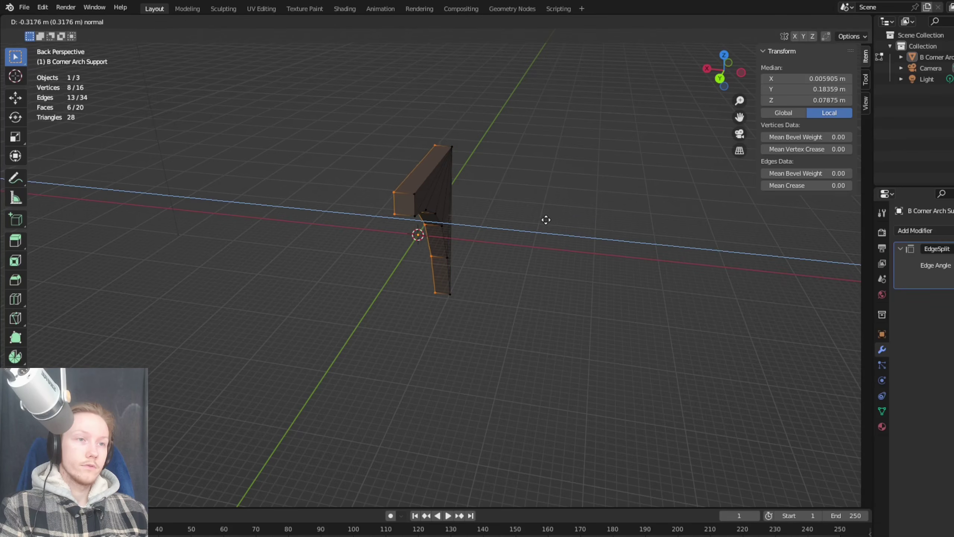
left_click(521, 221)
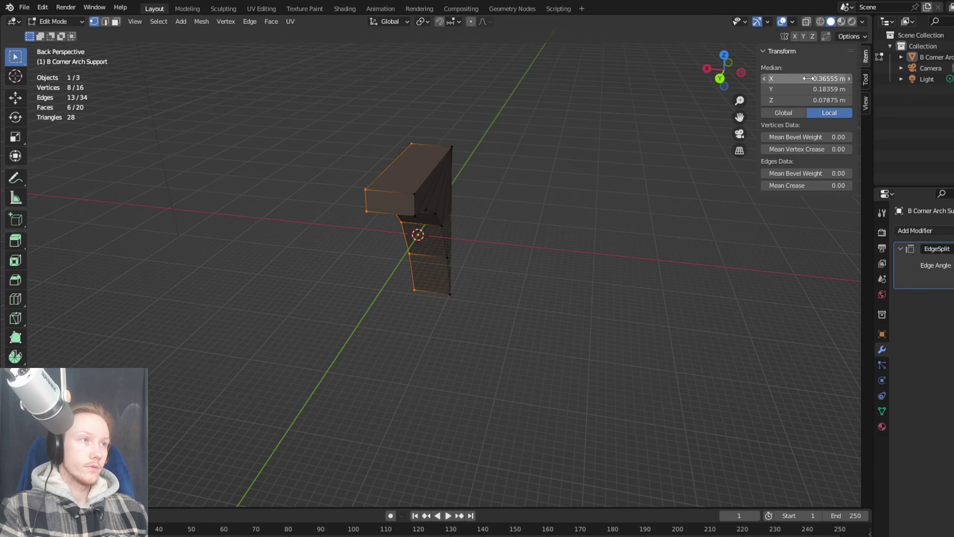
Step: Set the extruded side's median X to 0.25 m and check the coordinates of the original side's upper corner vertex
left_click(827, 78)
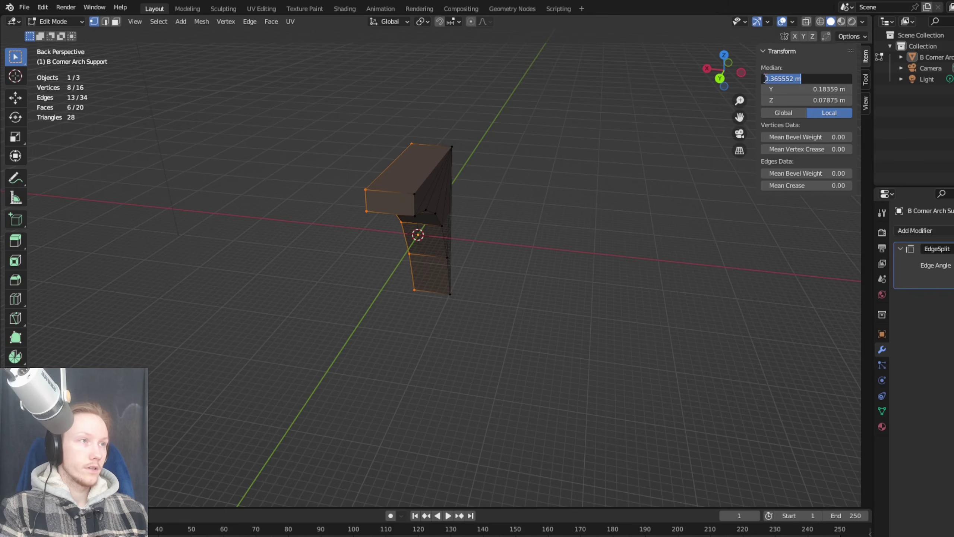
left_click_drag(771, 79, 780, 77)
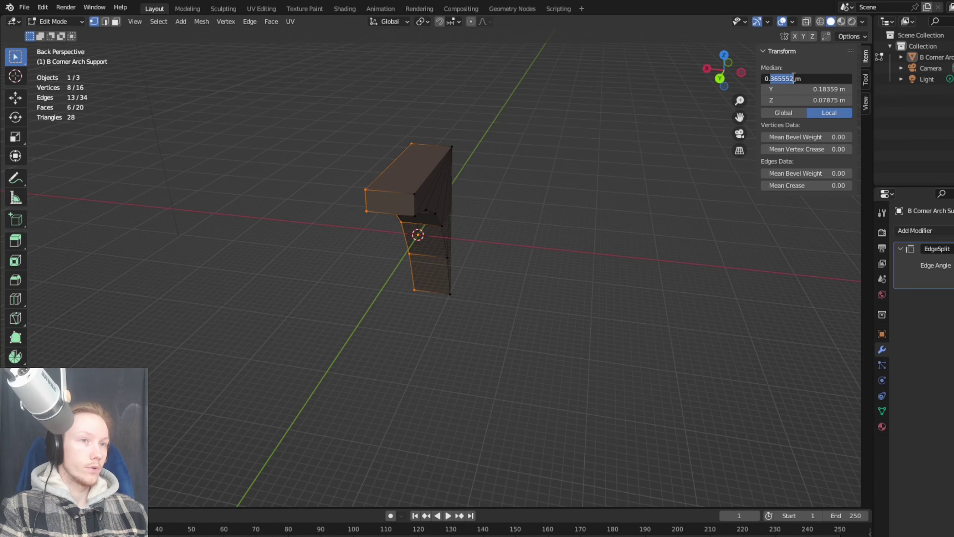
type("2")
key("Return")
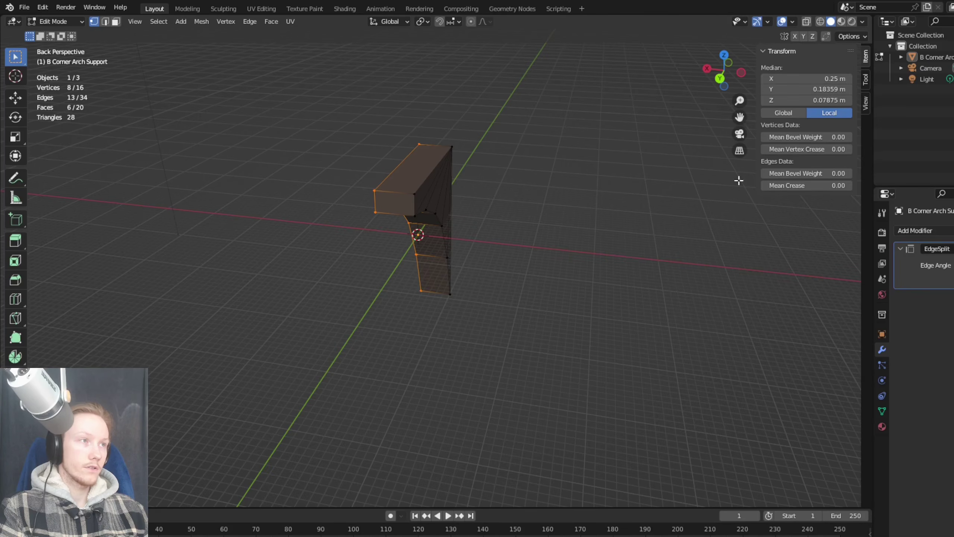
key("alt+a")
left_click(451, 146)
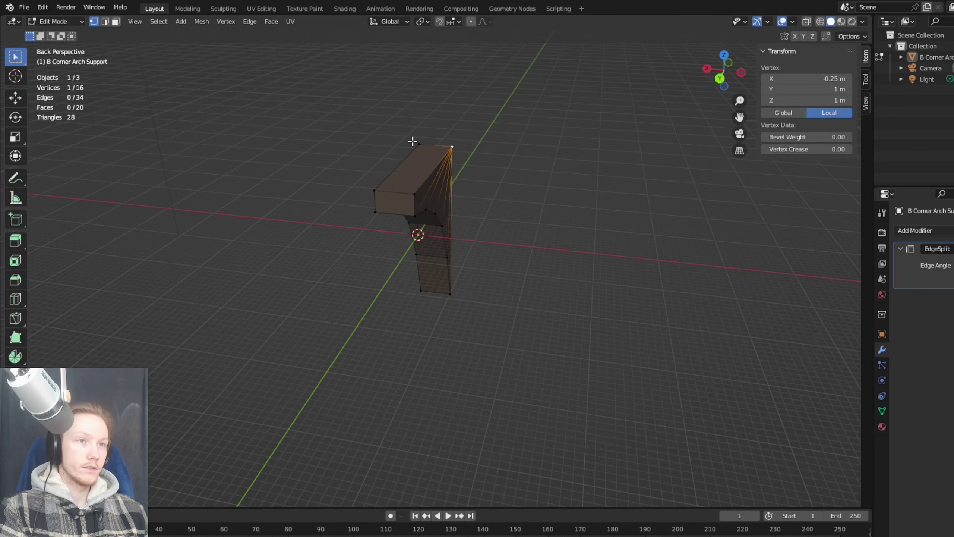
key("alt+a")
middle_click_drag(585, 192, 436, 267)
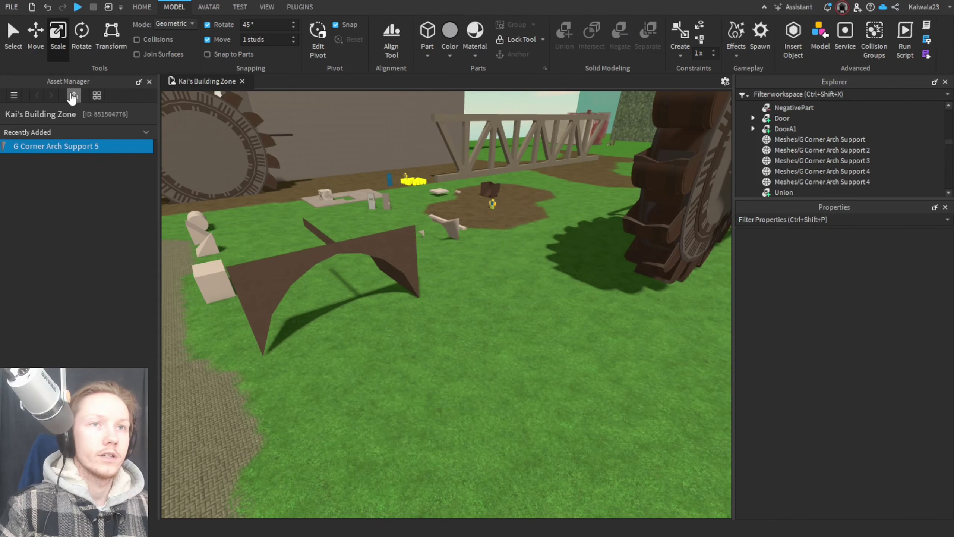
Step: In Roblox Studio, import G Corner Arch Support 7 and give it the existing arch support's size of 24, 21, 20
left_click(74, 96)
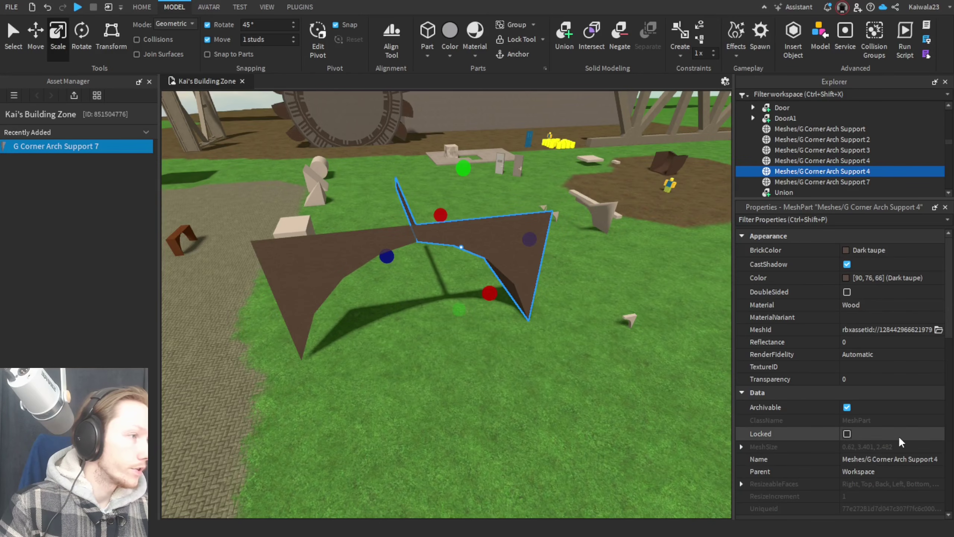
scroll(901, 442, "down", 2)
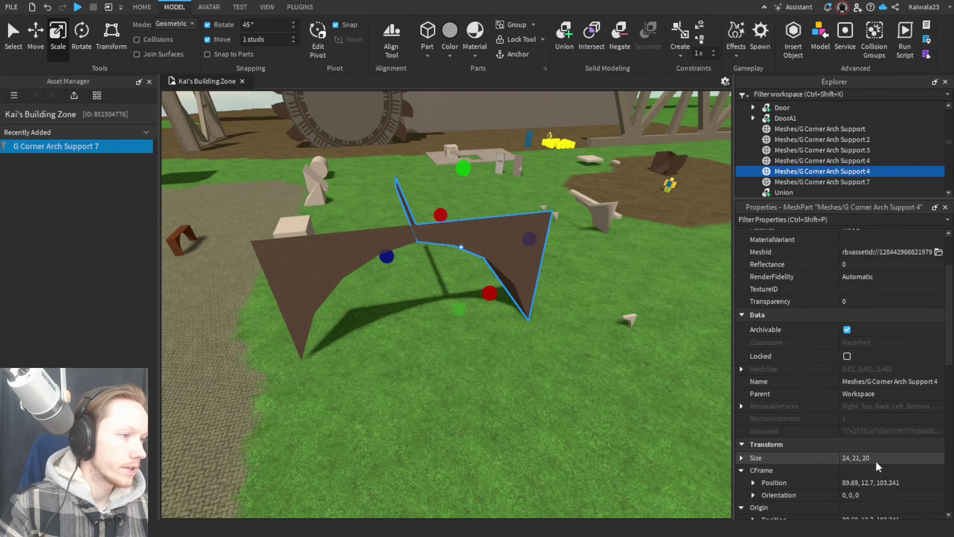
left_click(855, 458)
left_click(600, 308)
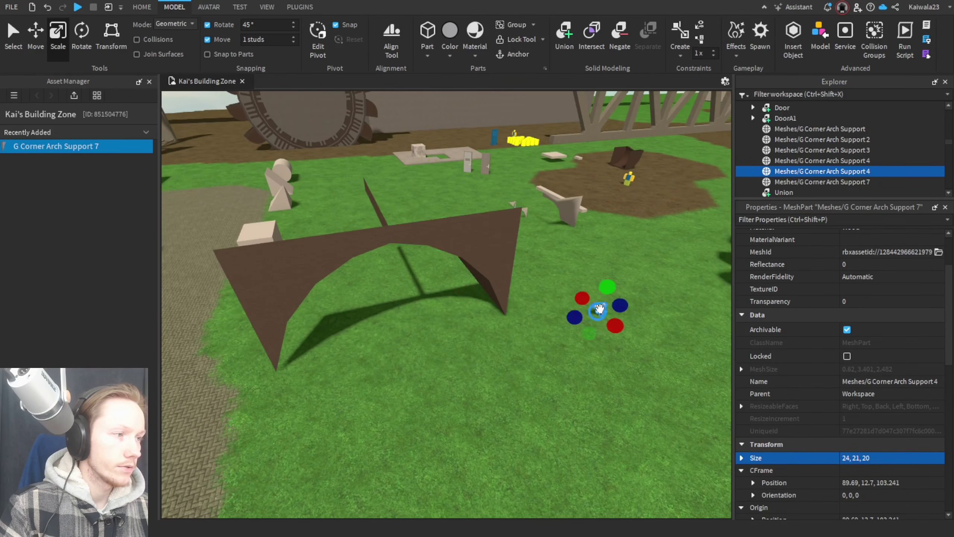
left_click(887, 459)
type("24, 21, 20")
Step: Copy the old arch support's position to the new support, setting it to 89.69, 12.7, 103.241
right_click_drag(520, 417, 519, 417)
left_click(459, 289)
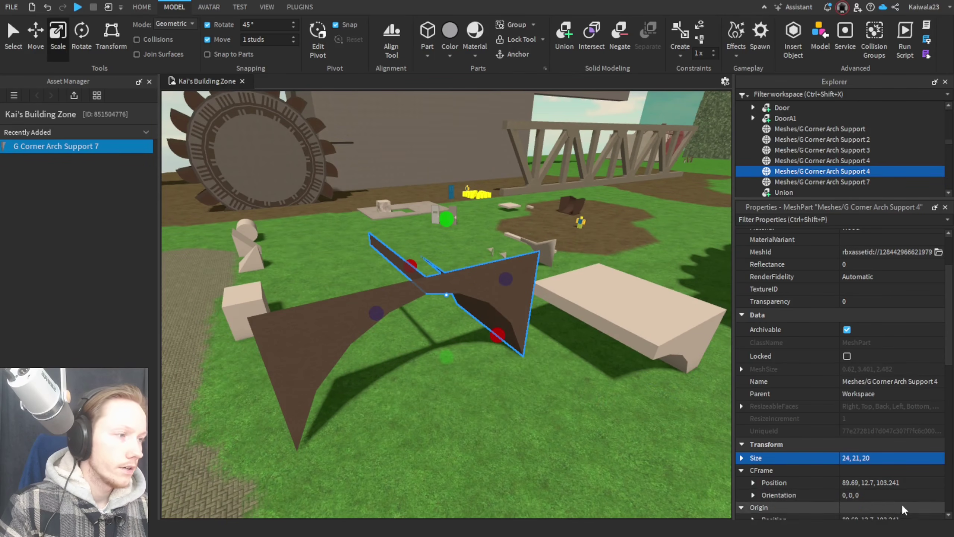
left_click(774, 482)
left_click(605, 317)
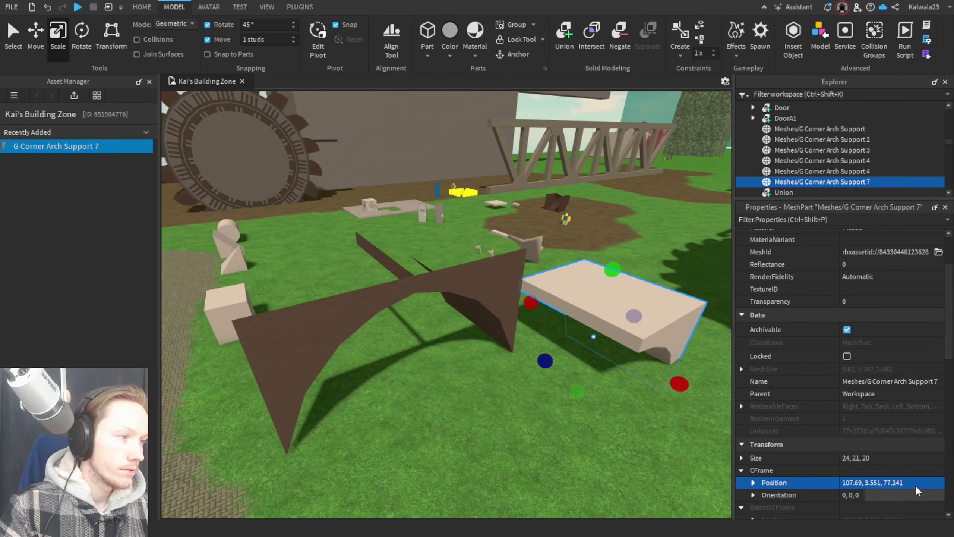
left_click(890, 482)
type("89.69, 12.7, 103.241")
key("Return")
Step: Move the new support along the Z axis and delete the two old G Corner Arch Support 4 meshes
key("ctrl+2")
left_click_drag(458, 302, 370, 291)
right_click_drag(370, 291, 437, 384)
left_click(375, 315)
left_click(555, 287)
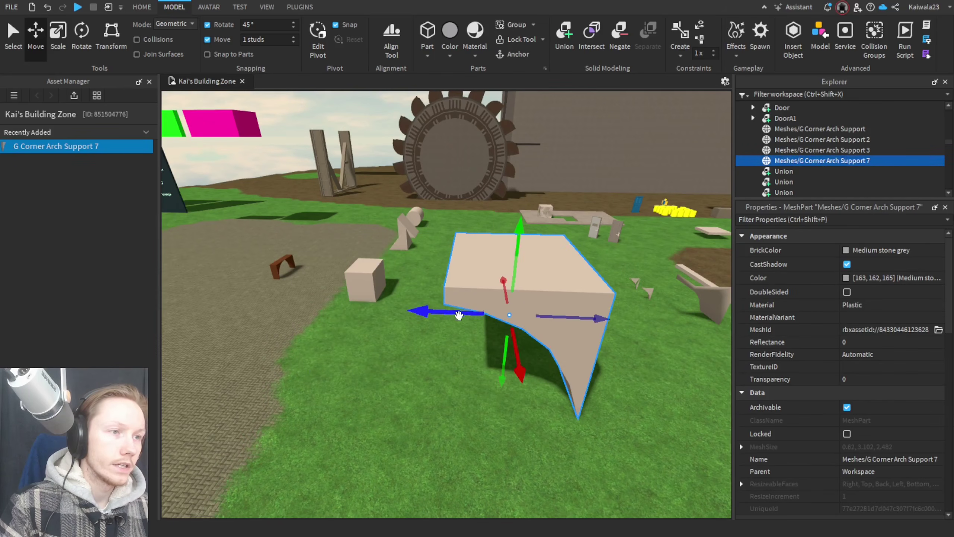
Step: Duplicate the new support, move the copy along the Z axis and rotate it to mirror the original, forming a full arch
key("ctrl+d")
left_click_drag(420, 313, 338, 313)
key("ctrl+4")
left_click_drag(407, 345, 464, 386)
left_click(516, 430)
right_click_drag(520, 431, 518, 429)
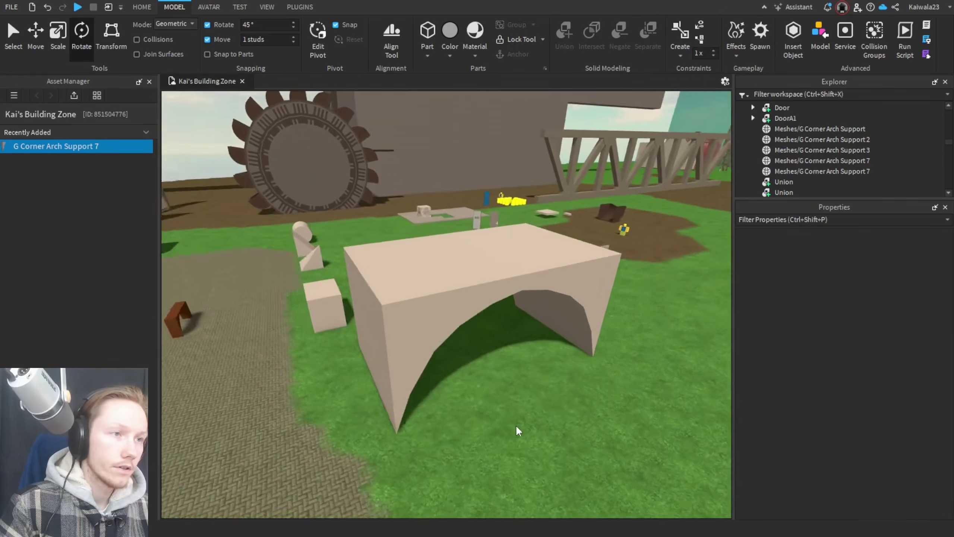
Step: Examine the arch's mesh edges in wireframe rendering and return to the normal shaded display
key("w")
left_click(267, 7)
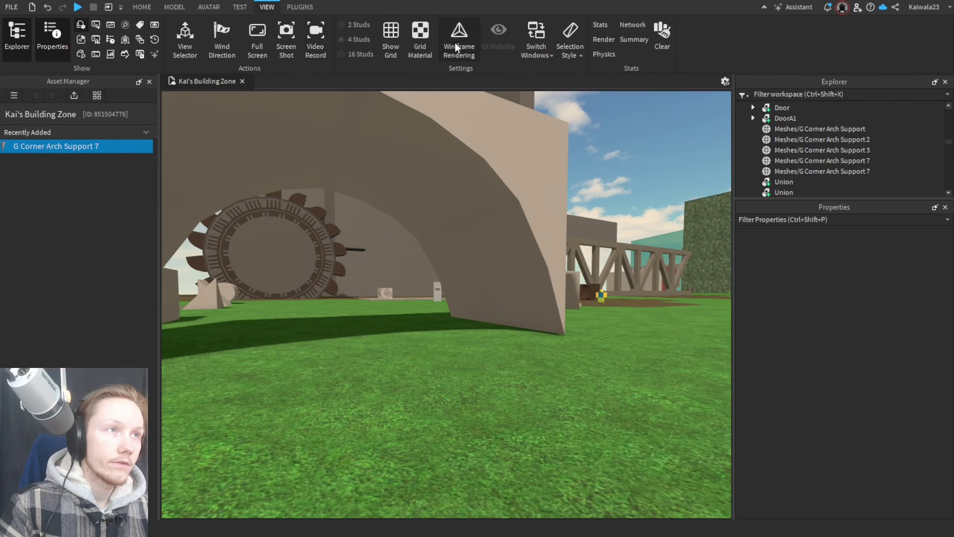
left_click(459, 37)
scroll(547, 414, "down", 5)
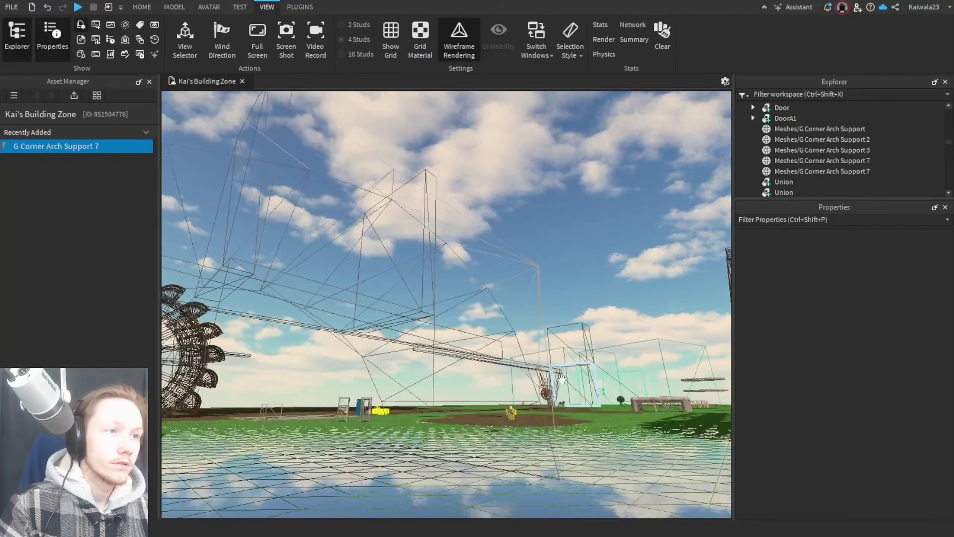
right_click_drag(578, 417, 570, 349)
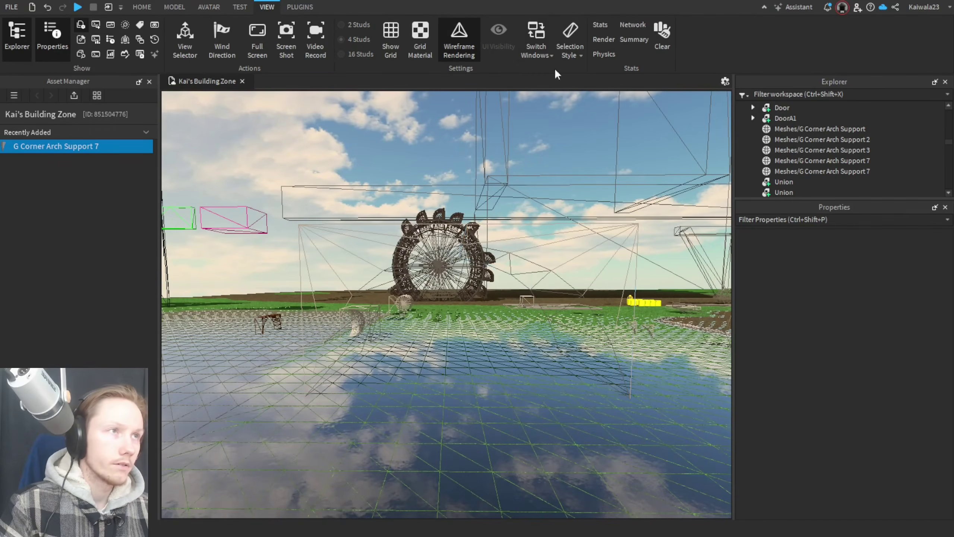
left_click(451, 32)
left_click(420, 42)
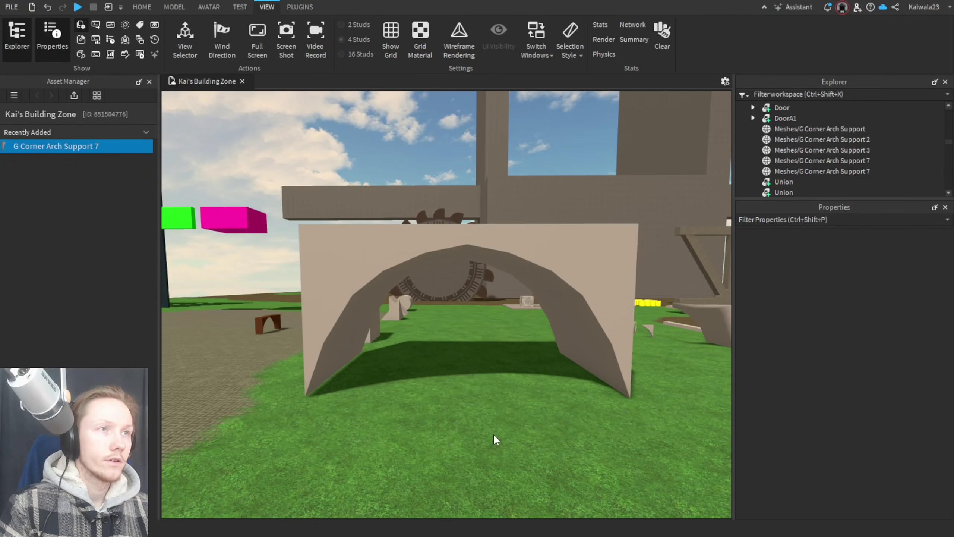
Step: Separate one half of the arch and place it on the grass beside the brick path
right_click_drag(493, 434, 494, 294)
left_click(494, 294)
left_click_drag(494, 294, 472, 311)
right_click_drag(488, 300, 473, 311)
left_click_drag(473, 311, 488, 316)
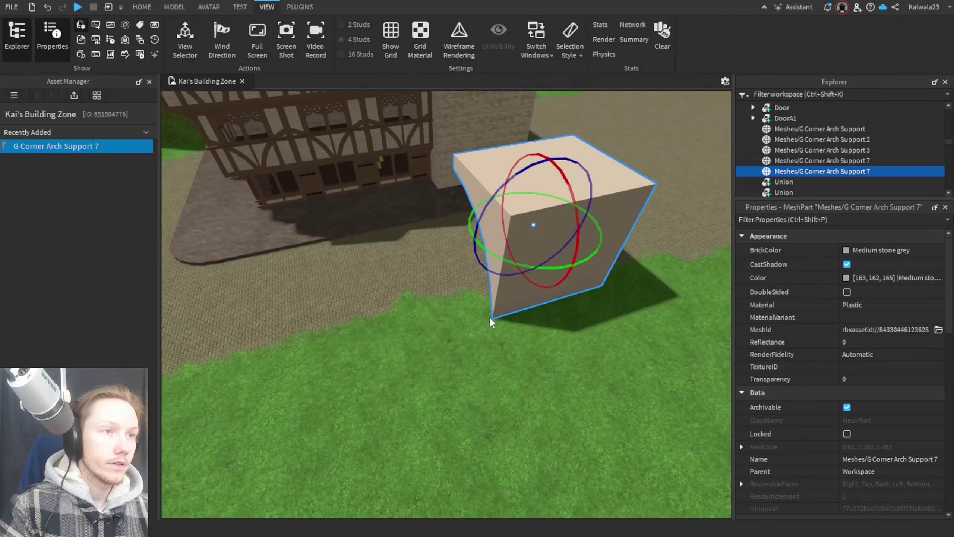
right_click_drag(490, 318, 475, 379)
left_click(475, 378)
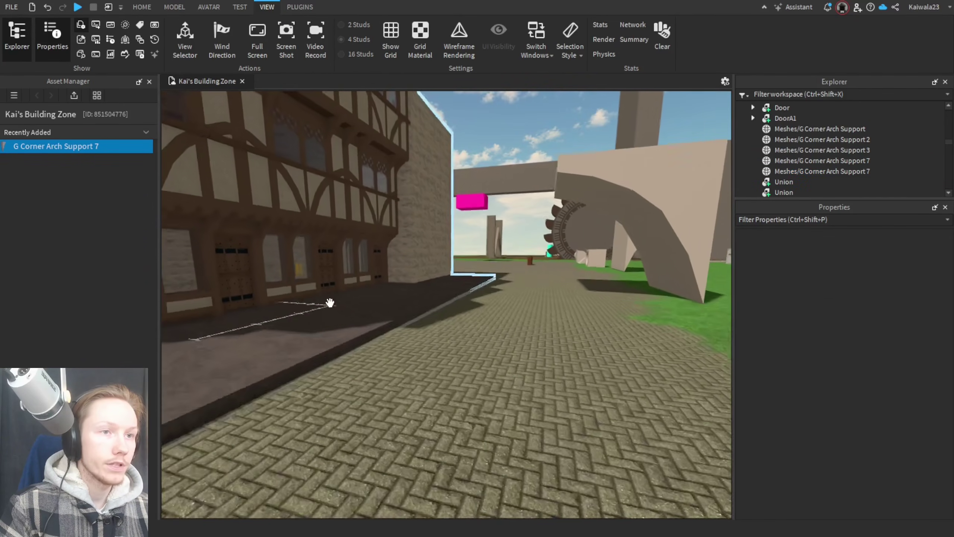
Step: Scale the separated arch half by the brick path down to a size of 2, 10, 7
right_click_drag(329, 303, 277, 245)
left_click(250, 245)
left_click(473, 398)
right_click_drag(436, 330, 474, 372)
key("w")
left_click(466, 239)
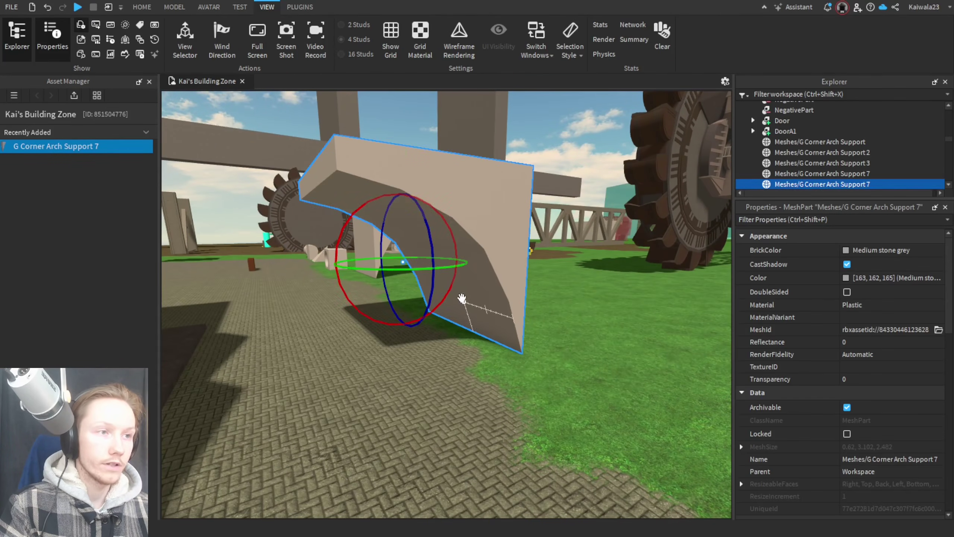
key("ctrl+3")
mouse_move(404, 273)
left_mouse_down()
mouse_move(444, 270)
mouse_move(396, 265)
mouse_move(403, 263)
left_mouse_up()
left_click_drag(325, 267, 340, 266)
left_click_drag(447, 153, 437, 242)
key("w")
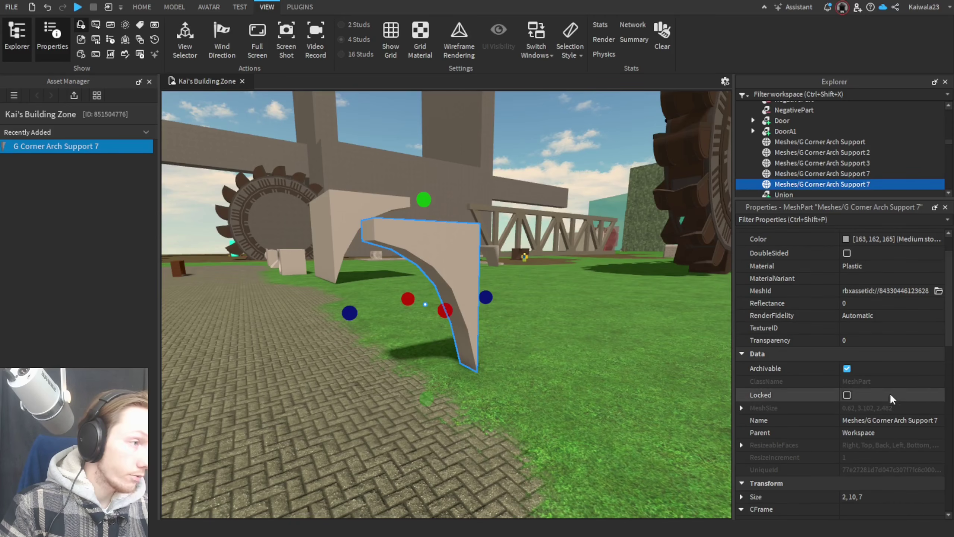
Step: Anchor the arch half beside the brick path so that it stays fixed in place
scroll(878, 361, "down", 7)
scroll(878, 361, "down", 4)
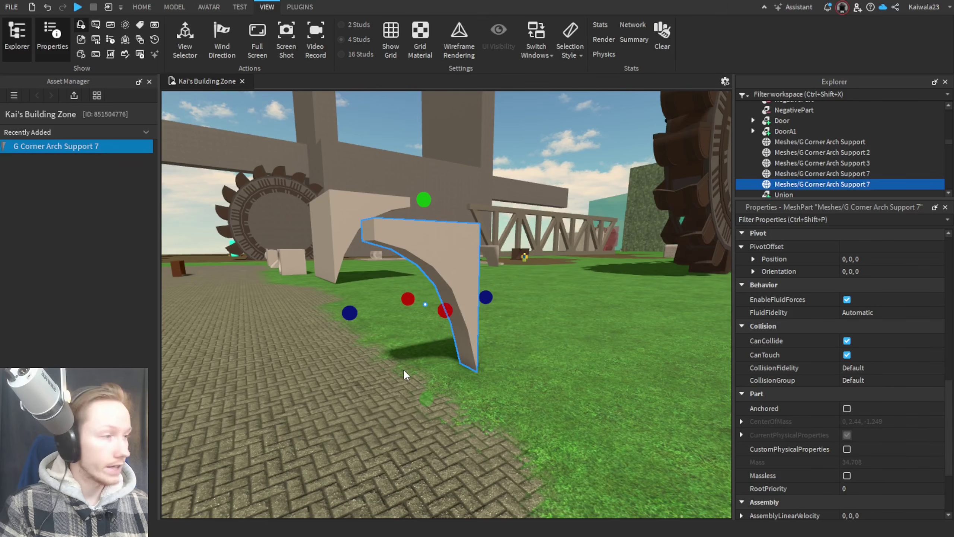
left_click(846, 409)
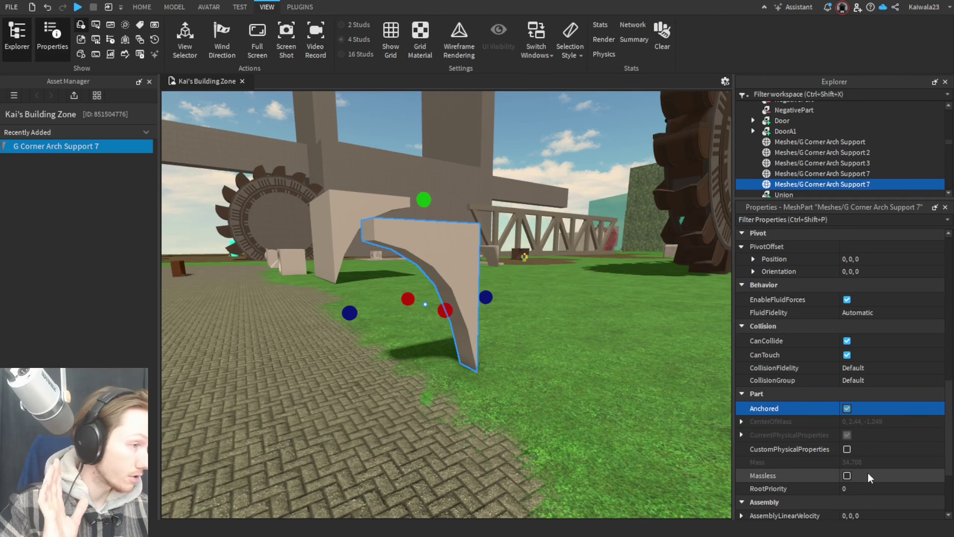
scroll(826, 478, "down", 4)
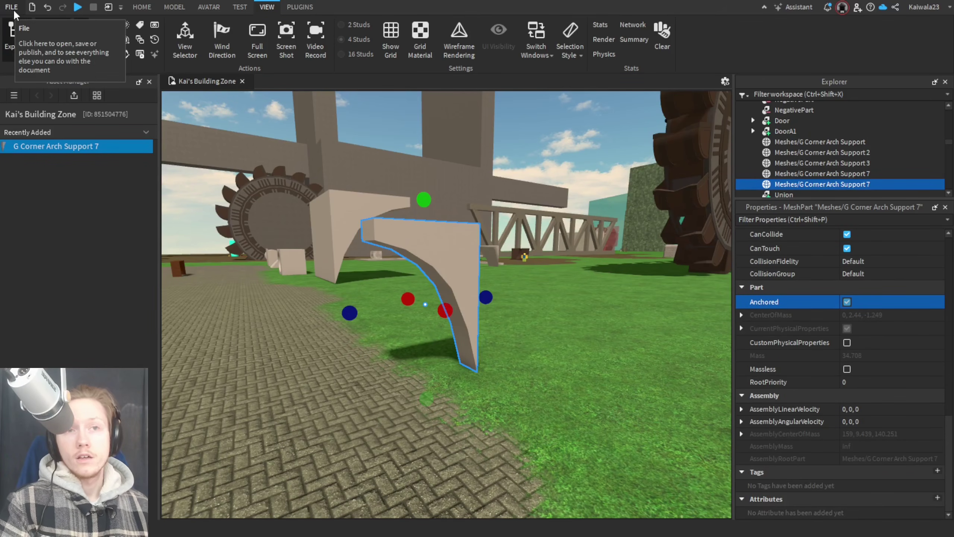
Step: Find the decomposition option in the Studio settings with "comp" and turn on Show Decomposition Geometry
key("alt+s")
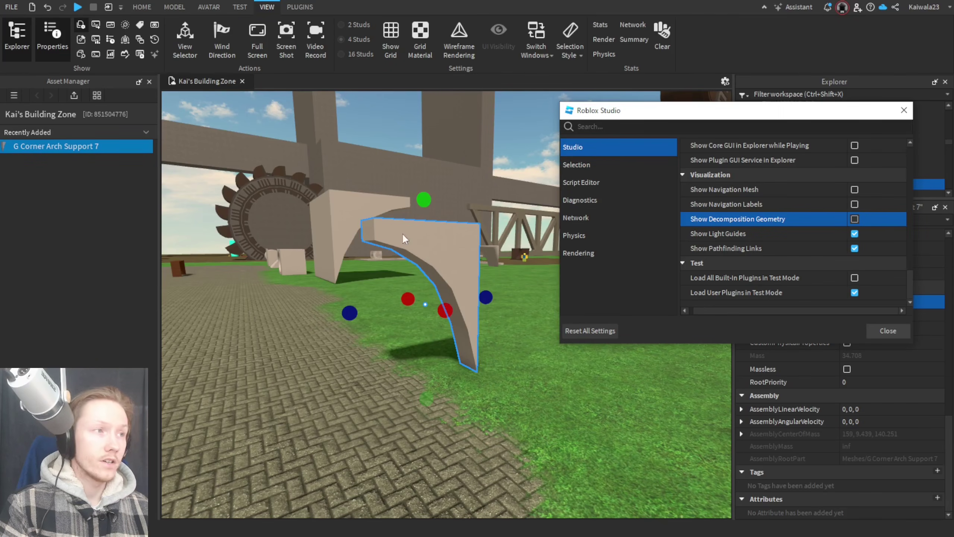
left_click_drag(645, 110, 583, 136)
left_click(533, 152)
type("comp")
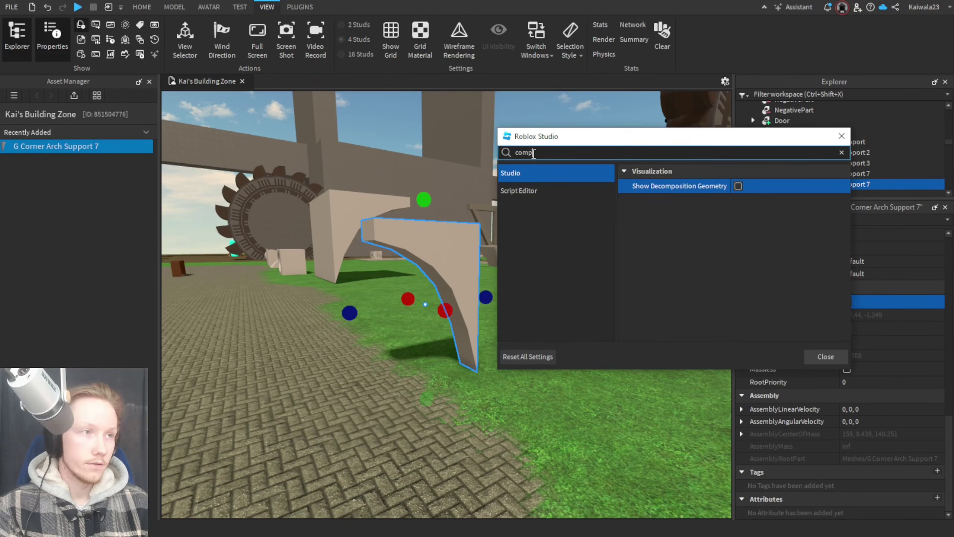
left_click(739, 185)
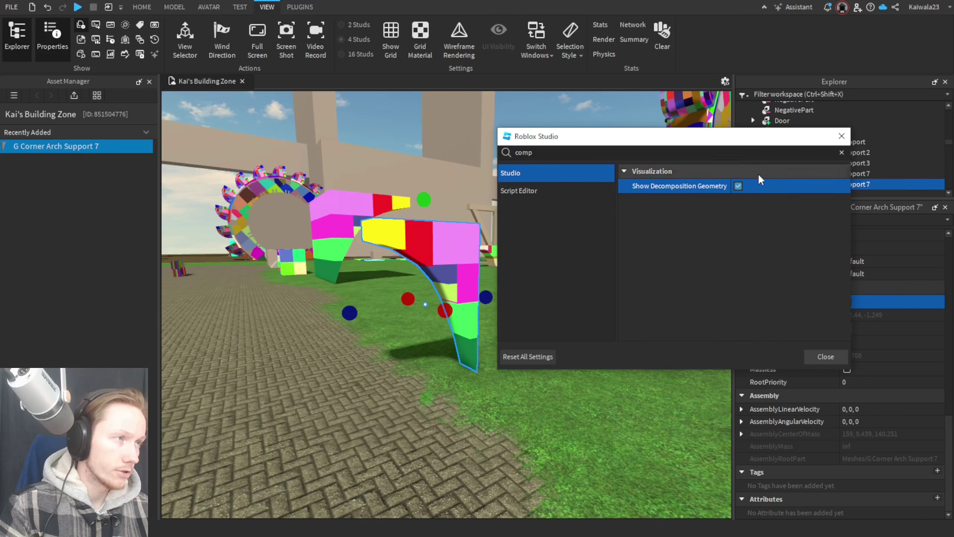
left_click(843, 340)
Step: Set the arch half's collision fidelity to PreciseConvexDecomposition
scroll(582, 363, "up", 6)
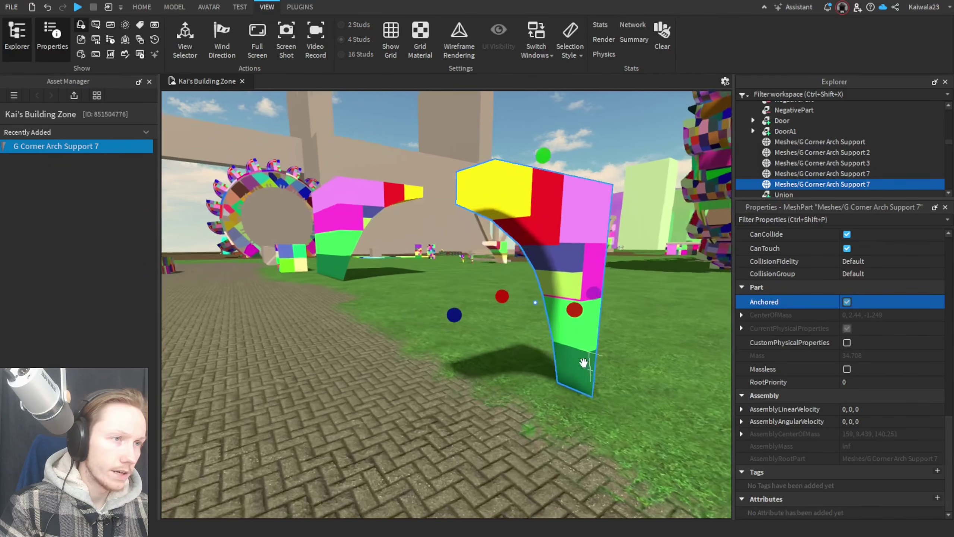
right_click_drag(582, 364, 582, 365)
scroll(903, 368, "up", 3)
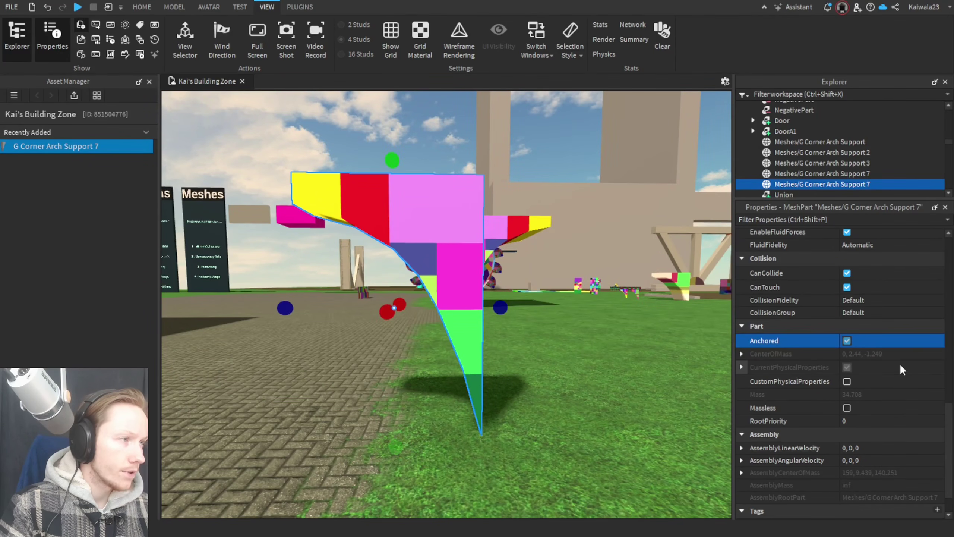
left_click(872, 300)
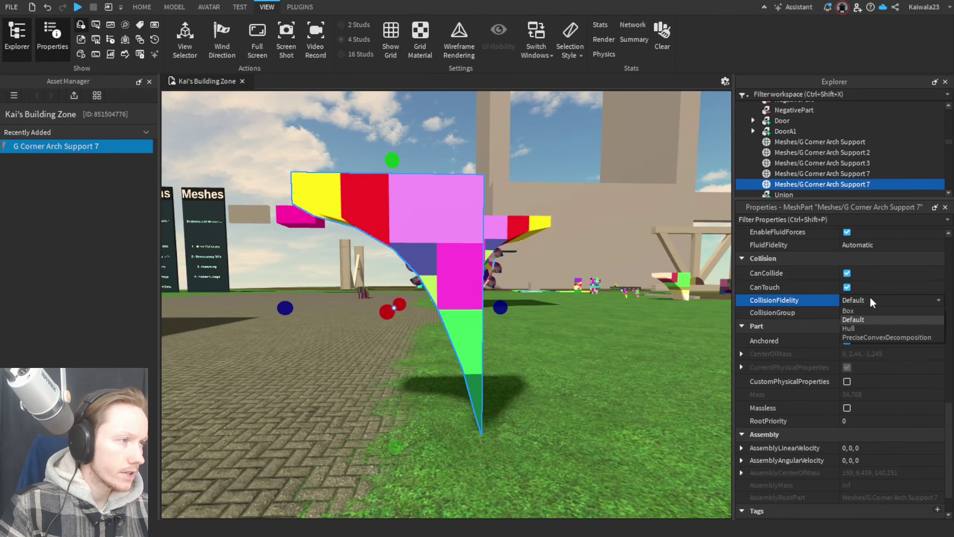
left_click(870, 337)
Step: Examine the arch half's coloured collision pieces from several sides and distances, keeping the arch half selected
key("a")
right_click_drag(583, 375, 581, 375)
left_click(582, 375)
key("a")
key("d")
key("s")
key("w")
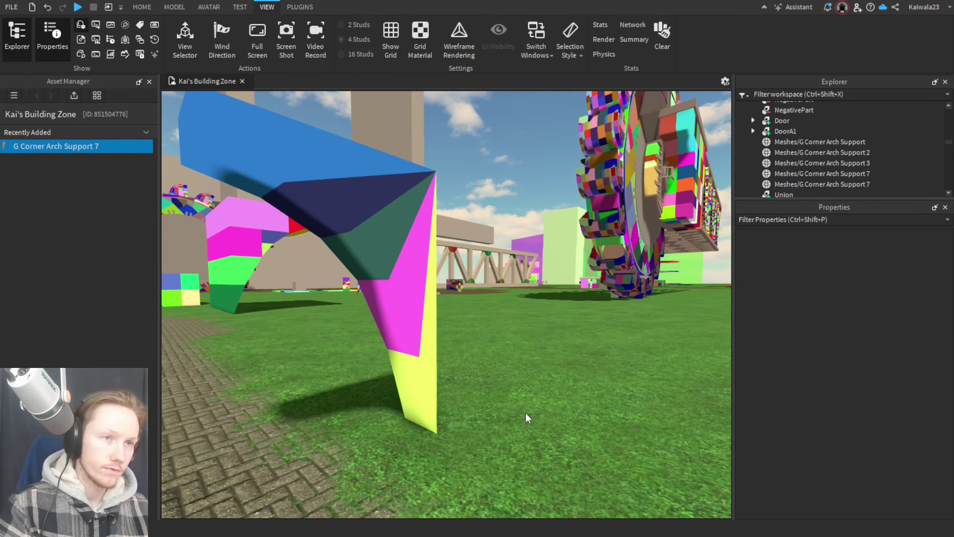
key("s")
right_click_drag(525, 412, 524, 412)
key("d")
left_click(451, 289)
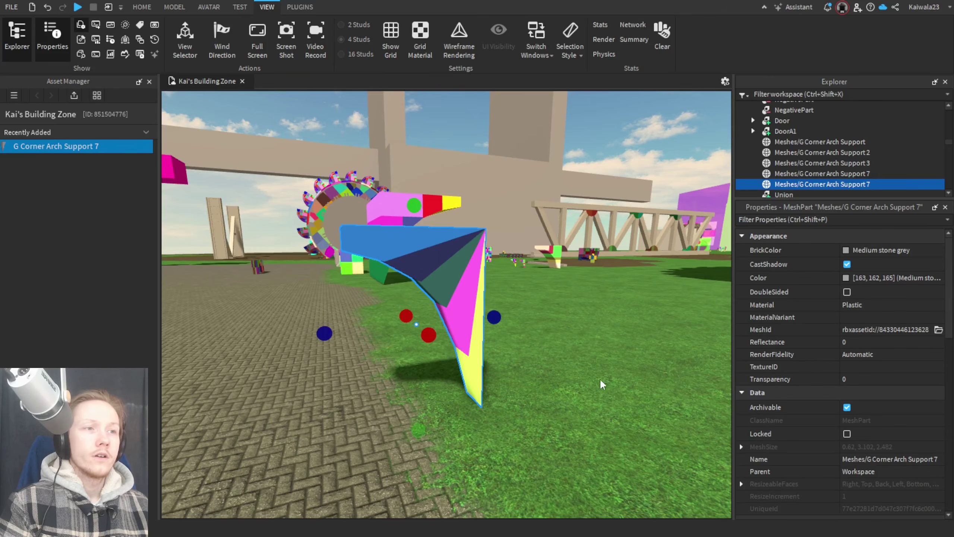
right_click_drag(601, 379, 601, 379)
key("a")
key("d")
key("w")
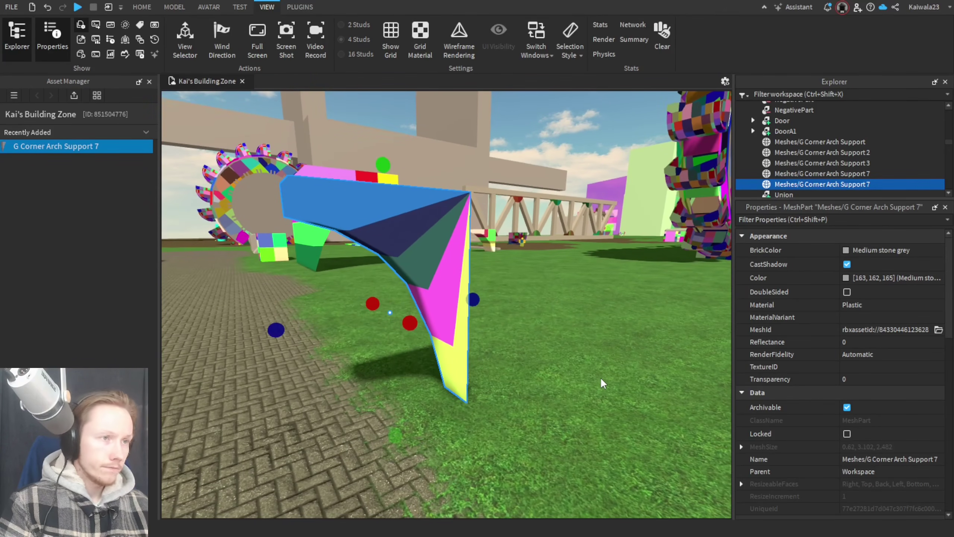
key("a")
Step: Try the Performance render fidelity on the arch half and return it to Automatic
left_click(855, 354)
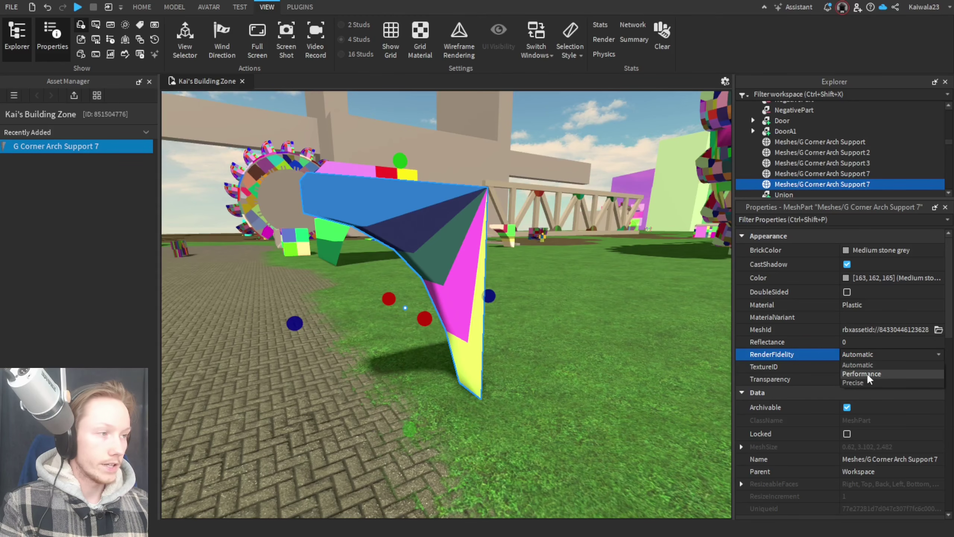
left_click(861, 374)
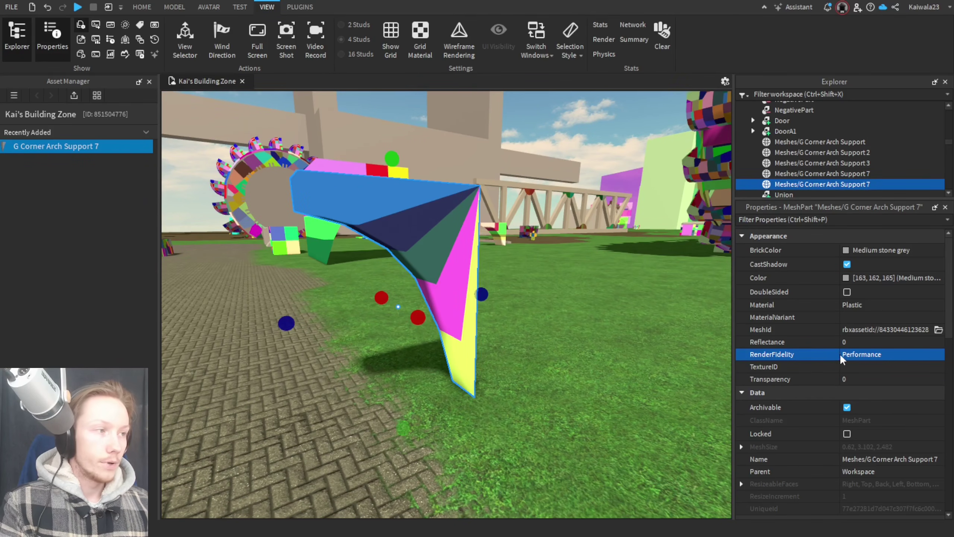
left_click(861, 355)
left_click(861, 367)
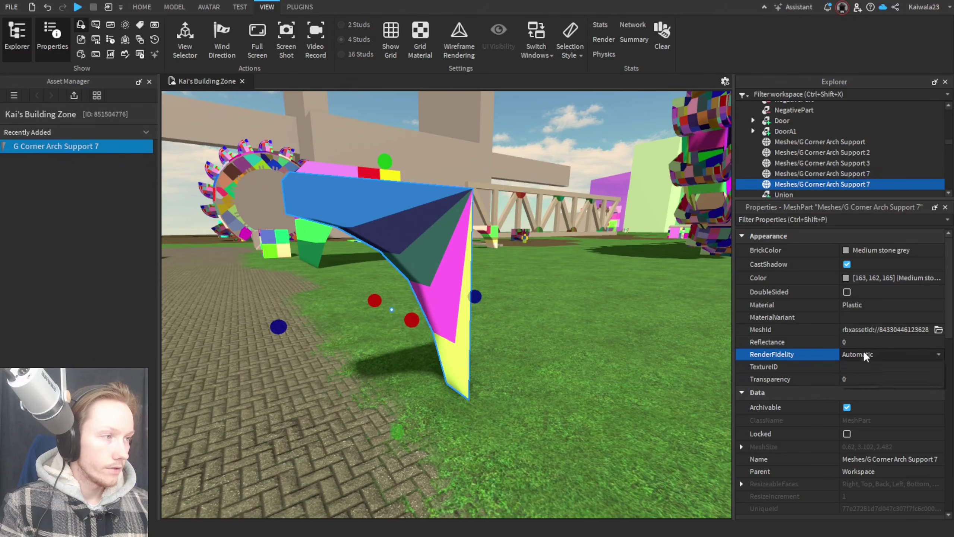
left_click(872, 372)
left_click(871, 353)
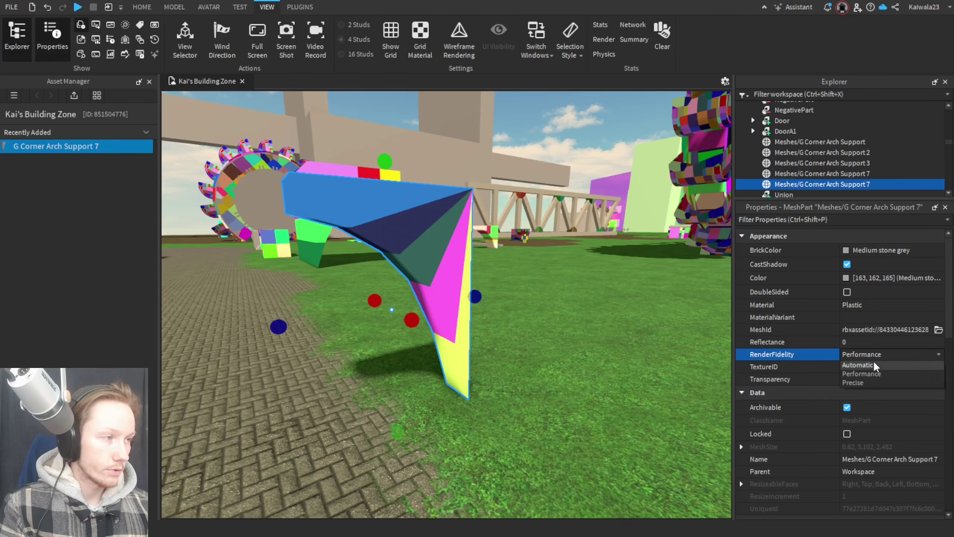
left_click(874, 364)
right_click_drag(634, 391, 625, 388)
key("s")
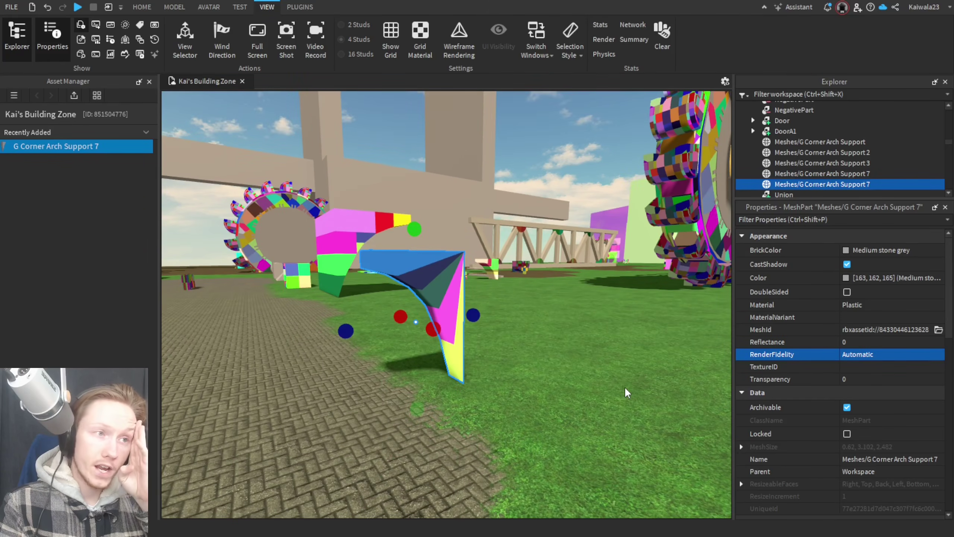
key("w")
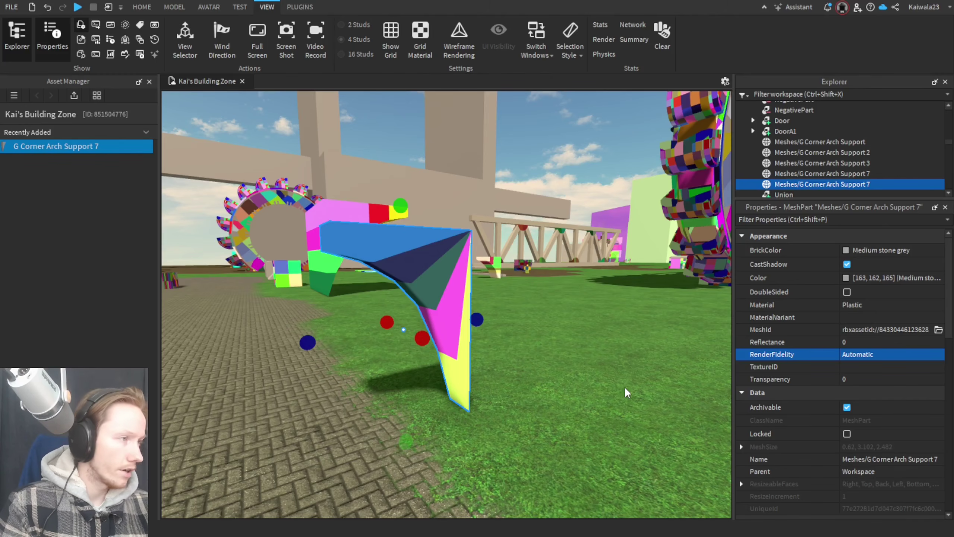
Step: Turn off Show Decomposition Geometry in the Studio settings and close them
left_click(845, 250)
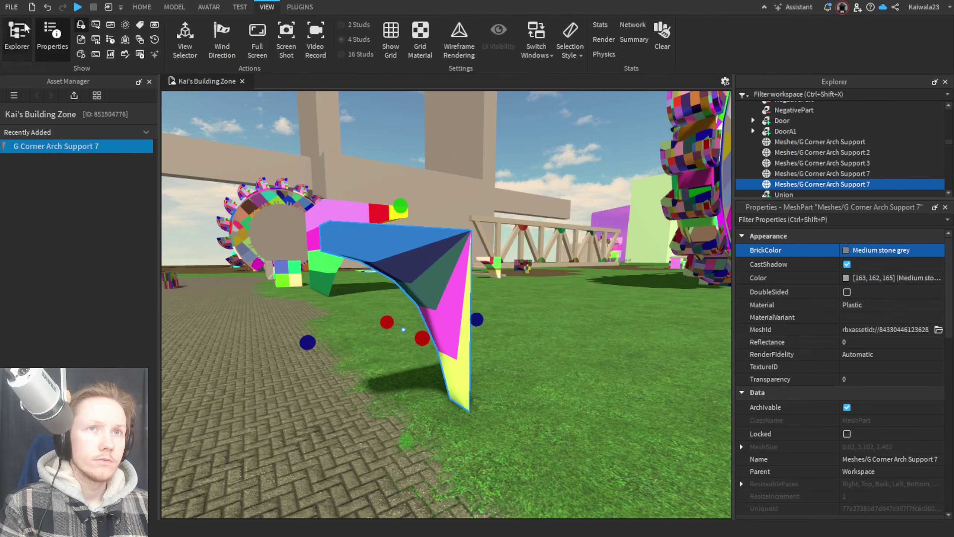
left_click(11, 7)
left_click(64, 184)
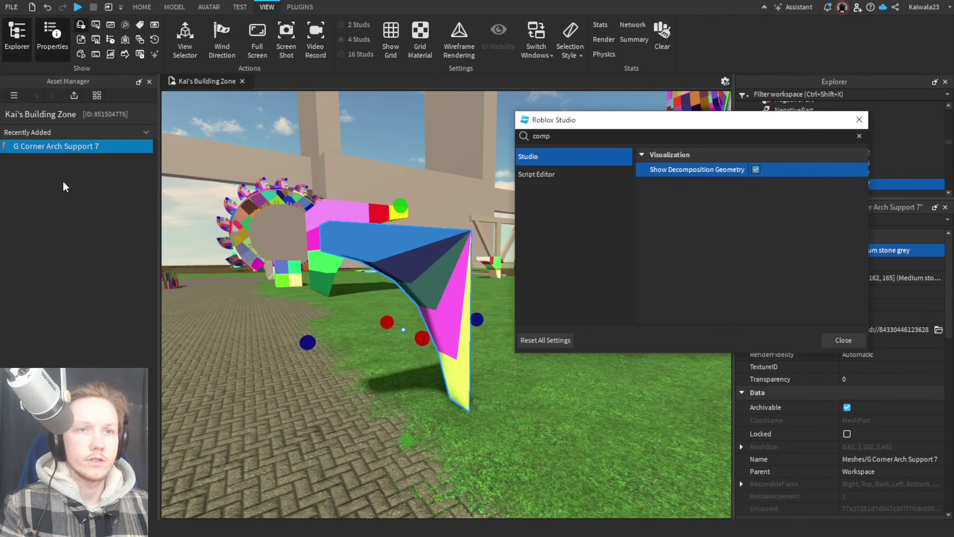
left_click(756, 170)
left_click(843, 340)
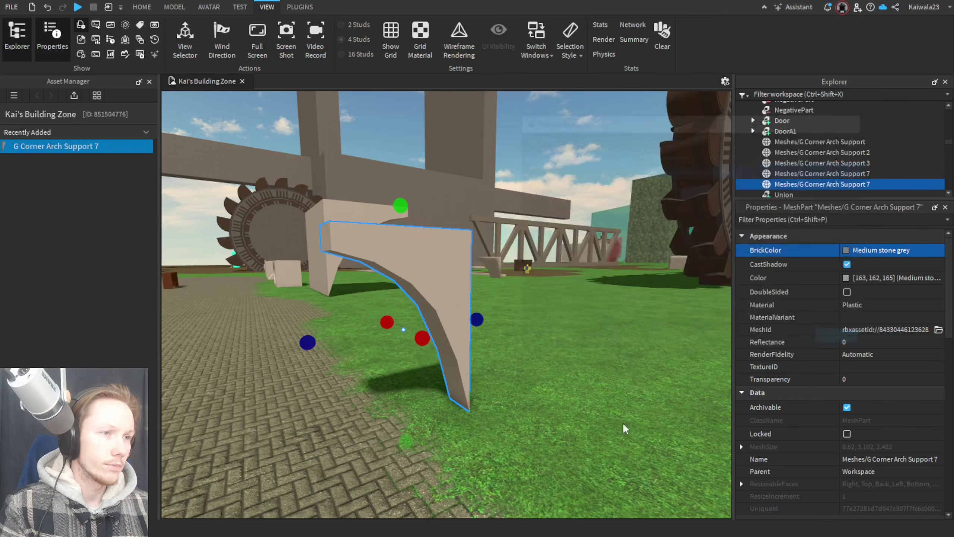
Step: Give the arch half the Wood material and the Dark orange colour, and focus the view on it
left_click(873, 306)
key("w")
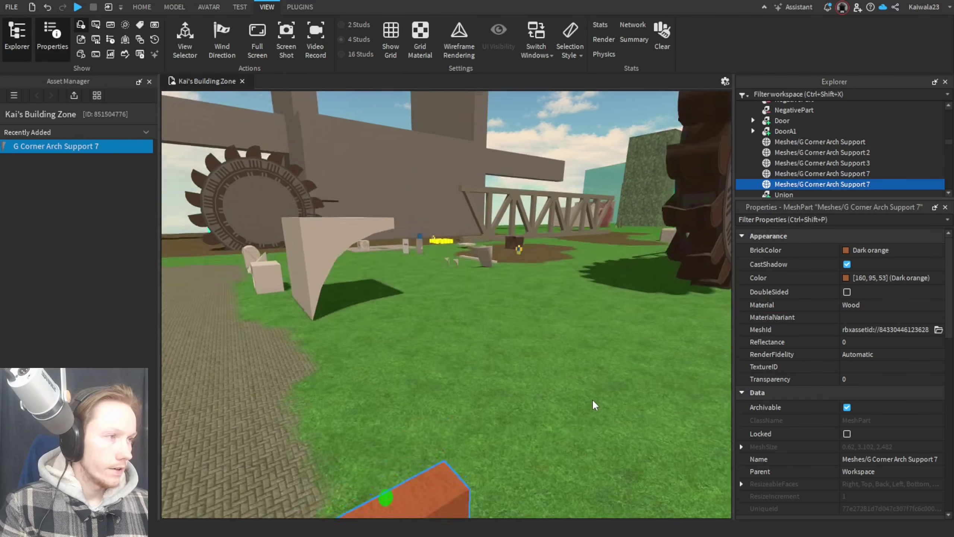
key("f")
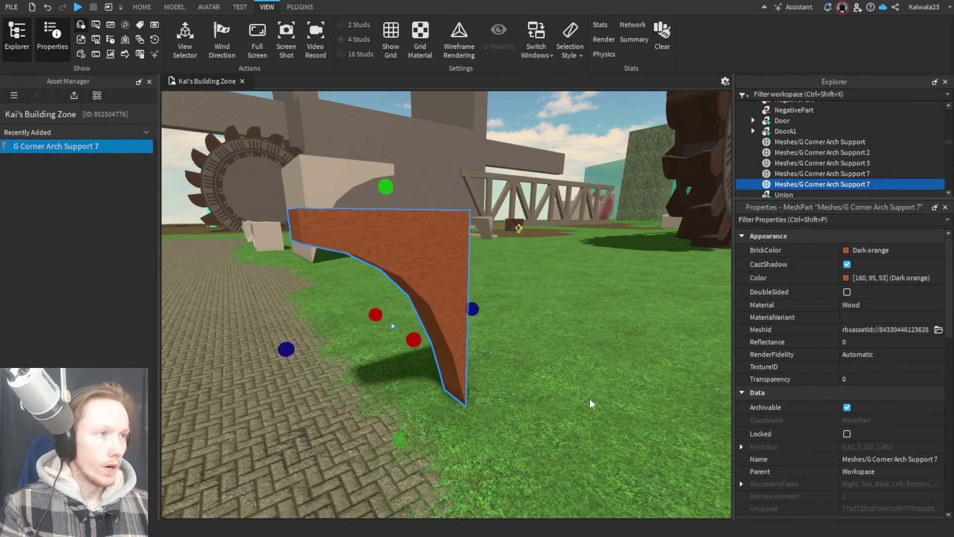
Step: Try DoubleSided on the arch half, inspect its faces from inside the mesh, and turn the option off again
left_click(846, 292)
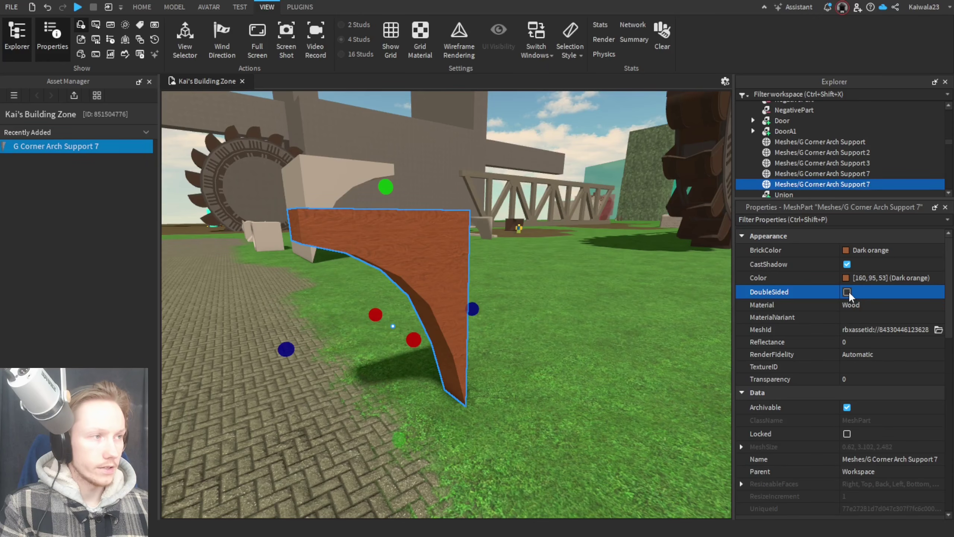
left_click(547, 340)
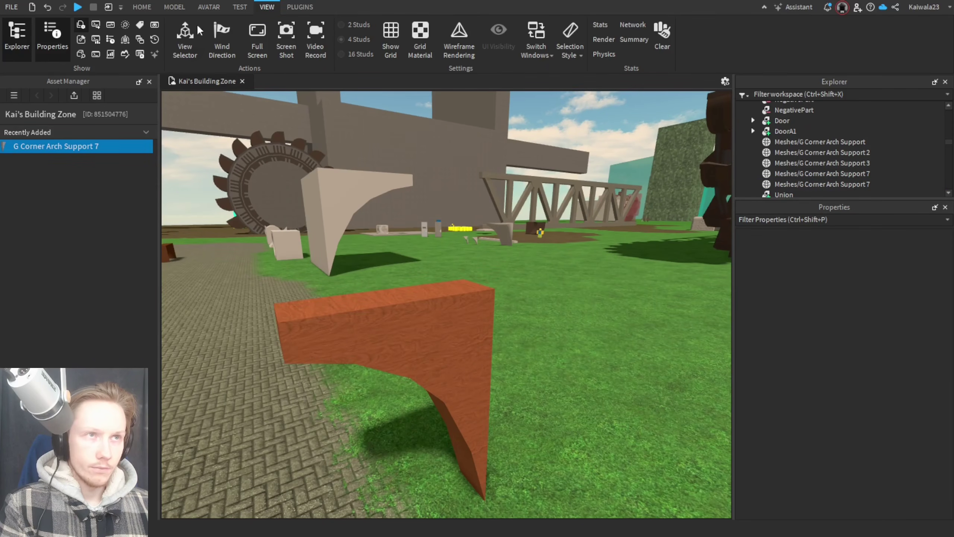
scroll(506, 375, "up", 5)
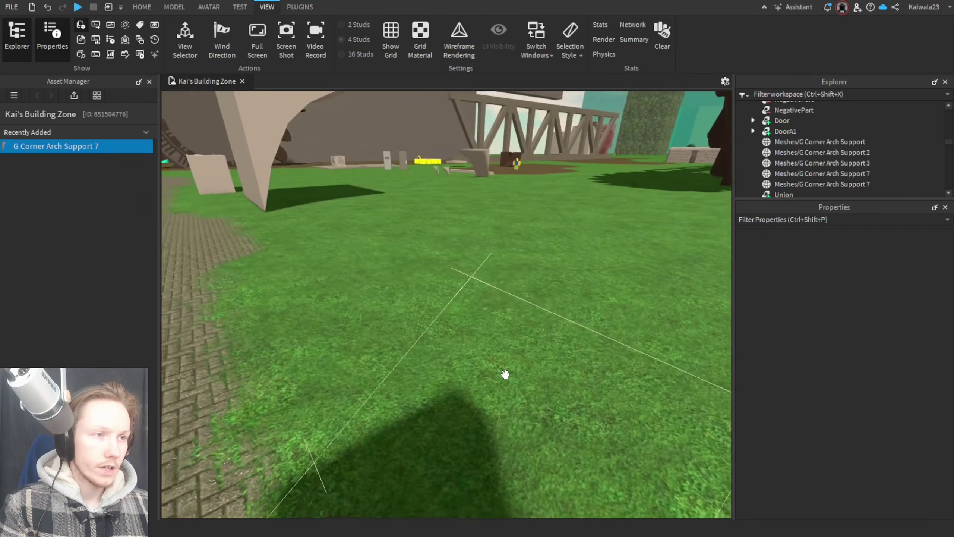
scroll(506, 374, "down", 3)
left_click(505, 375)
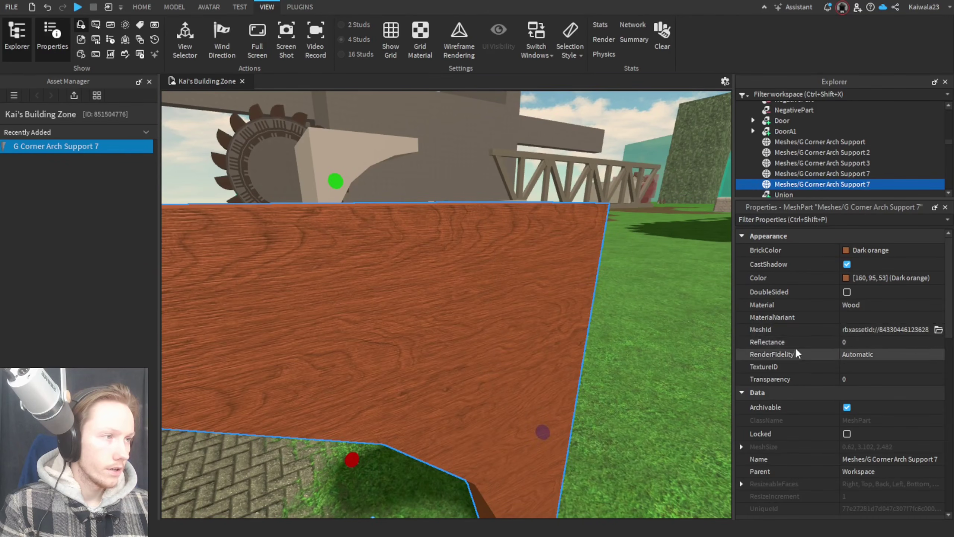
scroll(597, 384, "up", 5)
scroll(597, 380, "up", 1)
right_click_drag(597, 379, 599, 385)
scroll(596, 380, "up", 1)
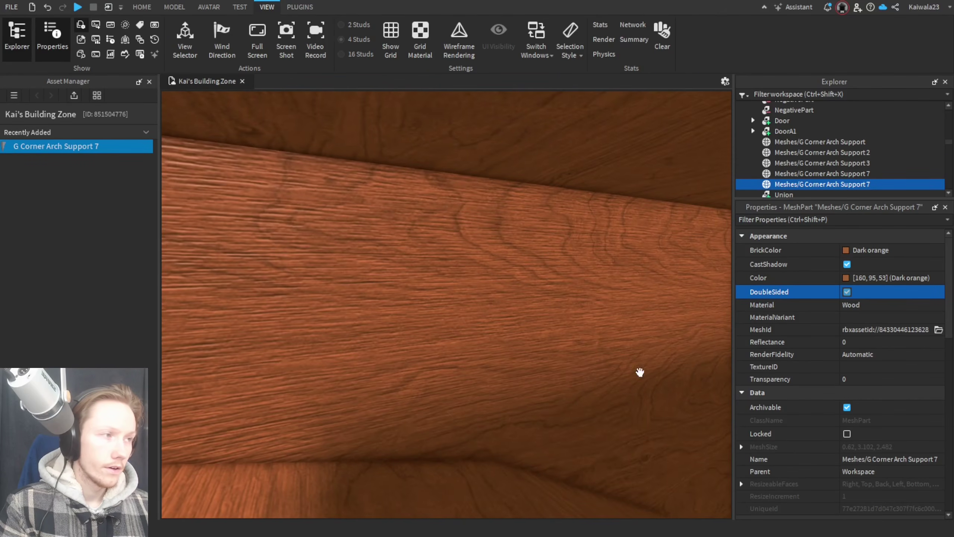
left_click(847, 293)
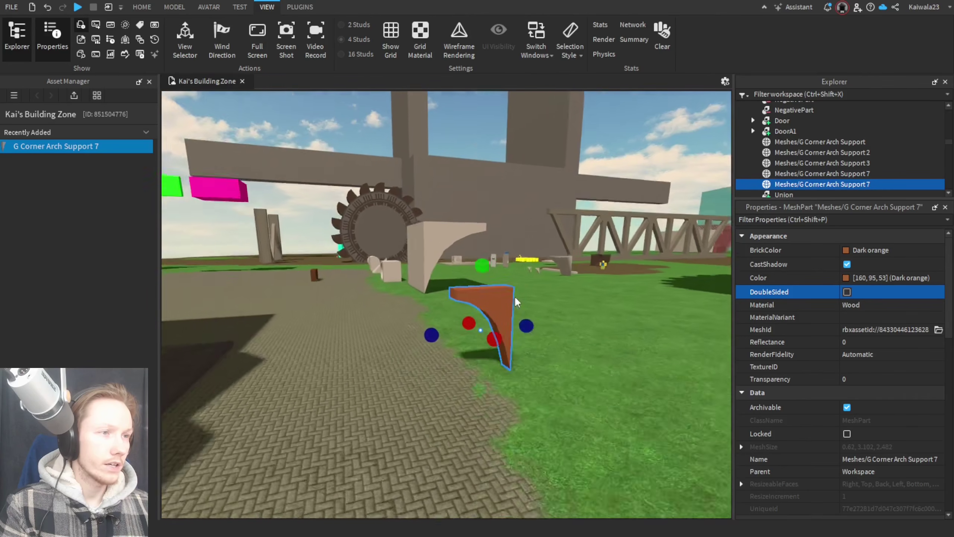
Step: Compare the arch half's mesh in wireframe rendering with DoubleSided on and off, and return to the normal shaded display
mouse_move(507, 298)
right_mouse_down()
mouse_move(523, 295)
mouse_move(507, 305)
mouse_move(519, 312)
right_mouse_up()
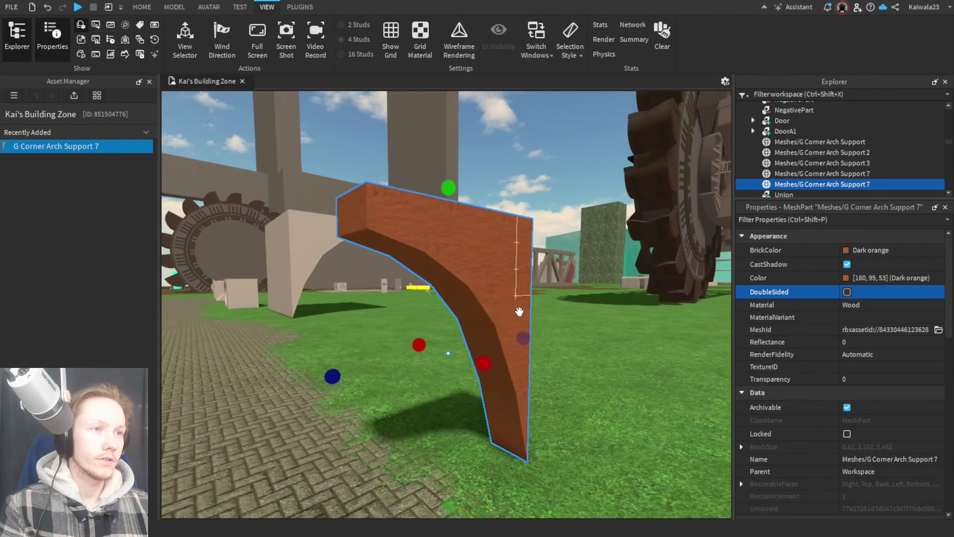
left_click(475, 55)
key("w")
right_click_drag(607, 400, 607, 400)
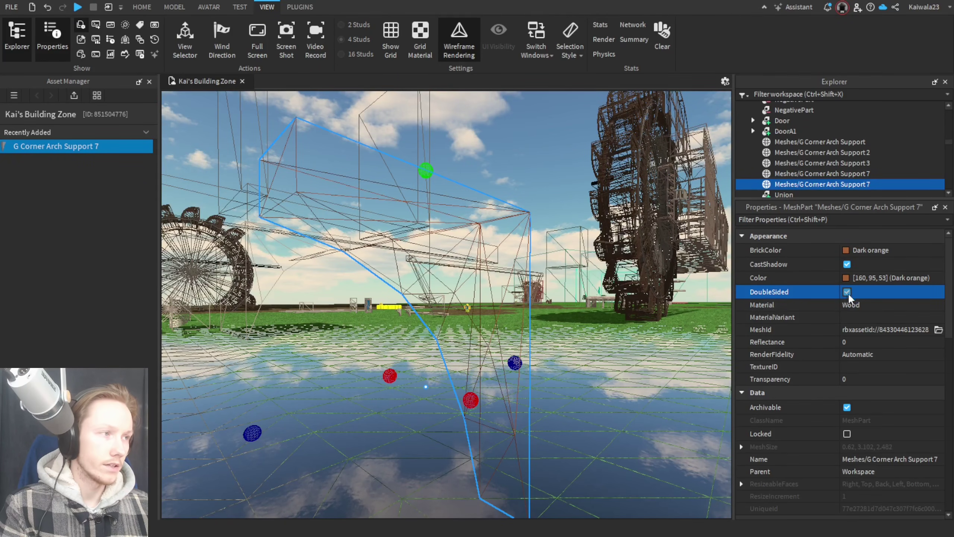
left_click(847, 292)
key("a")
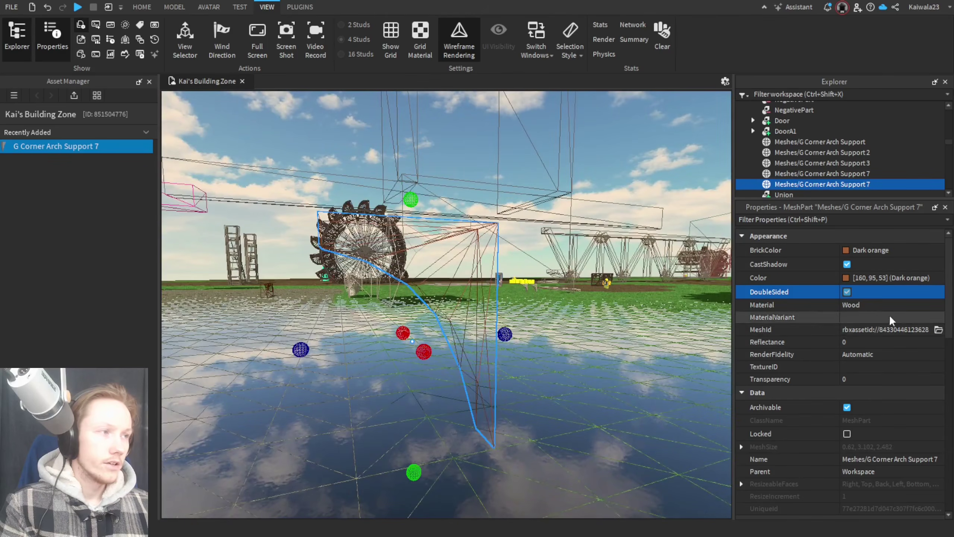
left_click(846, 292)
key("d")
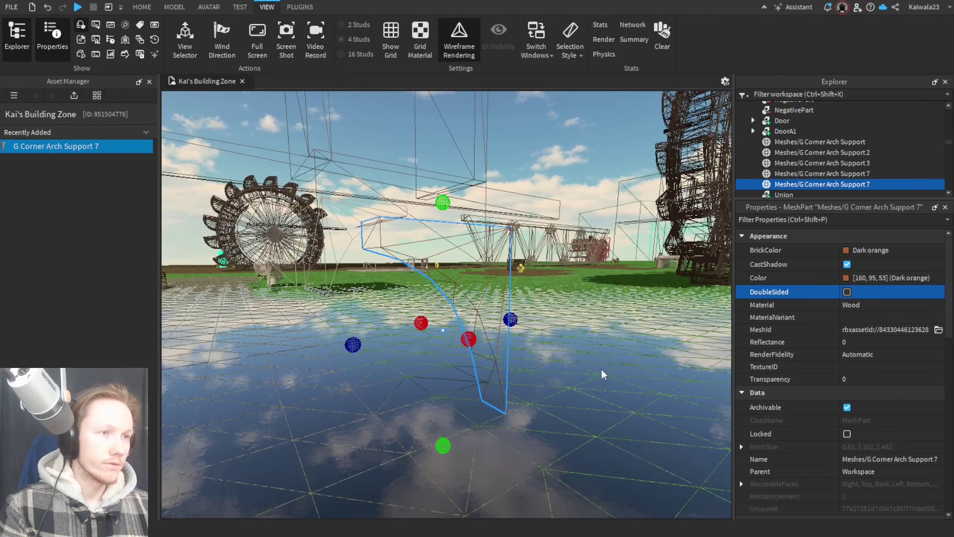
left_click(602, 374)
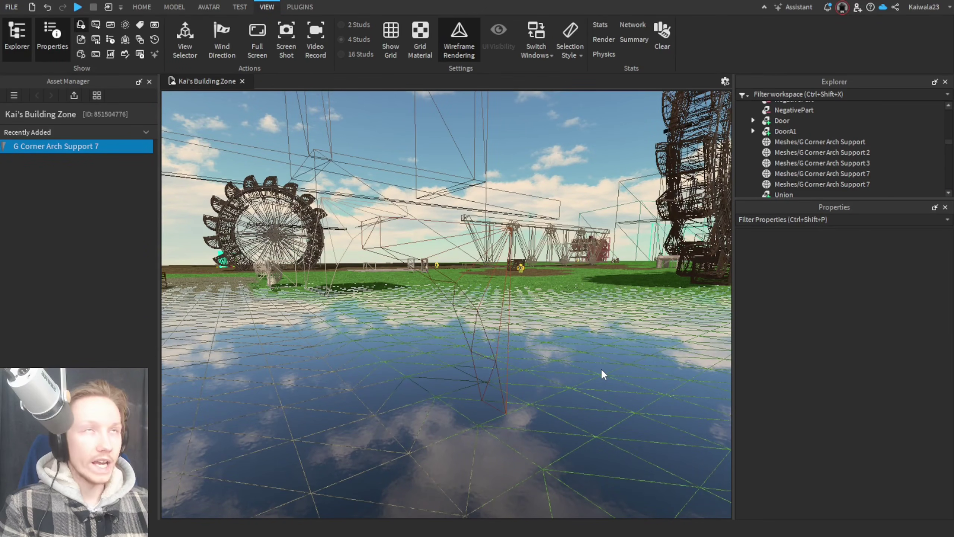
left_click(459, 37)
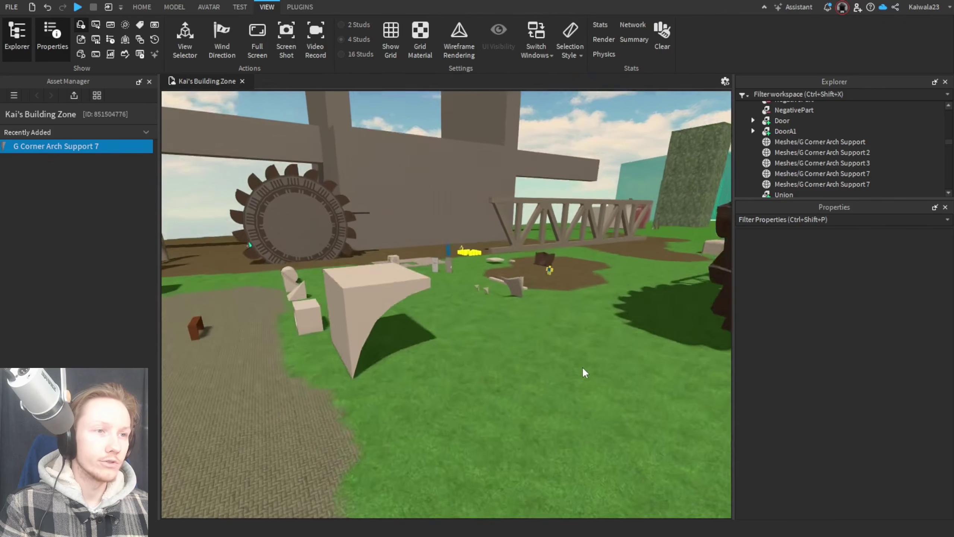
Step: Try DoubleSided on the G Corner Arch Support 3 mesh, inspect its inner faces, and turn the option off again
right_click_drag(490, 427, 441, 277)
left_click(441, 277)
key("w")
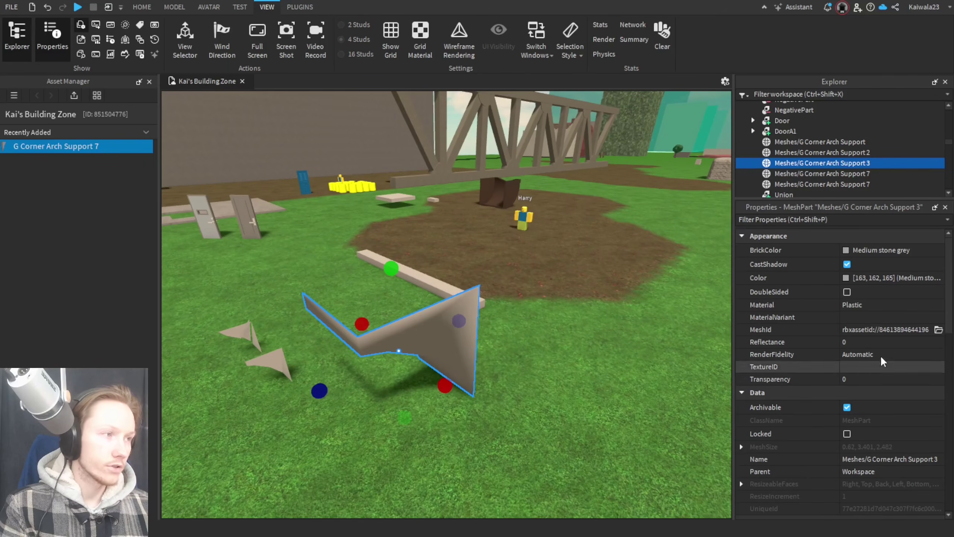
left_click(847, 293)
left_click(551, 405)
right_click_drag(551, 405, 550, 404)
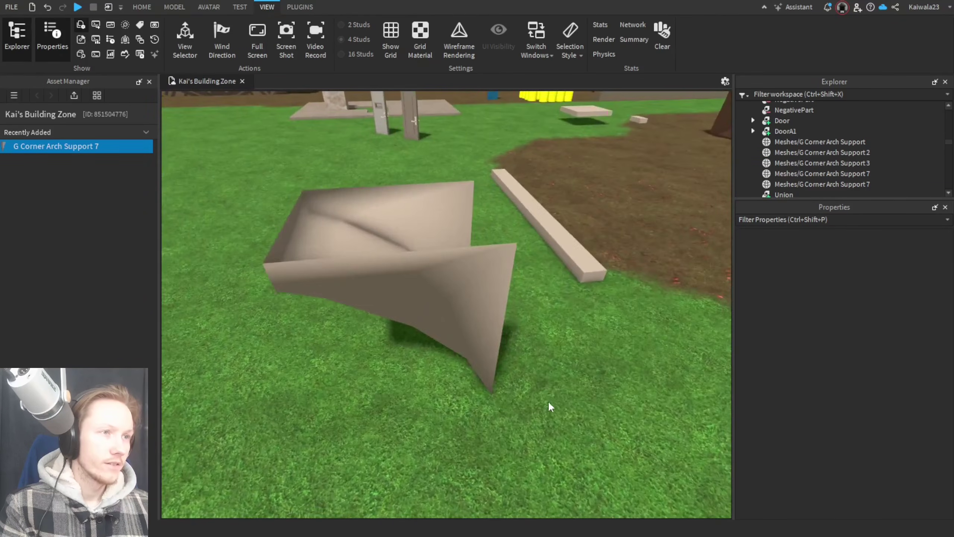
left_click(484, 338)
left_click(847, 292)
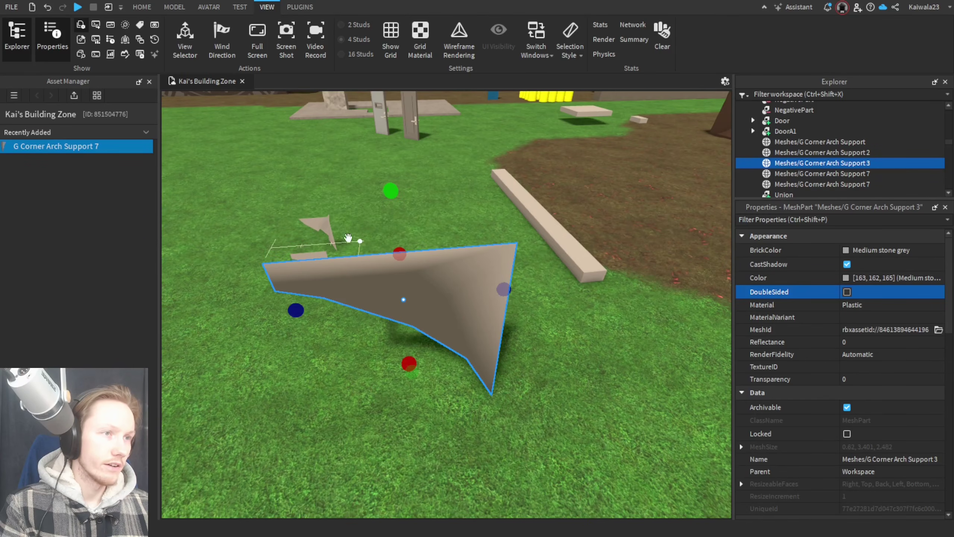
Step: Compare the open-sided G Corner Arch Support mesh with DoubleSided on and off, leaving the option off
left_click(584, 420)
right_click_drag(584, 420, 583, 418)
left_click(456, 343)
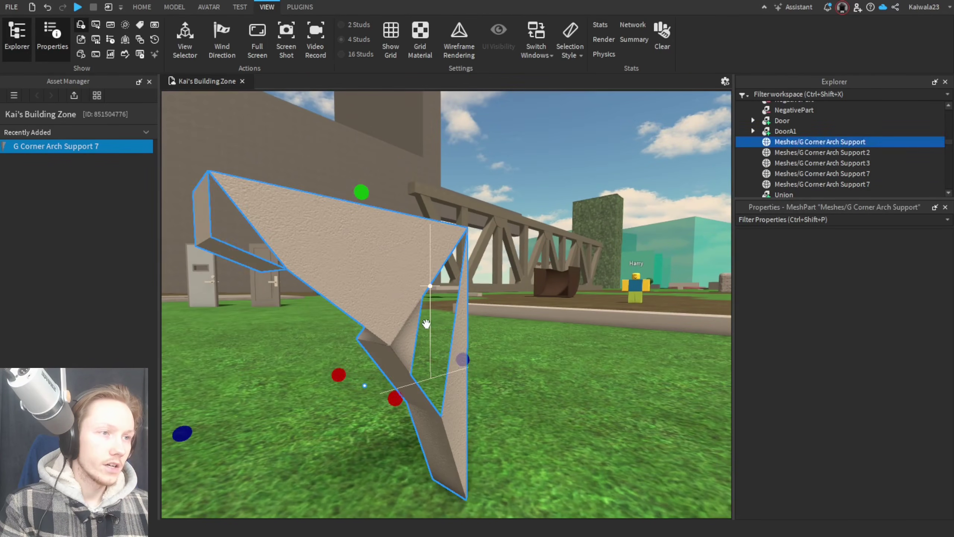
key("s")
left_click(847, 292)
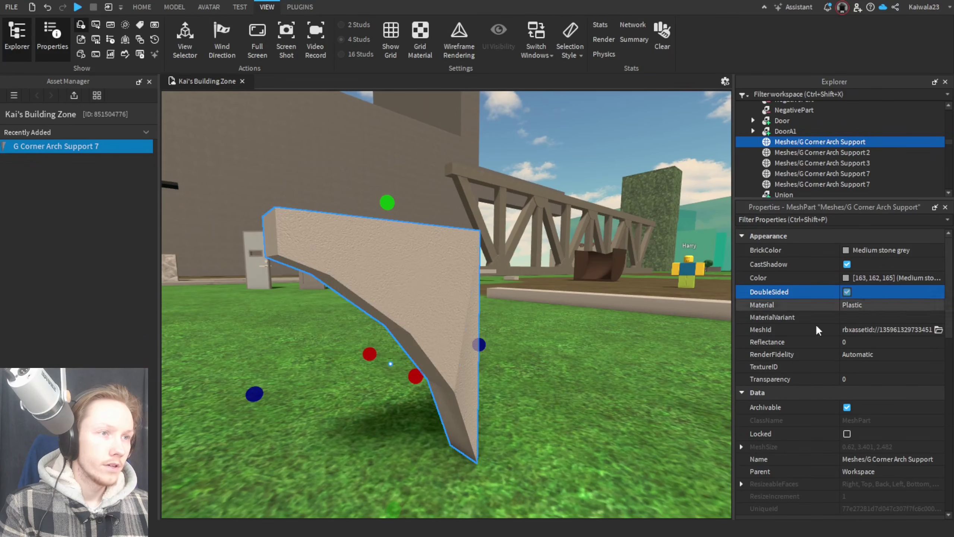
left_click(613, 420)
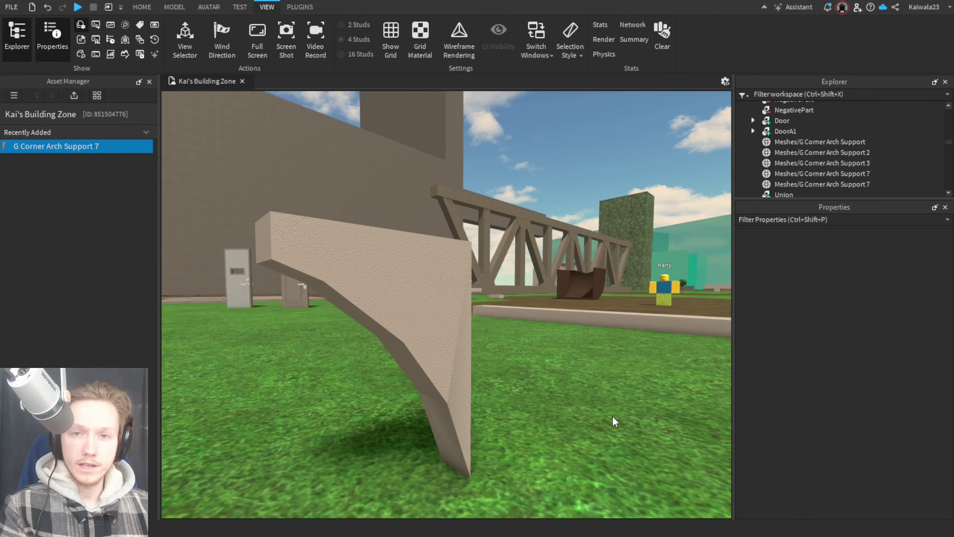
right_click_drag(614, 421, 575, 420)
key("w")
key("s")
left_click(533, 361)
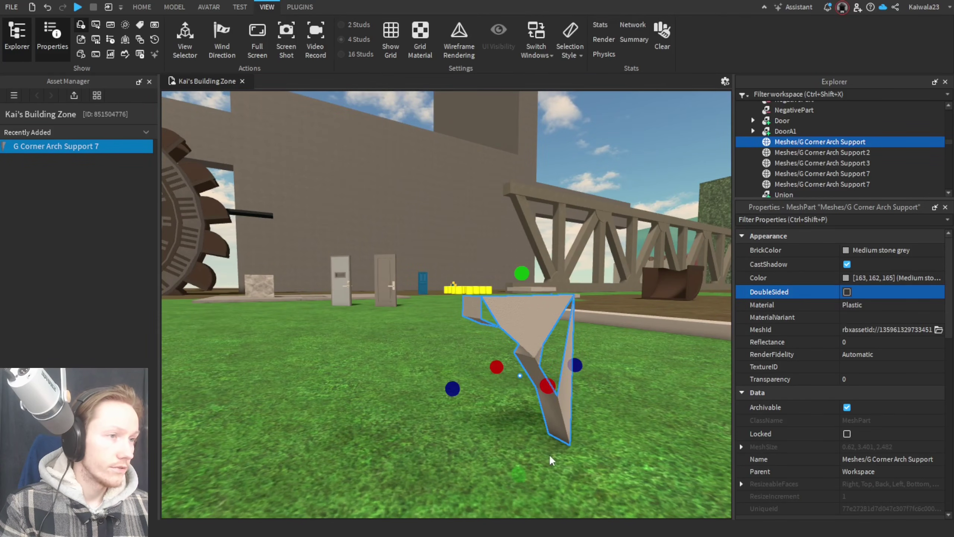
key("w")
left_click(571, 429)
key("s")
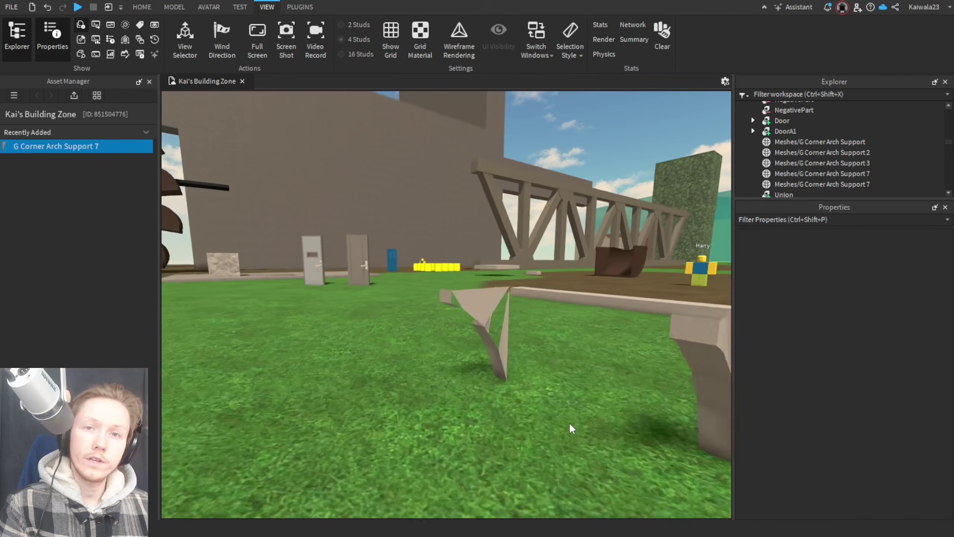
Step: Rename the wooden G Corner Arch Support 7 mesh to the creator's first name followed by "Corner Arch Mesh"
key("s")
right_click_drag(530, 396, 532, 396)
key("w")
left_click(454, 287)
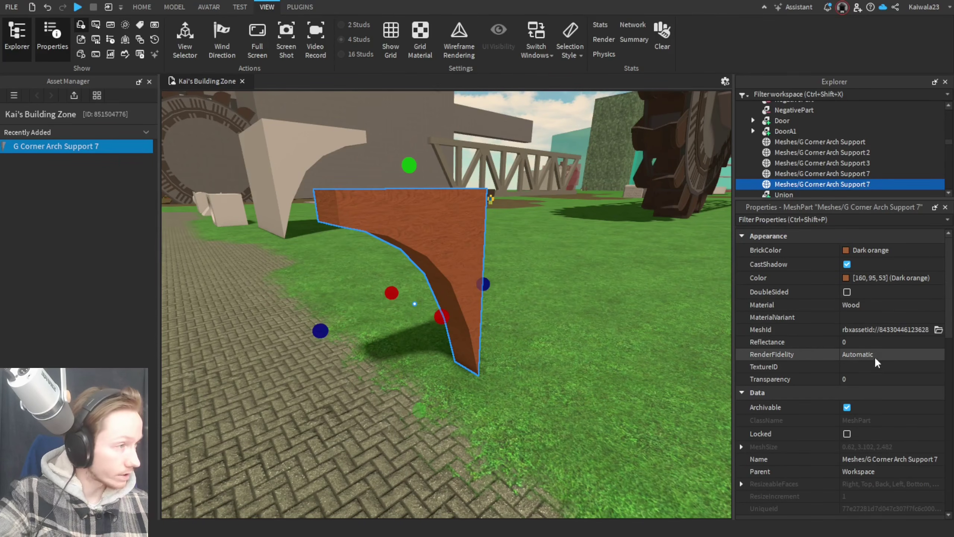
scroll(864, 377, "down", 1)
scroll(887, 381, "down", 2)
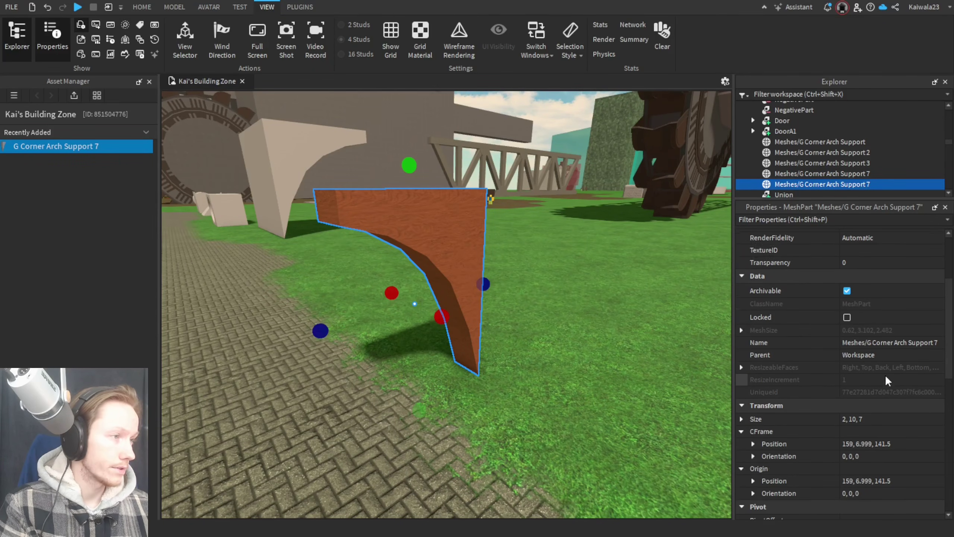
scroll(888, 381, "up", 1)
left_click(885, 382)
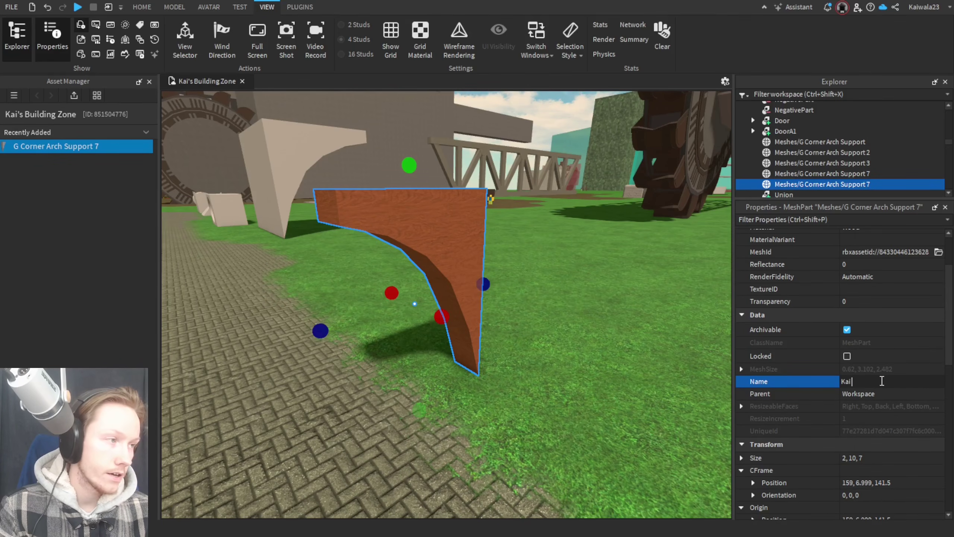
type("Kai Corner Arch M")
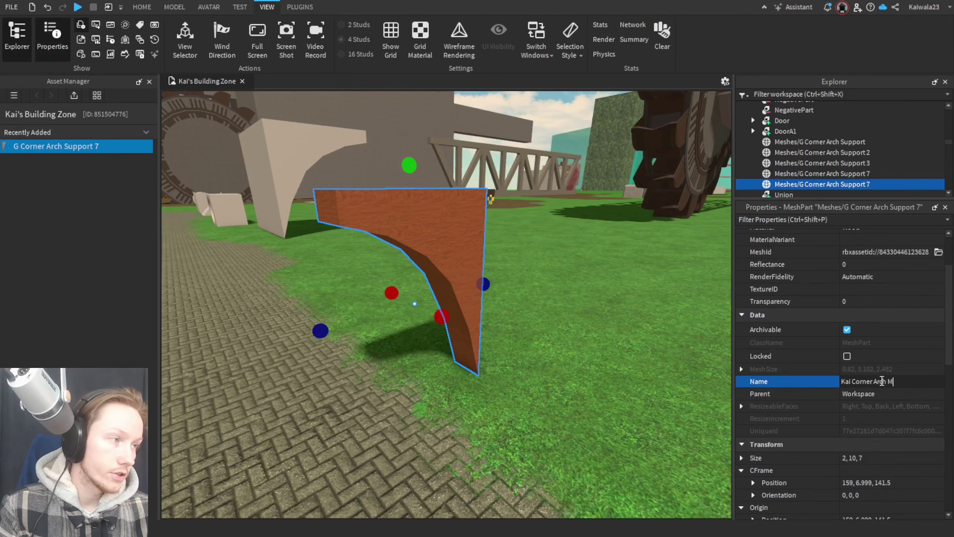
type("esh")
key("Return")
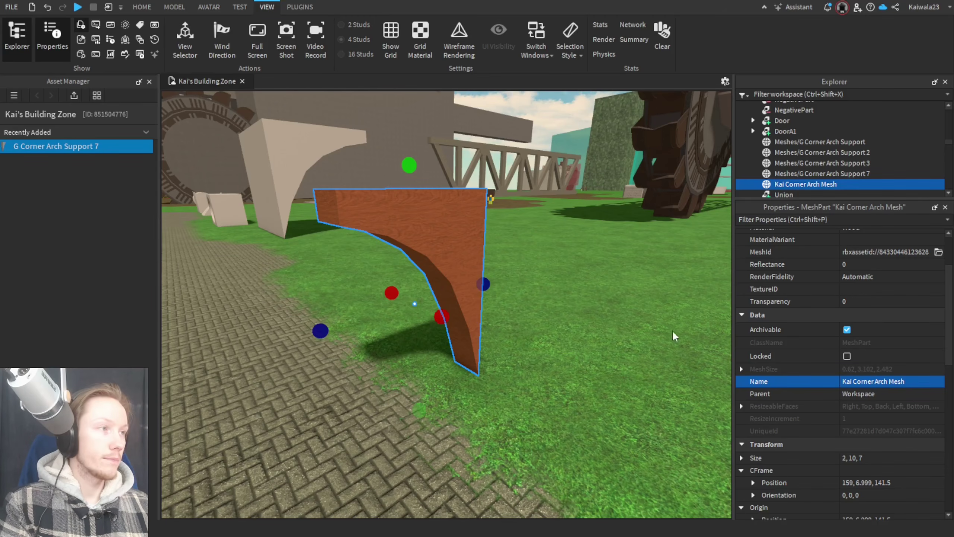
Step: Filter the Explorer by "Mesh", and replace that filter with the creator's first name to isolate the renamed arch mesh
scroll(674, 335, "up", 1)
left_click(843, 94)
type("Mesh")
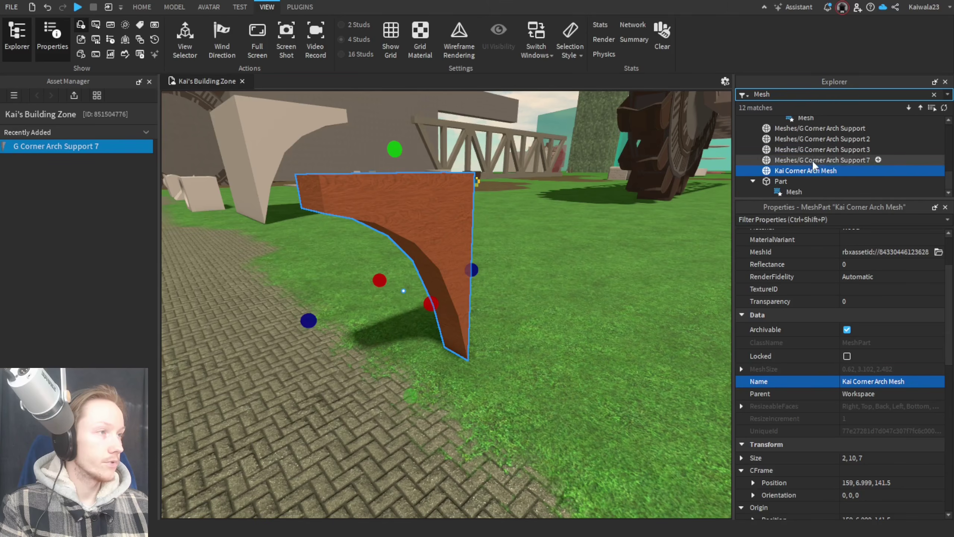
key("ctrl+a")
type("Ka")
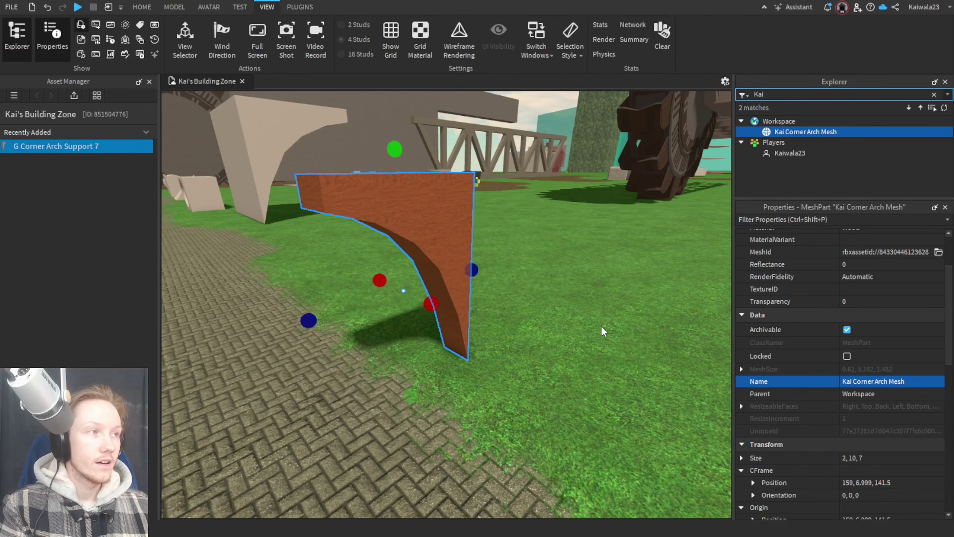
Step: Rotate the wooden arch mesh 180 degrees about its vertical axis
left_click(546, 304)
left_click(471, 281)
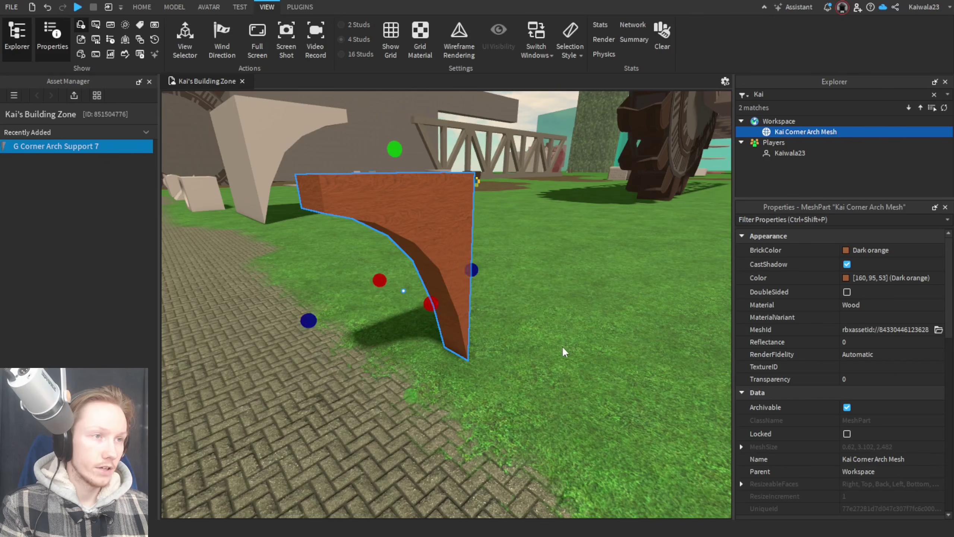
key("ctrl+2")
left_click_drag(390, 325, 413, 254)
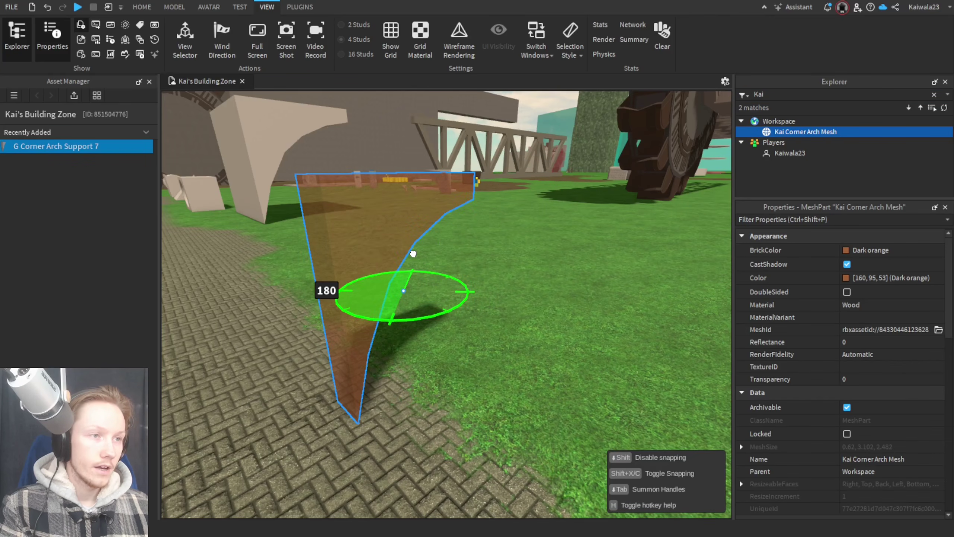
left_click(595, 316)
right_click_drag(595, 316, 595, 316)
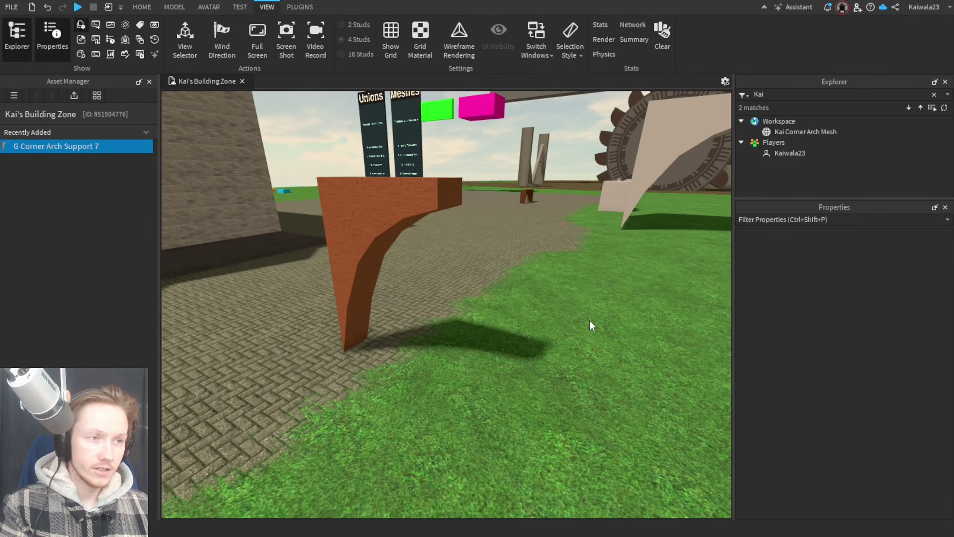
Step: Find the wooden arch union beside the house's door and copy its Pine Cone colour value
right_click_drag(554, 346, 554, 343)
key("w")
left_click(394, 287)
key("s")
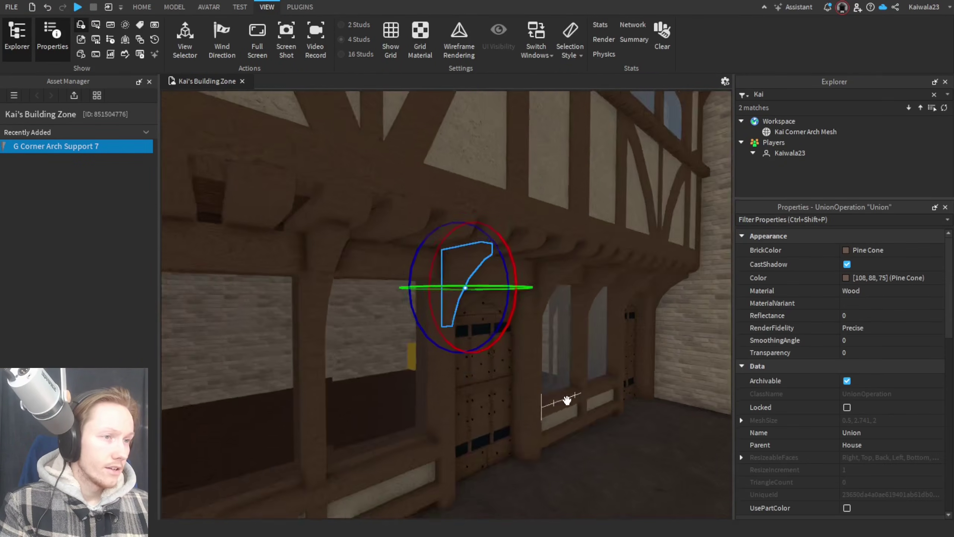
key("w")
left_click(646, 433)
right_click_drag(647, 434, 645, 427)
left_click(395, 203)
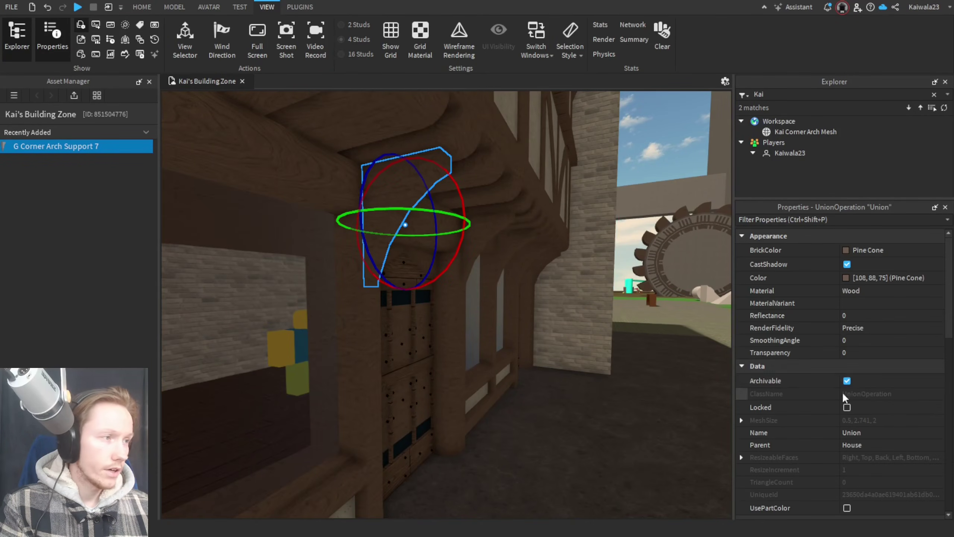
left_click(845, 278)
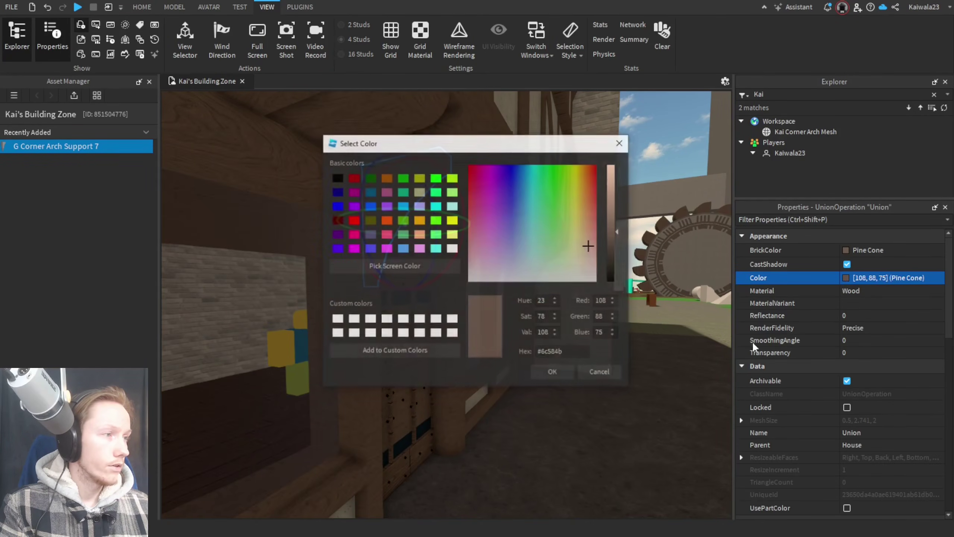
left_click(553, 372)
Step: Set the renamed arch mesh's colour to Pine Cone [108, 88, 75]
left_click(805, 131)
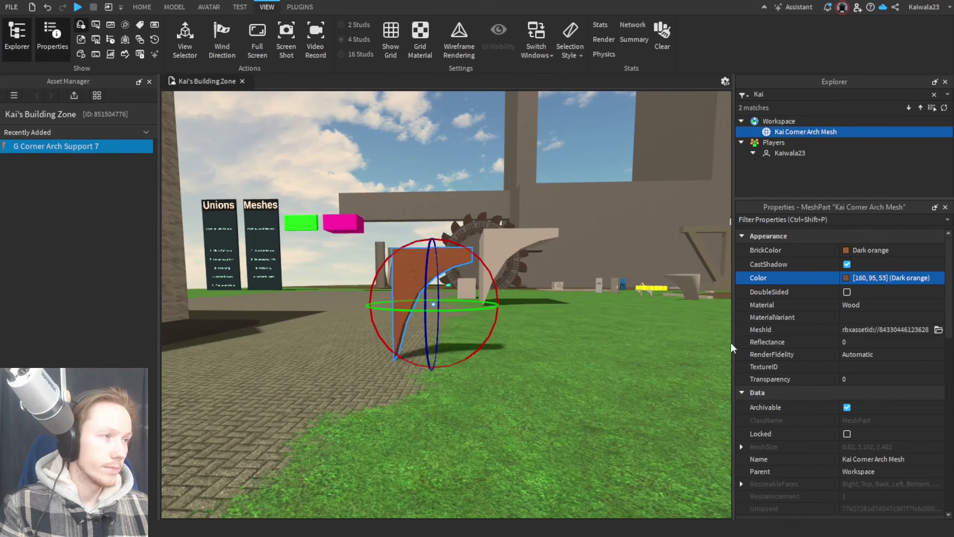
left_click(846, 278)
left_click(553, 372)
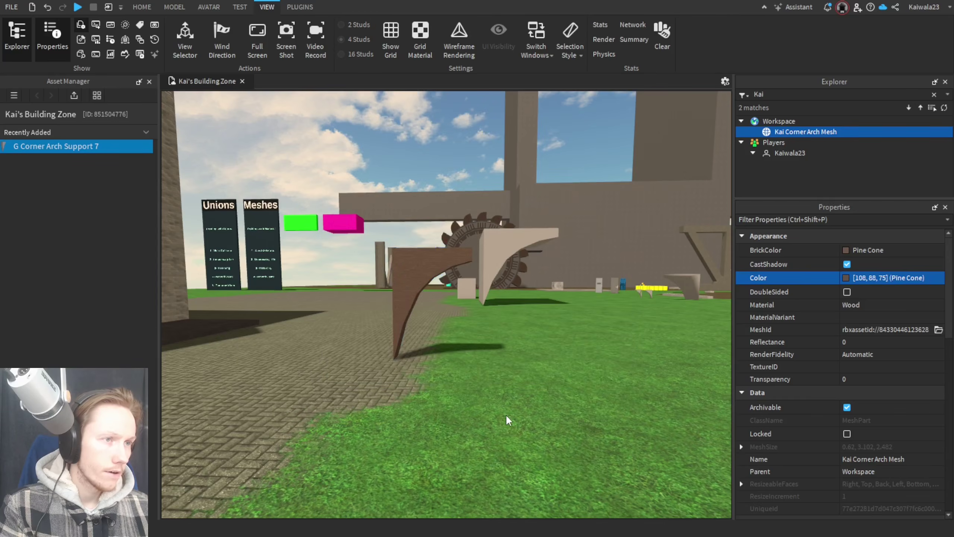
Step: Copy the size of the house's arch union to the arch mesh, setting it to 0.5, 2.741, 2
left_click(505, 413)
scroll(505, 414, "up", 5)
scroll(506, 414, "up", 10)
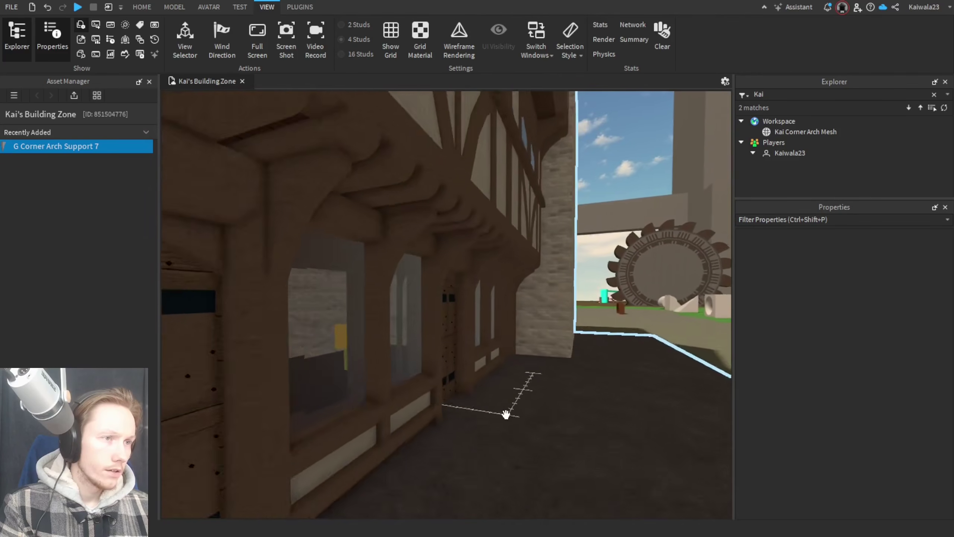
left_click(449, 256)
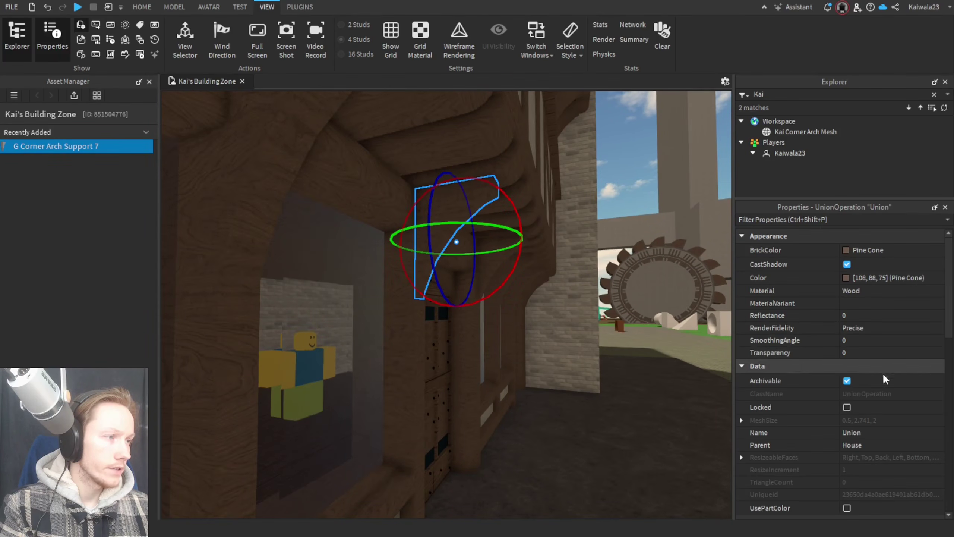
scroll(875, 440, "down", 2)
left_click(654, 338)
right_click_drag(425, 244, 408, 256)
left_click(405, 255)
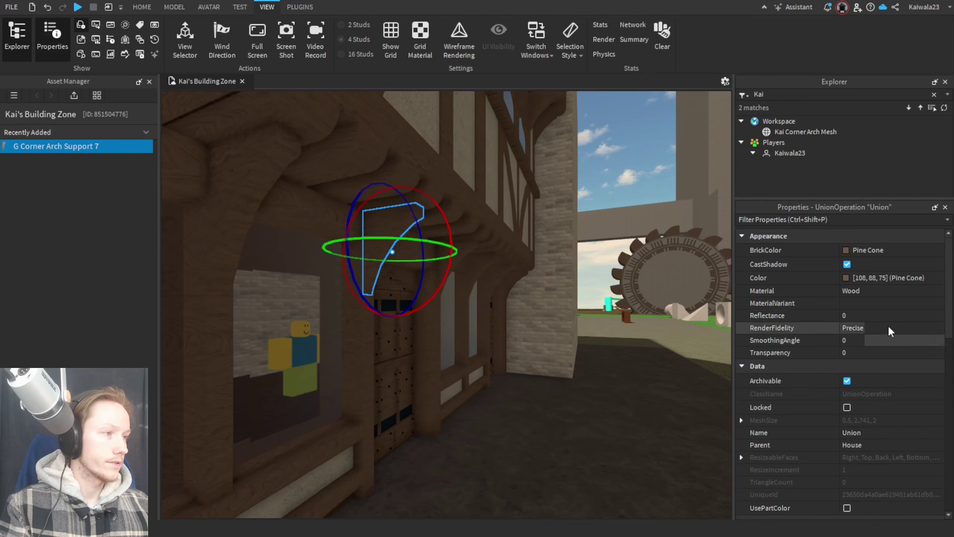
scroll(890, 338, "down", 6)
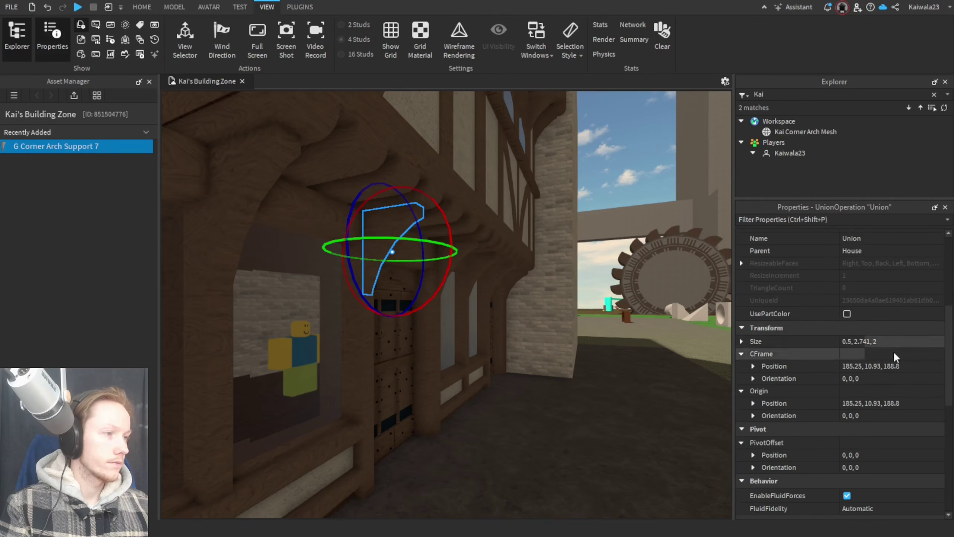
Step: Set the arch mesh's orientation to 0, 0, 0 and its position to 185.25, 10.93, 188.8, and focus on it
double_click(856, 378)
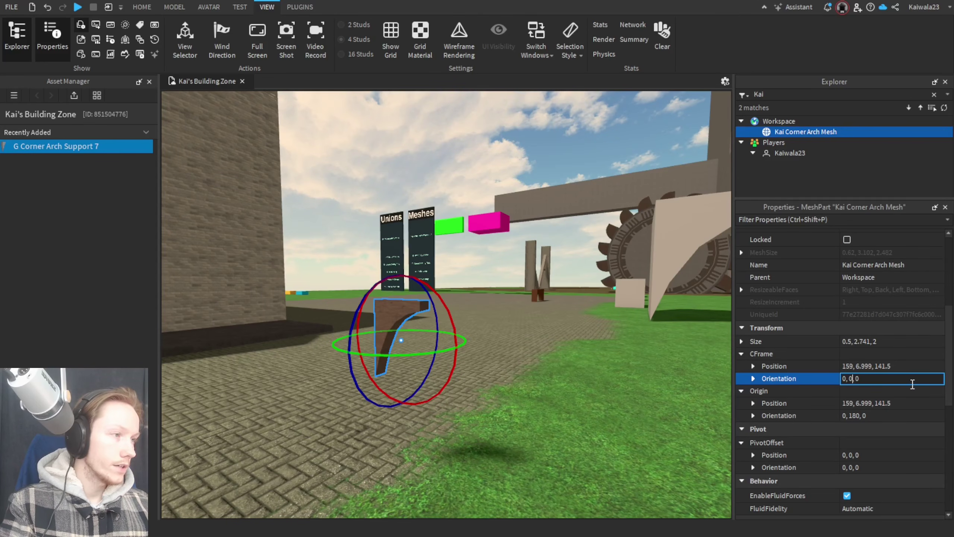
key("Return")
double_click(889, 366)
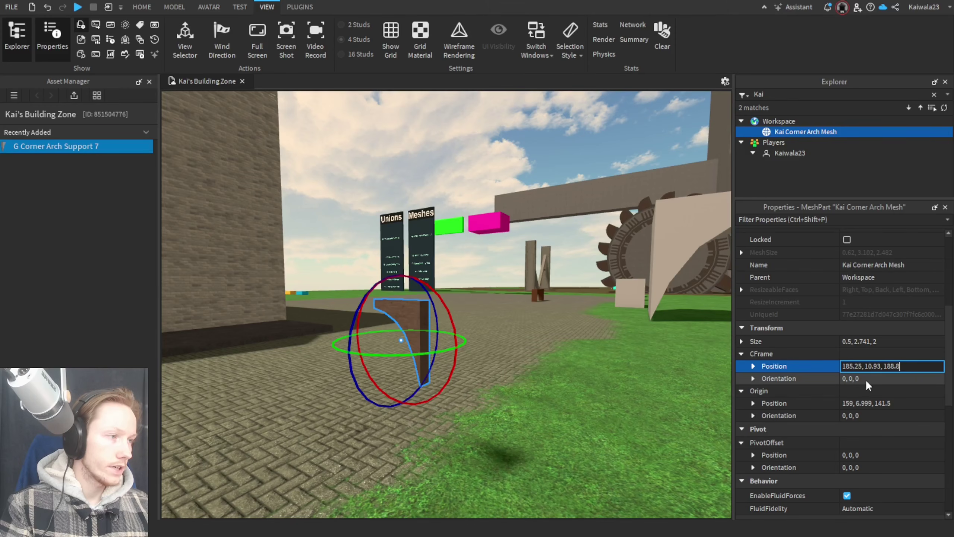
key("Return")
key("f")
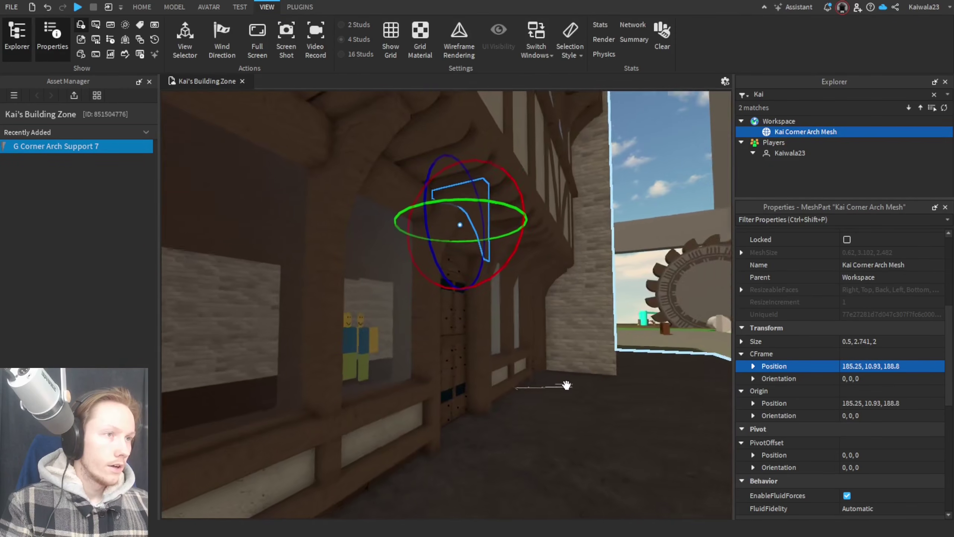
Step: Examine how the arch mesh fits the house's timber frame beside the door, and select it to check its properties
right_click_drag(566, 385, 564, 383)
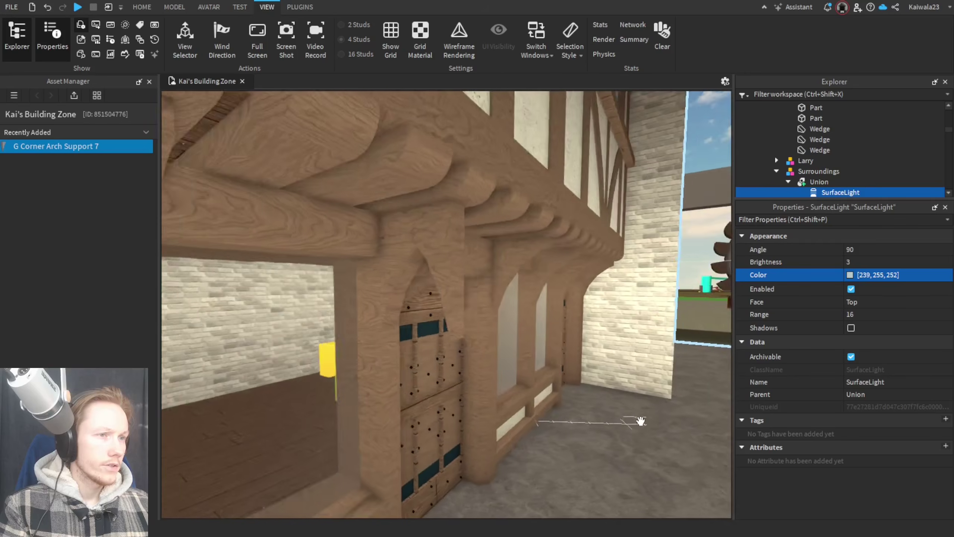
right_click_drag(639, 422, 640, 421)
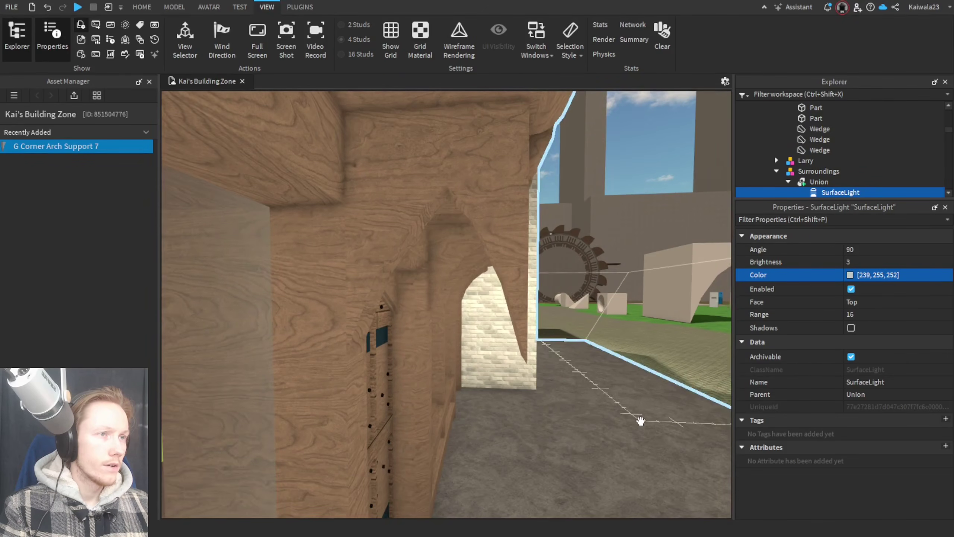
left_click(501, 205)
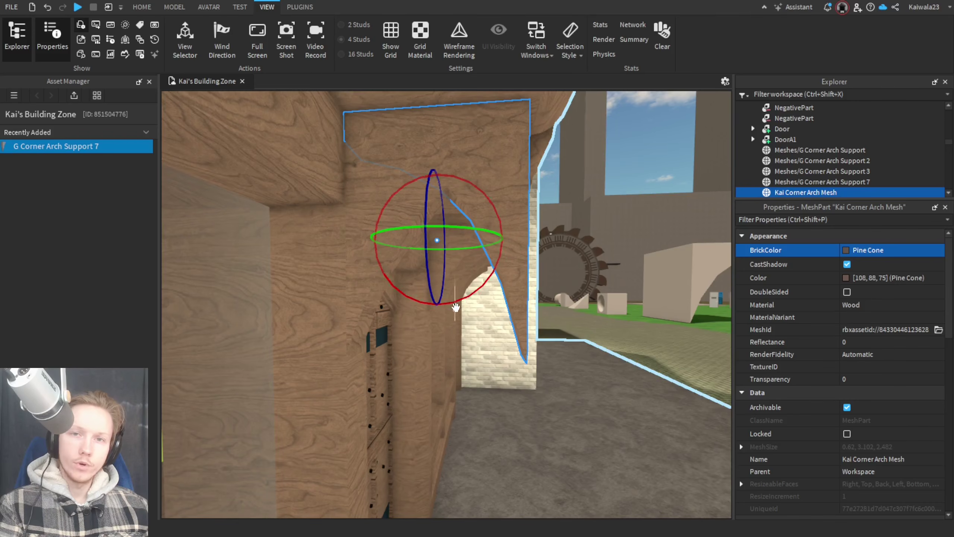
right_click_drag(455, 309, 454, 309)
key("s")
left_click(483, 330)
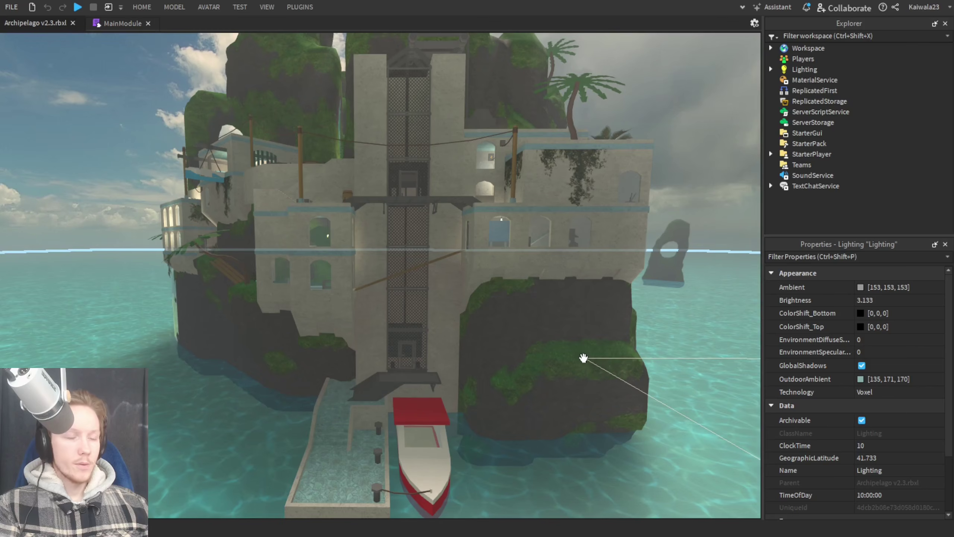
Step: Find the green dumpster outside the white building in the Archipelago map and select it to view its mesh properties
key("w")
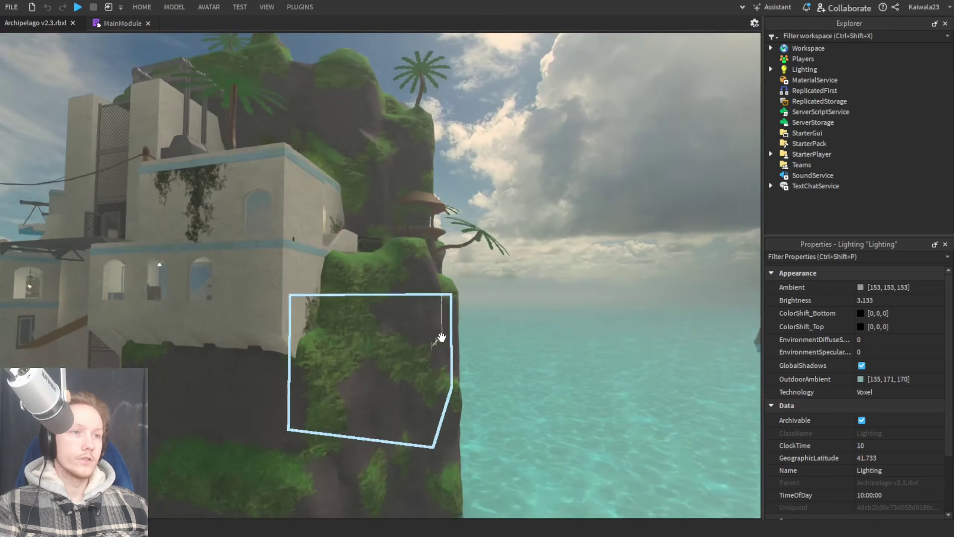
key("e")
right_click_drag(441, 337, 401, 318)
key("w")
key("w")
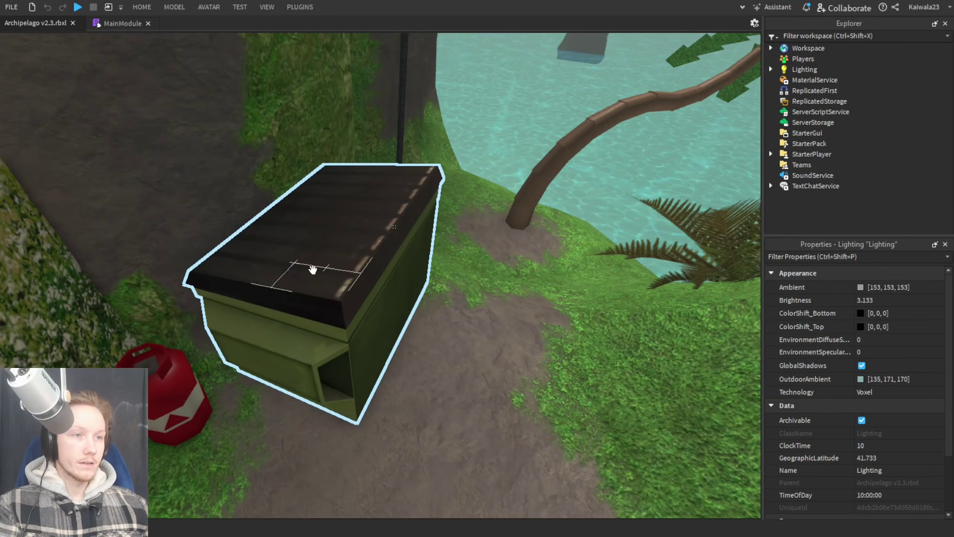
mouse_move(460, 324)
right_mouse_down()
mouse_move(445, 326)
mouse_move(463, 332)
right_mouse_up()
key("s")
left_click(464, 332)
key("d")
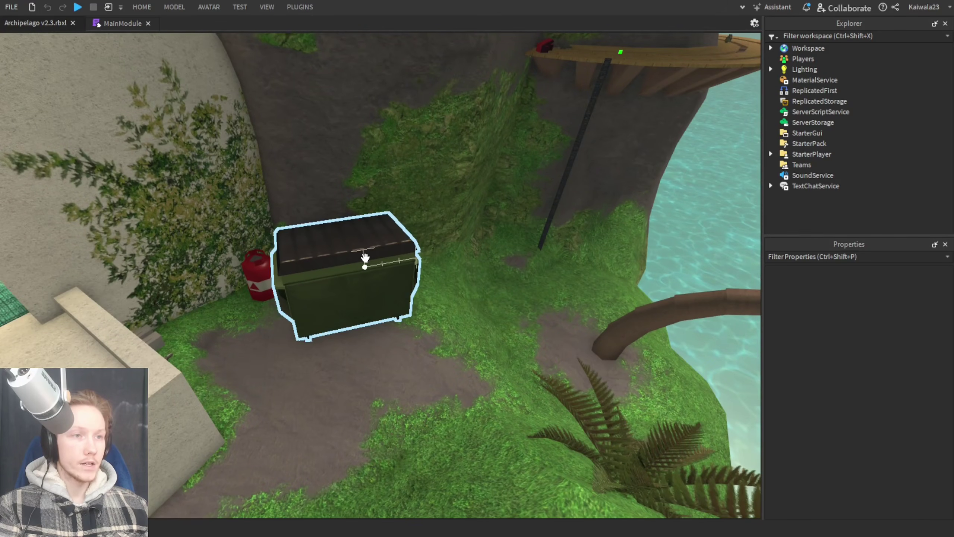
left_click(364, 258)
right_click_drag(397, 355, 427, 376)
key("w")
key("s")
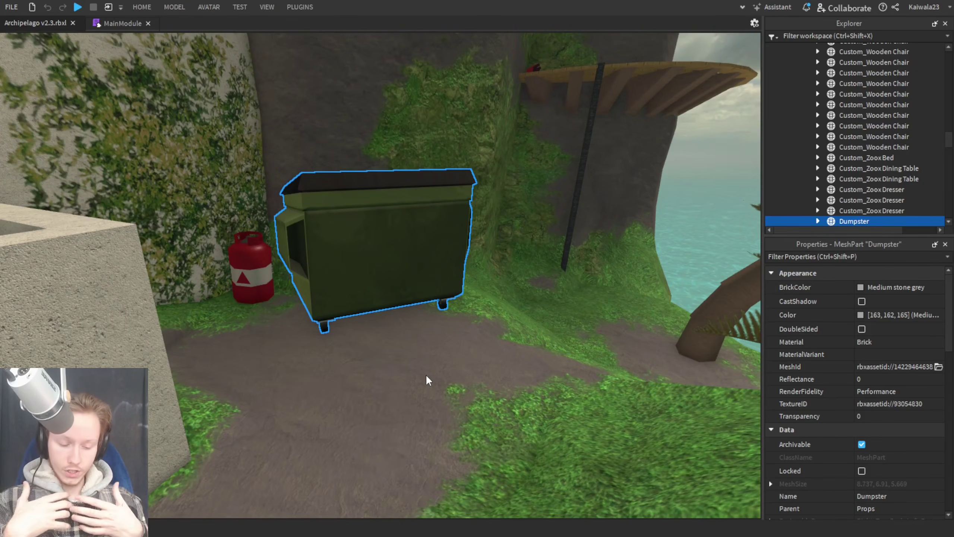
Step: Examine the selected dumpster mesh up close and from above
right_click_drag(425, 374, 413, 376)
scroll(413, 376, "up", 3)
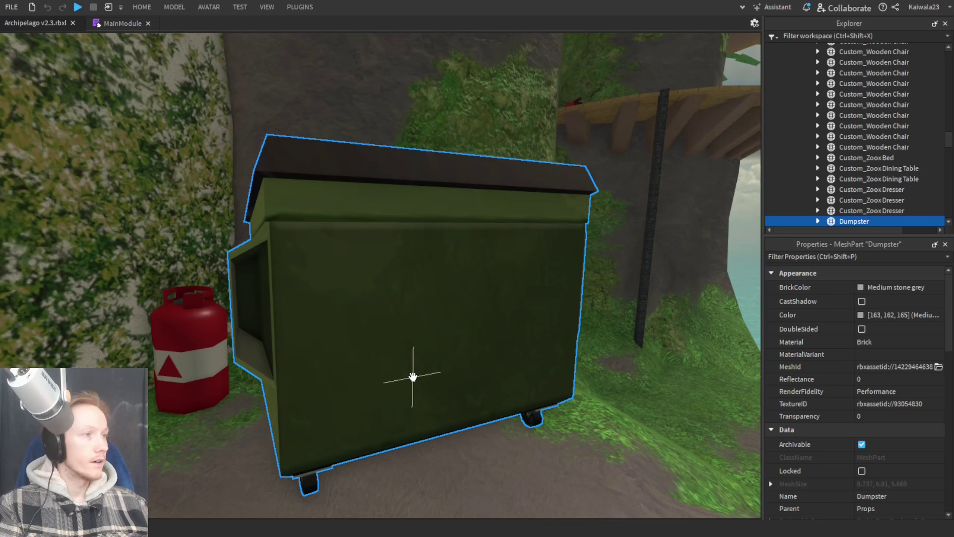
key("s")
right_click_drag(419, 352, 425, 350)
key("w")
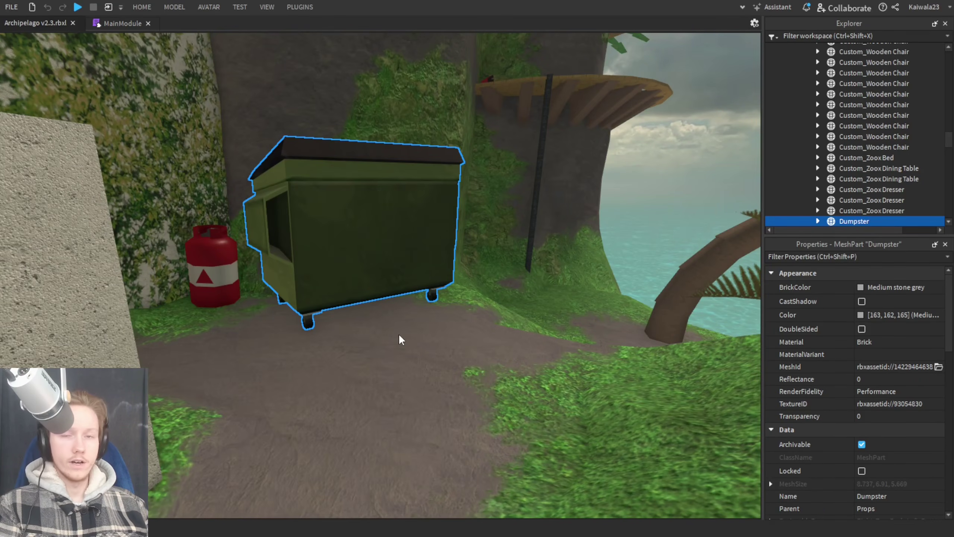
key("e")
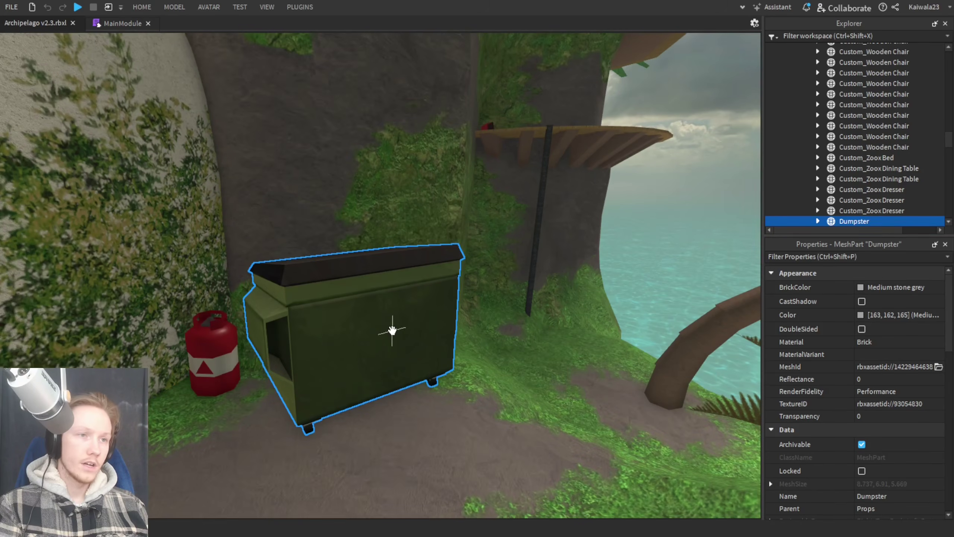
Step: Try turning the dumpster about its vertical axis to show its other side, and turn it back
left_click(412, 395)
right_click_drag(412, 395, 411, 393)
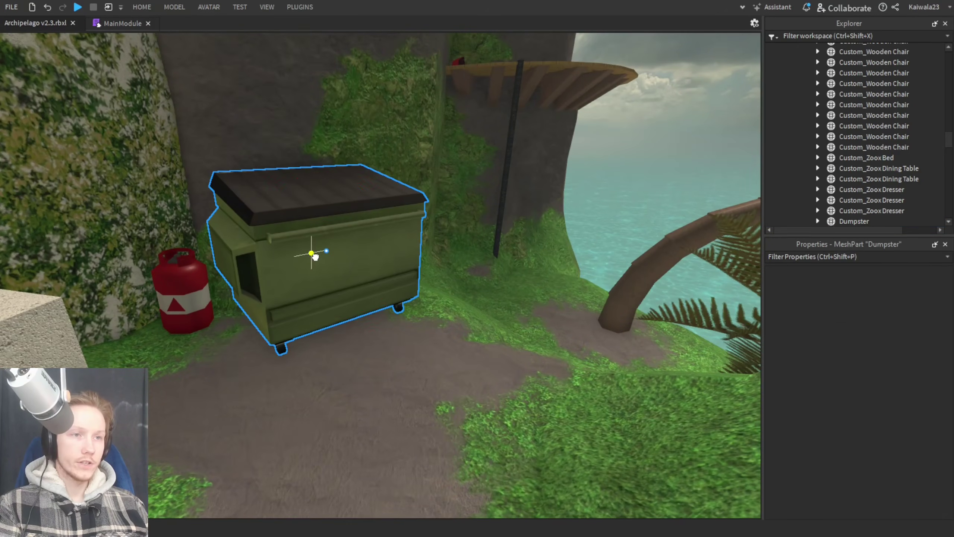
left_click(320, 259)
left_click_drag(367, 269, 395, 392)
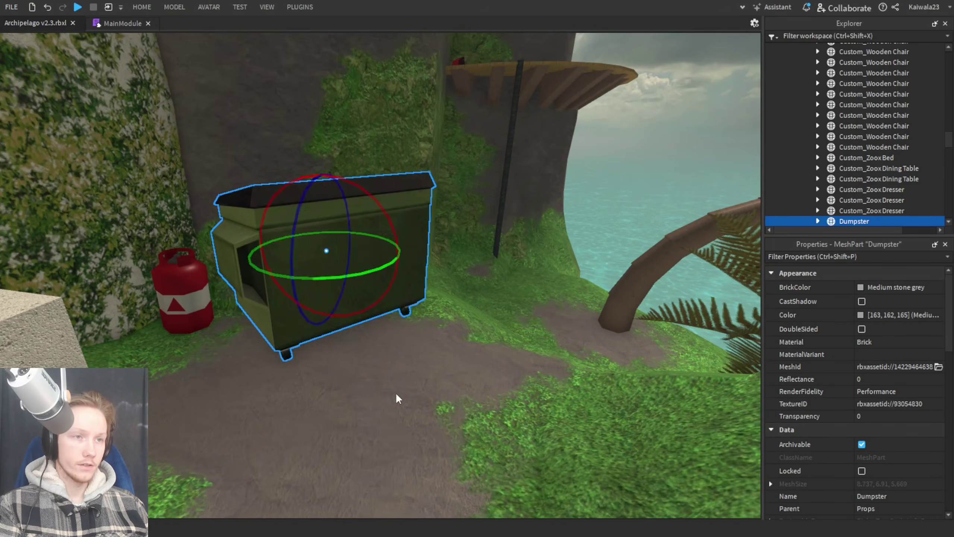
left_click(408, 397)
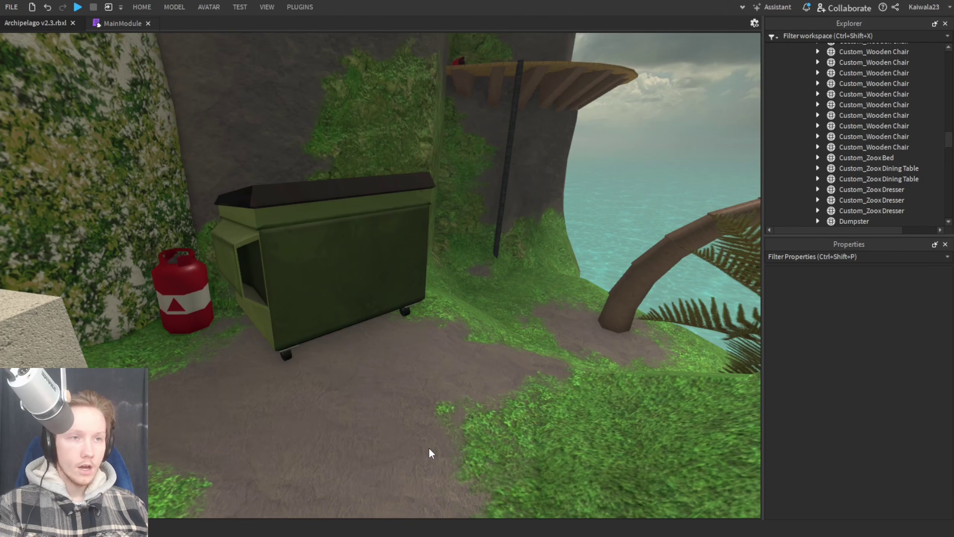
left_click(325, 237)
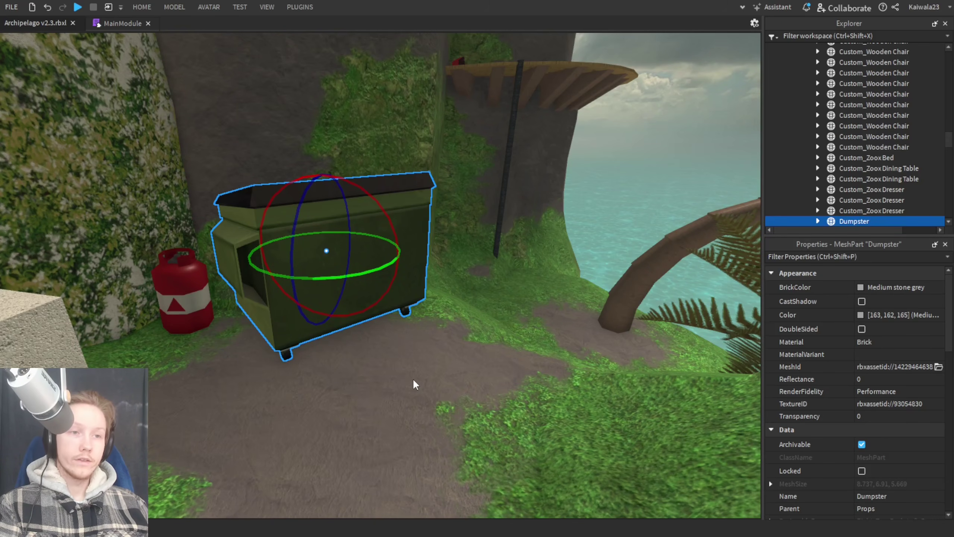
left_click(413, 377)
left_click(359, 285)
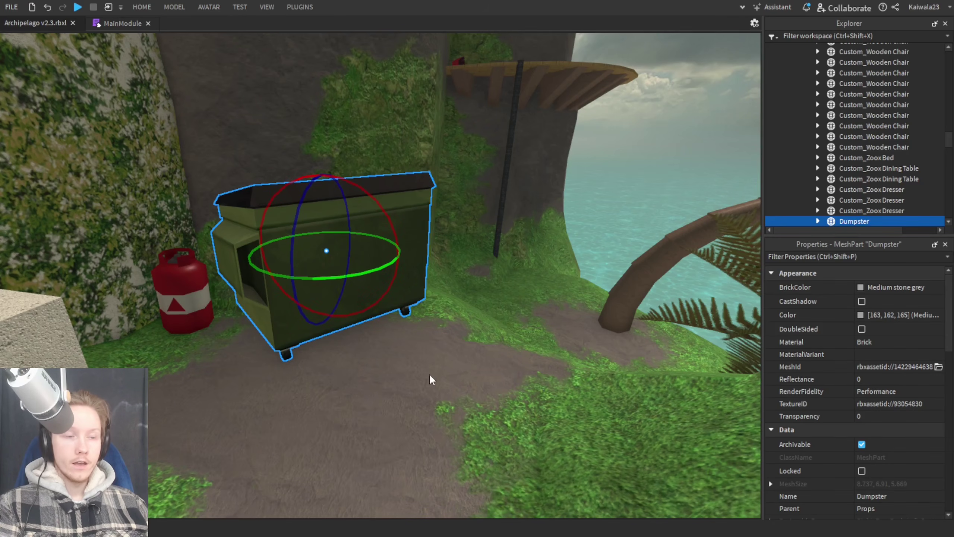
left_click(404, 373)
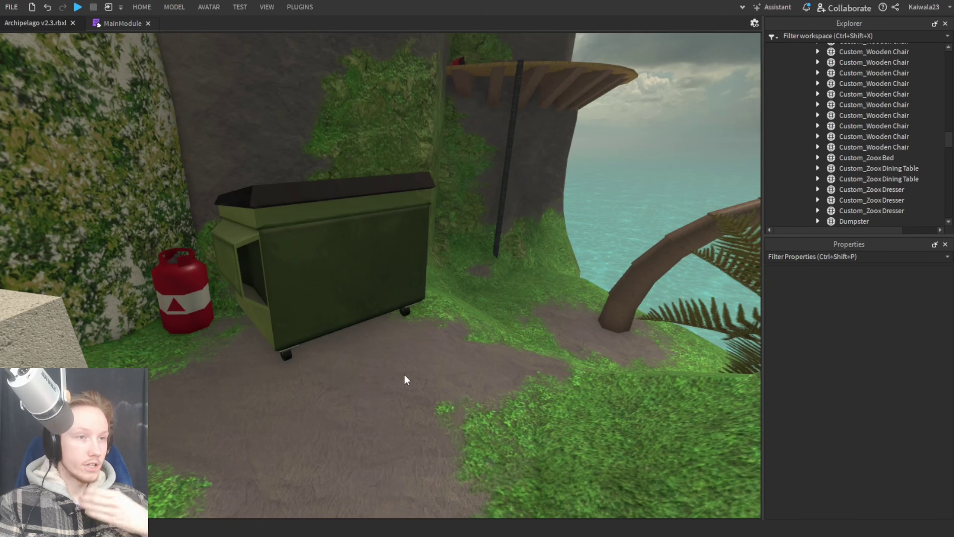
Step: Inspect the ShotgunAmmo box mesh lying beside the wooden wall and its properties
key("w")
right_click_drag(404, 379, 481, 366)
left_click(338, 376)
left_click(480, 366)
left_click(391, 277)
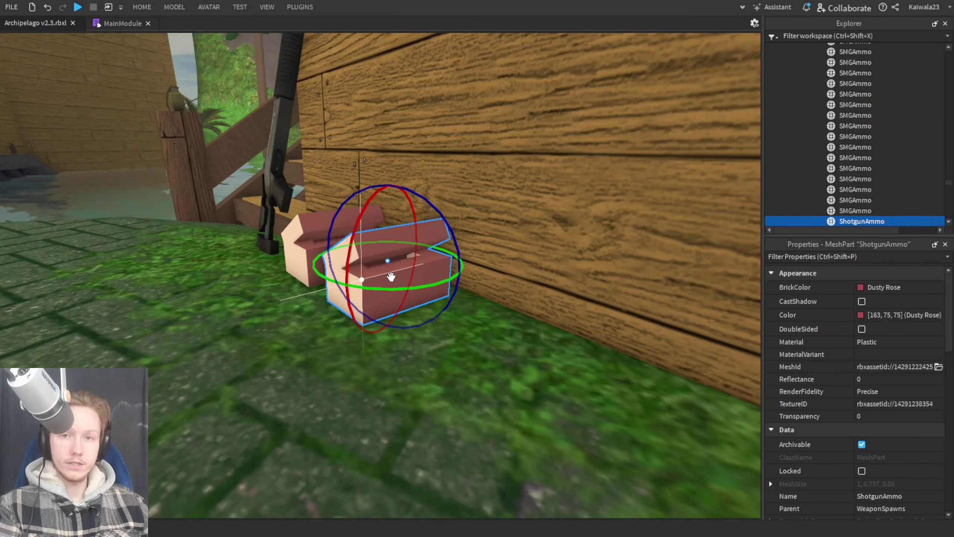
left_click(253, 310)
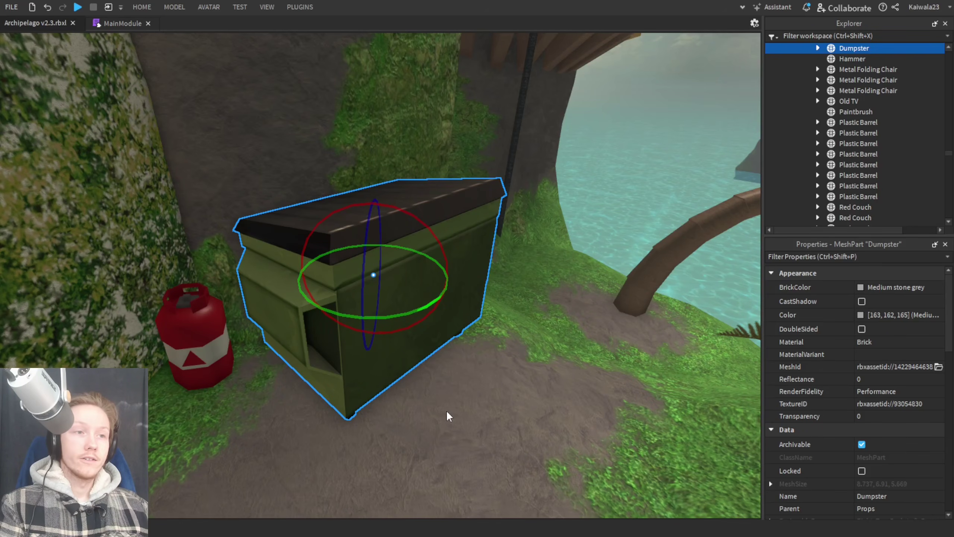
Step: Rotate the dumpster to reveal its back, restore its original orientation and deselect it
left_click_drag(445, 285, 434, 316)
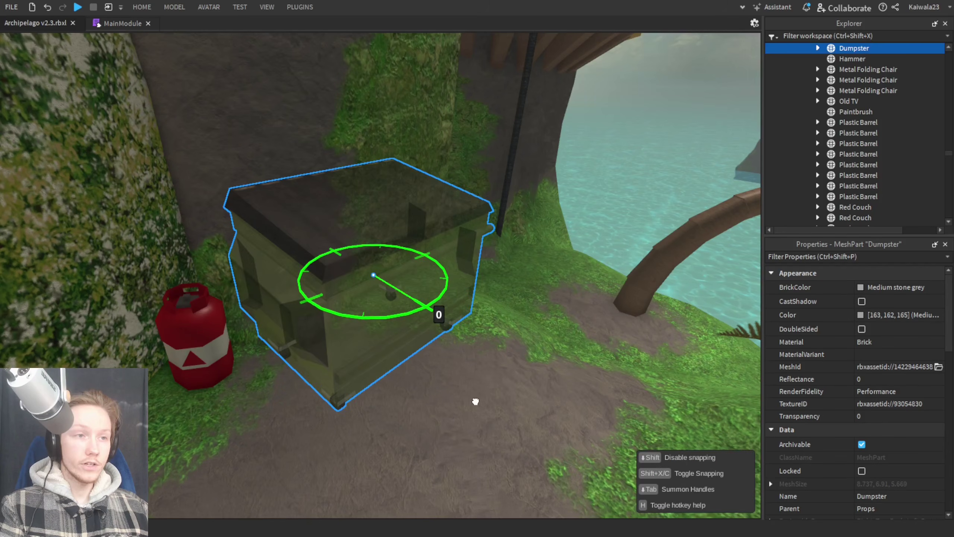
left_click(487, 411)
left_click(399, 277)
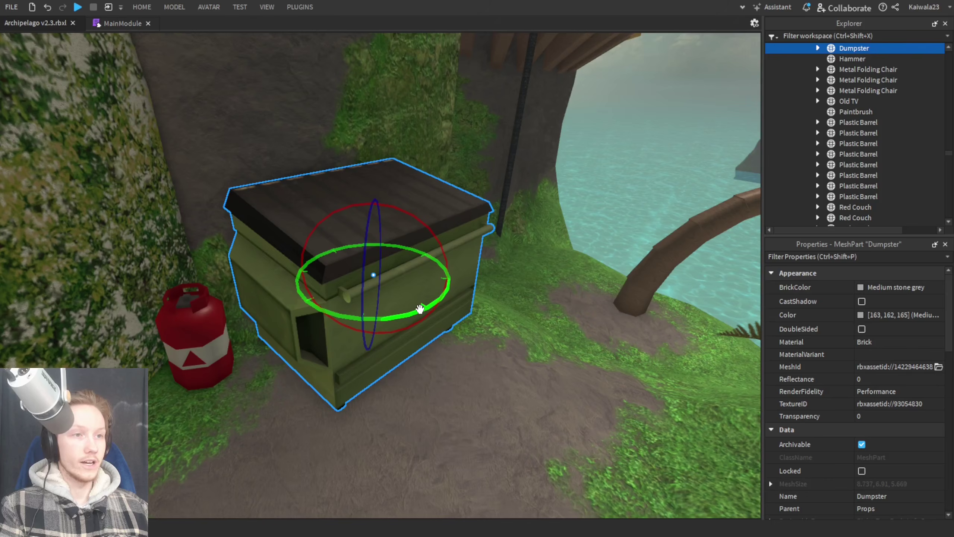
left_click_drag(420, 309, 300, 363)
left_click(499, 397)
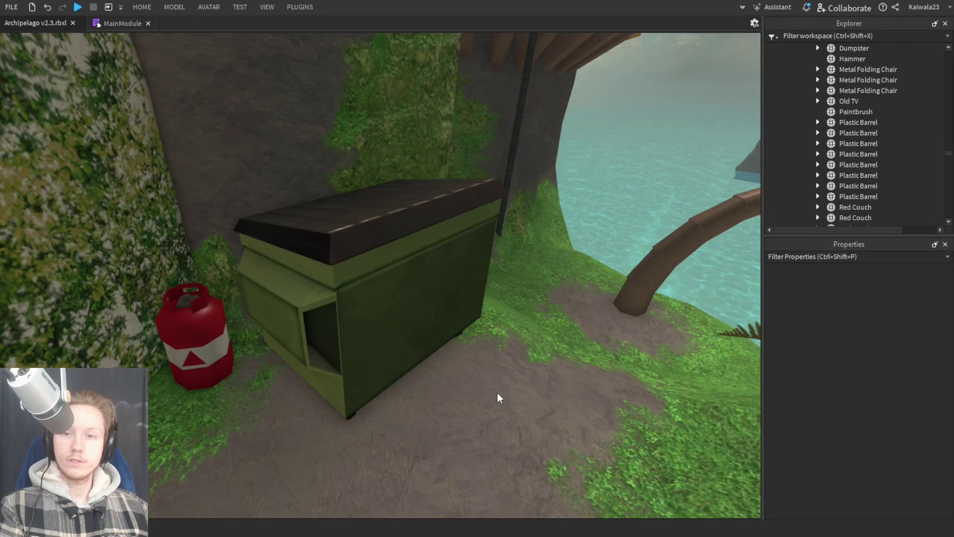
Step: Examine how the dumpster sits in its surroundings from farther away and from close up
scroll(439, 386, "down", 5)
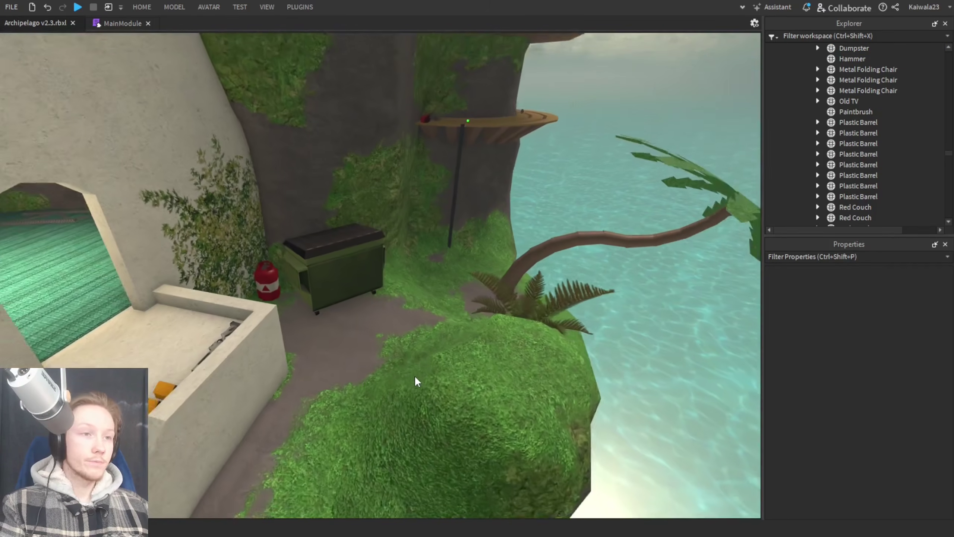
scroll(412, 376, "up", 3)
scroll(413, 376, "up", 3)
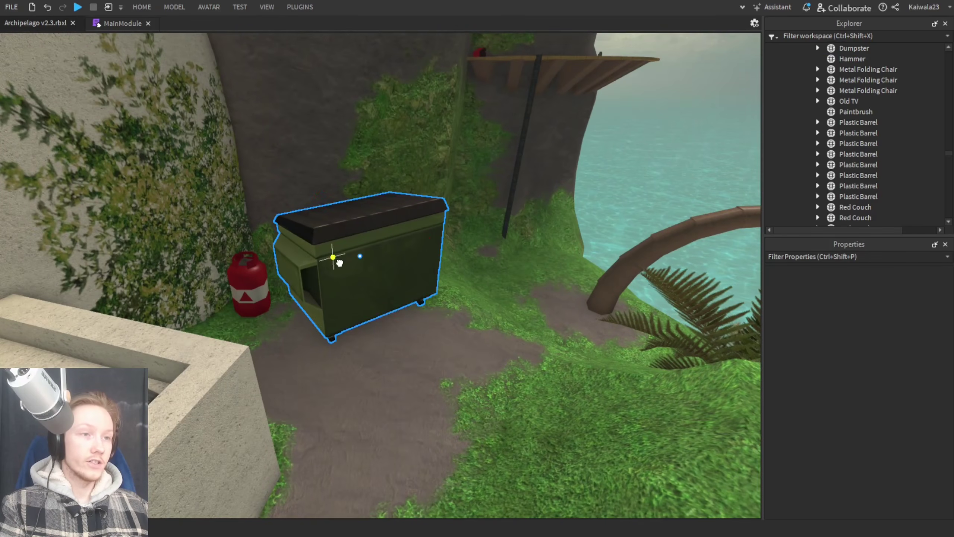
left_click(376, 306)
left_click(400, 378)
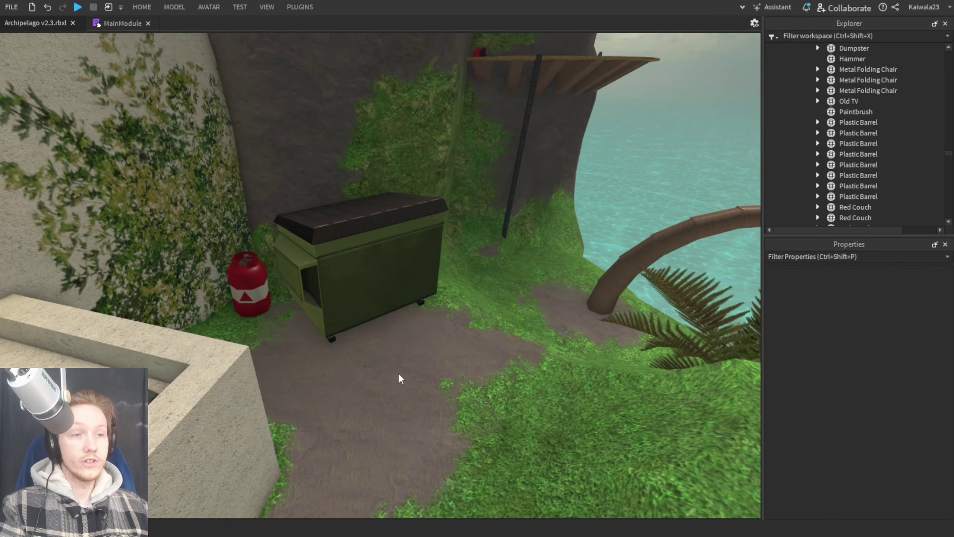
left_click(398, 315)
left_click_drag(368, 292, 330, 192)
left_click(389, 396)
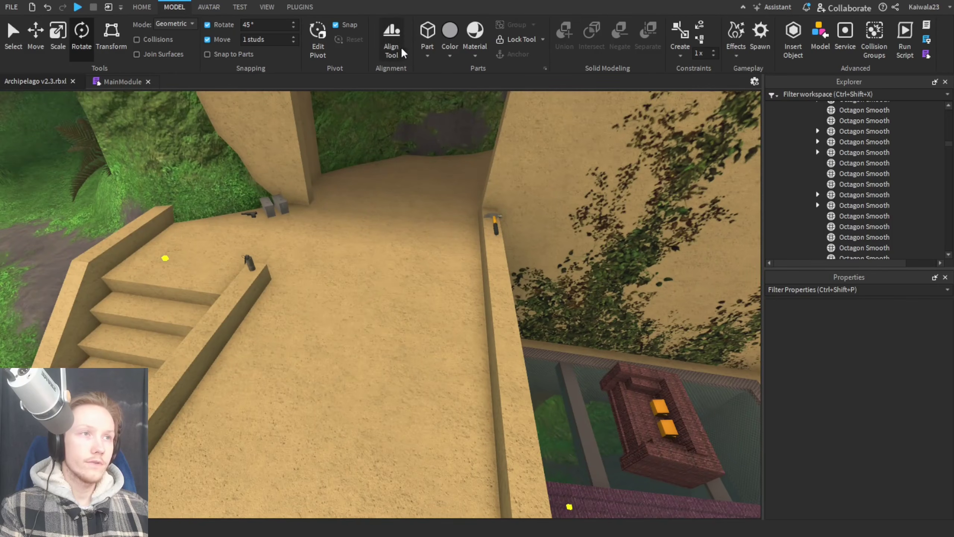
Step: Insert a cylinder part near the sandy walkway
left_click(427, 55)
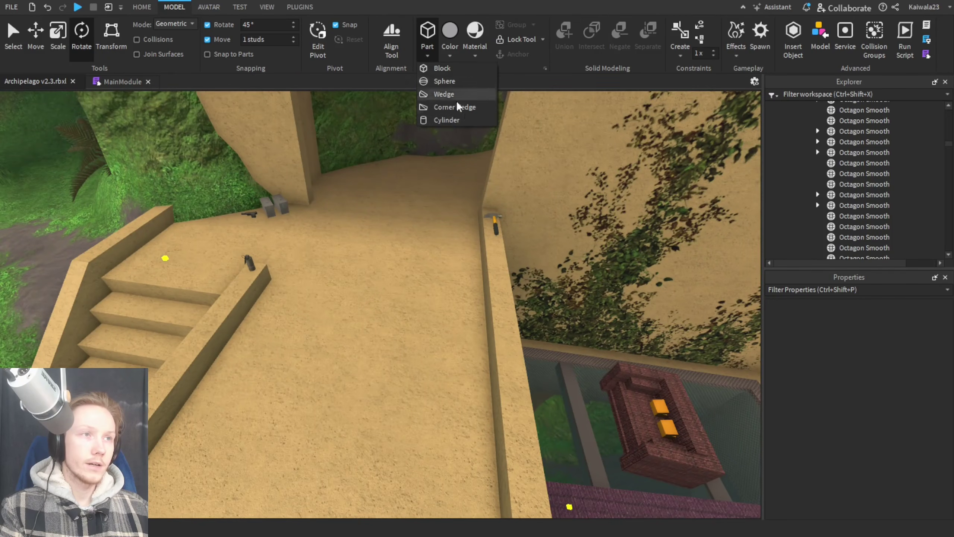
left_click(451, 119)
right_click_drag(401, 357, 401, 356)
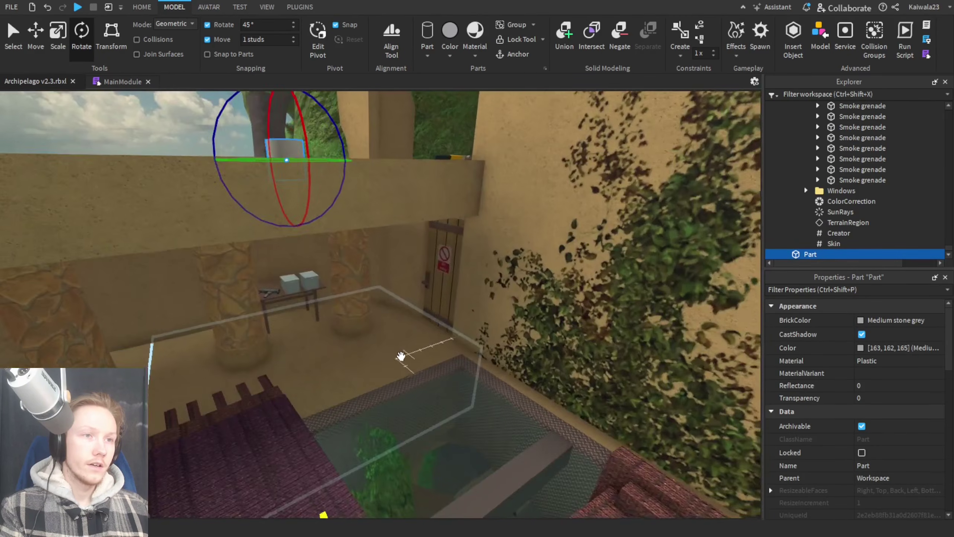
scroll(927, 451, "down", 5)
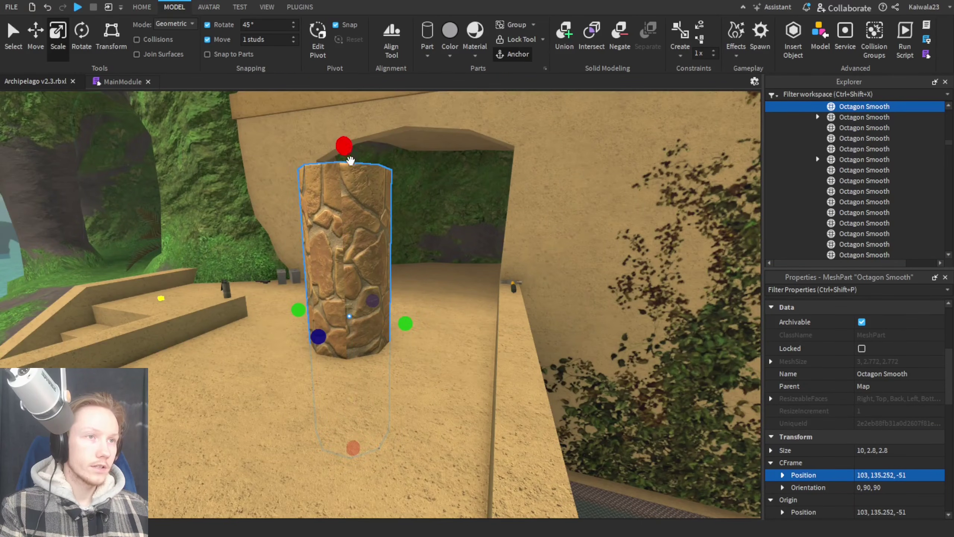
Step: Shorten the Octagon Smooth stone column to a size of 2, 2.8, 2.8 and lay it on its side with orientation 0, 90, 0
left_click_drag(344, 145, 351, 272)
mouse_move(404, 324)
left_mouse_down()
mouse_move(379, 320)
mouse_move(413, 324)
left_mouse_up()
right_click_drag(473, 350, 470, 354)
key("w")
key("ctrl+2")
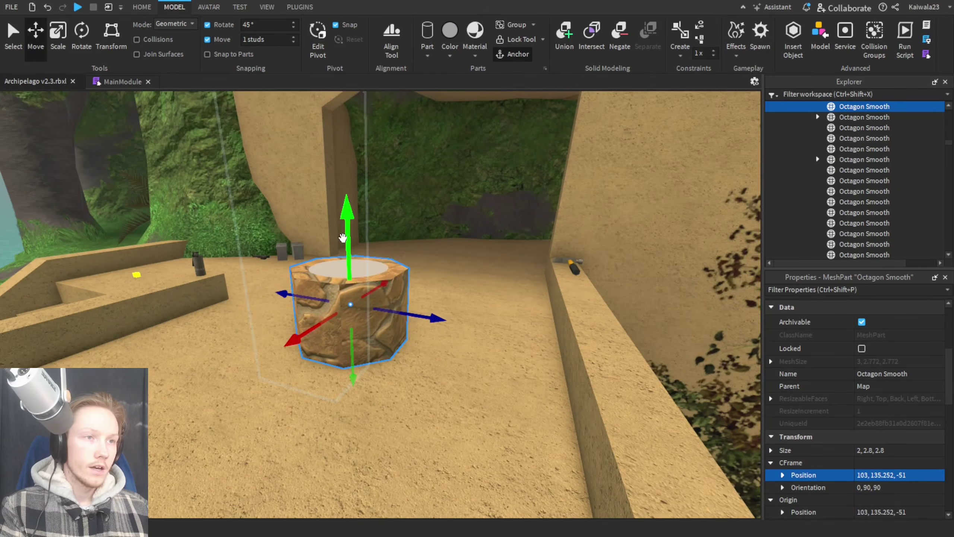
left_click_drag(343, 238, 400, 334)
key("ctrl+4")
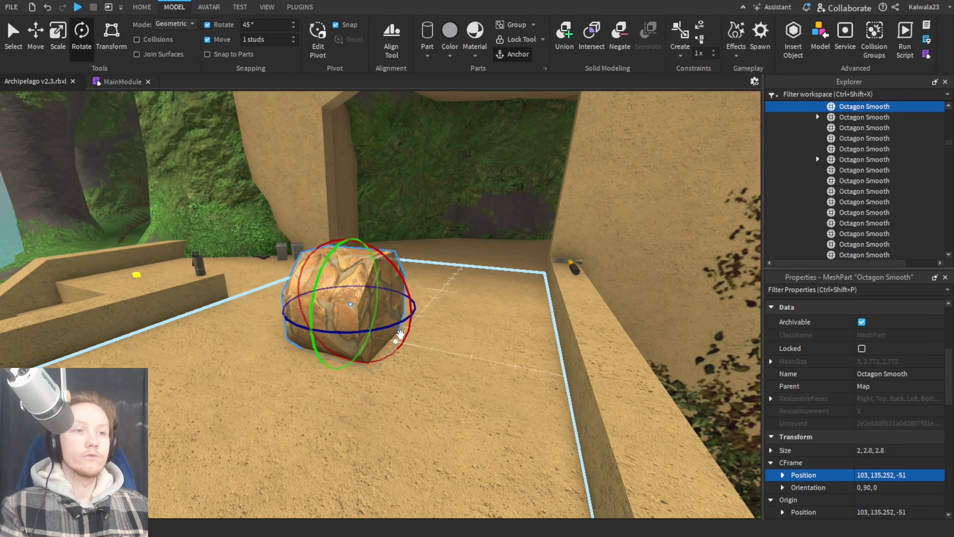
Step: Lengthen the stone octagon mesh to 4 studs and move it beside the cylinder to position 103, 135.252, -47
key("ctrl+3")
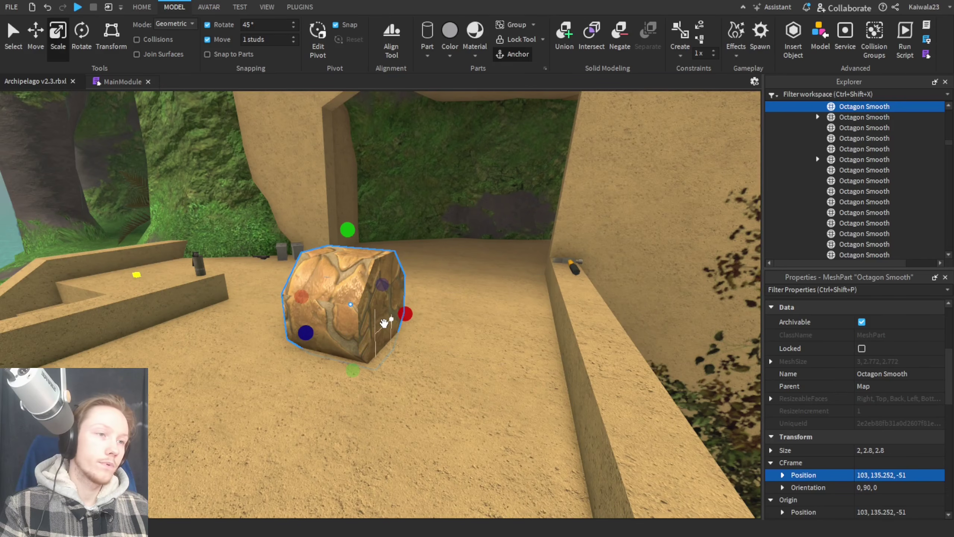
left_click_drag(403, 315, 301, 292)
key("ctrl+2")
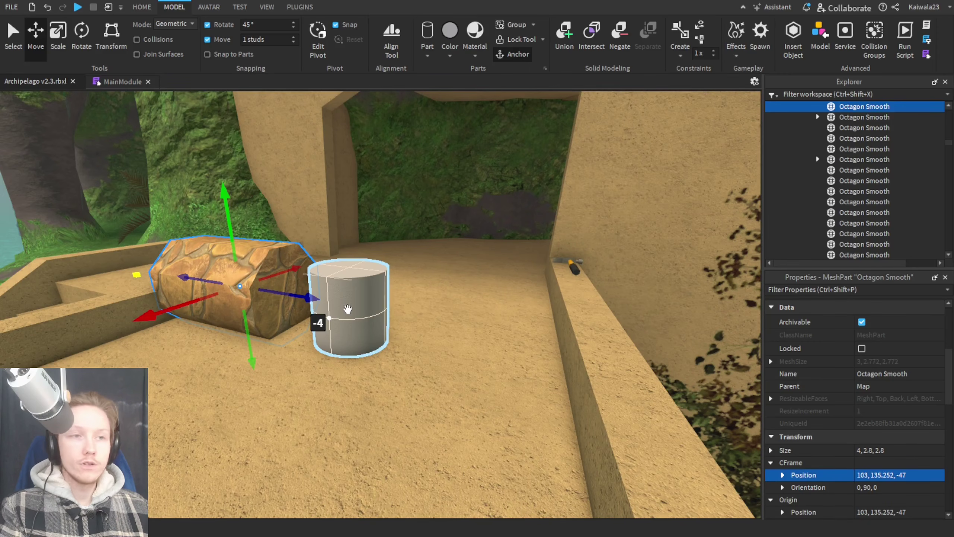
Step: Delete the stone octagon mesh and the grey cylinder part
key("Delete")
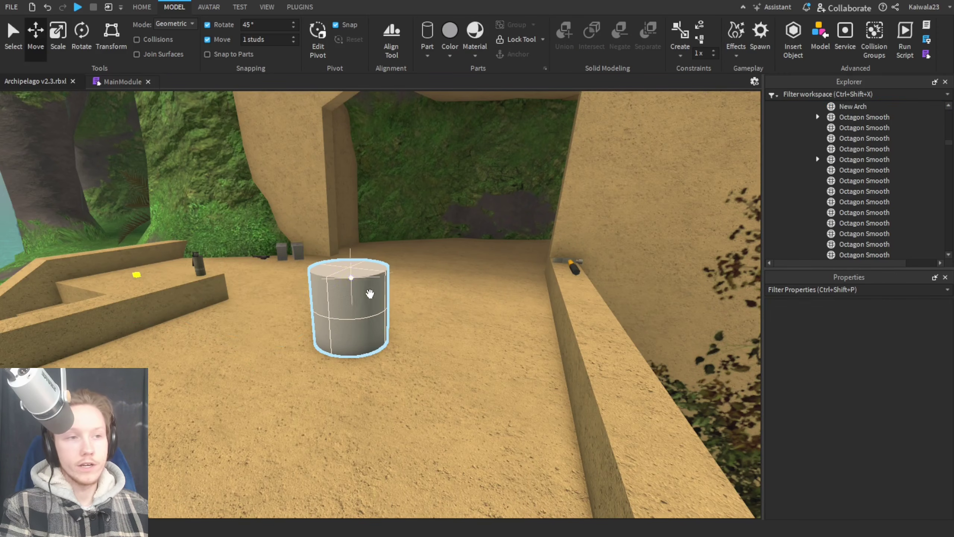
left_click(348, 305)
key("Delete")
Step: Switch to the Kai's Building Zone place and examine the corner arch mesh in the house's timber frame
right_click_drag(376, 307, 376, 313)
key("w")
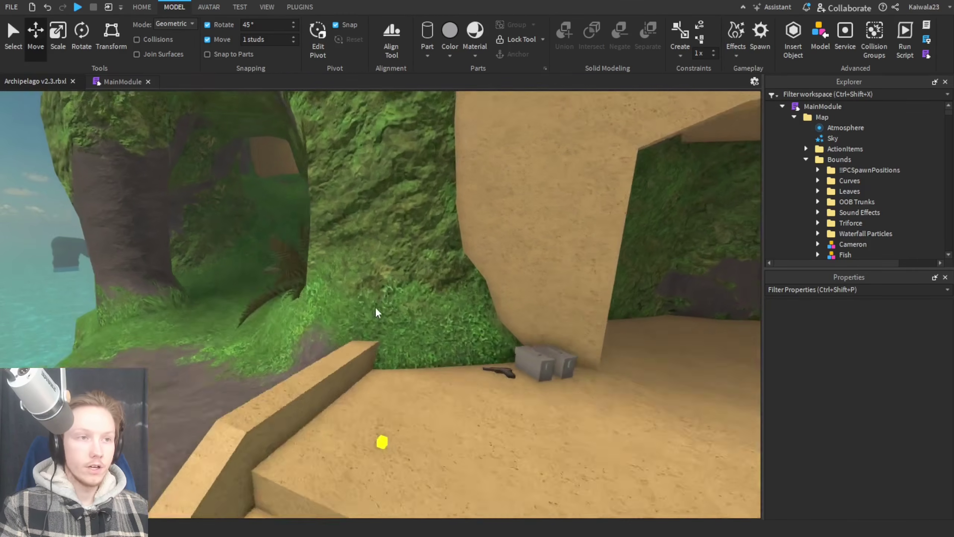
mouse_move(557, 535)
left_click(426, 512)
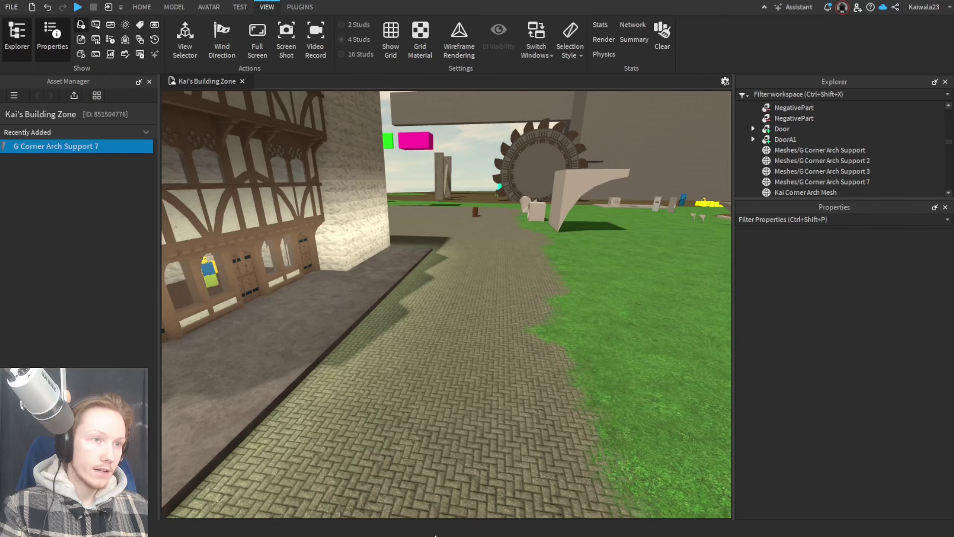
key("w")
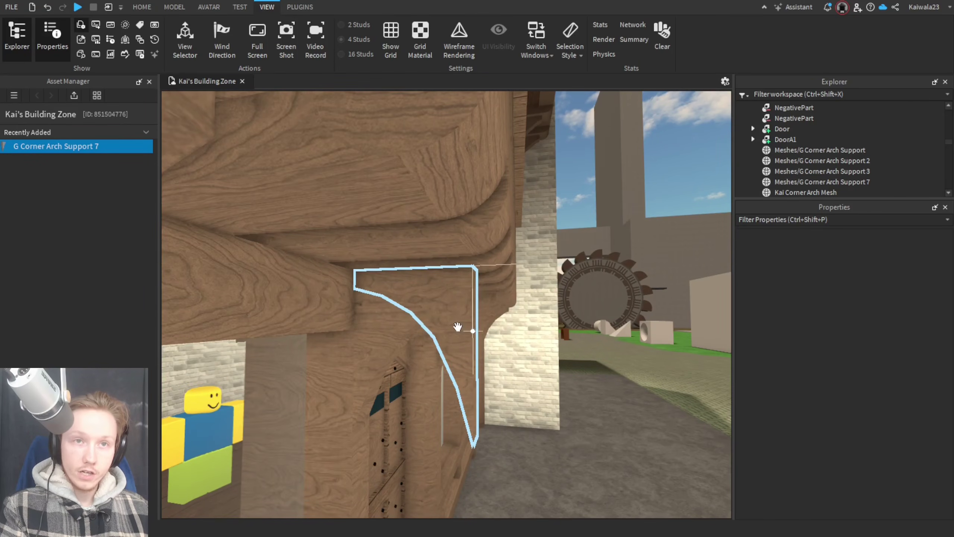
scroll(385, 327, "down", 5)
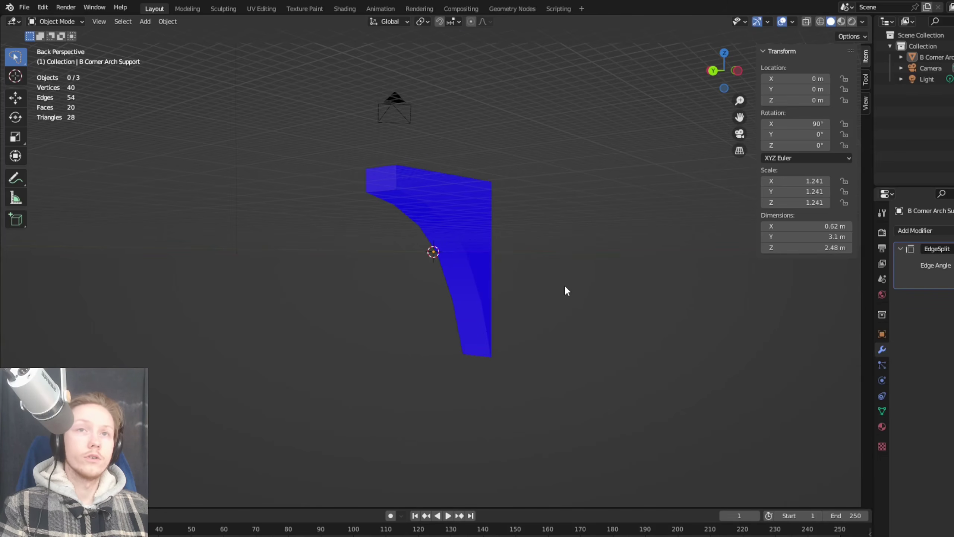
Step: Switch to Blender, rotate the corner arch support 180° about the global Z axis and export it as G Corner Arch Support Final.obj
key("Tab")
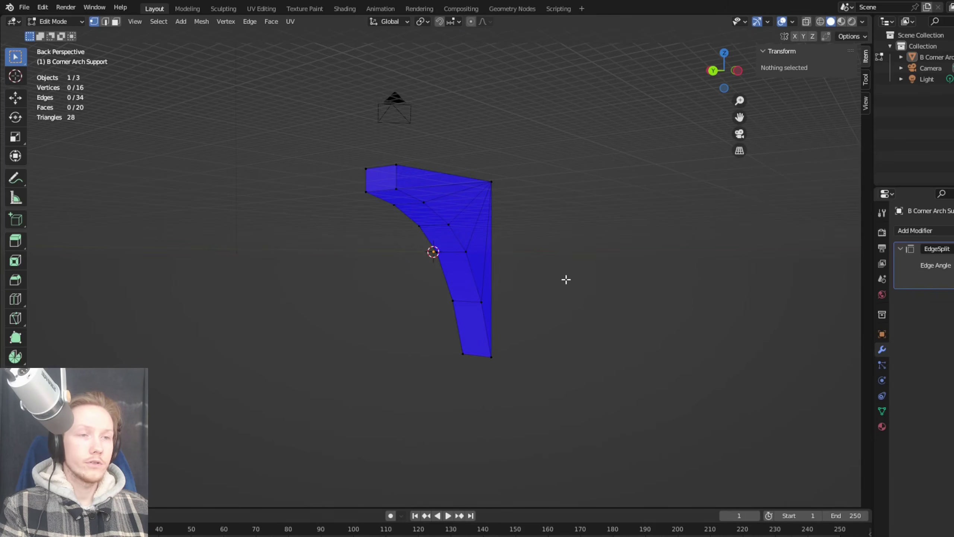
key("Tab")
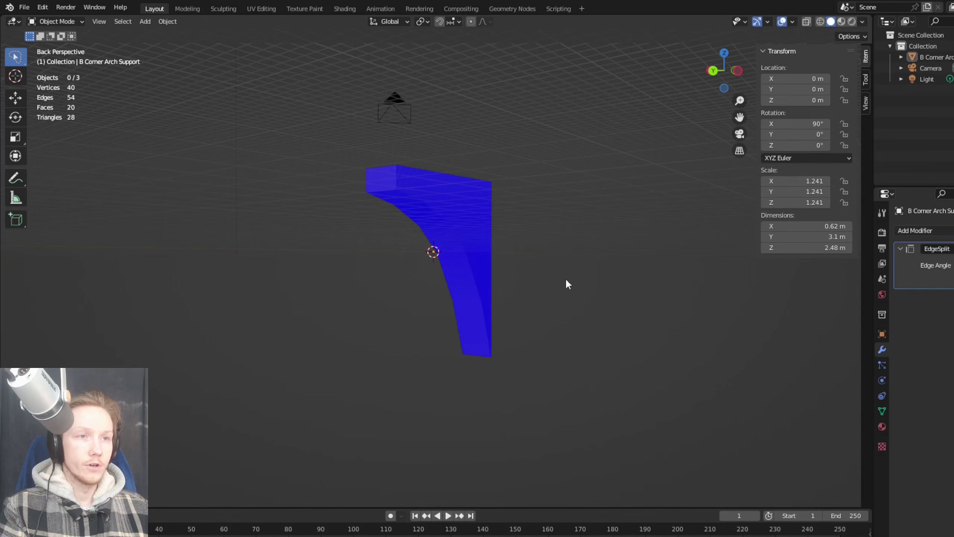
key("a")
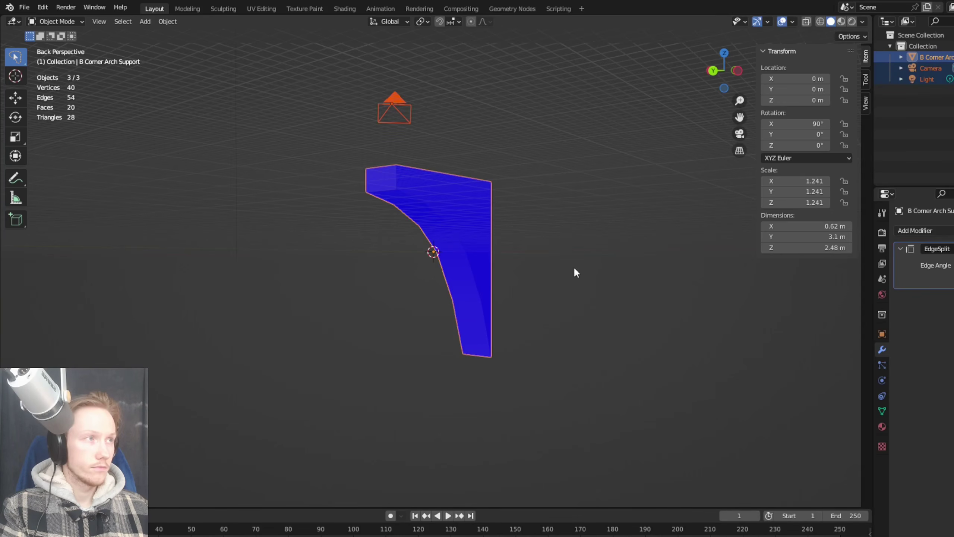
left_click(450, 212)
key("r")
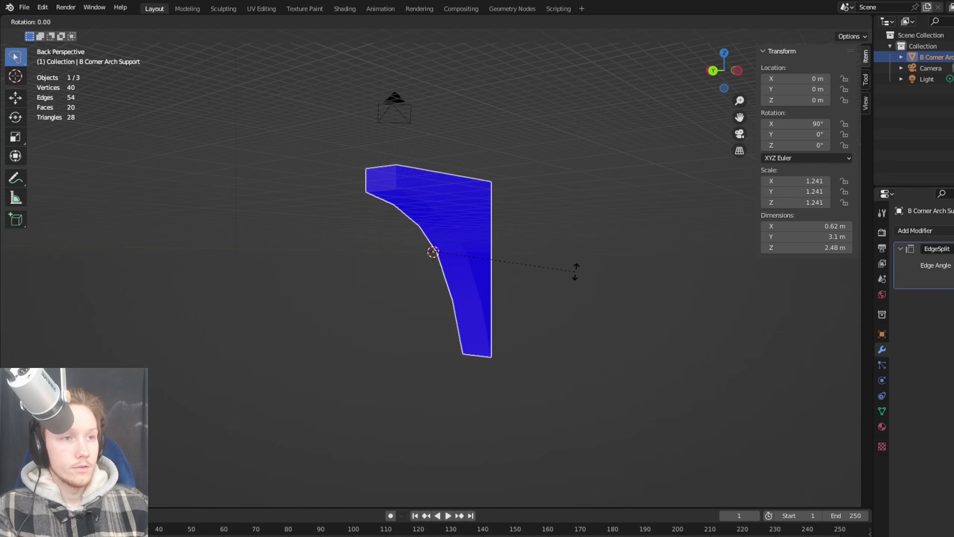
key("x")
key("z")
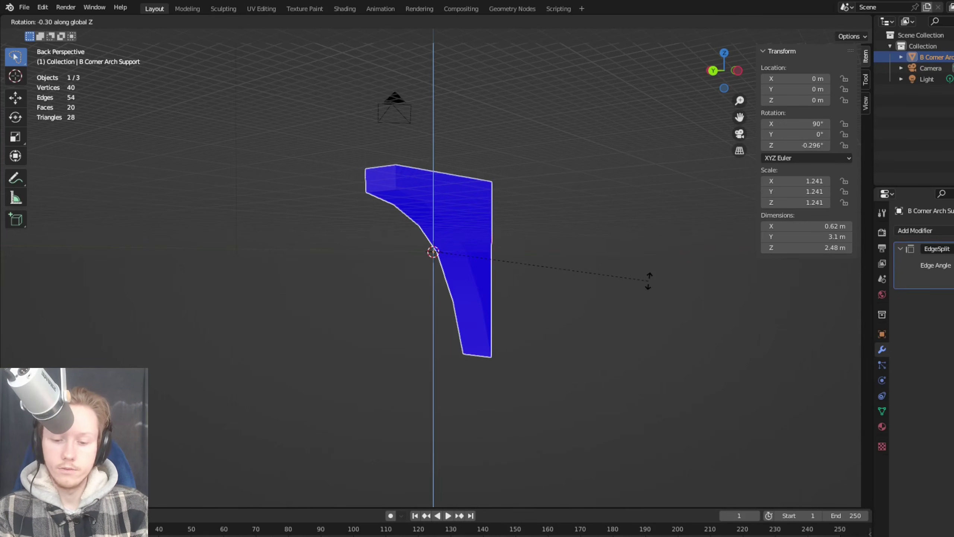
type("80")
key("Return")
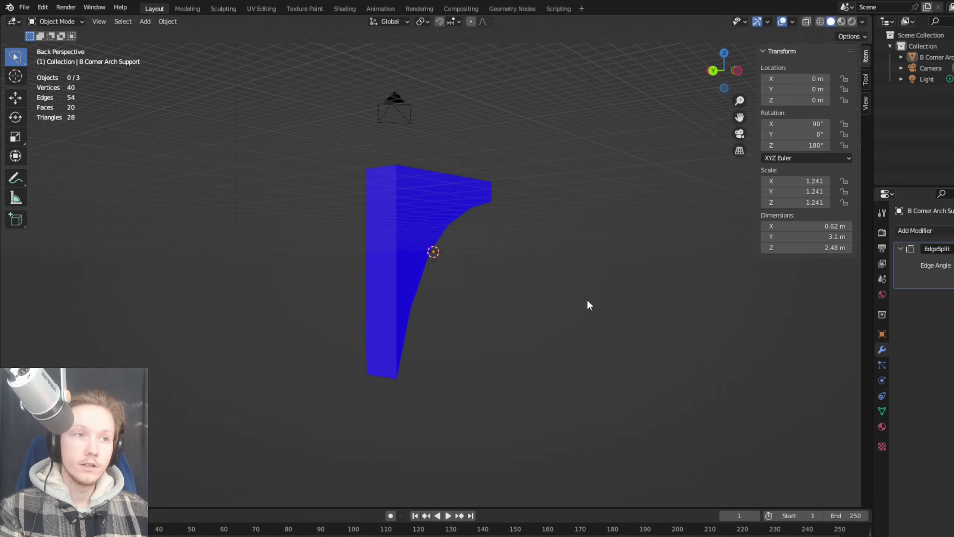
left_click(25, 7)
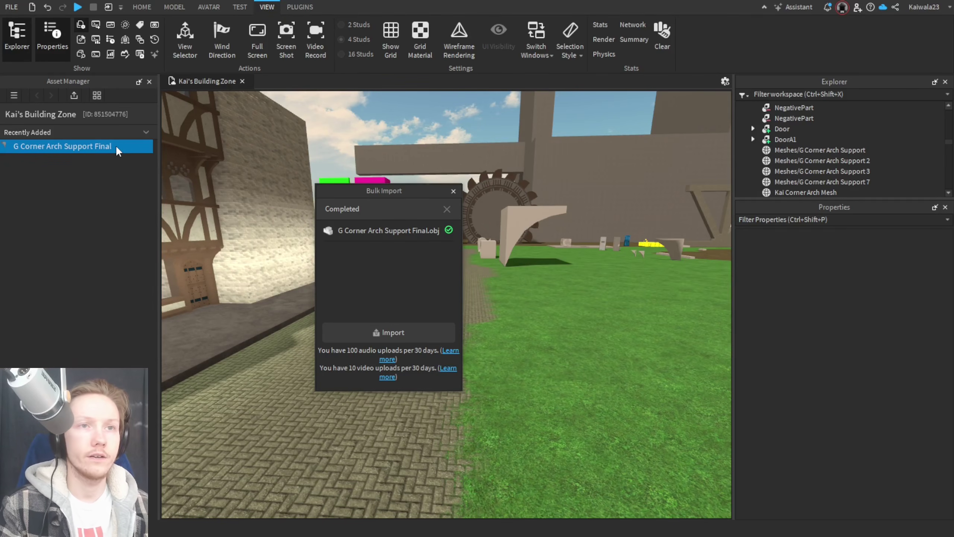
Step: Switch to Roblox Studio and insert the imported G Corner Arch Support Final mesh into Kai's Building Zone
left_click(198, 189)
left_click(452, 192)
key("f")
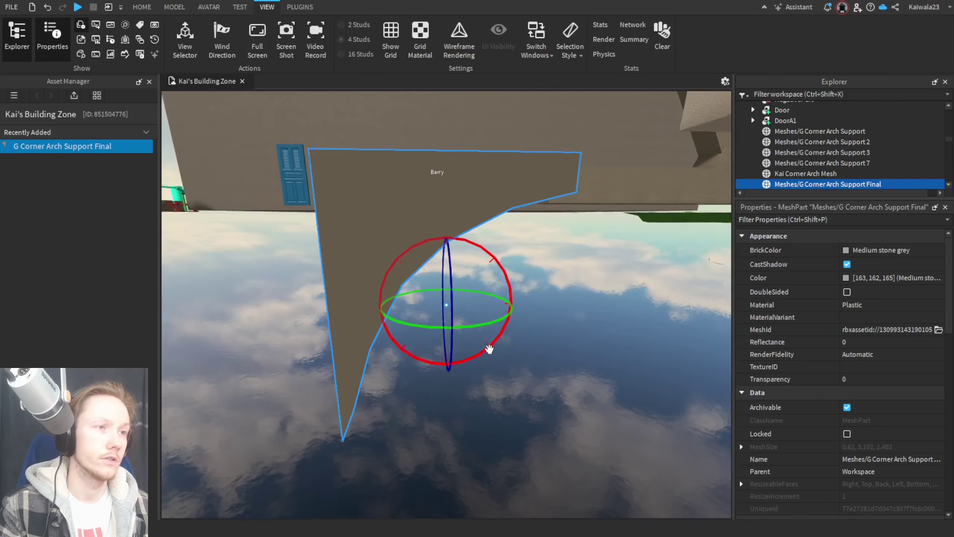
Step: Move the new arch mesh onto the brick path beside the timber-framed house and delete the old Kai Corner Arch Mesh
right_click_drag(487, 349, 488, 349)
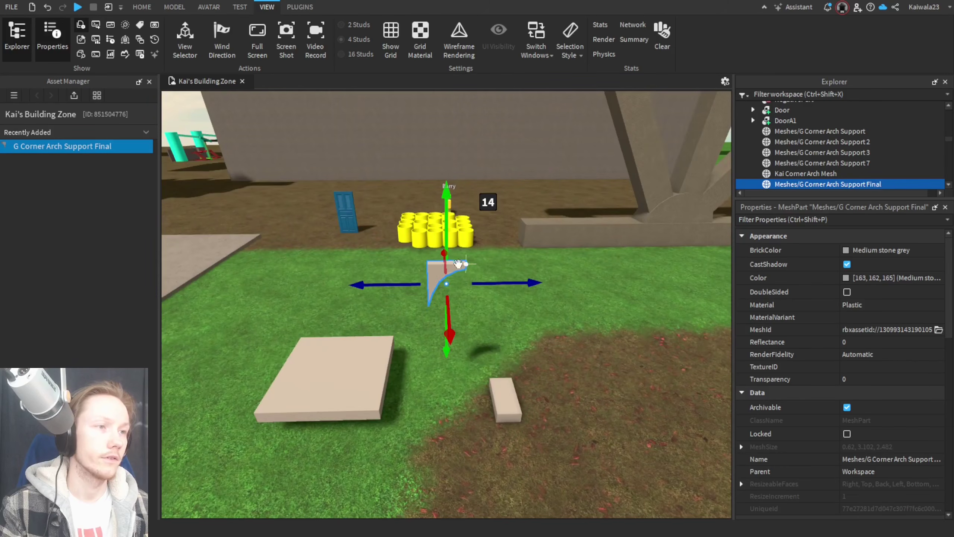
left_click_drag(454, 268, 371, 326)
right_click_drag(391, 320, 371, 326)
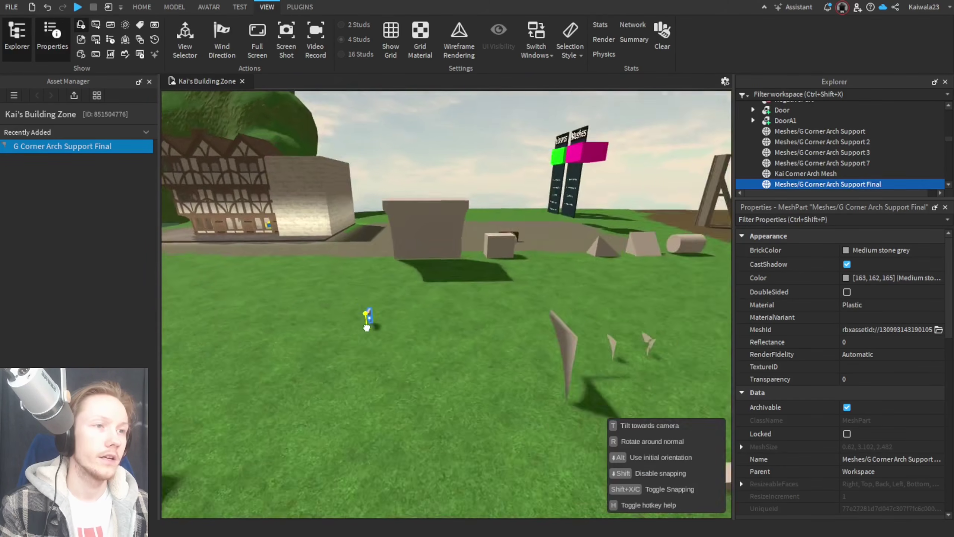
left_click_drag(372, 326, 366, 327)
right_click_drag(371, 326, 366, 328)
left_click_drag(367, 328, 371, 324)
right_click_drag(367, 327, 371, 324)
key("w")
left_click_drag(371, 324, 414, 319)
right_click_drag(371, 325, 454, 283)
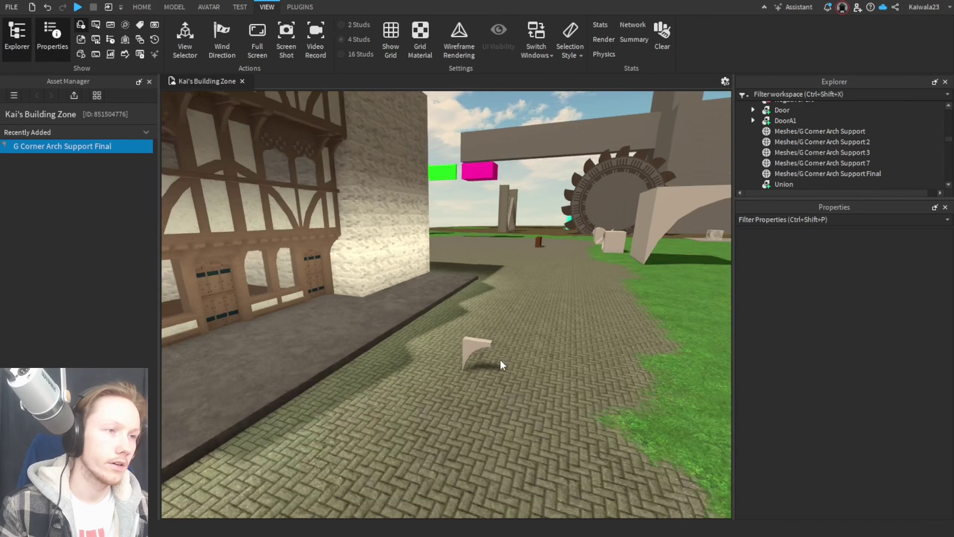
key("w")
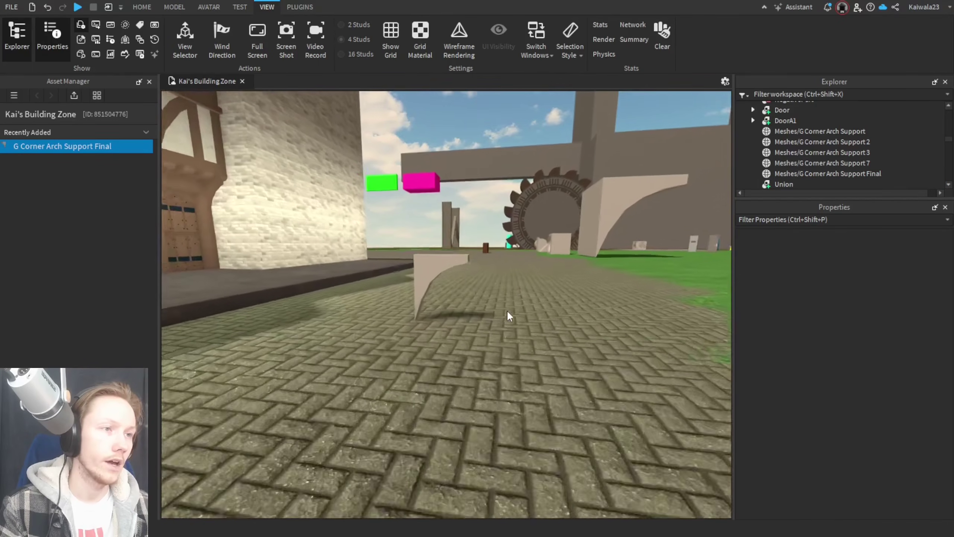
Step: Set the new arch mesh's CollisionFidelity to PreciseConvexDecomposition and its RenderFidelity to Performance
left_click(417, 239)
scroll(868, 449, "down", 10)
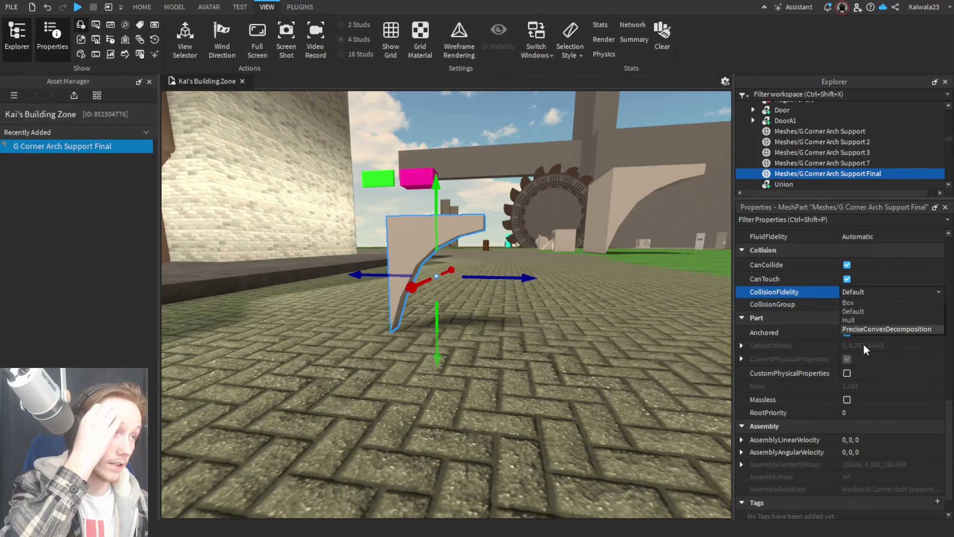
scroll(909, 389, "up", 10)
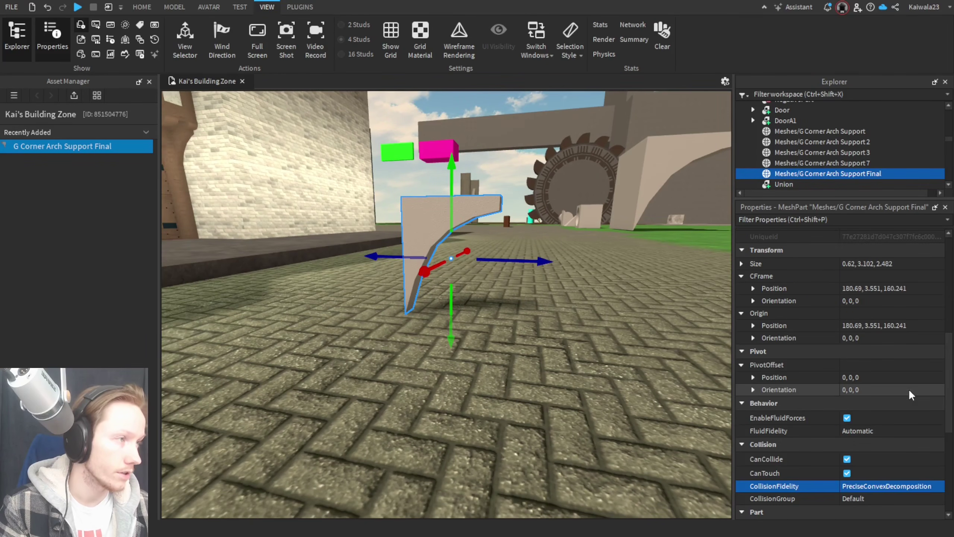
left_click(875, 355)
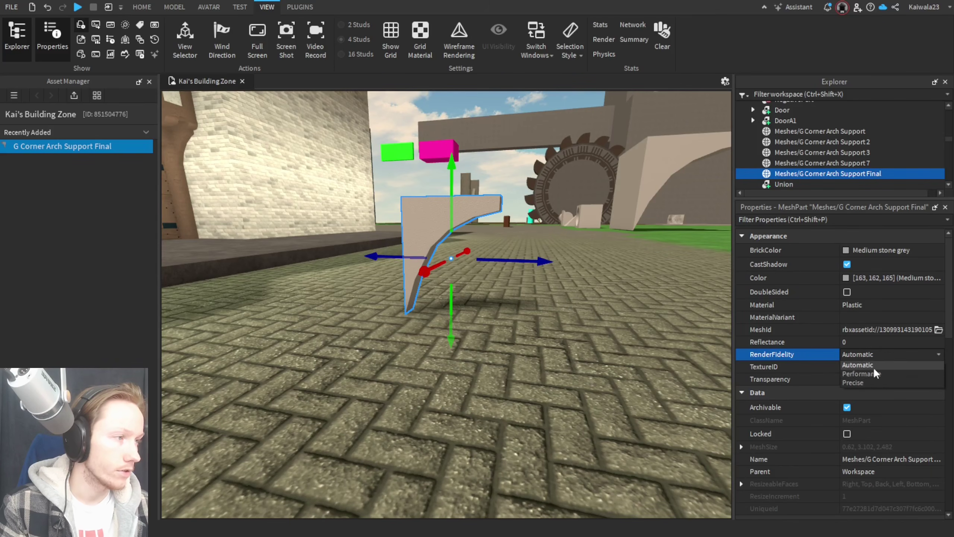
left_click(869, 372)
Step: Rename the new arch mesh as Kai Corner Arch Mesh
scroll(888, 447, "down", 5)
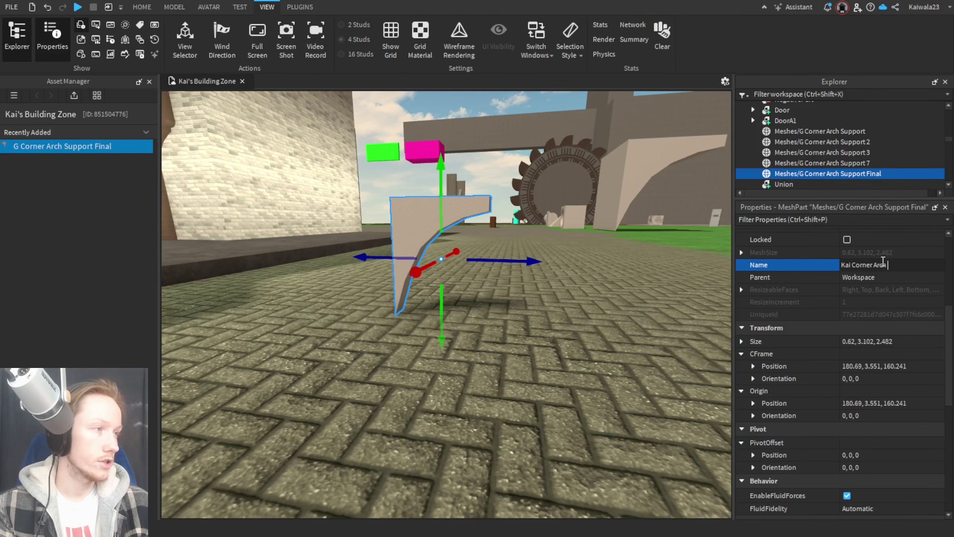
key("Return")
key("s")
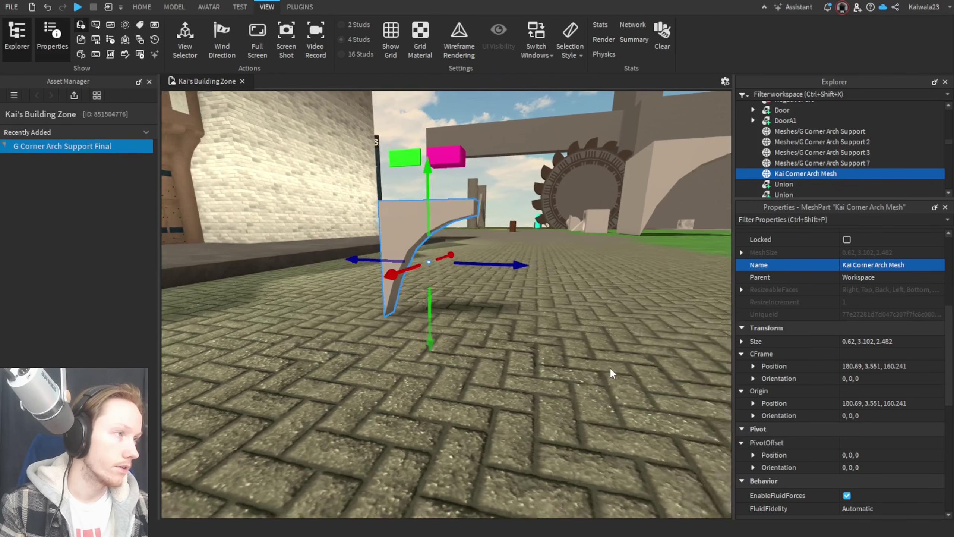
Step: Look up and copy the hex colour of a wooden support union on the Tudor house front
right_click_drag(611, 372, 556, 334)
key("w")
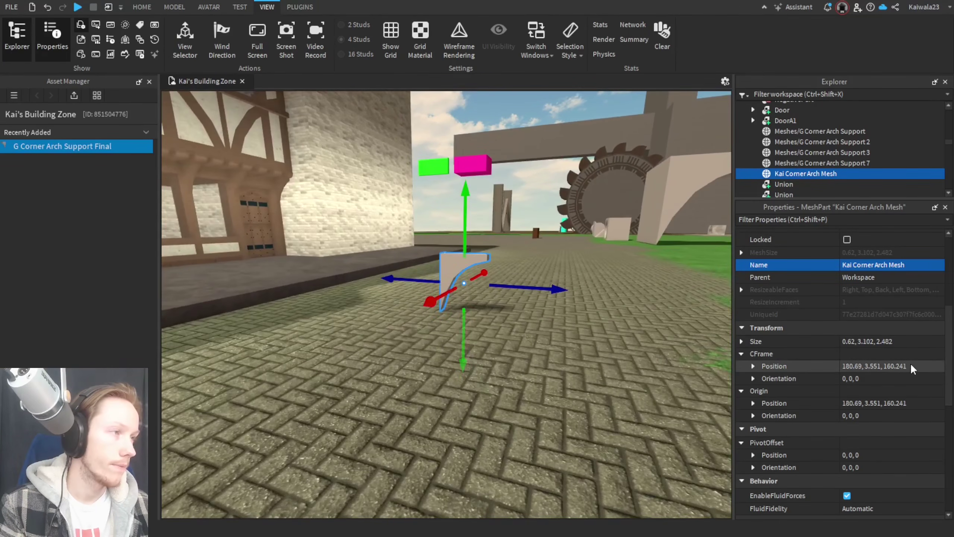
scroll(905, 370, "down", 8)
scroll(901, 379, "up", 10)
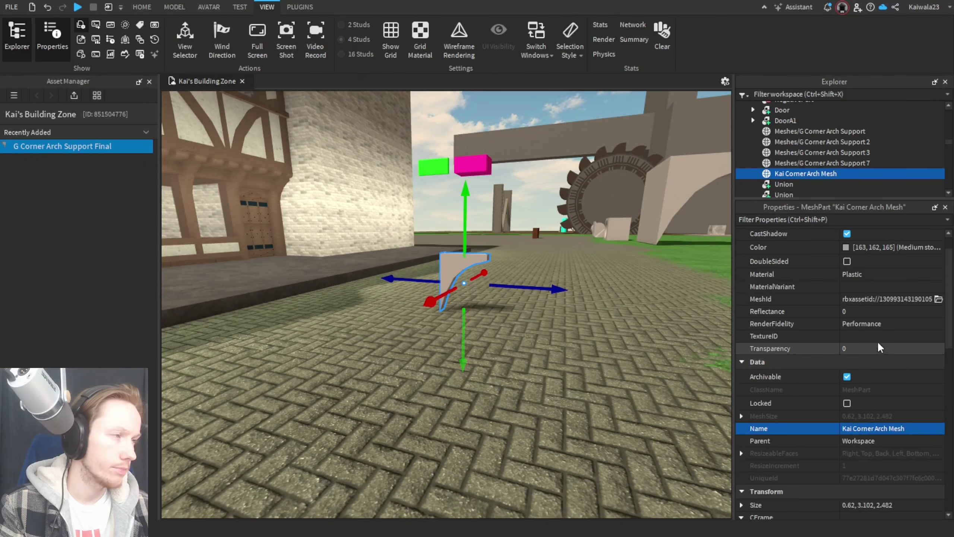
right_click_drag(552, 466, 473, 437)
key("w")
key("a")
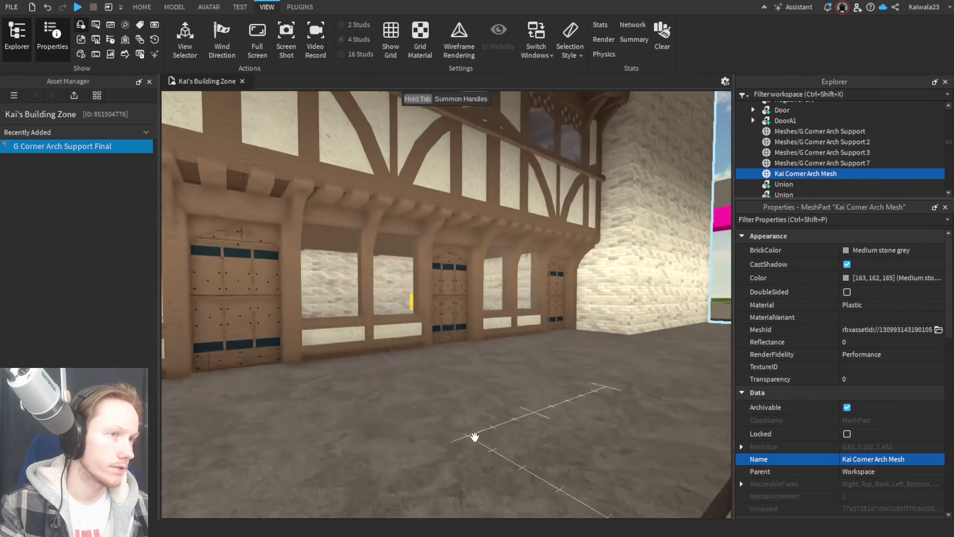
left_click(346, 302)
left_click(846, 278)
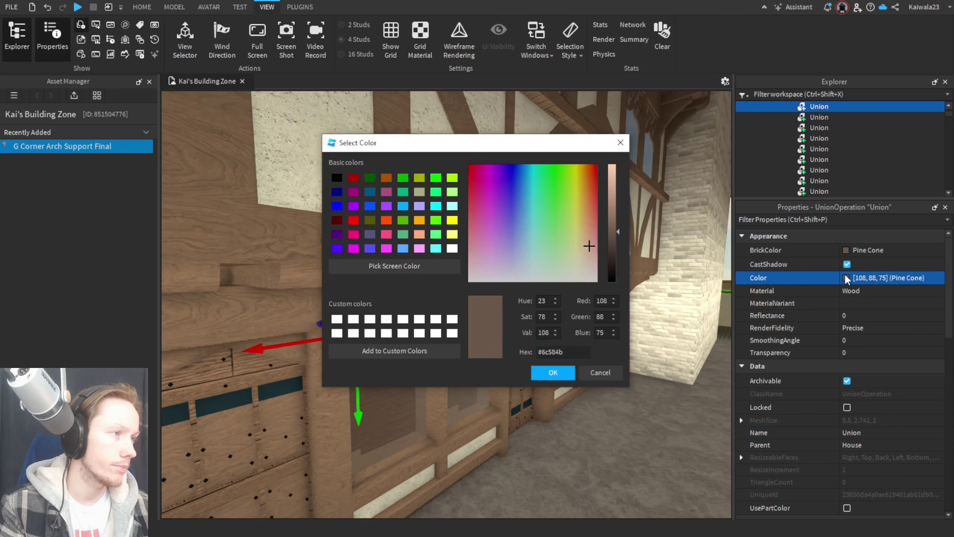
left_click(551, 373)
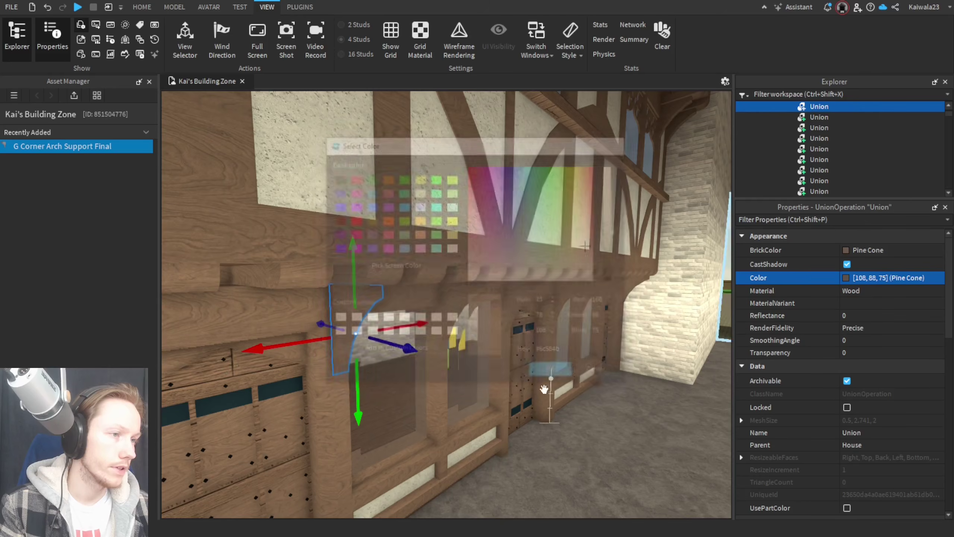
Step: Set the colour of Kai Corner Arch Mesh to #6c584b
right_click_drag(544, 385, 526, 408)
key("w")
left_click(421, 388)
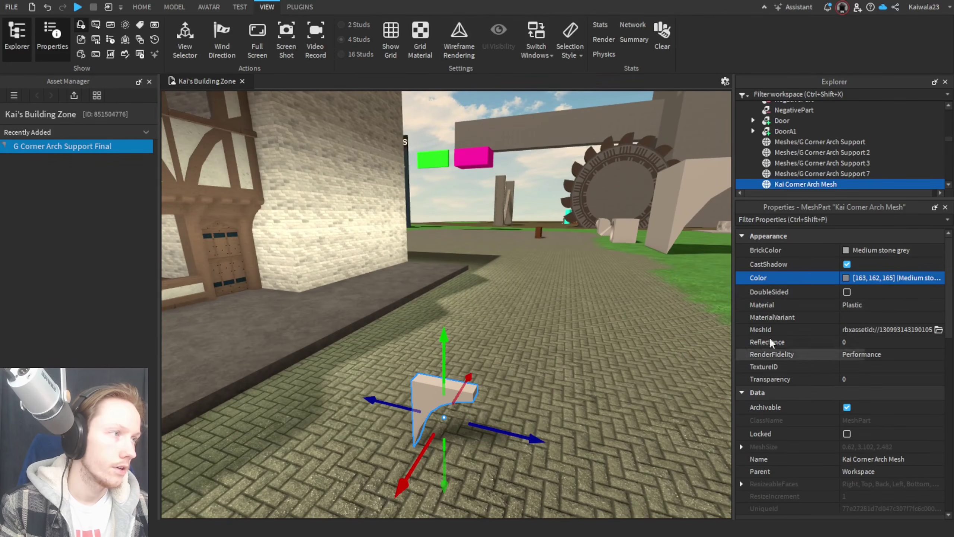
left_click(845, 280)
type("#6c584b")
left_click(554, 376)
left_click(594, 414)
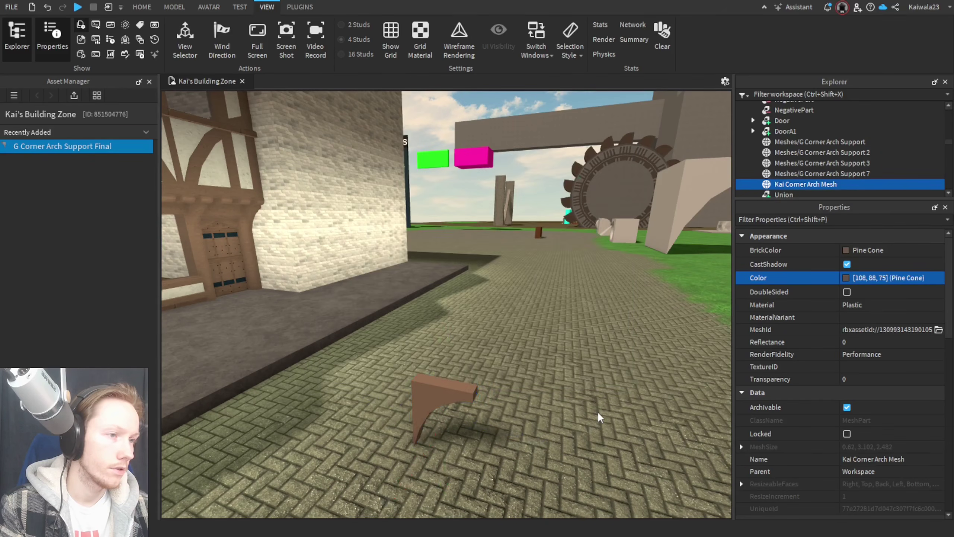
Step: Check the material of the house's wooden support and set Kai Corner Arch Mesh's material to Wood
key("w")
right_click_drag(598, 416, 572, 404)
key("w")
left_click(367, 232)
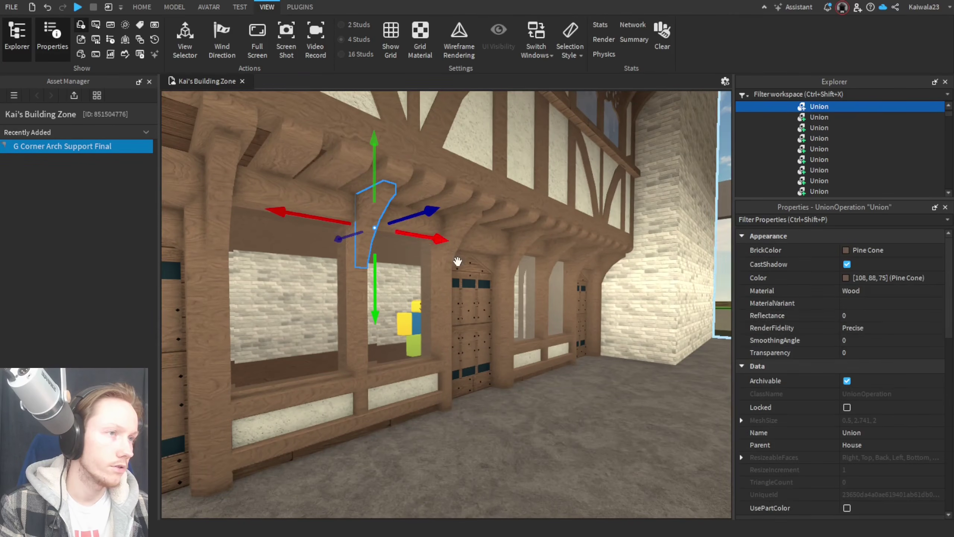
left_click(843, 288)
right_click_drag(568, 365, 569, 365)
key("w")
key("d")
key("w")
key("w")
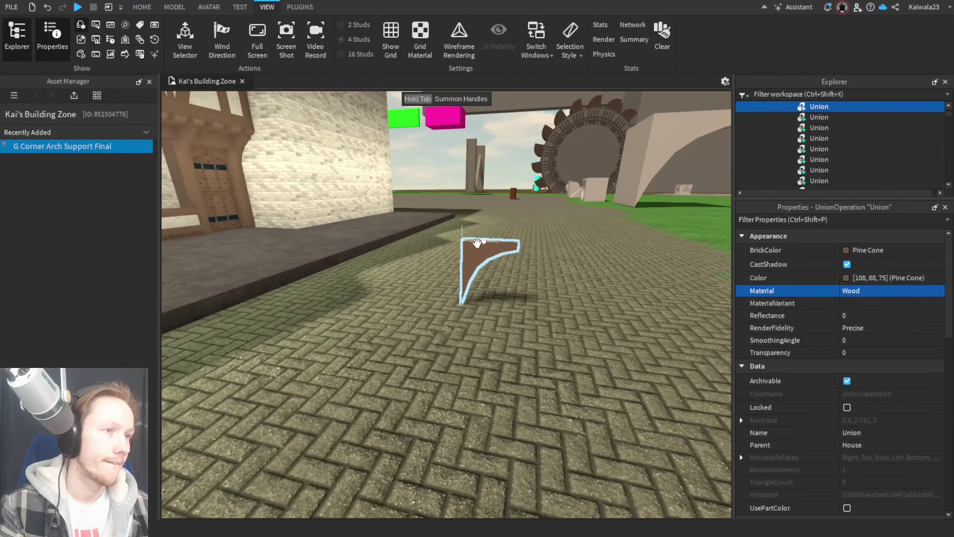
left_click(483, 263)
left_click(532, 387)
Step: Duplicate the whole Tudor House model and move the copy to open ground away from the original
key("s")
right_click_drag(532, 387, 541, 381)
key("d")
key("w")
key("s")
left_click(540, 382)
key("d")
key("w")
left_click(169, 11)
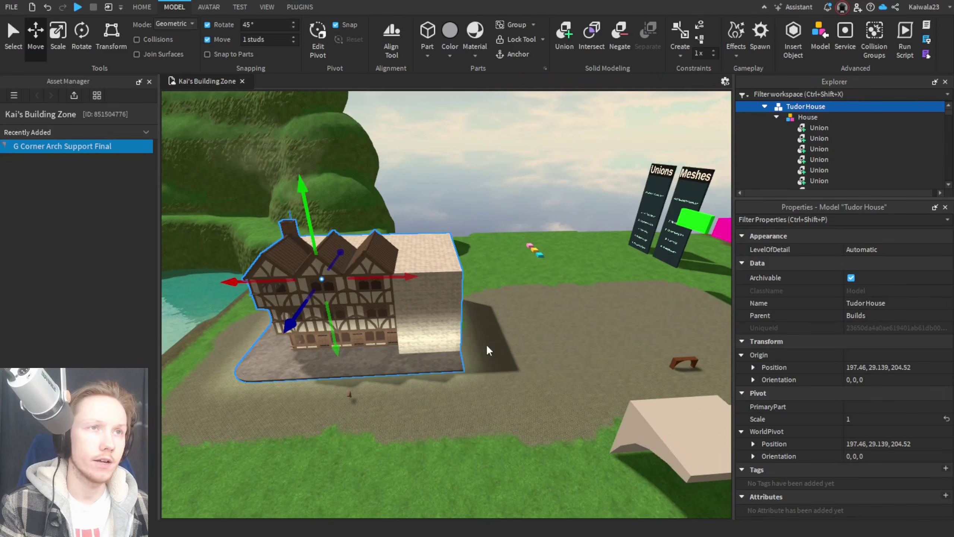
right_click_drag(487, 349, 491, 353)
key("ctrl+d")
left_click_drag(392, 271, 664, 283)
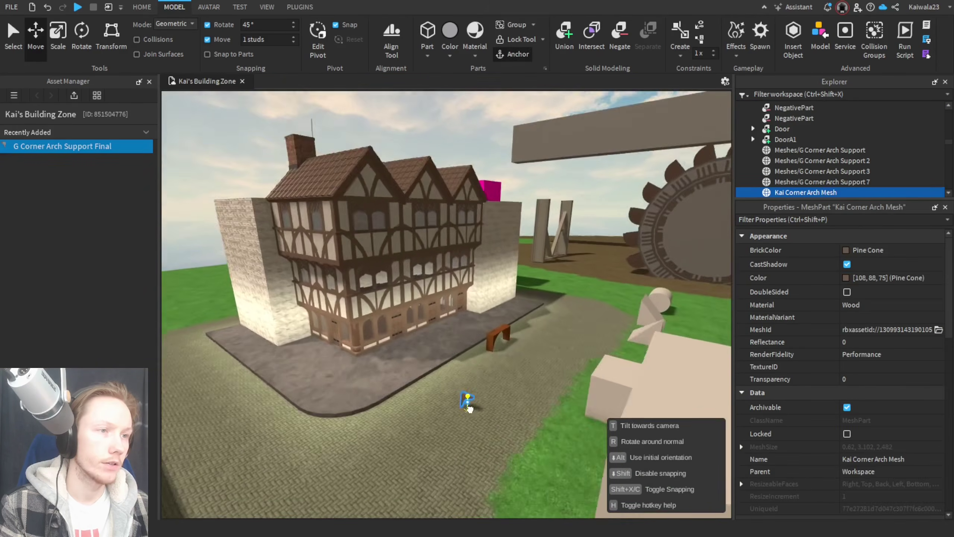
Step: Place Kai Corner Arch Mesh on the pavement in front of the duplicated Tudor House
key("w")
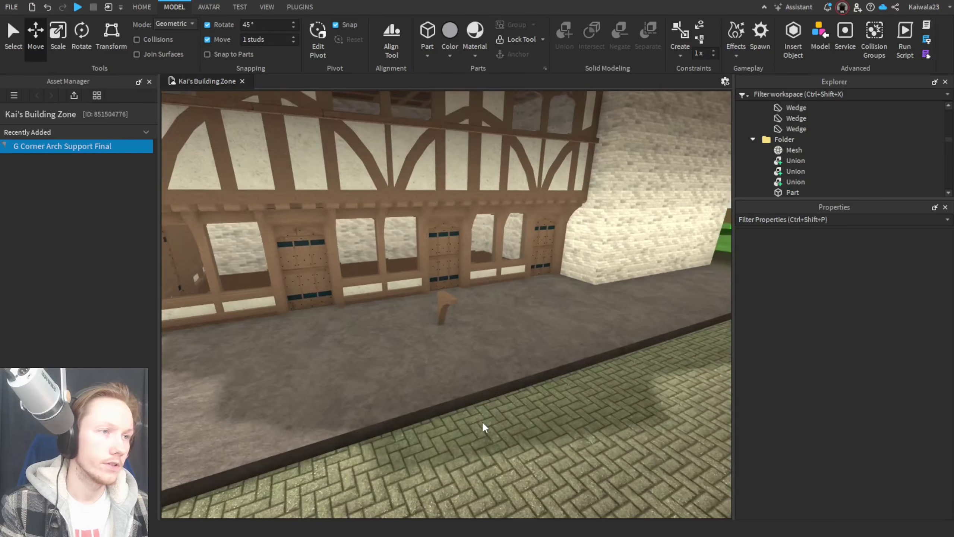
key("w")
key("a")
key("s")
key("s")
key("d")
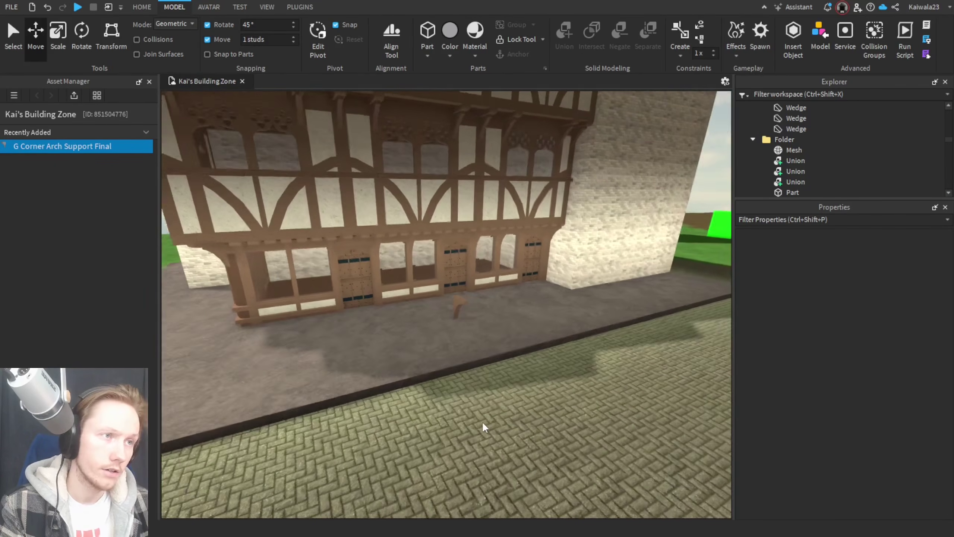
key("w")
key("w")
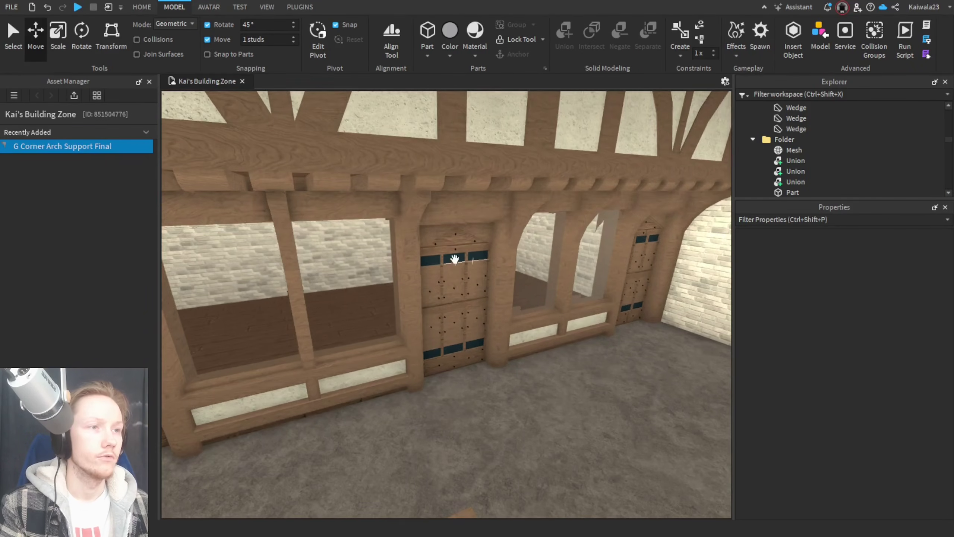
Step: Try to ungroup the duplicated Tudor House model
left_click(480, 218)
key("f")
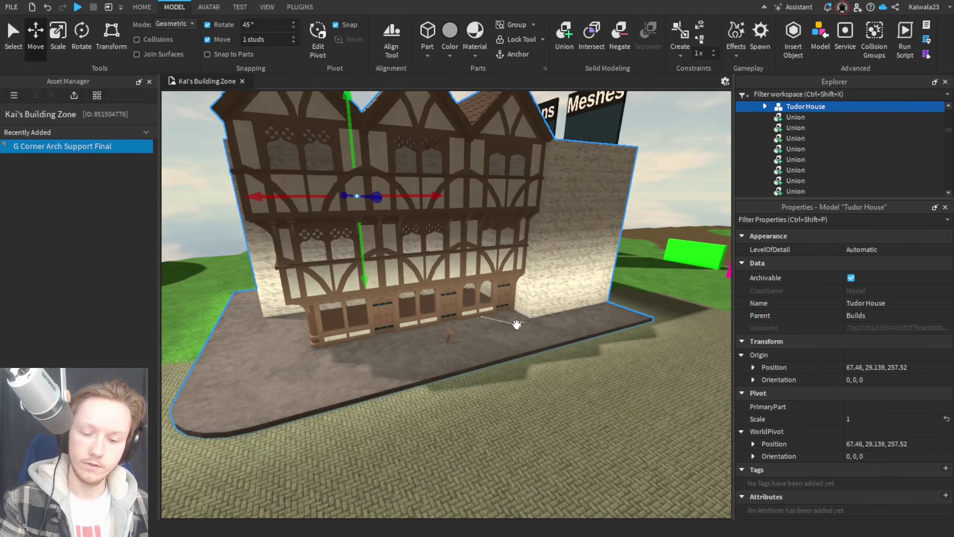
key("ctrl+u")
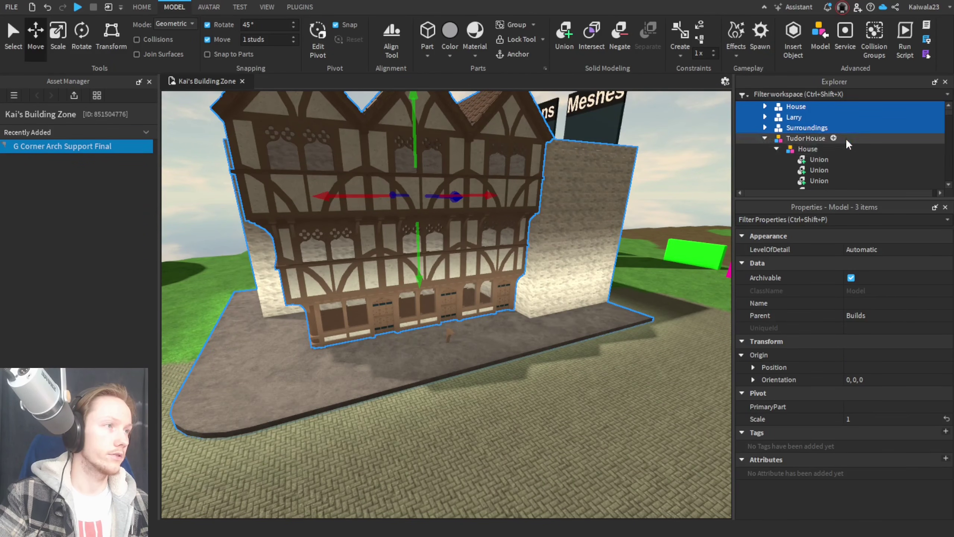
scroll(847, 144, "up", 1)
key("ctrl+z")
Step: Insert a folder inside the duplicated Tudor House model and rename it Tudor House
scroll(800, 160, "down", 2)
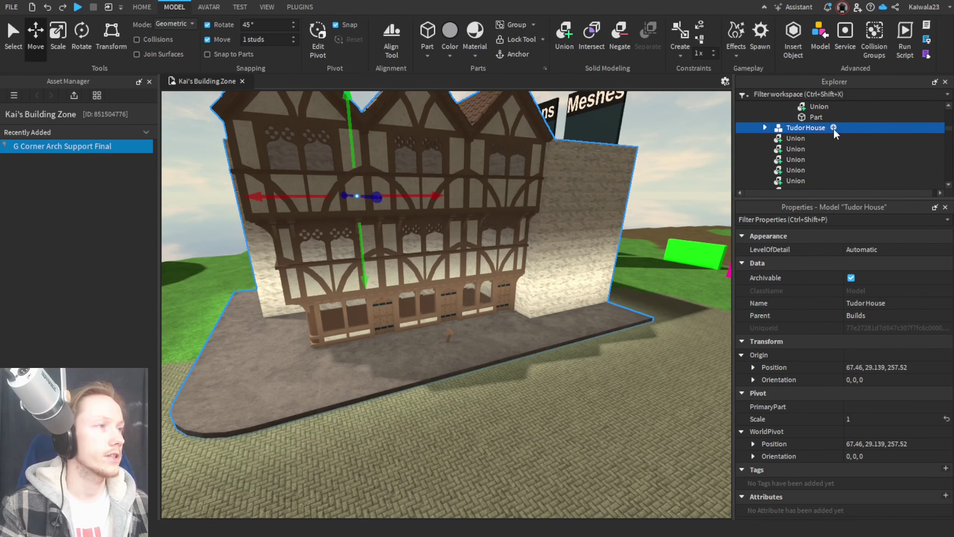
left_click(833, 127)
type("fol")
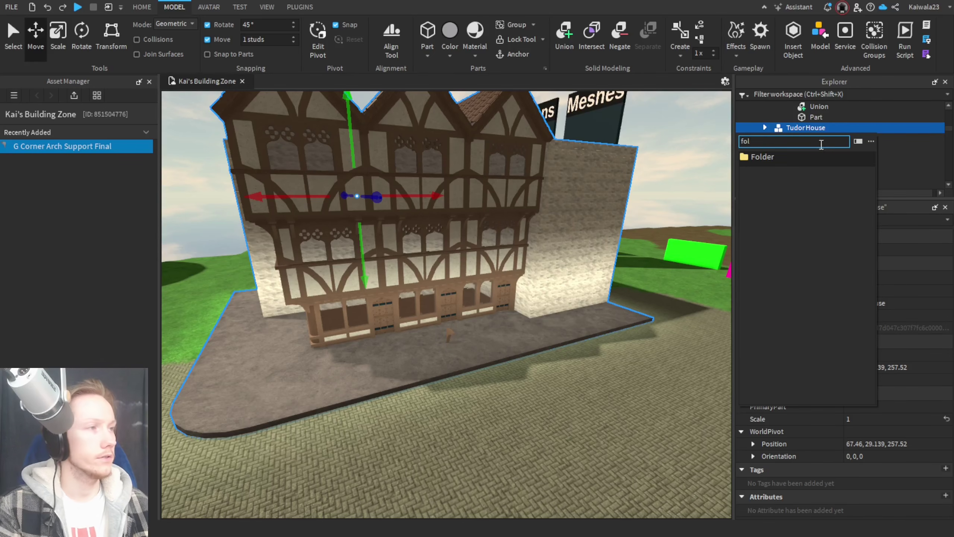
left_click(801, 157)
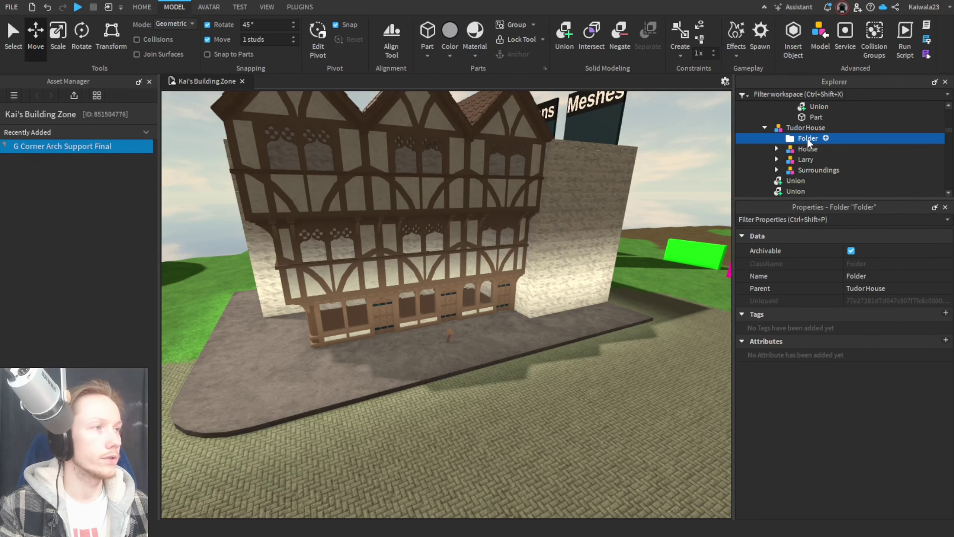
right_click(789, 138)
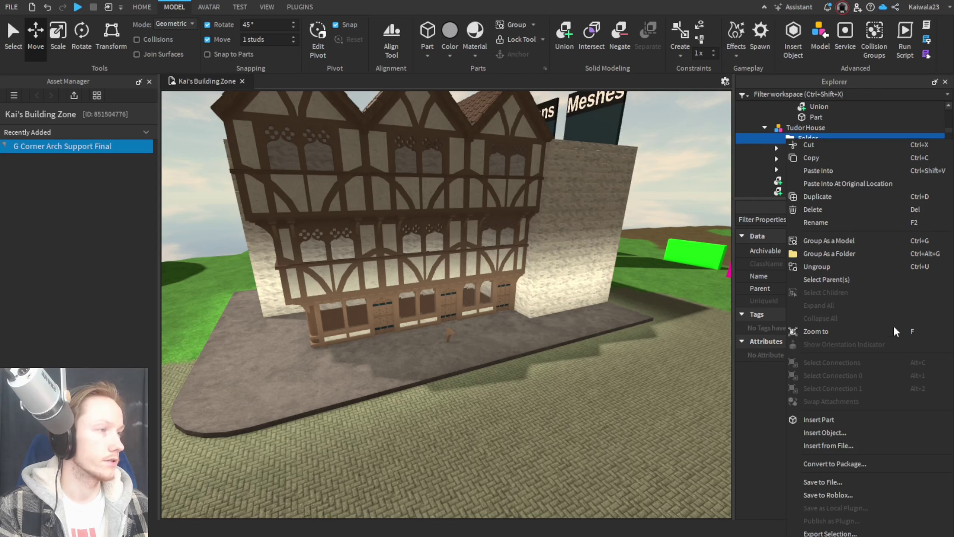
left_click(823, 222)
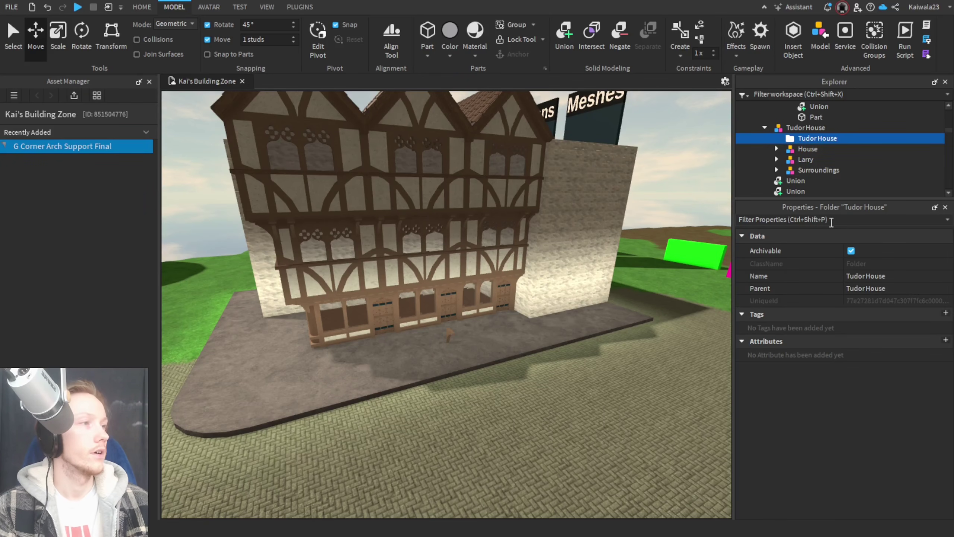
Step: Move the House, Larry and Surroundings models into the Tudor House folder and ungroup the outer Tudor House model
left_click(798, 171)
left_click(805, 149, "shift")
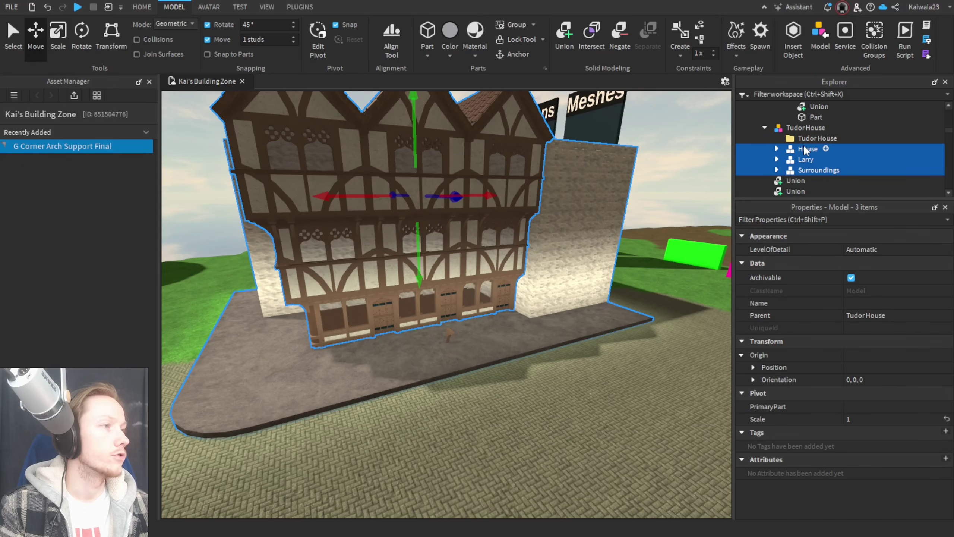
left_click(800, 128)
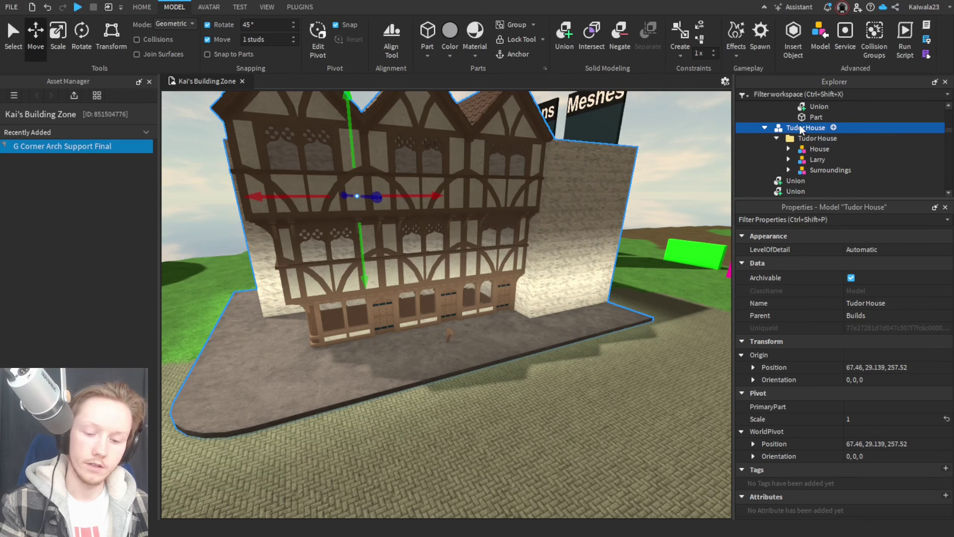
key("ctrl+u")
right_click_drag(552, 436, 552, 436)
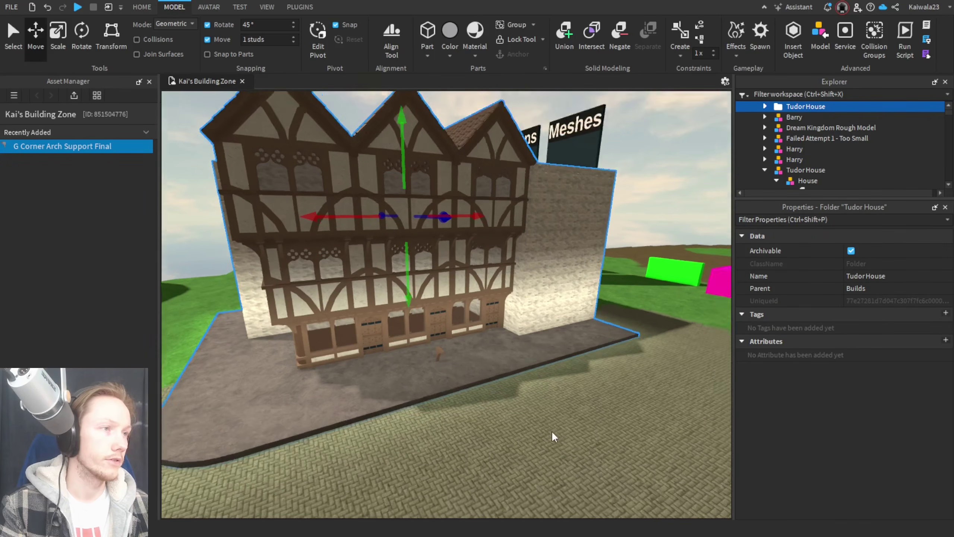
Step: Ungroup the House model inside the Tudor House folder
left_click(765, 106)
left_click(802, 128)
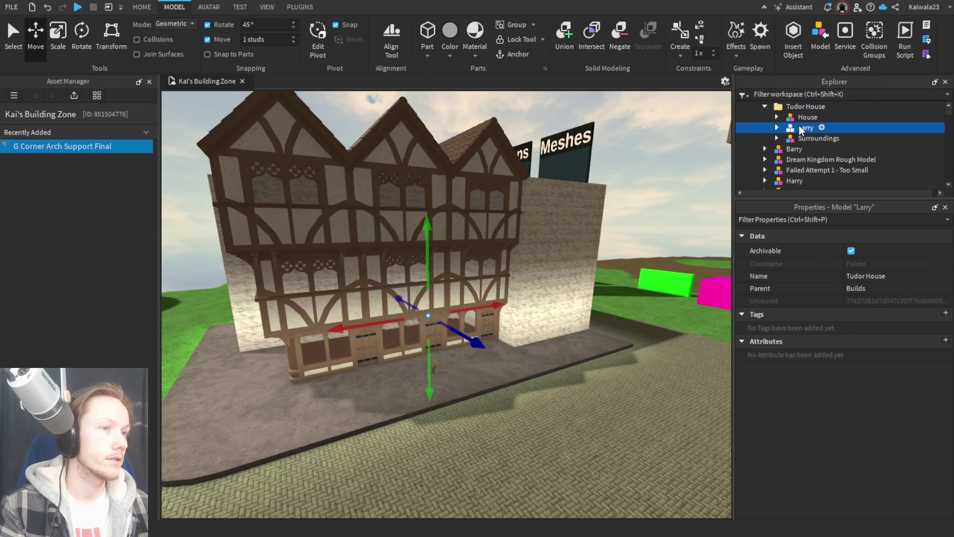
left_click(807, 118)
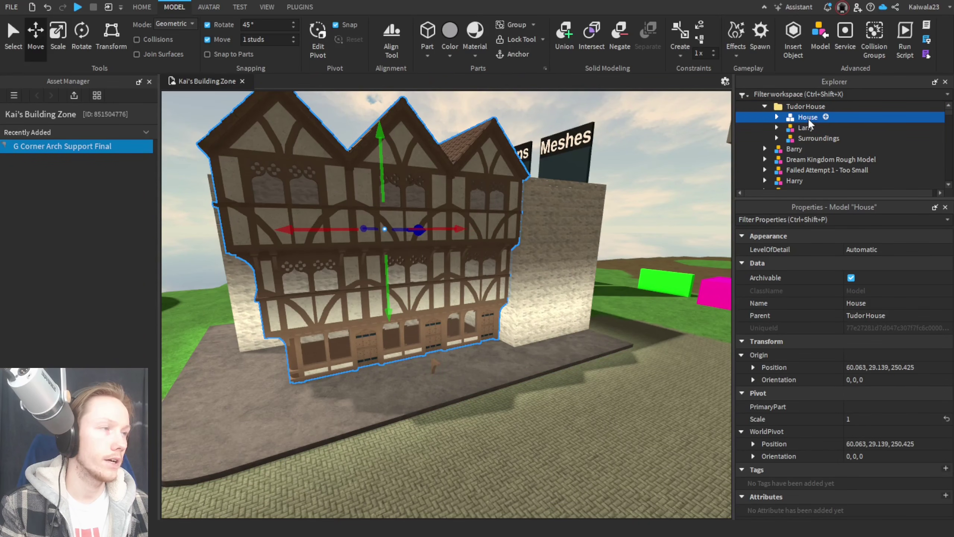
key("ctrl+u")
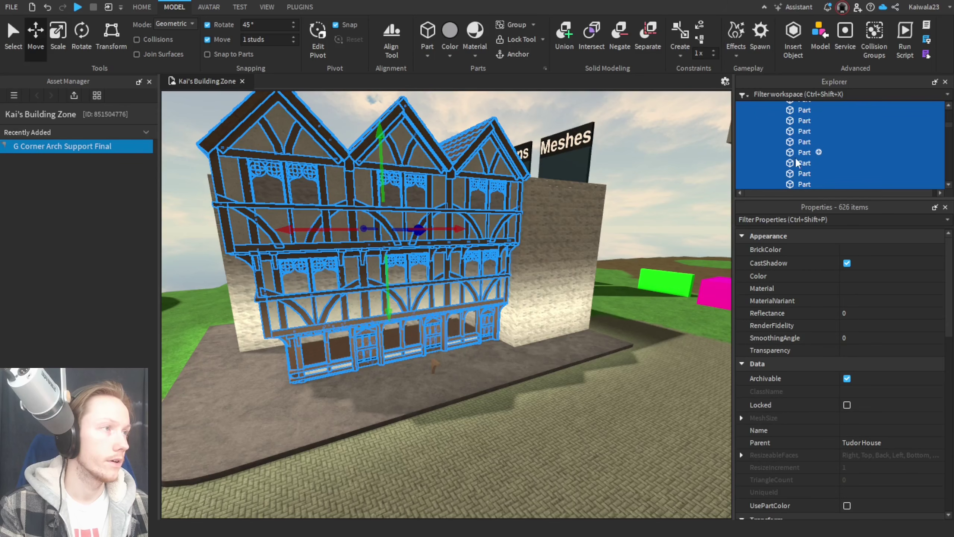
left_click(577, 453)
Step: Move Kai Corner Arch Mesh up beside the existing corner support union at the last door, next to the brick wall
scroll(499, 384, "down", 5)
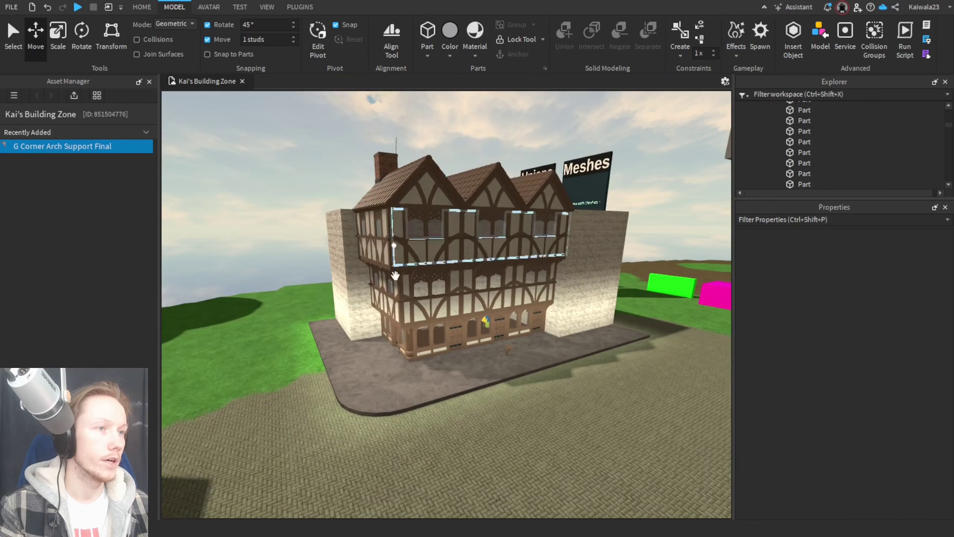
scroll(486, 442, "up", 8)
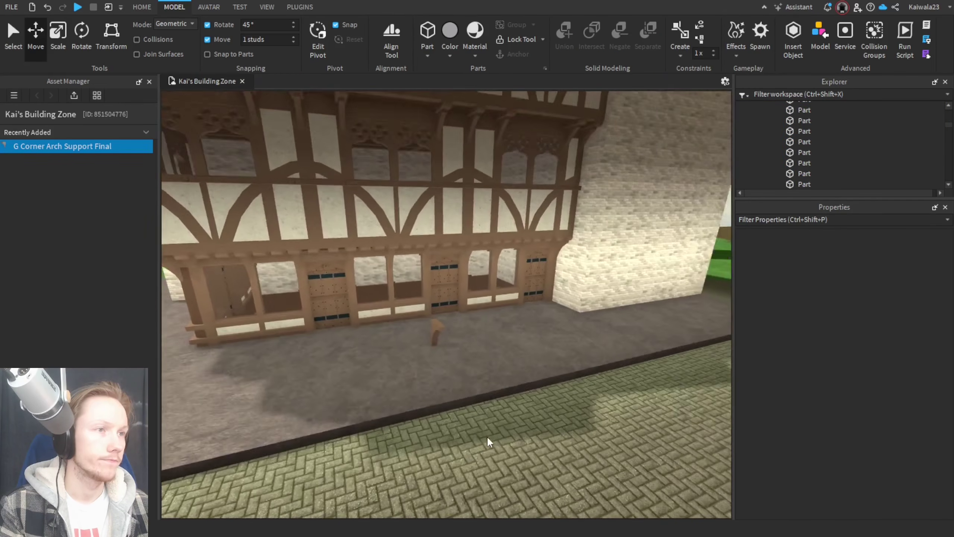
scroll(488, 442, "up", 8)
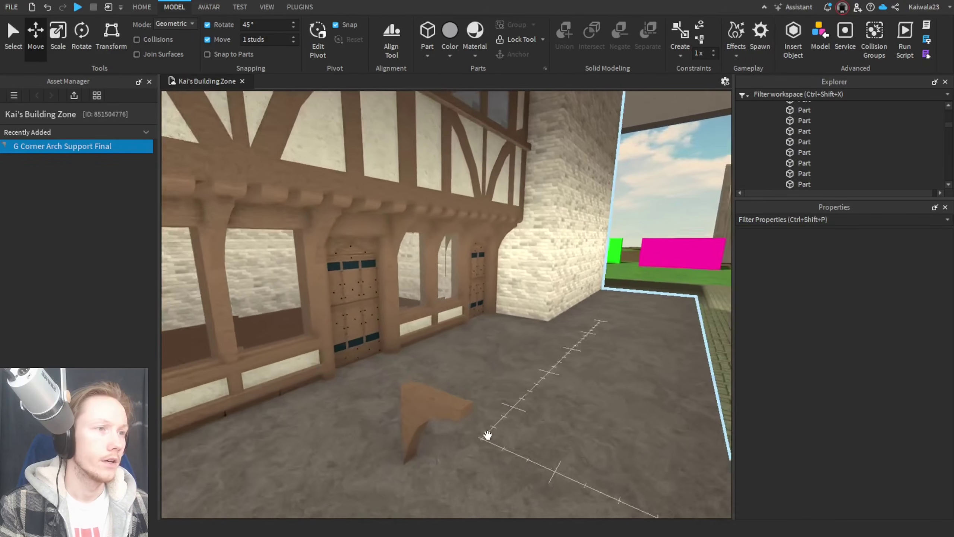
scroll(473, 263, "up", 6)
left_click(472, 233)
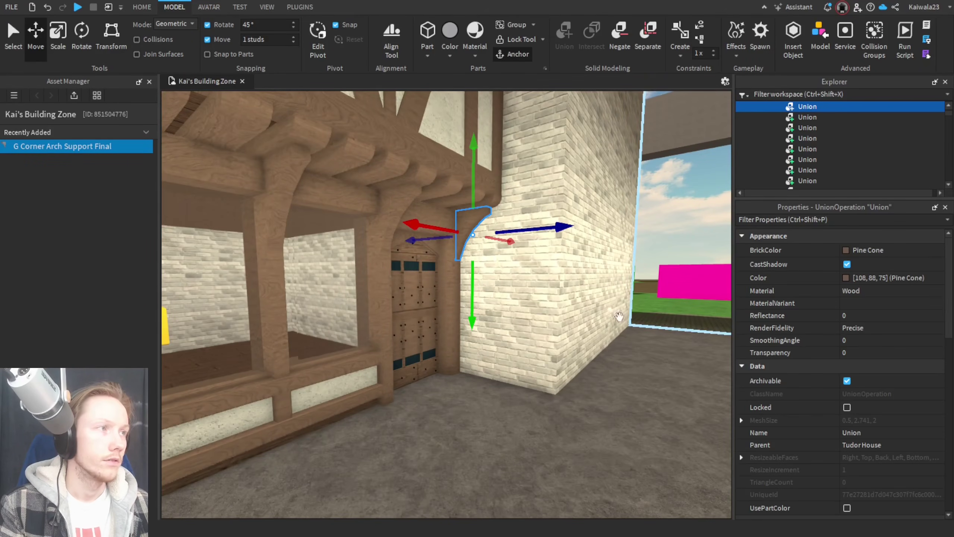
scroll(538, 366, "down", 10)
left_click(406, 374)
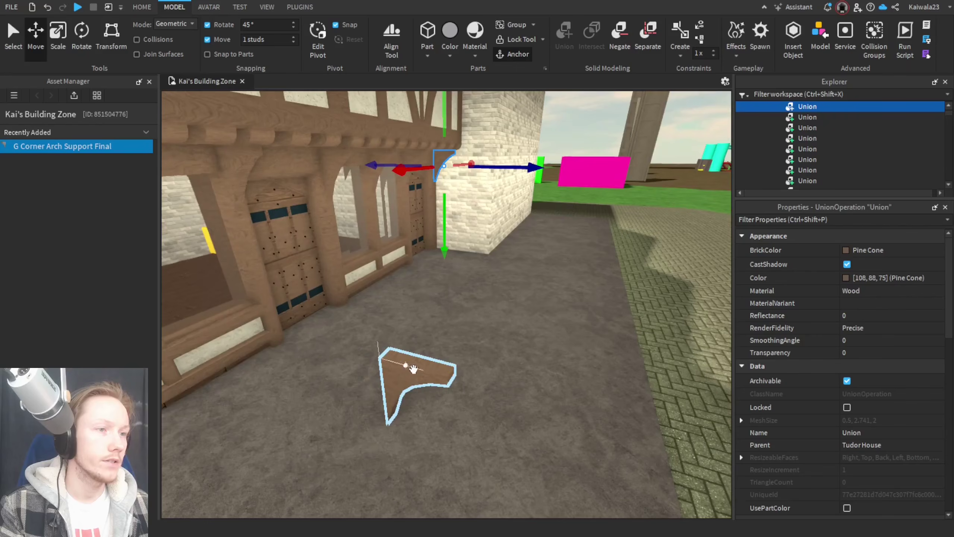
right_click_drag(406, 373, 480, 203)
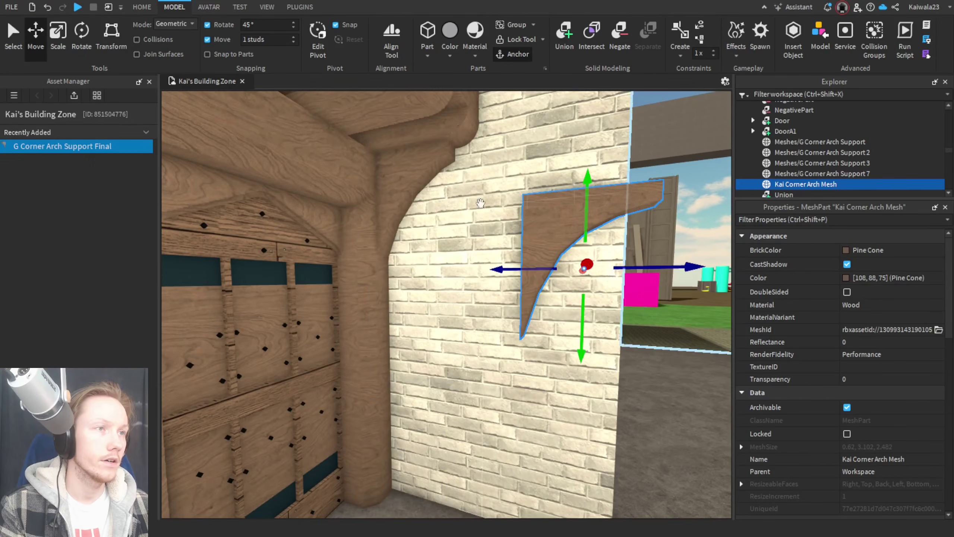
Step: Copy the corner support union's position, 35.25, 10.93, 241.8, to Kai Corner Arch Mesh
left_click(409, 166)
scroll(871, 436, "down", 4)
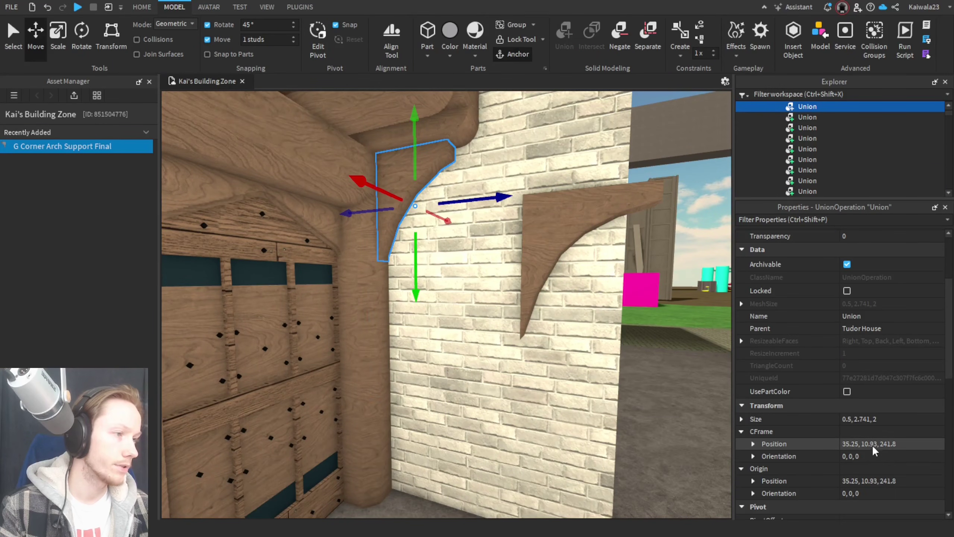
right_click_drag(503, 297, 521, 280)
left_click(520, 277)
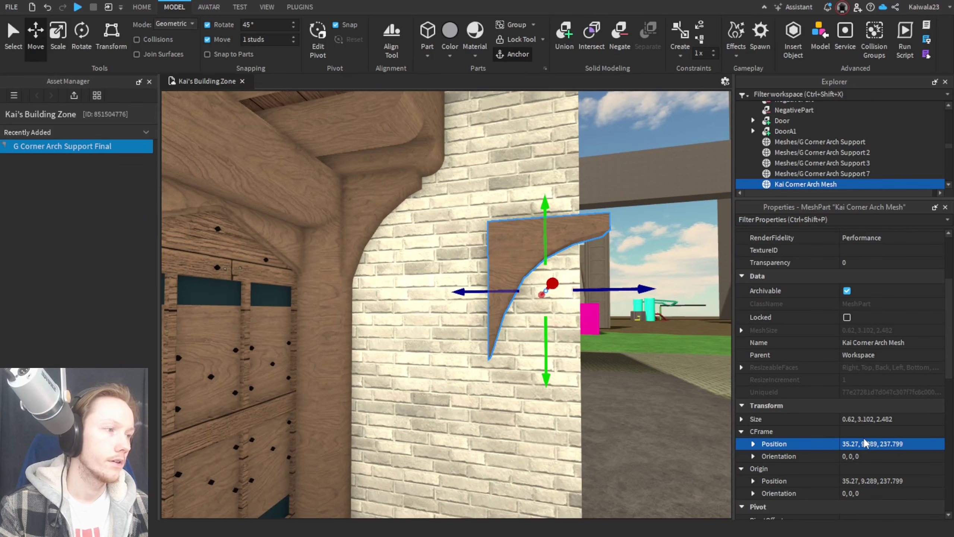
key("Return")
scroll(503, 379, "up", 8)
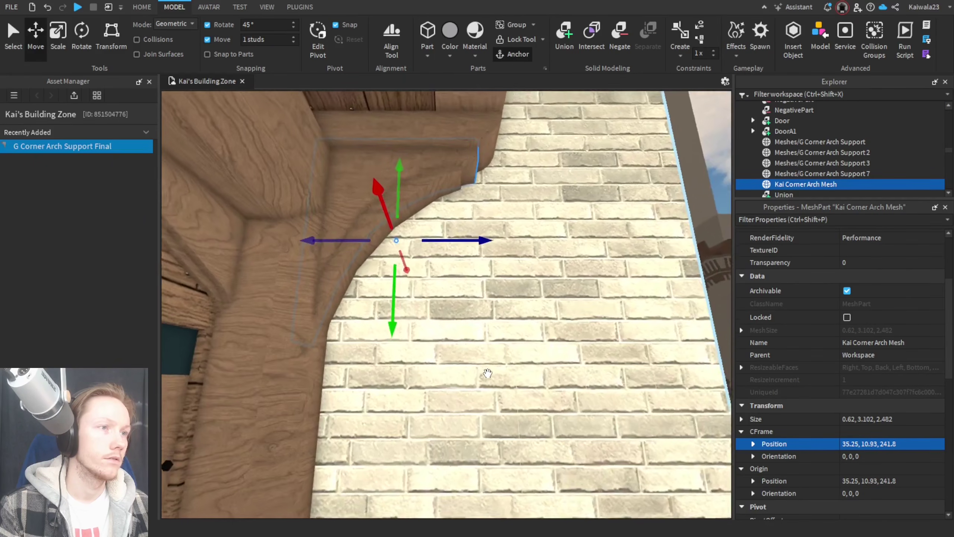
Step: Move Kai Corner Arch Mesh 3 studs off the union along the brick wall and match its size to 0.5, 2.741, 2
scroll(487, 372, "down", 5)
left_click_drag(339, 366, 556, 372)
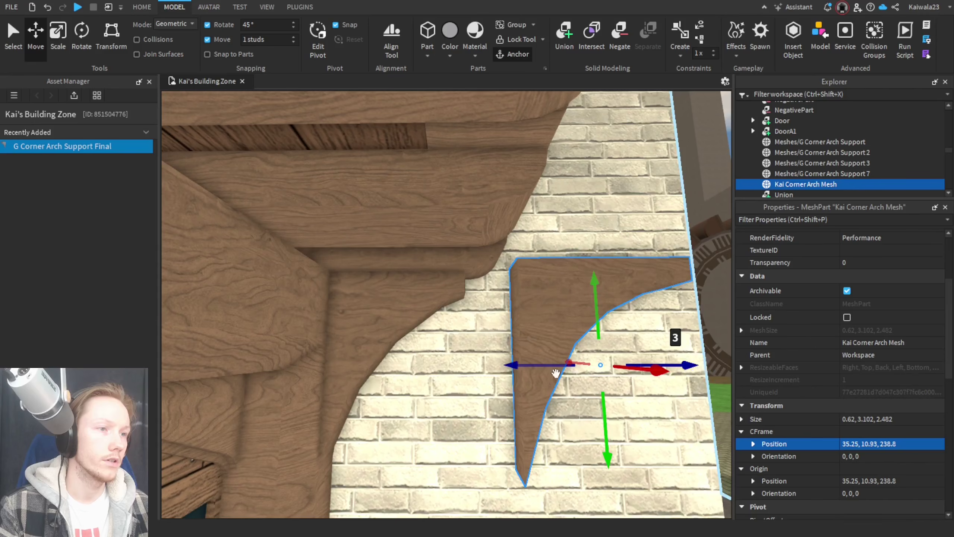
left_click(369, 317)
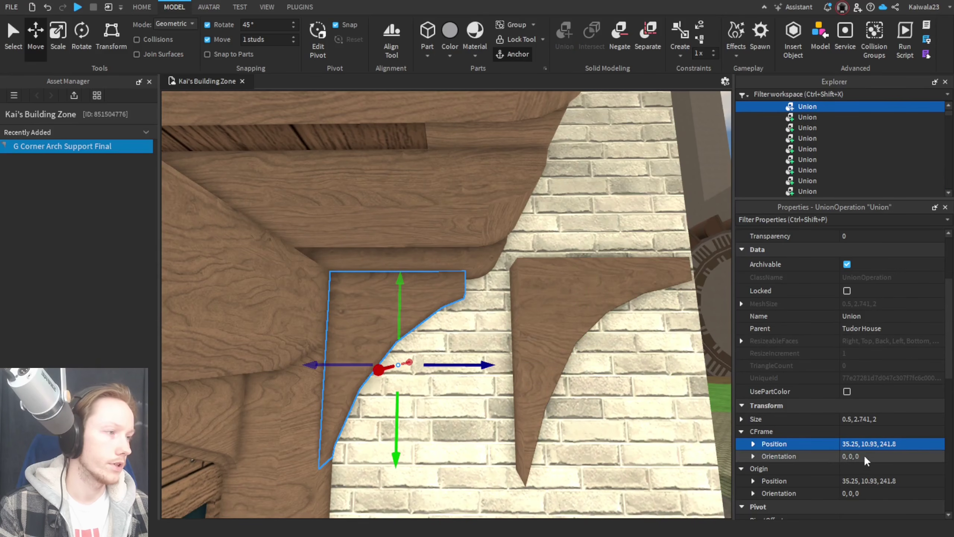
scroll(879, 451, "down", 3)
left_click(871, 380)
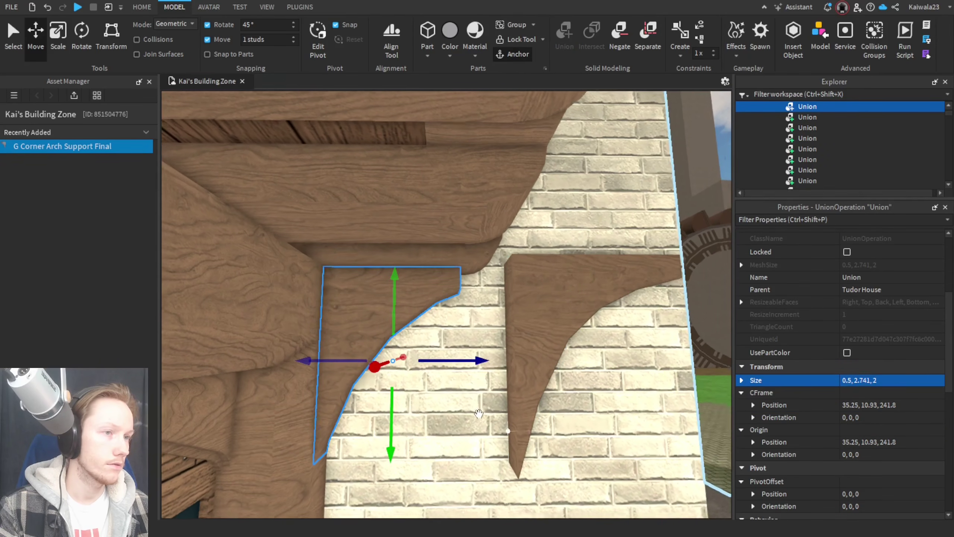
left_click(557, 299)
middle_click_drag(640, 460, 653, 466)
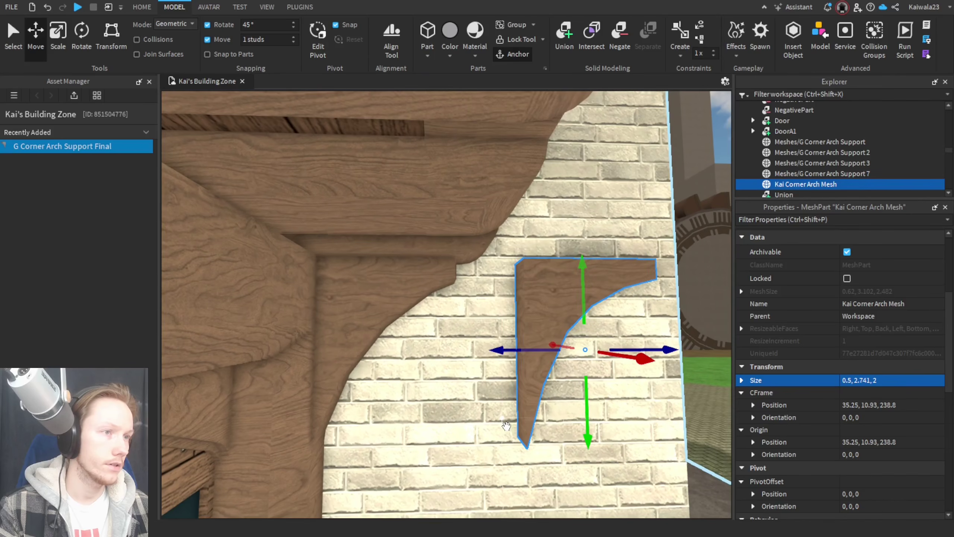
Step: Position the resized Kai Corner Arch Mesh exactly over the union corner support at 35.25, 10.93, 241.8
left_click(356, 308)
left_click(879, 405)
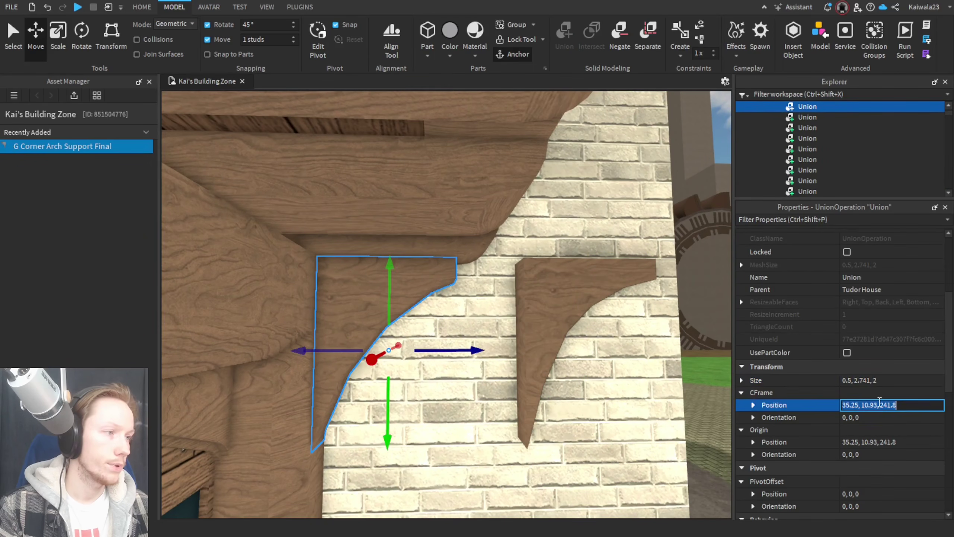
left_click(570, 311)
key("BackSpace")
key("BackSpace")
key("BackSpace")
key("BackSpace")
type("41.8")
key("Return")
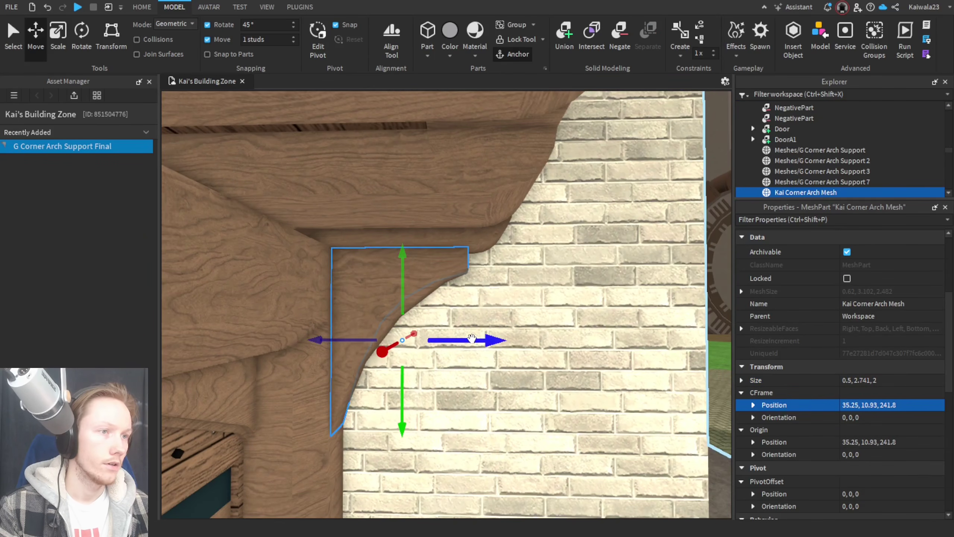
Step: Delete the original union corner support and leave Kai Corner Arch Mesh in its place beside the brick wall
key("Delete")
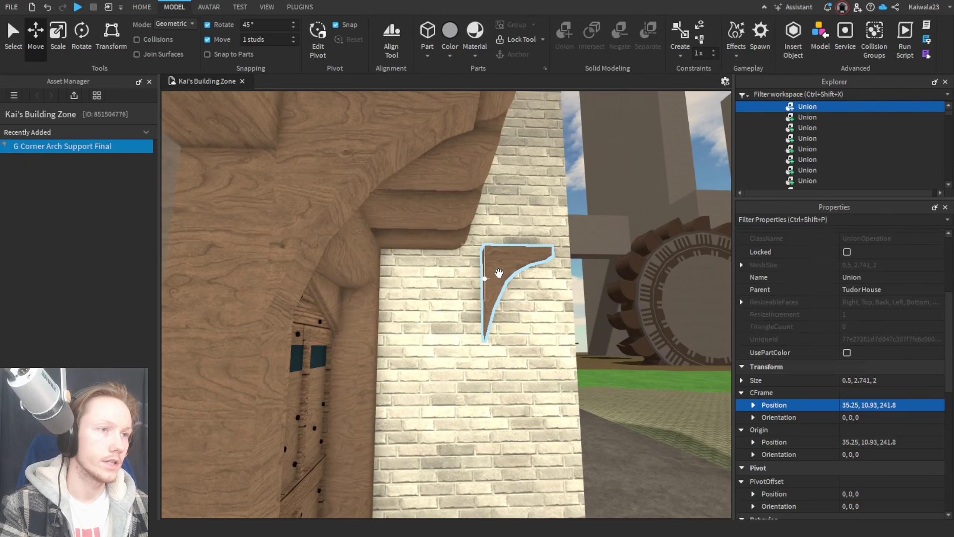
left_click(499, 273)
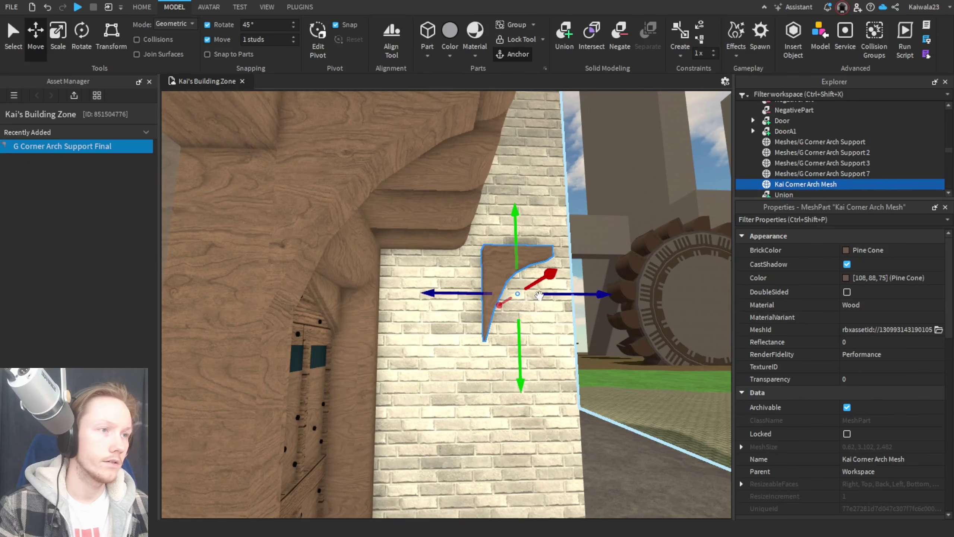
left_click(655, 403)
key("s")
right_click_drag(654, 403, 655, 402)
key("w")
key("s")
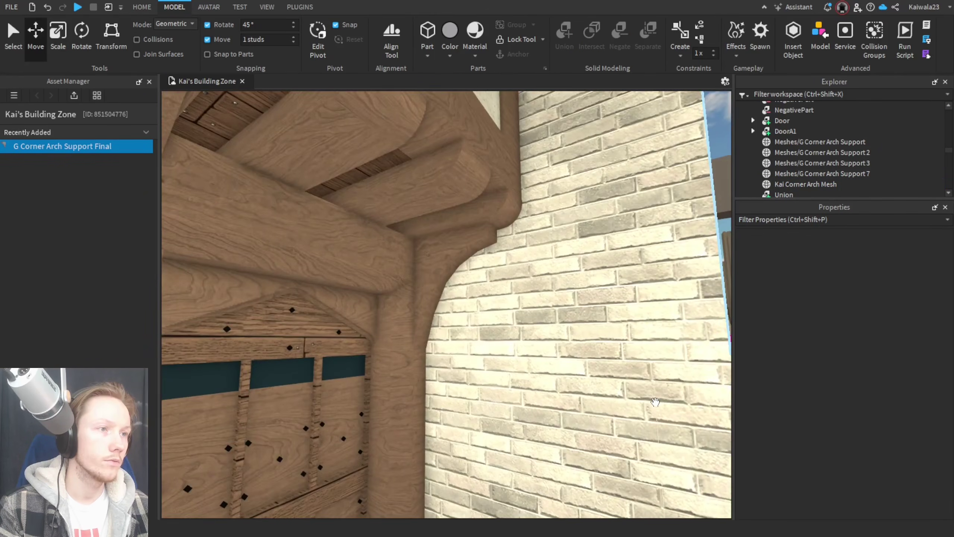
key("d")
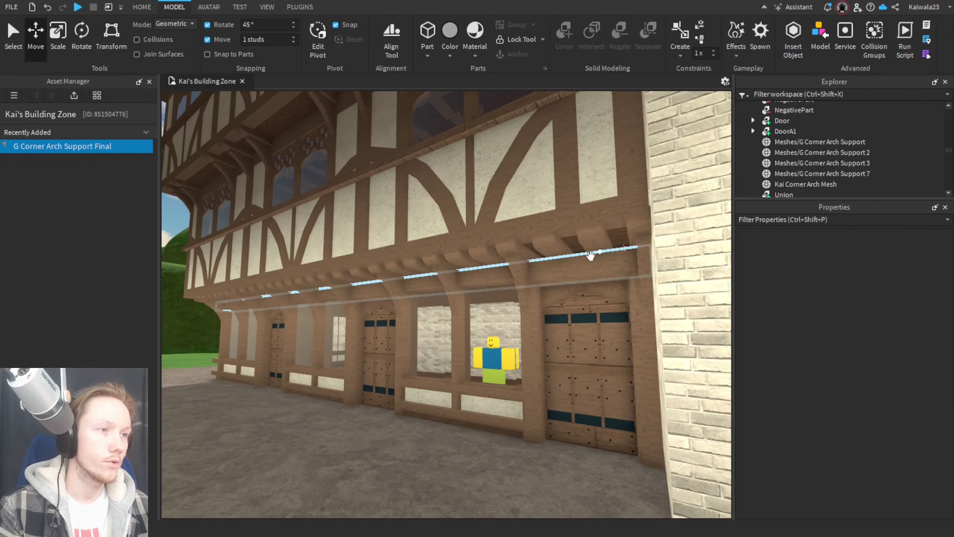
left_click(578, 290)
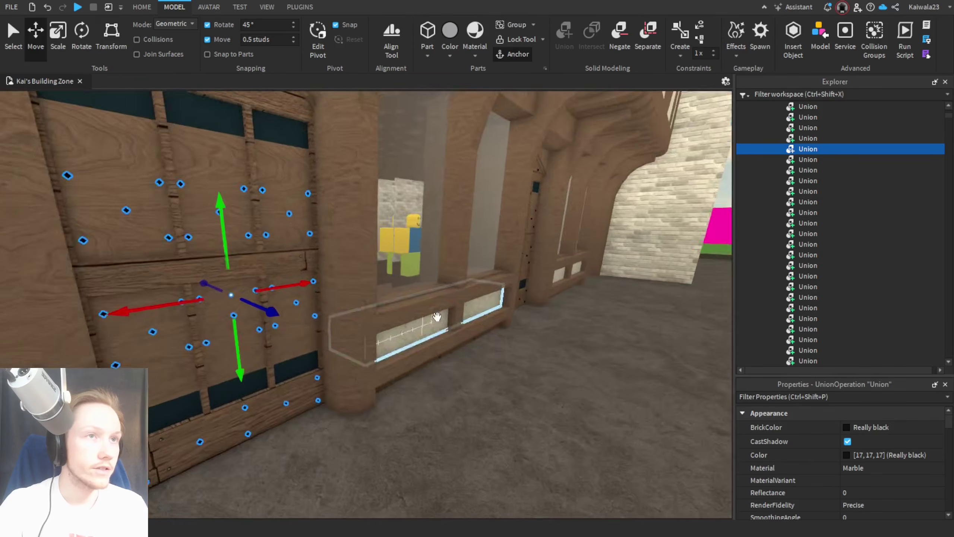
Step: Move the door's black nail union about 24.5 studs out of the door, onto the open paving
left_click_drag(321, 304, 465, 344)
right_click_drag(466, 344, 402, 293)
left_click_drag(402, 293, 479, 303)
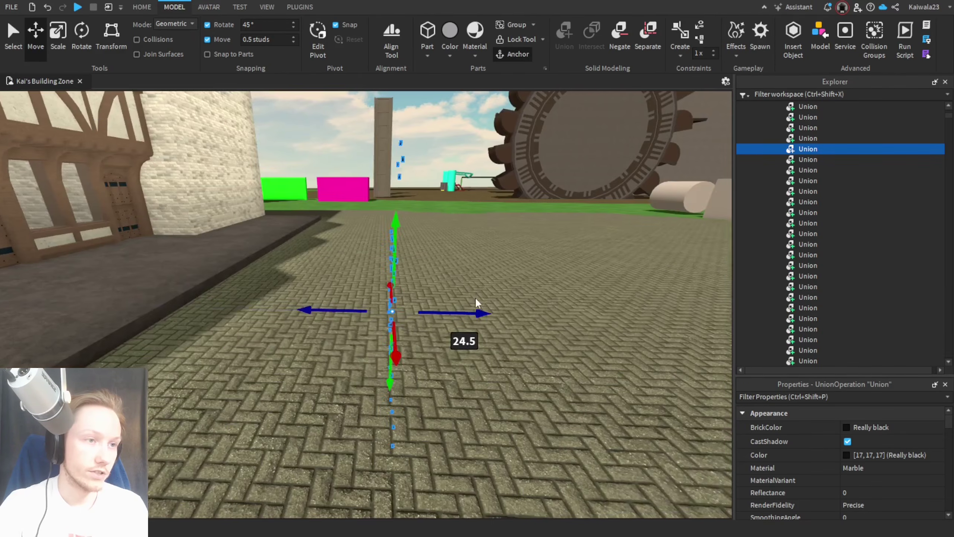
right_click_drag(479, 304, 475, 298)
left_click(497, 341)
right_click_drag(497, 341, 497, 341)
scroll(497, 341, "up", 2)
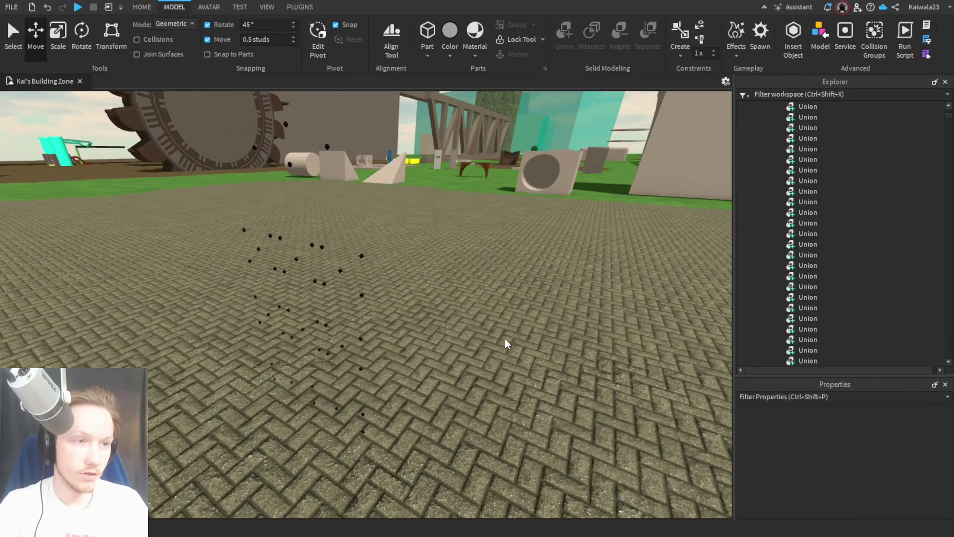
Step: Separate the black nail union on the paving and the nested union of its upper nails
left_click(360, 294)
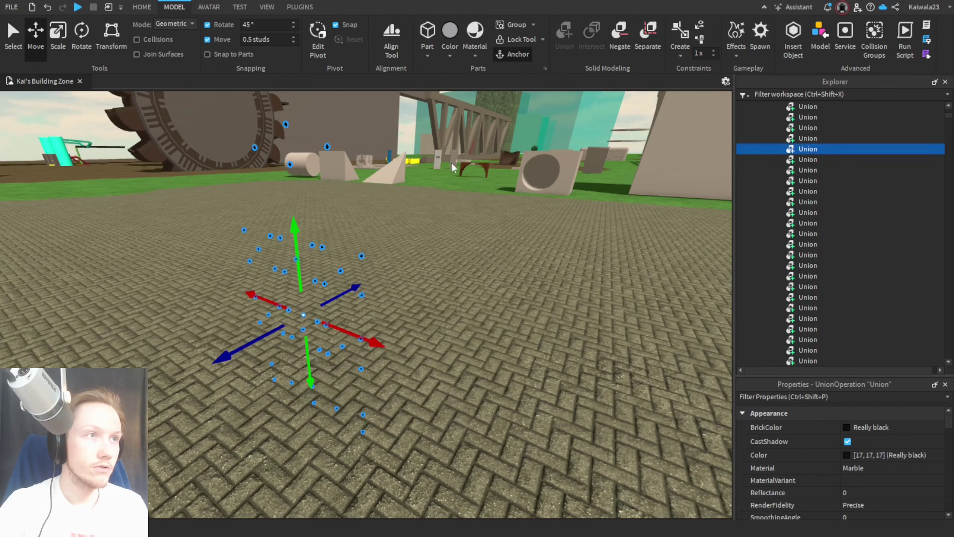
left_click(648, 32)
left_click(494, 409)
right_click_drag(499, 403, 499, 402)
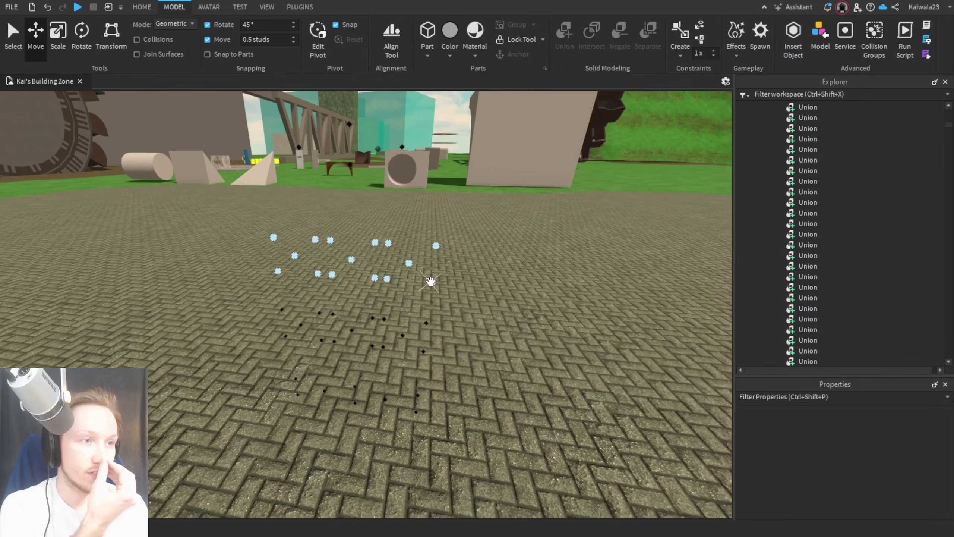
left_click(431, 280)
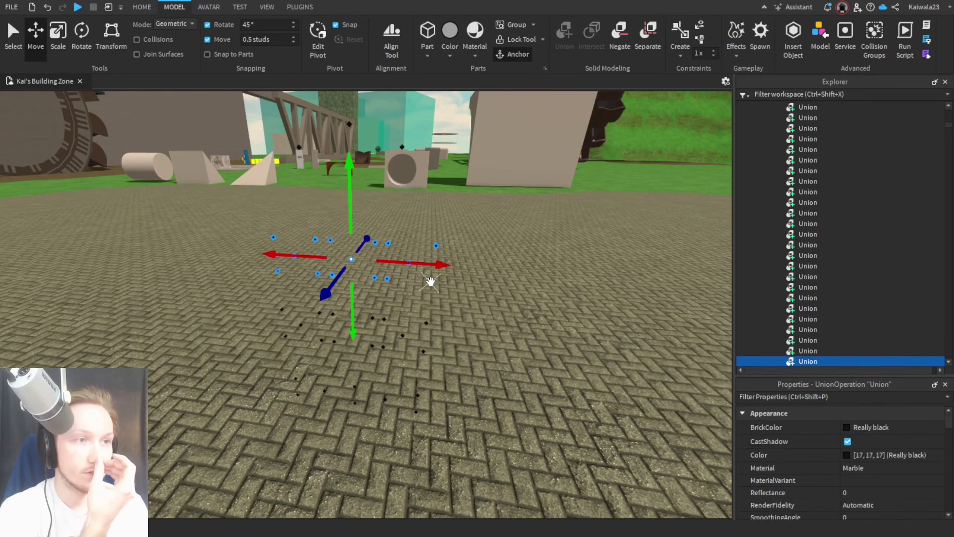
left_click(646, 43)
left_click(428, 322)
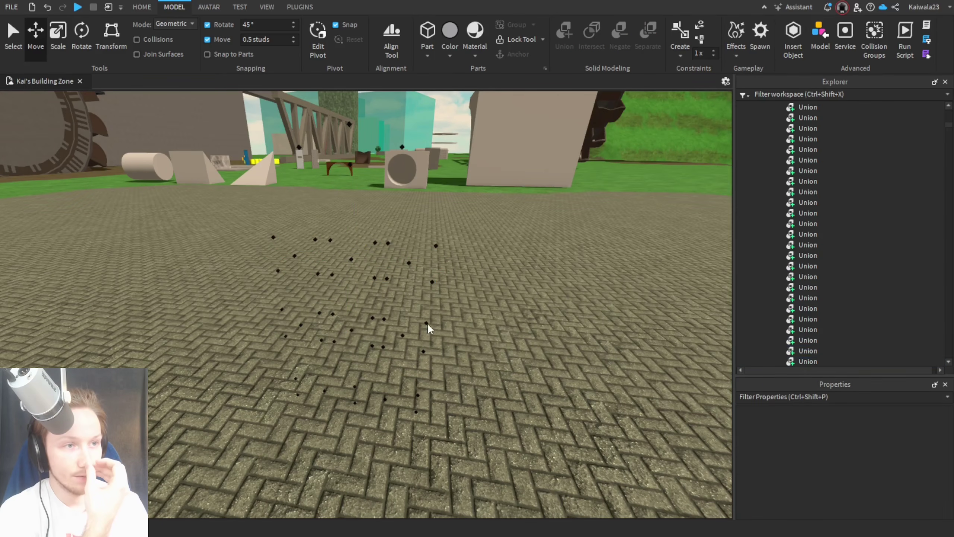
Step: Examine how the separated door nails are built, checking the individual parts and their spacing up close
left_click(374, 278)
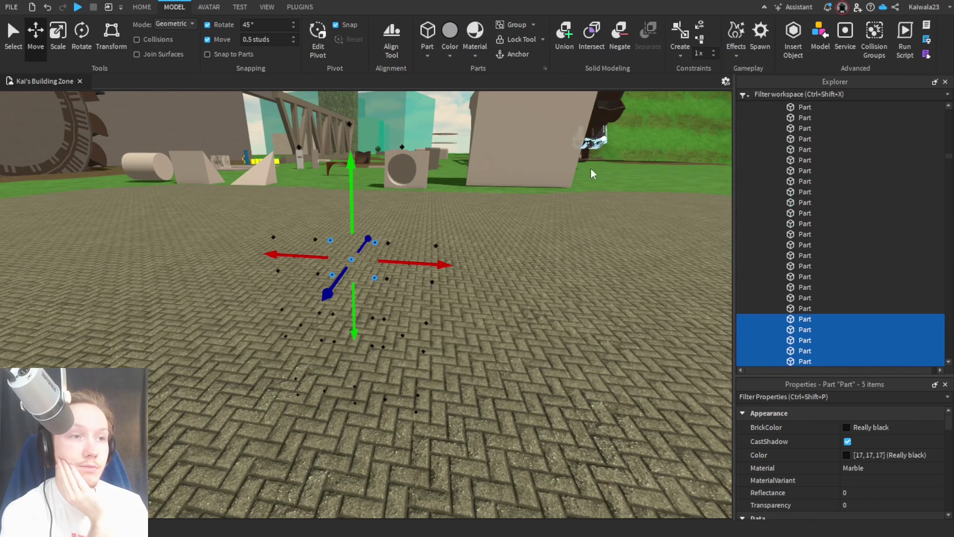
left_click(632, 108)
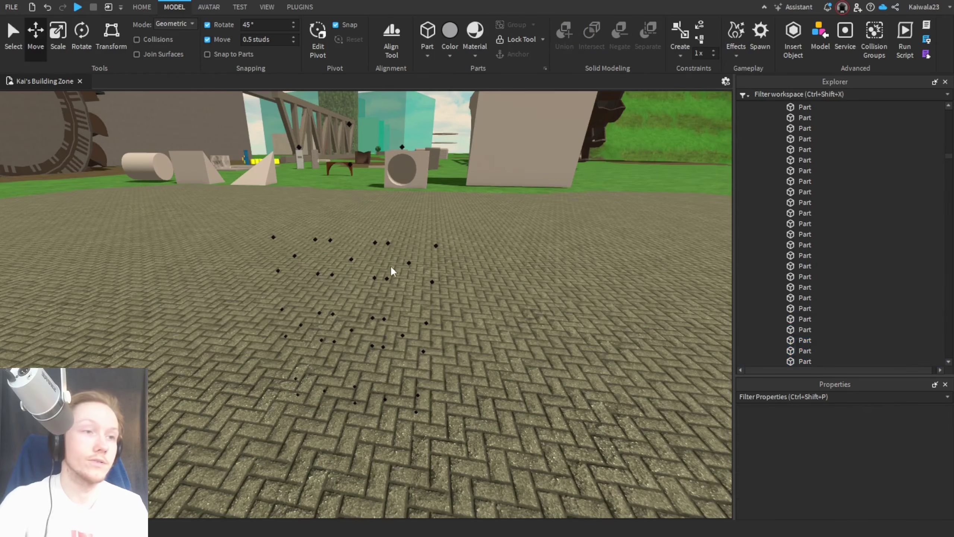
scroll(373, 278, "up", 5)
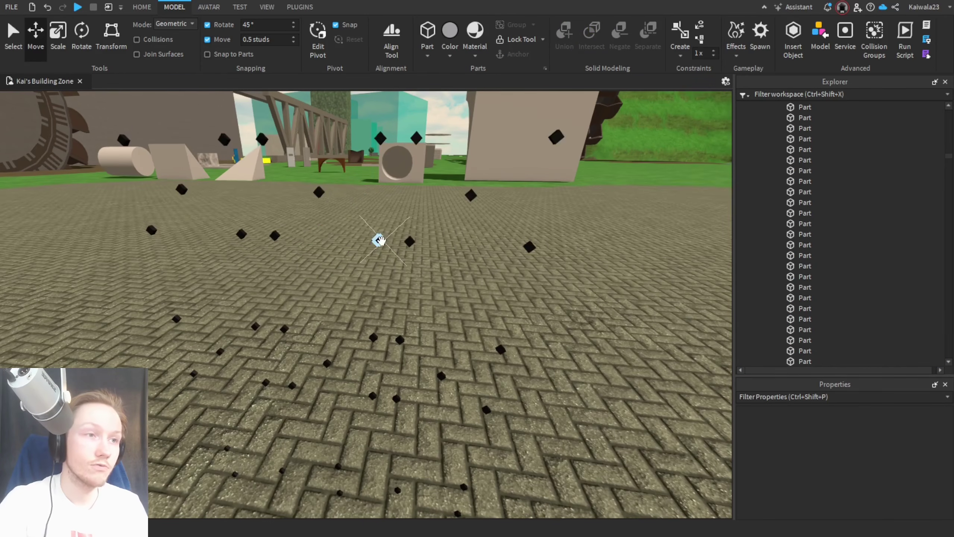
left_click(379, 240)
left_click(529, 312)
scroll(528, 312, "down", 5)
scroll(373, 271, "down", 3)
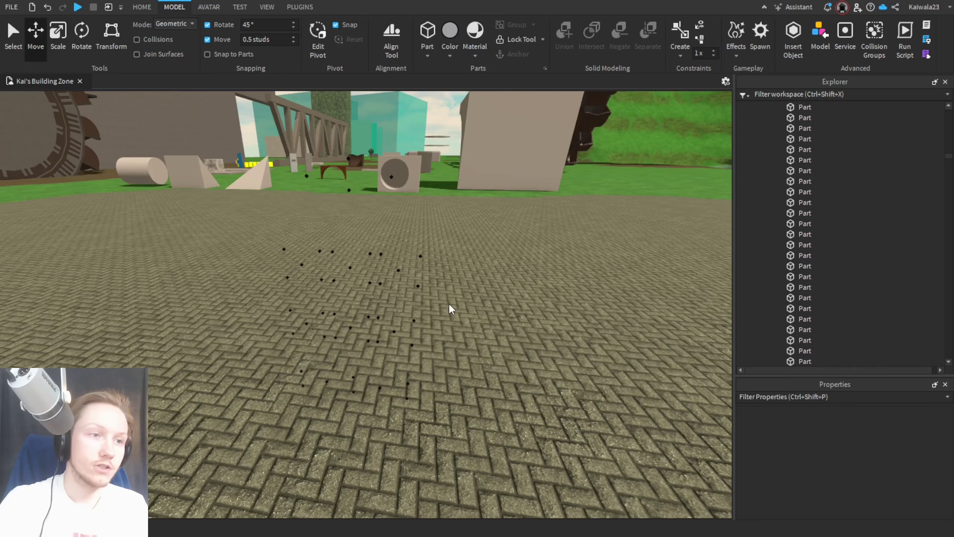
scroll(448, 303, "up", 4)
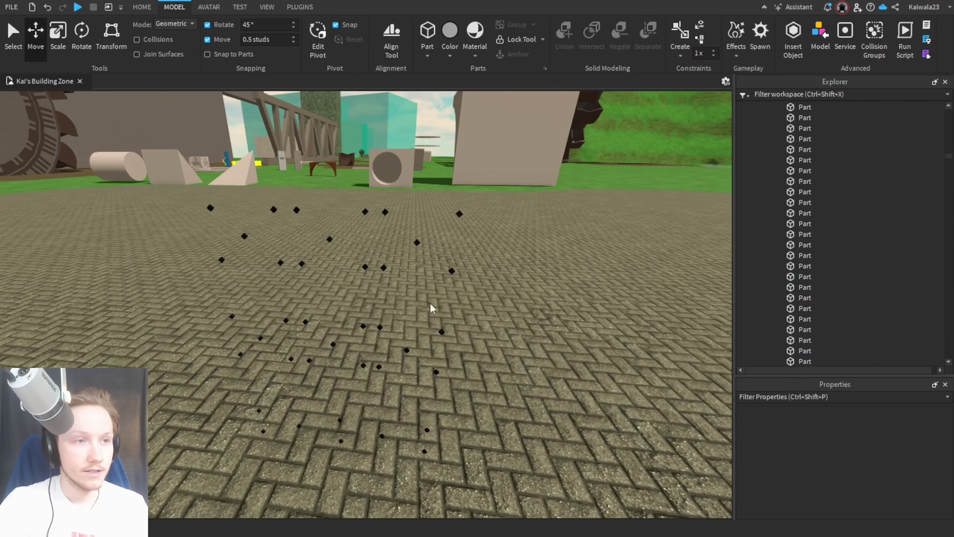
key("ctrl+shift+g")
scroll(493, 344, "down", 5)
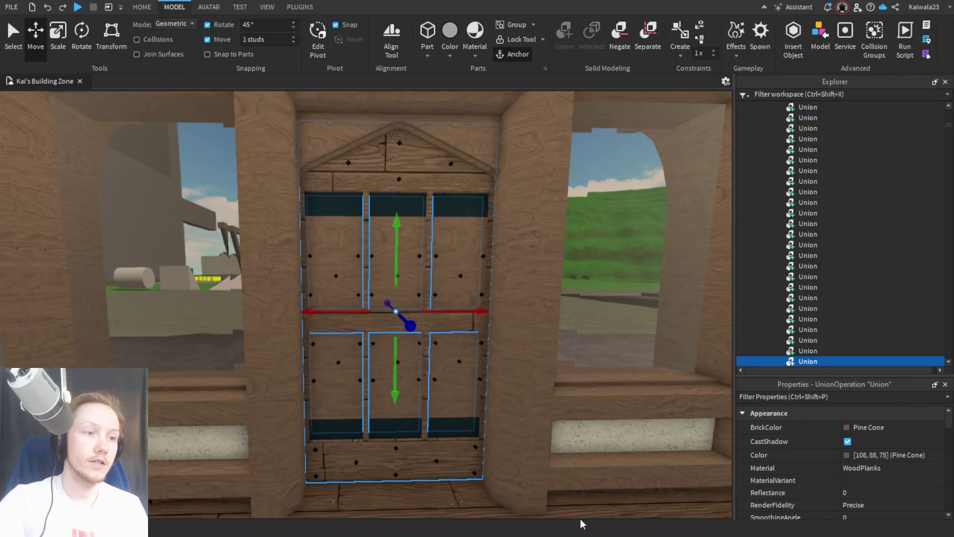
Step: Move the door between the two windows, together with its nail union, out onto the open paving
left_click(441, 458)
left_click(436, 458)
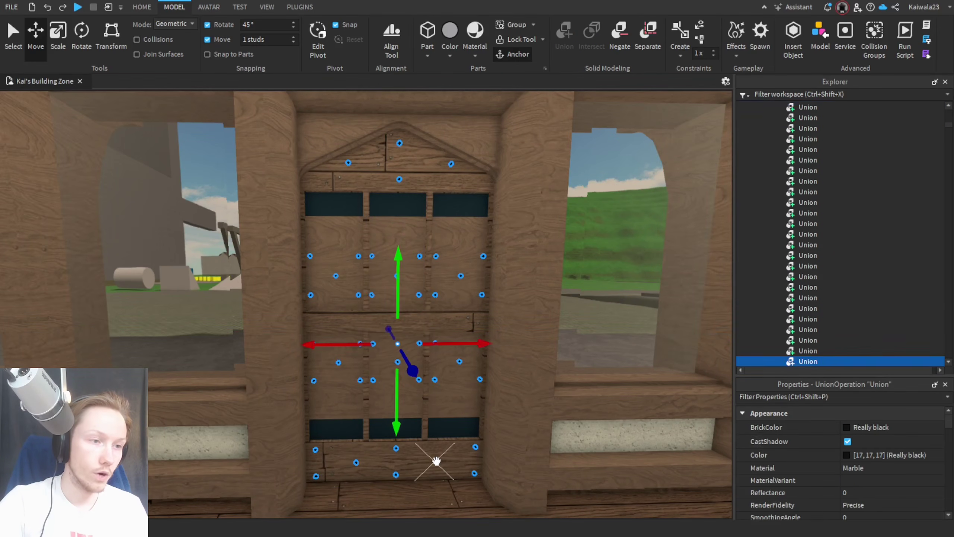
left_click(416, 444, "ctrl")
right_click_drag(488, 405, 488, 405)
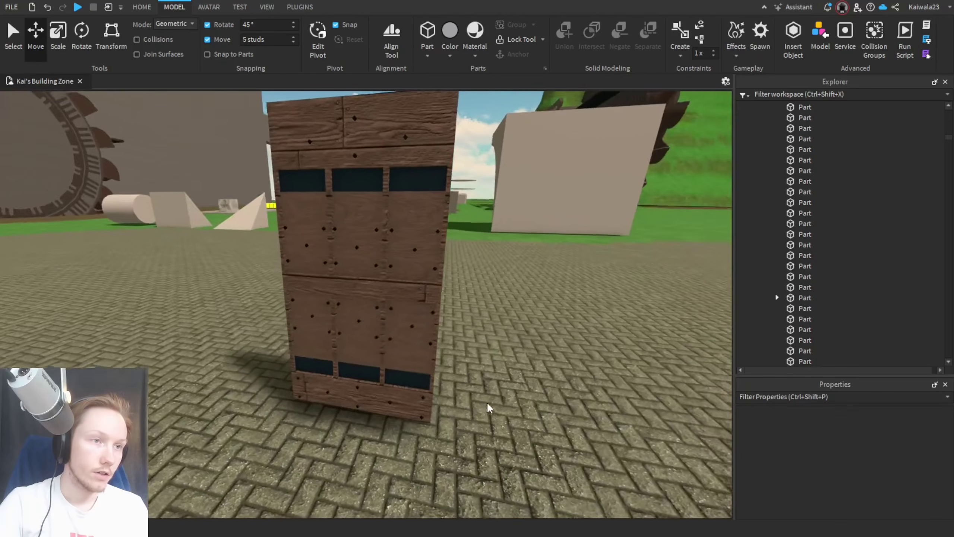
key("s")
Step: Separate the wood-plank door union standing on the paving into its individual parts
left_click(386, 295)
key("ctrl+shift+g")
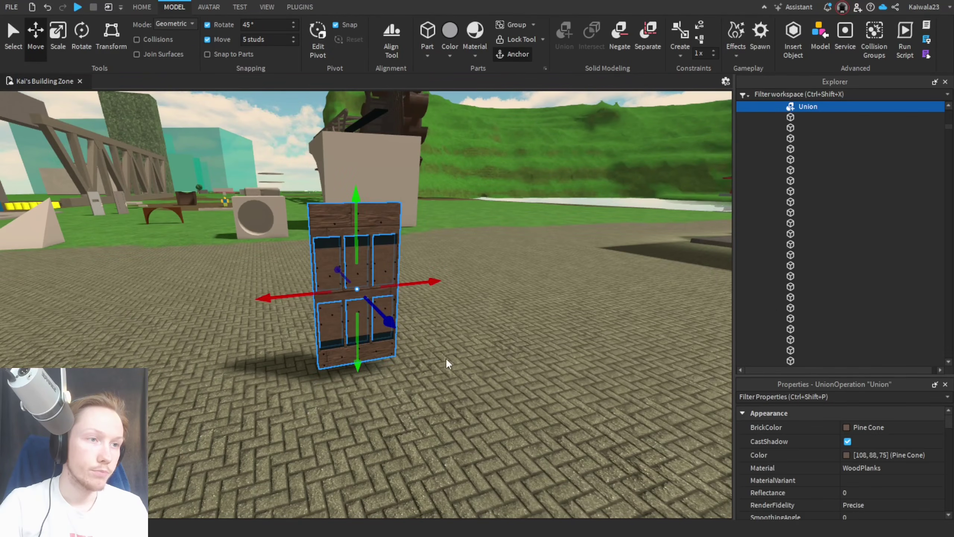
right_click_drag(446, 358, 446, 353)
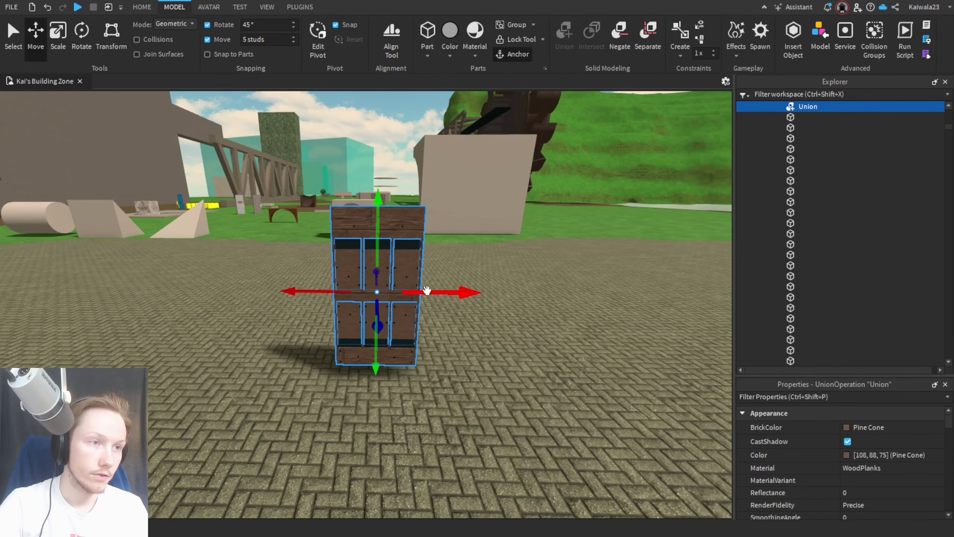
scroll(493, 288, "up", 3)
key("ctrl+shift+u")
Step: Move the wooden back panel and the upper and lower dark metal strips out of the door, beside its plank frame
left_click(446, 238)
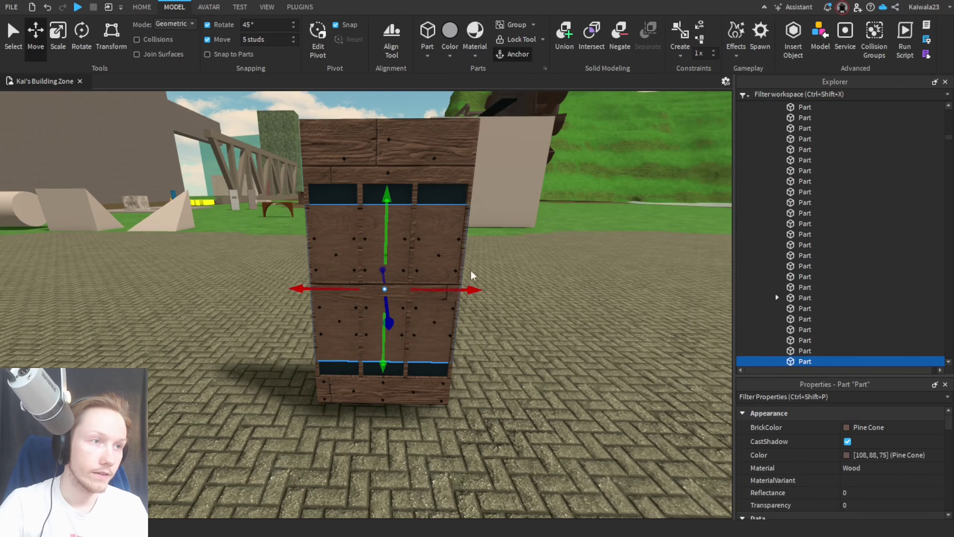
left_click_drag(471, 284, 273, 283)
left_click(430, 199)
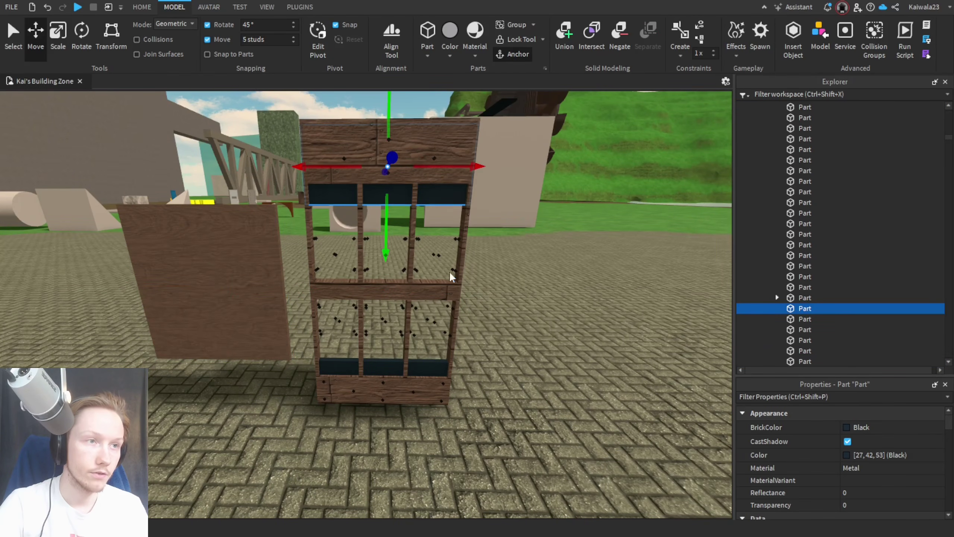
left_click(436, 364, "ctrl")
left_click_drag(466, 286, 306, 299)
left_click(539, 399)
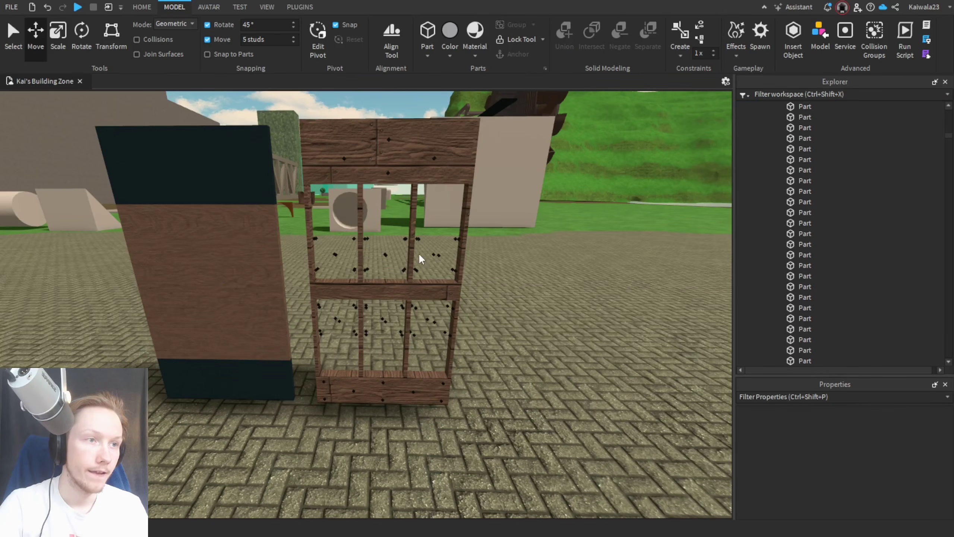
Step: Move both black nail unions out of the plank frame onto the wooden back panel and dark strips beside it
left_click(407, 237)
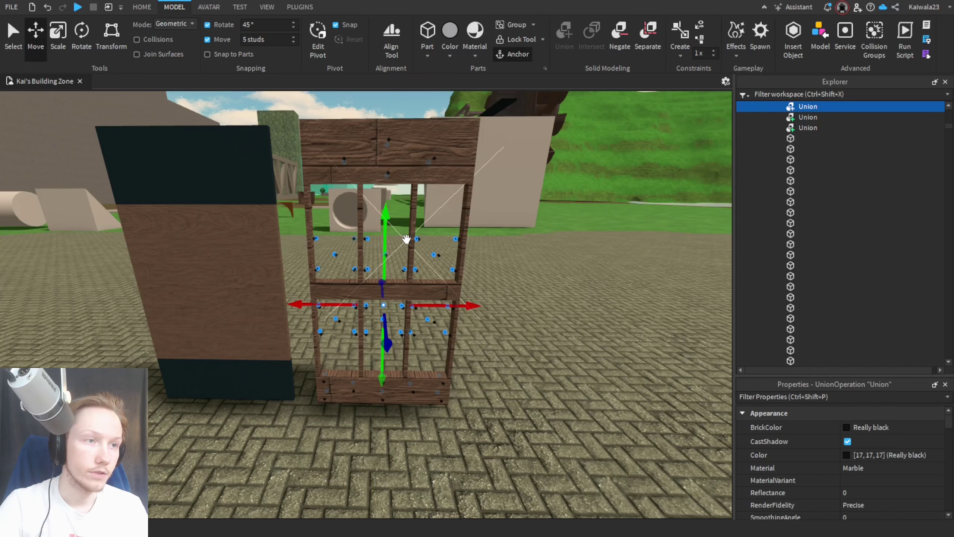
left_click(406, 238, "ctrl")
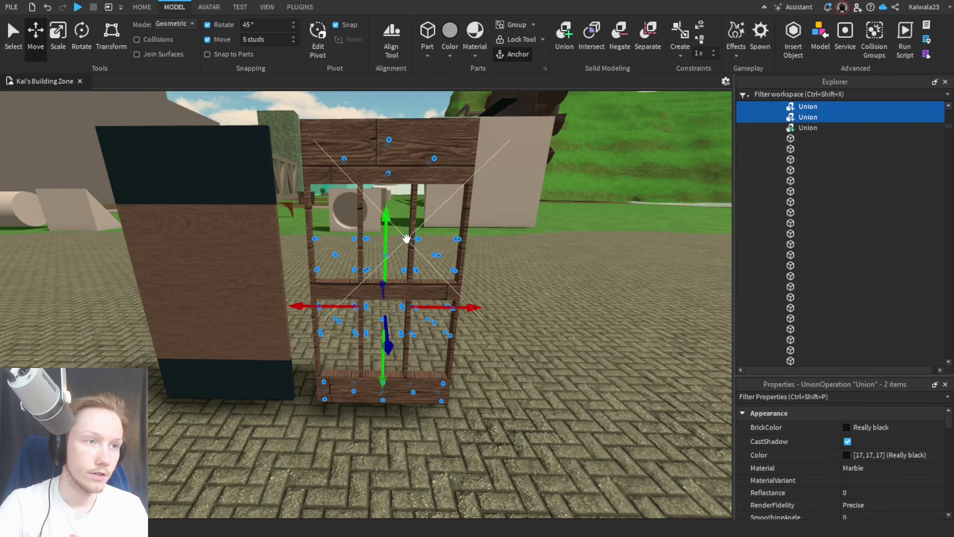
left_click_drag(462, 308, 289, 308)
left_click(581, 360)
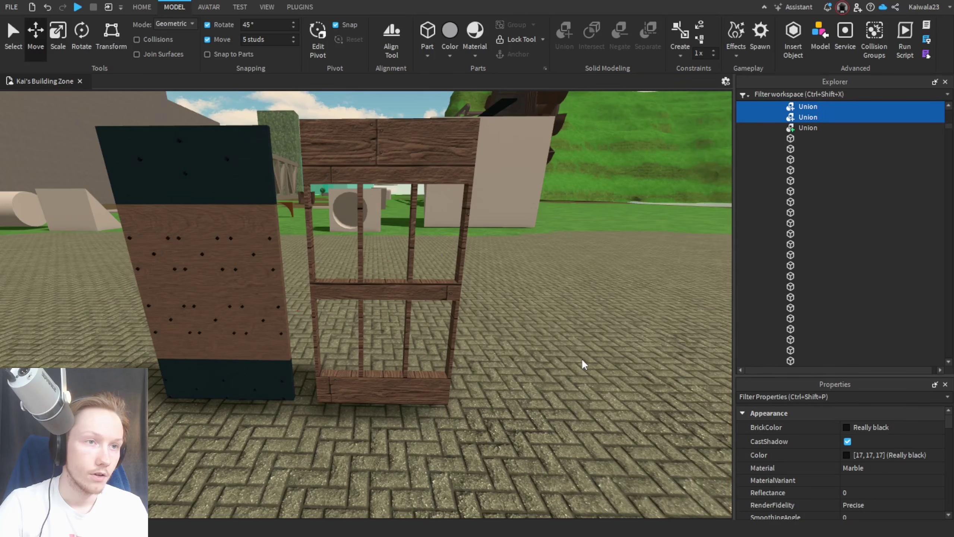
key("w")
right_click_drag(581, 359, 581, 359)
key("w")
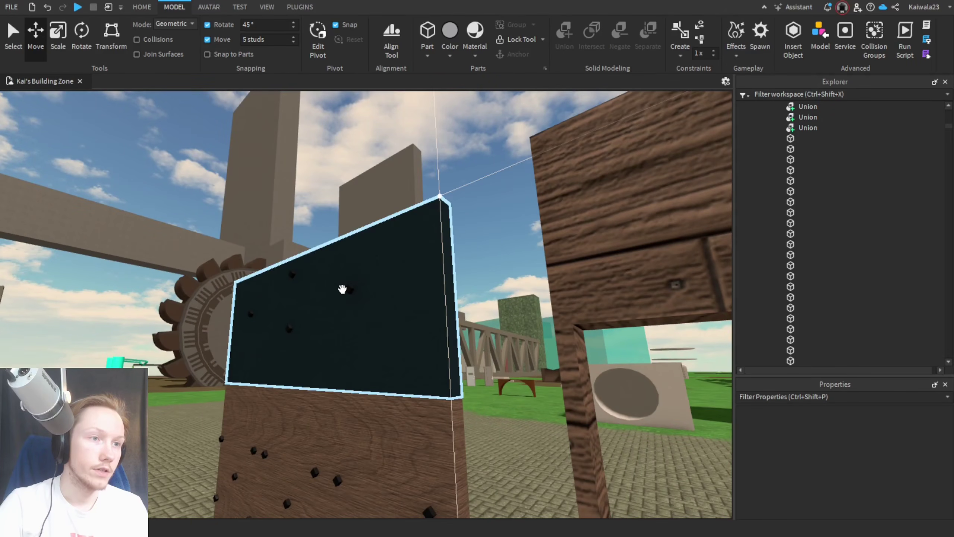
Step: Move the wooden back panel together with both nail unions back into the plank frame
key("s")
right_click_drag(417, 349, 416, 349)
left_click_drag(375, 395, 496, 397)
left_click(646, 422)
Step: Examine the reassembled door from both faces and its edge, checking how the nails sit against the panel and planks
key("w")
right_click_drag(647, 423, 644, 420)
key("s")
key("a")
key("w")
key("s")
key("d")
key("w")
key("w")
key("s")
key("a")
right_click_drag(508, 363, 508, 362)
key("s")
key("w")
key("s")
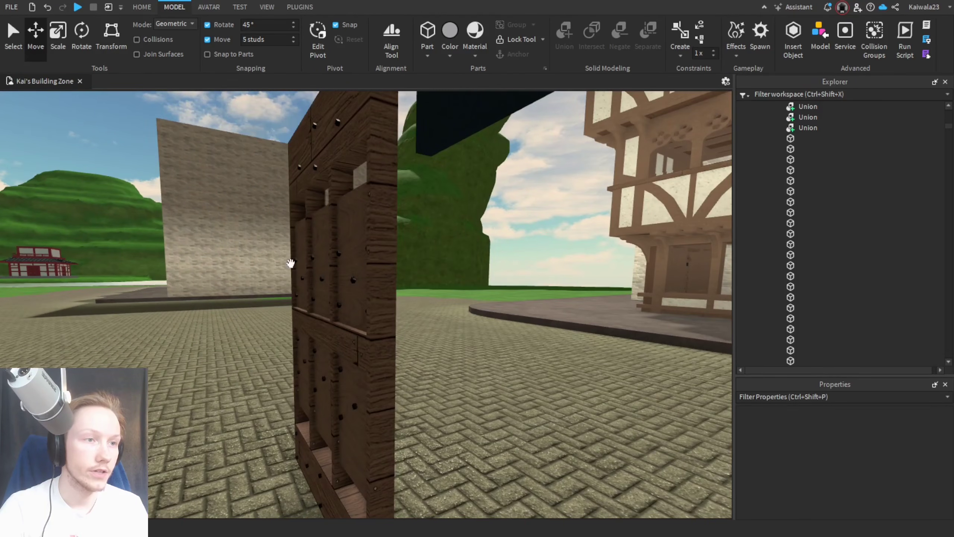
key("w")
right_click_drag(458, 332, 460, 332)
key("d")
key("a")
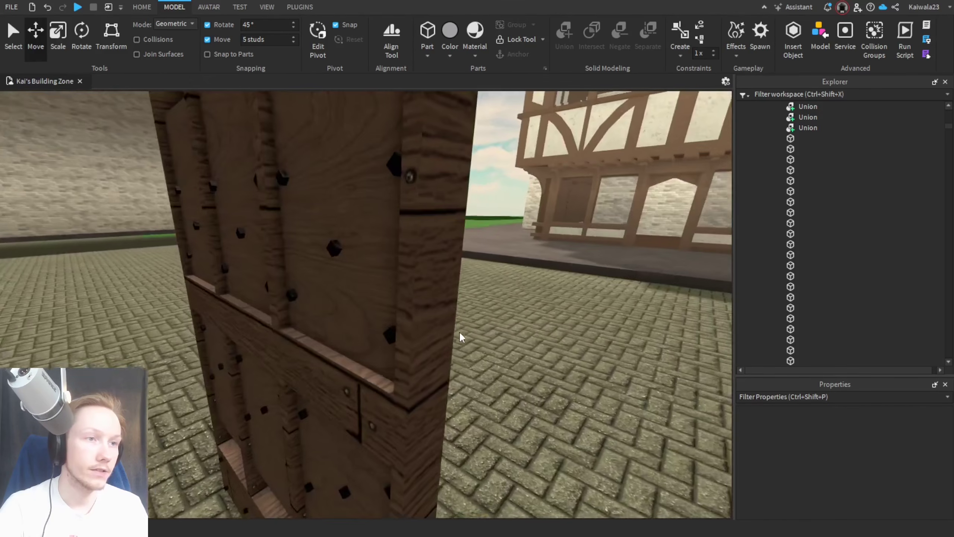
key("s")
Step: Separate the nail union on the door's inner face into individual parts and clear the selection
left_click(373, 270)
key("s")
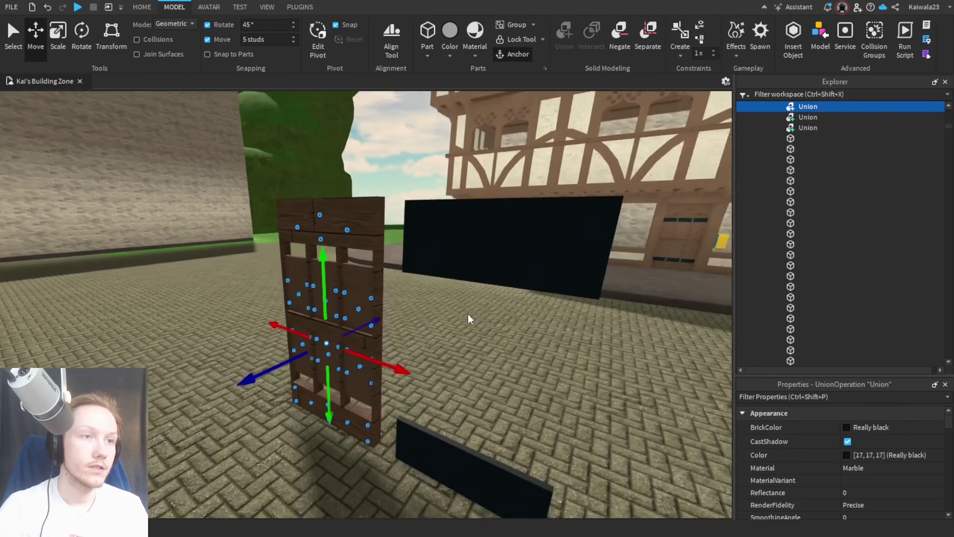
key("w")
key("e")
key("q")
key("e")
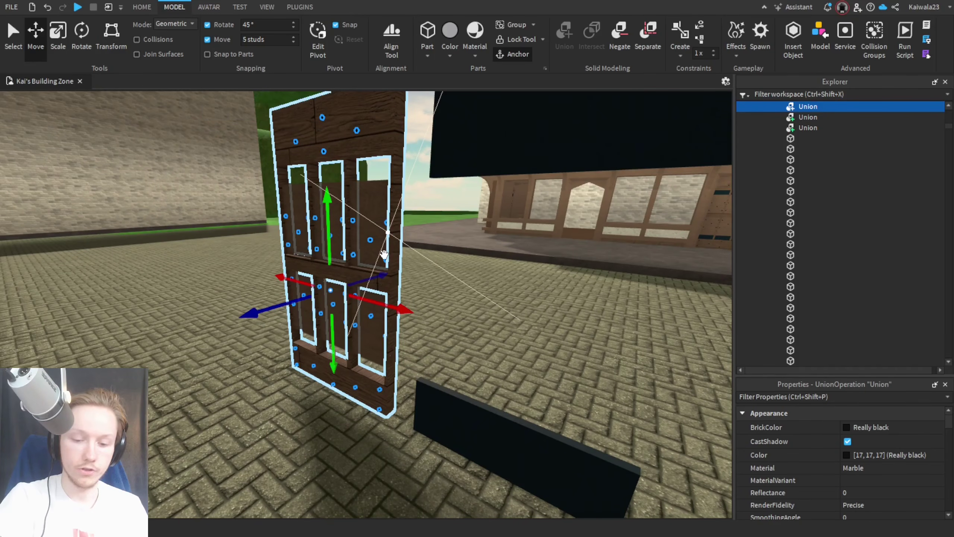
key("ctrl+shift+u")
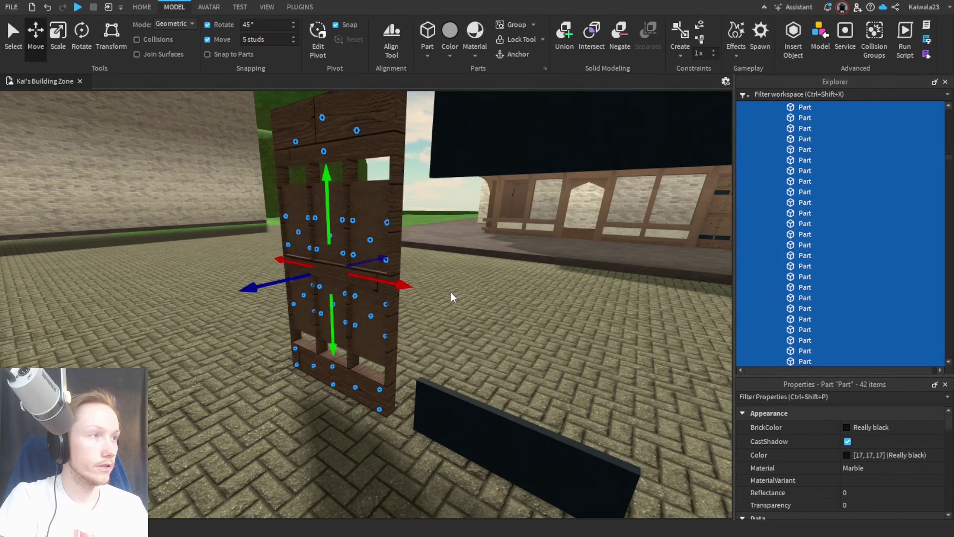
left_click(409, 266)
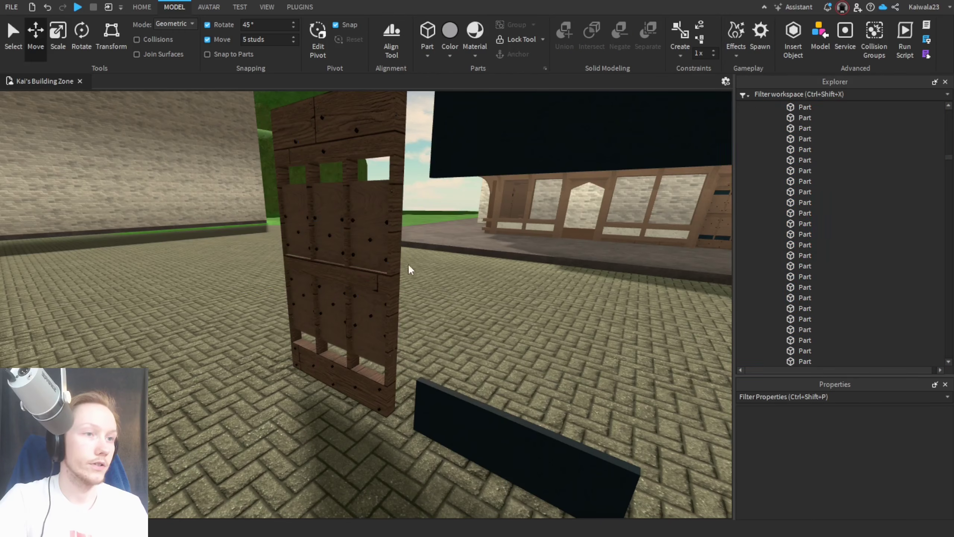
Step: Try to lengthen the centre nail of the upper outer section through the back panel using a changed movement snap
left_click(371, 241)
key("w")
right_click_drag(503, 296, 502, 295)
key("d")
right_click_drag(480, 254, 480, 254)
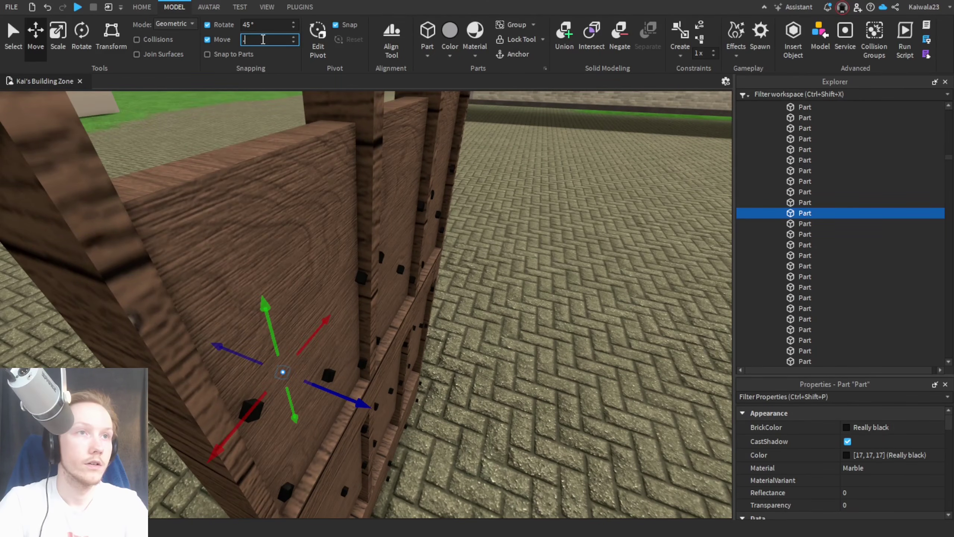
key("Return")
right_click_drag(357, 386, 358, 386)
key("ctrl+3")
left_click_drag(309, 387, 338, 395)
key("ctrl+z")
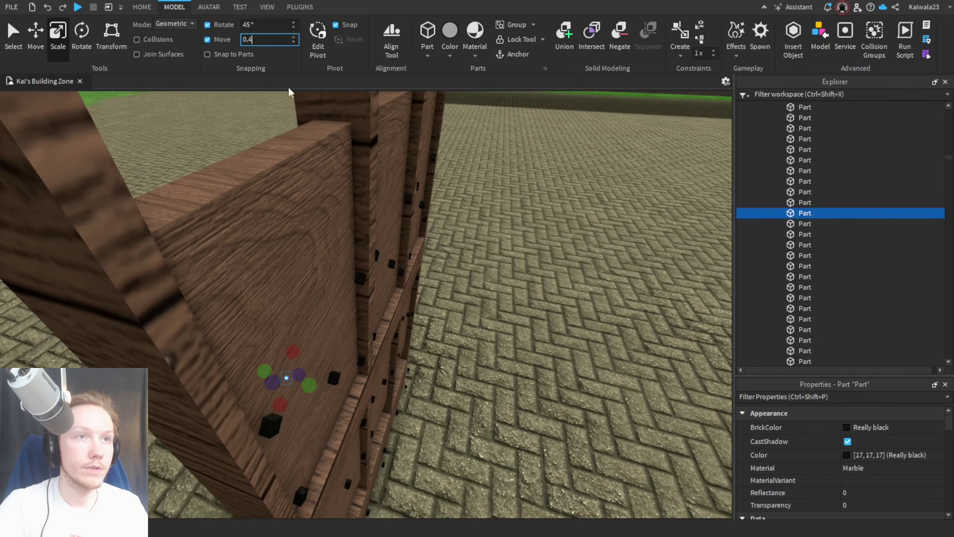
Step: Try to lengthen the centre nail through the panel with movement snapping of 0.4 studs and 0.2 studs
key("Return")
right_click_drag(355, 413, 354, 413)
left_click_drag(316, 388, 346, 402)
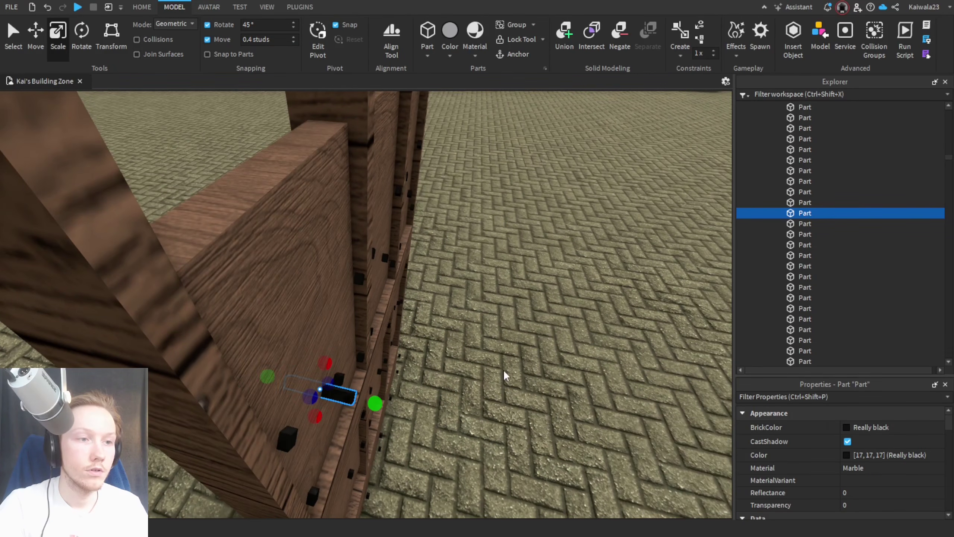
type("0.2")
key("Return")
right_click_drag(447, 399, 448, 398)
left_click_drag(321, 389, 326, 390)
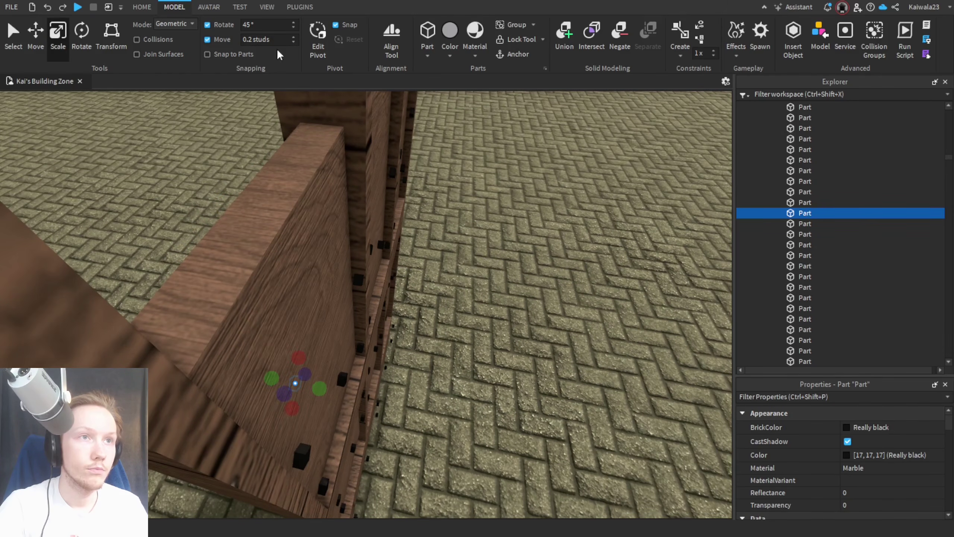
Step: Try to lengthen the centre nail through the panel with movement snapping of 0.3 studs
type("0.3")
key("Return")
right_click_drag(410, 389, 410, 389)
left_click_drag(325, 389, 326, 387)
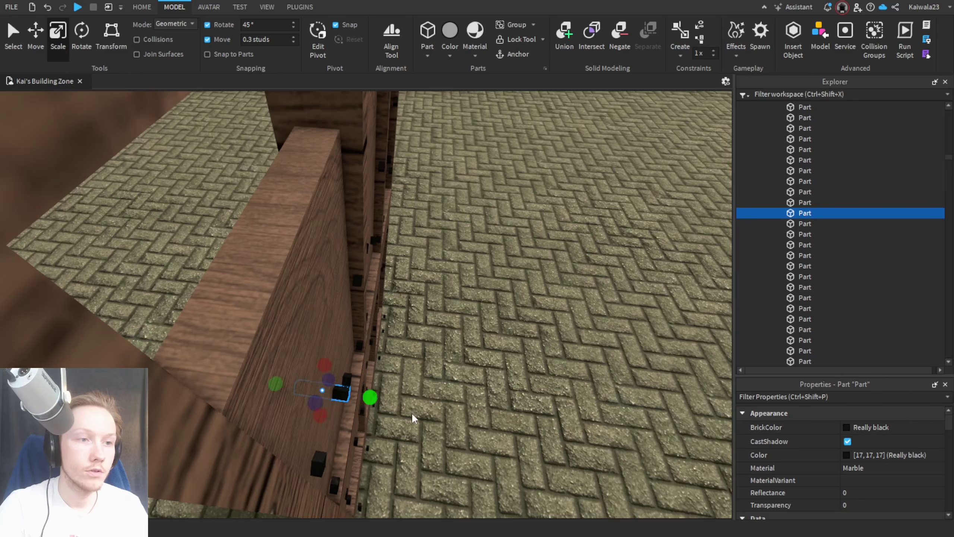
right_click_drag(461, 430, 460, 431)
key("ctrl+z")
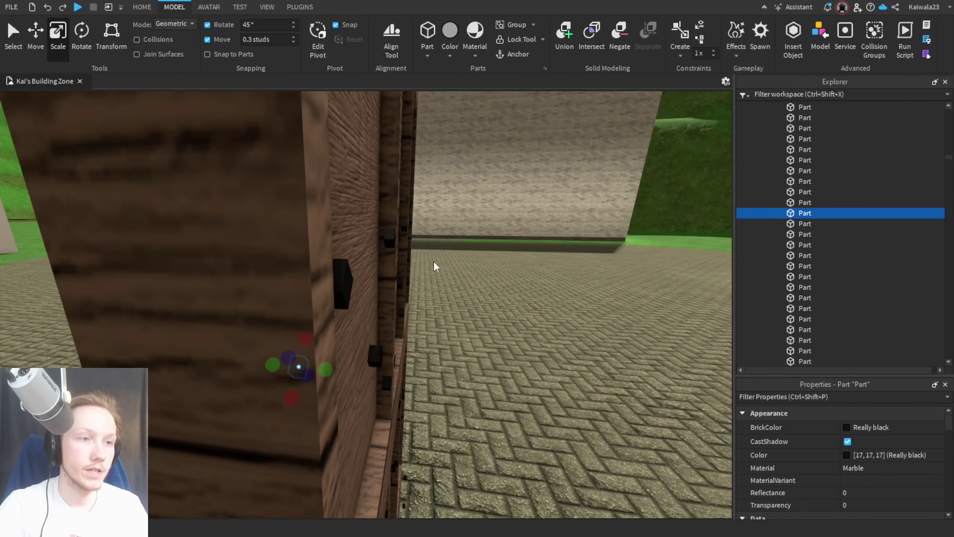
Step: Set movement snapping to 0.25 studs and lengthen the centre nail through the panel to the opposite face
left_click(274, 39)
right_click_drag(417, 348, 417, 348)
left_click_drag(324, 376, 370, 393)
right_click_drag(506, 418, 505, 419)
key("s")
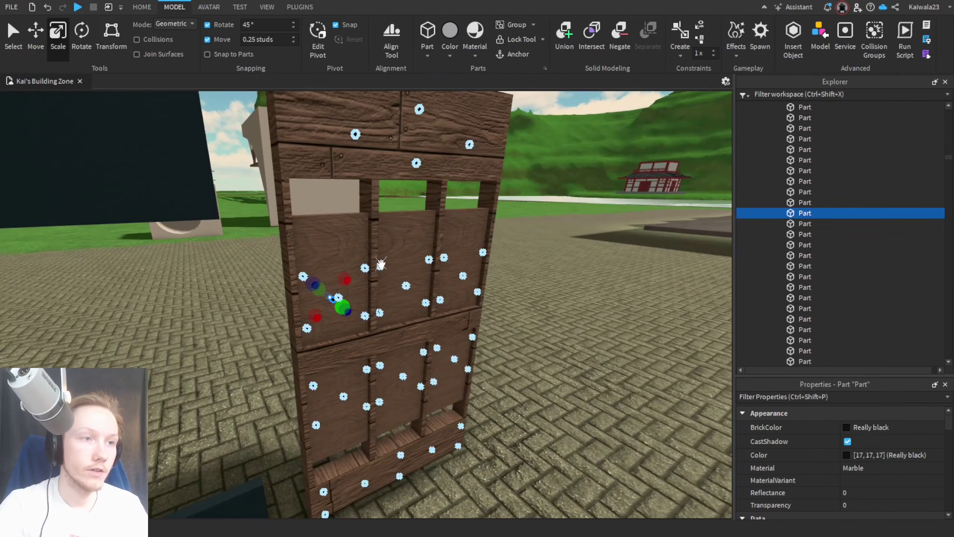
Step: Lengthen the upper nail at the outer edge of the same panel section through to the opposite face
left_click(581, 419)
key("w")
right_click_drag(581, 420, 580, 420)
left_click(253, 347)
key("d")
right_click_drag(454, 372, 457, 372)
key("a")
left_click(372, 281)
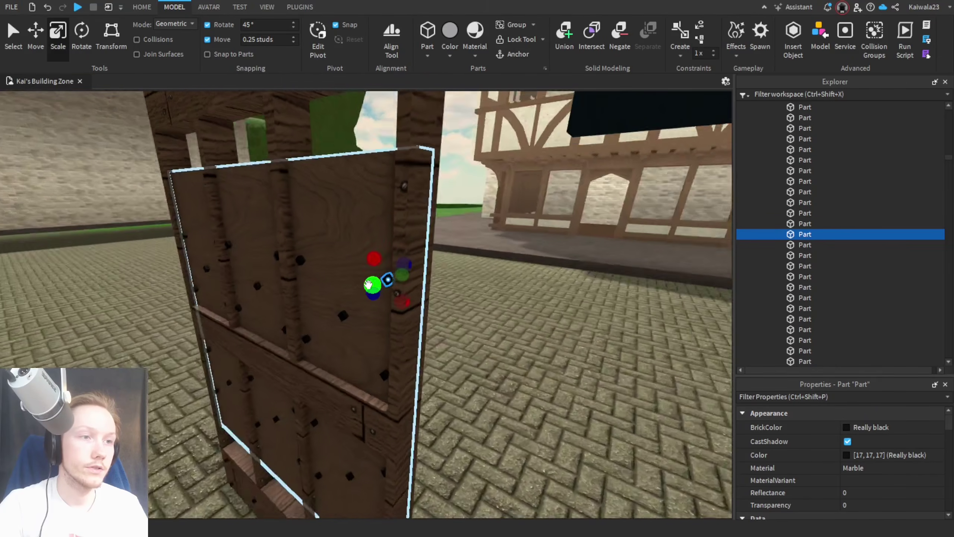
right_click_drag(372, 282, 451, 292)
left_click_drag(451, 292, 503, 298)
right_click_drag(502, 298, 277, 260)
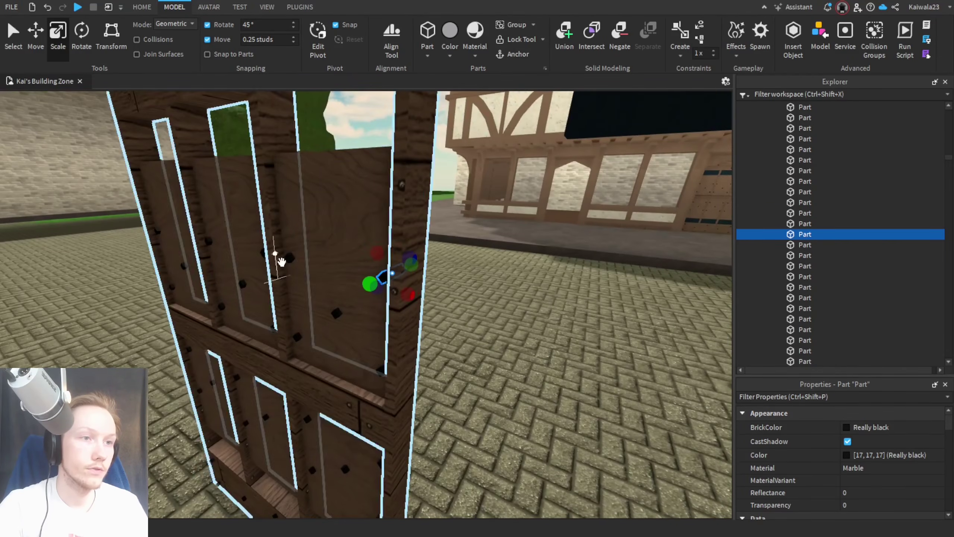
Step: Lengthen the upper nail beside the inner plank through the panel and try to select the nail below it
left_click(288, 257)
left_click(298, 341, "ctrl")
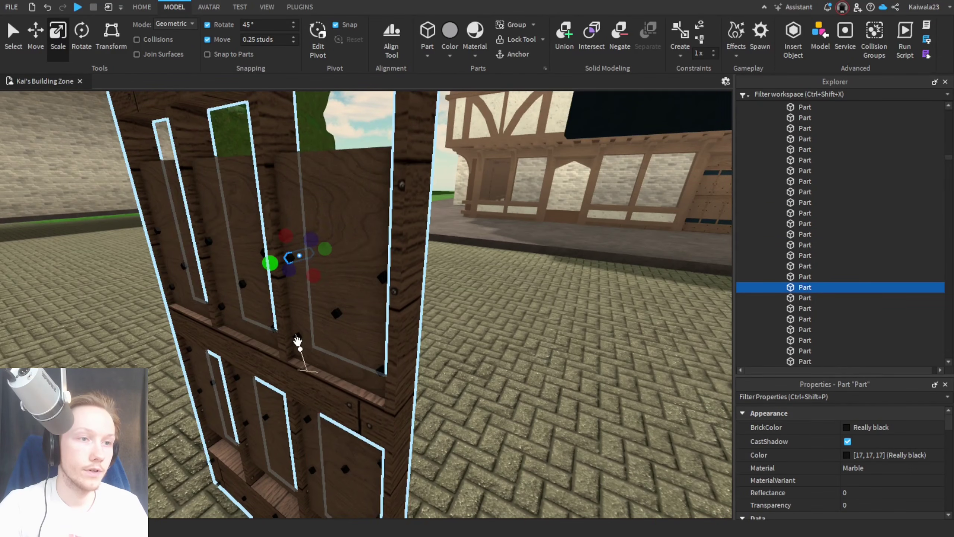
key("ctrl+shift+g")
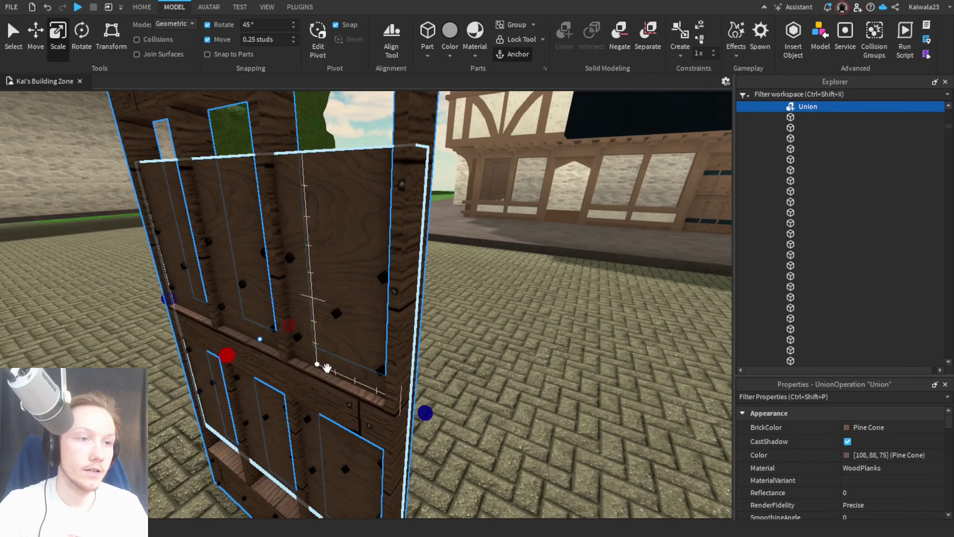
right_click_drag(304, 337, 492, 357)
left_click(492, 357)
scroll(491, 357, "up", 5)
scroll(386, 357, "down", 3)
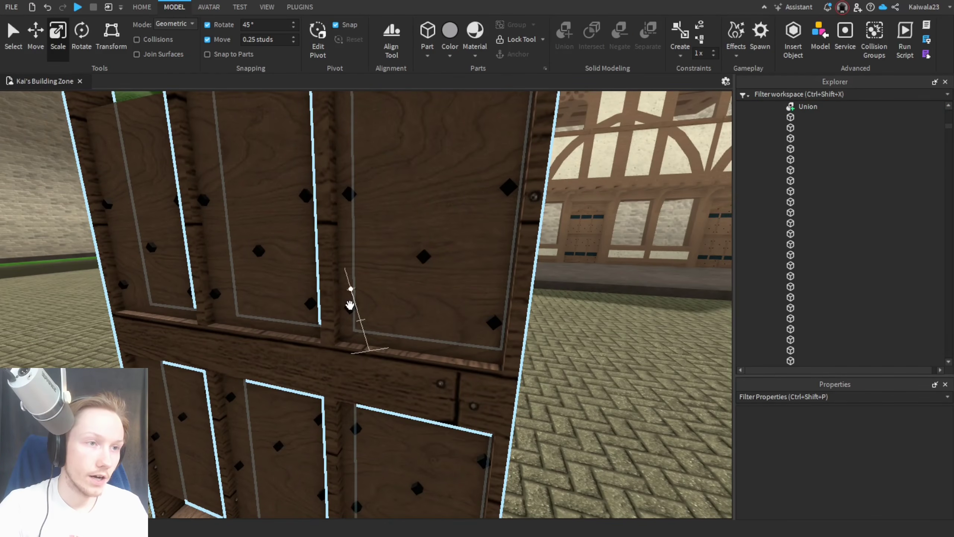
left_click(351, 306)
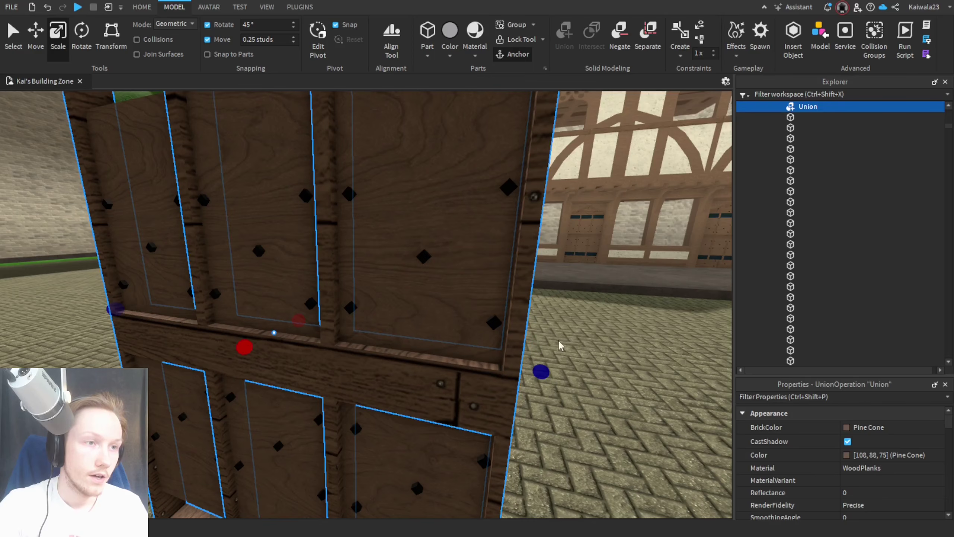
Step: Enable Show Decomposition Geometry in the Studio settings and inspect the plank frame's collision shape
left_click(19, 6)
left_click(39, 180)
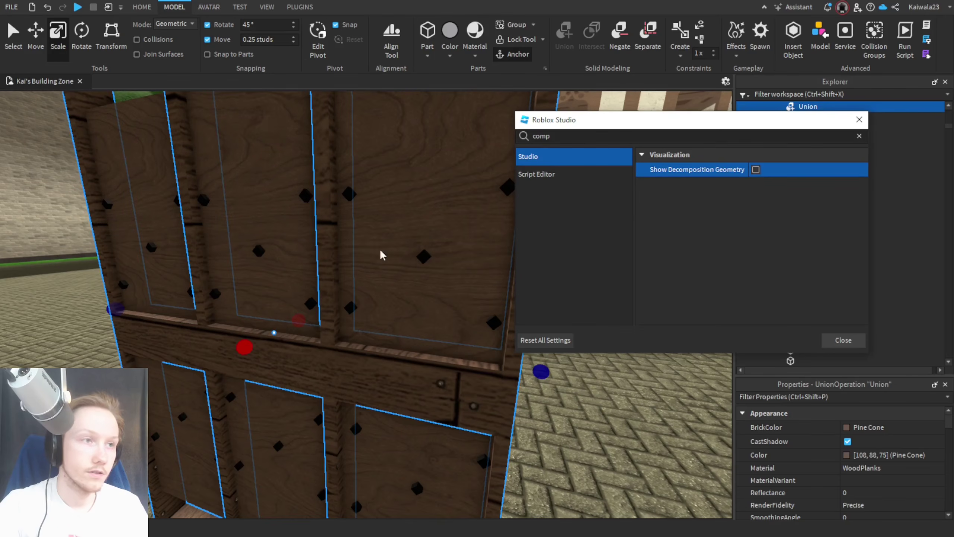
left_click(756, 169)
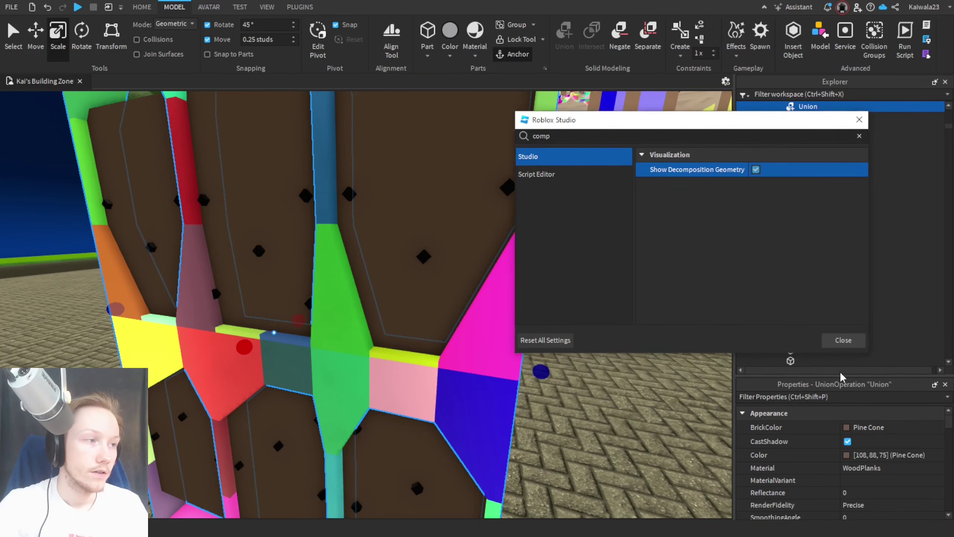
left_click(843, 339)
key("f")
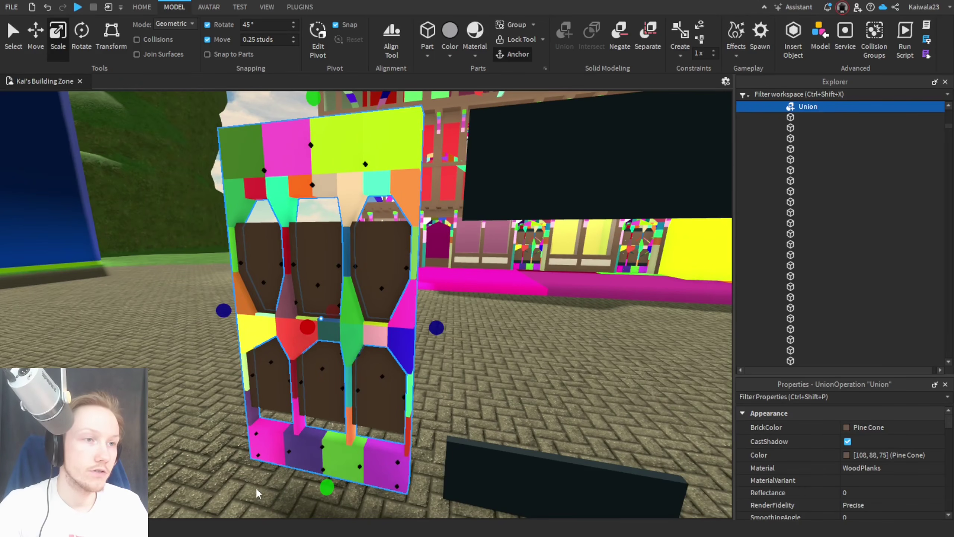
scroll(379, 355, "up", 5)
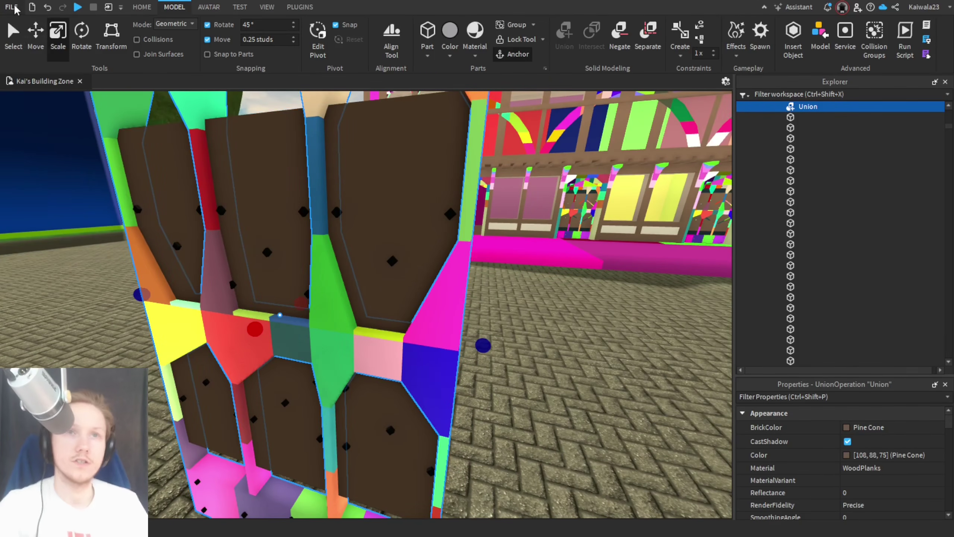
Step: Set the plank frame union's CollisionFidelity to PreciseConvexDecomposition
left_click(12, 7)
left_click(528, 384)
scroll(845, 481, "down", 3)
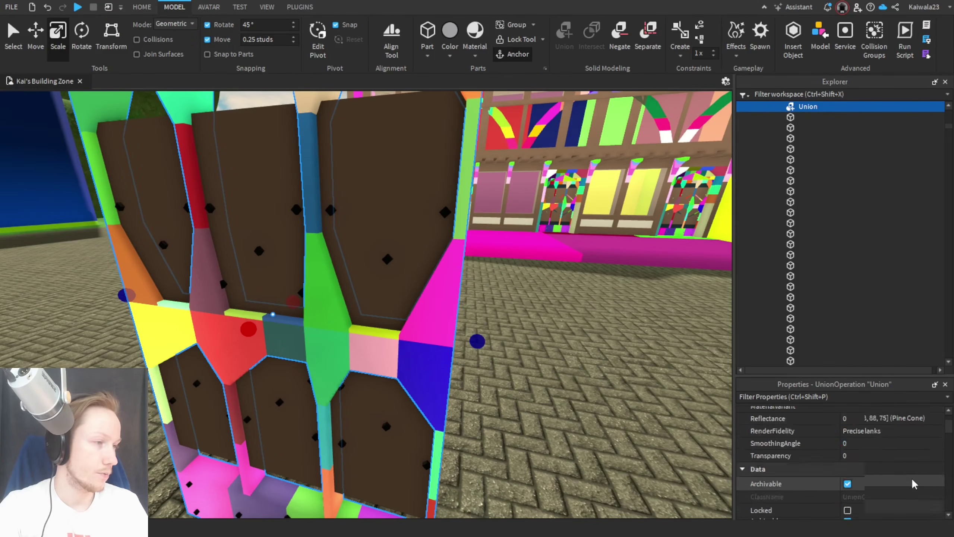
scroll(906, 474, "up", 2)
scroll(888, 473, "down", 8)
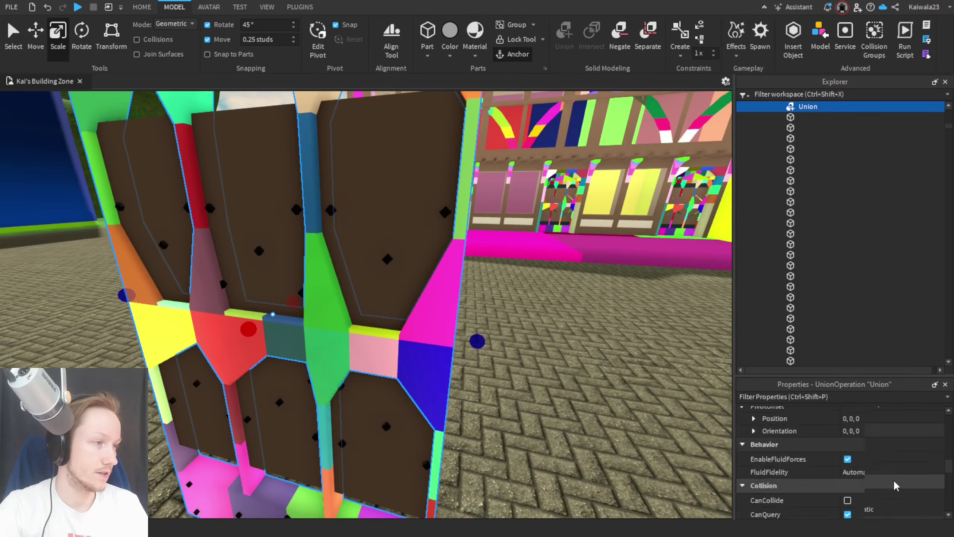
scroll(886, 474, "up", 3)
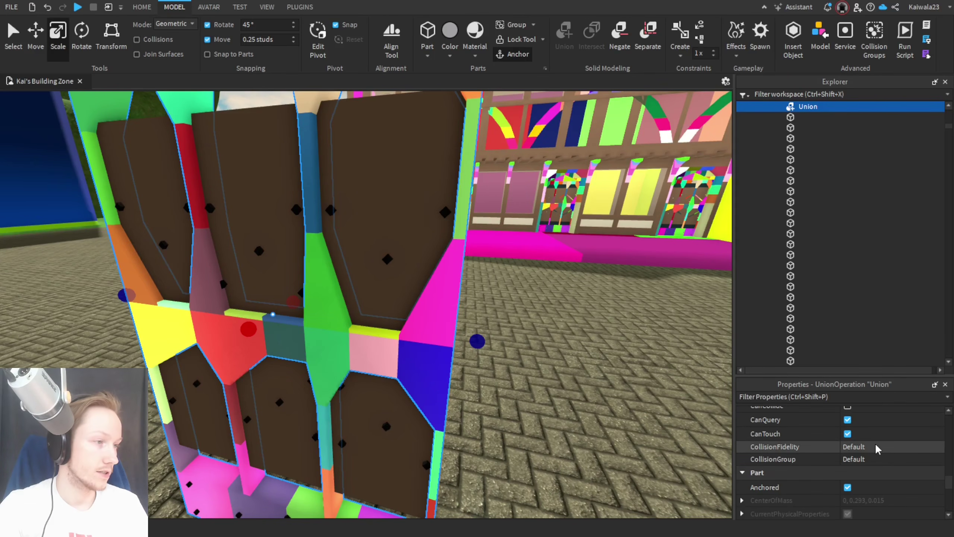
left_click(876, 484)
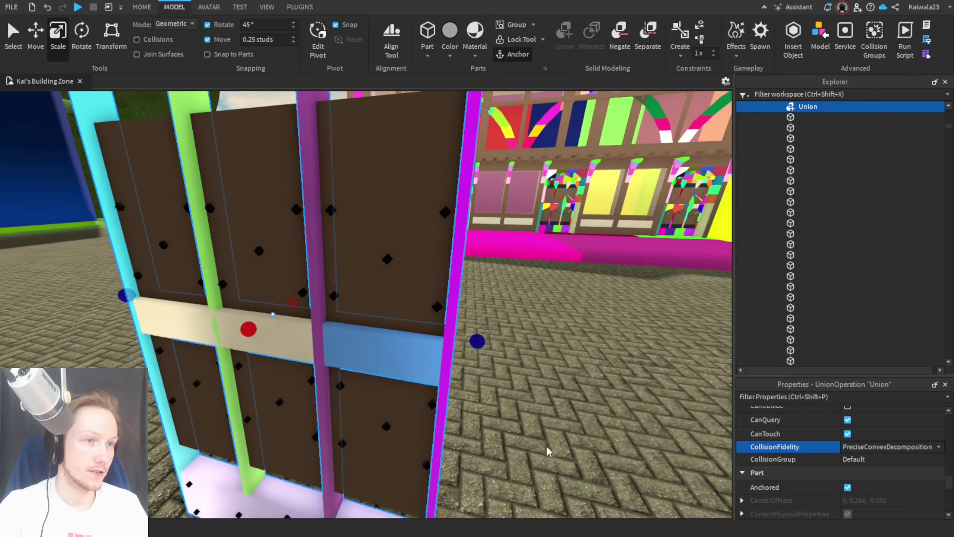
Step: Turn off Show Decomposition Geometry in the Studio settings and close them
left_click(11, 7)
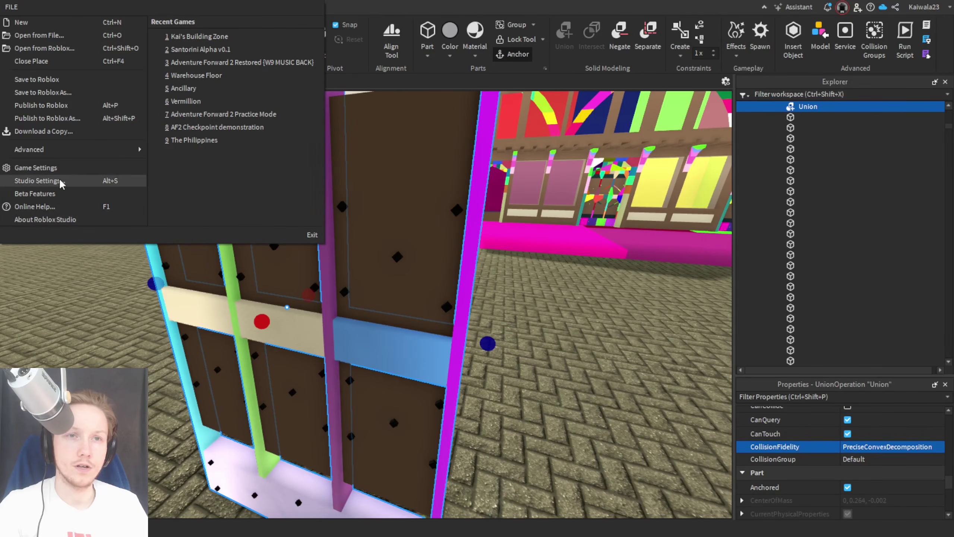
left_click(60, 181)
left_click(756, 169)
left_click(843, 340)
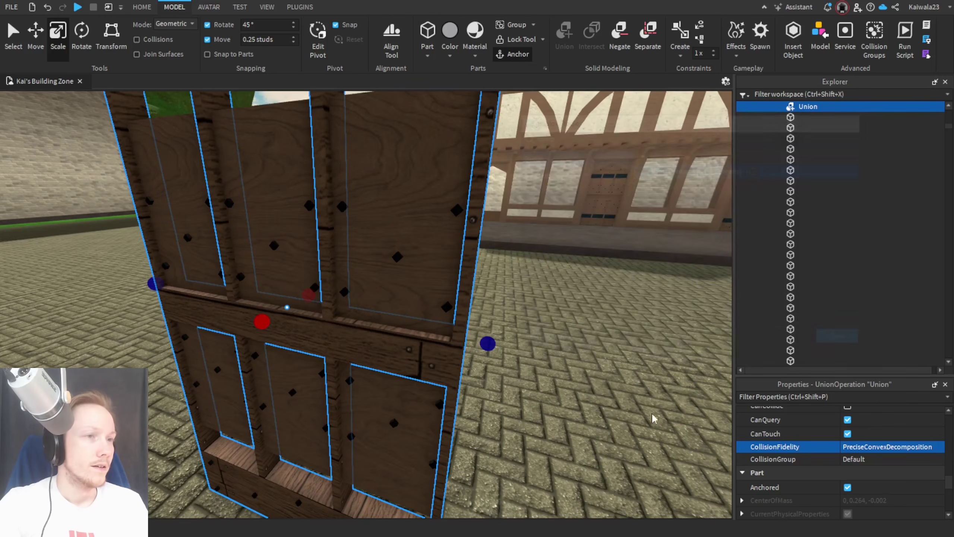
Step: Lengthen the lower nail beside the inner plank in the upper outer section through the panel
scroll(348, 304, "up", 5)
left_click(336, 290)
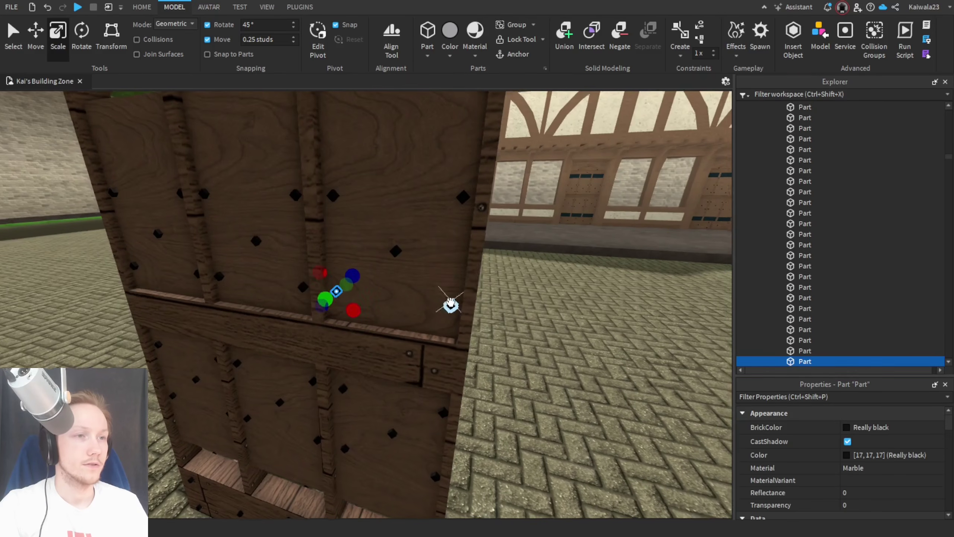
key("d")
left_click_drag(276, 274, 330, 287)
scroll(331, 286, "up", 5)
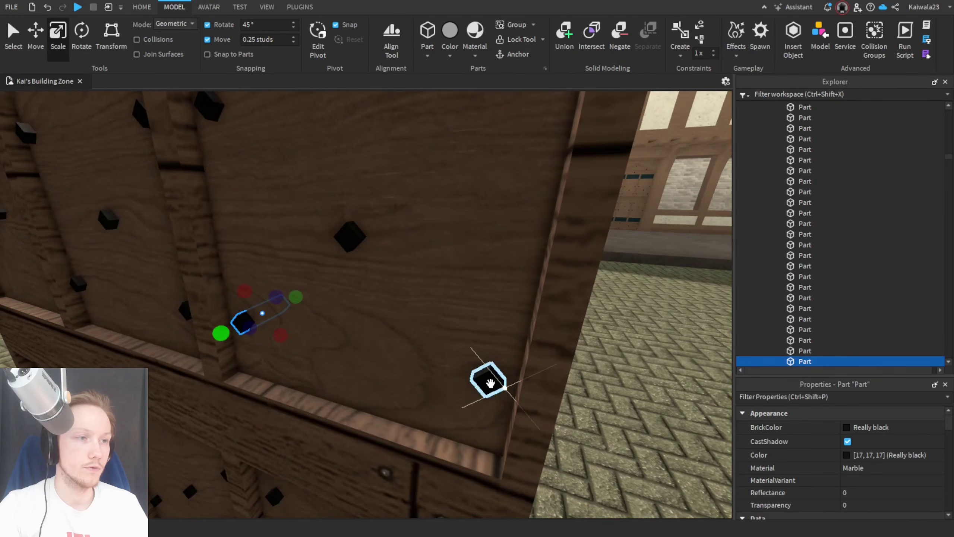
Step: Lengthen the nail at the lower outer corner of the upper section through the panel
left_click(486, 379)
scroll(491, 389, "down", 5)
right_click_drag(493, 389, 447, 387)
left_click_drag(189, 332, 205, 337)
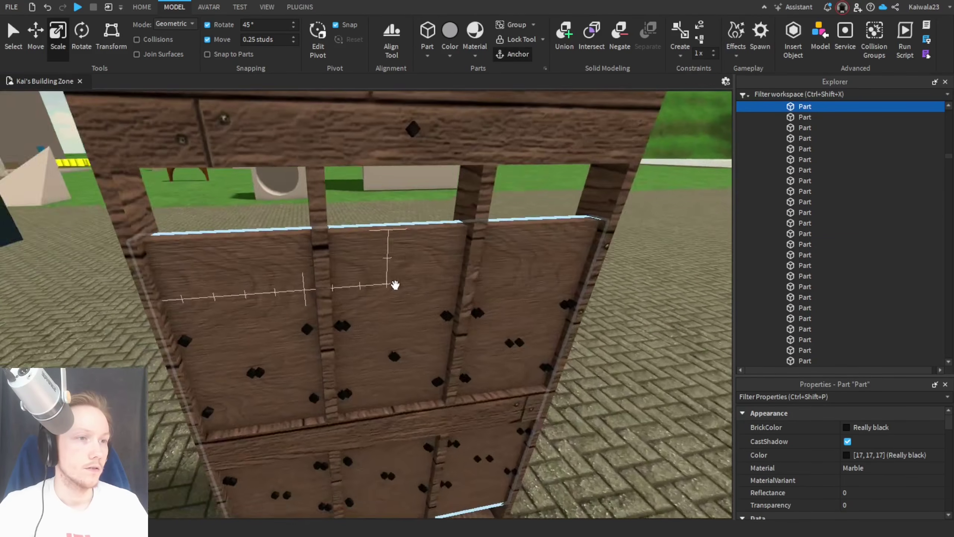
Step: Temporarily remove the old nail union and inspect both sides of the door for missing individual nails
scroll(393, 283, "down", 3)
key("ctrl+shift+g")
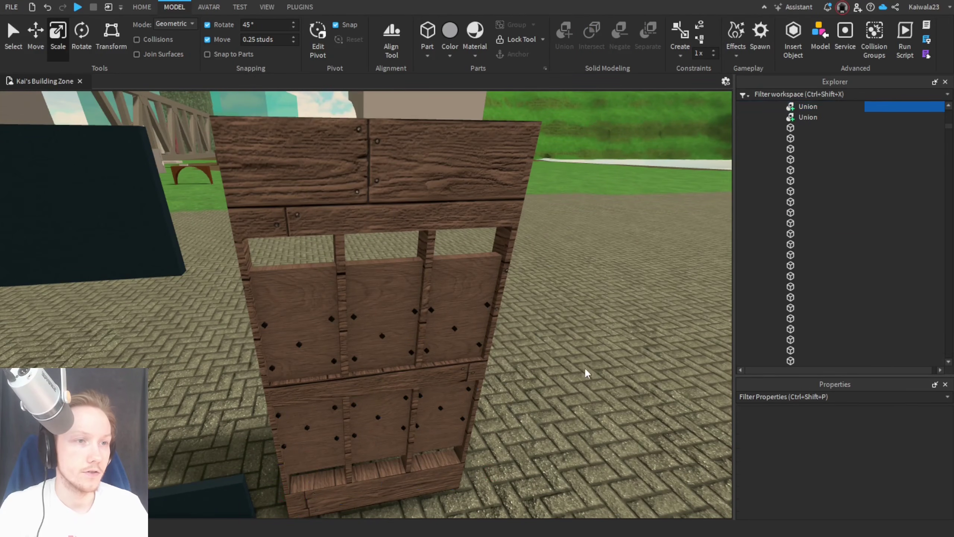
right_click_drag(603, 390, 569, 394)
scroll(629, 234, "up", 3)
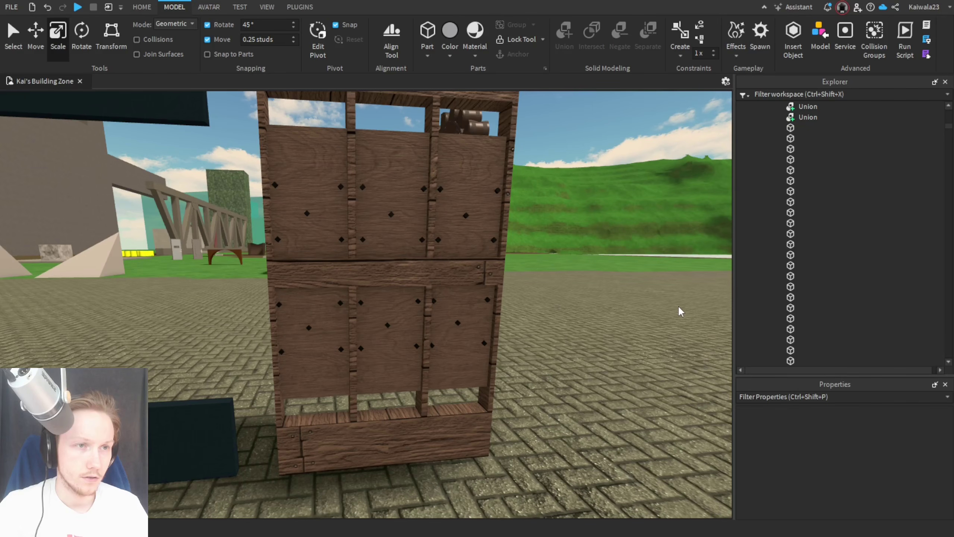
right_click_drag(597, 362, 597, 362)
scroll(596, 362, "up", 3)
scroll(597, 366, "up", 2)
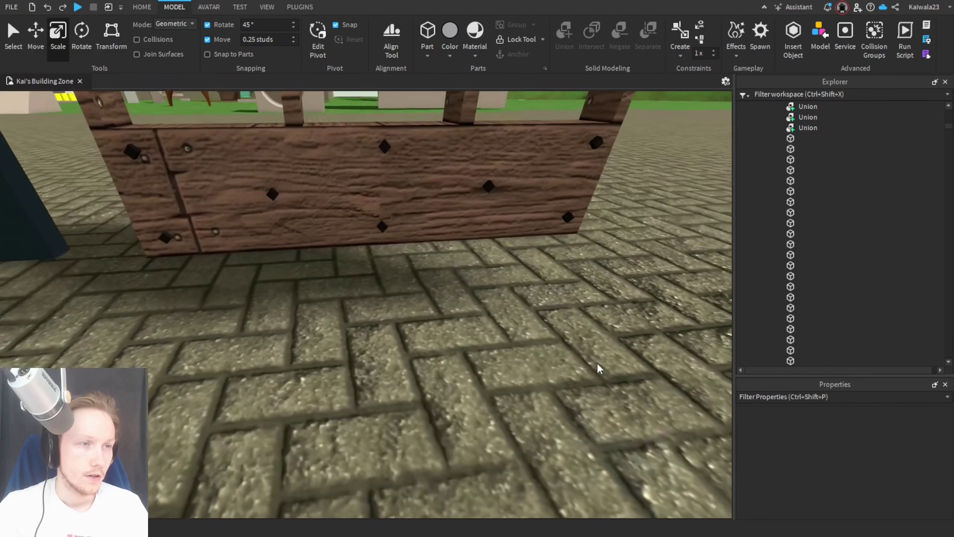
Step: Place an individual nail at the end of the door's bottom plank, matching the nail union
left_click(407, 217)
right_click_drag(407, 218, 458, 275)
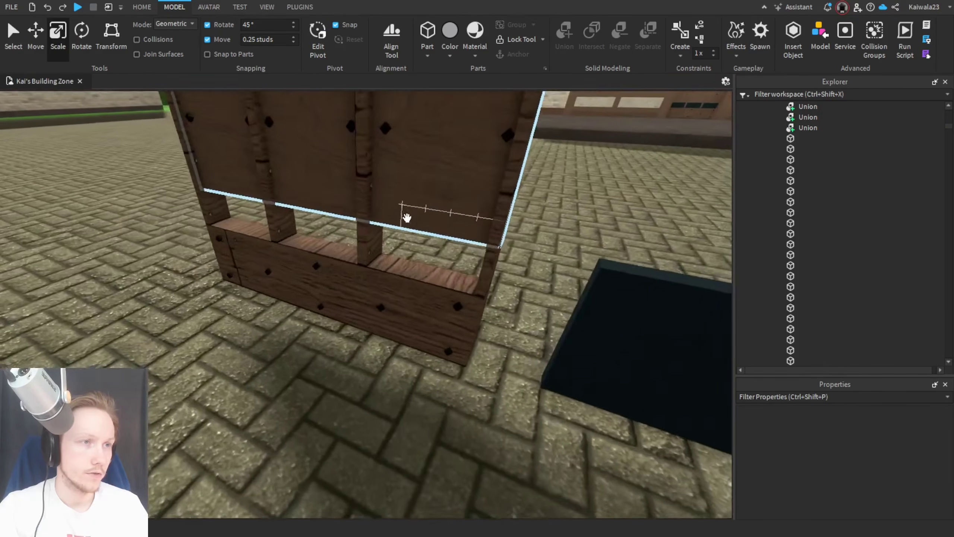
scroll(432, 263, "down", 3)
left_click(442, 282)
scroll(458, 274, "up", 5)
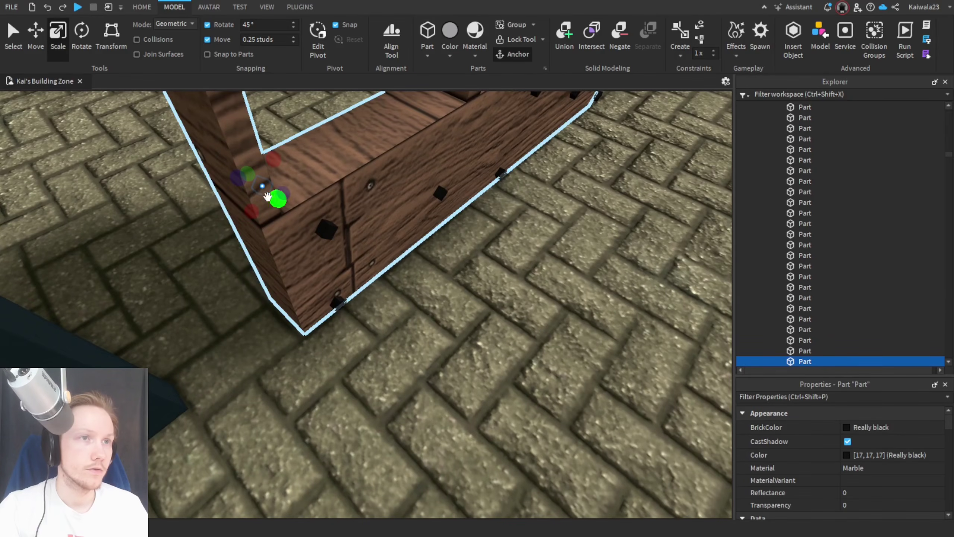
left_click_drag(274, 202, 275, 199)
right_click_drag(325, 232, 441, 250)
scroll(440, 249, "down", 2)
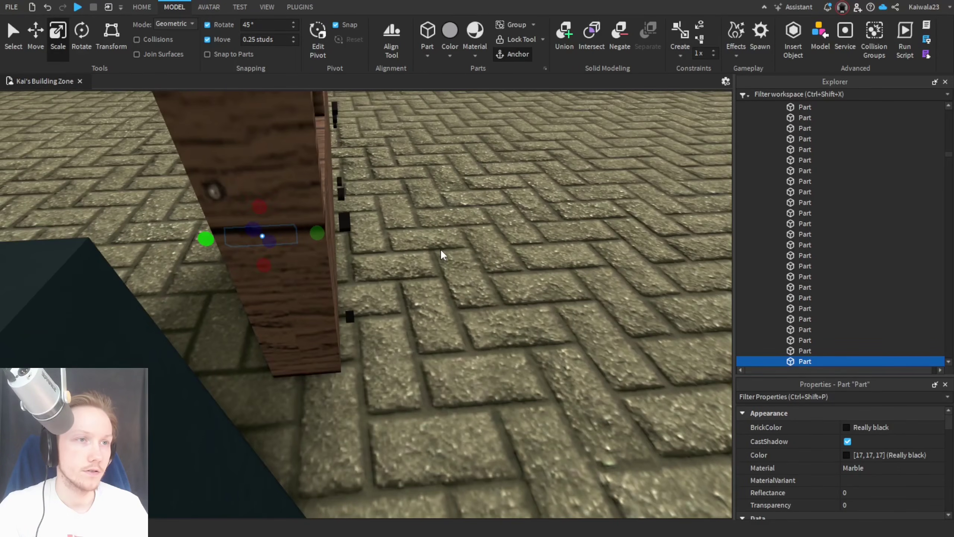
Step: Set the move increment to 0.45 studs and lengthen the bottom plank's end nail through the door
left_click(265, 39)
type("0.5")
key("Return")
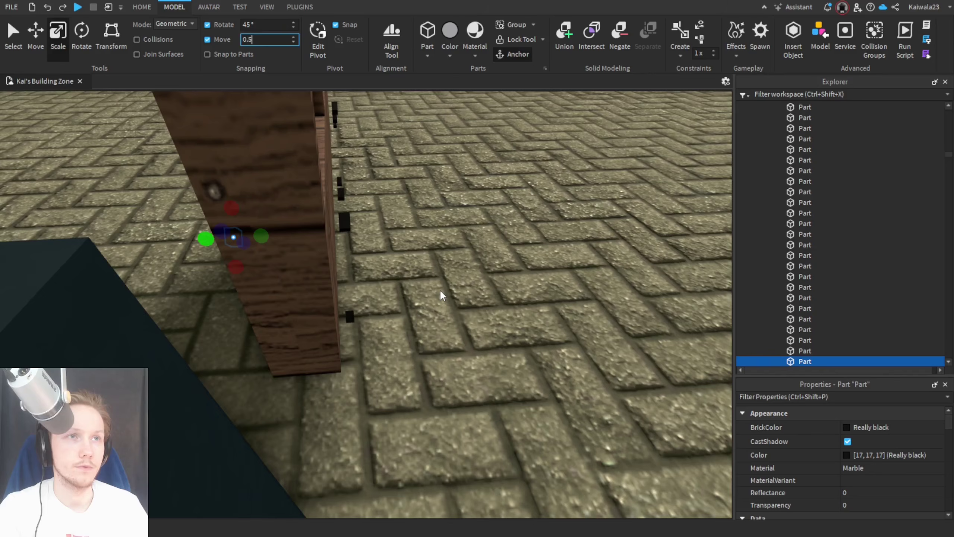
right_click_drag(440, 289, 440, 289)
left_click_drag(263, 237, 374, 231)
right_click_drag(440, 263, 440, 263)
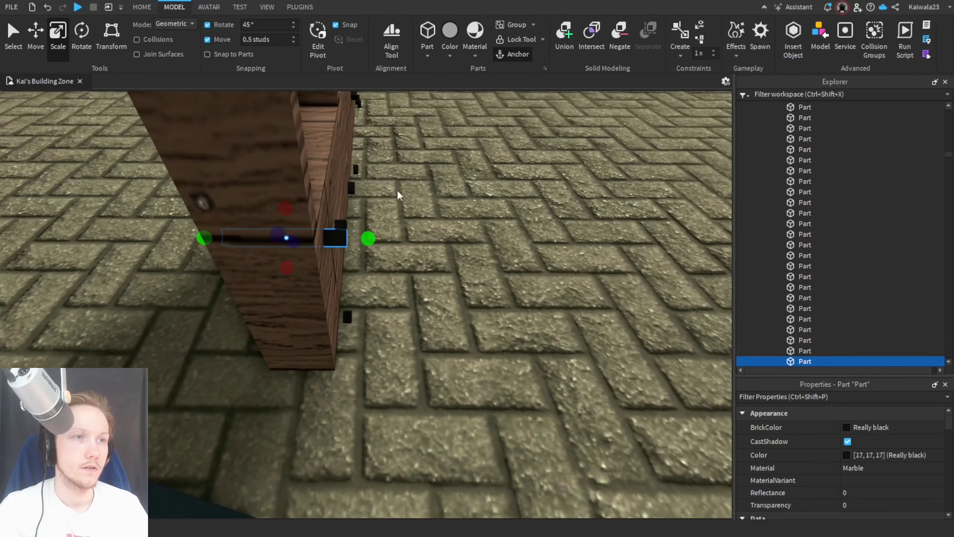
type("5")
key("Return")
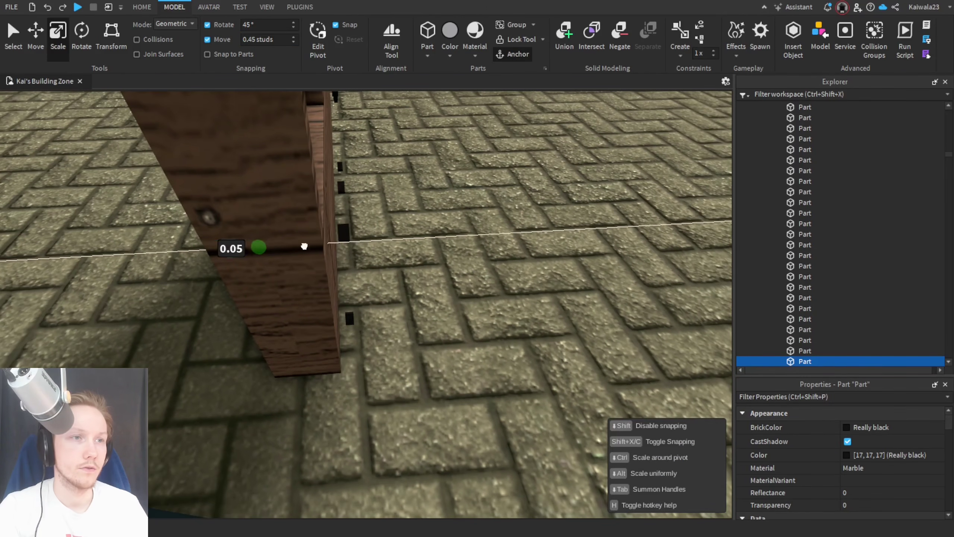
right_click_drag(467, 264, 470, 264)
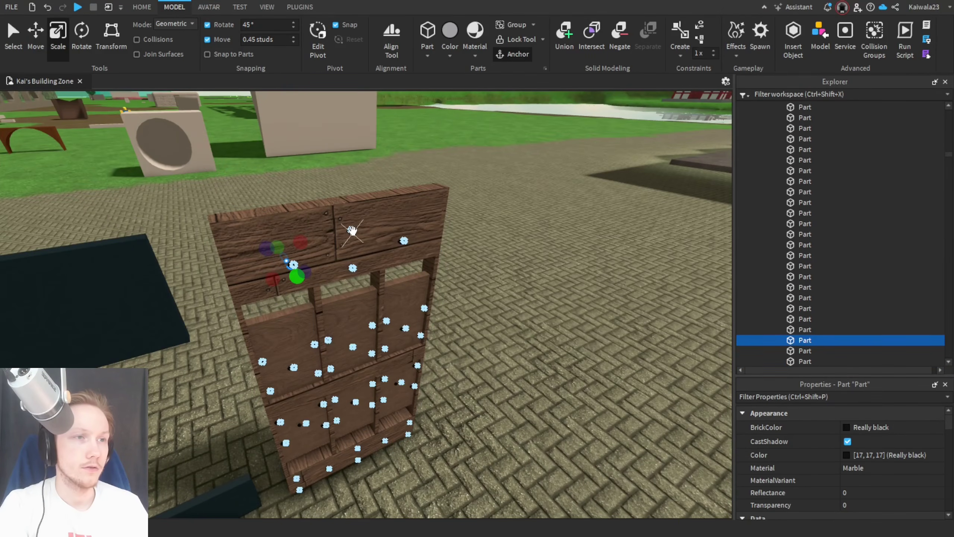
Step: Delete the remaining old nail union and check the individual nails on the door
key("ctrl+shift+g")
left_click(545, 385)
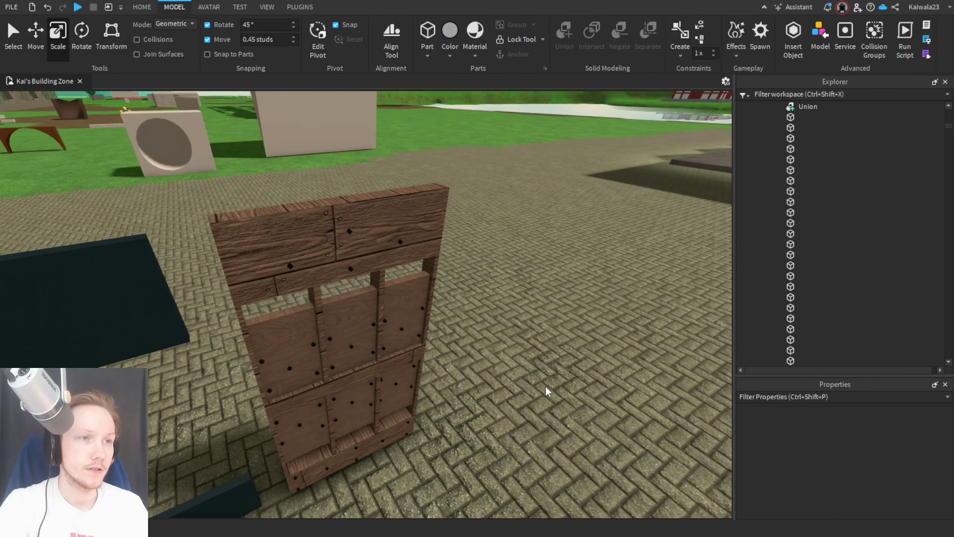
right_click_drag(545, 384, 545, 385)
scroll(545, 385, "down", 3)
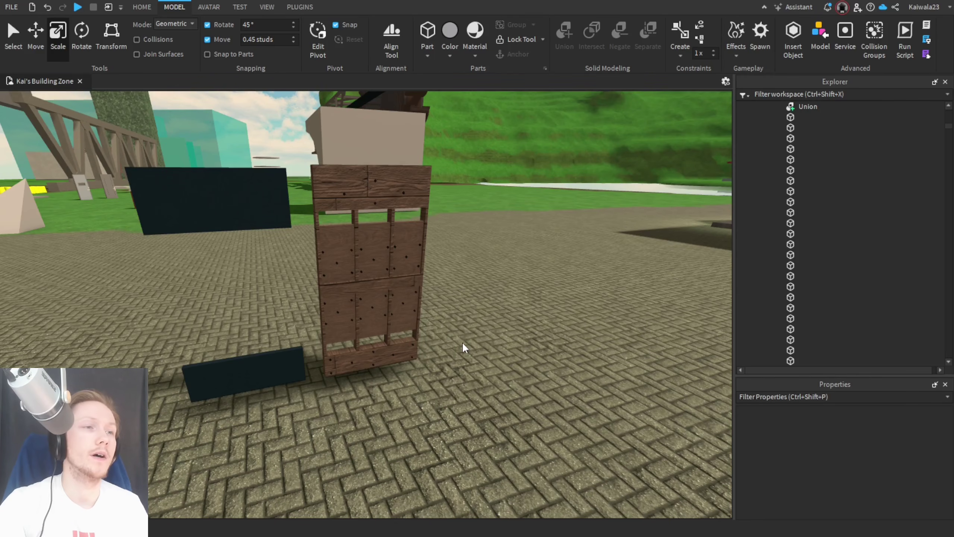
scroll(462, 341, "up", 5)
scroll(504, 360, "down", 5)
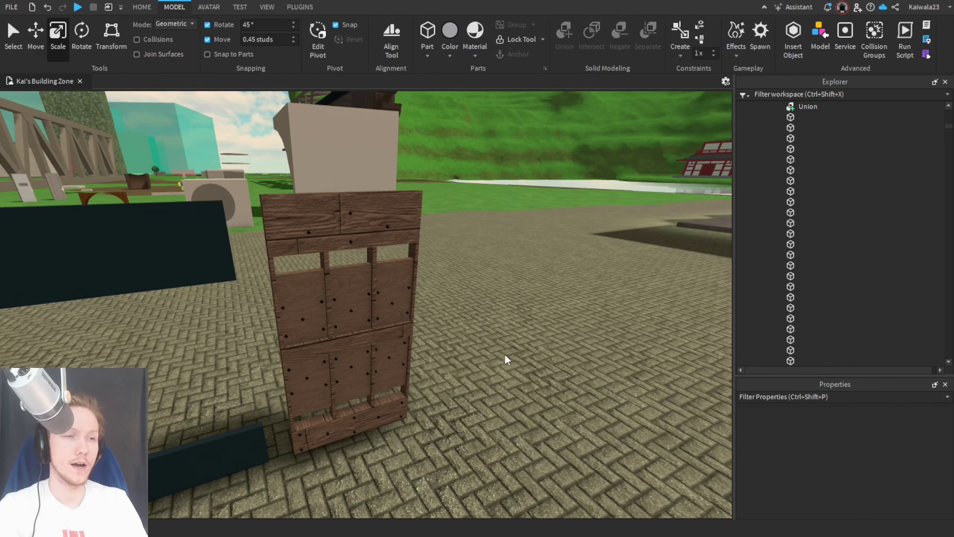
scroll(506, 357, "up", 5)
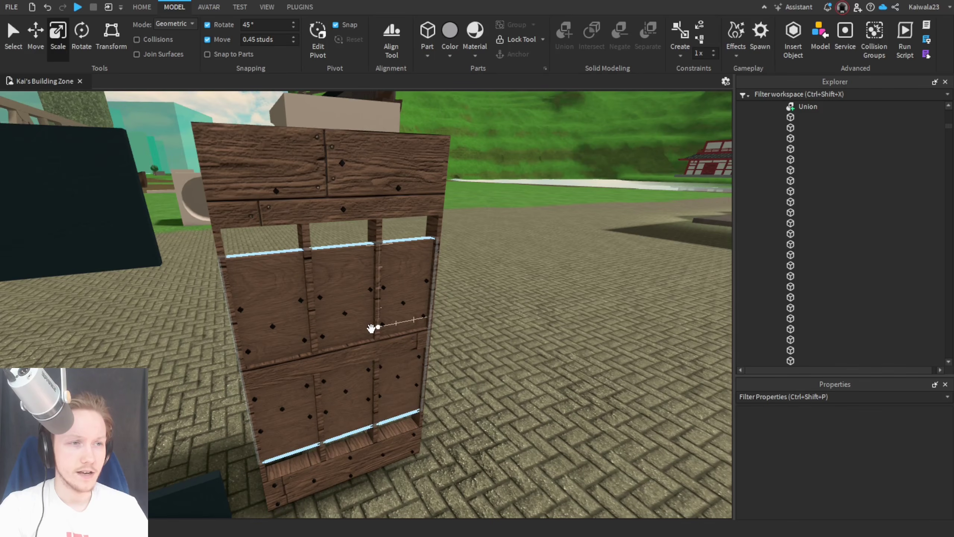
Step: Set the move increment to 5 studs and move the plank frame union sideways away from the panel and nails
left_click(415, 324)
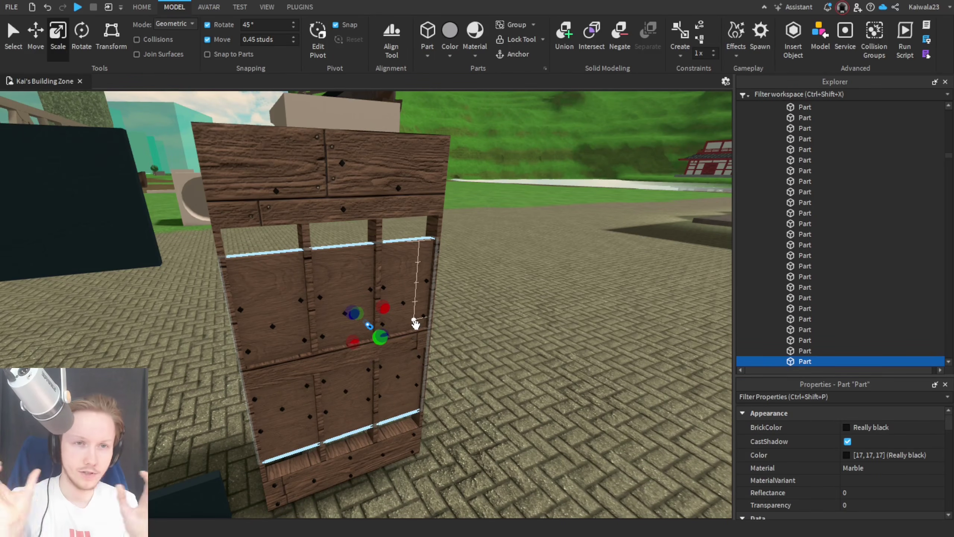
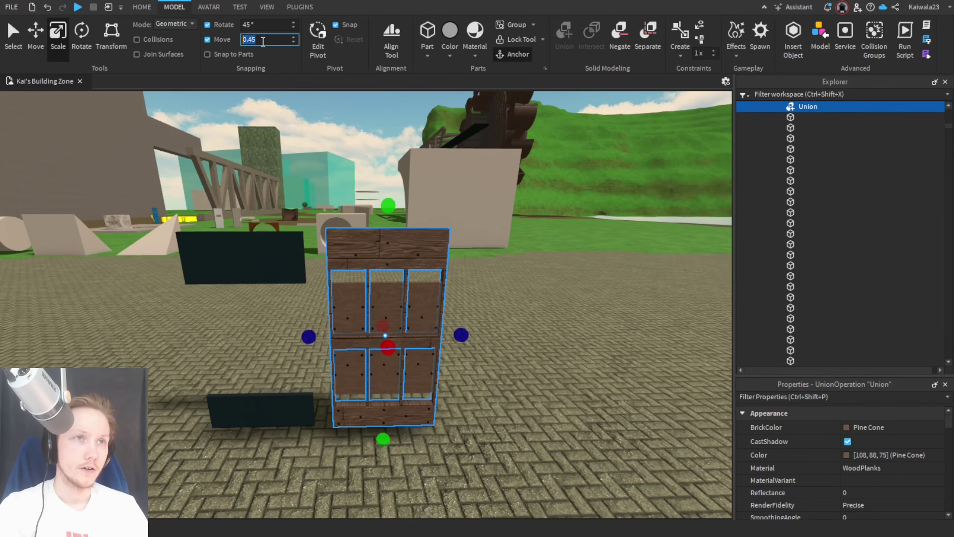
key("ctrl+2")
left_click_drag(450, 318, 165, 320)
left_click(390, 451)
key("a")
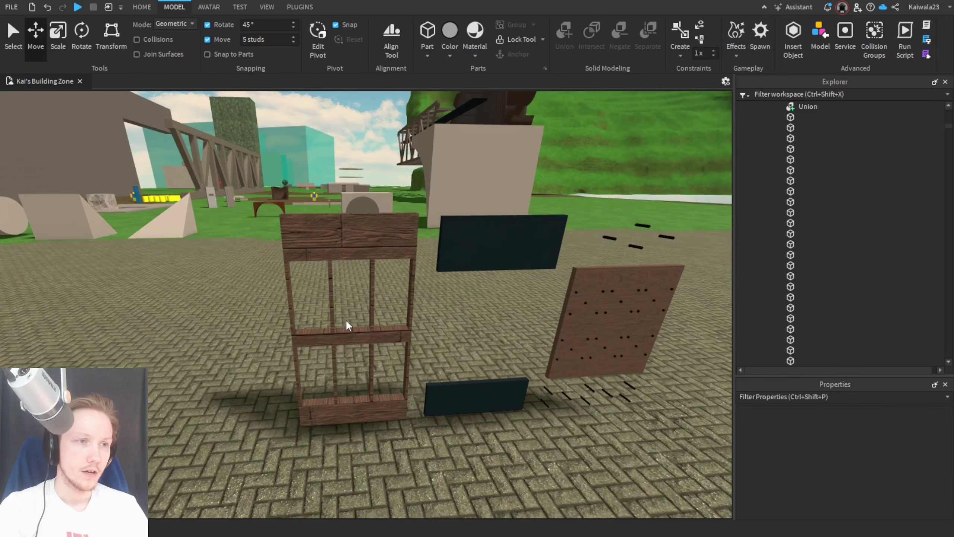
Step: Separate the plank frame union into its full-height board and the negated opening parts
left_click(349, 331)
key("w")
right_click_drag(389, 424, 432, 402)
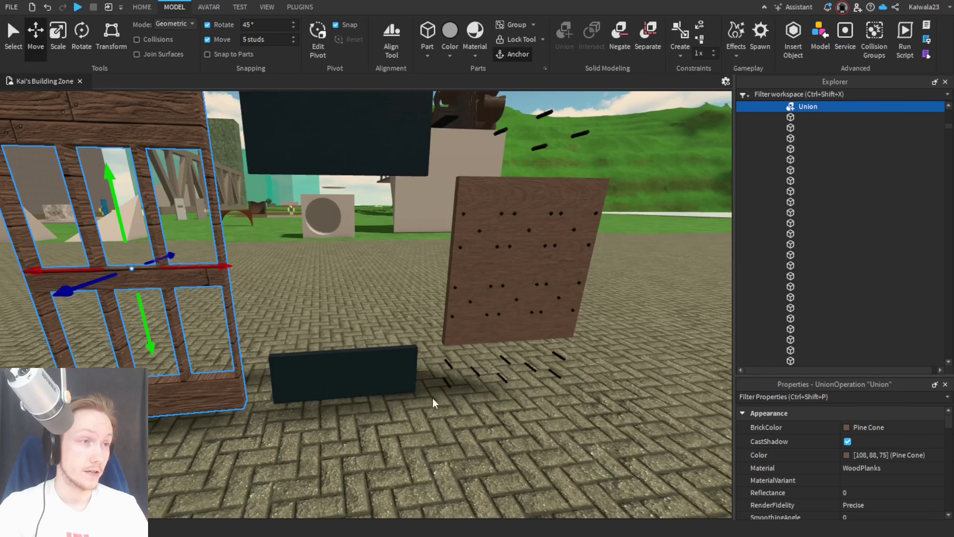
right_click_drag(494, 283, 441, 279)
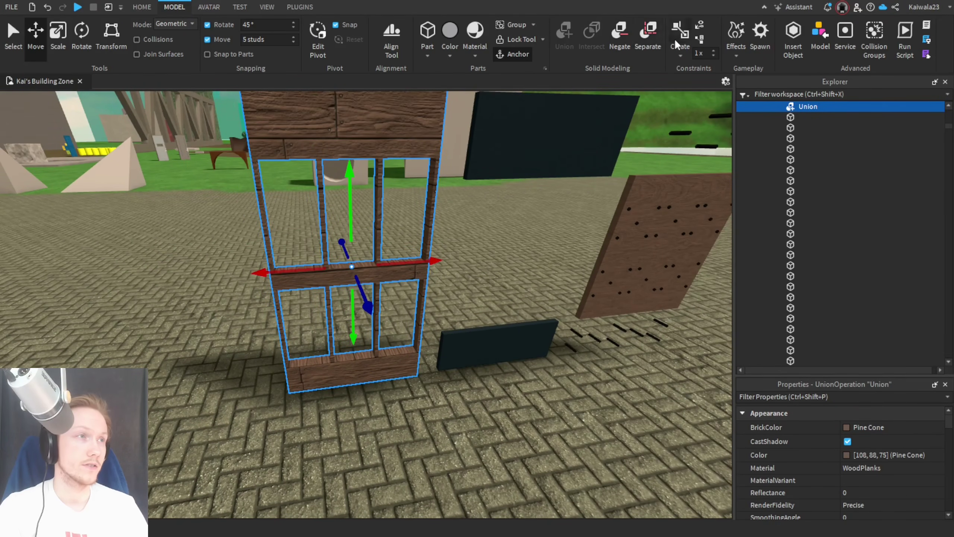
left_click(651, 33)
left_click(418, 467)
right_click_drag(417, 467, 418, 465)
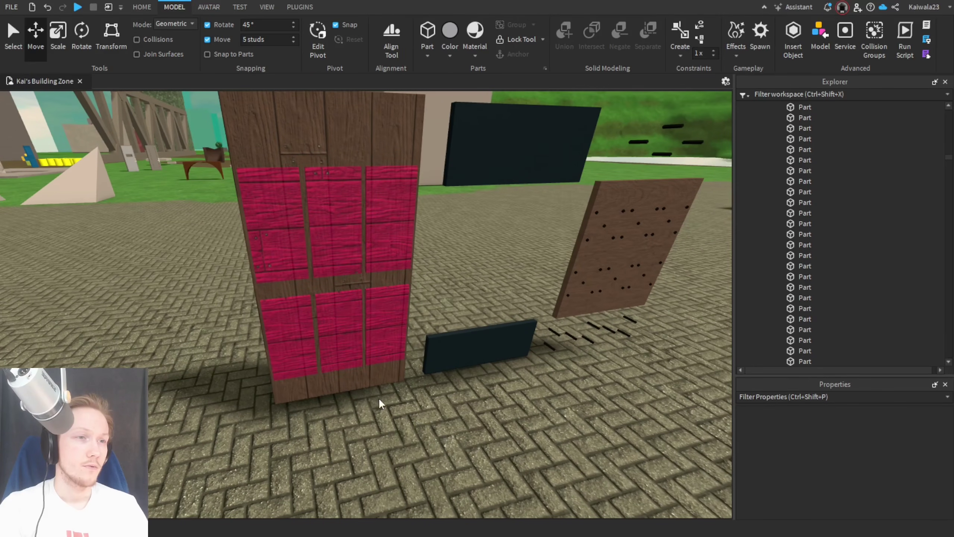
Step: Set the move increment to 0.1 studs and try moving the full-height board sideways
left_click(373, 380)
right_click_drag(465, 435, 465, 434)
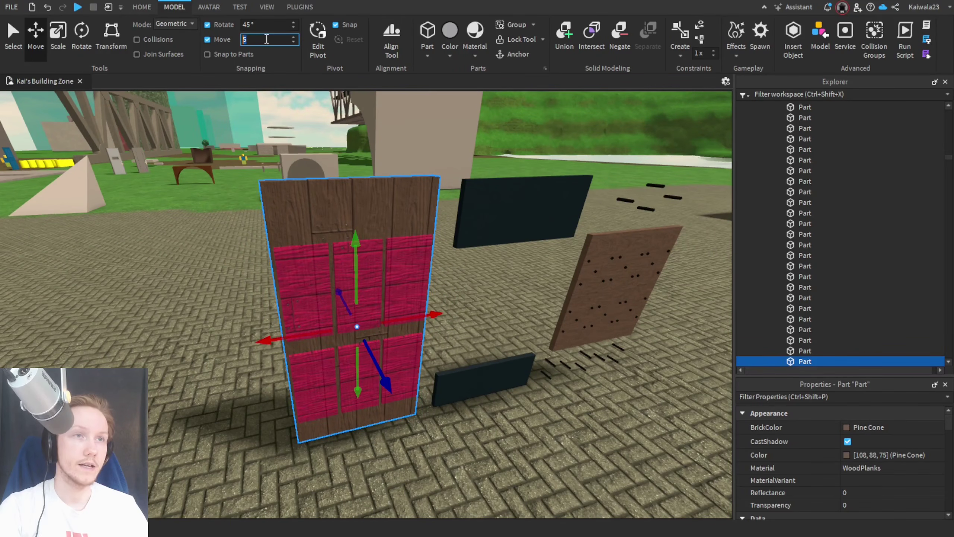
right_click_drag(389, 202, 389, 202)
left_click_drag(420, 306, 206, 326)
key("ctrl+z")
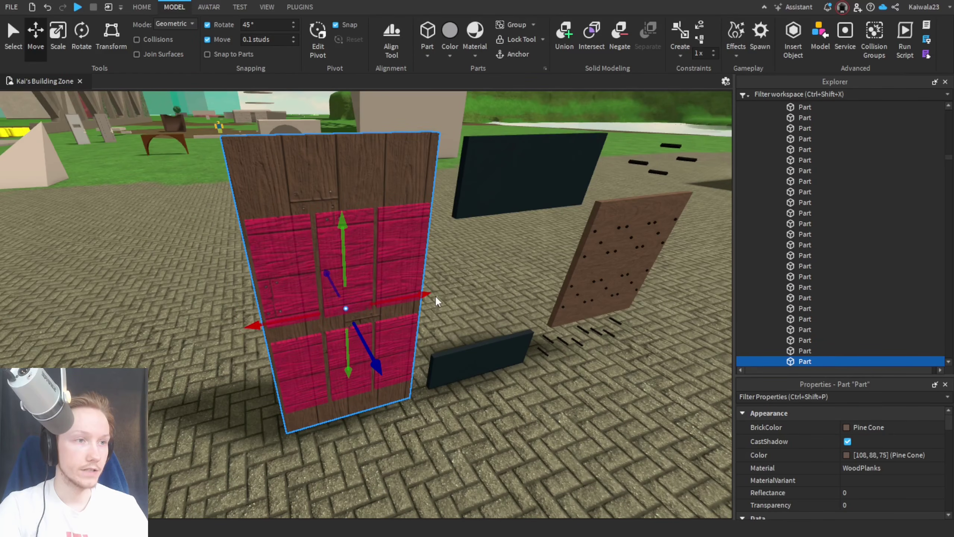
Step: Scale a copy of the full-height board down to a top rail above the pink opening parts
key("ctrl+3")
left_click_drag(347, 424, 360, 307)
left_click_drag(359, 228, 360, 240)
scroll(361, 244, "up", 8)
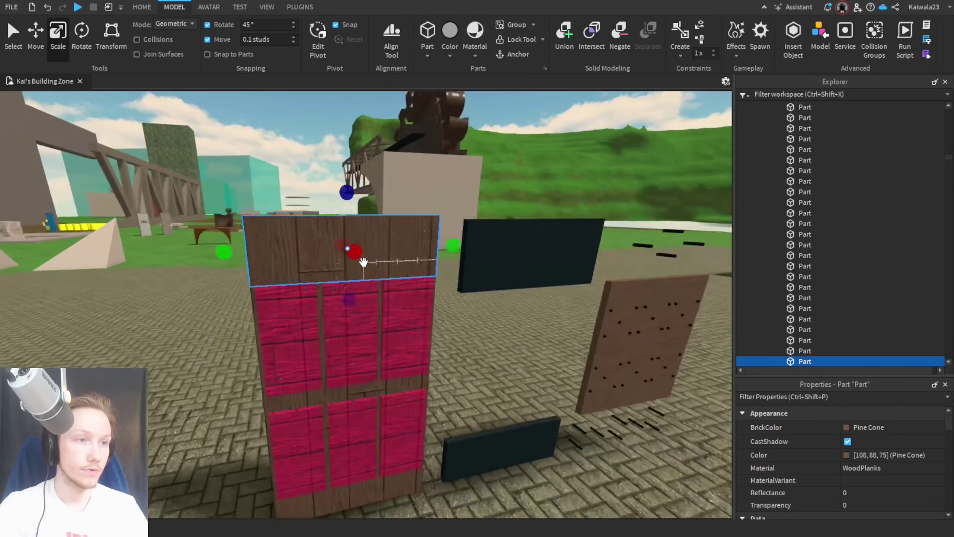
Step: Duplicate the full-height board and scale the copy down to a bottom rail below the pink opening parts
right_click_drag(364, 262, 356, 267)
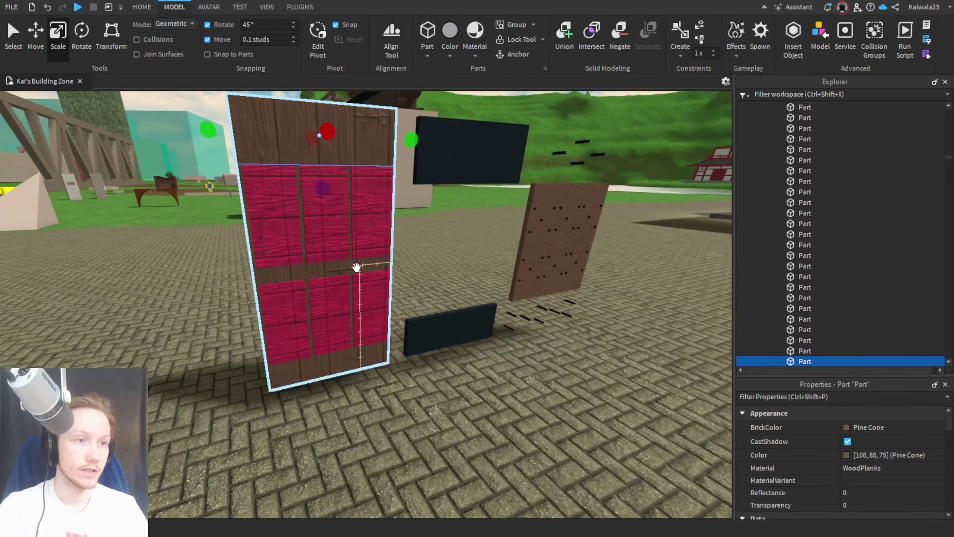
left_click(344, 265)
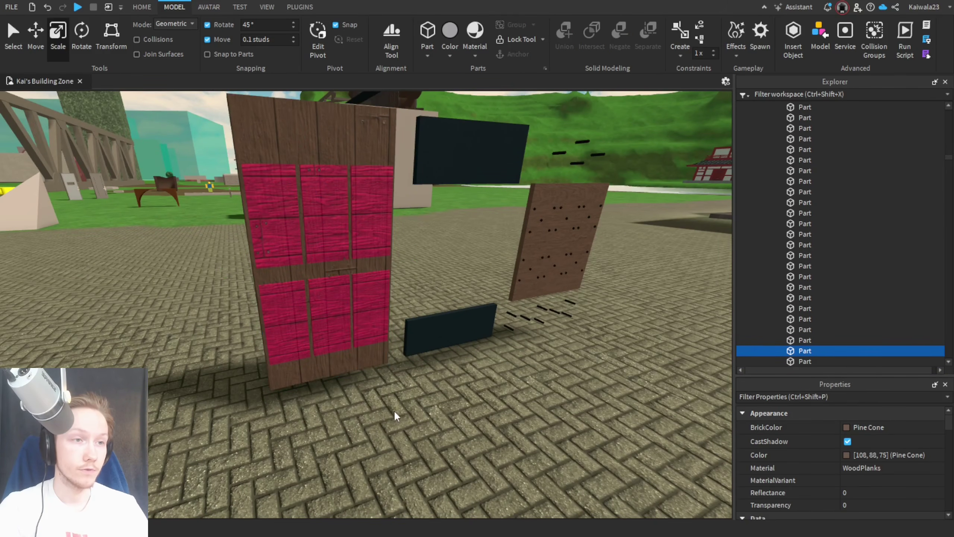
left_click(343, 268)
right_click_drag(342, 161, 343, 162)
key("ctrl+d")
left_click_drag(326, 139, 423, 325)
left_click_drag(424, 269, 428, 270)
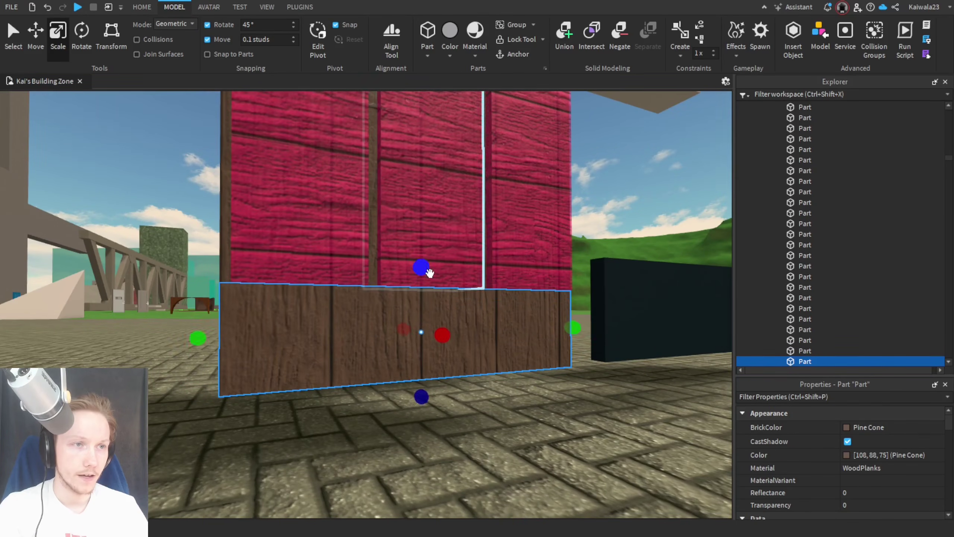
right_click_drag(428, 271, 428, 285)
Step: Scale a copy of the full-height board down to a narrow vertical strip along the frame's left edge
left_click(402, 289)
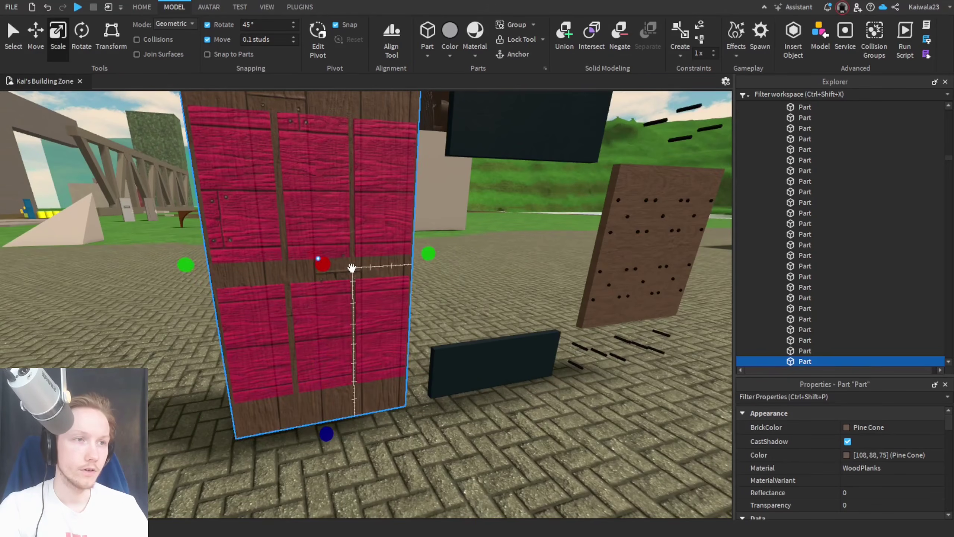
key("f")
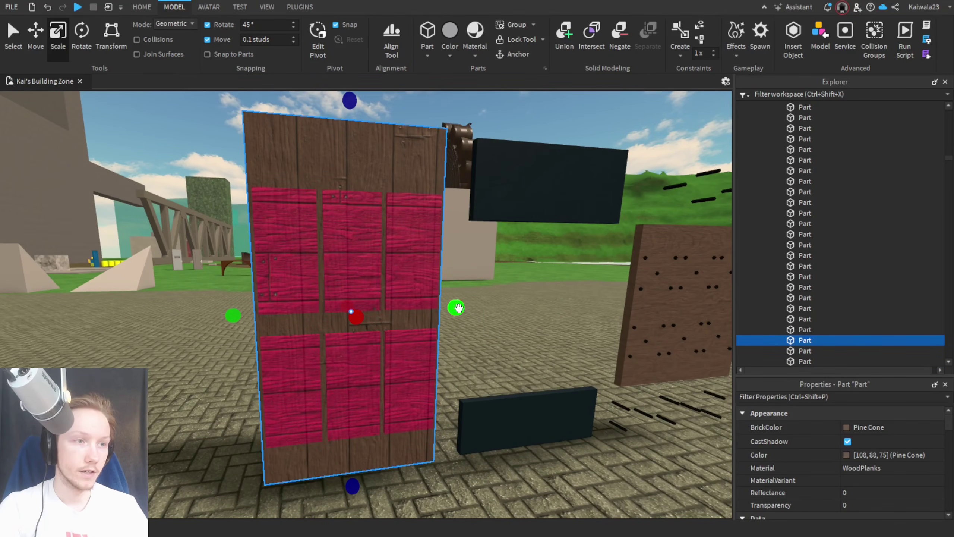
left_click_drag(458, 308, 423, 313)
left_click_drag(295, 325, 297, 325)
key("f")
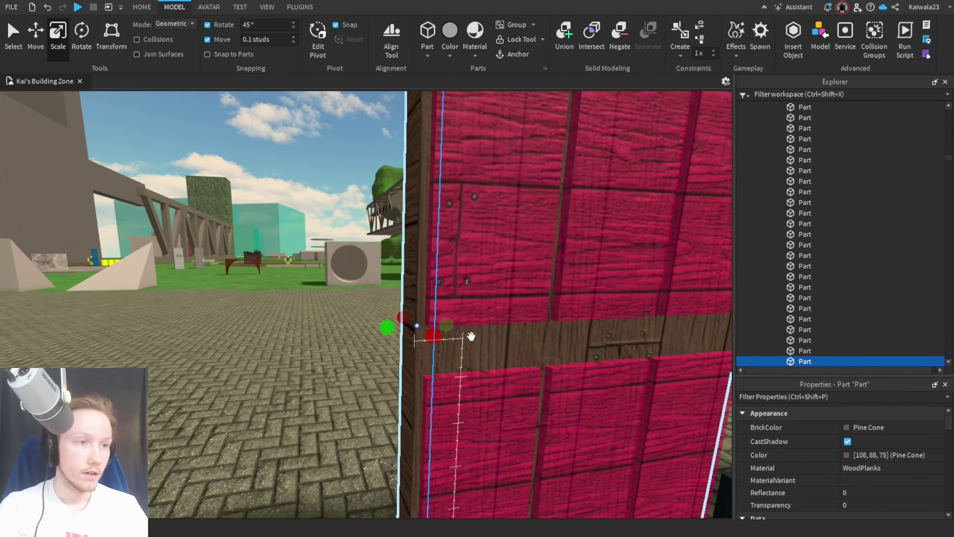
left_click_drag(446, 323, 437, 324)
Step: Duplicate the full-height board and scale the copy down to a narrow vertical strip along the right edge
key("s")
right_click_drag(496, 358, 497, 357)
left_click(343, 322)
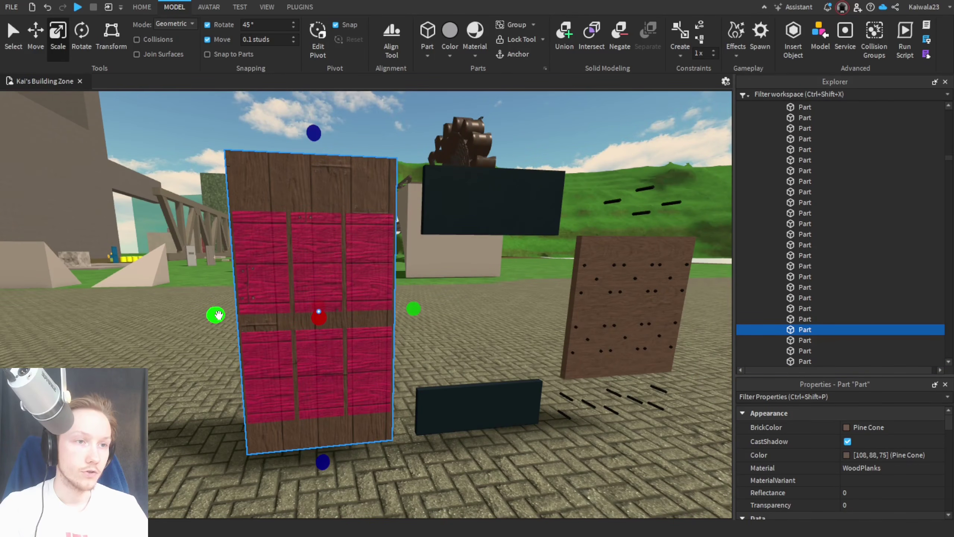
key("ctrl+d")
left_click_drag(219, 315, 294, 321)
key("w")
right_click_drag(445, 358, 445, 357)
key("d")
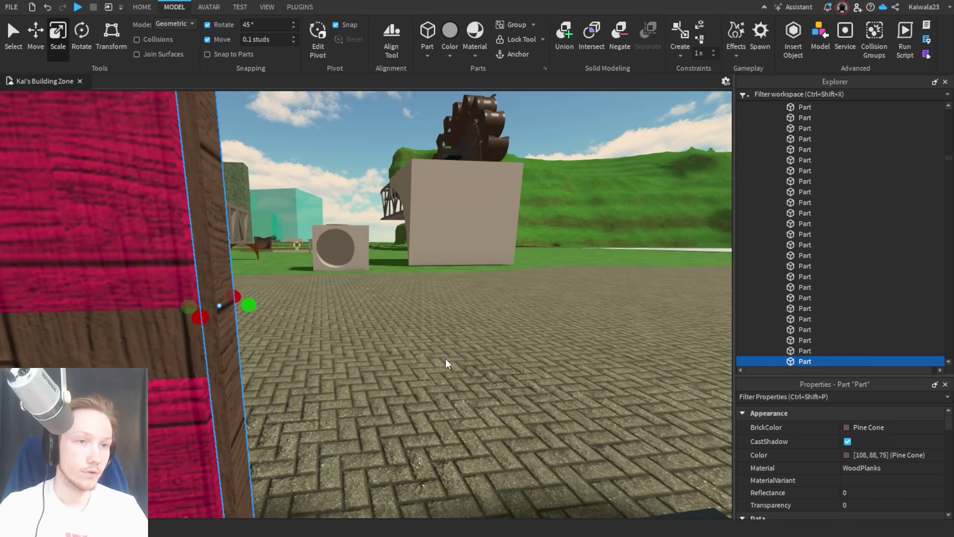
Step: Undo the last scaling of the right edge strip and narrow it again to fit beside the opening parts
key("ctrl+z")
right_click_drag(332, 340, 333, 340)
key("d")
left_click_drag(101, 288, 244, 328)
key("a")
right_click_drag(302, 339, 298, 339)
key("s")
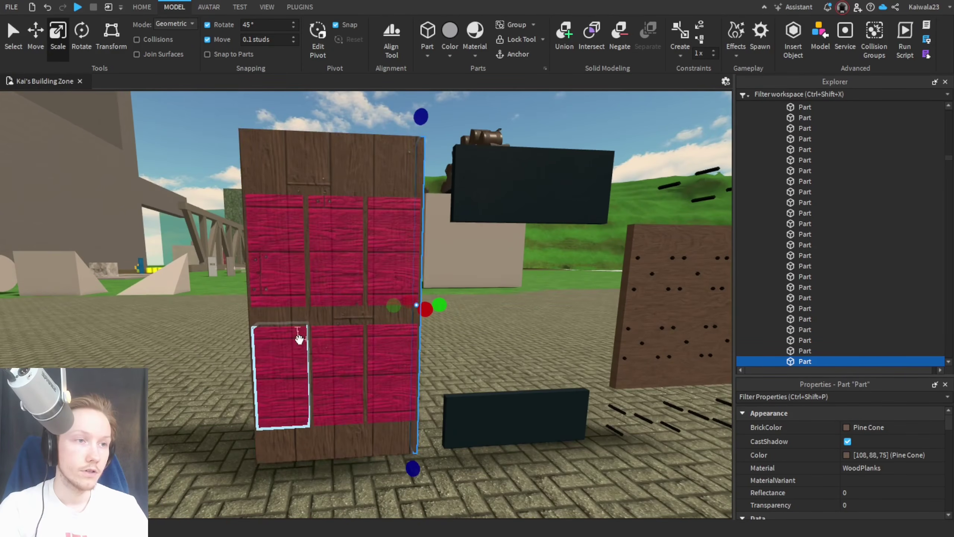
Step: Move a copy of the right edge strip into the gap between the middle and right openings, fine-positioning it in 0.05-stud increments
key("w")
right_click_drag(496, 322, 491, 324)
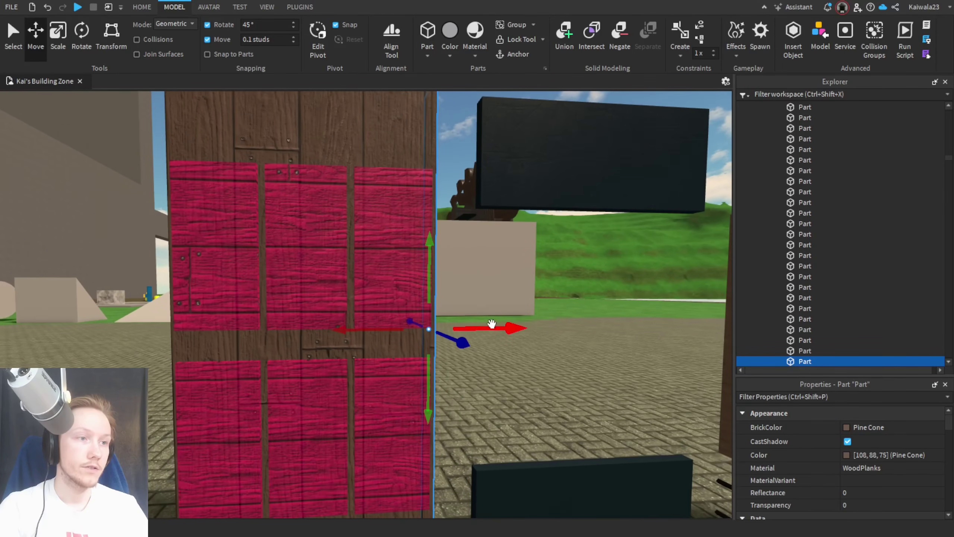
left_click_drag(502, 328, 423, 343)
key("w")
right_click_drag(423, 344, 423, 344)
left_click_drag(414, 343, 423, 343)
right_click_drag(424, 343, 423, 342)
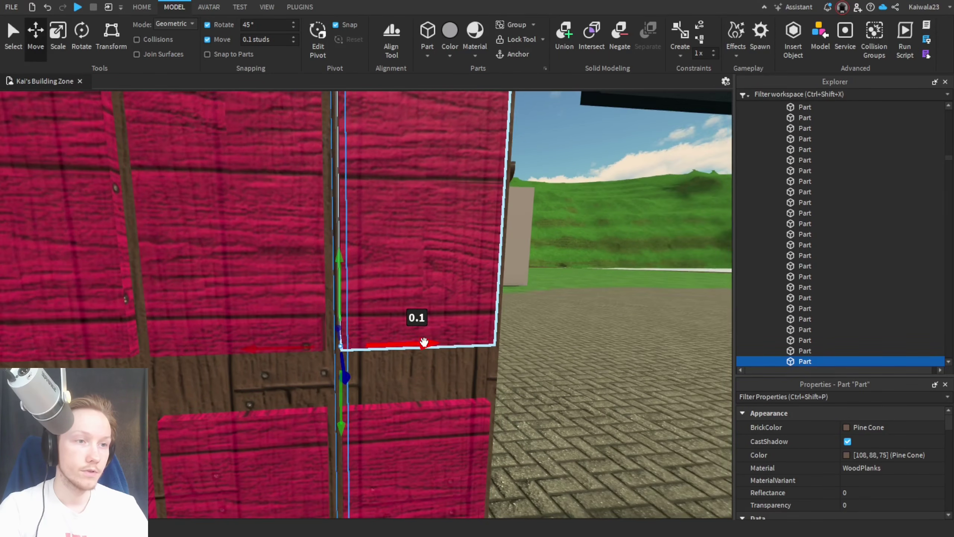
left_click_drag(423, 342, 409, 343)
right_click_drag(409, 343, 410, 344)
key("a")
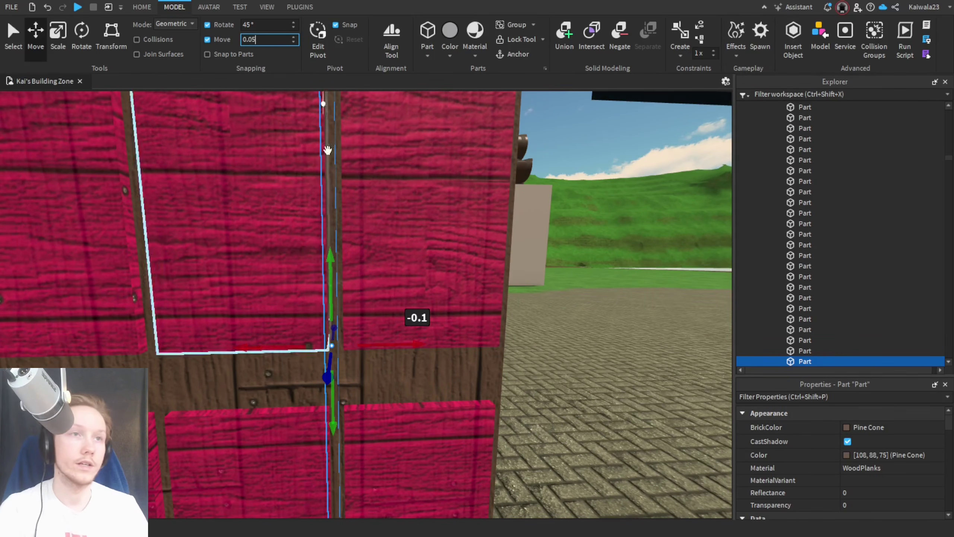
right_click_drag(384, 325, 384, 325)
left_click_drag(391, 337, 399, 341)
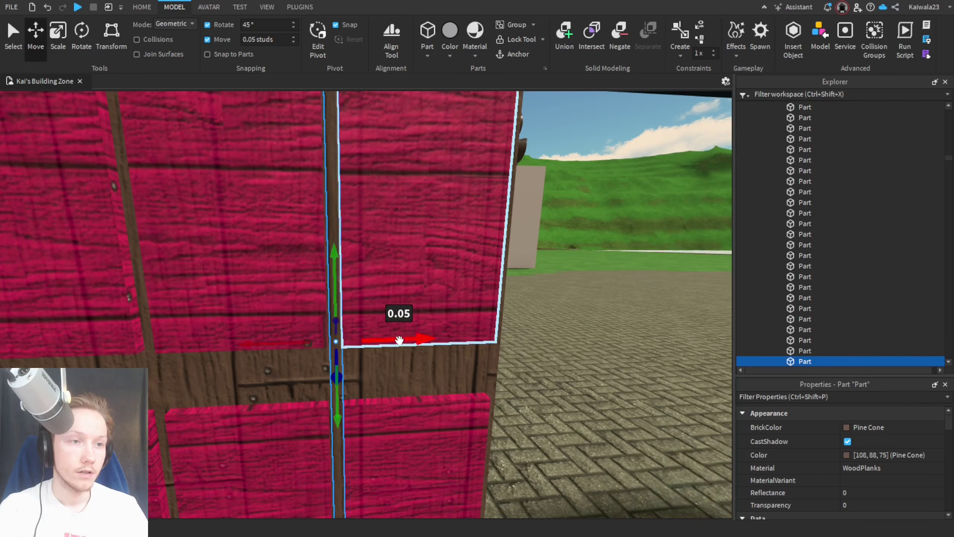
Step: Set the snapping increment to 0.025 studs and scale the gap strip to 0.125 studs wide
key("q")
right_click_drag(399, 340, 399, 341)
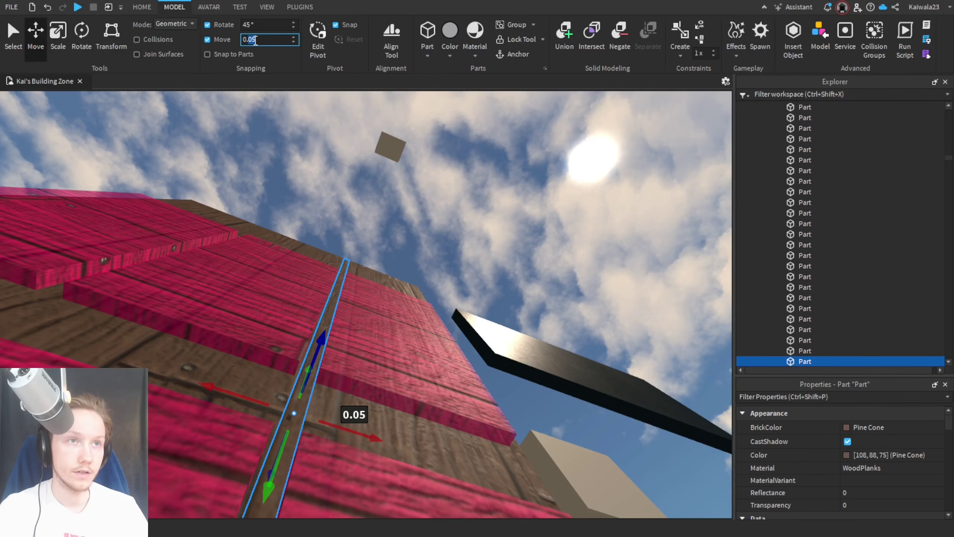
right_click_drag(377, 301, 377, 301)
key("ctrl+3")
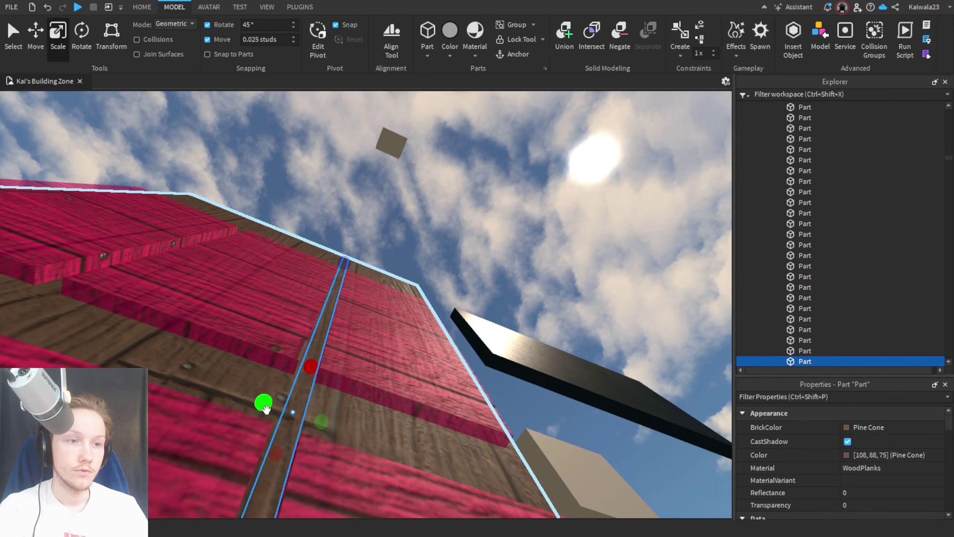
left_click_drag(267, 411, 260, 410)
Step: Place a copy of the gap strip between the left and middle openings, nudge it 0.025 studs into line and show its transform properties
right_click_drag(359, 402, 360, 401)
key("ctrl+2")
left_click_drag(426, 339, 328, 371)
right_click_drag(440, 372, 440, 371)
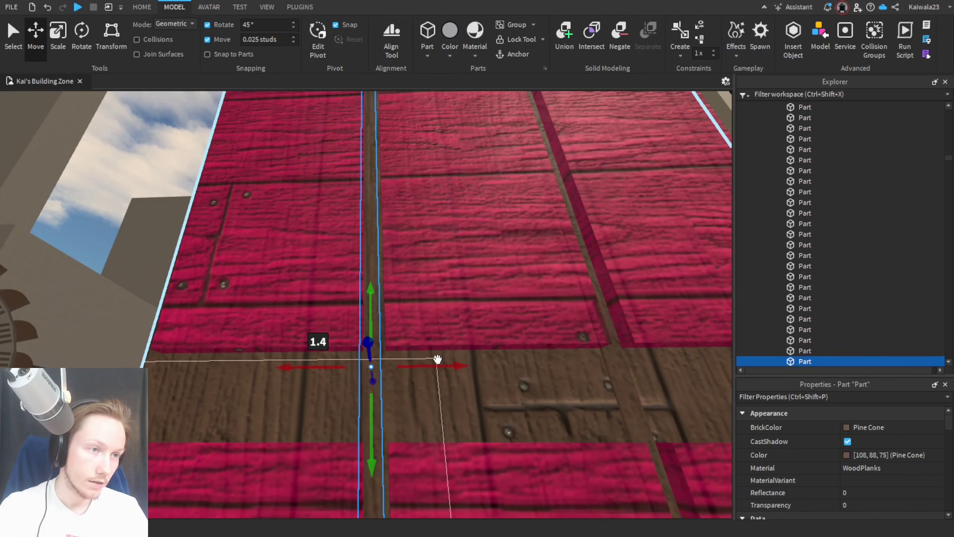
left_click_drag(436, 363, 439, 364)
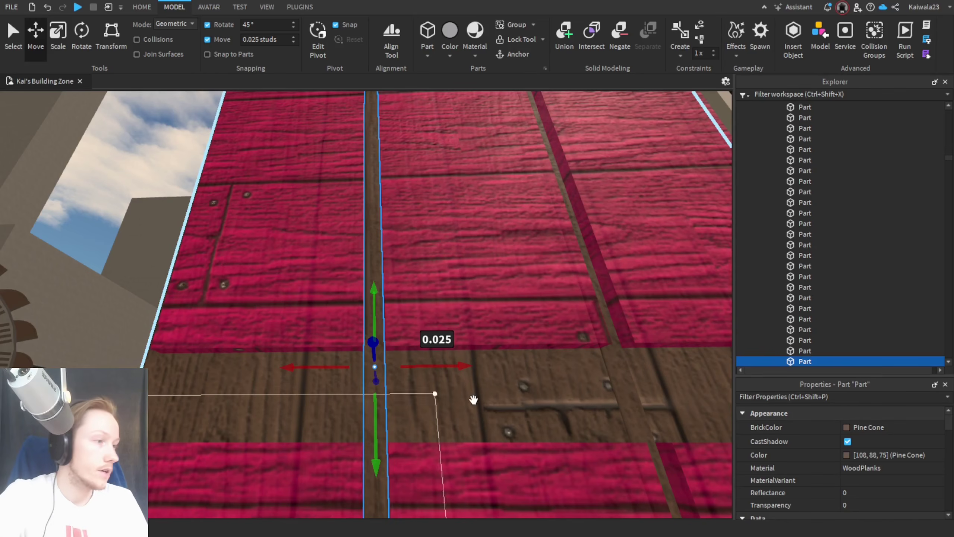
scroll(899, 473, "down", 5)
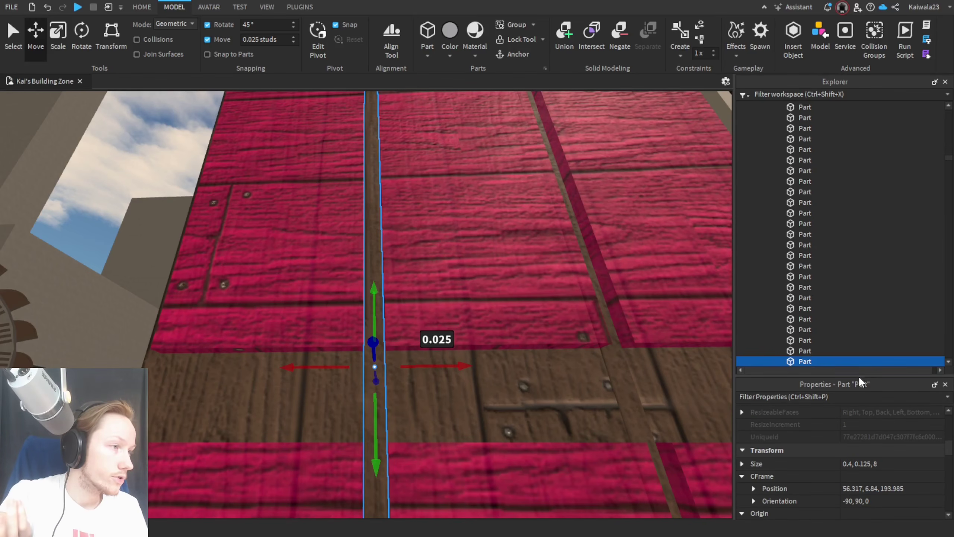
left_click_drag(858, 377, 860, 216)
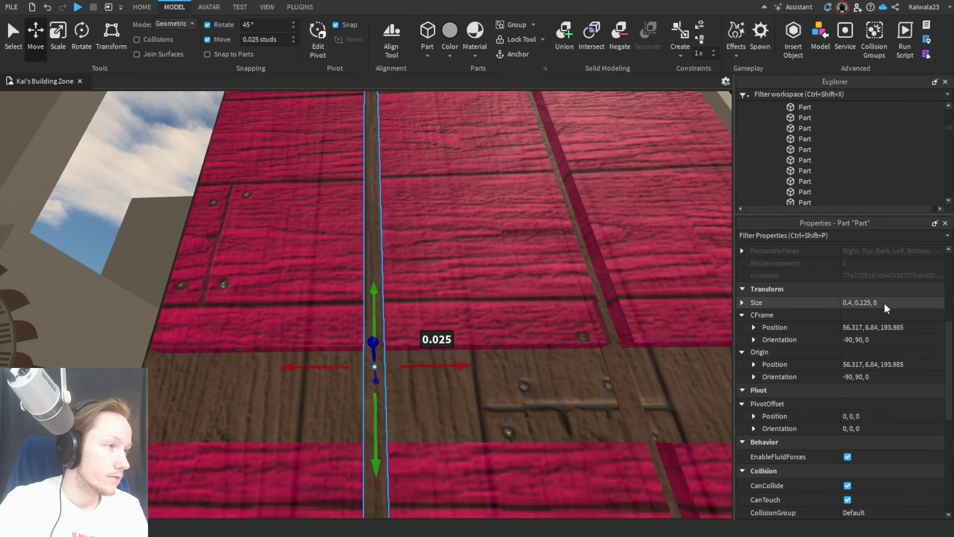
right_click_drag(407, 416, 407, 416)
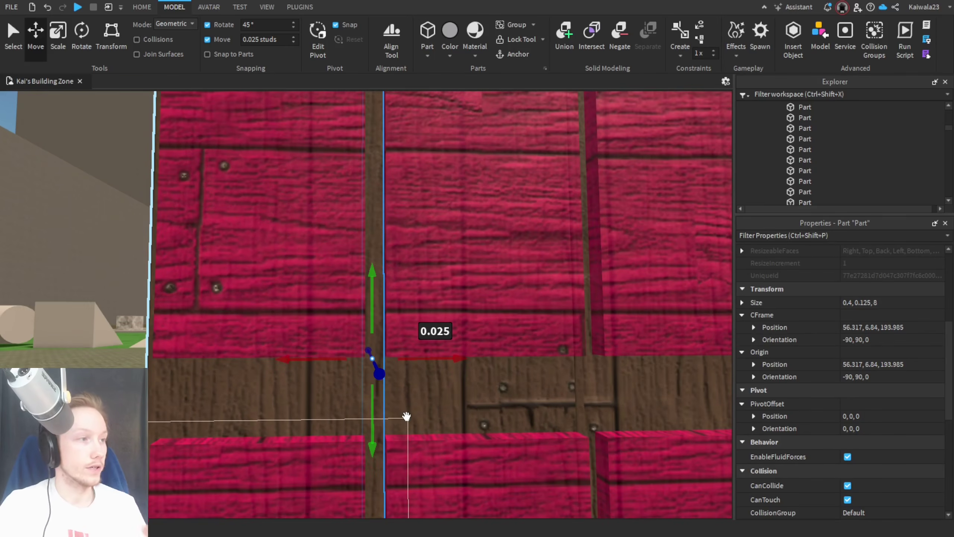
Step: Set the snapping increment to 0.1 studs and scale the full-height backing board down to a 1-stud-tall horizontal rail
scroll(406, 416, "down", 6)
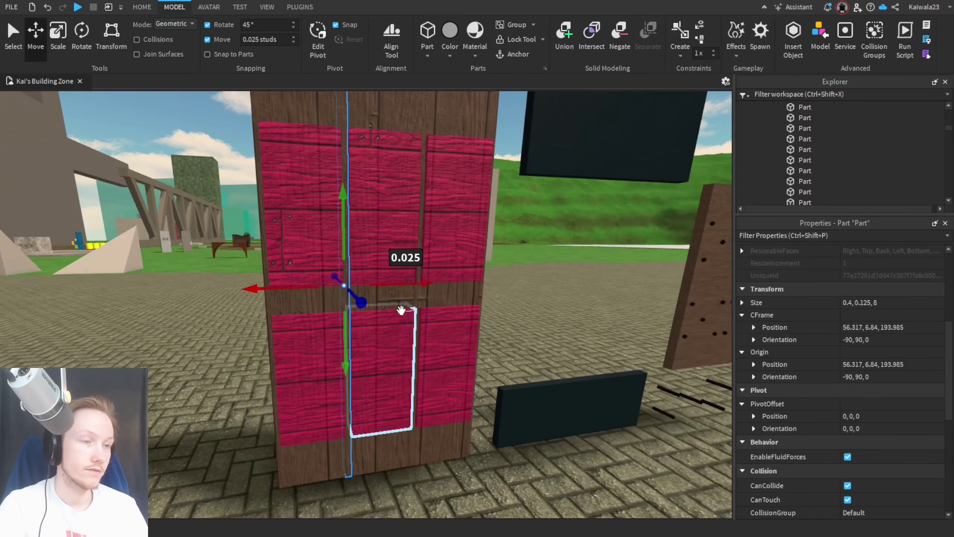
scroll(401, 310, "up", 1)
right_click_drag(413, 299, 414, 299)
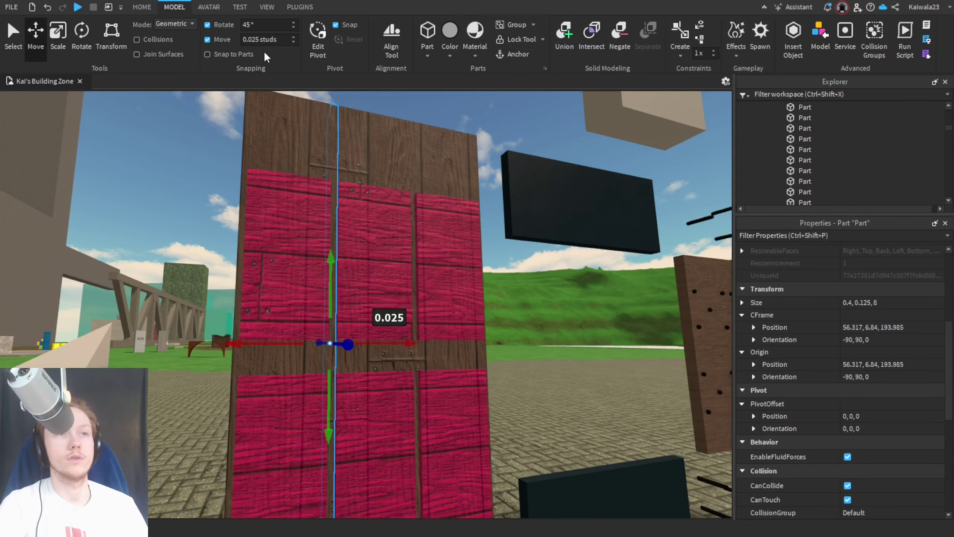
type("1")
right_click_drag(388, 175, 388, 175)
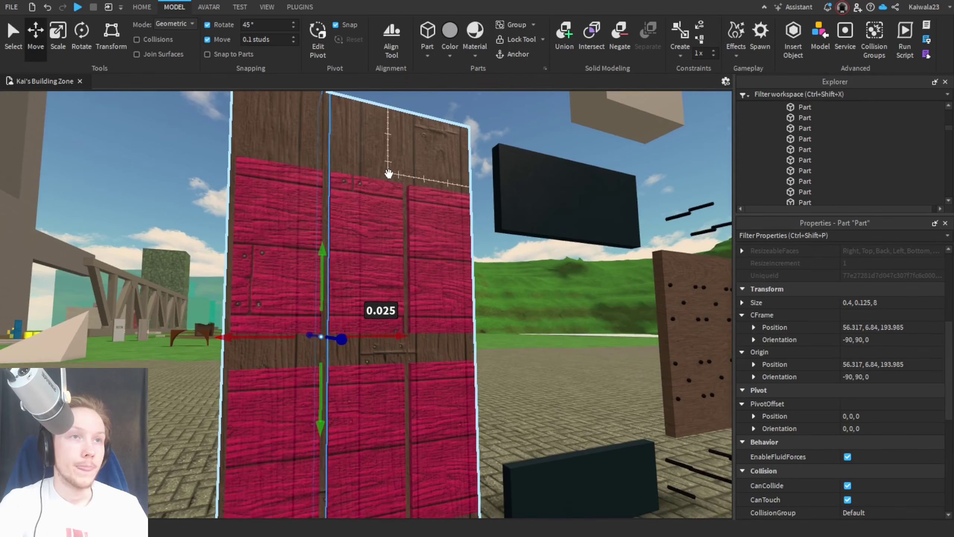
left_click(379, 145)
right_click_drag(452, 266, 452, 266)
right_click_drag(422, 358, 422, 358)
scroll(422, 358, "down", 5)
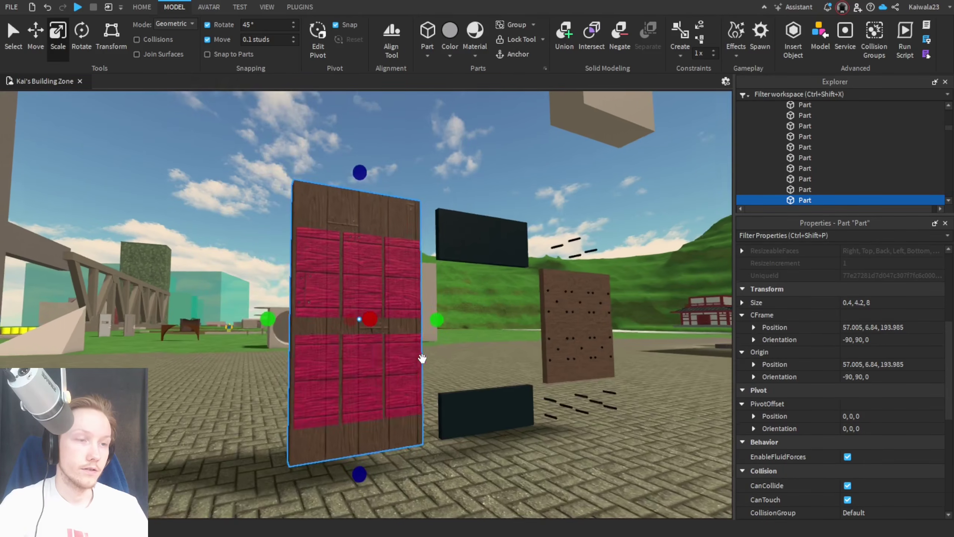
left_click_drag(363, 167, 364, 165)
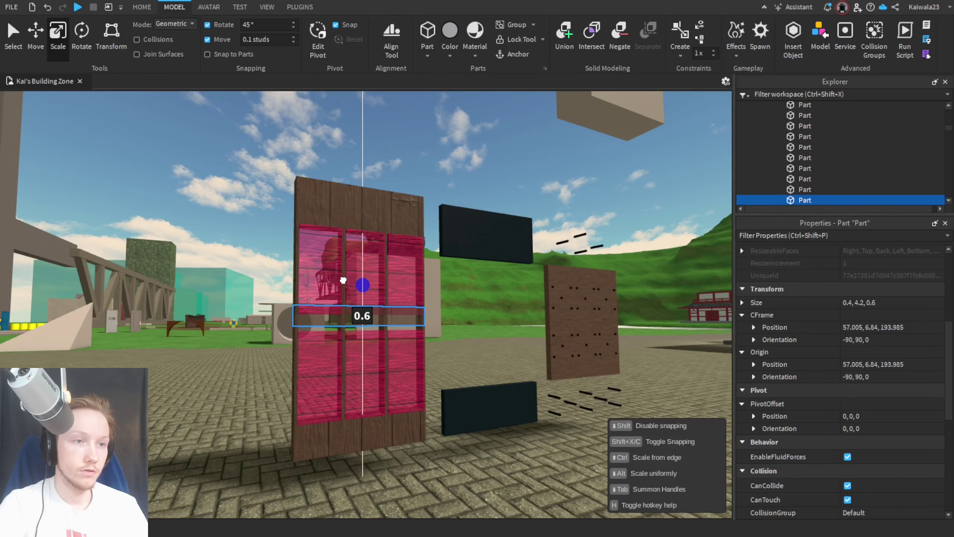
left_click_drag(346, 278, 347, 280)
scroll(361, 308, "up", 8)
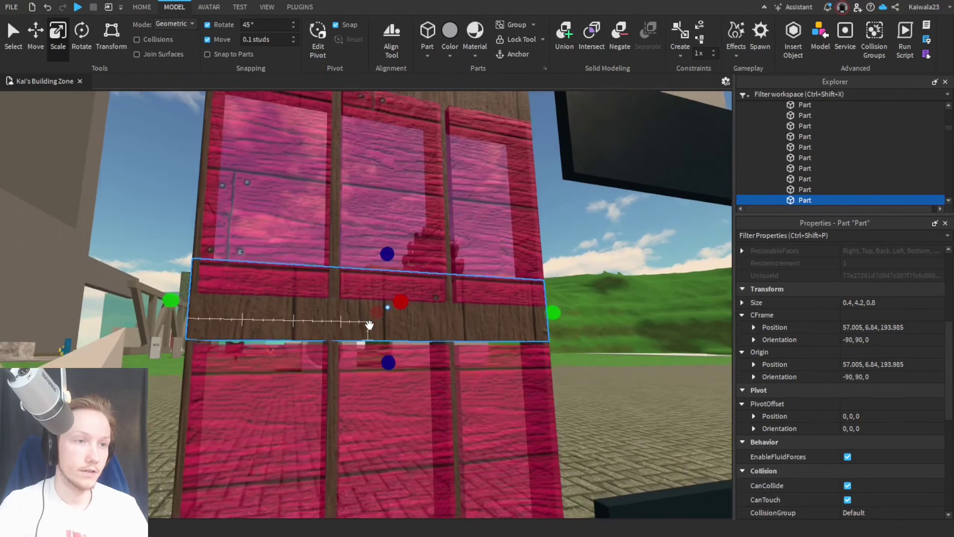
scroll(388, 378, "up", 3)
left_click_drag(390, 377, 382, 384)
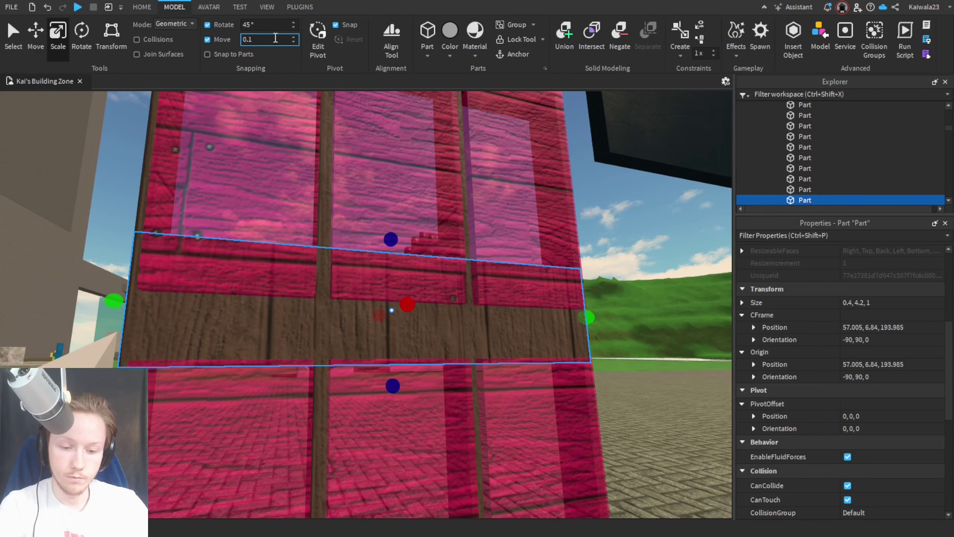
Step: Set the snapping increment to 0.05 studs and trim the middle rail to 0.5 studs tall between the upper and lower openings
right_click_drag(413, 340, 413, 341)
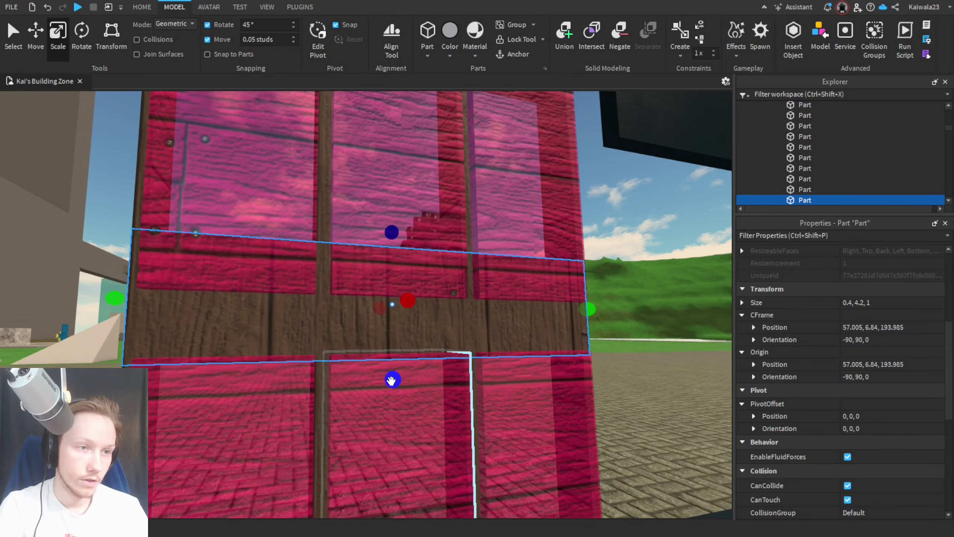
left_click_drag(391, 380, 393, 375, "ctrl")
right_click_drag(394, 375, 394, 374)
left_click_drag(400, 203, 392, 245)
right_click_drag(392, 245, 391, 245)
left_click_drag(393, 294, 392, 284)
right_click_drag(393, 284, 393, 286)
right_click_drag(598, 320, 592, 321)
scroll(592, 321, "down", 5)
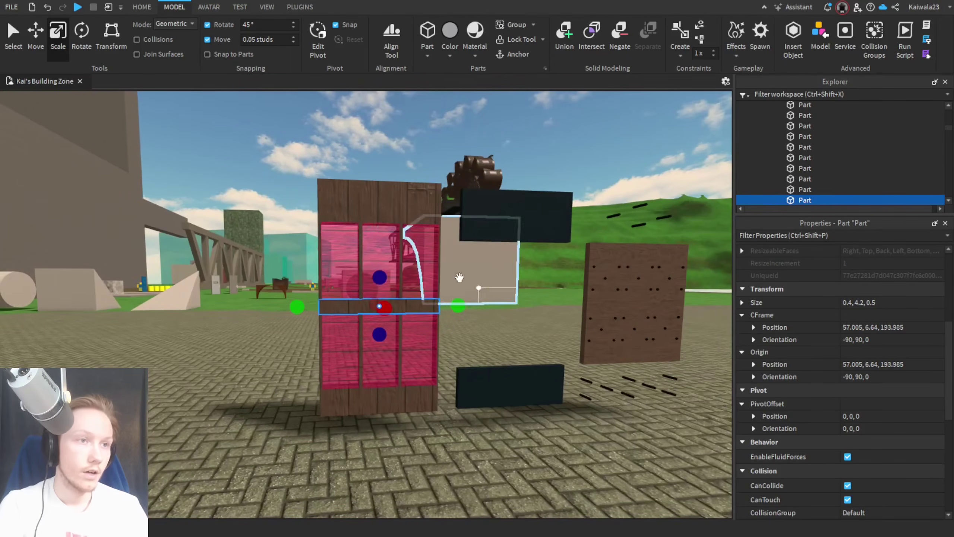
Step: Delete the pink negative parts filling the upper and lower door openings
left_click(341, 250)
key("Delete")
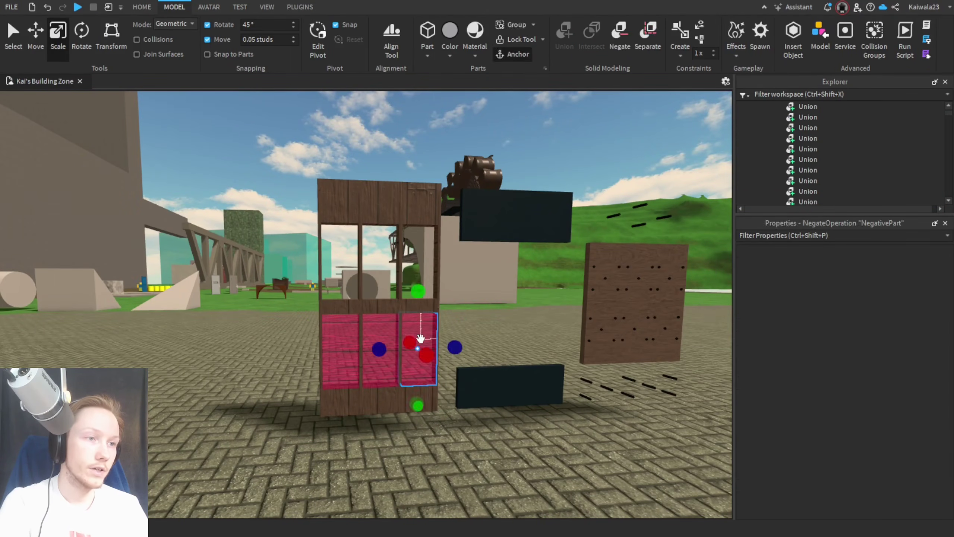
key("Delete")
left_click(378, 342)
key("Delete")
left_click(346, 352)
key("Delete")
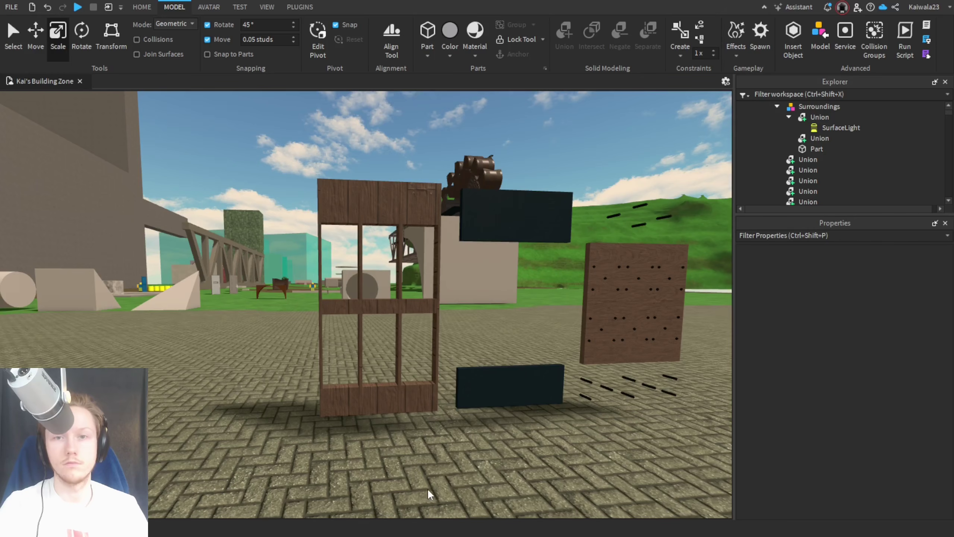
Step: Shorten the right inner vertical strip to 5.6 studs so it spans only between the top and bottom rails
scroll(428, 482, "up", 5)
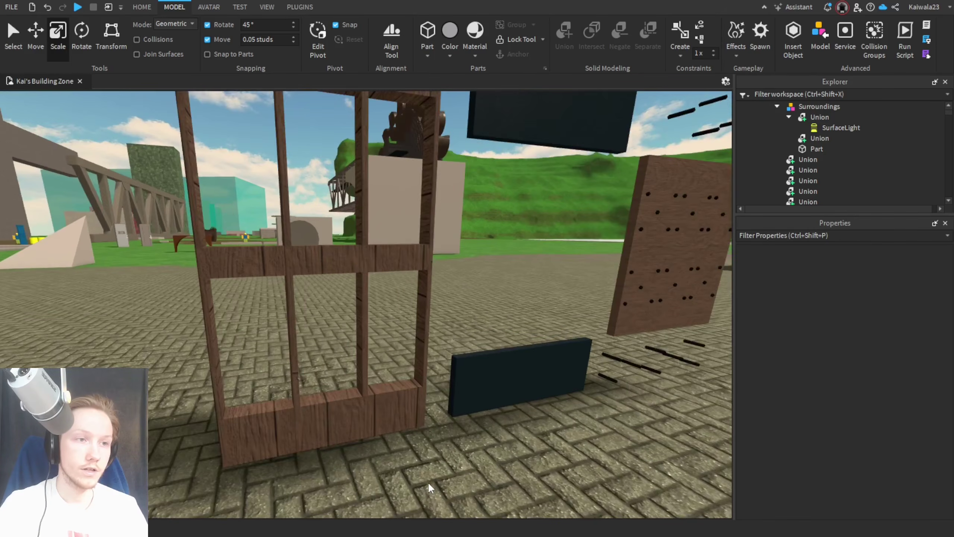
scroll(429, 483, "up", 2)
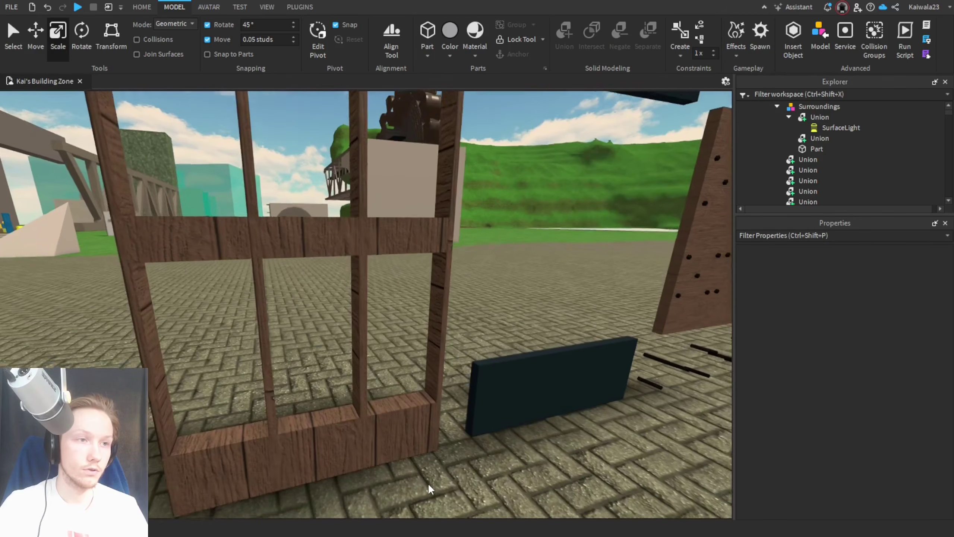
left_click(364, 398)
scroll(451, 410, "up", 5)
scroll(452, 413, "down", 8)
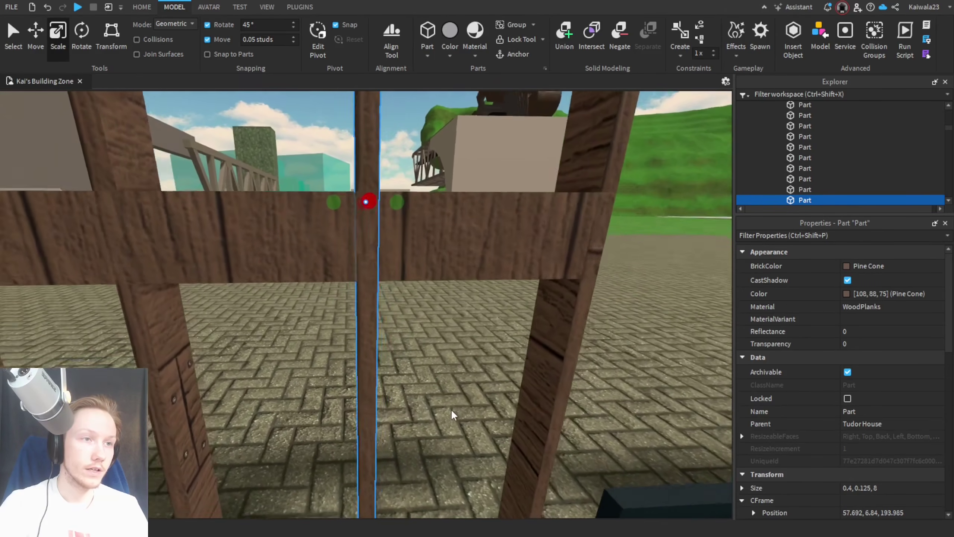
scroll(443, 394, "up", 3)
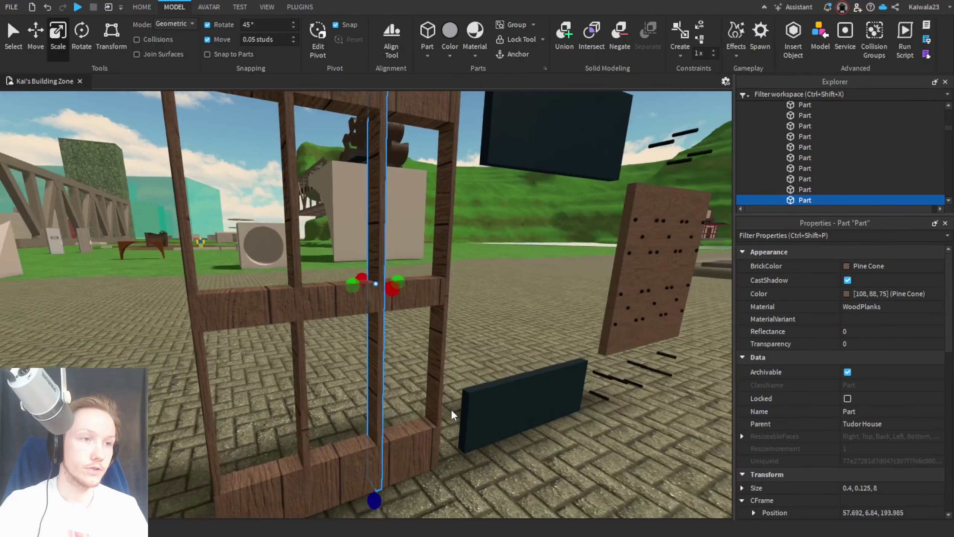
scroll(428, 377, "down", 3)
scroll(426, 375, "up", 2)
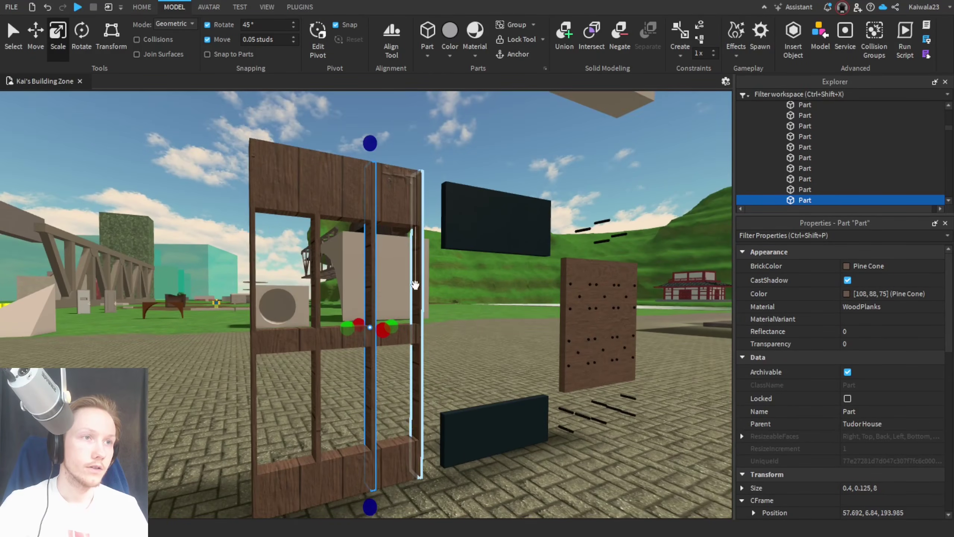
scroll(413, 278, "up", 5)
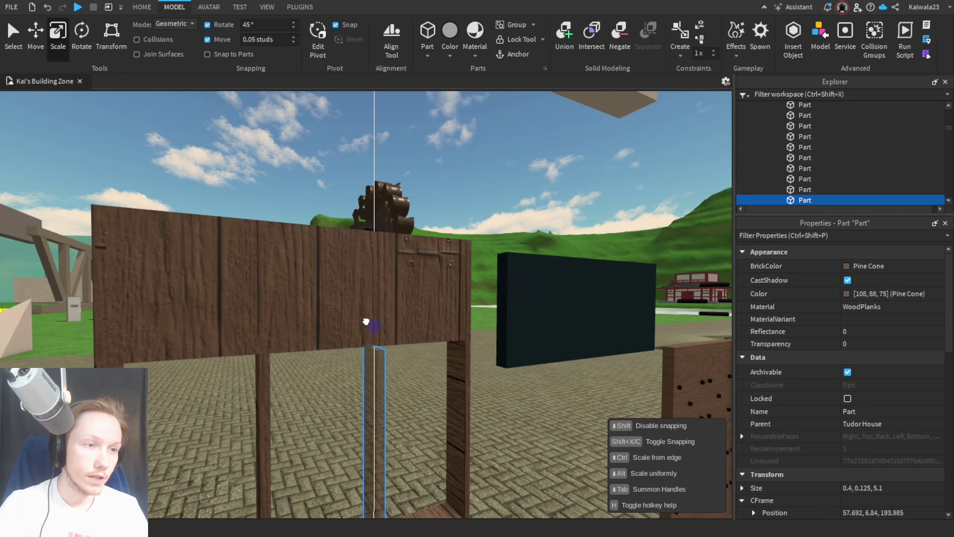
left_click_drag(367, 321, 388, 330)
scroll(387, 329, "up", 8)
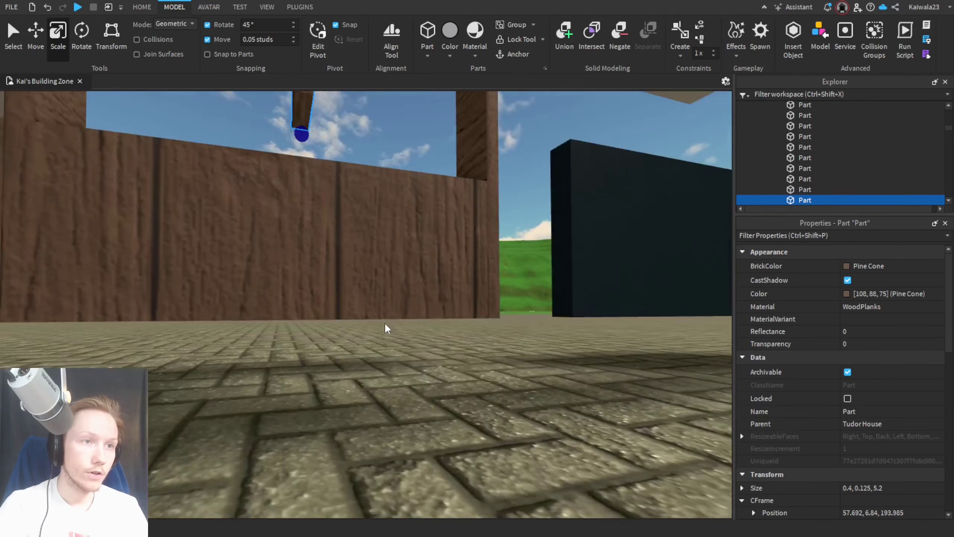
scroll(387, 328, "down", 5)
left_click_drag(317, 394, 318, 391)
scroll(319, 379, "down", 6)
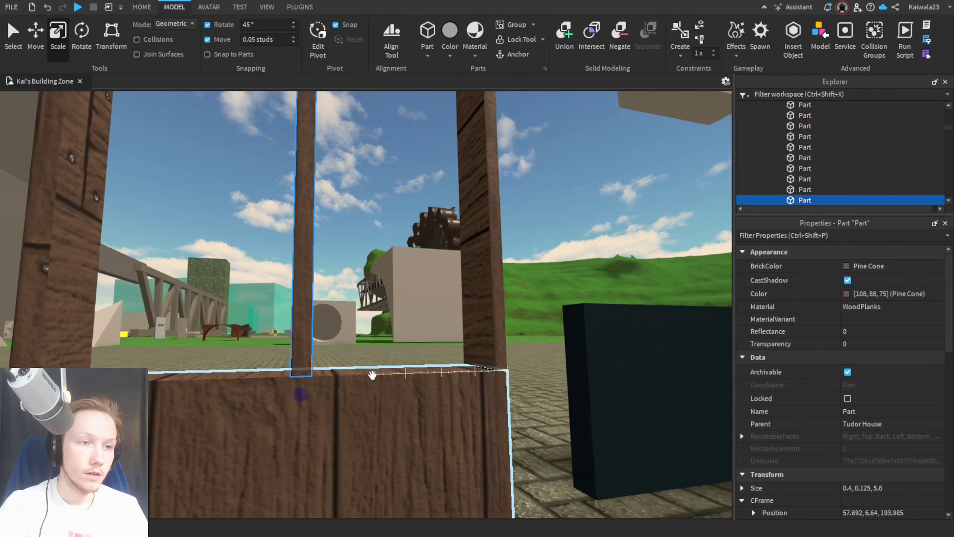
Step: Adjust the depth of the horizontal middle rail slightly relative to the vertical strips
left_click(393, 434)
scroll(393, 434, "up", 8)
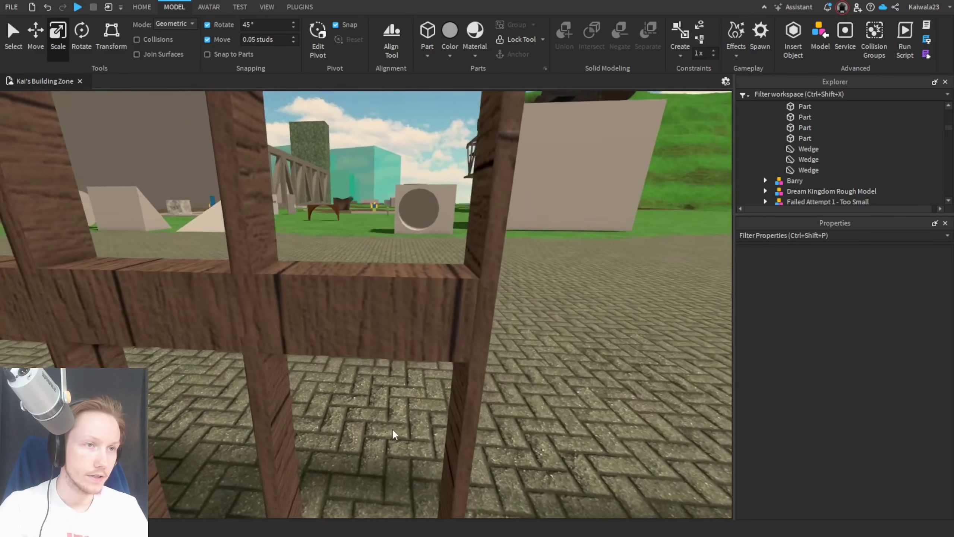
right_click_drag(393, 434, 401, 426)
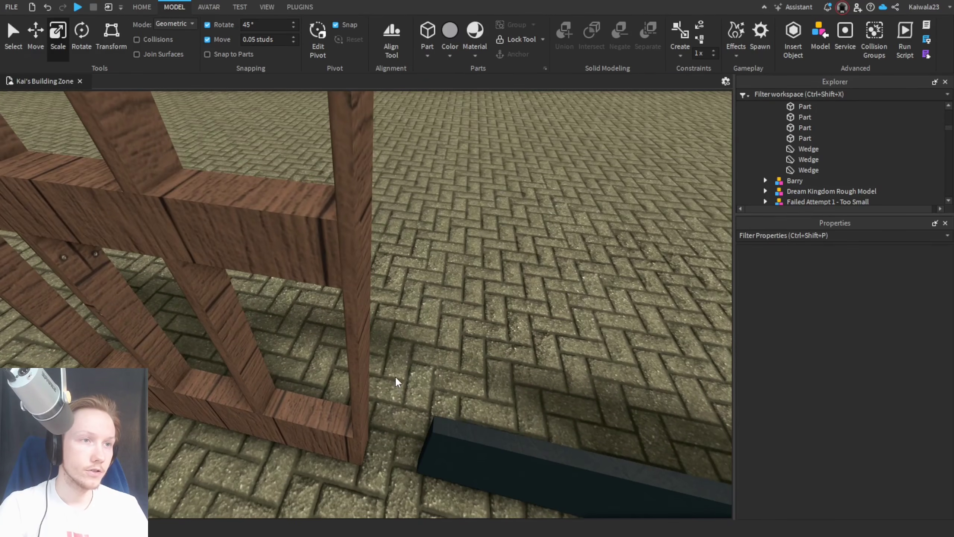
right_click_drag(398, 382, 398, 382)
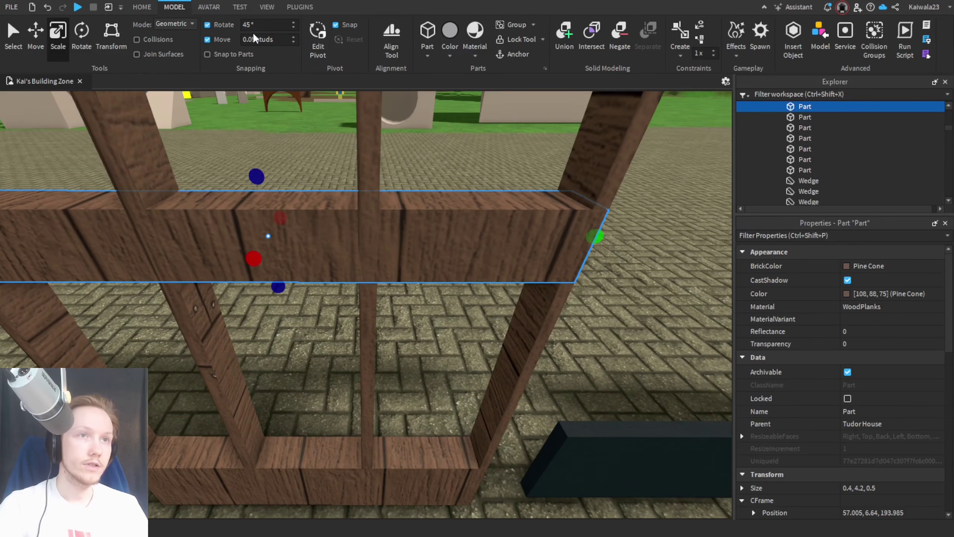
right_click_drag(269, 233, 268, 233)
left_click_drag(267, 234, 274, 231)
right_click_drag(309, 287, 401, 375)
left_click(317, 289)
scroll(401, 375, "down", 5)
Step: Set the move increment to 1 stud and move the wooden panel with nail holes into the door frame
left_click(502, 331)
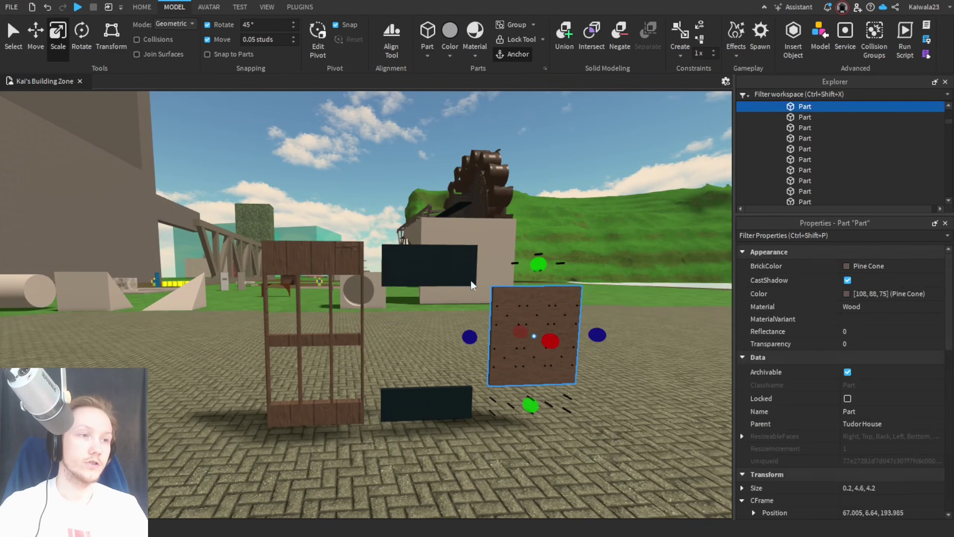
double_click(275, 39)
type("1")
key("Return")
key("ctrl+2")
left_click_drag(601, 334, 418, 334)
left_click(418, 330)
scroll(417, 330, "up", 5)
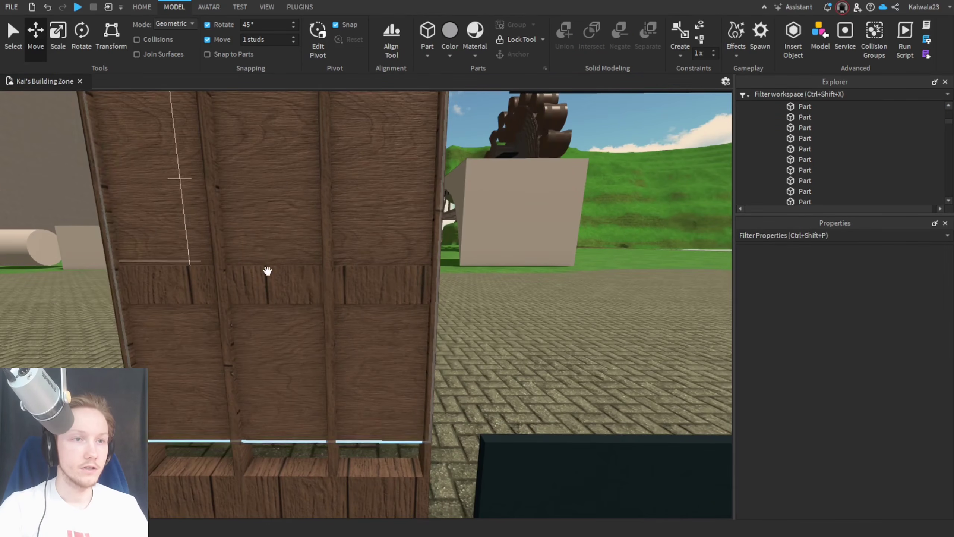
Step: Open the Studio settings and clear the existing settings search filter
scroll(601, 317, "down", 4)
key("w")
right_click_drag(601, 317, 602, 320)
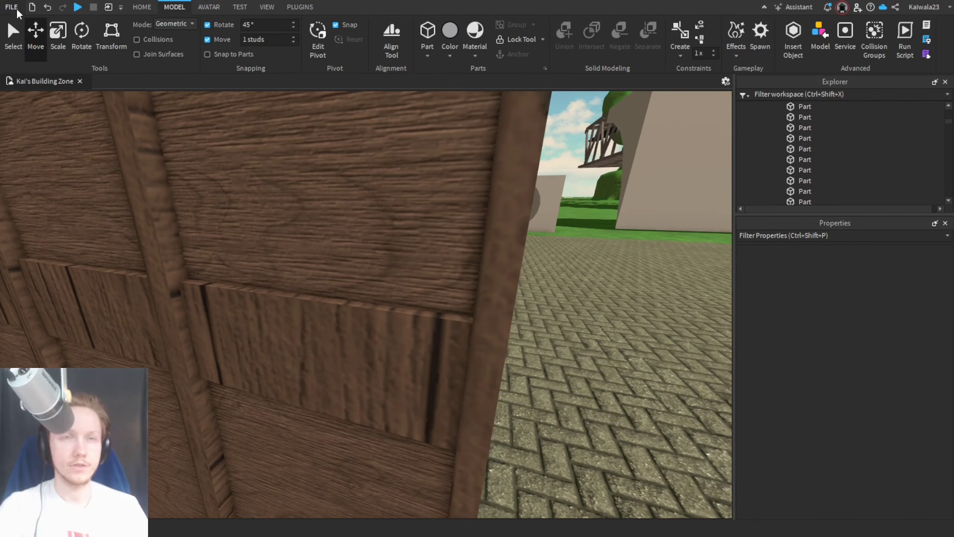
left_click(11, 7)
left_click(52, 181)
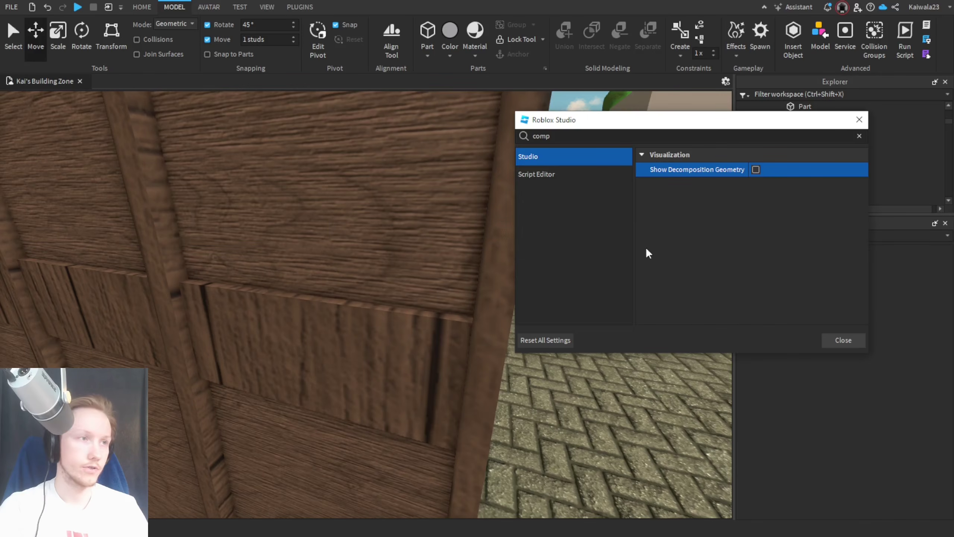
left_click(627, 140)
key("BackSpace")
key("BackSpace")
key("BackSpace")
key("BackSpace")
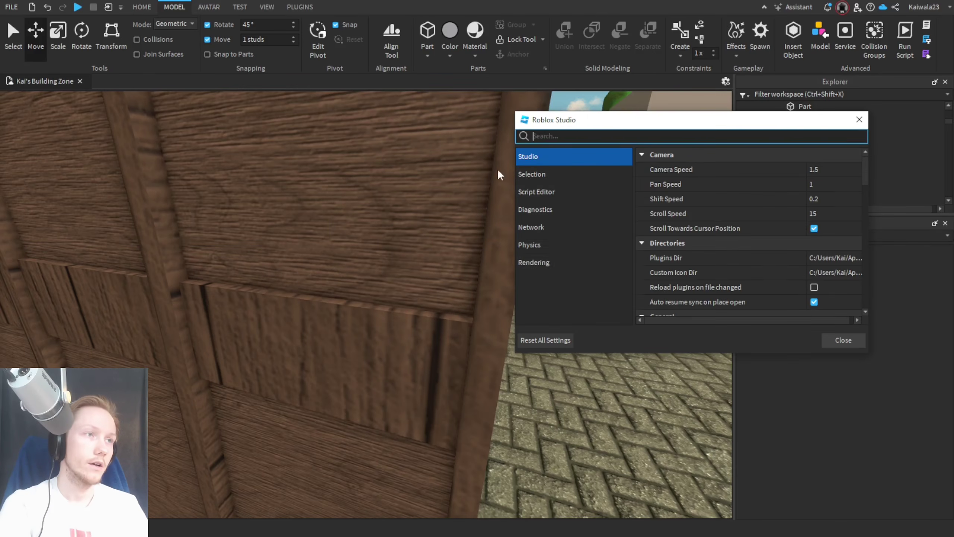
Step: Set the rendering Editor Quality Level to Level 01 and close the settings
left_click(534, 268)
left_click(769, 170)
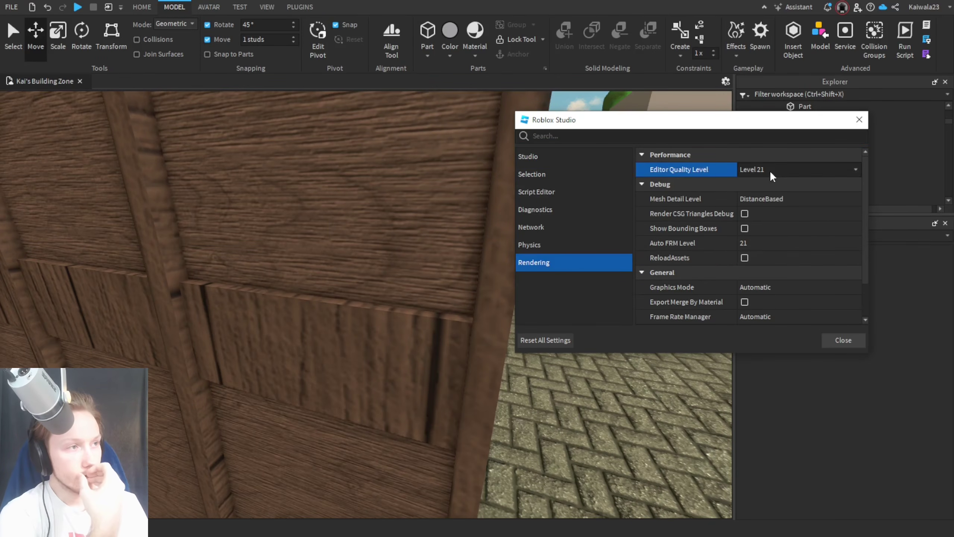
left_click(769, 170)
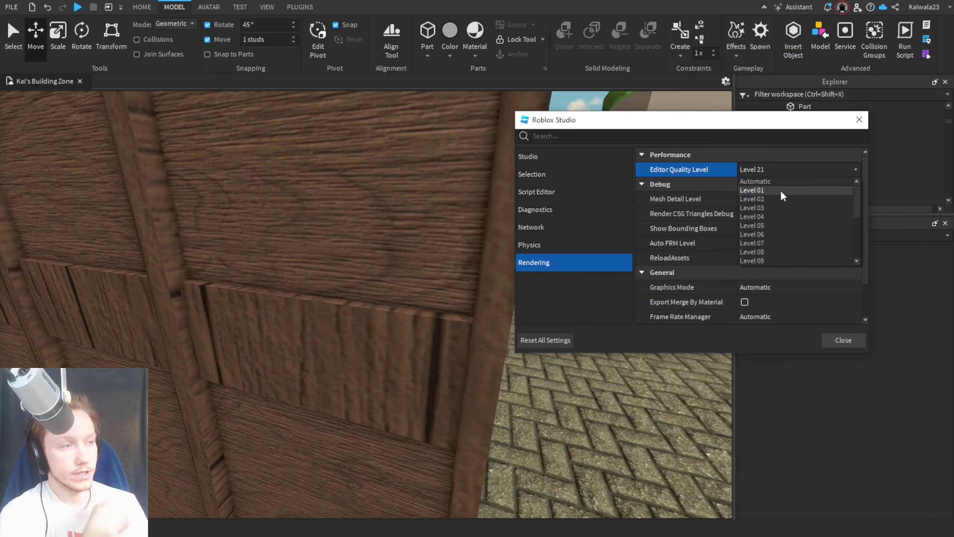
scroll(781, 189, "down", 4)
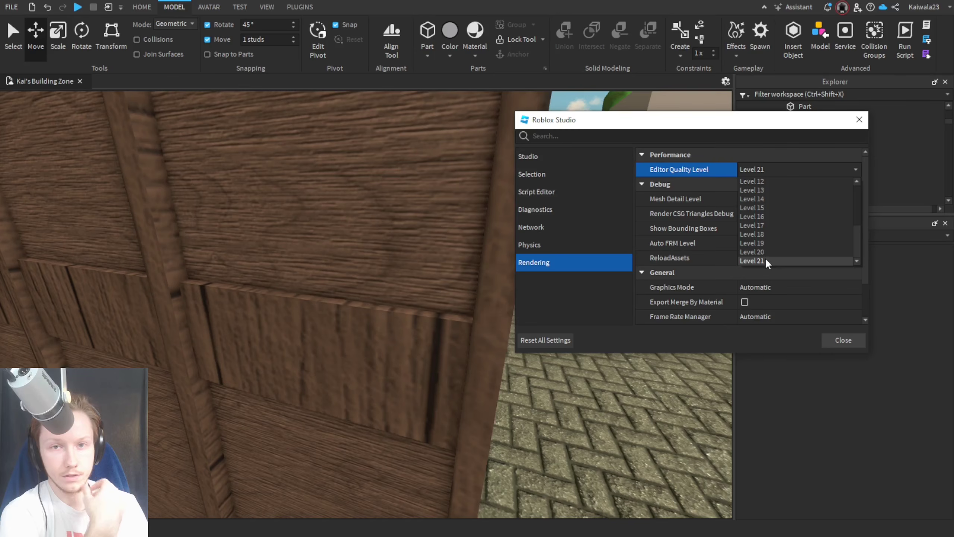
scroll(764, 258, "up", 4)
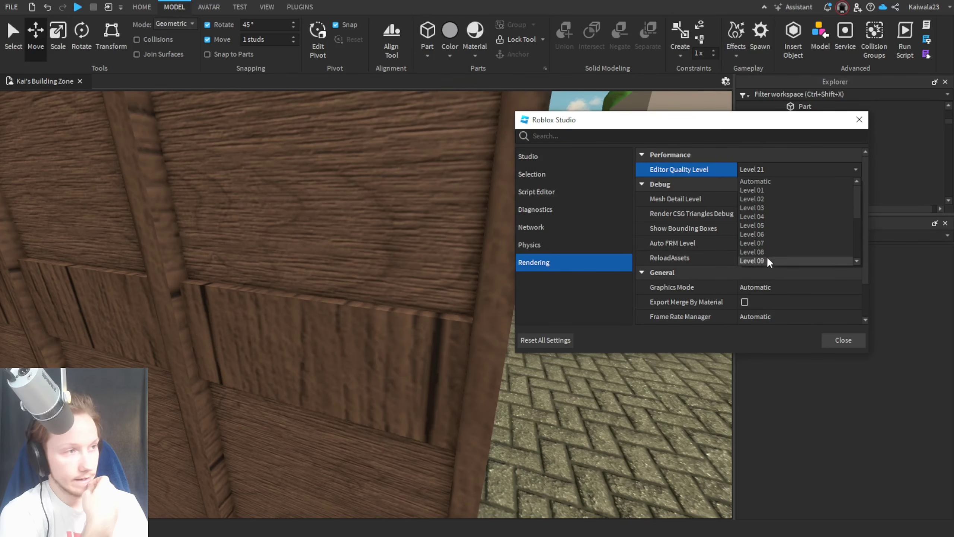
left_click(775, 187)
left_click(836, 345)
Step: Set the Editor Quality Level back to Level 21 in the Studio settings and close them
key("s")
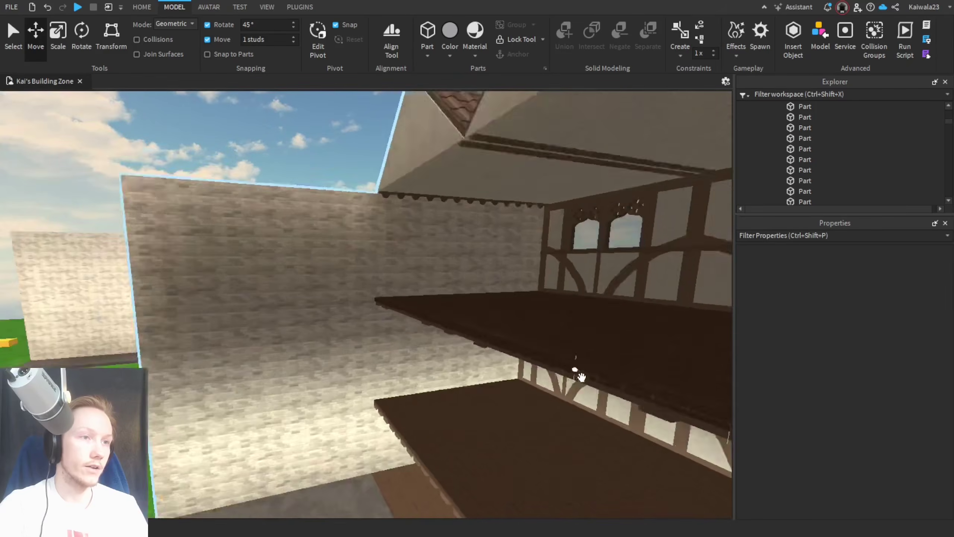
key("s")
right_click_drag(581, 377, 582, 377)
key("w")
left_click(11, 7)
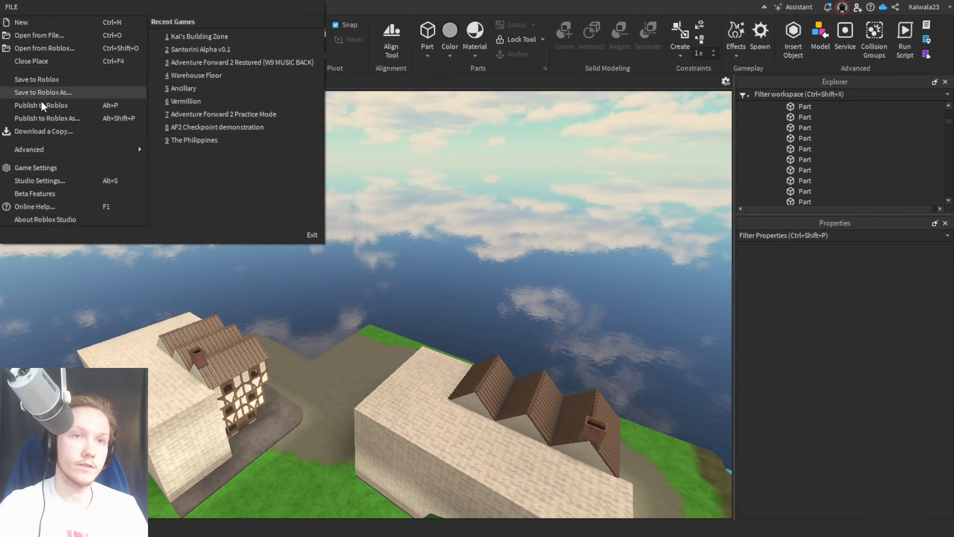
left_click(53, 180)
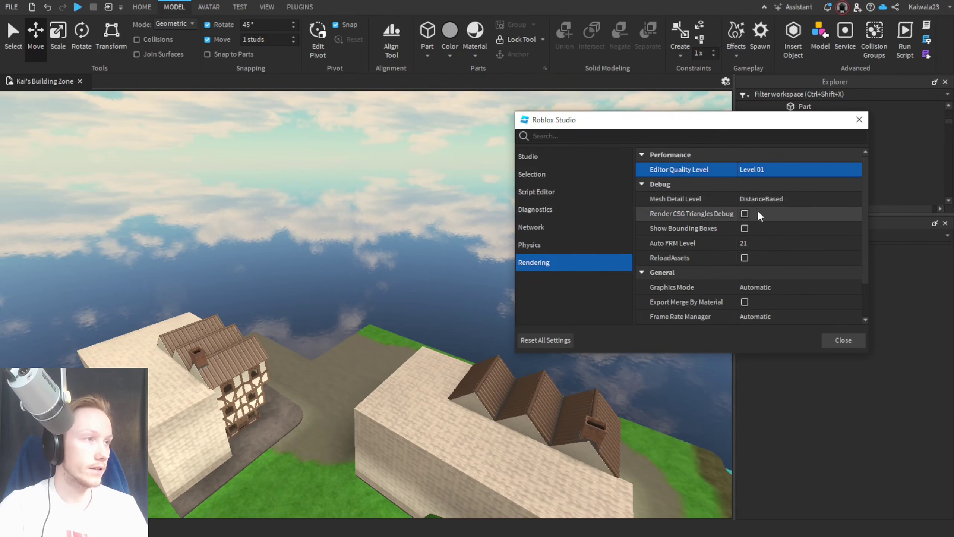
left_click(769, 169)
scroll(774, 252, "down", 5)
left_click(768, 255)
left_click(843, 340)
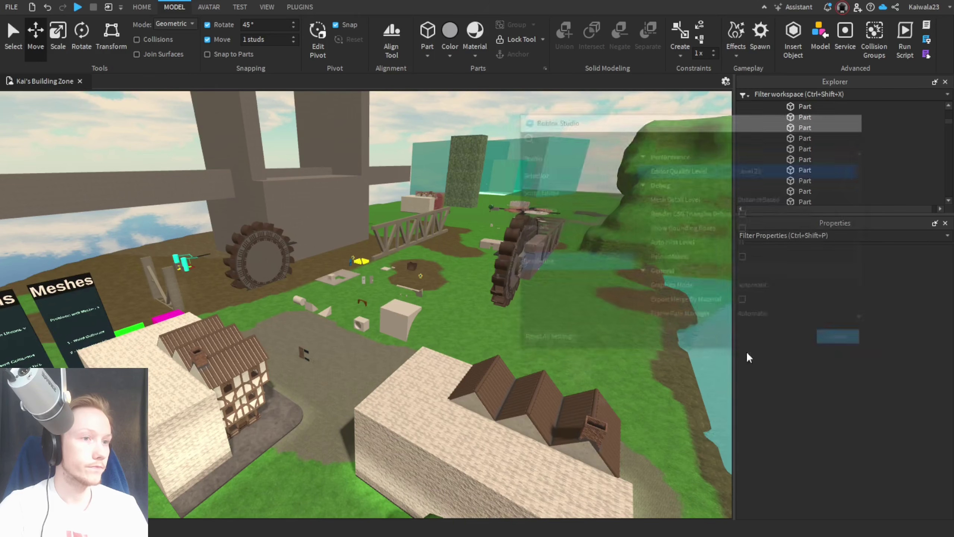
Step: Duplicate a wooden door part, move the copy in front of the door, and scale it into a 4.2 × 4.6 × 4.2 stud block
key("w")
key("w")
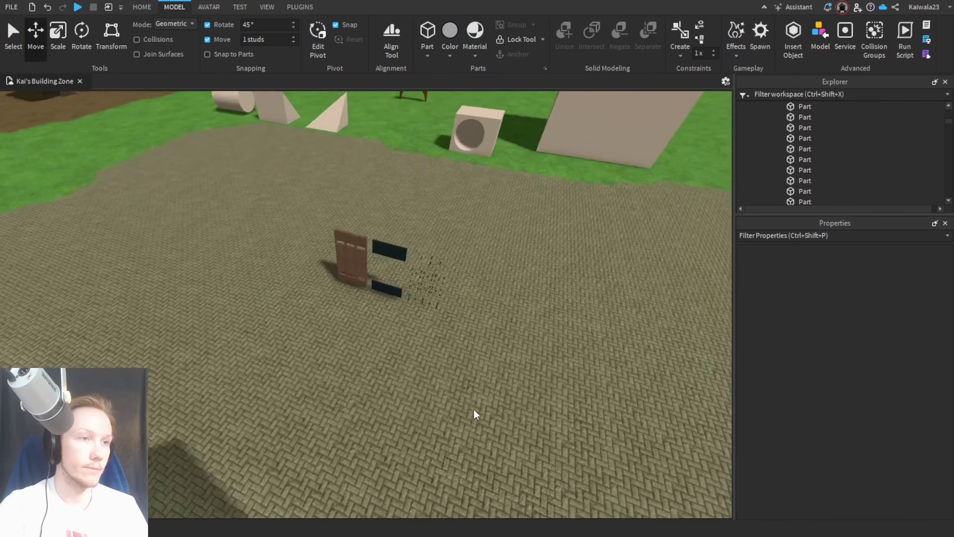
key("s")
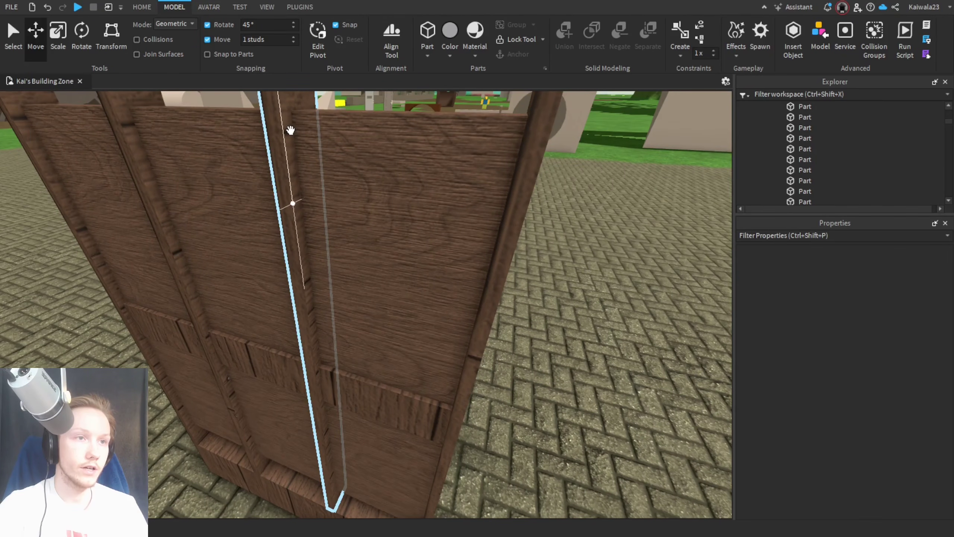
scroll(375, 225, "down", 10)
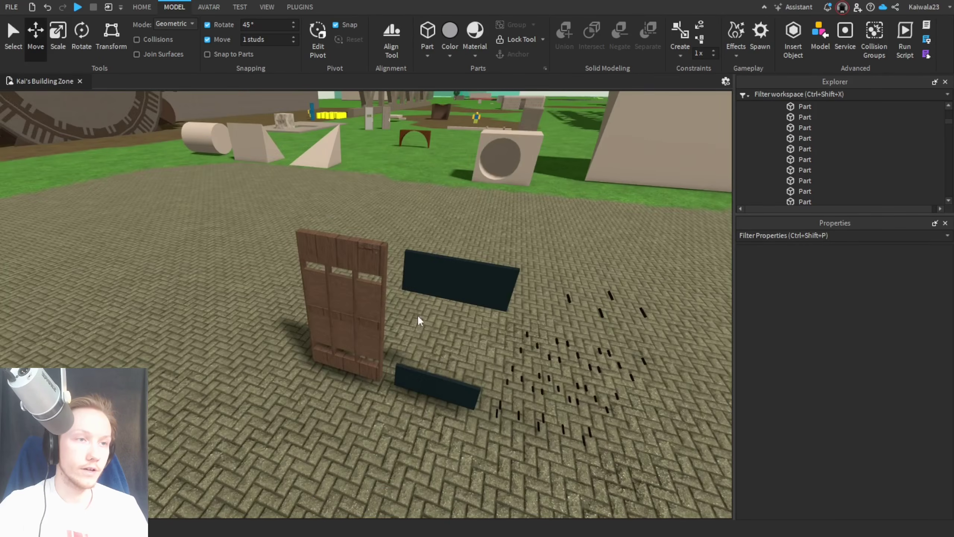
scroll(417, 315, "up", 6)
key("ctrl+1")
left_click(294, 373)
key("ctrl+d")
scroll(284, 370, "down", 6)
left_click_drag(284, 370, 206, 439)
key("ctrl+3")
left_click_drag(281, 404, 316, 363)
key("ctrl+2")
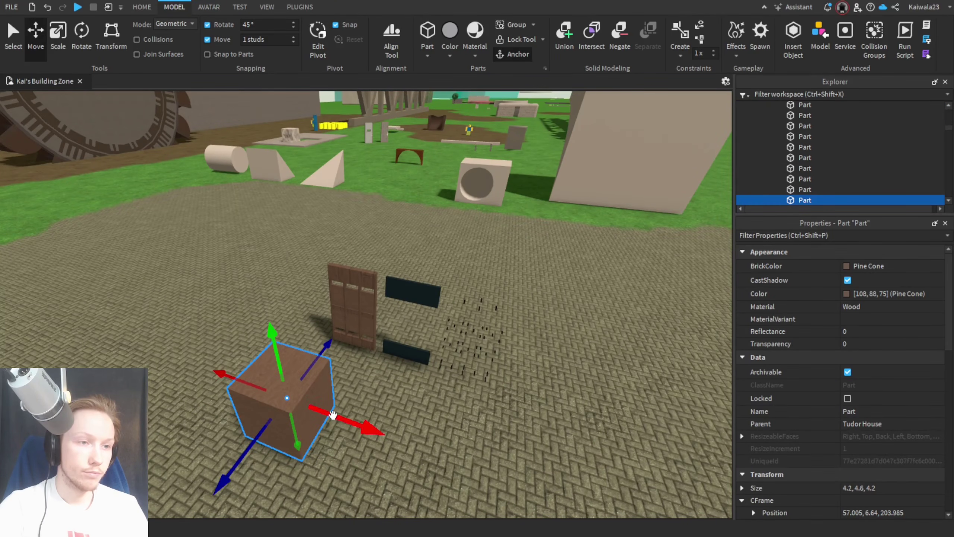
Step: Place a copy of the wooden block diagonally against the first and examine the shading in their inner corner
left_click_drag(333, 414, 390, 456)
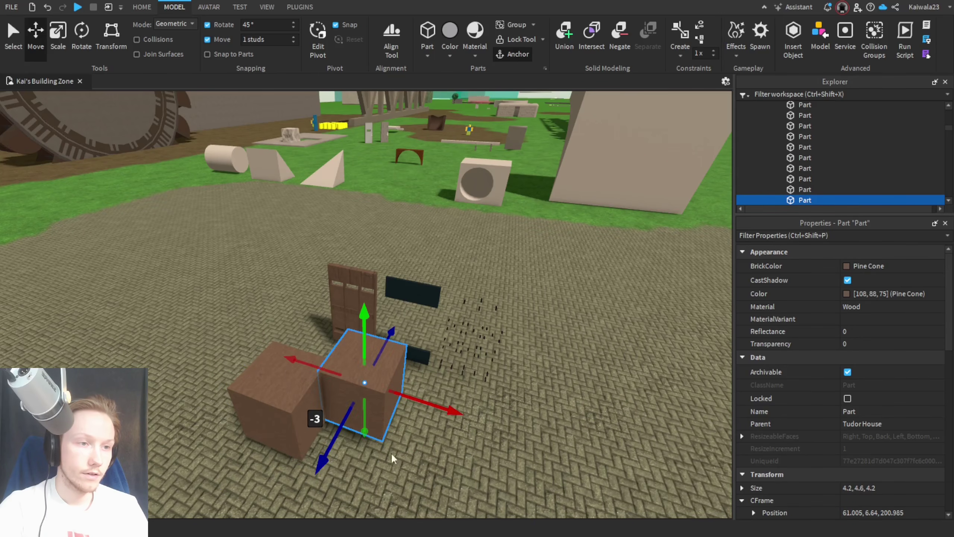
left_click(407, 456)
scroll(408, 456, "up", 10)
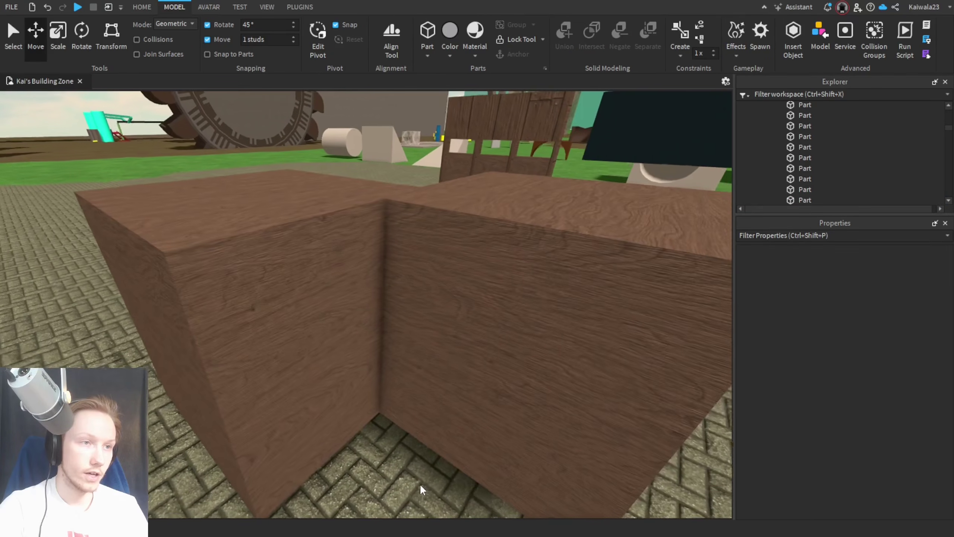
right_click_drag(419, 483, 420, 484)
scroll(420, 484, "up", 5)
scroll(421, 483, "down", 5)
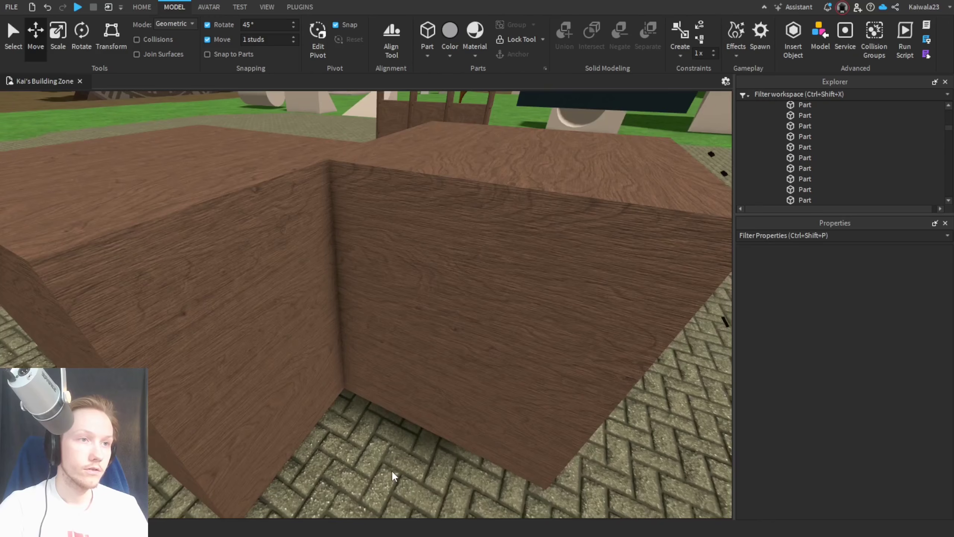
Step: Switch the Editor Quality Level to Level 01 to compare the shading between the blocks, then reopen the level choices
left_click(11, 6)
left_click(39, 181)
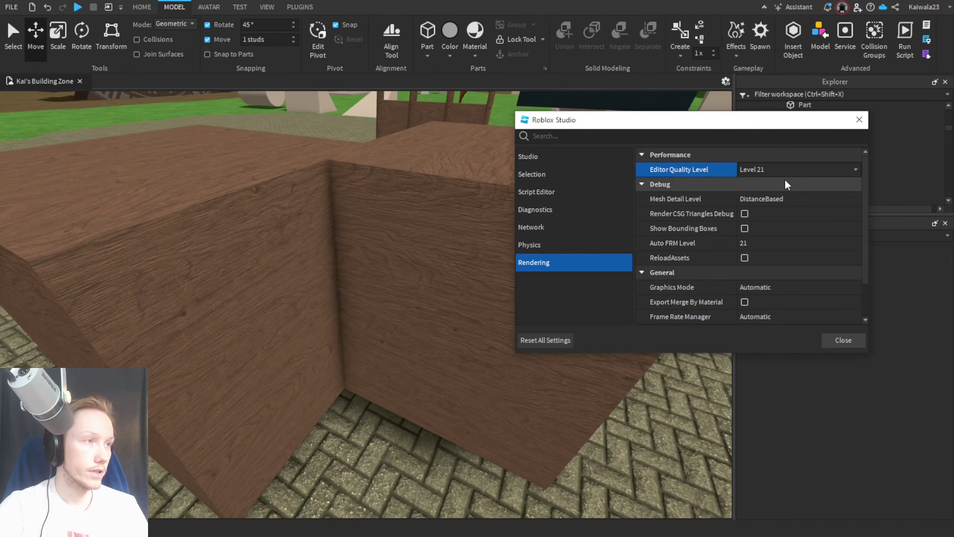
left_click(777, 190)
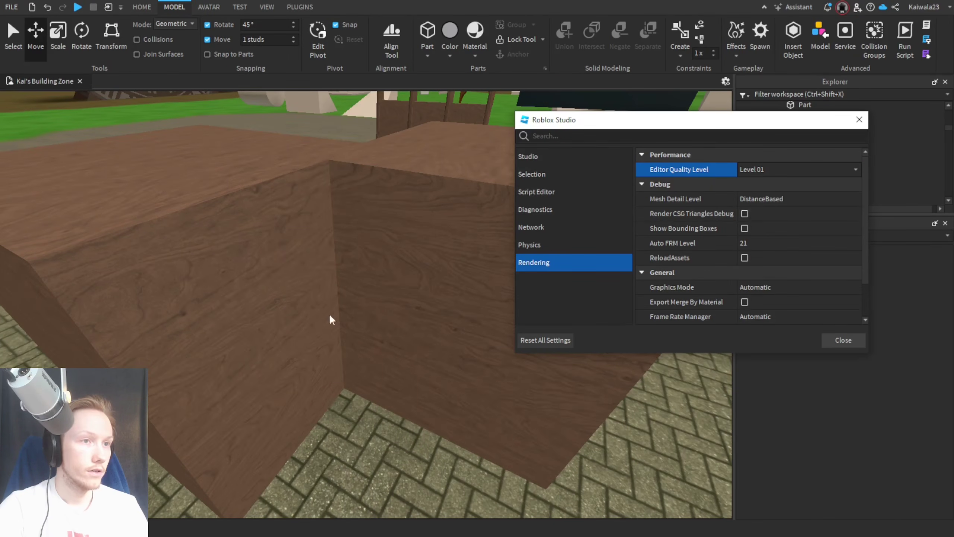
left_click(766, 170)
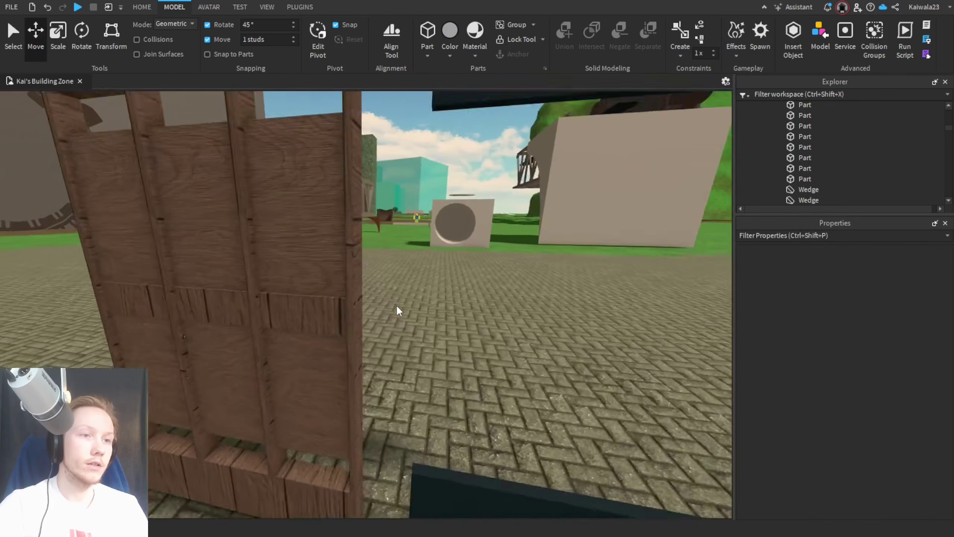
Step: Set the move increment to 0.1 studs and scale the door's horizontal middle rail to 0.5 studs deep
scroll(396, 305, "up", 5)
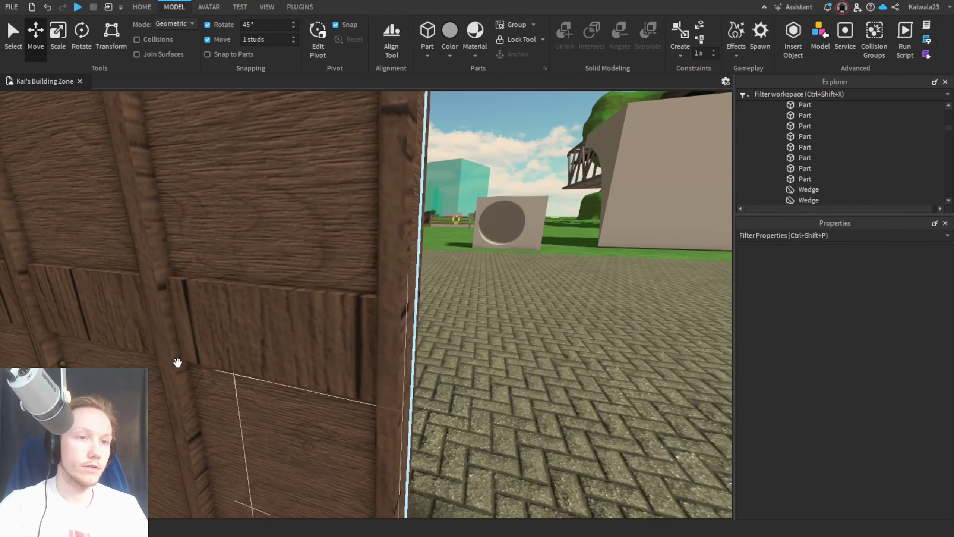
left_click(178, 299)
right_click_drag(208, 311, 413, 339)
key("s")
key("w")
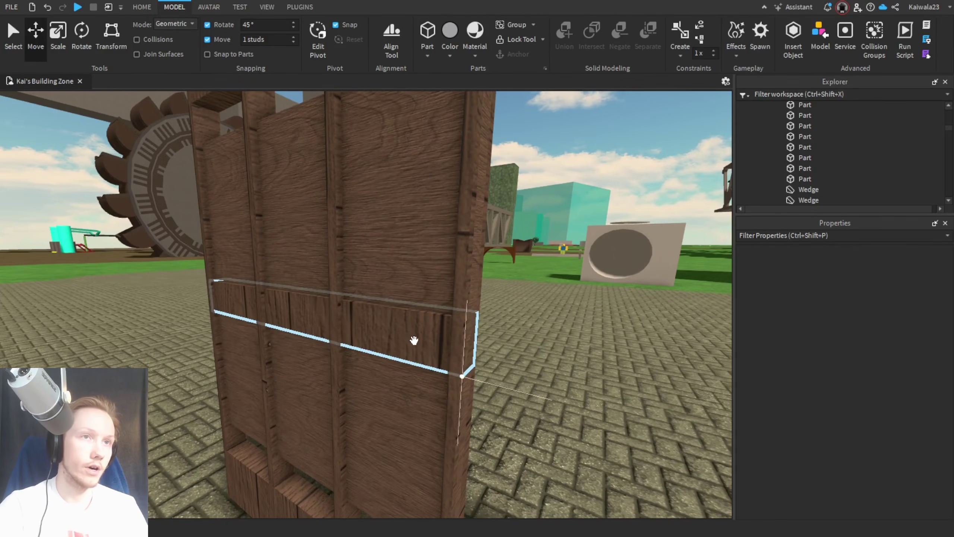
left_click(403, 334)
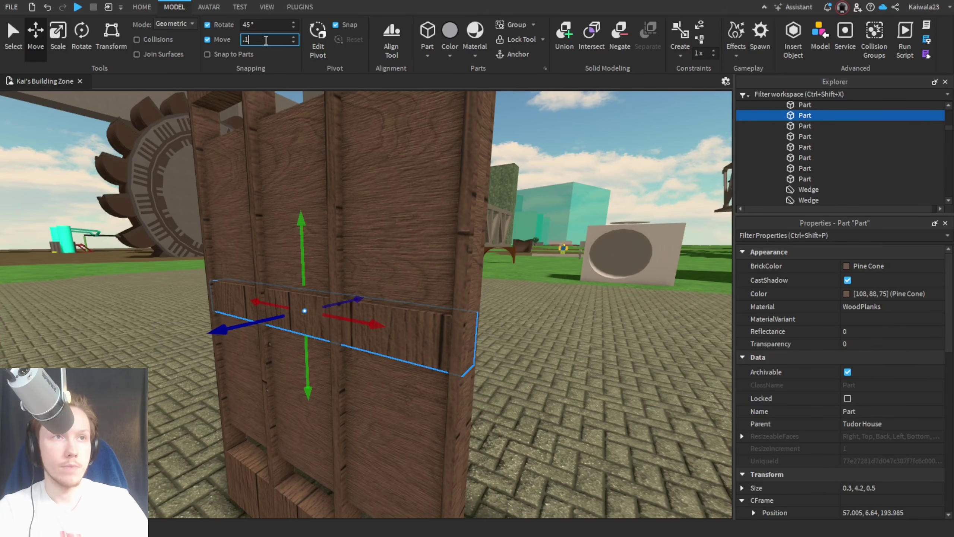
scroll(423, 329, "up", 3)
key("ctrl+3")
left_click_drag(188, 309, 175, 313)
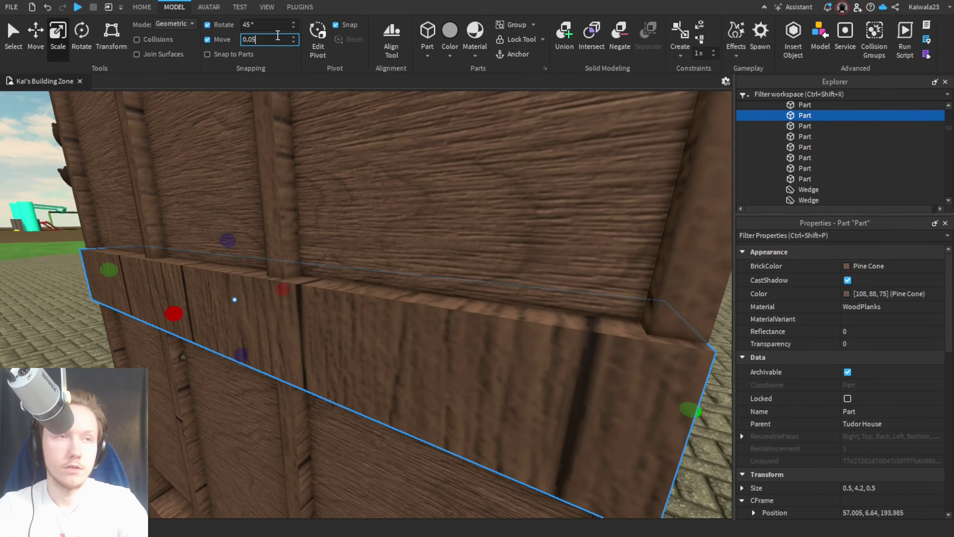
Step: Set the move increment to 0.05 studs and reduce the middle rail's depth to 0.4 studs
key("Return")
right_click_drag(269, 363, 269, 363)
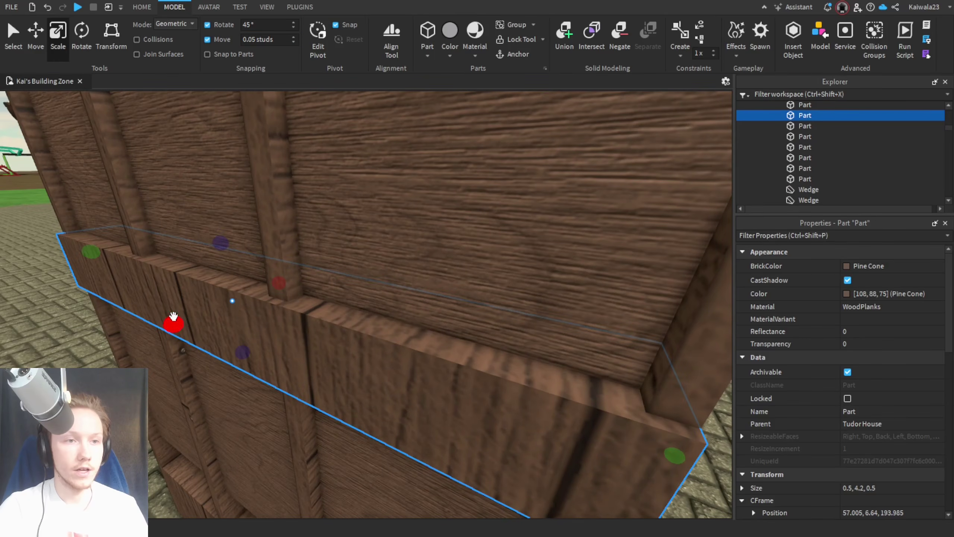
left_click_drag(173, 316, 180, 323)
key("a")
right_click_drag(343, 389, 342, 391)
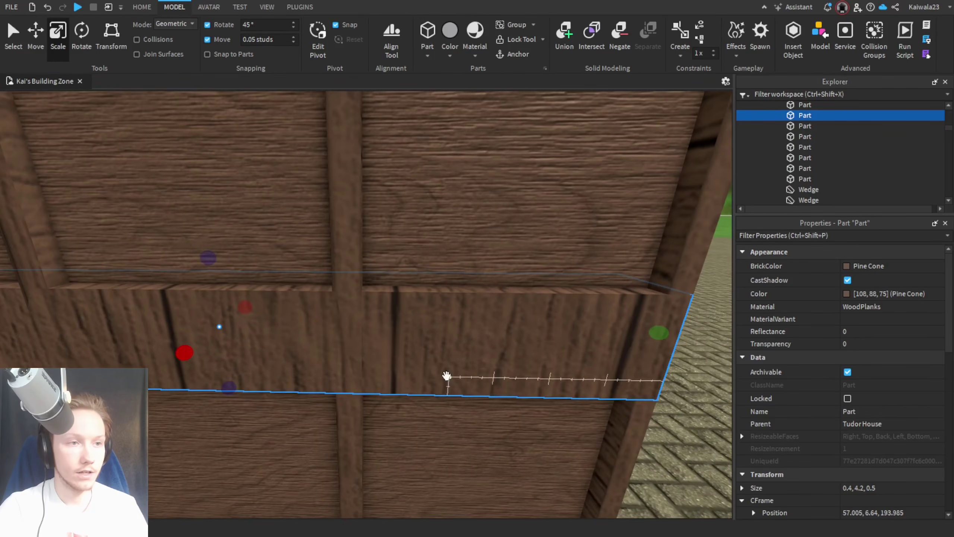
Step: Color the middle rail Lime green and examine where its faces overlap the vertical strips
left_click(865, 265)
left_click(781, 381)
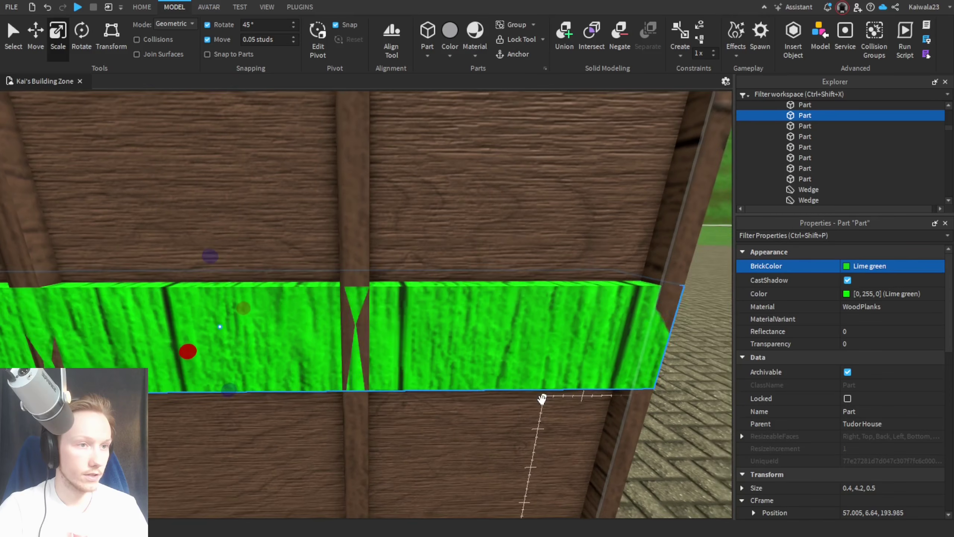
scroll(541, 398, "down", 5)
scroll(540, 398, "up", 5)
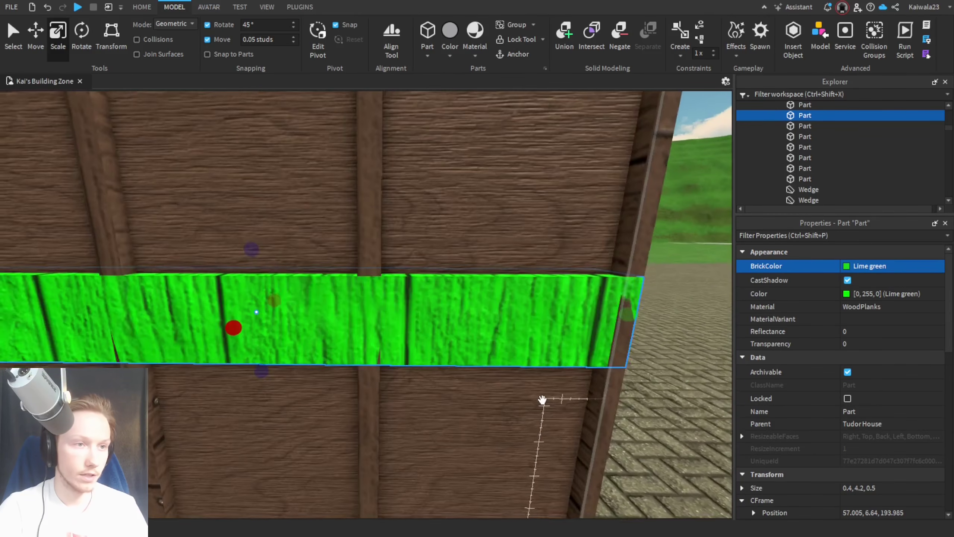
Step: Shorten the middle rail to 4 studs so its ends sit inside the outer vertical strips
right_click_drag(541, 398, 541, 400)
left_click_drag(397, 319, 385, 315)
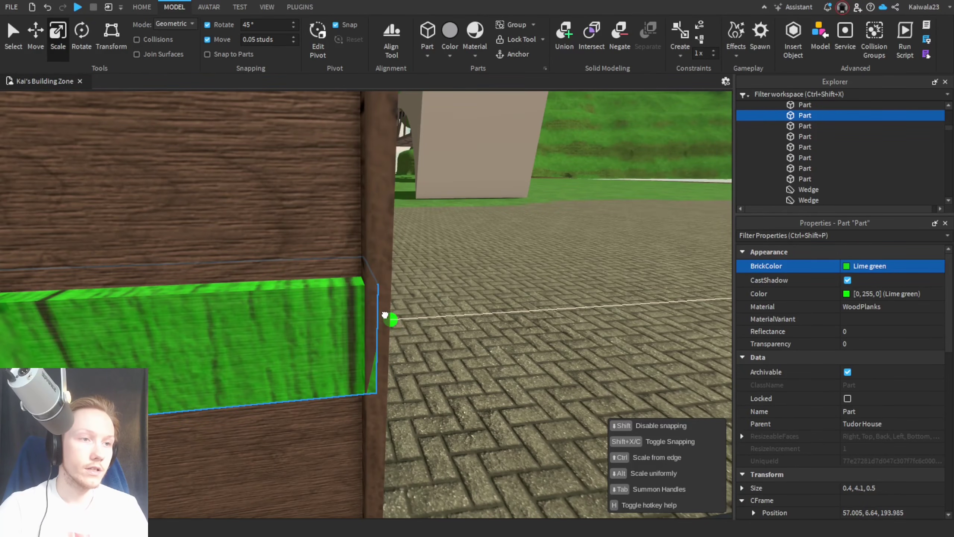
right_click_drag(401, 390, 396, 392)
left_click_drag(250, 306, 251, 305)
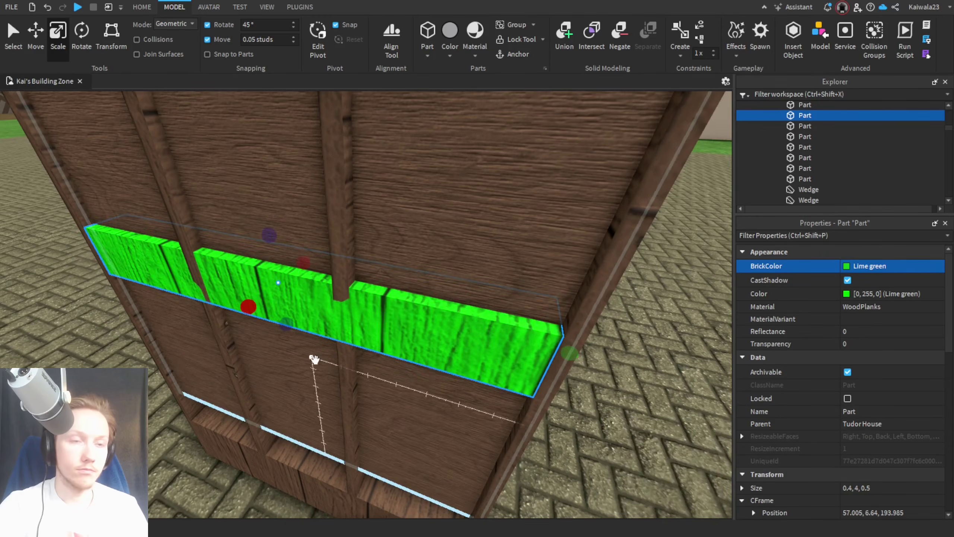
Step: Set the move increment to 0.999 studs and scale the lime green middle rail's depth to 2.398 studs
right_click_drag(323, 365, 324, 375)
key("s")
key("w")
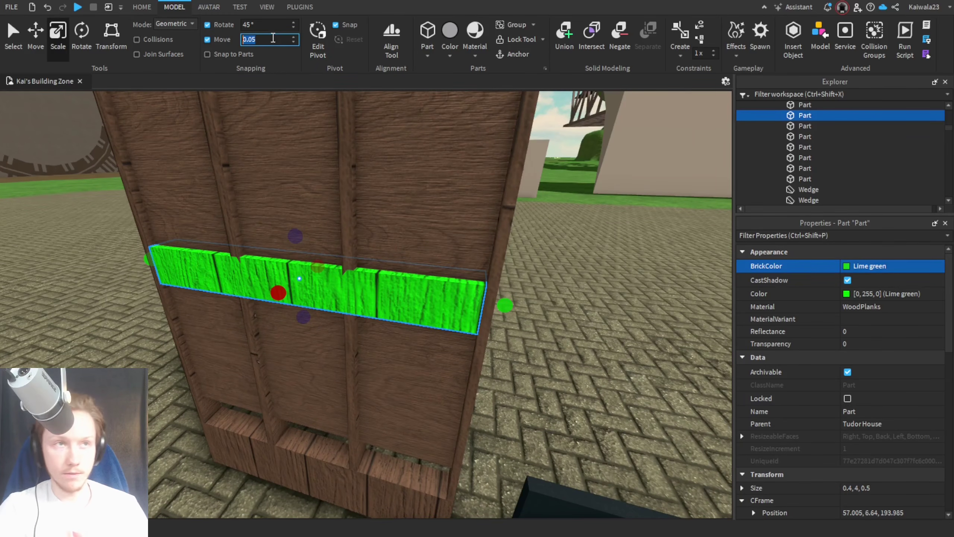
left_click(273, 38)
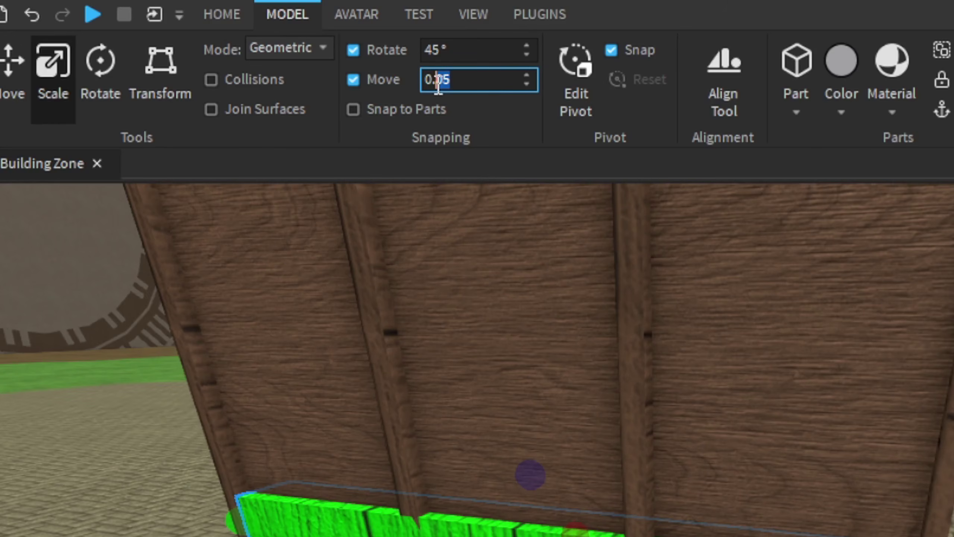
key("Return")
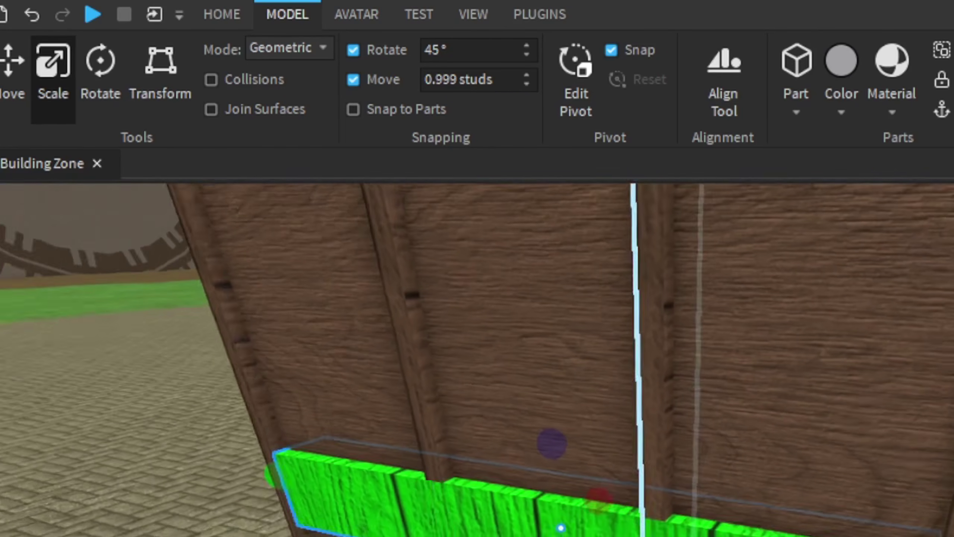
left_click_drag(309, 277, 339, 329)
right_click_drag(339, 330, 339, 331)
key("d")
key("a")
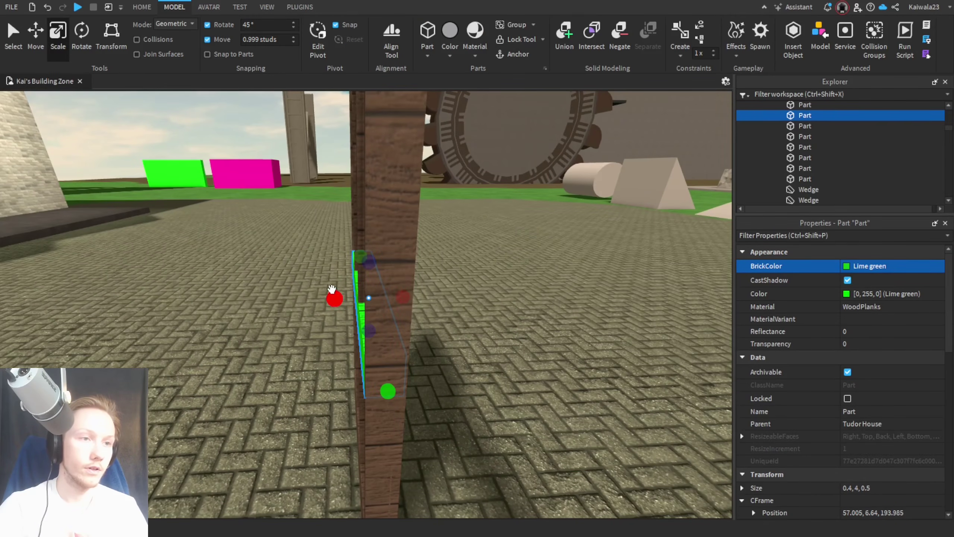
left_click_drag(332, 297, 283, 297)
Step: Set the move increment to 1 stud and undo the middle rail's depth scaling
left_click(267, 40)
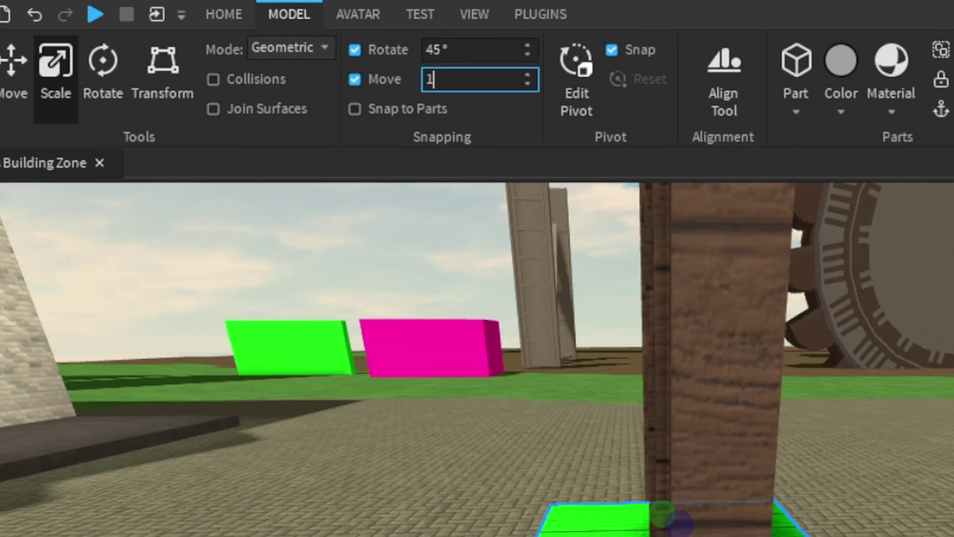
right_click_drag(140, 329, 140, 329)
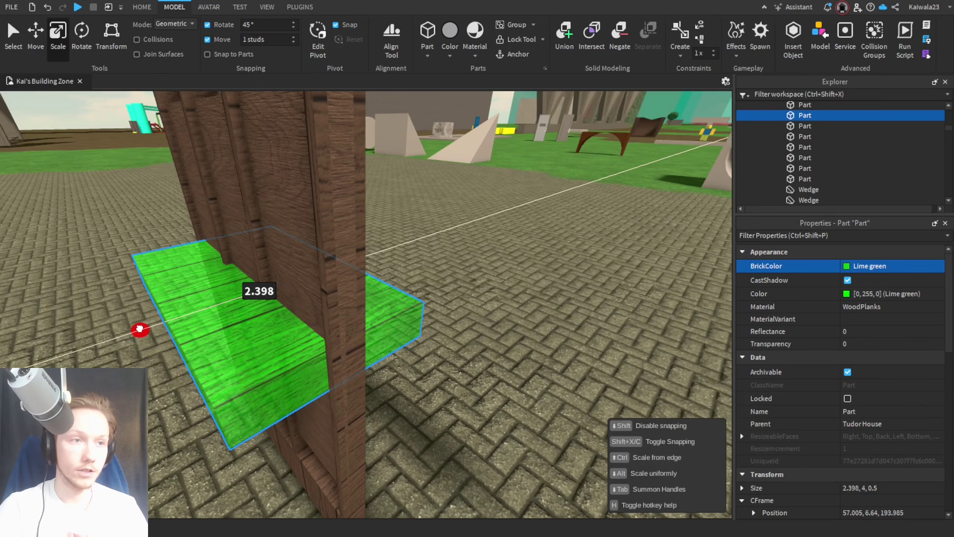
right_click_drag(452, 409, 452, 409)
left_click(580, 359)
right_click_drag(580, 358, 580, 359)
Step: Set the move increment to 0.05 studs and narrow the door's brown back panel to 4 studs wide
left_click(289, 286)
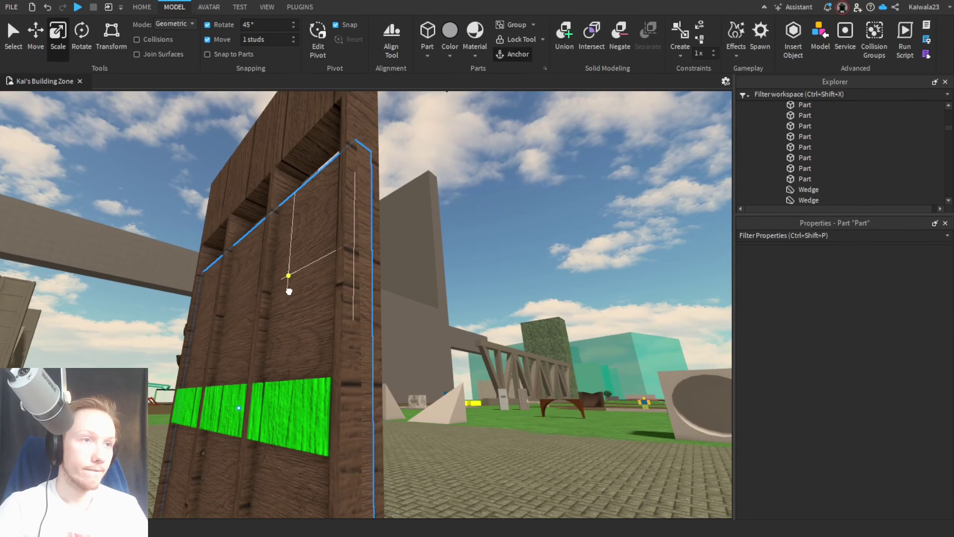
right_click_drag(493, 404, 492, 404)
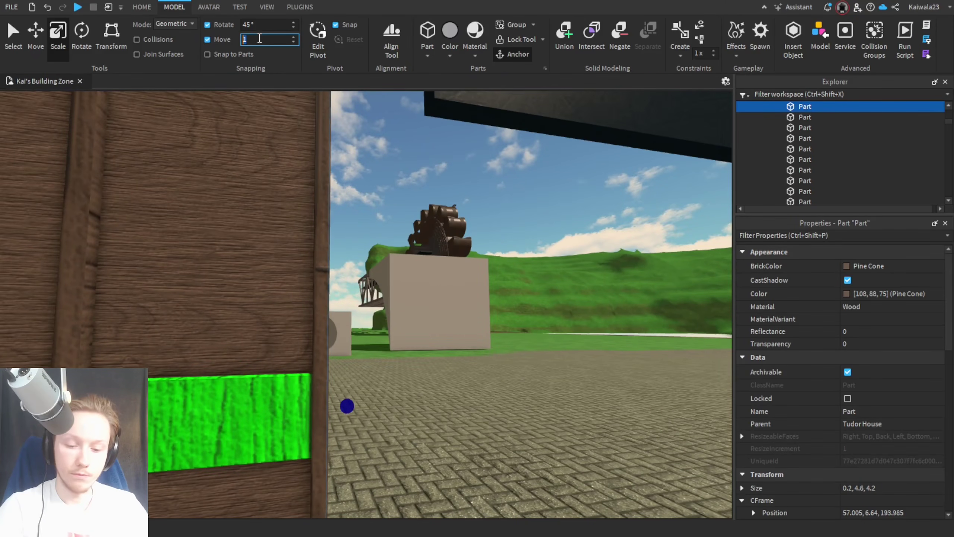
key("Return")
scroll(258, 371, "up", 3)
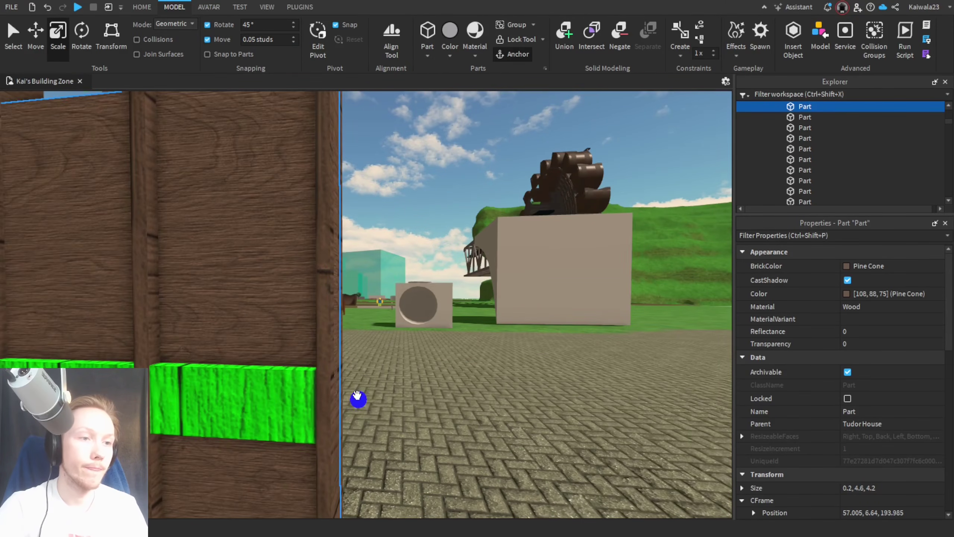
left_click_drag(357, 395, 345, 397)
right_click_drag(411, 412, 415, 412)
left_click(411, 413)
Step: Select both black metal panels and move them together 5 studs back into the door, using a 5-stud increment
key("s")
right_click_drag(407, 316, 438, 320)
key("e")
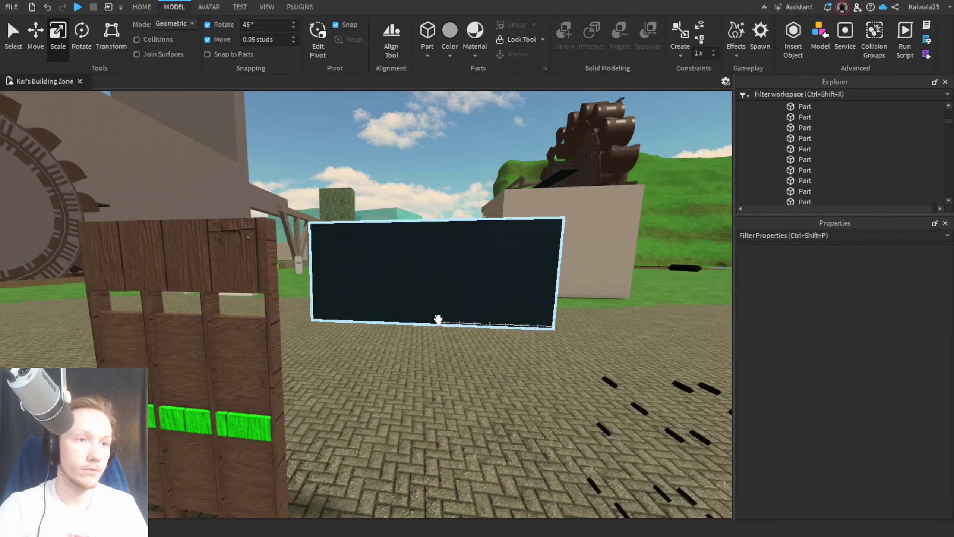
left_click(438, 320)
key("q")
right_click_drag(410, 369, 409, 390)
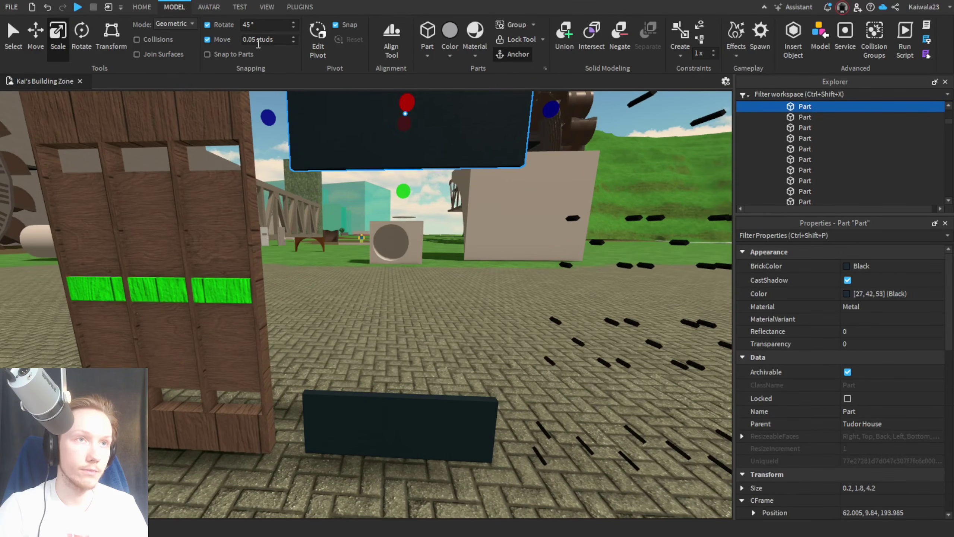
right_click_drag(376, 339, 386, 381)
left_click(386, 381, "shift")
key("q")
key("ctrl+2")
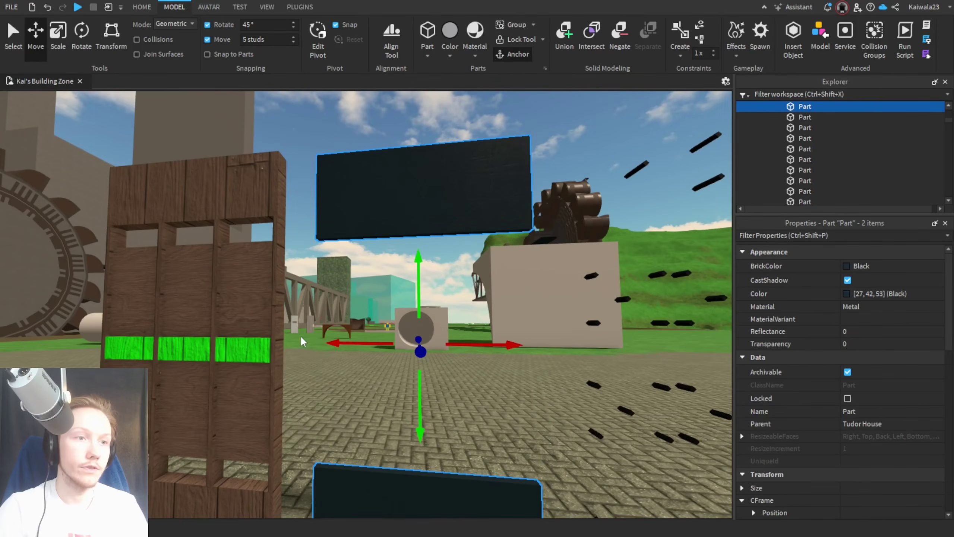
left_click_drag(334, 342, 181, 343)
left_click(412, 470)
Step: Set the move increment to 0.05 studs and narrow the upper black panel to 4 studs wide
right_click_drag(414, 471, 413, 471)
key("w")
key("d")
key("e")
key("d")
key("q")
key("a")
key("e")
left_click(271, 97)
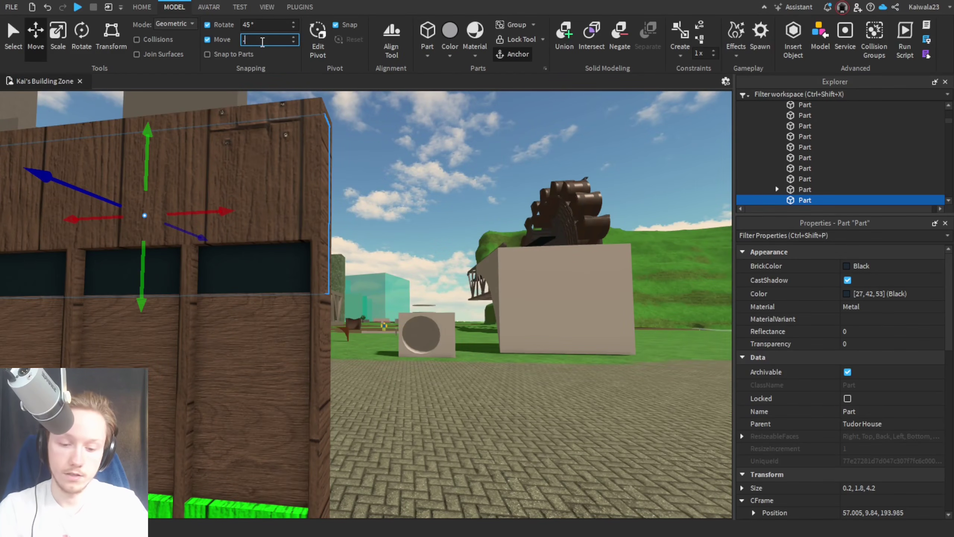
right_click_drag(387, 314, 386, 315)
key("d")
key("ctrl+3")
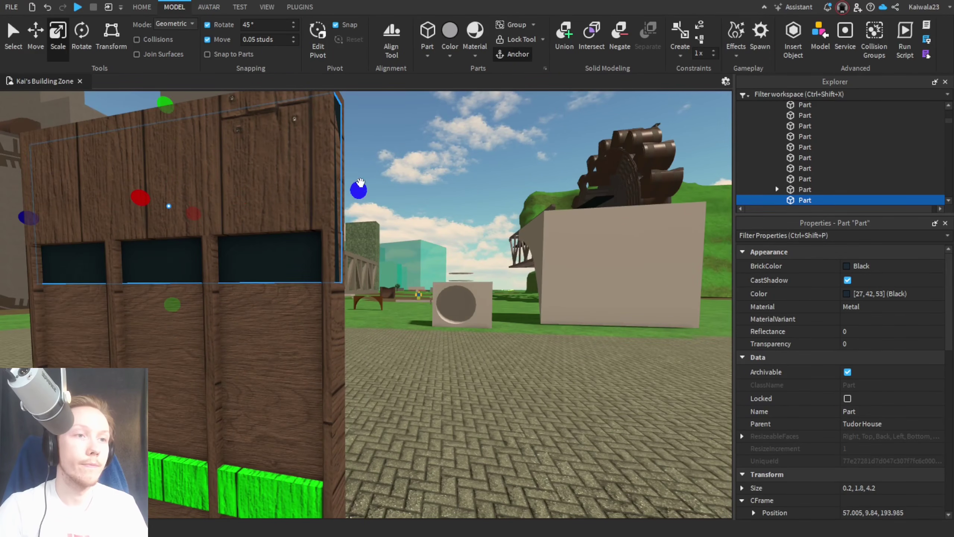
left_click_drag(348, 187, 349, 187)
Step: Narrow the lower black panel to 4 studs wide so its ends sit inside the outer strips
key("a")
right_click_drag(402, 361, 399, 362)
key("q")
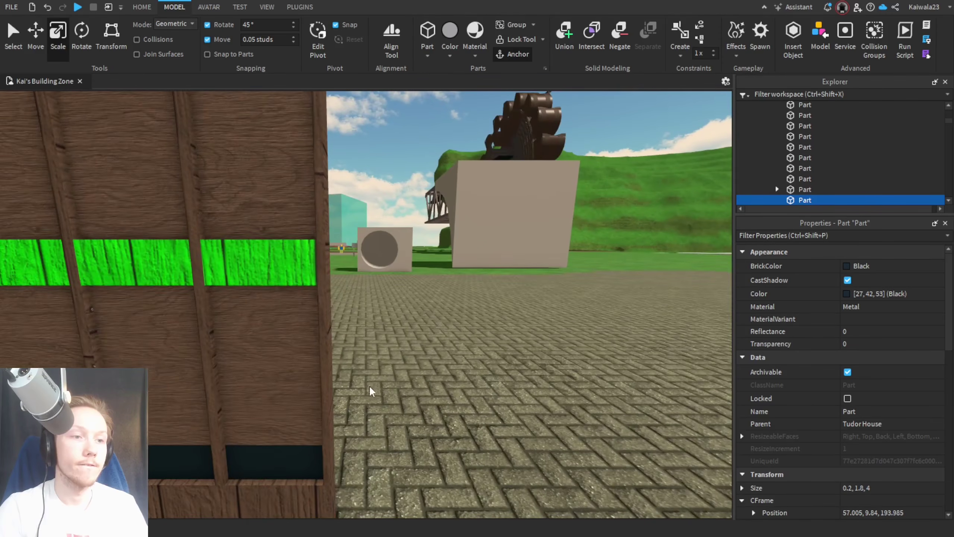
left_click_drag(355, 334, 299, 338)
key("d")
left_click(394, 330)
Step: Raise the lower black panel's bottom edge to shorten it behind the door's bottom planks
key("d")
right_click_drag(393, 330, 396, 331)
key("q")
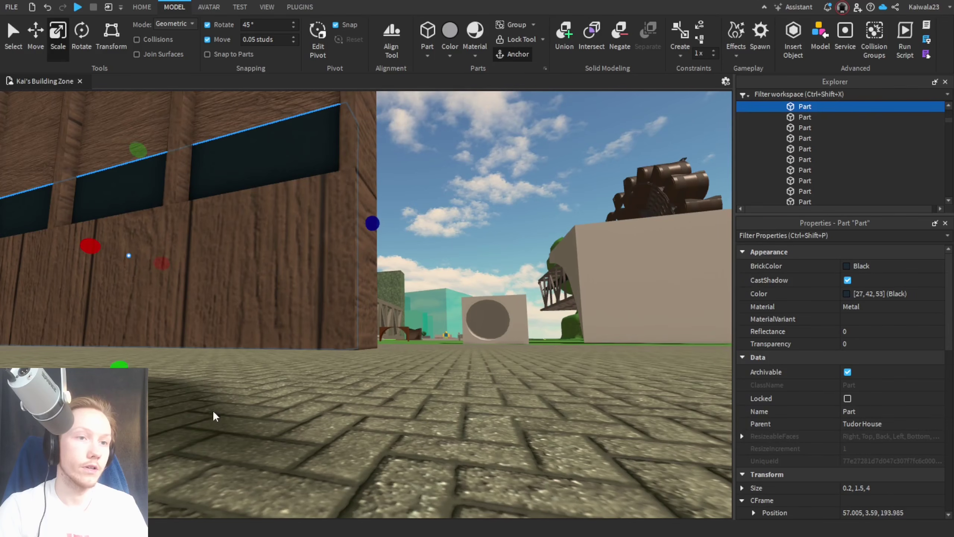
left_click_drag(122, 365, 130, 275)
right_click_drag(131, 275, 130, 275)
key("e")
left_click_drag(61, 241, 70, 207)
left_click(495, 345)
Step: Adjust the black panel's height behind the door's planks and check the whole door front
key("e")
key("s")
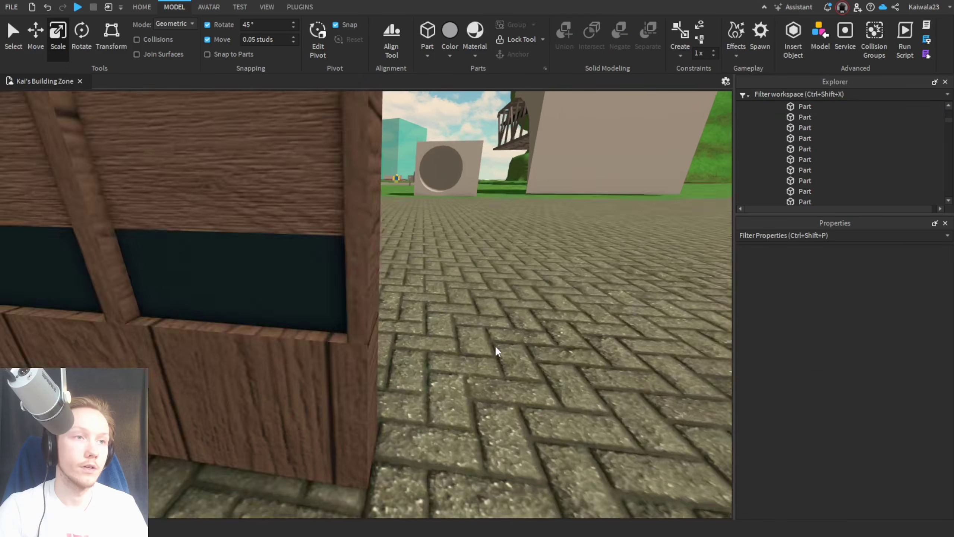
right_click_drag(494, 345, 495, 346)
key("w")
key("q")
left_click(330, 338)
left_click_drag(213, 353, 215, 171)
left_click(504, 440)
key("s")
right_click_drag(503, 441, 504, 444)
key("w")
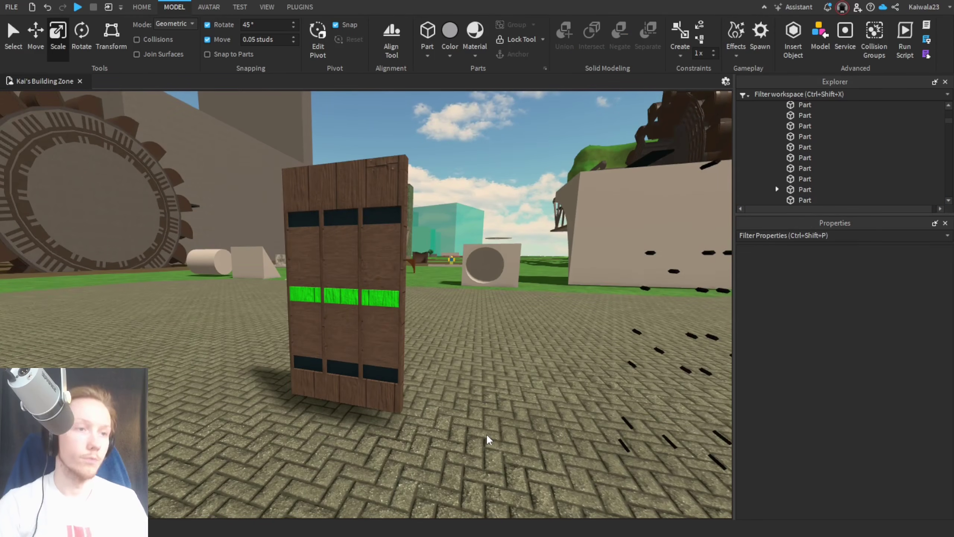
scroll(467, 335, "up", 3)
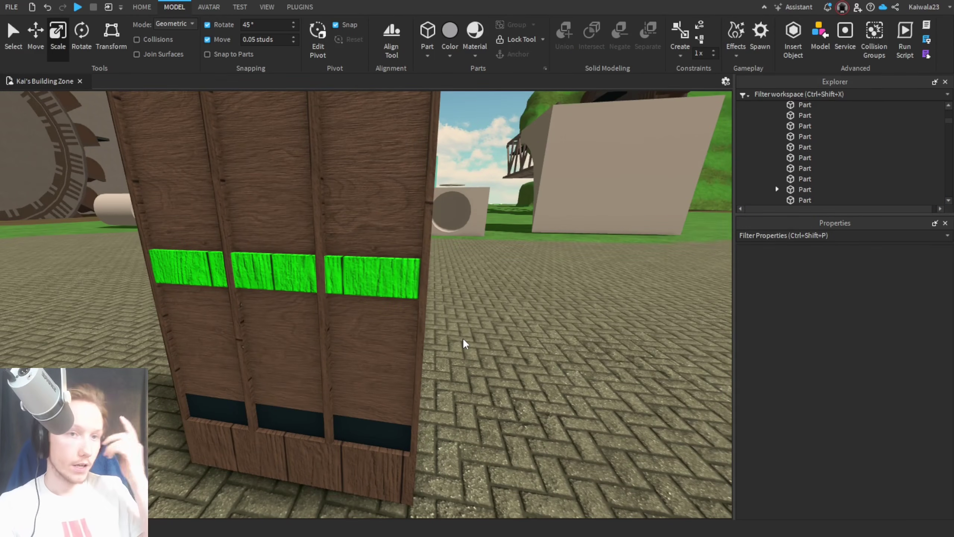
Step: Duplicate the brown back panel and move the copy 6.45 studs up out of the door
key("ctrl+2")
scroll(385, 259, "down", 10)
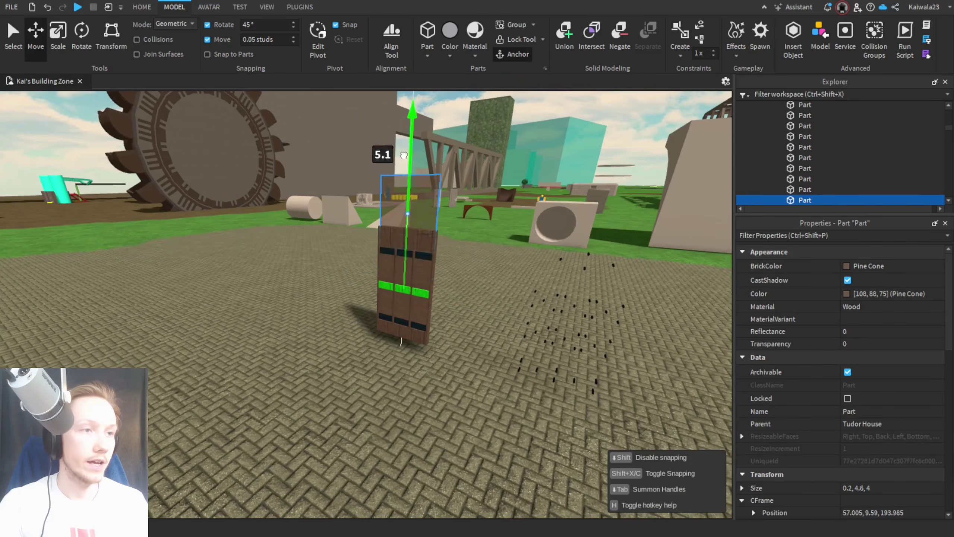
left_click_drag(403, 155, 291, 101)
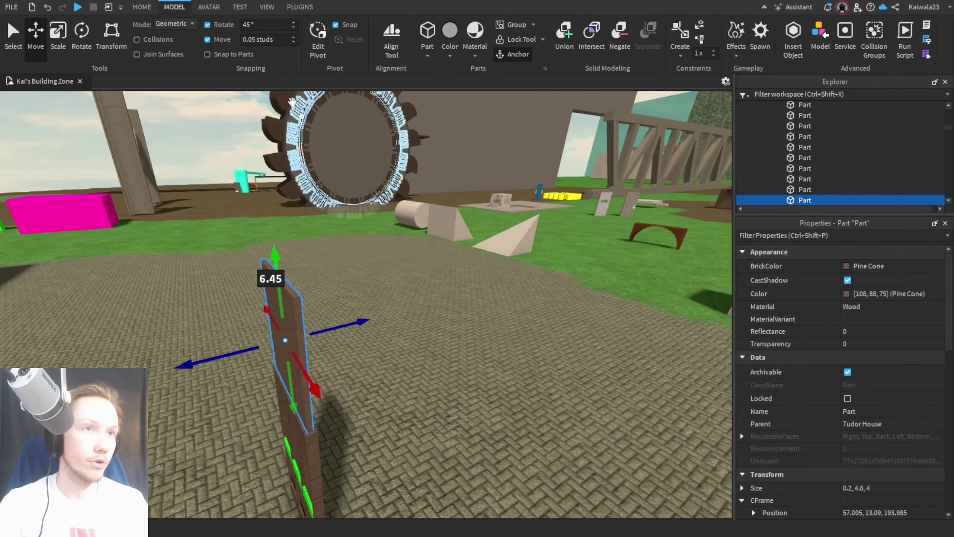
Step: Set the move increment to 1 stud, rotate the copied panel flat and place it in open space away from the door
type("1")
right_click_drag(413, 271, 426, 303)
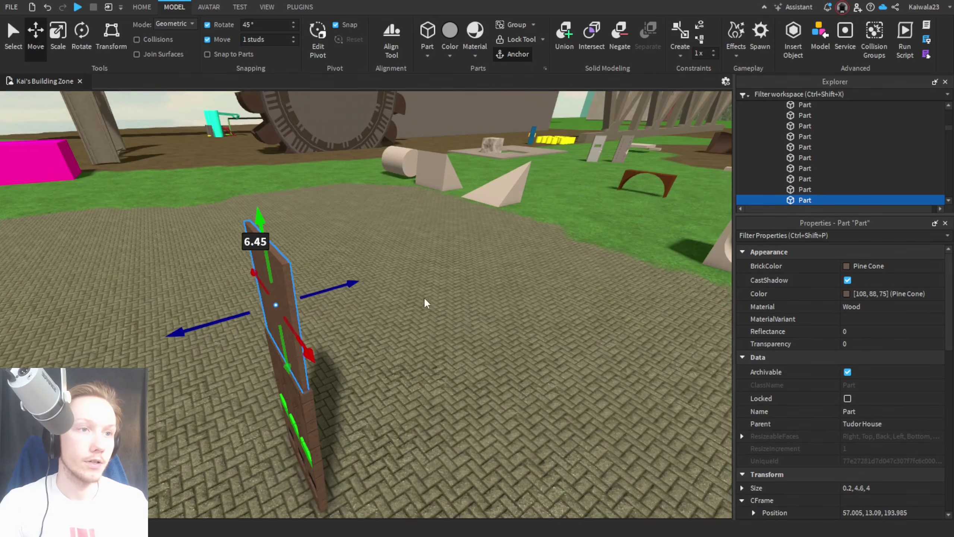
left_click(307, 243)
left_click(278, 286)
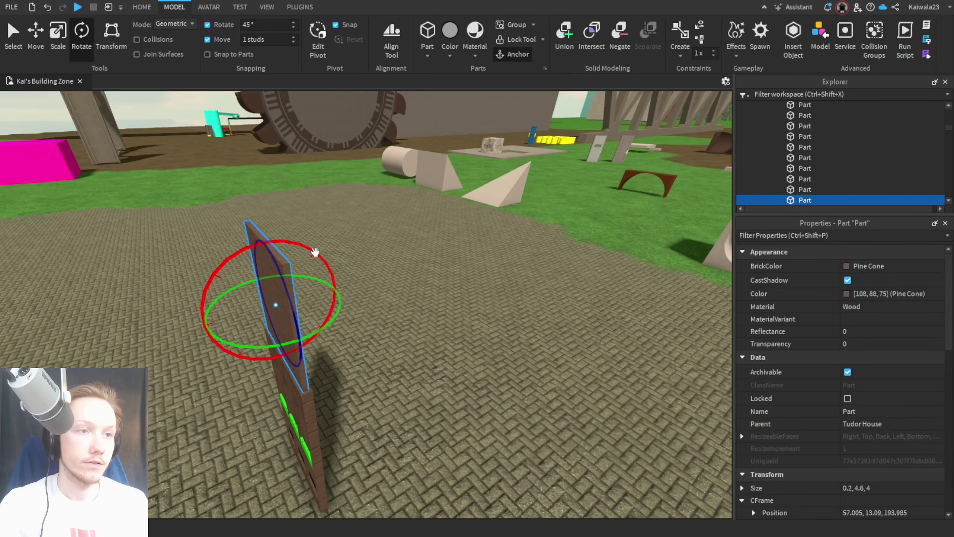
left_click_drag(307, 245, 393, 319)
Step: Scale the flat panel copy up into a large slab of 52.6 by 38 studs
key("ctrl+3")
key("s")
key("s")
key("ctrl+3")
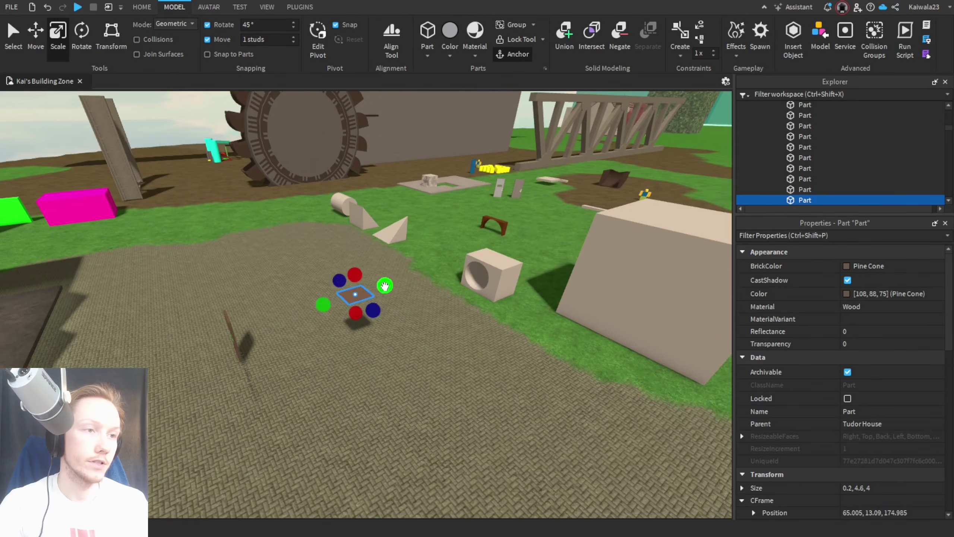
left_click_drag(384, 285, 447, 381)
right_click_drag(447, 381, 306, 279)
Step: Raise the large slab 25 studs, duplicate it and shift the copy 25 studs sideways
key("ctrl+2")
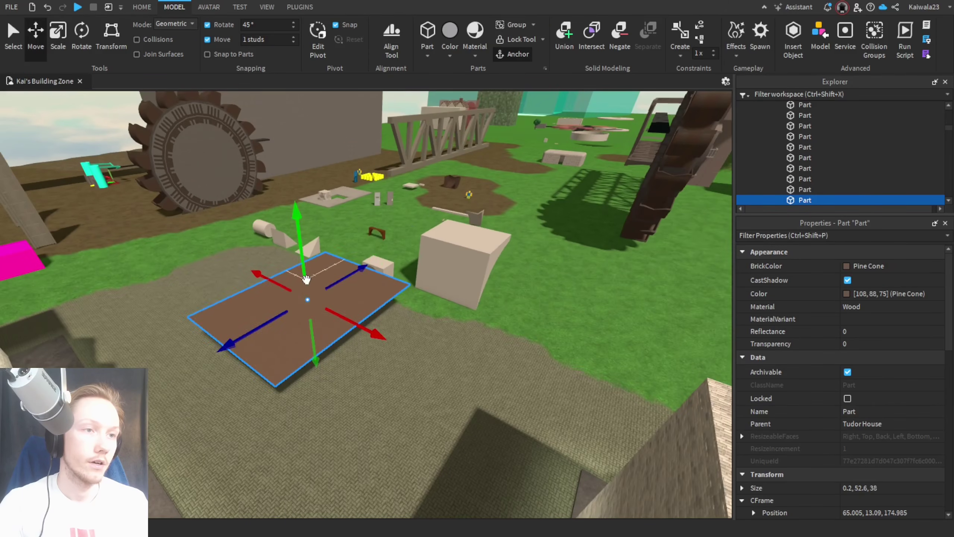
left_click_drag(306, 279, 291, 180)
right_click_drag(291, 181, 412, 320)
left_click_drag(394, 288, 512, 290)
Step: Try Toothpaste on the duplicated slab and settle on Gold as its color
left_click(856, 265)
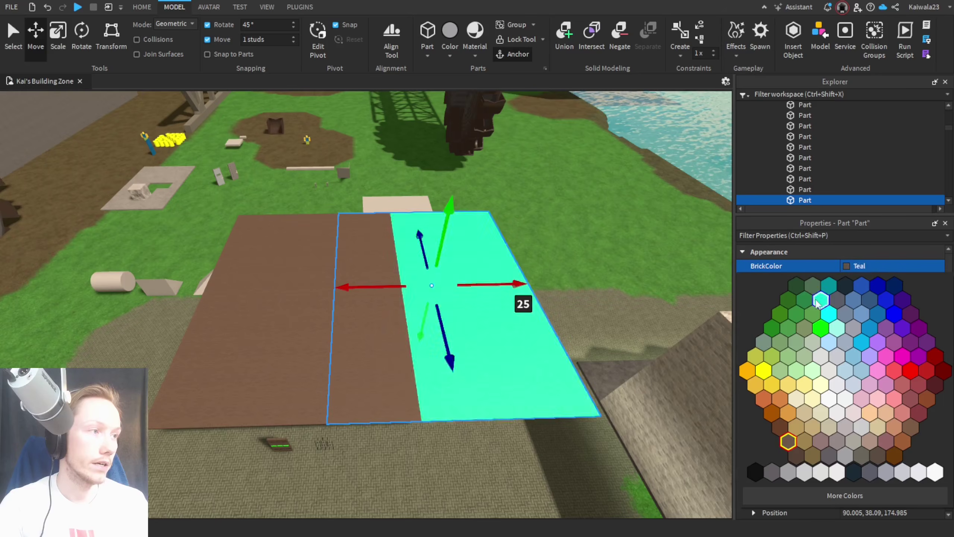
left_click(829, 314)
right_click_drag(541, 358, 538, 353)
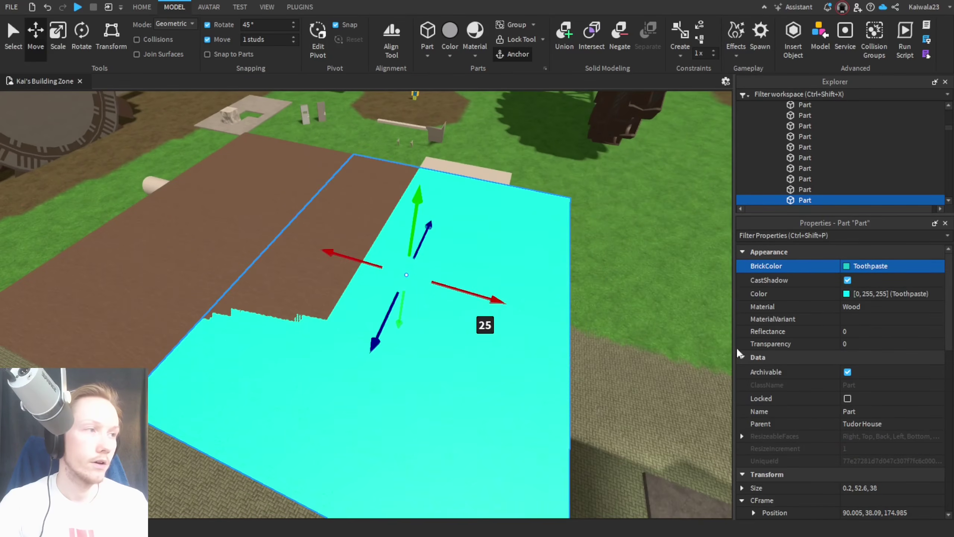
left_click(864, 265)
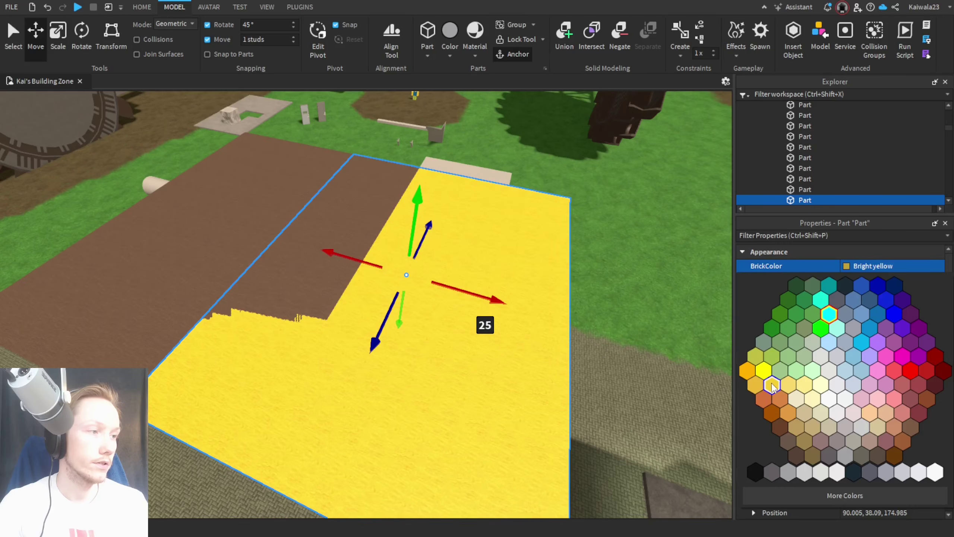
left_click(756, 385)
Step: Move the gold slab over most of the brown slab in the same plane and examine the overlapping faces
right_click_drag(458, 395, 421, 304)
left_click_drag(421, 304, 406, 357)
right_click_drag(405, 355, 393, 349)
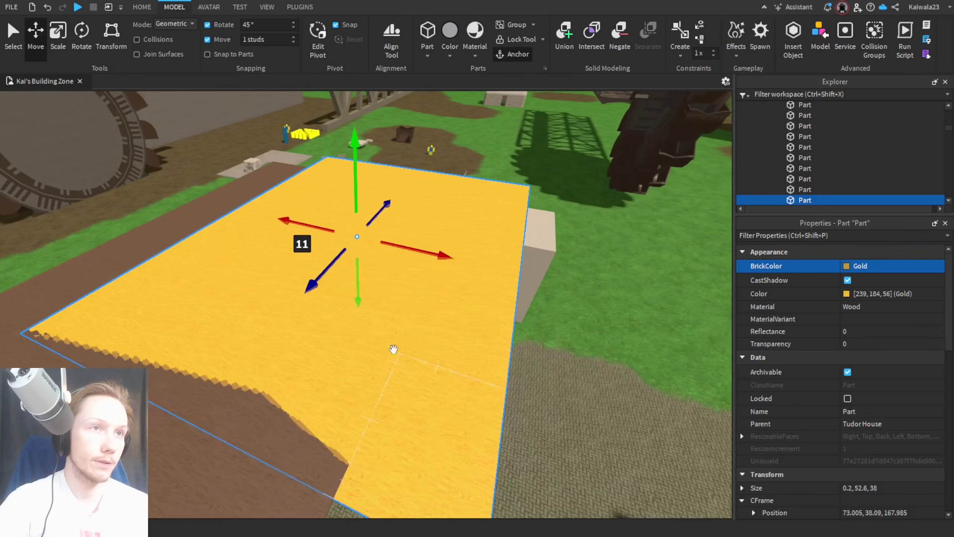
key("Return")
scroll(406, 377, "down", 3)
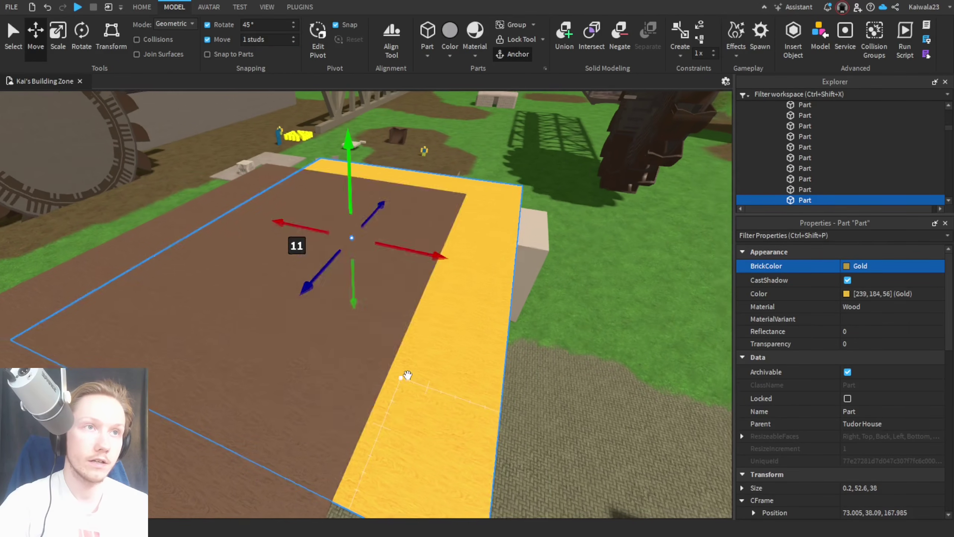
scroll(406, 378, "up", 3)
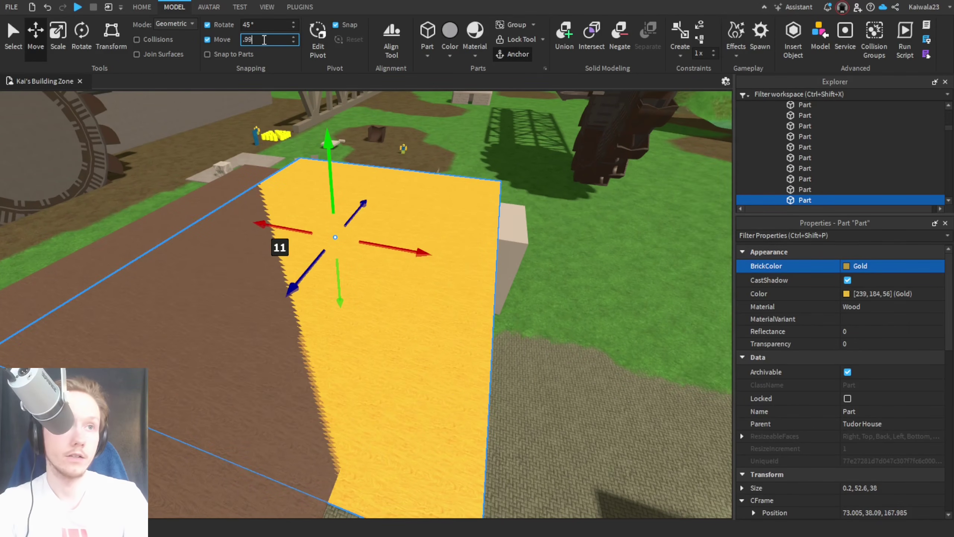
Step: Offset the gold slab vertically using an increment just under 1 stud, and reset the move increment to 1 stud
key("Return")
right_click_drag(387, 319, 379, 308)
mouse_move(340, 174)
left_mouse_down()
mouse_move(338, 162)
mouse_move(327, 183)
left_mouse_up()
type("1")
key("Return")
Step: Deselect the gold slab and examine the overlap of the two slabs from progressively farther away
key("d")
left_click(414, 438)
right_click_drag(415, 439, 475, 355)
key("w")
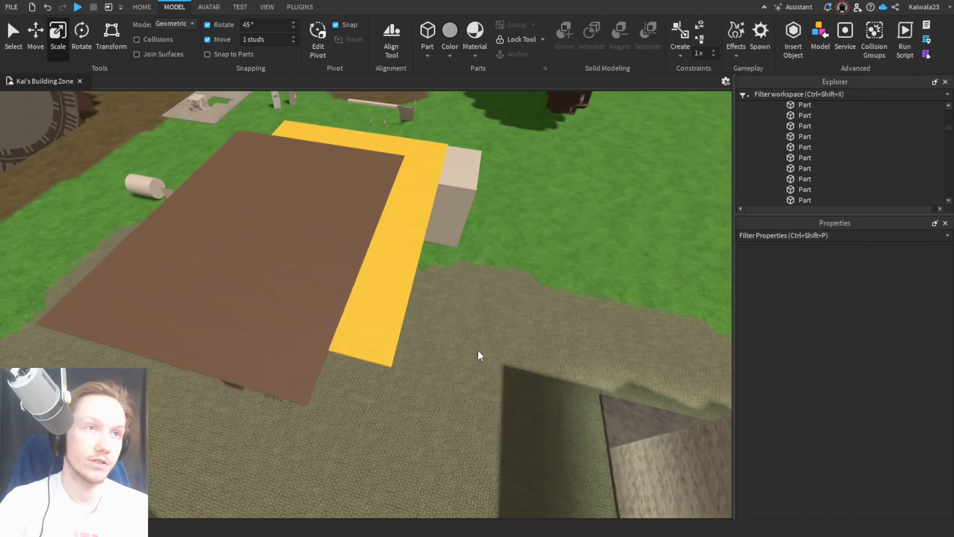
key("s")
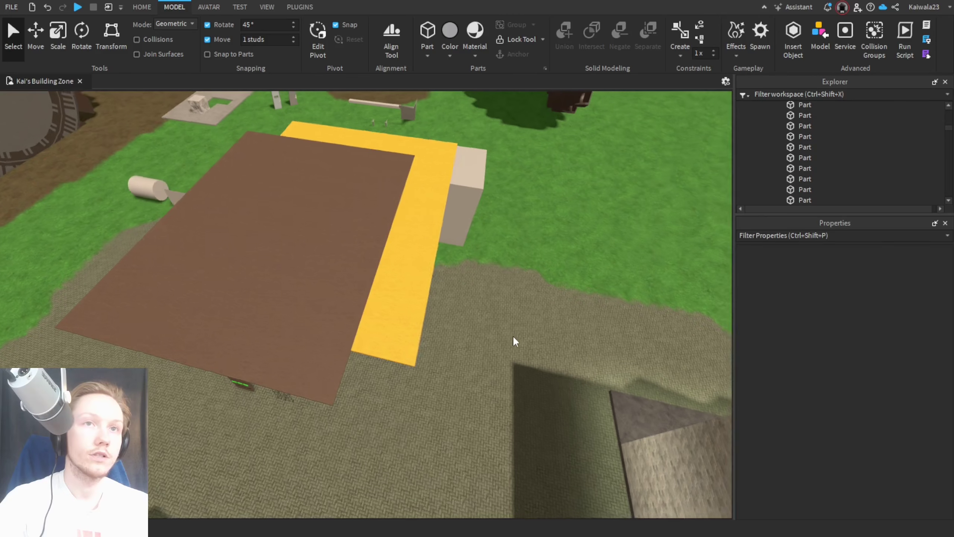
key("s")
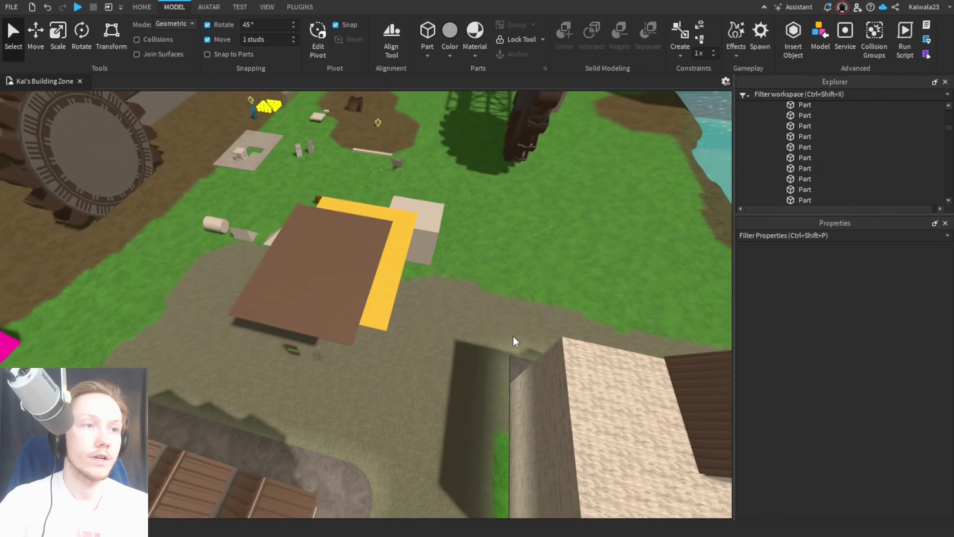
key("s")
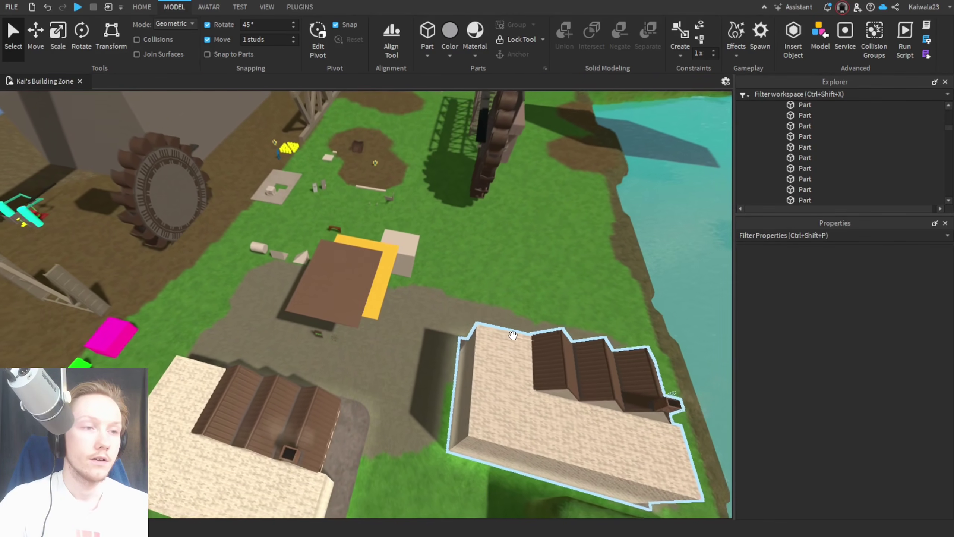
Step: Examine the two overlapping slabs from high above the map and again from close range
key("s")
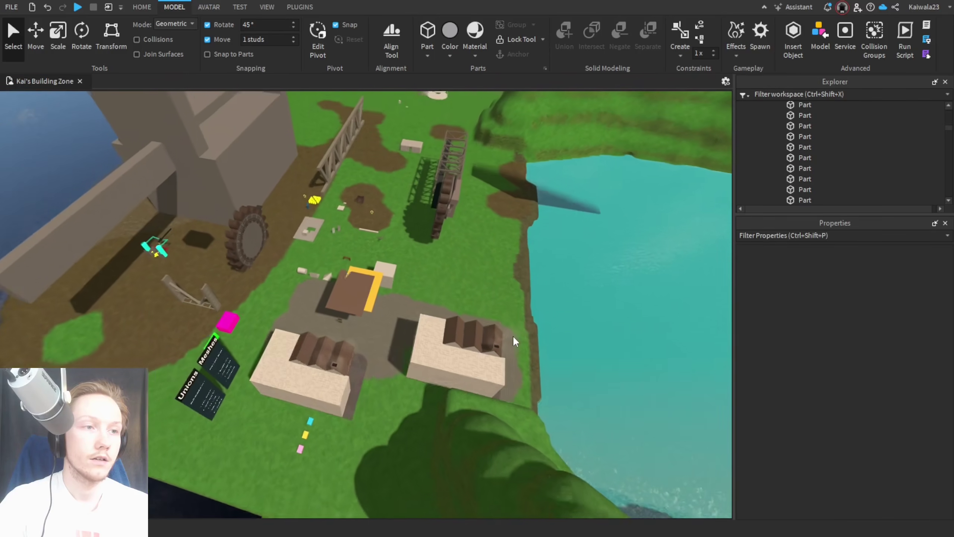
key("s")
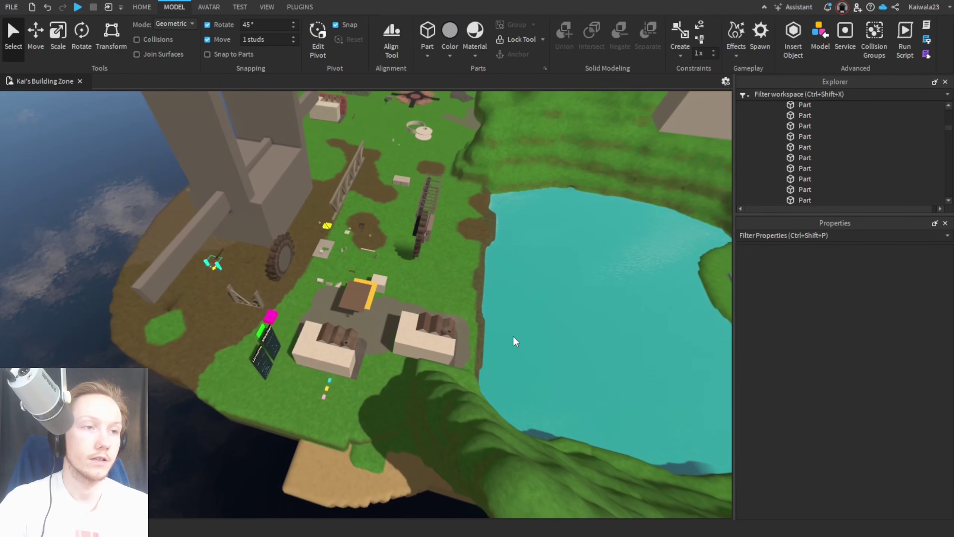
key("s")
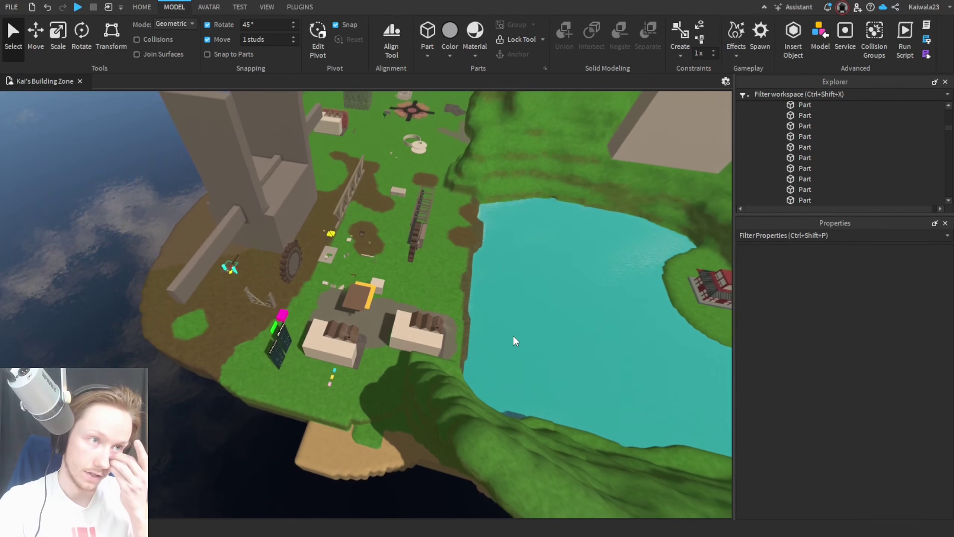
key("s")
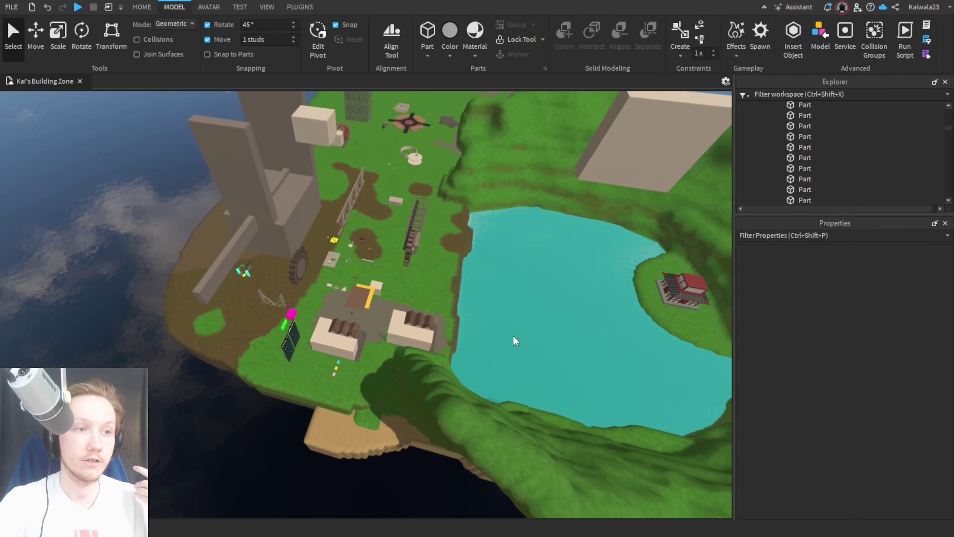
key("w")
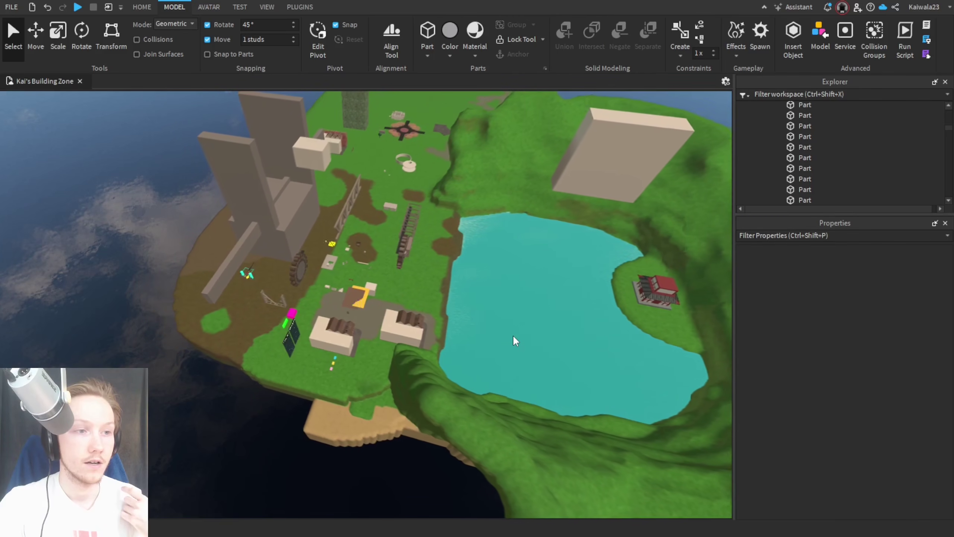
key("s")
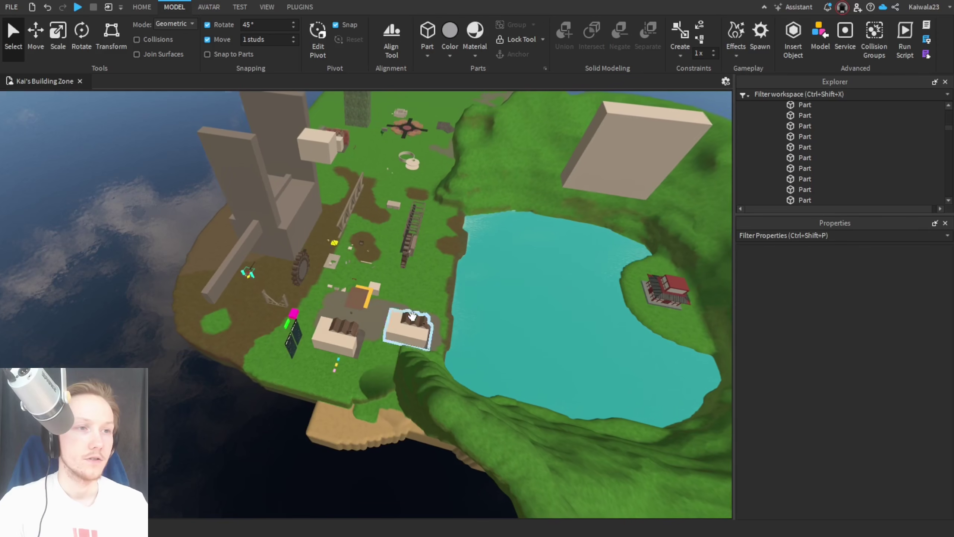
key("w")
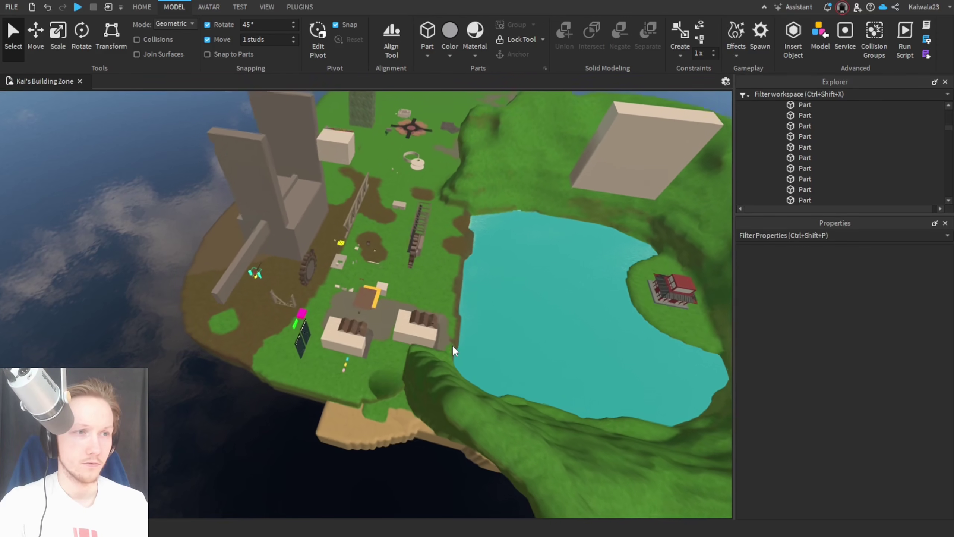
key("w")
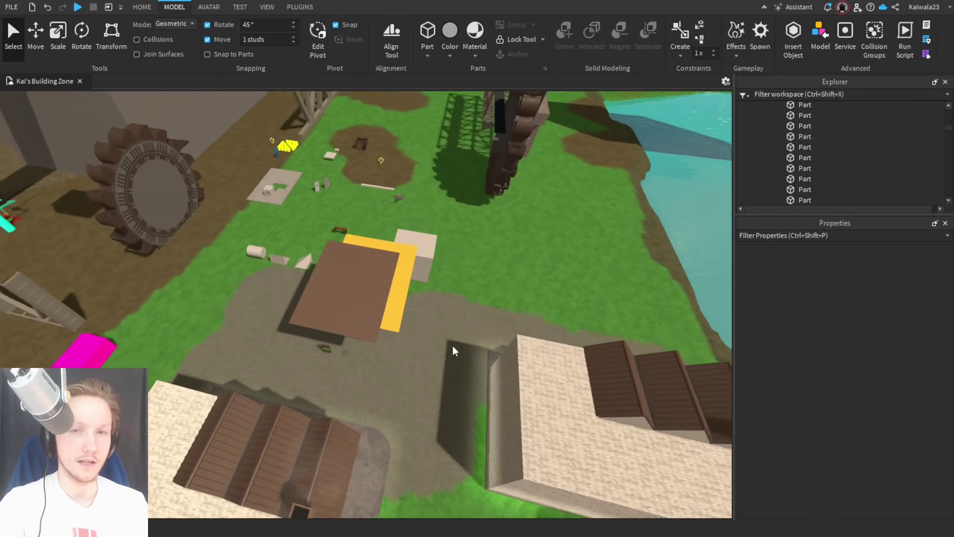
key("w")
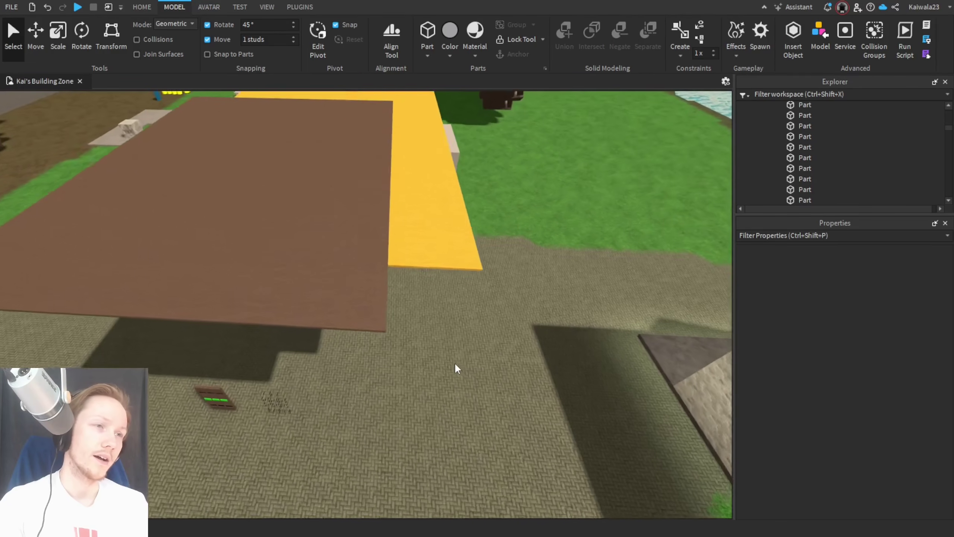
Step: Undo the gold slab's vertical offset and scale its thickness down to 0.1 studs using a 0.1-stud increment
right_click_drag(454, 361, 459, 328)
key("ctrl+z")
key("ctrl+z")
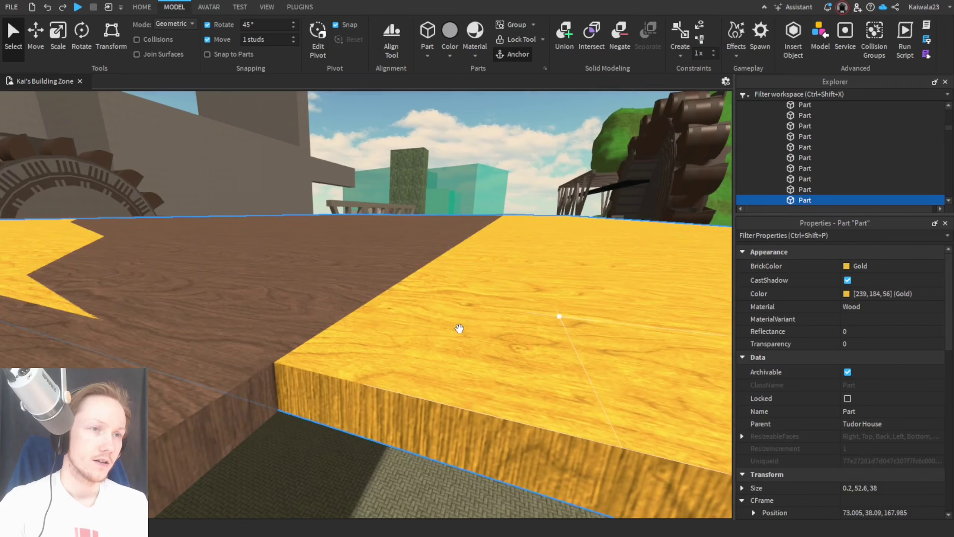
key("s")
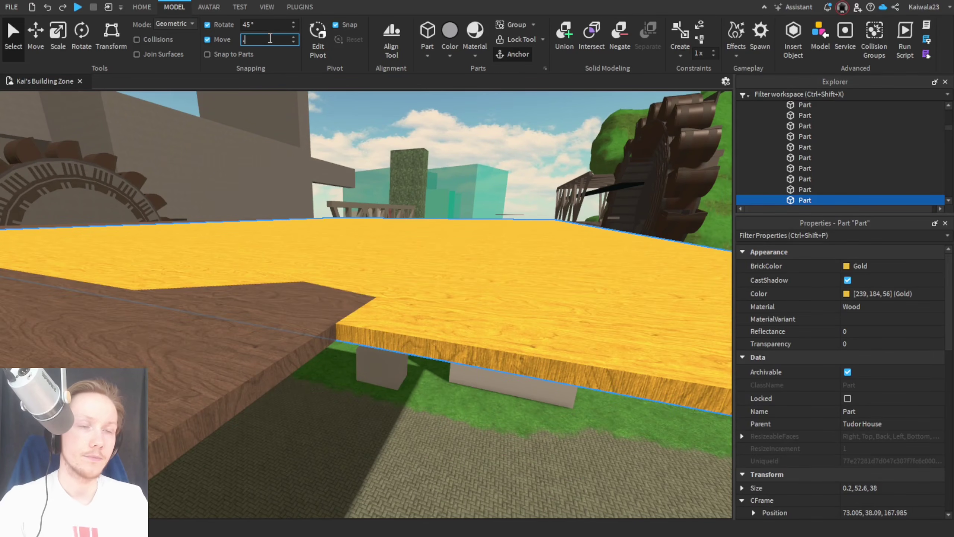
key("ctrl+3")
left_click_drag(403, 265, 406, 279)
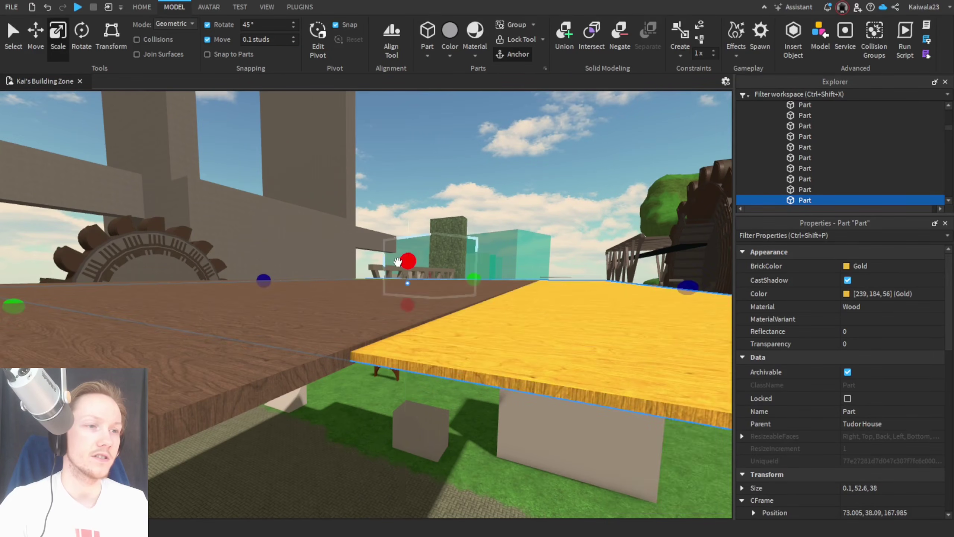
left_click(450, 445)
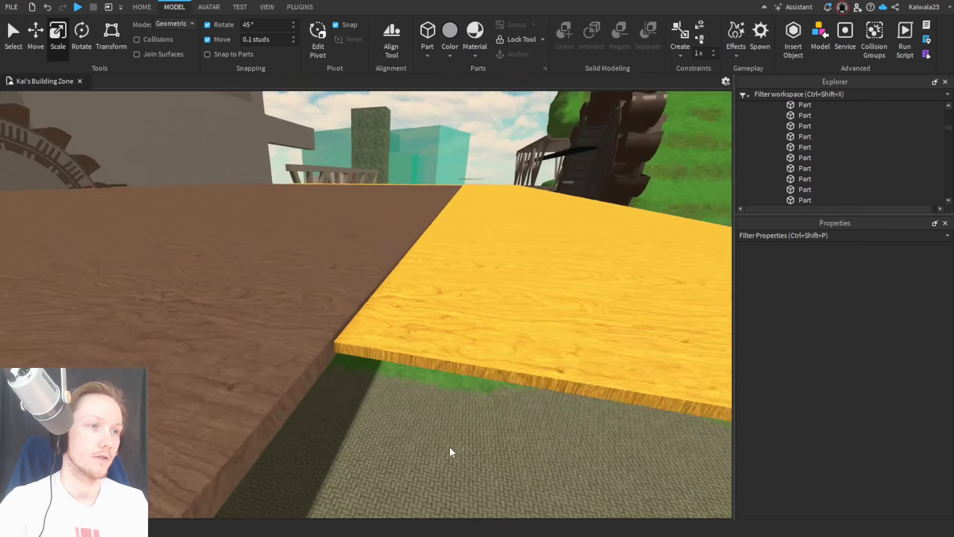
Step: Examine the thinned gold slab overlapping the brown slab from extreme distance and from nearby
right_click_drag(448, 446, 411, 345)
scroll(411, 345, "down", 15)
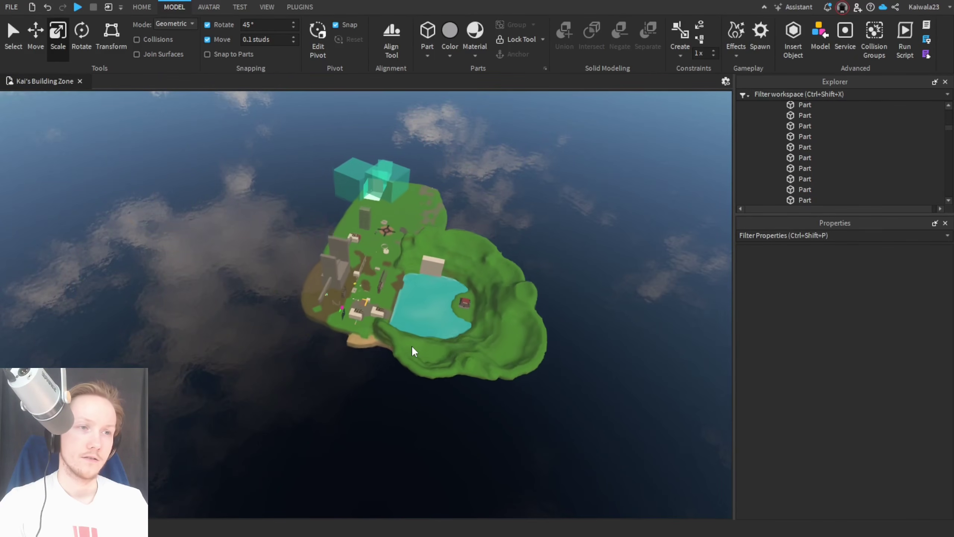
scroll(412, 349, "down", 12)
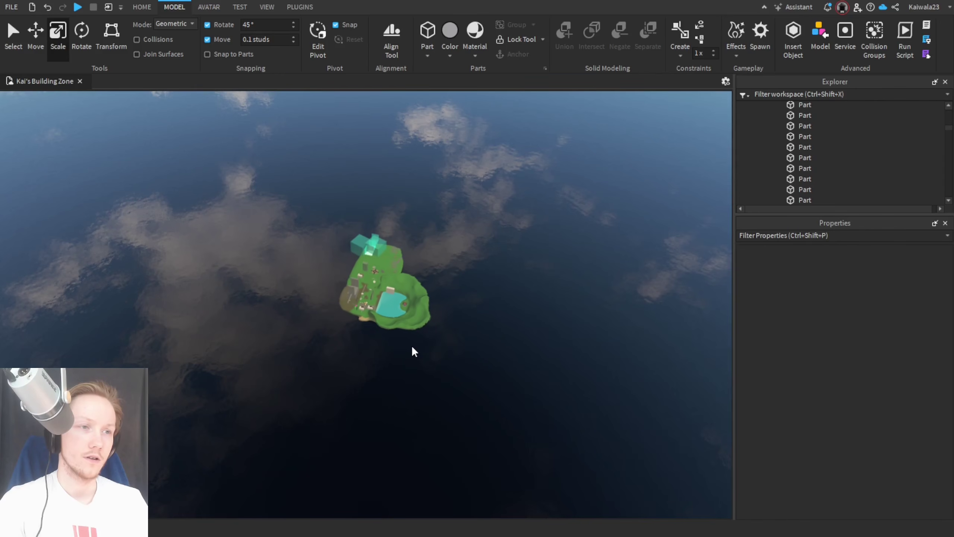
scroll(412, 348, "down", 10)
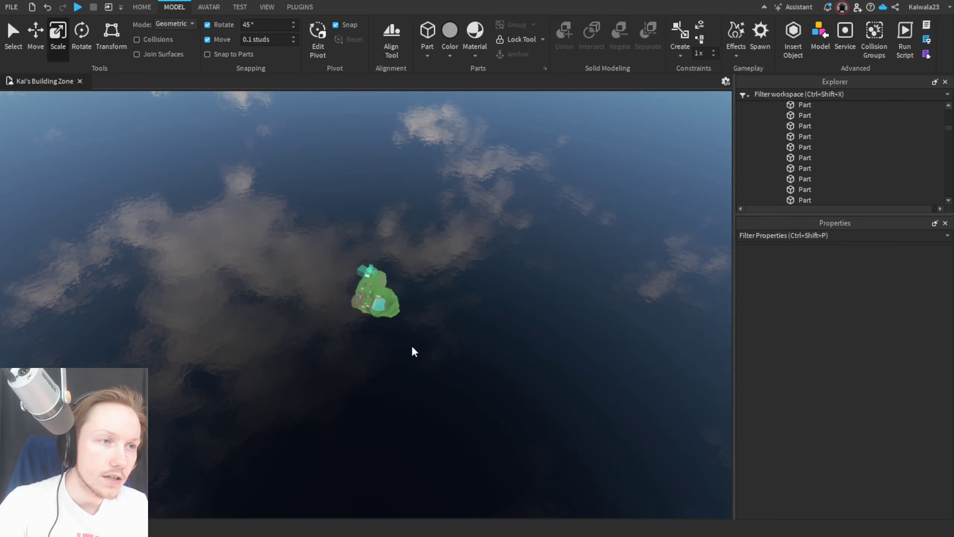
left_click(361, 313)
key("f")
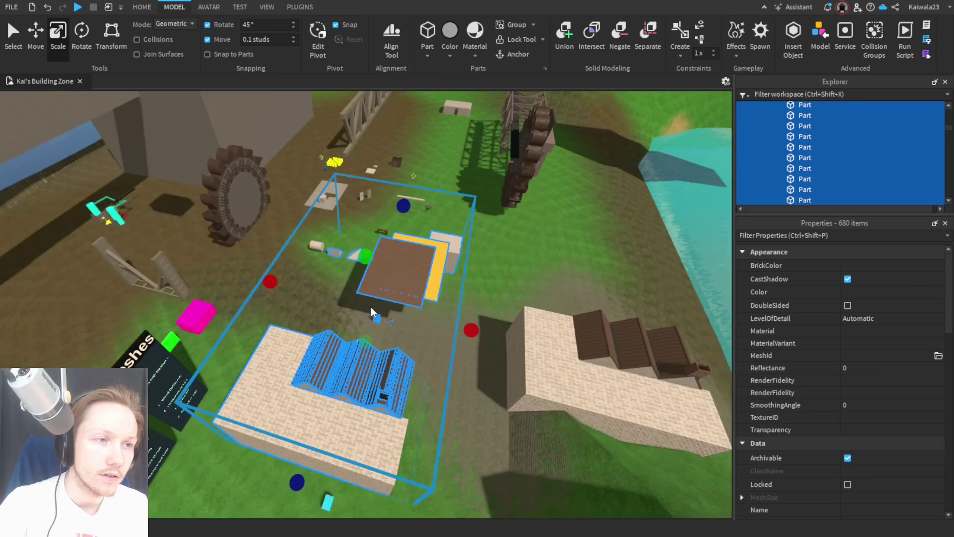
left_click(496, 354)
right_click_drag(495, 349, 496, 349)
scroll(495, 349, "up", 8)
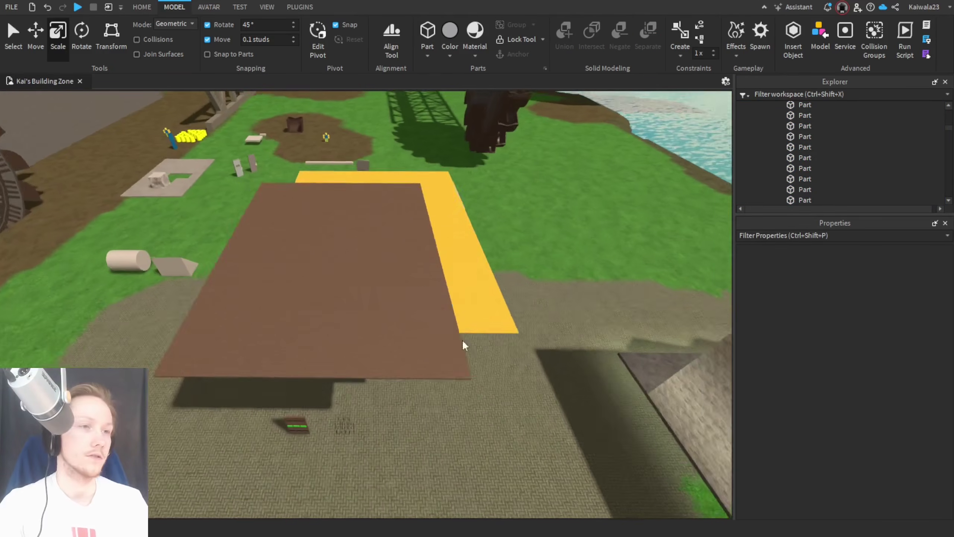
Step: Delete the brown and gold demonstration slabs
left_click(377, 273)
key("Delete")
left_click(389, 258)
key("Delete")
scroll(338, 434, "up", 10)
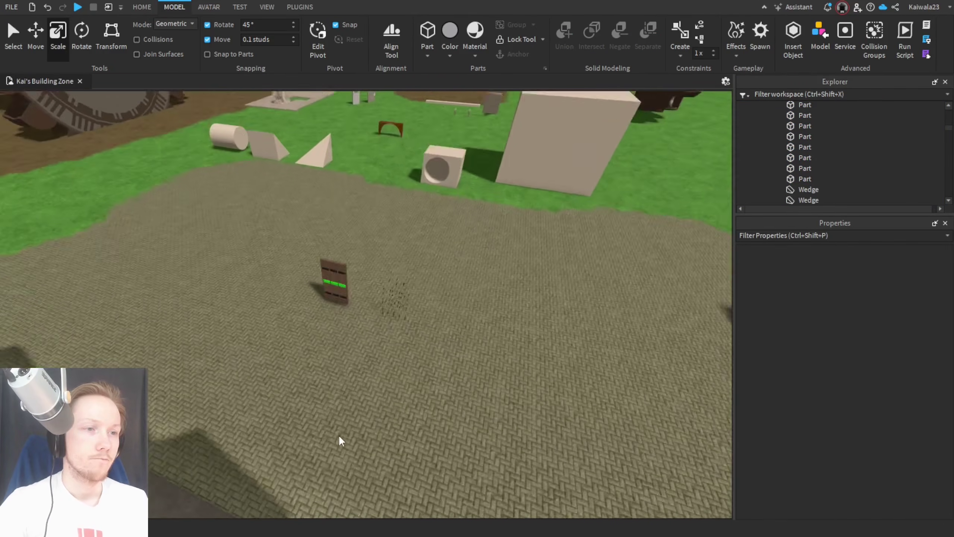
Step: Recolor the door's lime green middle strip brown to match the planks, and inspect the door
right_click_drag(338, 434, 340, 435)
scroll(340, 435, "up", 5)
left_click(288, 273)
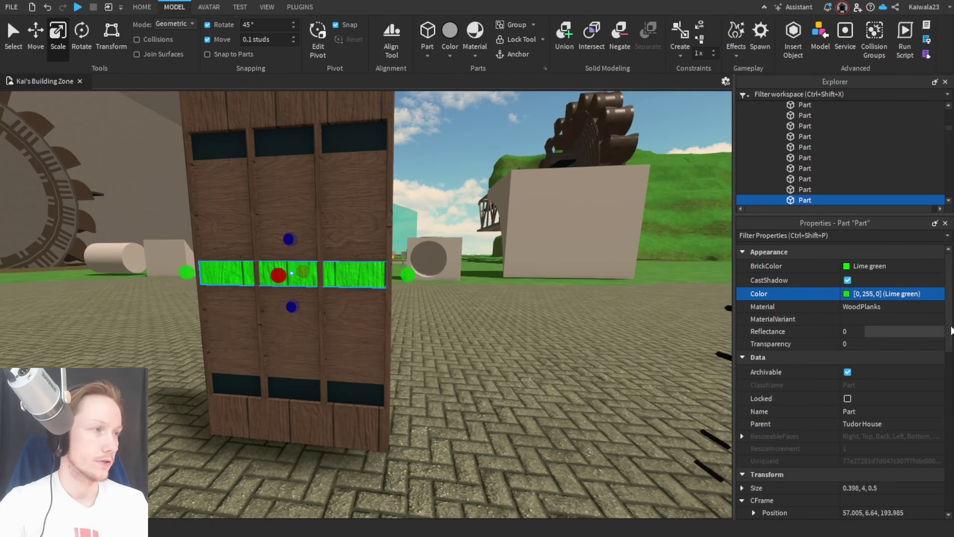
left_click(848, 297)
left_click(483, 428)
scroll(483, 428, "down", 5)
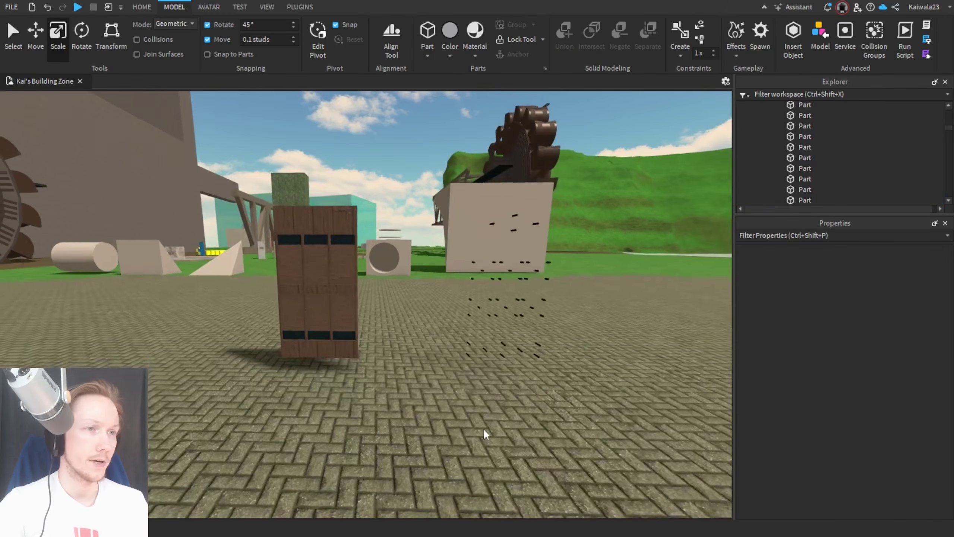
scroll(483, 428, "up", 5)
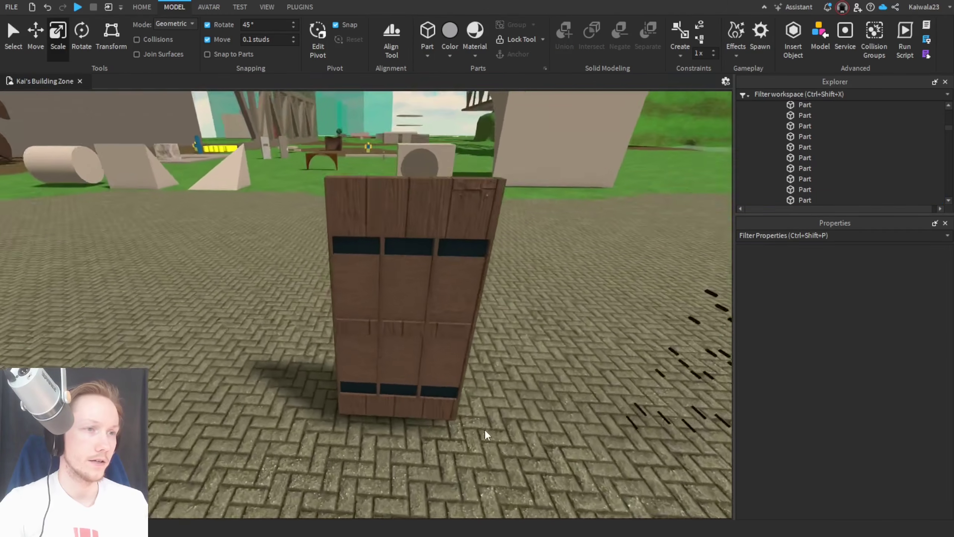
scroll(485, 435, "down", 5)
Step: Move all the door's parts 10 studs sideways onto the separate set of nails, using a 5-stud move increment
left_click(208, 283)
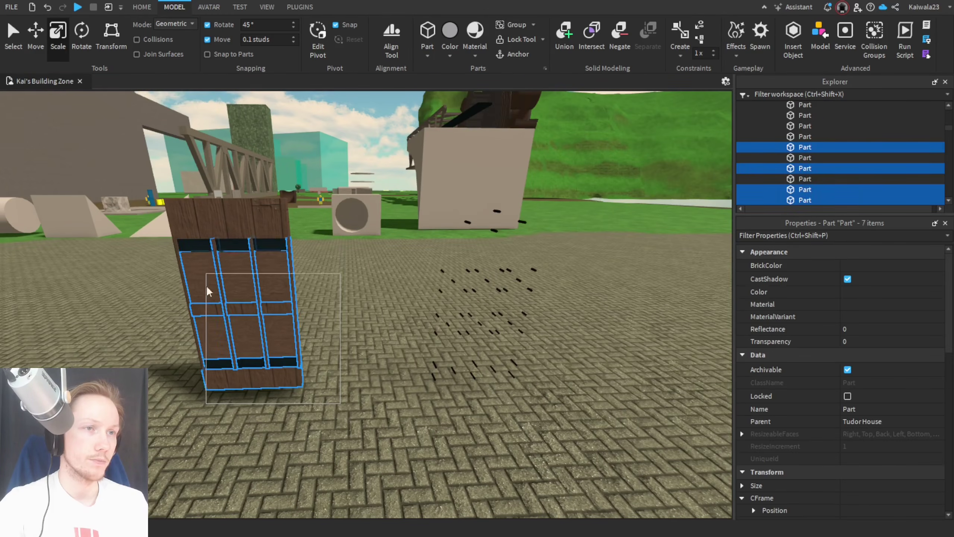
left_click(372, 429)
scroll(373, 432, "down", 5)
left_click(375, 312)
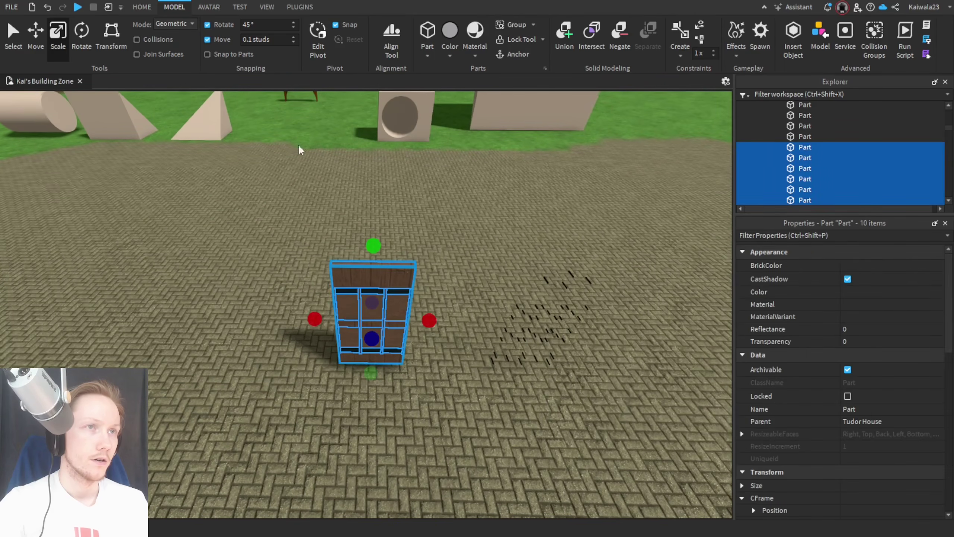
left_click(260, 40)
type("5")
key("Return")
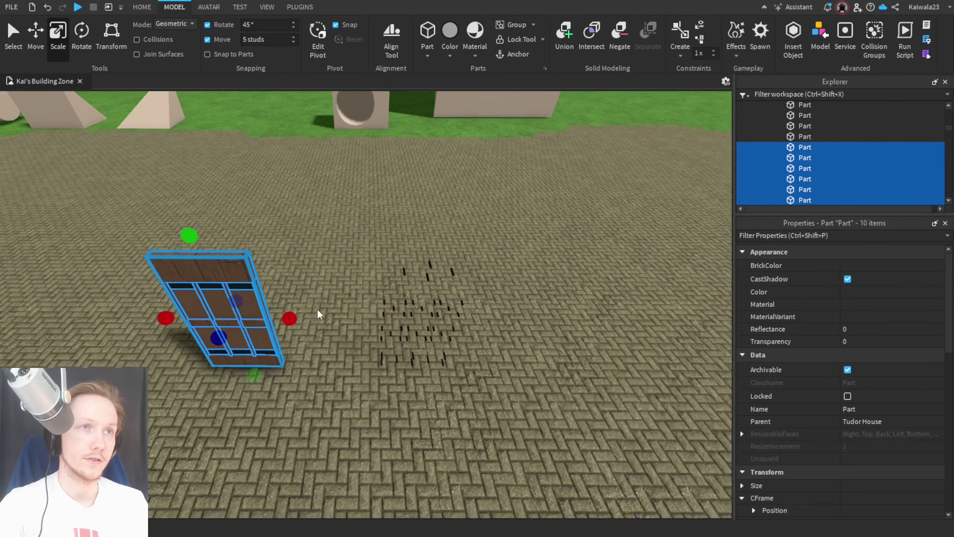
key("ctrl+2")
left_click_drag(279, 312, 478, 325)
left_click(524, 379)
Step: Group the door's parts together with the nails into one model and name it Door
right_click_drag(524, 381, 488, 397)
key("w")
right_click_drag(489, 397, 489, 396)
left_click_drag(472, 391, 293, 225)
key("d")
right_click_drag(535, 331, 536, 331)
key("ctrl+g")
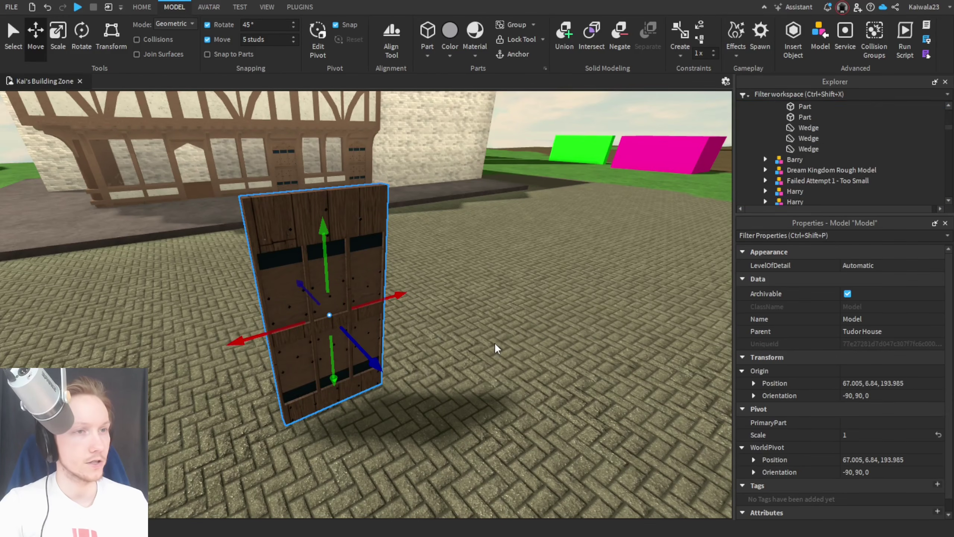
left_click(871, 321)
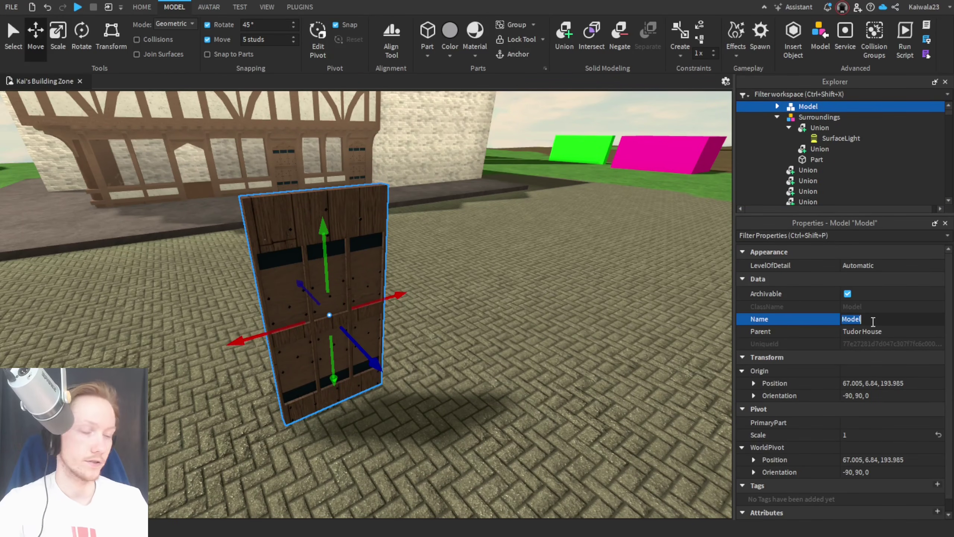
type("Do")
Step: Compare the vertical-plank door and the horizontal-plank door built into the front of the Tudor House
right_click_drag(499, 300, 494, 299)
left_click_drag(494, 295, 314, 264)
key("w")
right_click_drag(496, 320, 592, 351)
left_click(688, 340)
right_click_drag(687, 339, 457, 434)
key("w")
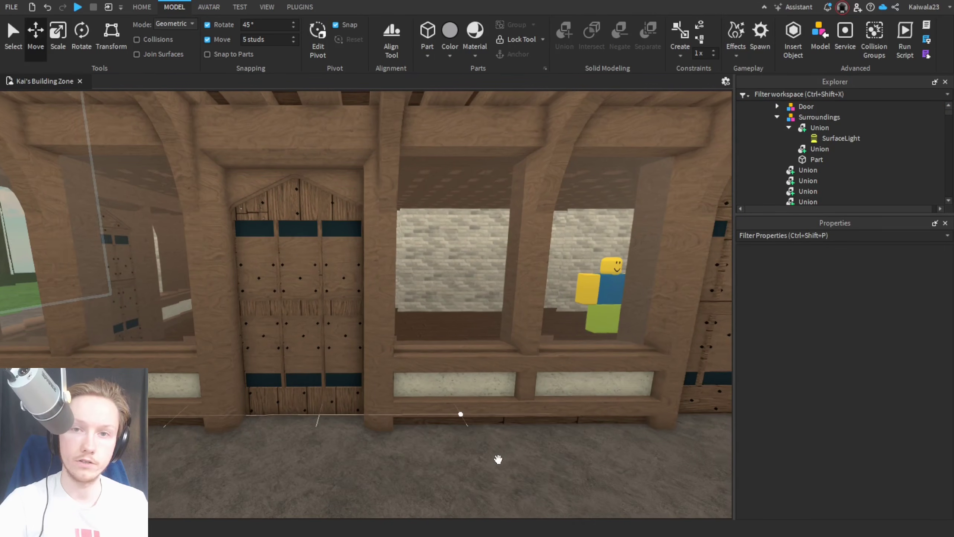
key("s")
key("d")
key("w")
key("d")
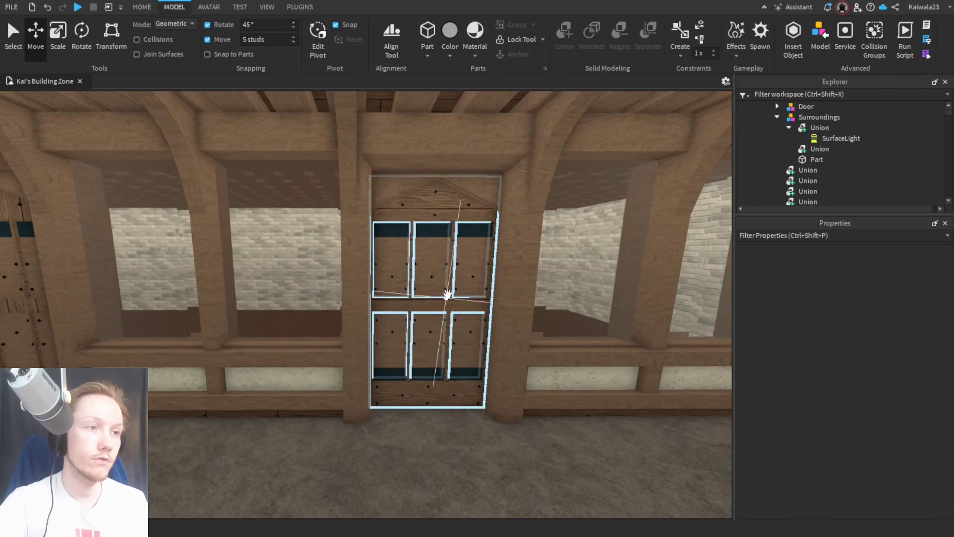
key("a")
right_click_drag(477, 426, 477, 426)
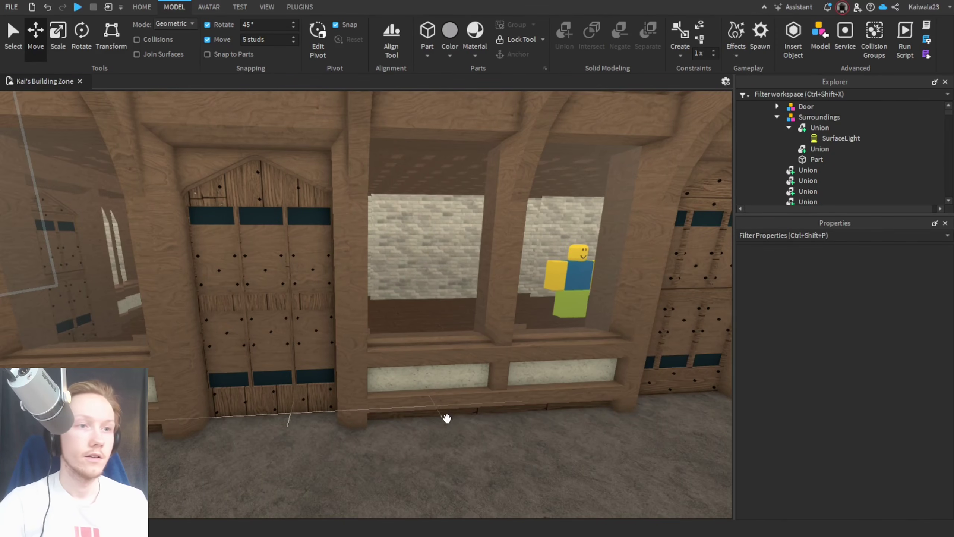
key("a")
key("d")
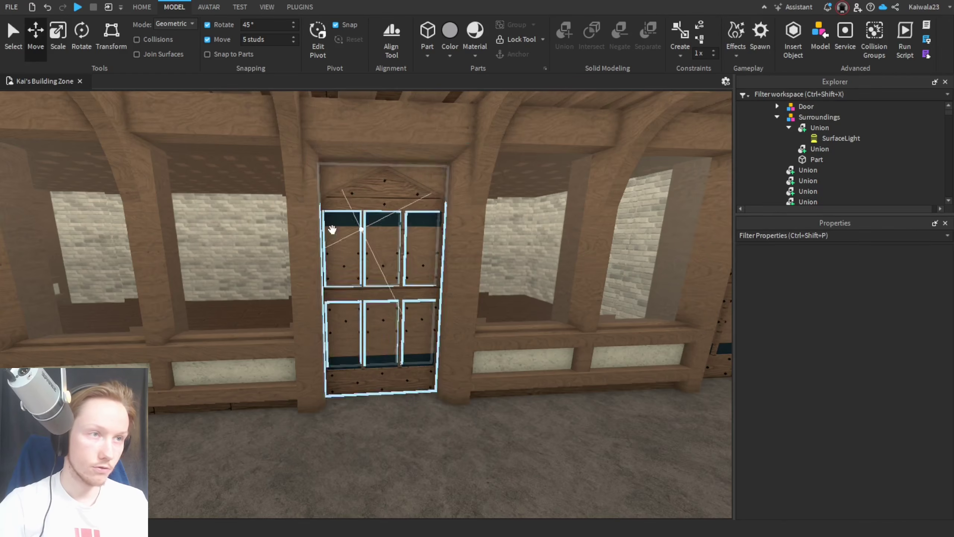
key("d")
Step: Place a rotated copy of the door's top plank 5 studs to the side, with horizontal grain and size 0.4, 1.4, 4.2
left_click(404, 343)
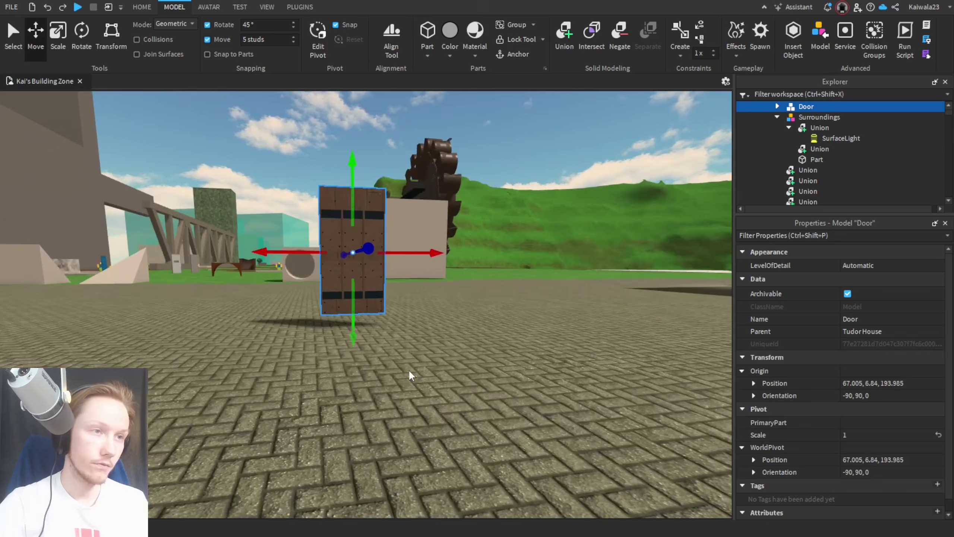
left_click(409, 372)
right_click_drag(409, 370, 399, 374)
key("w")
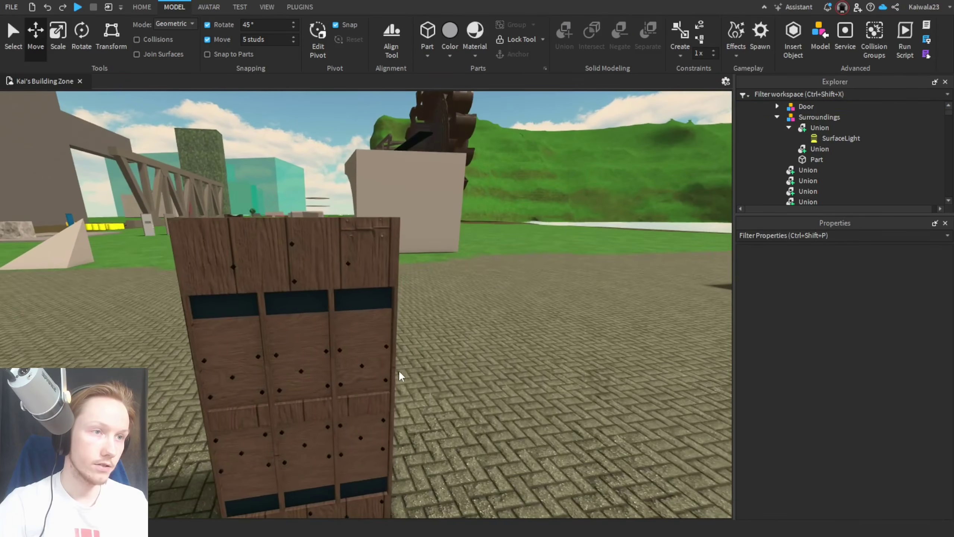
left_click(331, 243, "alt")
key("ctrl+4")
left_click_drag(352, 232, 369, 319)
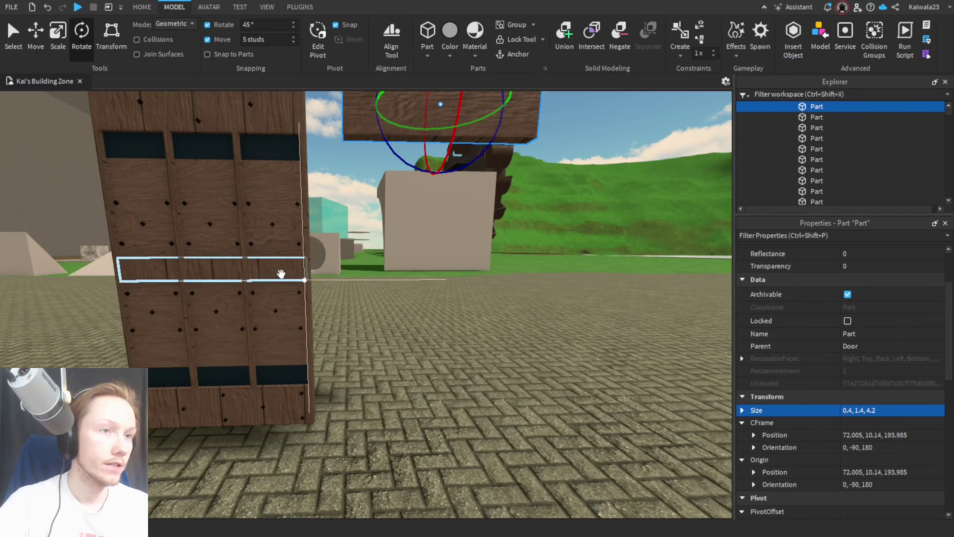
Step: Place copies of the door's middle strip and bottom plank 5 studs to the side, under the horizontal-grain top plank
left_click(283, 271)
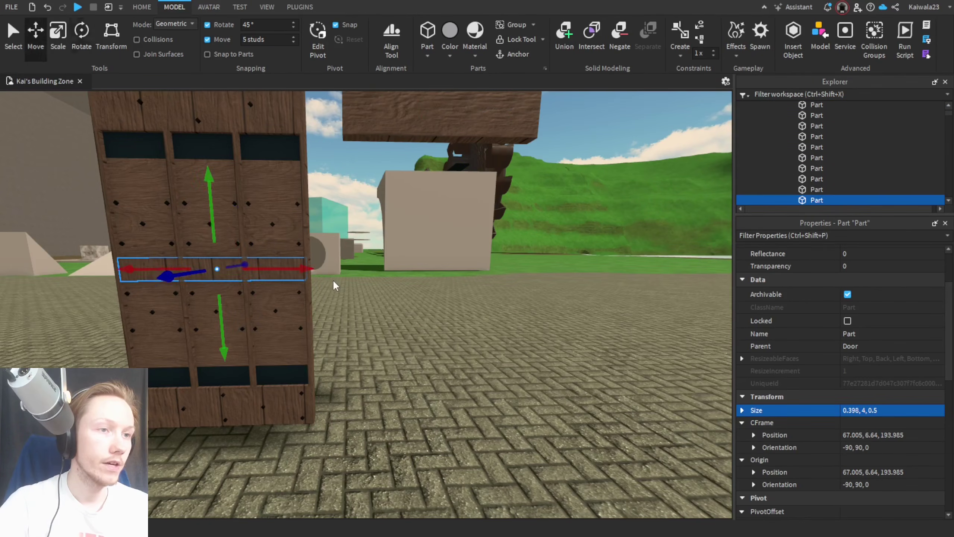
left_click_drag(304, 268, 525, 303)
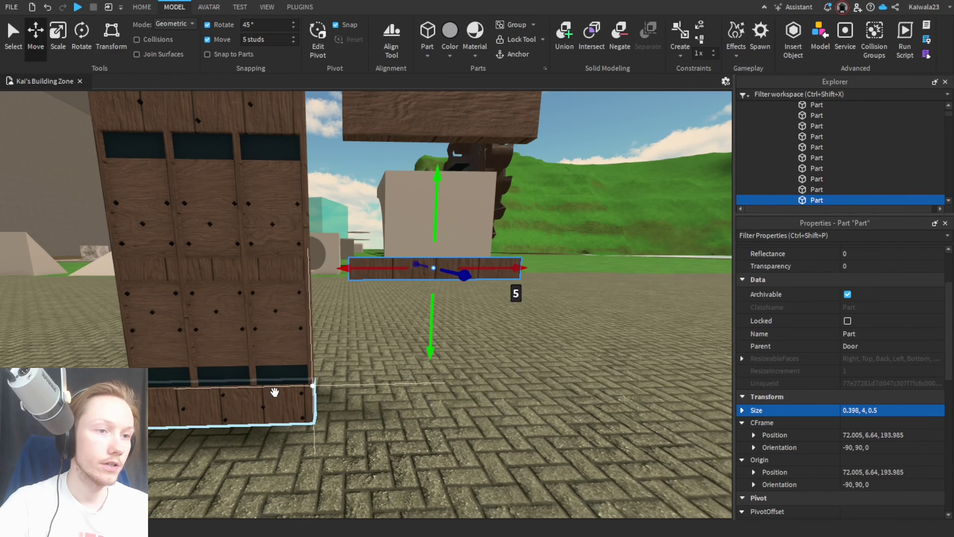
left_click(275, 392)
left_click_drag(285, 393, 502, 383)
Step: Rotate both copies 90° and resize them so they span the door's width with horizontal wood grain, matching the original planks
key("ctrl+4")
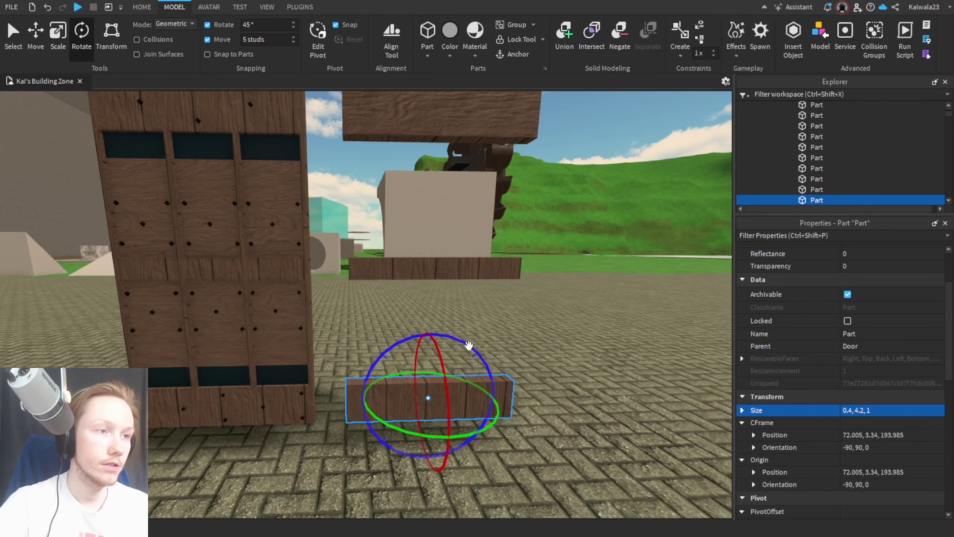
left_click_drag(469, 345, 426, 270)
left_click(464, 265)
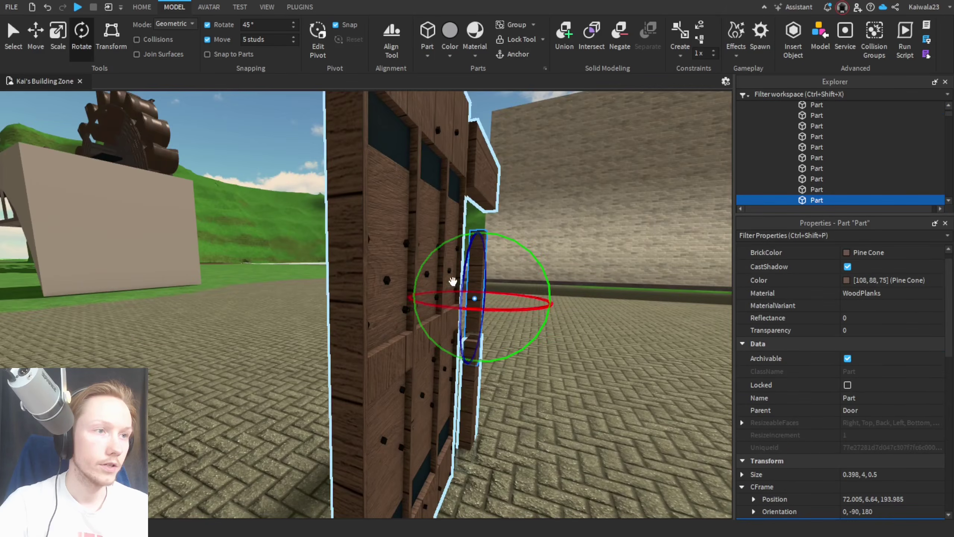
key("d")
right_click_drag(482, 422, 481, 421)
scroll(897, 482, "down", 3)
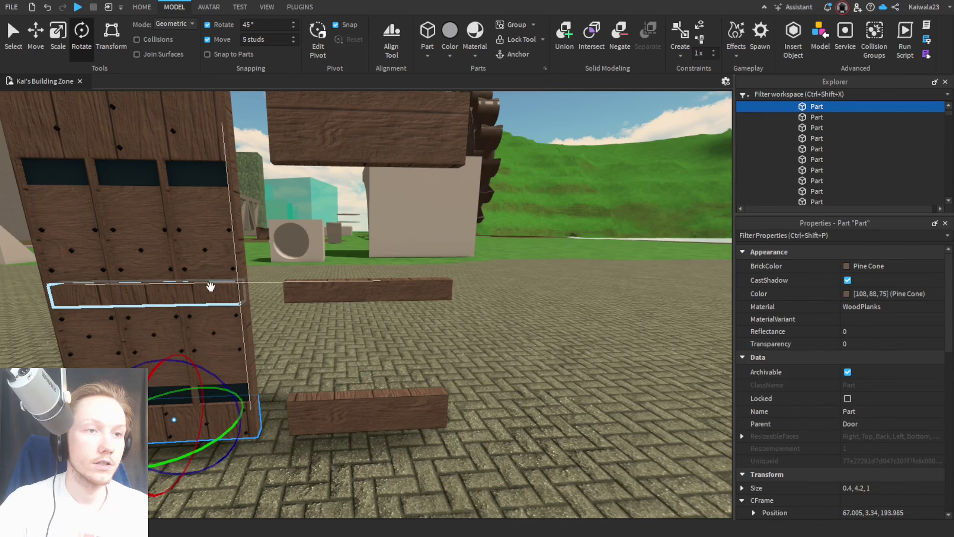
Step: Delete the original vertical-grain bottom, middle and top planks from the door
left_click(210, 284, "ctrl+alt")
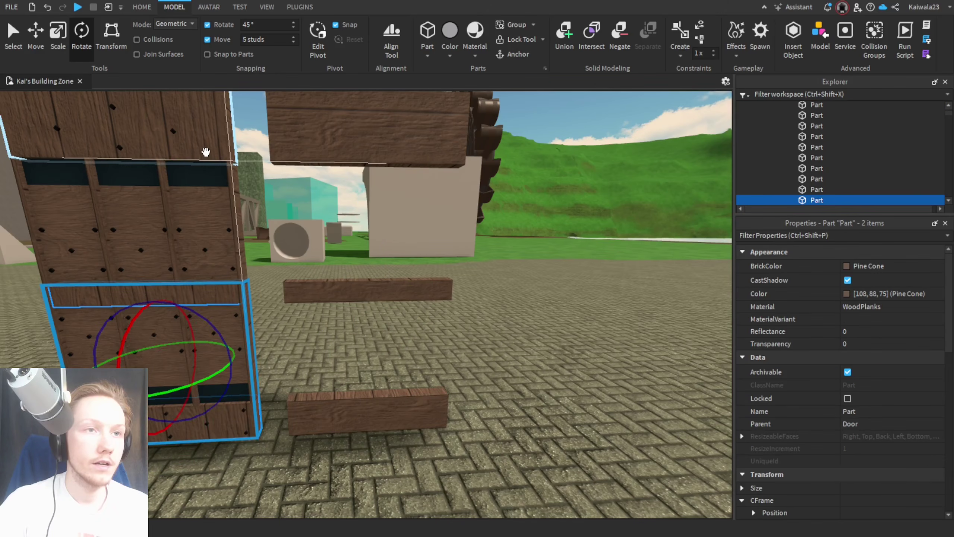
left_click(206, 151, "ctrl+alt")
right_click_drag(425, 371, 425, 371)
key("Delete")
Step: Move the three horizontal-grain planks together 5 studs sideways into the emptied places on the door
left_click(406, 322, "alt")
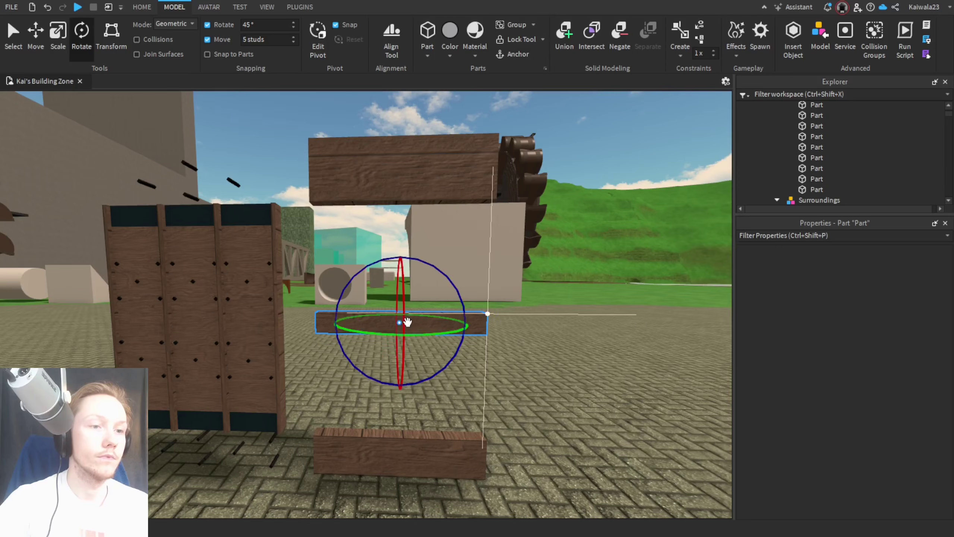
left_click(402, 177, "ctrl+alt")
left_click(443, 464, "ctrl+alt")
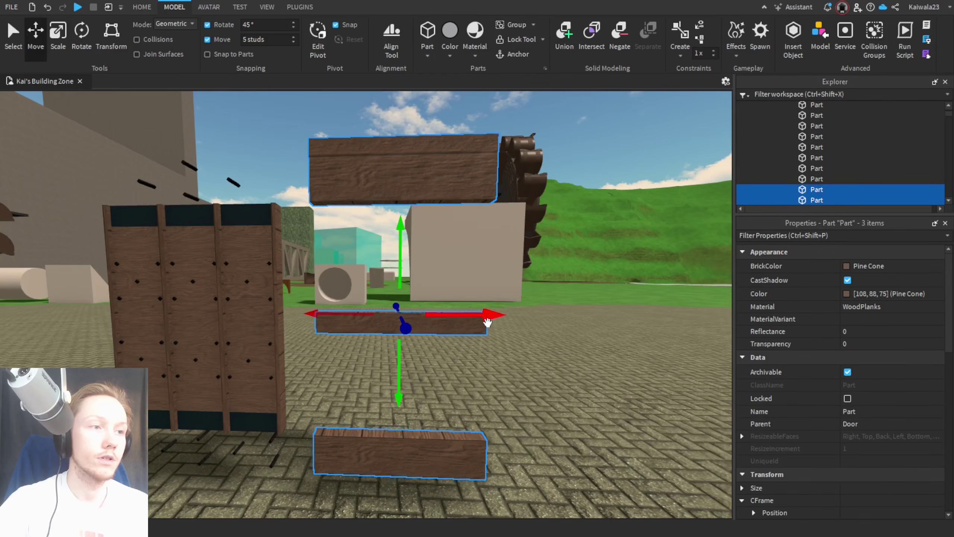
left_click_drag(487, 321, 283, 288)
Step: Move the finished Door model 50 studs into its doorway in the front of the Tudor House
left_click(230, 324)
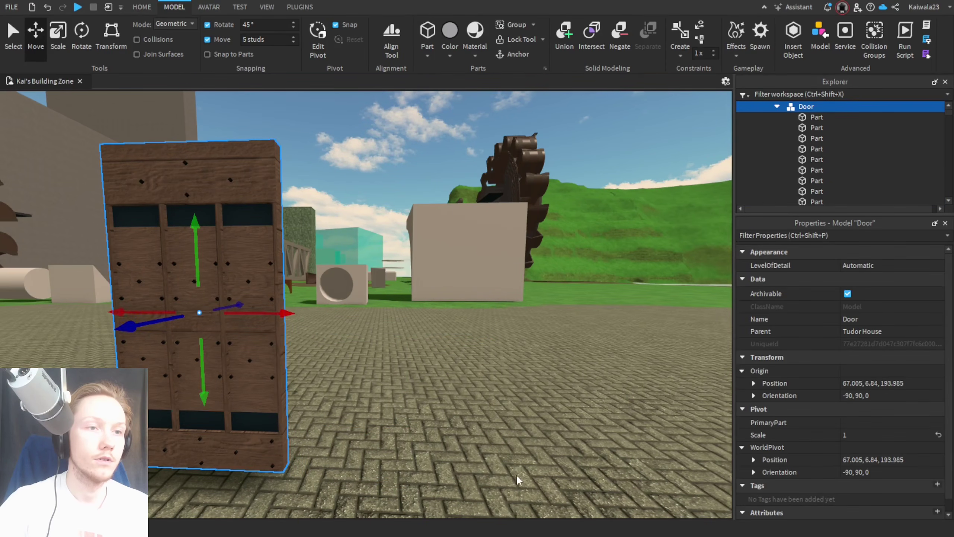
right_click_drag(515, 474, 511, 474)
key("d")
right_click_drag(407, 356, 407, 356)
key("a")
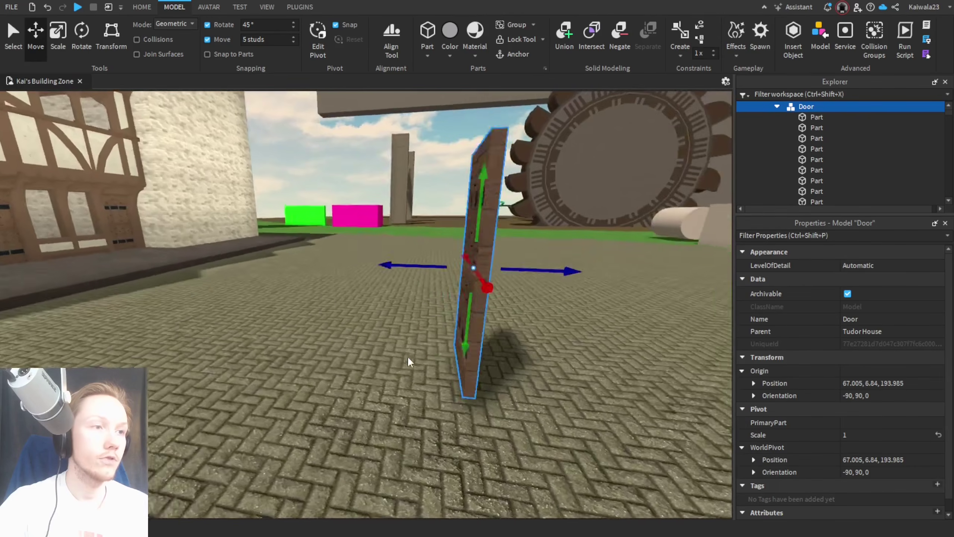
key("e")
key("a")
left_click_drag(420, 354, 298, 329)
key("d")
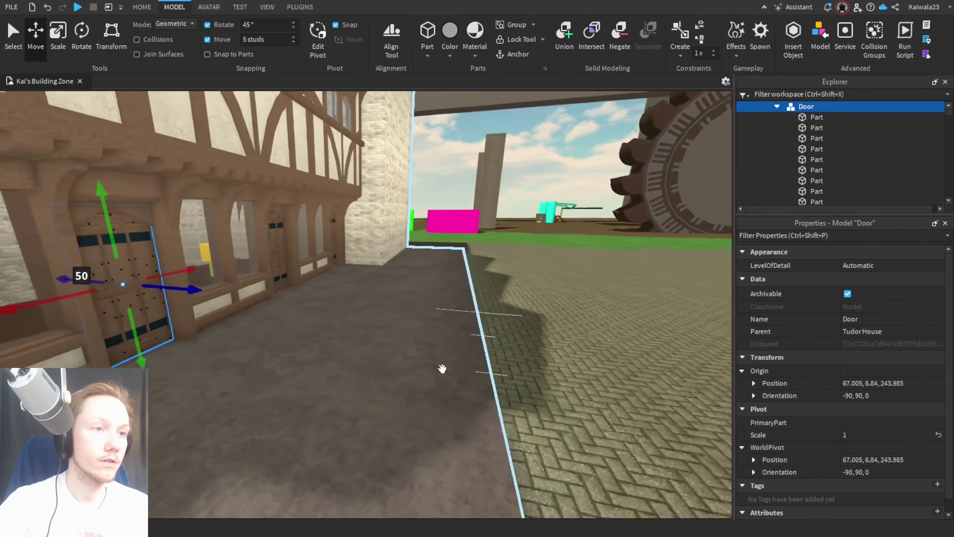
left_click(442, 369)
right_click_drag(586, 386, 585, 379)
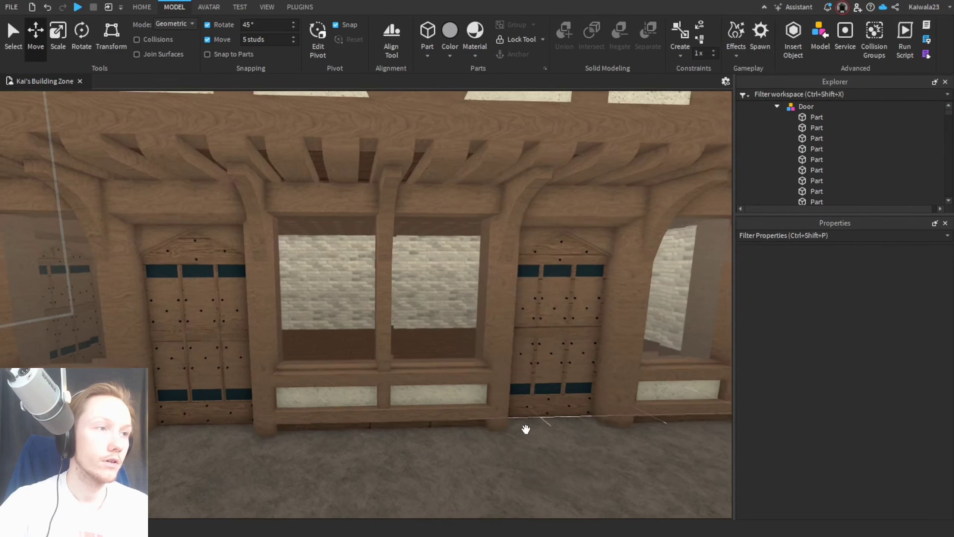
Step: Separate the light brick union surrounding the Tudor House into its individual parts
key("s")
key("a")
key("w")
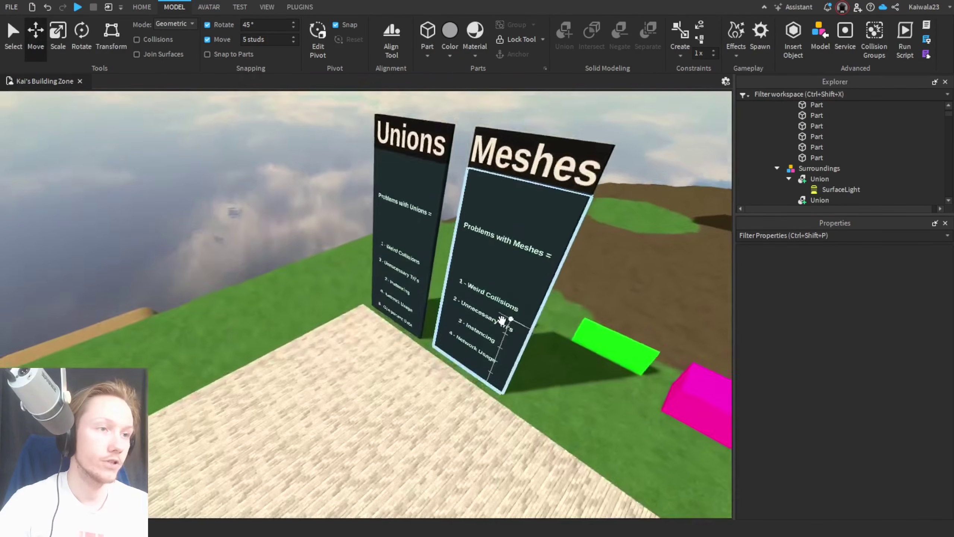
scroll(503, 319, "up", 3)
scroll(502, 319, "up", 3)
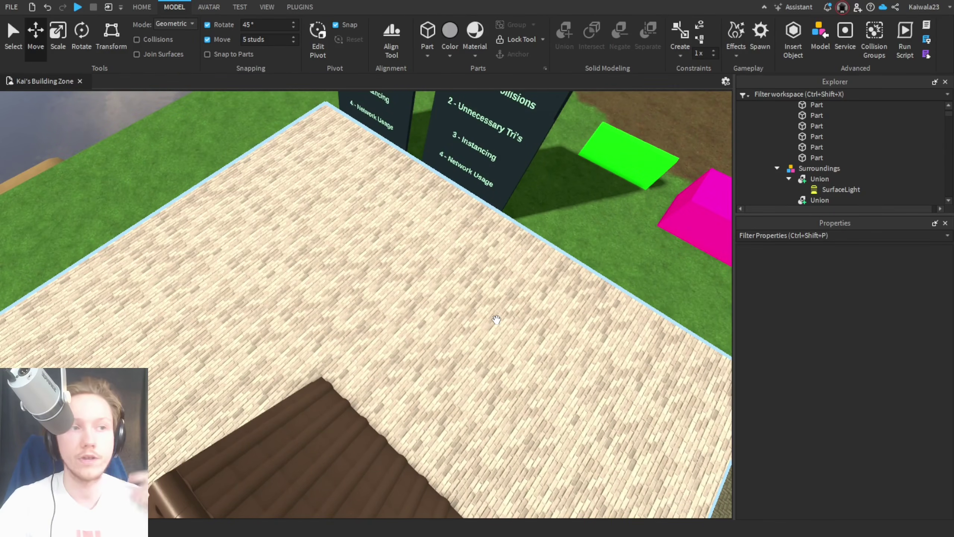
key("s")
right_click_drag(549, 273, 242, 284)
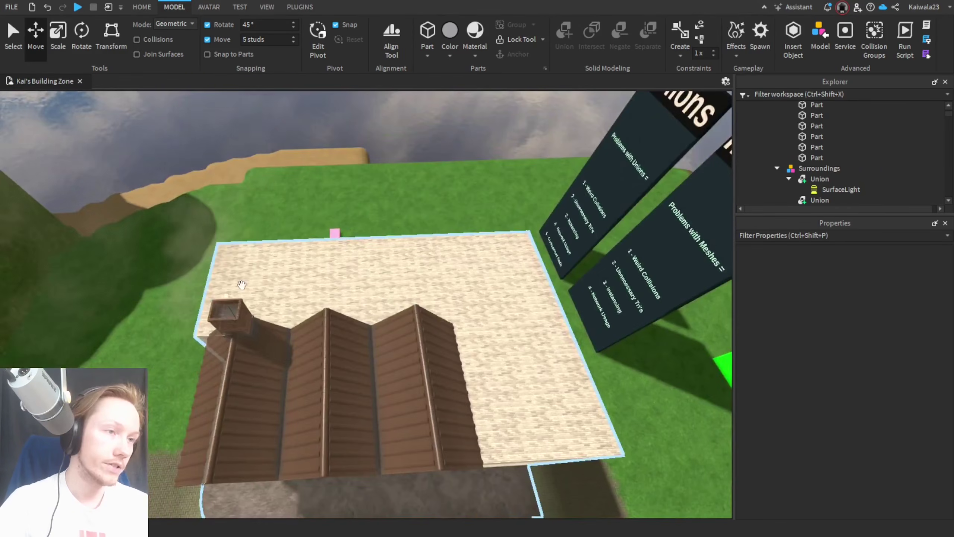
right_click_drag(468, 288, 469, 288)
key("w")
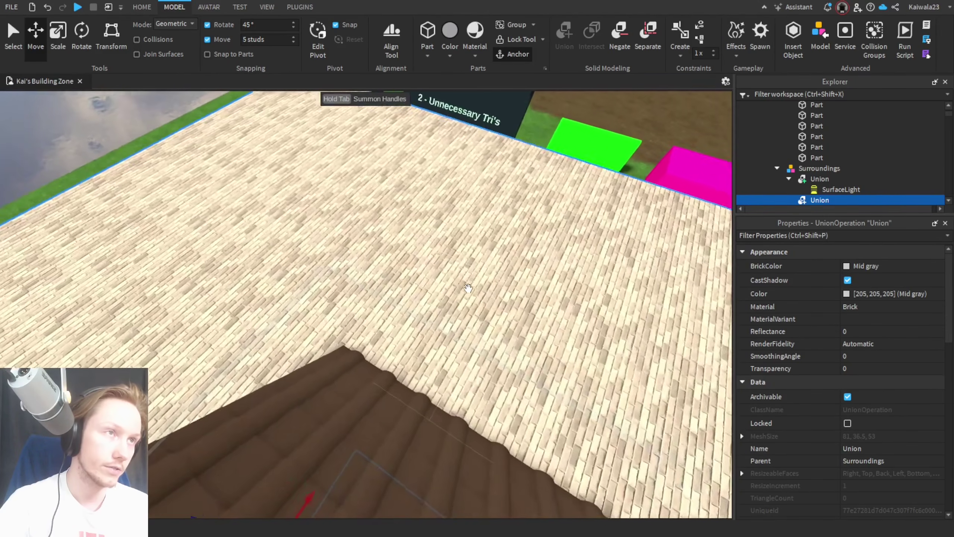
key("s")
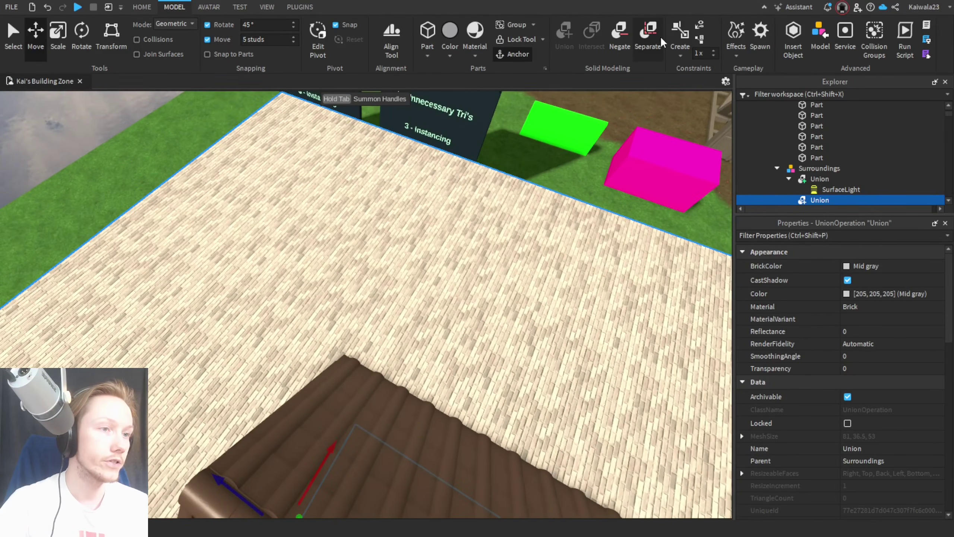
left_click(647, 36)
right_click_drag(449, 362, 469, 350)
key("w")
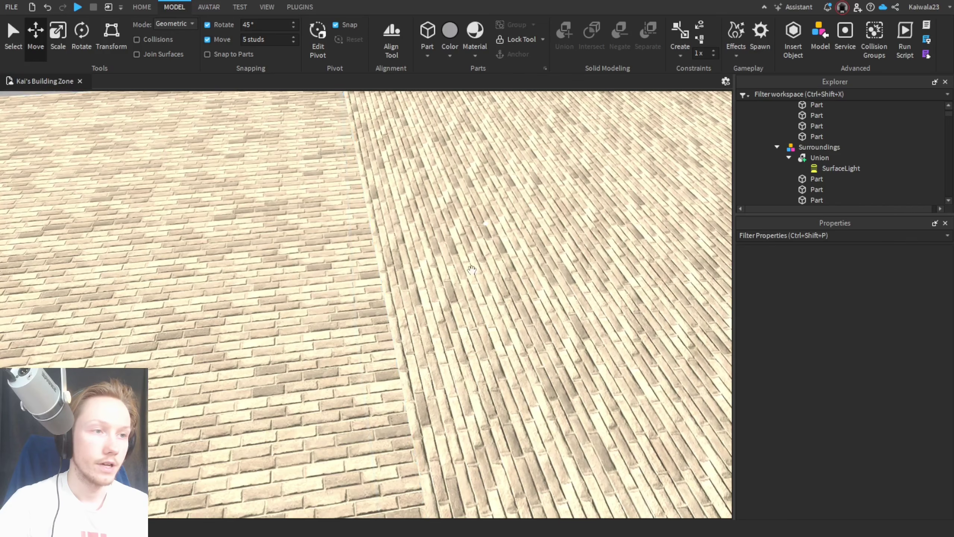
scroll(504, 264, "down", 5)
right_click_drag(506, 264, 507, 264)
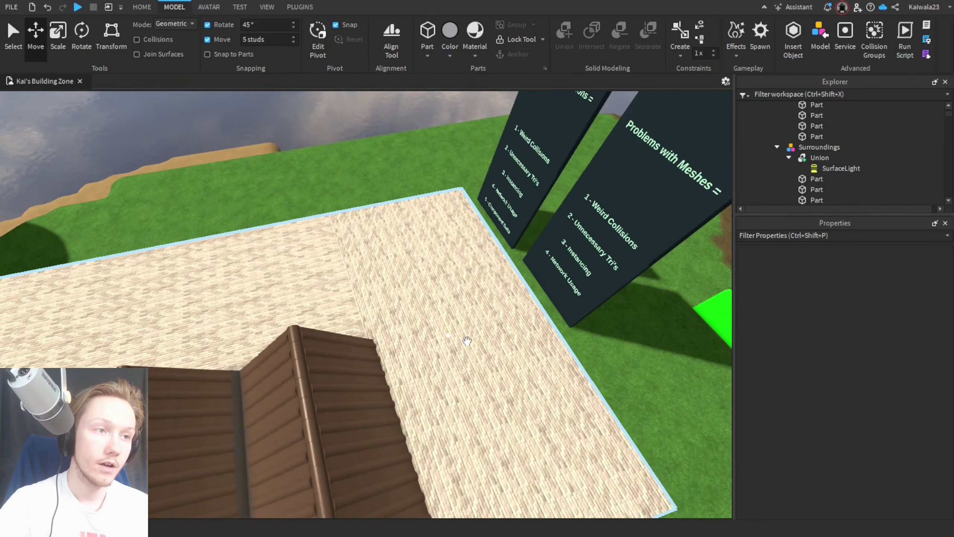
Step: Set the move increment to 1 stud and shorten the brick block beside the house to size 27, 36.5, 26
left_click(402, 281)
right_click_drag(403, 281, 376, 278)
left_click(274, 36)
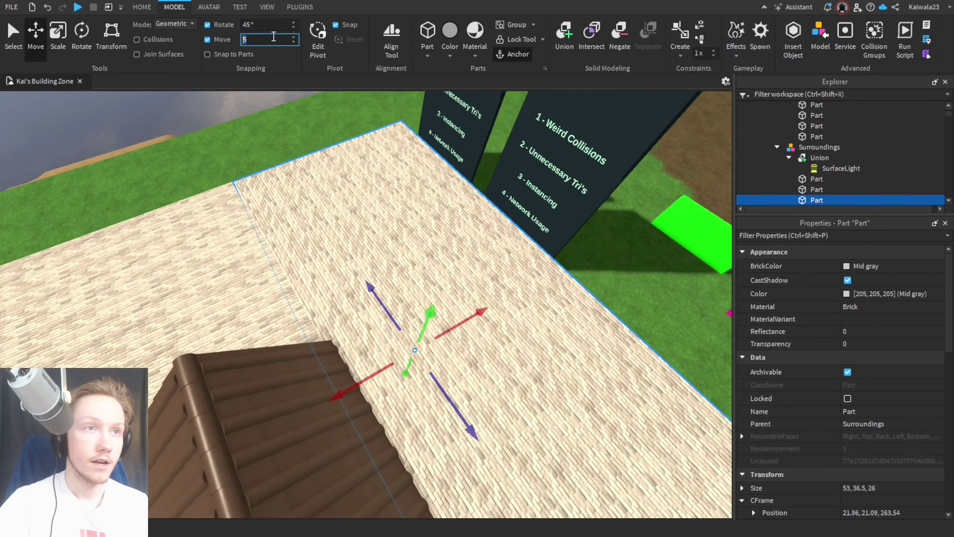
type("1")
key("a")
right_click_drag(371, 347, 371, 347)
key("ctrl+3")
key("w")
left_click_drag(215, 279, 392, 278)
key("w")
right_click_drag(394, 281, 394, 281)
key("s")
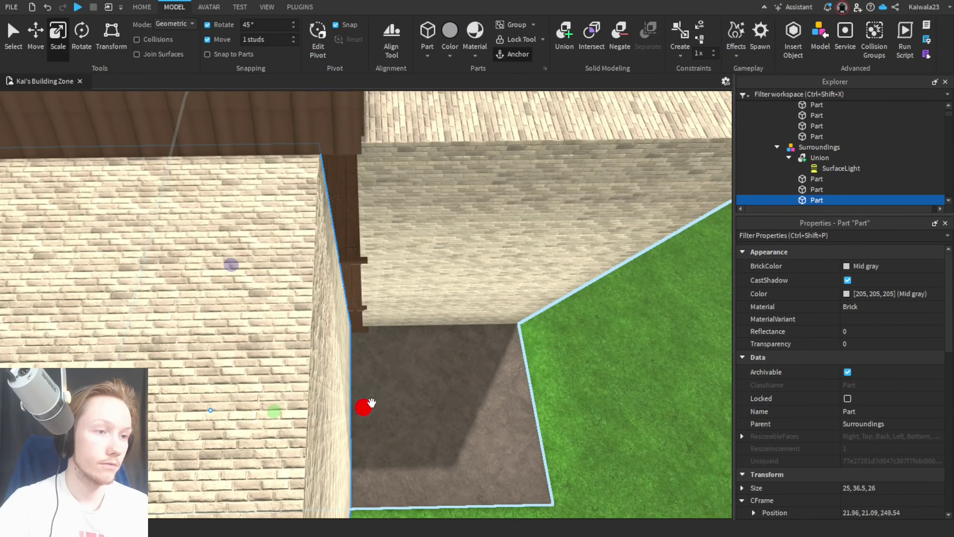
mouse_move(371, 402)
left_mouse_down()
mouse_move(384, 405)
mouse_move(340, 409)
mouse_move(384, 405)
left_mouse_up()
Step: Place a copy of the brick block 30 studs away from the house and rotate it 90° about the vertical axis
scroll(456, 223, "down", 5)
right_click_drag(456, 223, 456, 223)
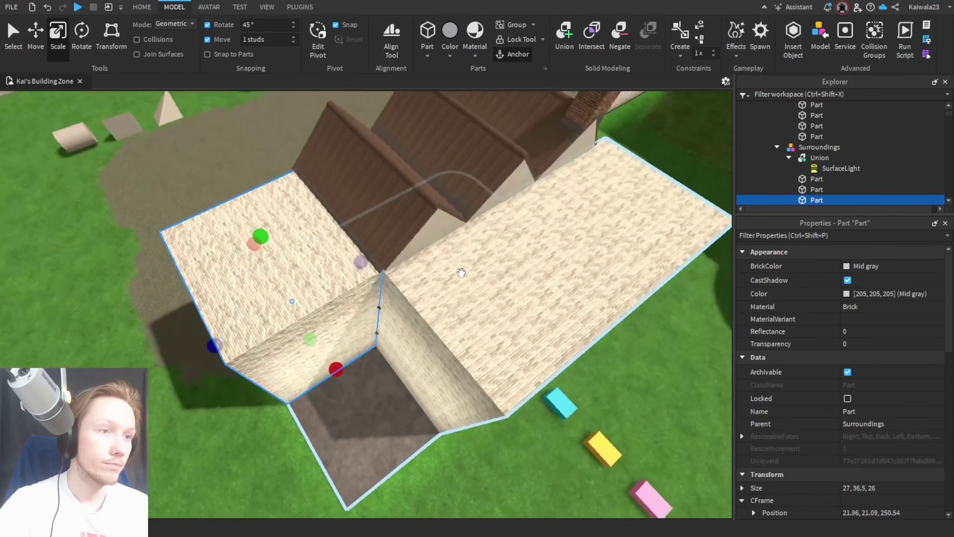
scroll(391, 341, "up", 5)
right_click_drag(391, 342, 391, 343)
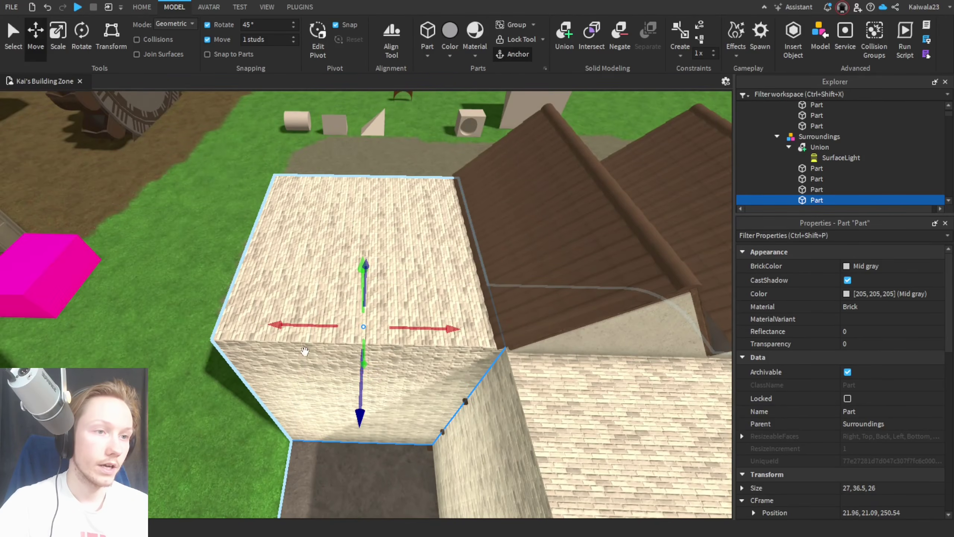
left_click_drag(302, 325, 179, 304)
key("ctrl+4")
left_click_drag(317, 367, 347, 331)
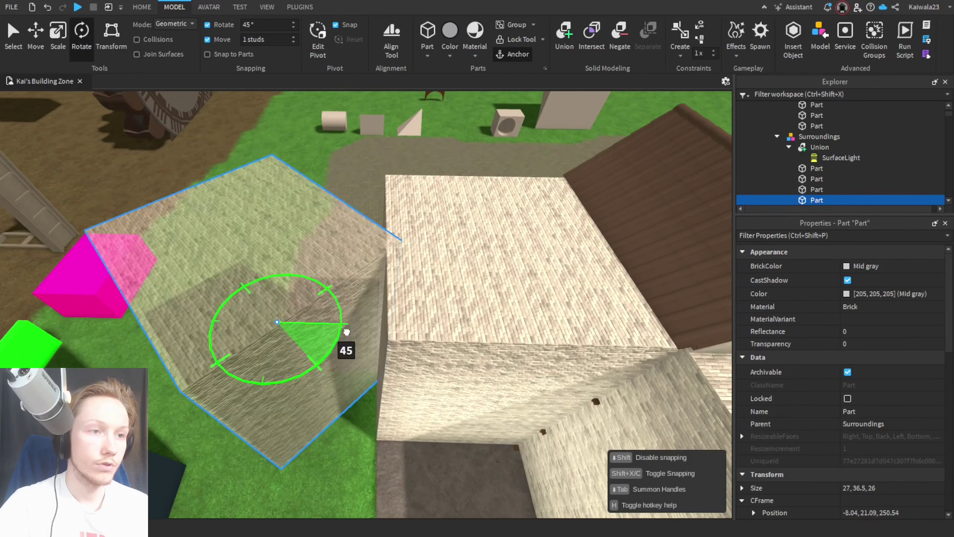
left_click_drag(362, 280, 363, 281)
Step: Move the rotated copy 30 studs back onto the original block and offset it 0.5 studs along both horizontal axes
right_click_drag(364, 281, 365, 283)
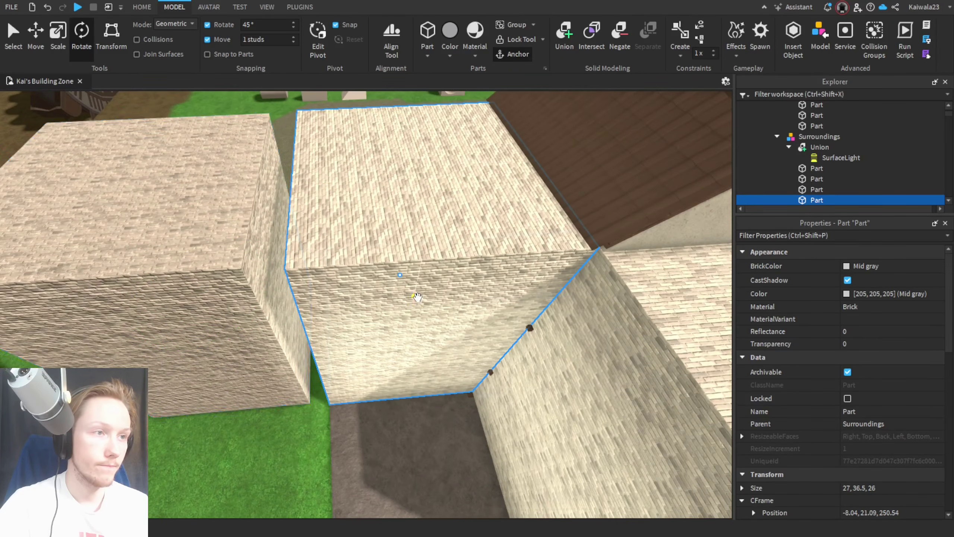
left_click(181, 288)
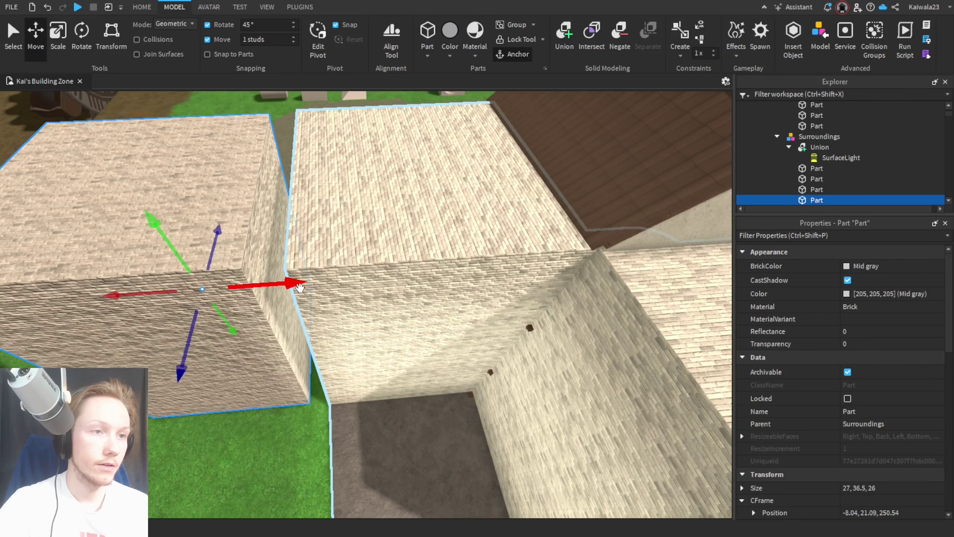
left_click_drag(300, 288, 486, 280)
scroll(487, 280, "up", 3)
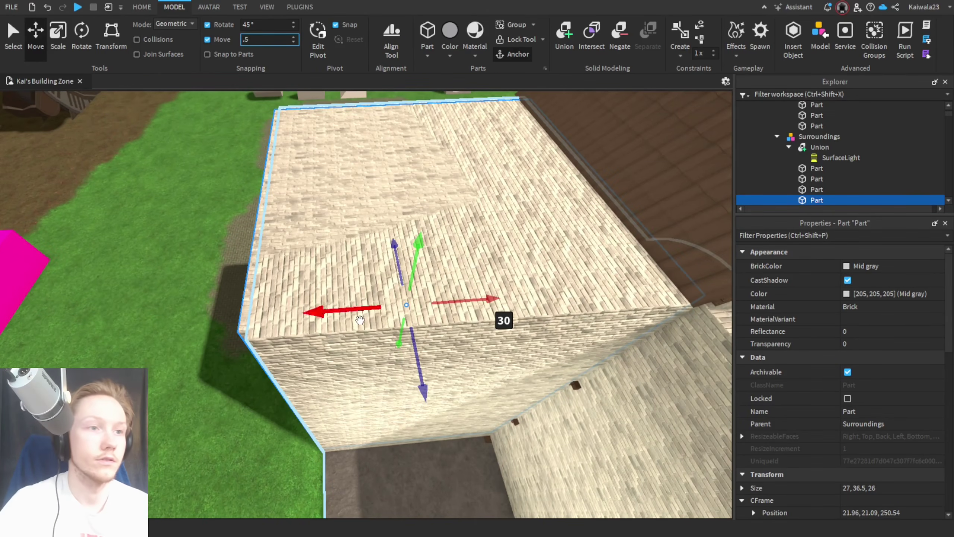
key("Return")
scroll(349, 310, "up", 1)
right_click_drag(346, 304, 386, 372)
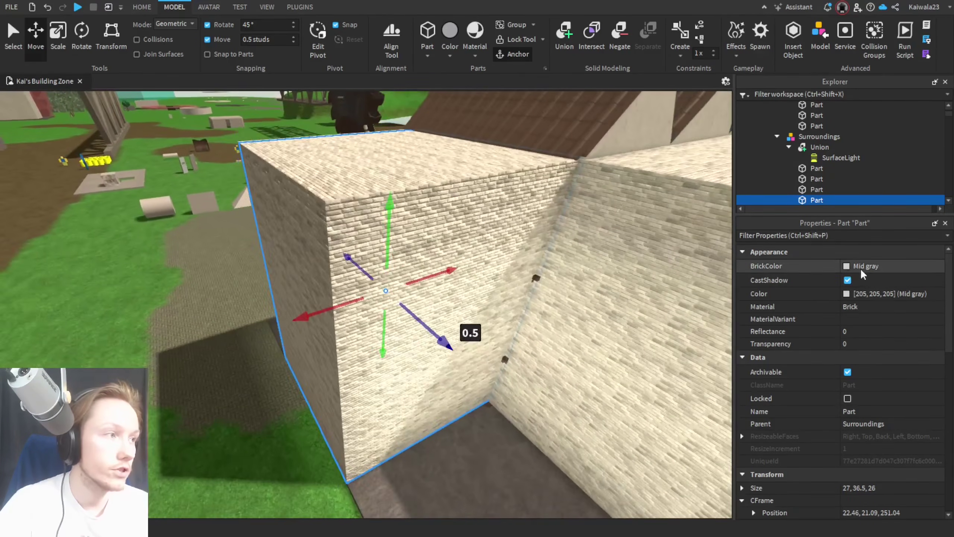
Step: Colour the rotated block Teal and resize it to 26, 36.5, 27 so it covers the original block
left_click(860, 265)
left_click(826, 303)
right_click_drag(533, 417, 470, 398)
key("ctrl+3")
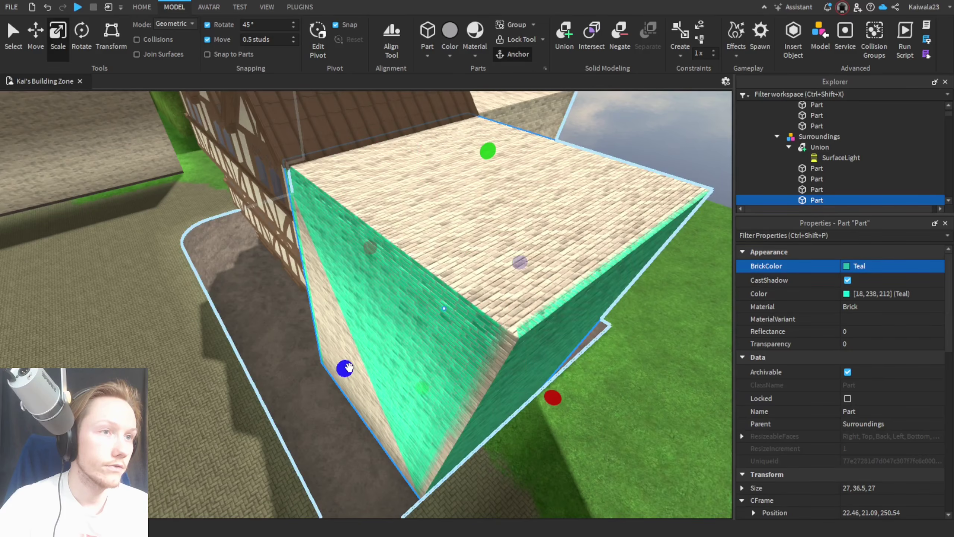
right_click_drag(348, 367, 348, 367)
left_click_drag(348, 367, 419, 381)
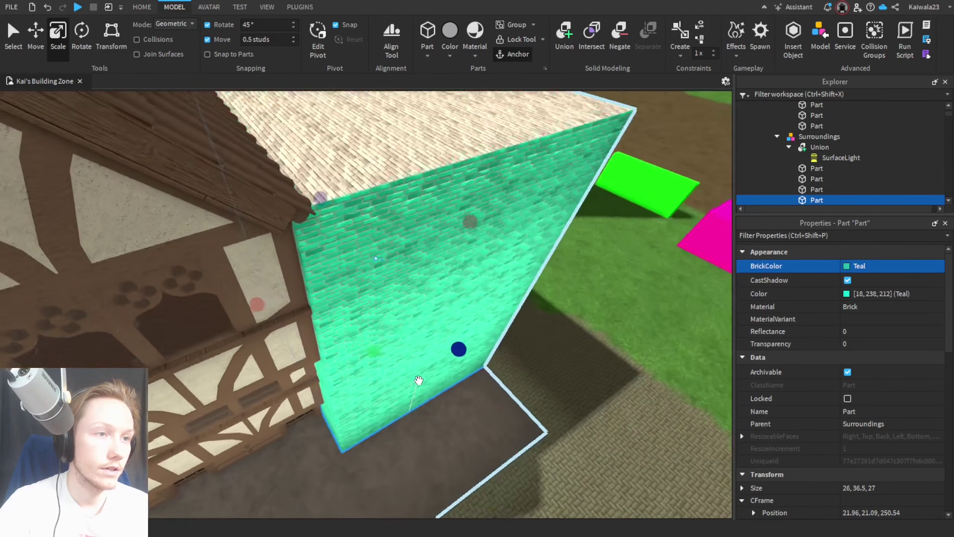
Step: Move the teal block 20 studs away from the house, using a 5-stud move increment
right_click_drag(419, 380, 419, 380)
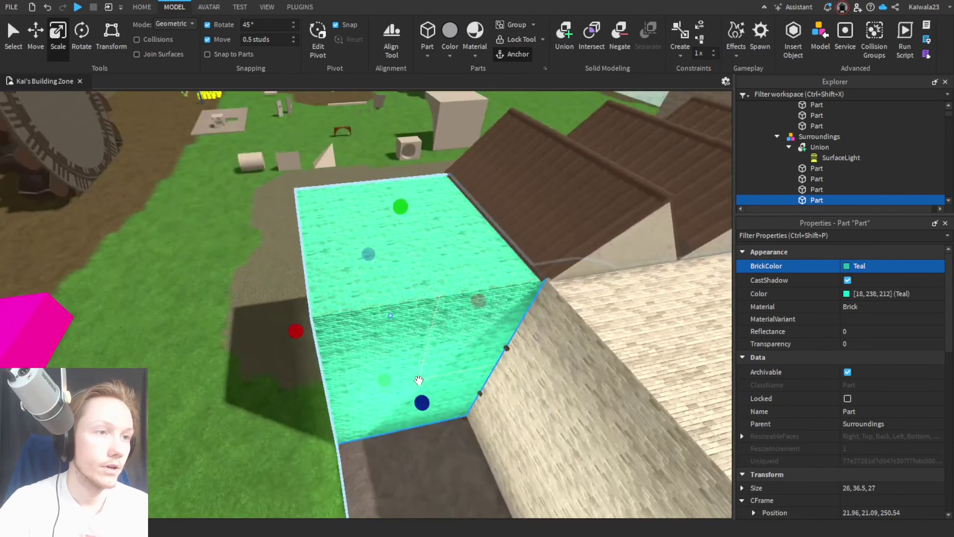
key("d")
scroll(444, 322, "down", 3)
key("ctrl+2")
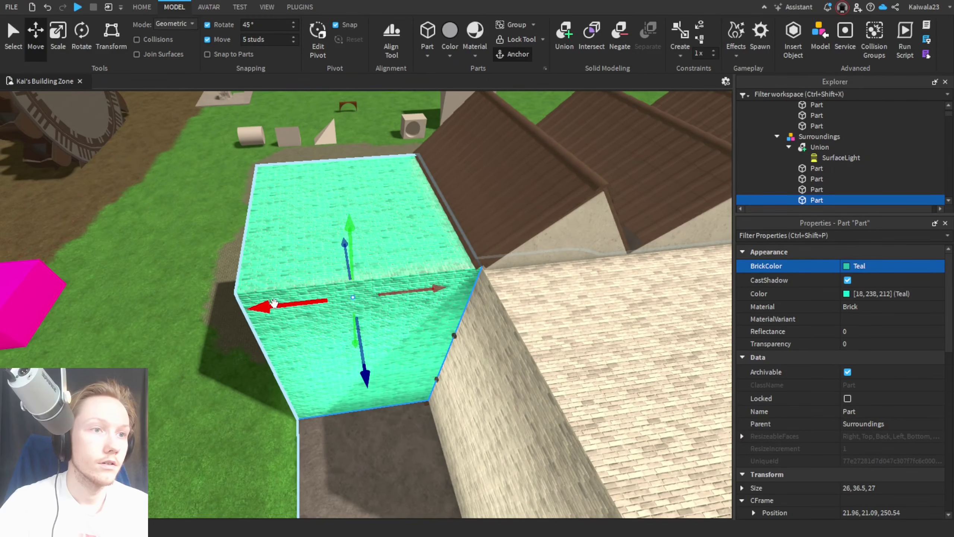
left_click_drag(293, 308, 243, 311)
Step: Delete the original brick block beside the house and move the teal block 20 studs back into its place
left_click(392, 239)
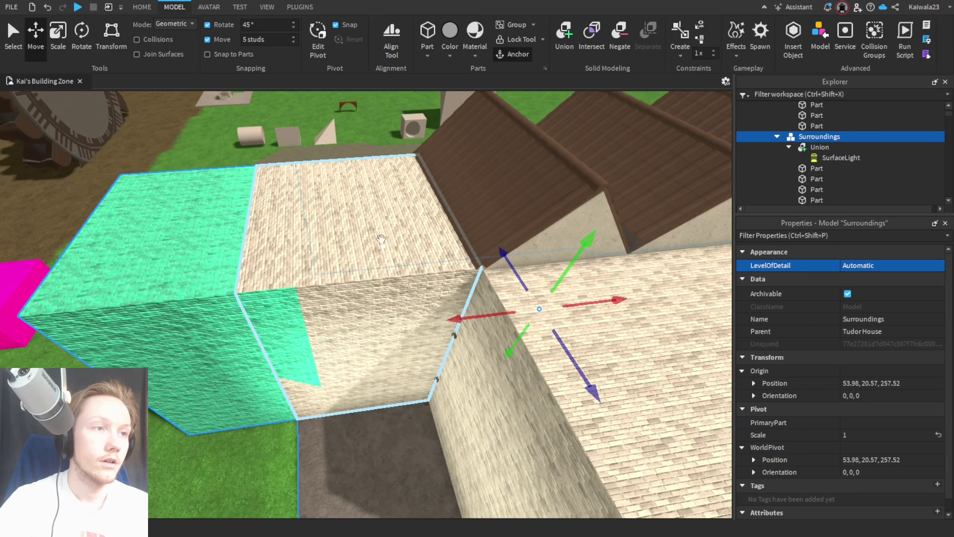
left_click(416, 315, "alt")
key("Delete")
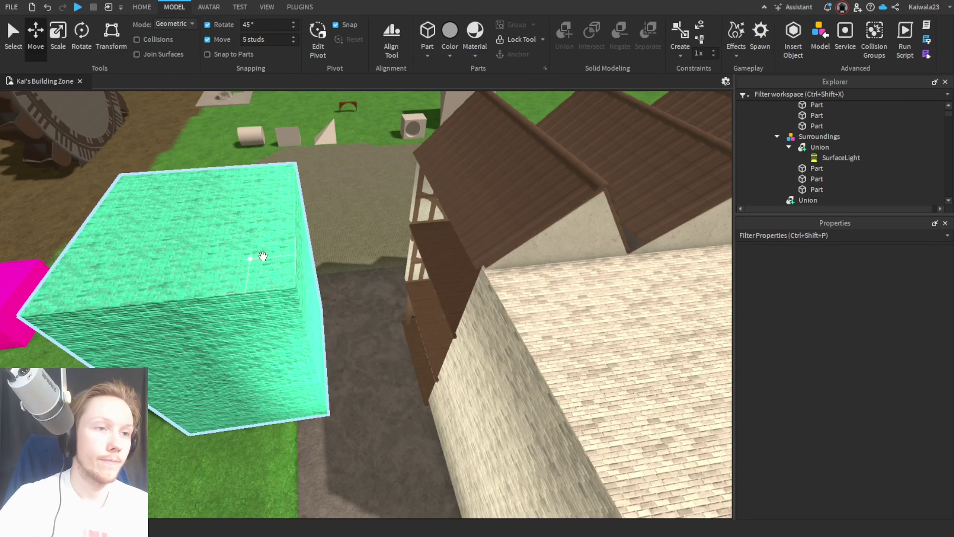
left_click(263, 255)
left_click_drag(323, 300, 472, 303)
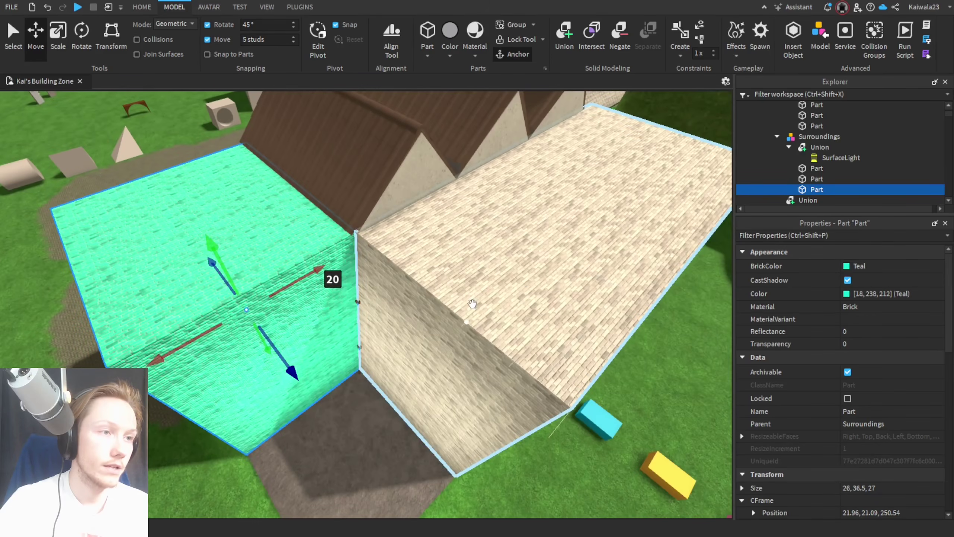
Step: Copy the neighbouring brick block's colour, #cdcdcd, onto the teal block
left_click(472, 303)
left_click(846, 294)
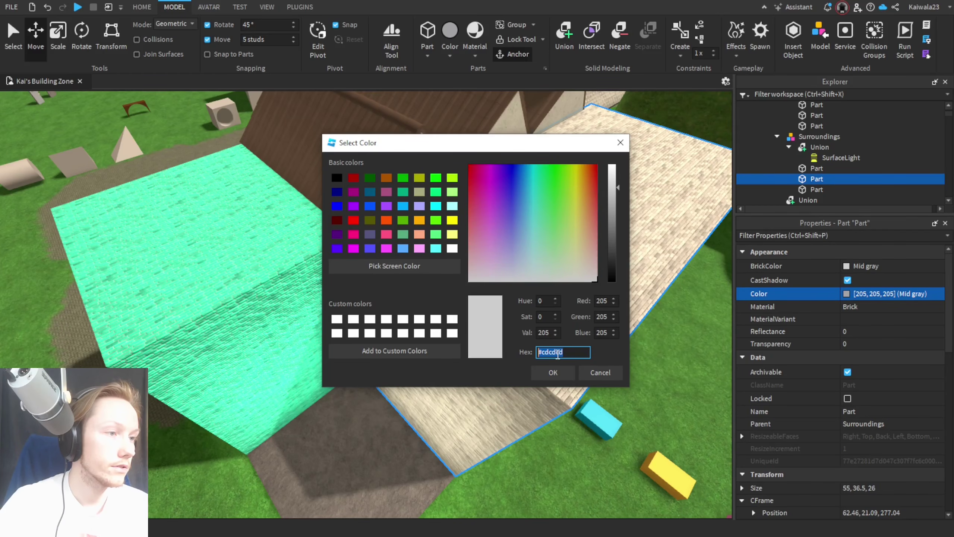
left_click(556, 373)
right_click_drag(300, 306, 299, 306)
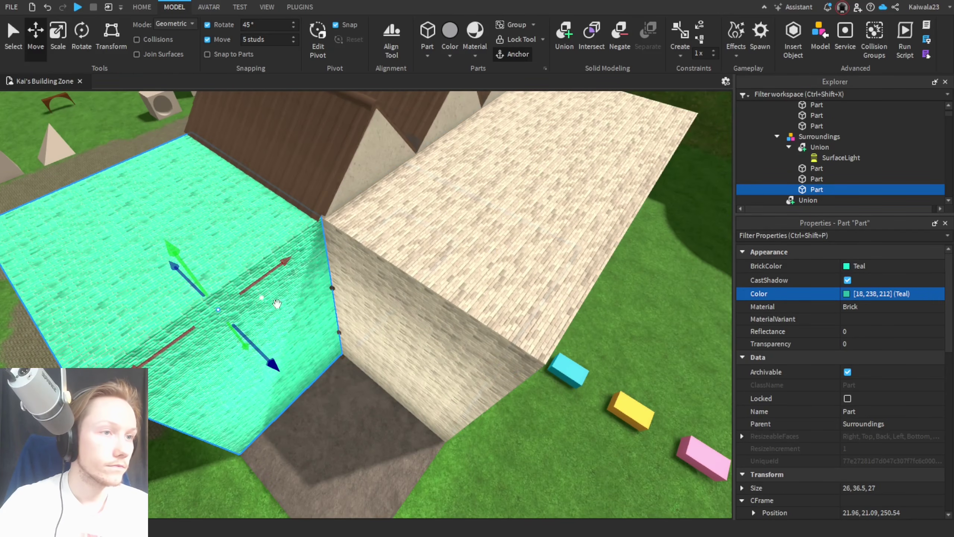
left_click(846, 294)
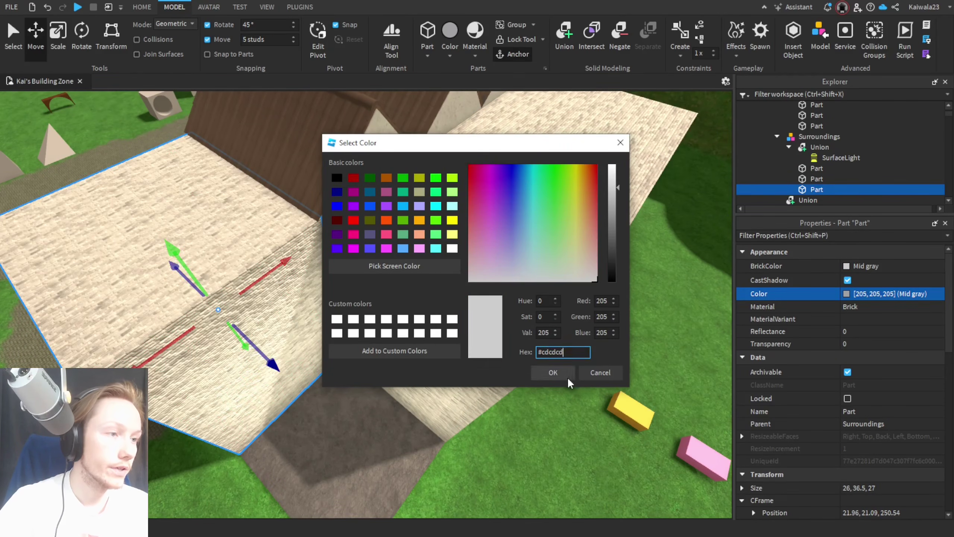
left_click(553, 372)
Step: Try to extend the recoloured block across the empty corner between the two brick blocks, using a 1-stud increment
key("ctrl+3")
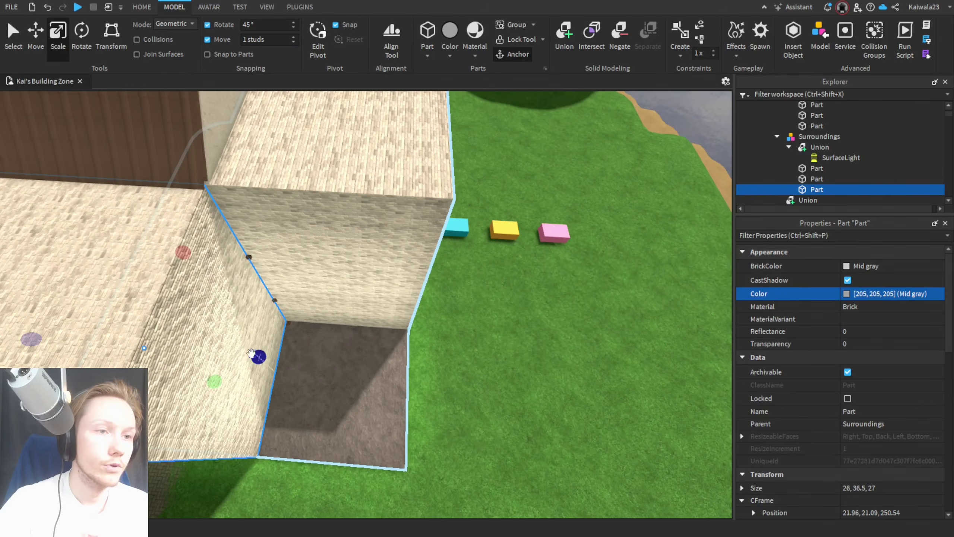
left_click_drag(255, 356, 443, 371)
left_click(581, 374)
scroll(582, 374, "down", 3)
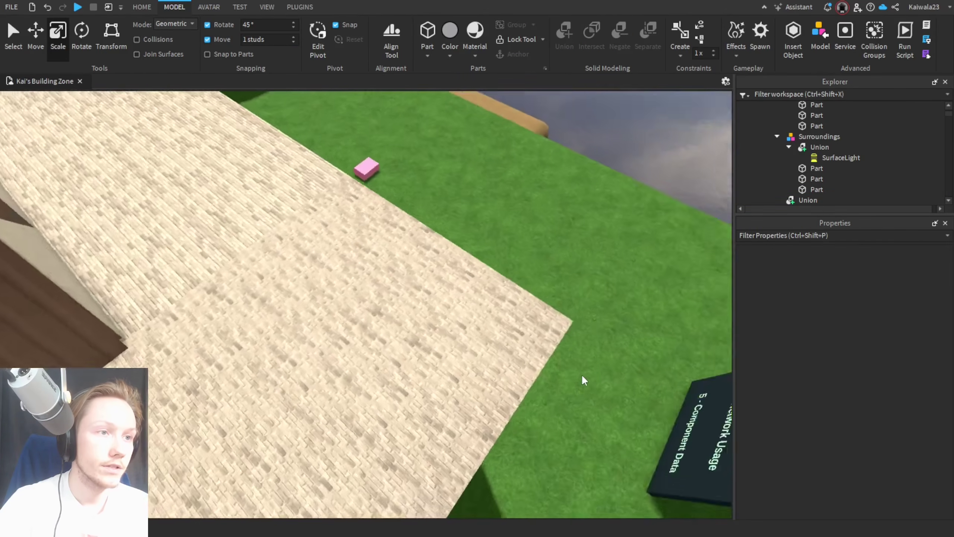
middle_click_drag(582, 374, 377, 244)
middle_click_drag(206, 292, 438, 301)
scroll(437, 300, "down", 3)
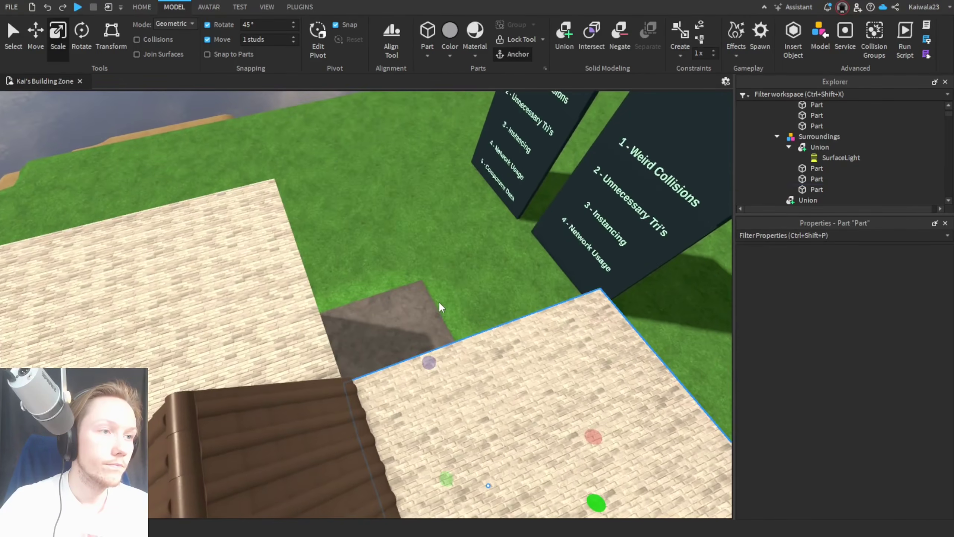
left_click(438, 302)
Step: Extend the longer brick block behind the house so it fills the empty corner up to the recoloured block
left_click(361, 320)
left_click_drag(340, 315, 499, 295)
left_click(669, 318)
right_click_drag(670, 318, 670, 318)
Step: Rotate the recoloured block so its brick pattern lines up with the adjoining extended block
left_click(338, 252)
scroll(427, 297, "down", 2)
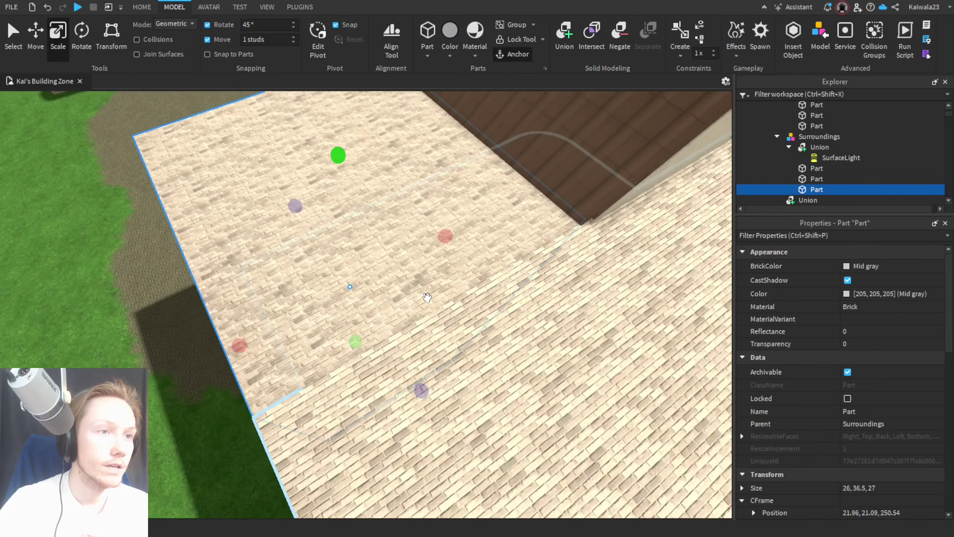
mouse_move(395, 330)
left_mouse_down()
mouse_move(296, 340)
mouse_move(395, 330)
left_mouse_up()
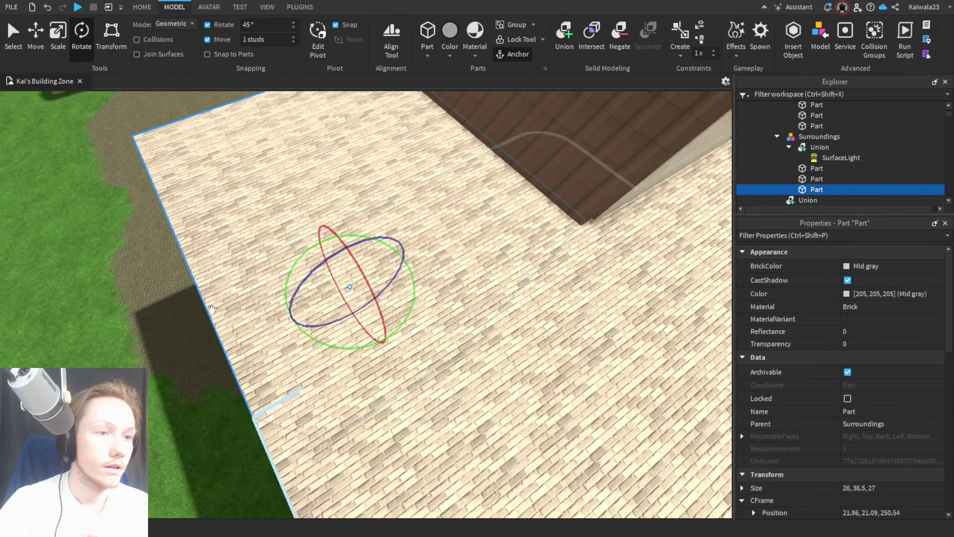
left_click(209, 456)
Step: Examine the seam between the two brick blocks up close and the completed surroundings from a distance
right_click_drag(209, 457, 653, 427)
scroll(653, 427, "up", 5)
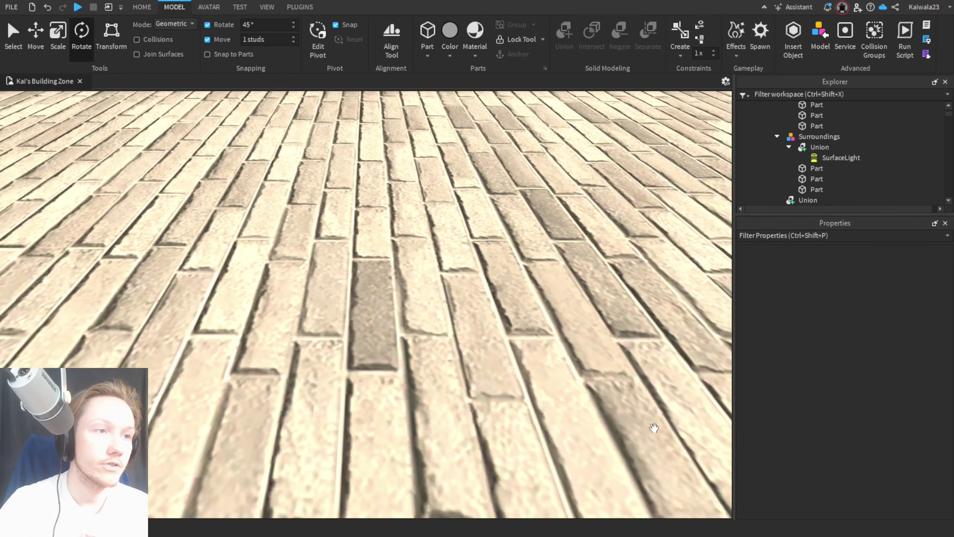
scroll(653, 427, "down", 5)
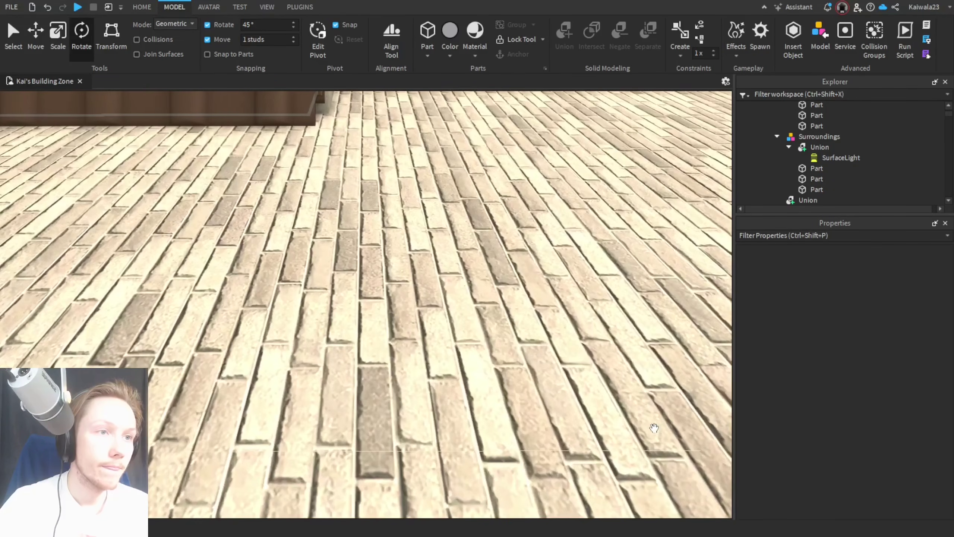
scroll(269, 388, "down", 5)
right_click_drag(269, 388, 457, 307)
scroll(457, 307, "up", 4)
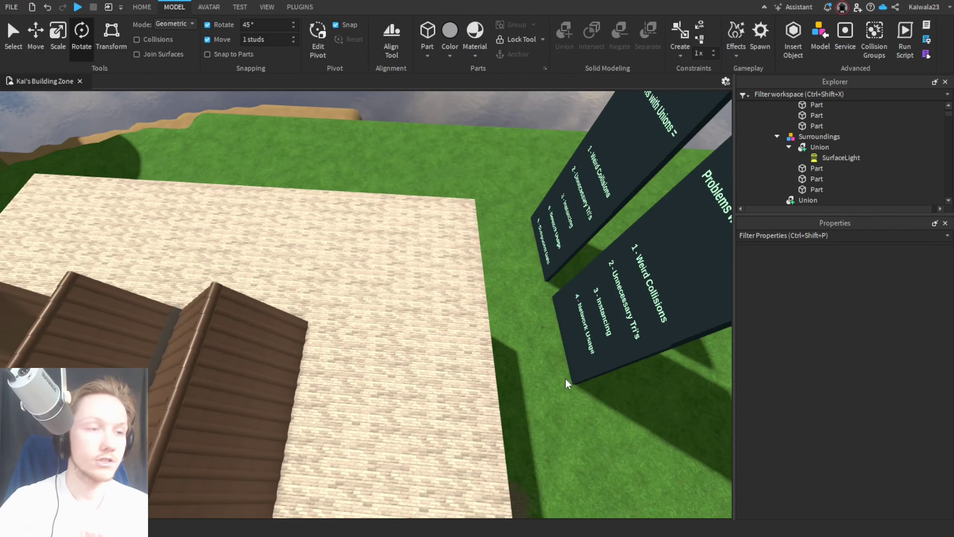
scroll(564, 377, "down", 10)
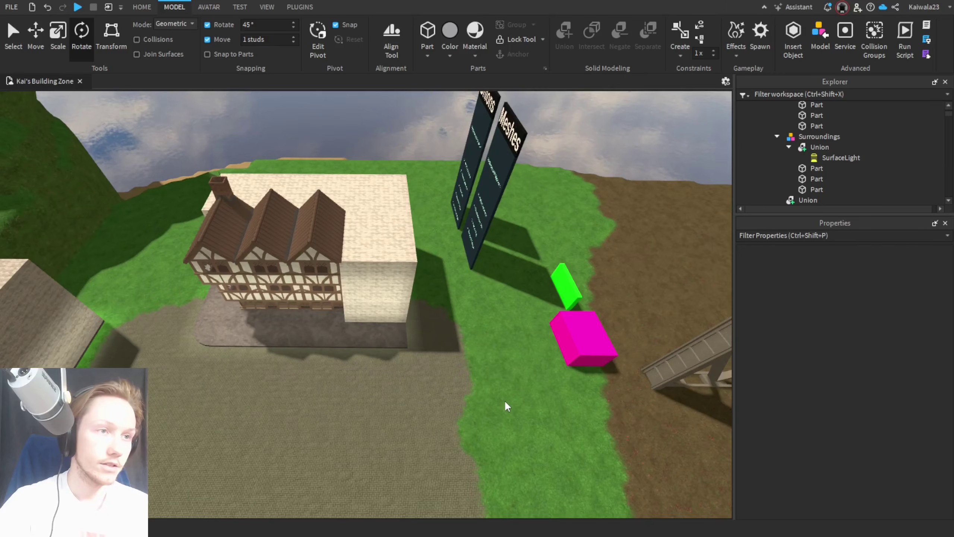
Step: Anchor the bottom plank of the ground-floor door
scroll(503, 400, "up", 15)
key("ctrl+2")
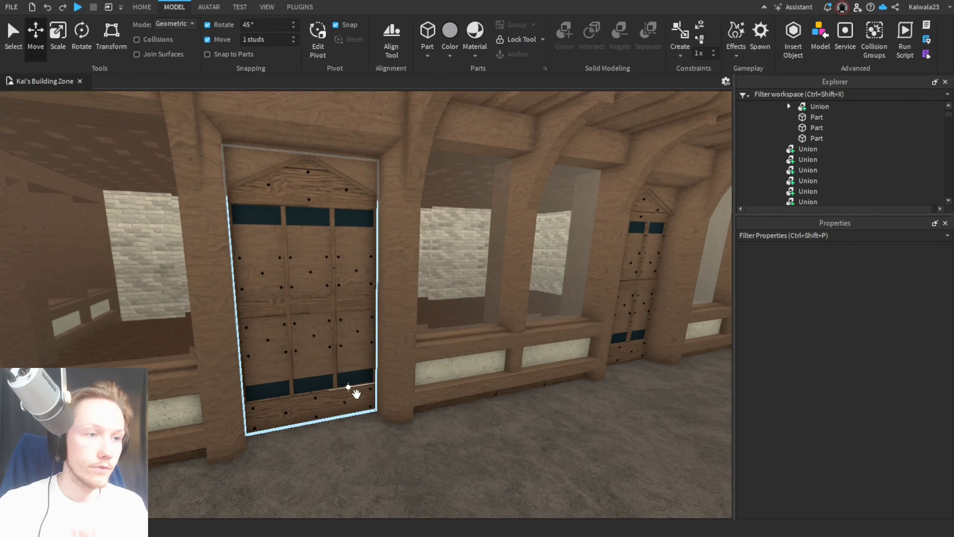
left_click(349, 394)
scroll(869, 420, "down", 7)
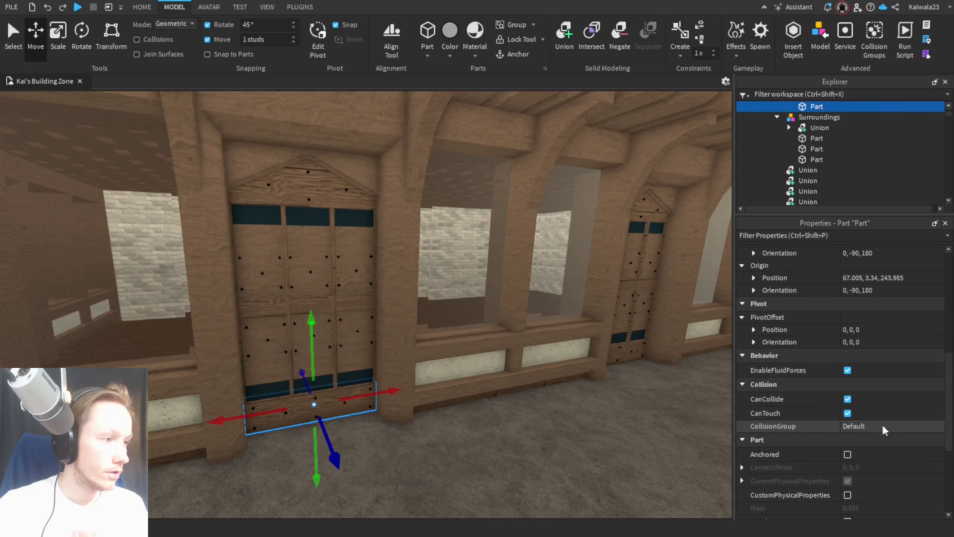
scroll(883, 423, "down", 3)
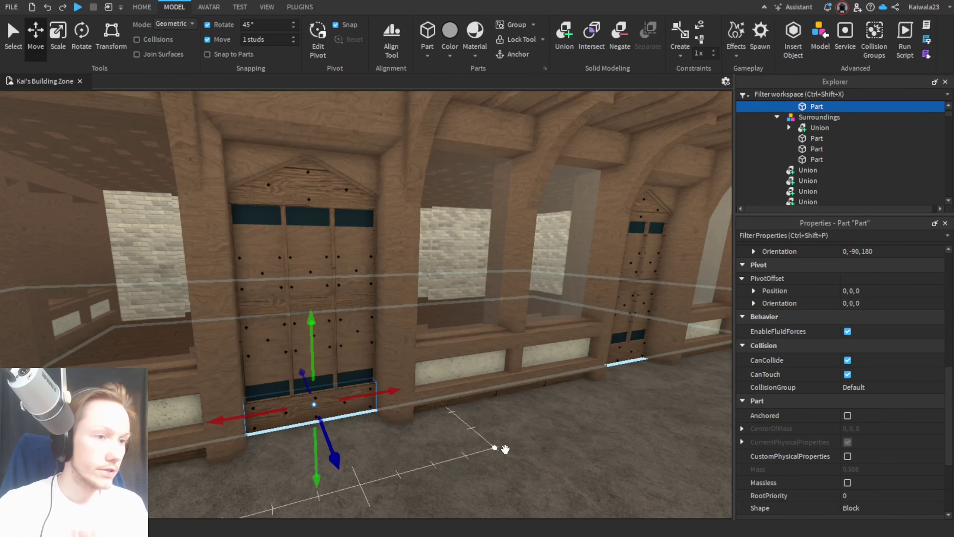
scroll(503, 448, "up", 5)
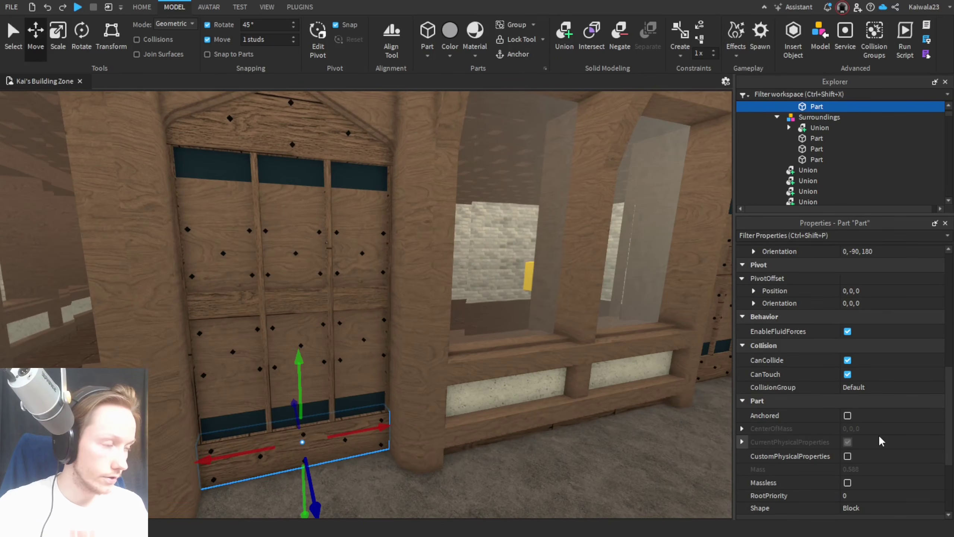
left_click(847, 415)
Step: Check the anchoring of the door's main panel, lower dark band and top plank
left_click(351, 384)
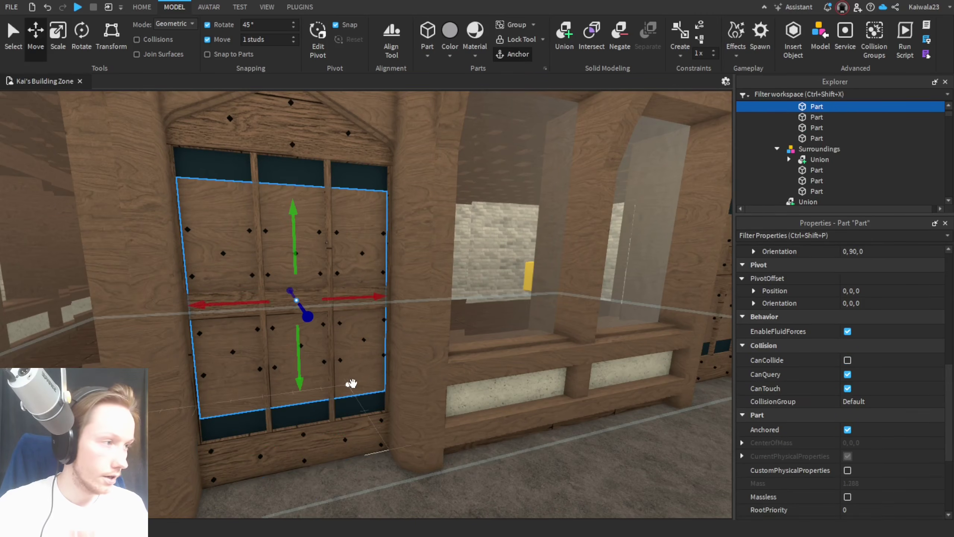
left_click(359, 402)
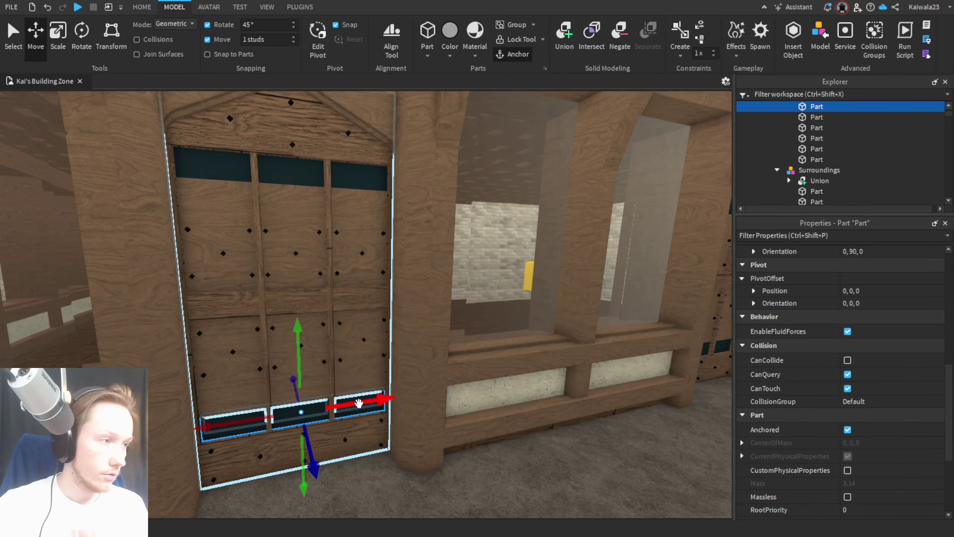
left_click(343, 160)
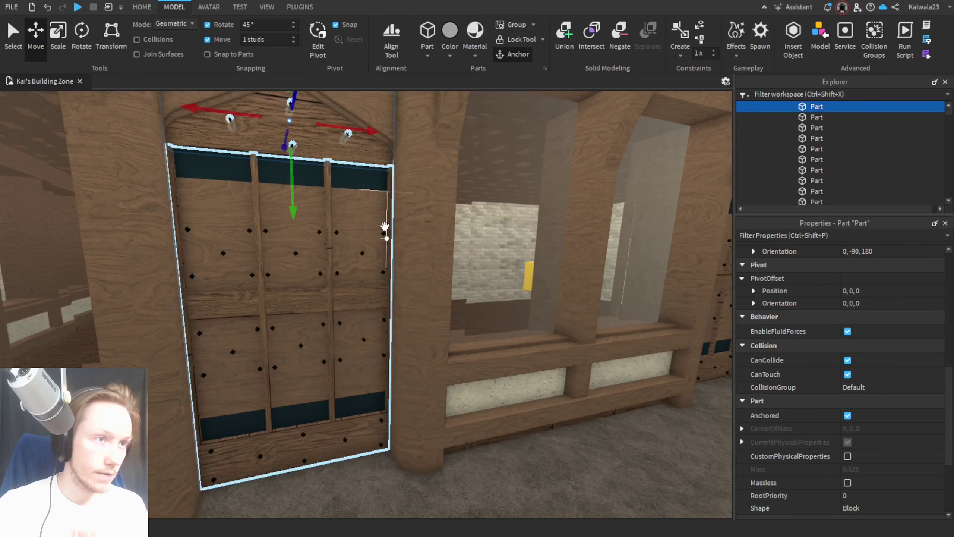
Step: Select the whole Tudor House with its surrounding blocks and anchor every part
scroll(502, 384, "down", 12)
right_click_drag(502, 384, 445, 397)
left_click(445, 398)
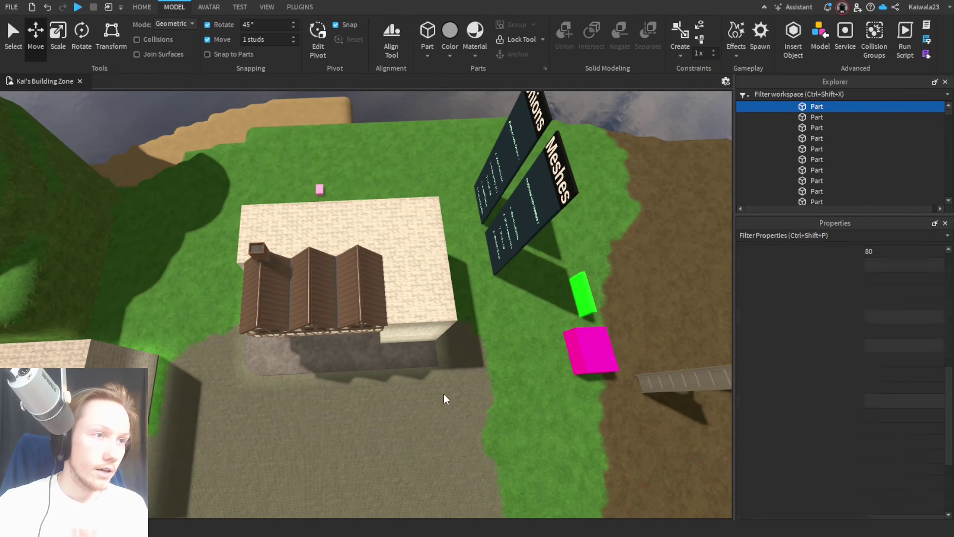
left_click_drag(308, 278, 190, 197)
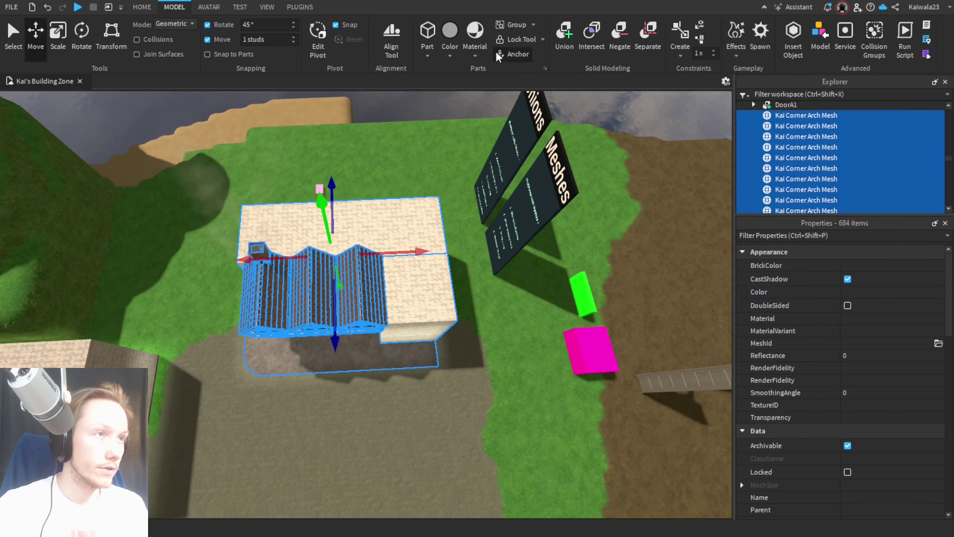
left_click(518, 381)
scroll(518, 382, "up", 10)
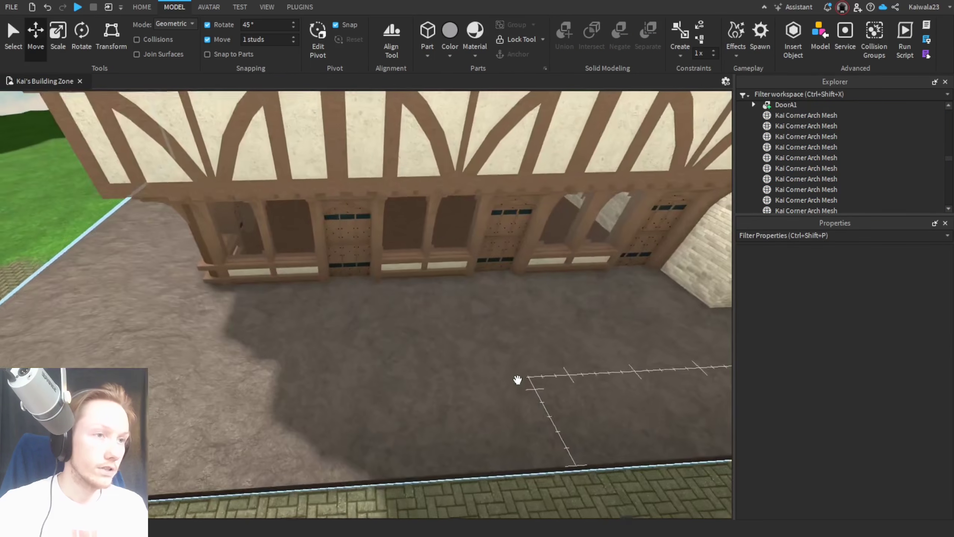
scroll(518, 379, "up", 5)
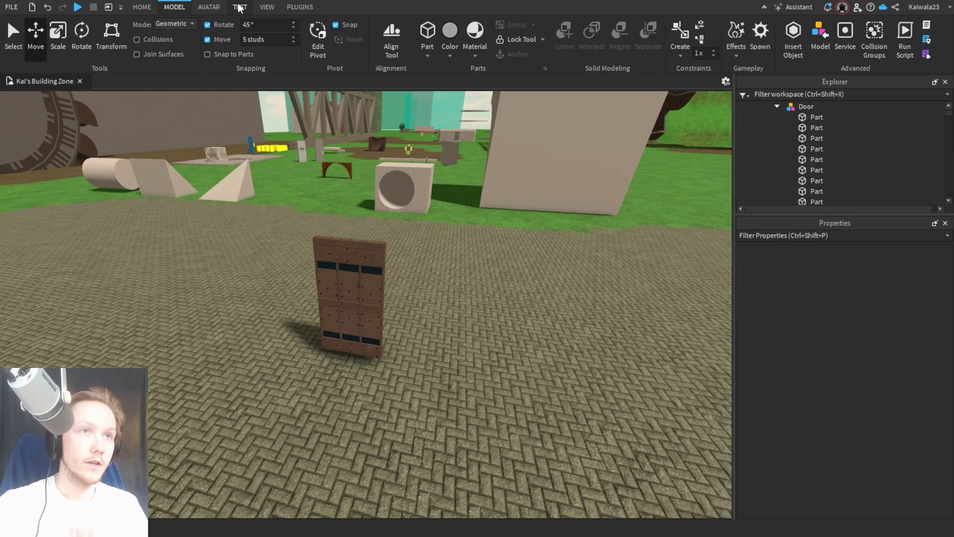
Step: Playtest from the current view to examine how the standalone door's parts behave under physics, and end the test
left_click(240, 7)
left_click(17, 54)
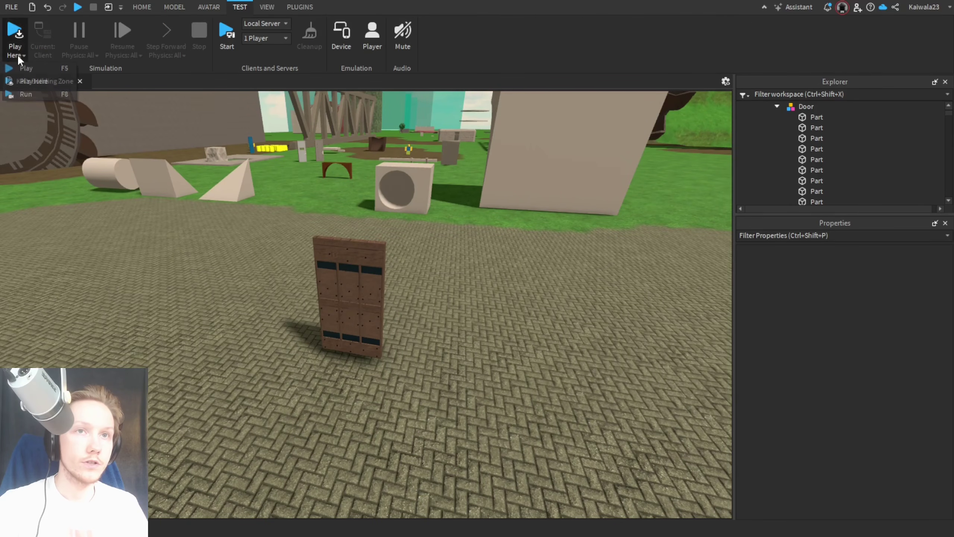
left_click(32, 83)
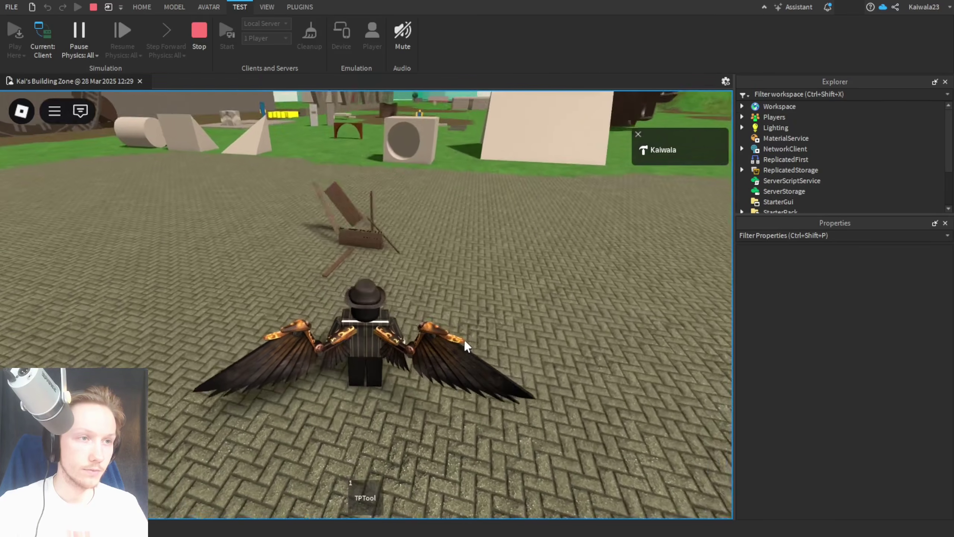
key("w")
right_click_drag(465, 341, 465, 341)
key("s")
key("w")
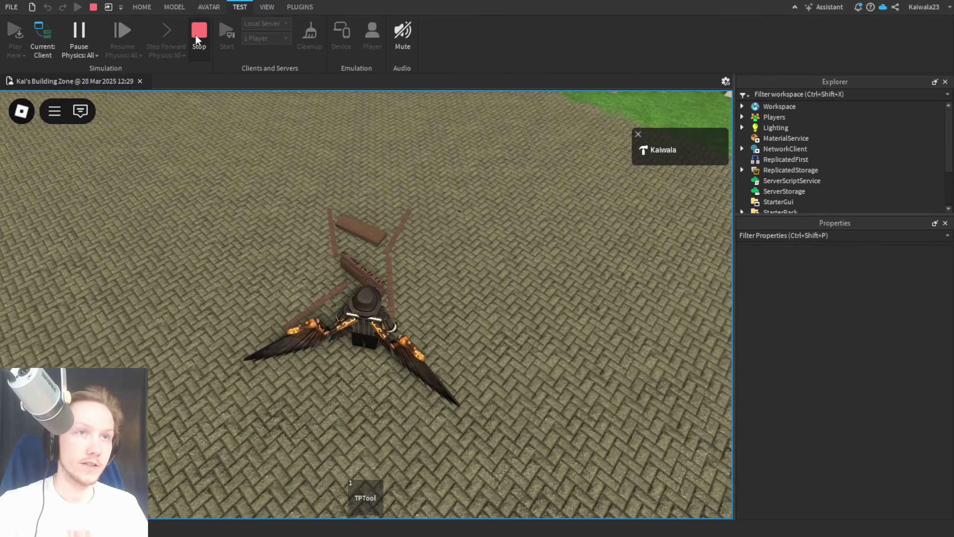
left_click(196, 34)
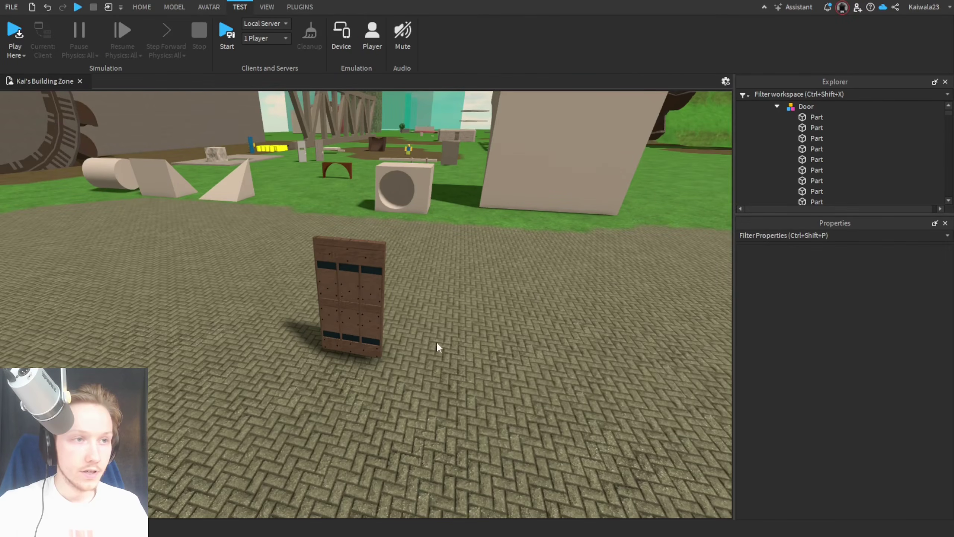
key("w")
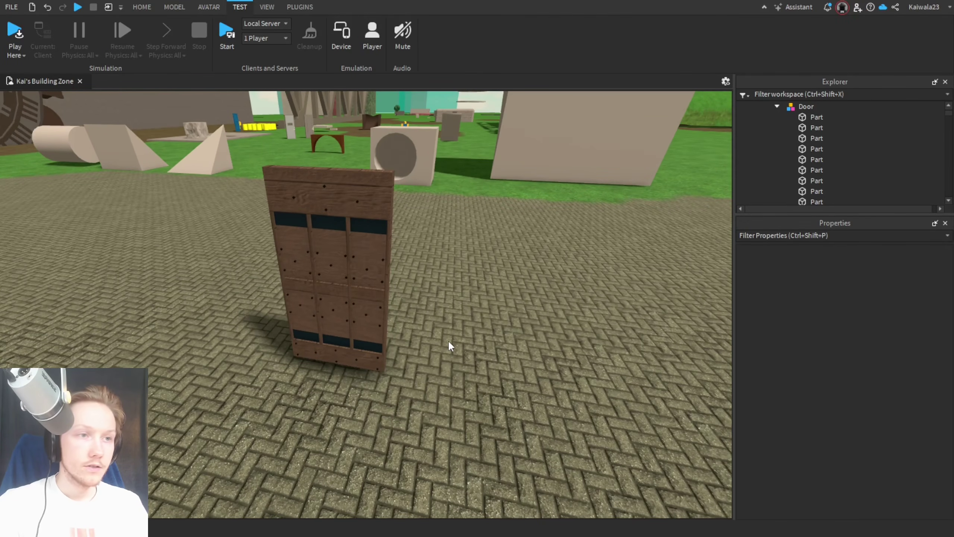
left_click(376, 327)
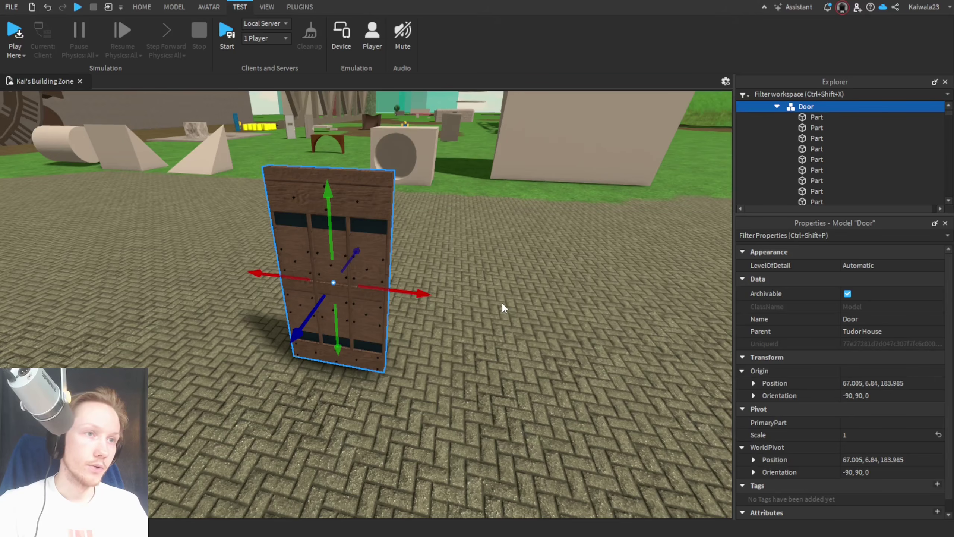
right_click(801, 106)
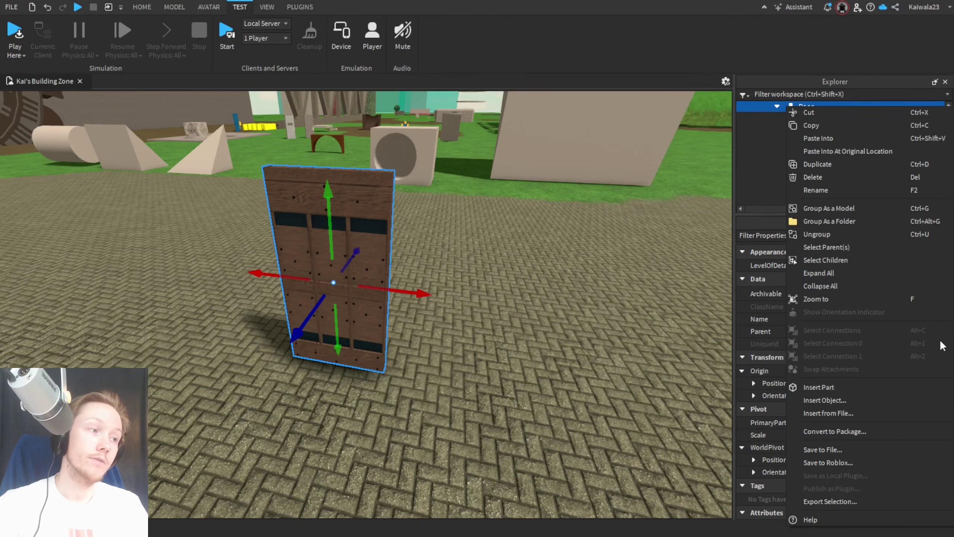
left_click(828, 501)
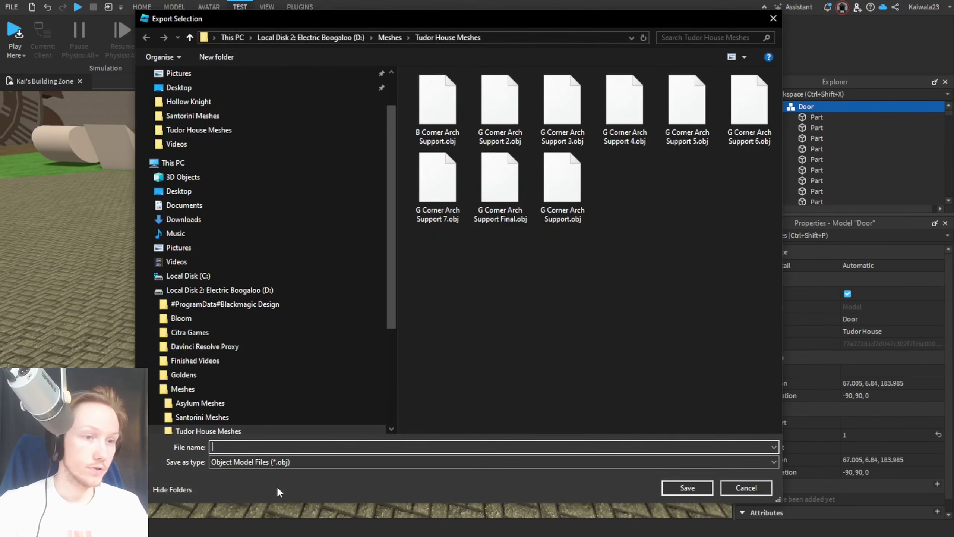
left_click(752, 489)
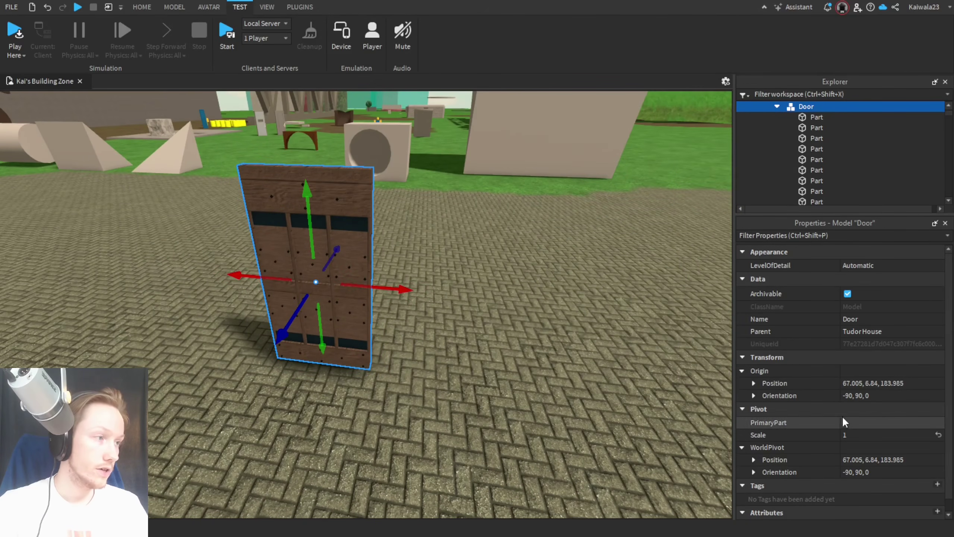
Step: Set the Door model's origin position to 0, 0, 0 and bring the relocated door into view
left_click(897, 384)
type("0, ")
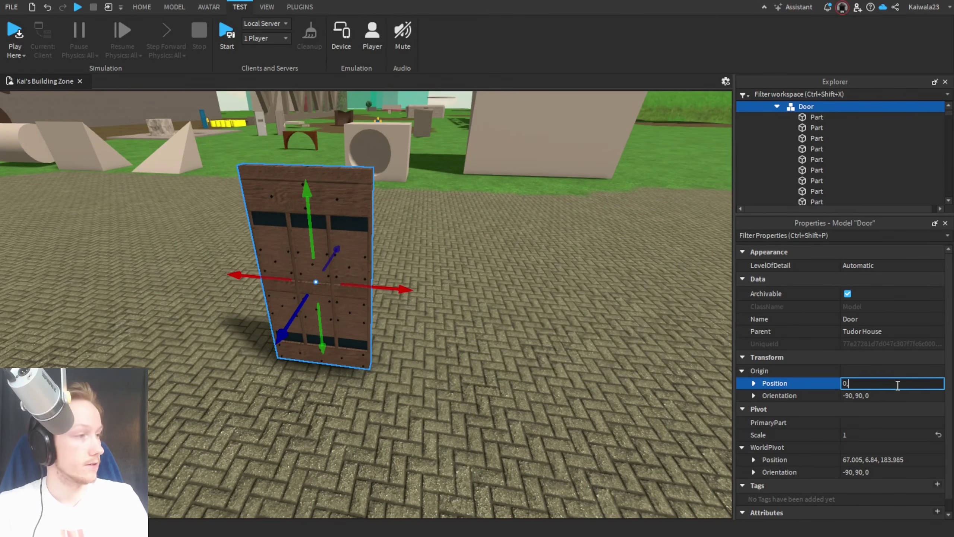
type("0, 0")
key("Return")
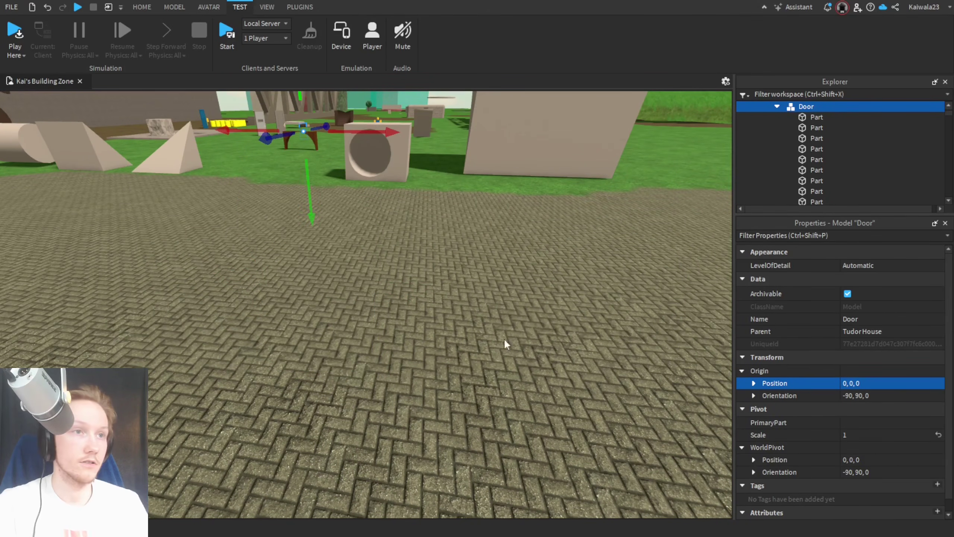
key("f")
right_click_drag(487, 340, 489, 342)
scroll(489, 341, "down", 5)
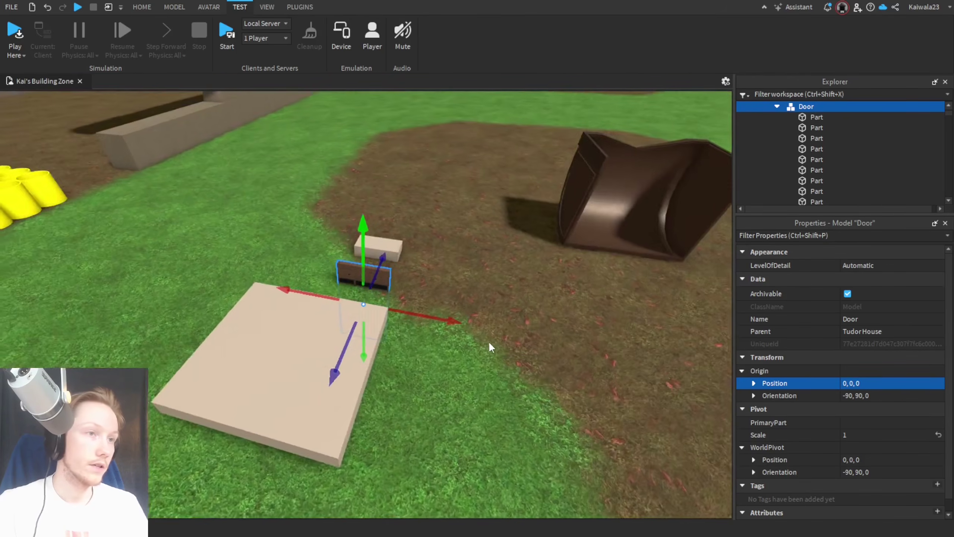
Step: Export the Door model as an OBJ file named B Door into the Tudor House Meshes folder
key("f")
right_click(811, 105)
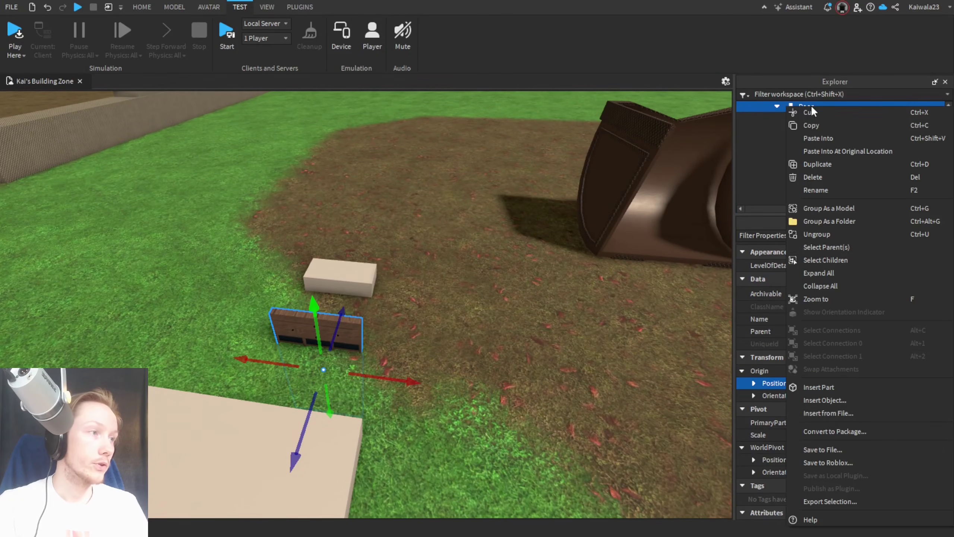
left_click(830, 500)
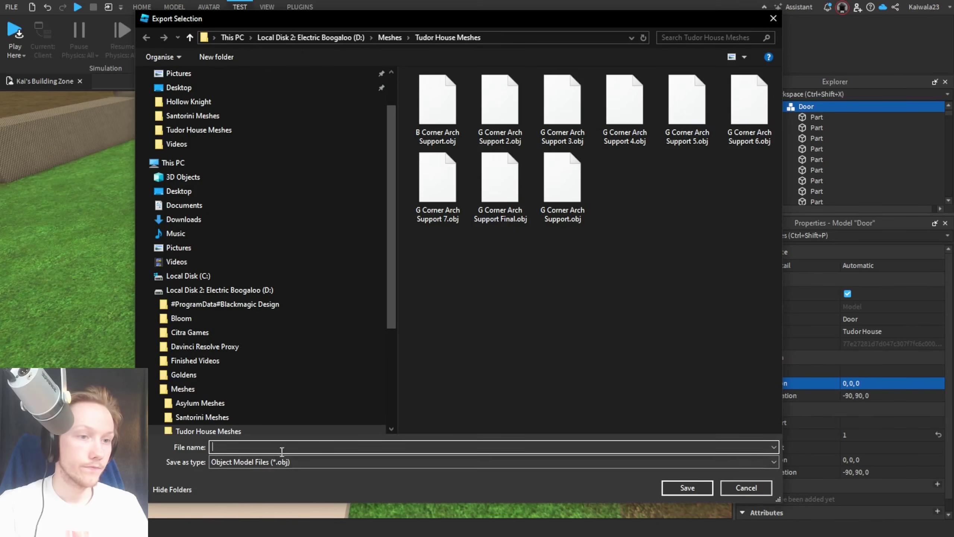
type("B Door")
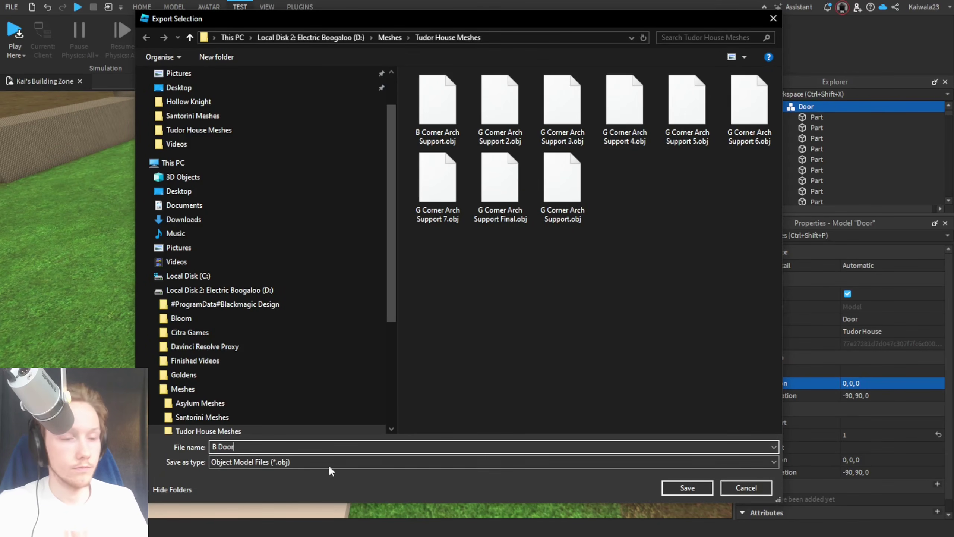
left_click(699, 490)
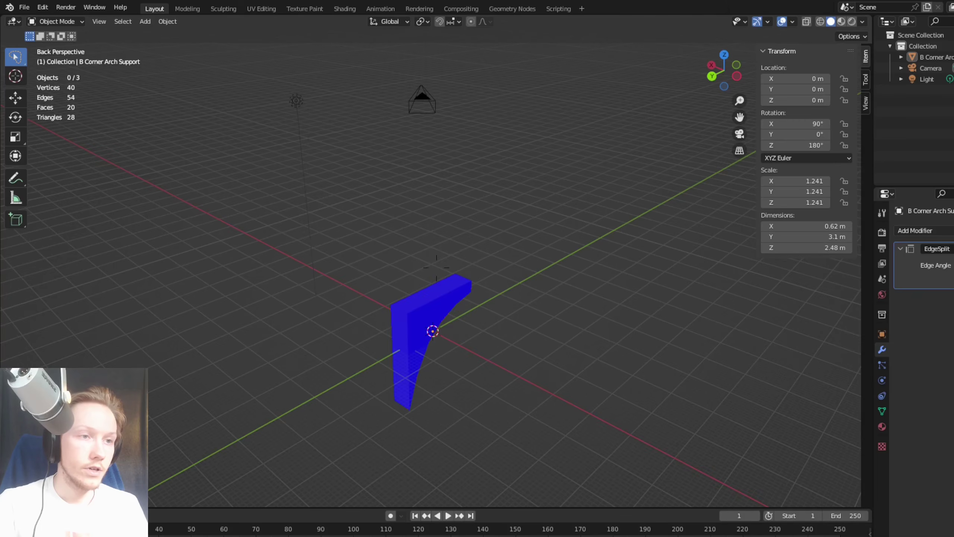
Step: Switch to Blender and turn off the face orientation overlay on the corner arch support, ending in Object Mode
middle_click_drag(436, 267, 586, 286)
middle_click_drag(586, 285, 536, 271)
middle_click_drag(537, 270, 399, 173, "shift")
left_click(399, 170)
key("q")
key("Tab")
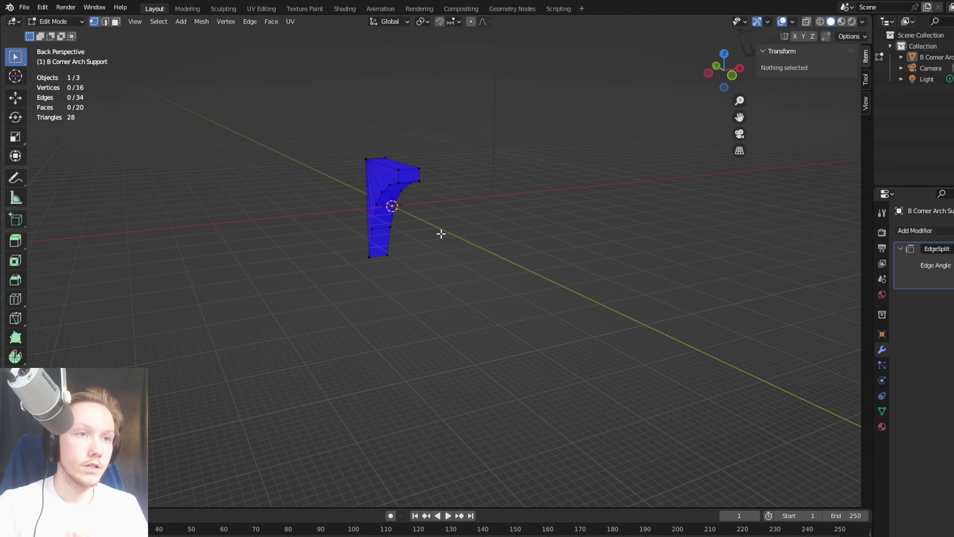
key("q")
left_click(432, 223)
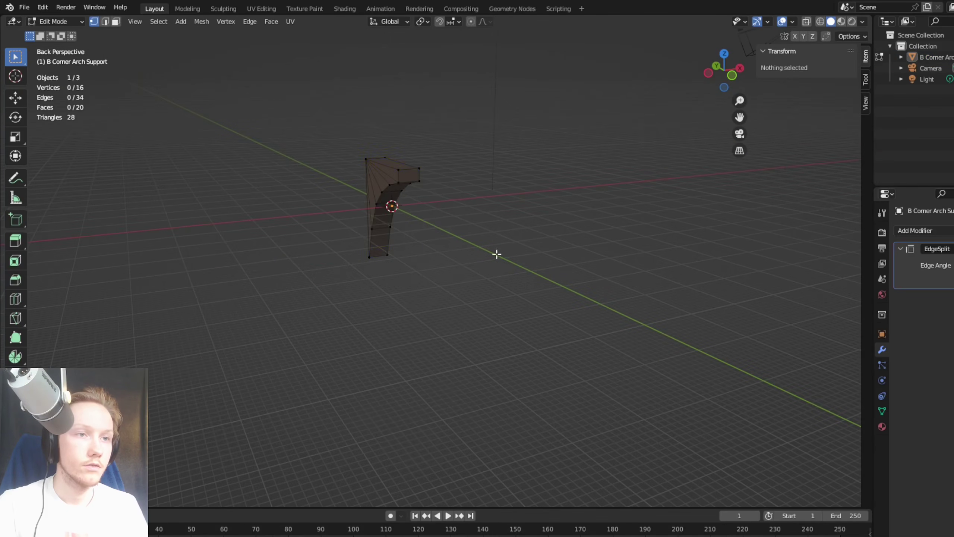
middle_click_drag(496, 254, 466, 263, "shift")
scroll(466, 263, "up", 1)
middle_click_drag(466, 263, 540, 328, "shift")
key("Tab")
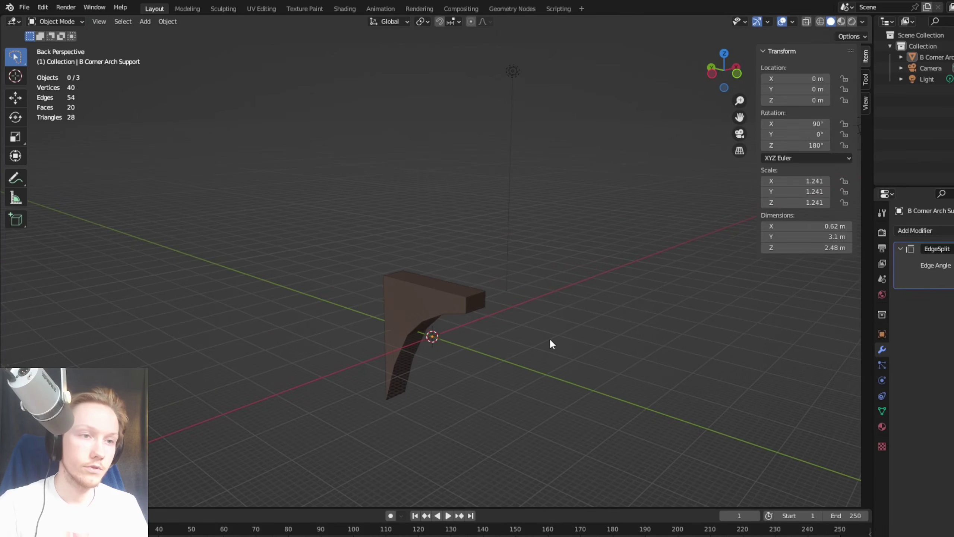
left_click(392, 309)
key("Delete")
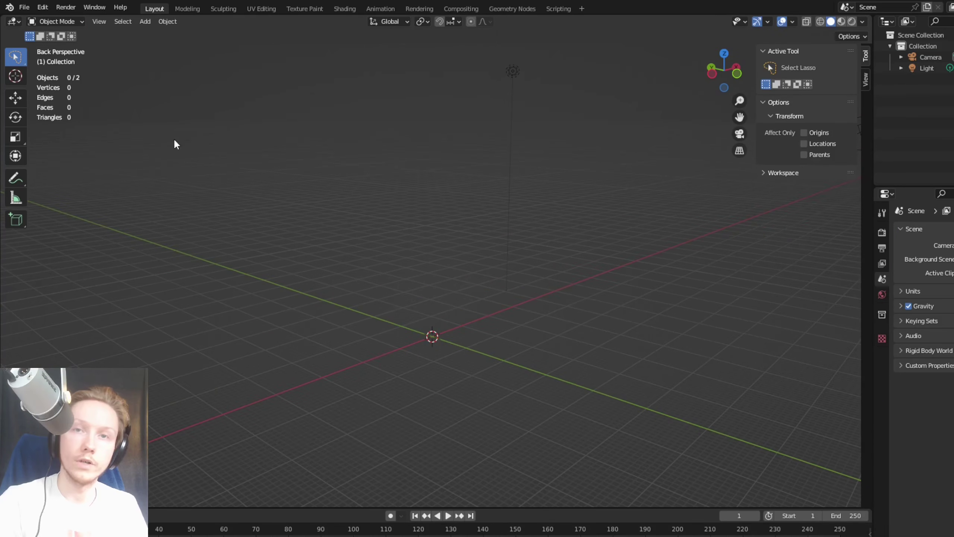
key("ctrl+z")
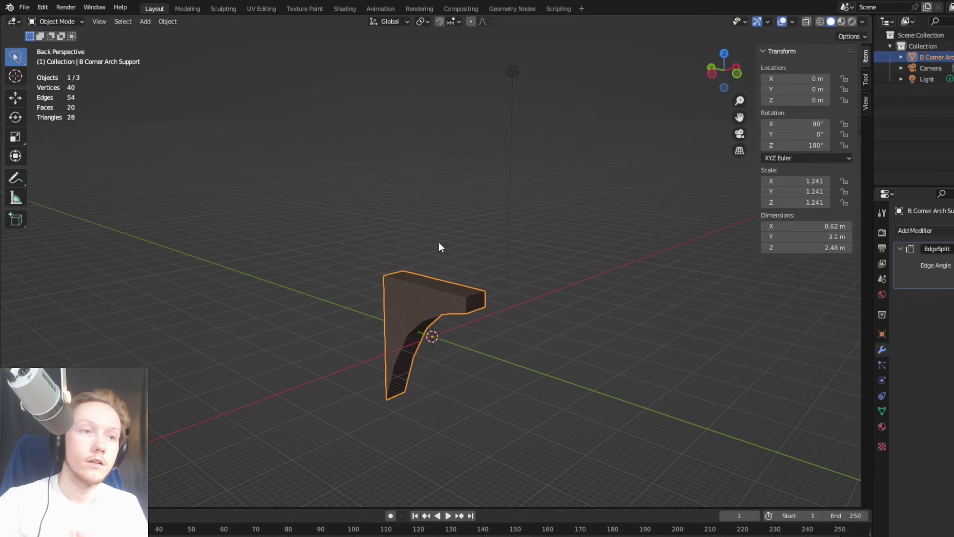
left_click(495, 352)
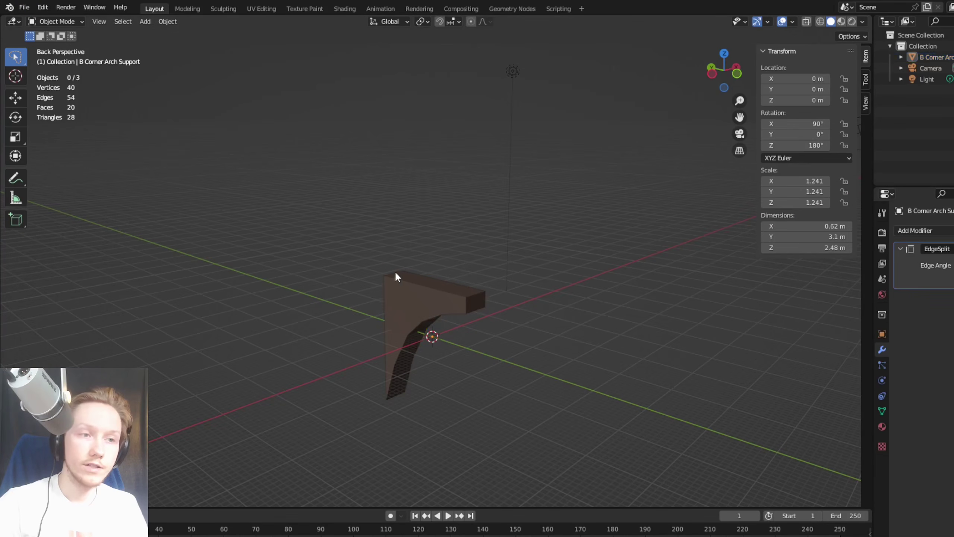
Step: Import the exported B Door OBJ mesh into the Blender scene
left_click(23, 8)
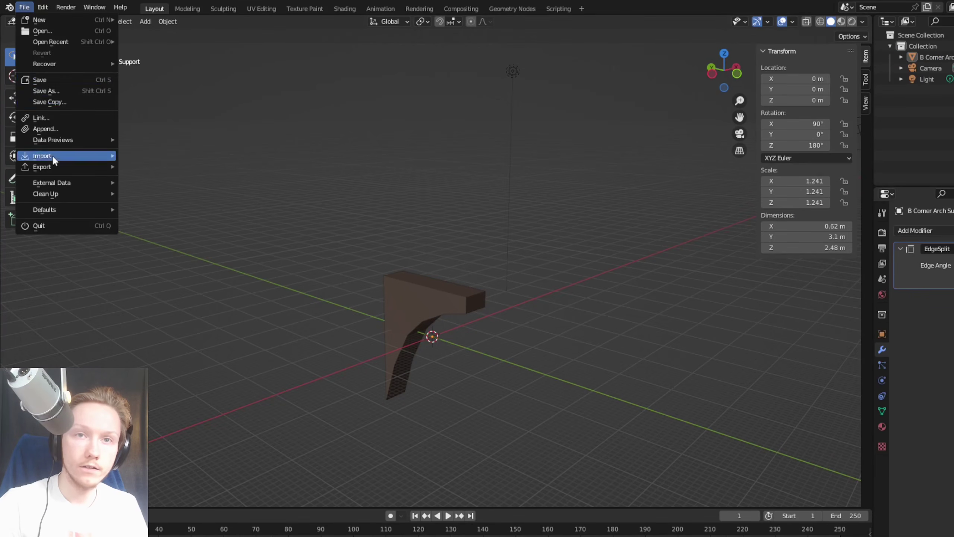
mouse_move(84, 171)
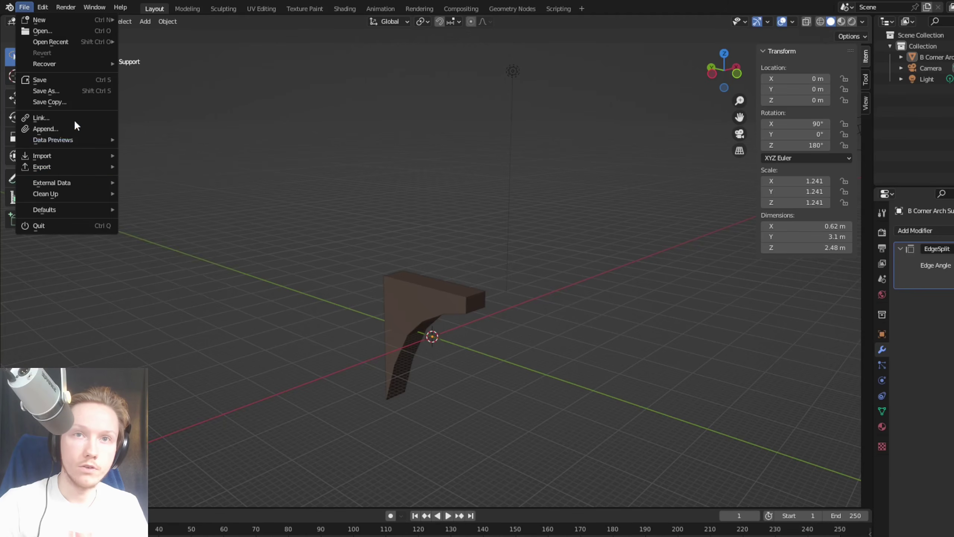
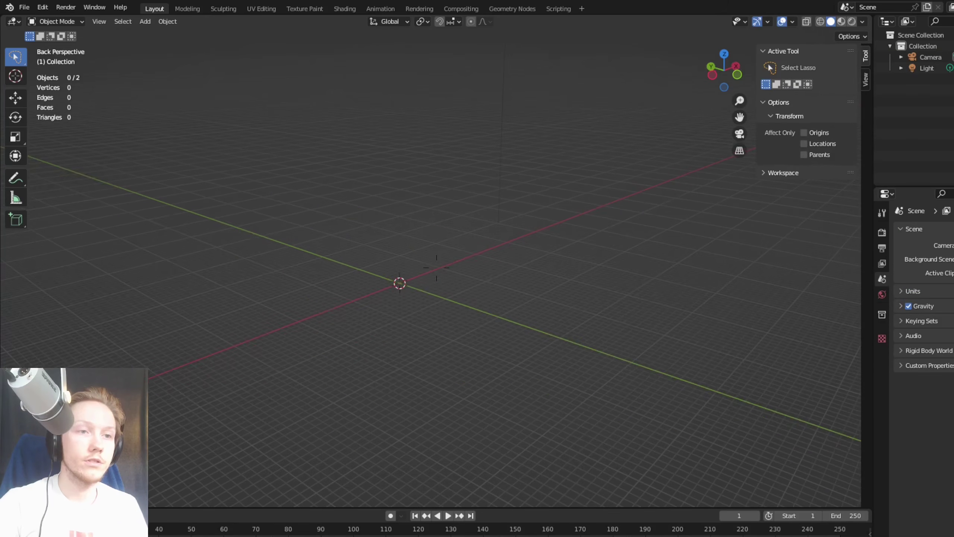
Step: Import the corner arch support from its Wavefront (.obj) file and enter Edit Mode on it
left_click(28, 12)
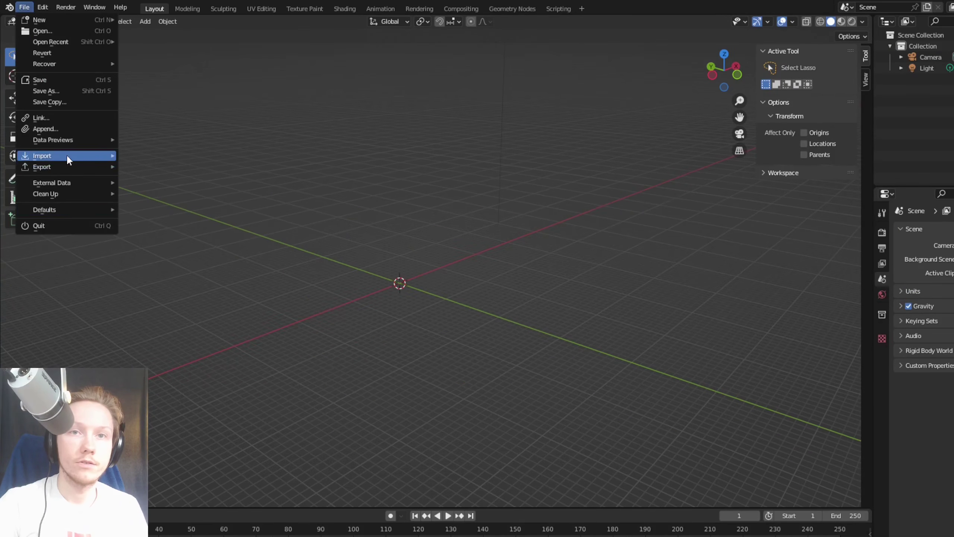
mouse_move(66, 154)
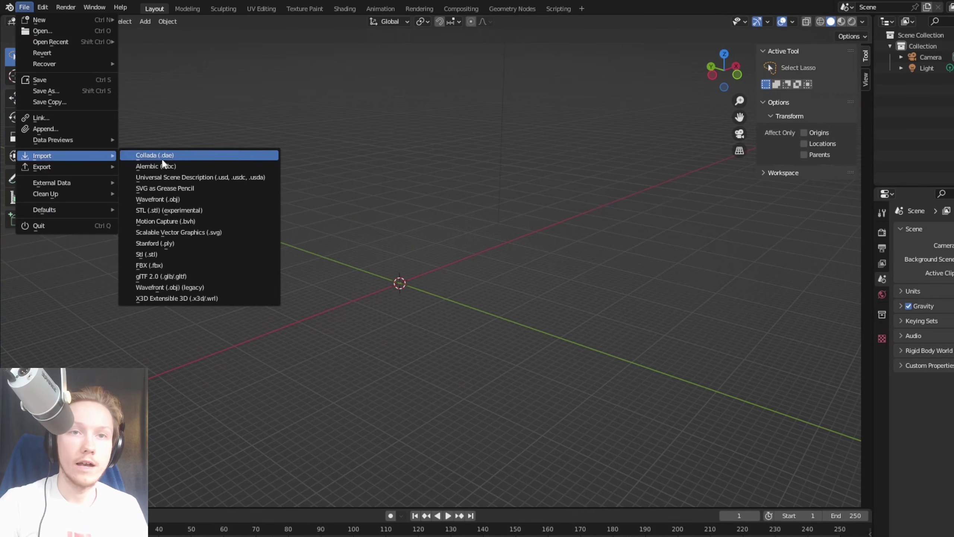
left_click(206, 200)
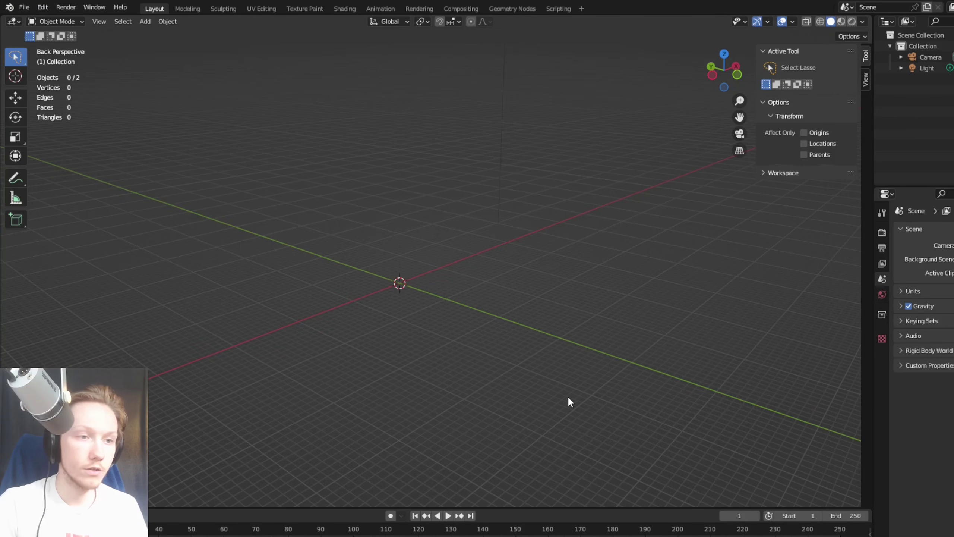
key("shift+grave")
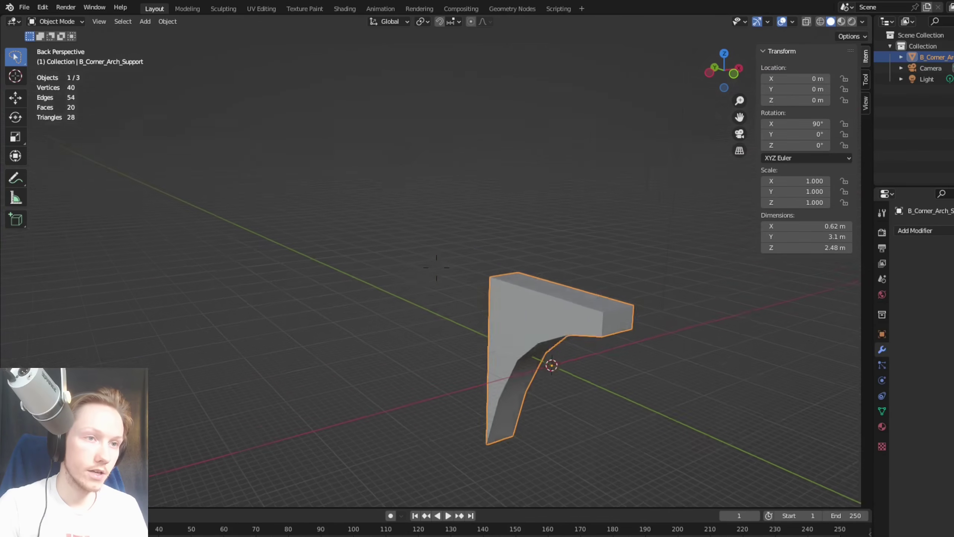
key("w")
key("q")
left_click(611, 374)
key("Tab")
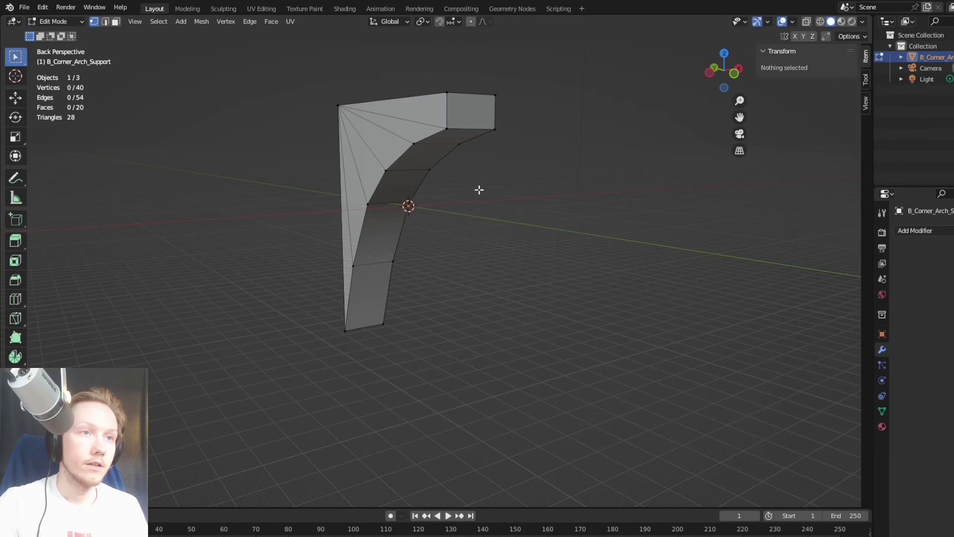
Step: Pull apart several vertices at the arch support's upper inner edge to test whether its faces are connected
left_click(449, 133)
left_click_drag(447, 134, 462, 161)
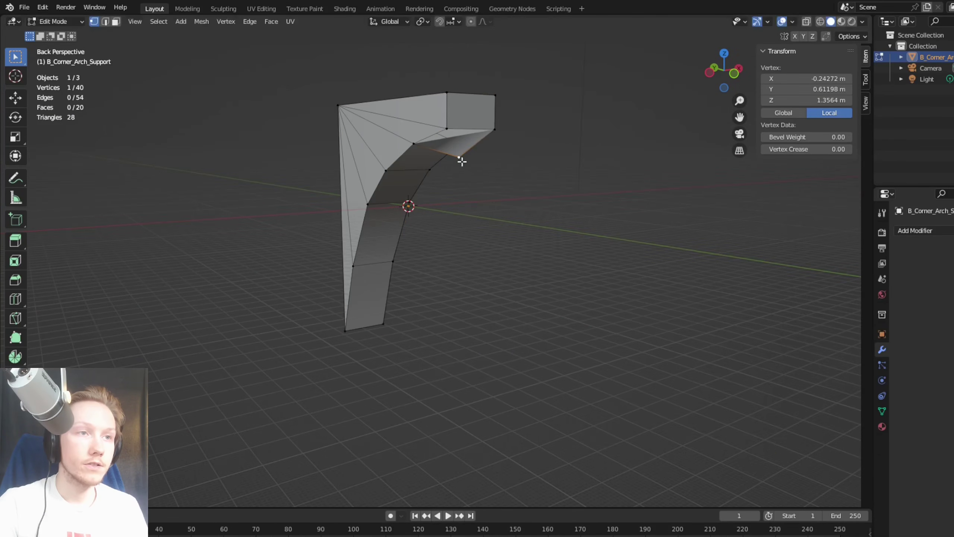
left_click(451, 132)
key("g")
left_click(423, 121)
left_click(451, 129)
key("g")
left_click(475, 110)
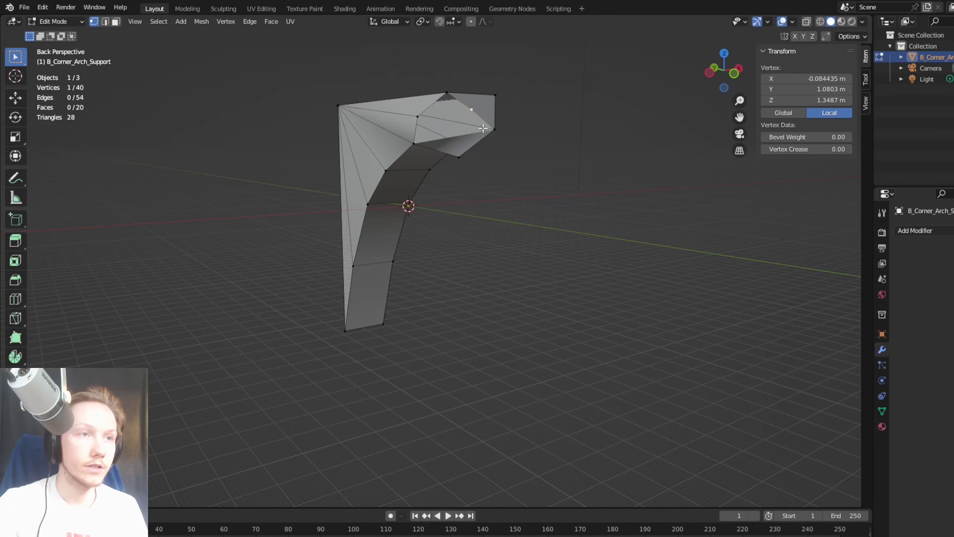
Step: Undo the test vertex moves on the arch support
key("ctrl+z")
key("ctrl+z")
key("ctrl+z")
key("ctrl+z")
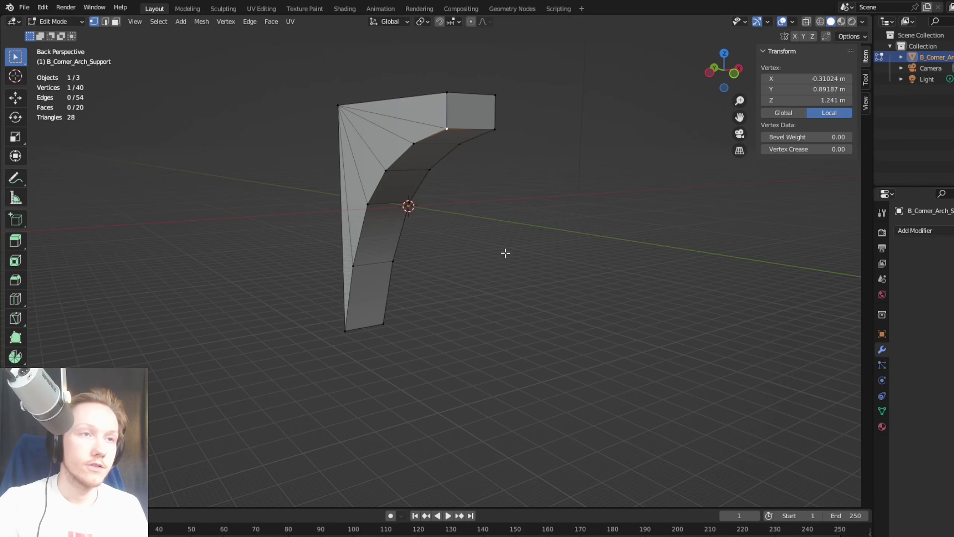
key("ctrl+z")
Step: Merge all of the arch support's vertices by distance and clear the selection
key("a")
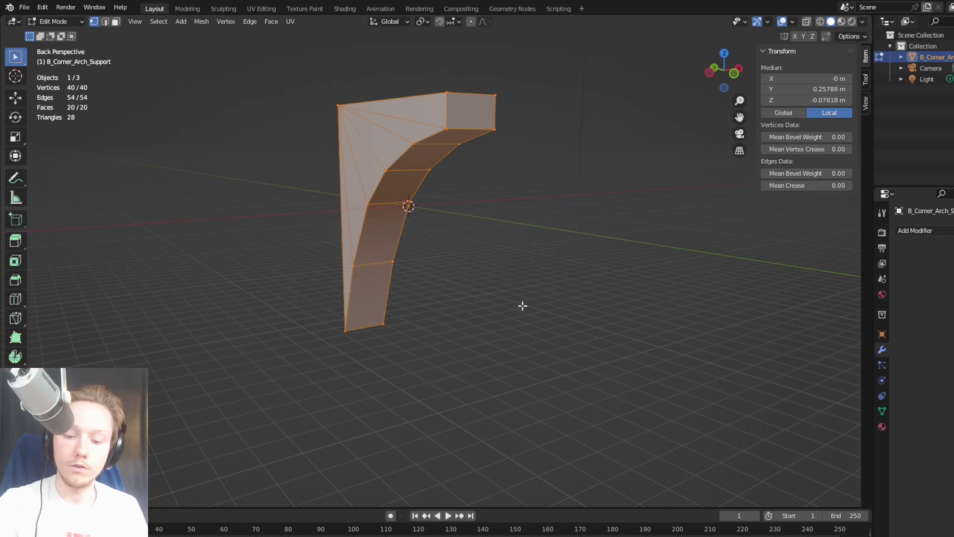
key("m")
left_click(507, 305)
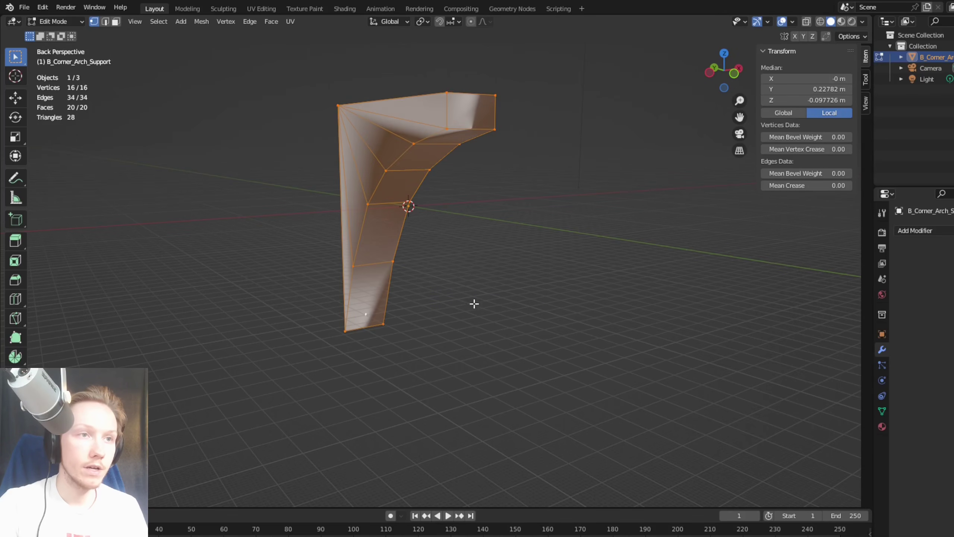
left_click(525, 279)
middle_click_drag(526, 280, 436, 268)
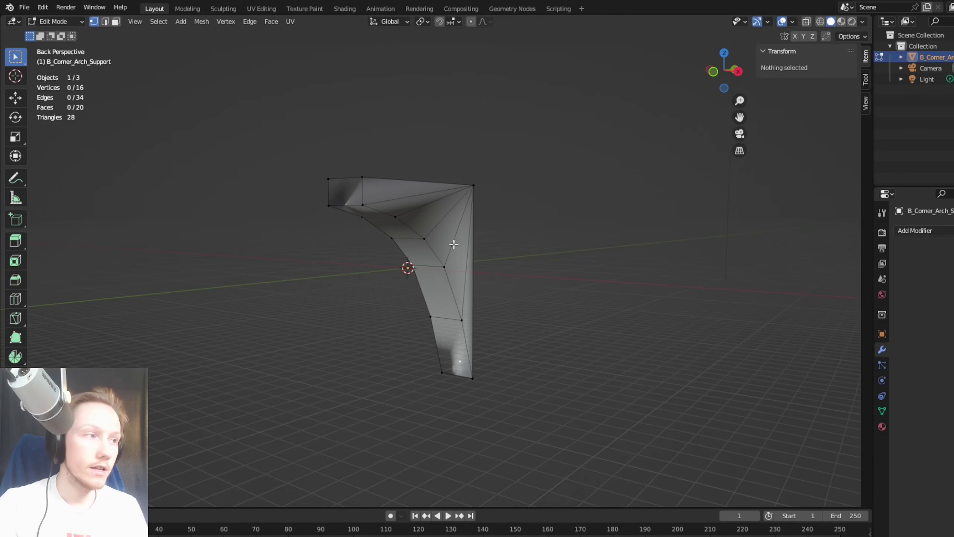
Step: Add an Edge Split modifier to the arch support and return to Object Mode
left_click(929, 230)
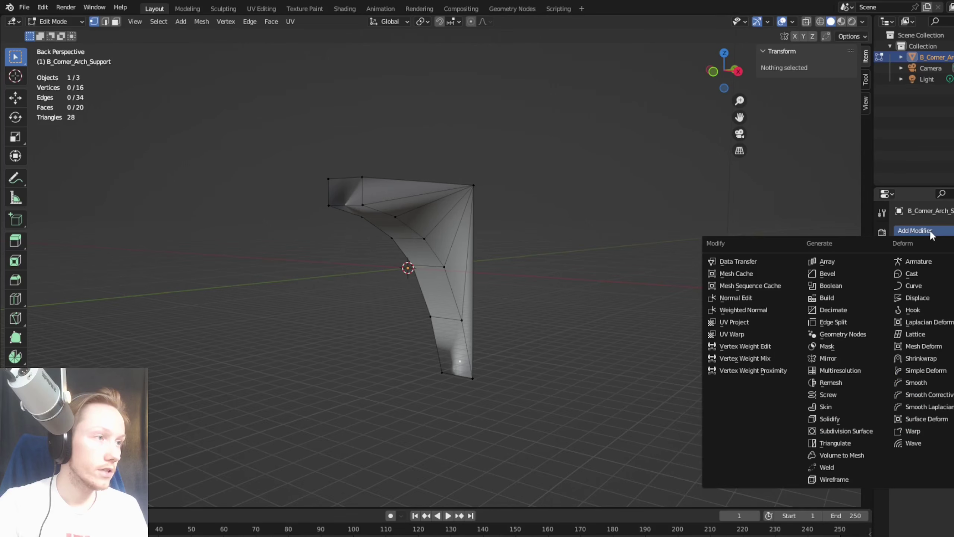
key("e")
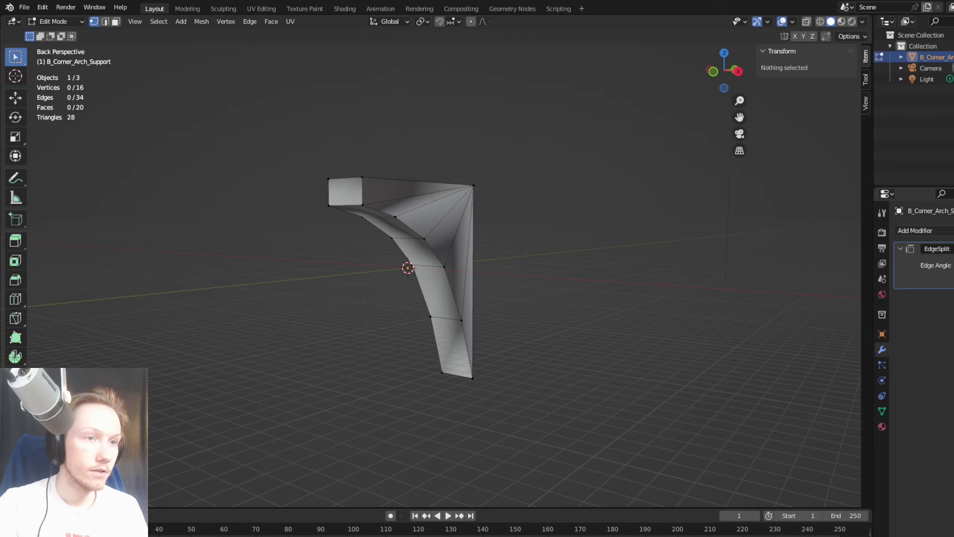
right_click(468, 259)
key("Tab")
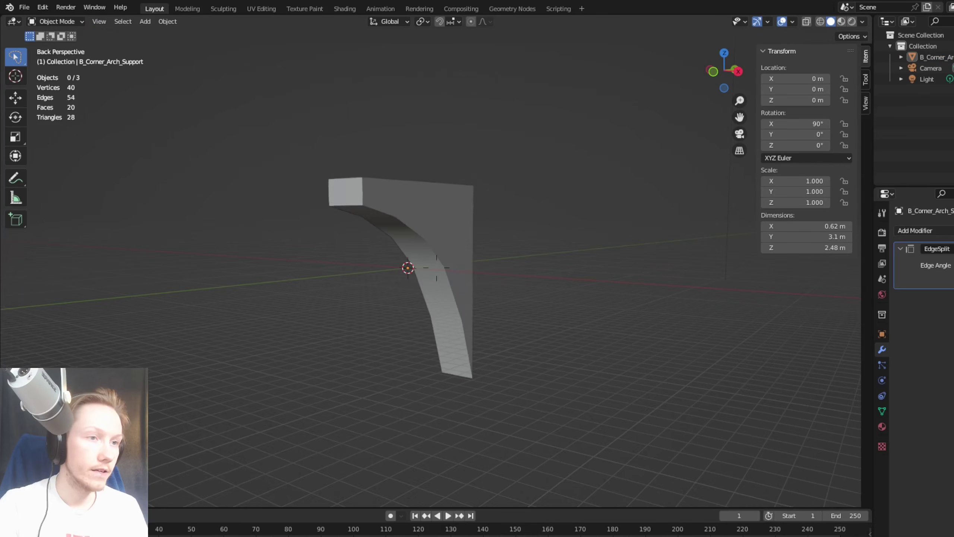
Step: Select the arch support and delete it from the scene
scroll(436, 278, "up", 3)
left_click(401, 239)
middle_click_drag(402, 239, 334, 248)
middle_click_drag(436, 268, 437, 268)
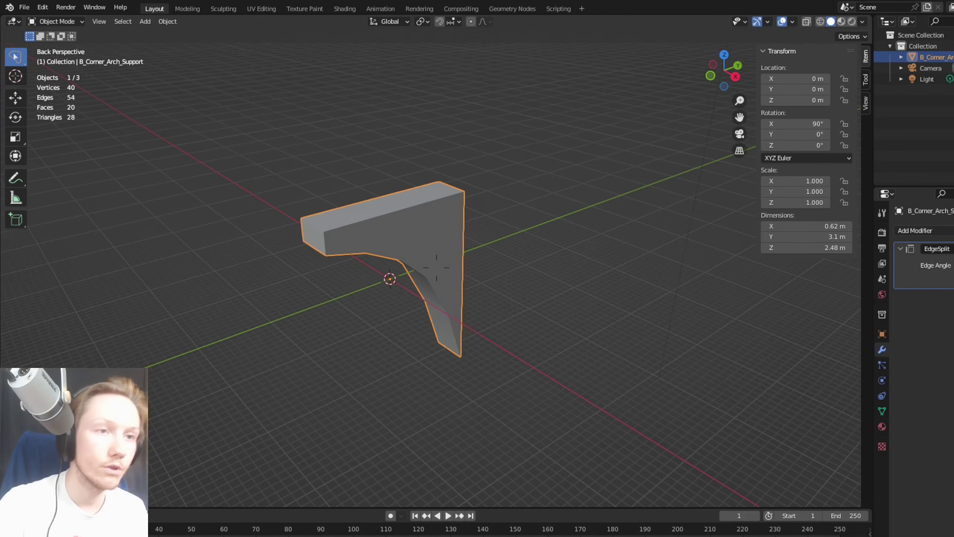
scroll(437, 268, "down", 3, "shift")
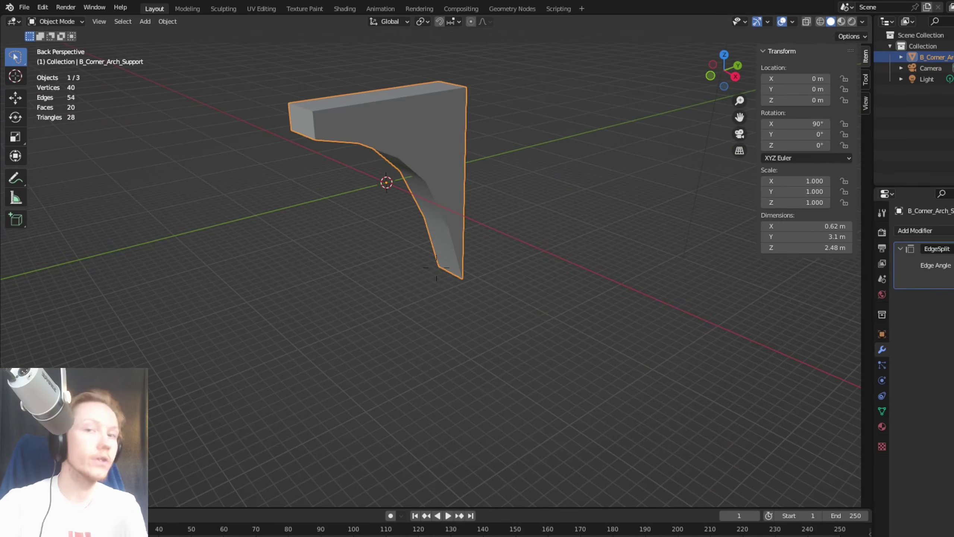
scroll(436, 268, "up", 1, "shift")
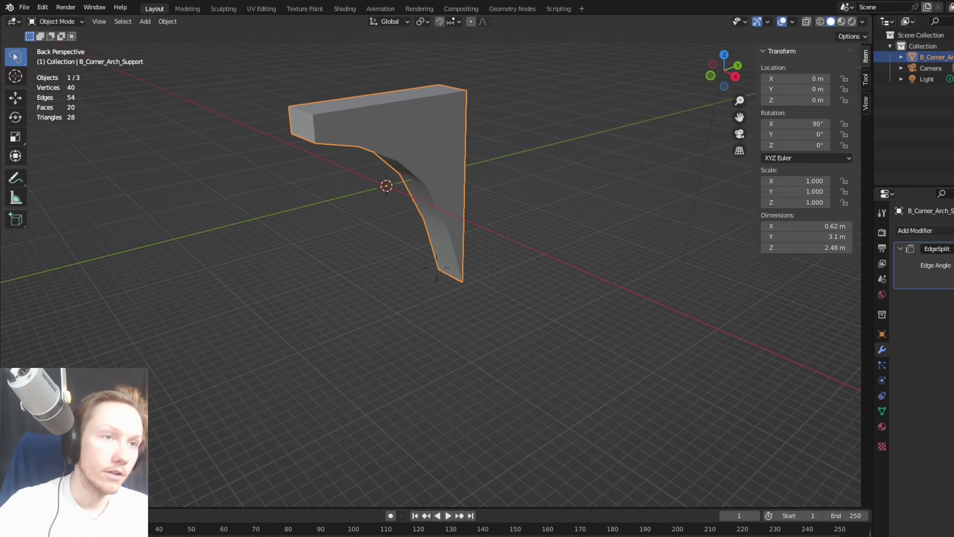
key("Delete")
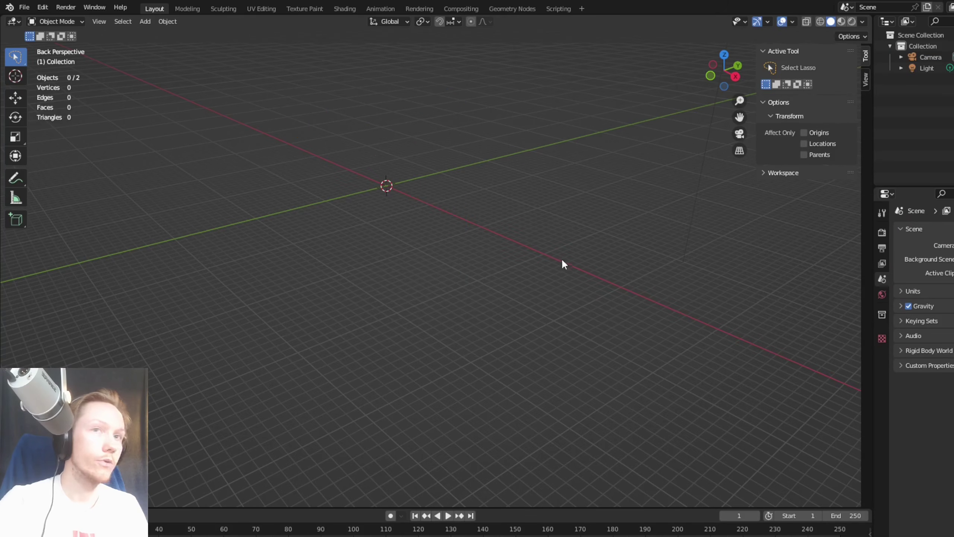
Step: Import the B Door model from its Wavefront (.obj) file and enter Edit Mode on it
left_click(24, 7)
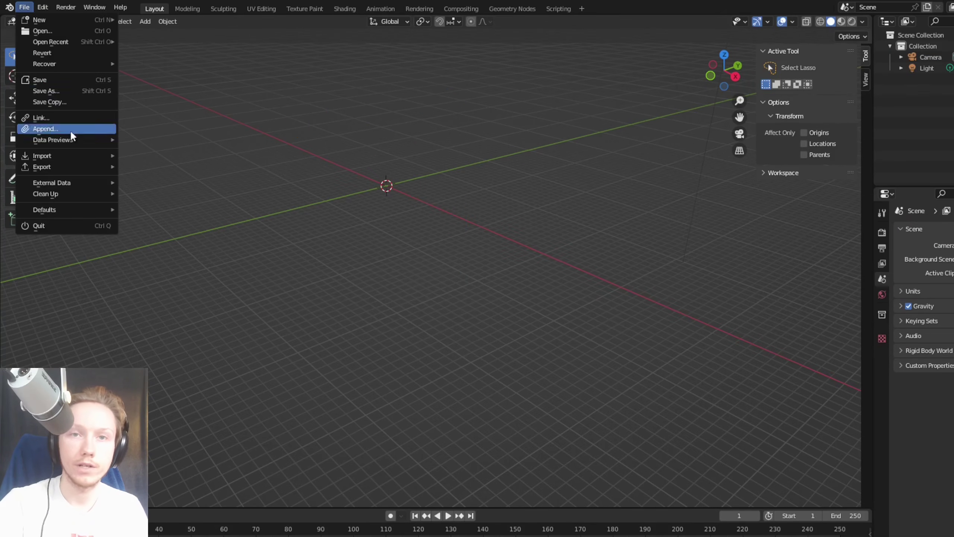
mouse_move(75, 161)
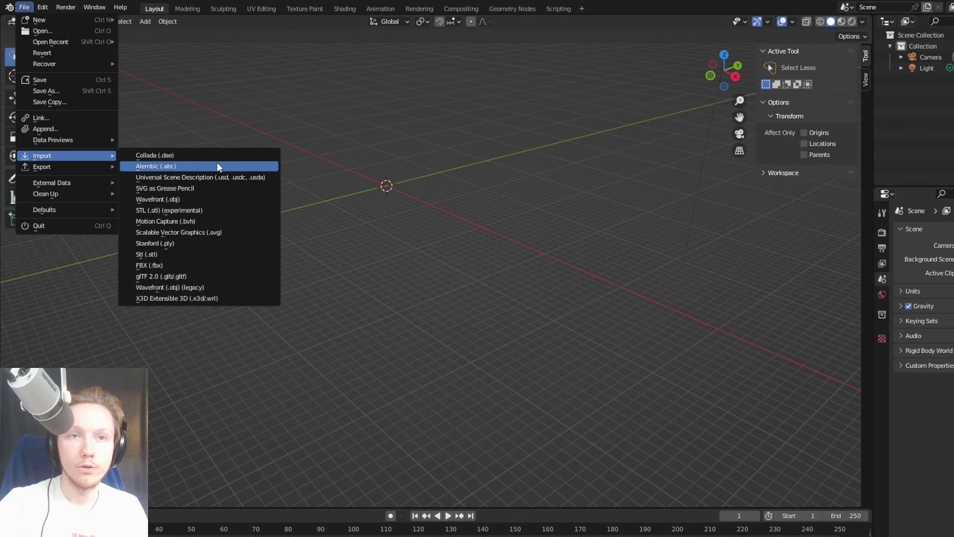
left_click(241, 194)
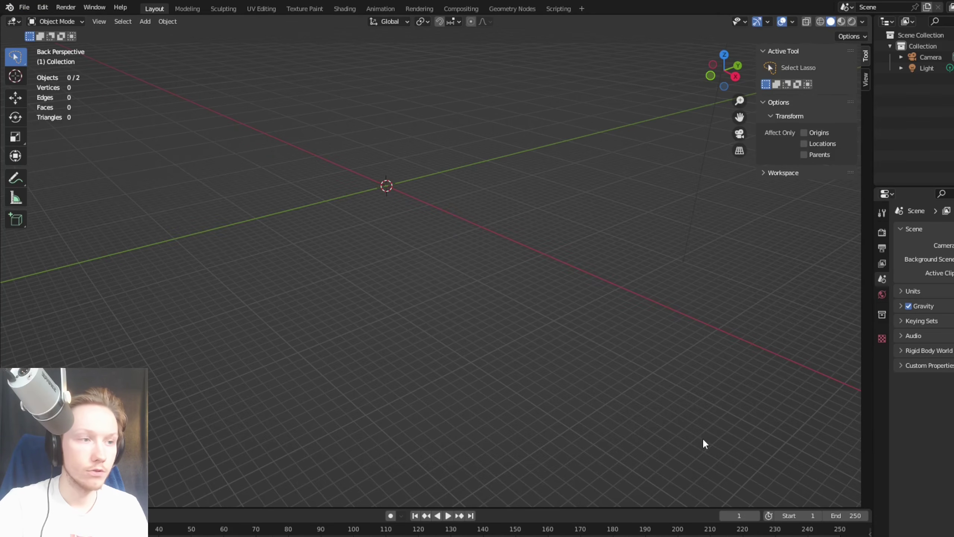
key("KP_Decimal")
key("Tab")
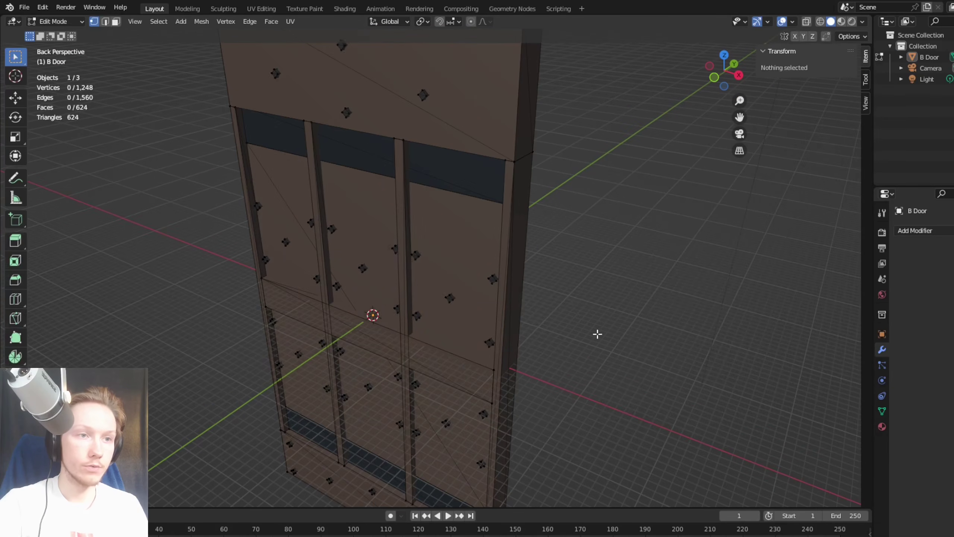
Step: Merge all of the door's vertices by distance and clear the selection
middle_click_drag(437, 268, 436, 267)
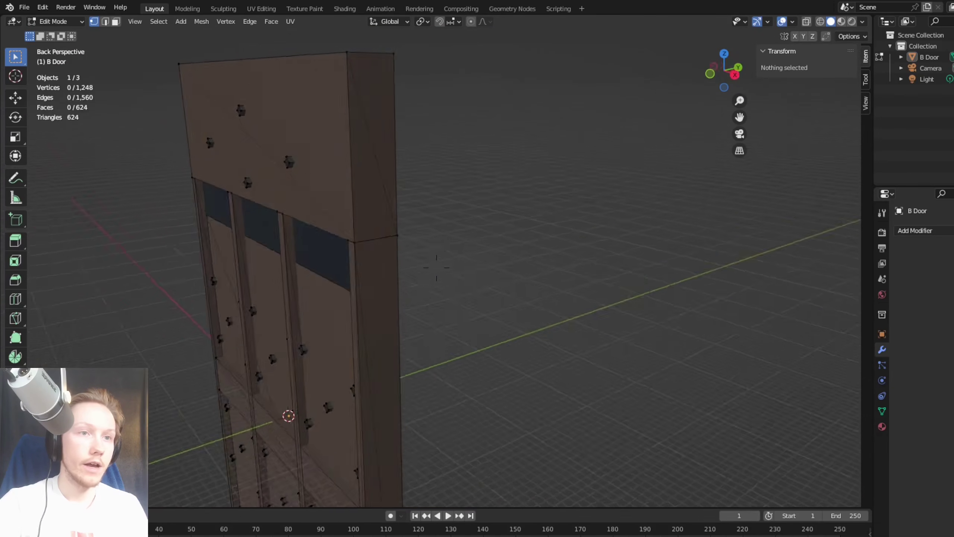
scroll(436, 267, "up", 3)
scroll(436, 267, "down", 5)
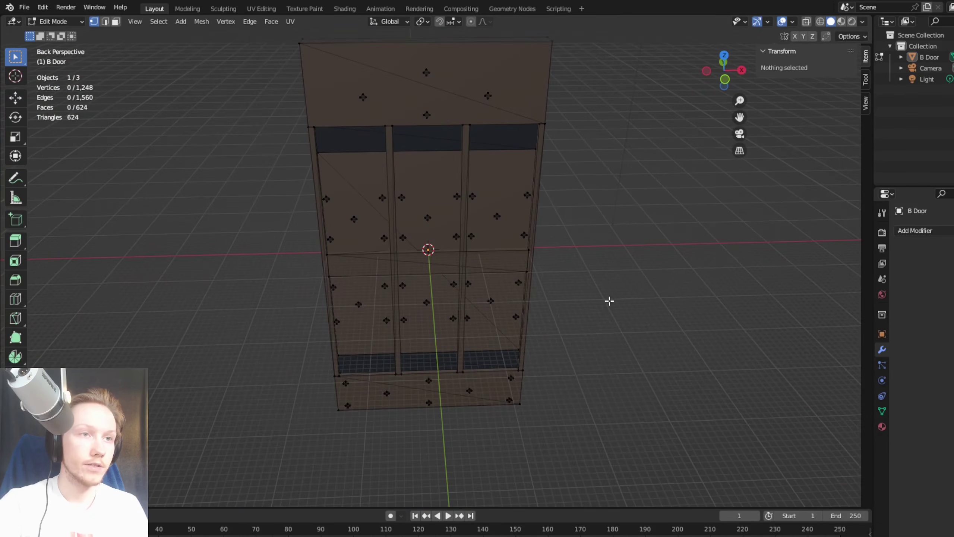
key("a")
key("m")
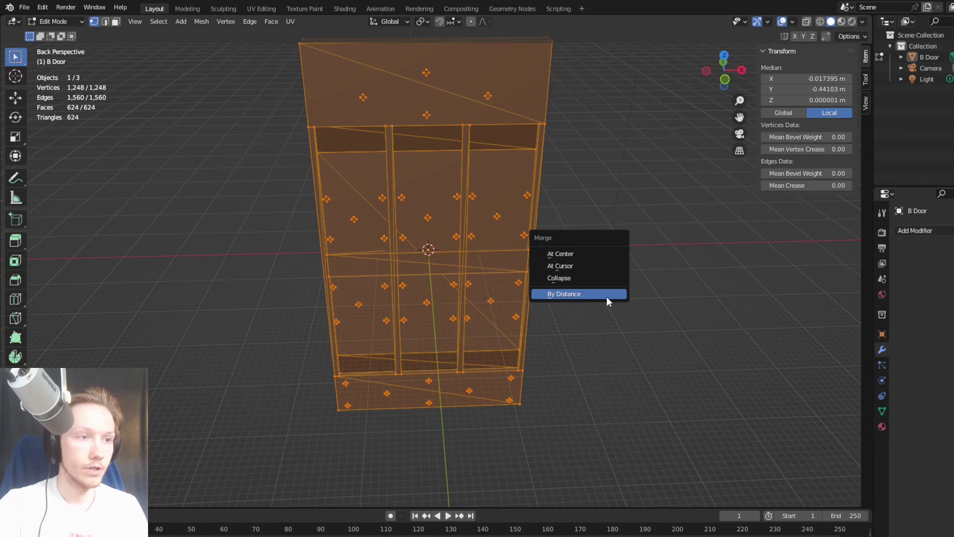
left_click(606, 295)
key("alt+a")
Step: Inspect the merged vertex where the door's top panel meets its side frame, and check the whole door mesh
scroll(436, 267, "up", 5)
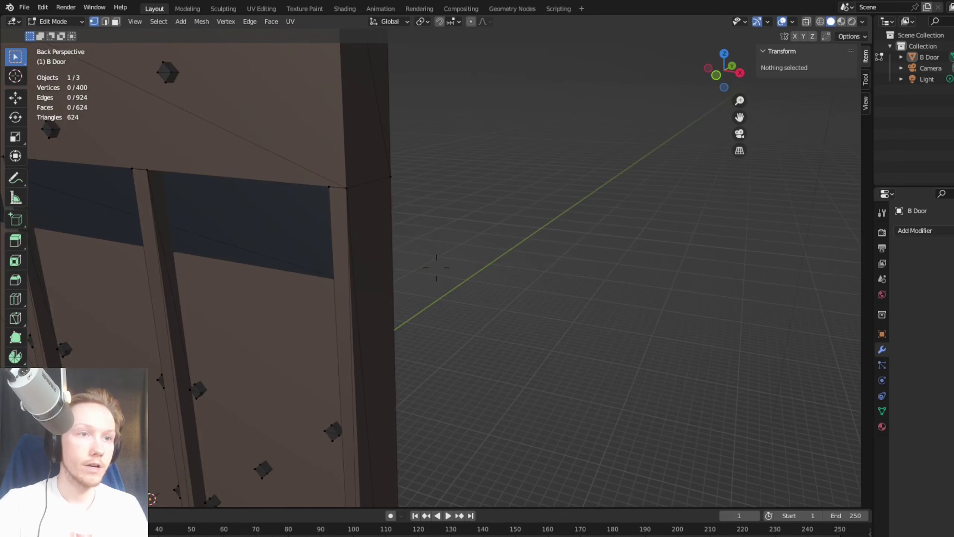
left_click(351, 195)
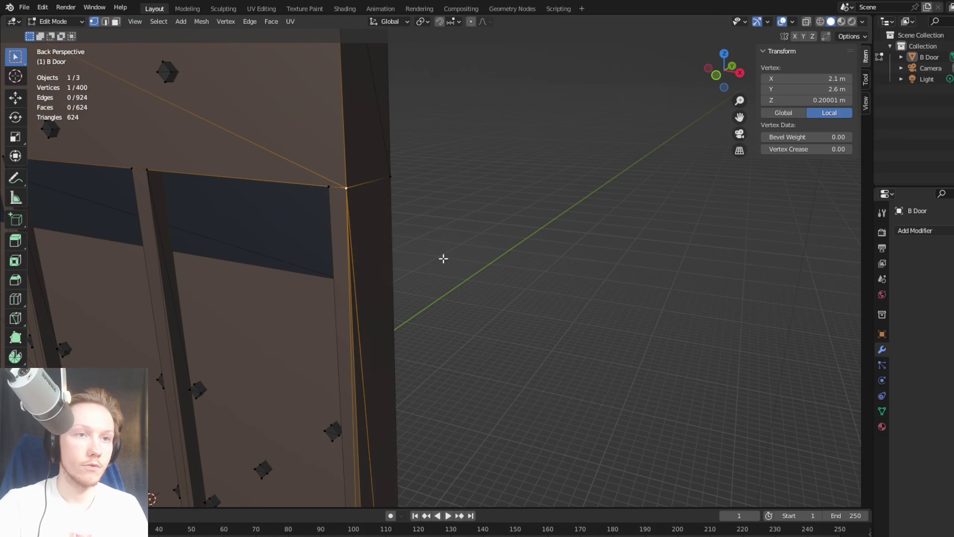
left_click(563, 367)
scroll(563, 367, "down", 6)
middle_click_drag(488, 320, 437, 256)
scroll(436, 267, "up", 3)
scroll(437, 267, "down", 3)
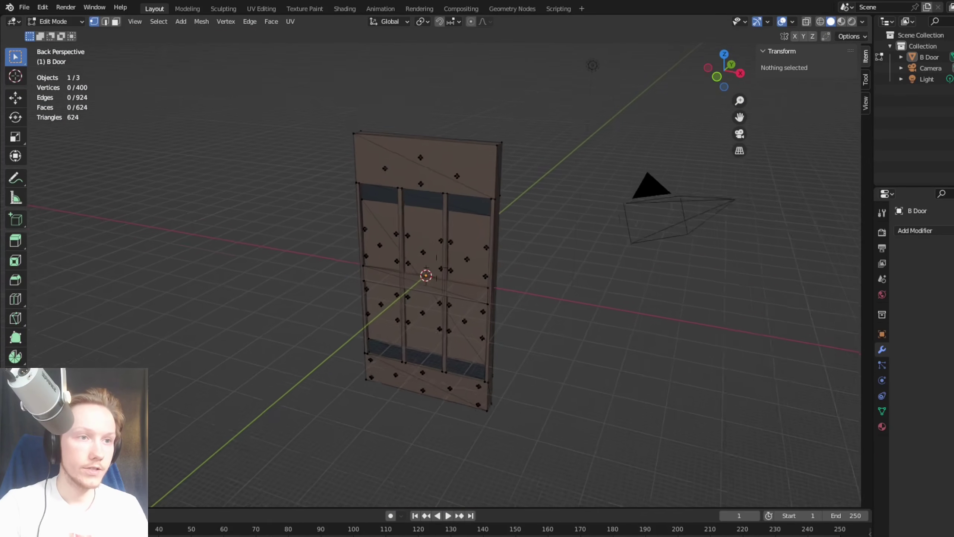
scroll(438, 255, "down", 2)
scroll(437, 257, "up", 4)
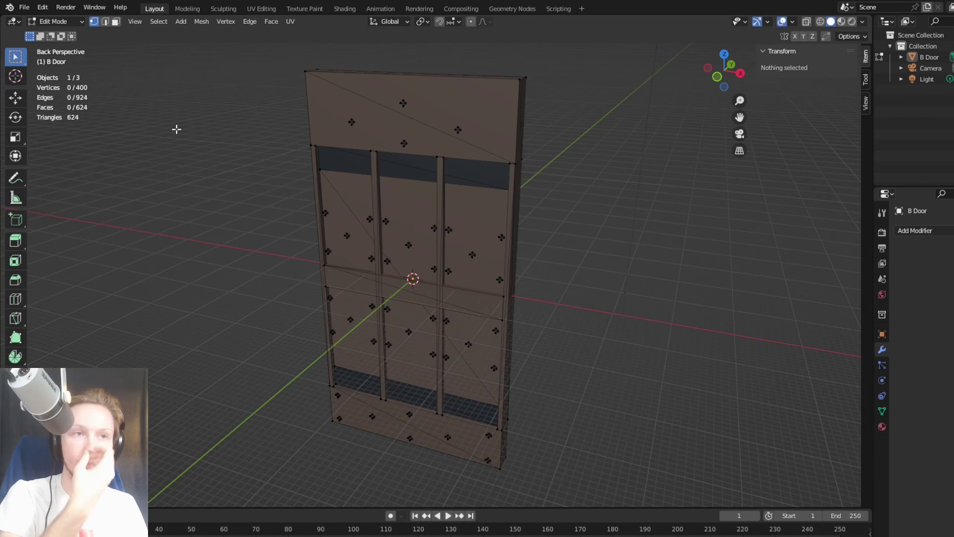
Step: Return the door to Object Mode, deselect it and bring up the export format choices
right_click(250, 238)
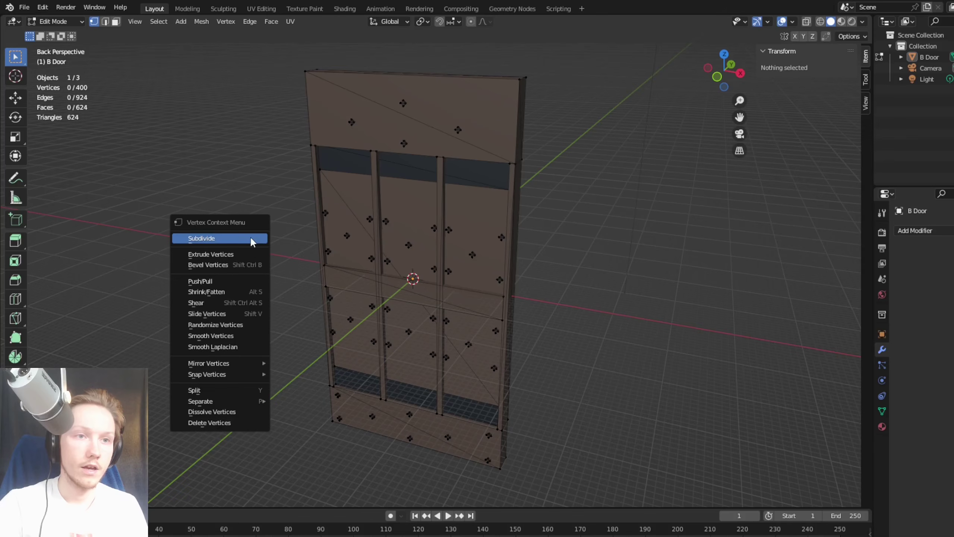
key("Tab")
right_click(338, 251)
left_click(316, 264)
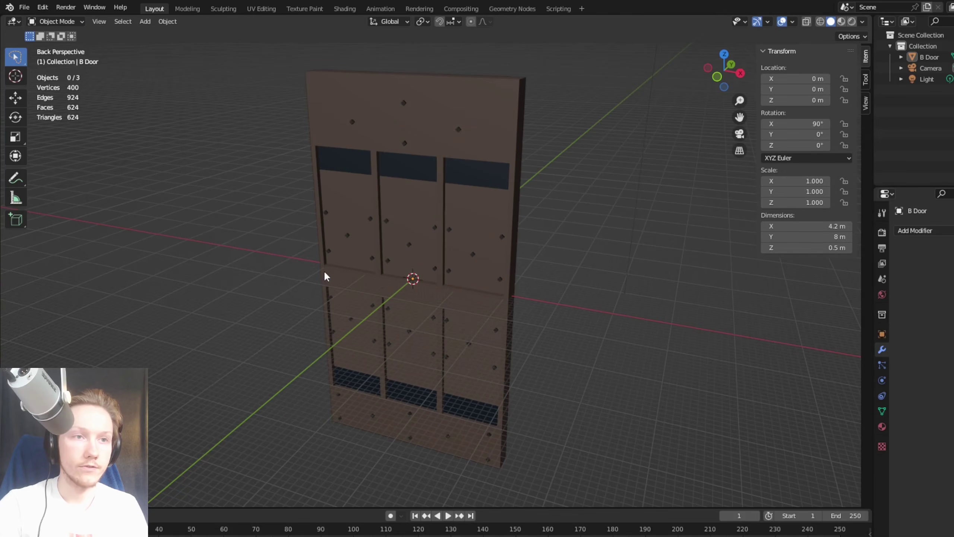
left_click(30, 8)
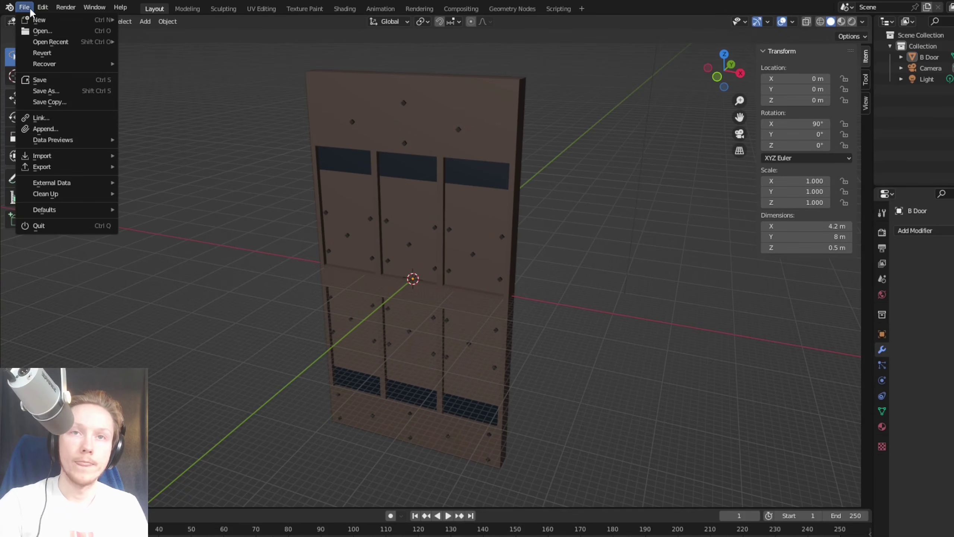
mouse_move(83, 165)
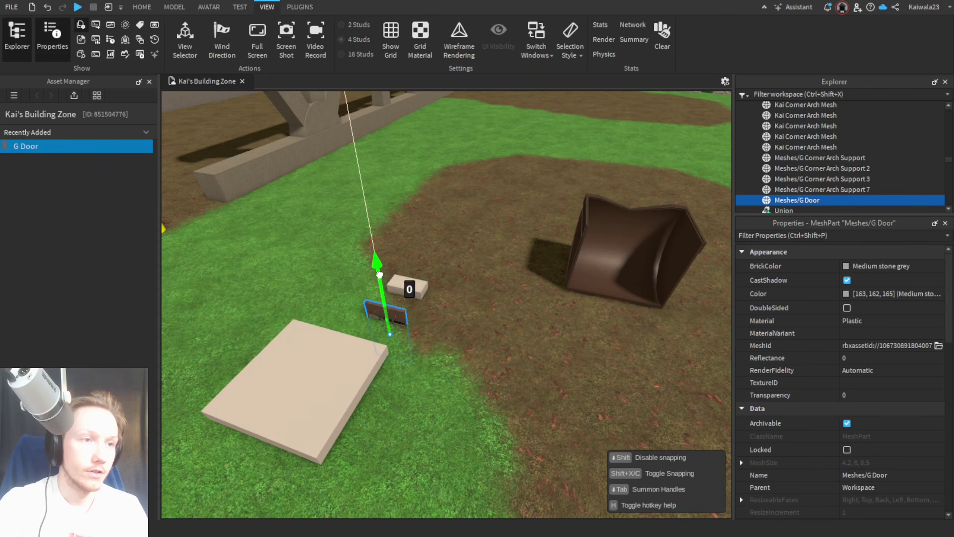
Step: Move the imported G Door mesh onto the dirt area and raise the part-built Door model out of the ground beside it
left_click(359, 184)
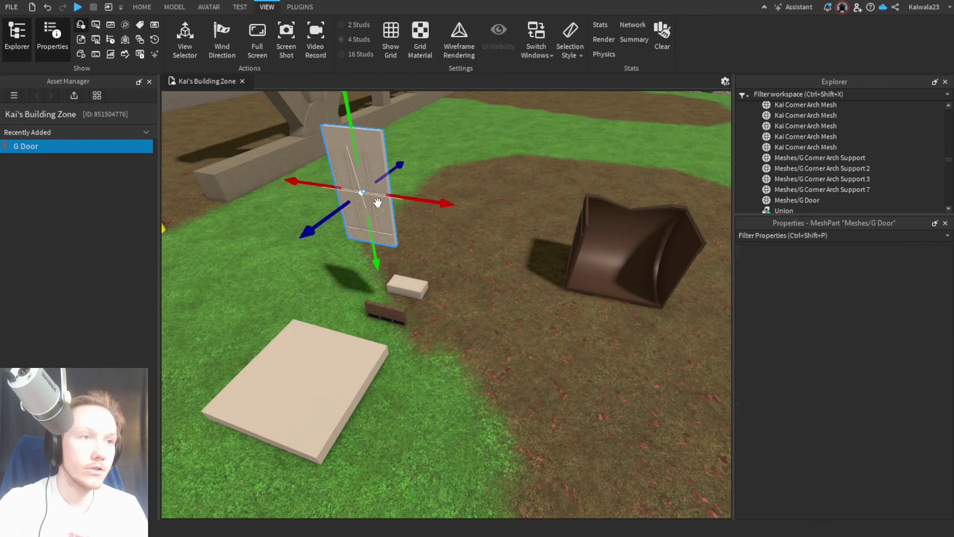
left_click_drag(397, 192, 496, 338)
left_click(494, 341)
scroll(479, 329, "up", 2)
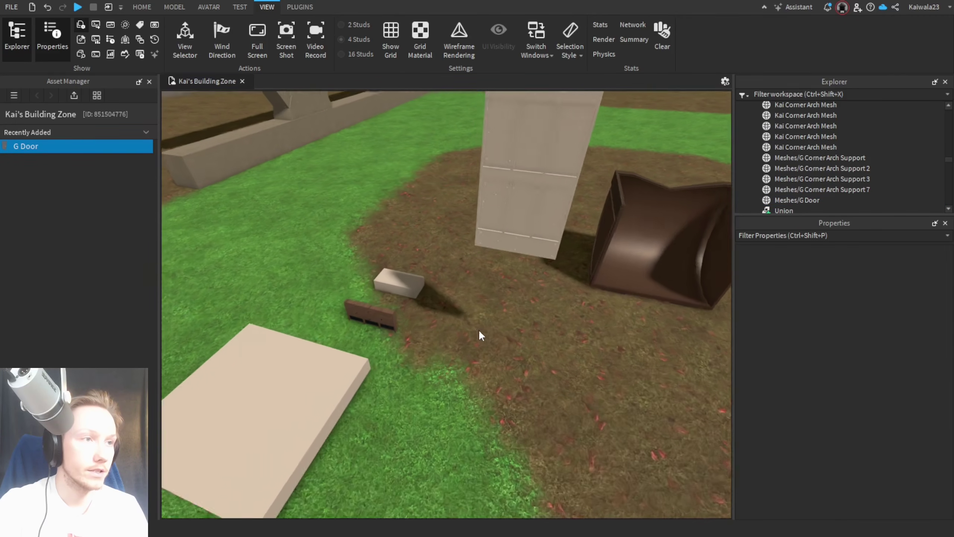
left_click(370, 314)
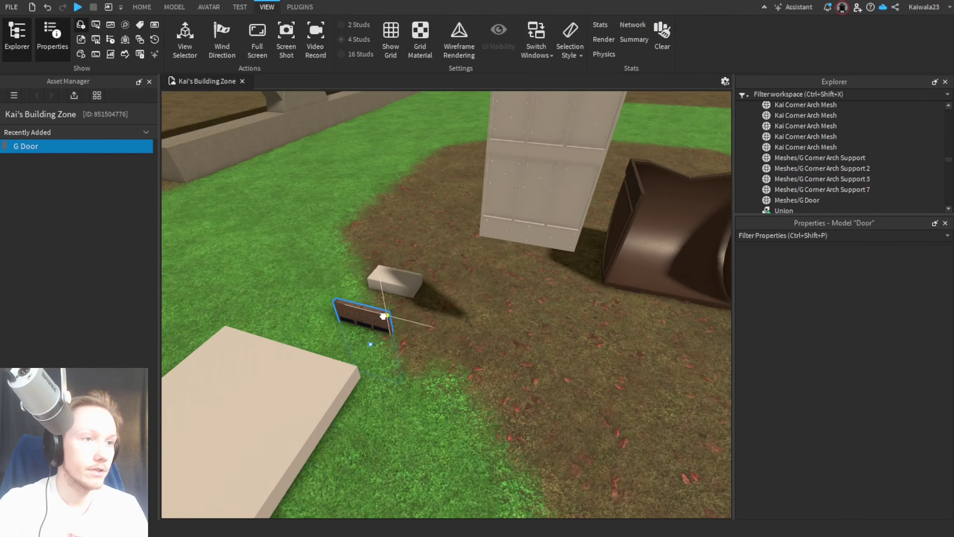
left_click_drag(358, 300, 365, 208)
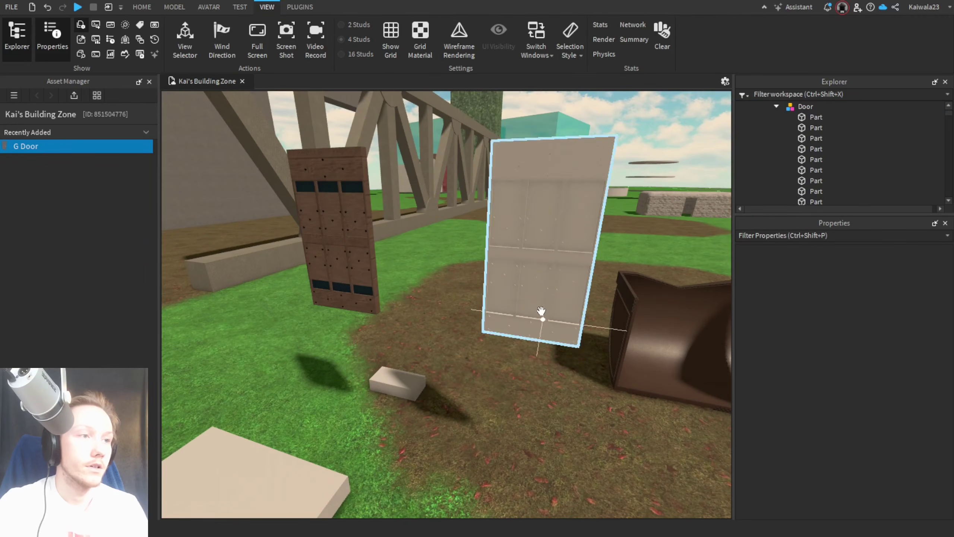
Step: Set the G Door mesh's material to Wood and deselect it
left_click(540, 315)
key("f")
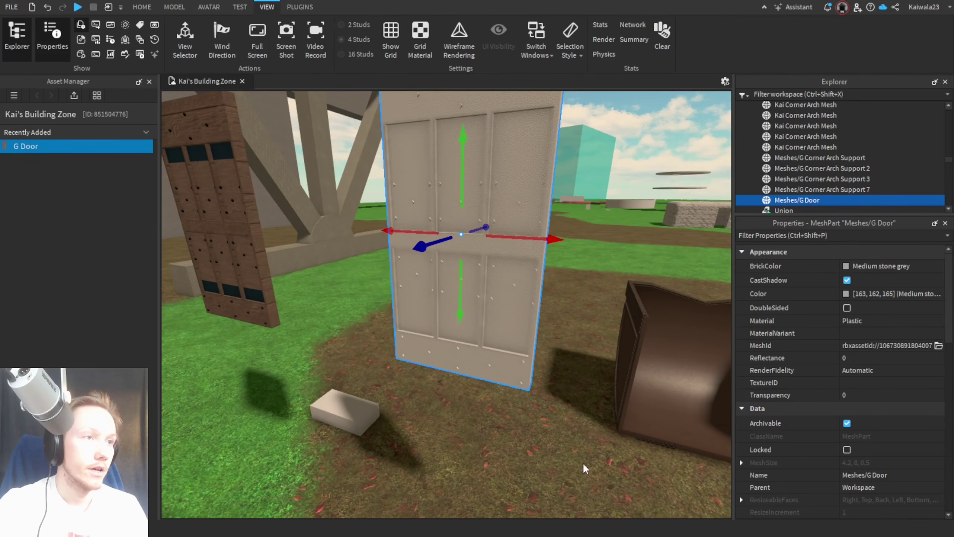
left_click(866, 319)
key("w")
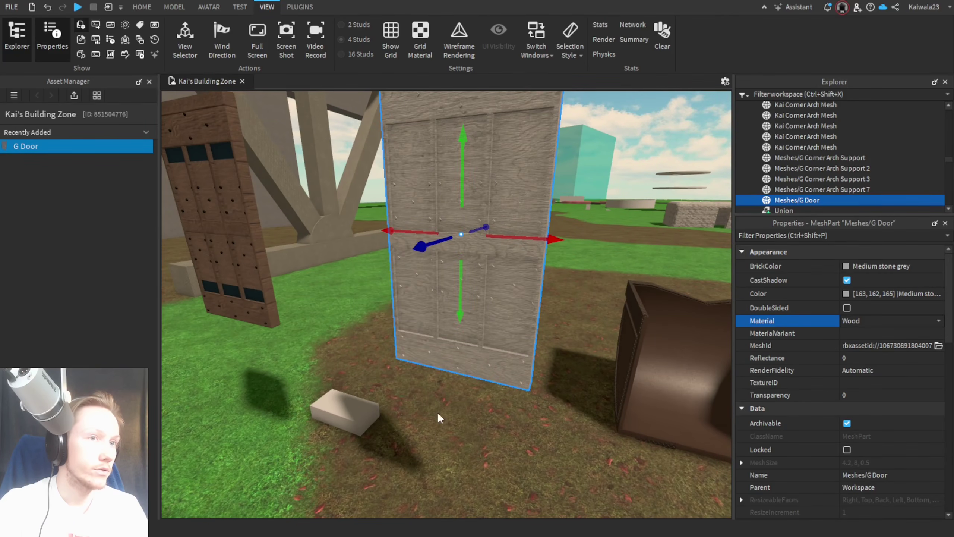
left_click(263, 289)
left_click(348, 471)
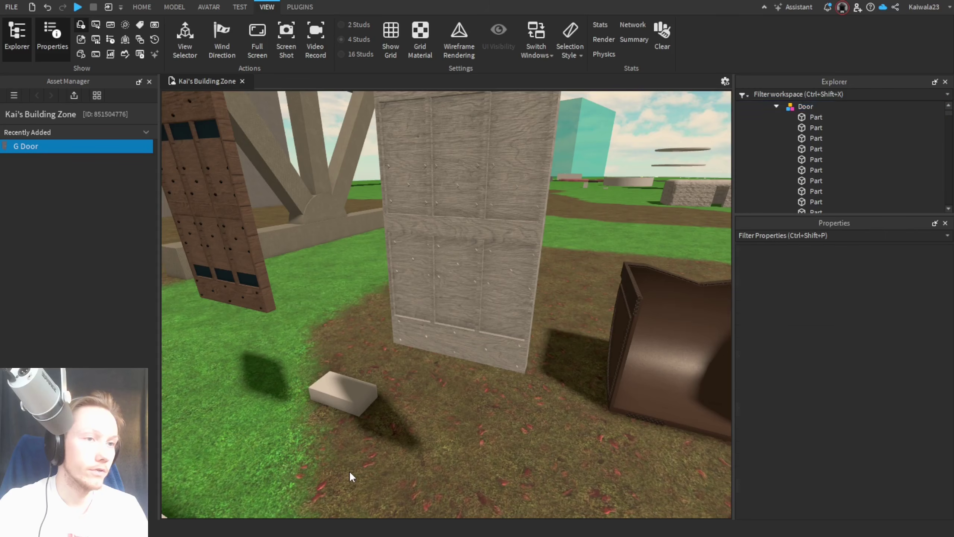
Step: Copy the hex colour code #6c584b from a frame part of the original part-built door
left_click(244, 225)
left_click(845, 293)
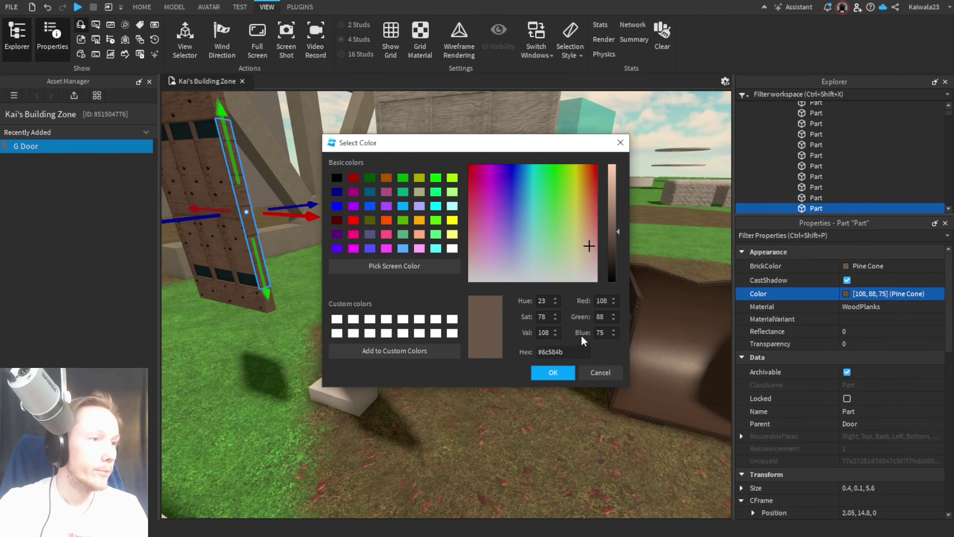
left_click_drag(580, 351, 524, 351)
key("ctrl+c")
left_click(552, 372)
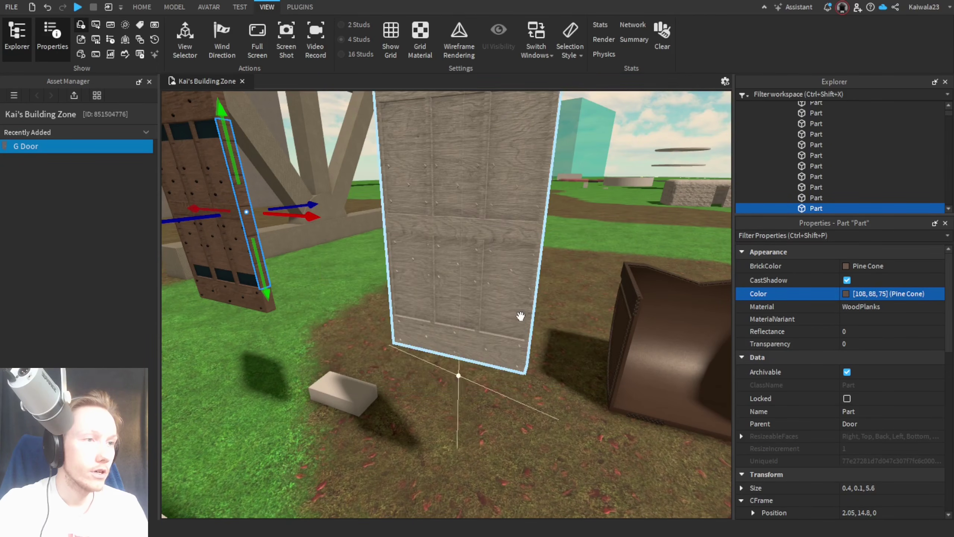
Step: Set the G Door mesh's colour to hex #6c584b and deselect it
left_click(458, 292)
left_click(846, 294)
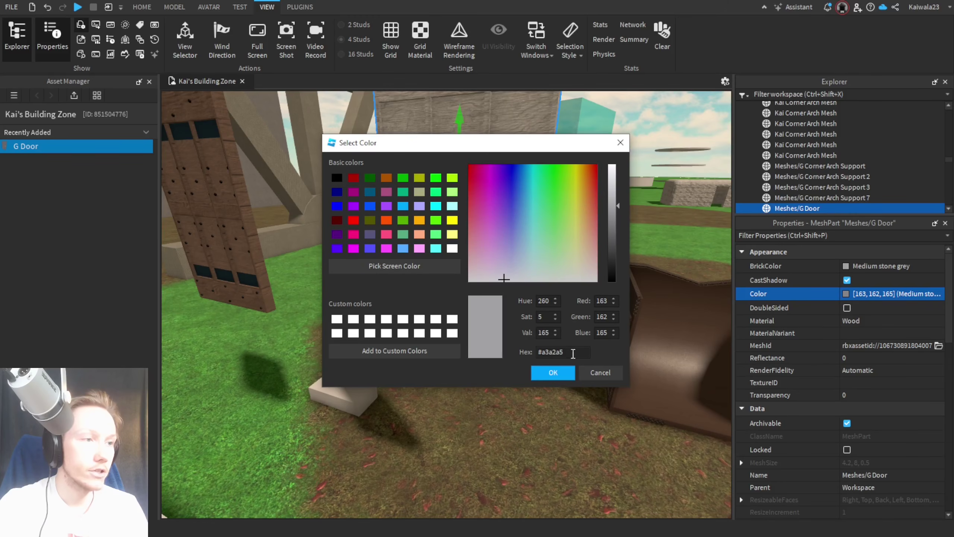
left_click_drag(580, 352, 540, 352)
key("ctrl+v")
left_click(563, 373)
left_click(473, 449)
scroll(471, 449, "up", 5)
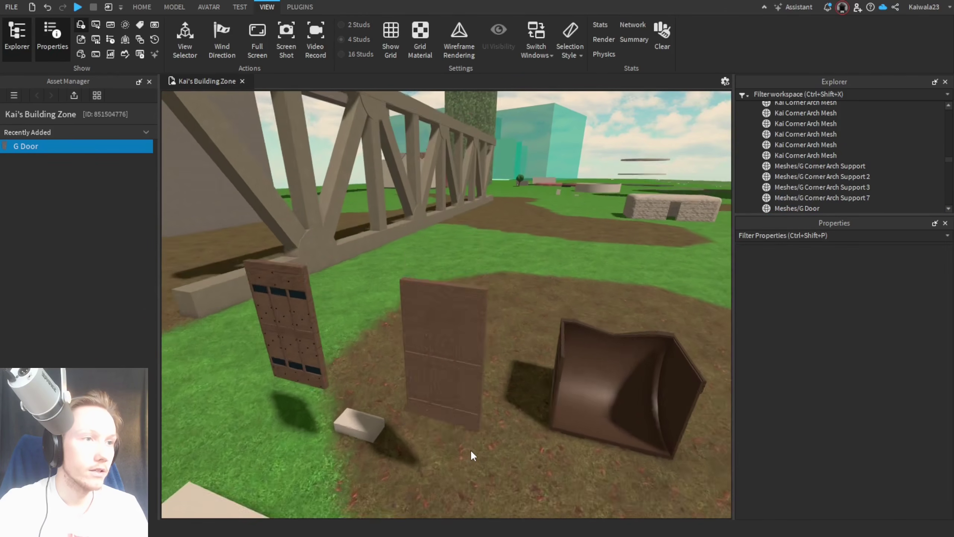
Step: Run the physics simulation to compare how the mesh door and the part-built door fall, and stop it
left_click(484, 410)
scroll(486, 413, "up", 3)
scroll(485, 413, "down", 4)
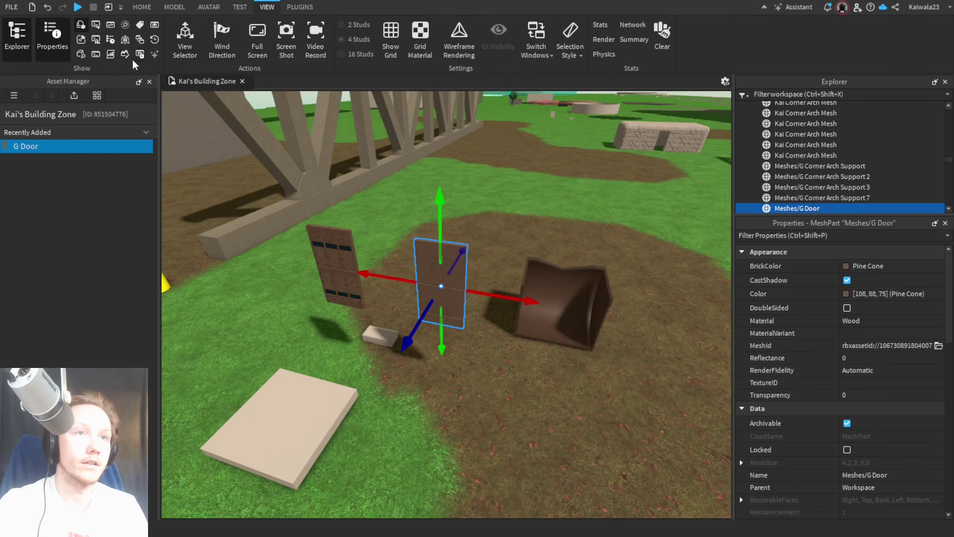
left_click(239, 7)
left_click(13, 55)
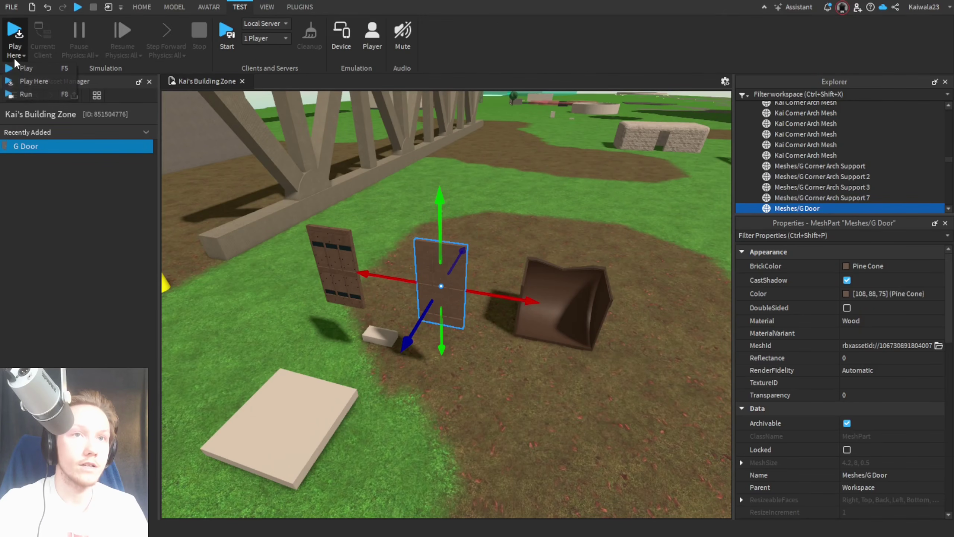
left_click(22, 93)
scroll(512, 413, "up", 5)
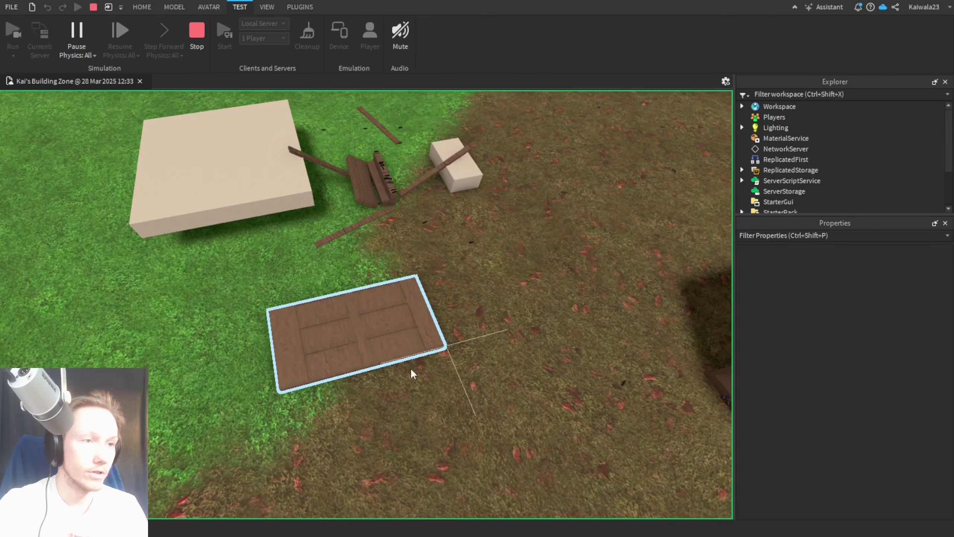
right_click_drag(492, 419, 491, 419)
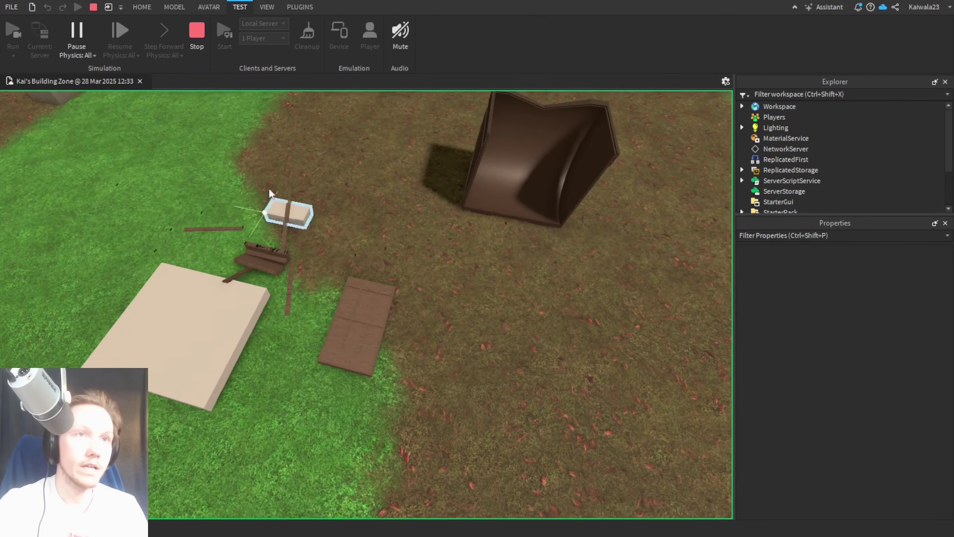
left_click(197, 38)
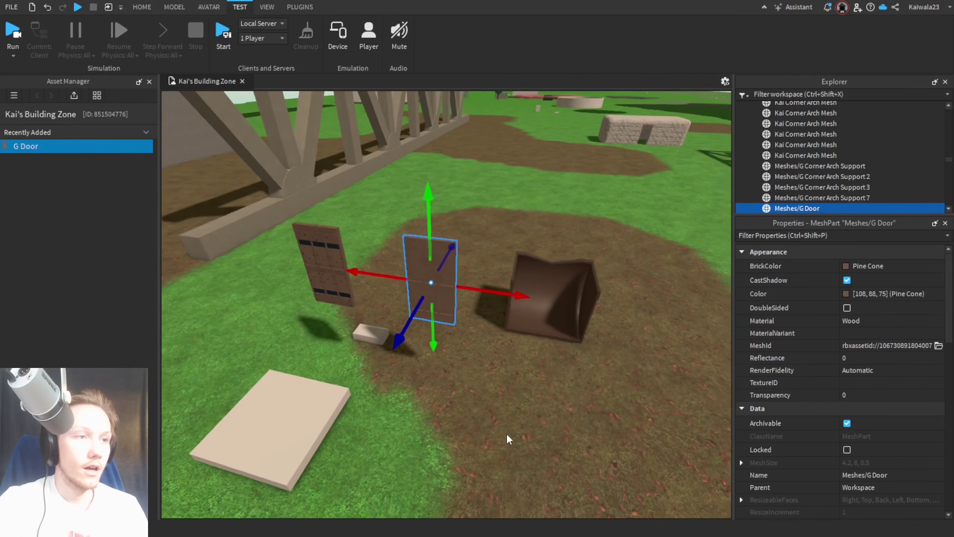
right_click_drag(506, 433, 502, 433)
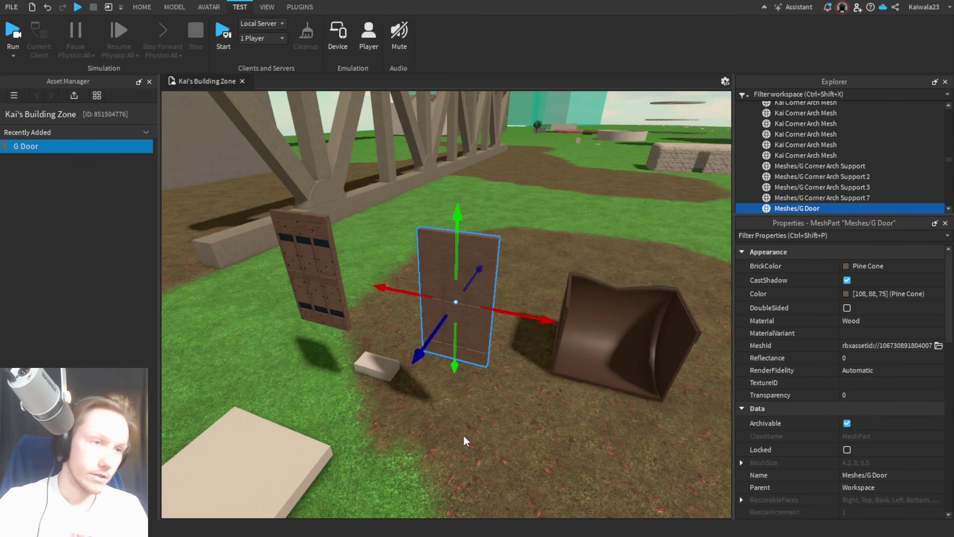
Step: Switch to Blender and put the B Door object into Vertex Paint mode
key("alt+Tab")
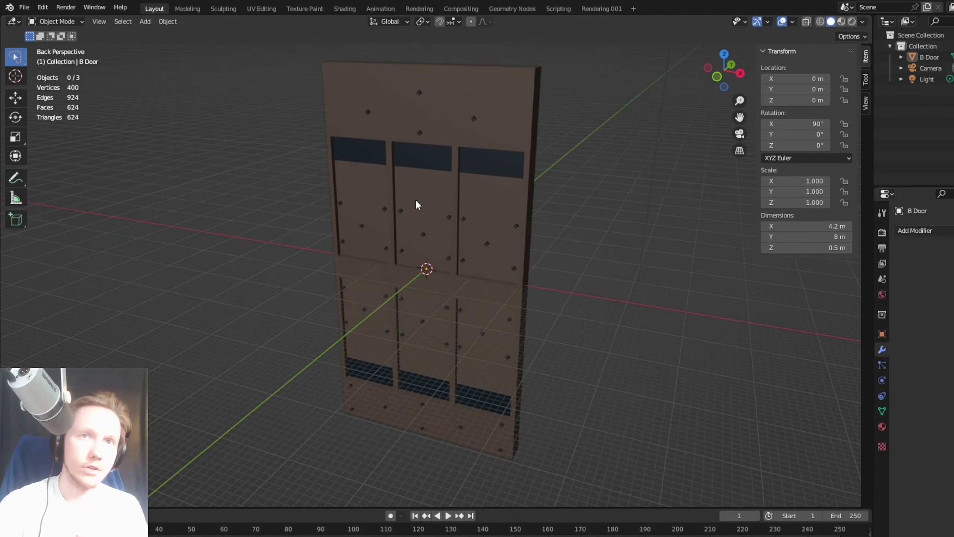
left_click(416, 202)
left_click(217, 194)
left_click(67, 21)
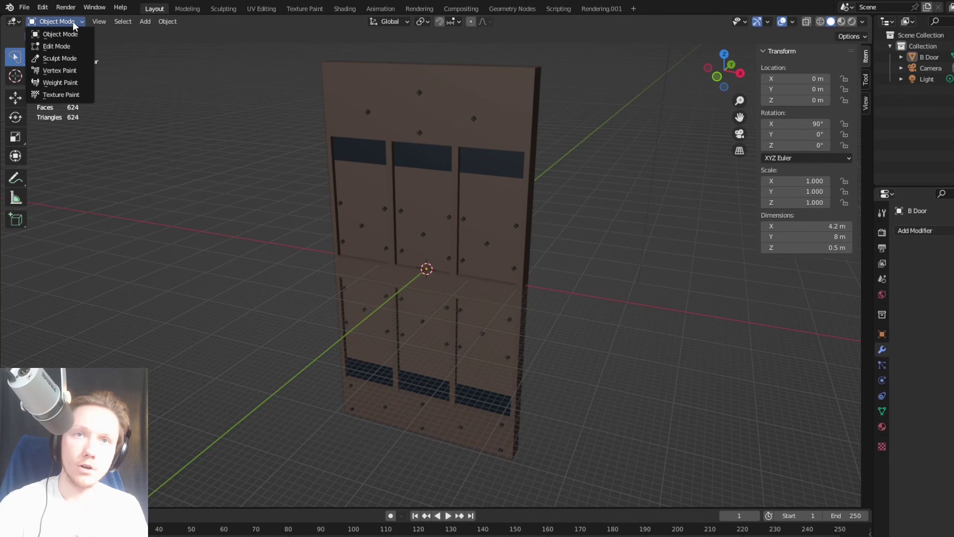
key("Tab")
key("Tab")
key("Tab")
key("Tab")
key("Tab")
key("Tab")
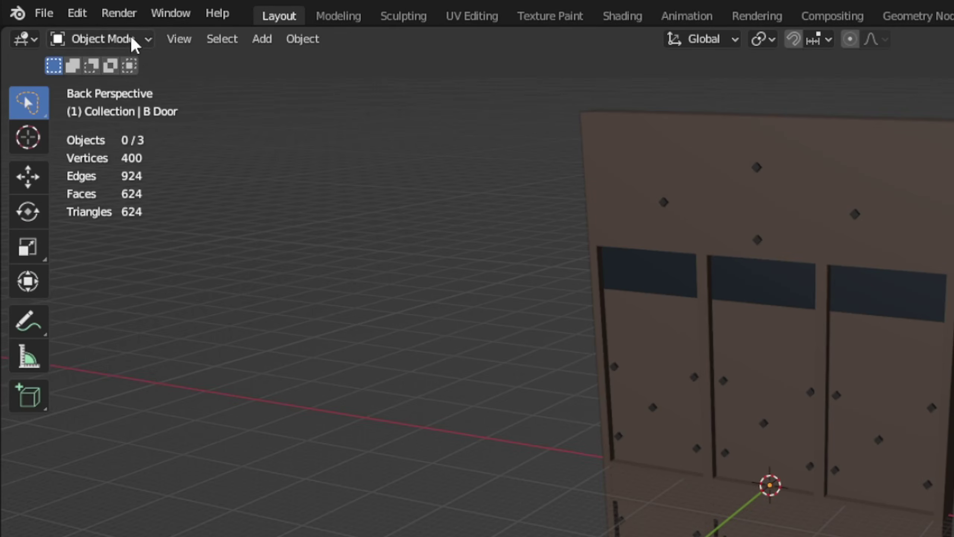
left_click(133, 39)
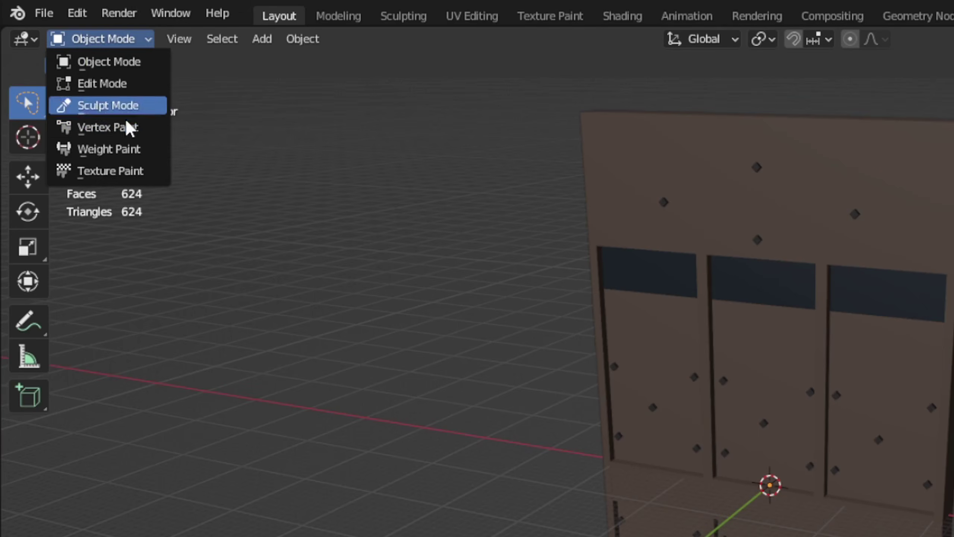
left_click(123, 126)
mouse_move(788, 484)
middle_mouse_down()
mouse_move(753, 477)
mouse_move(908, 485)
mouse_move(787, 483)
middle_mouse_up()
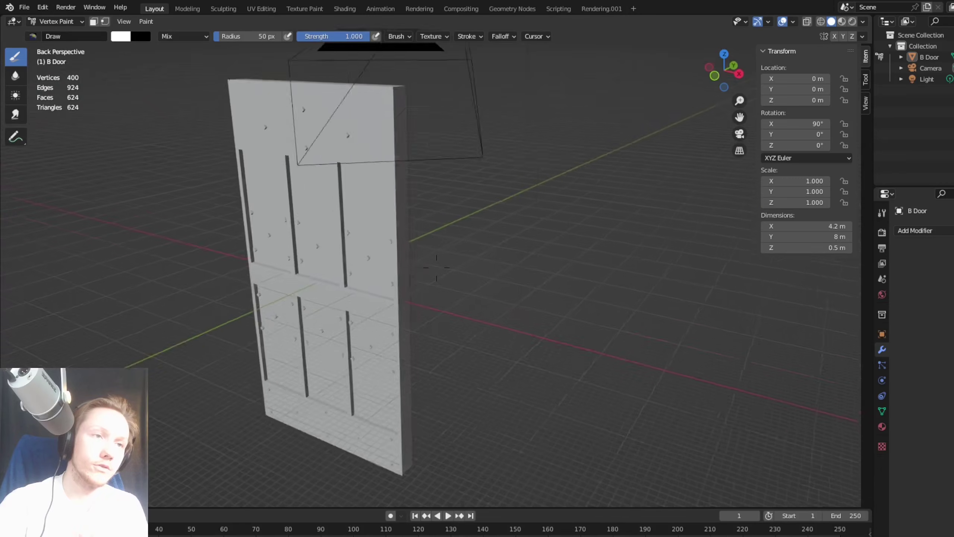
Step: Set the brush colour to bright green (H 0.358, S 1.000, V 1.000) and paint test strokes across the door's front
middle_click_drag(436, 268, 611, 282)
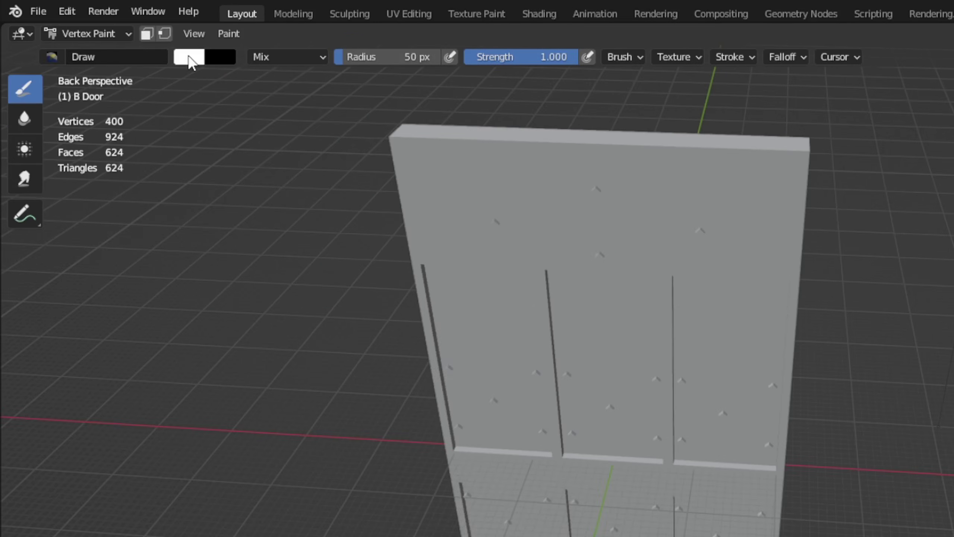
left_click(121, 38)
left_click_drag(268, 166, 195, 104)
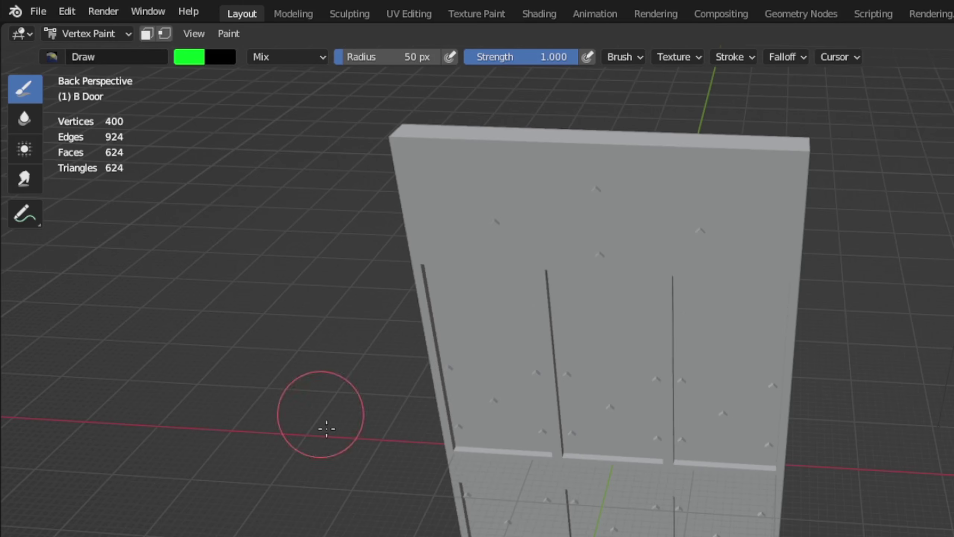
mouse_move(429, 161)
left_mouse_down()
mouse_move(516, 220)
mouse_move(766, 207)
mouse_move(612, 535)
left_mouse_up()
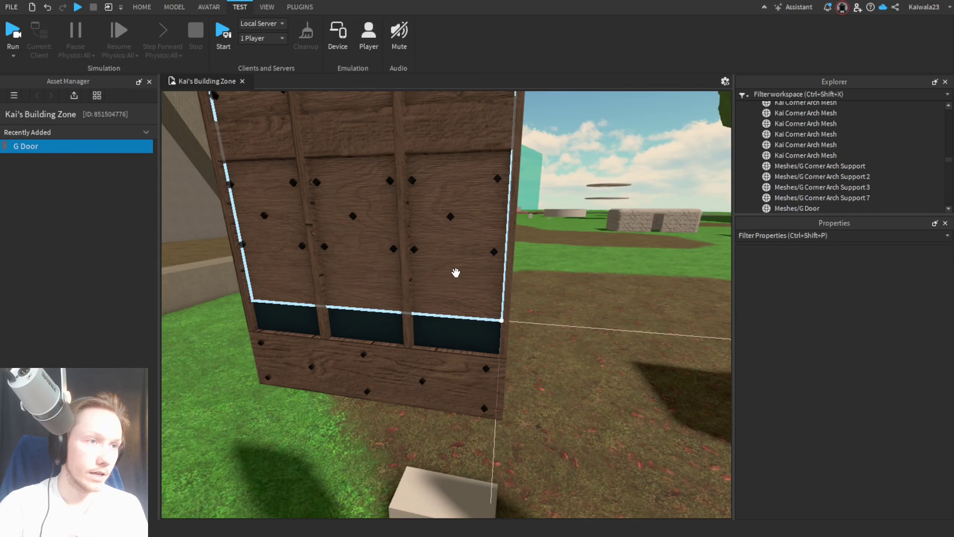
Step: Switch to Roblox Studio and copy the hex colour code #6c584b from the original door's wood panel part
left_click(456, 273)
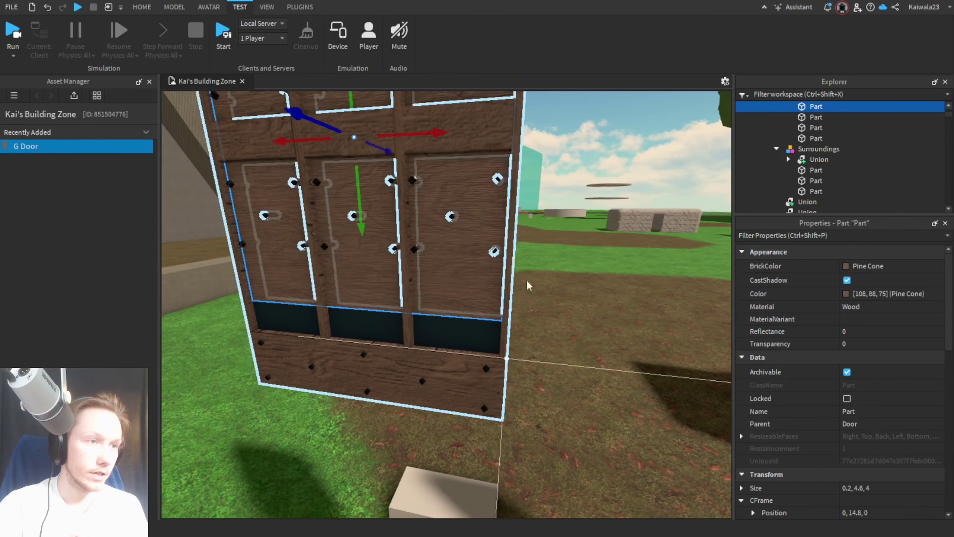
left_click(846, 294)
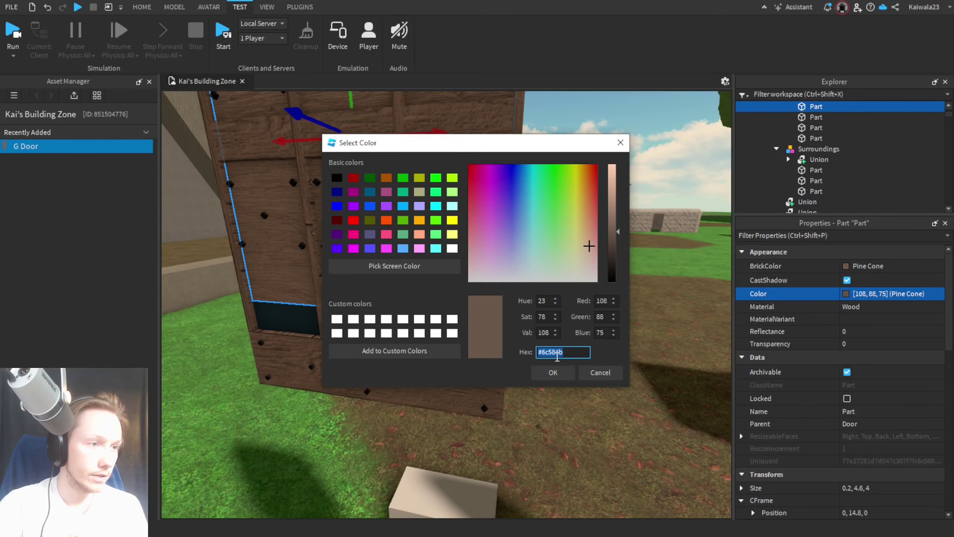
left_click(554, 372)
left_click(564, 446)
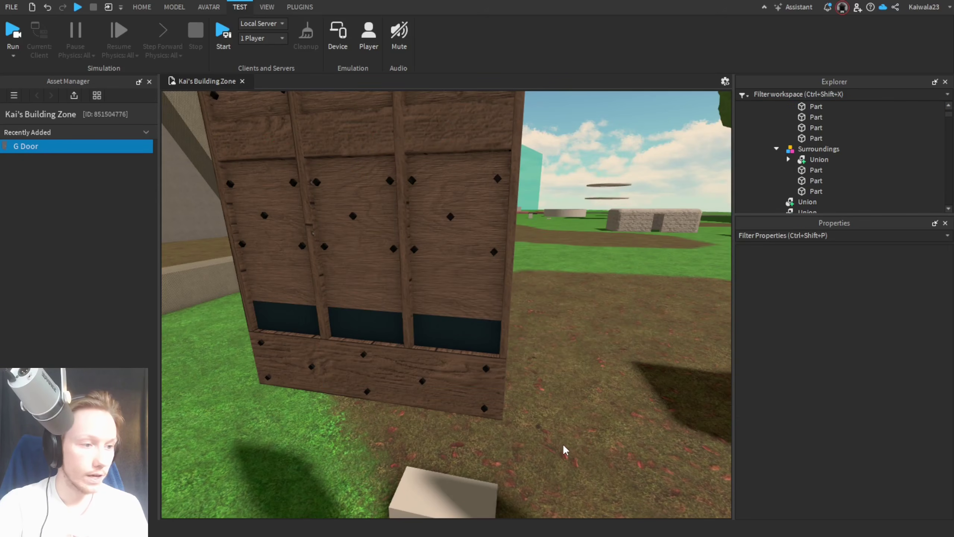
Step: Switch to Blender, set the brush colour to hex #6c584b and paint across the middle of the door
left_click(118, 38)
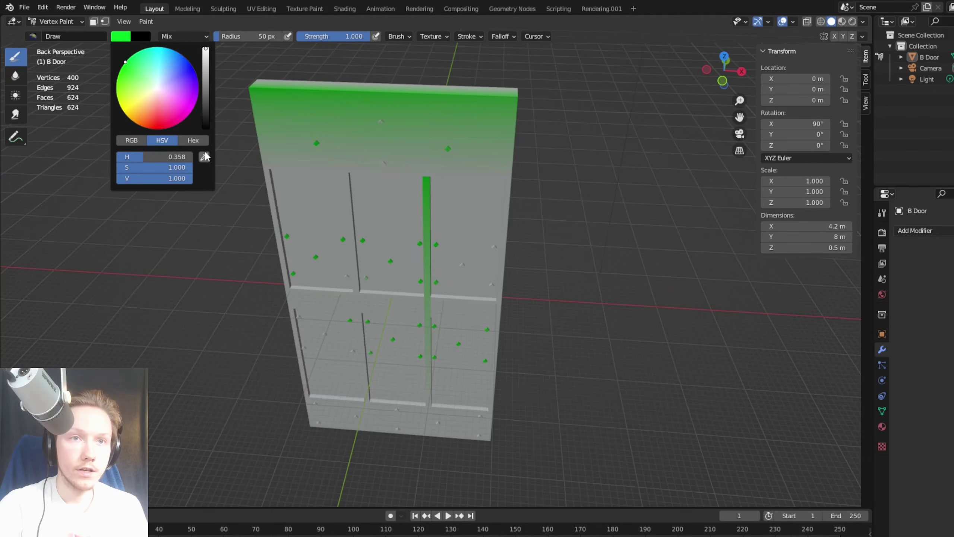
left_click(193, 140)
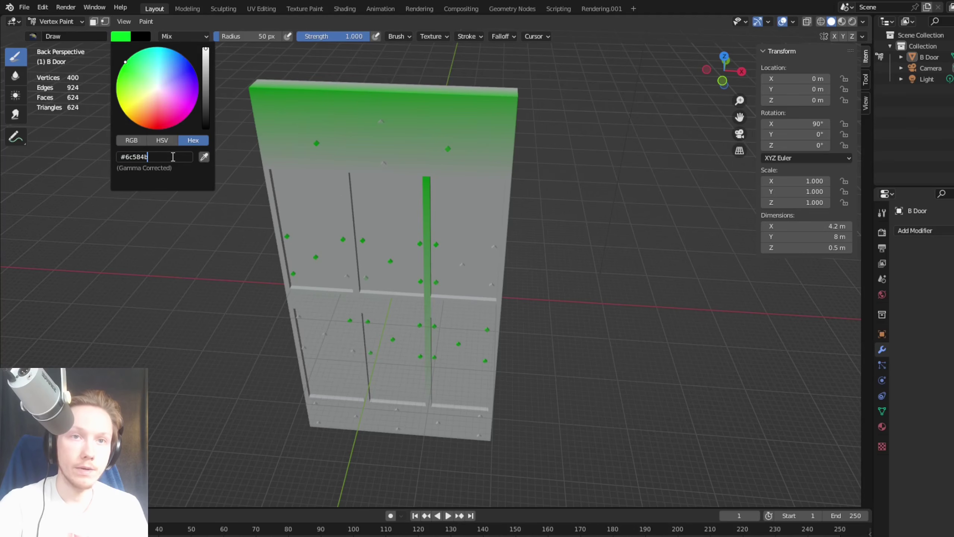
key("Return")
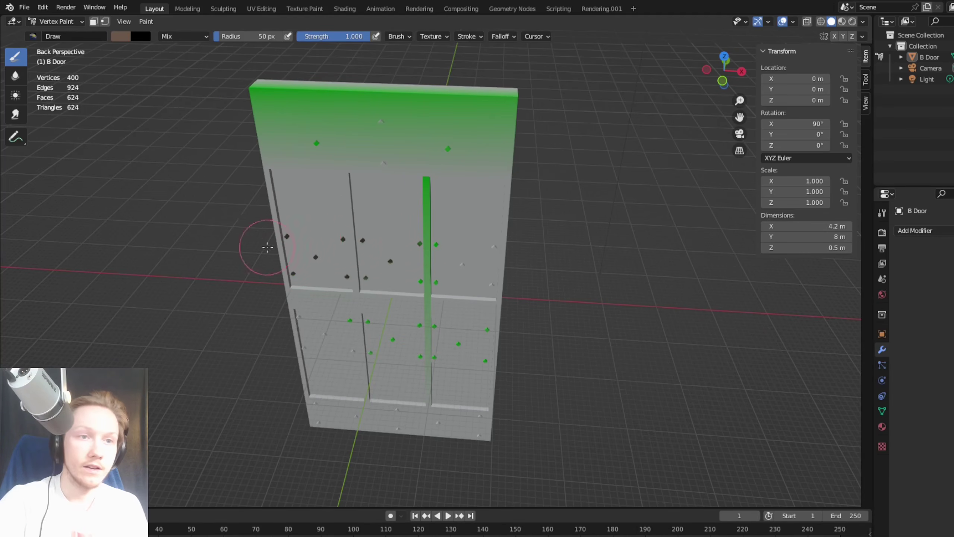
mouse_move(518, 232)
left_mouse_down()
mouse_move(415, 158)
mouse_move(261, 279)
left_mouse_up()
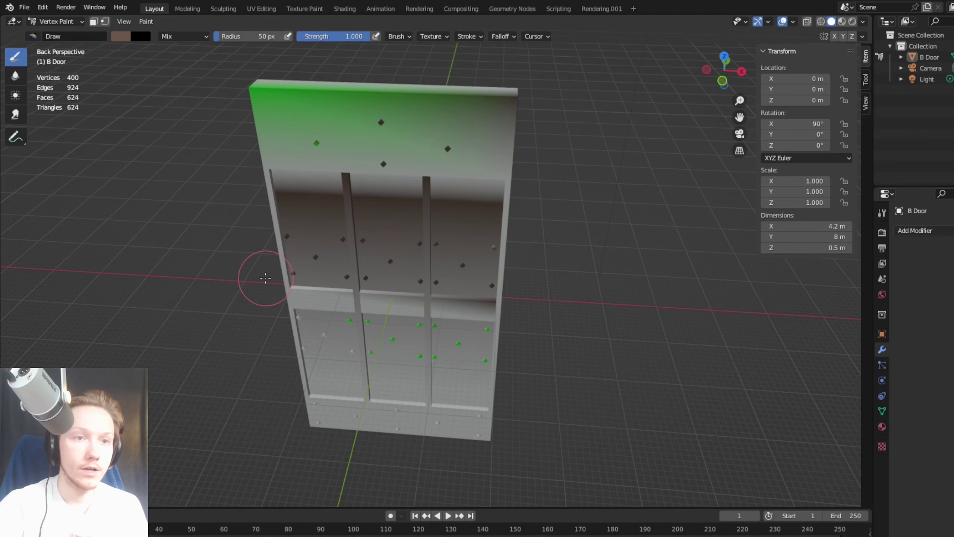
Step: Paint the whole door brown with the brush radius set to 500 px, and turn on X-ray display
scroll(242, 281, "down", 4)
scroll(243, 281, "up", 3)
left_click_drag(426, 81, 462, 81)
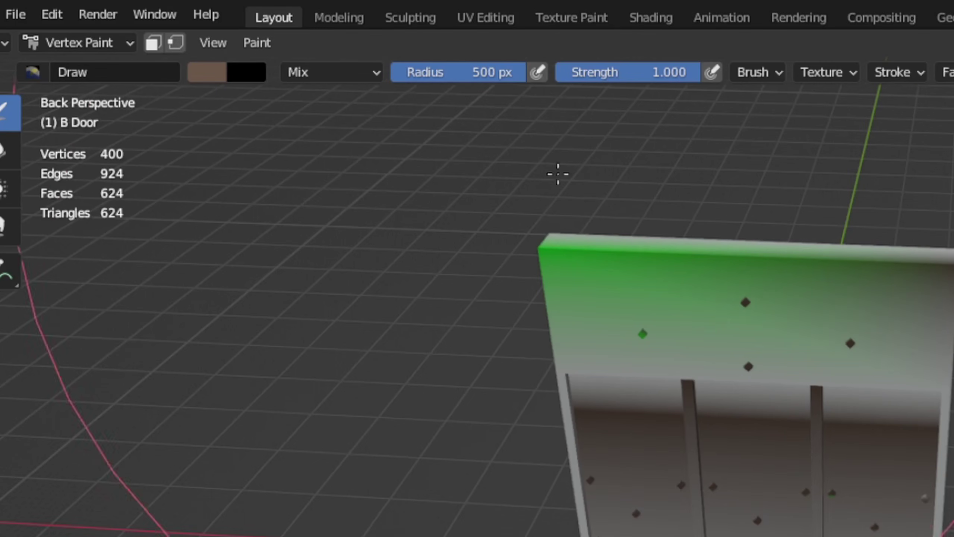
mouse_move(617, 296)
left_mouse_down()
mouse_move(701, 309)
mouse_move(953, 536)
mouse_move(364, 413)
left_mouse_up()
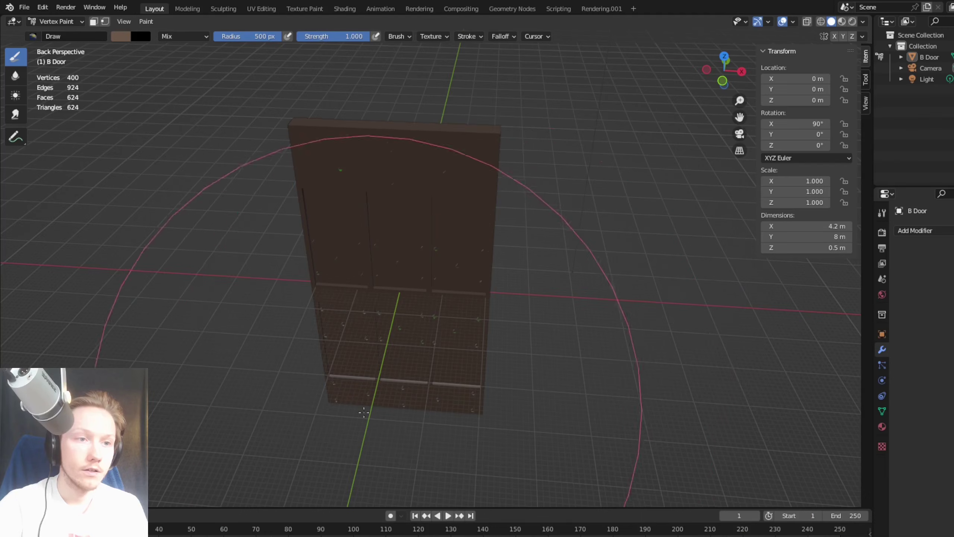
left_click(807, 22)
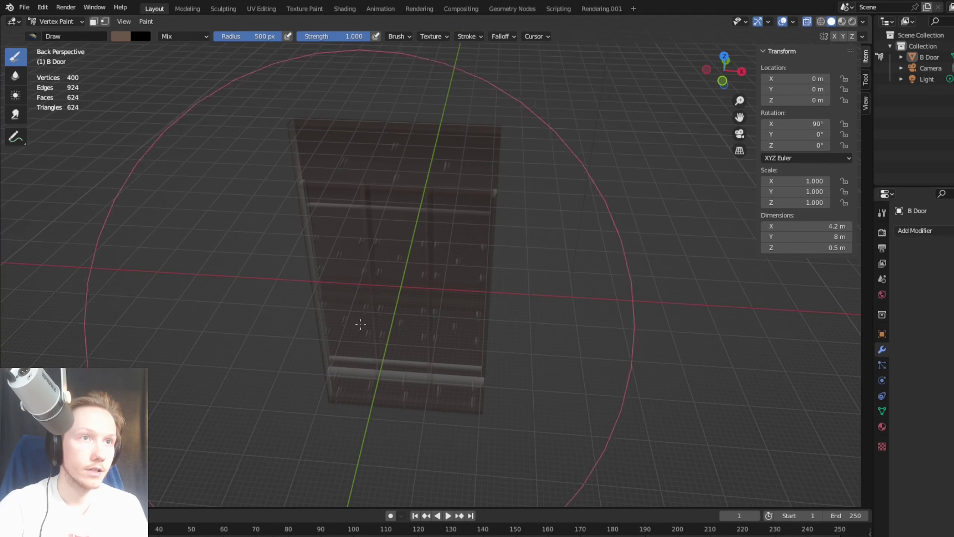
Step: Paint another brown stroke down the door and turn off X-ray display
middle_click_drag(398, 173, 468, 184)
mouse_move(469, 185)
left_mouse_down()
mouse_move(569, 283)
mouse_move(488, 357)
mouse_move(497, 391)
left_mouse_up()
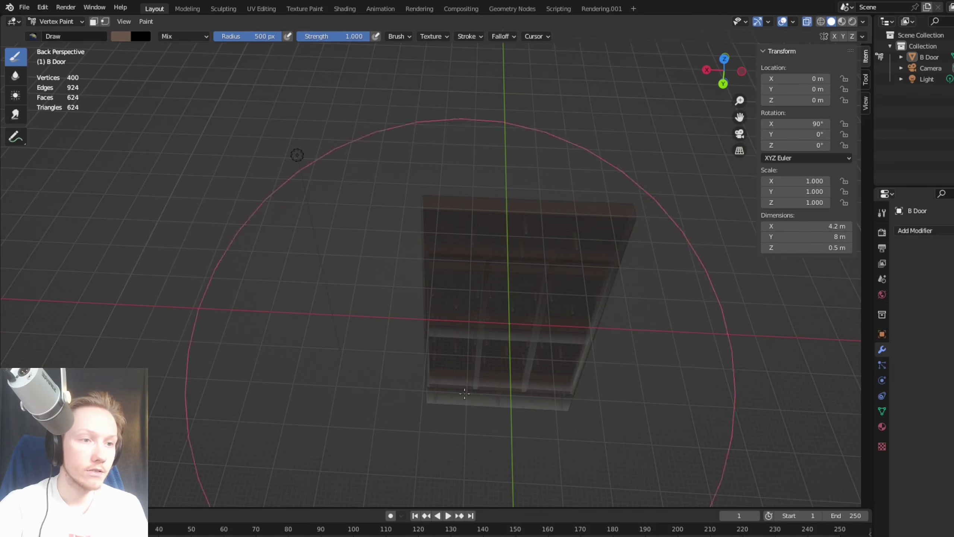
mouse_move(497, 391)
middle_mouse_down()
mouse_move(436, 268)
mouse_move(589, 401)
middle_mouse_up()
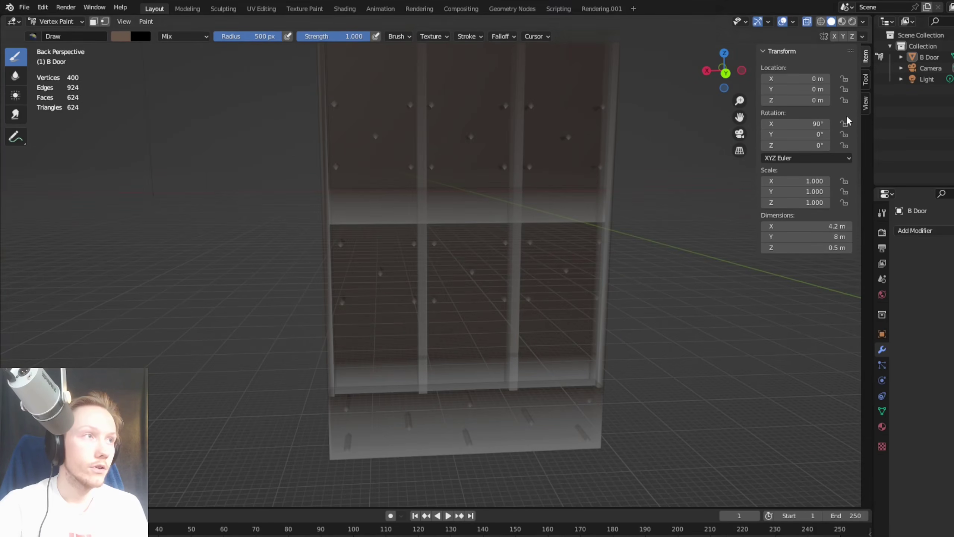
left_click(807, 22)
Step: Try single brown dabs around the lower corner of the door's unpainted face and undo them
middle_click_drag(488, 263, 437, 268)
left_click(700, 274)
key("ctrl+z")
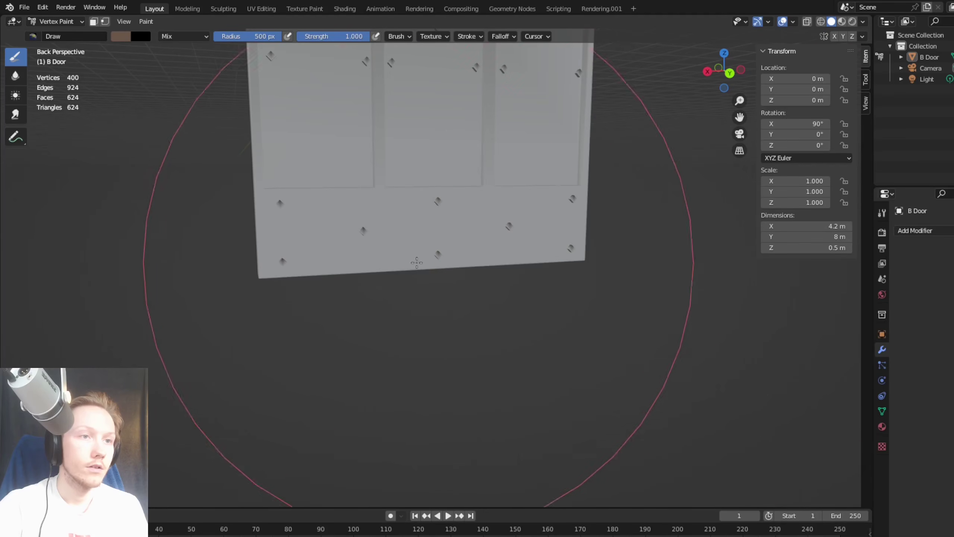
left_click_drag(261, 275, 266, 273)
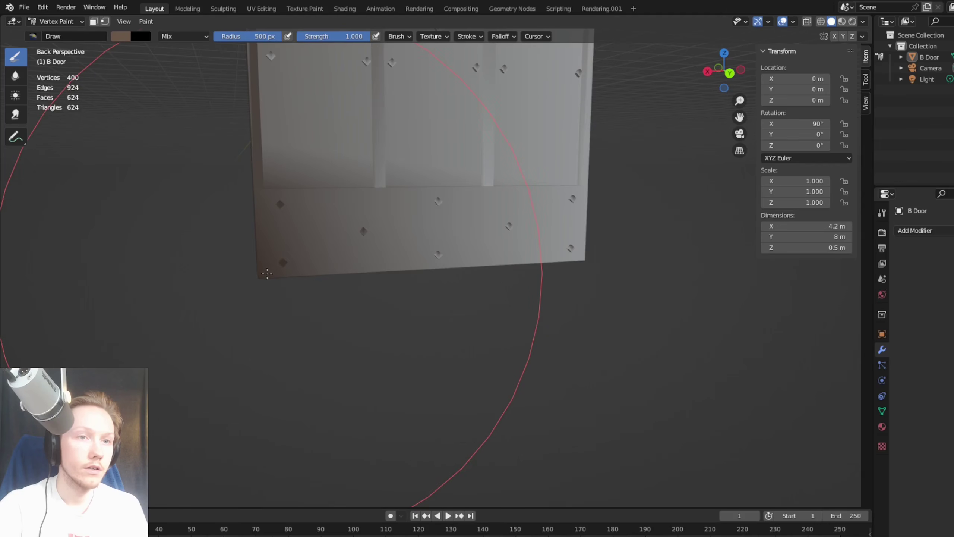
key("ctrl+z")
Step: Paint the lower part of the unpainted face brown, working from both bottom corners
left_click(266, 273)
key("shift+grave")
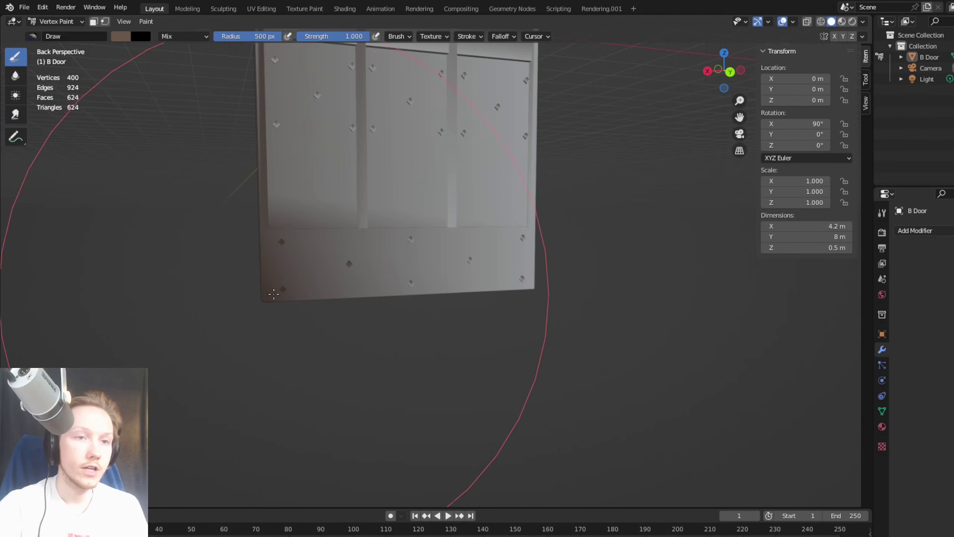
left_click_drag(265, 295, 265, 298)
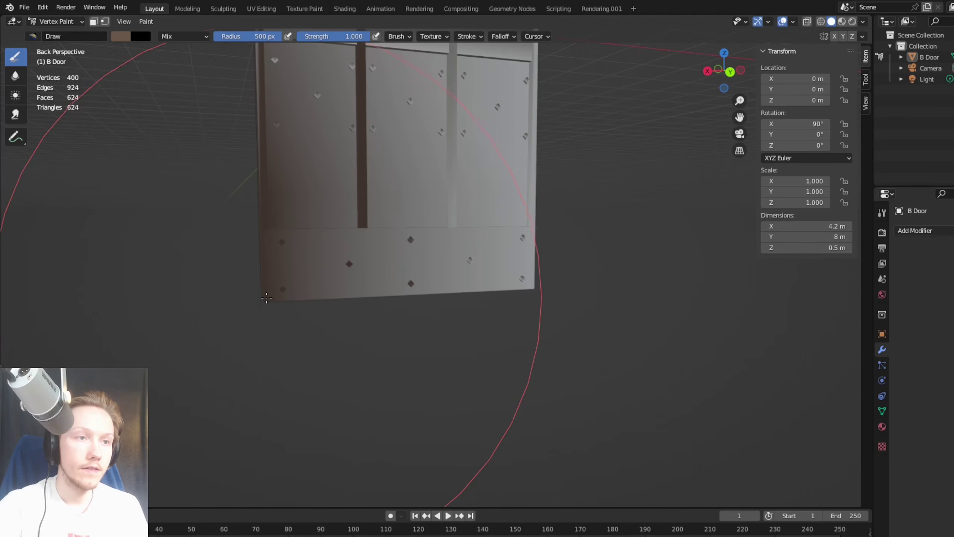
left_click(522, 281)
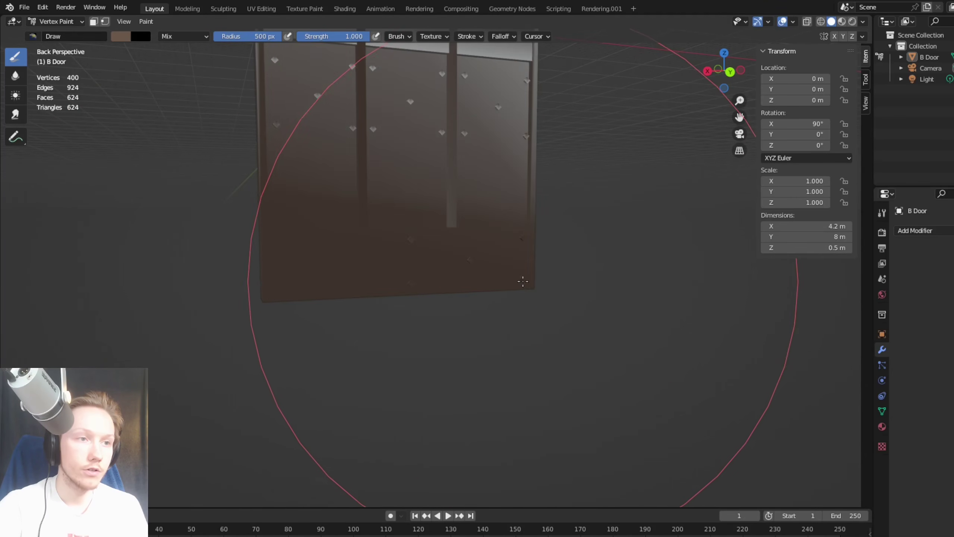
left_click_drag(522, 281, 528, 284)
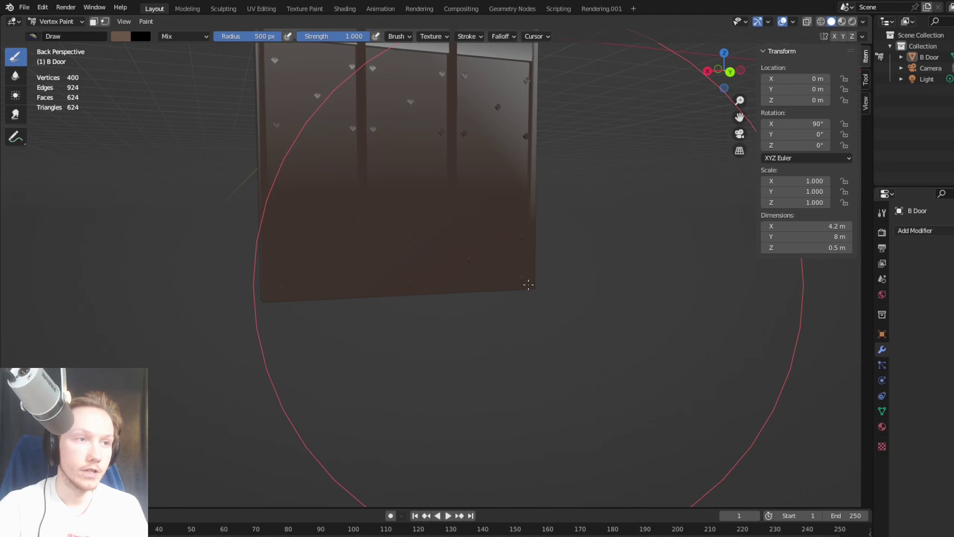
Step: Paint the top board of the same face brown, starting at one upper corner
key("shift+grave")
key("e")
key("s")
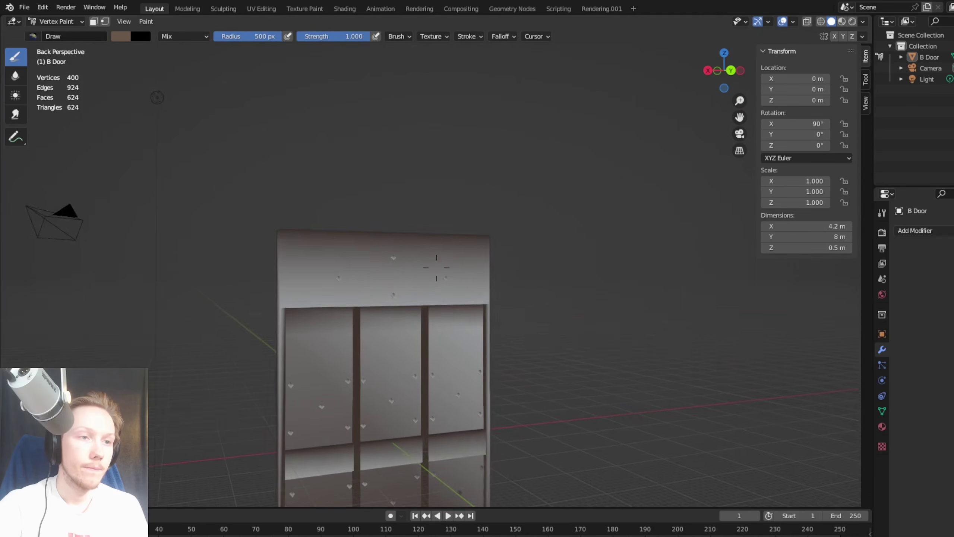
left_click(436, 267)
left_click(474, 188)
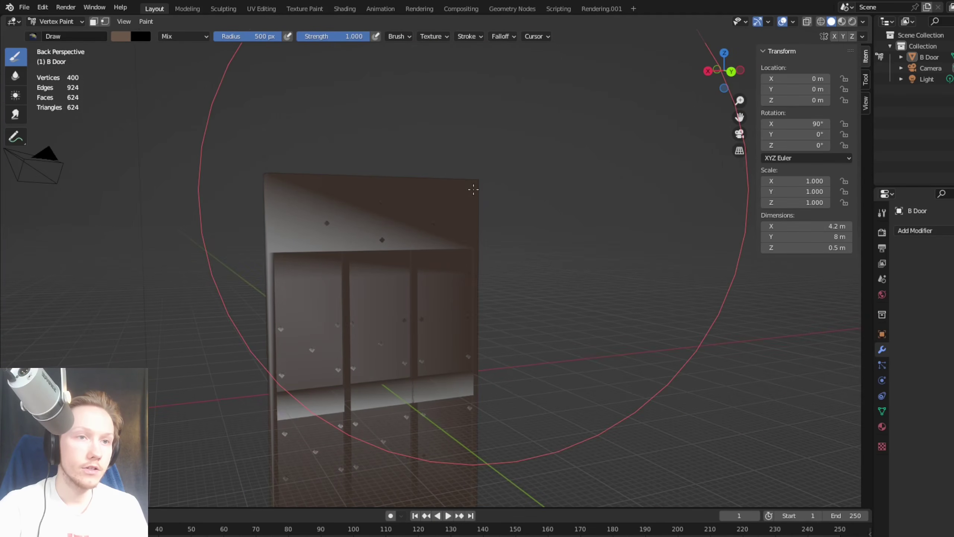
Step: Paint the rest of the top board and the panels below it brown to cover the remaining grey areas
key("shift+grave")
key("w")
left_click(437, 267)
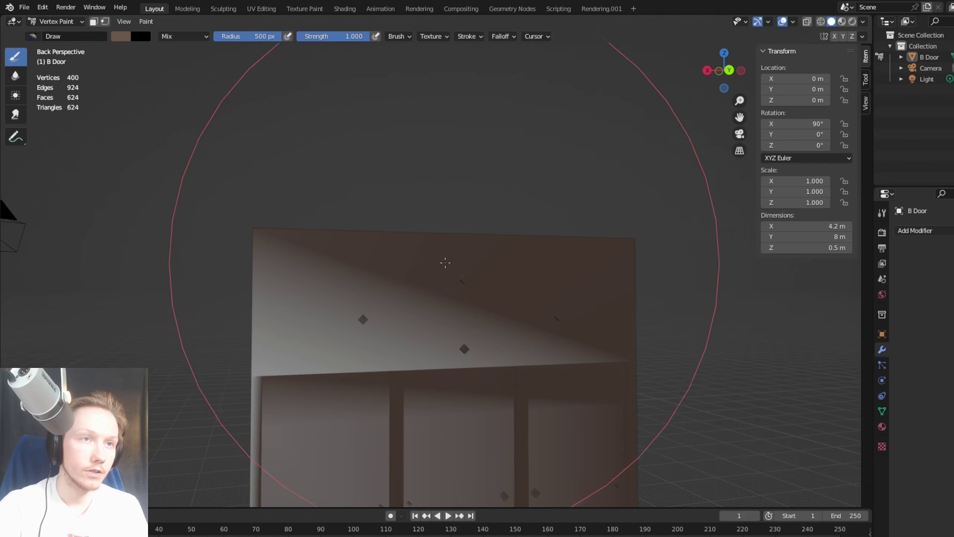
key("Tab")
key("Tab")
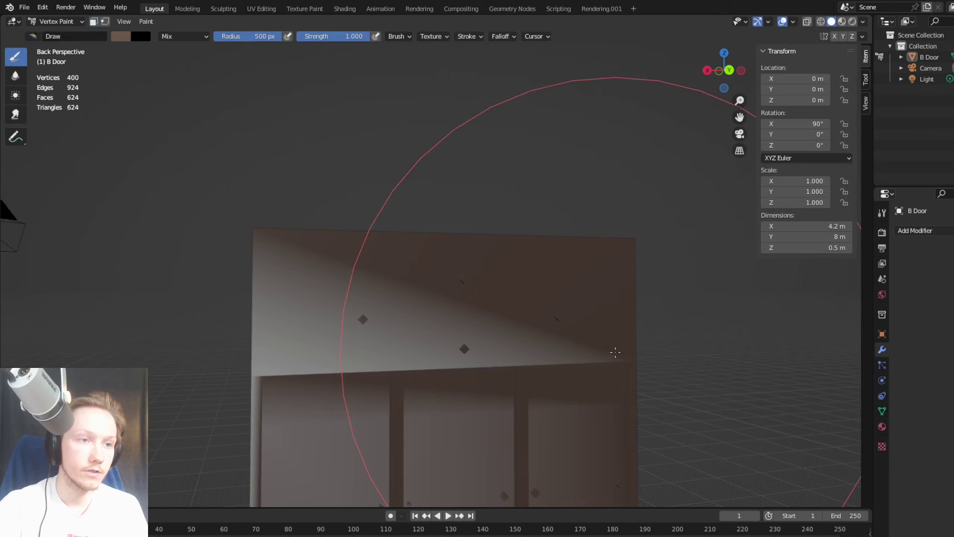
left_click(267, 234)
mouse_move(266, 234)
left_mouse_down()
mouse_move(367, 426)
mouse_move(681, 481)
left_mouse_up()
mouse_move(681, 481)
middle_mouse_down()
mouse_move(670, 502)
mouse_move(665, 468)
middle_mouse_up()
scroll(665, 477, "down", 2)
mouse_move(665, 482)
left_mouse_down()
mouse_move(458, 245)
mouse_move(514, 209)
mouse_move(430, 149)
mouse_move(502, 445)
left_mouse_up()
Step: Examine the door's edges, underside, panels and studs from all sides for spots the brown paint has missed
mouse_move(502, 444)
middle_mouse_down()
mouse_move(480, 304)
mouse_move(362, 151)
middle_mouse_up()
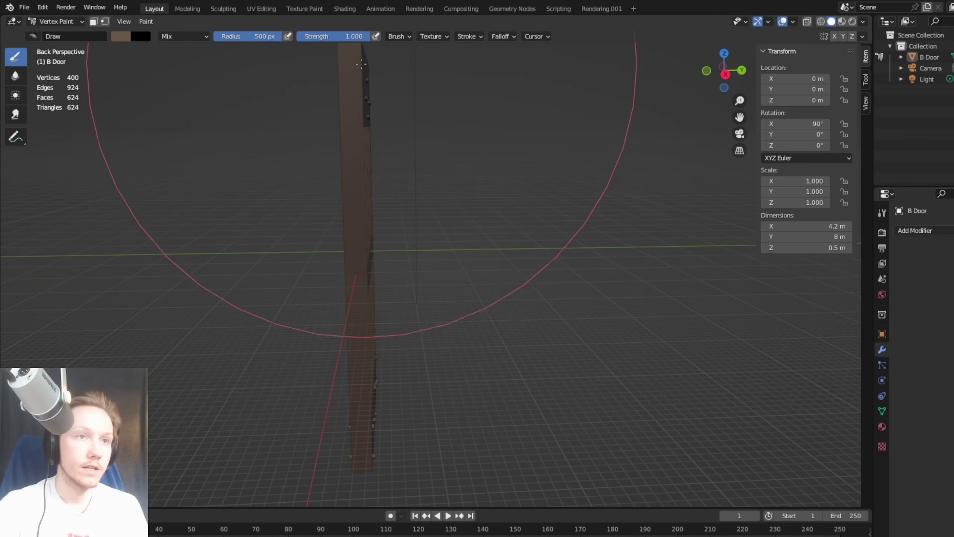
mouse_move(362, 61)
middle_mouse_down("shift")
mouse_move(403, 183)
mouse_move(410, 127)
middle_mouse_up("shift")
scroll(338, 94, "down", 2)
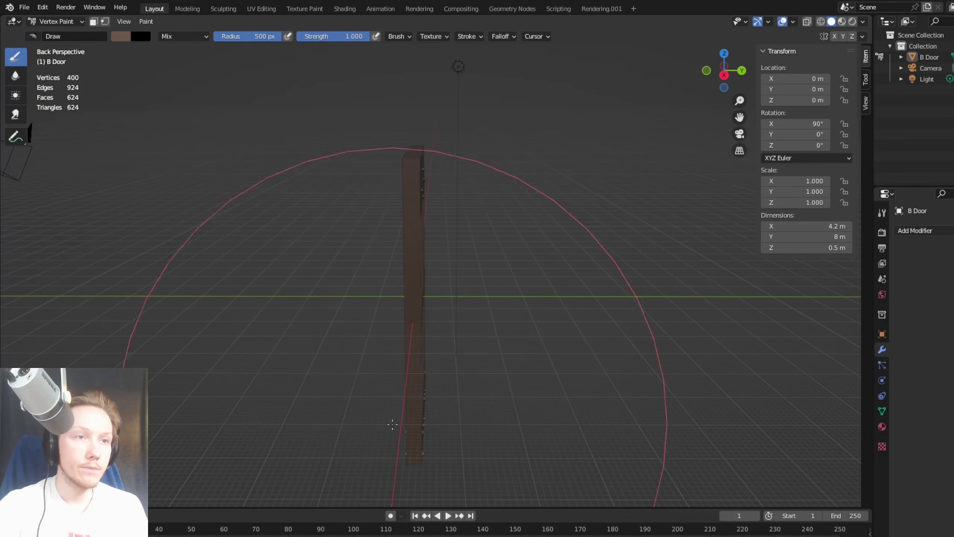
mouse_move(426, 488)
middle_mouse_down()
mouse_move(436, 267)
mouse_move(331, 413)
mouse_move(208, 227)
middle_mouse_up()
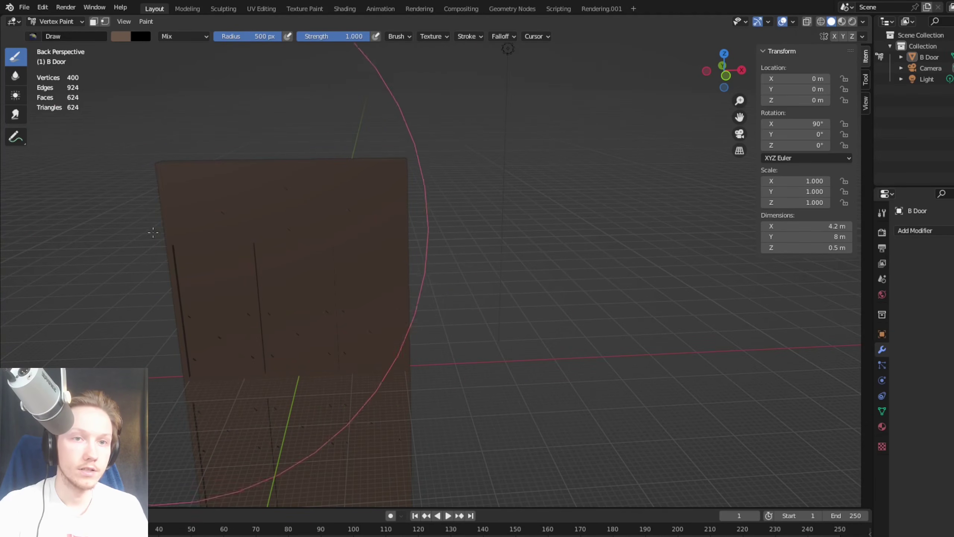
middle_click_drag(191, 277, 318, 94, "shift")
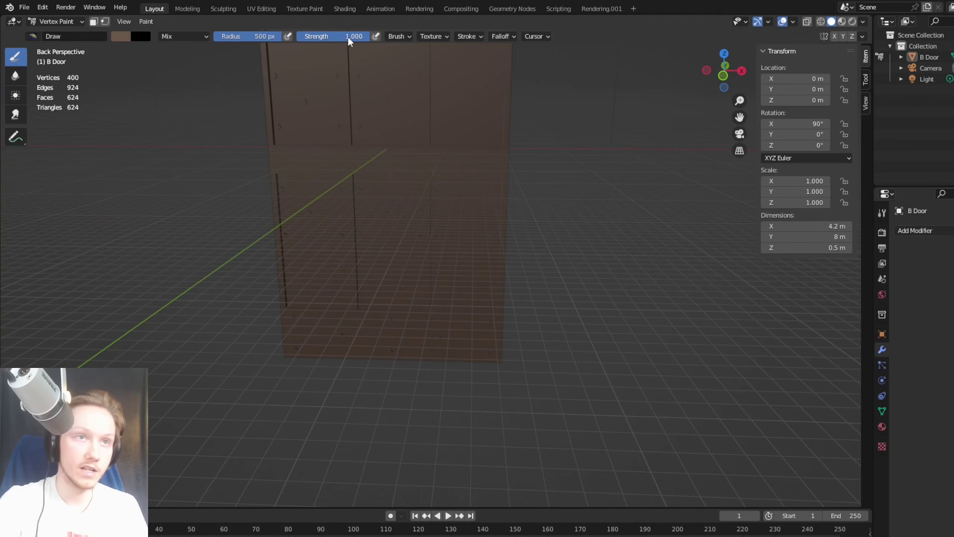
mouse_move(402, 441)
middle_mouse_down()
mouse_move(437, 267)
mouse_move(480, 406)
middle_mouse_up()
scroll(437, 267, "up", 10)
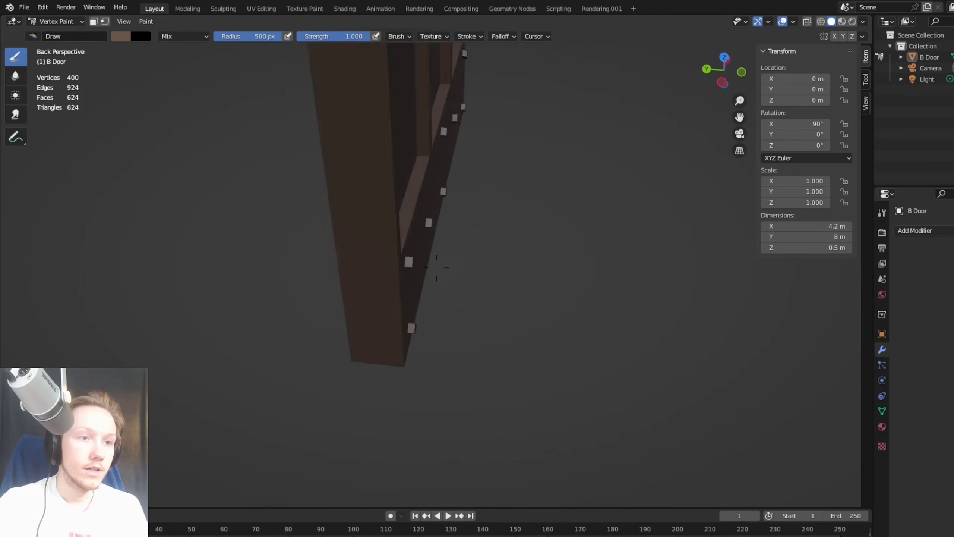
scroll(411, 282, "down", 5)
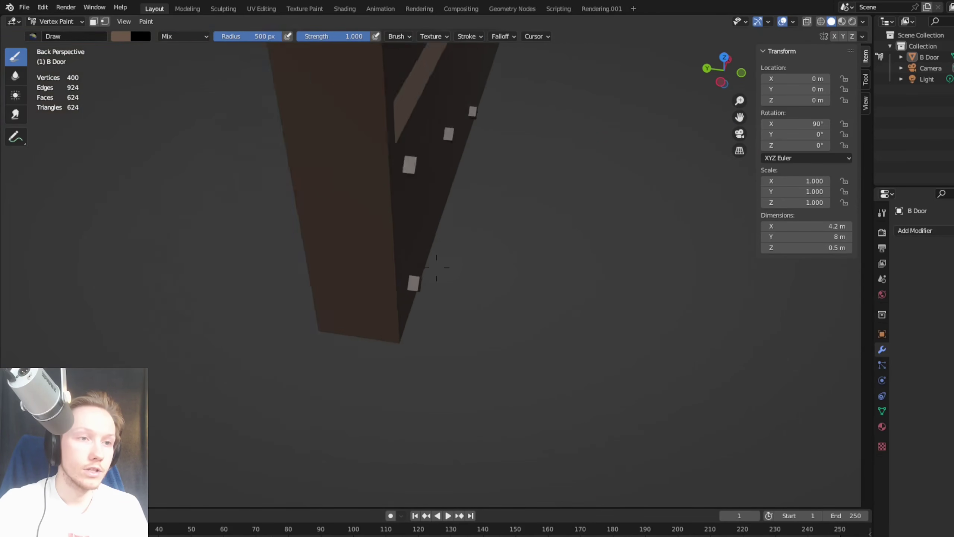
mouse_move(411, 283)
middle_mouse_down()
mouse_move(377, 226)
mouse_move(430, 244)
mouse_move(437, 278)
mouse_move(409, 305)
mouse_move(407, 422)
mouse_move(436, 268)
mouse_move(394, 285)
mouse_move(330, 288)
middle_mouse_up()
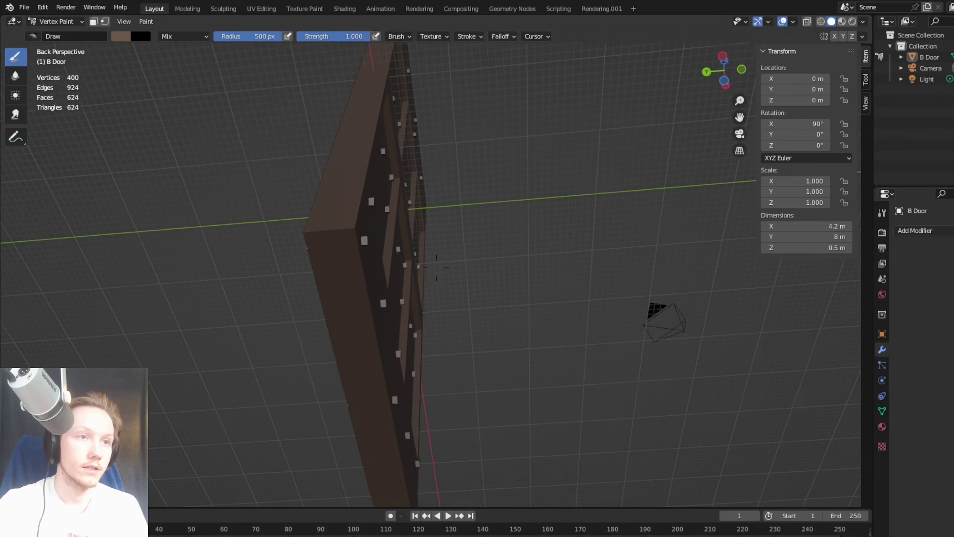
mouse_move(377, 371)
middle_mouse_down()
mouse_move(388, 331)
mouse_move(341, 159)
mouse_move(443, 239)
mouse_move(404, 233)
mouse_move(390, 272)
mouse_move(458, 197)
mouse_move(515, 205)
mouse_move(435, 268)
mouse_move(607, 138)
mouse_move(488, 210)
mouse_move(438, 260)
mouse_move(439, 248)
mouse_move(436, 267)
mouse_move(447, 265)
mouse_move(500, 425)
middle_mouse_up()
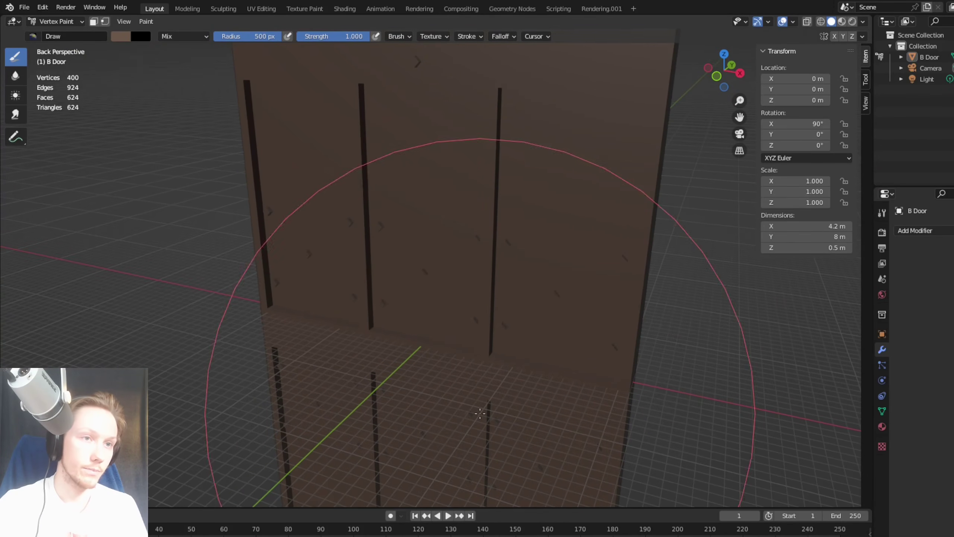
middle_click_drag(436, 268, 475, 252)
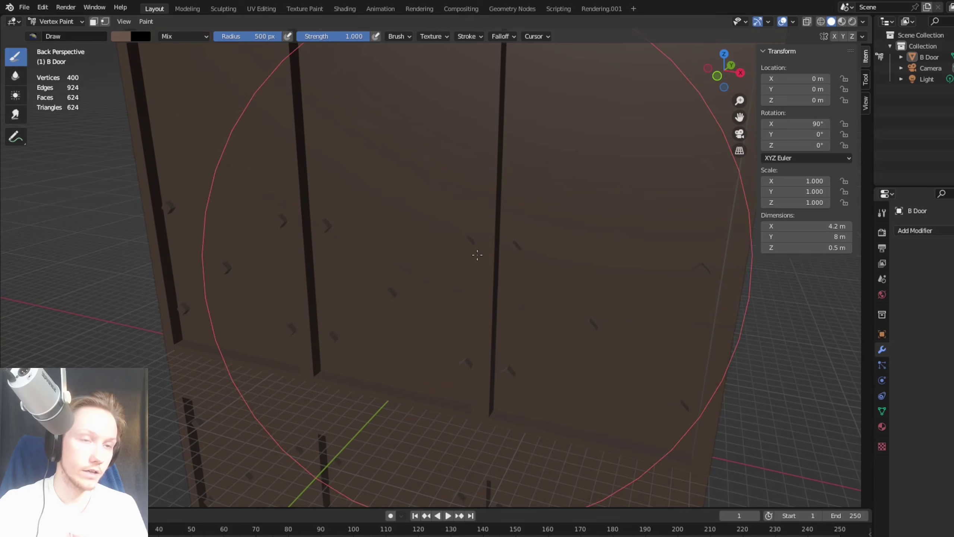
mouse_move(353, 250)
middle_mouse_down()
mouse_move(436, 268)
mouse_move(398, 270)
middle_mouse_up()
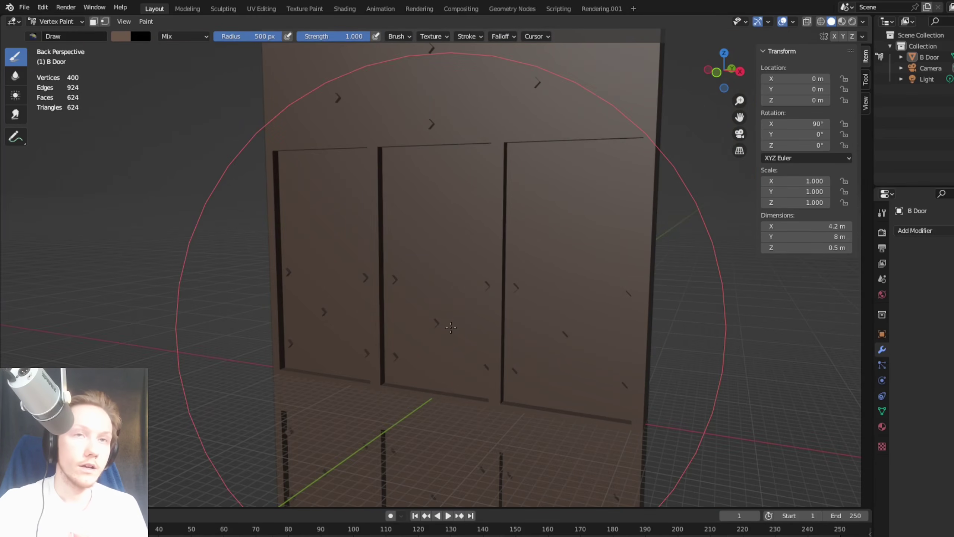
key("Tab")
key("Tab")
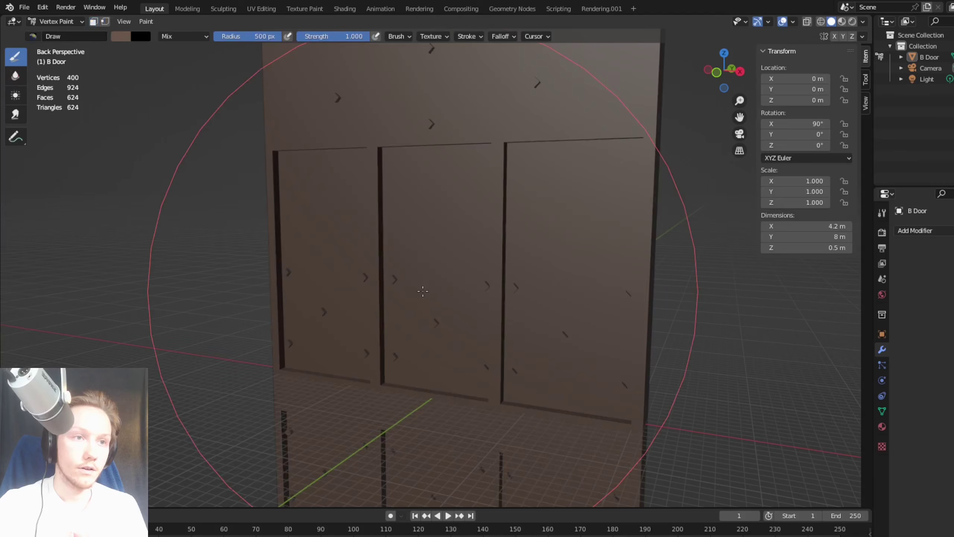
middle_click_drag(394, 278, 403, 315)
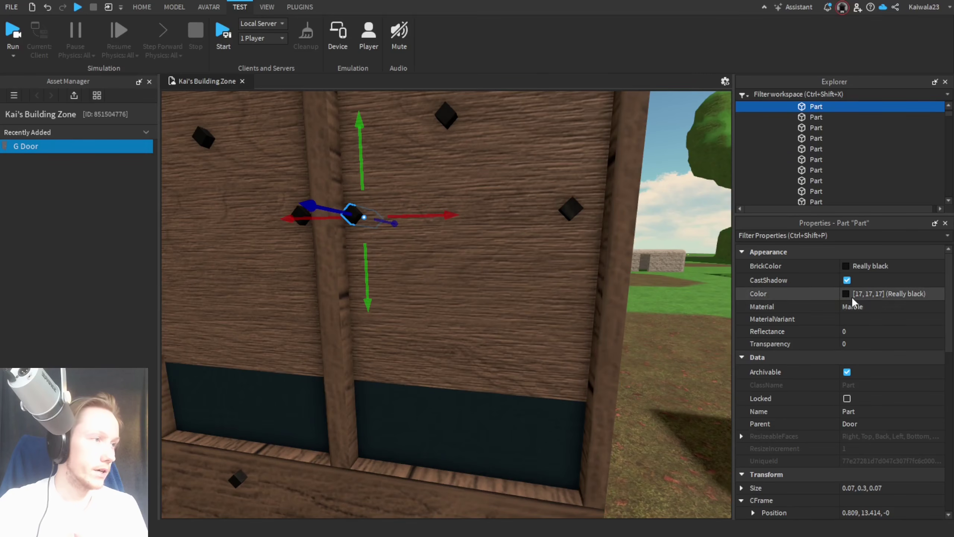
Step: Switch to Roblox Studio and look up the hex colour code of the original door's black stud part
left_click(846, 294)
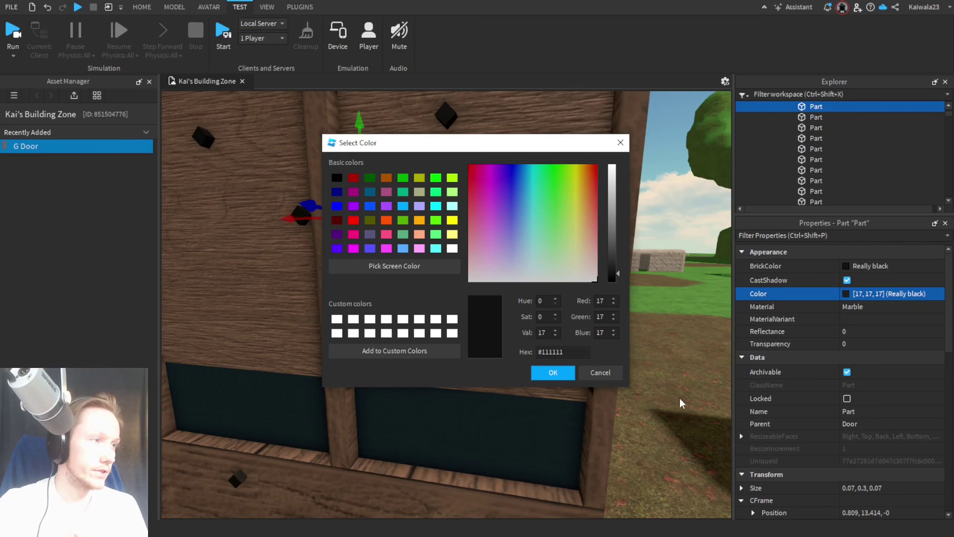
left_click(553, 372)
scroll(548, 387, "down", 5)
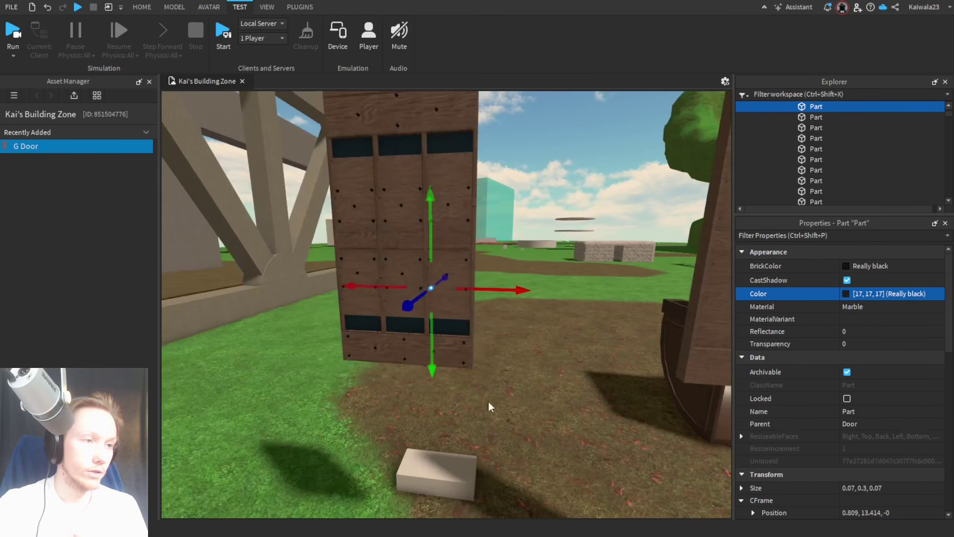
left_click(540, 394)
Step: Switch to Blender, set the brush to hex #111111 with a 68 px radius, and paint three of the door's studs
left_click(554, 536)
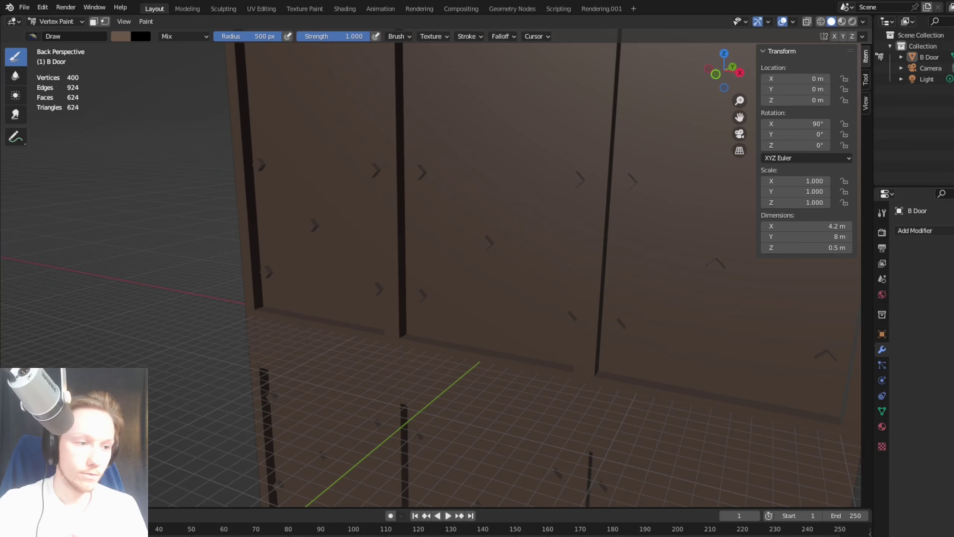
left_click(120, 36)
type("111111")
key("Return")
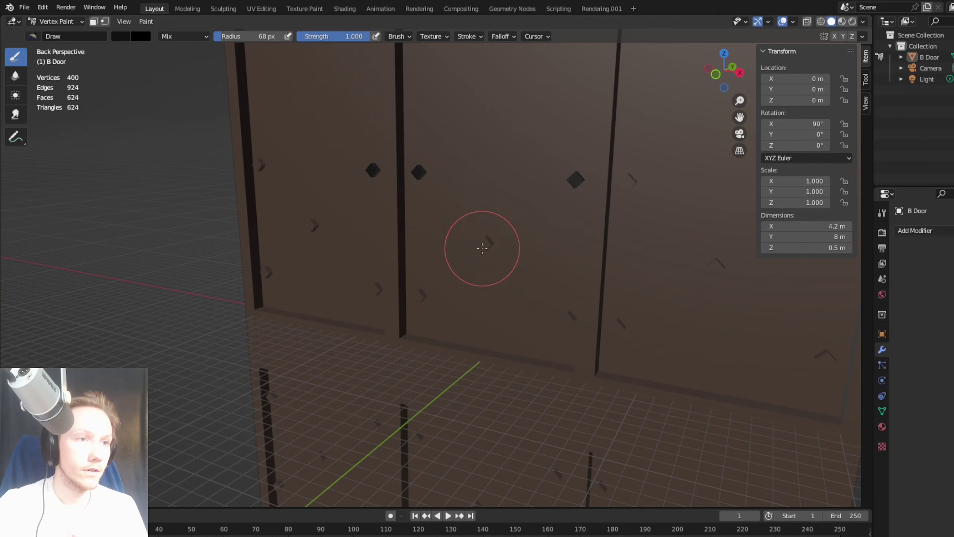
Step: Inspect the studs' geometry through the door in Edit Mode with X-ray display, and return to Vertex Paint
key("Tab")
middle_click_drag(483, 247, 436, 268)
scroll(436, 267, "down", 4)
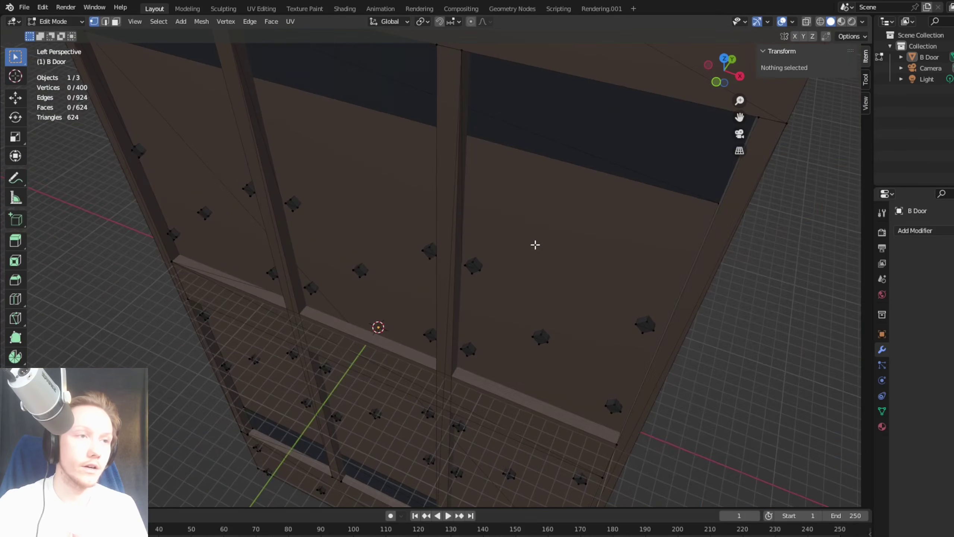
left_click(808, 23)
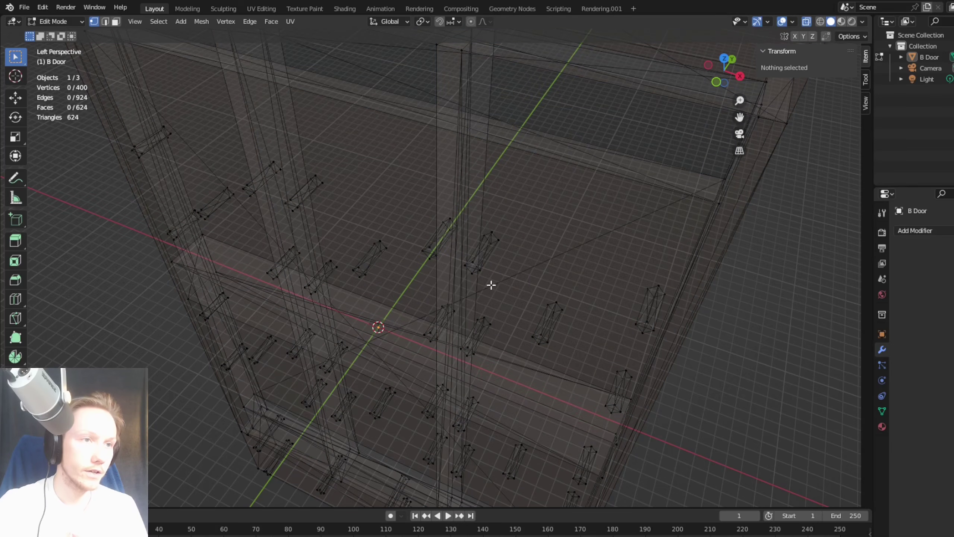
left_click(807, 23)
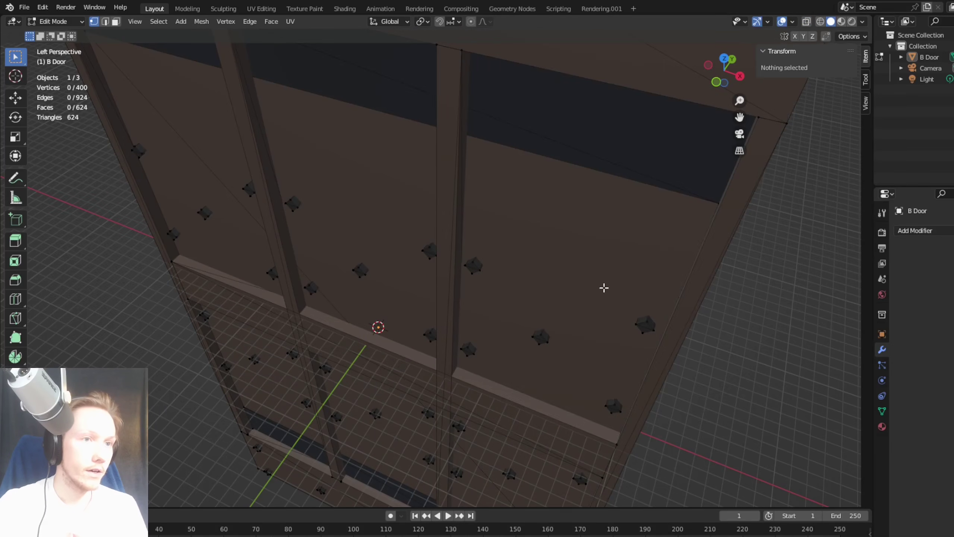
key("Tab")
Step: Paint more studs on the middle and neighbouring panels near-black, and undo the dark stroke along the panel's lower ledge
middle_click_drag(436, 267, 392, 312)
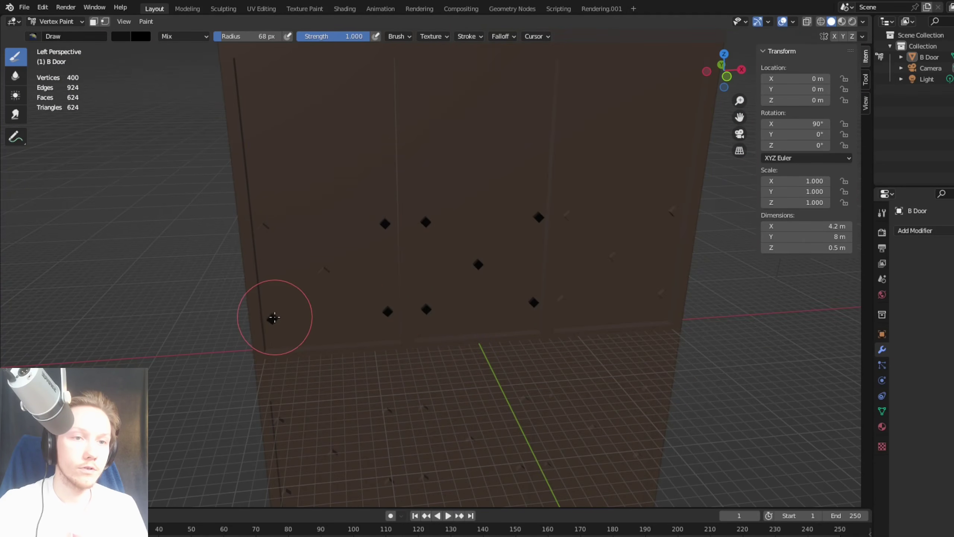
left_click_drag(253, 368, 263, 351)
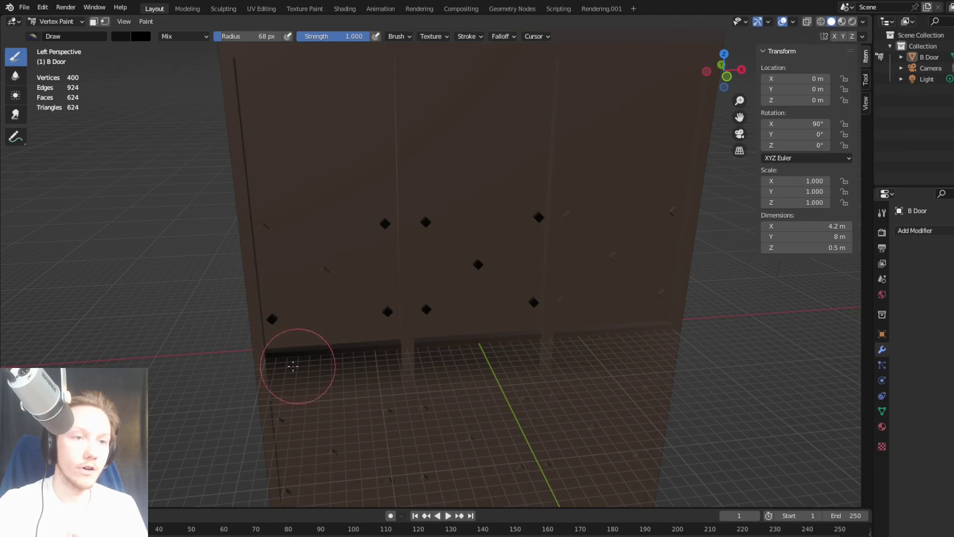
key("ctrl+z")
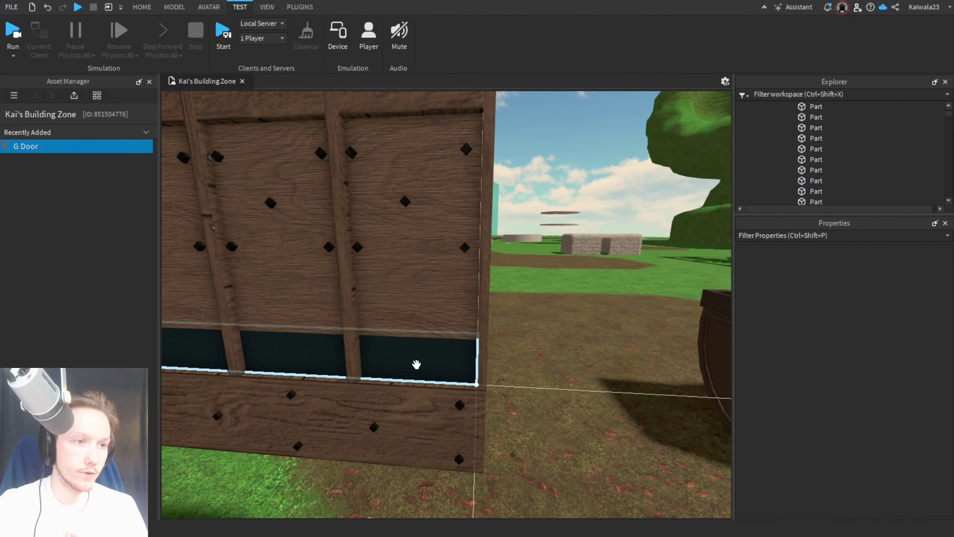
Step: Look up the hex colour code of the dark metal strip near the bottom of the original door
scroll(530, 435, "down", 10)
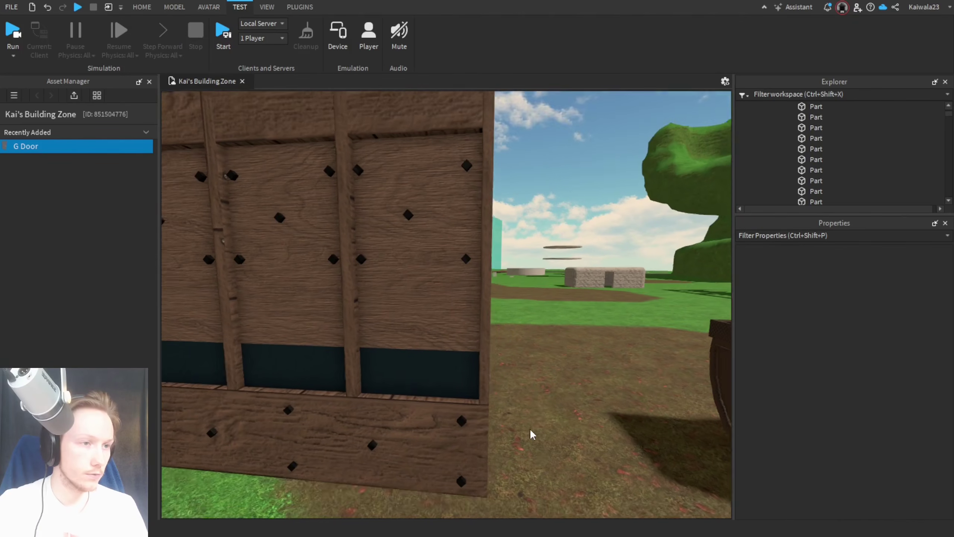
left_click(454, 407)
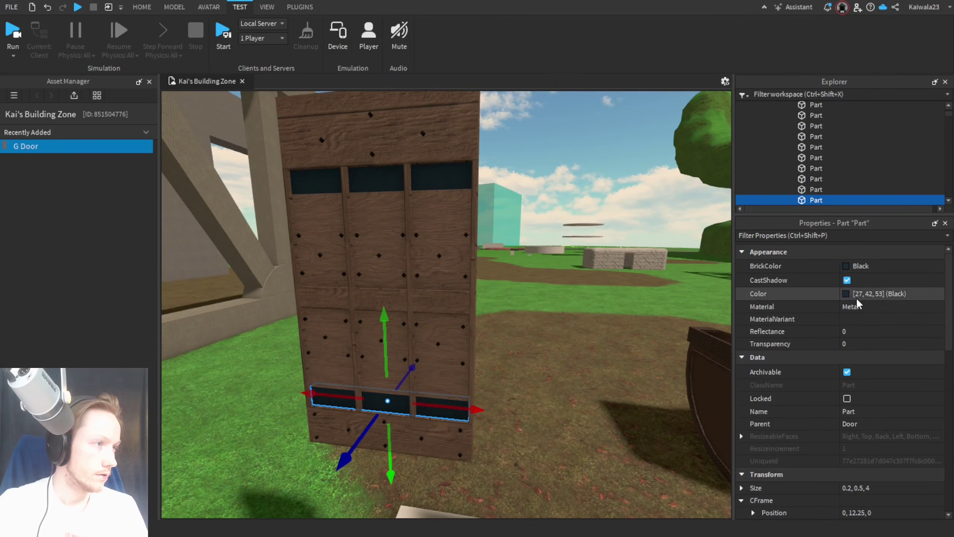
left_click(846, 294)
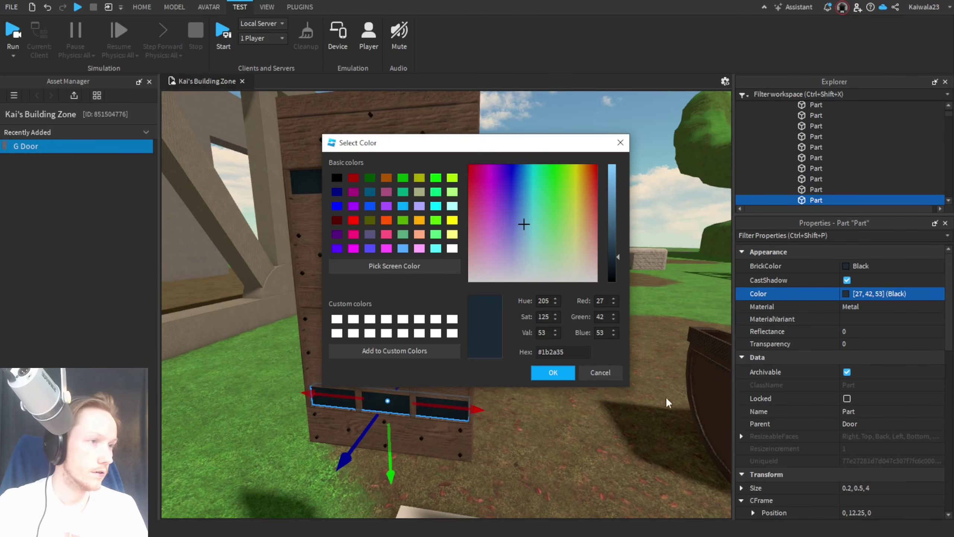
left_click(562, 377)
Step: Switch to Blender and set the vertex paint brush colour to hex #1b2a35
left_click(537, 473)
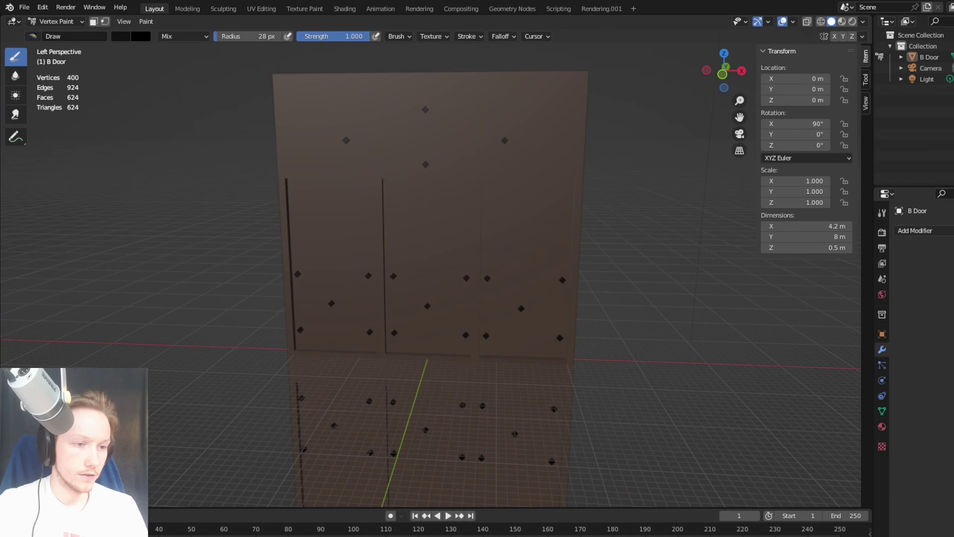
left_click(126, 36)
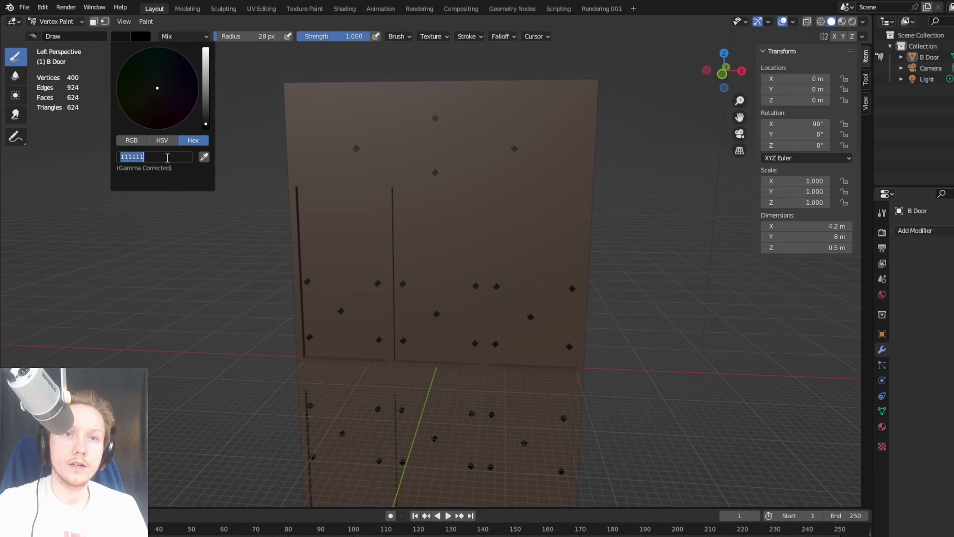
key("Return")
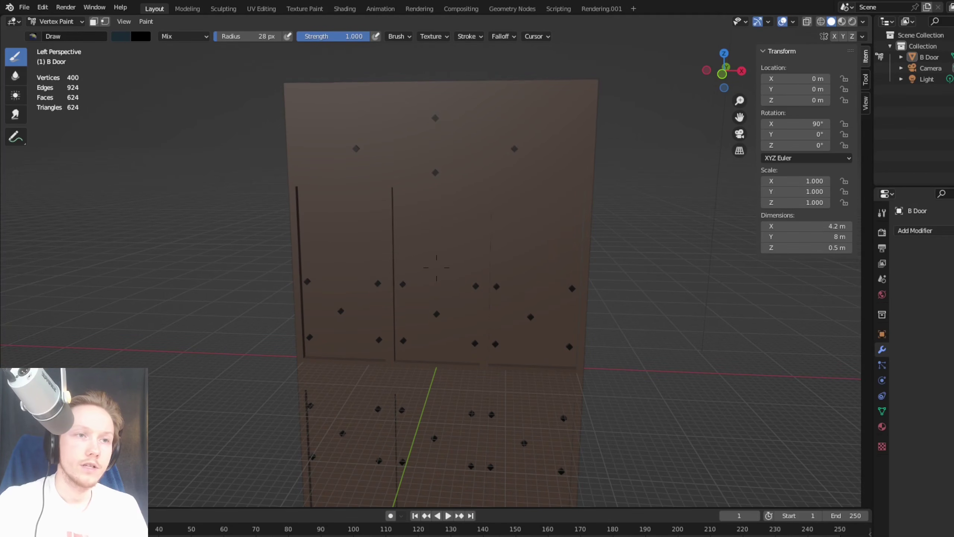
right_click(508, 278)
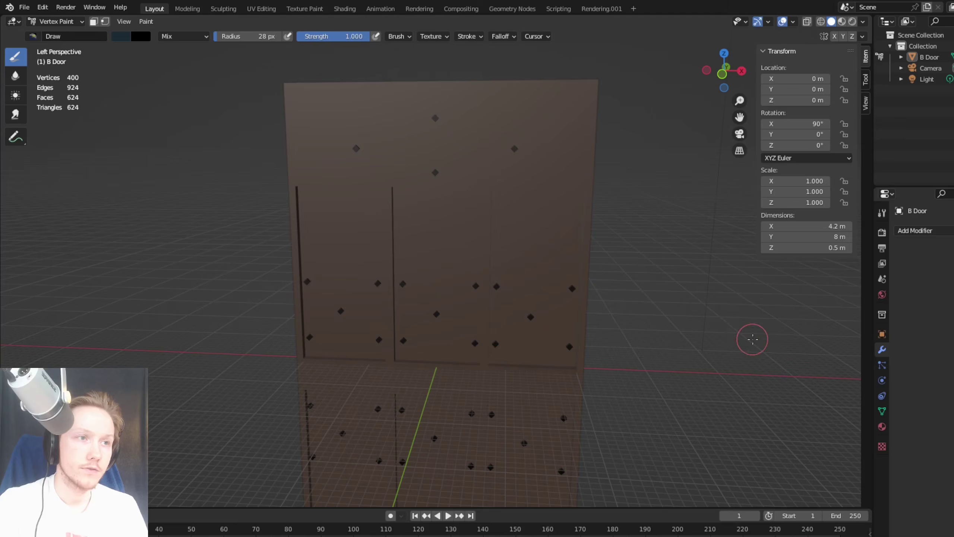
Step: Inspect the corner vertices around the door's upper strip in Edit Mode, and return to Vertex Paint
key("Tab")
scroll(436, 267, "up", 4)
scroll(654, 333, "up", 2)
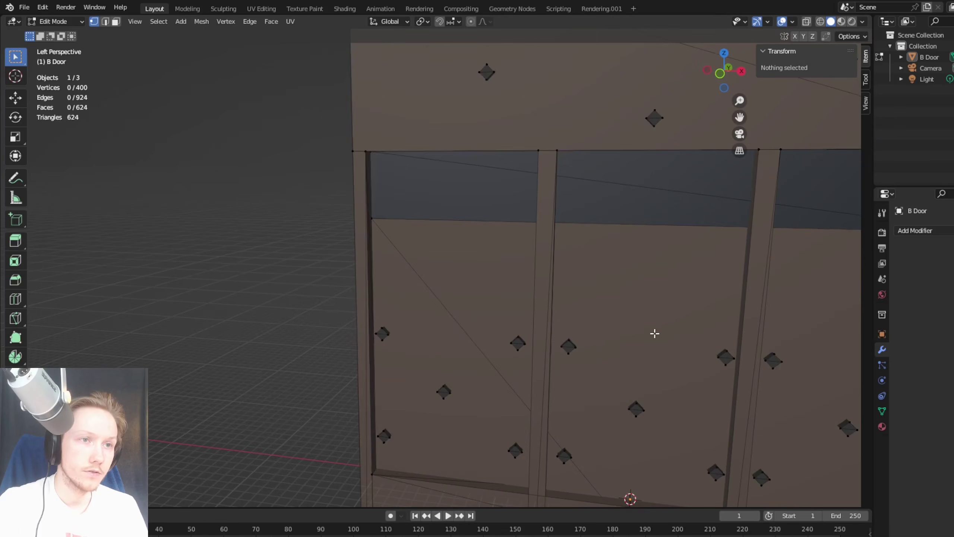
left_click(384, 224)
key("g")
right_click(429, 244)
left_click(378, 160)
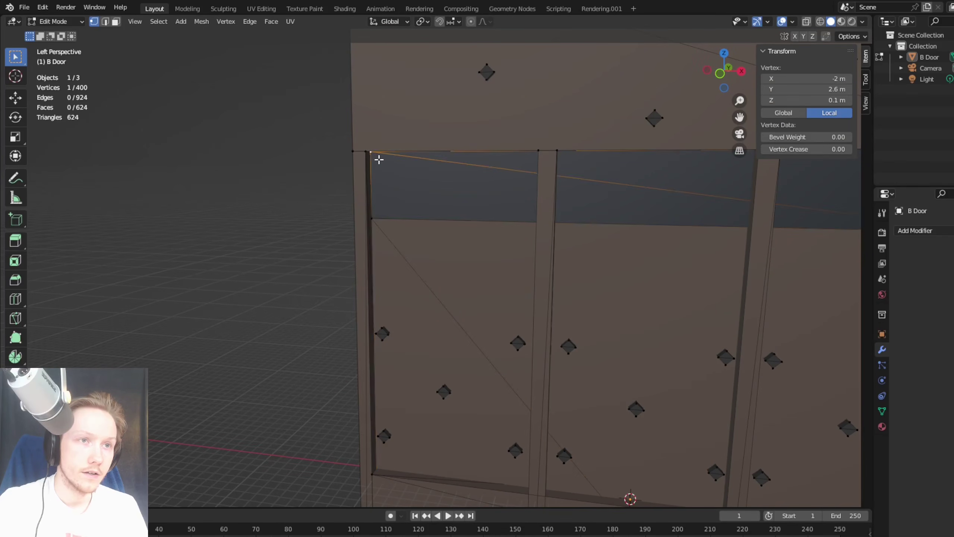
key("g")
right_click(443, 217)
middle_click_drag(437, 267, 464, 222)
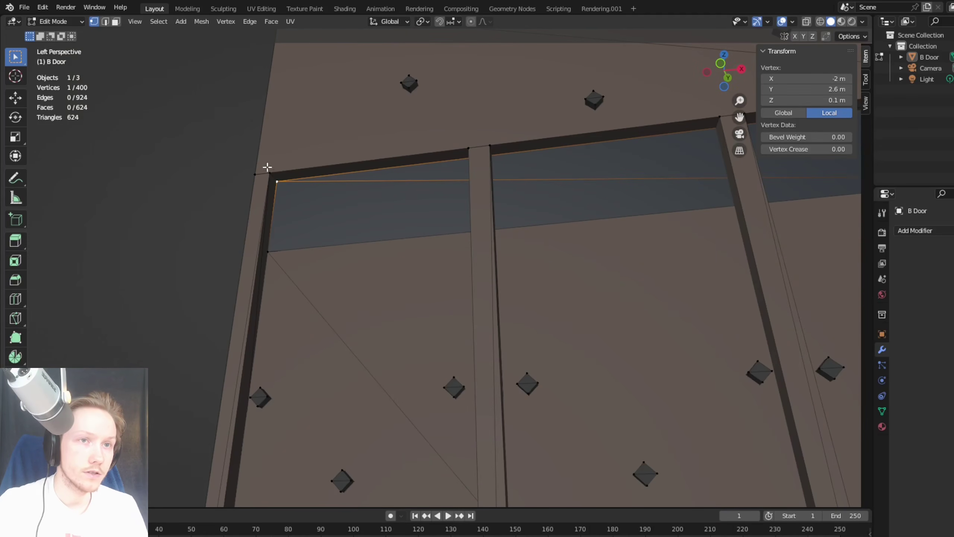
middle_click_drag(438, 277, 420, 269)
scroll(420, 269, "down", 3)
key("Tab")
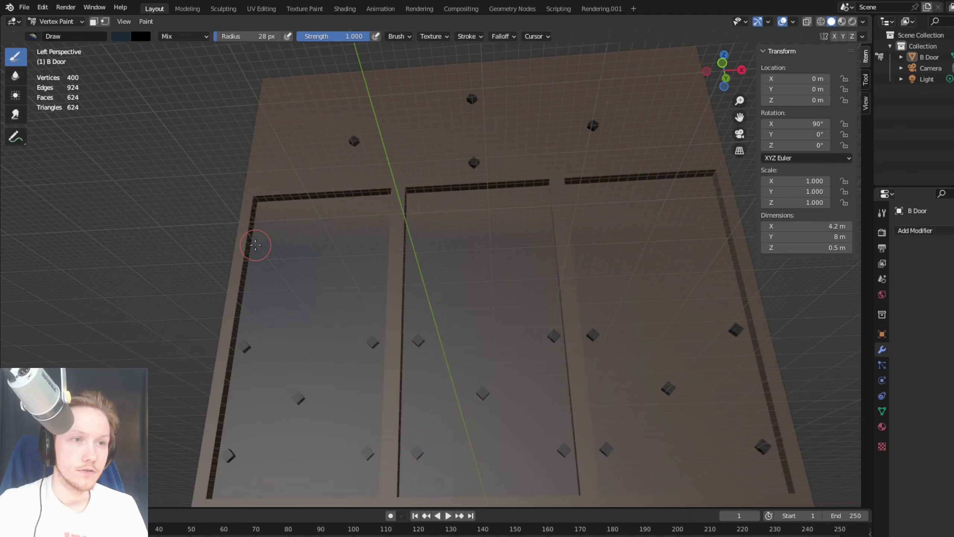
Step: Select the front and back corner vertices of the door's large recessed panel in Edit Mode
scroll(255, 293, "down", 5)
mouse_move(255, 245)
middle_mouse_down()
mouse_move(253, 338)
mouse_move(254, 247)
middle_mouse_up()
scroll(253, 338, "up", 2)
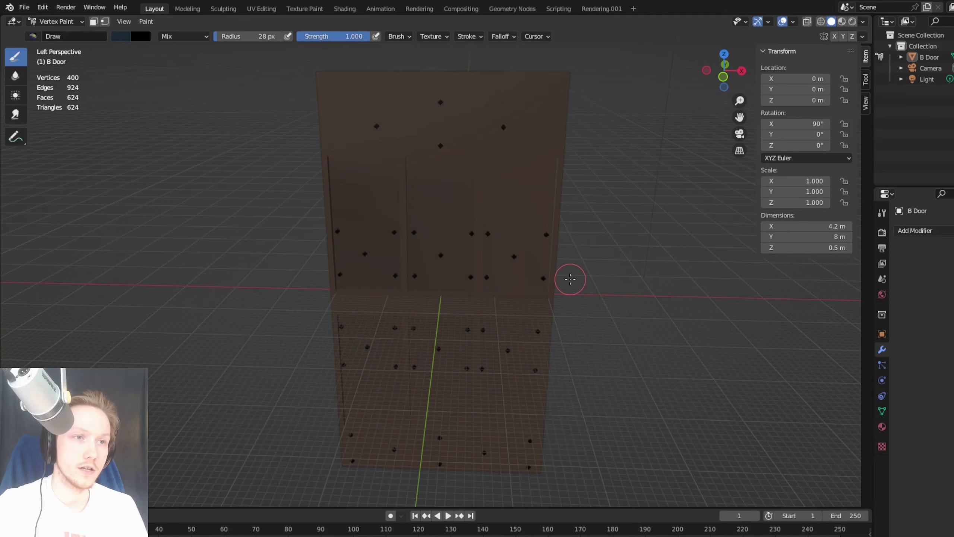
scroll(570, 279, "up", 1)
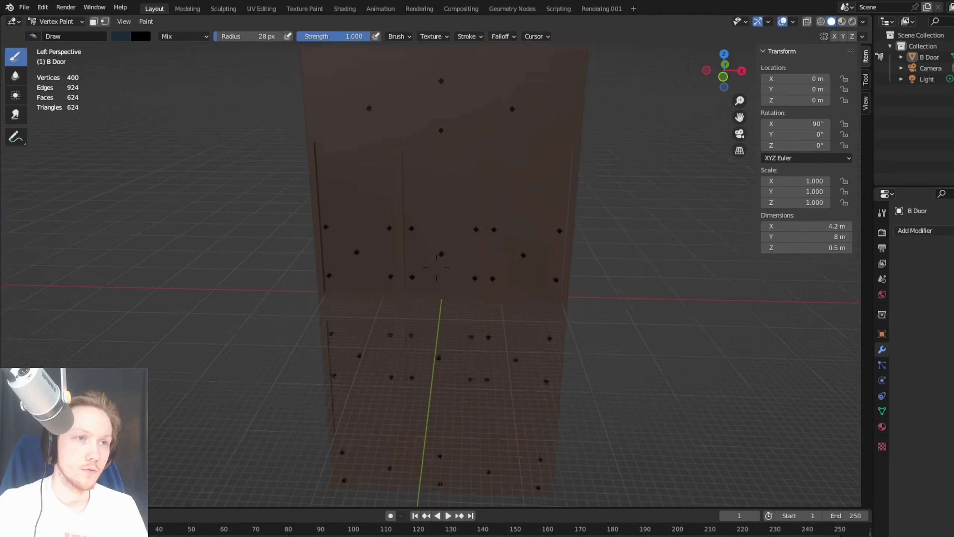
scroll(570, 279, "up", 2)
middle_click_drag(570, 279, 579, 395, "shift")
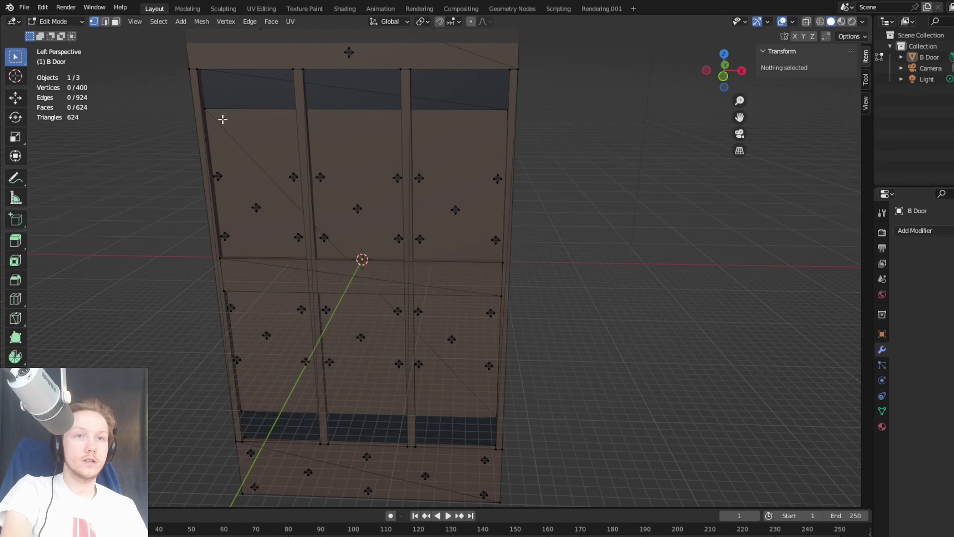
left_click(218, 116)
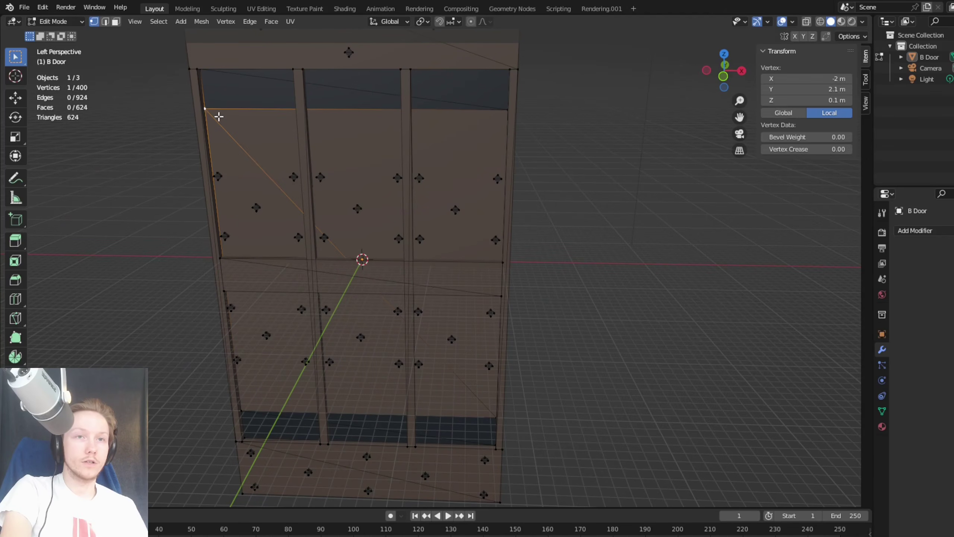
left_click(487, 416, "shift")
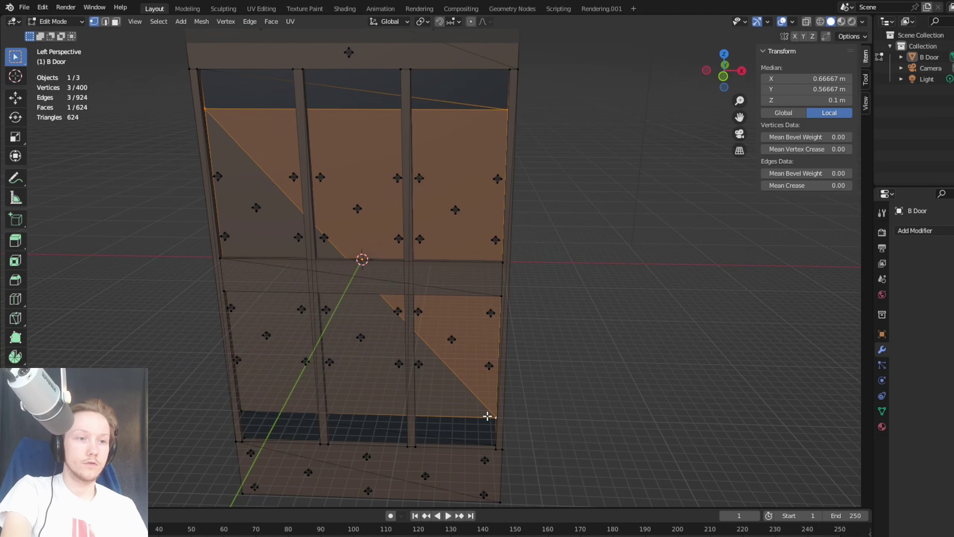
left_click(240, 413, "shift")
middle_click_drag(437, 362, 497, 348)
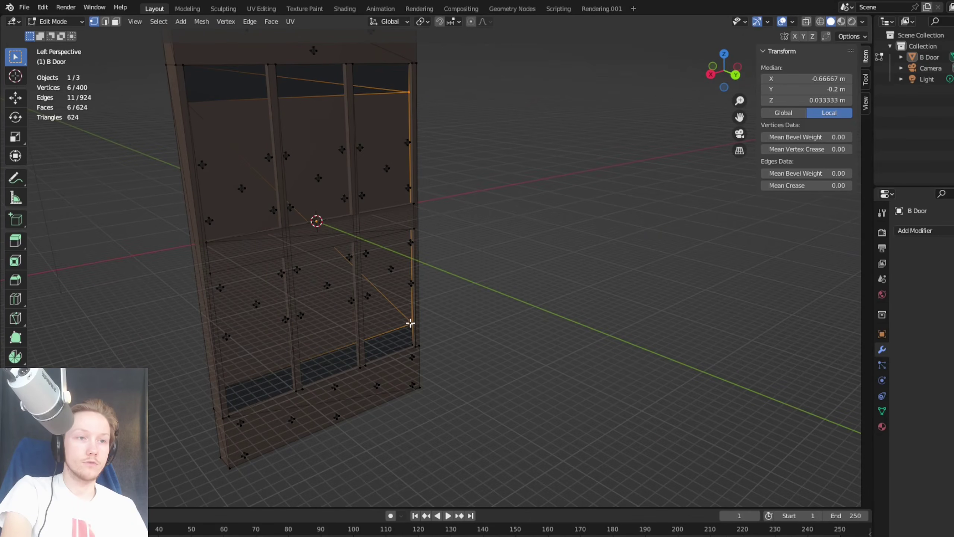
middle_click_drag(329, 359, 278, 355)
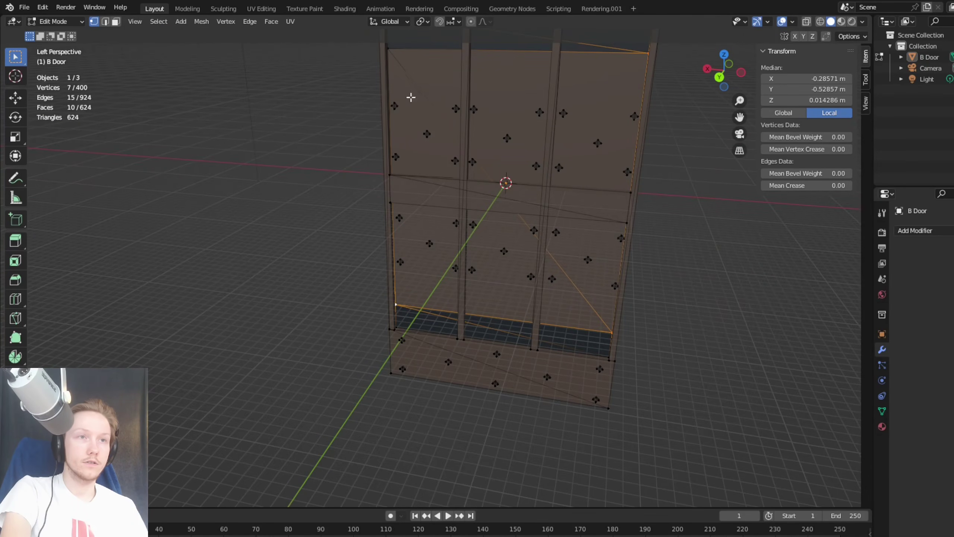
left_click(400, 54, "shift")
middle_click_drag(437, 267, 660, 187)
scroll(662, 164, "up", 1)
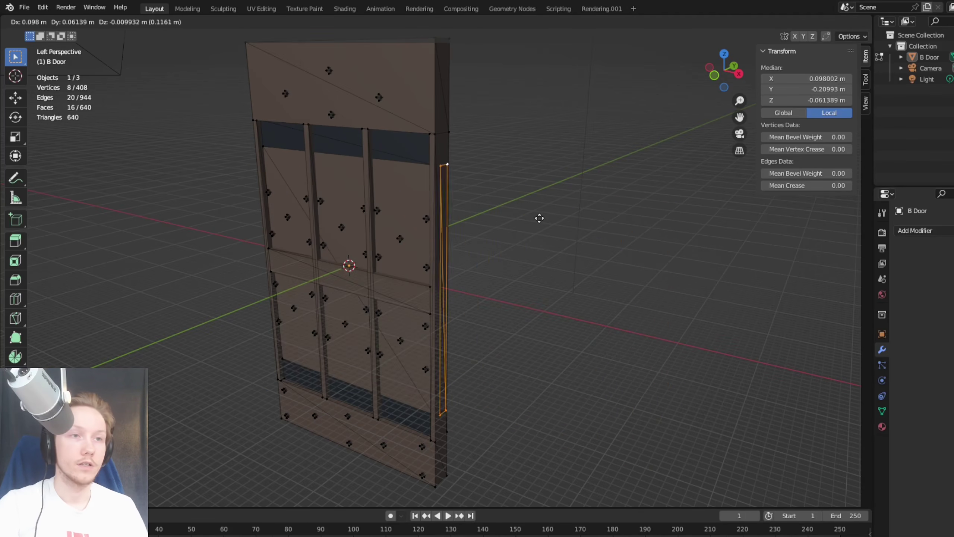
Step: Duplicate the selected panel and place the copy 10 m away along the global Y axis
key("y")
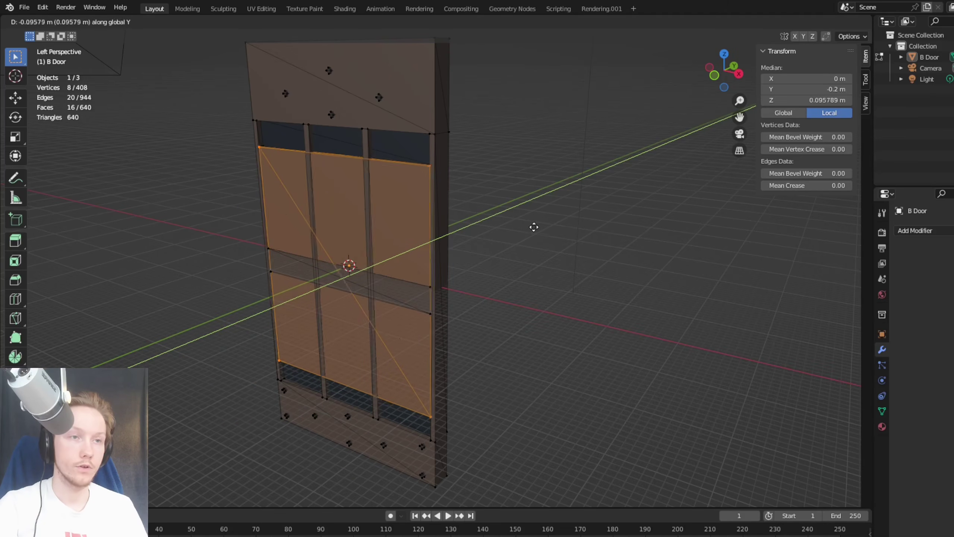
type("5")
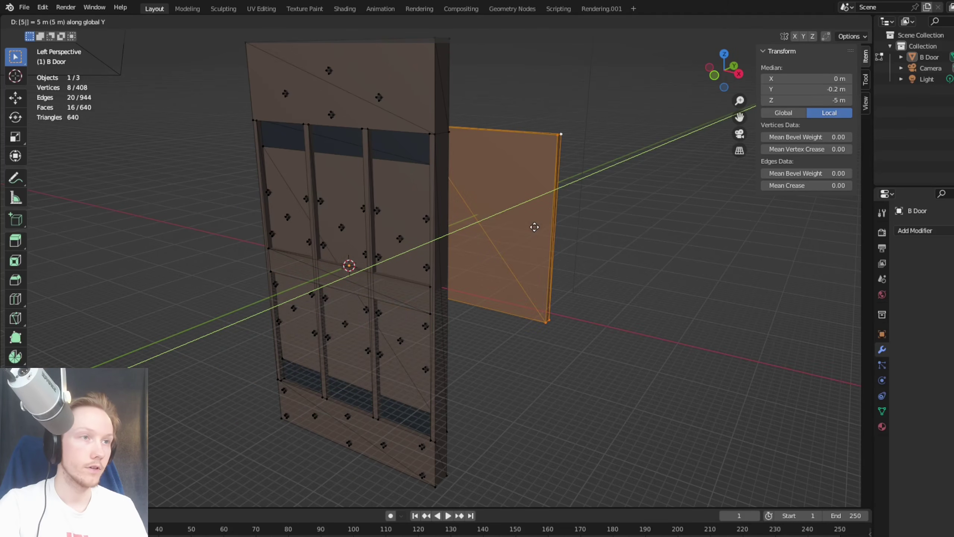
key("BackSpace")
type("10")
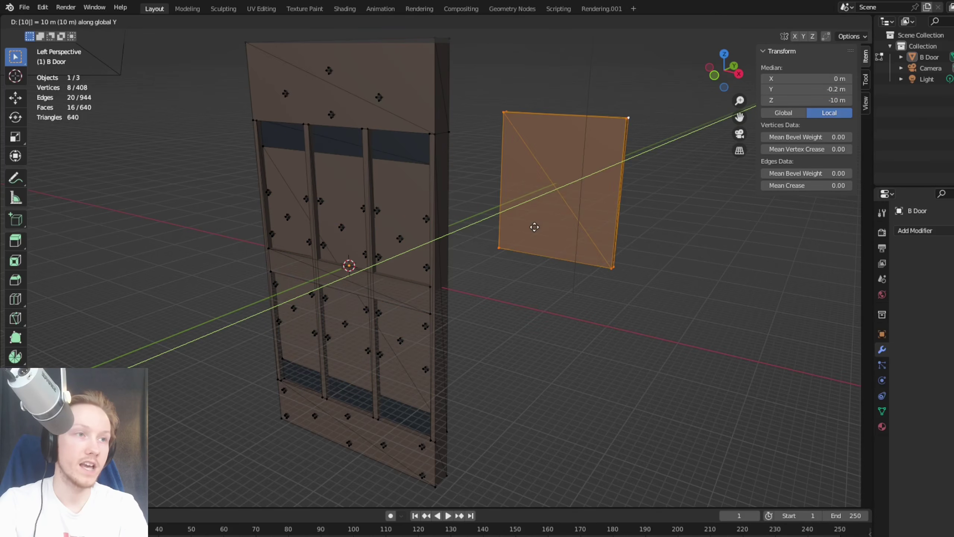
left_click(687, 382)
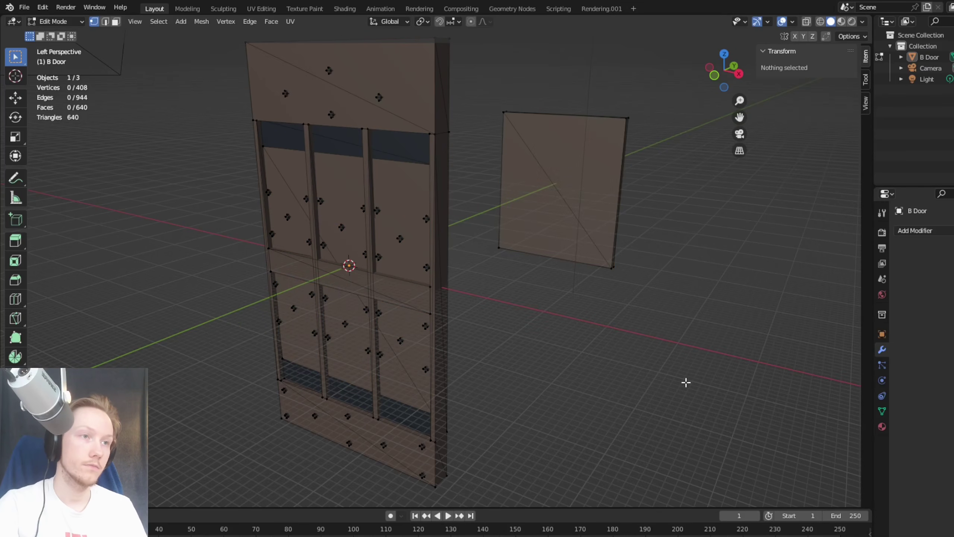
Step: Delete the diagonal edges across the original panel's front and back so its large faces are removed from the door frame
key("shift+grave")
key("d")
key("w")
key("e")
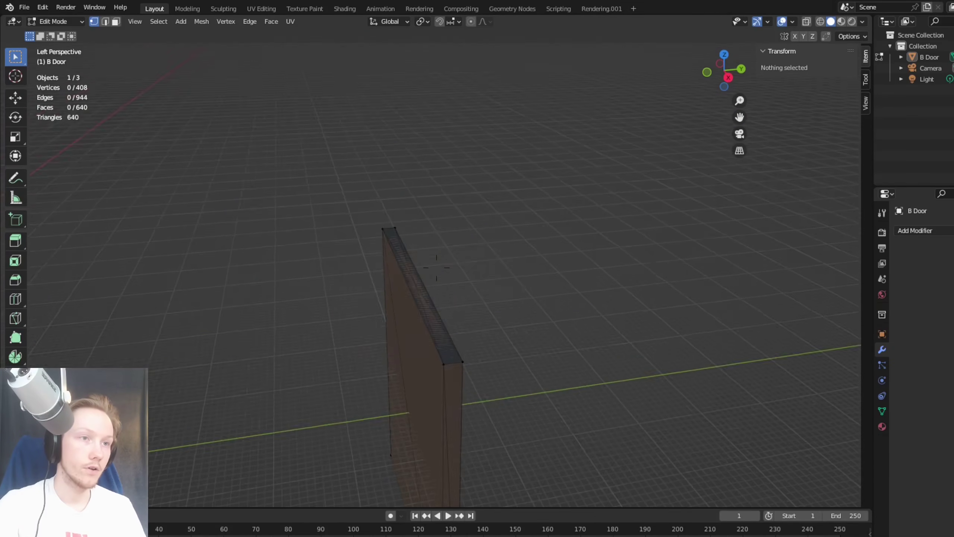
key("w")
key("s")
key("a")
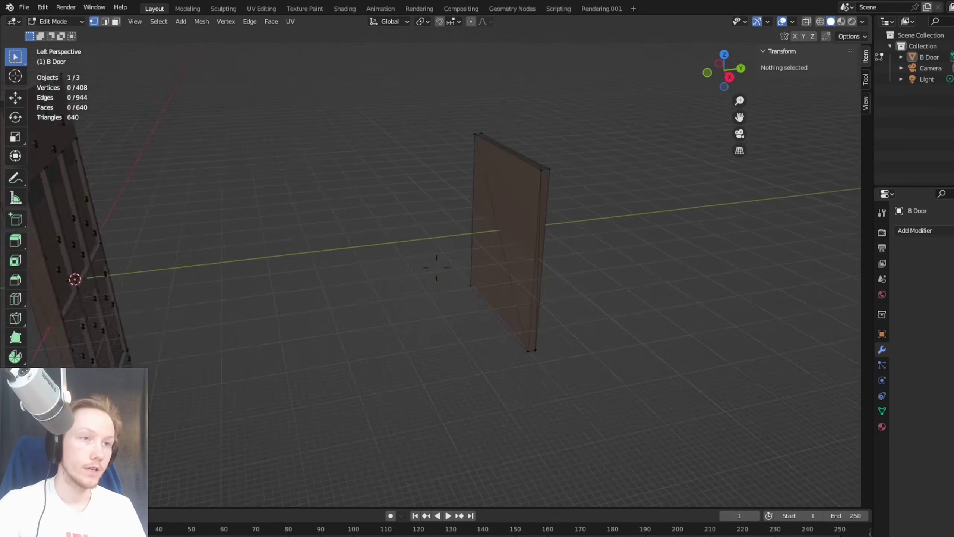
key("w")
key("s")
key("q")
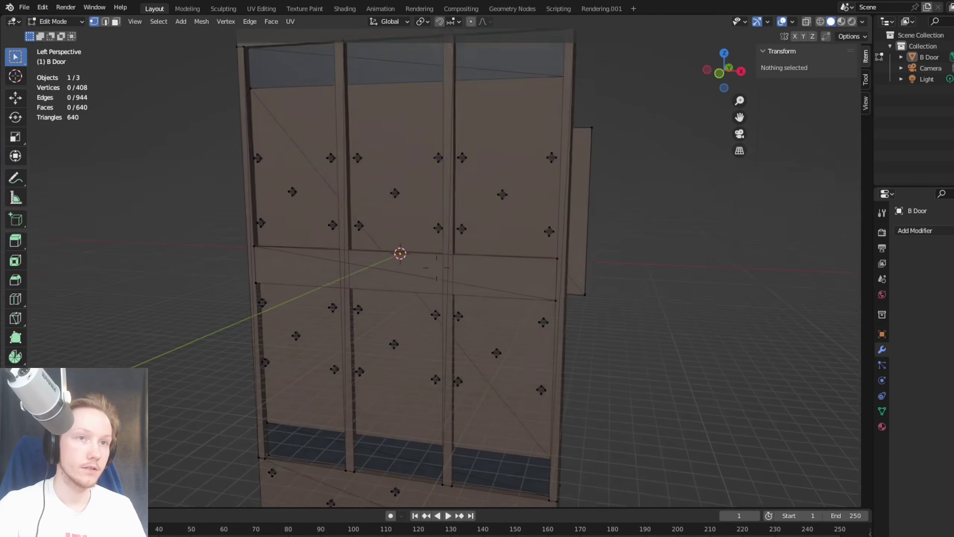
key("w")
key("s")
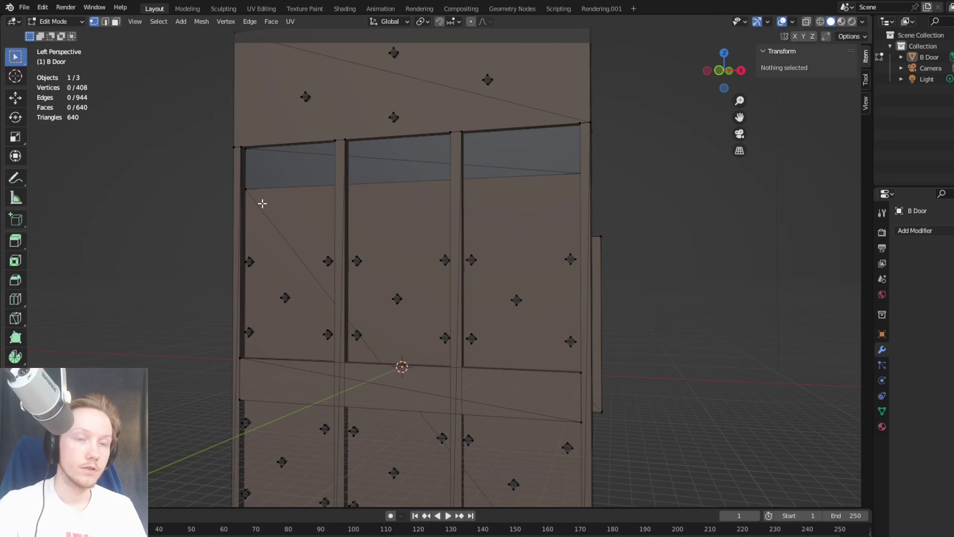
left_click(285, 234)
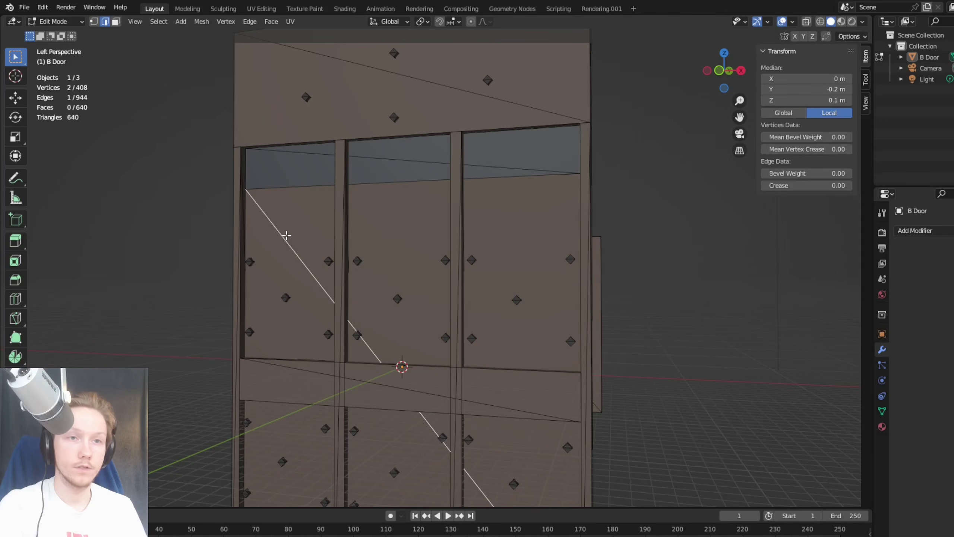
key("x")
left_click(281, 229)
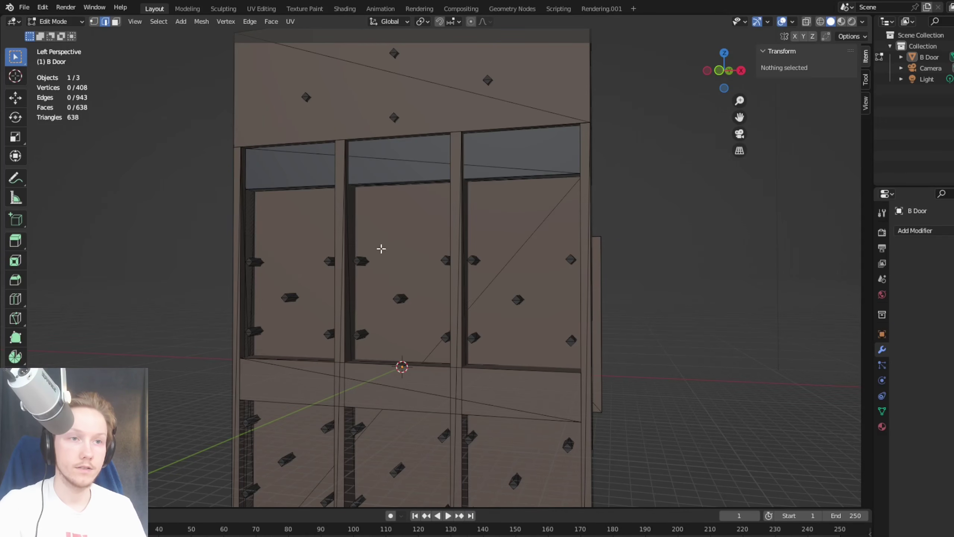
left_click(515, 248)
key("x")
left_click(515, 247)
Step: Look through the opened door frame and return the door to Vertex Paint mode
key("shift+grave")
key("d")
key("w")
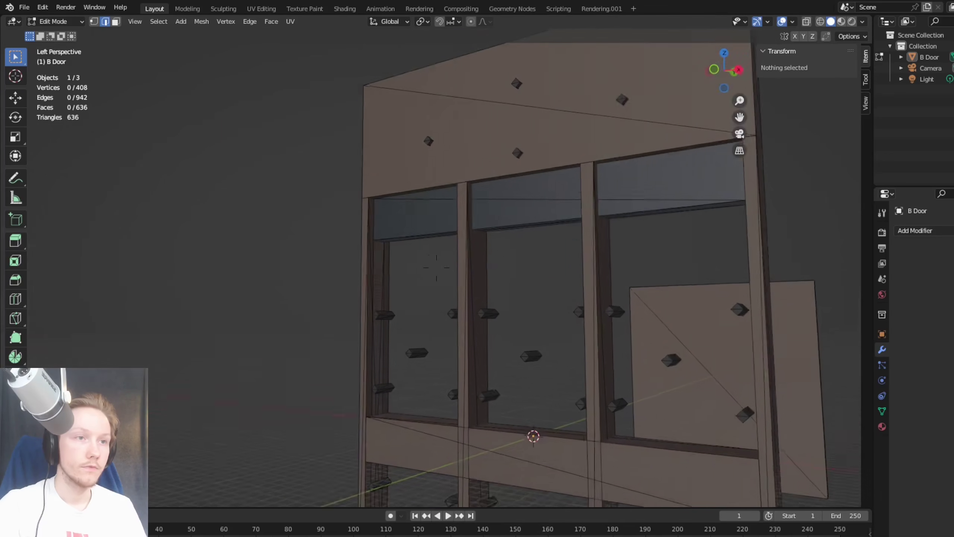
left_click(379, 262)
key("shift+grave")
left_click(379, 267)
key("Tab")
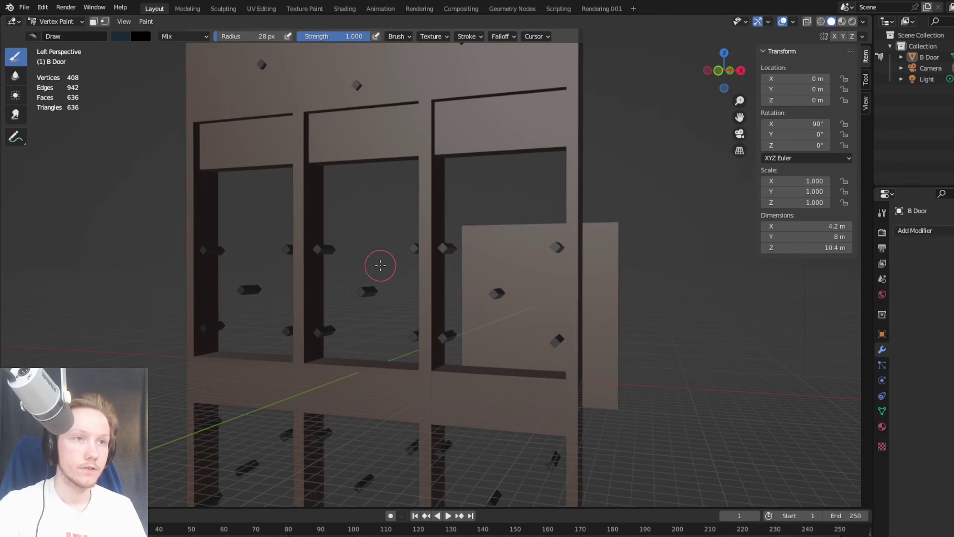
Step: Paint the recessed strip across the top of the door's opening with the dark blue brush colour
key("shift+grave")
key("w")
key("a")
key("d")
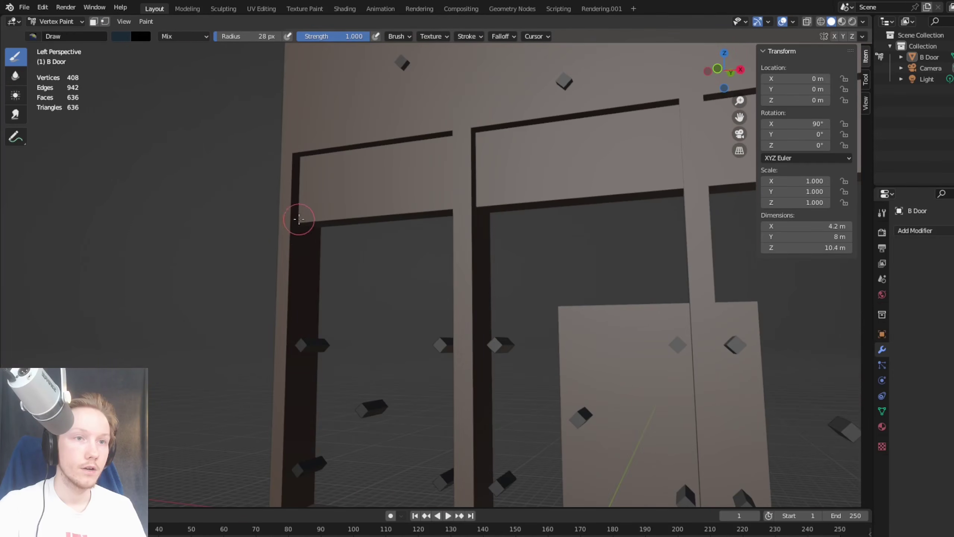
key("KP_Decimal")
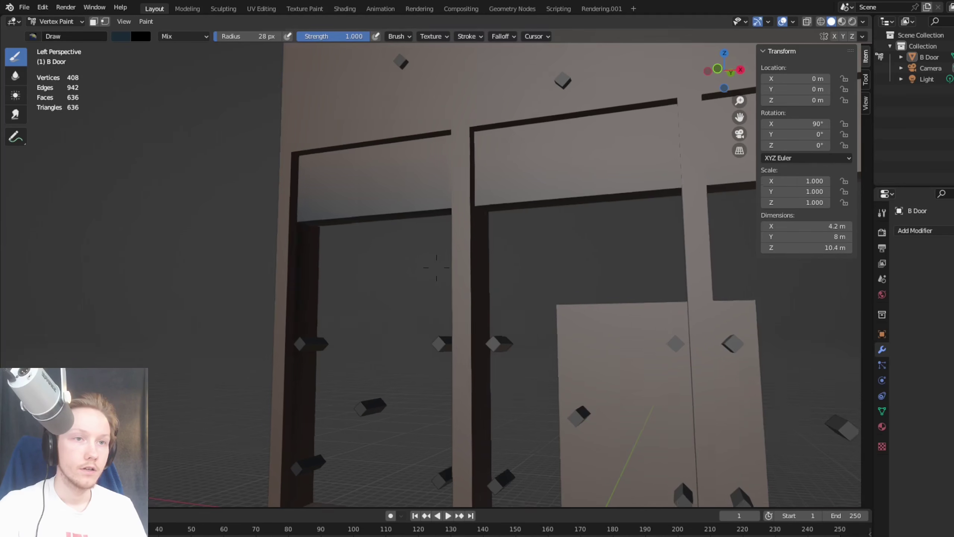
key("shift+grave")
key("w")
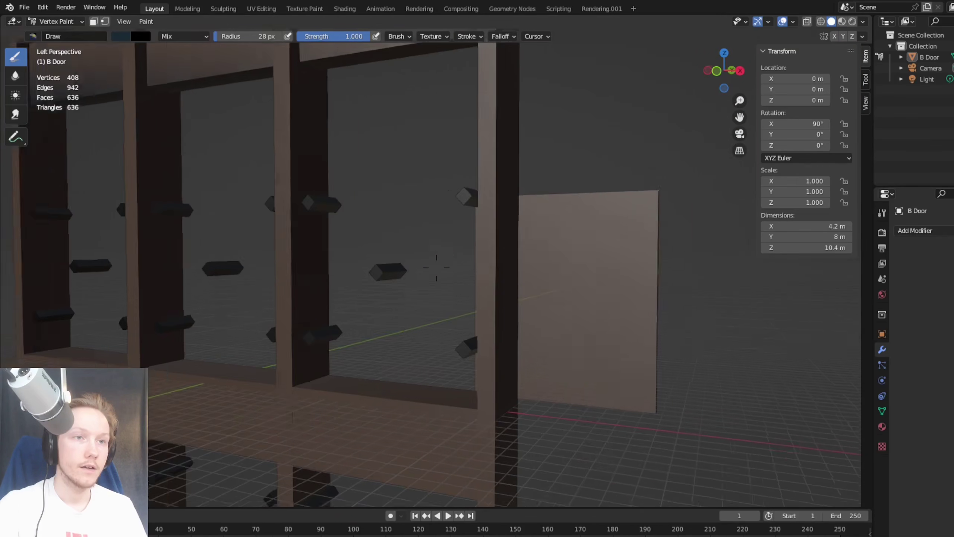
left_click(417, 168)
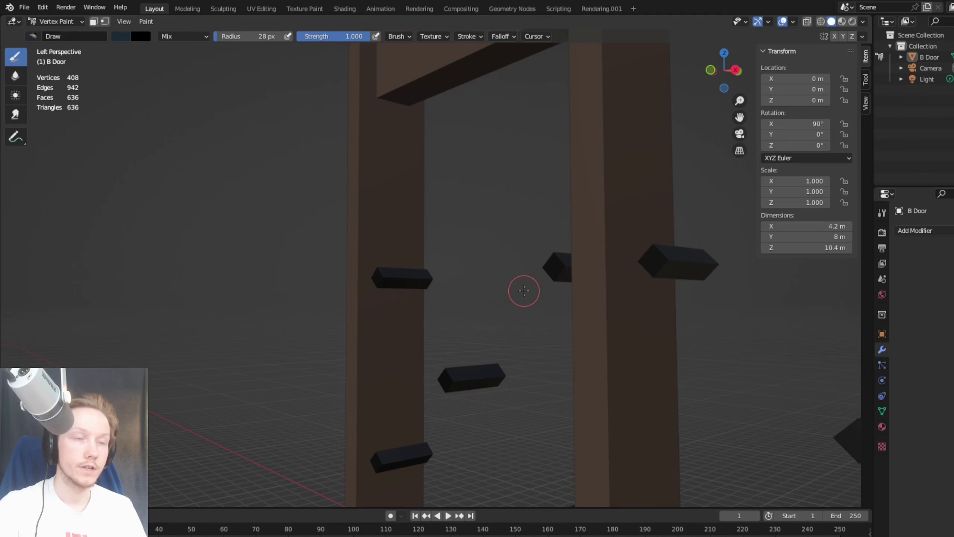
Step: Select the linked inner strip frame around the door's opening in Edit Mode and move it 10 m in the negative global Y direction
key("Tab")
key("shift+grave")
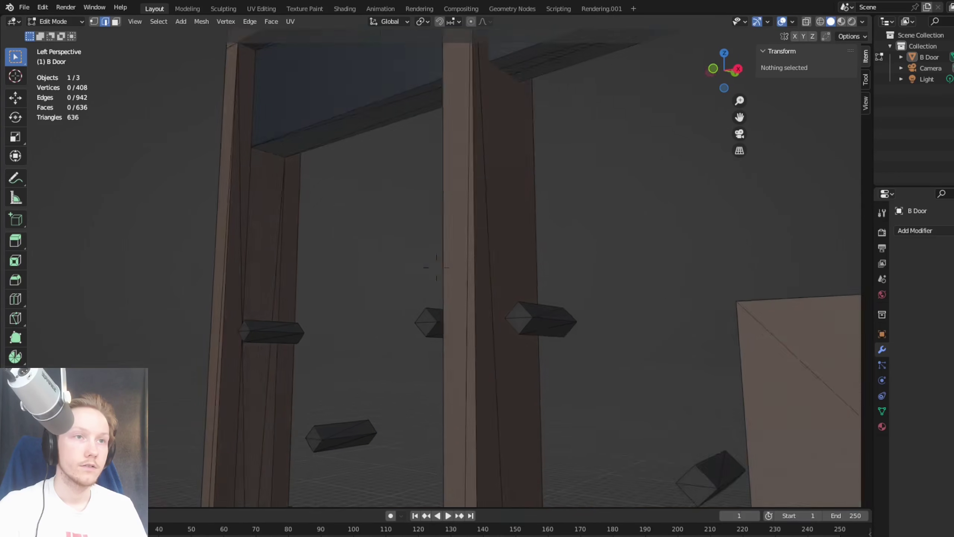
key("s")
left_click(500, 254)
key("Tab")
key("Tab")
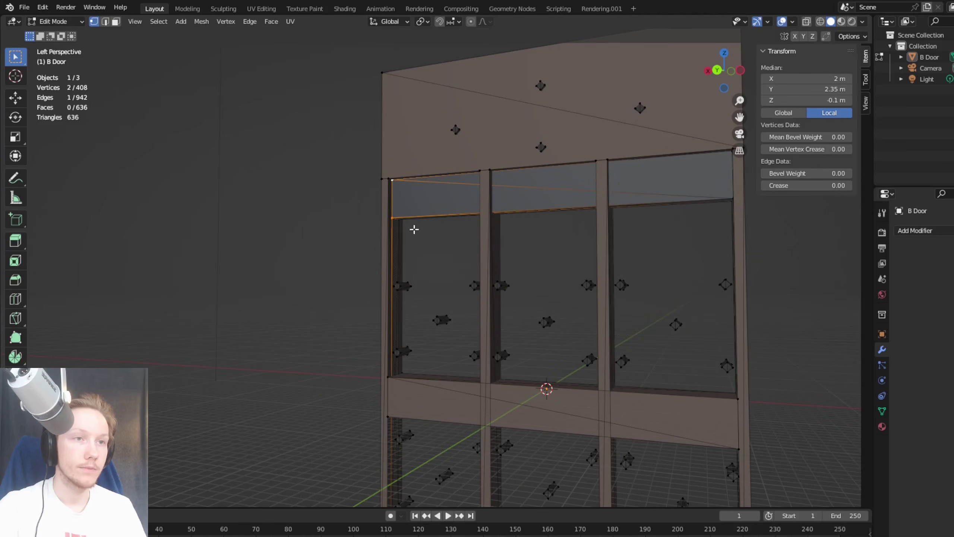
key("shift+grave")
left_click(425, 232)
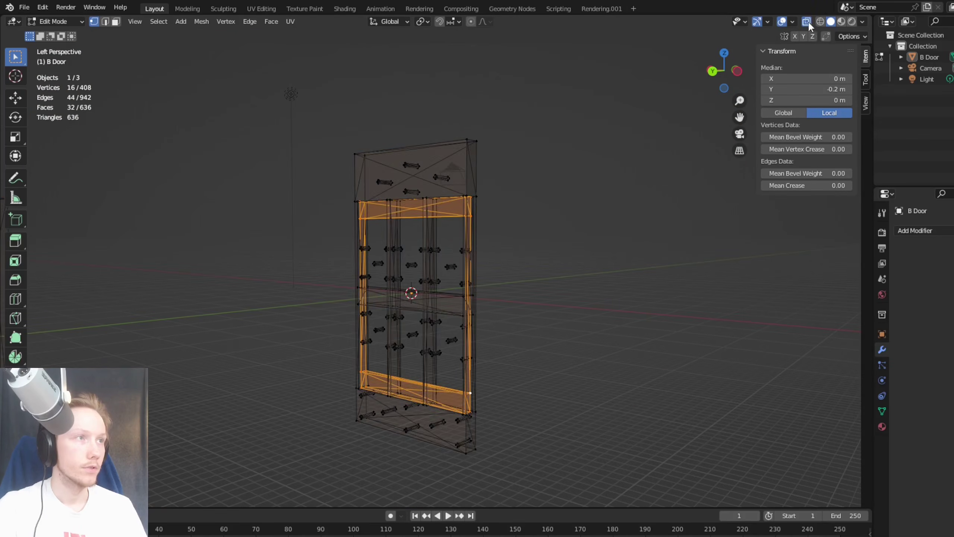
left_click(806, 21)
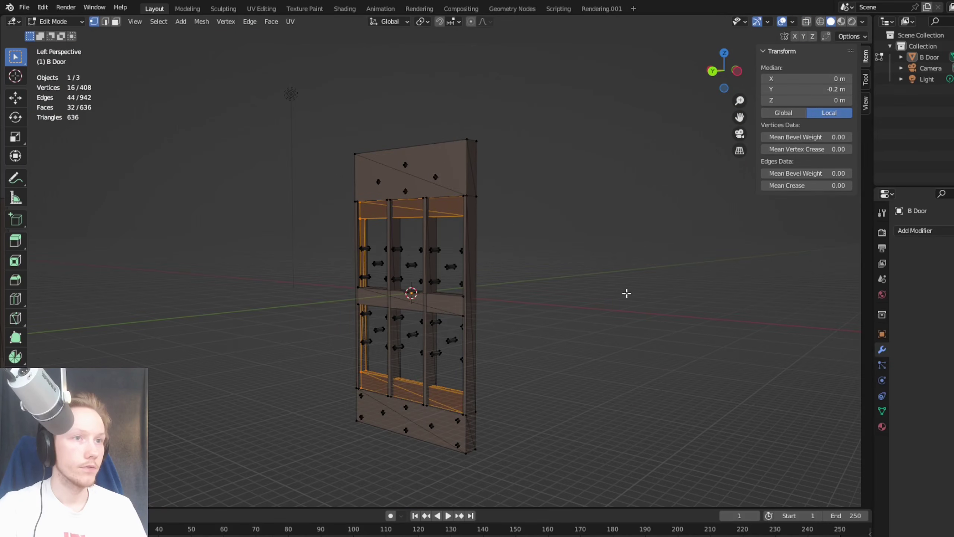
key("g")
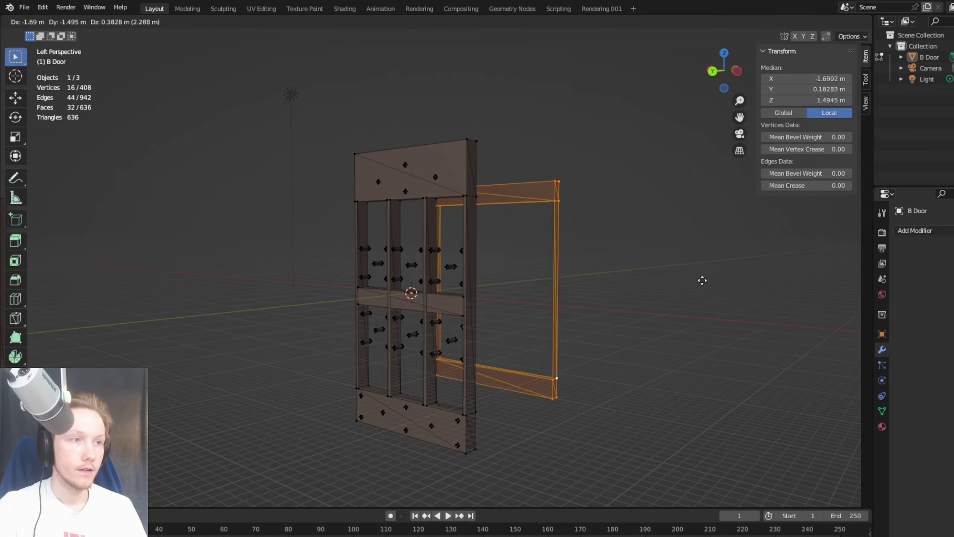
type("xy10")
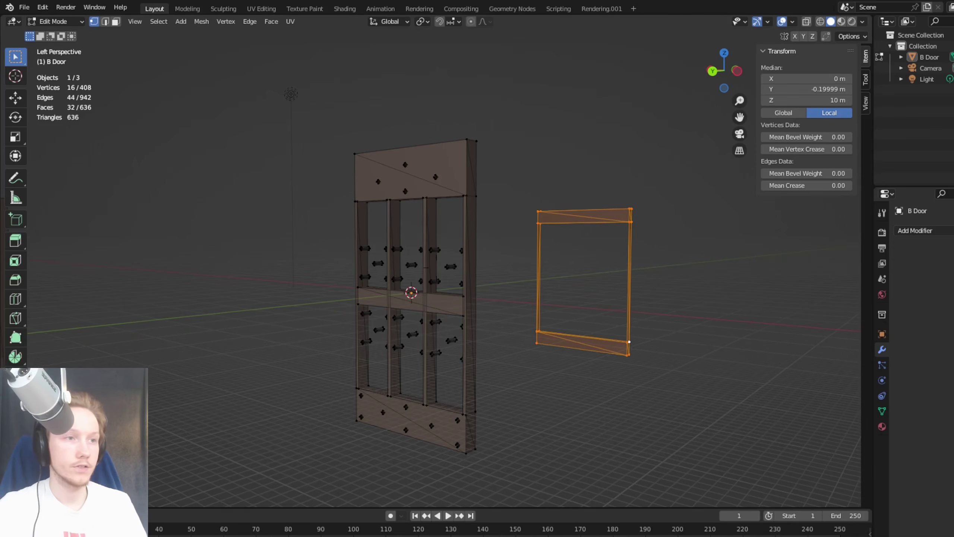
Step: Delete the vertical and diagonal edges linking the moved frame's upper and lower strips, using Only Edges & Faces
type("sw")
left_click(616, 283)
right_click_drag(615, 283, 615, 283)
key("w")
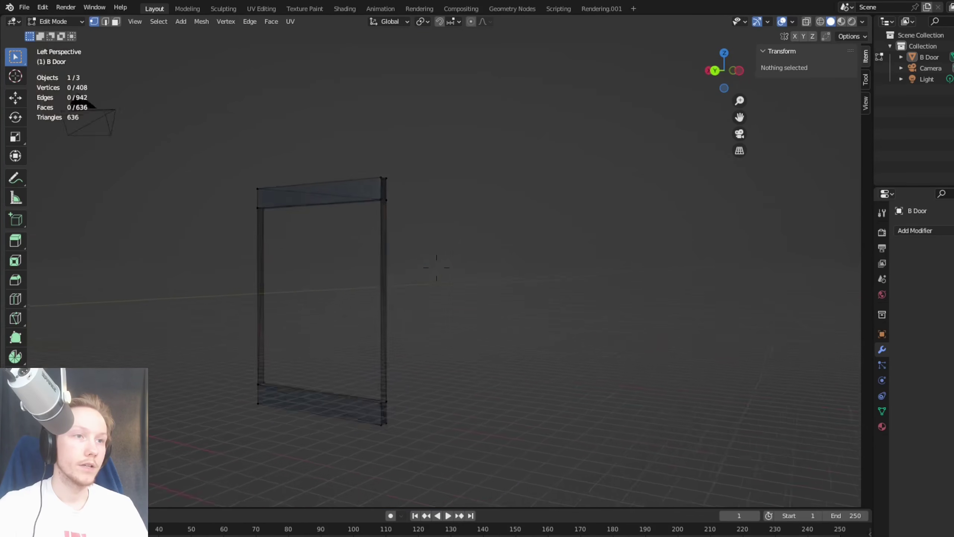
key("w")
key("s")
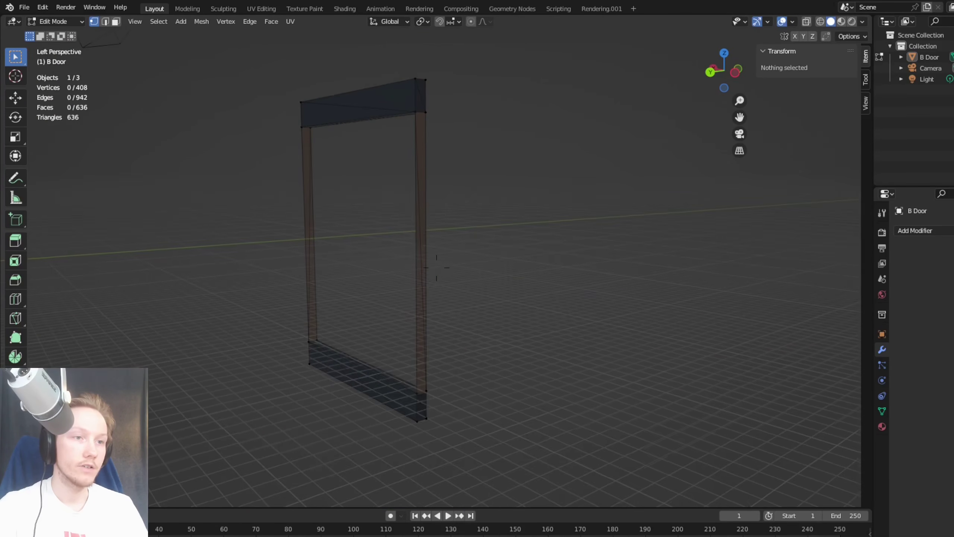
left_click_drag(383, 240, 579, 296)
key("x")
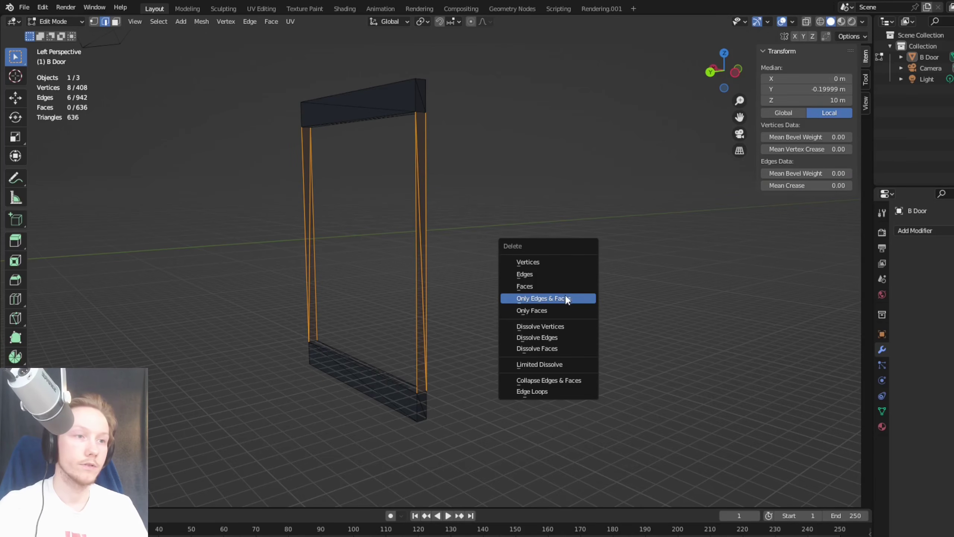
left_click(565, 297)
Step: Examine the detached upper strip and compare it with the opened door frame
key("shift+grave")
key("w")
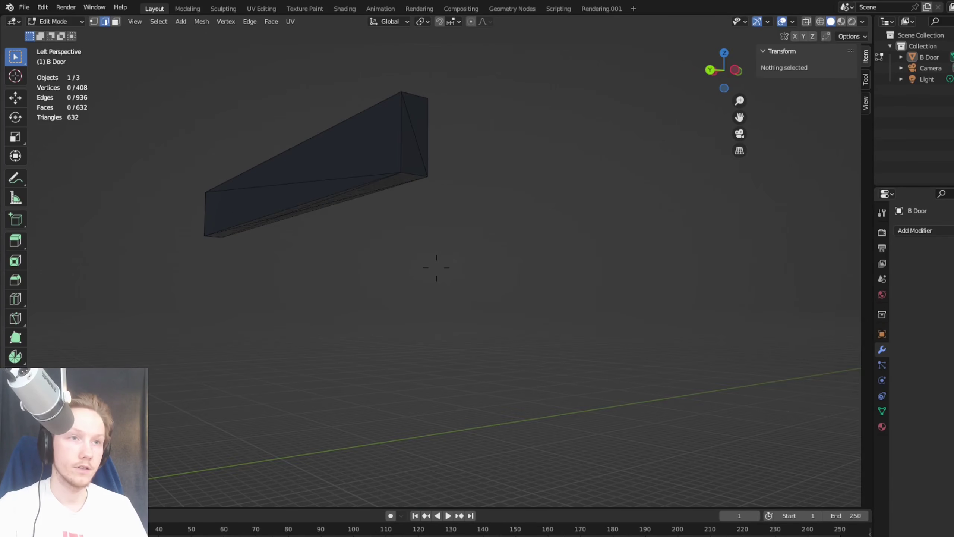
key("a")
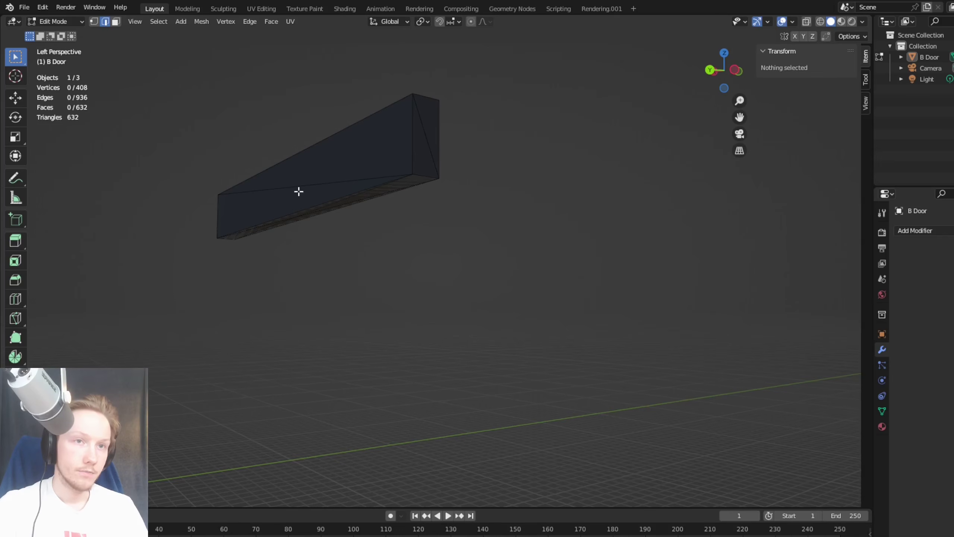
key("shift+grave")
key("w")
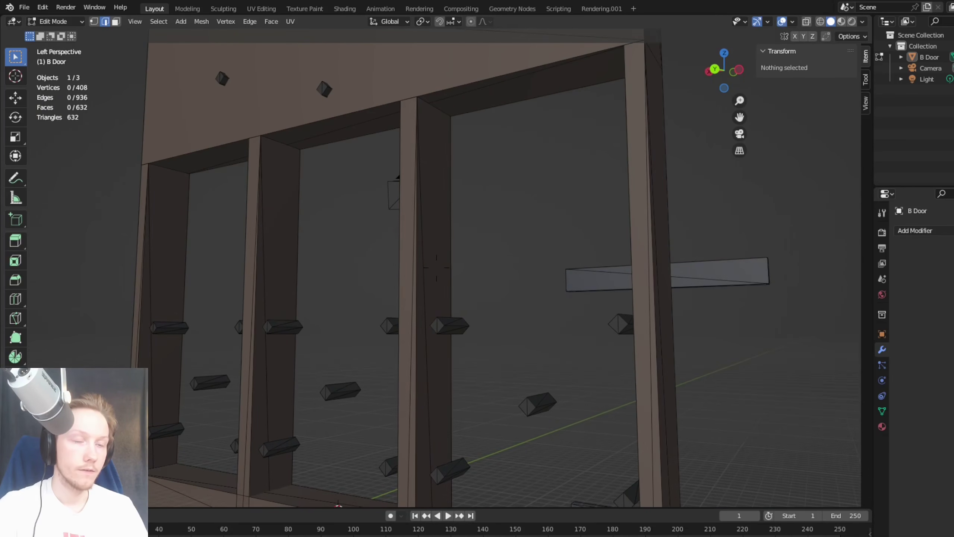
key("w")
left_click(436, 267)
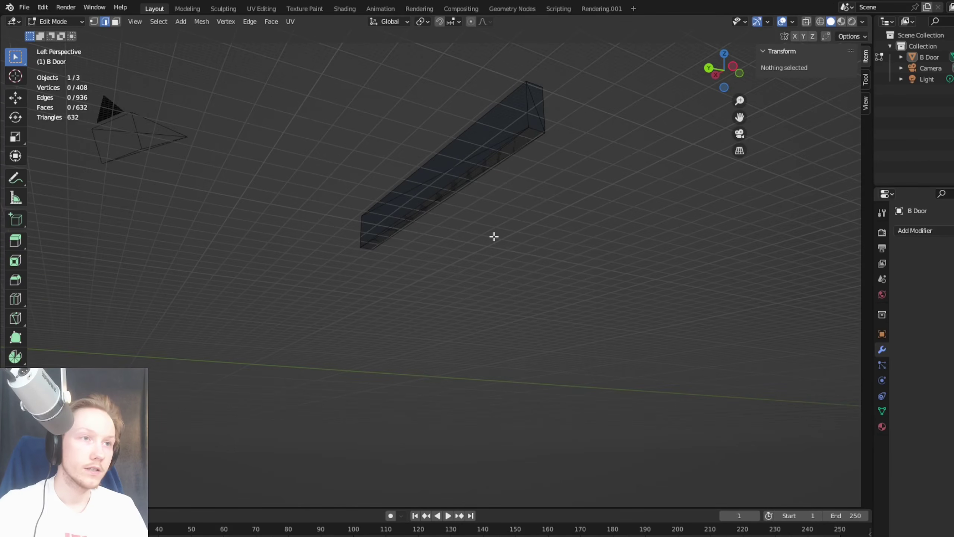
Step: Delete the diagonal edges across the upper strip's underside to remove its overlapping bottom faces
key("shift+grave")
key("w")
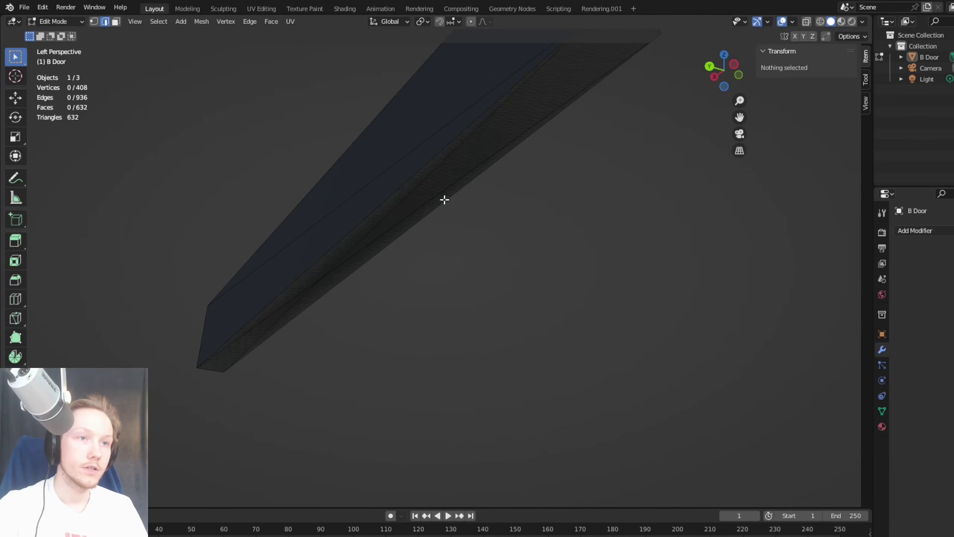
left_click(409, 216)
key("x")
left_click(394, 217)
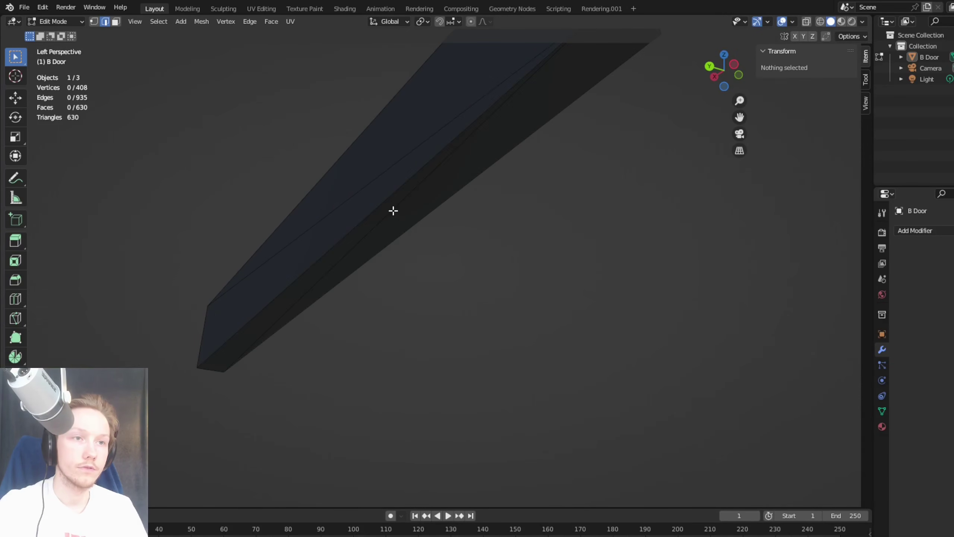
key("ctrl+z")
key("x")
left_click(392, 210)
Step: Delete the diagonal edge across the top of the upper strip to remove its top faces
key("shift+grave")
key("s")
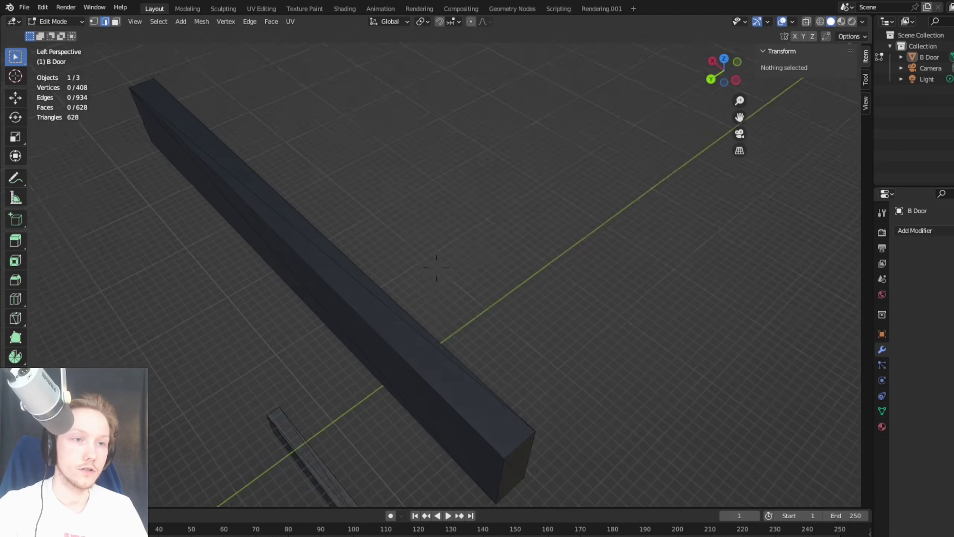
key("Return")
left_click(309, 203)
key("x")
left_click(307, 202)
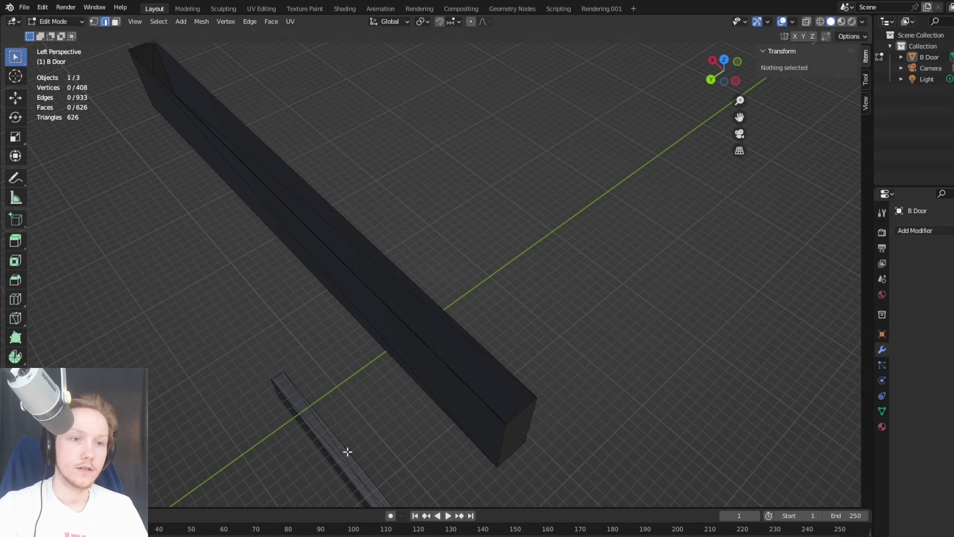
Step: Delete the diagonal edges along the lower strip's top and underside to remove those faces
key("shift+grave")
key("w")
key("Return")
left_click(440, 240)
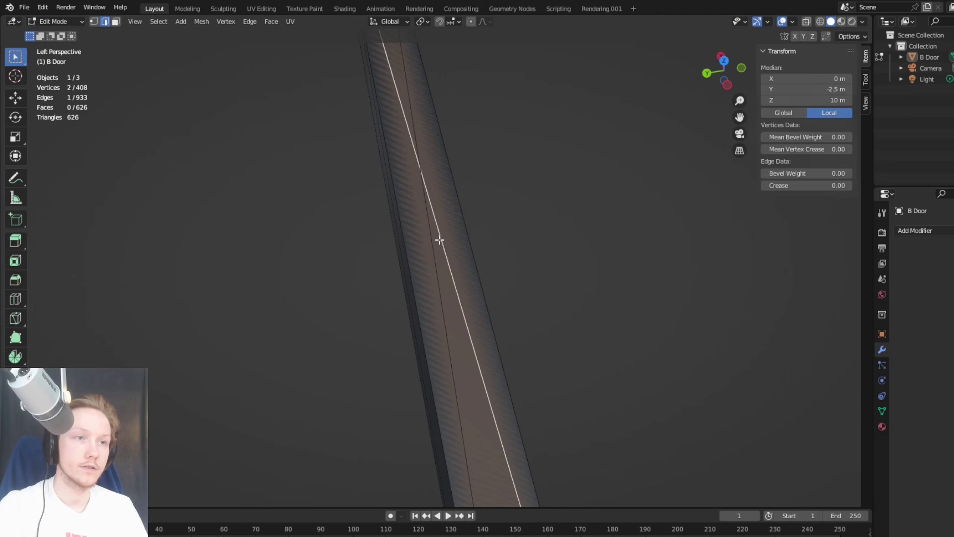
key("x")
left_click(439, 239)
left_click(434, 238)
key("x")
left_click(432, 241)
left_click(431, 243)
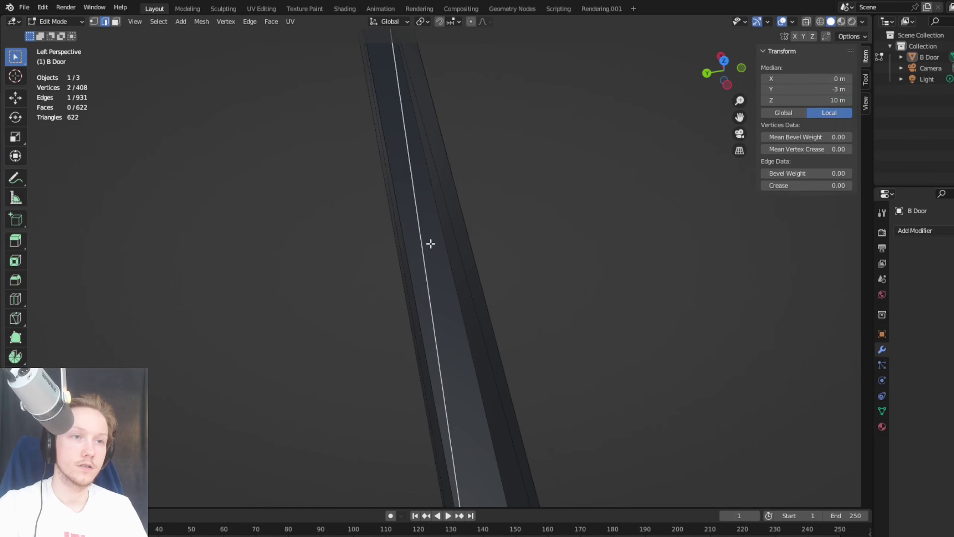
key("x")
left_click(430, 242)
Step: Delete the short end edges and diagonals joining the lower strip's front and back faces, using Only Edges & Faces in side view
key("s")
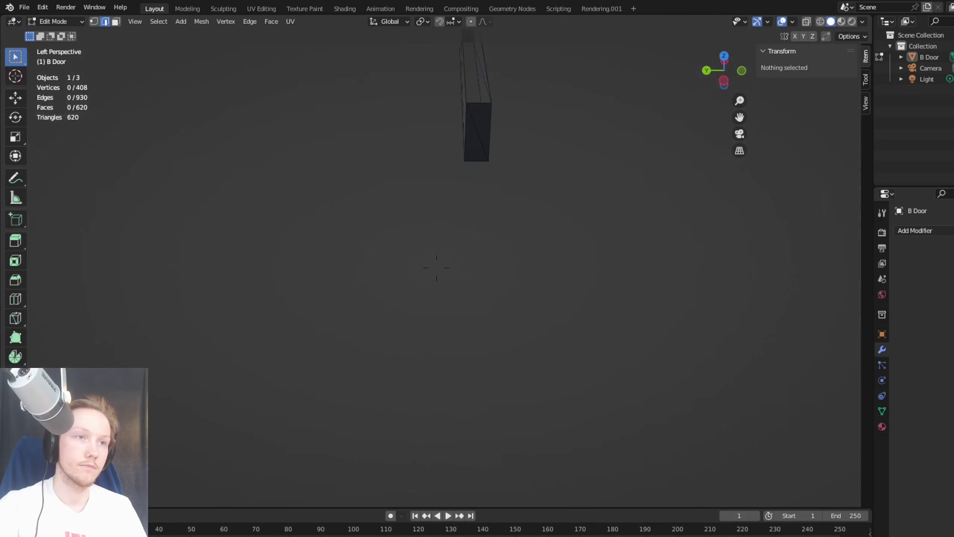
key("w")
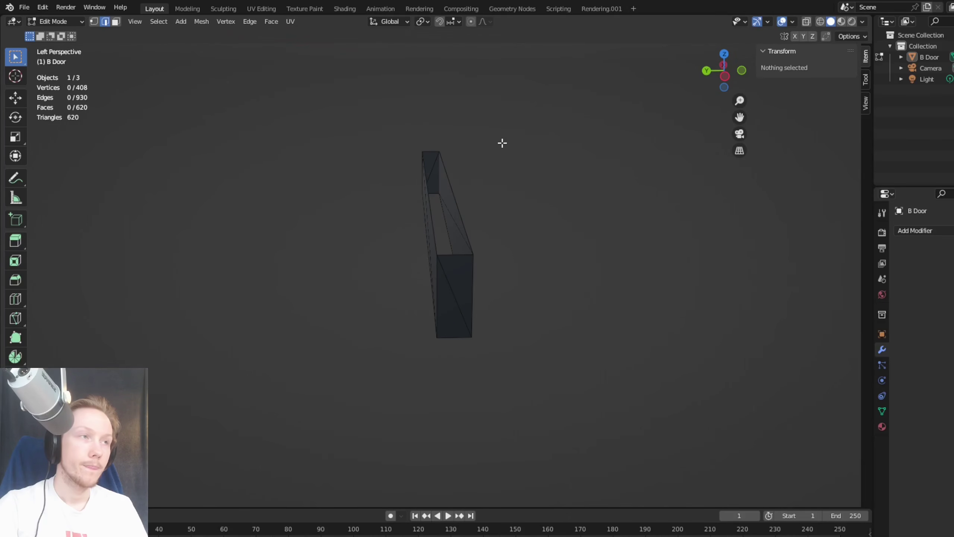
left_click(725, 79)
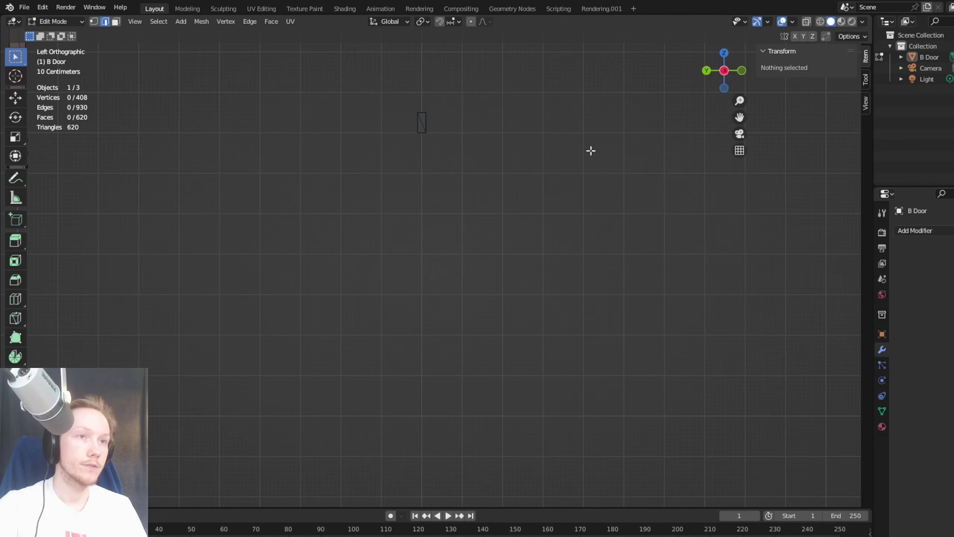
left_click_drag(421, 156, 422, 154)
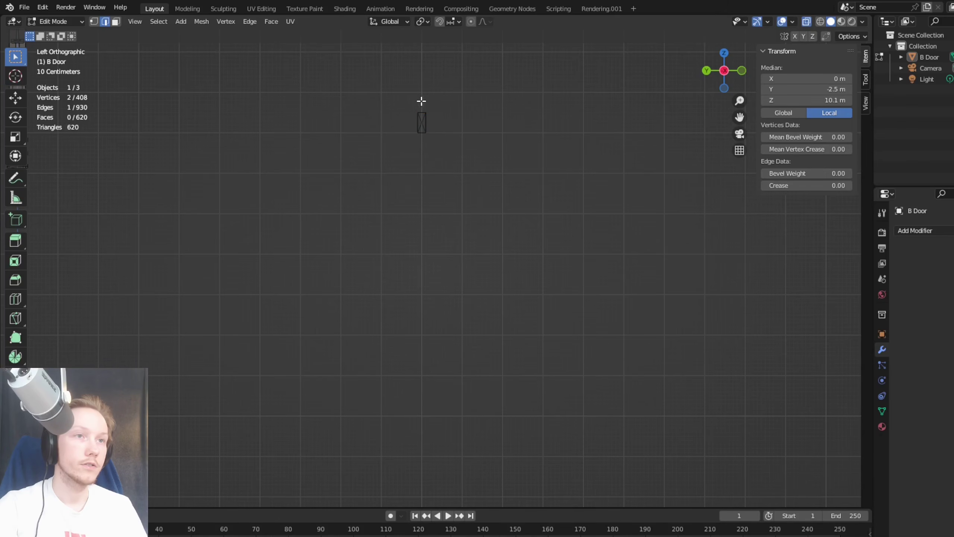
key("x")
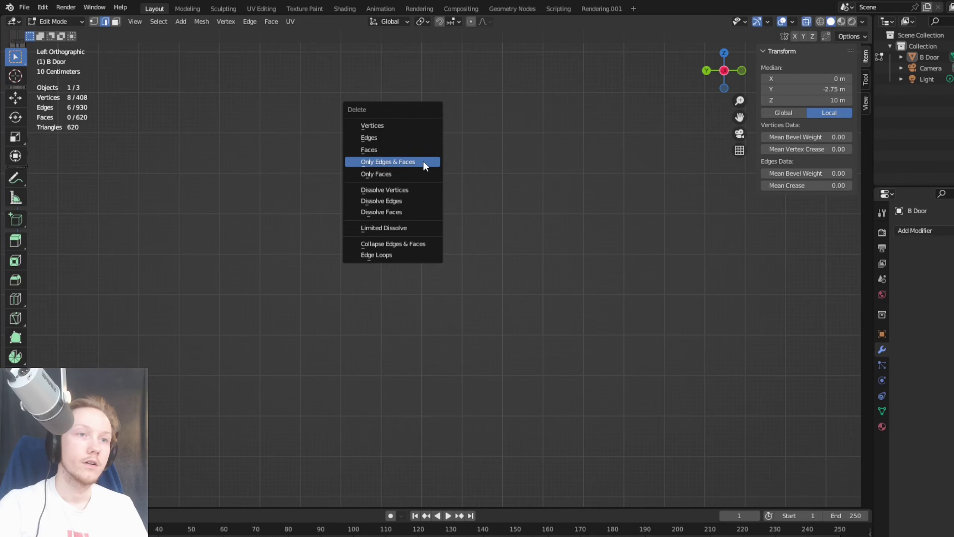
left_click(424, 162)
Step: Delete the short end edges and diagonals joining the upper strip's front and back faces in side view
middle_click_drag(475, 149, 492, 193)
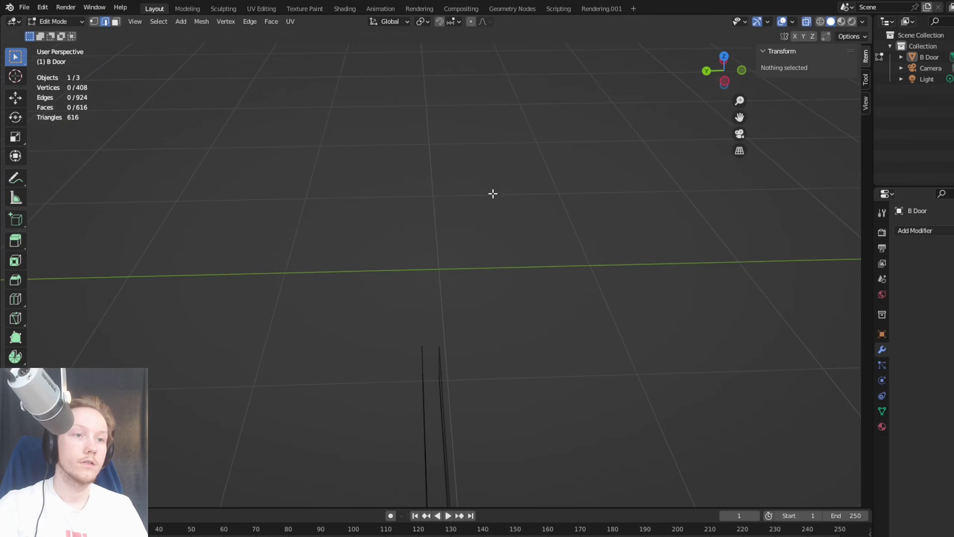
scroll(503, 203, "down", 5)
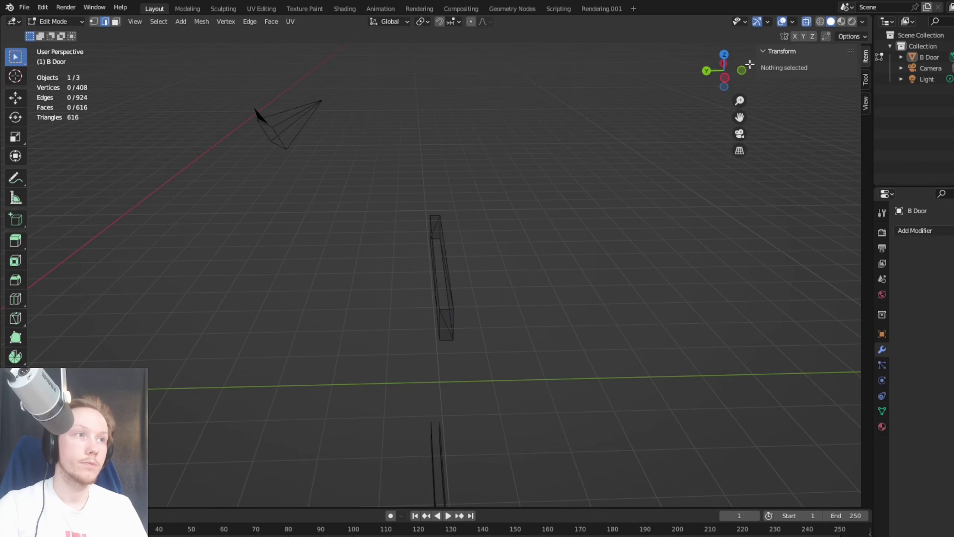
left_click(725, 78)
left_click(427, 171)
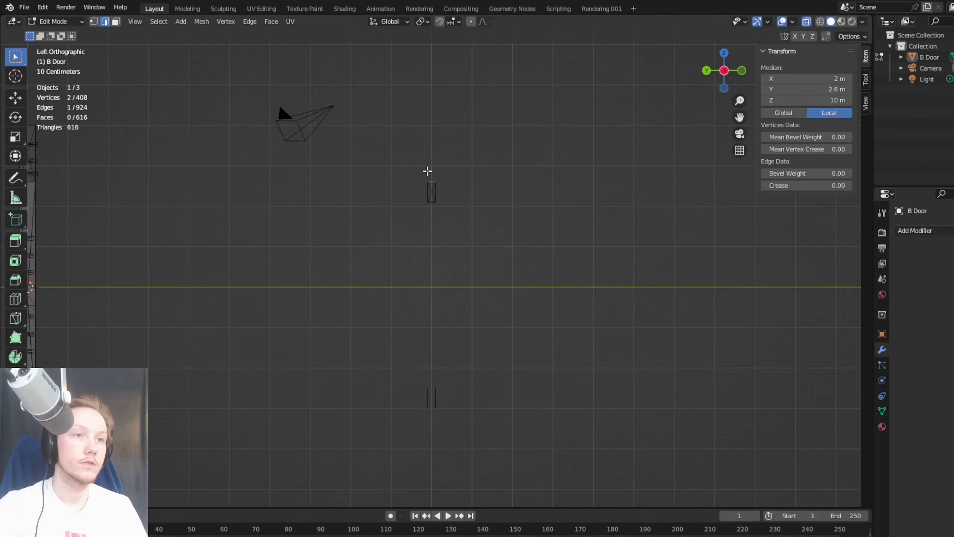
left_click(431, 161)
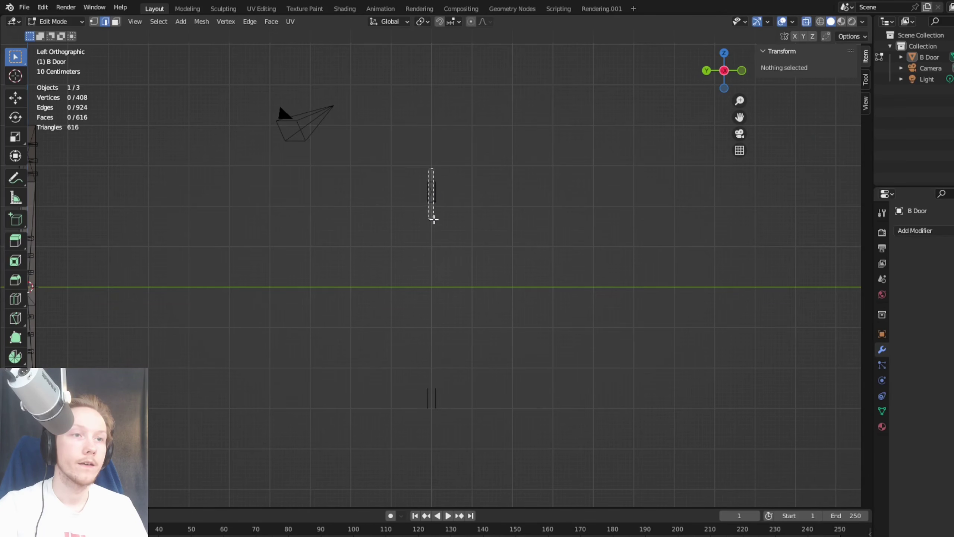
left_click_drag(434, 222, 432, 220)
key("x")
left_click(433, 222)
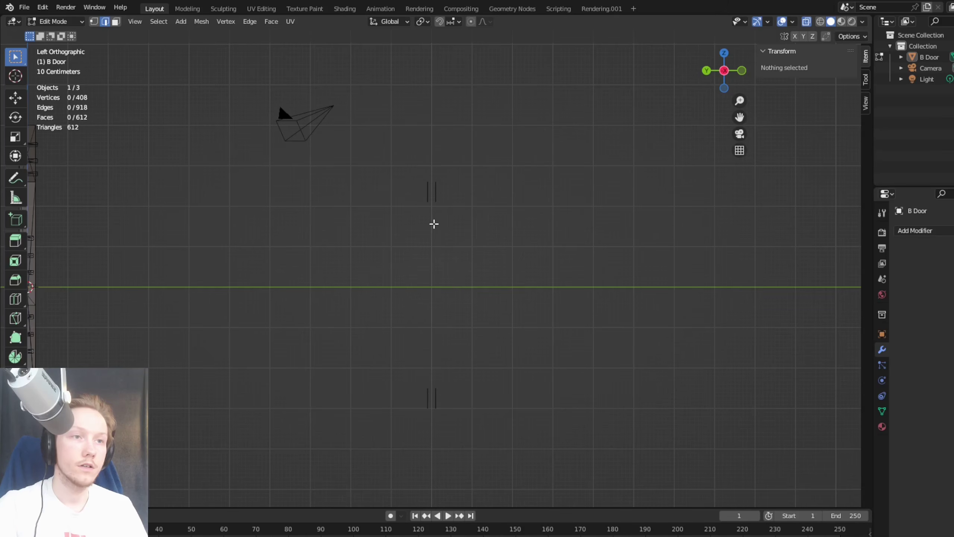
Step: Delete the edges joining the separated back panel's front and back faces in side view
middle_click_drag(300, 306, 436, 267)
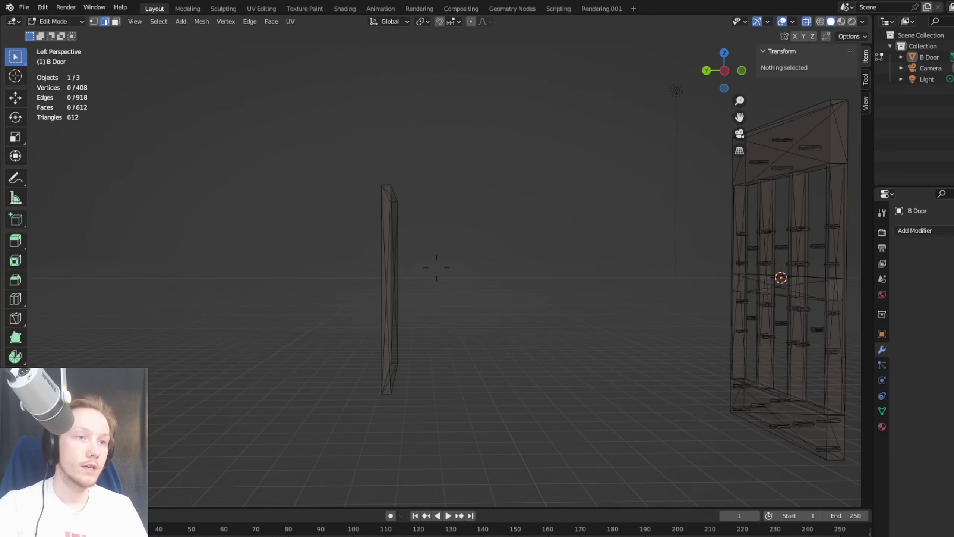
left_click(725, 71)
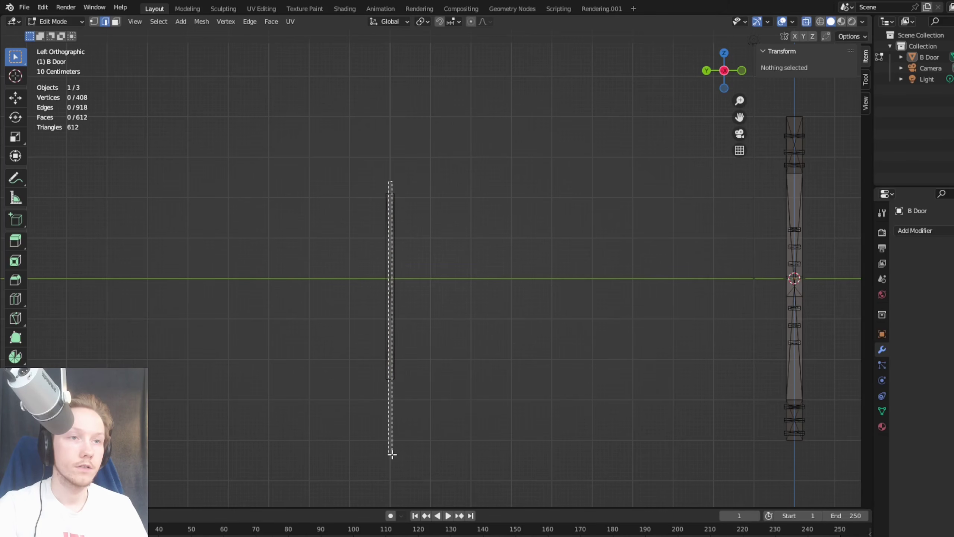
left_click_drag(391, 455, 390, 455)
key("x")
left_click(378, 453)
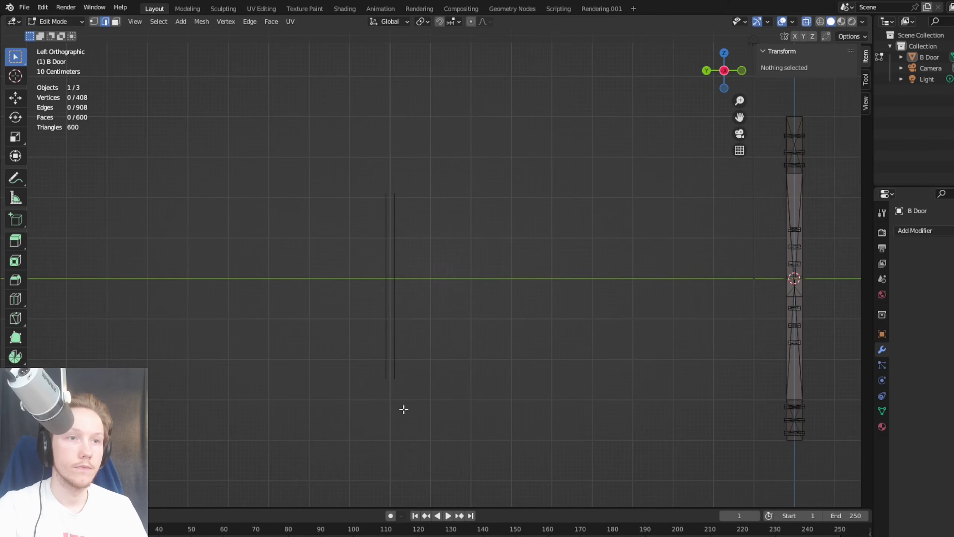
Step: Turn off X-ray and examine the door frame and separated pieces in Vertex Paint mode
middle_click_drag(493, 307, 642, 203)
key("ctrl+Tab")
middle_click_drag(437, 268, 657, 142)
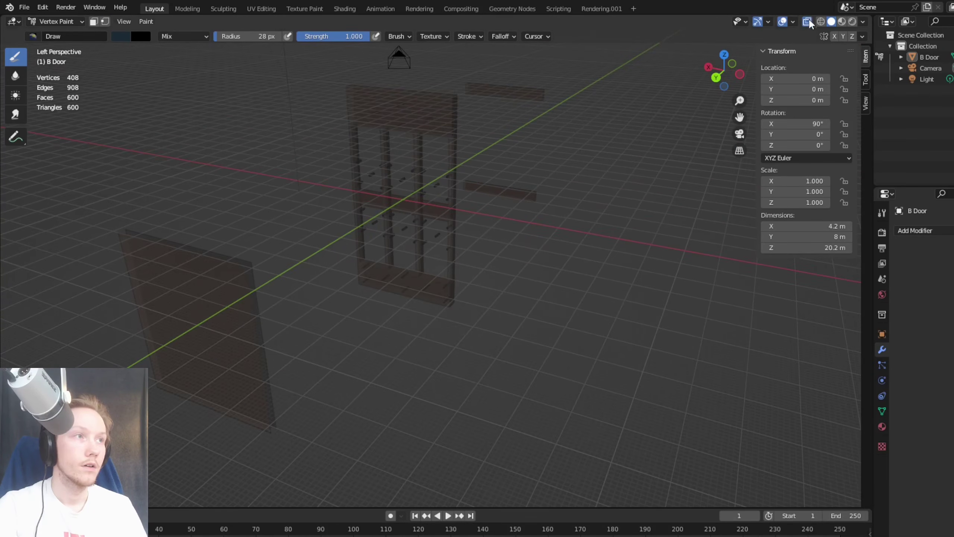
middle_click_drag(502, 295, 469, 282)
scroll(436, 268, "up", 6)
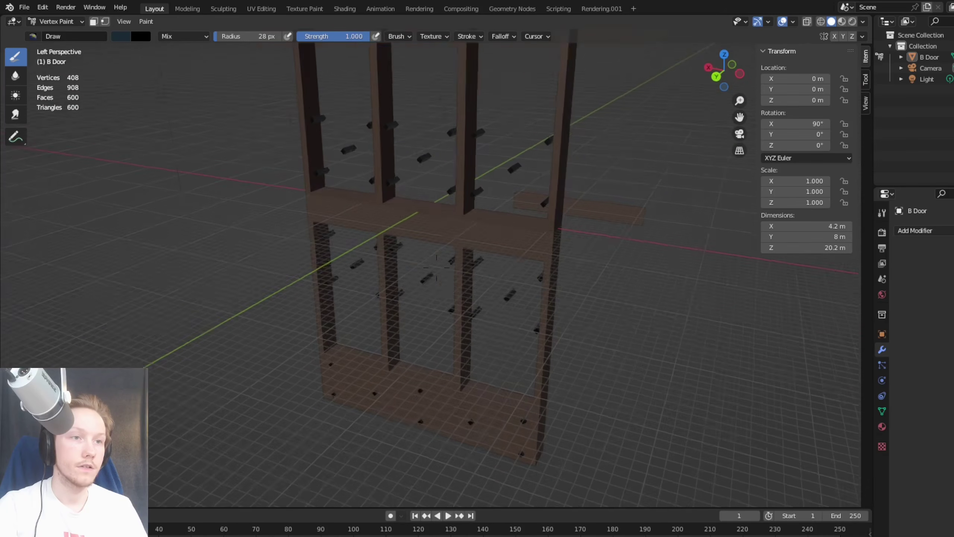
scroll(436, 268, "up", 3)
scroll(436, 268, "down", 8)
Step: Delete the diagonal edge of the hidden end face where an inner vertical post meets the bottom rail
key("Tab")
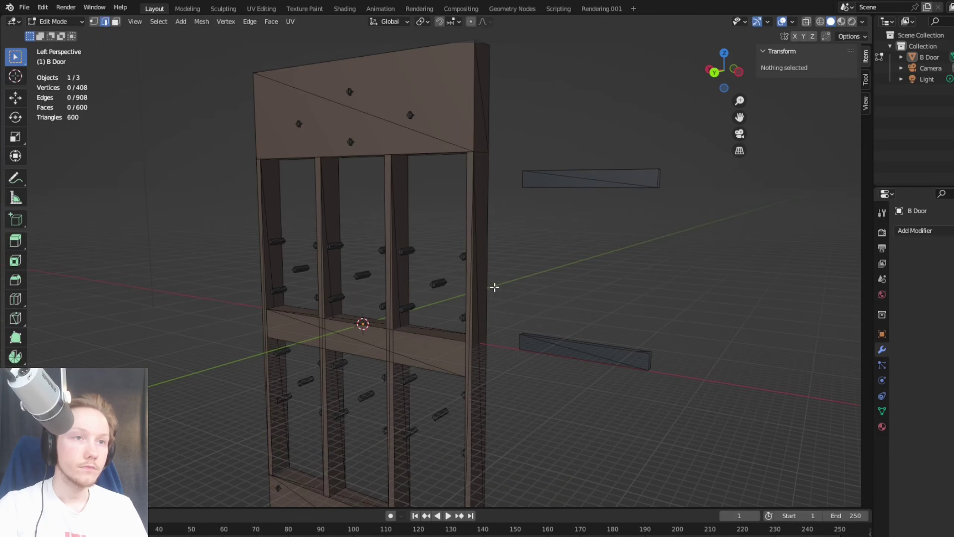
scroll(436, 268, "up", 5)
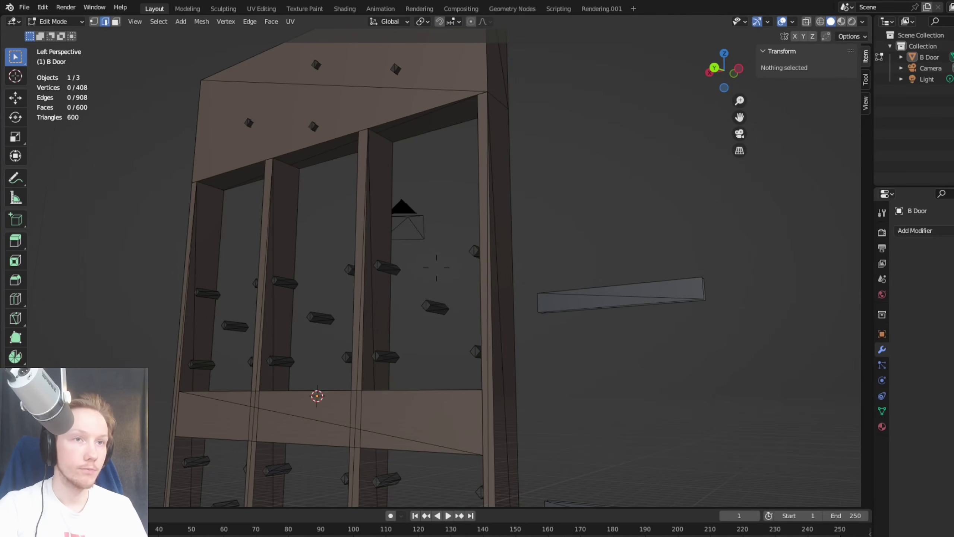
middle_click_drag(436, 268, 437, 267)
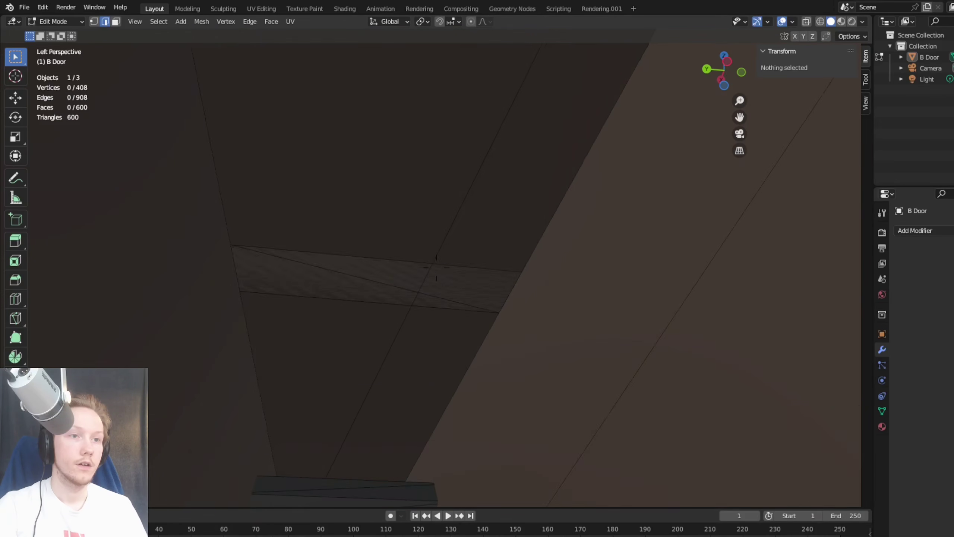
left_click(393, 268)
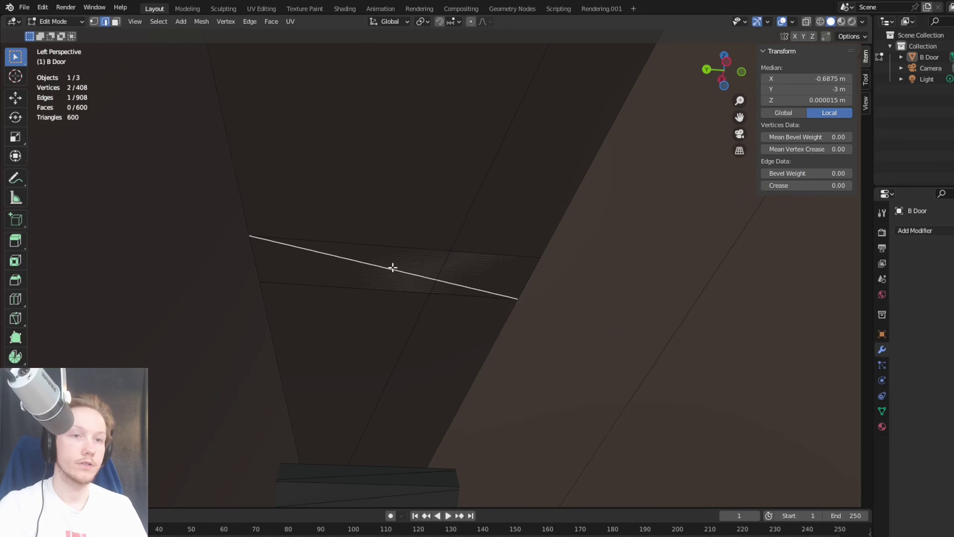
key("x")
left_click(393, 268)
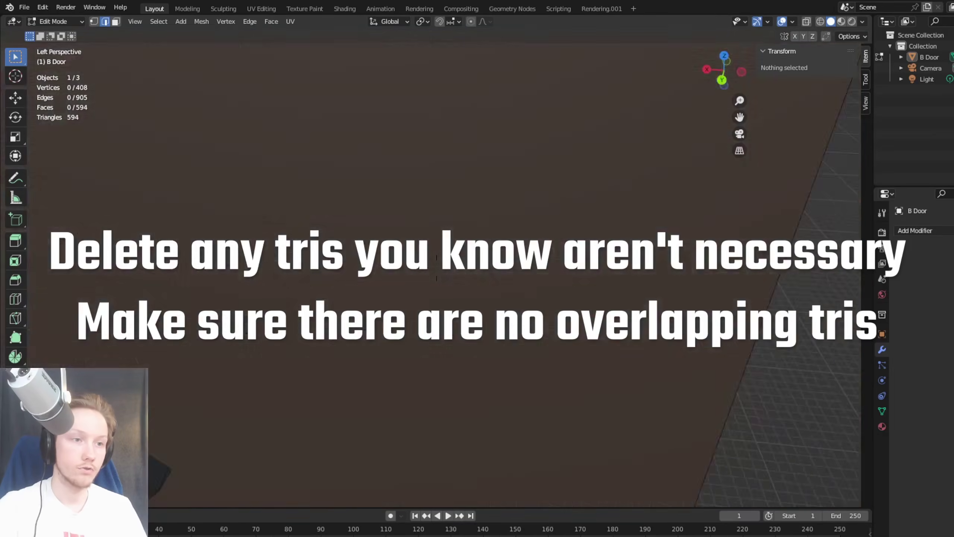
Step: Delete the diagonal edge of the hidden end face where the outer post meets the bottom rail, using Only Edges & Faces
middle_click_drag(436, 268, 436, 267)
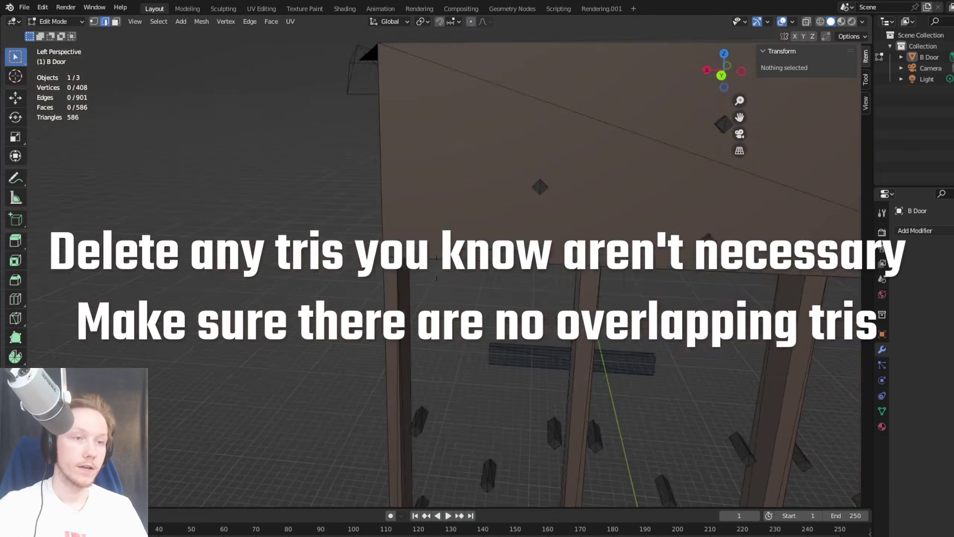
left_click(438, 413)
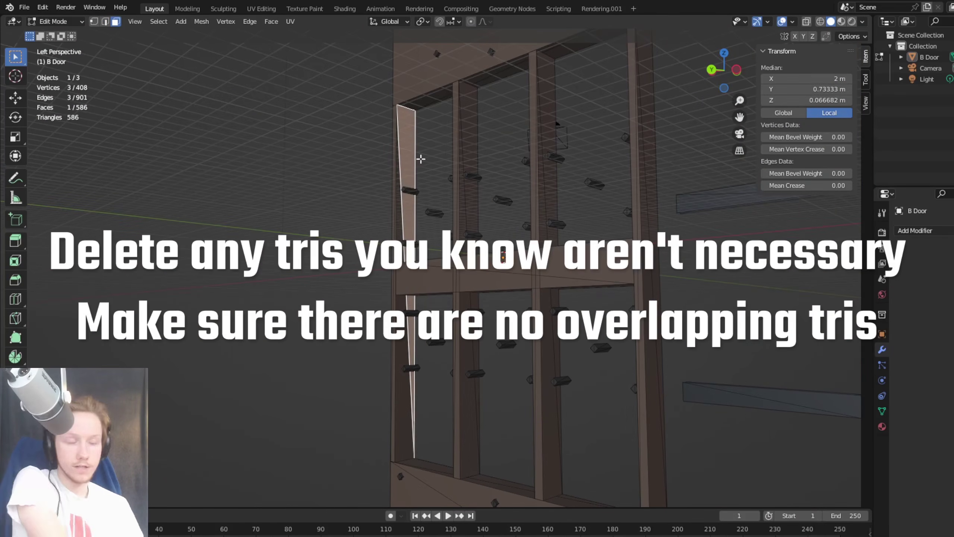
middle_click_drag(421, 159, 414, 284)
left_click(414, 284)
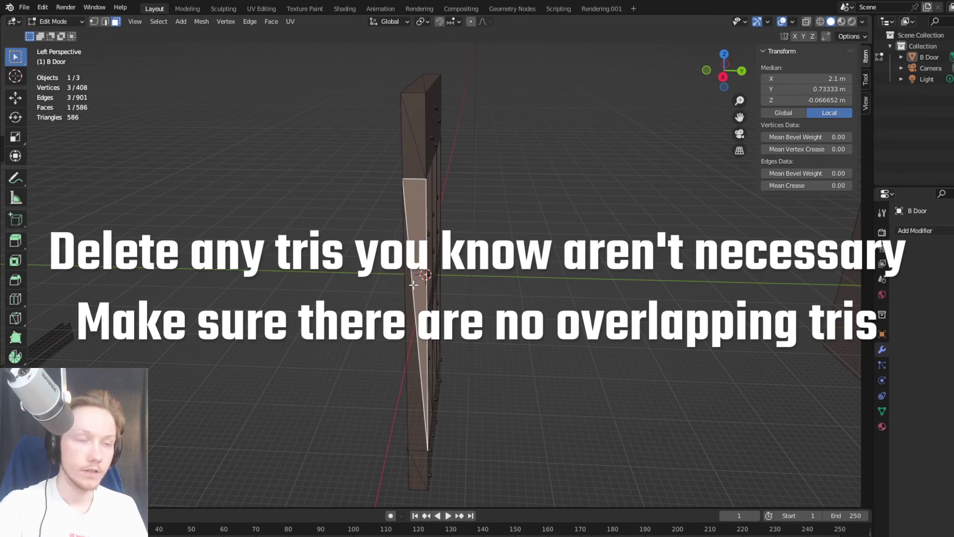
key("x")
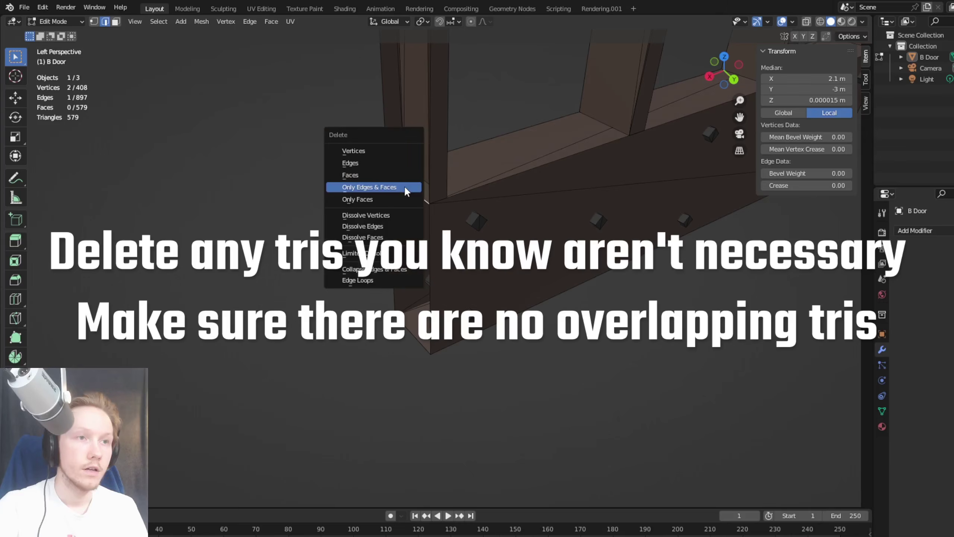
left_click(405, 186)
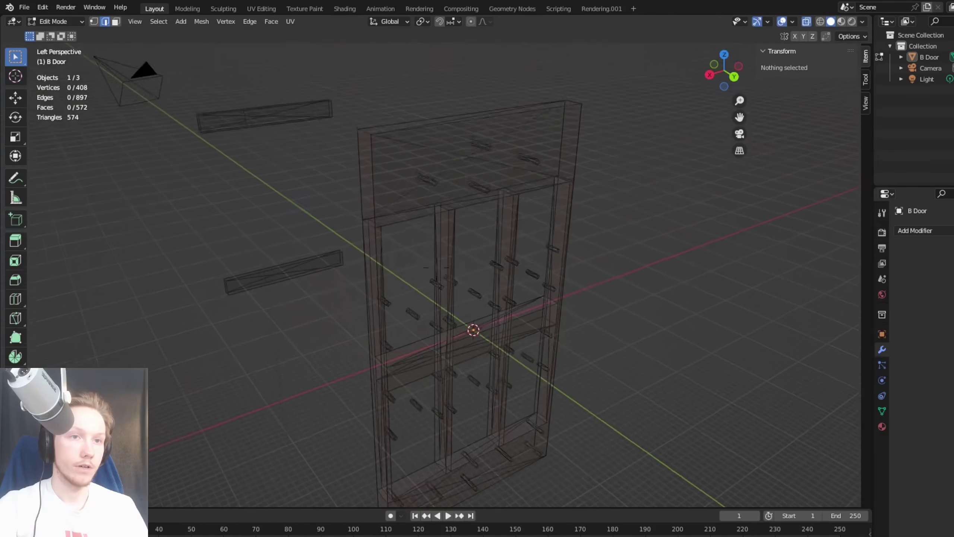
Step: Vertex-paint the outward faces of both separated strips dark blue, enlarging the brush radius to 500 px
key("s")
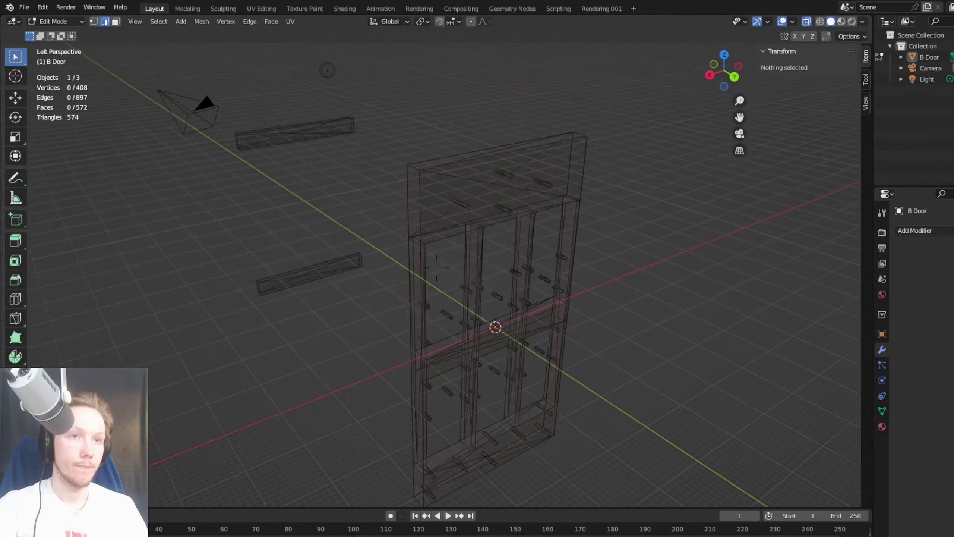
key("Tab")
key("s")
key("s")
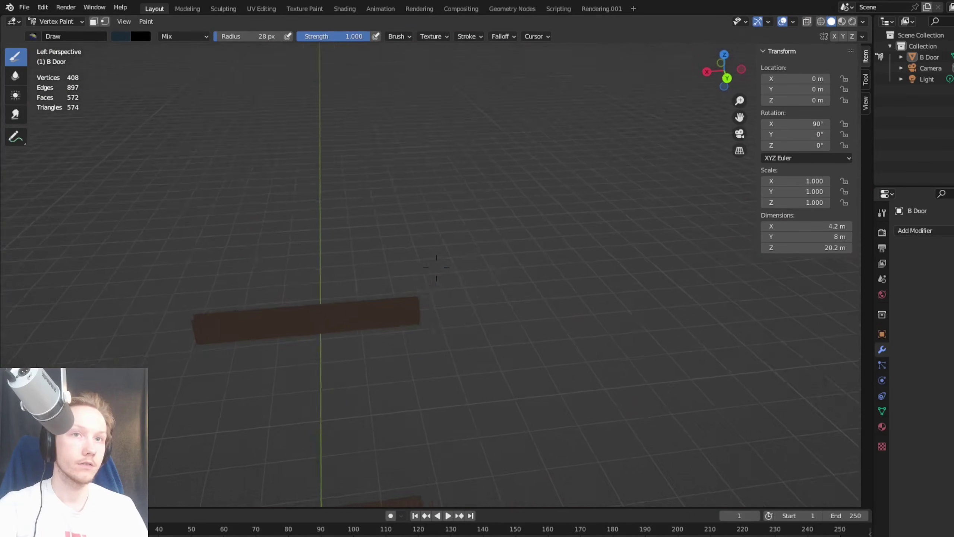
left_click(614, 293)
left_click_drag(258, 143, 238, 130)
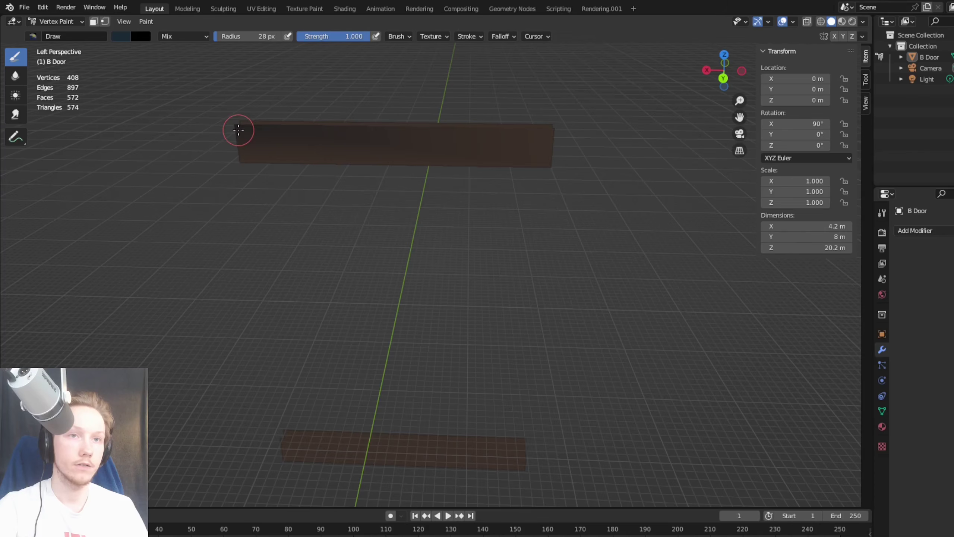
mouse_move(412, 122)
left_mouse_down()
mouse_move(394, 138)
mouse_move(432, 160)
left_mouse_up()
left_click_drag(436, 424, 455, 444)
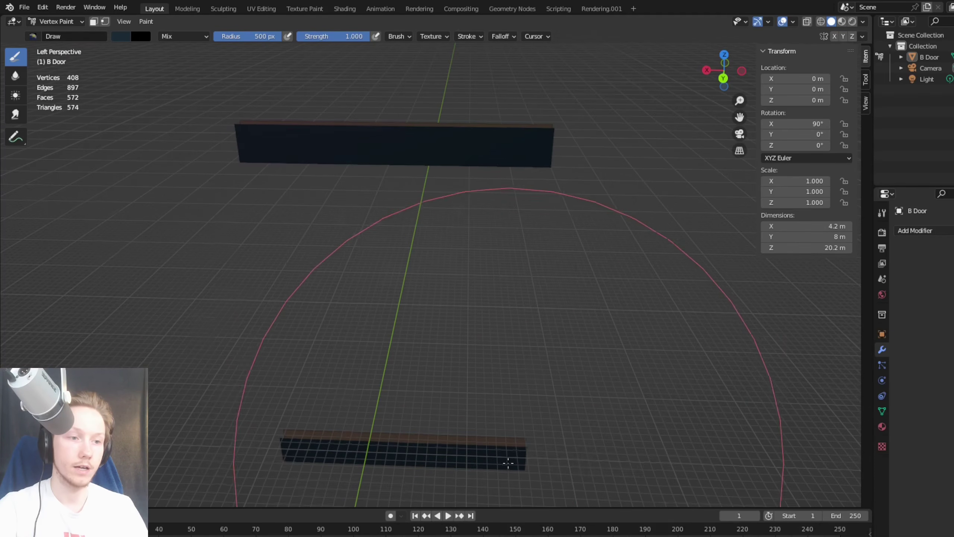
Step: Reduce the brush radius to 124 px and paint the upper strip's opposite face dark blue
key("shift+grave")
key("s")
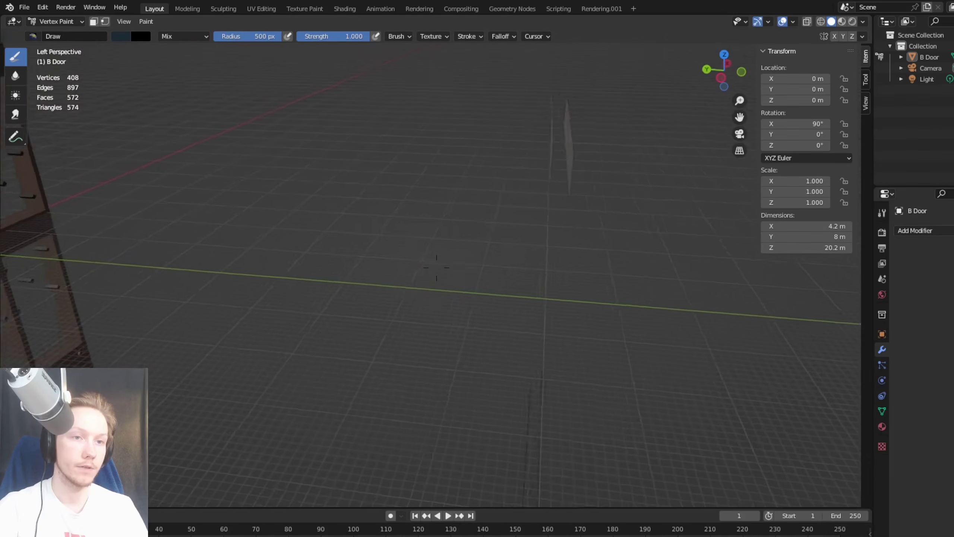
key("s")
left_click(478, 407)
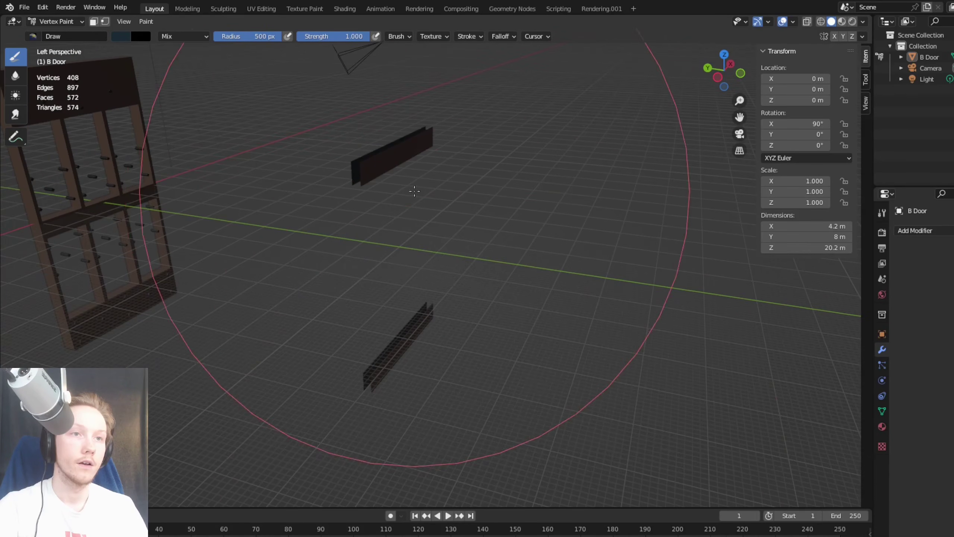
left_click_drag(256, 36, 227, 36)
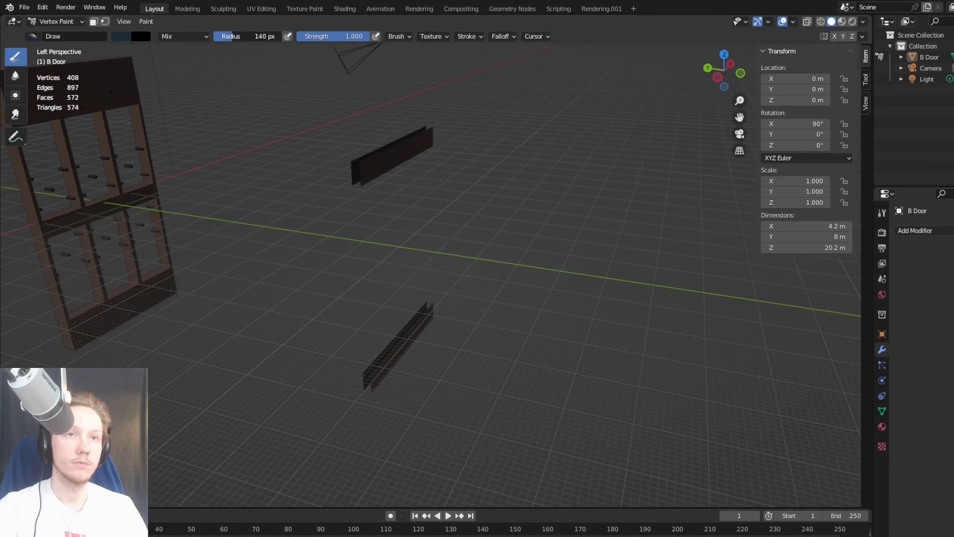
left_click_drag(384, 174, 409, 150)
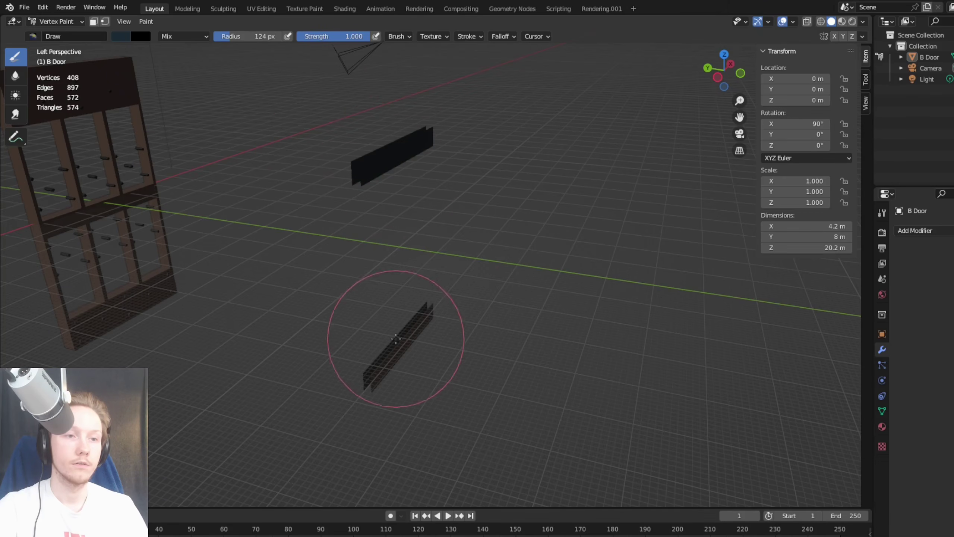
Step: Paint the lower strip's opposite face dark blue and check both strips' coverage
mouse_move(396, 350)
middle_mouse_down()
mouse_move(420, 319)
mouse_move(437, 266)
middle_mouse_up()
left_click_drag(454, 273, 482, 247)
middle_click_drag(418, 333, 436, 267)
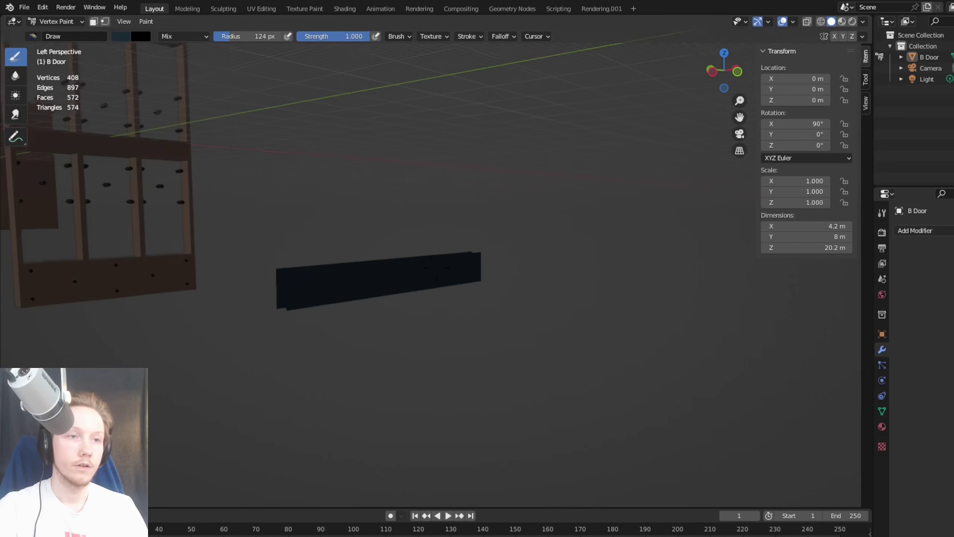
middle_click_drag(473, 294, 436, 268)
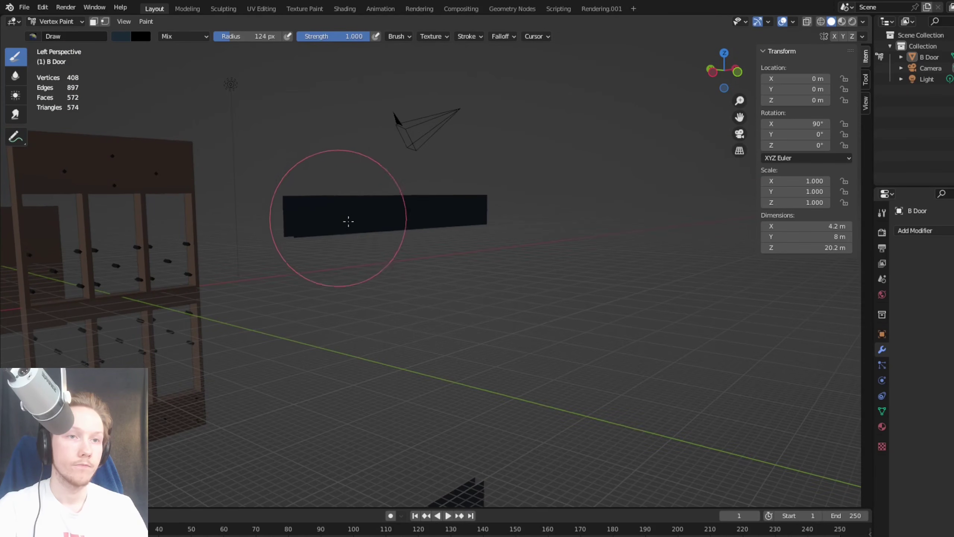
middle_click_drag(347, 220, 436, 268)
right_click_drag(436, 267, 397, 237)
Step: Return the door mesh to Edit Mode with vertex selection
key("Tab")
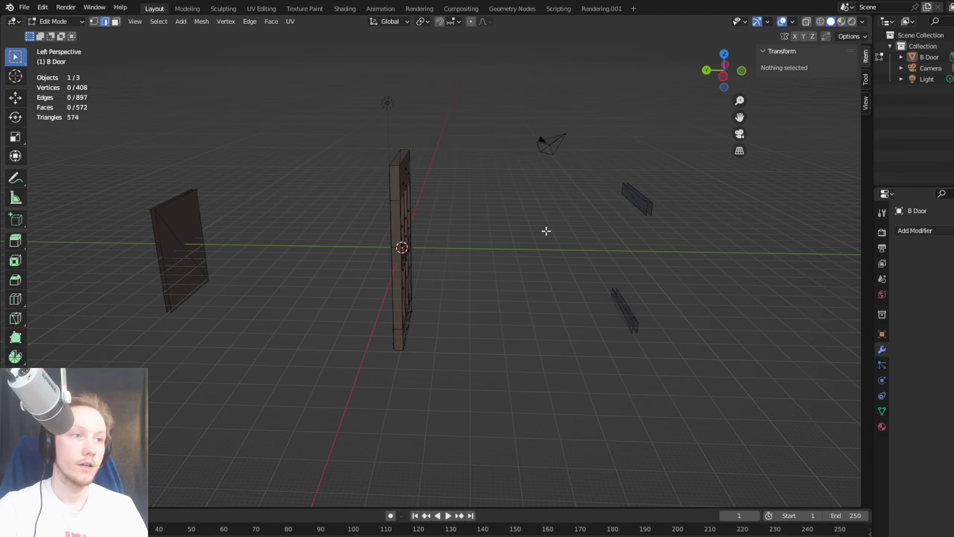
mouse_move(546, 231)
right_mouse_down()
mouse_move(436, 267)
mouse_move(546, 231)
right_mouse_up()
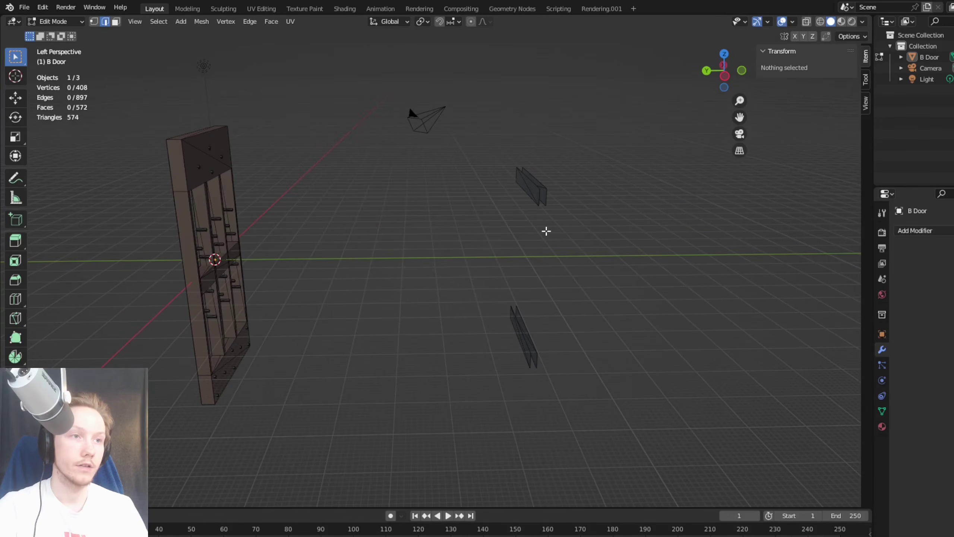
key("a")
key("alt+a")
key("Tab")
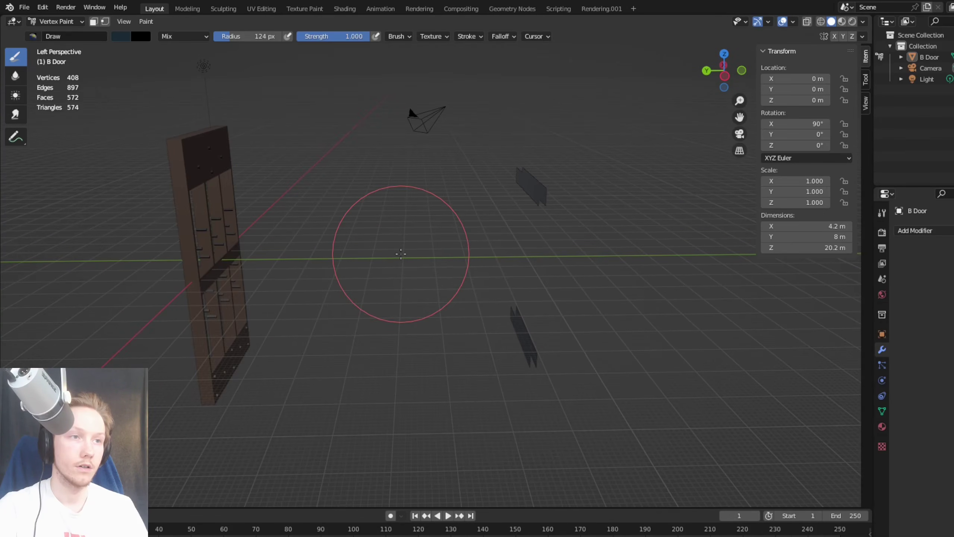
left_click(56, 21)
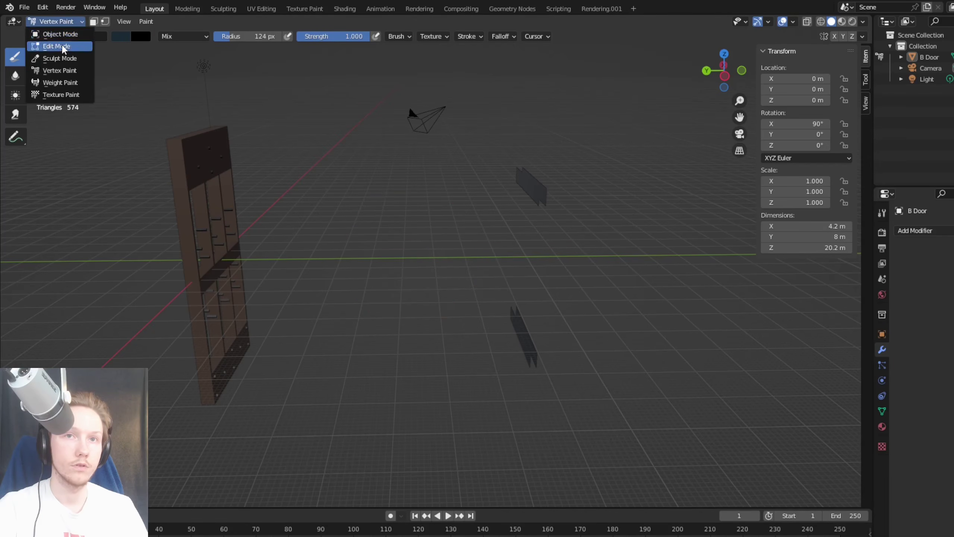
left_click(56, 46)
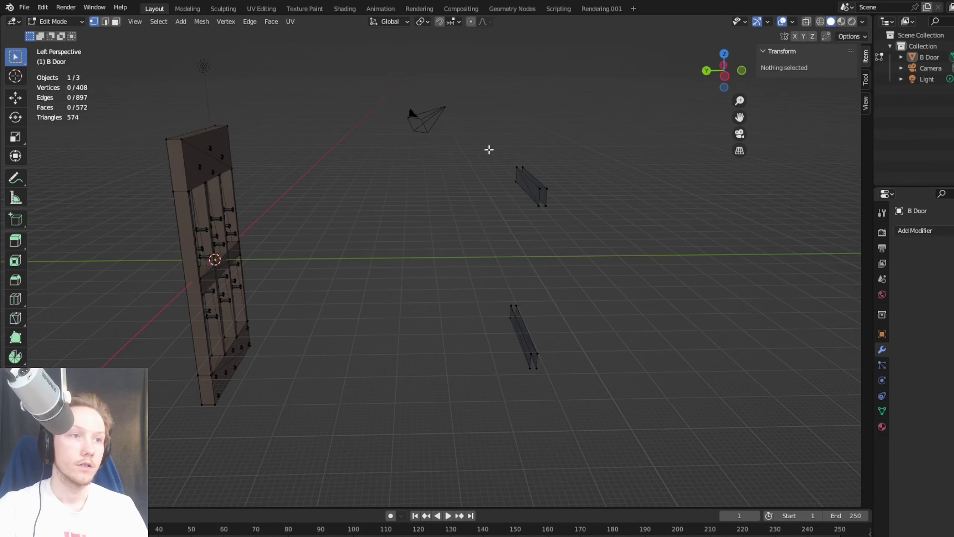
Step: Try to move the two strips along the global Y axis toward the door frame
left_click_drag(489, 149, 622, 466)
key("g")
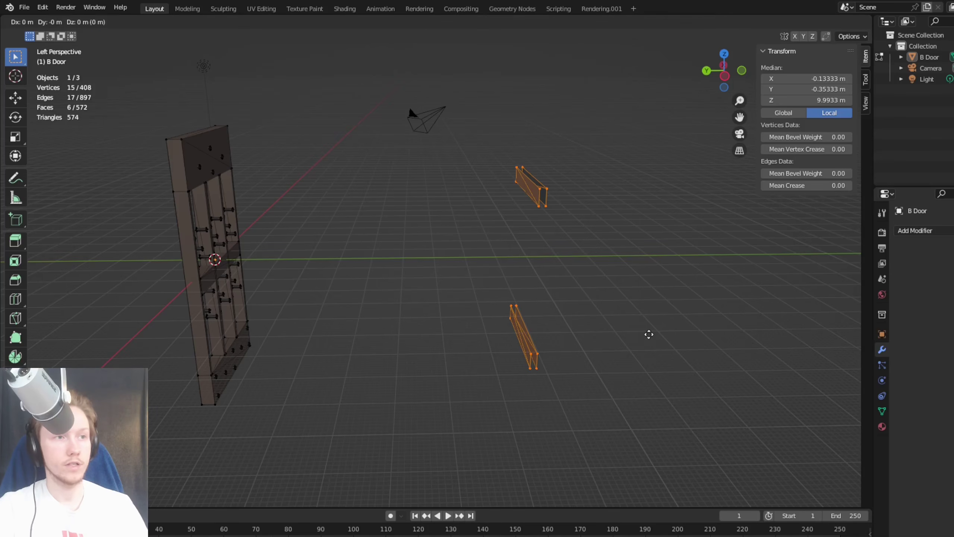
key("y")
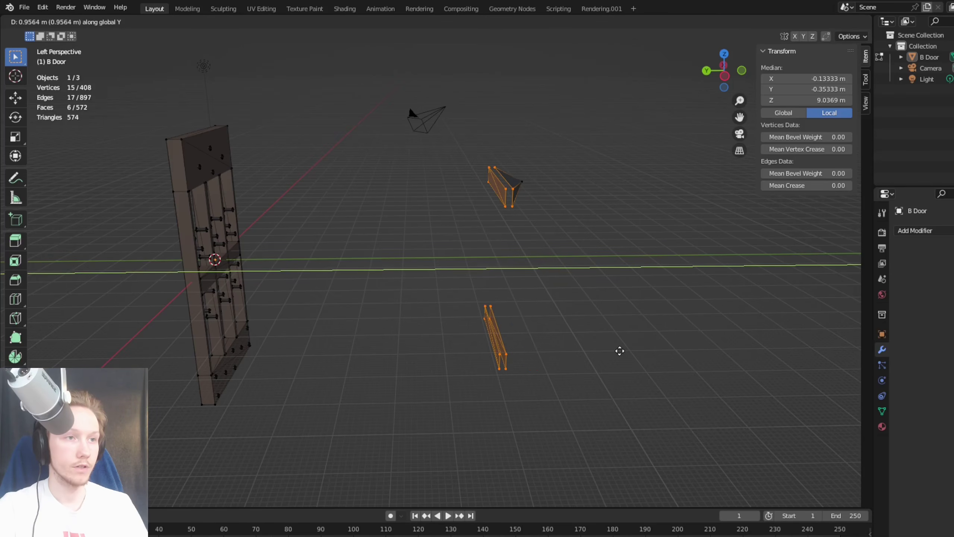
left_click(620, 350)
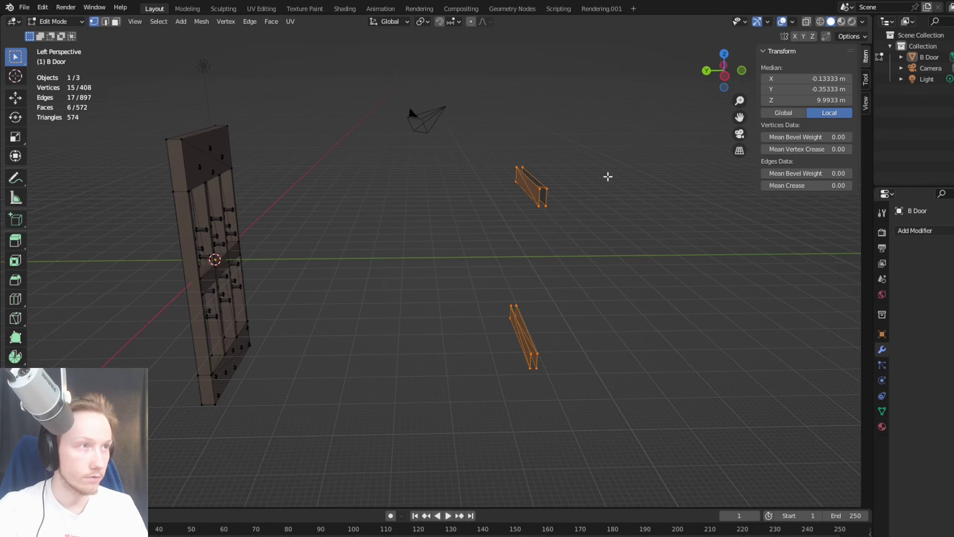
Step: Enable X-ray, select both strips completely and move them 10 m along the global Y axis
left_click(806, 23)
left_click(516, 268)
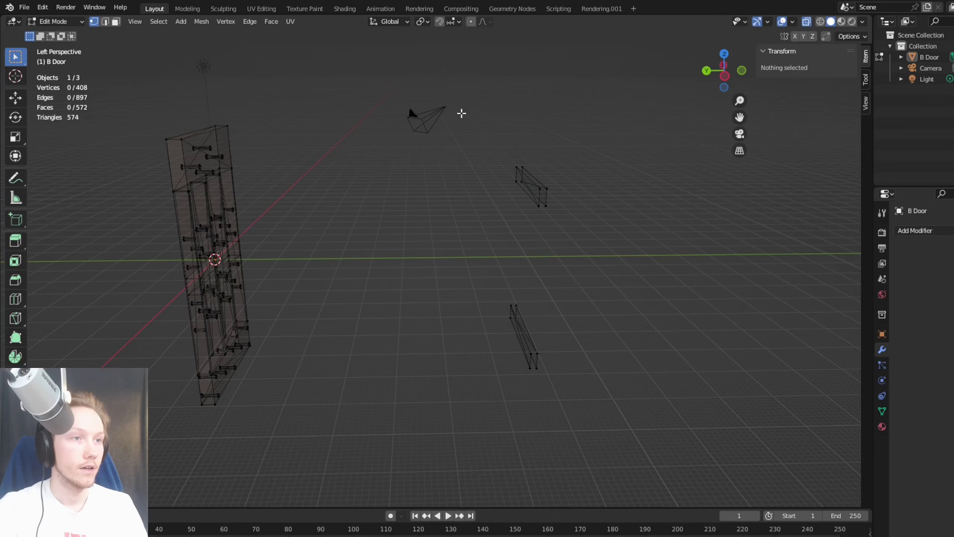
left_click_drag(462, 113, 580, 506)
key("g")
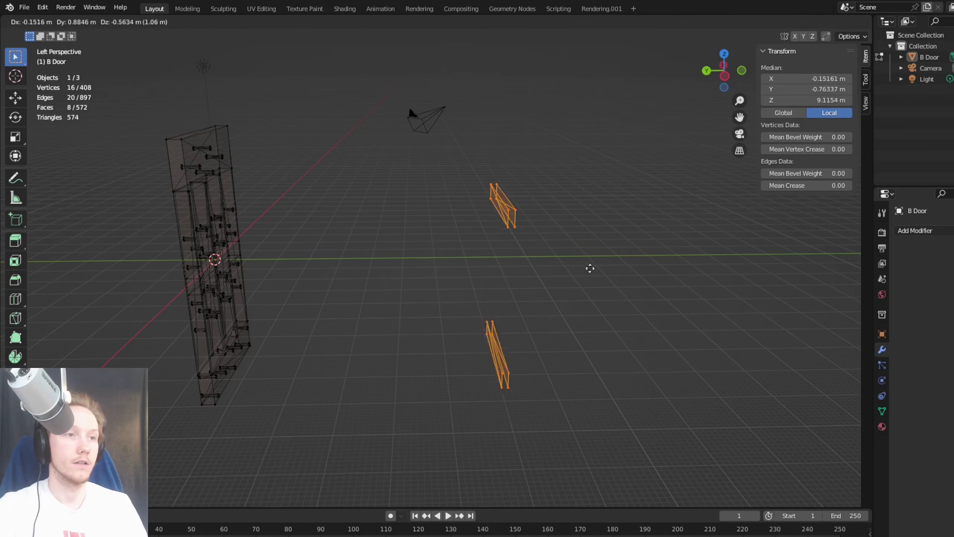
key("y")
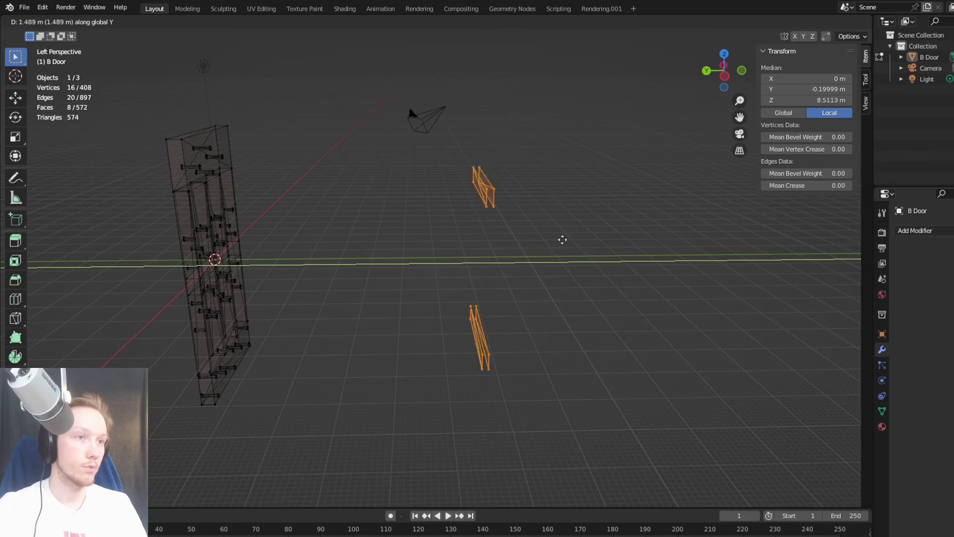
type("5")
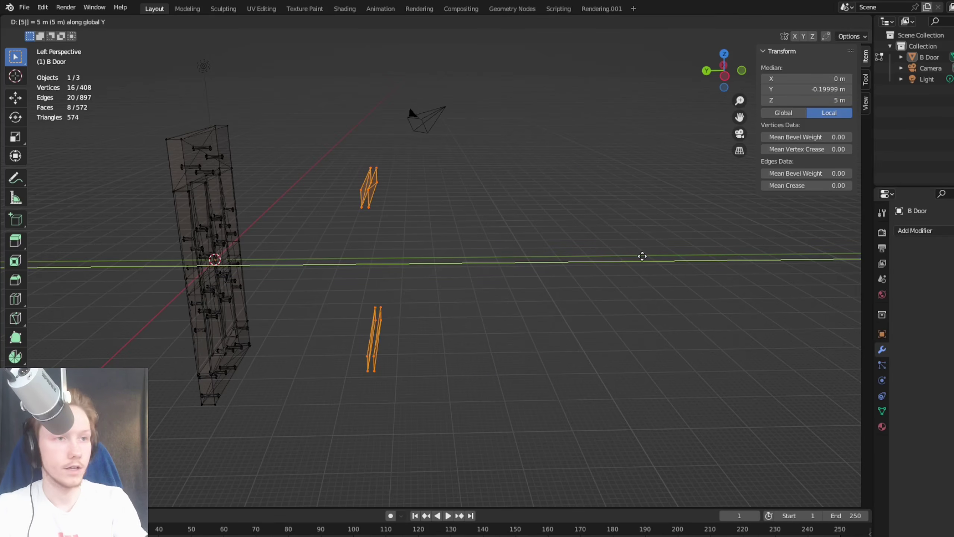
key("BackSpace")
type("10")
key("Return")
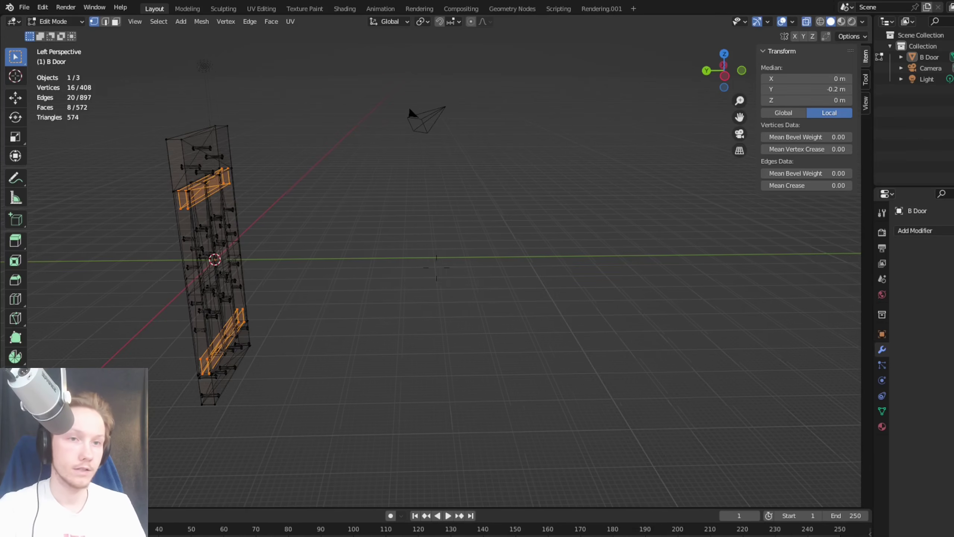
Step: Select the remaining separated panel on the door's other side and move it -10 m along the global Y axis
middle_click_drag(435, 268, 573, 306)
left_click_drag(383, 405, 236, 131)
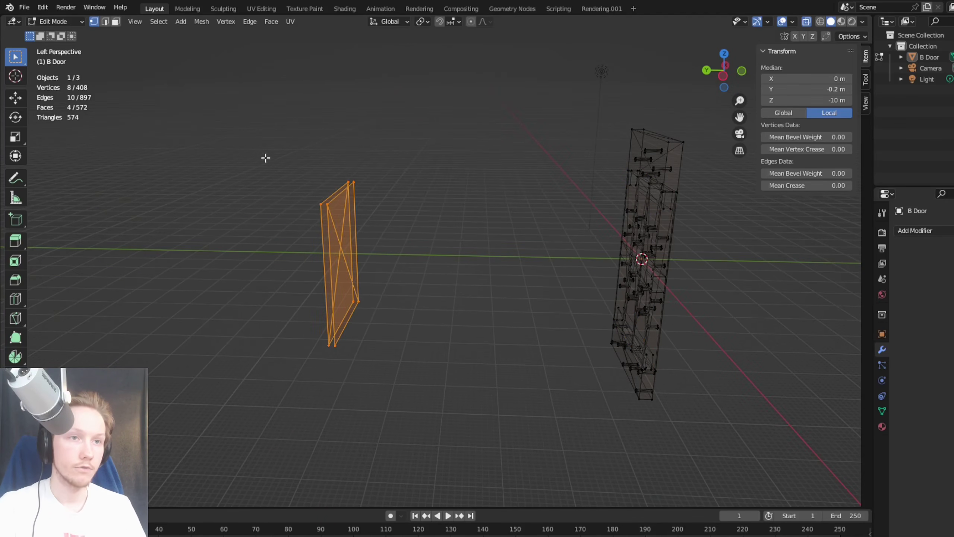
key("g")
key("y")
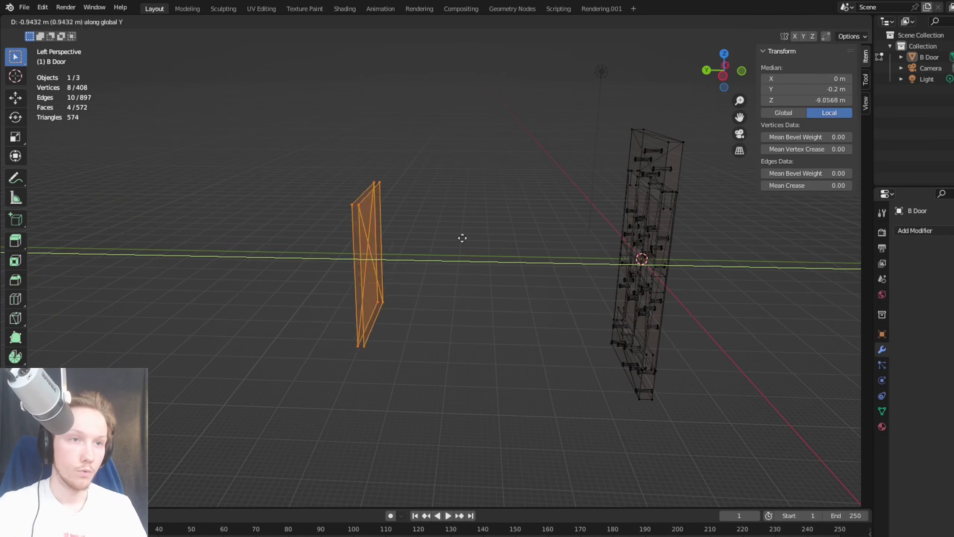
type("10")
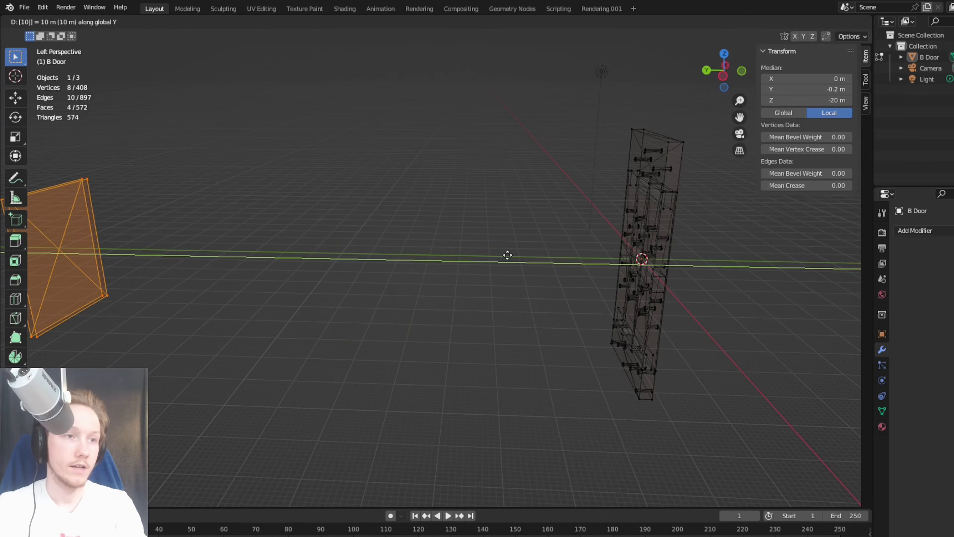
key("Escape")
Step: Return the door to Object Mode, turn off X-ray and deselect everything
key("Tab")
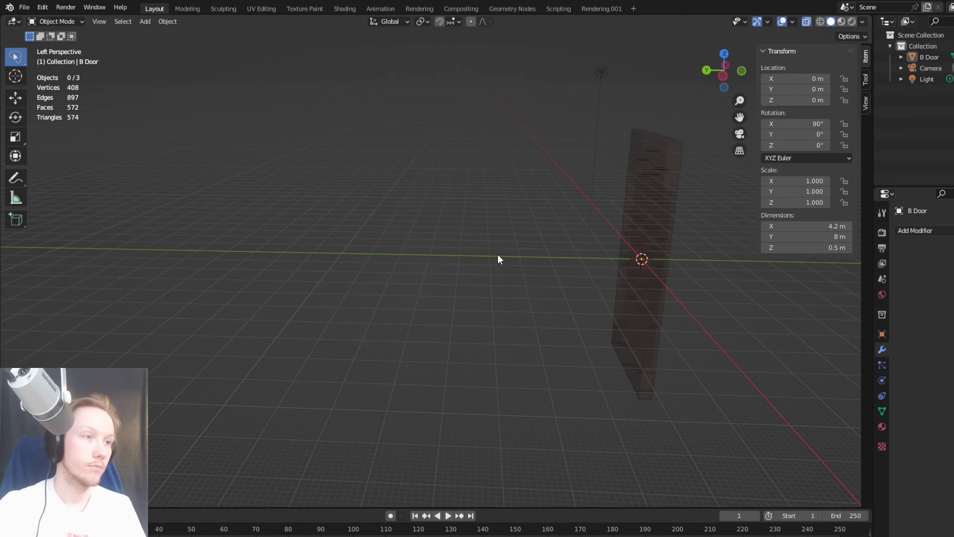
middle_click_drag(436, 267, 522, 285)
key("a")
left_click(467, 282)
key("Tab")
key("Tab")
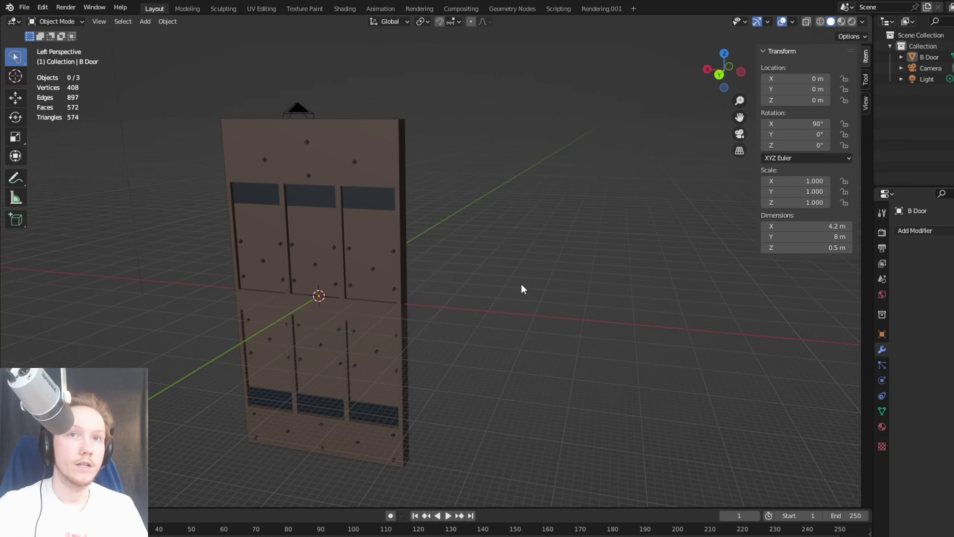
Step: Switch the reassembled door to Vertex Paint mode and check its painted faces
left_click(56, 22)
left_click(62, 71)
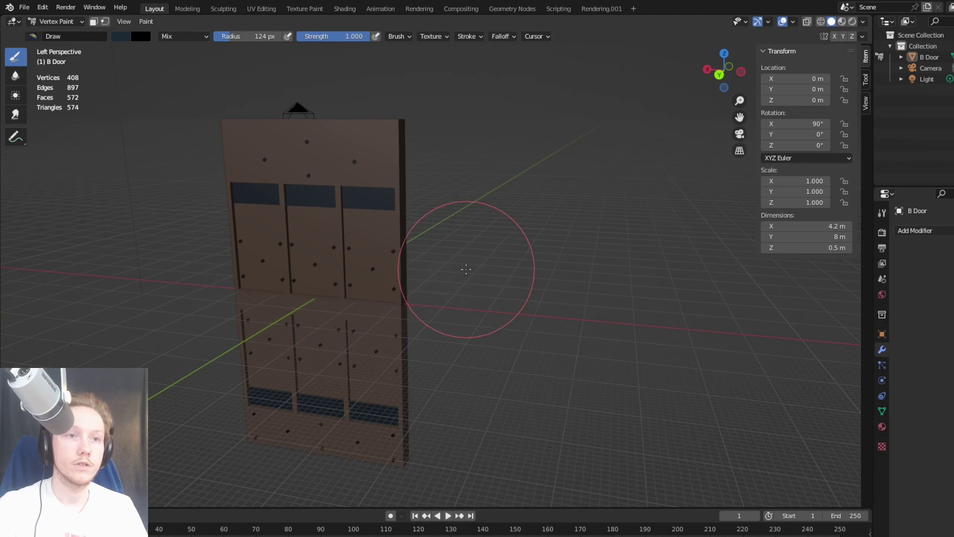
mouse_move(458, 272)
middle_mouse_down()
mouse_move(437, 267)
mouse_move(533, 263)
mouse_move(436, 267)
mouse_move(484, 265)
mouse_move(436, 267)
mouse_move(450, 244)
mouse_move(436, 267)
mouse_move(468, 143)
mouse_move(632, 145)
mouse_move(436, 267)
mouse_move(443, 357)
mouse_move(425, 211)
mouse_move(437, 268)
mouse_move(466, 269)
middle_mouse_up()
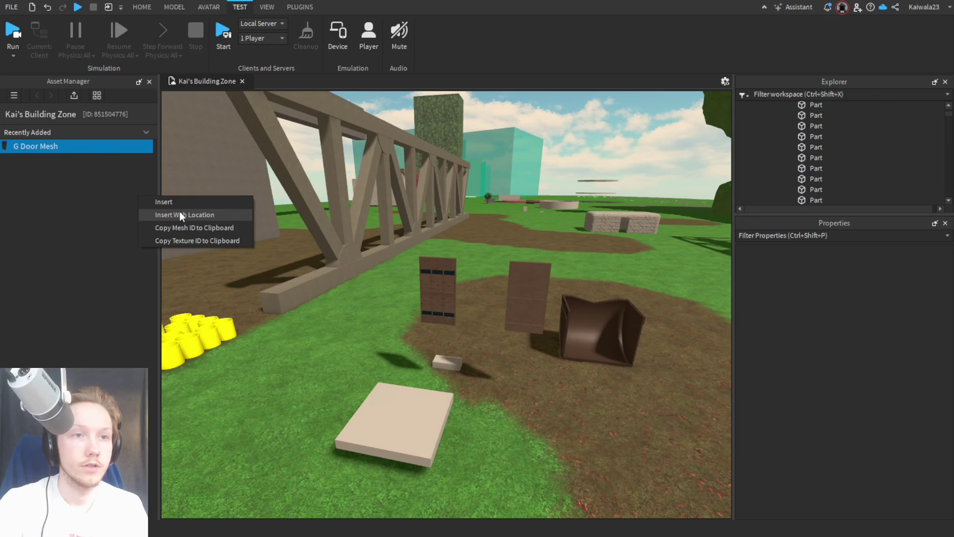
Step: Switch to Roblox Studio, insert G Door Mesh with its location, and raise it 65 studs
left_click(179, 210)
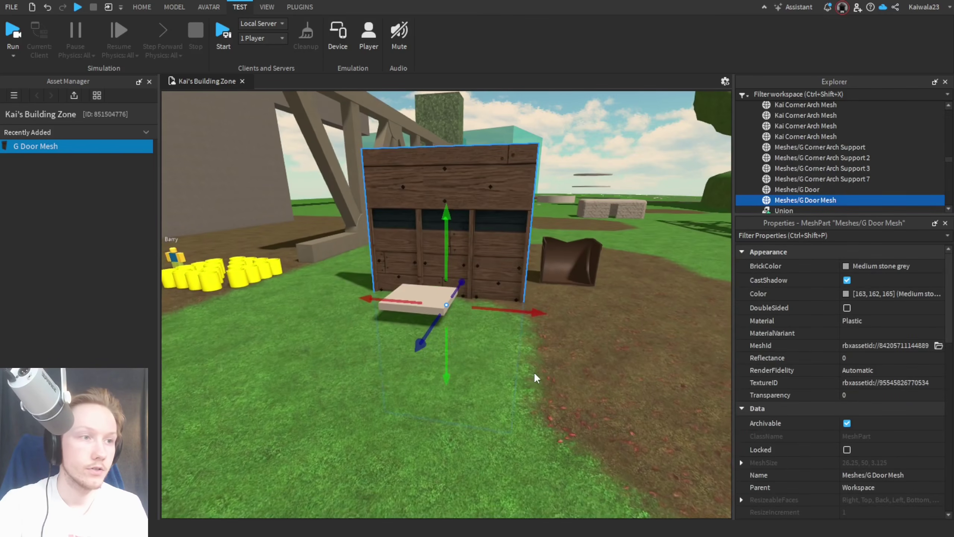
right_click_drag(534, 377, 536, 381)
left_click_drag(444, 253, 470, 235)
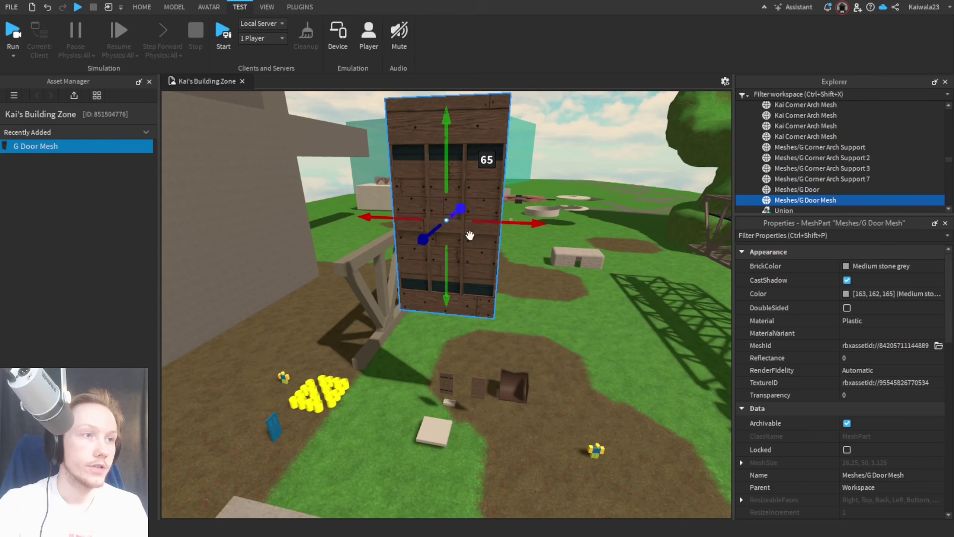
Step: Set the inserted G Door Mesh's size to 4.2, 8, 0.5 to match the original door
right_click_drag(567, 357, 503, 388)
scroll(408, 373, "up", 4)
left_click(345, 318)
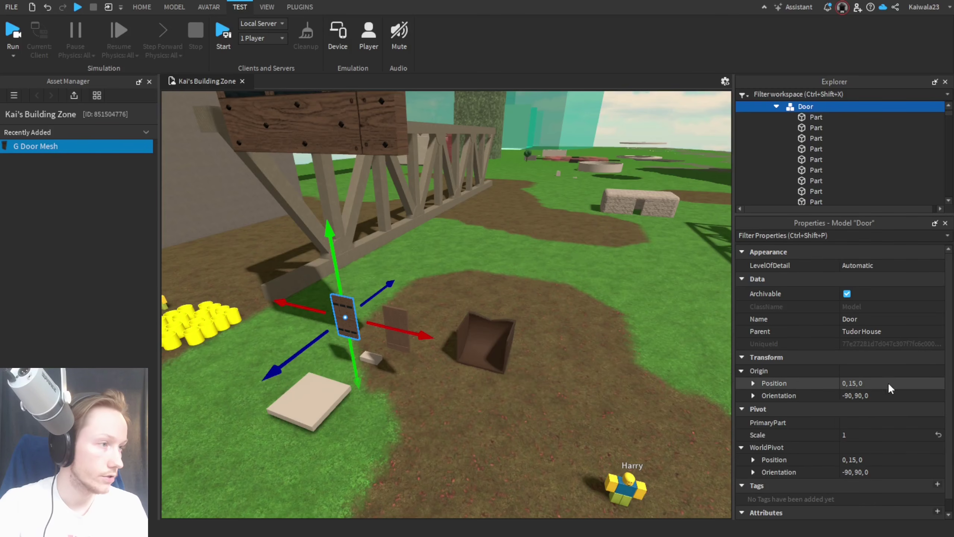
left_click(398, 328)
scroll(485, 443, "down", 4)
left_click(336, 259)
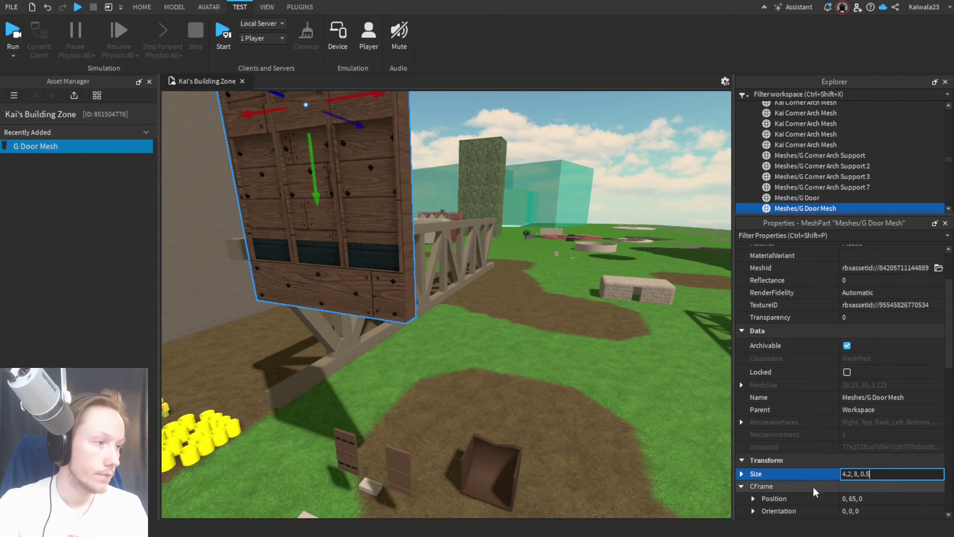
key("Return")
Step: Lower the resized door mesh 50 studs and slide it sideways past the other two doors
left_click_drag(356, 260, 385, 406)
key("f")
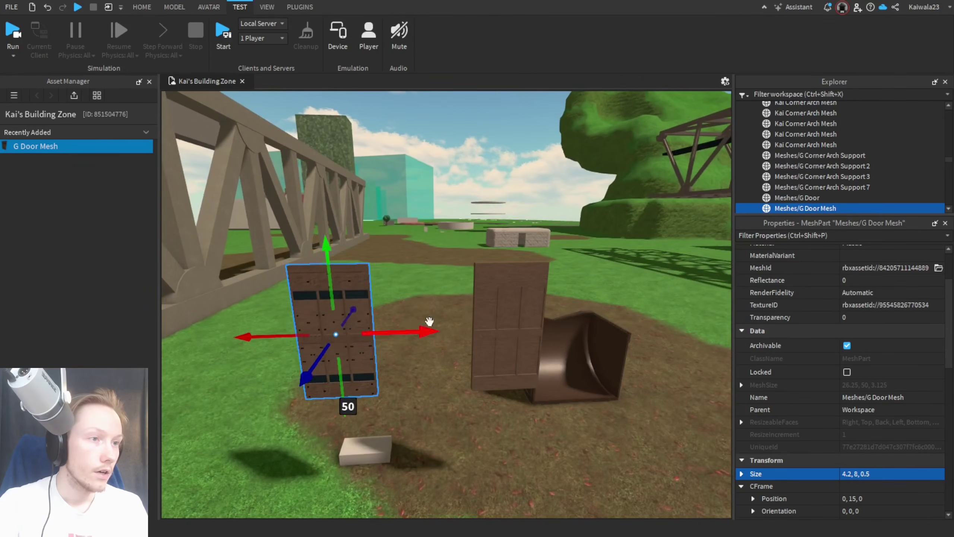
left_click_drag(429, 322, 654, 335)
Step: Examine the new door mesh's planks, strips and bolts from near and far beside the older doors
key("w")
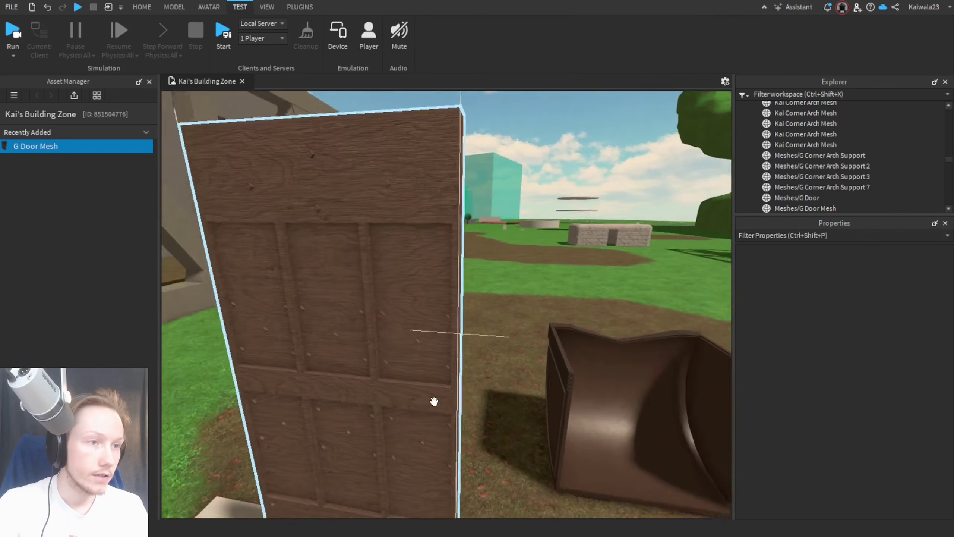
scroll(434, 401, "down", 5)
right_click_drag(433, 401, 435, 402)
left_click(454, 326)
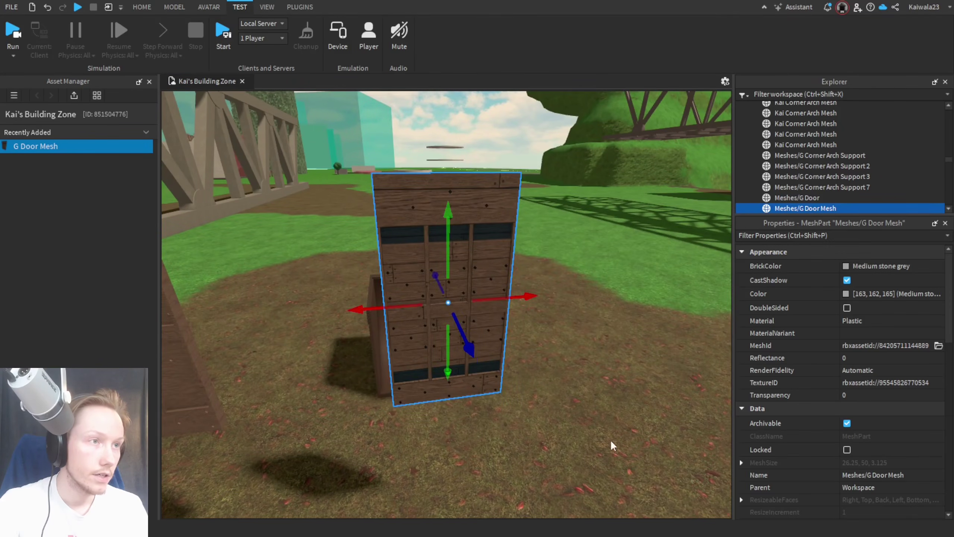
scroll(616, 445, "up", 6)
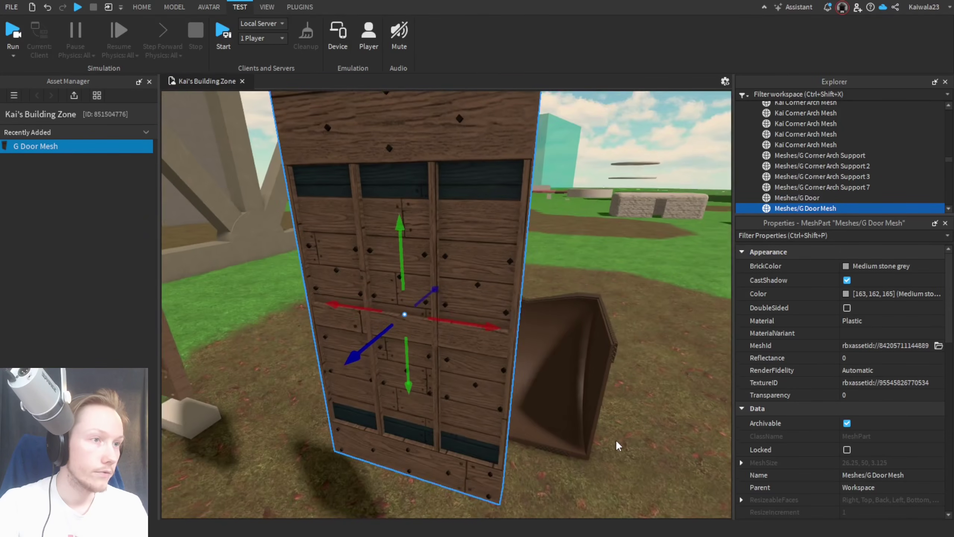
scroll(615, 439, "down", 4)
scroll(828, 204, "down", 1)
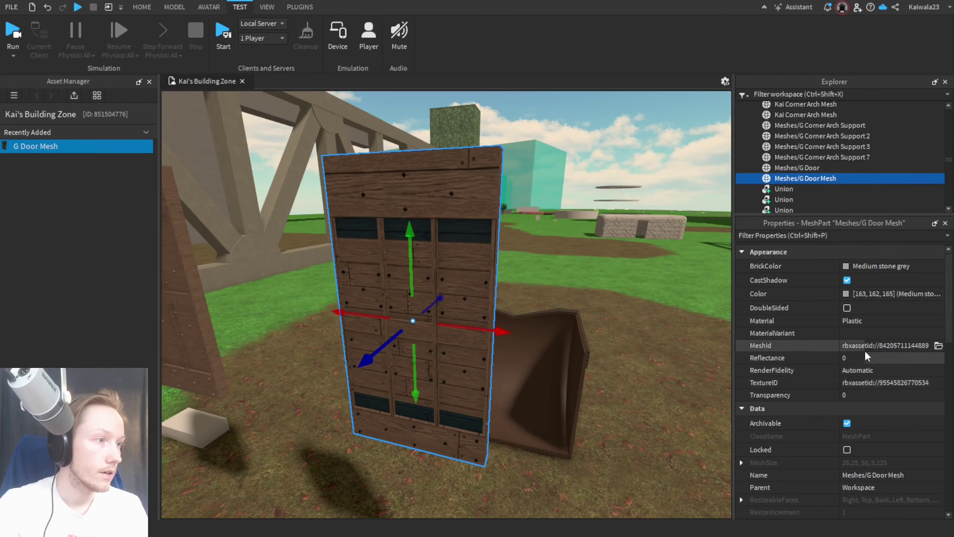
scroll(576, 478, "up", 4)
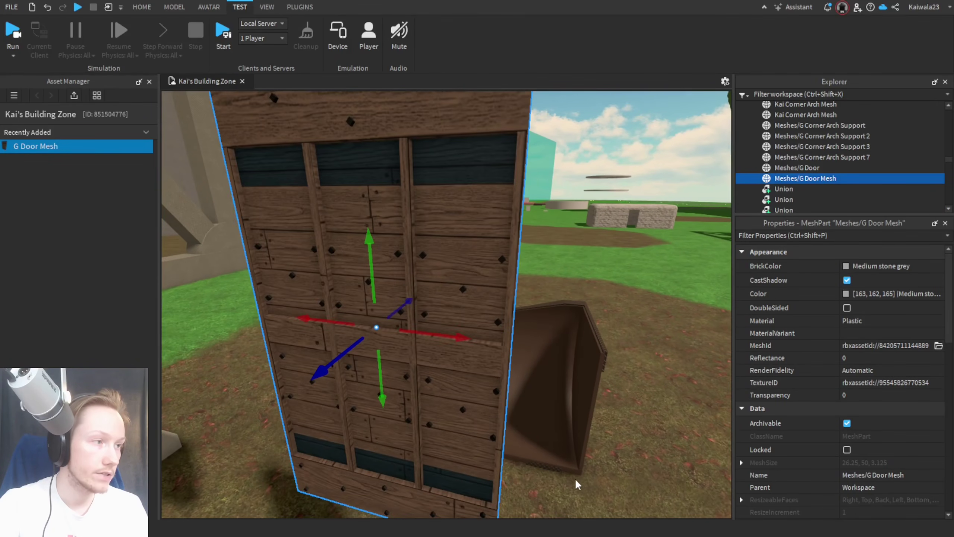
Step: Clear the door mesh's TextureID to preview its bare vertex colours, and undo the change
left_click(886, 383)
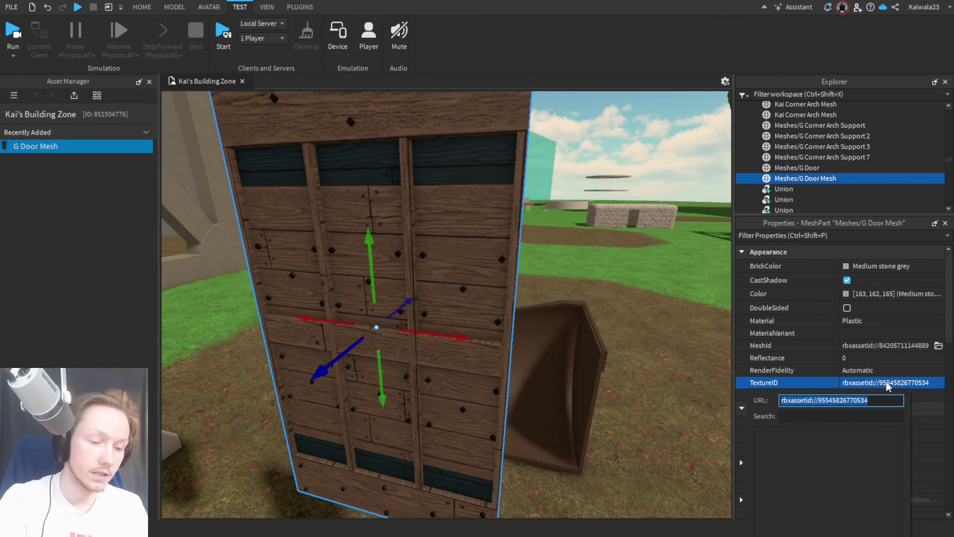
key("Return")
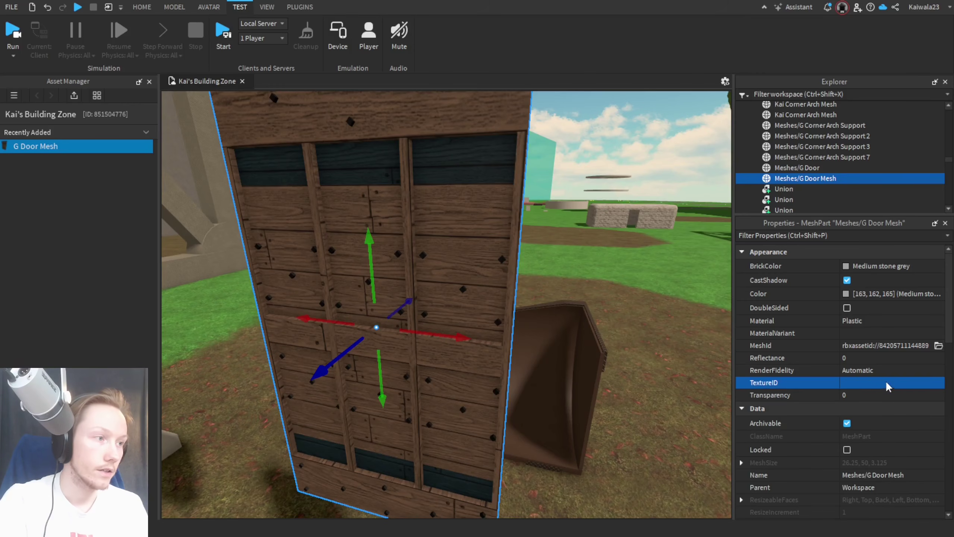
scroll(529, 471, "down", 3)
scroll(529, 471, "up", 2)
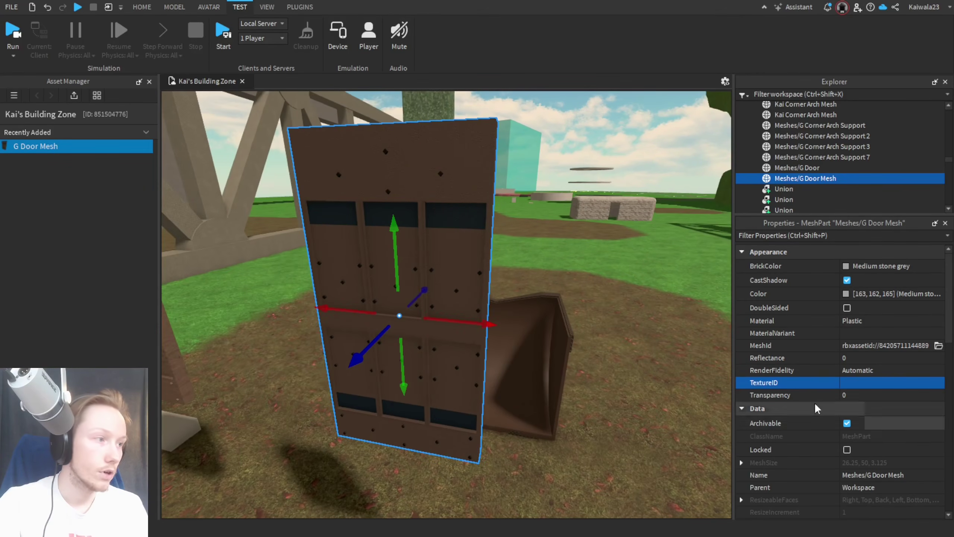
key("ctrl+z")
Step: Try Limestone as the door mesh's material and view it from near and far
left_click(855, 322)
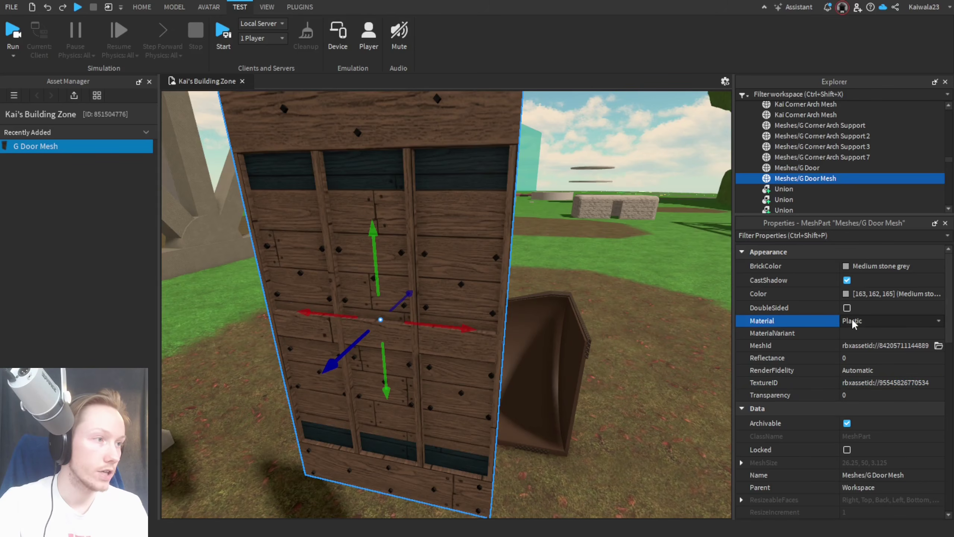
left_click(855, 321)
left_click(863, 340)
scroll(566, 472, "down", 5)
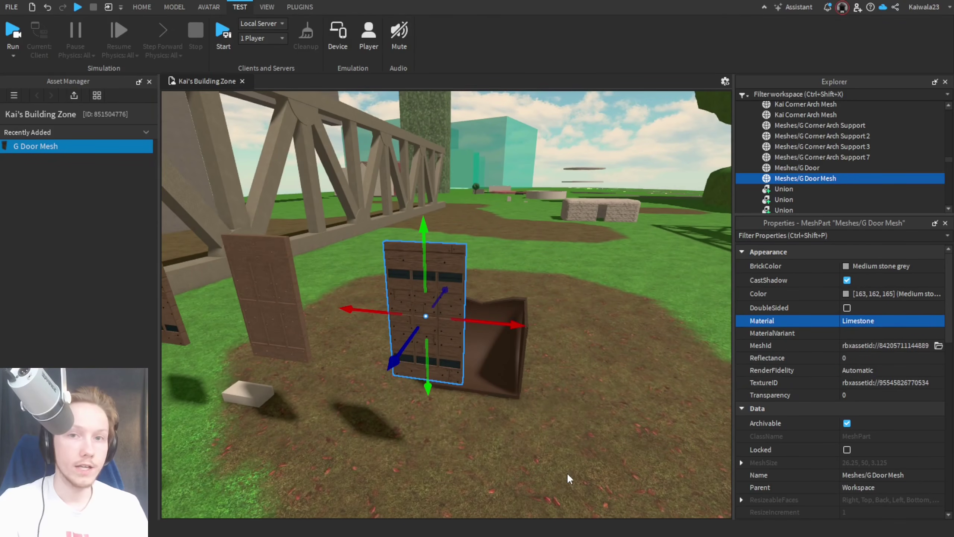
scroll(590, 459, "up", 5)
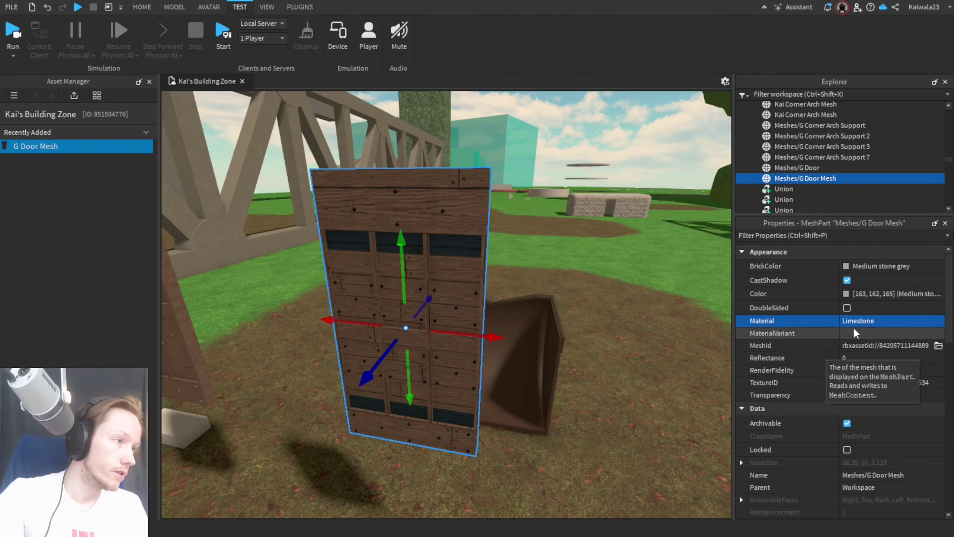
Step: Set the door mesh's material to WoodPlanks
left_click(866, 321)
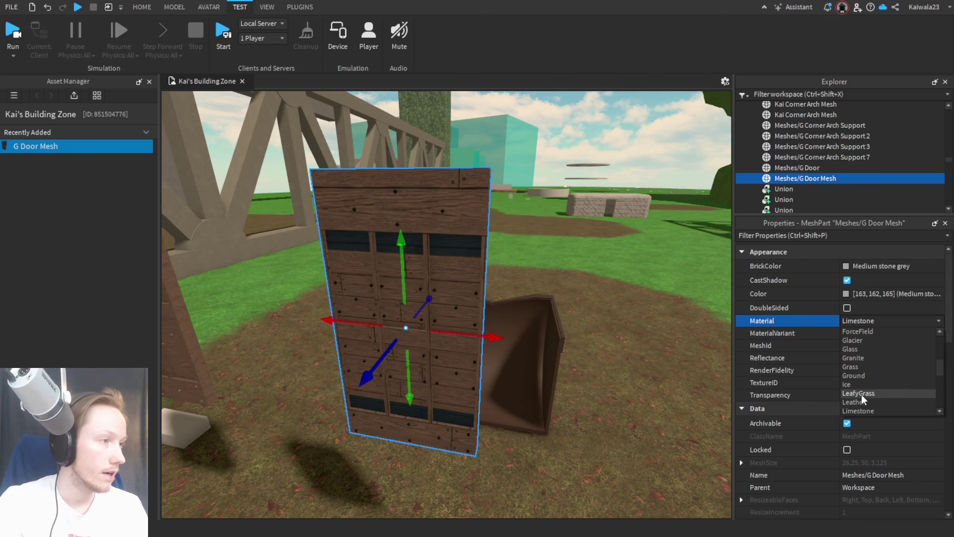
scroll(870, 387, "down", 5)
left_click(879, 409)
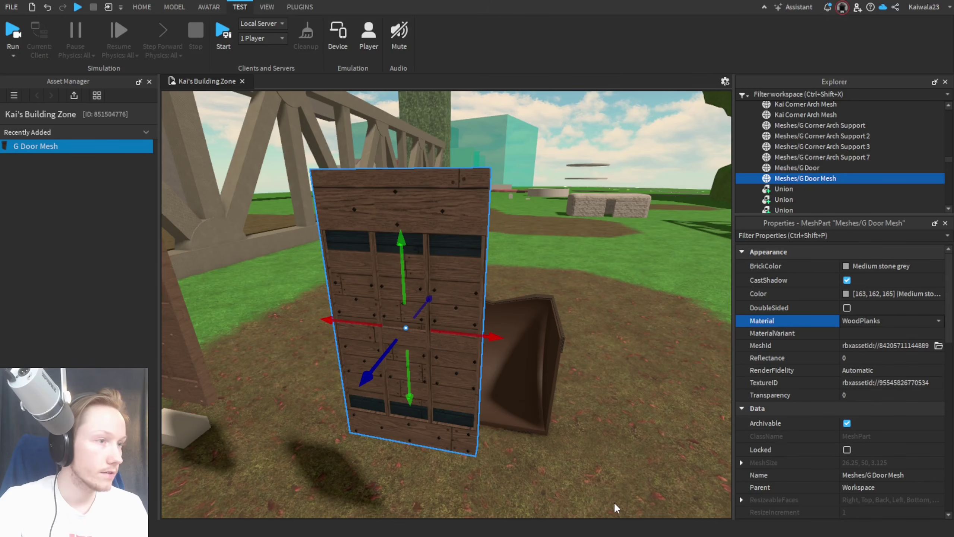
Step: Remove the door mesh's TextureID and compare its look with the two neighbouring doors
scroll(615, 506, "up", 1)
left_click(894, 383)
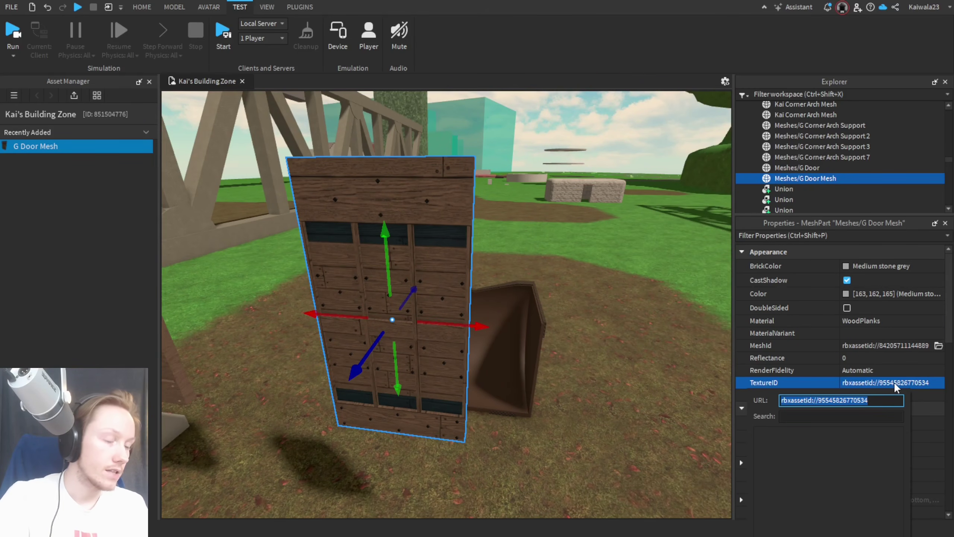
key("BackSpace")
key("Return")
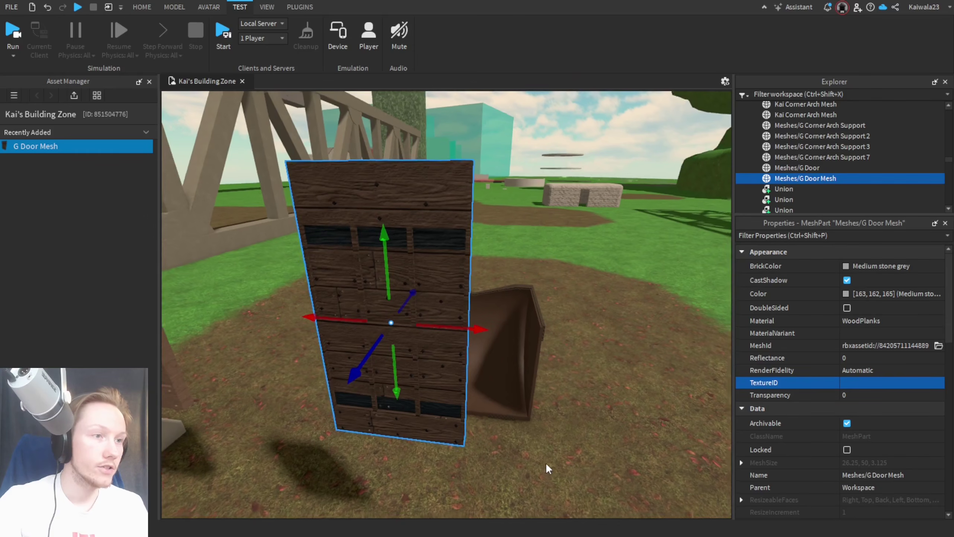
right_click_drag(545, 462, 541, 458)
right_click_drag(598, 434, 527, 476)
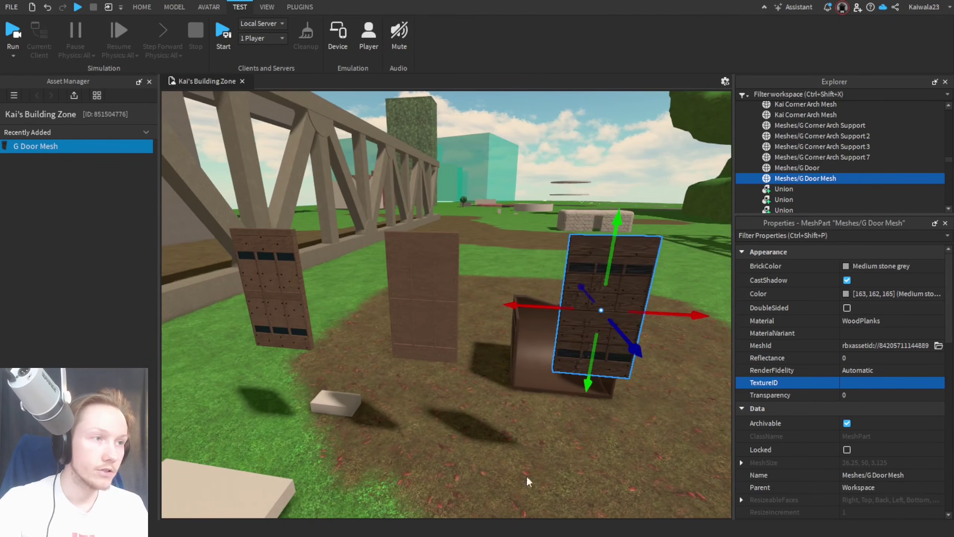
Step: Set the door mesh's BrickColor to Institutional white and its Color to pure white (255, 255, 255)
left_click(847, 264)
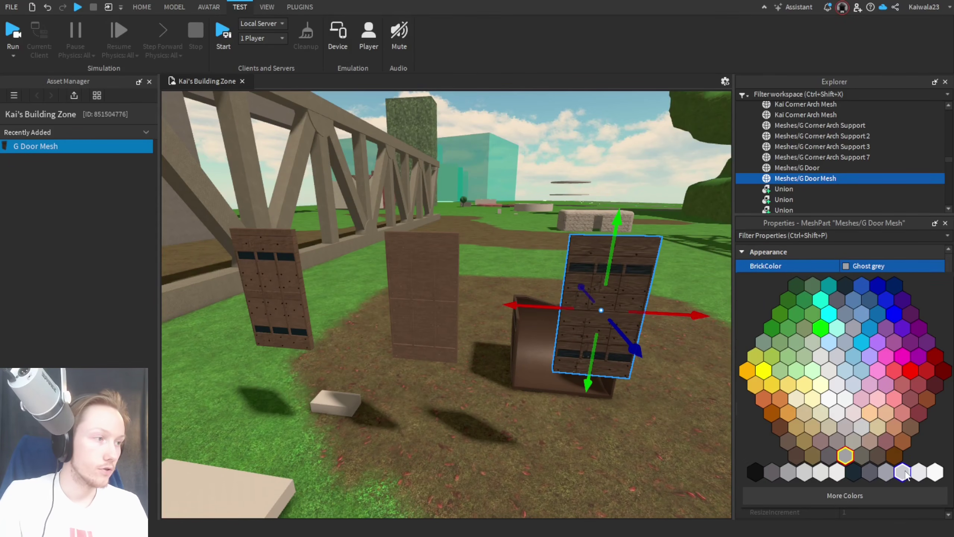
left_click(935, 474)
left_click(845, 294)
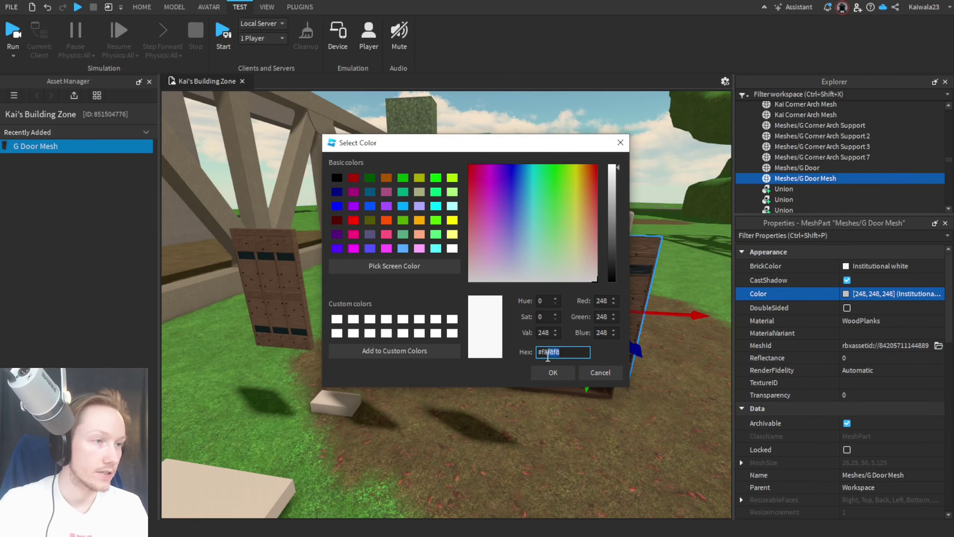
type("fffff")
left_click(556, 371)
left_click(561, 435)
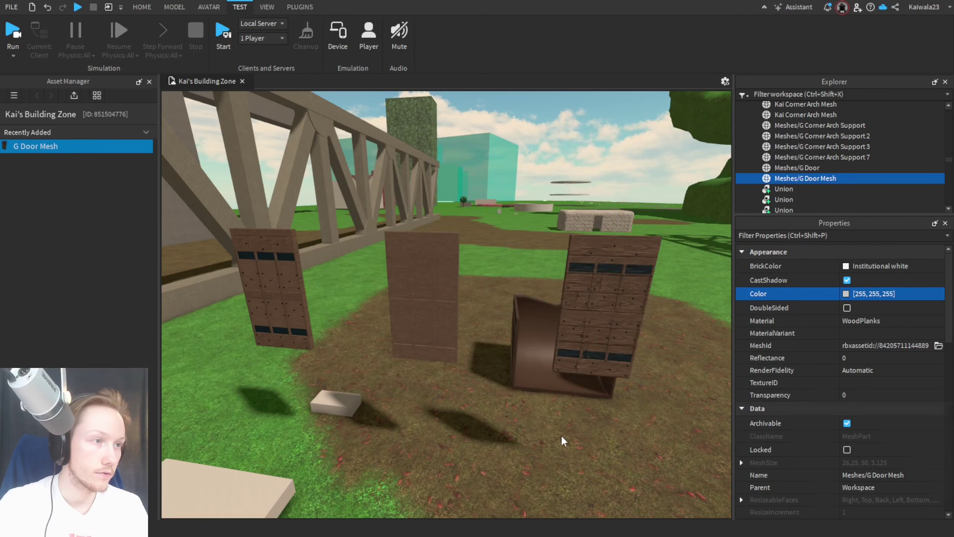
Step: Move the door mesh into line between the original studded door and the plain door
right_click_drag(560, 435, 578, 435)
left_click(567, 328)
left_click_drag(525, 305, 401, 329)
scroll(401, 330, "up", 5)
left_click_drag(464, 277, 616, 281)
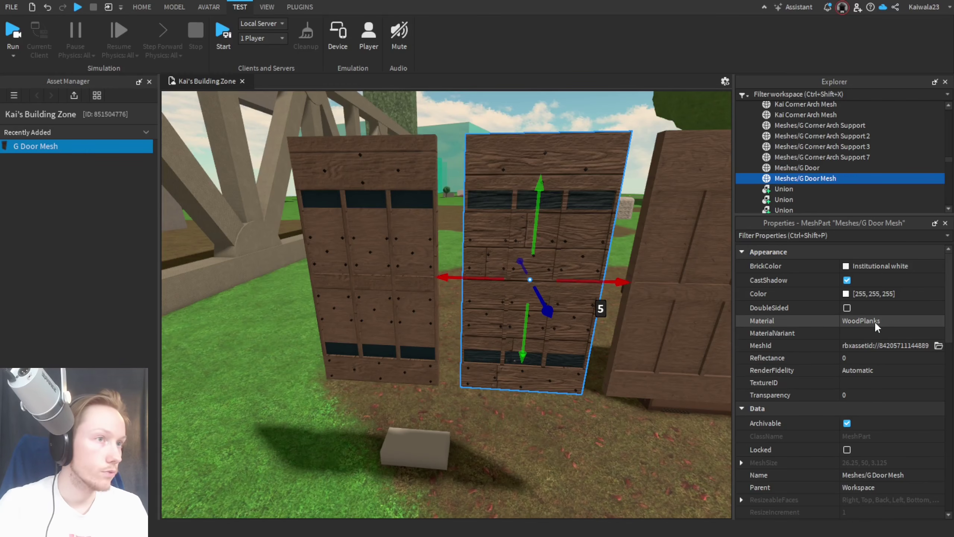
right_click_drag(608, 468, 608, 468)
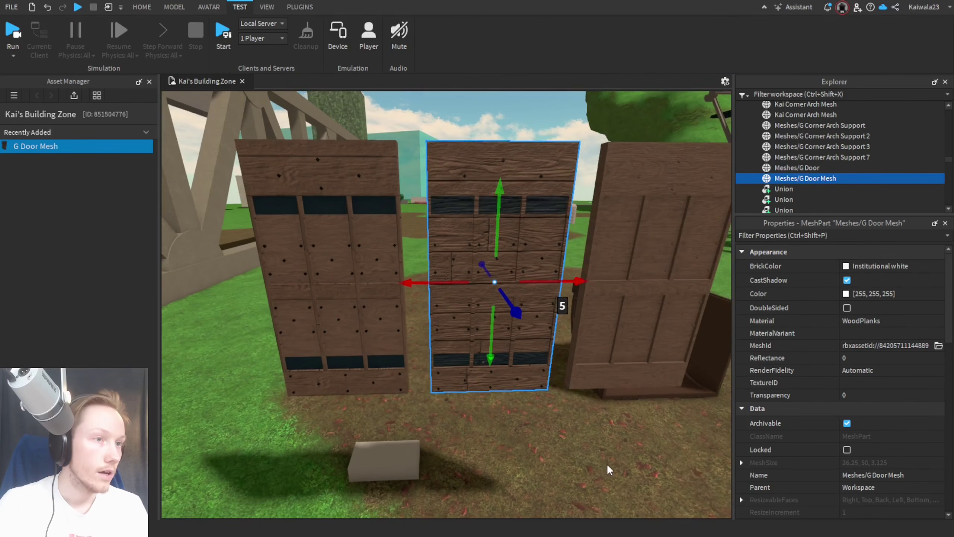
left_click(606, 463)
scroll(565, 462, "down", 5)
scroll(528, 427, "up", 5)
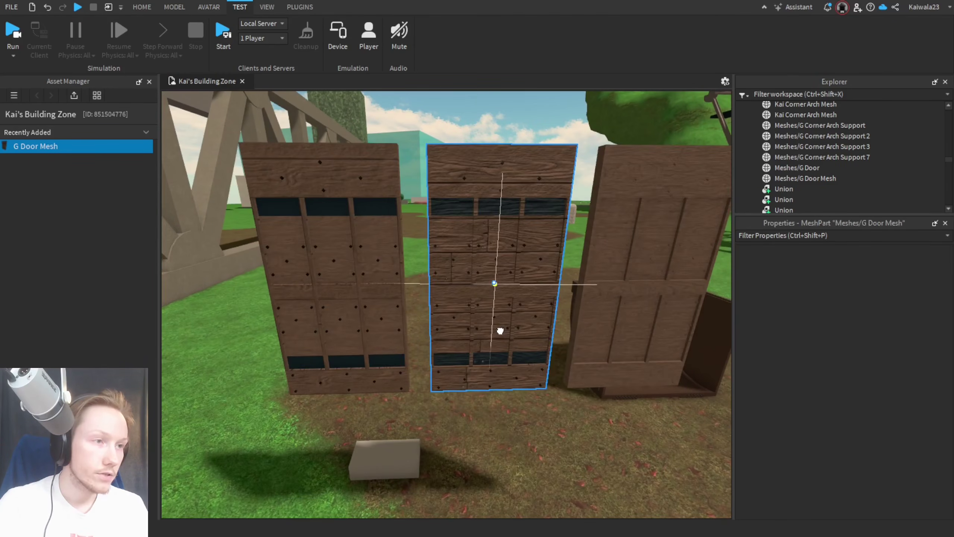
Step: Set the door mesh's material to Wood
left_click(499, 330)
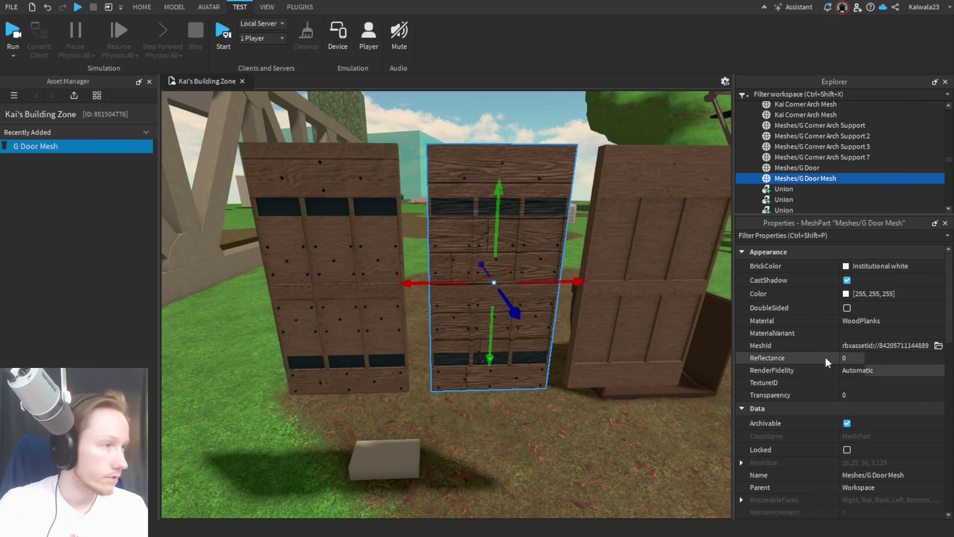
left_click(866, 321)
scroll(866, 322, "up", 1)
left_click(500, 465)
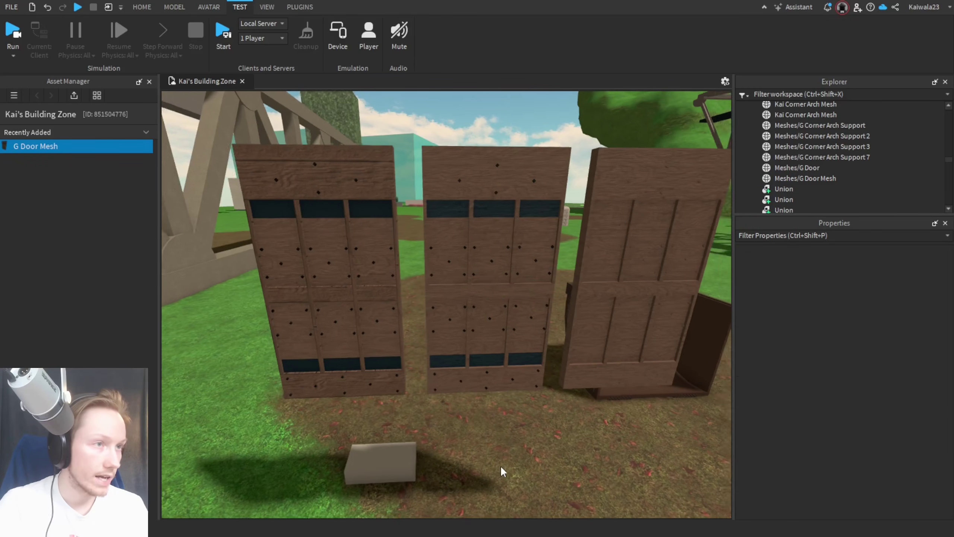
Step: Compare the Wood door mesh with the two neighbouring doors from near and far
key("a")
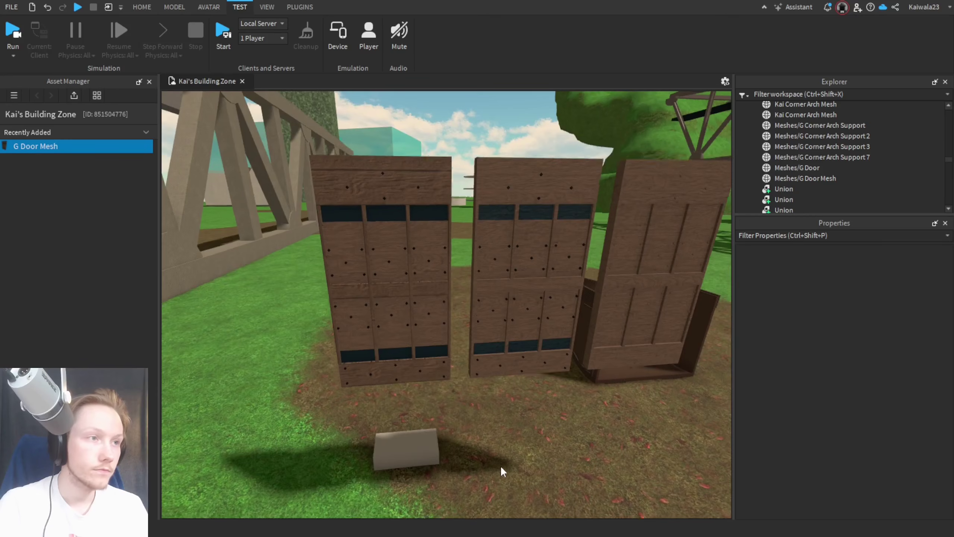
key("w")
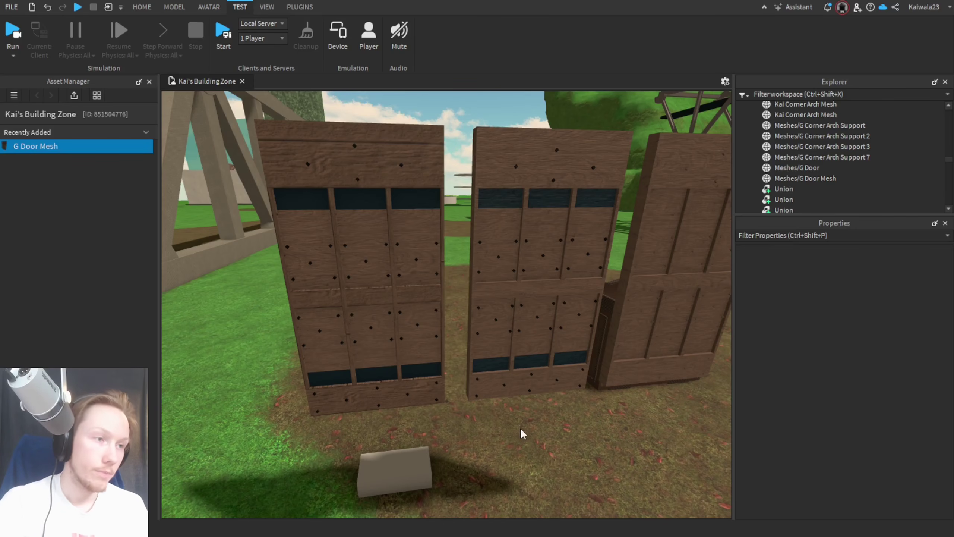
right_click_drag(520, 427, 522, 428)
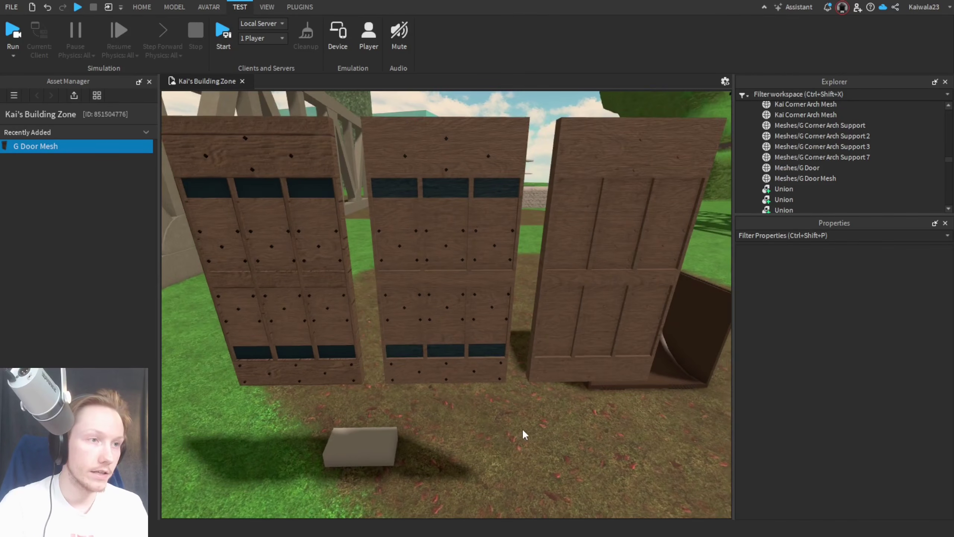
key("s")
left_click(516, 314)
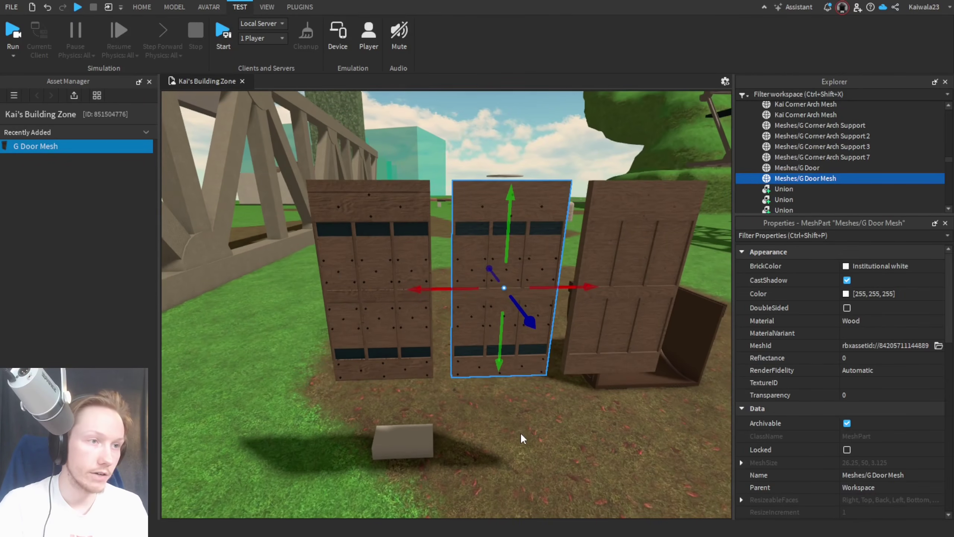
key("w")
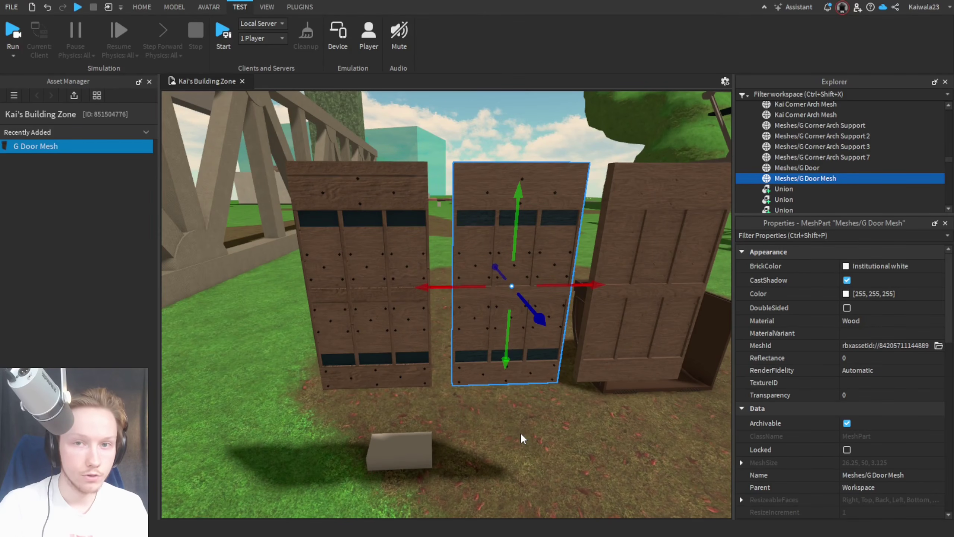
key("d")
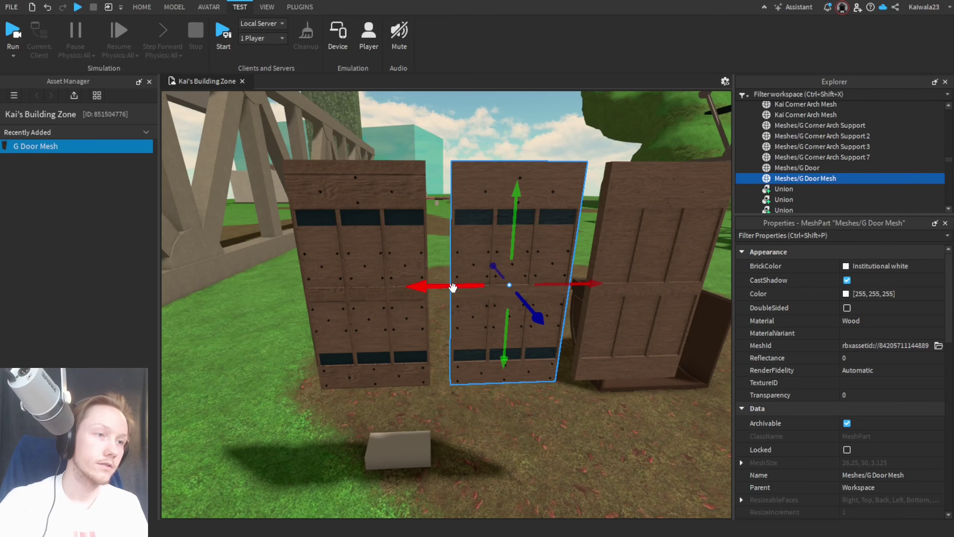
mouse_move(452, 290)
left_mouse_down()
mouse_move(303, 296)
mouse_move(450, 295)
left_mouse_up()
key("s")
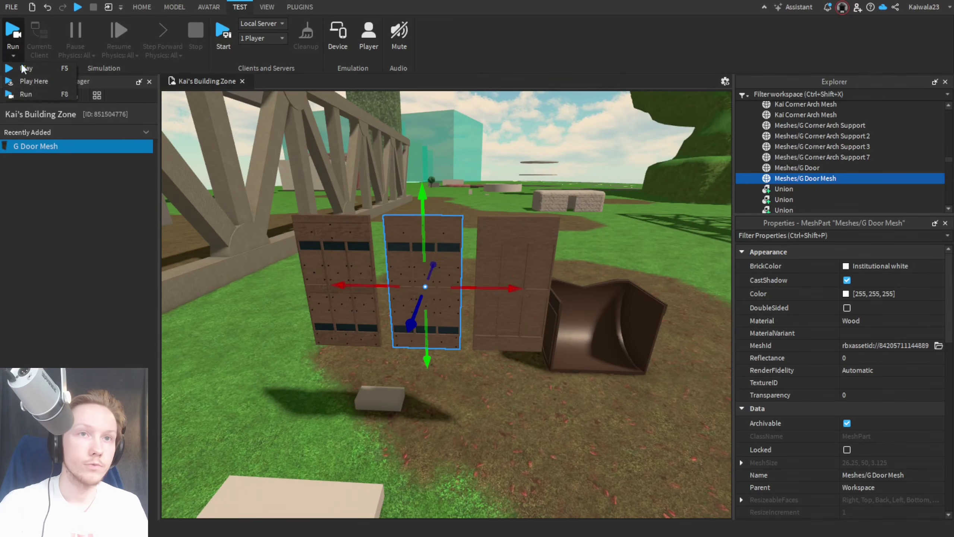
Step: Run the physics simulation to compare how the part-built door and the mesh doors fall, and stop it
left_click(26, 94)
key("w")
right_click_drag(503, 442, 502, 442)
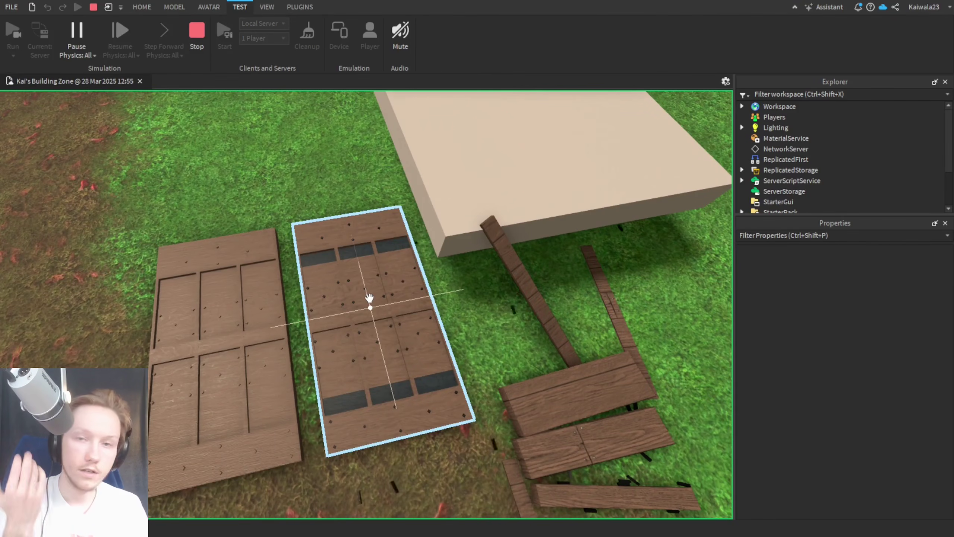
right_click_drag(352, 312, 352, 313)
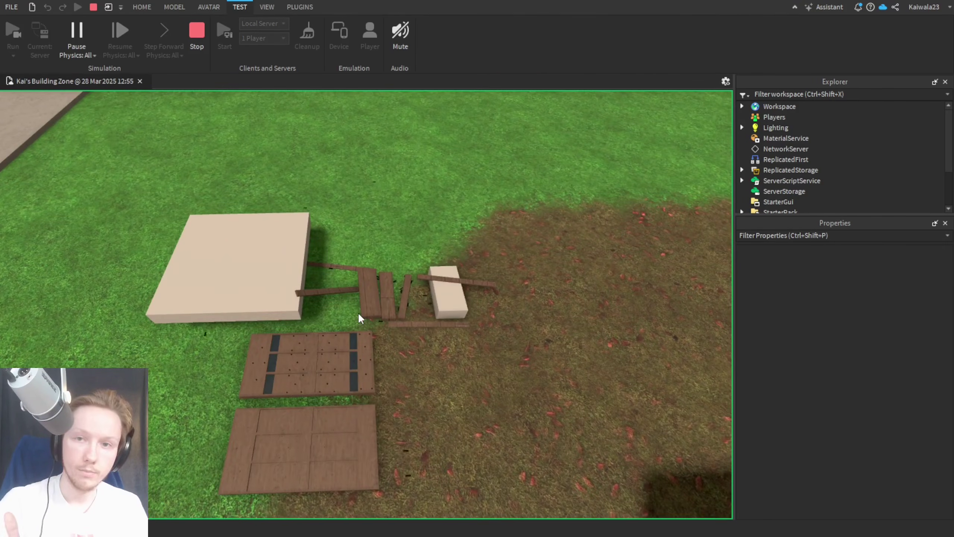
left_click(193, 40)
Step: Move the door mesh into a doorway on the ground floor of the half-timbered house
right_click_drag(483, 366, 520, 392)
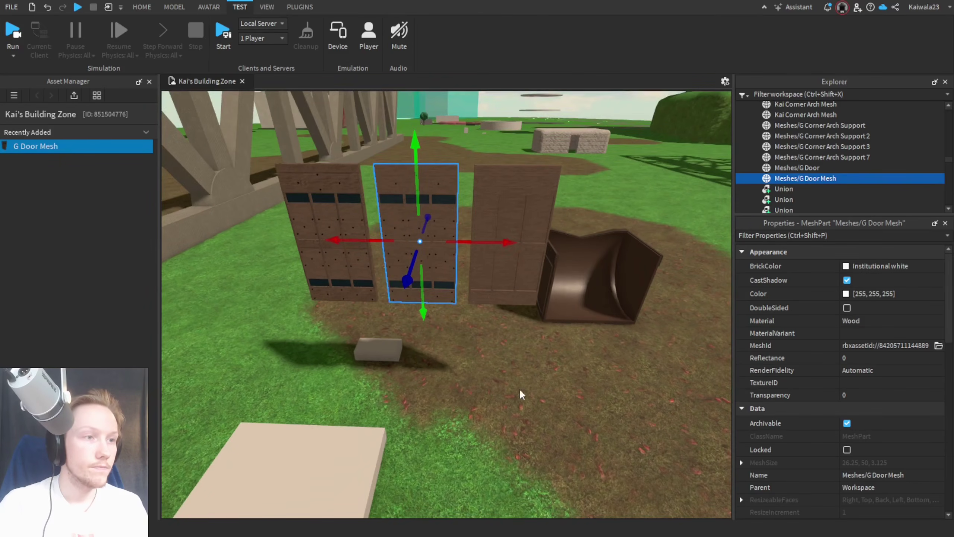
left_click_drag(435, 288, 468, 443)
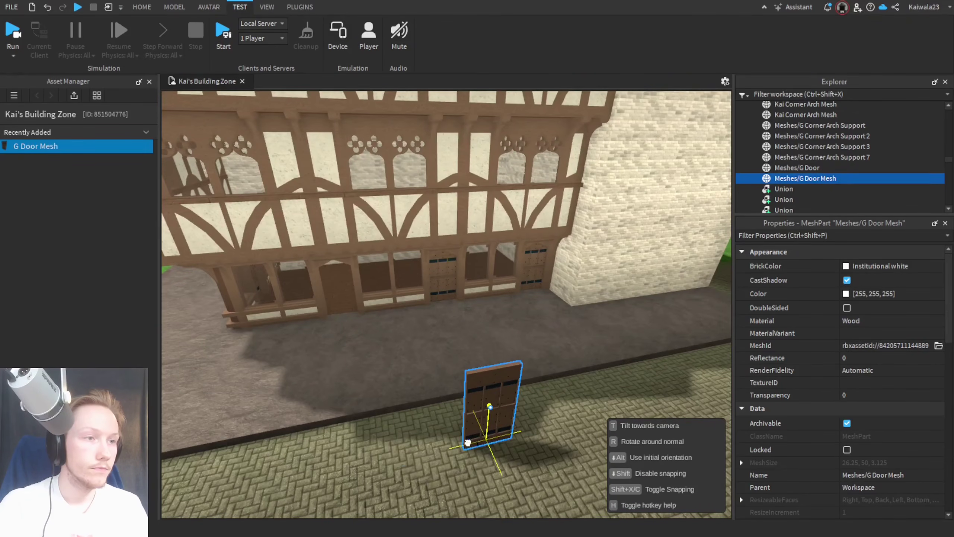
key("w")
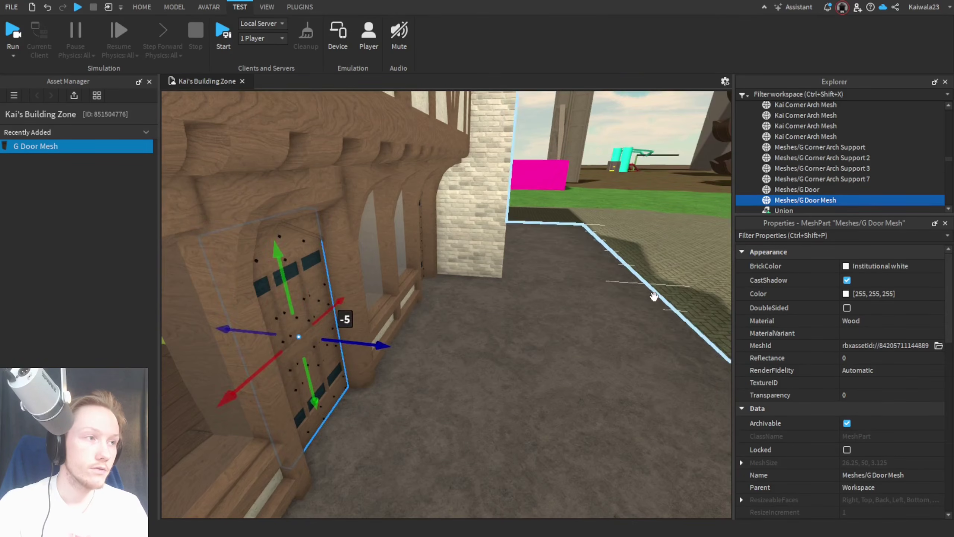
left_click(685, 266)
right_click_drag(686, 267, 686, 265)
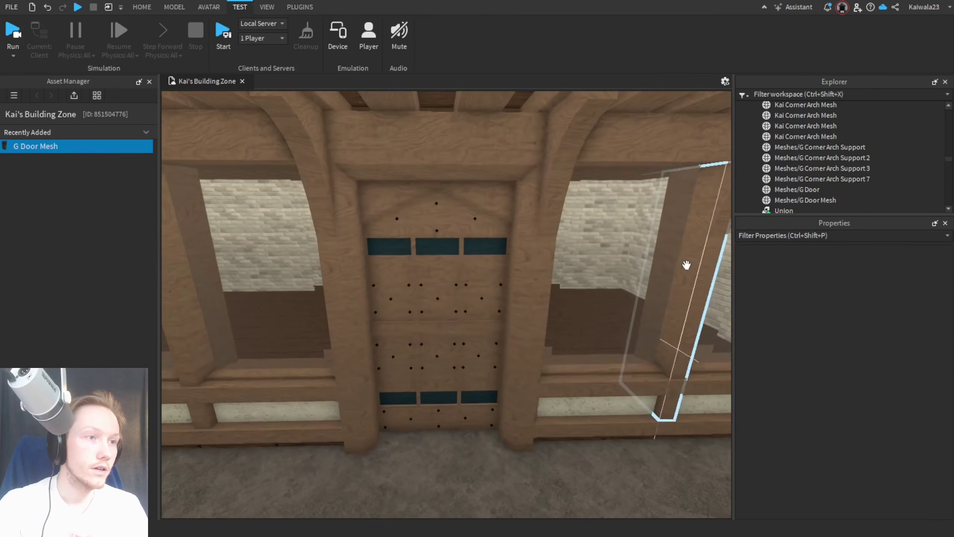
Step: Examine the geometry of the house's doors in wireframe rendering, and restore normal rendering
left_click(267, 8)
left_click(456, 44)
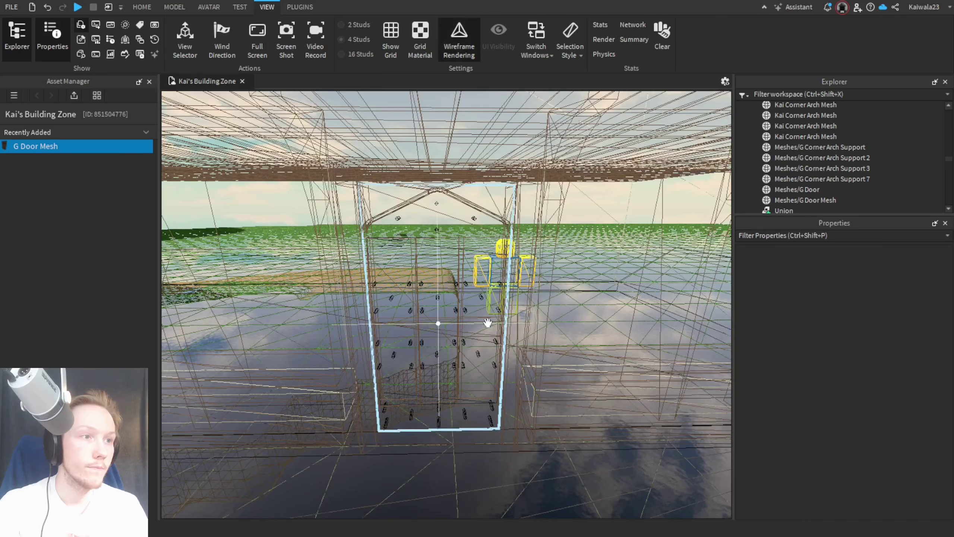
key("s")
right_click_drag(530, 377, 531, 373)
key("d")
key("w")
key("s")
key("d")
key("a")
key("w")
key("s")
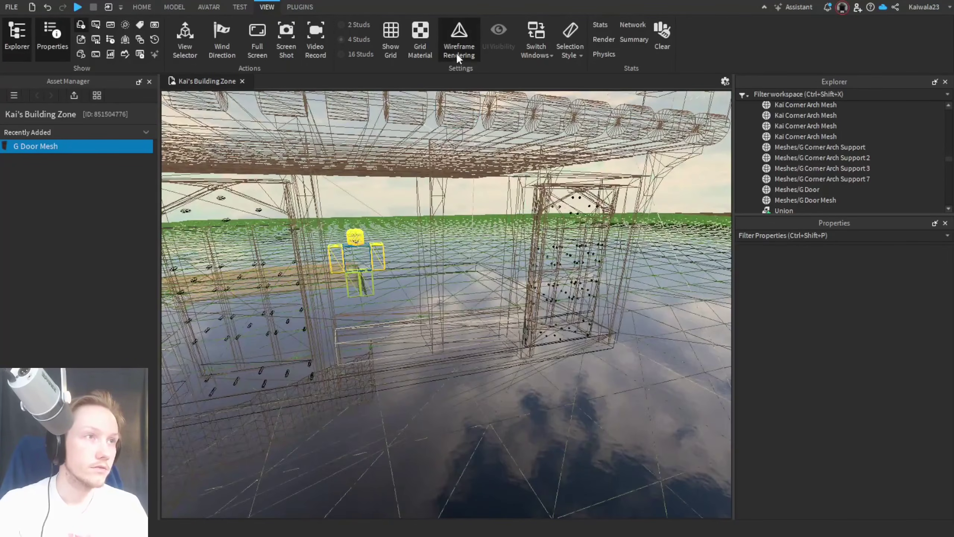
left_click(458, 50)
Step: Anchor the door mesh in the house's doorway
right_click_drag(518, 405, 519, 405)
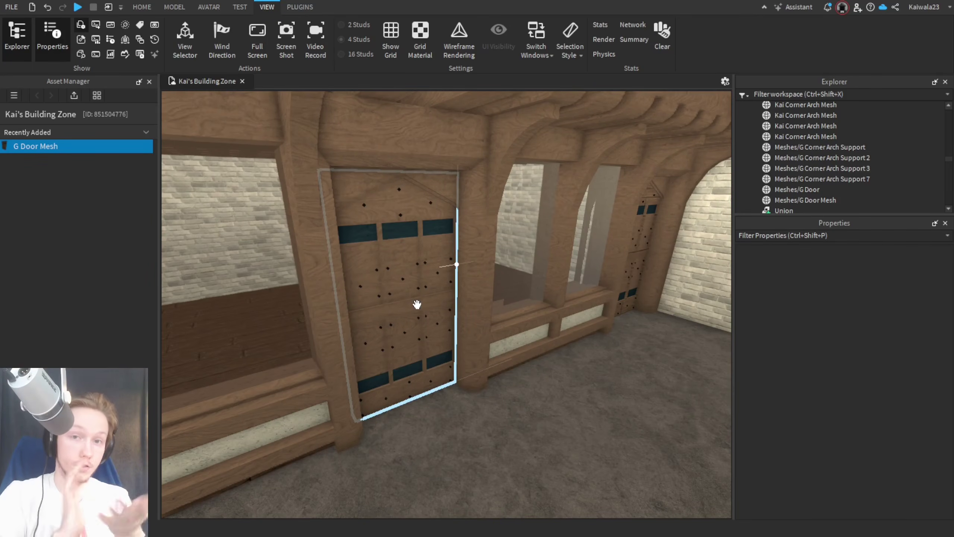
mouse_move(417, 304)
right_mouse_down()
mouse_move(414, 288)
mouse_move(427, 290)
mouse_move(420, 300)
right_mouse_up()
key("w")
key("s")
key("w")
scroll(420, 300, "down", 10)
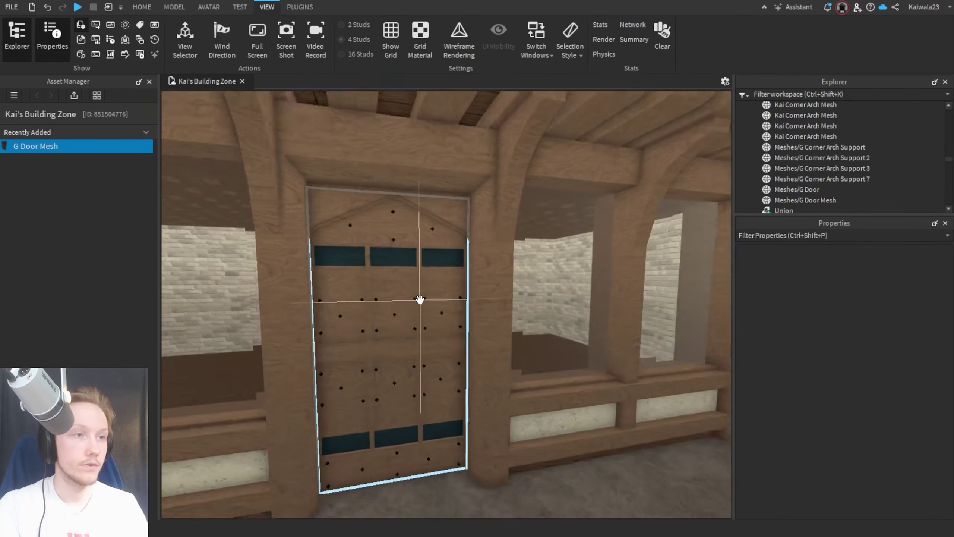
left_click(432, 300)
scroll(878, 423, "down", 3)
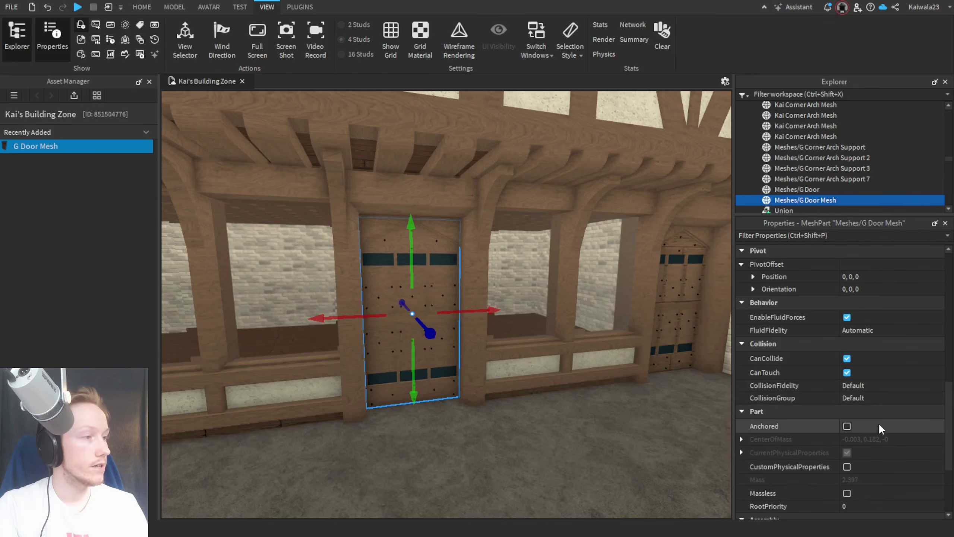
scroll(878, 423, "down", 1)
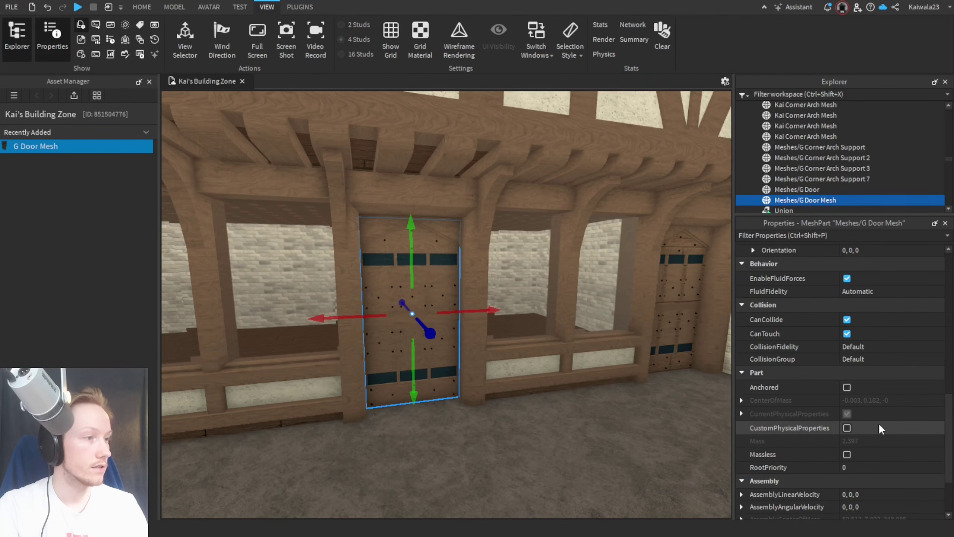
left_click(847, 387)
scroll(461, 442, "up", 2)
scroll(877, 407, "up", 8)
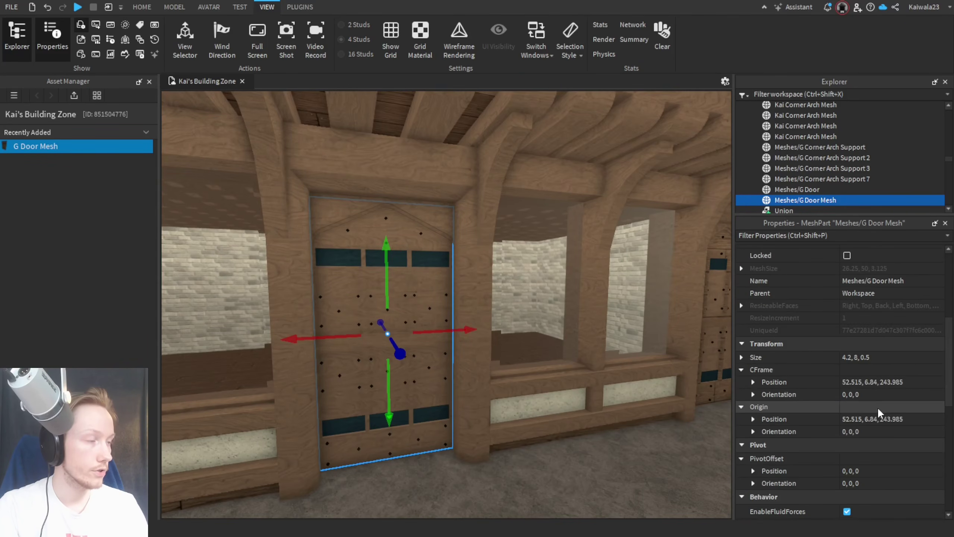
scroll(657, 375, "up", 2)
Step: Enable Show Decomposition Geometry under the Studio visualization settings
left_click(12, 6)
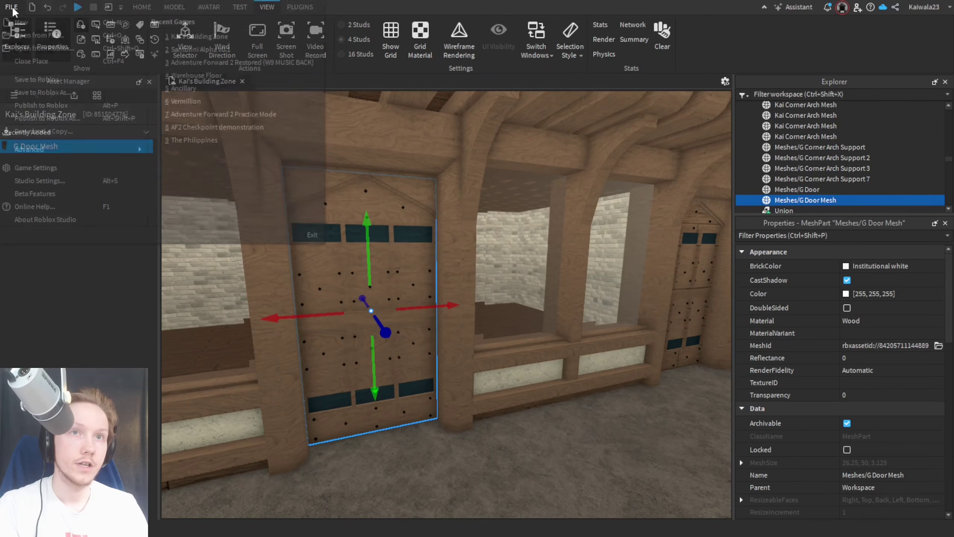
left_click(62, 182)
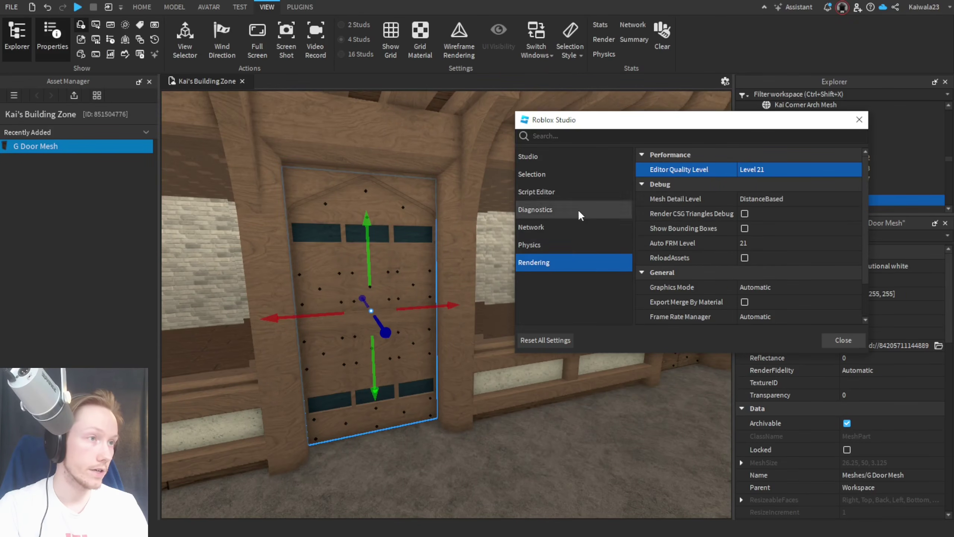
left_click(580, 158)
left_click(567, 249)
scroll(766, 251, "down", 3)
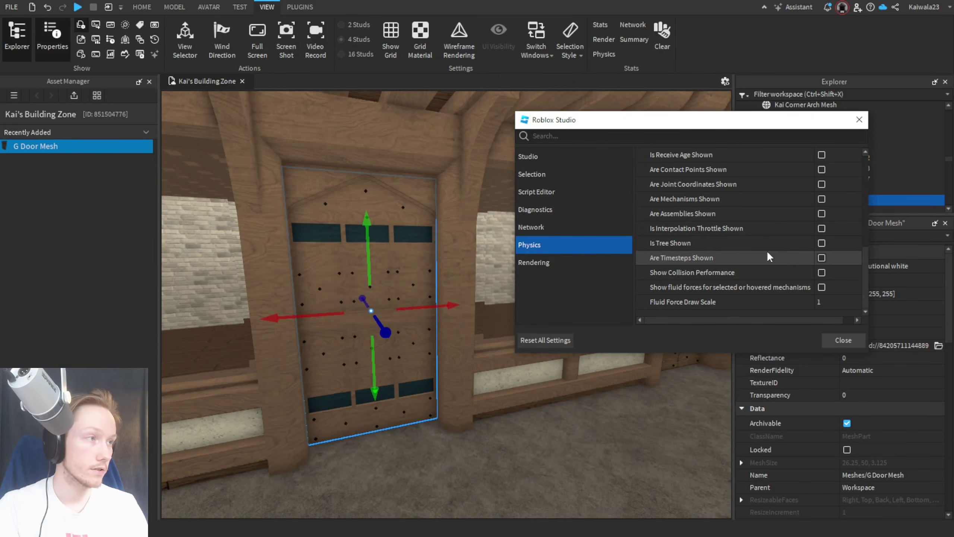
left_click(538, 263)
scroll(719, 261, "down", 3)
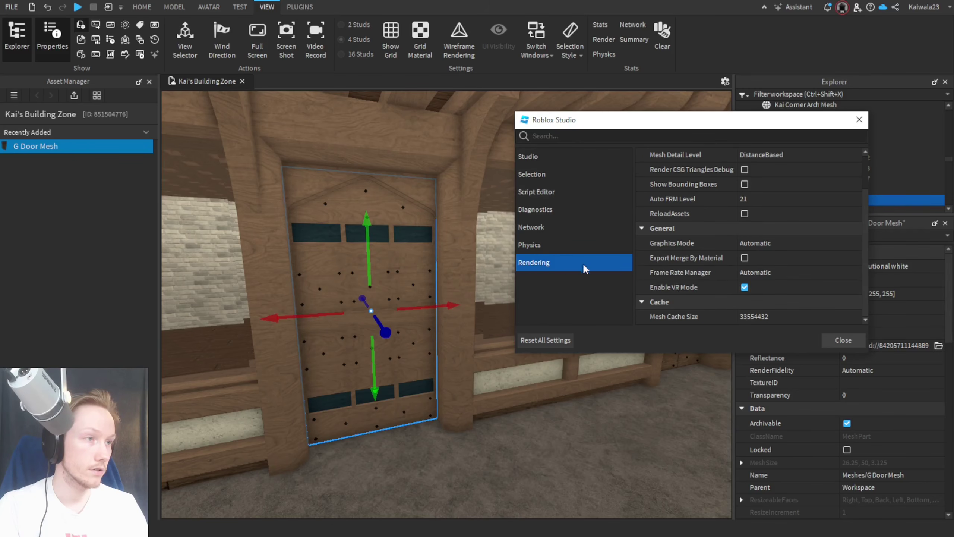
left_click(579, 157)
scroll(713, 237, "down", 5)
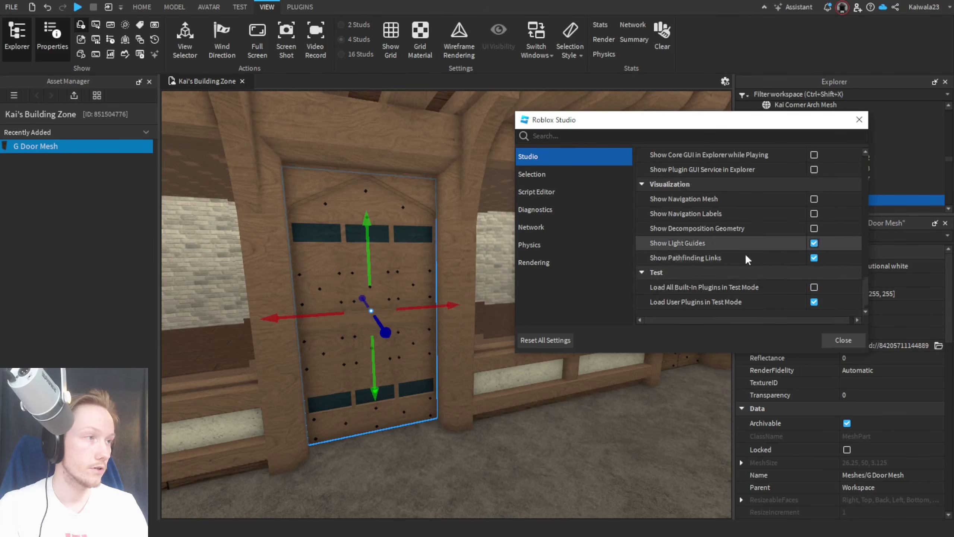
left_click(814, 228)
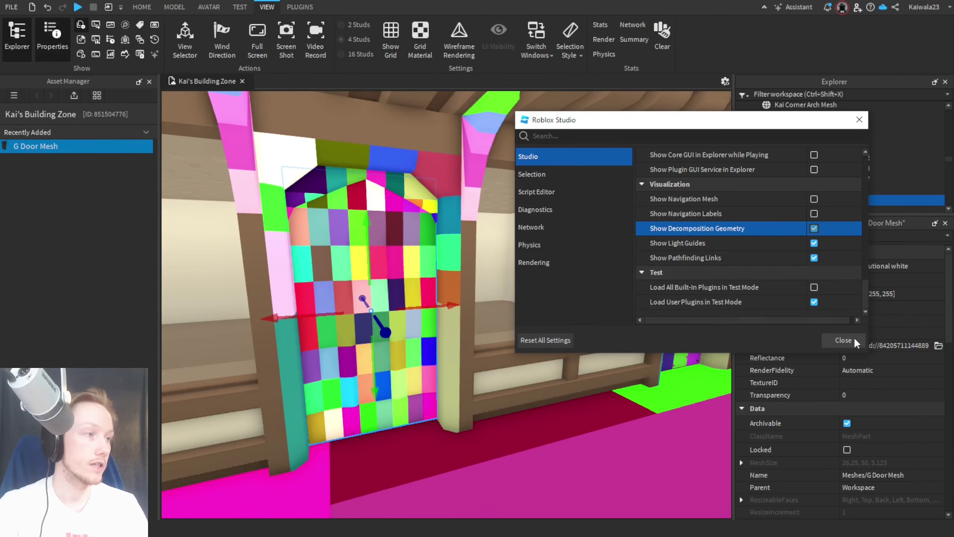
left_click(845, 340)
Step: Compare the collision decomposition of the new door mesh with that of the other door in the house
key("s")
right_click_drag(576, 423, 577, 423)
key("w")
key("w")
key("s")
key("w")
key("s")
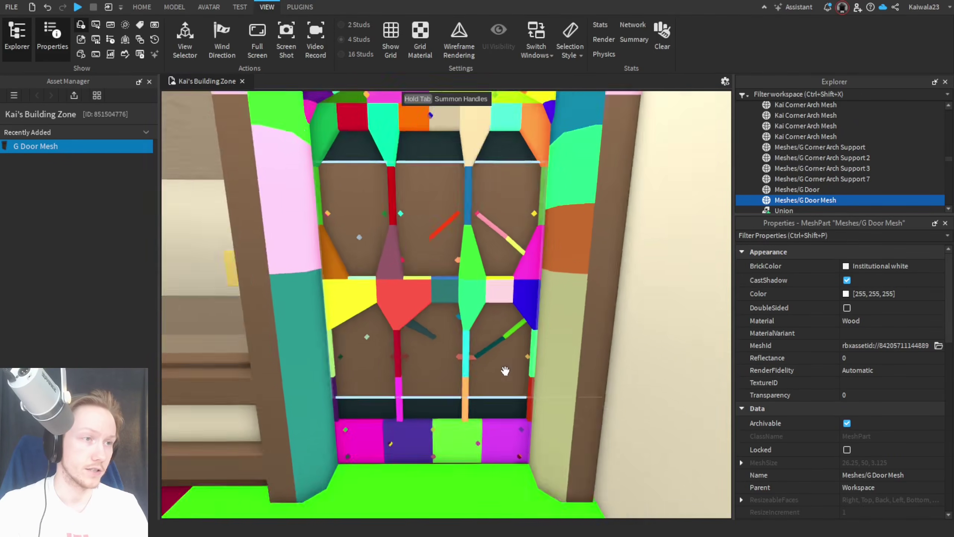
Step: Examine the collision decomposition of the house's other door and look over the freestanding original door on the grass
right_click_drag(505, 370, 505, 370)
key("w")
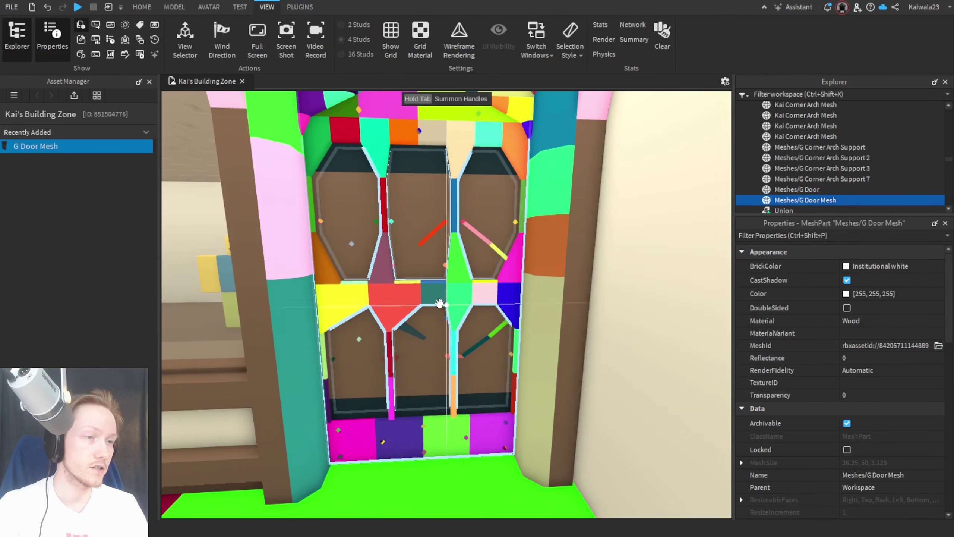
right_click_drag(459, 296, 460, 294)
key("w")
key("w")
key("d")
key("a")
key("w")
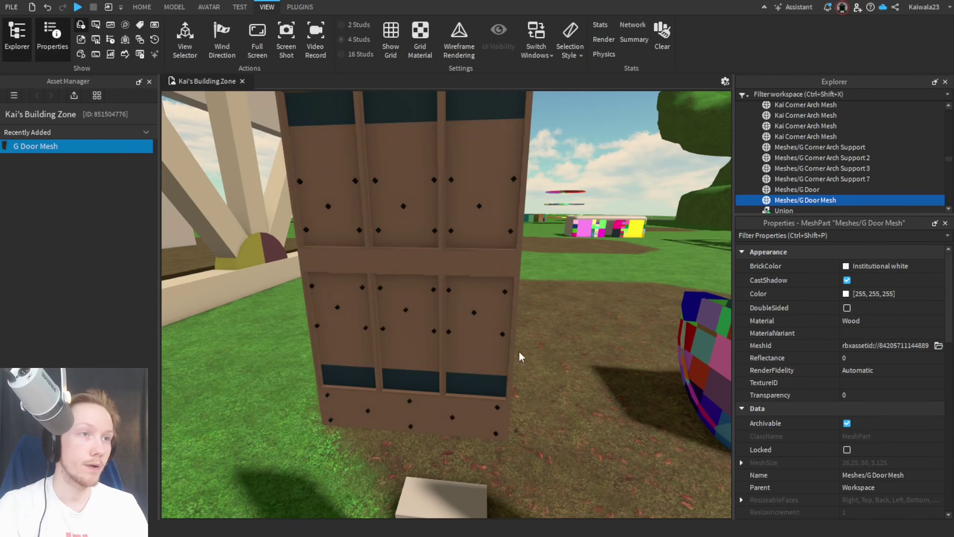
key("w")
right_click_drag(519, 351, 519, 350)
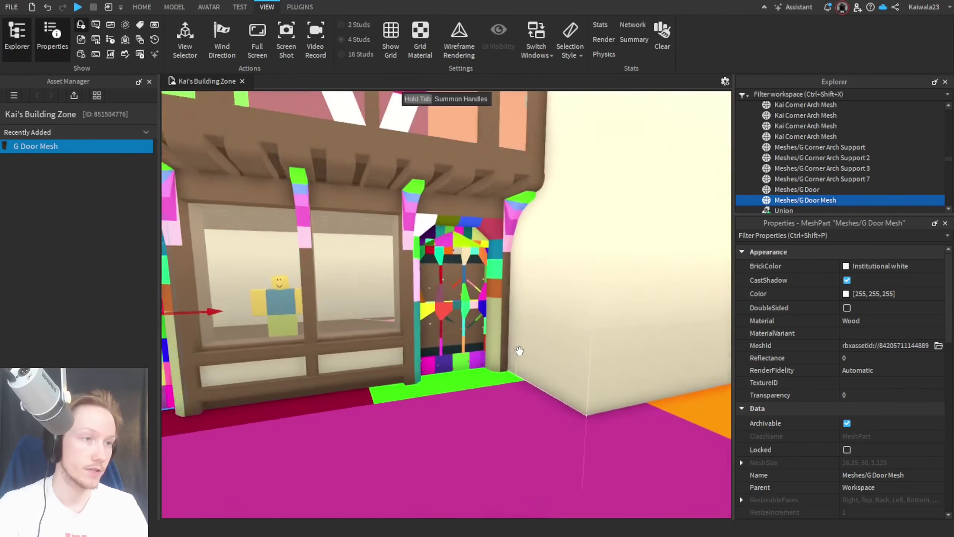
key("w")
Step: Set the new door mesh's CollisionFidelity to Hull
key("f")
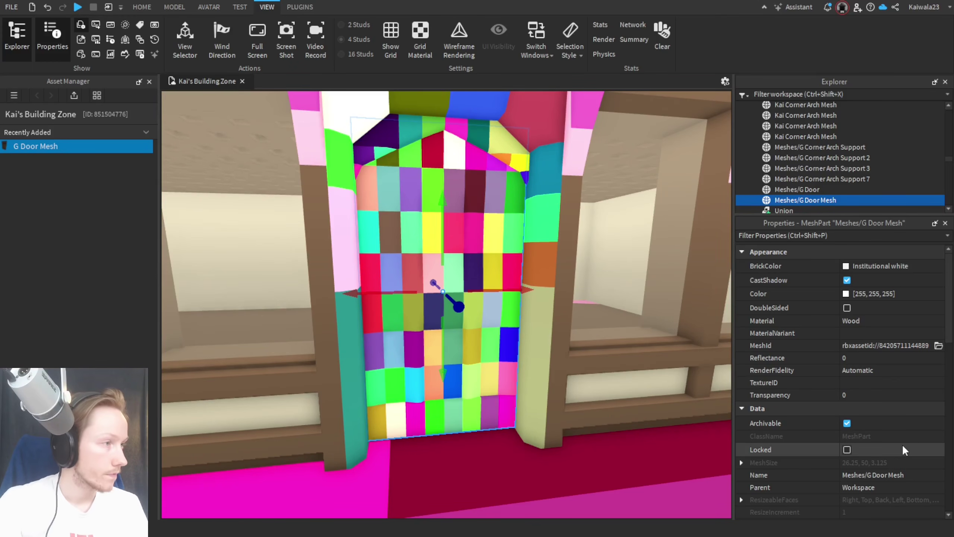
scroll(902, 444, "down", 4)
scroll(886, 442, "down", 5)
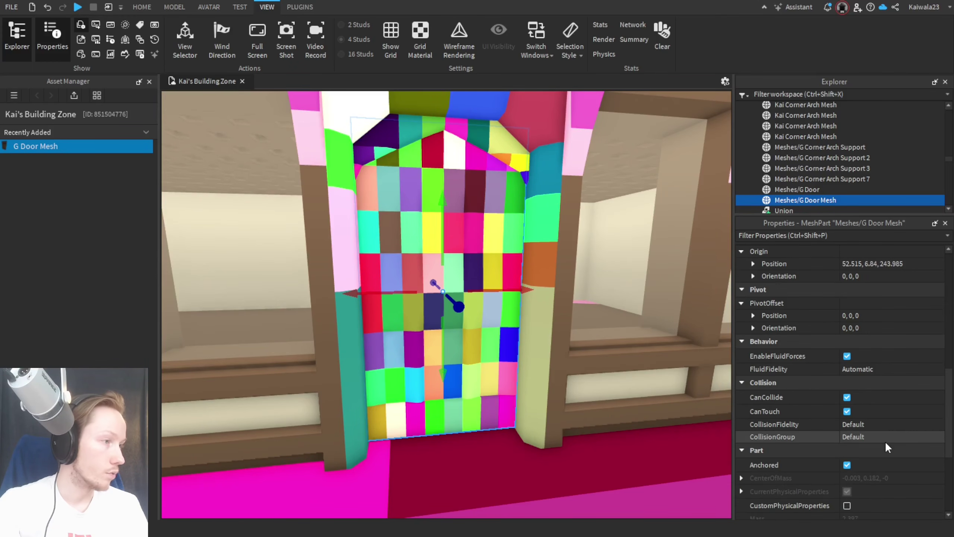
left_click(878, 425)
left_click(870, 453)
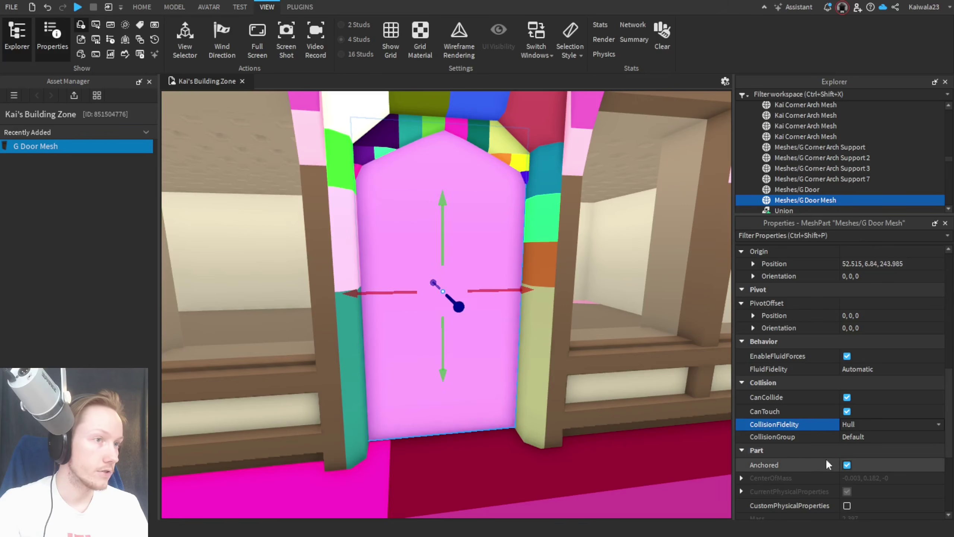
Step: Move the door mesh 40 studs straight out of the doorway and inspect its hull collision shape from several angles
key("w")
key("d")
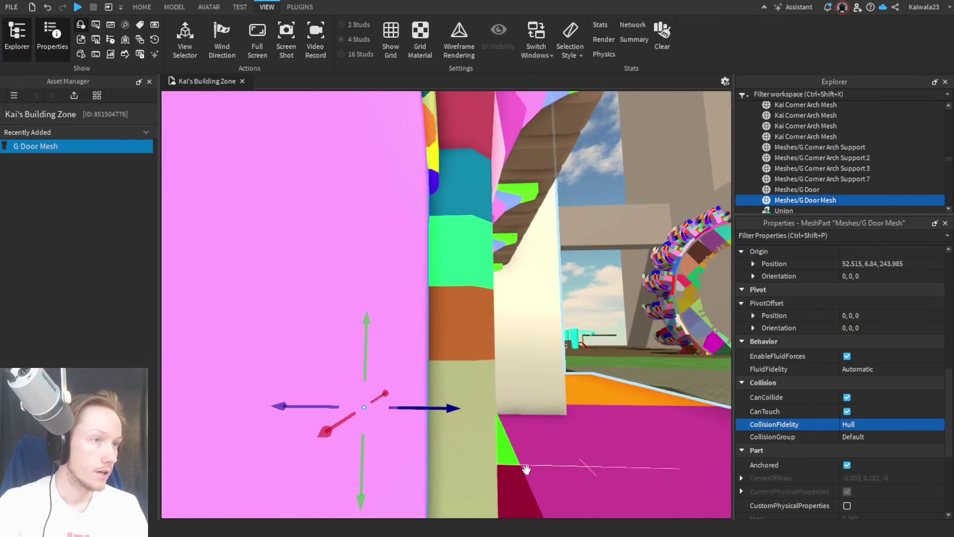
key("s")
left_click_drag(374, 348, 593, 365)
key("w")
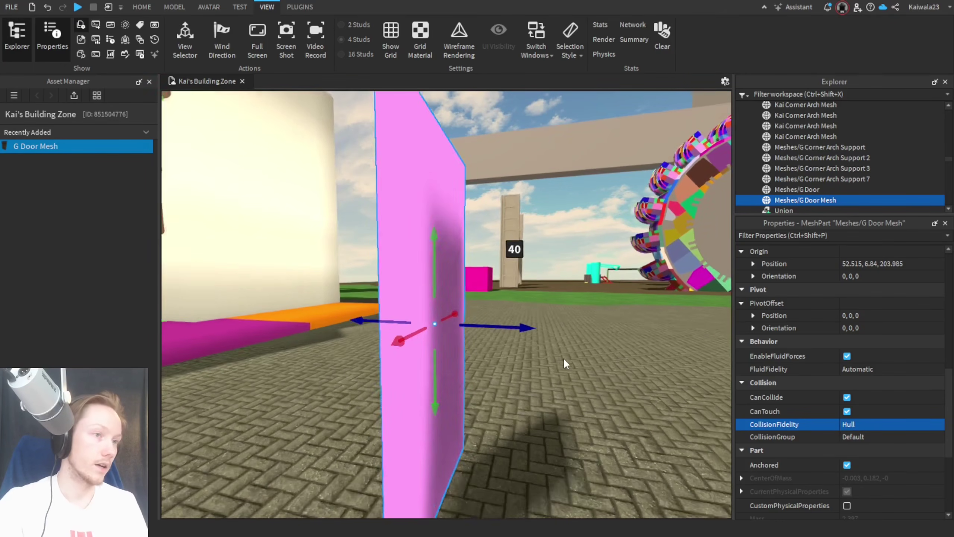
key("a")
right_click_drag(564, 358, 564, 359)
key("d")
key("a")
Step: Try Box and PreciseConvexDecomposition as the door mesh's CollisionFidelity and compare their collision shapes
left_click(855, 424)
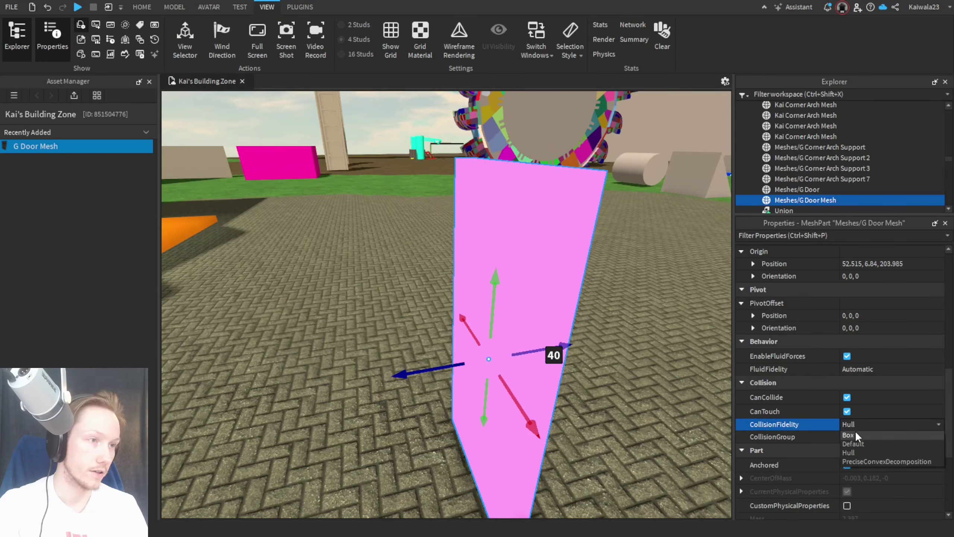
left_click(855, 455)
right_click_drag(558, 386, 558, 387)
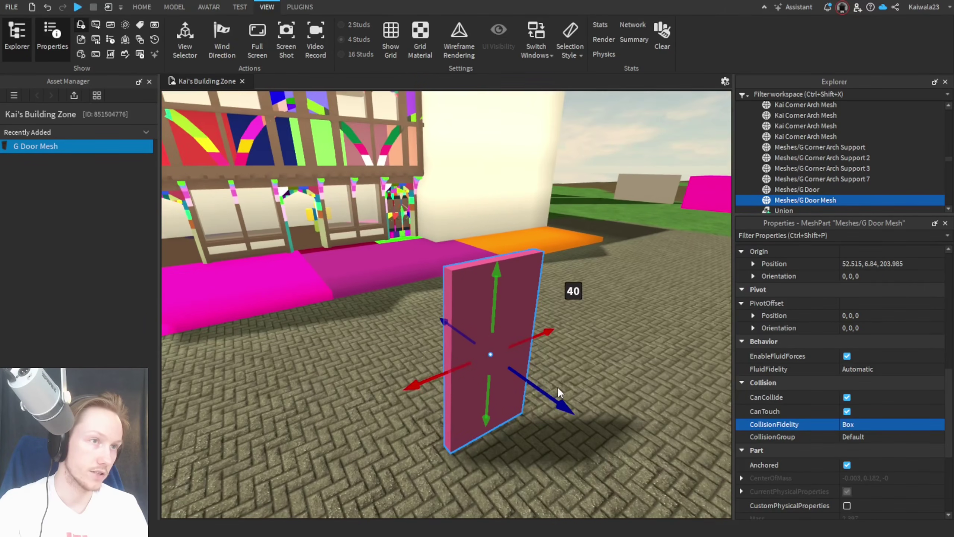
left_click(871, 422)
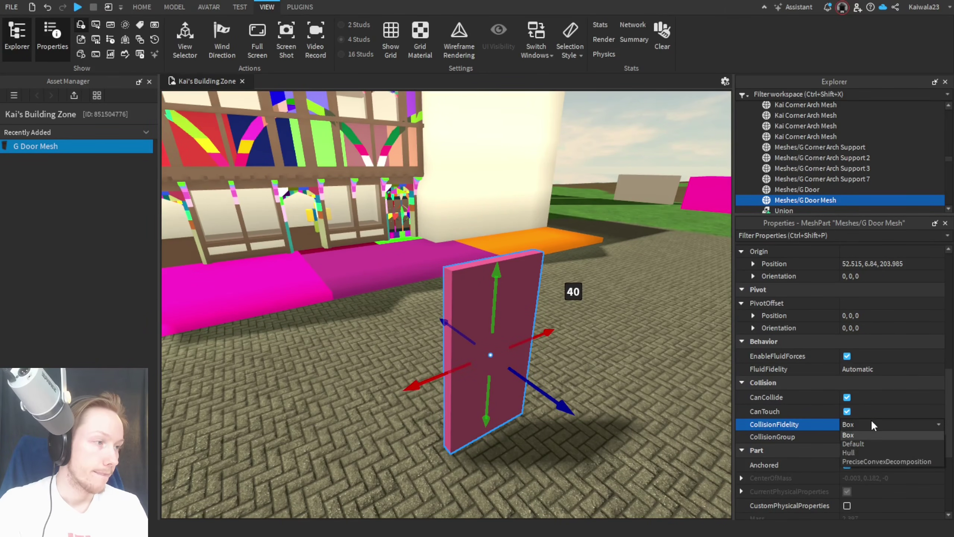
left_click(875, 462)
scroll(571, 435, "up", 3)
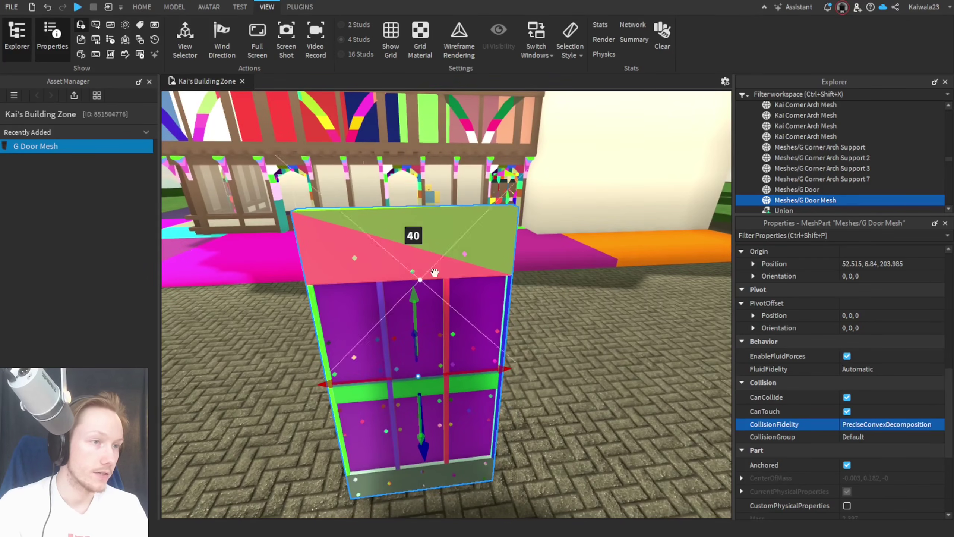
Step: Set the door mesh's CollisionFidelity to Box and move it 40 studs back into the house's doorway
left_click(883, 422)
left_click(875, 433)
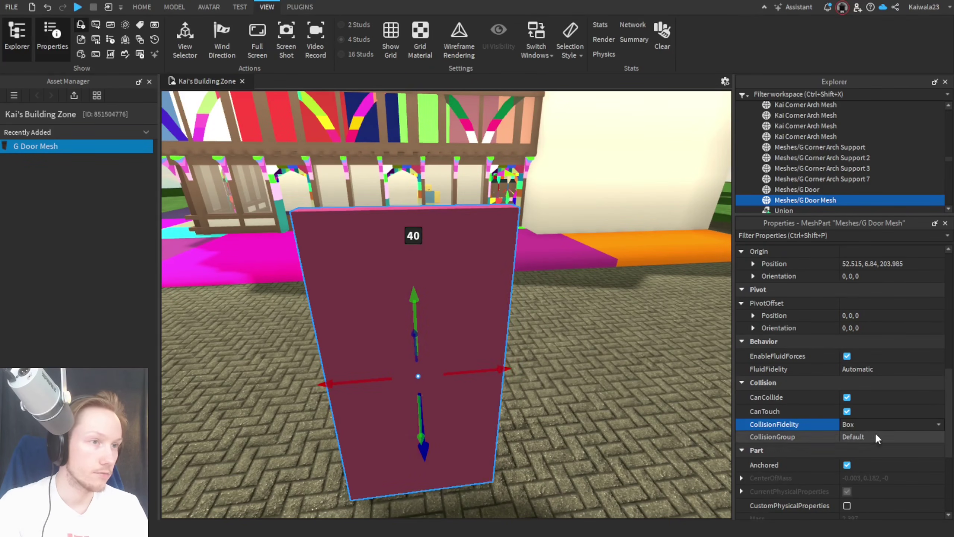
right_click_drag(468, 419, 452, 348)
mouse_move(466, 326)
left_mouse_down()
mouse_move(446, 328)
mouse_move(461, 319)
left_mouse_up()
key("f")
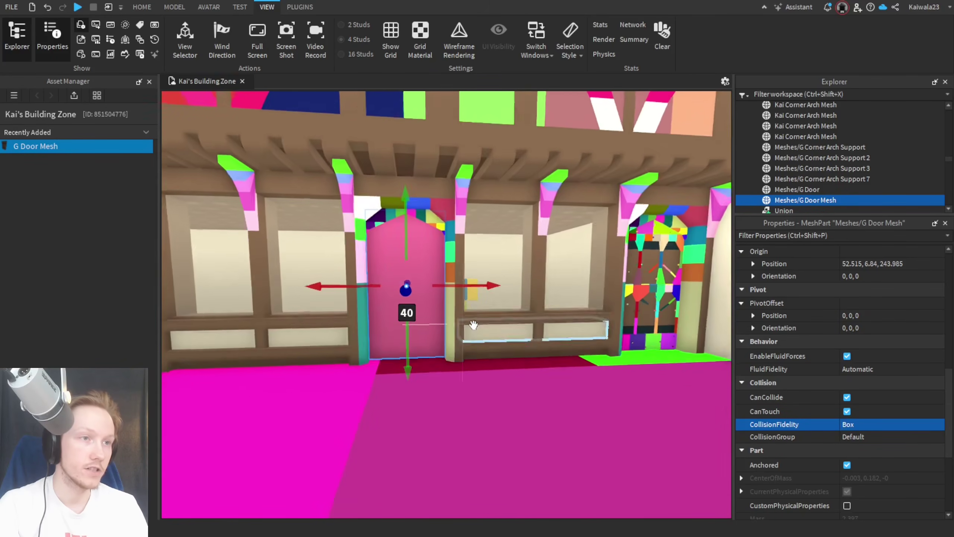
Step: Duplicate the door mesh and move the copy 65 studs out onto the paving in front of the house
scroll(474, 325, "down", 5)
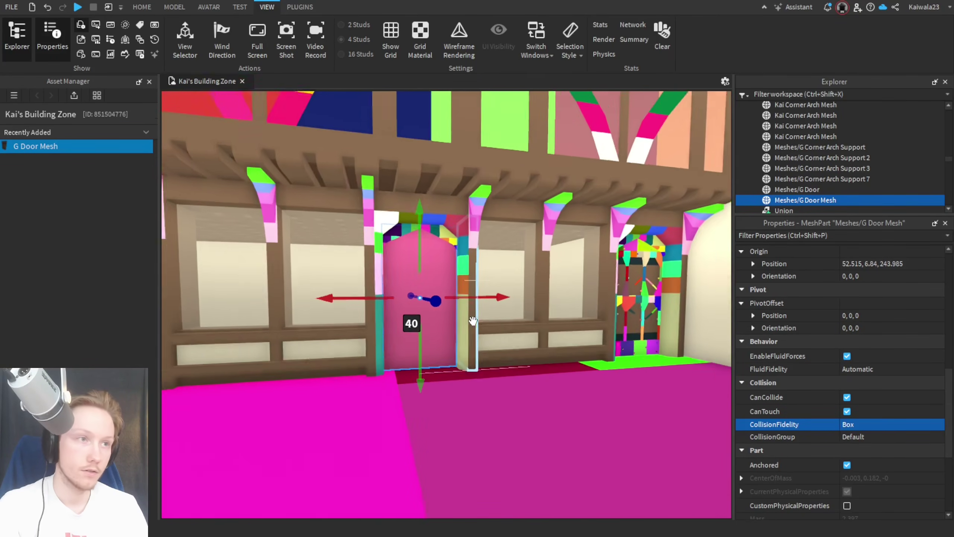
right_click_drag(474, 326, 458, 364)
left_click_drag(394, 326, 504, 397)
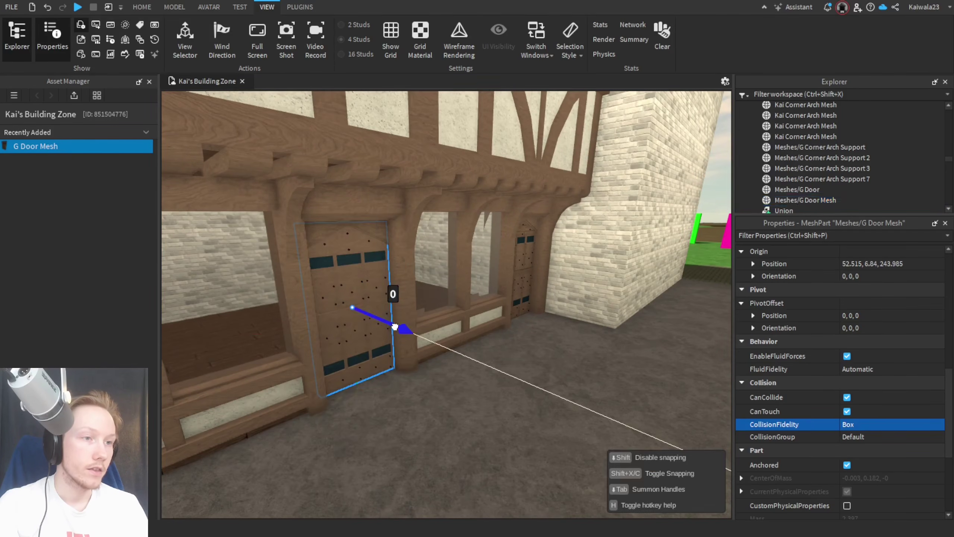
scroll(906, 417, "up", 3)
scroll(906, 416, "up", 5)
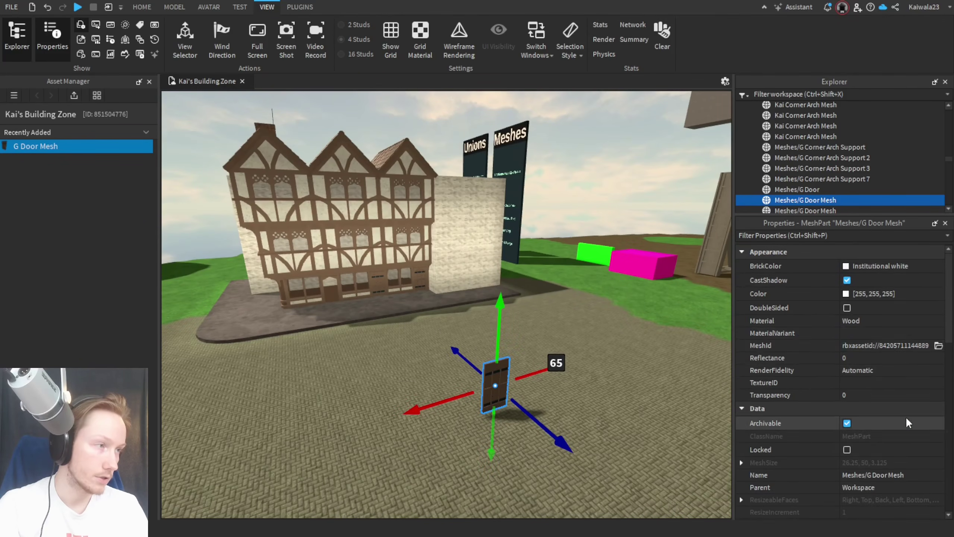
Step: Rotate the copied door about its vertical axis so it stands perpendicular to the house front
key("d")
key("ctrl+3")
scroll(481, 375, "down", 5)
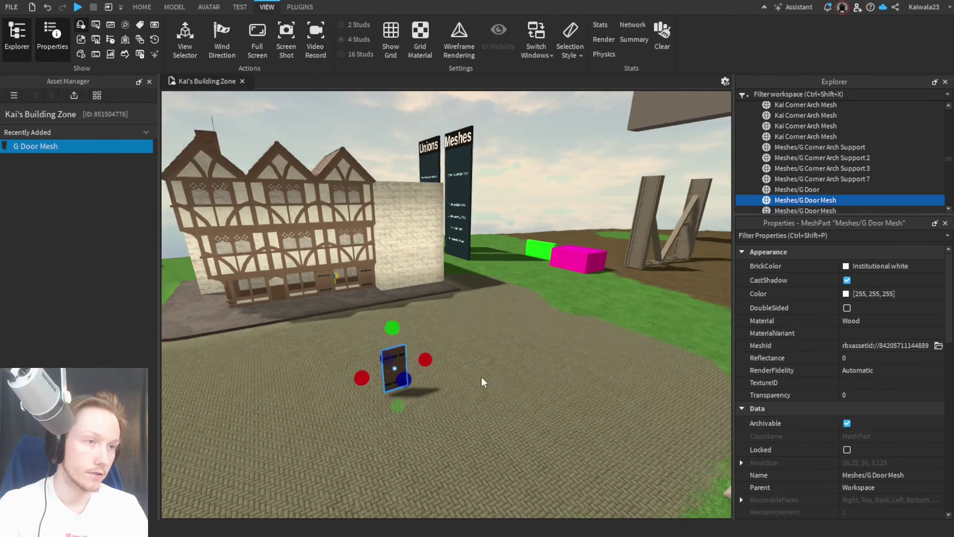
key("ctrl+4")
left_click_drag(492, 353, 414, 350)
right_click_drag(484, 357, 486, 358)
Step: Scale the copied door up proportionally until it towers far above the houses and the water wheel
key("ctrl+3")
scroll(475, 357, "down", 5)
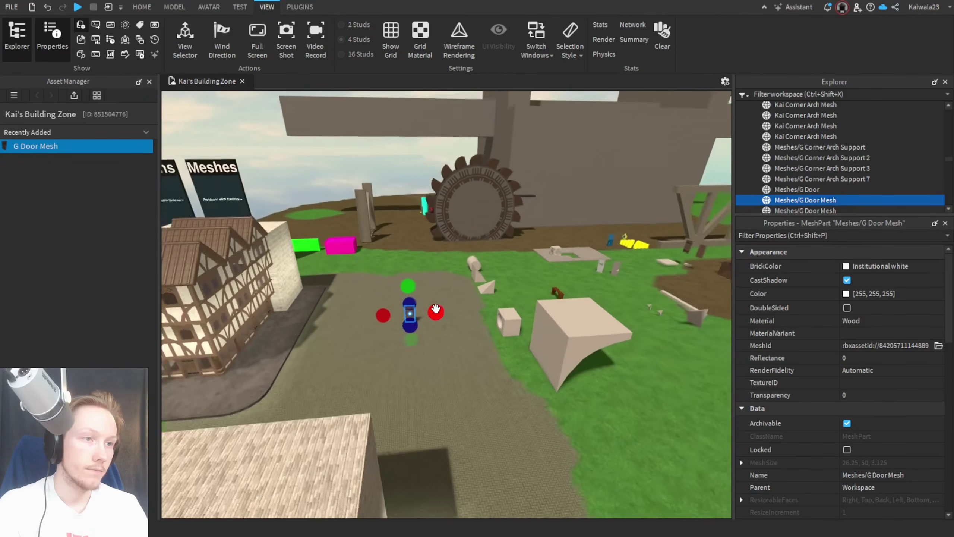
left_click_drag(401, 281, 394, 228)
key("ctrl+z")
right_click_drag(450, 313, 450, 313)
scroll(450, 317, "down", 2)
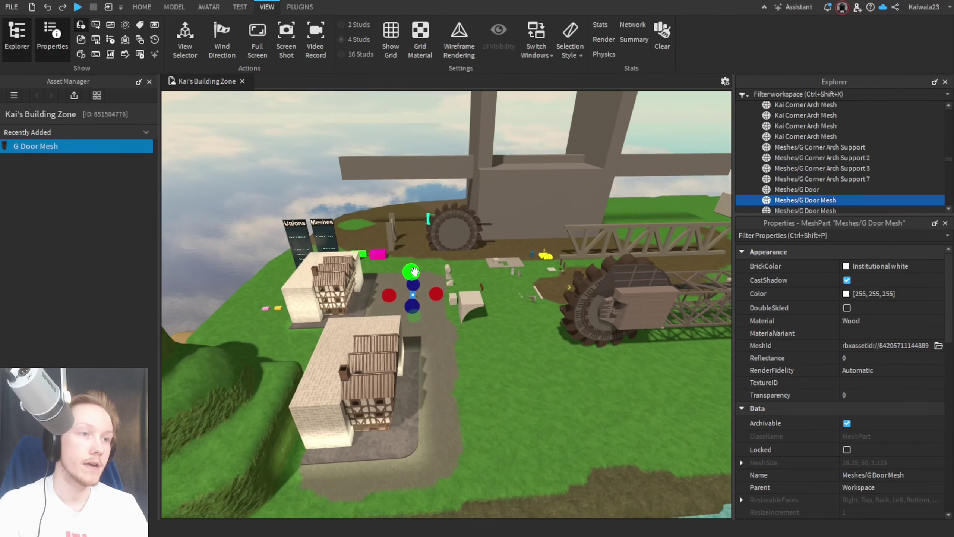
left_click_drag(413, 272, 441, 136)
right_click_drag(441, 136, 441, 137)
scroll(441, 136, "down", 2)
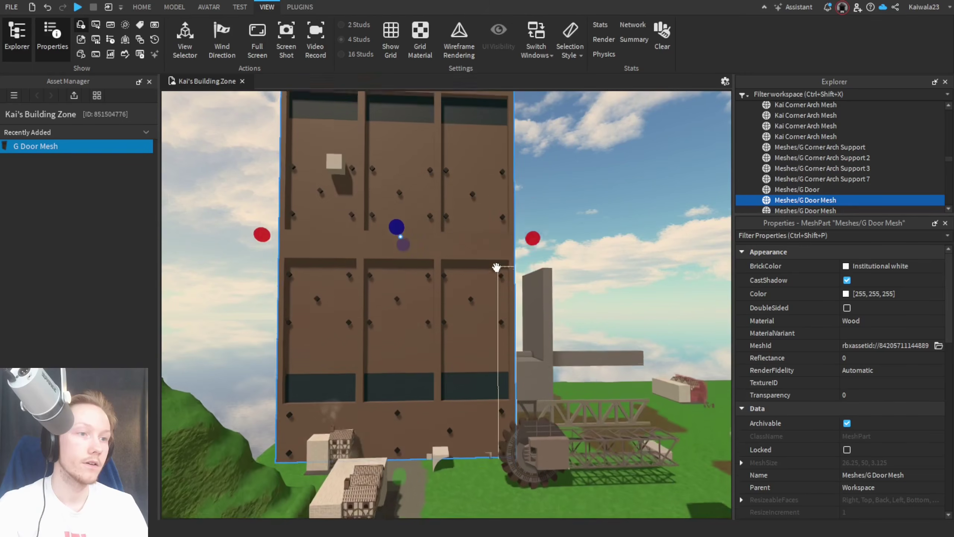
right_click_drag(506, 308, 505, 307)
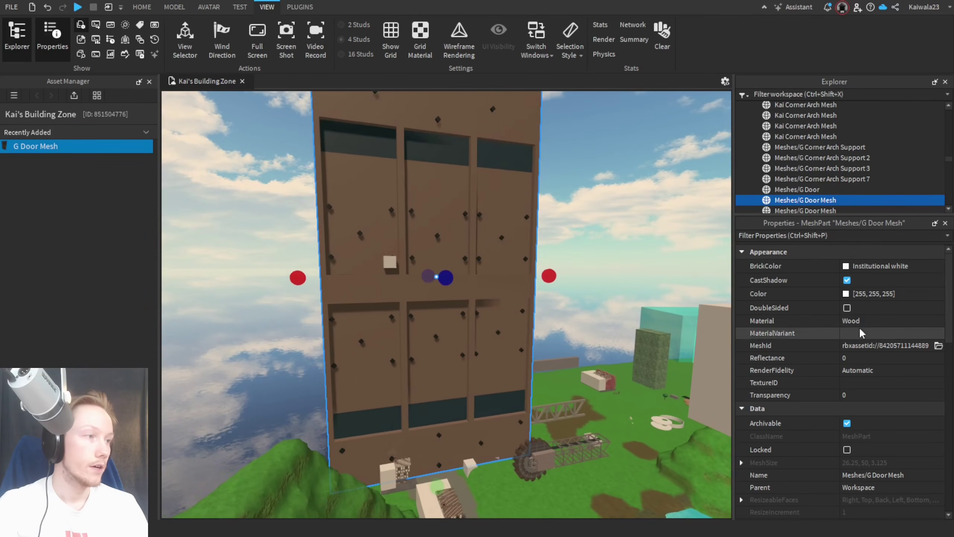
Step: Set the giant door copy's RenderFidelity to Performance
left_click(868, 368)
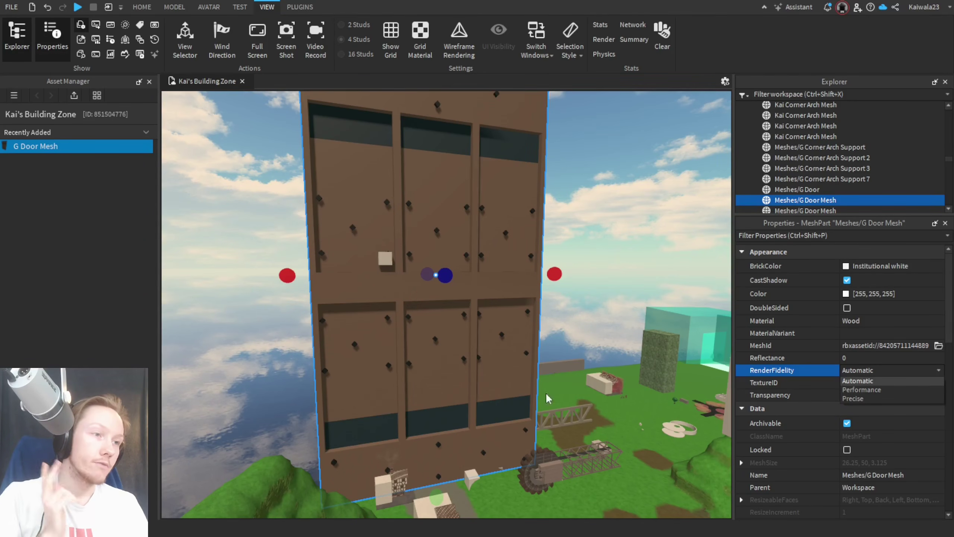
middle_click_drag(548, 399, 545, 393)
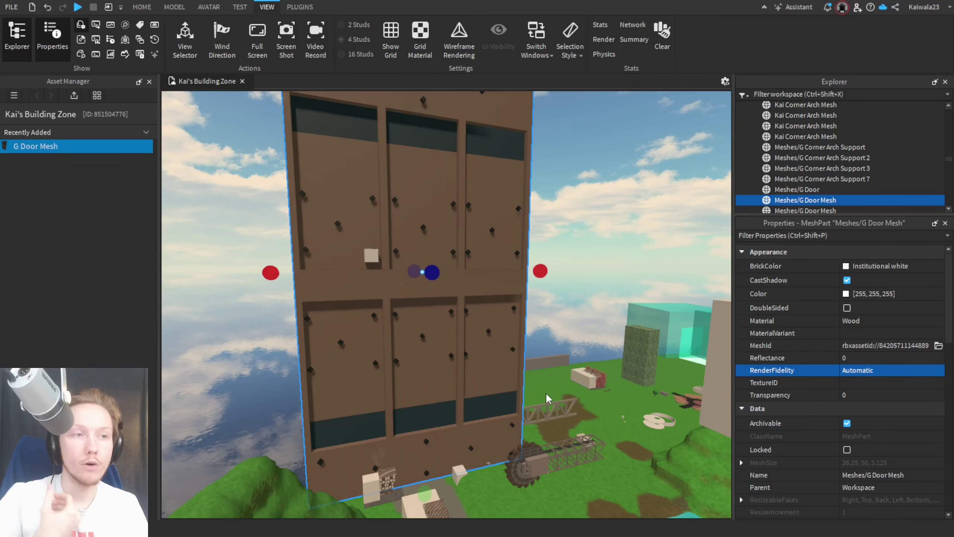
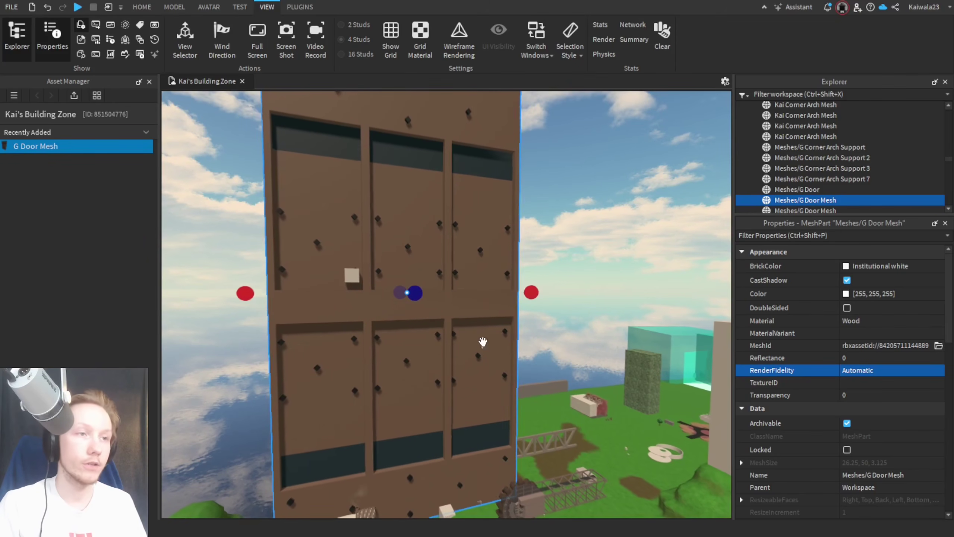
right_click_drag(488, 258, 485, 260)
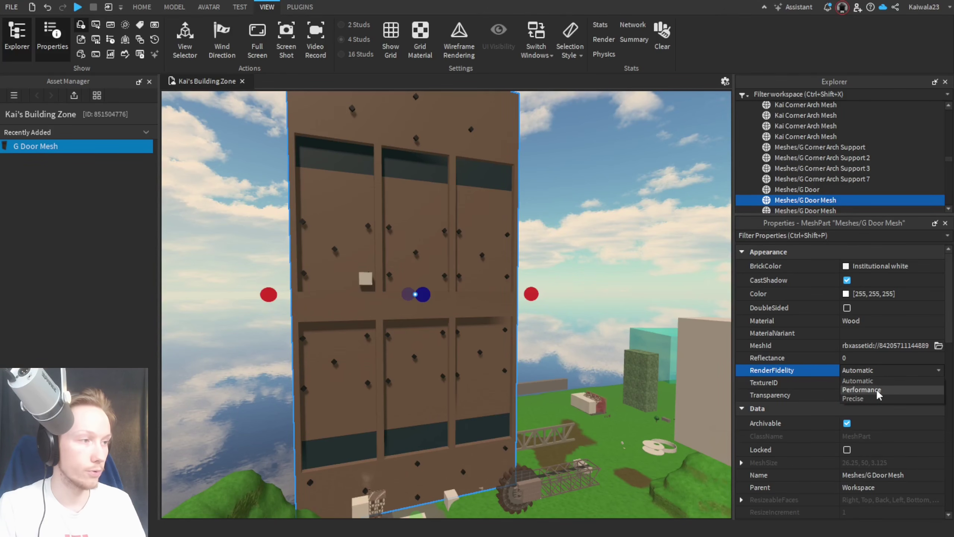
left_click(876, 390)
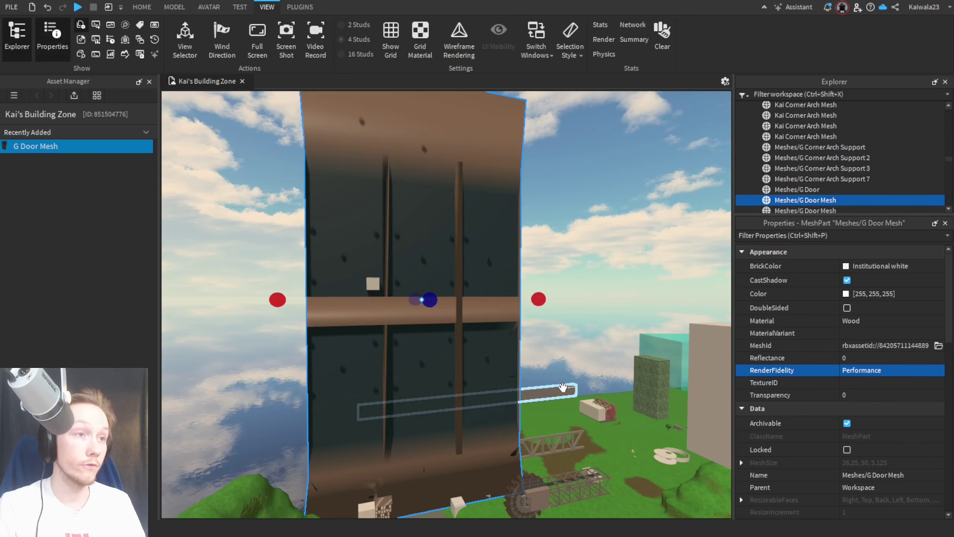
Step: Examine how the giant door's level of detail changes between far away and close up
key("s")
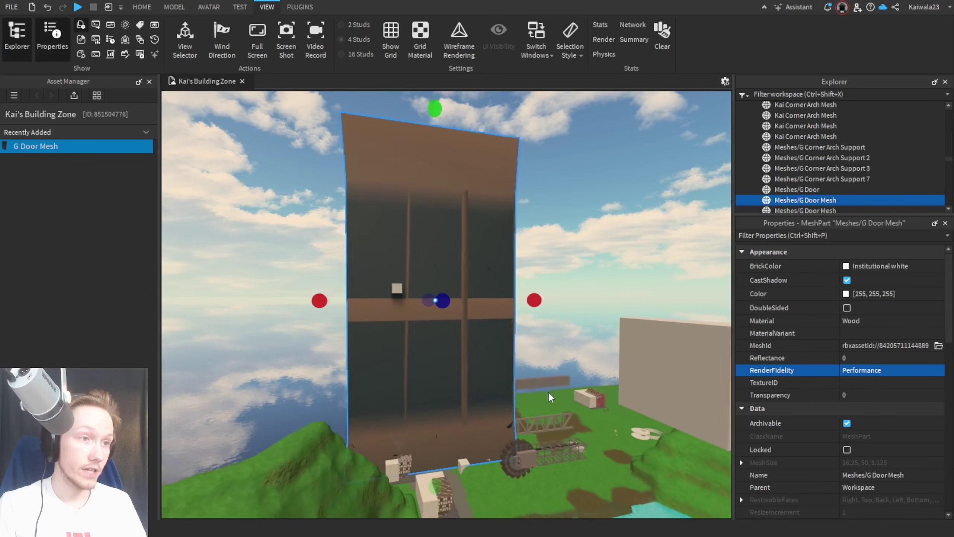
key("s")
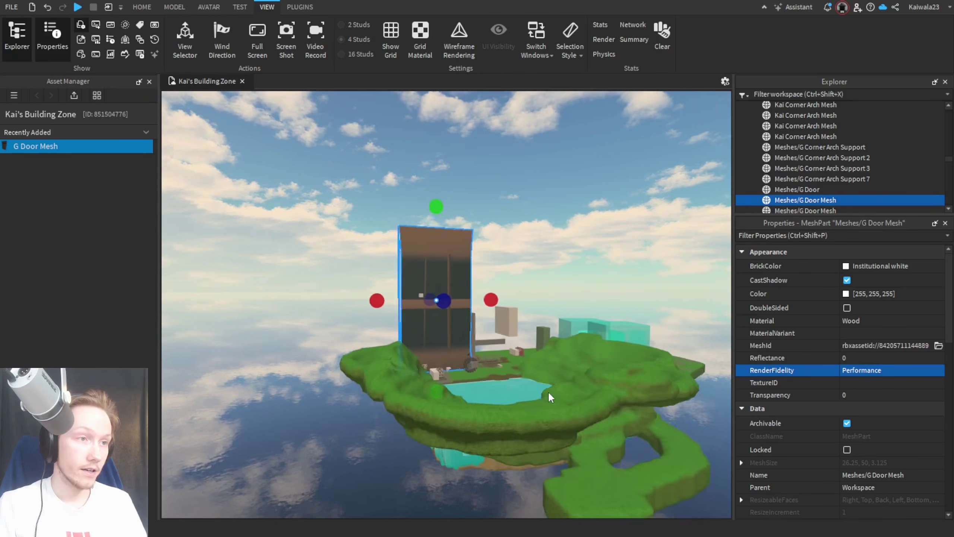
key("s")
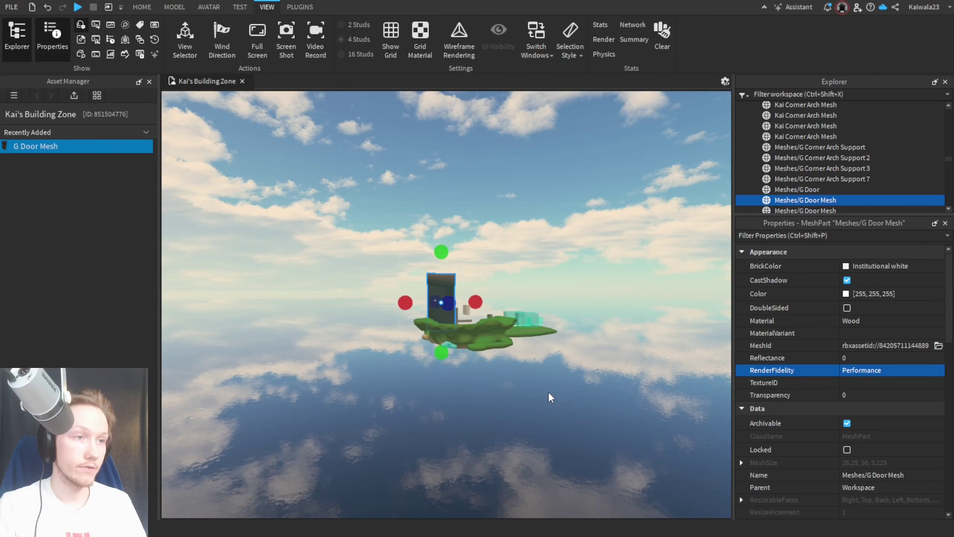
key("w")
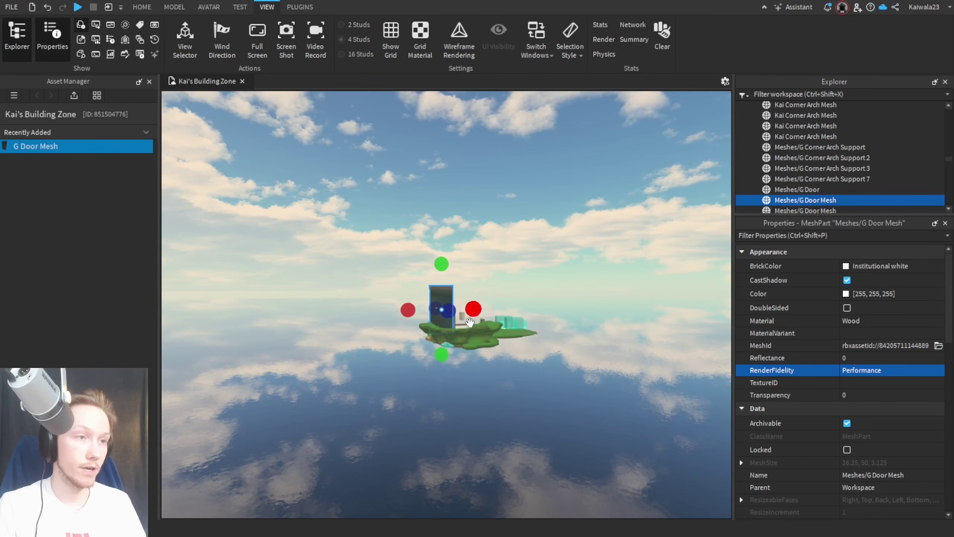
key("w")
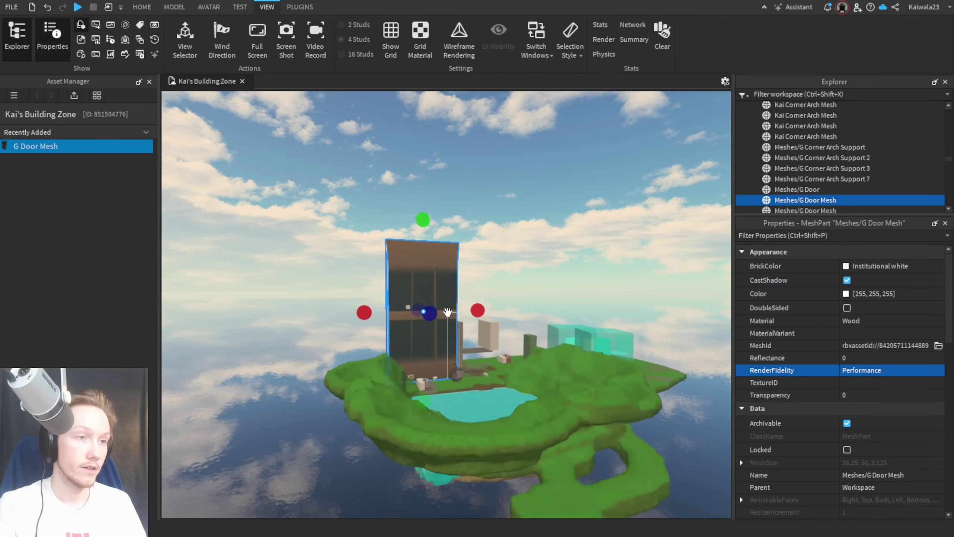
key("w")
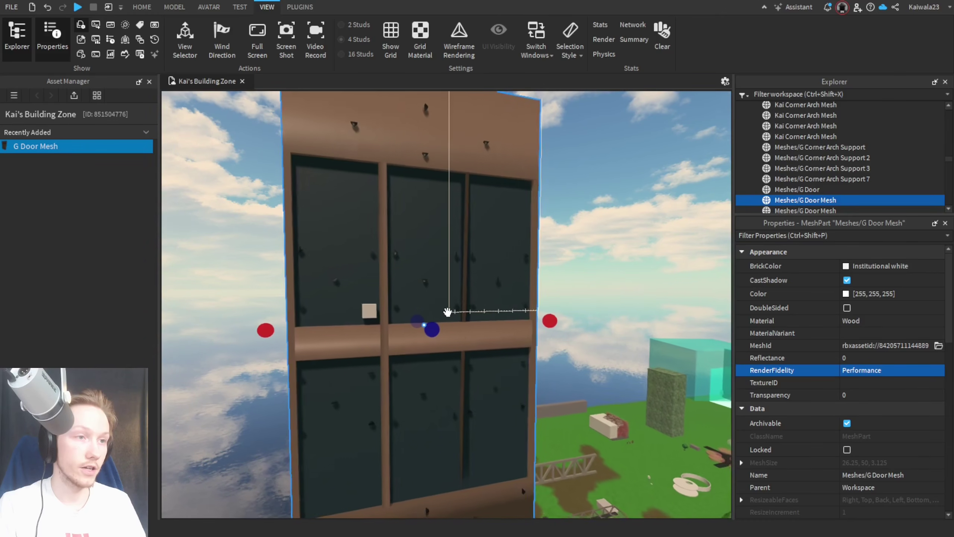
key("w")
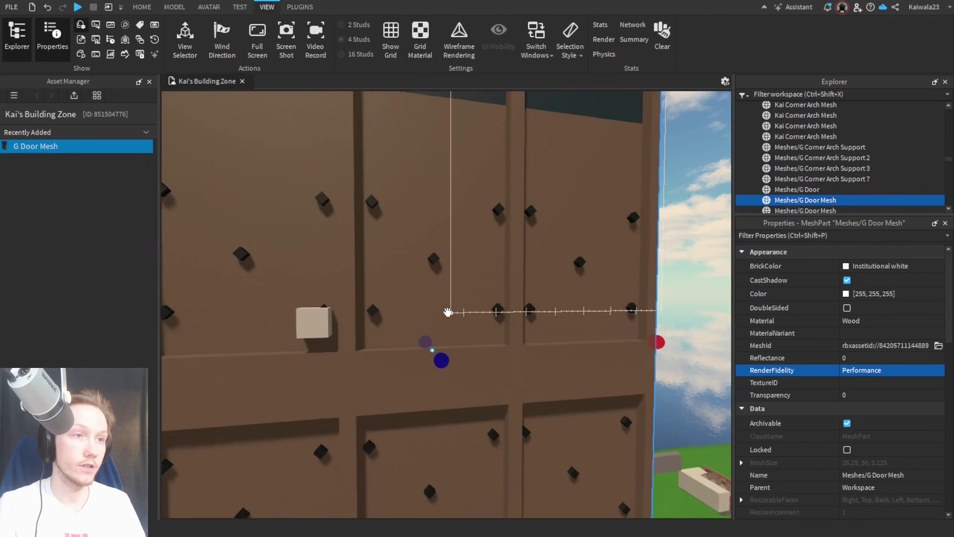
key("s")
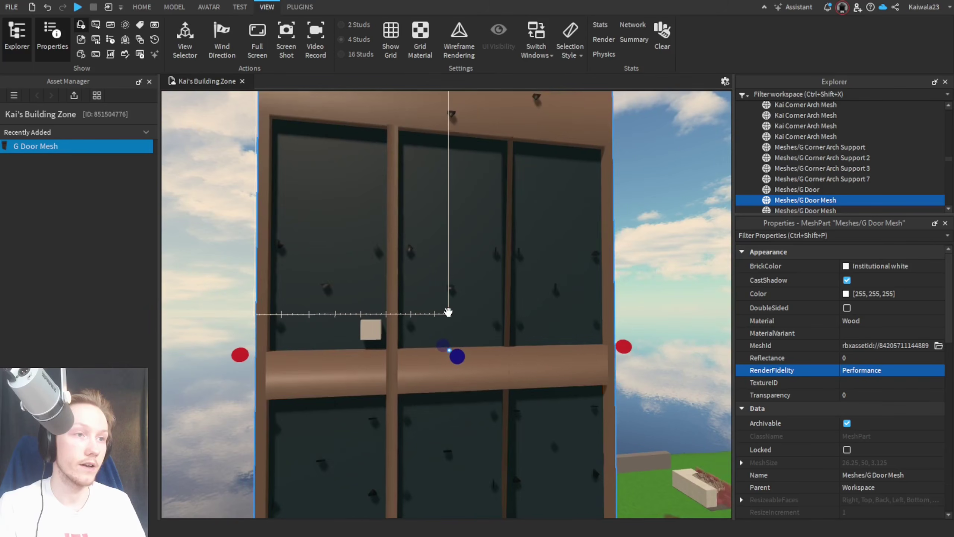
Step: Set the giant door copy's RenderFidelity to Automatic and finally to Precise
key("s")
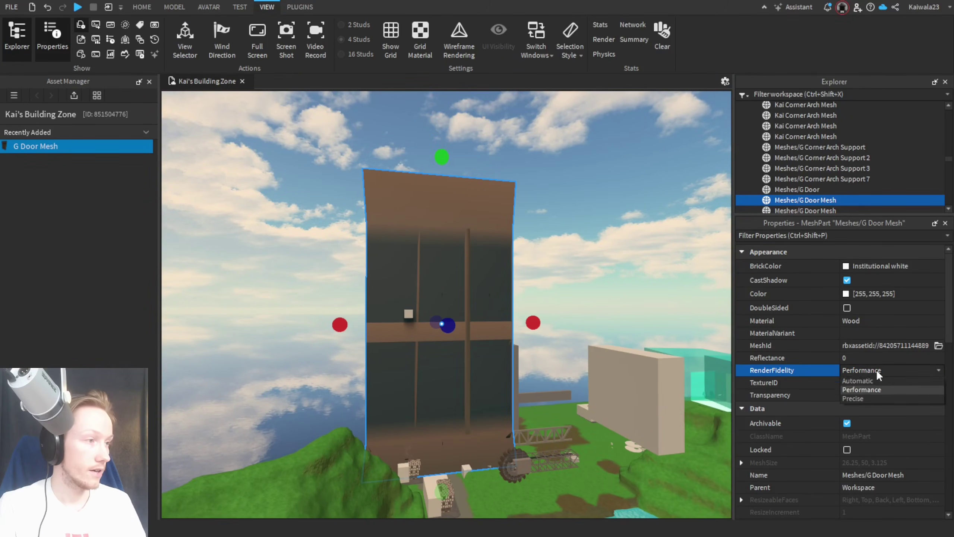
left_click(860, 381)
scroll(527, 438, "up", 1)
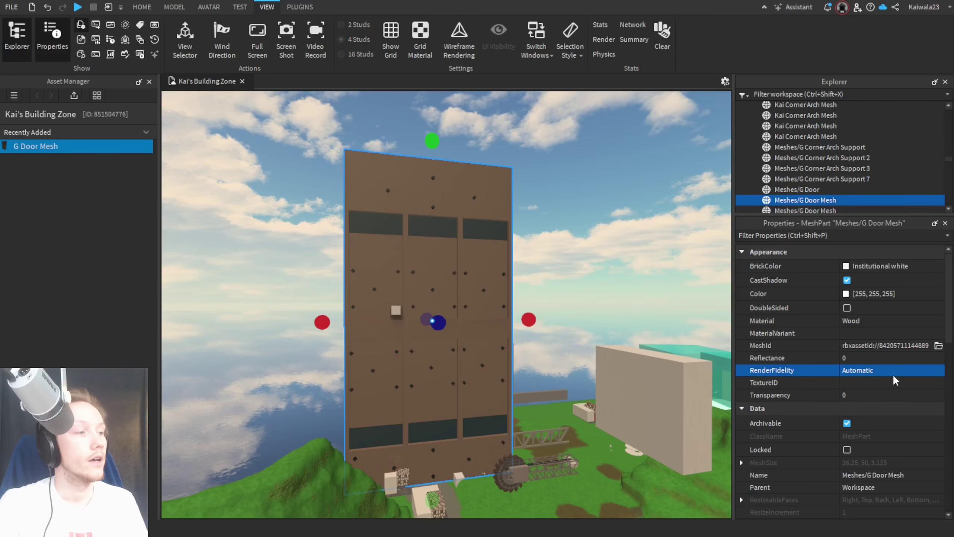
left_click(887, 400)
scroll(511, 404, "up", 2)
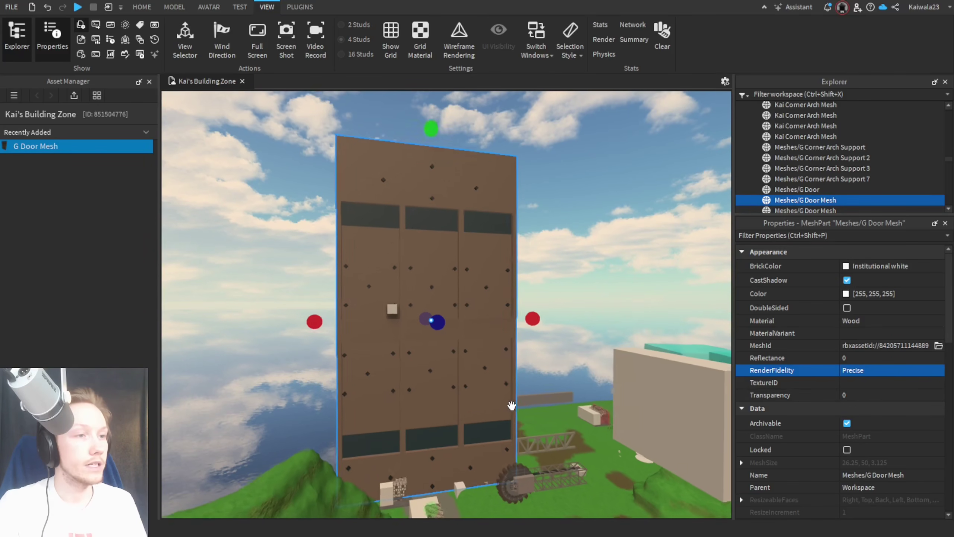
Step: Examine the giant door's level of detail under Precise RenderFidelity from very far away and from several close angles
scroll(511, 406, "down", 4)
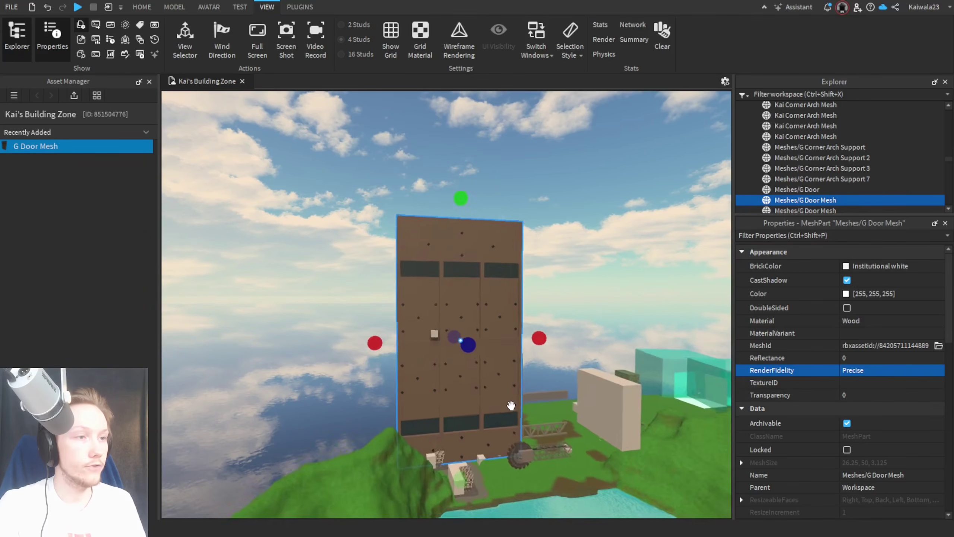
scroll(511, 404, "down", 8)
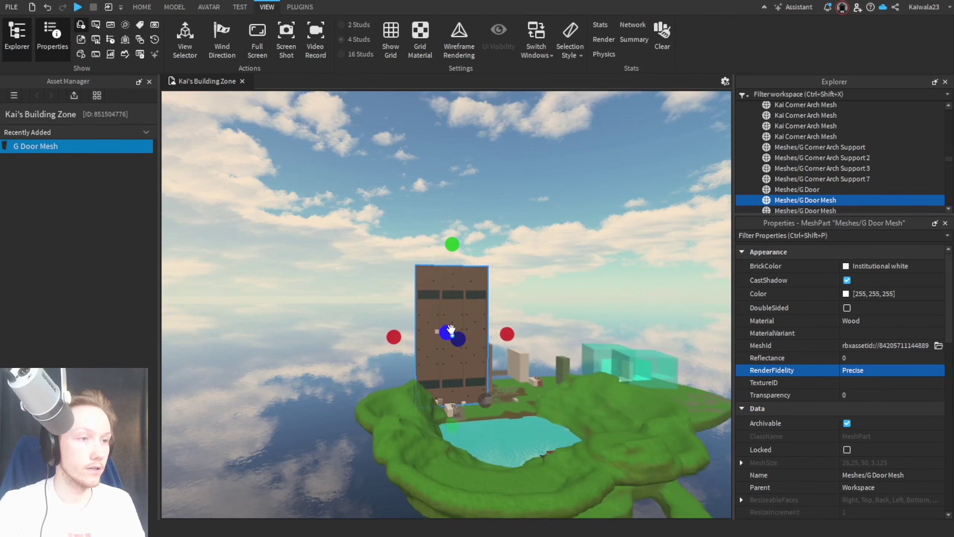
scroll(451, 314, "down", 5)
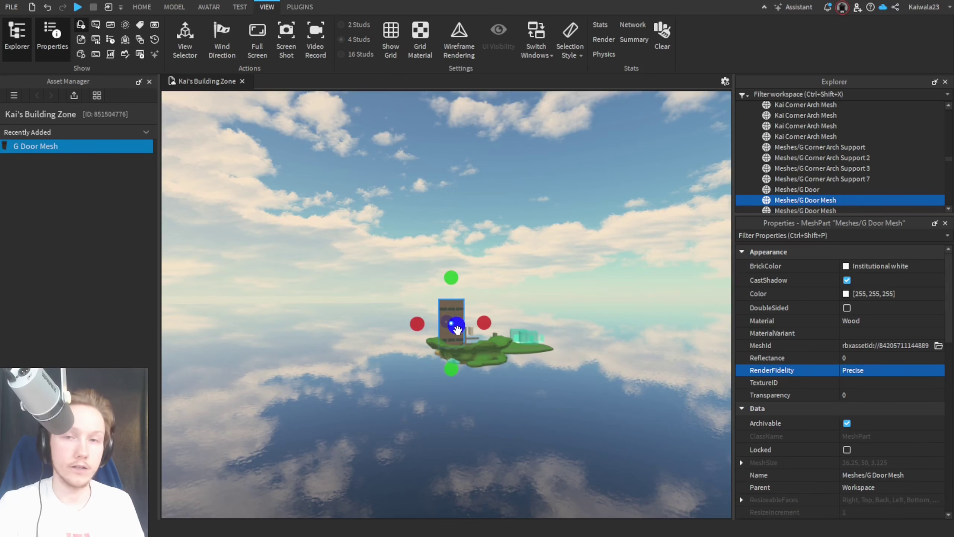
scroll(460, 325, "up", 10)
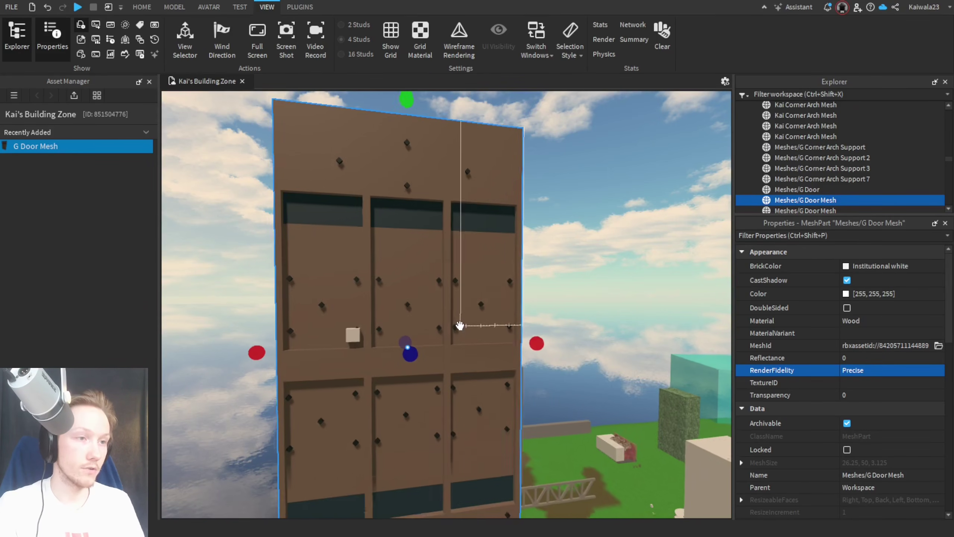
key("w")
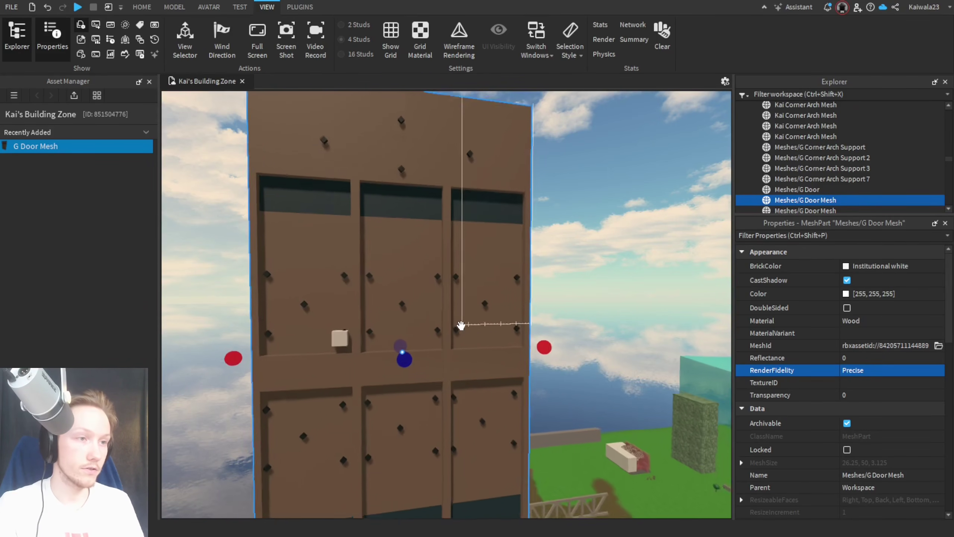
key("d")
right_click_drag(458, 330, 464, 326)
key("d")
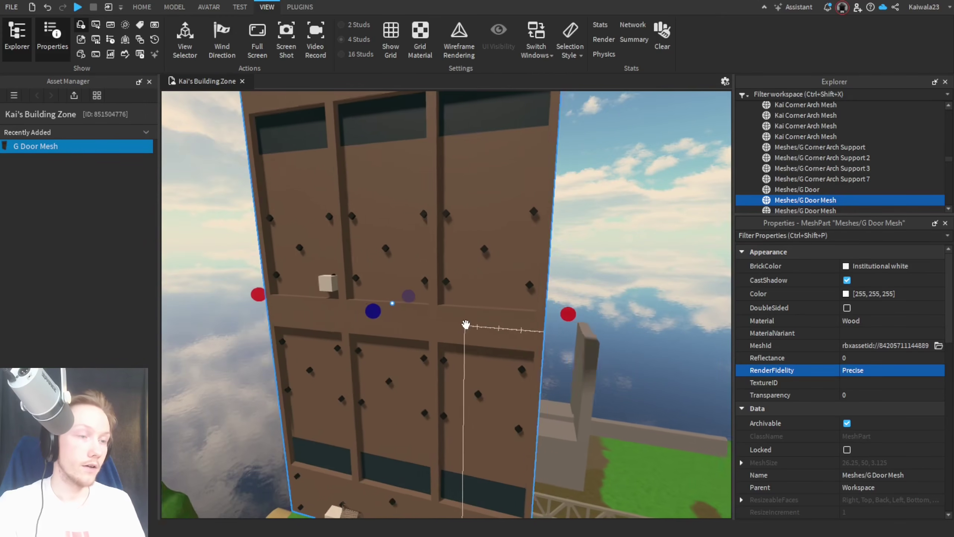
key("a")
key("d")
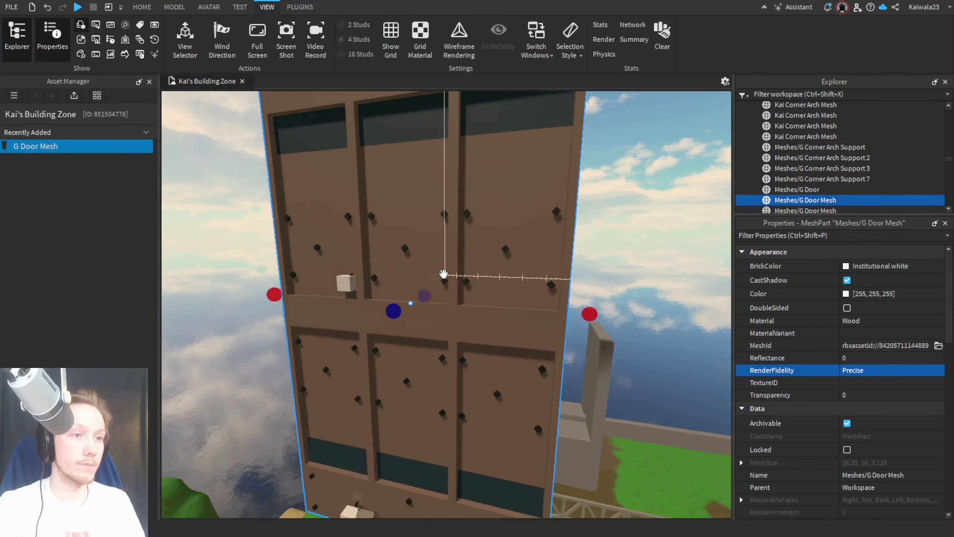
right_click_drag(443, 274, 443, 274)
key("s")
key("w")
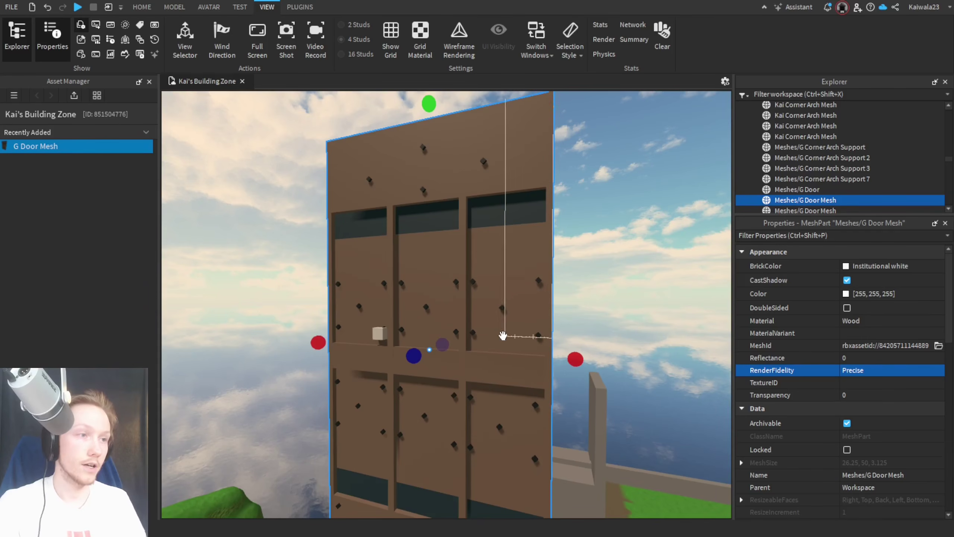
right_click_drag(496, 332, 497, 332)
key("w")
key("a")
key("w")
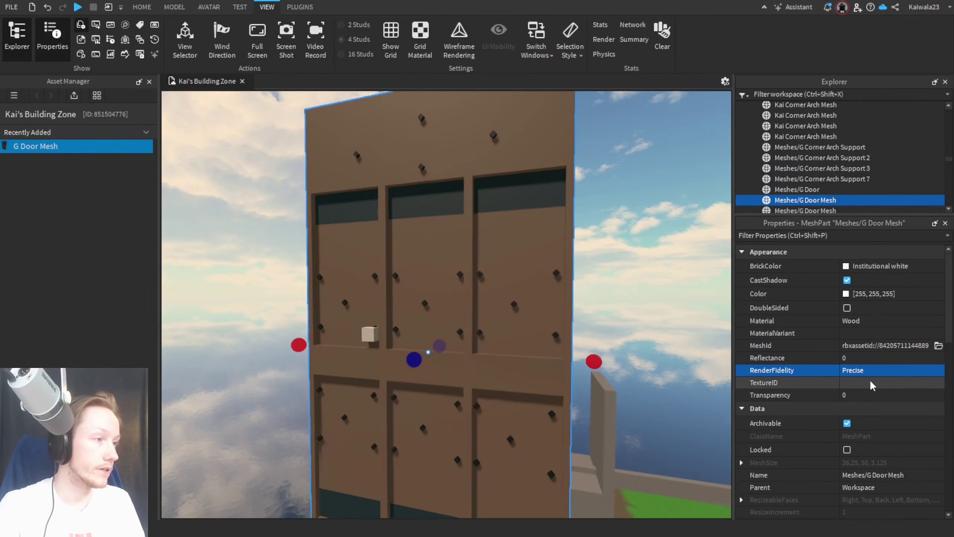
Step: Switch the giant door copy's RenderFidelity back to Performance and delete the copy
left_click(871, 369)
left_click(866, 389)
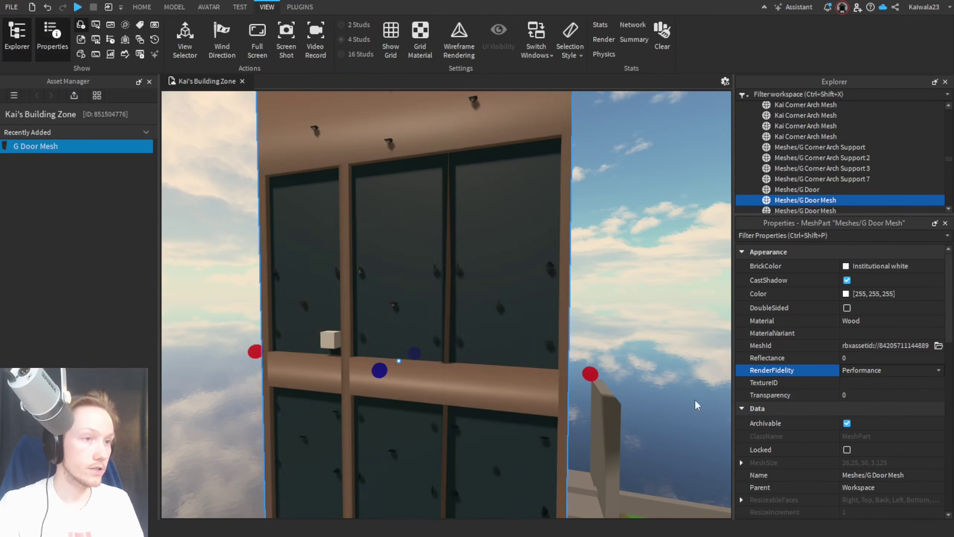
right_click_drag(434, 356, 434, 358)
key("Delete")
Step: Set the RenderFidelity of the door mesh installed in the house front to Performance and deselect it
key("w")
key("w")
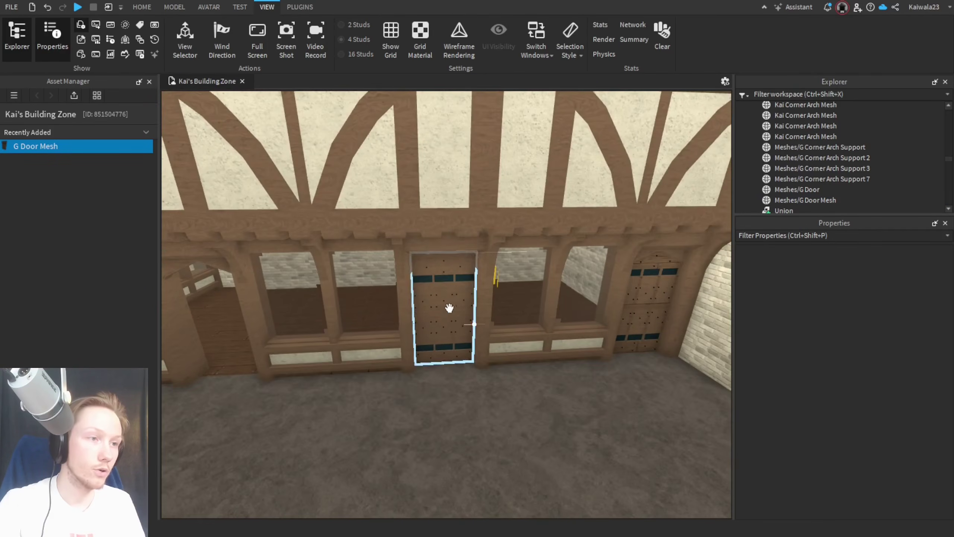
left_click(447, 305)
left_click(871, 370)
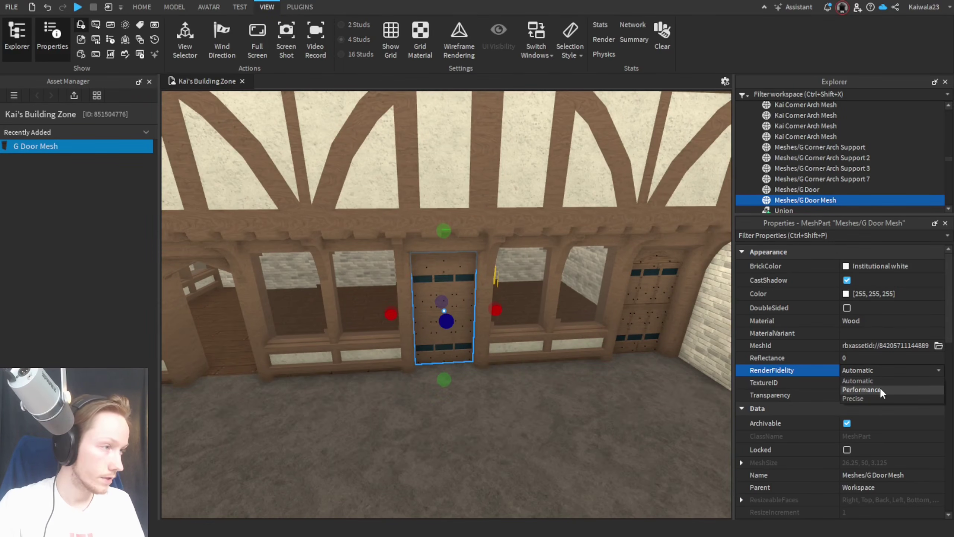
left_click(880, 390)
key("s")
right_click_drag(606, 387, 607, 390)
left_click(602, 391)
Step: Check the house front with its doors from the street and close the Asset Manager
key("w")
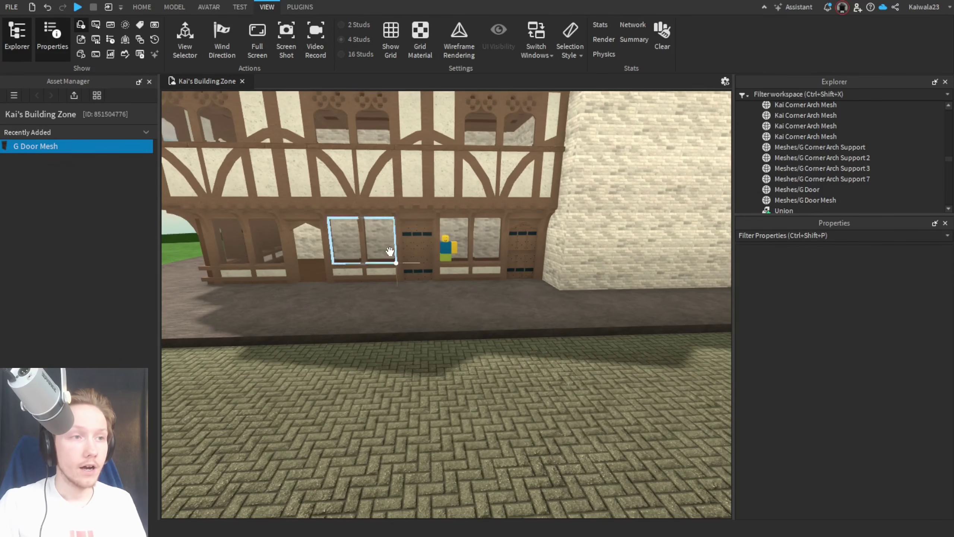
left_click(417, 252)
left_click(569, 416)
key("s")
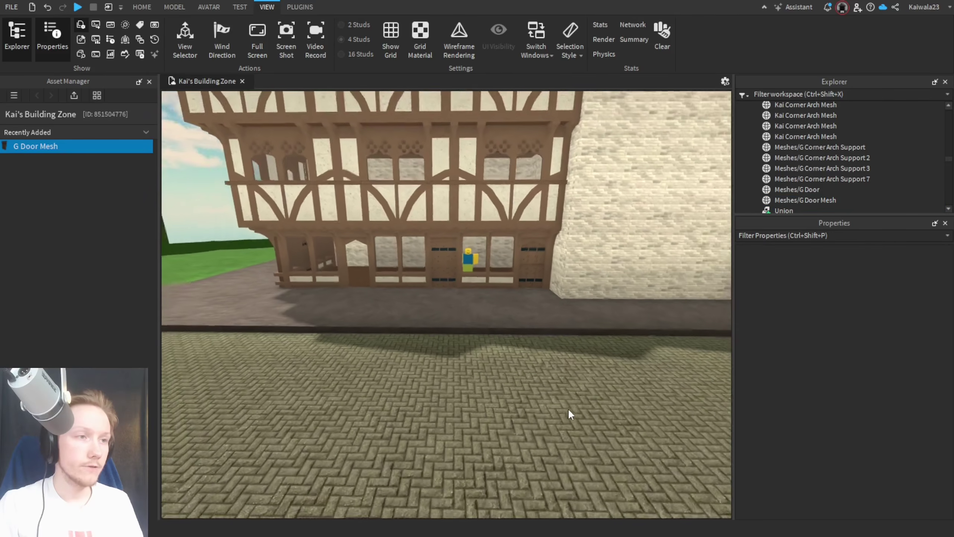
left_click(151, 81)
Step: Duplicate the Tudor House model and place the copy on the dirt patch in the foreground, at about 67, 29, -15
key("w")
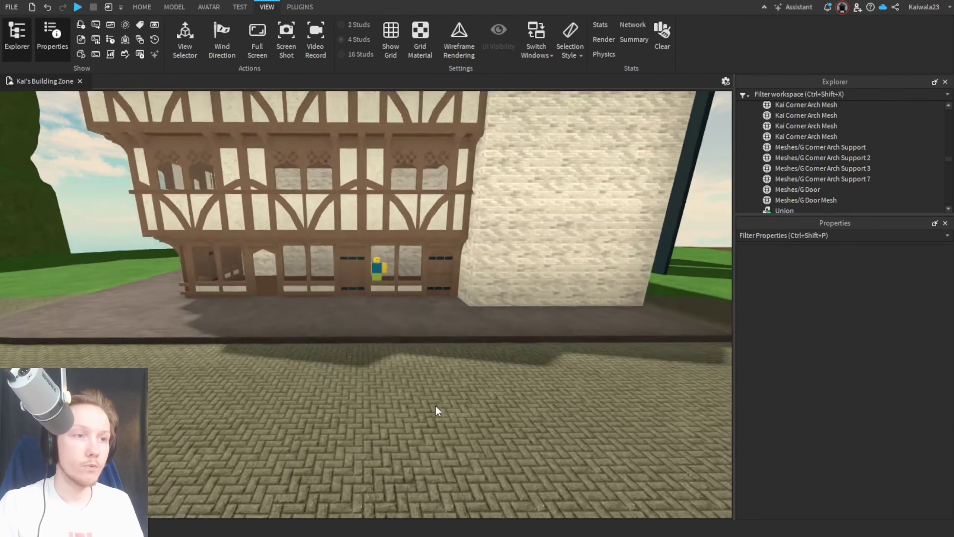
key("s")
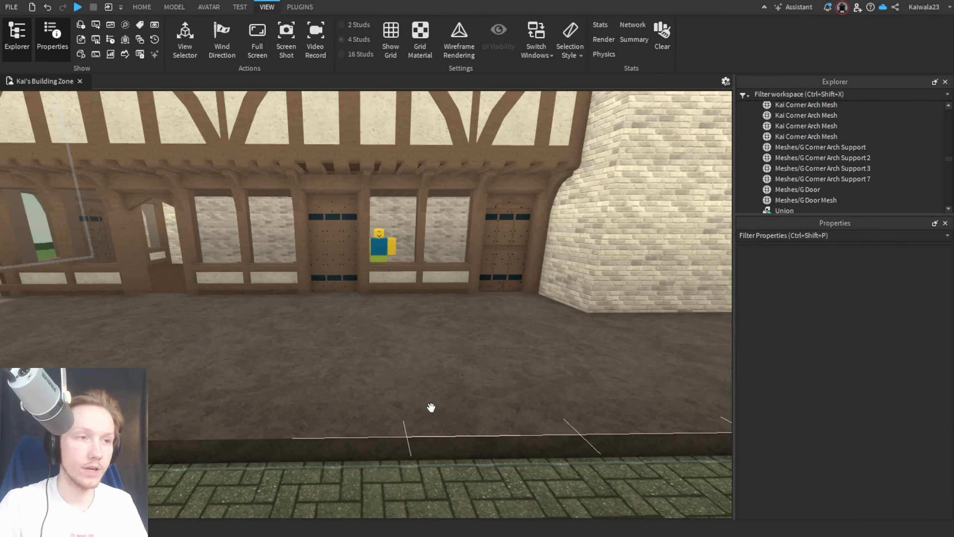
key("s")
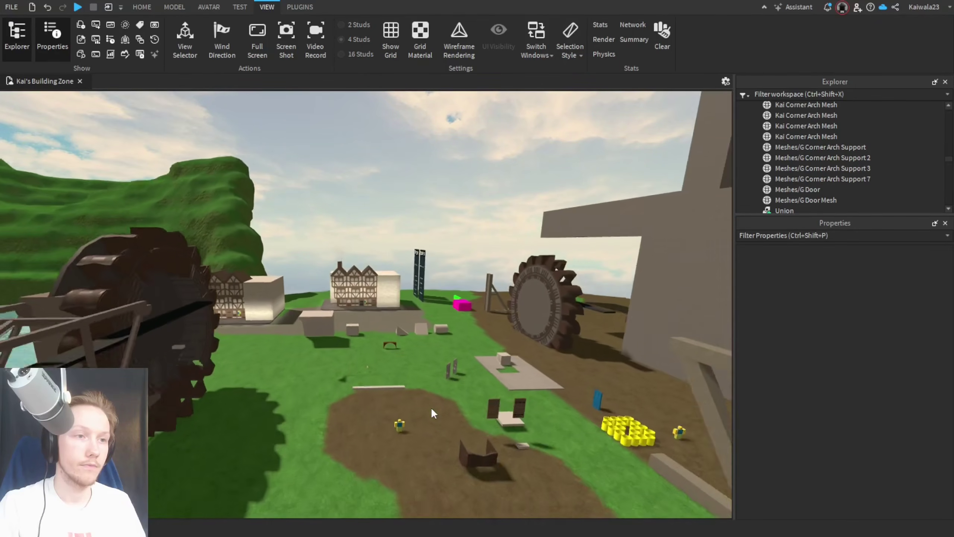
key("w")
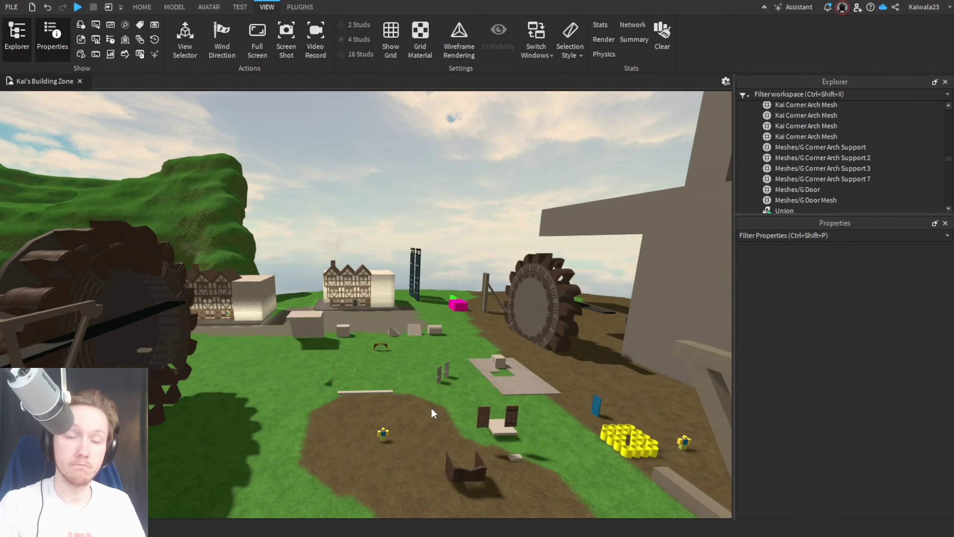
key("s")
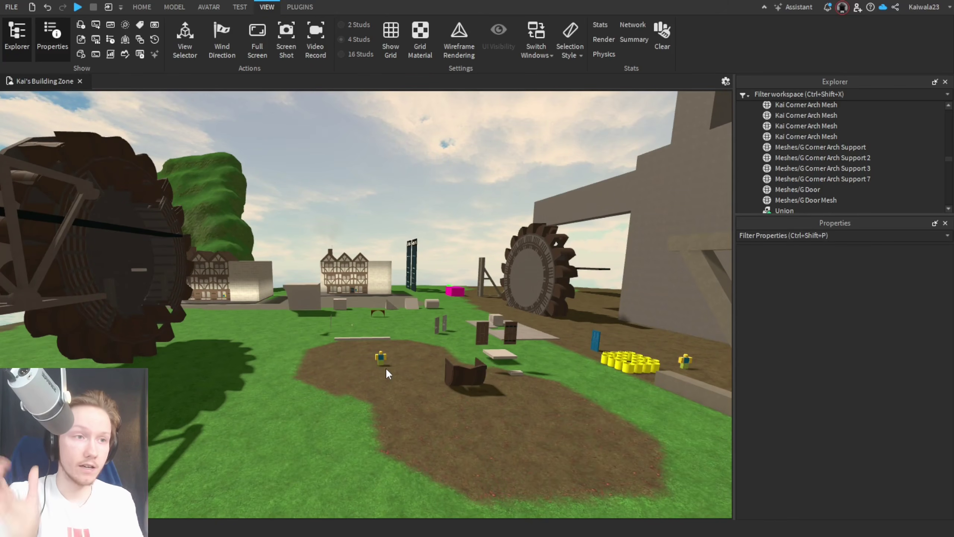
left_click(228, 284)
key("ctrl+2")
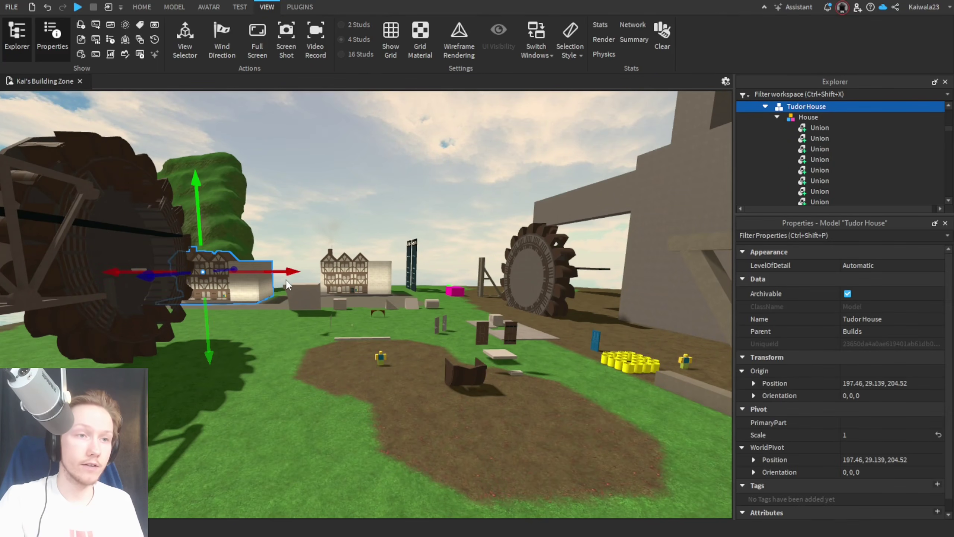
key("ctrl+d")
left_click_drag(229, 283, 507, 427)
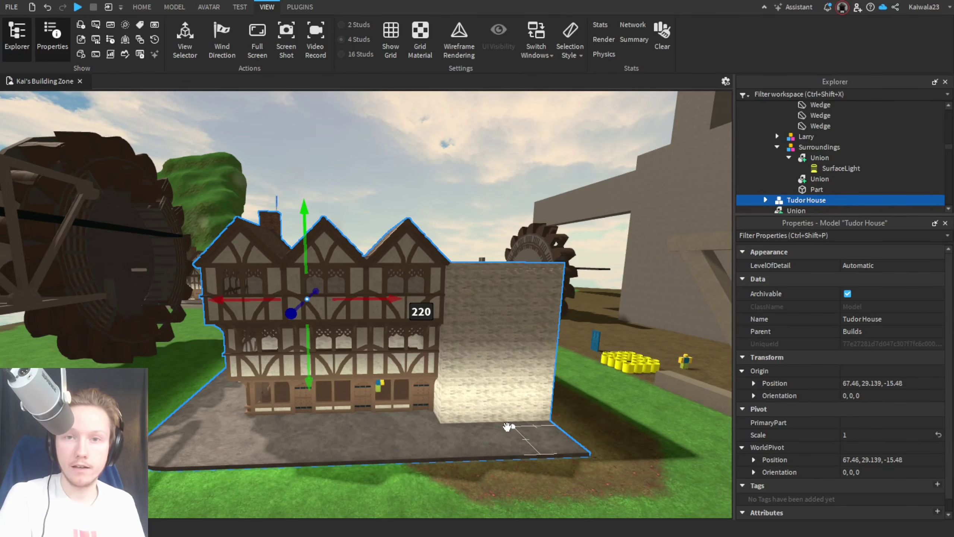
Step: Undo the duplication and placement of the Tudor House copy and its selection
key("ctrl+z")
key("ctrl+z")
key("ctrl+z")
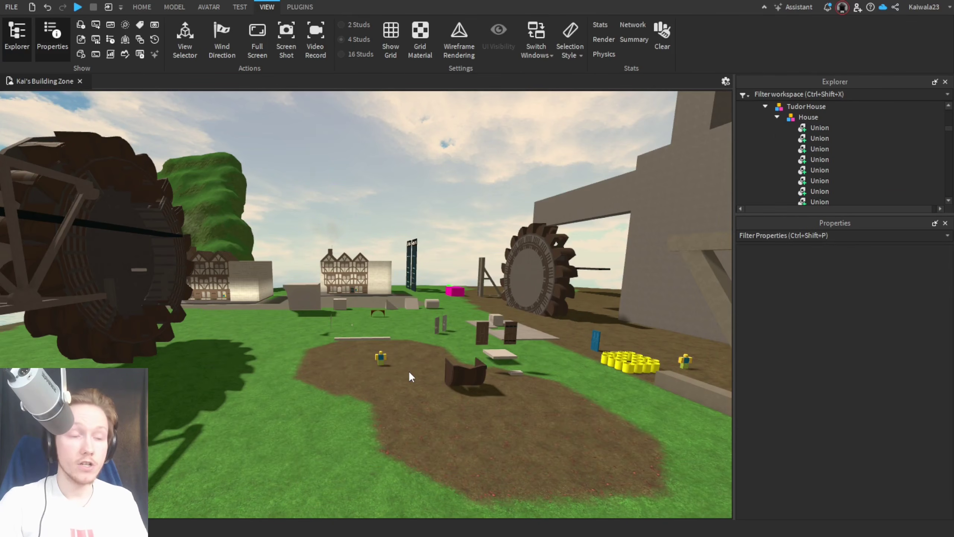
Step: Inspect the door mesh in the house front and its properties, both close up and from across the street
key("w")
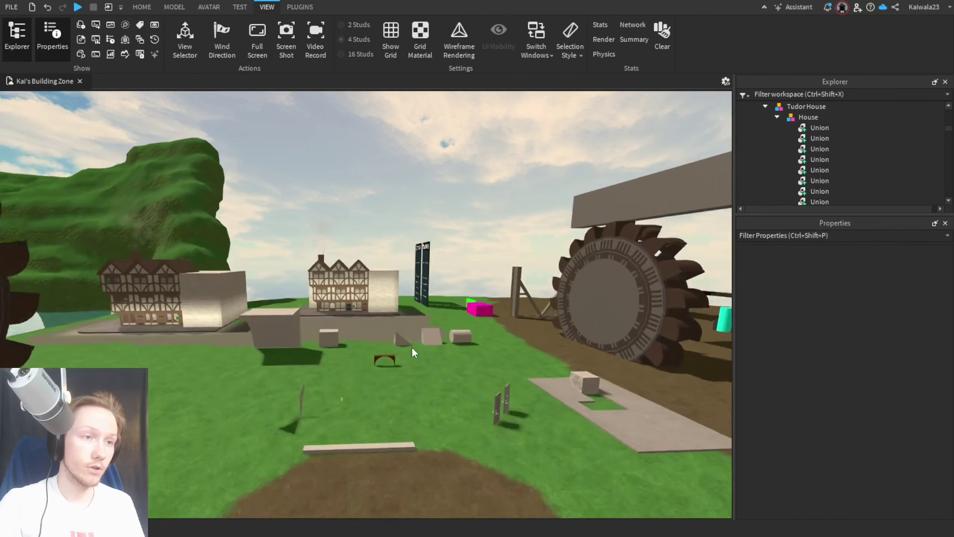
key("w")
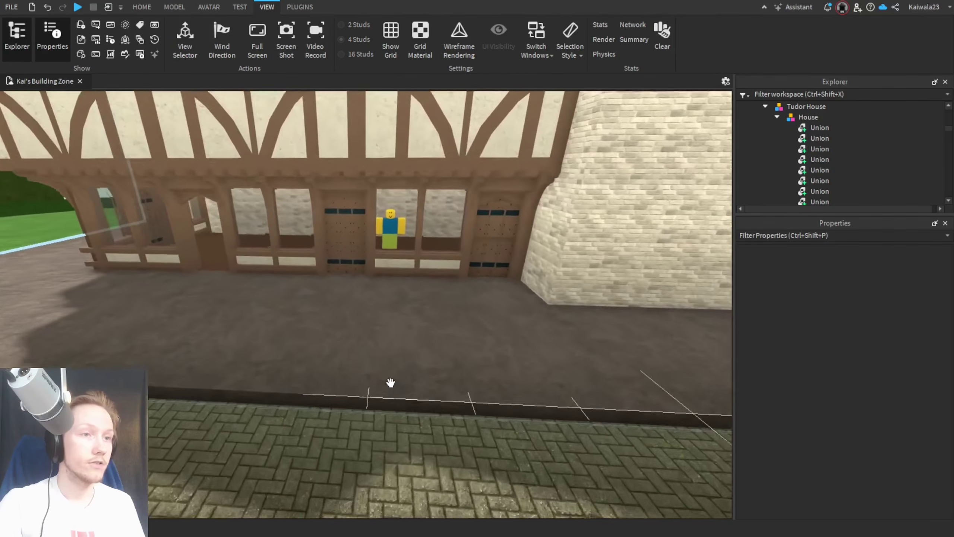
key("w")
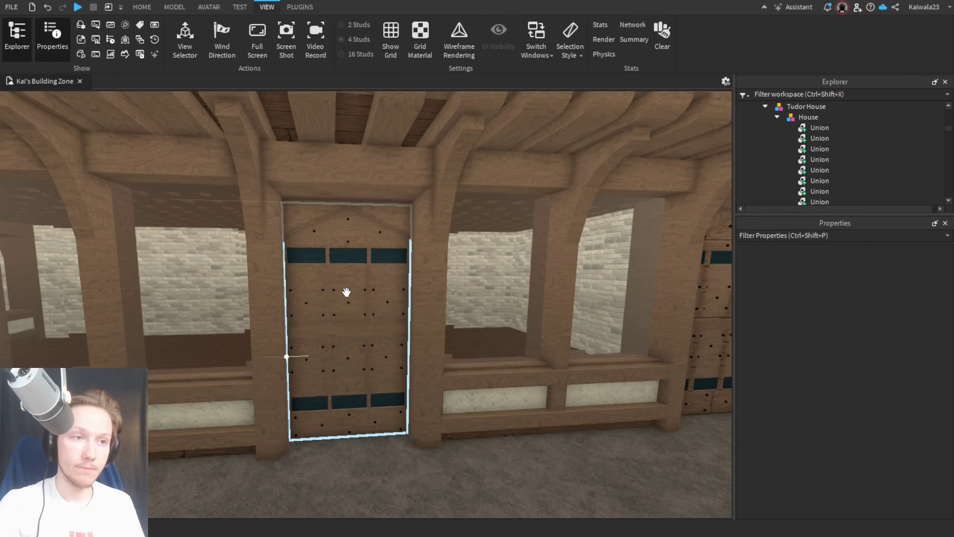
left_click(346, 281)
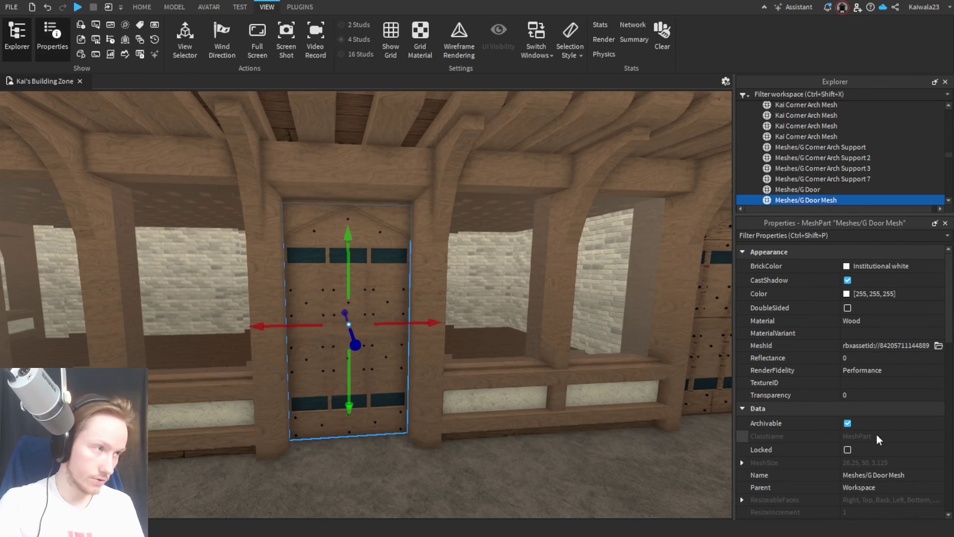
scroll(458, 419, "down", 2)
scroll(470, 422, "down", 3)
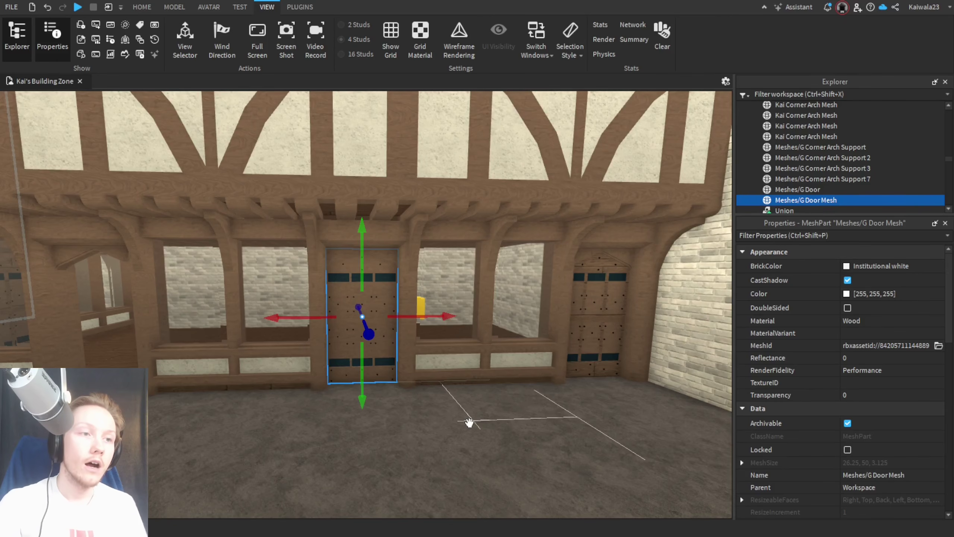
scroll(469, 423, "up", 1)
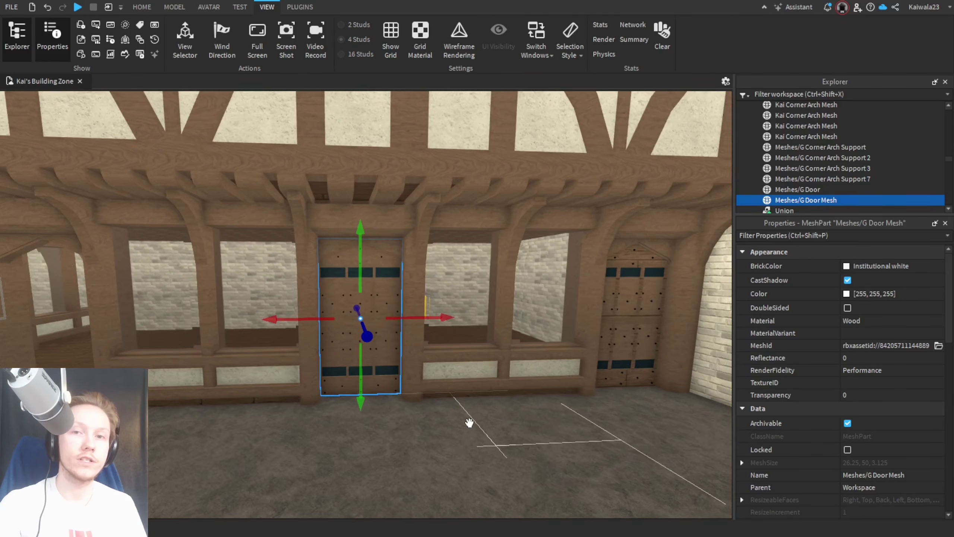
scroll(469, 423, "down", 10)
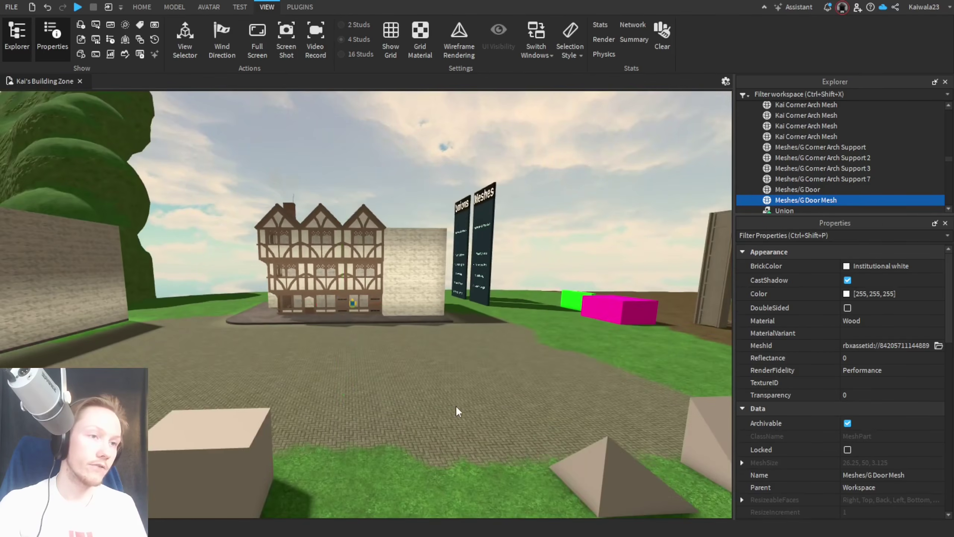
left_click(385, 372)
scroll(399, 373, "down", 10)
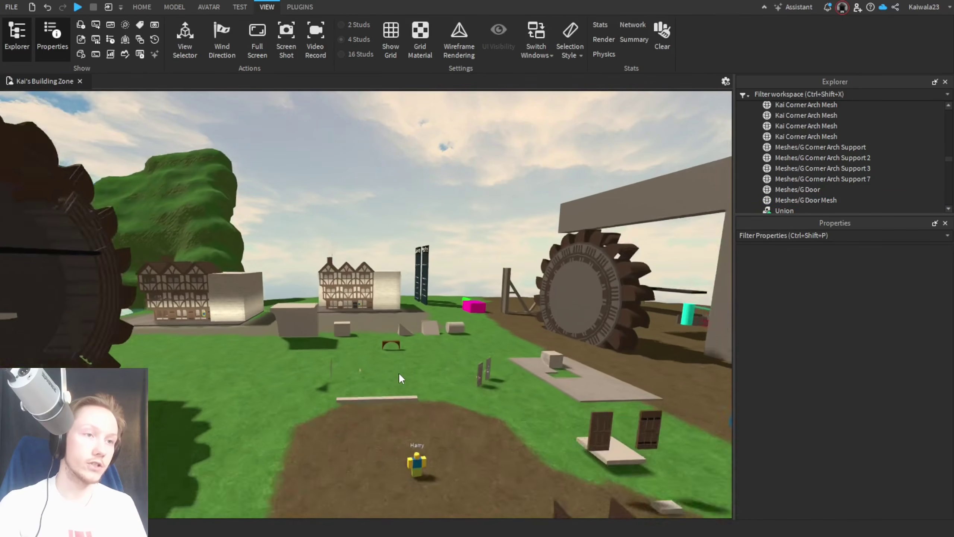
scroll(398, 371, "up", 10)
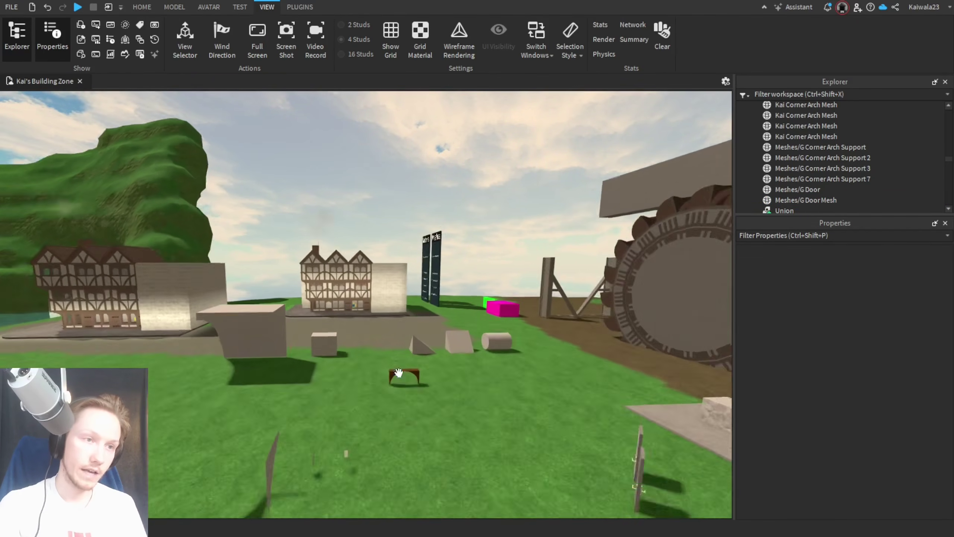
scroll(398, 372, "down", 10)
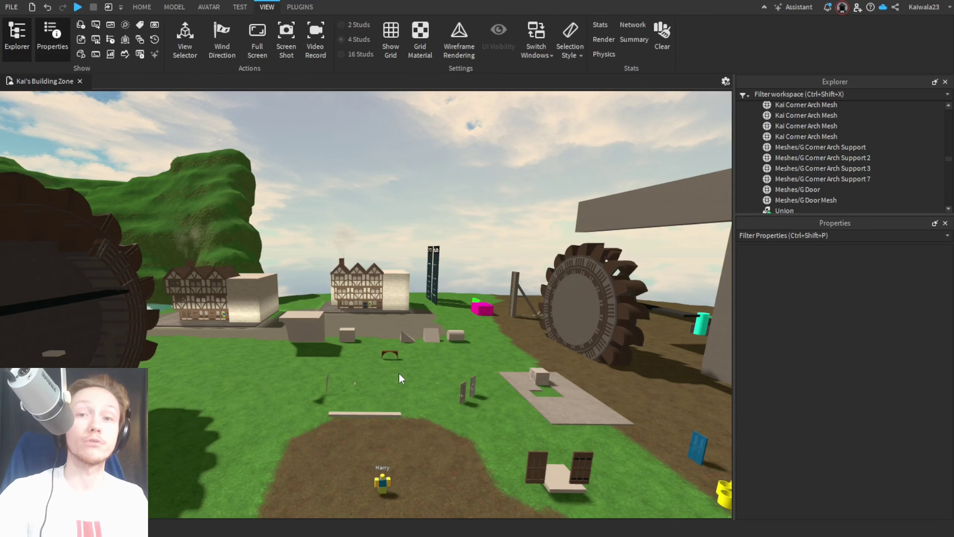
Step: Set the RenderFidelity of the door mesh in the house front to Automatic and check the door from the street
scroll(399, 376, "up", 15)
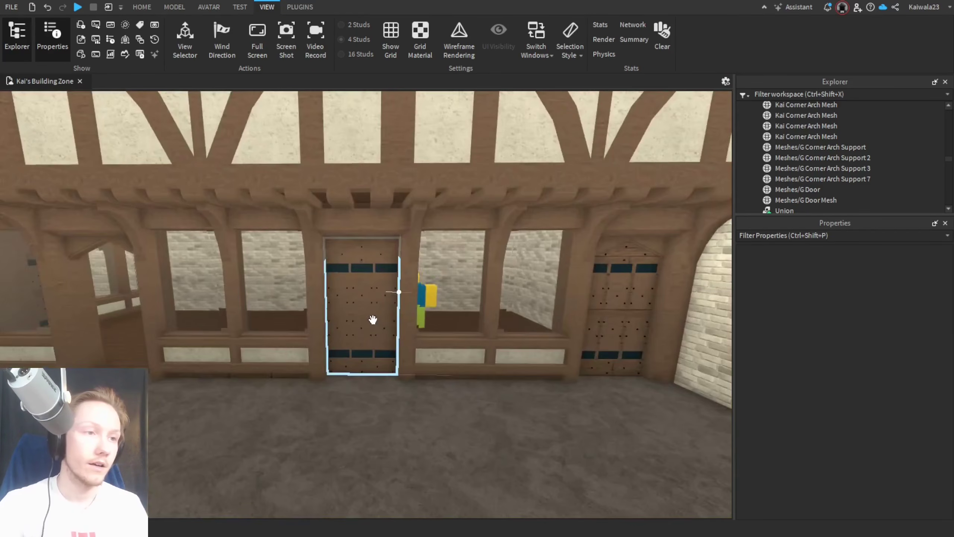
left_click(373, 319)
left_click(868, 369)
left_click(872, 370)
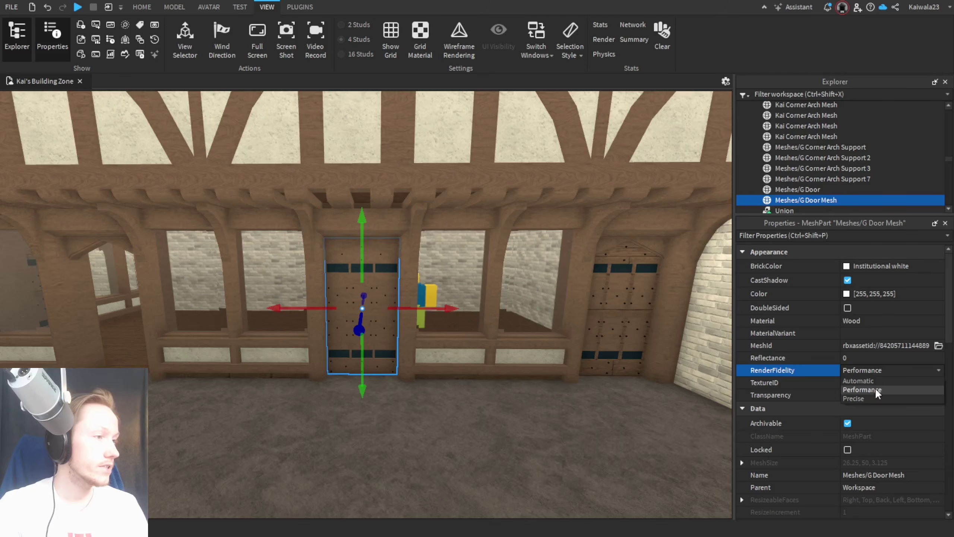
left_click(858, 380)
scroll(432, 436, "down", 10)
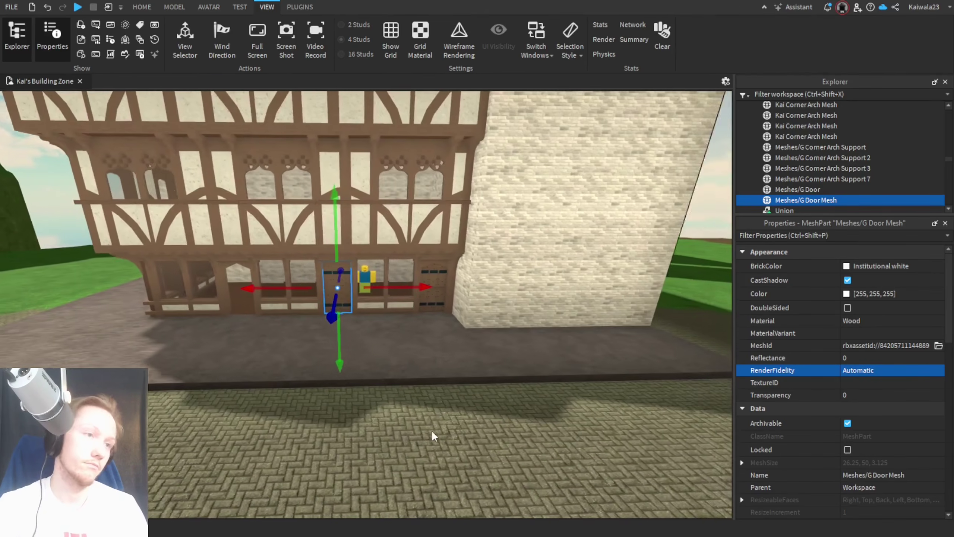
scroll(415, 326, "up", 8)
Step: Duplicate the door mesh and replace the old door in the doorway beside the brick wall with the copy
left_click(174, 7)
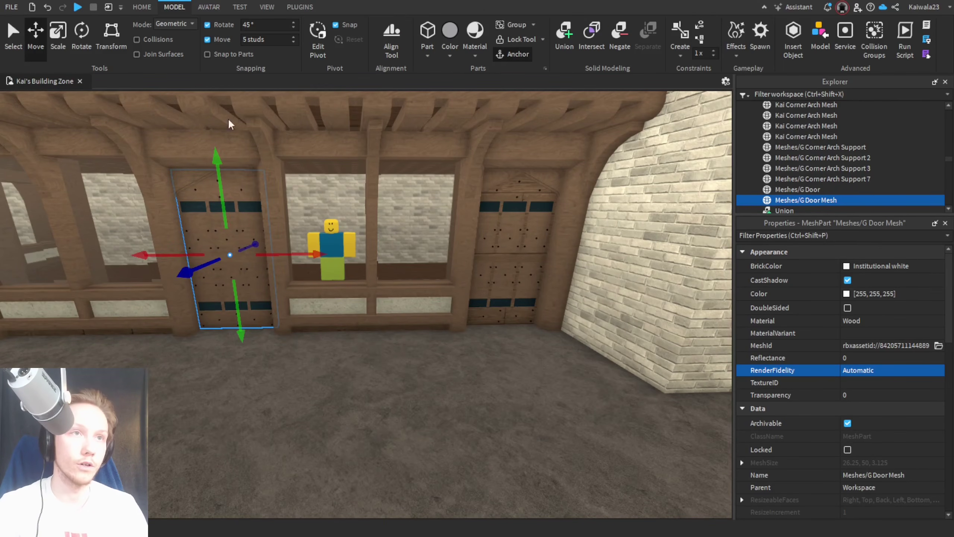
right_click_drag(286, 308, 285, 289)
key("ctrl+d")
left_click_drag(283, 288, 262, 272)
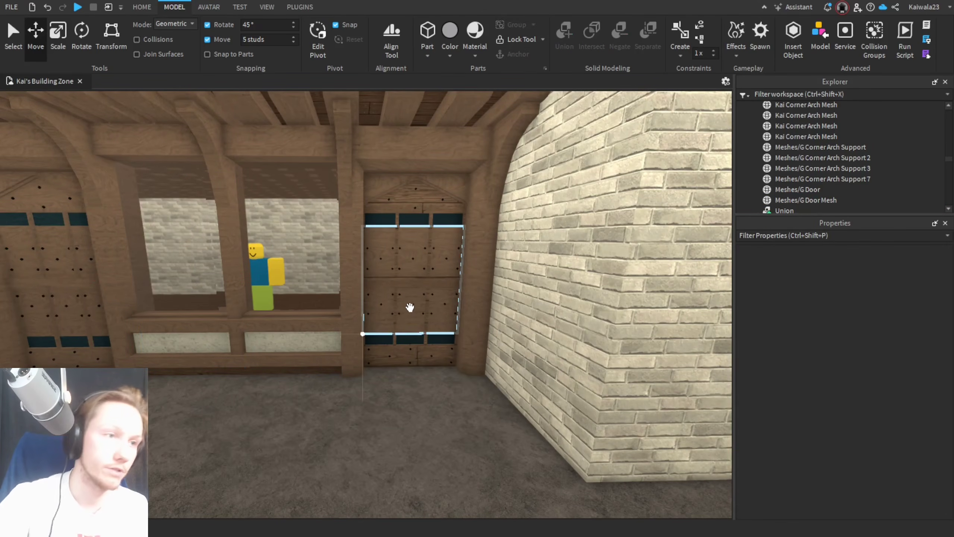
left_click(415, 309)
scroll(417, 315, "up", 5)
left_click(423, 342)
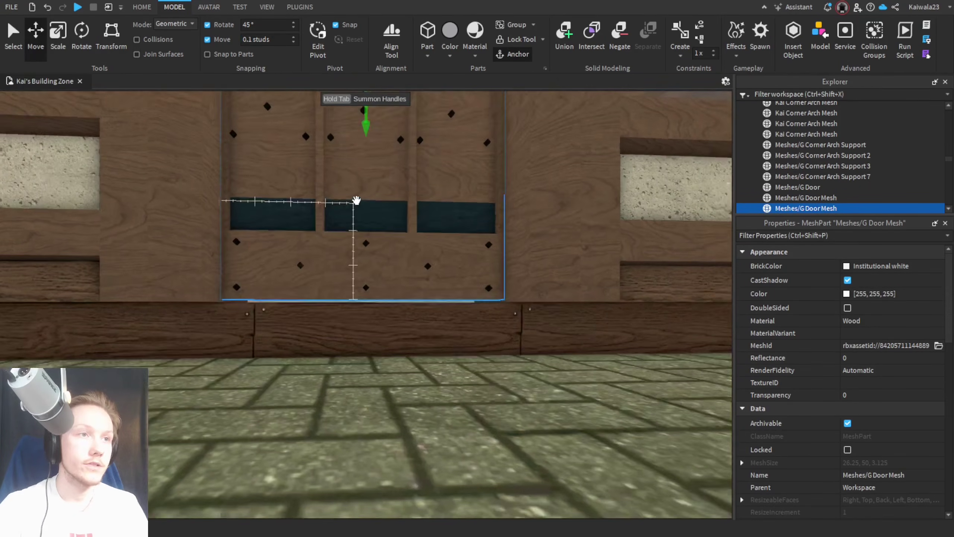
Step: Fit the door mesh copies into the house's other doorways, using fine move snapping of 0.05 and 0.1 studs
left_click(277, 39)
type("0.05")
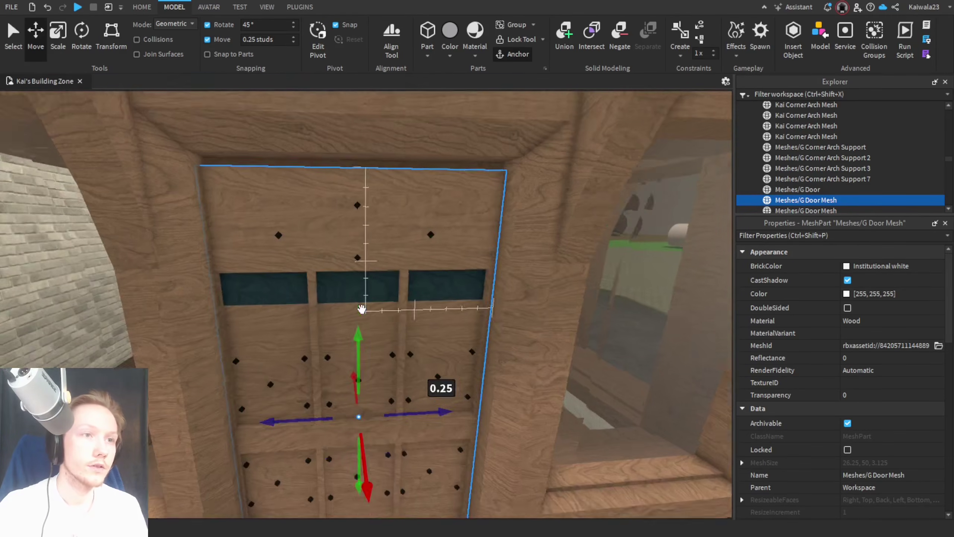
left_click(276, 39)
type("0.1")
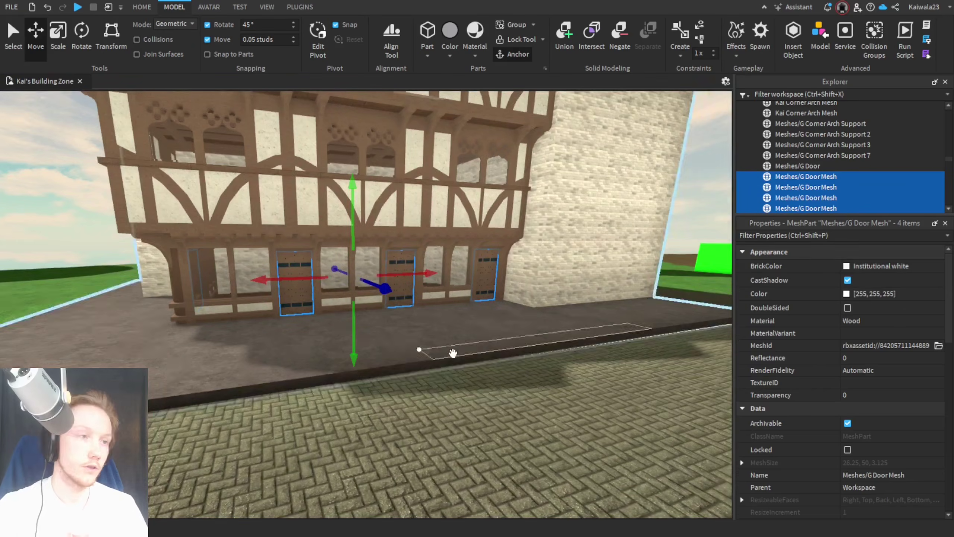
scroll(871, 380, "down", 5)
scroll(871, 381, "up", 5)
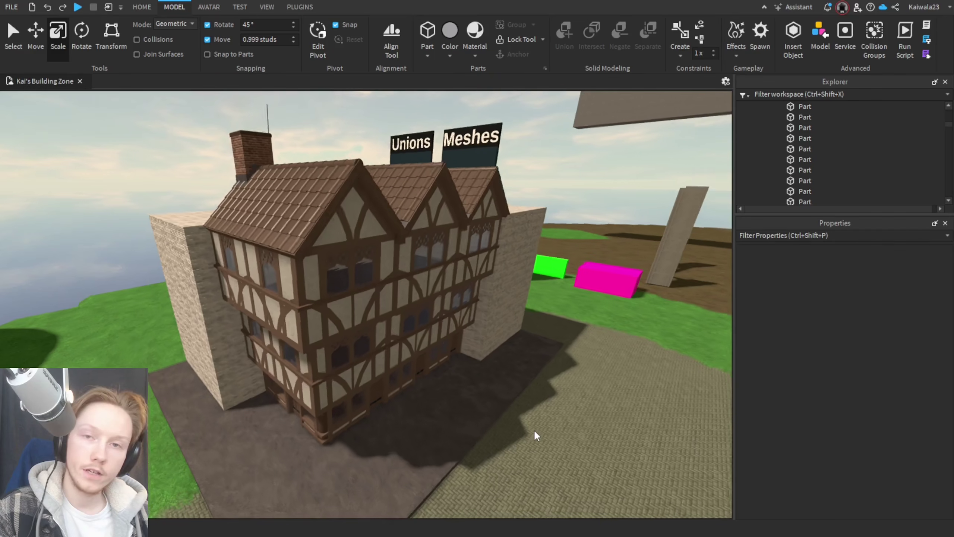
Step: Examine the roof tiles of the Tudor house from several angles, both close up and from farther away
key("a")
right_click_drag(535, 431, 536, 430)
key("e")
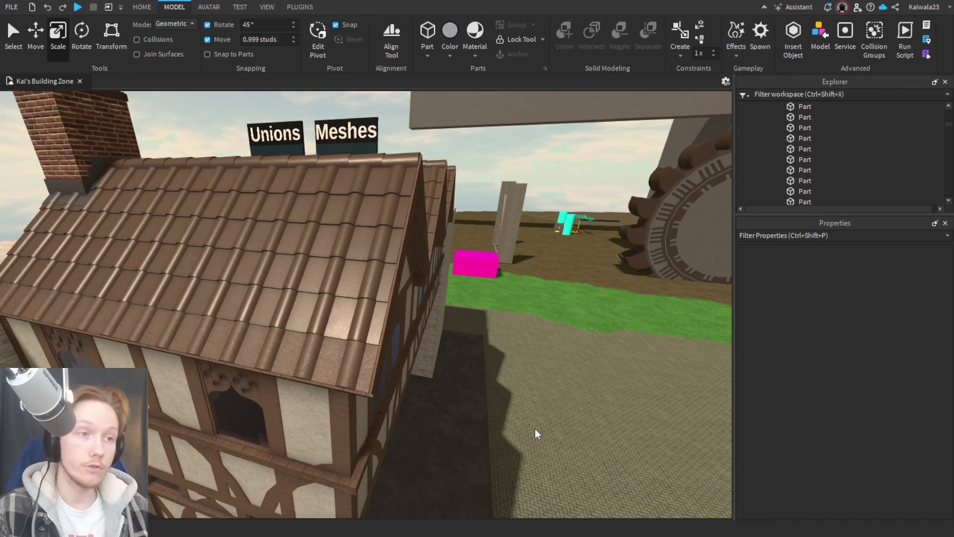
key("w")
right_click_drag(441, 399, 441, 399)
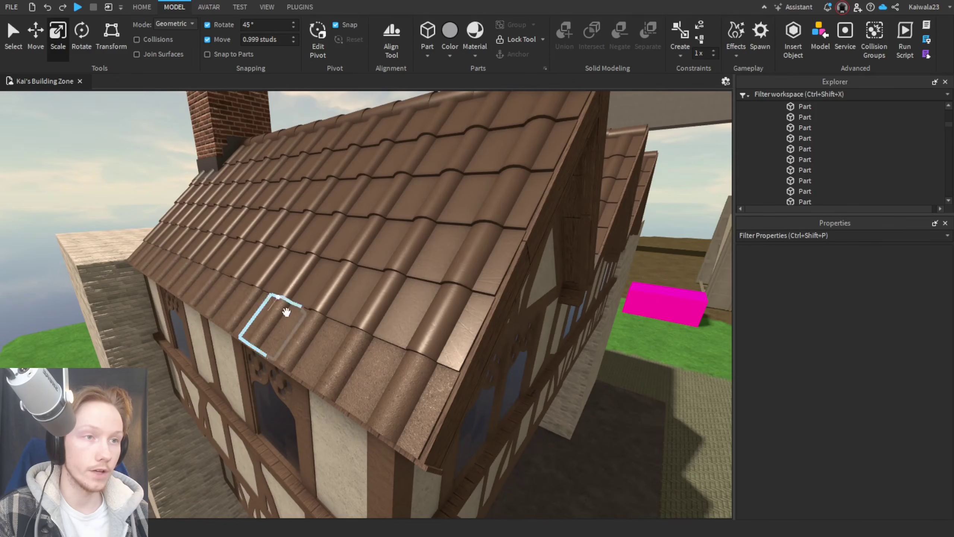
right_click_drag(384, 362, 383, 363)
scroll(383, 362, "down", 3)
scroll(385, 366, "up", 3)
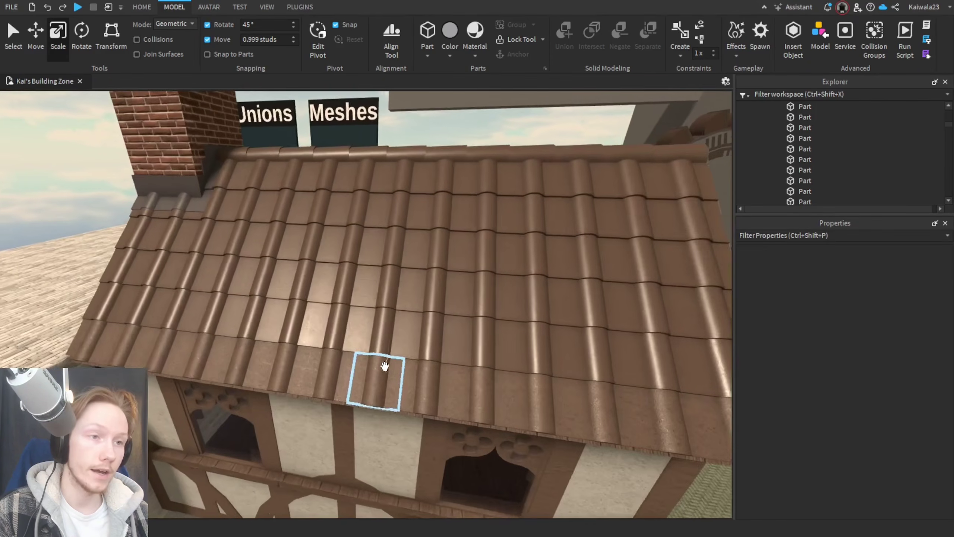
scroll(384, 365, "down", 3)
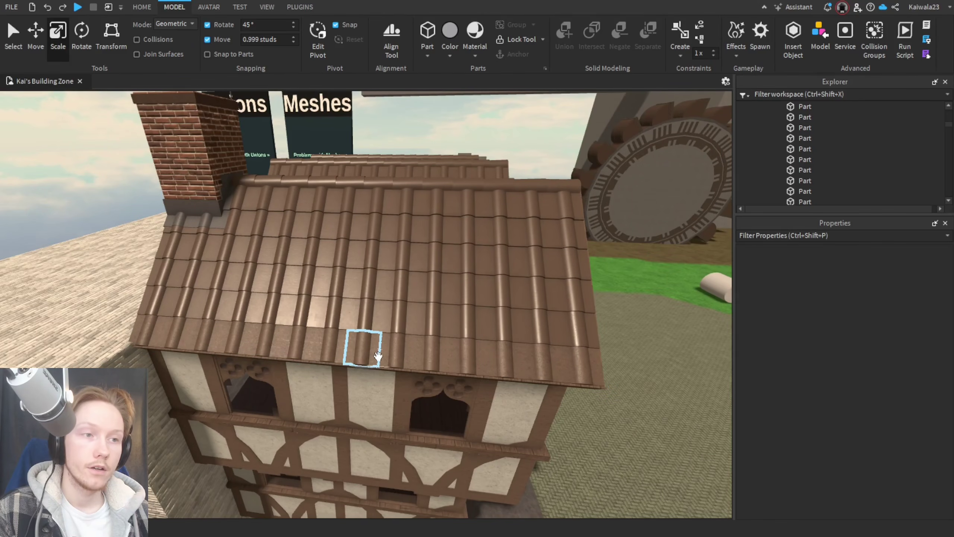
right_click_drag(379, 354, 378, 354)
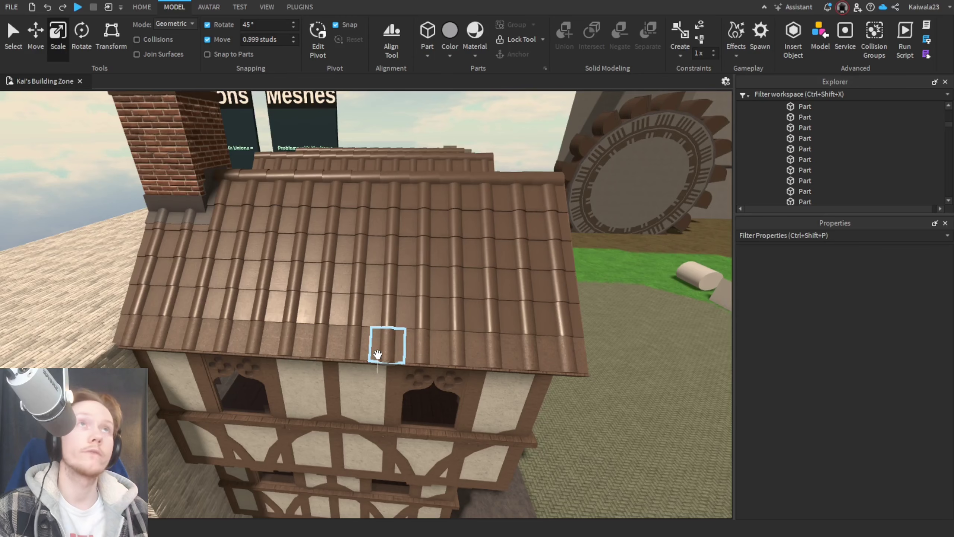